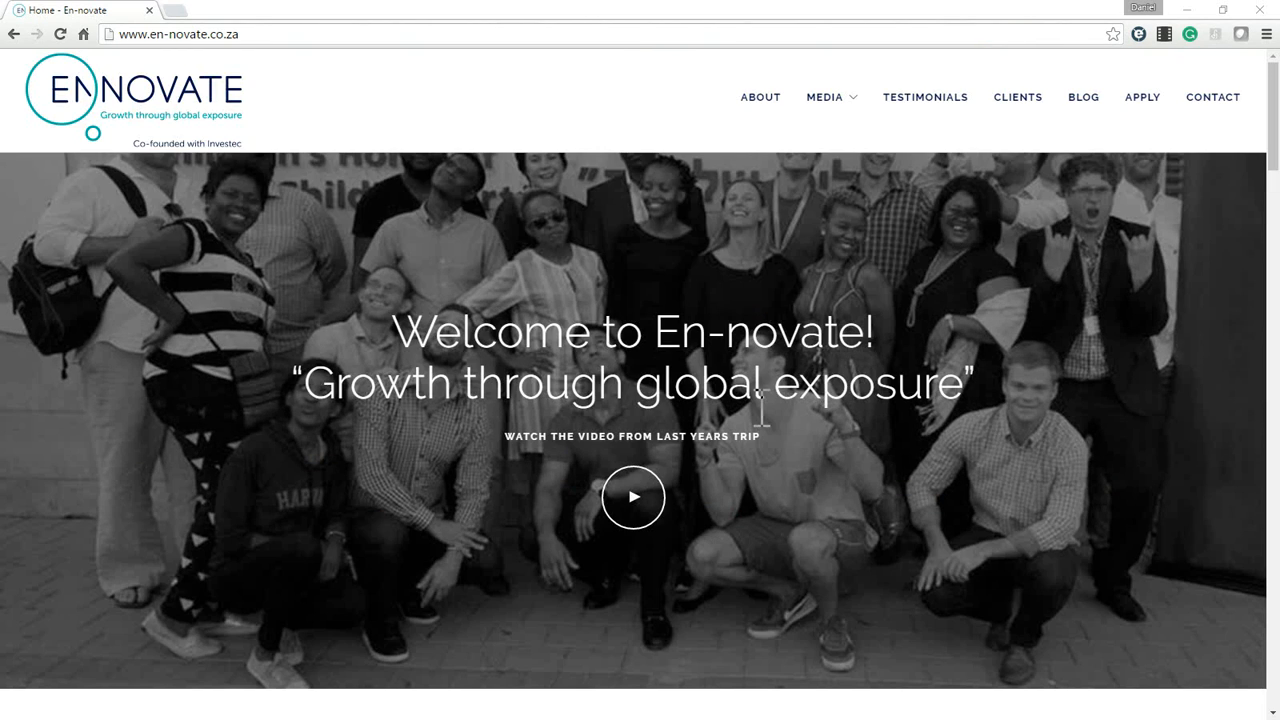
Open the site's en-login page and log in with the prefilled credentials, with Remember Me enabled.
click(262, 37)
click(264, 37)
text(/)
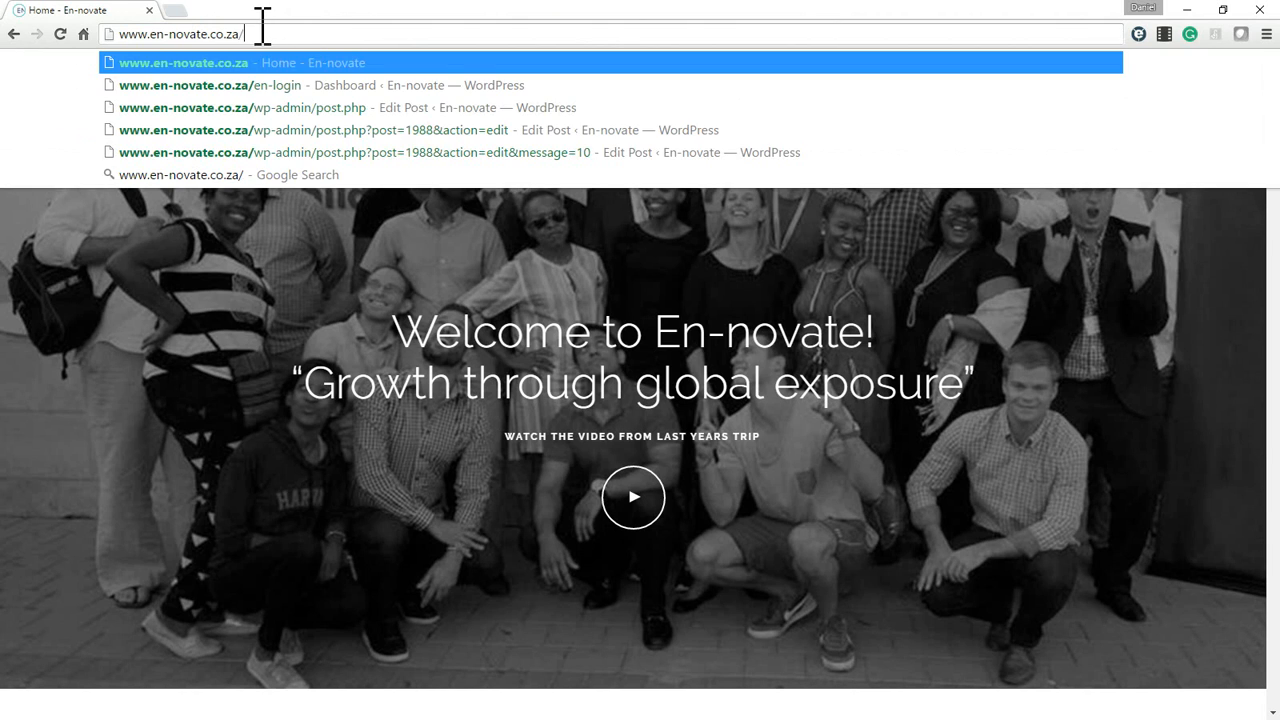
text(en)
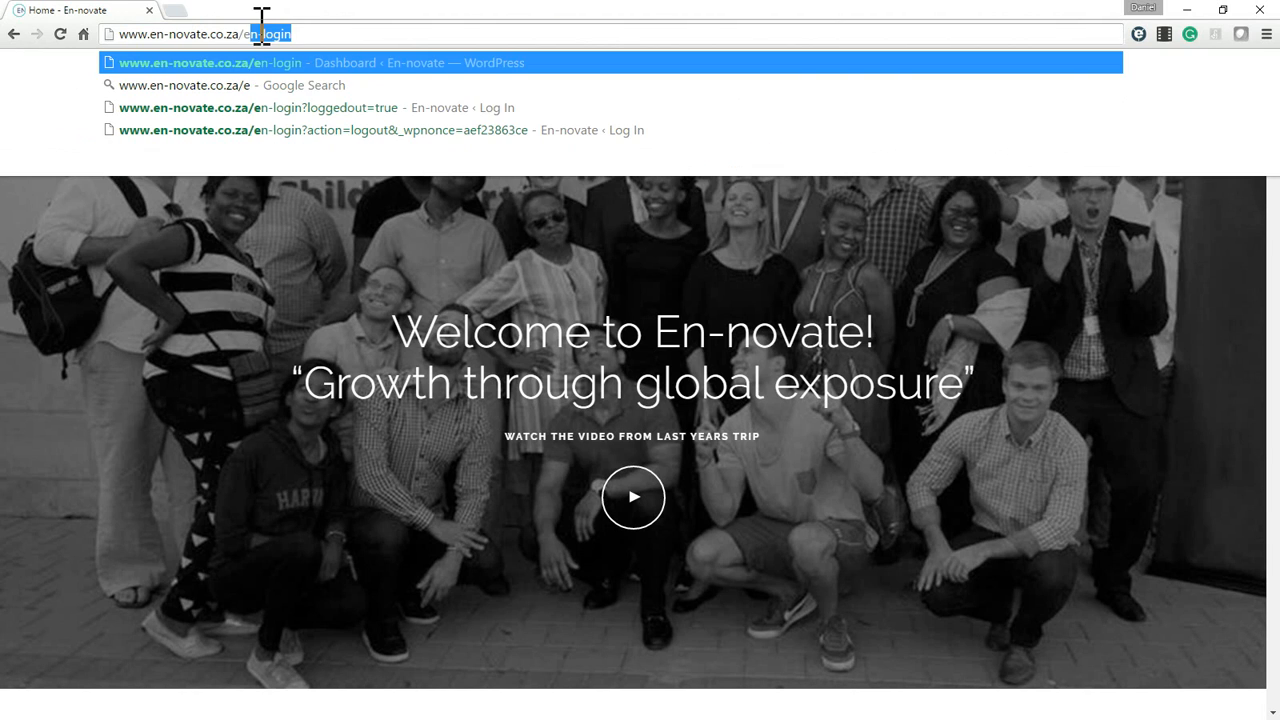
key(Return)
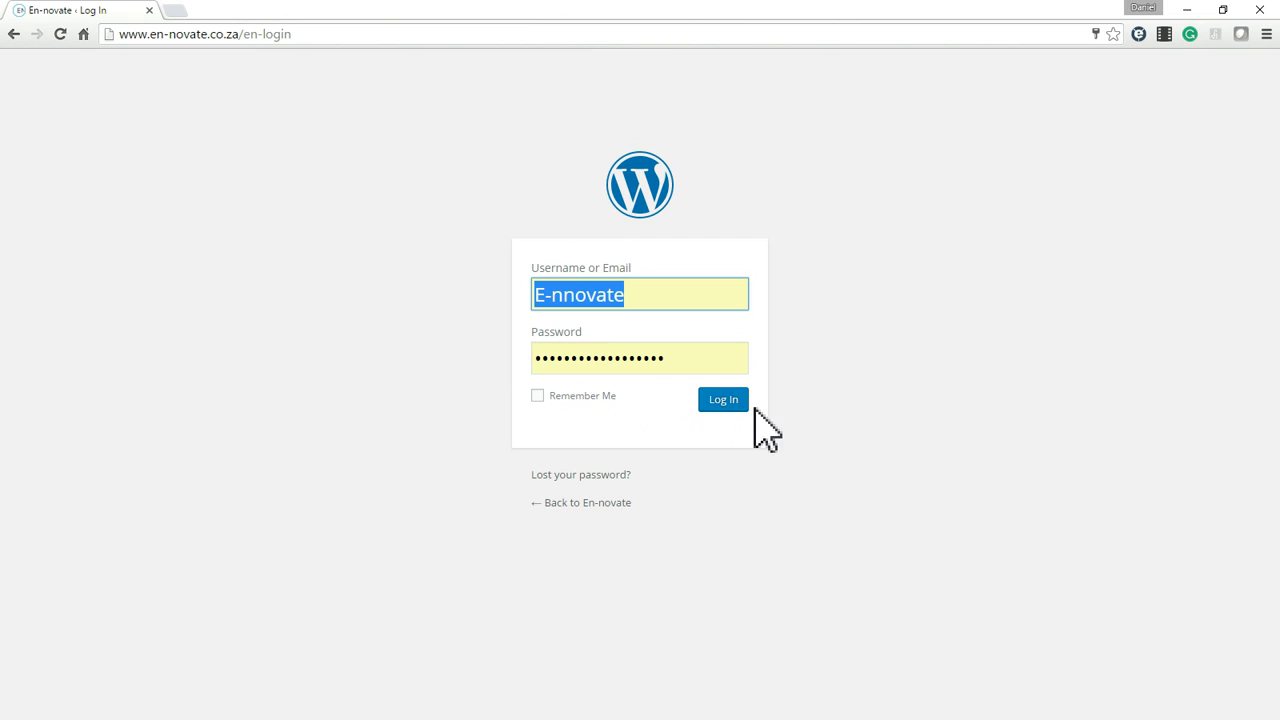
click(539, 396)
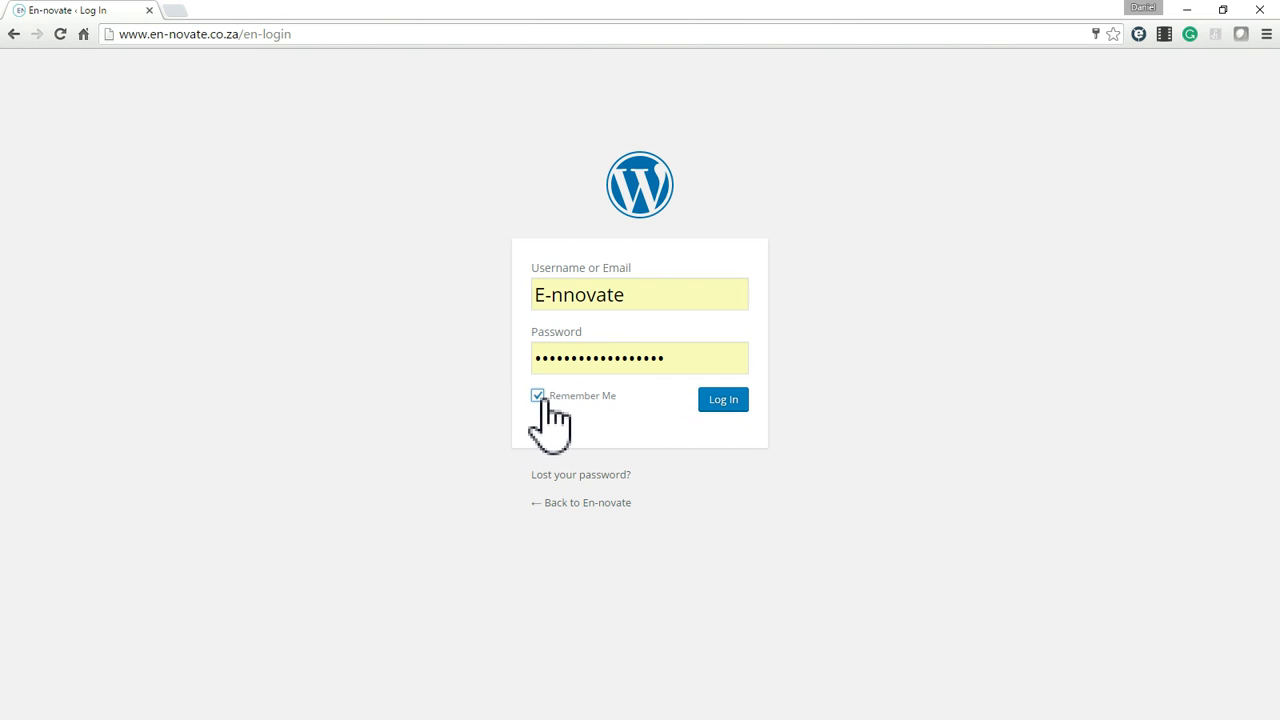
click(728, 401)
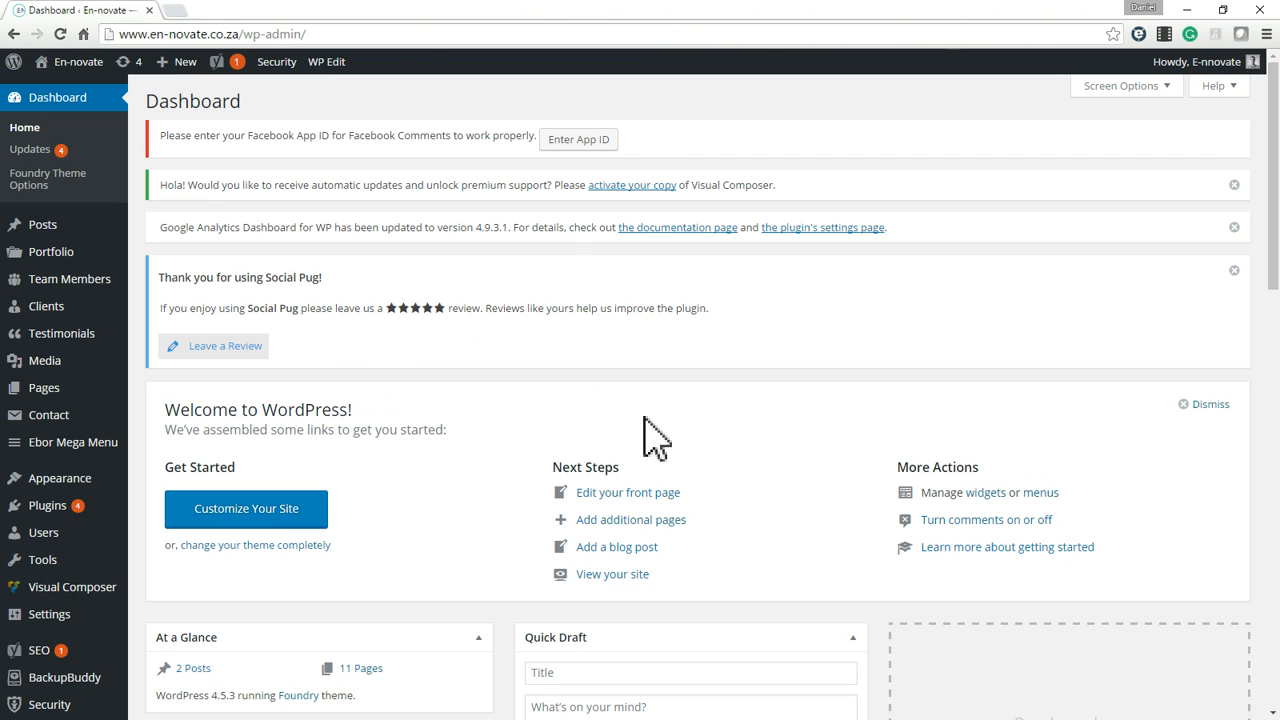
Start adding a new user and enter the person's first name as the username.
mouse_move(62, 396)
mouse_move(50, 540)
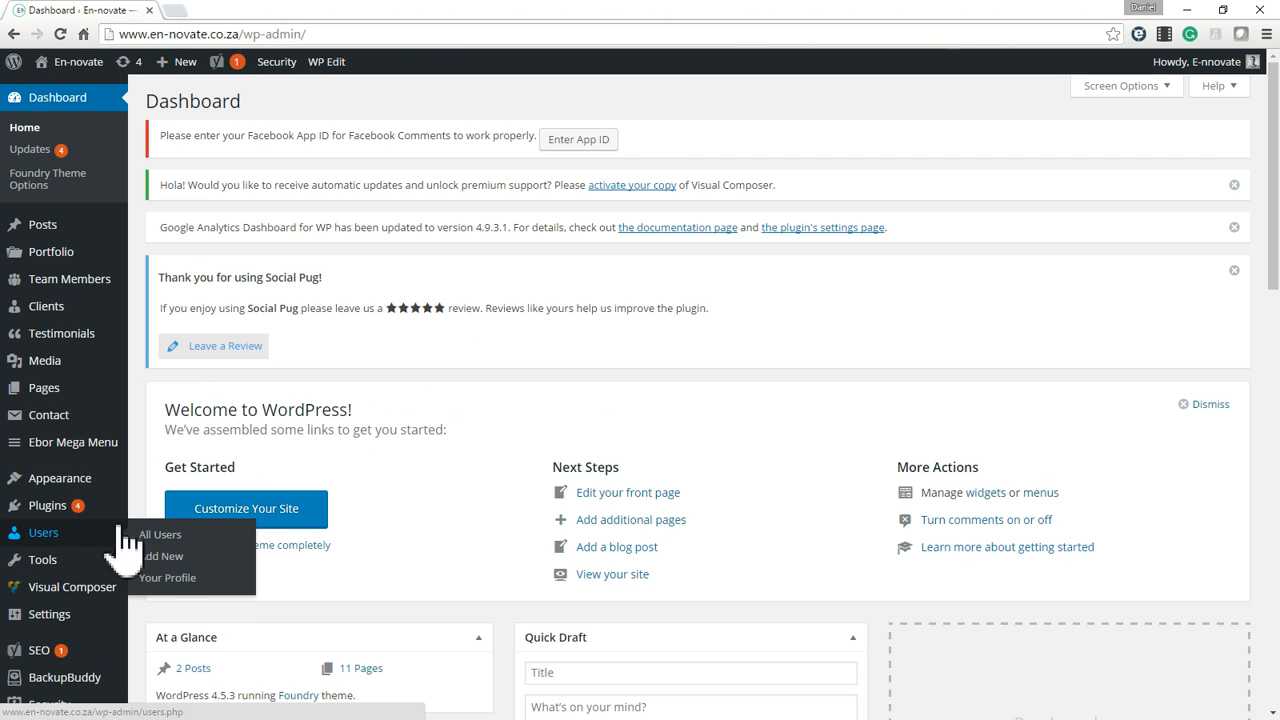
click(165, 558)
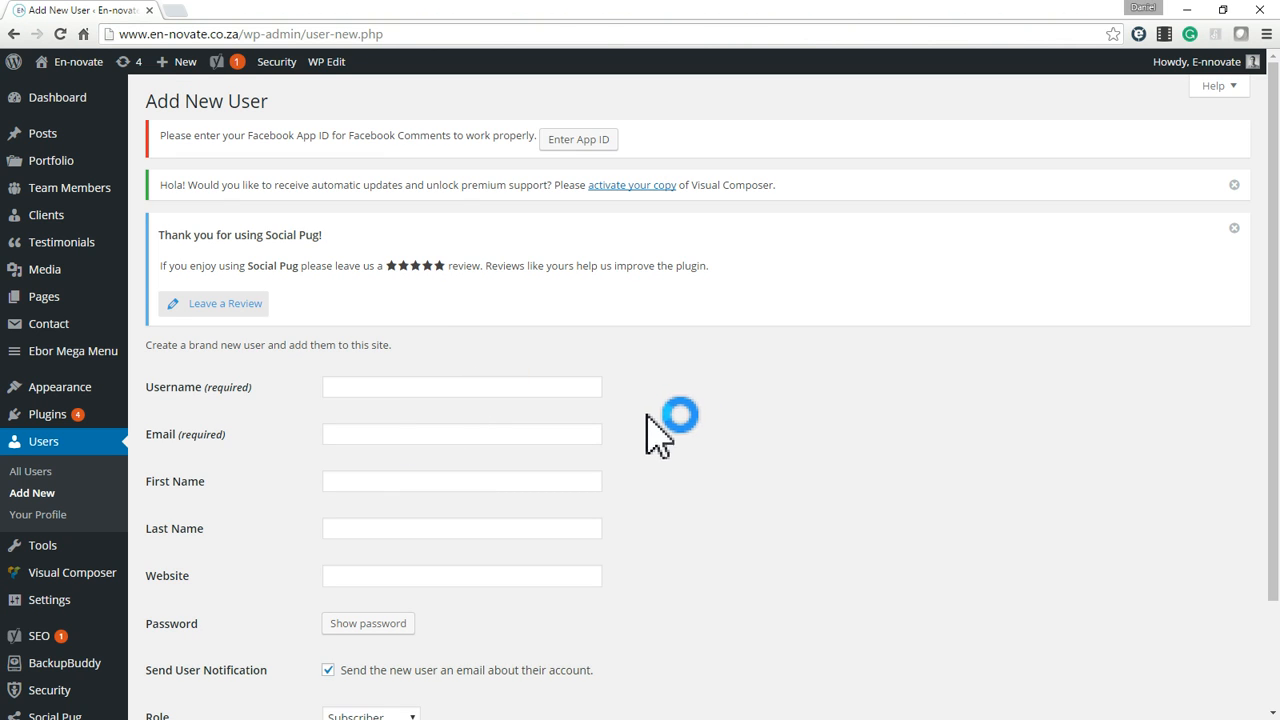
click(382, 386)
click(382, 386)
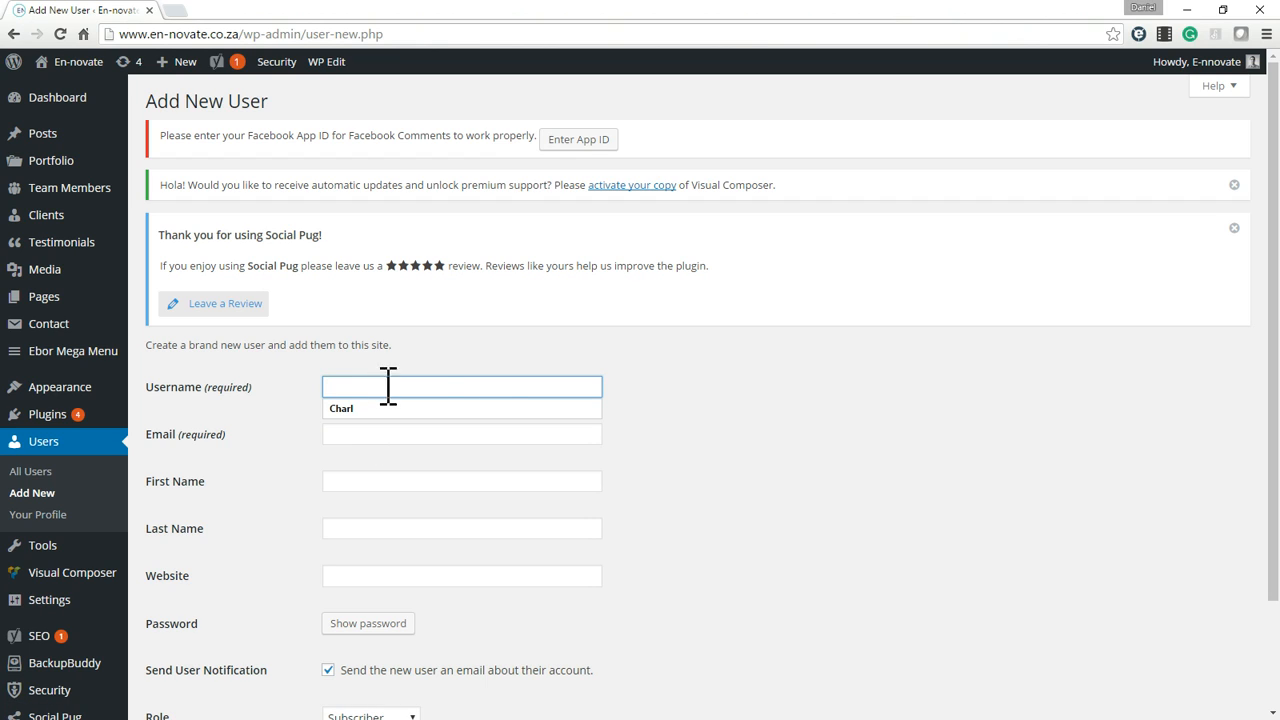
text(Hlengiwe)
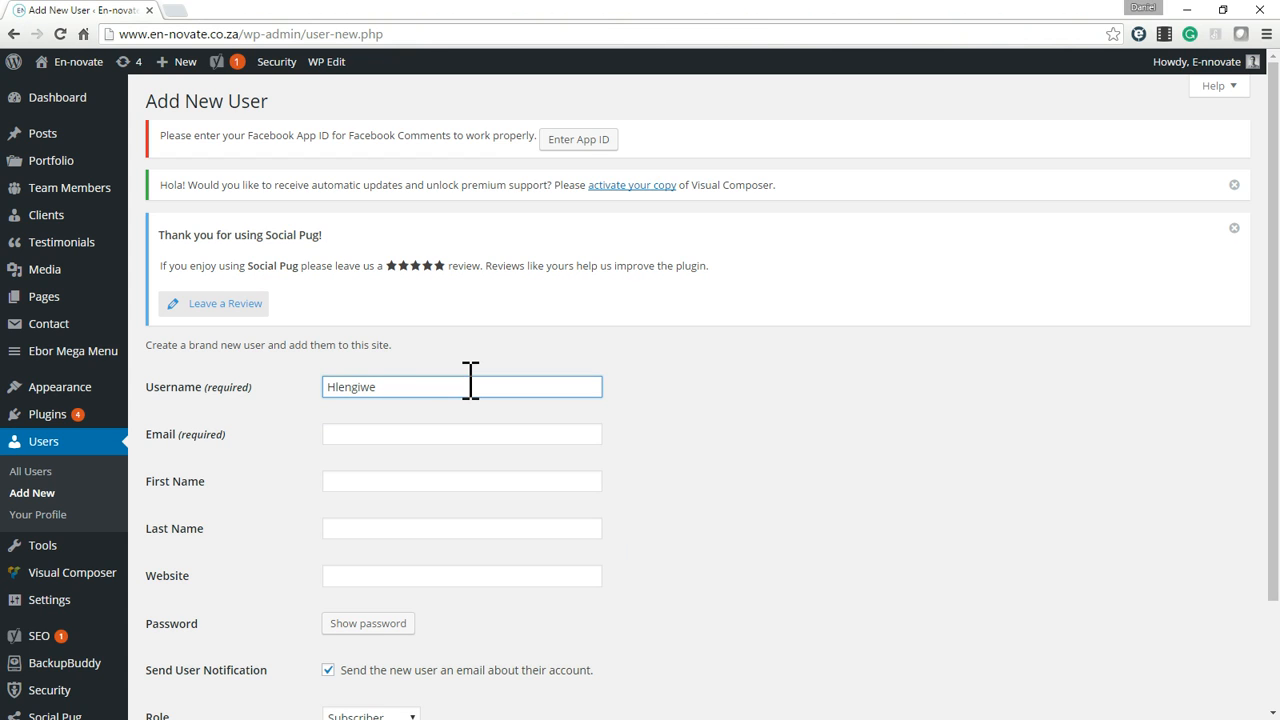
Examine the email, name and role fields of the new user form, including the list of available roles.
click(417, 428)
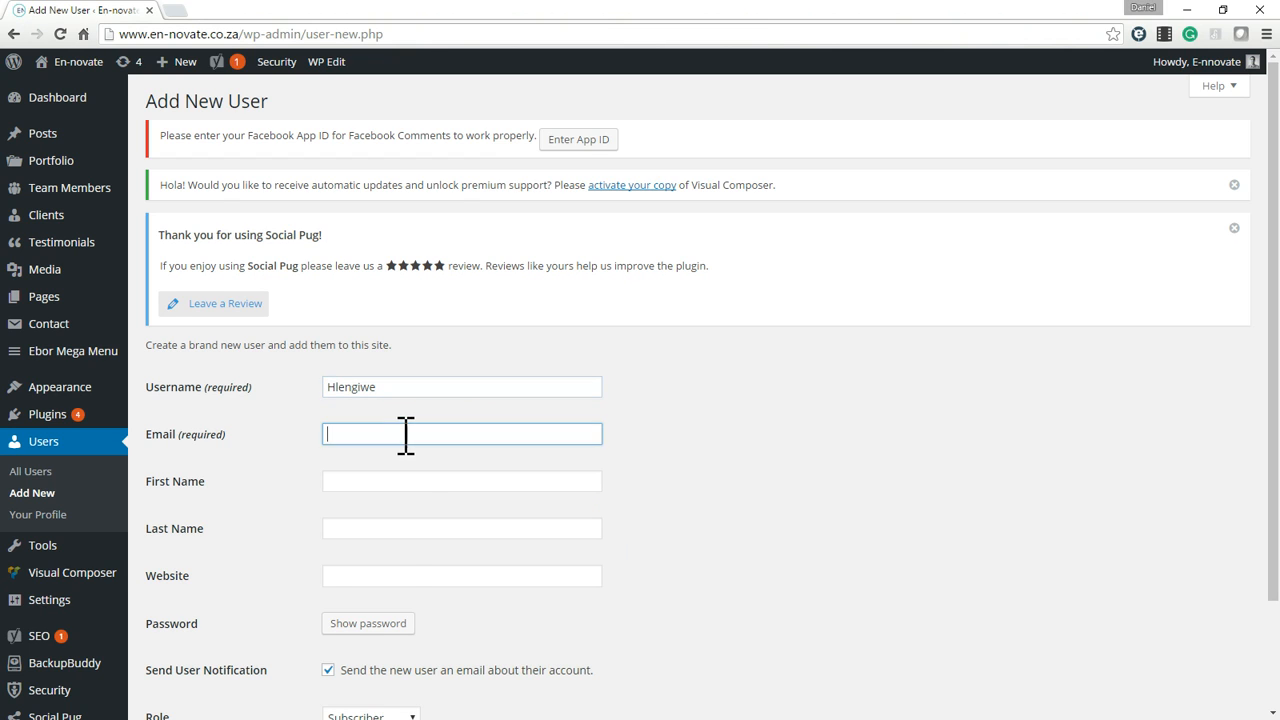
click(406, 434)
click(871, 477)
click(377, 484)
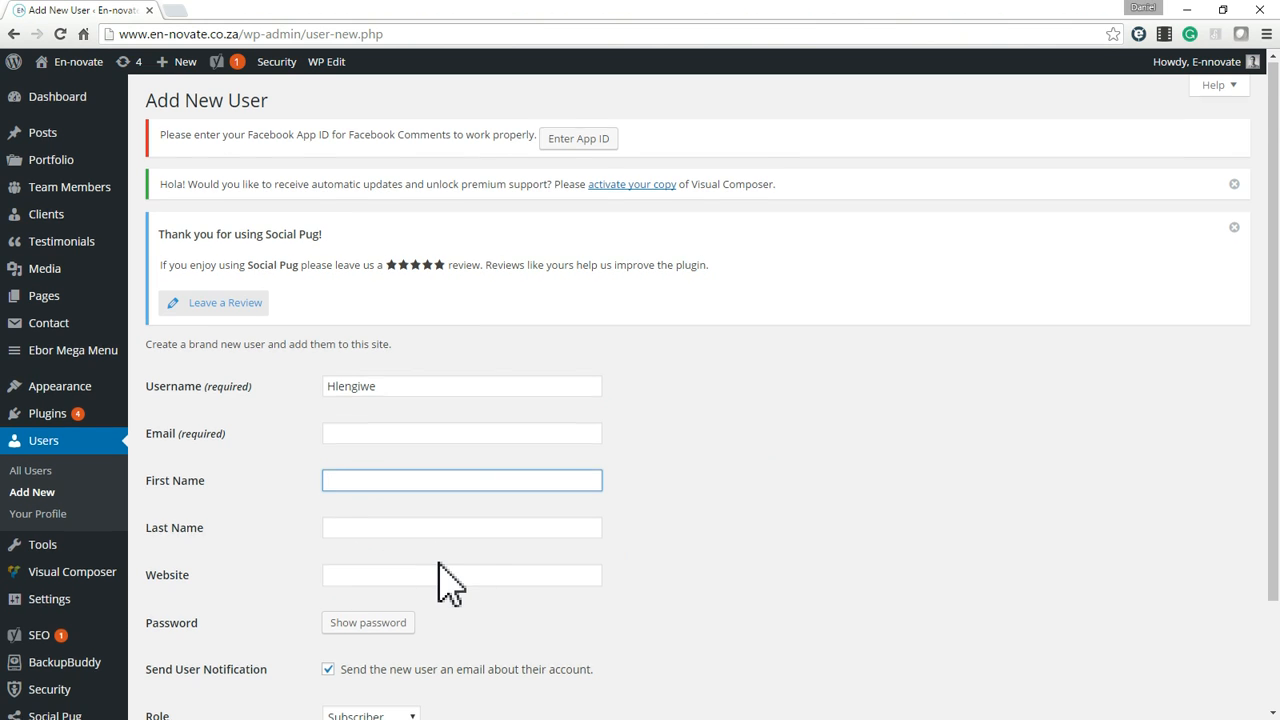
scroll(445, 575, down, 2)
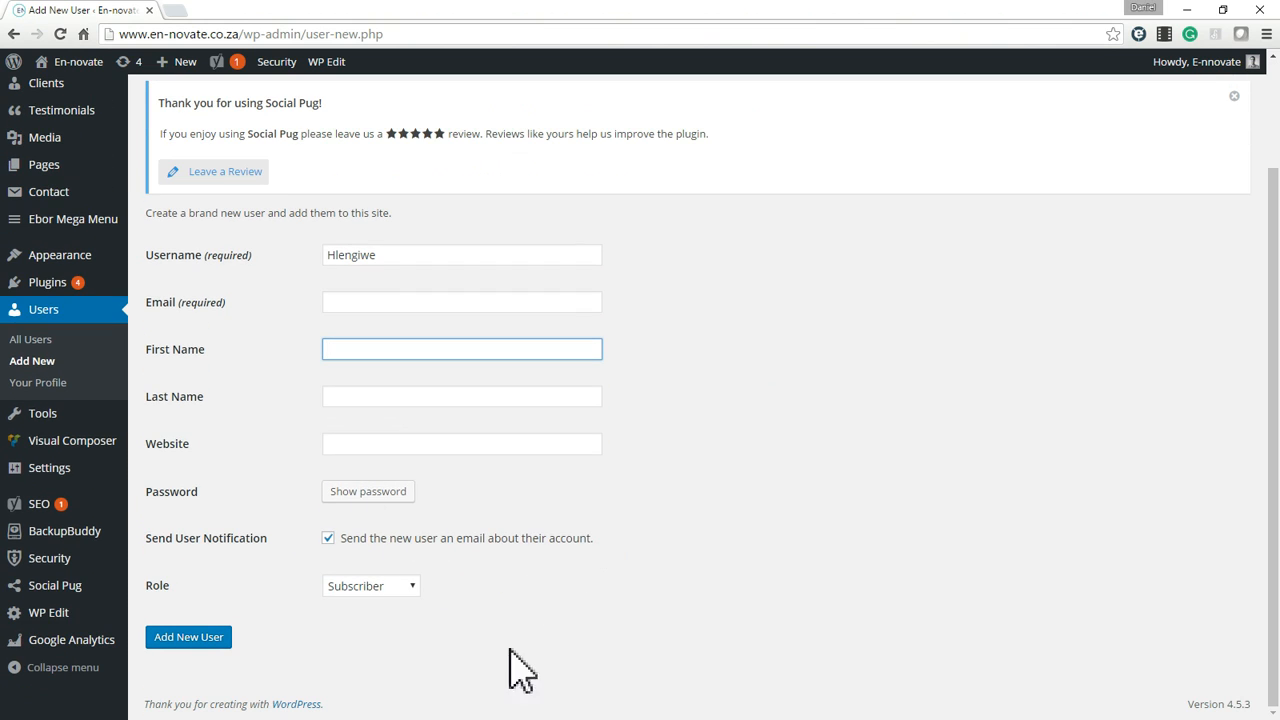
click(405, 588)
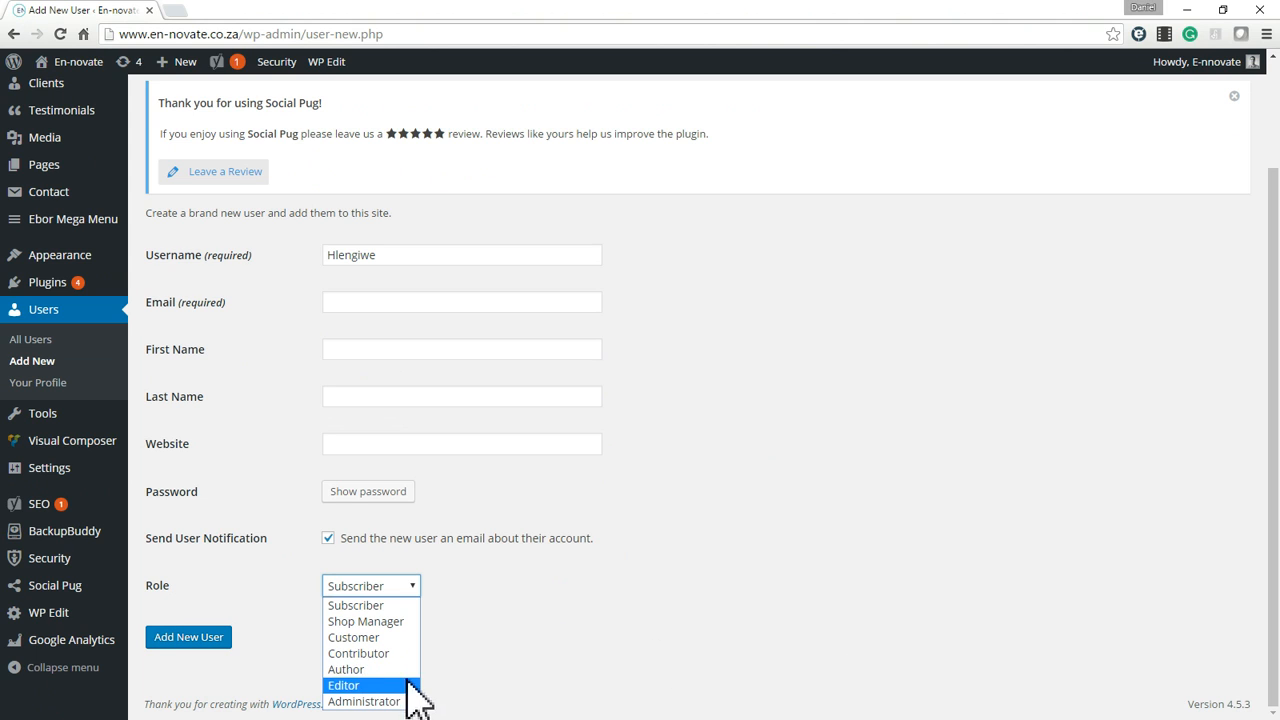
click(760, 560)
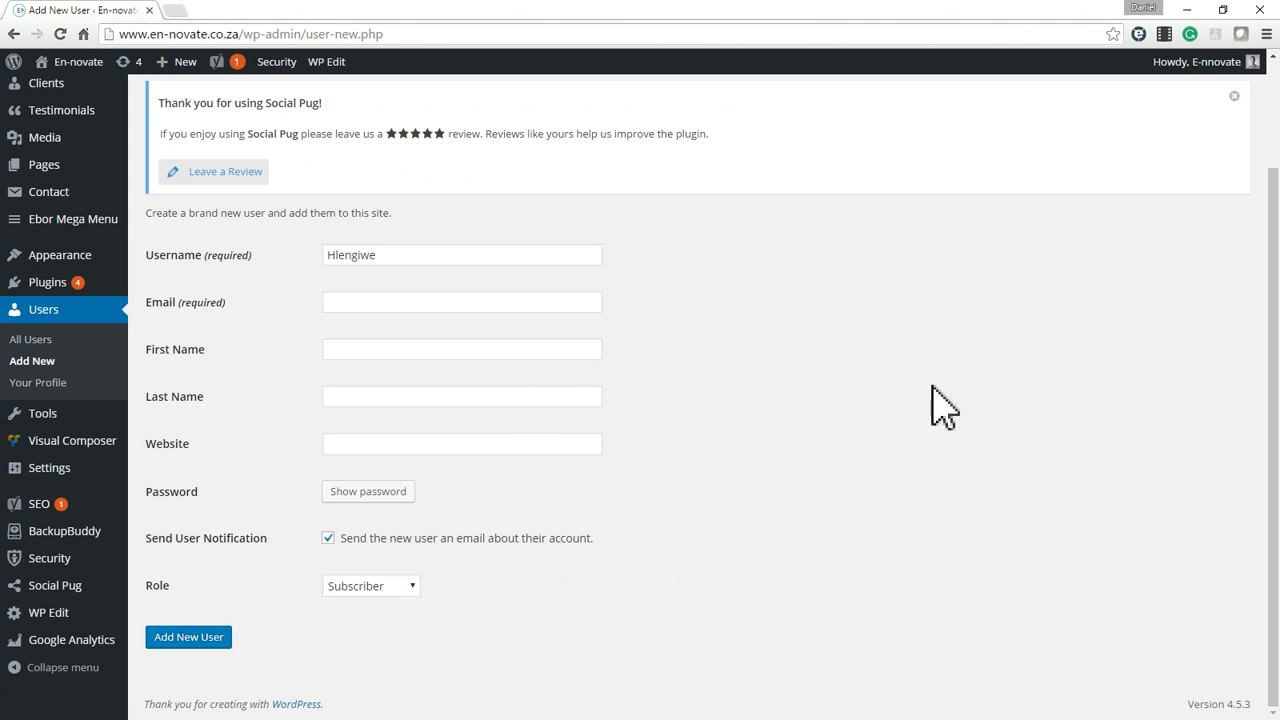
scroll(934, 429, up, 2)
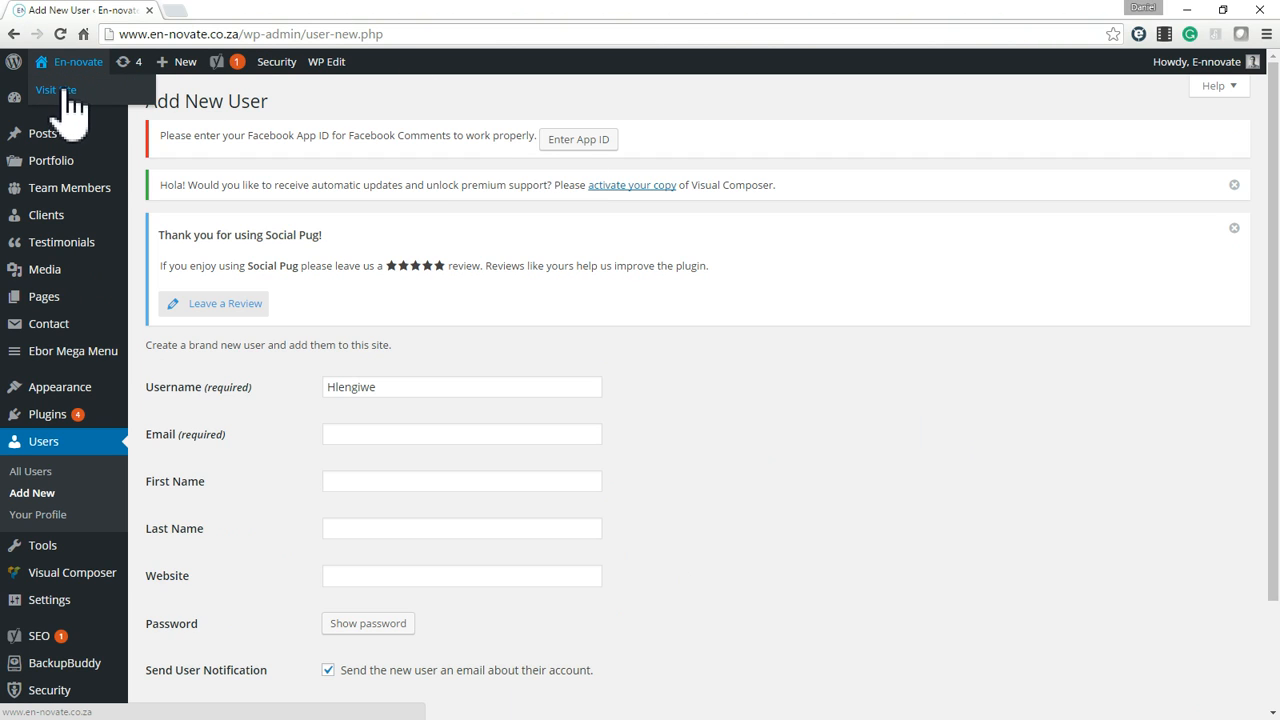
Open the live site in a new tab and go to its About page.
middle_click(64, 90)
click(290, 12)
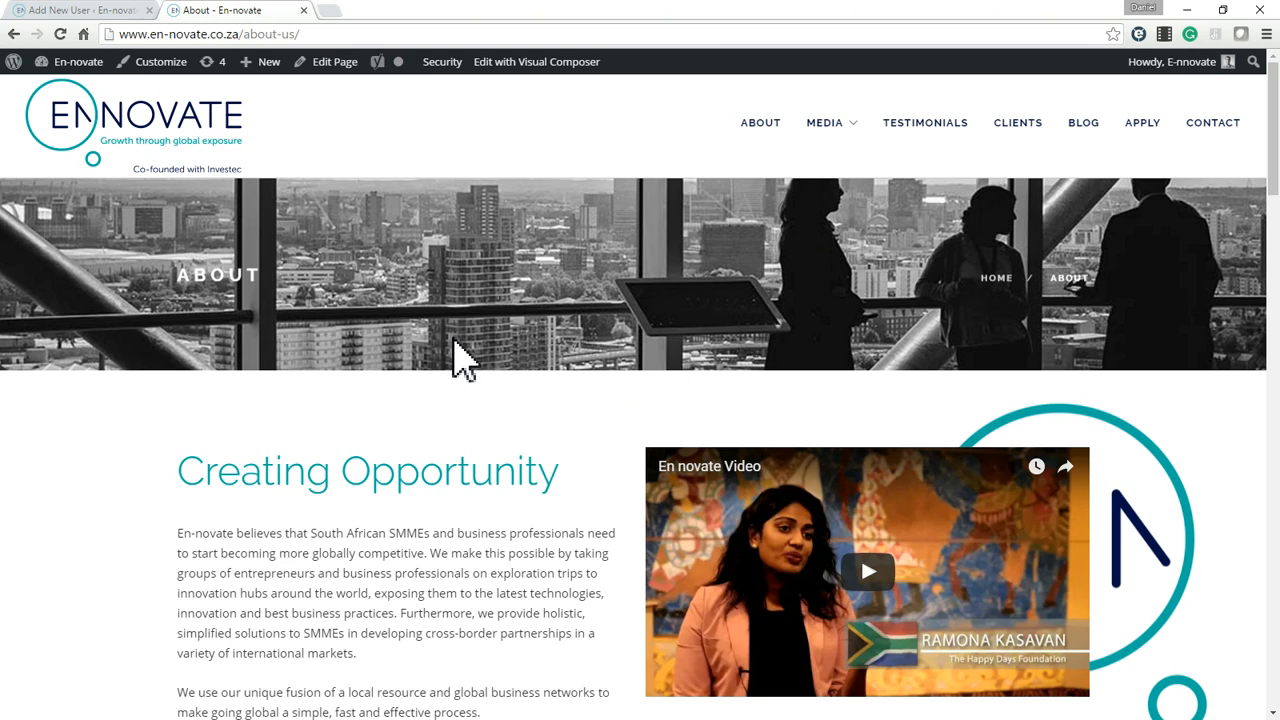
Look through the About page's team profiles, footer and Creating Opportunity text.
scroll(457, 357, down, 15)
scroll(457, 357, down, 12)
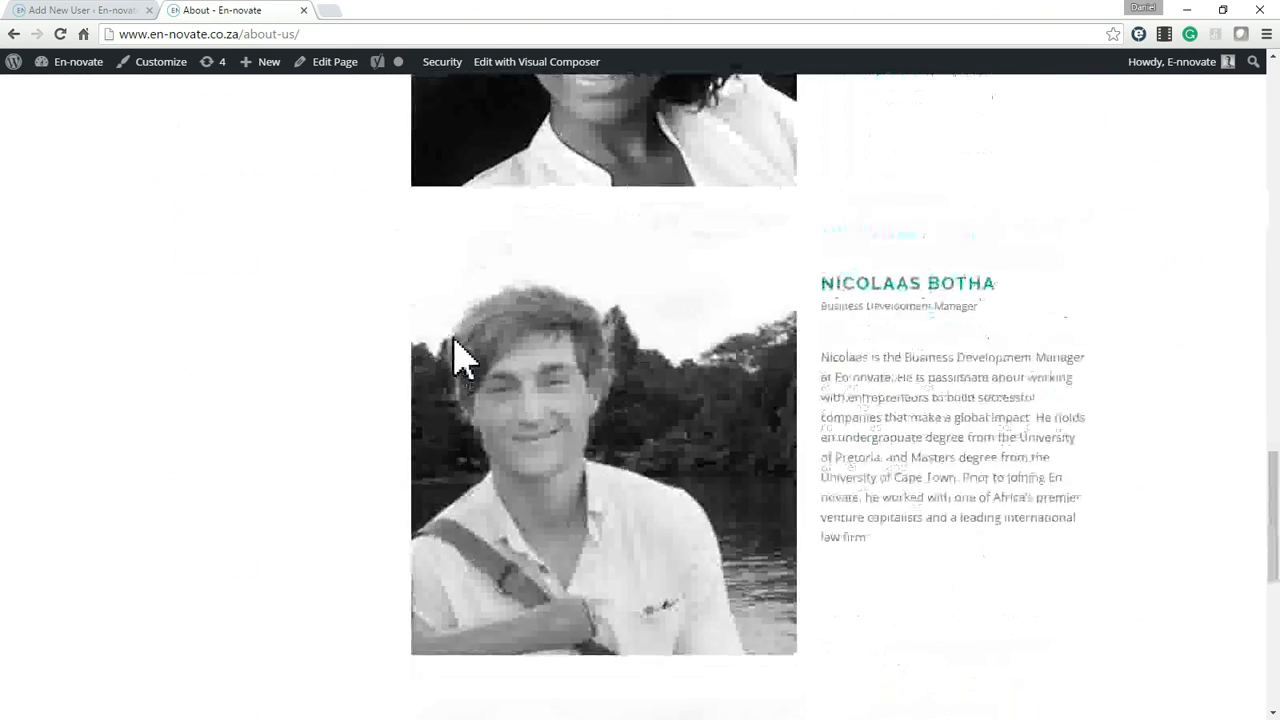
scroll(548, 318, down, 2)
scroll(545, 312, up, 3)
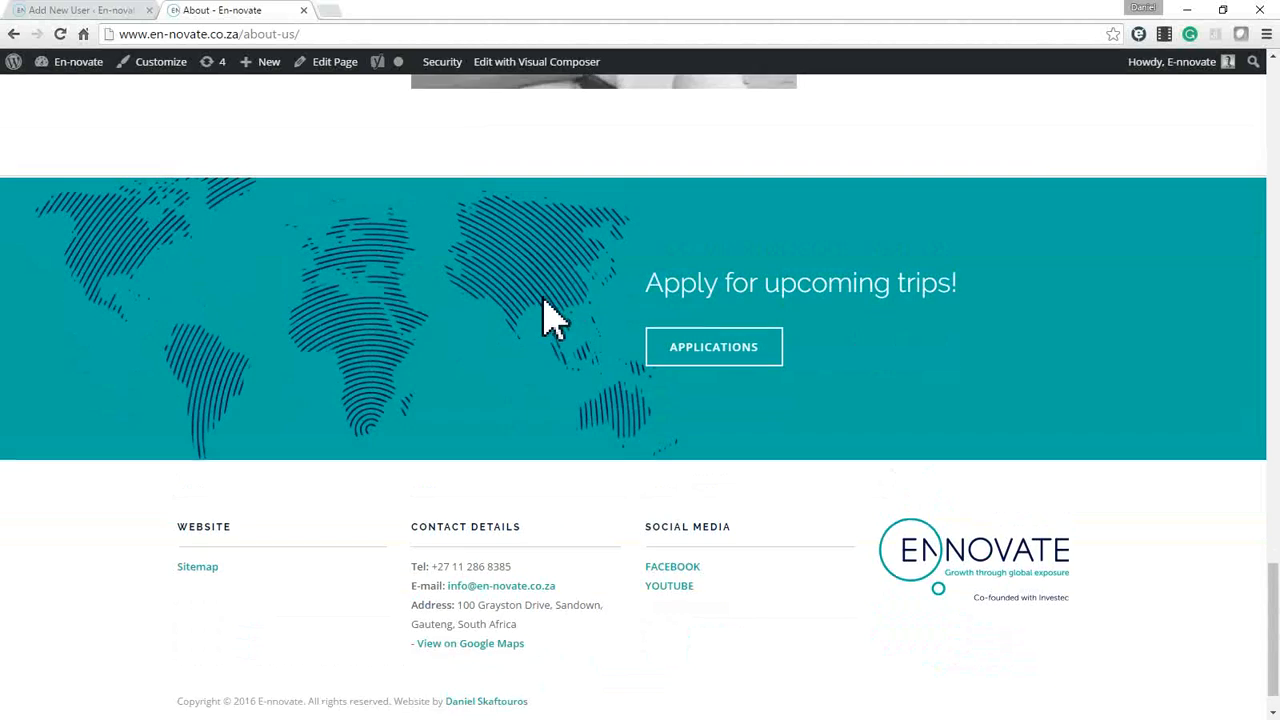
scroll(1036, 555, down, 2)
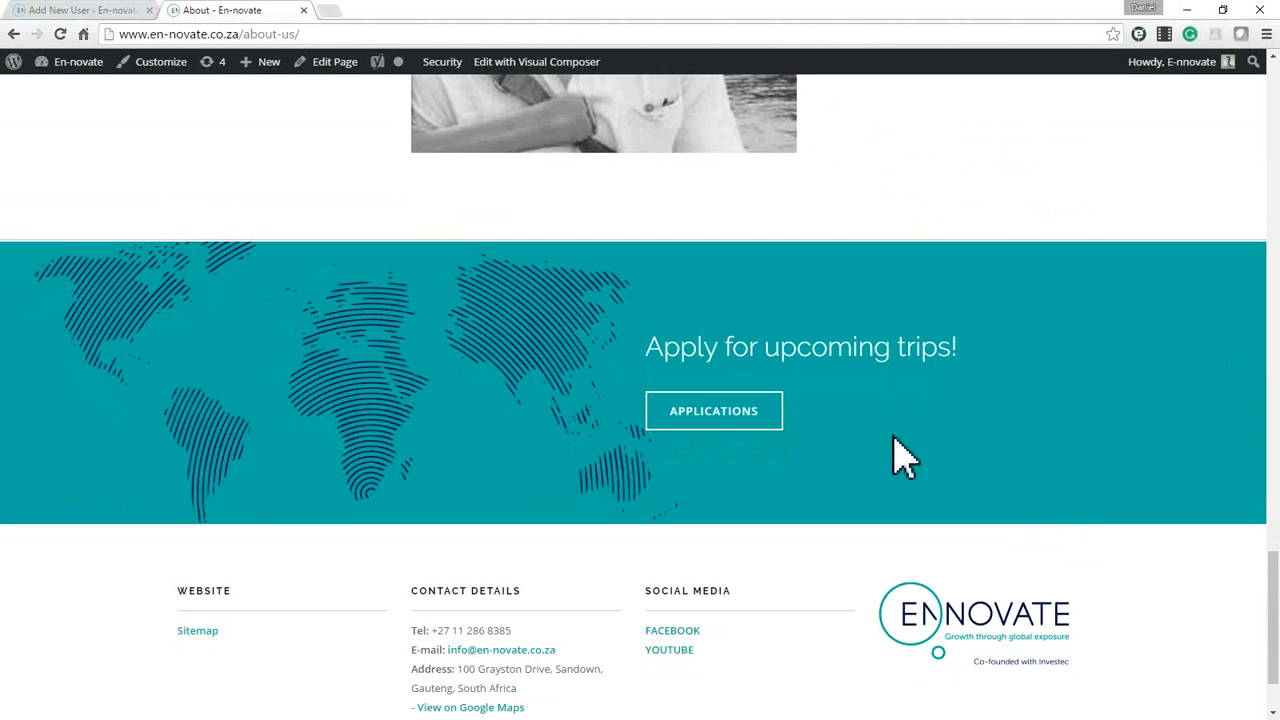
scroll(1040, 472, down, 1)
scroll(1036, 474, up, 20)
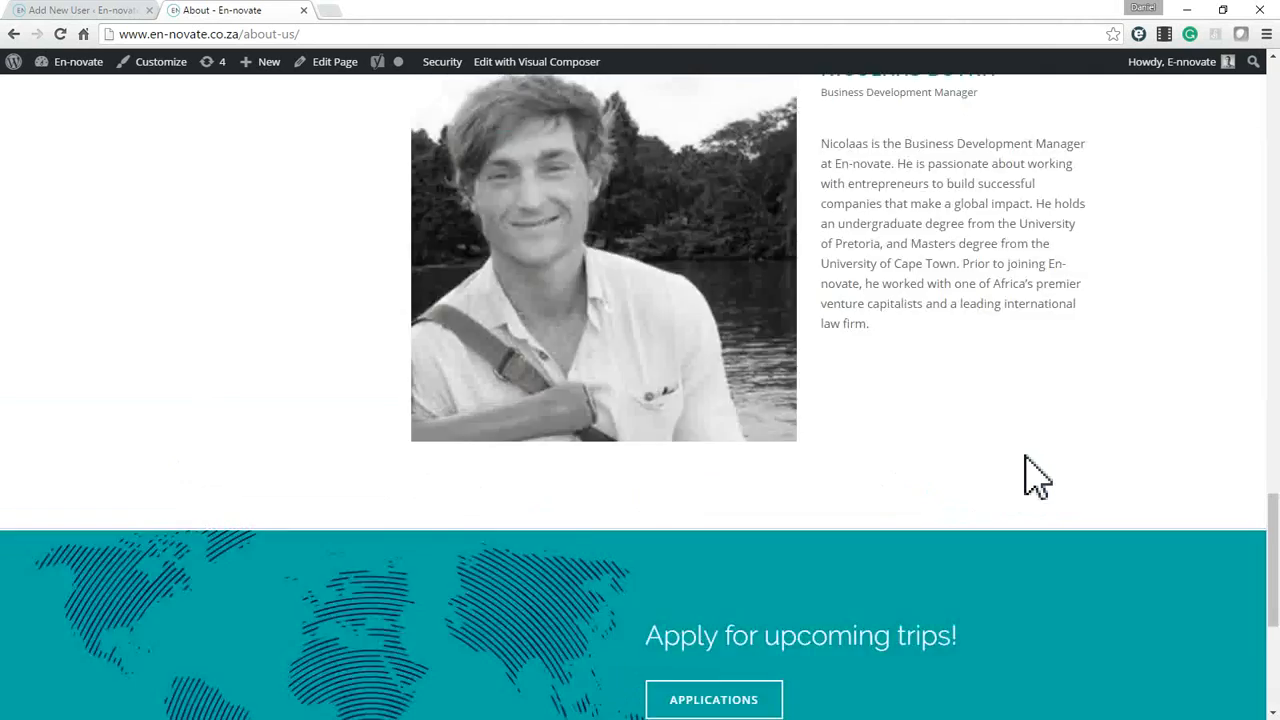
scroll(1026, 463, up, 3)
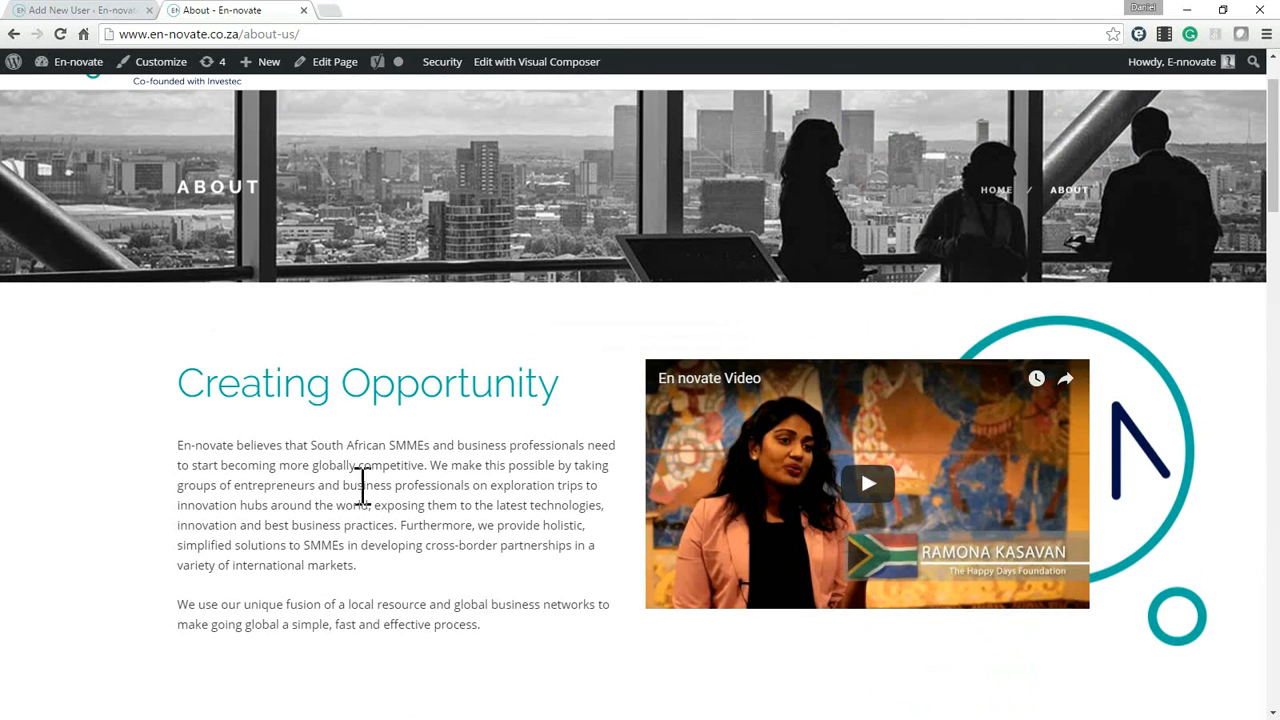
drag(420, 465, 466, 526)
click(463, 522)
double_click(463, 522)
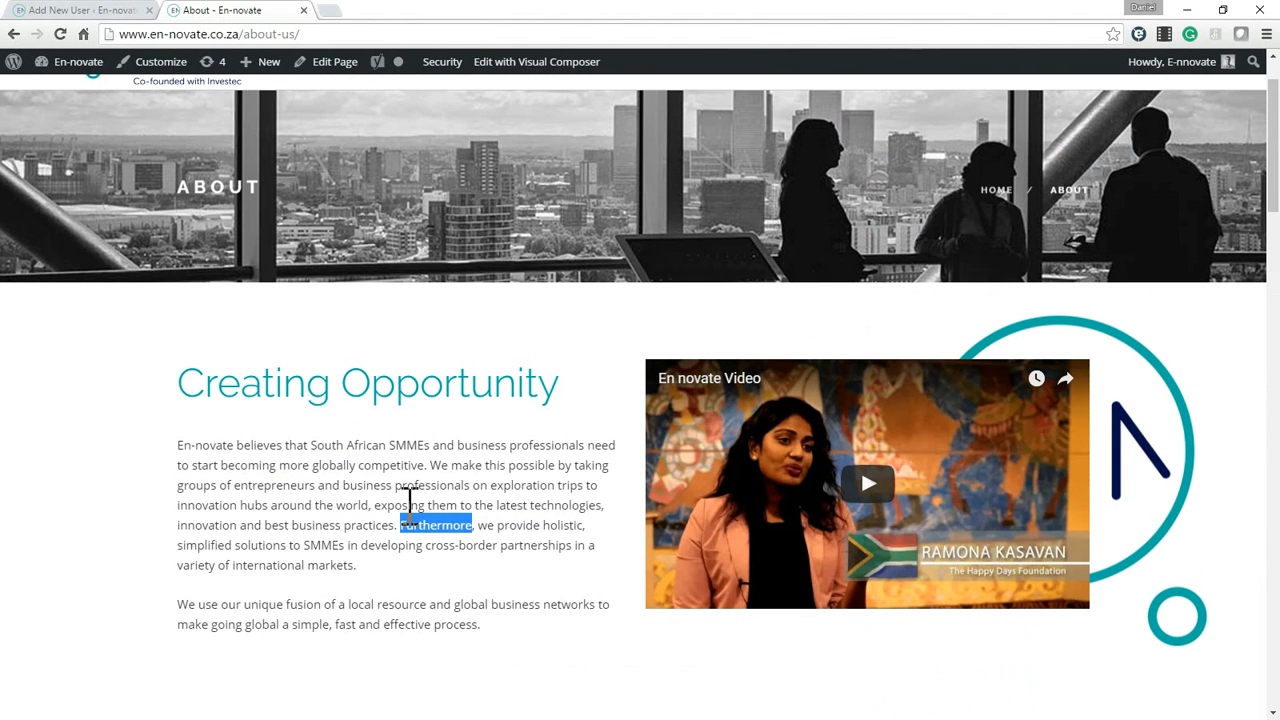
triple_click(407, 506)
click(447, 520)
scroll(470, 535, up, 1)
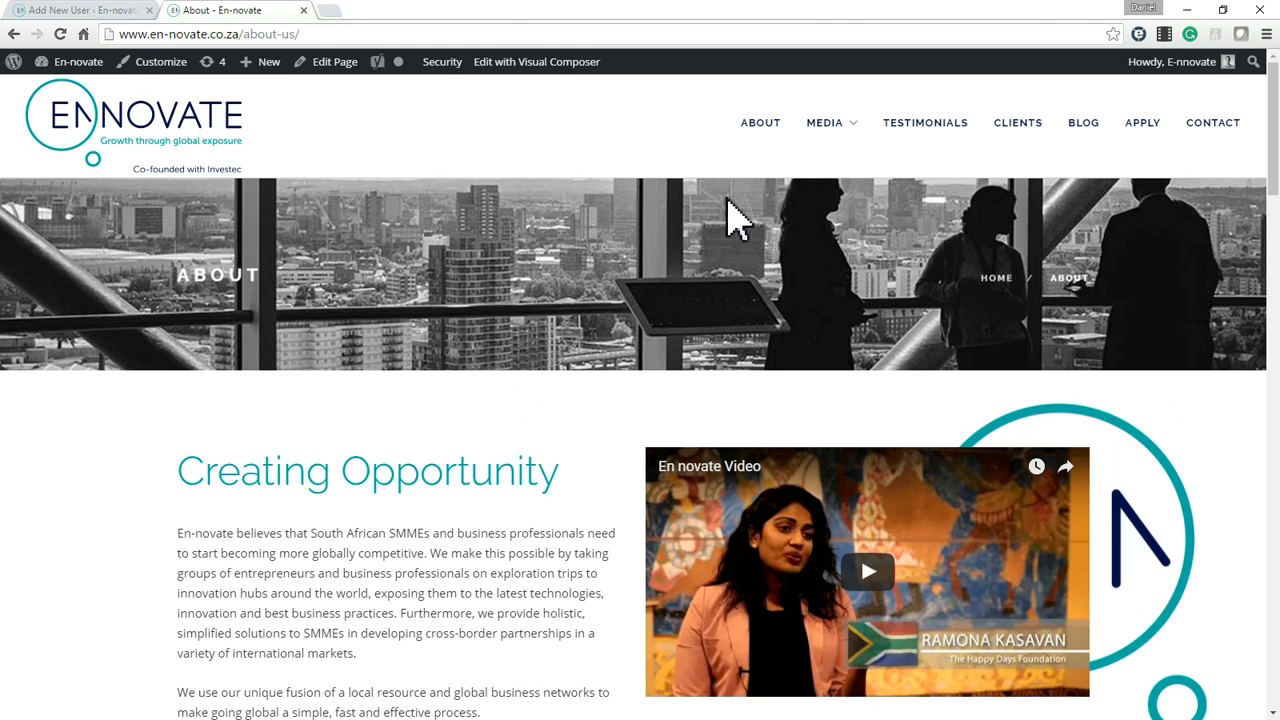
Open the About page for editing in a new tab and switch to that tab.
mouse_move(64, 64)
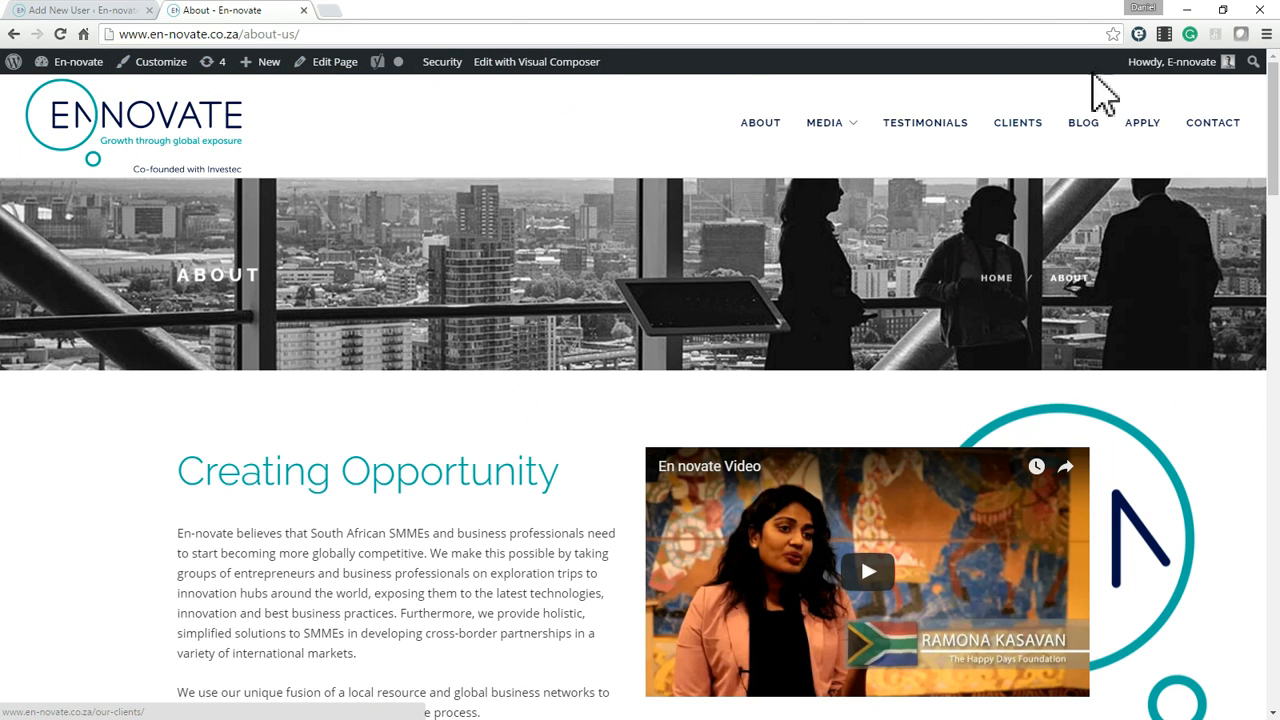
mouse_move(404, 64)
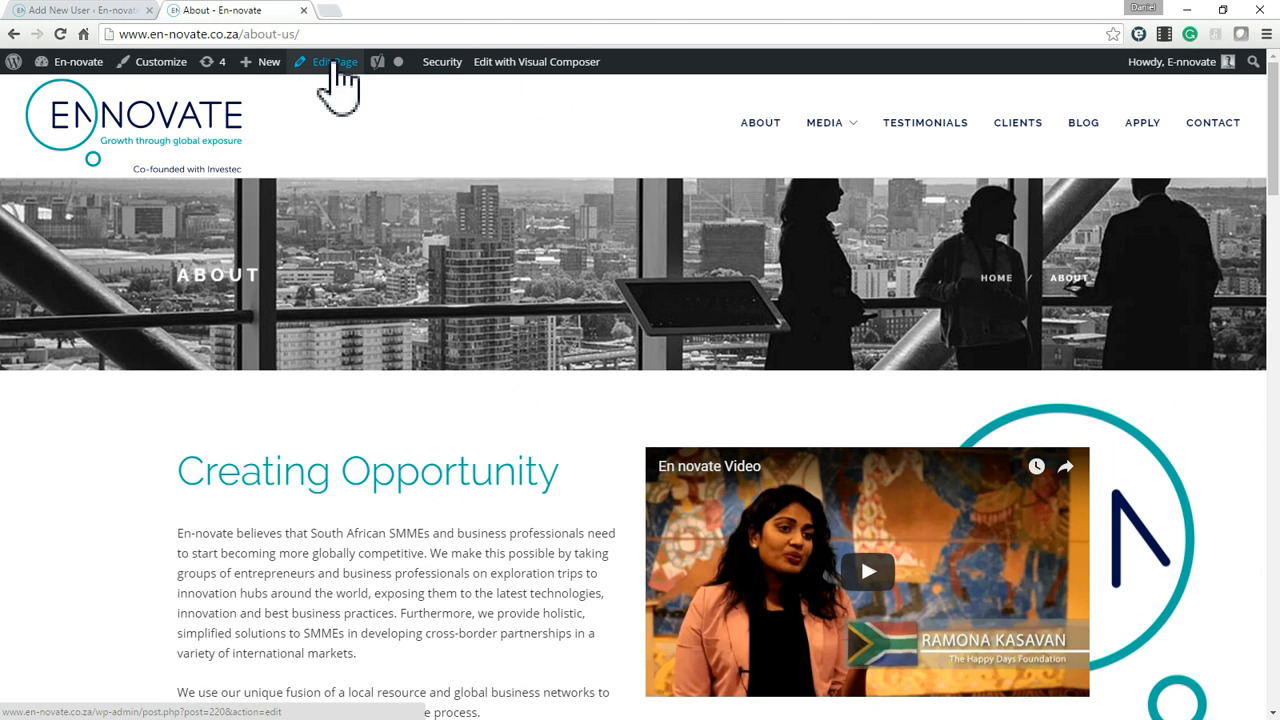
middle_click(335, 62)
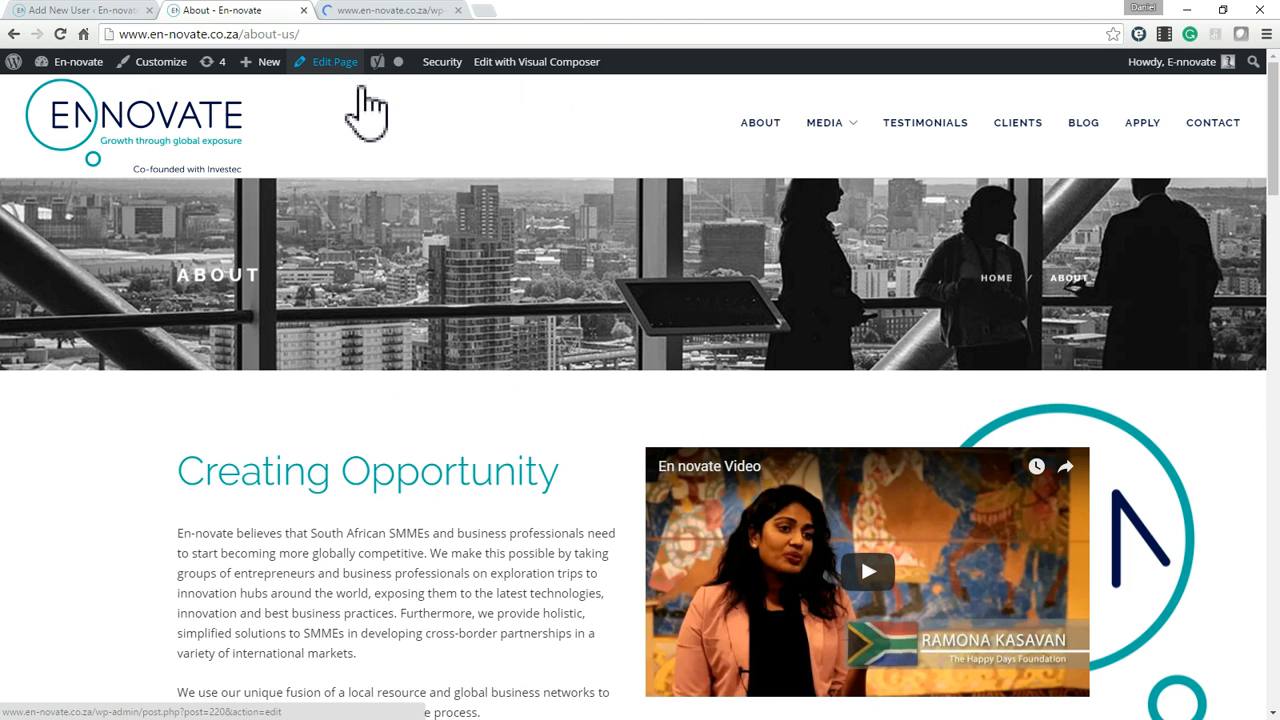
right_click(330, 63)
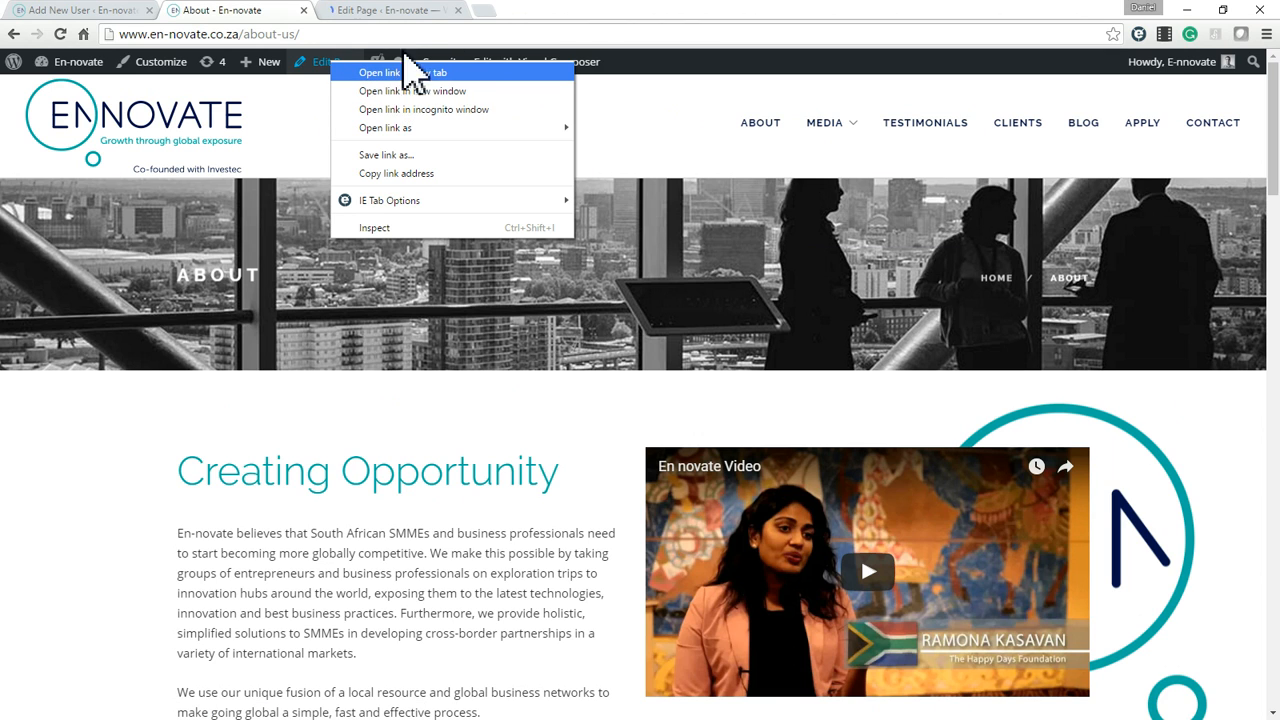
click(408, 12)
click(408, 12)
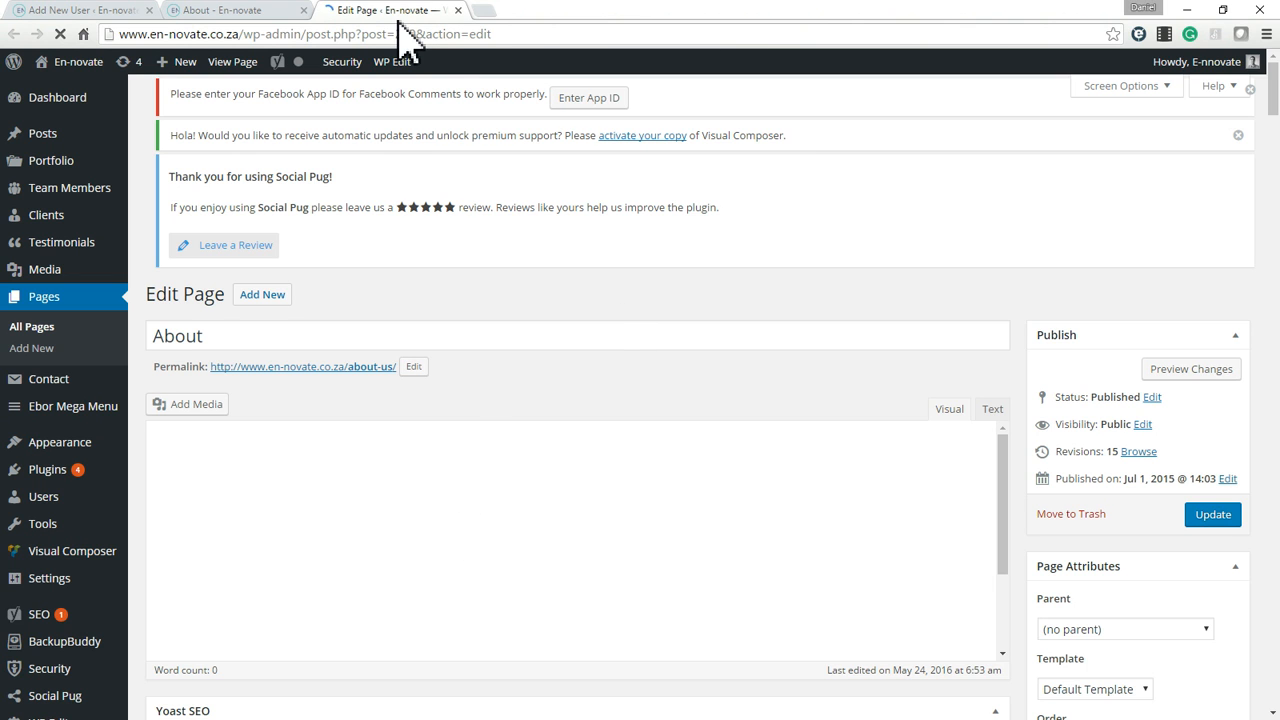
Return to the live About page and examine how the Creating Opportunity text and video are laid out.
click(250, 14)
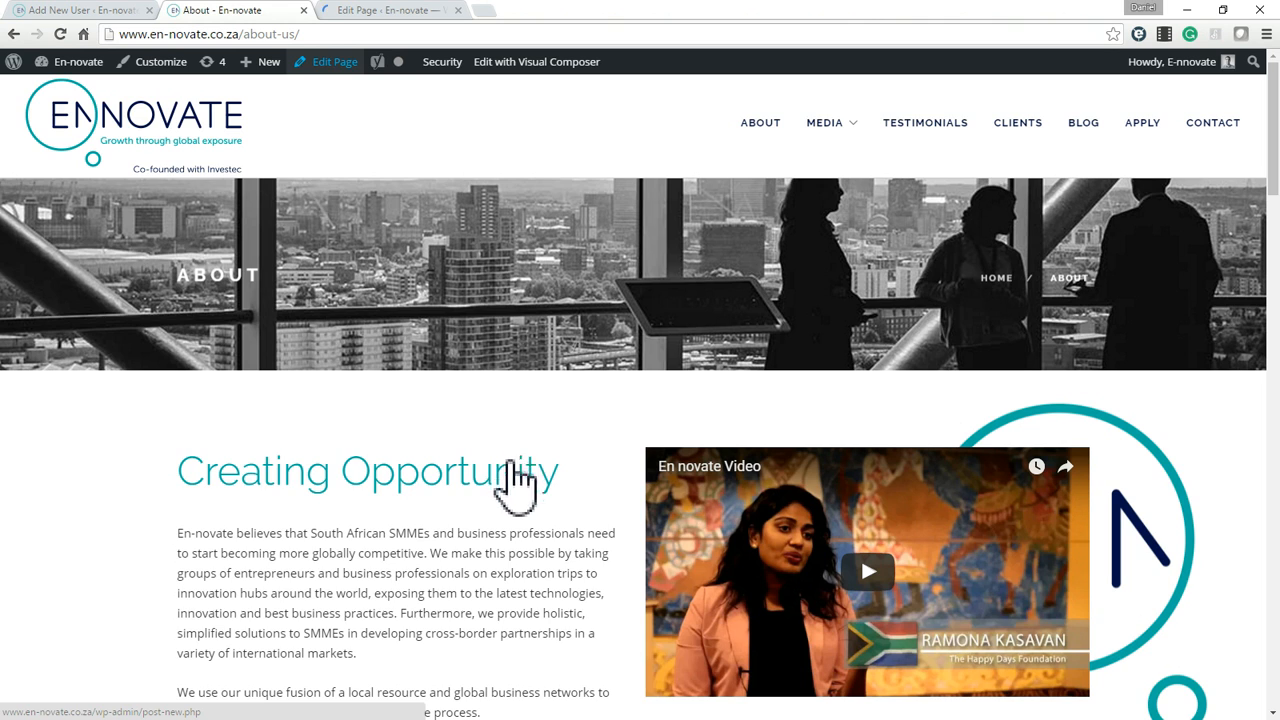
scroll(508, 462, down, 3)
drag(446, 468, 465, 516)
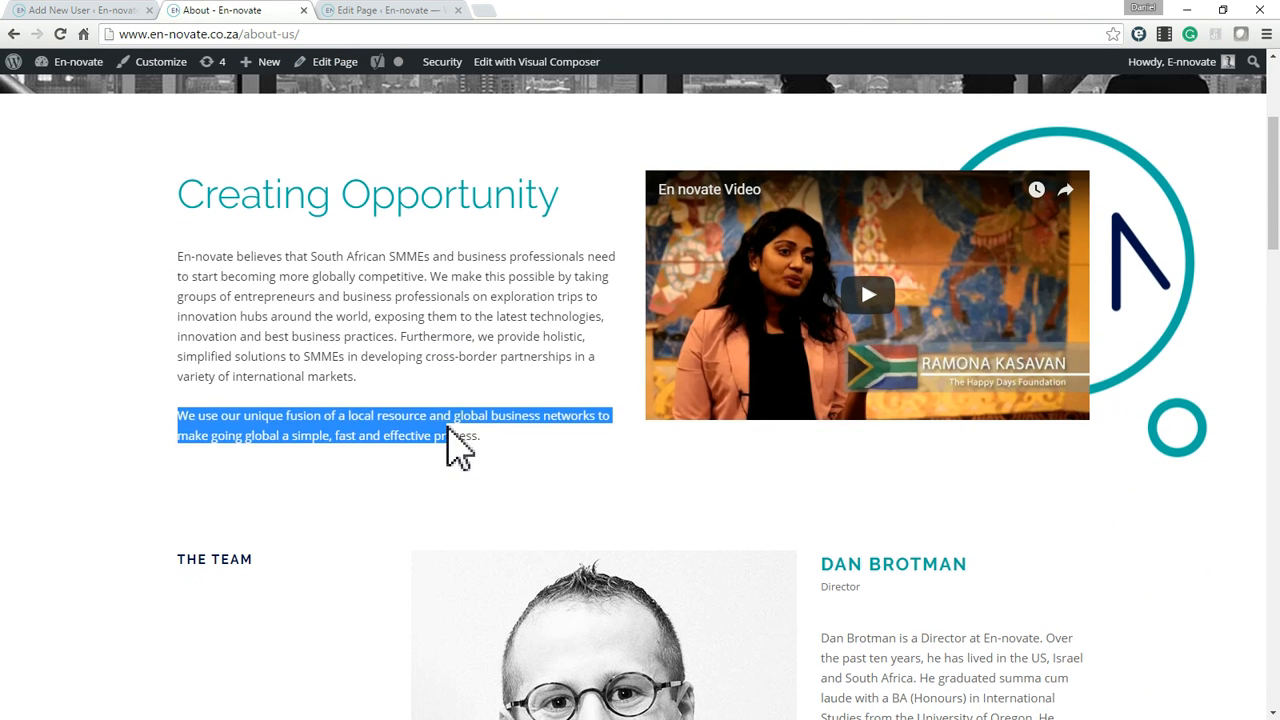
double_click(448, 431)
click(357, 433)
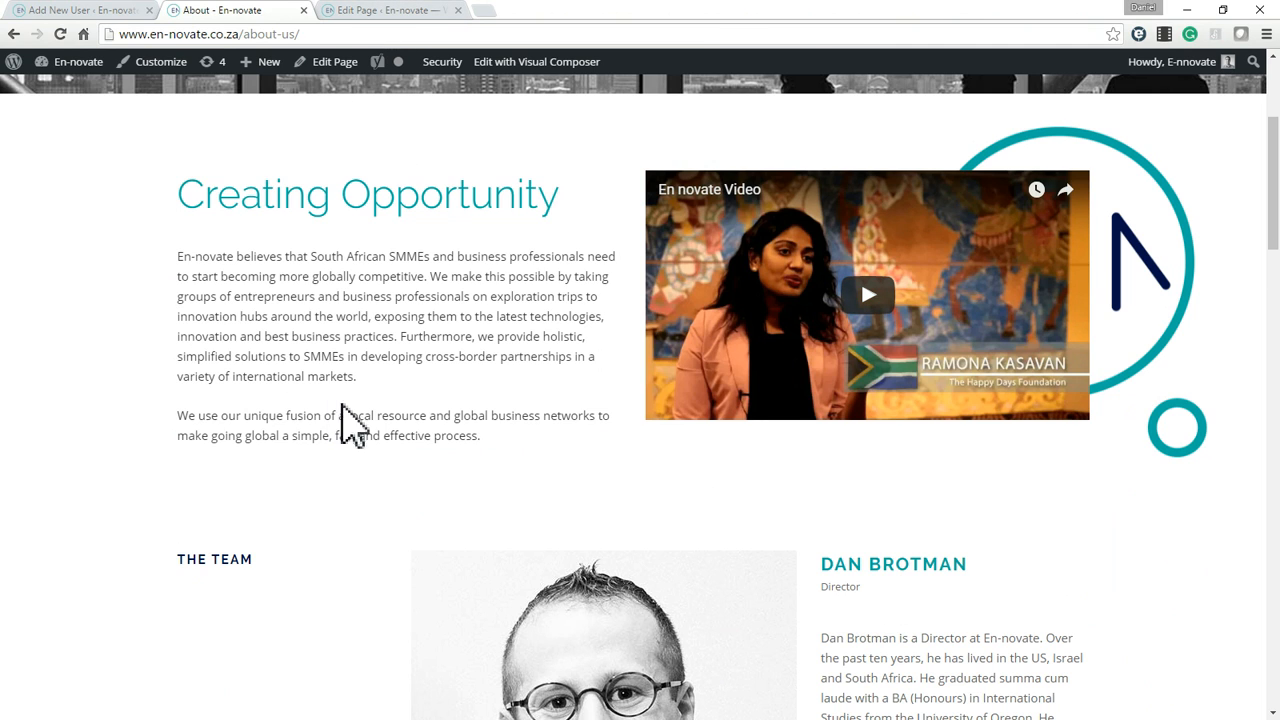
drag(1274, 137, 1274, 122)
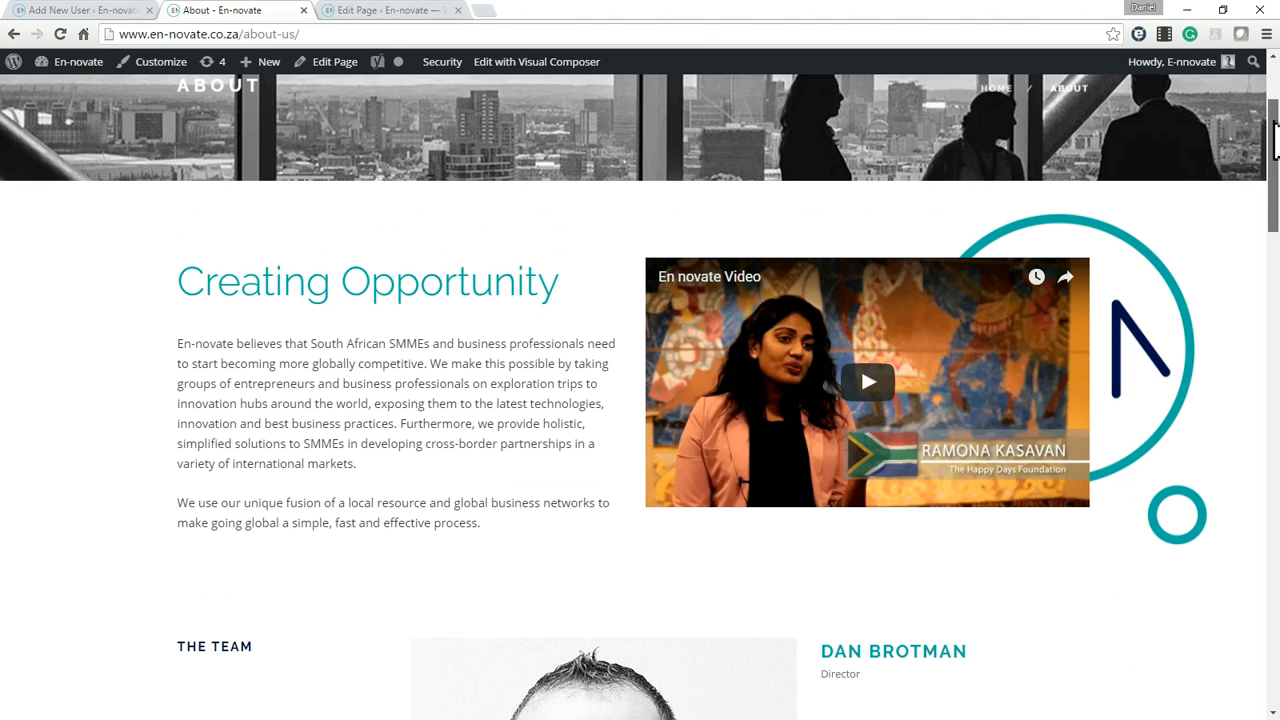
drag(1276, 140, 1276, 140)
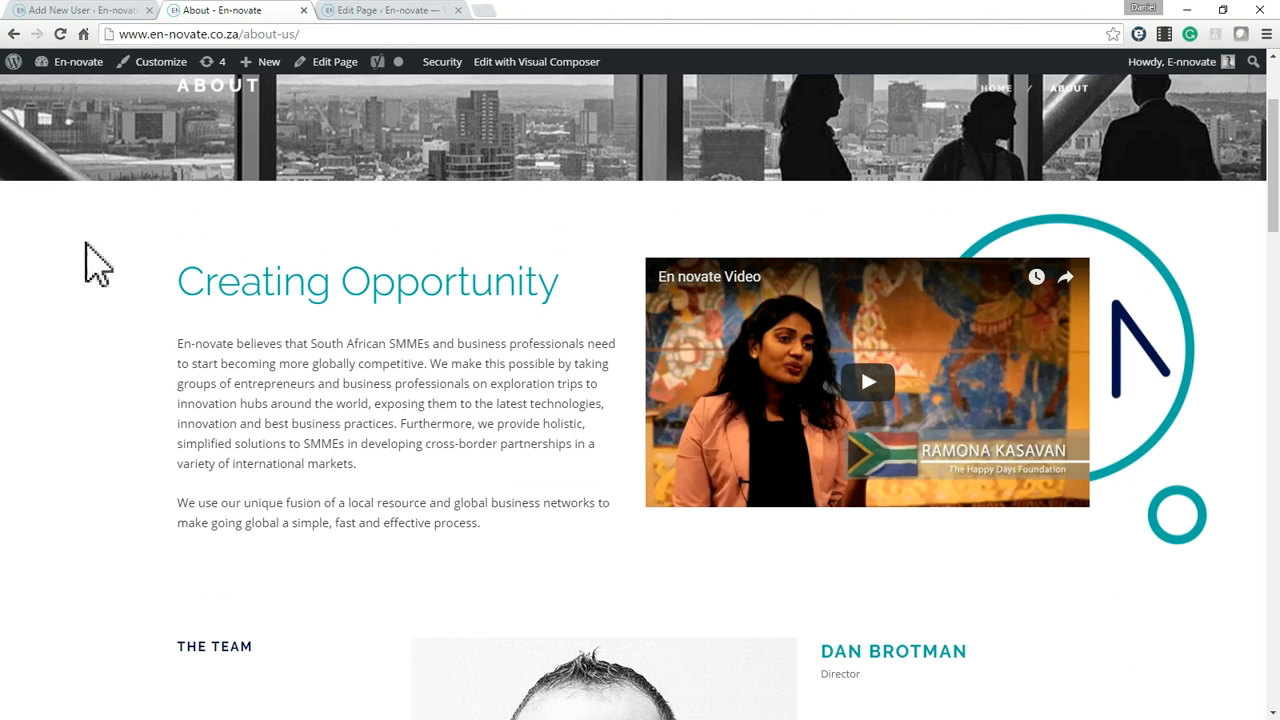
drag(46, 571, 1258, 458)
drag(192, 283, 429, 471)
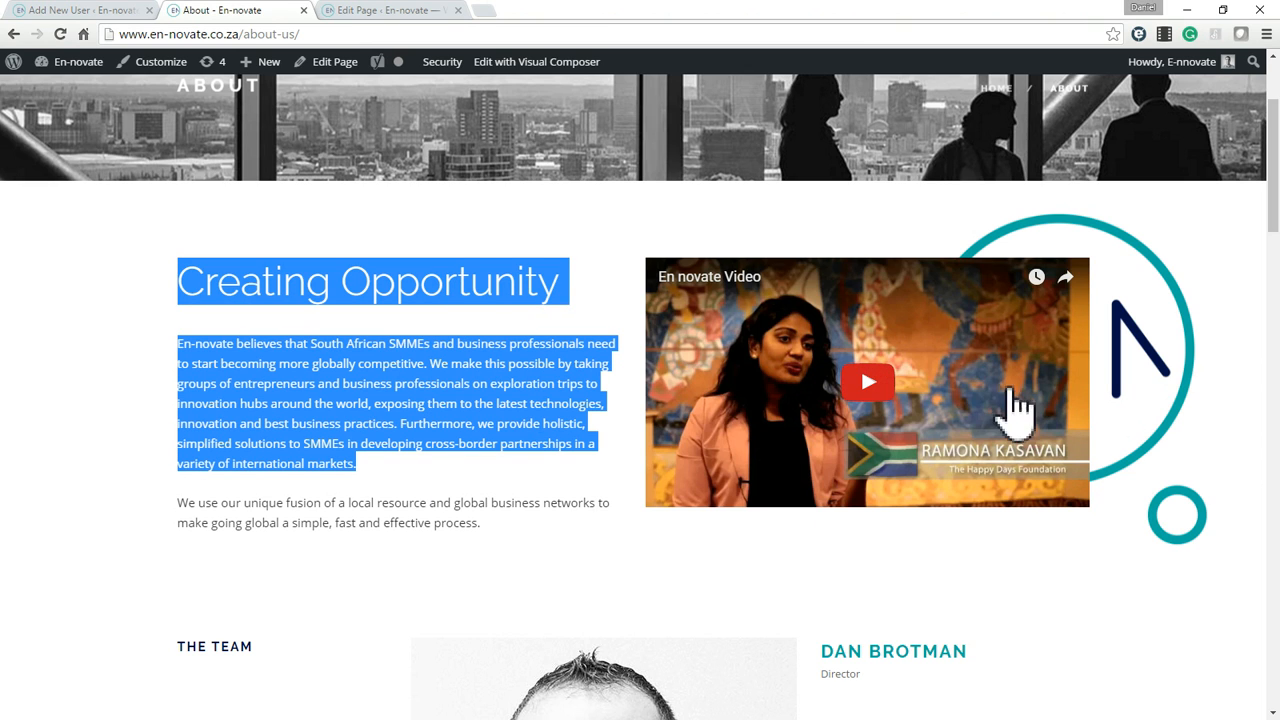
click(1155, 355)
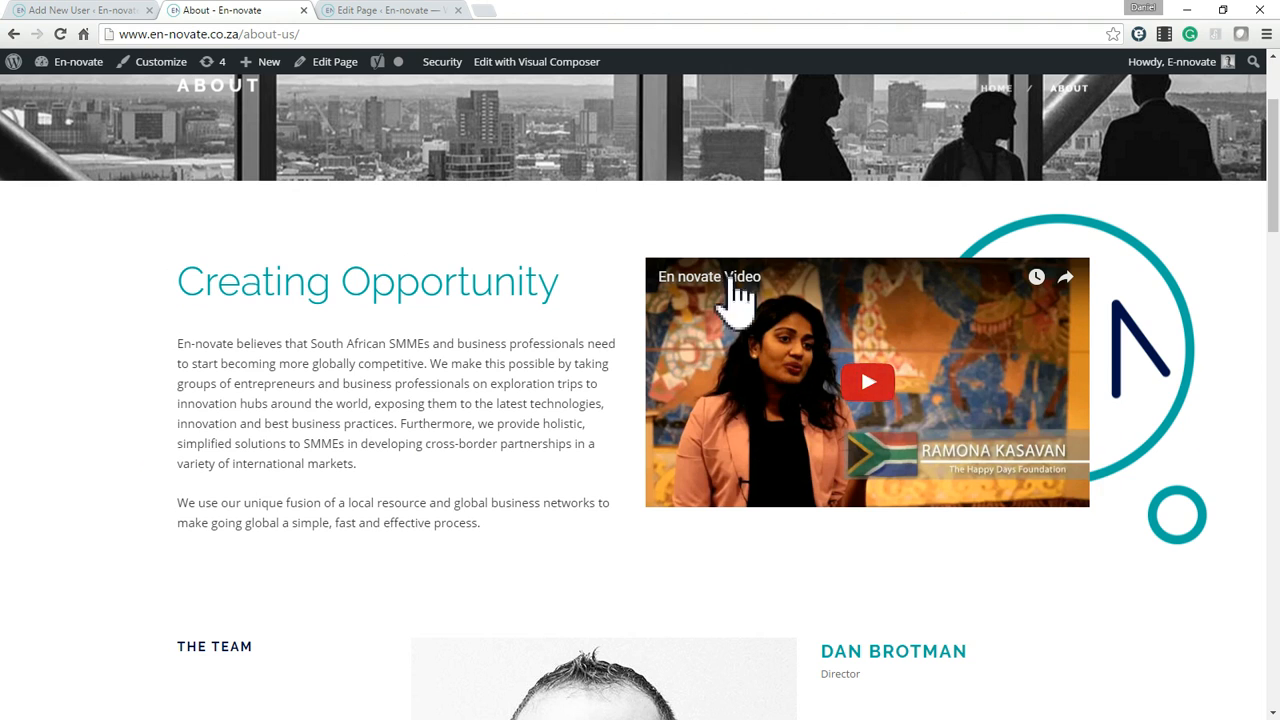
Review the live About page's Creating Opportunity text, team section and Apply for upcoming trips banner, returning to the Creating Opportunity section.
drag(337, 343, 476, 424)
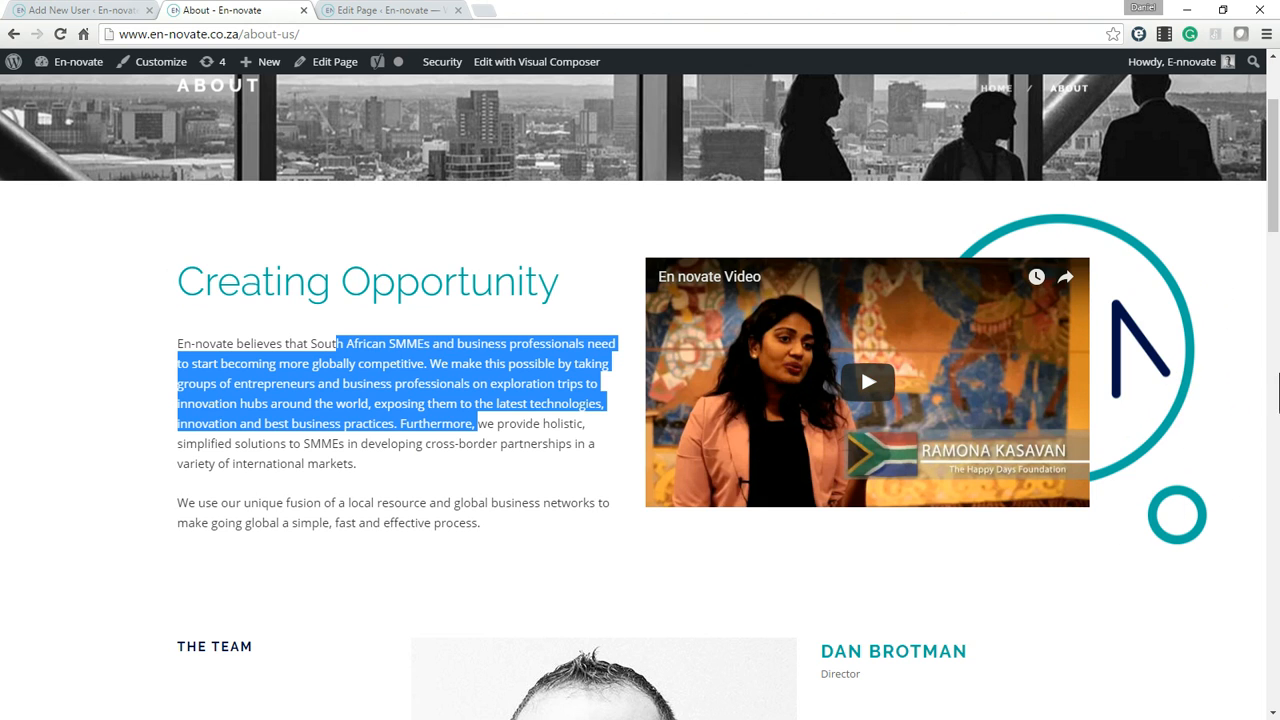
click(386, 450)
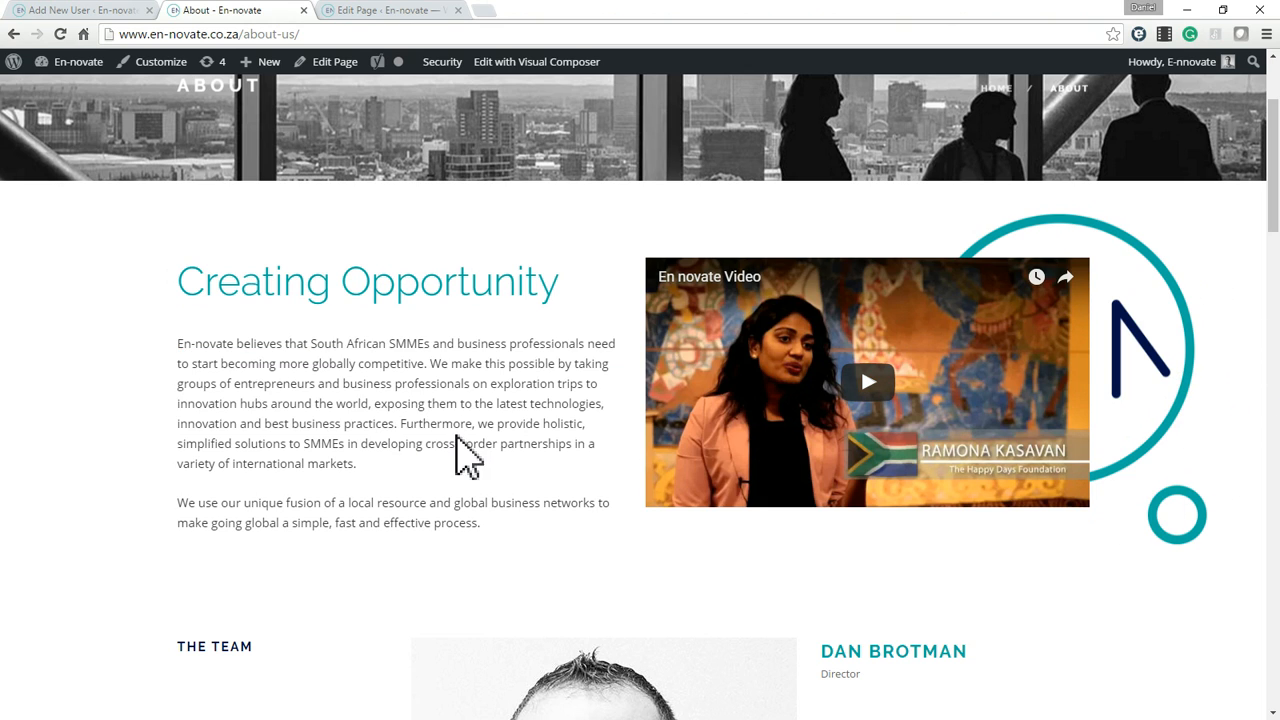
scroll(523, 457, down, 3)
scroll(1250, 270, down, 1)
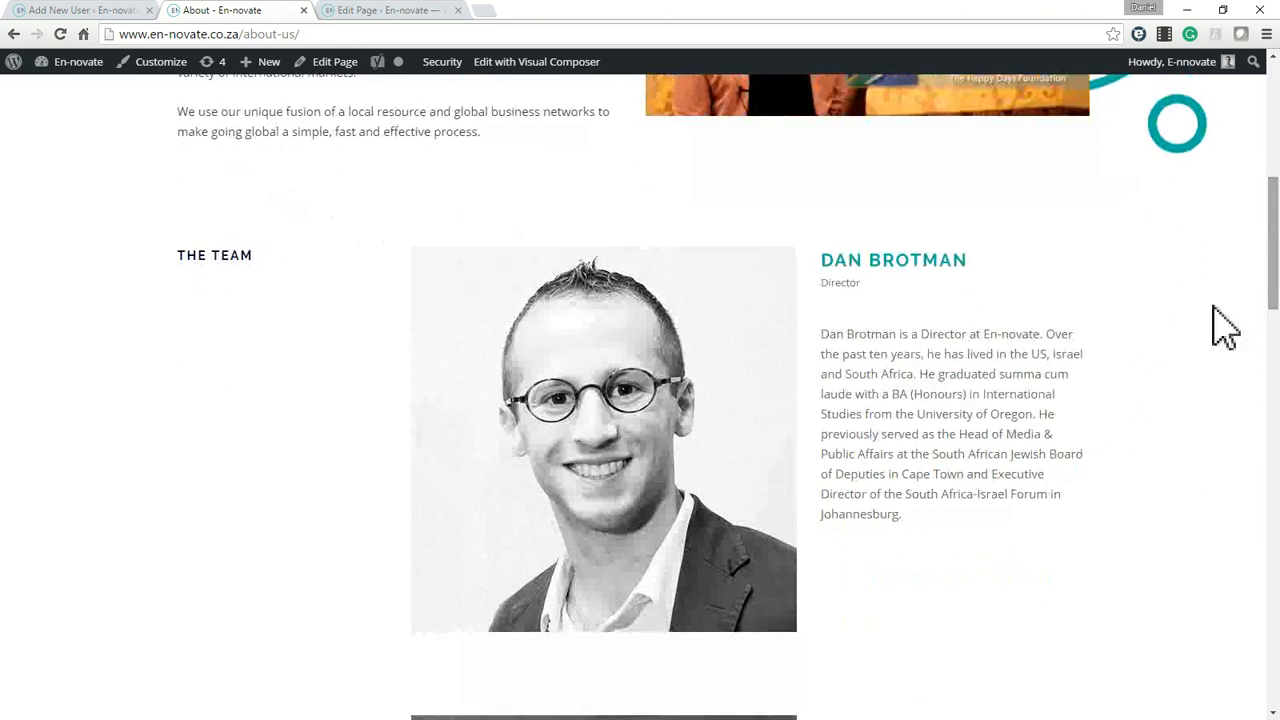
drag(1277, 235, 1277, 610)
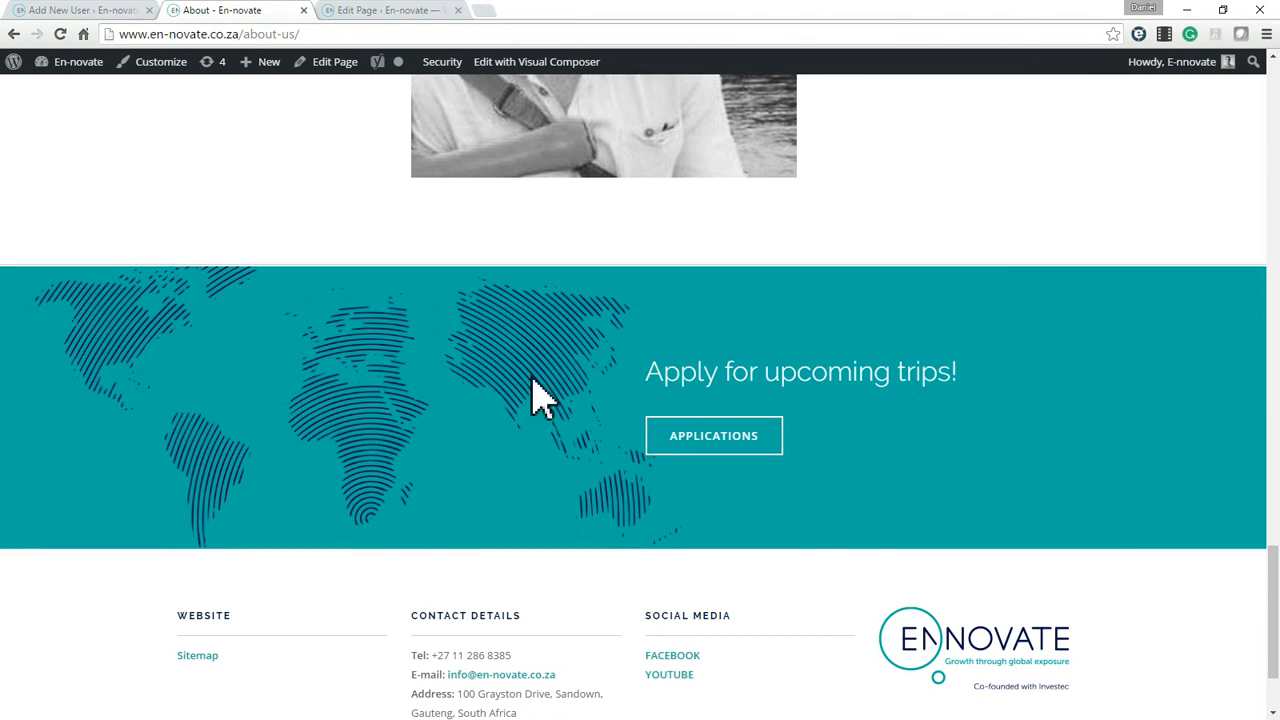
drag(651, 369, 889, 429)
click(960, 505)
drag(781, 372, 877, 437)
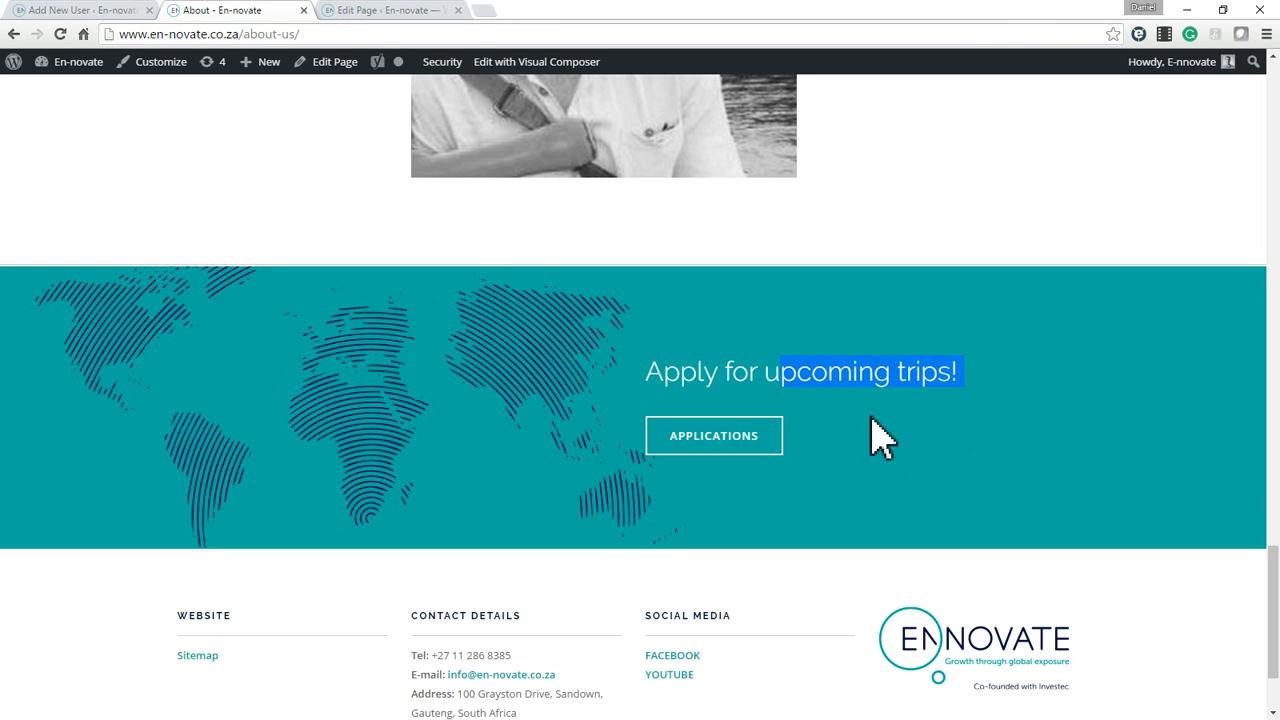
click(258, 375)
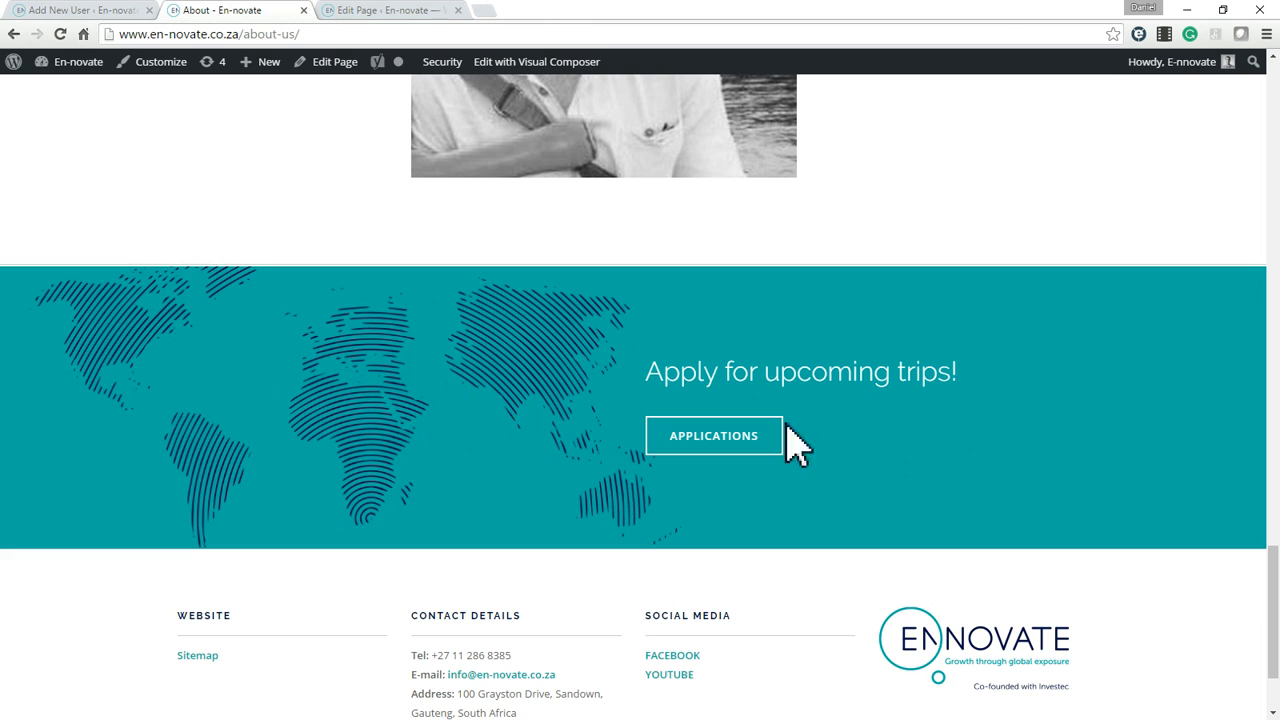
drag(1278, 603, 1274, 136)
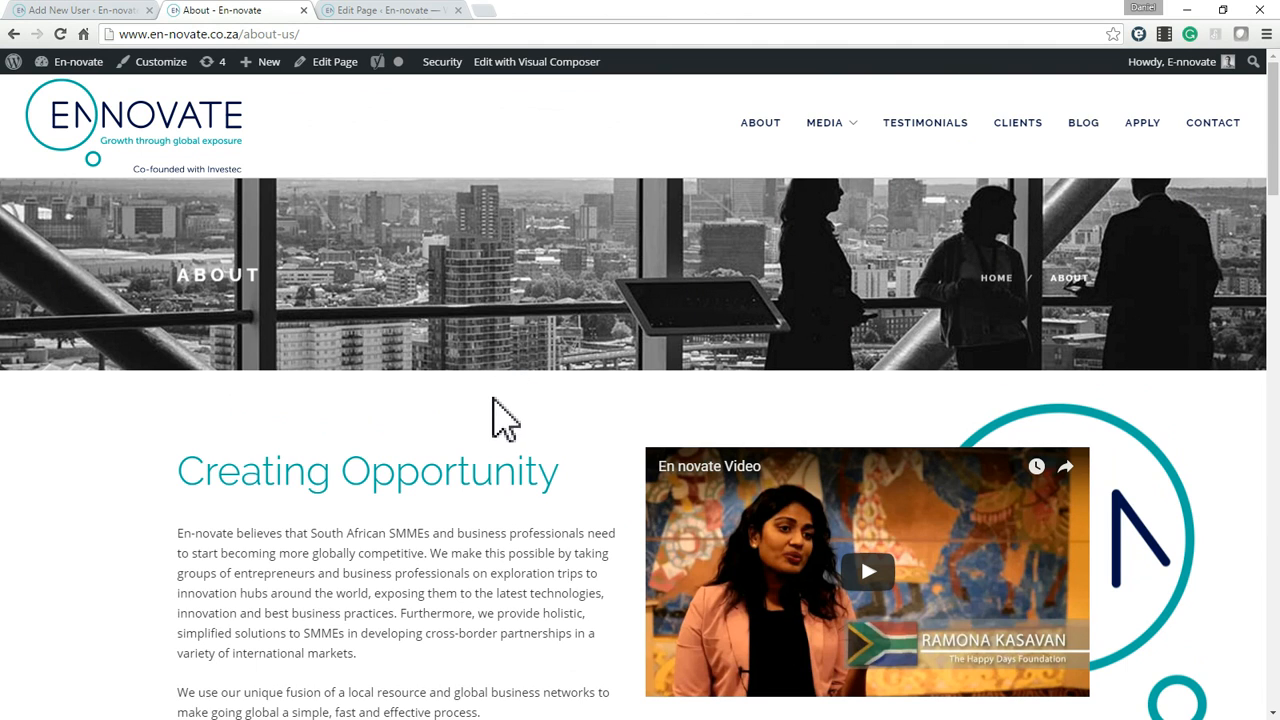
scroll(502, 412, down, 3)
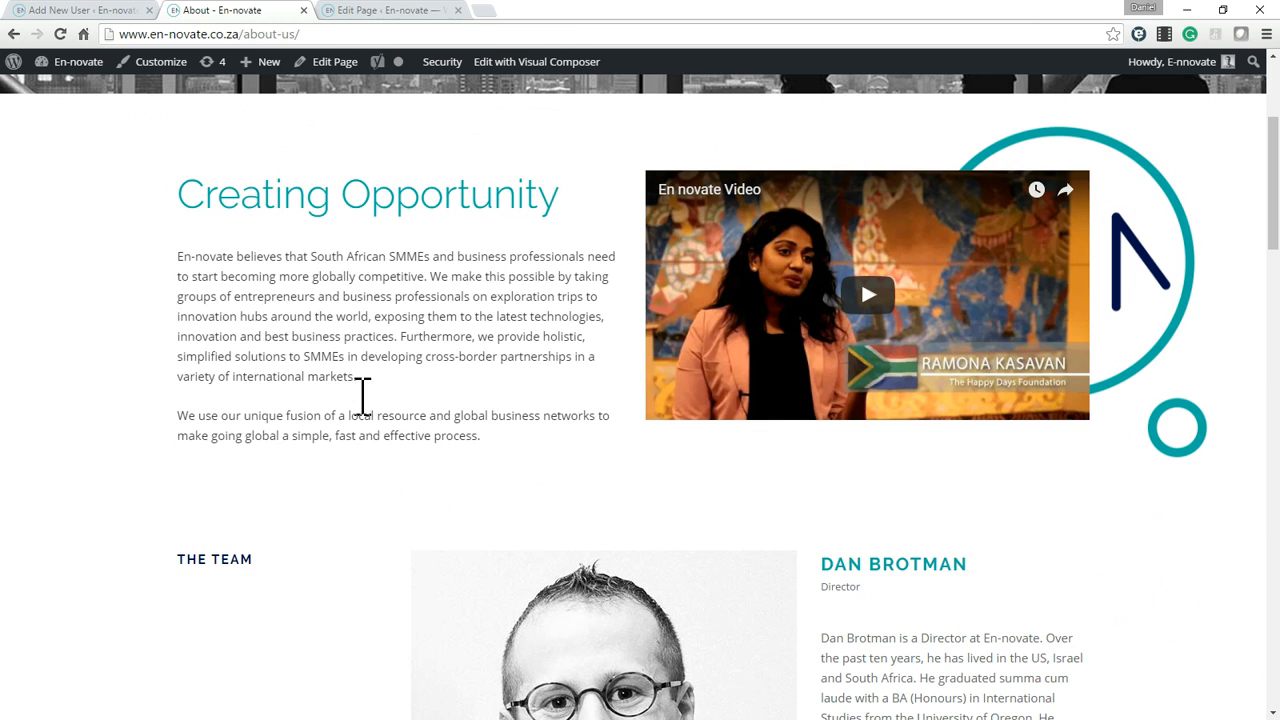
Return to the About page's editor and examine the page title above the Visual Composer content.
click(372, 12)
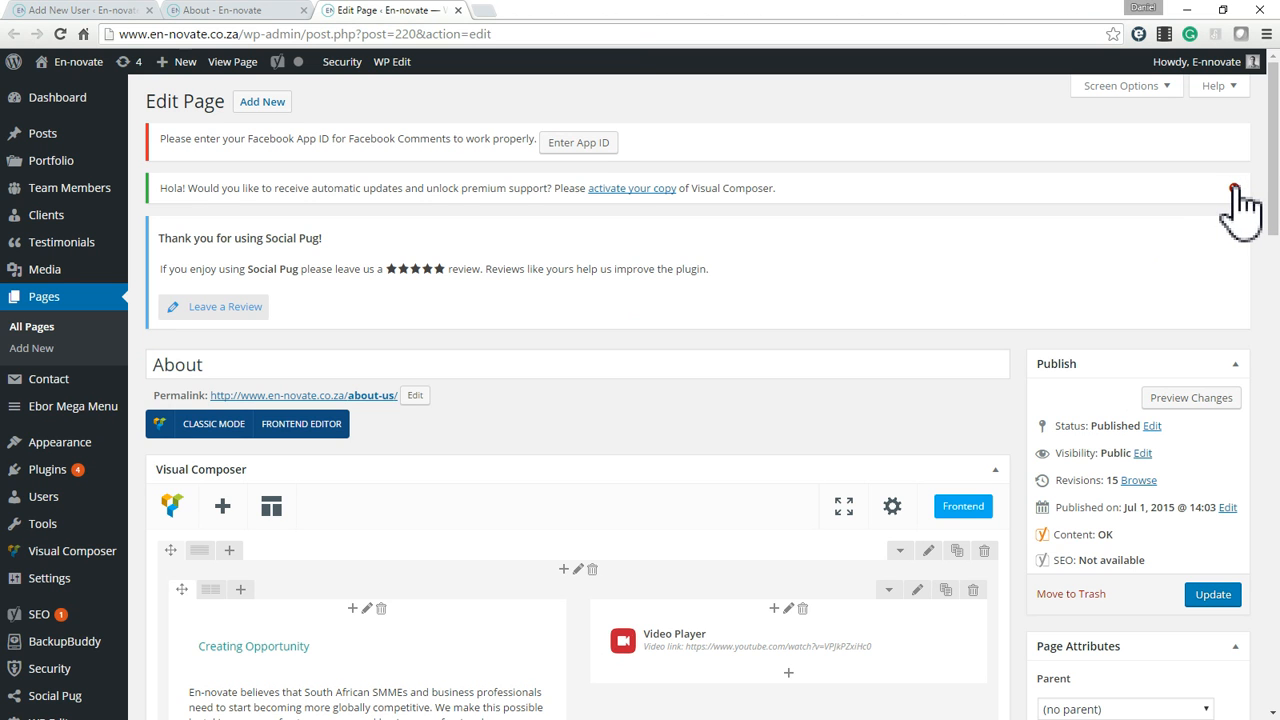
drag(1277, 212, 1277, 256)
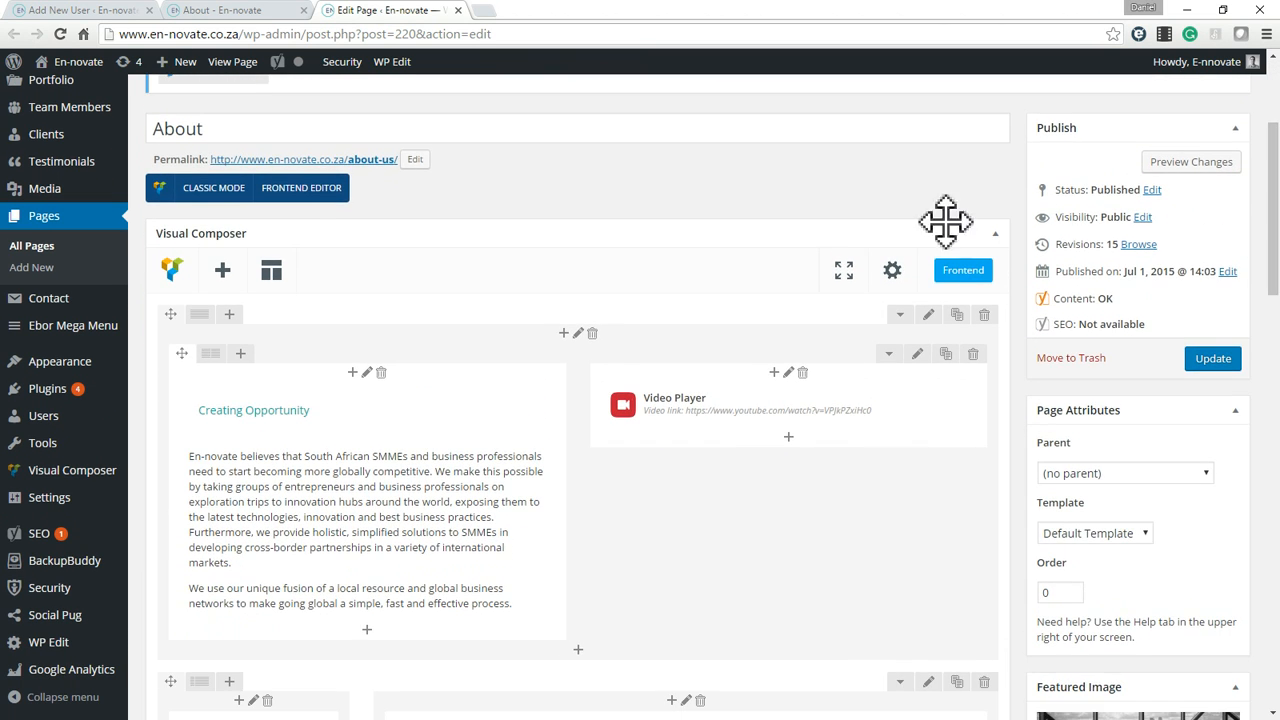
double_click(179, 133)
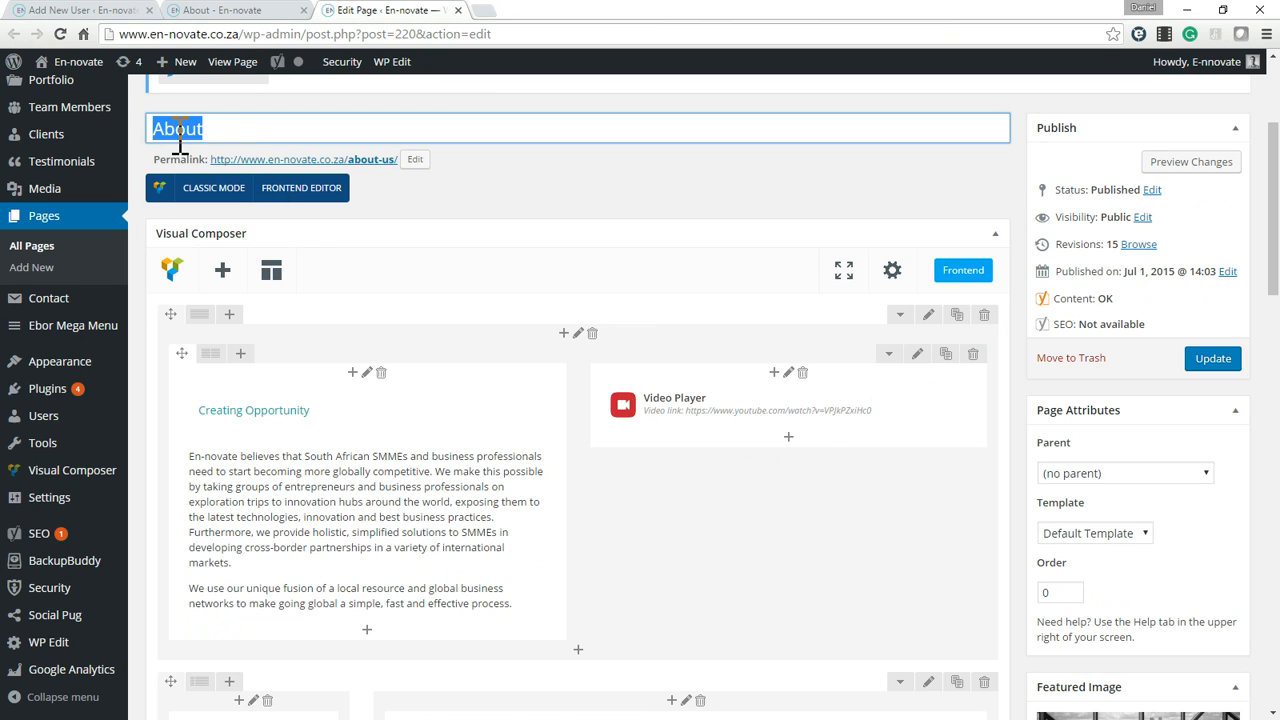
click(276, 135)
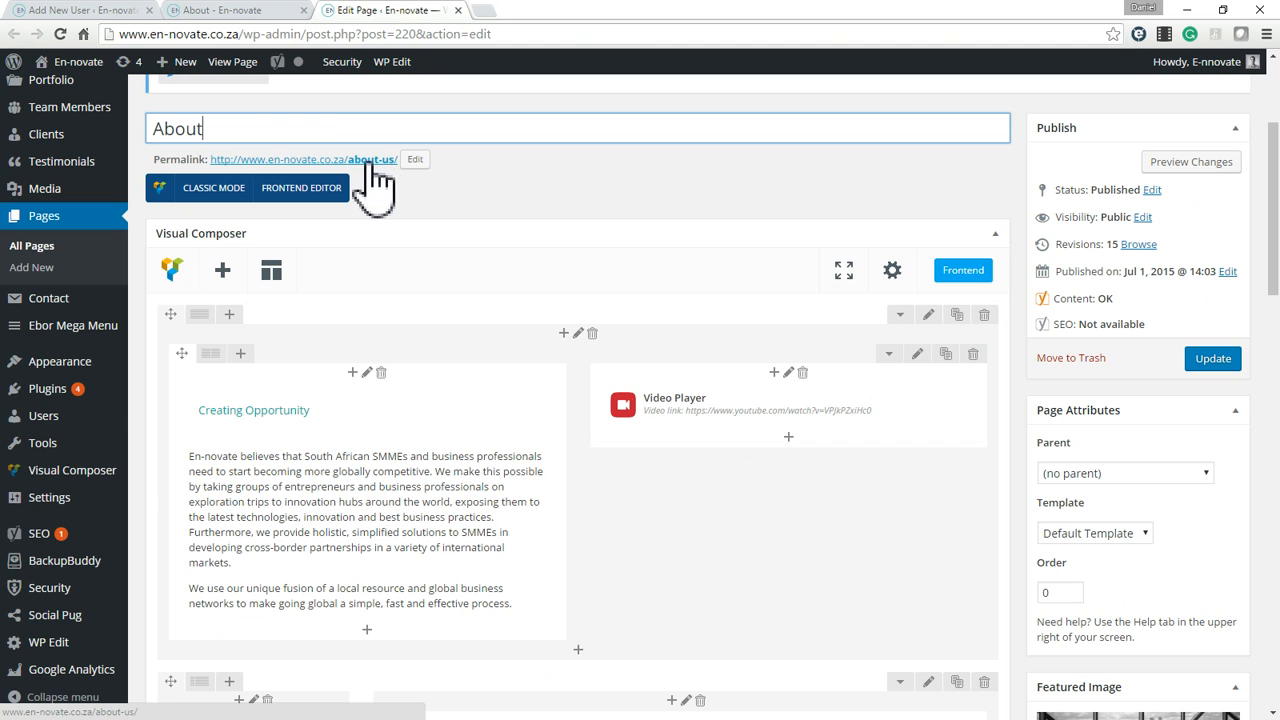
Compare the live page's address with the editor's permalink, and open the about-us slug for editing and accept it as is.
click(254, 13)
click(336, 34)
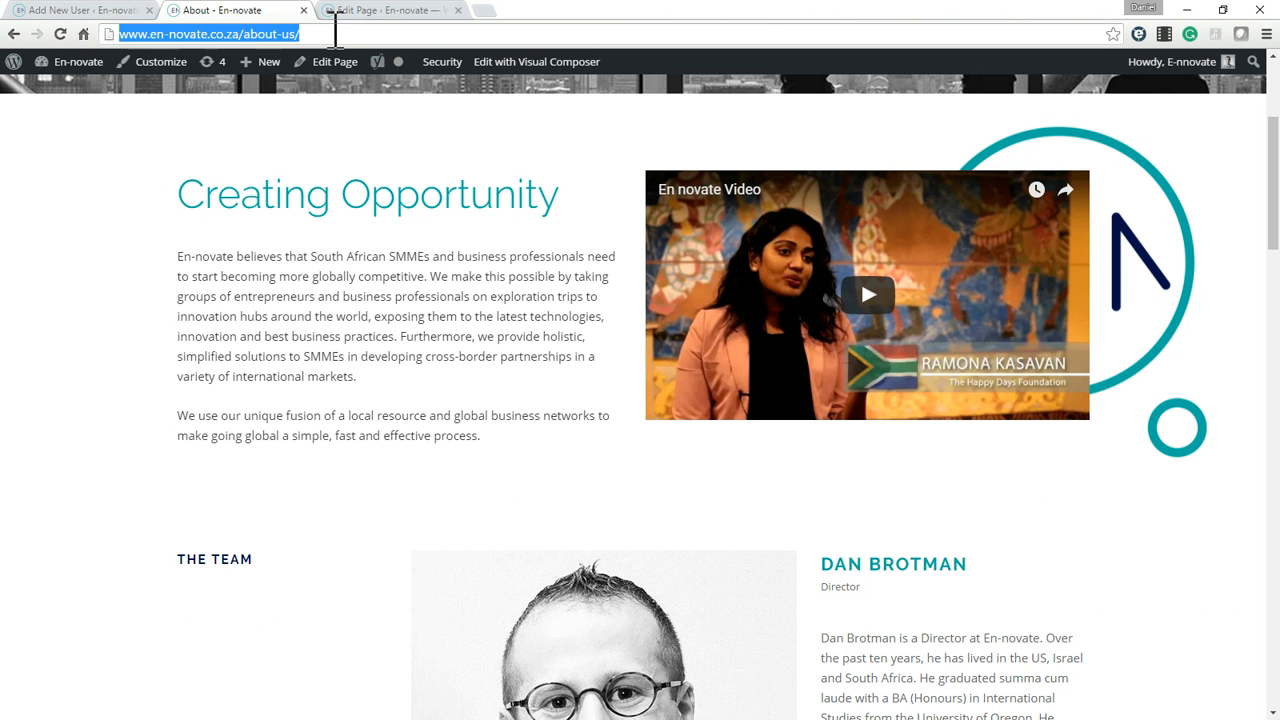
click(370, 10)
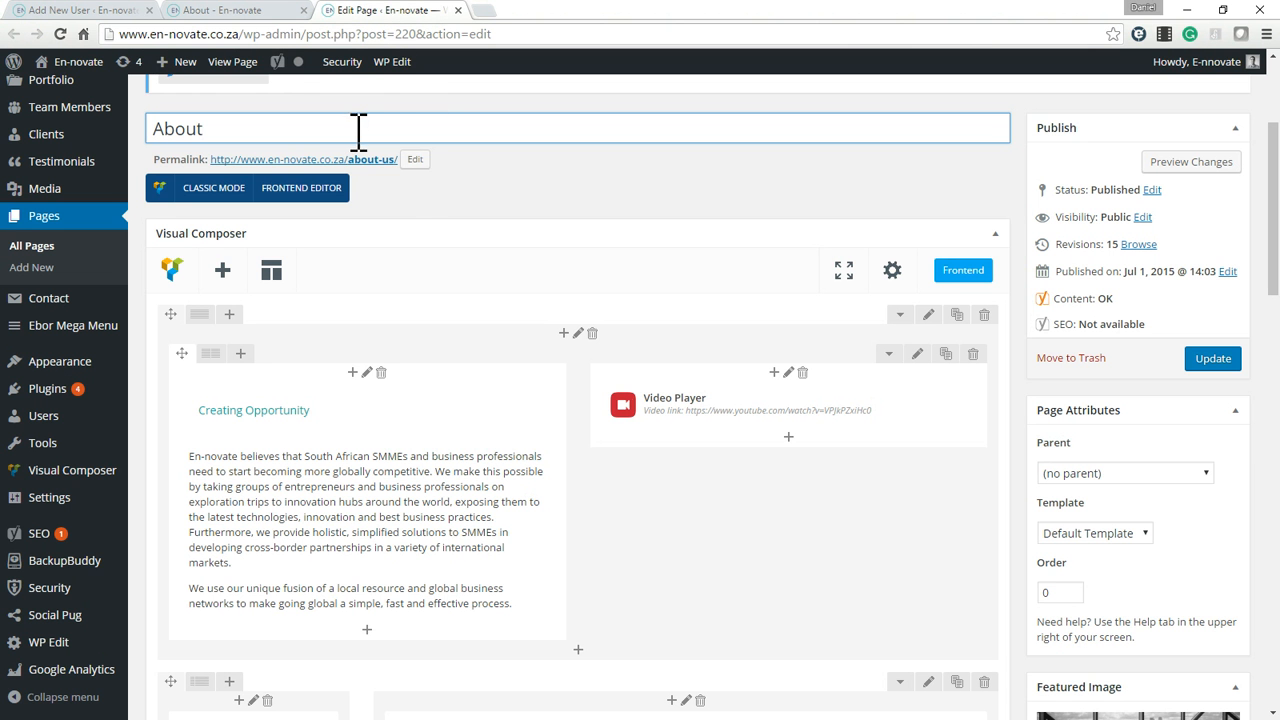
click(414, 161)
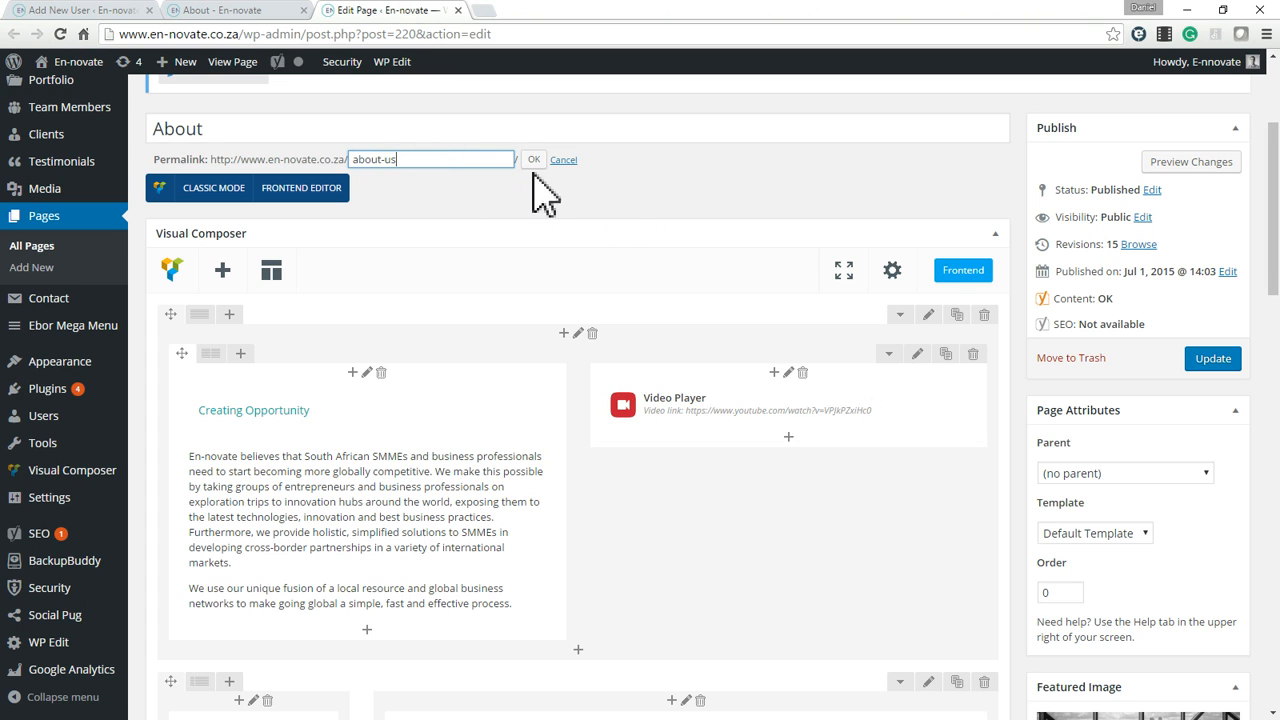
key(Return)
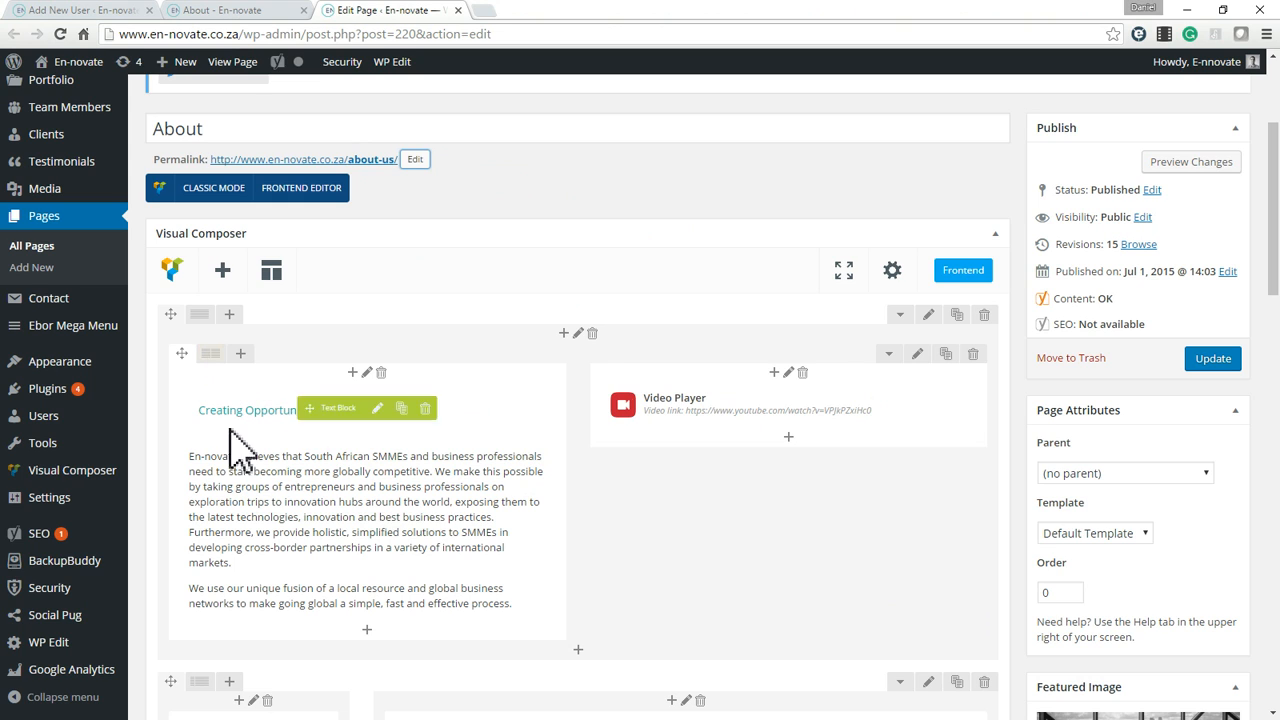
Open the settings of the text block below the Creating Opportunity heading, look through its paragraphs and close without saving.
mouse_move(220, 352)
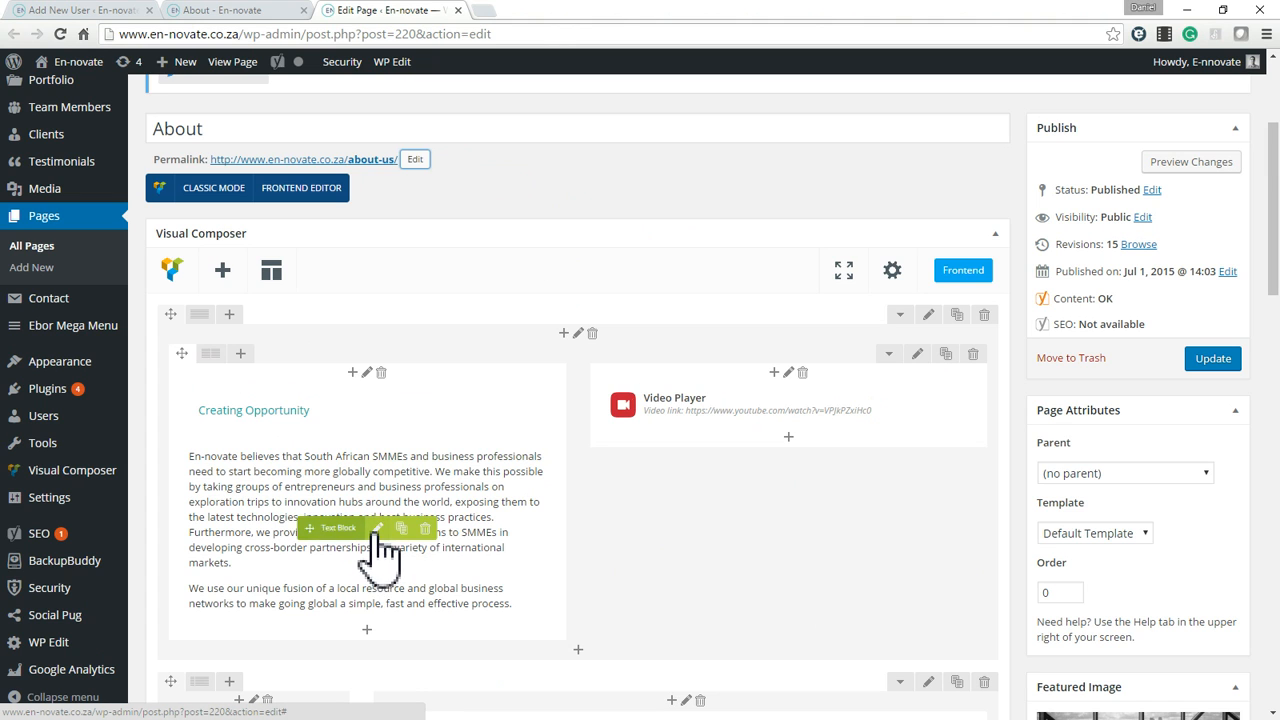
click(378, 530)
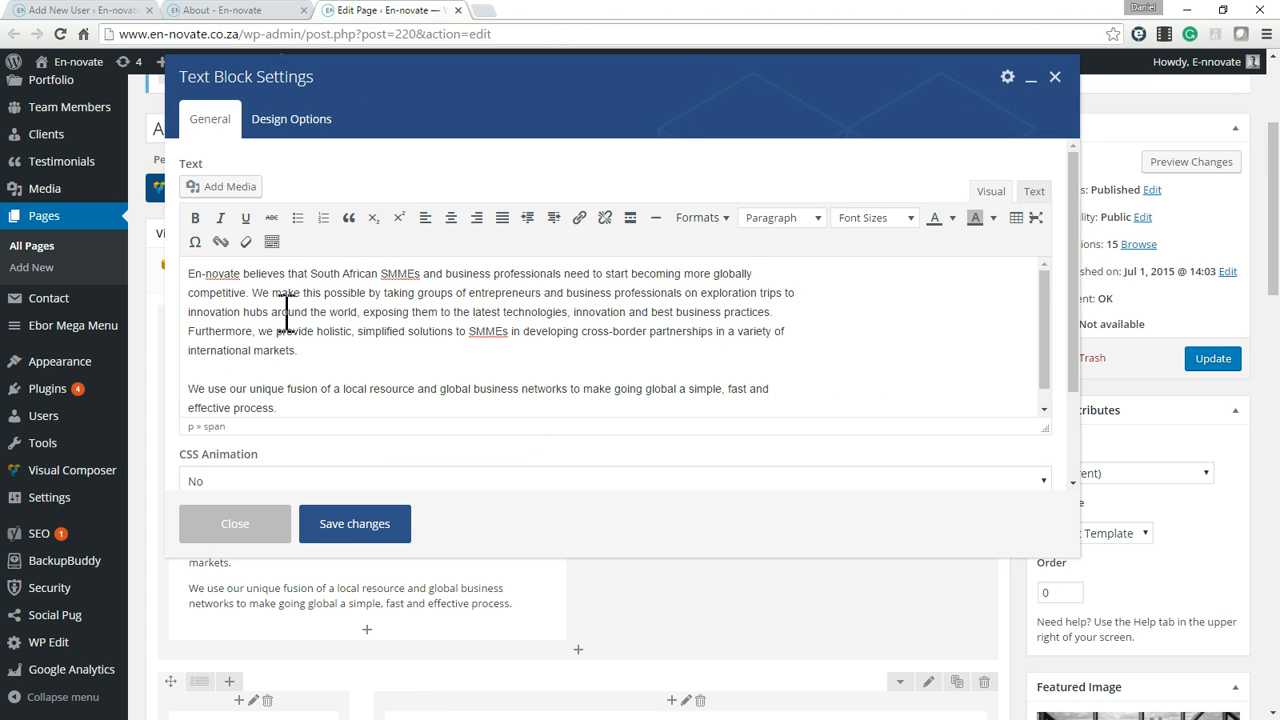
triple_click(408, 388)
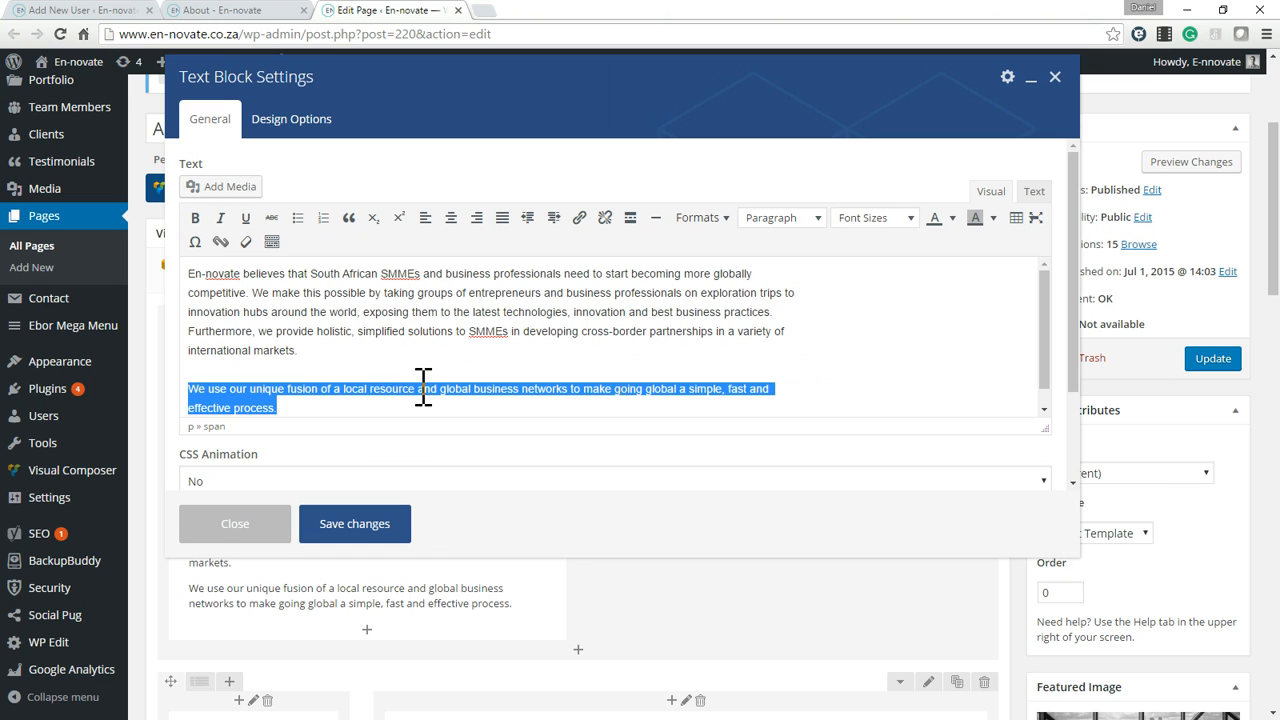
scroll(362, 338, down, 1)
double_click(326, 368)
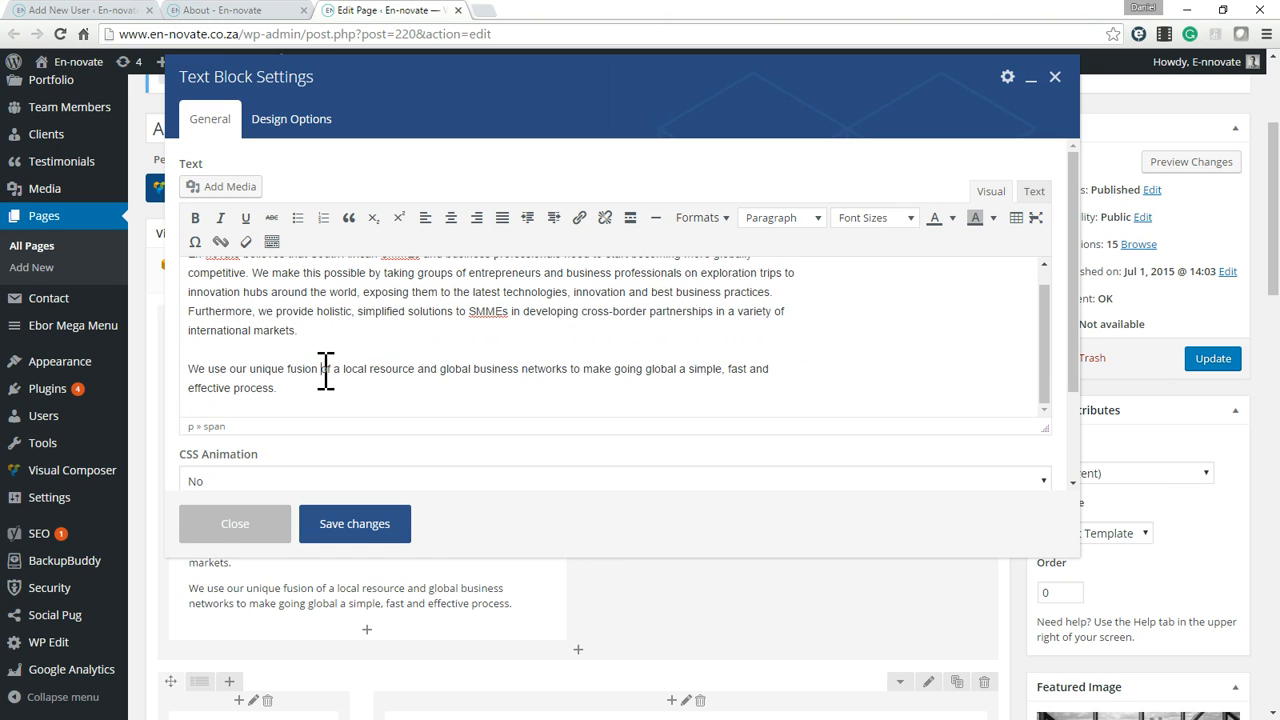
triple_click(379, 370)
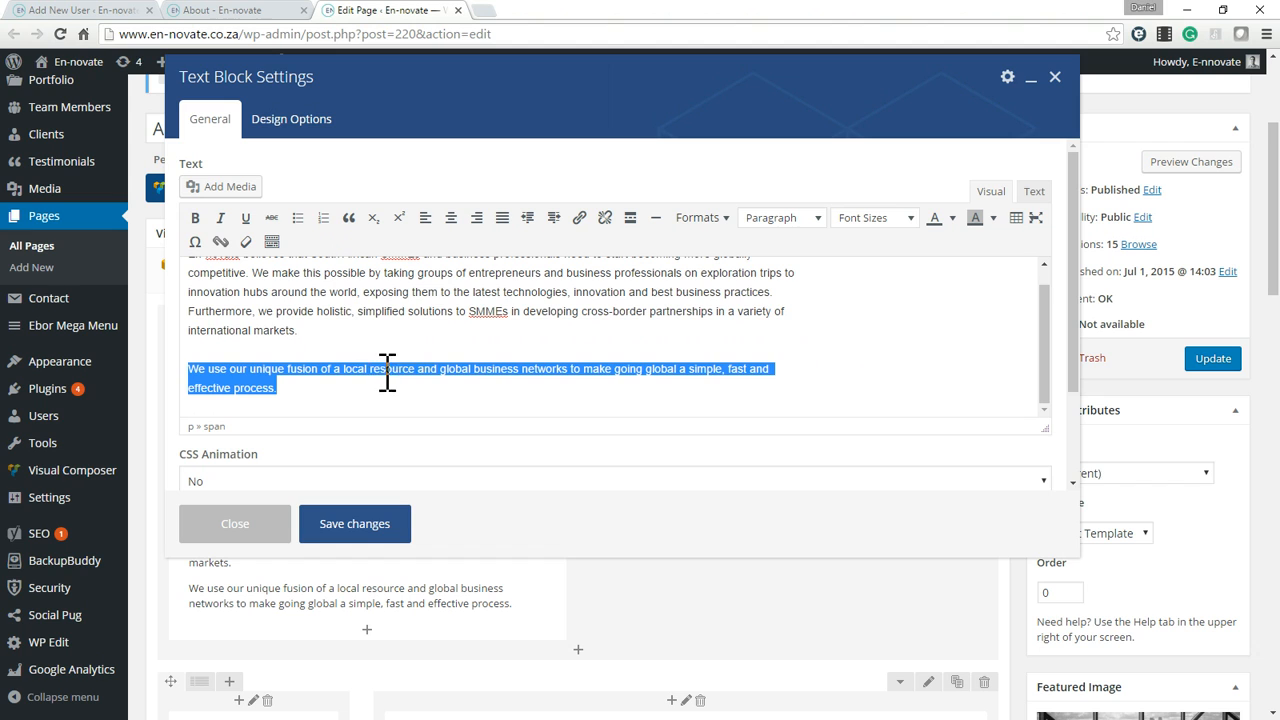
click(411, 372)
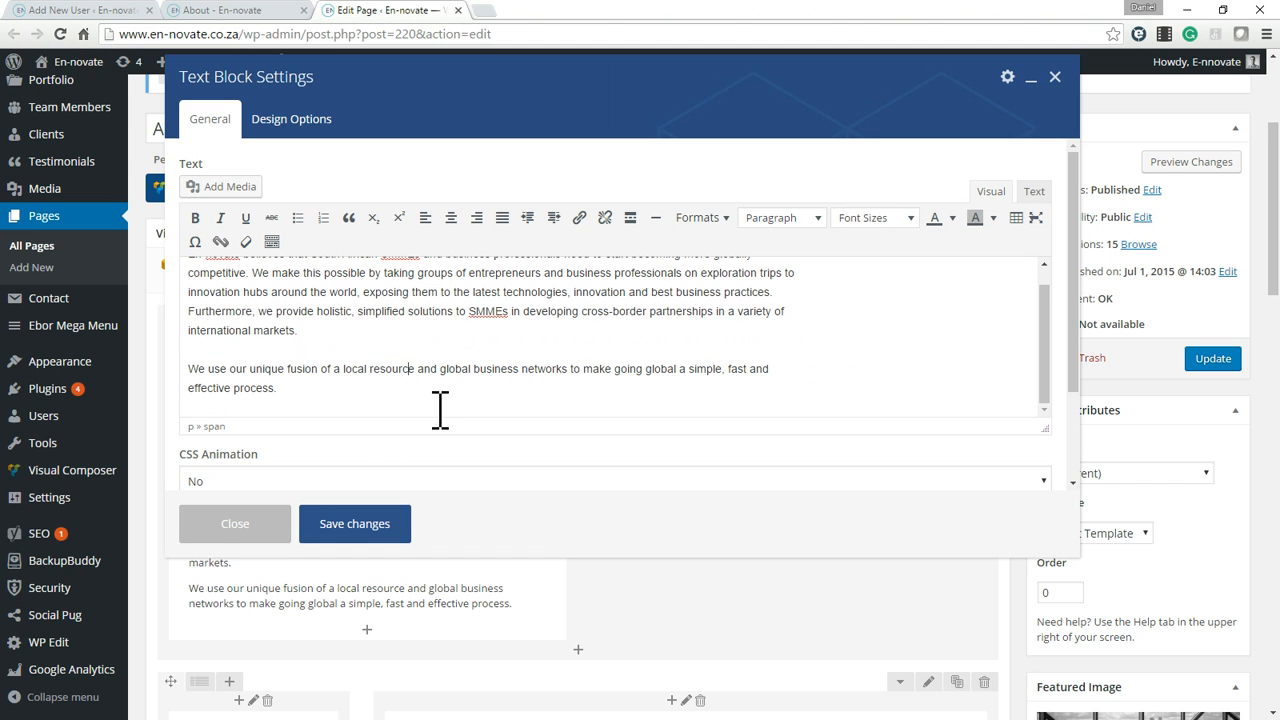
scroll(436, 405, up, 1)
scroll(457, 380, down, 1)
click(240, 528)
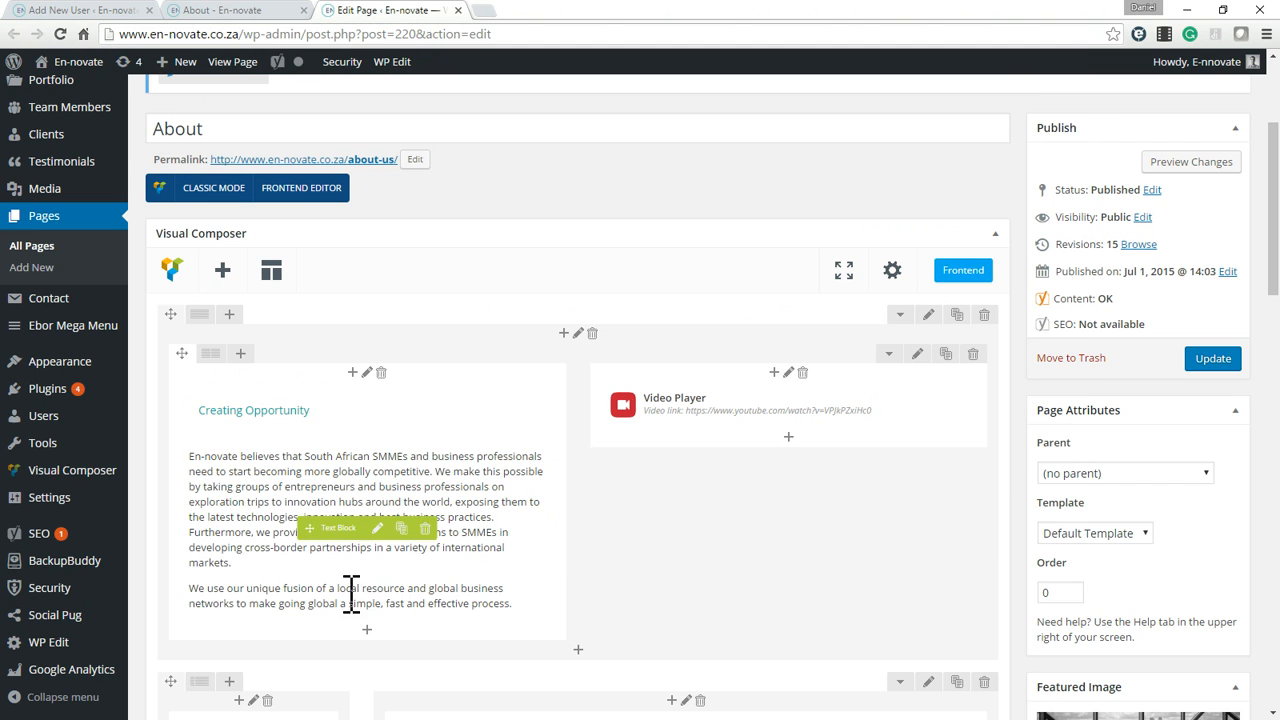
Duplicate the text block below the Creating Opportunity heading and move the copy beneath the Video Player element.
click(403, 529)
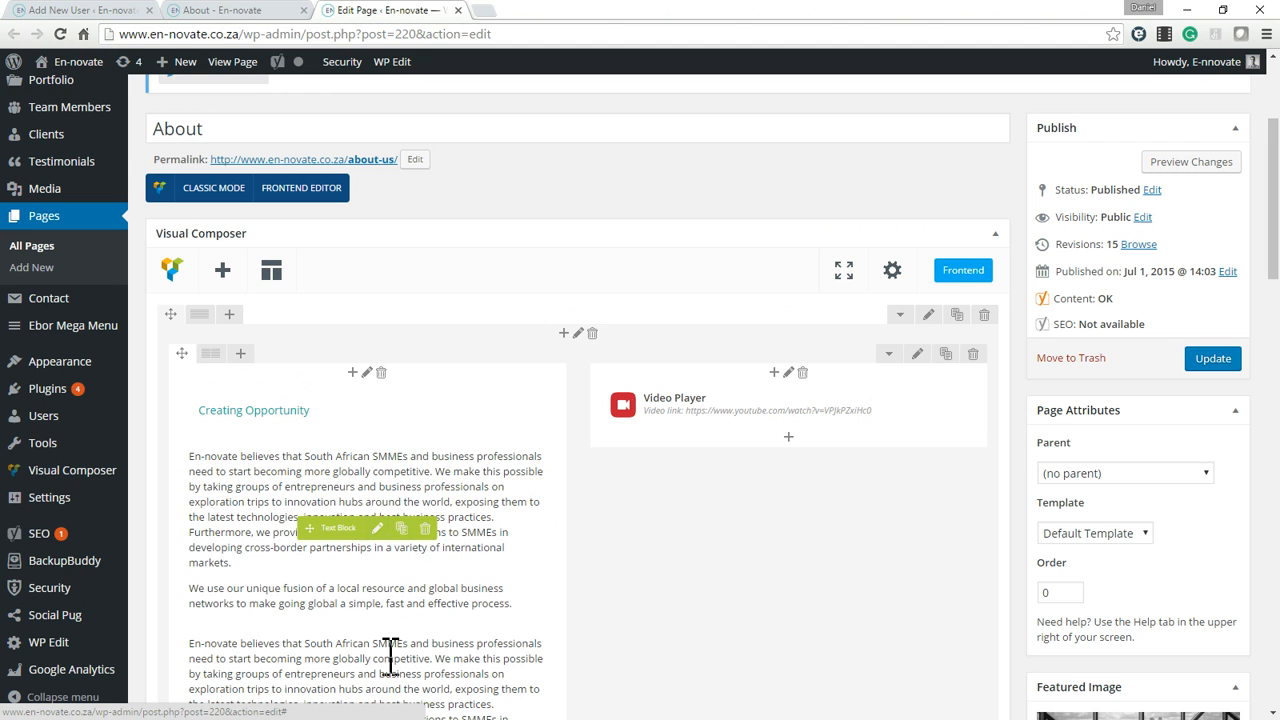
scroll(380, 575, down, 2)
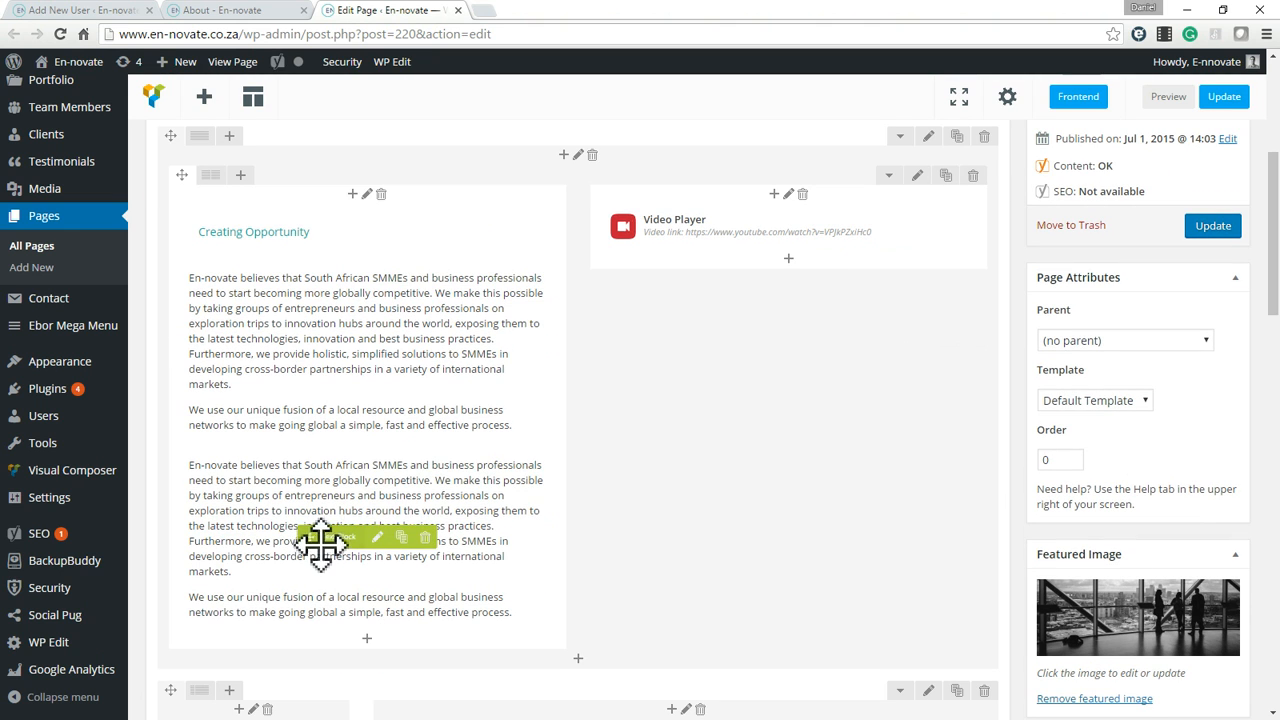
mouse_move(319, 545)
mouse_down()
mouse_move(503, 514)
mouse_move(686, 363)
mouse_move(703, 410)
mouse_move(605, 497)
mouse_move(694, 374)
mouse_move(686, 306)
mouse_move(677, 391)
mouse_move(680, 372)
mouse_up()
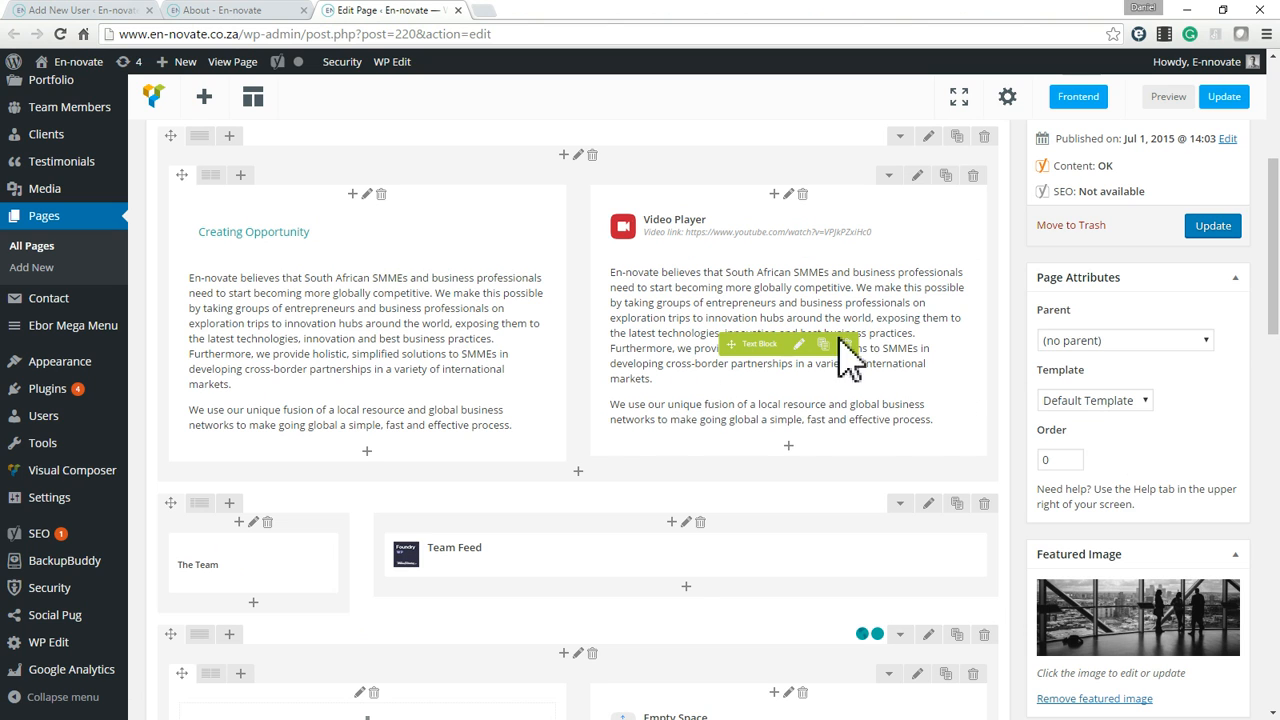
Delete the duplicated text block from beneath the Video Player and confirm the deletion.
click(847, 345)
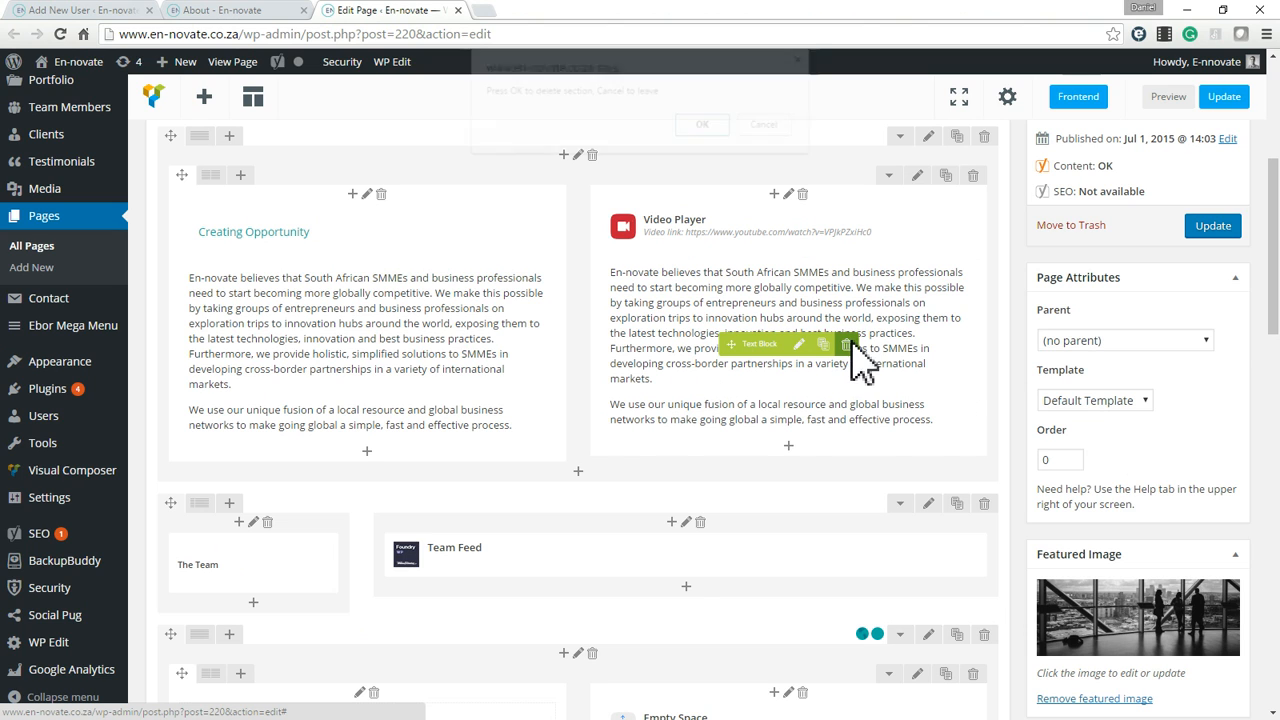
click(698, 125)
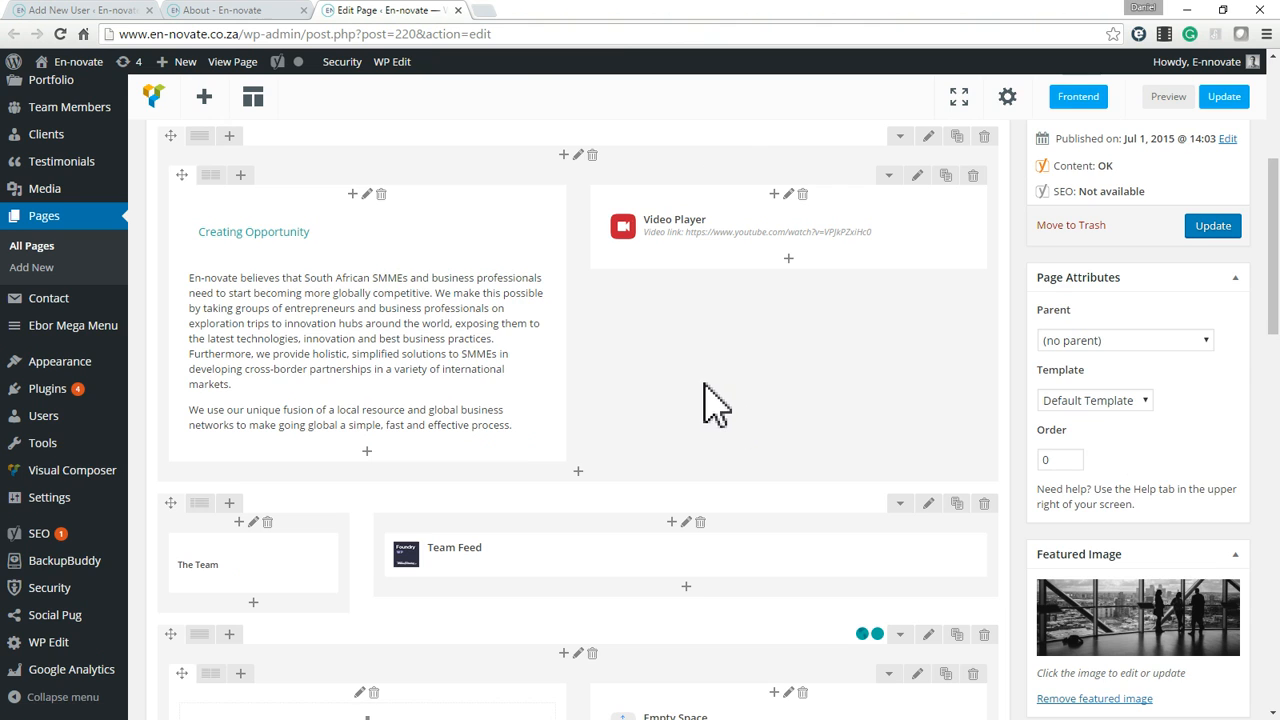
scroll(709, 391, up, 1)
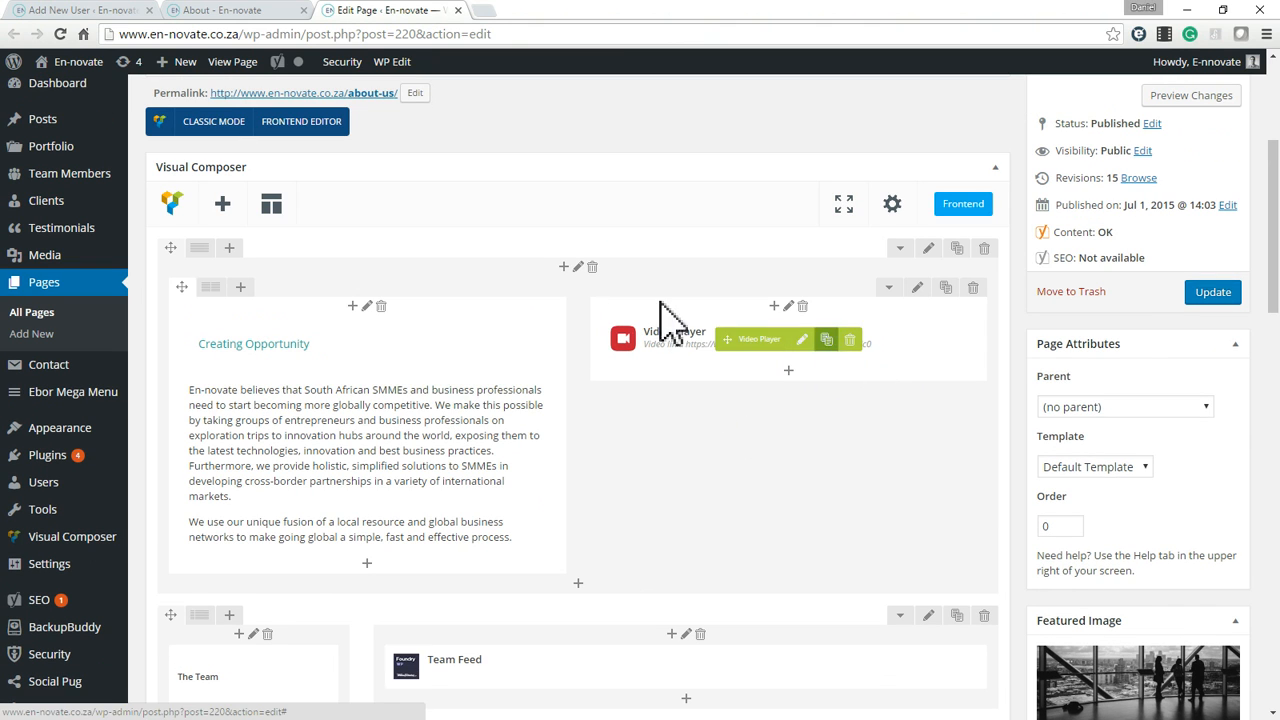
Compare the live page's Creating Opportunity section with its row in the editor, and open that outer row's settings.
click(255, 10)
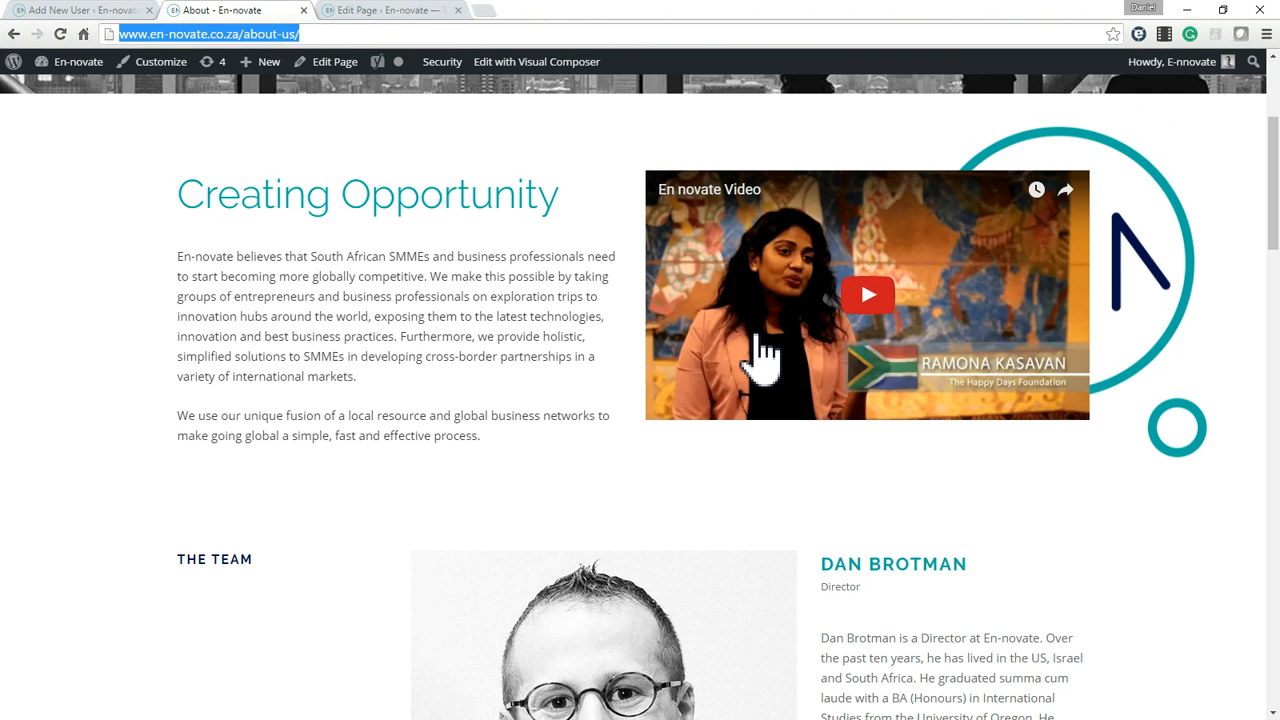
scroll(700, 320, up, 1)
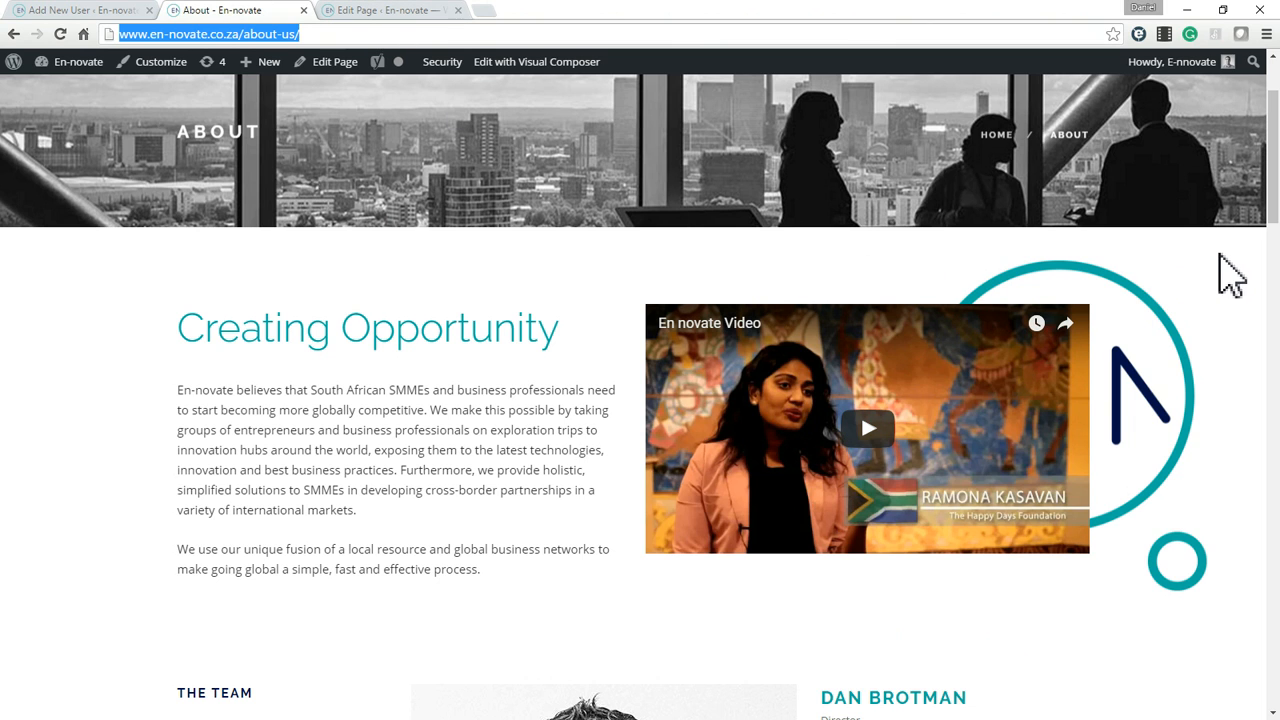
drag(1219, 254, 1269, 323)
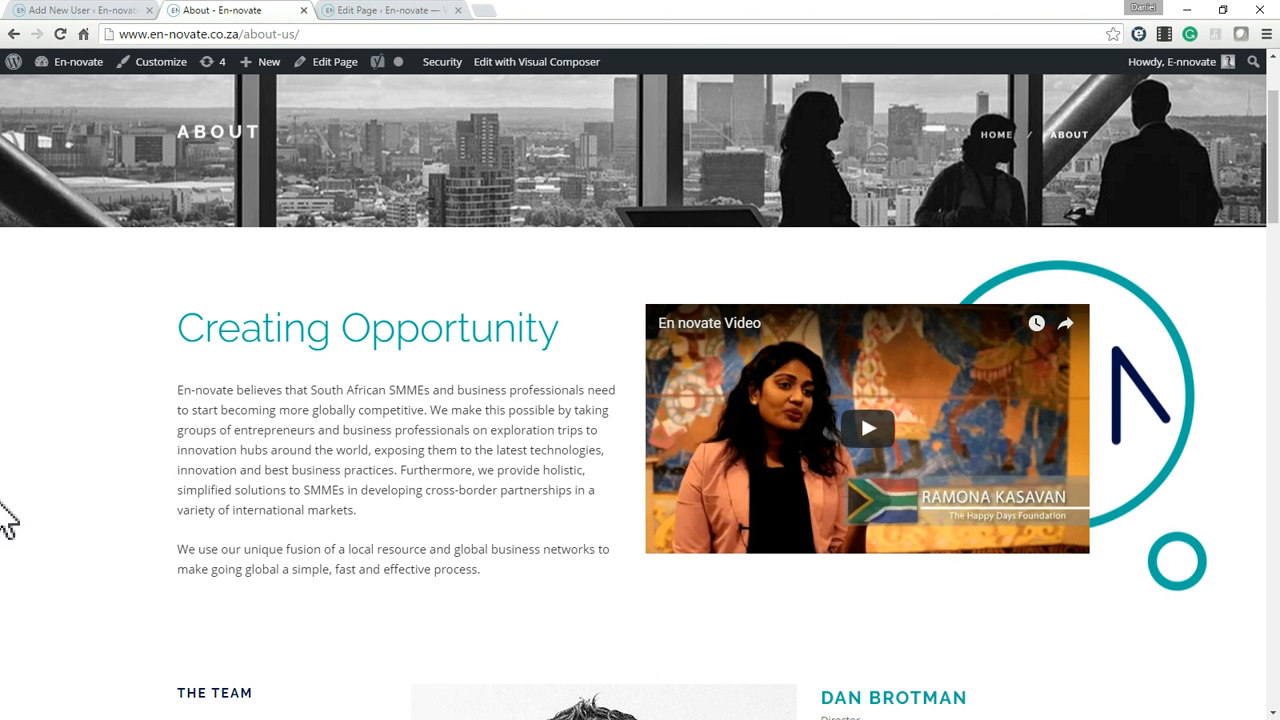
click(365, 12)
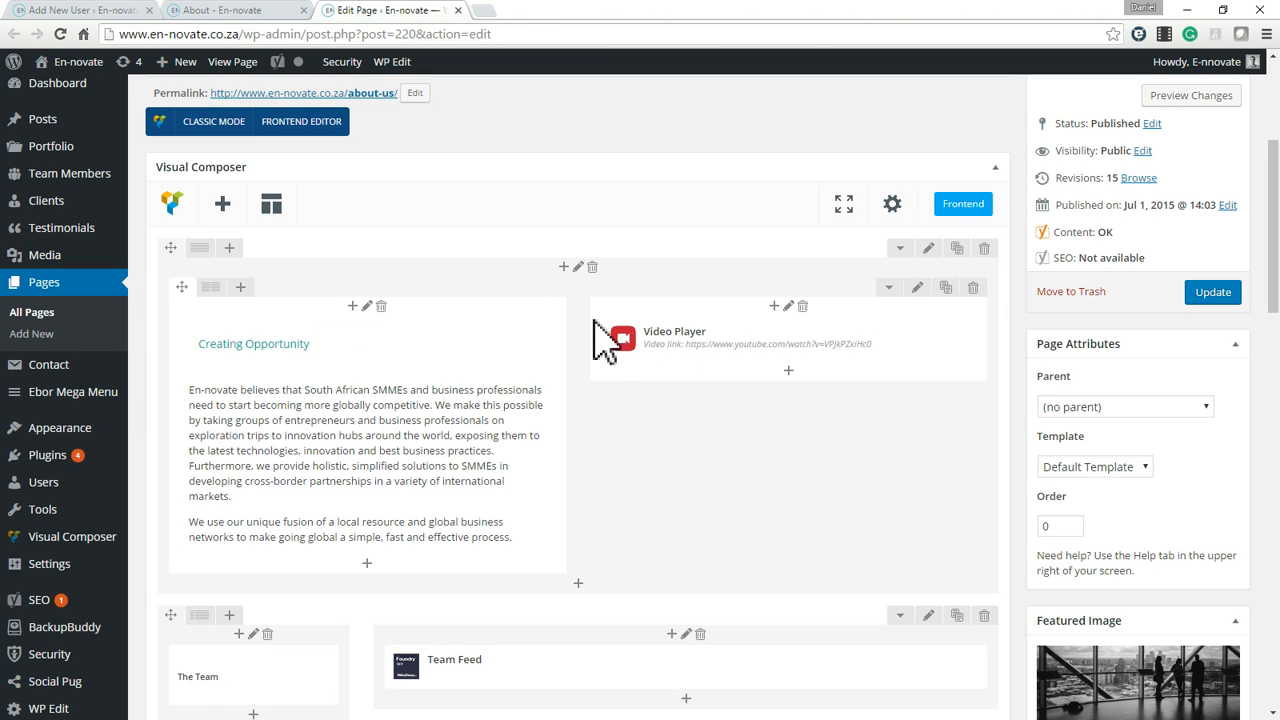
click(929, 249)
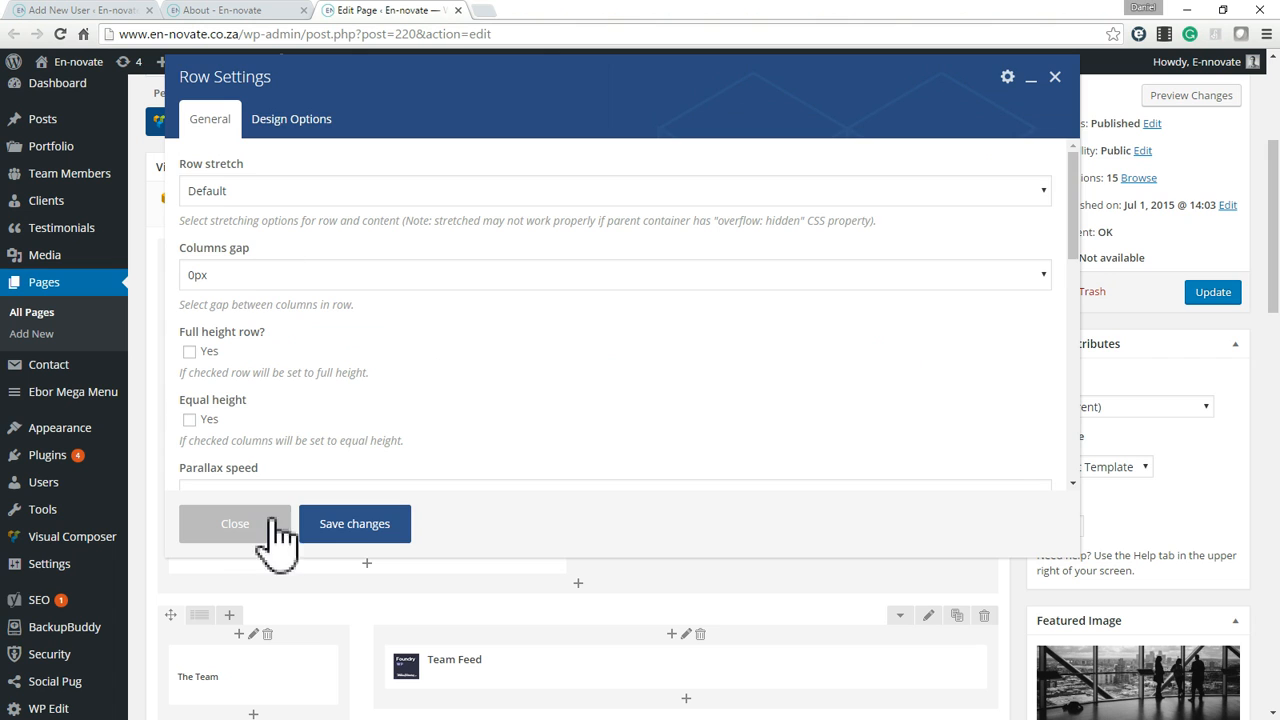
Reopen the settings of the outer Creating Opportunity row, look through the general options and bring up the design options.
click(265, 526)
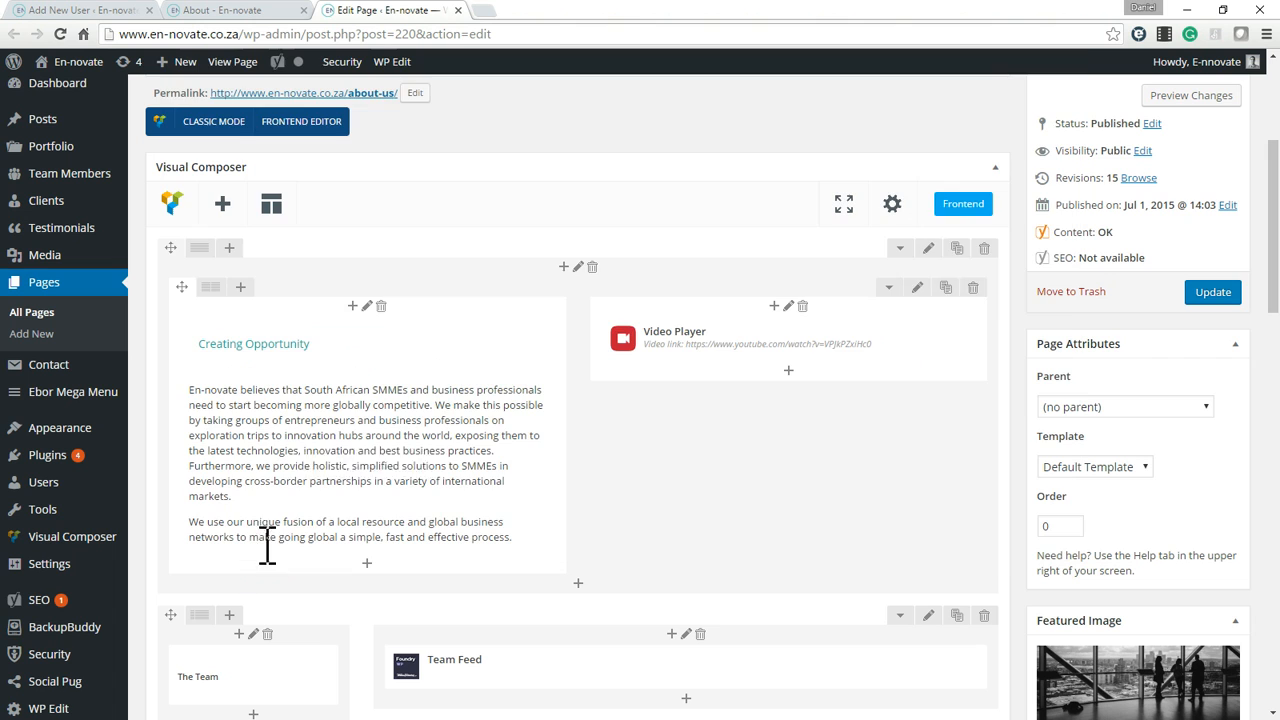
click(930, 250)
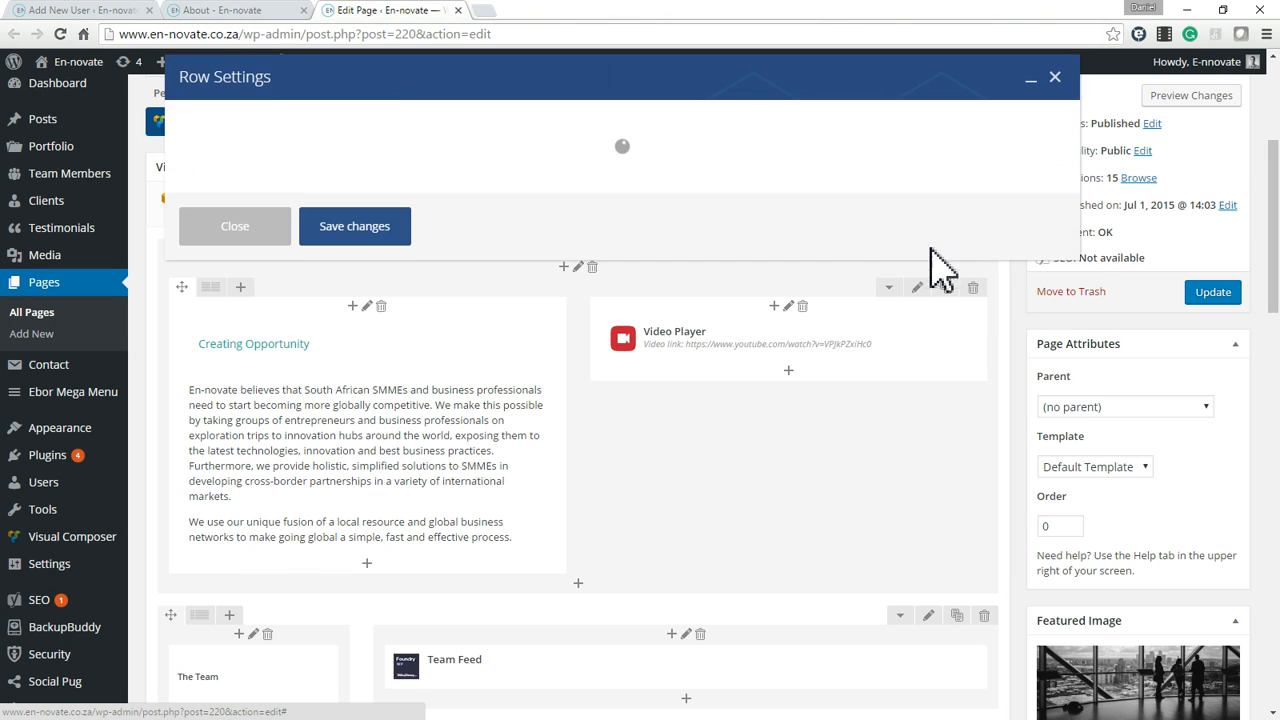
scroll(365, 362, down, 1)
scroll(365, 362, down, 3)
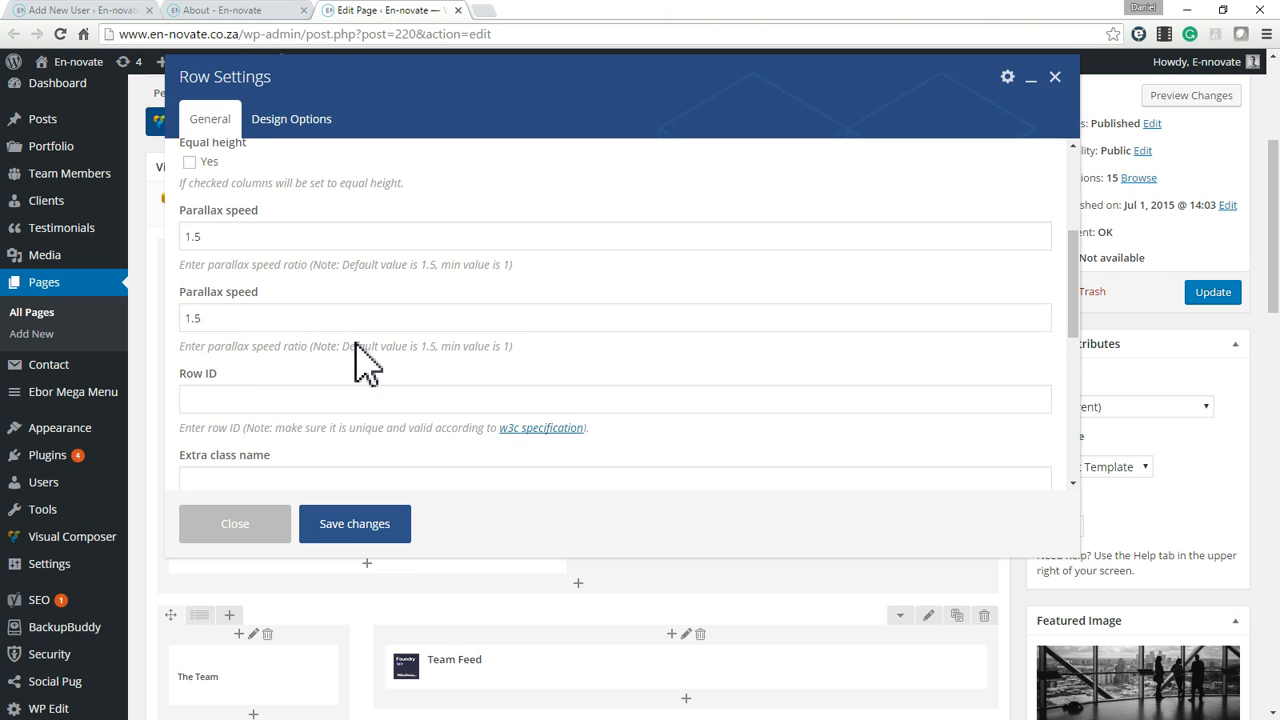
scroll(365, 362, down, 5)
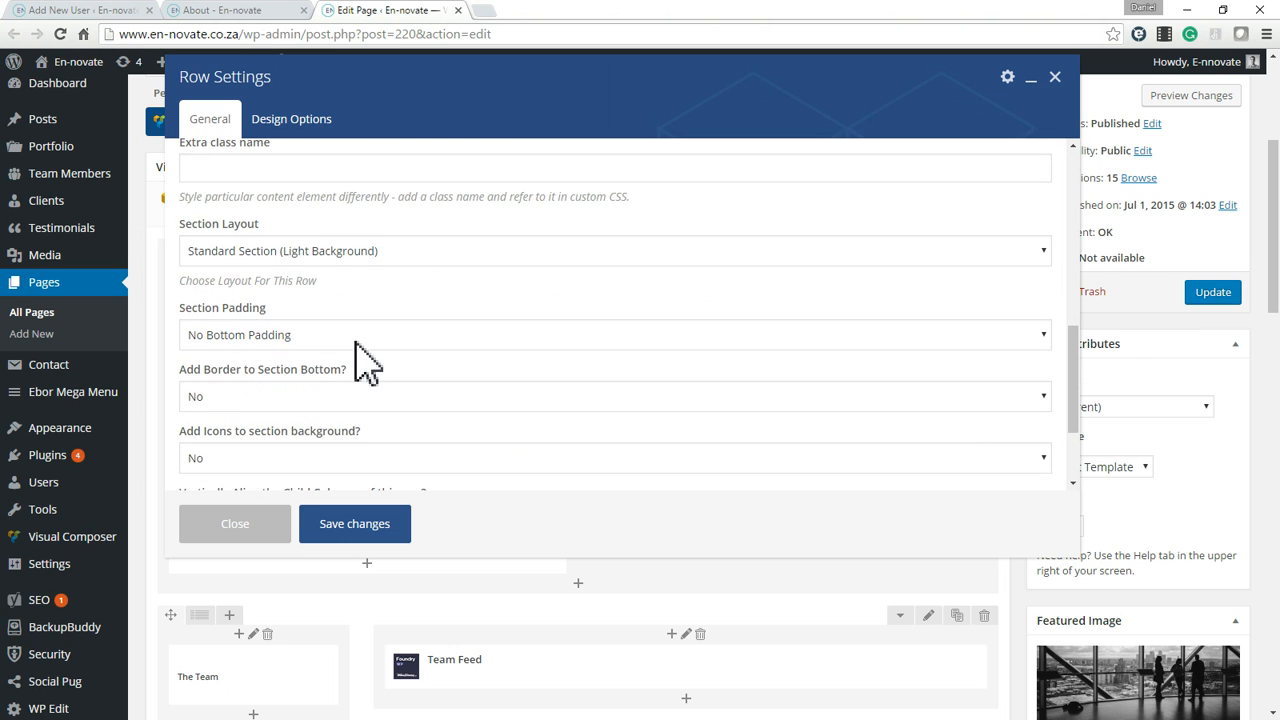
scroll(365, 362, up, 10)
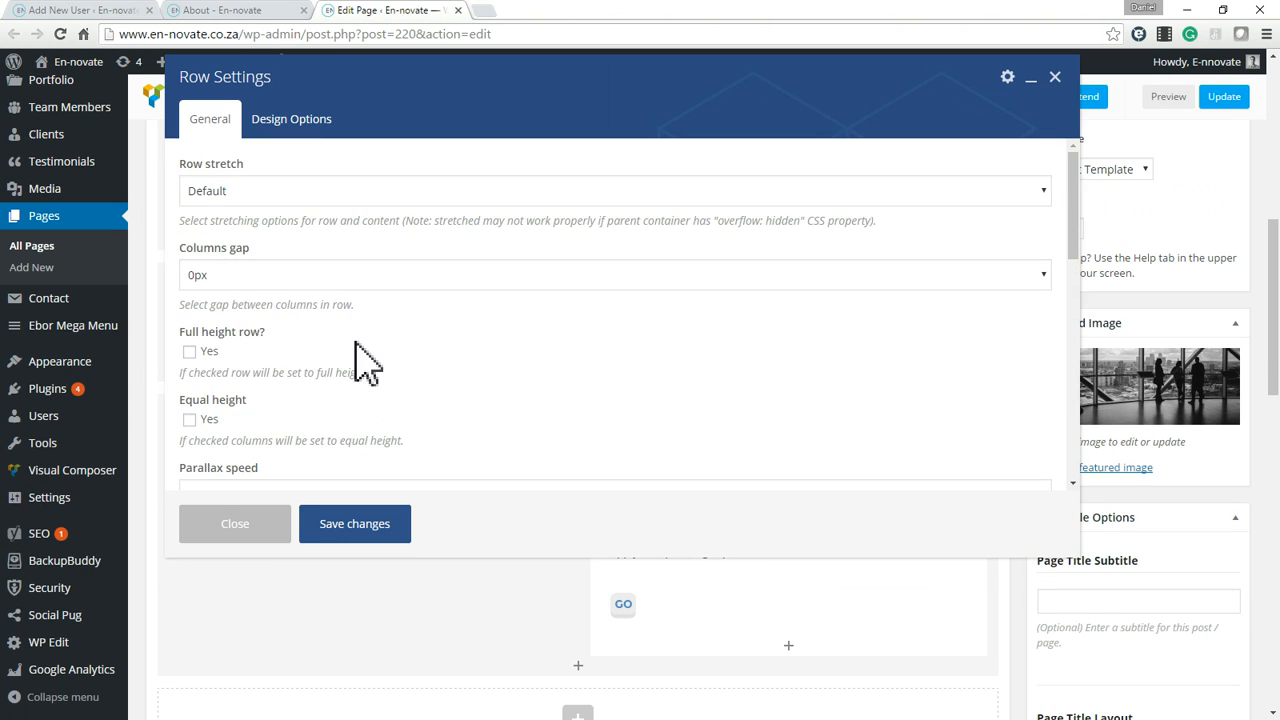
click(303, 121)
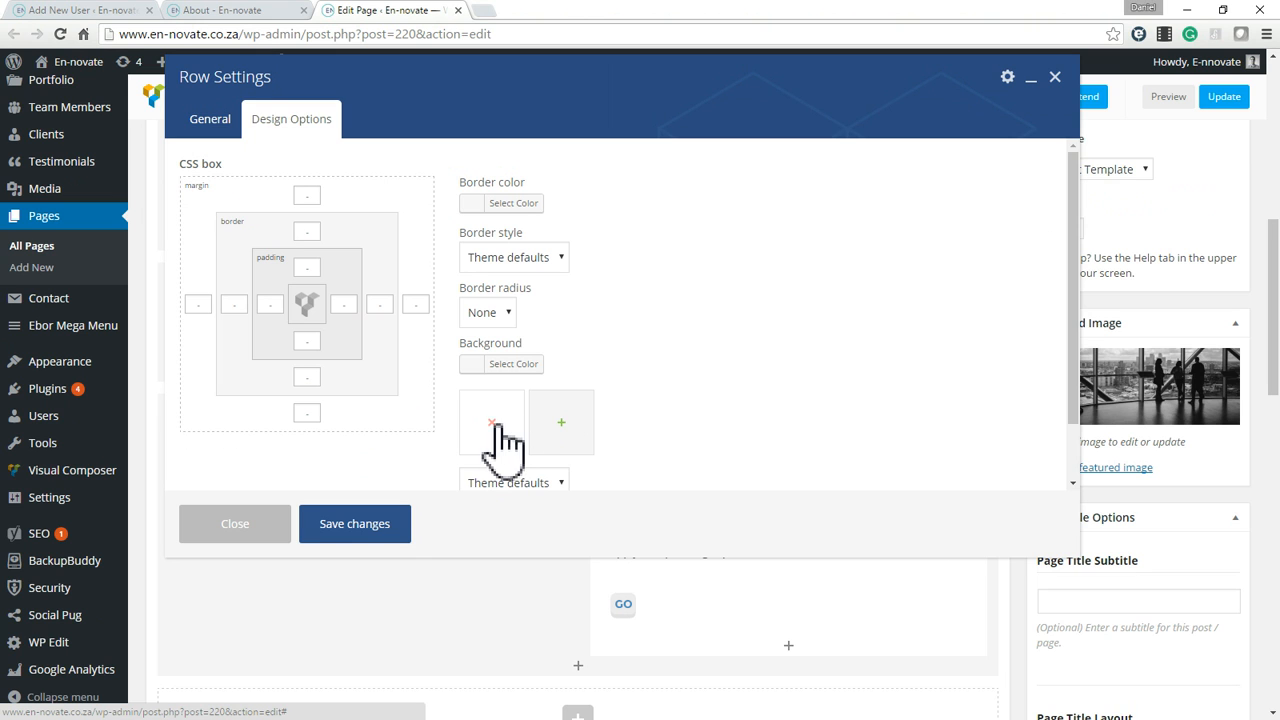
Compare the row's CSS box in the editor with the spacing around the Creating Opportunity section on the live About page.
double_click(315, 4)
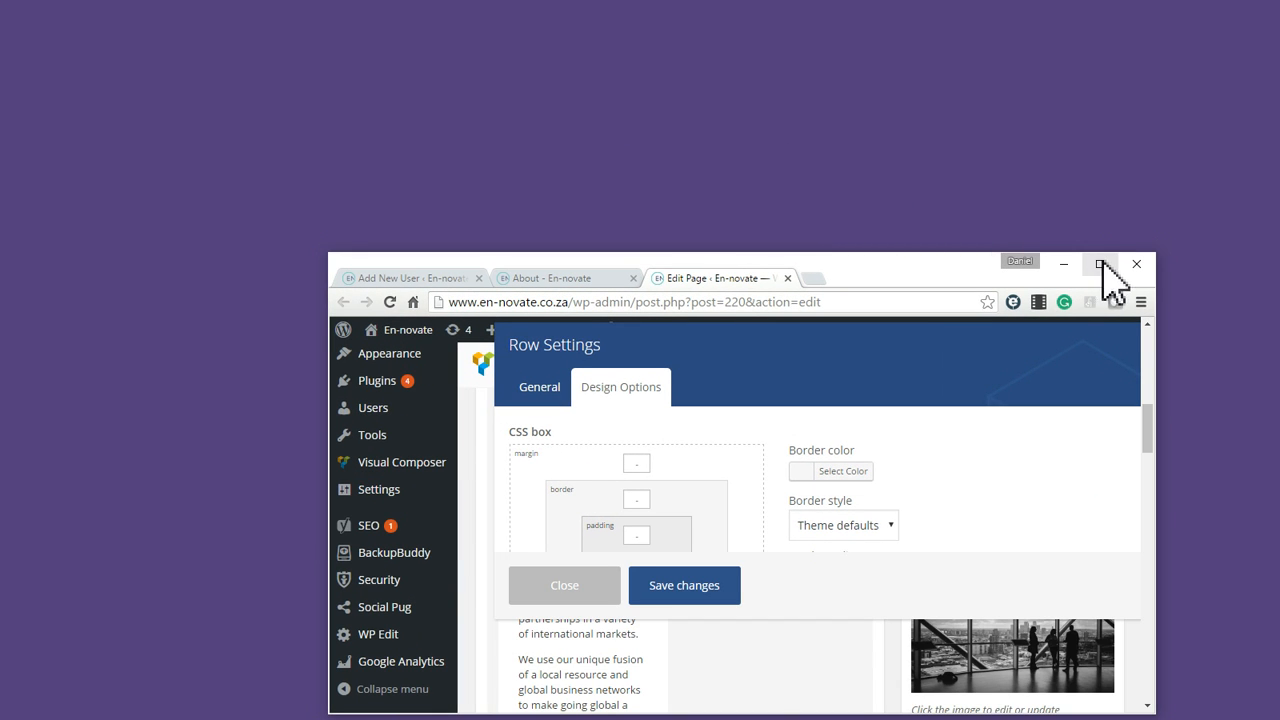
click(1101, 264)
click(266, 10)
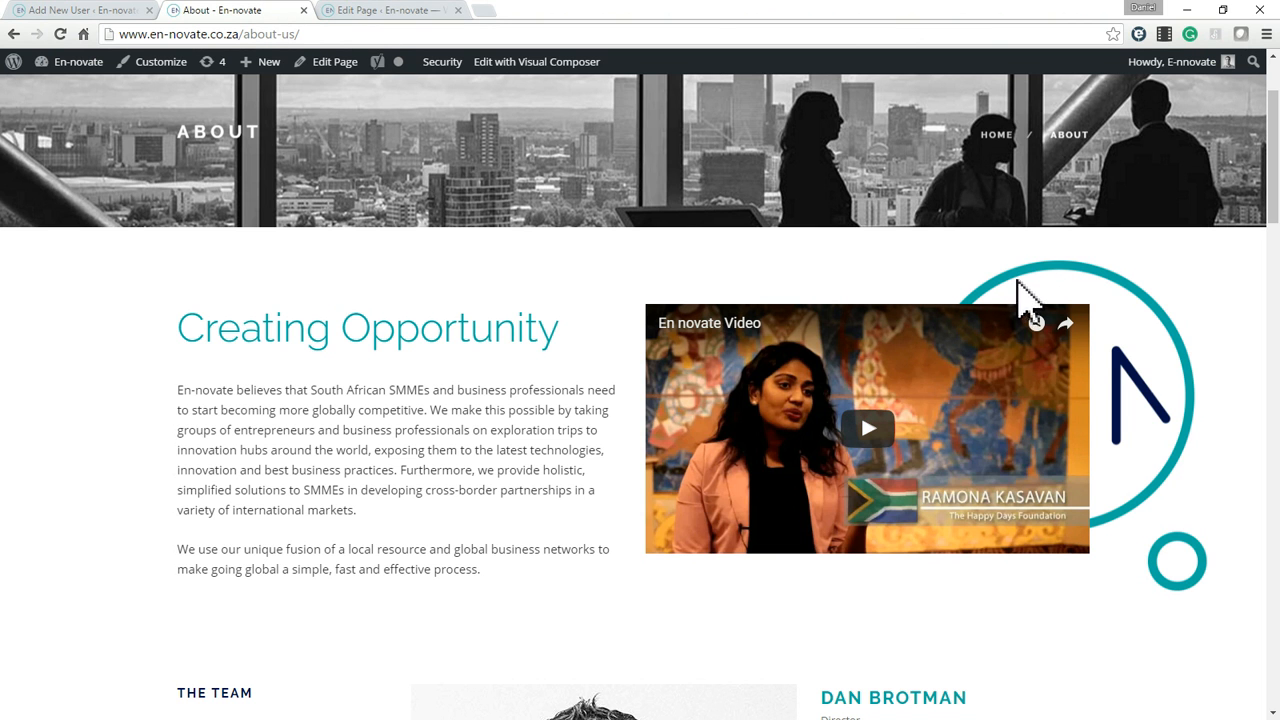
click(385, 10)
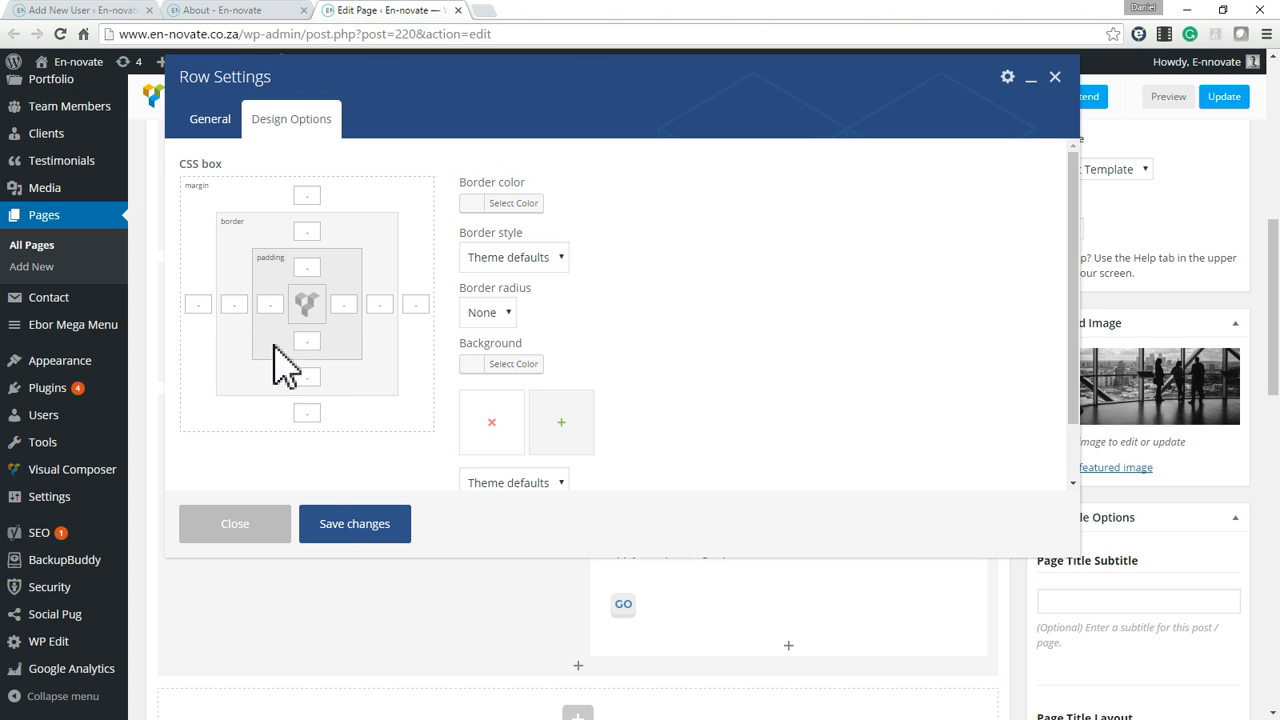
click(254, 12)
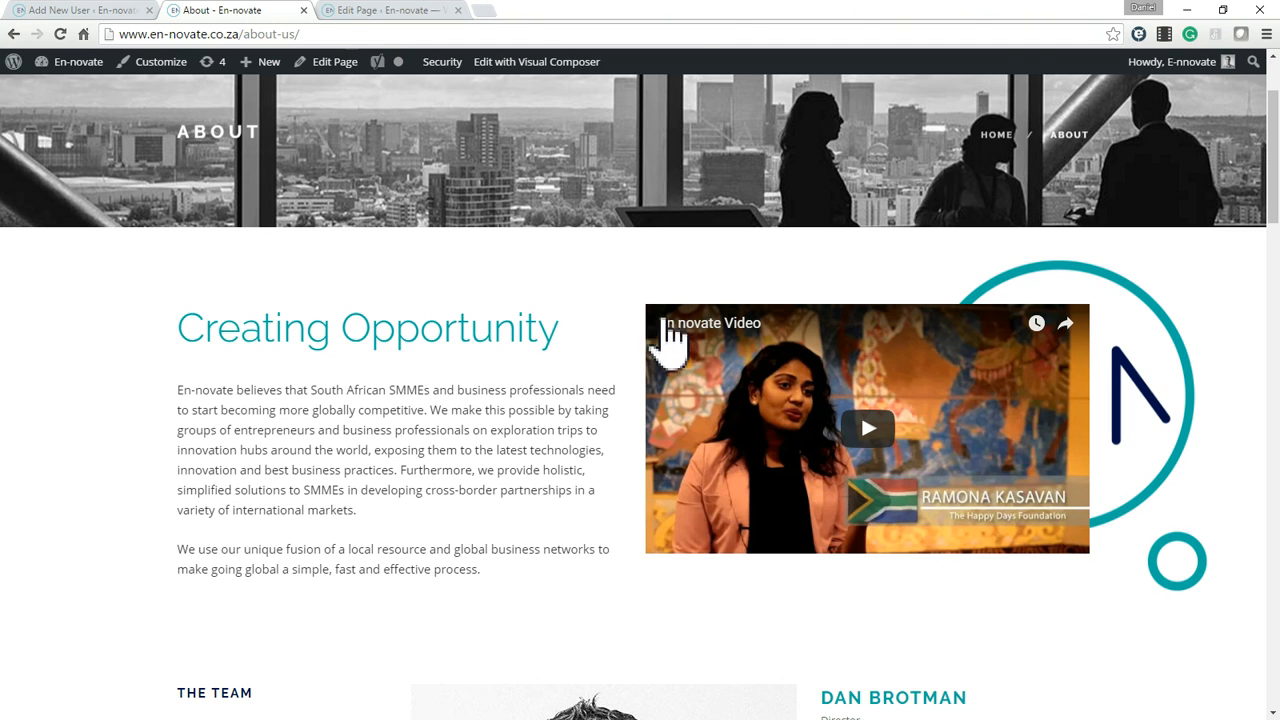
scroll(677, 543, down, 1)
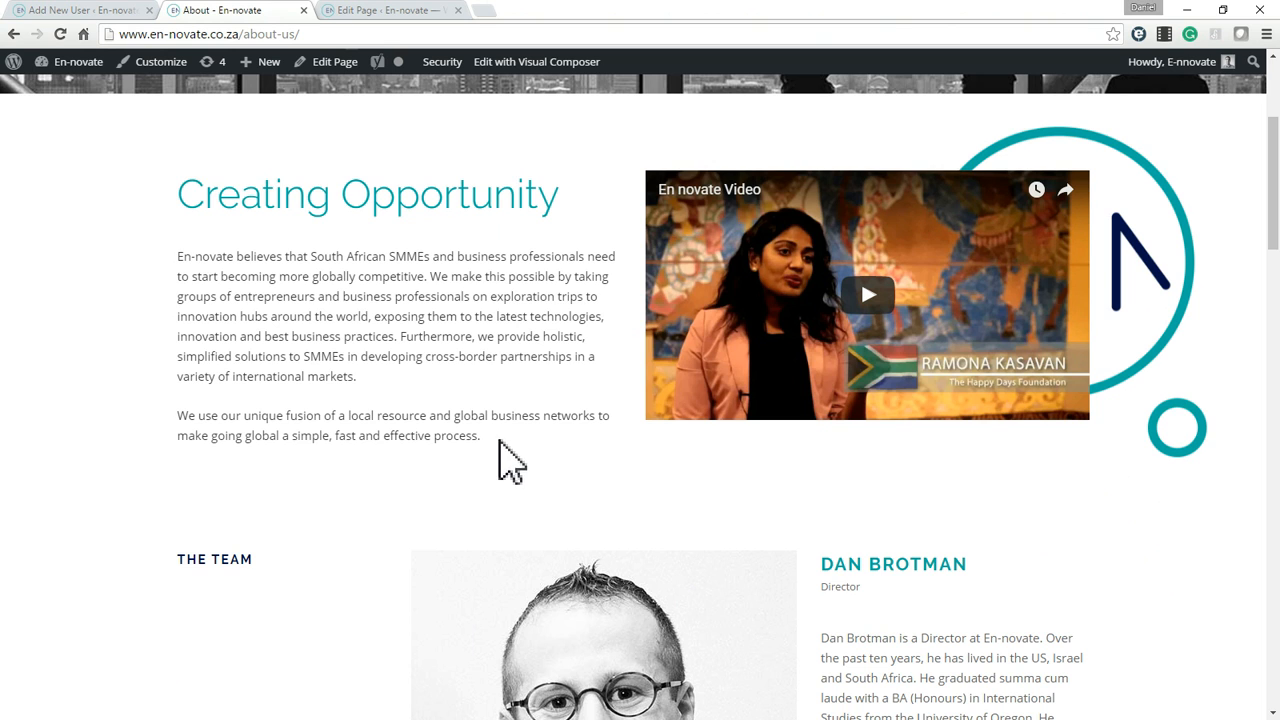
drag(478, 463, 491, 500)
click(491, 502)
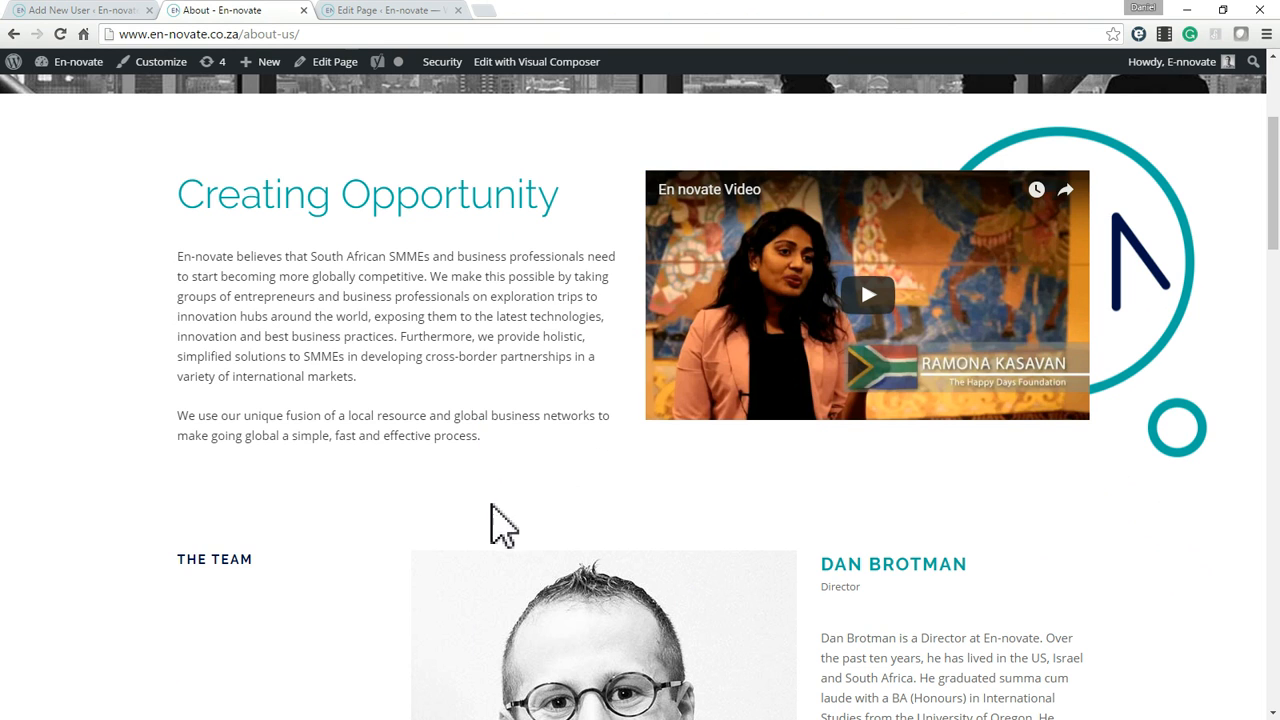
Set the outer row's top and bottom padding to 100 px and save the row settings.
click(356, 10)
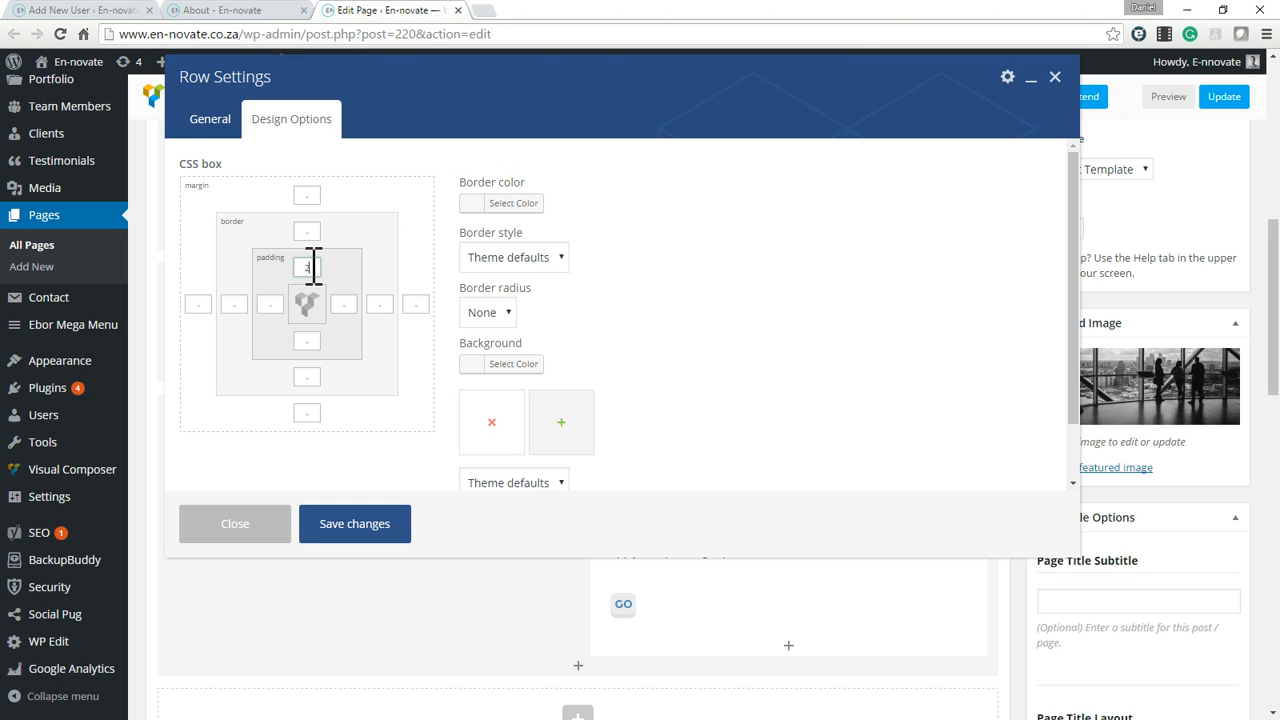
click(291, 338)
text(59)
text(0)
text(0)
click(360, 524)
Update the About page and reload its live version.
scroll(1029, 406, up, 6)
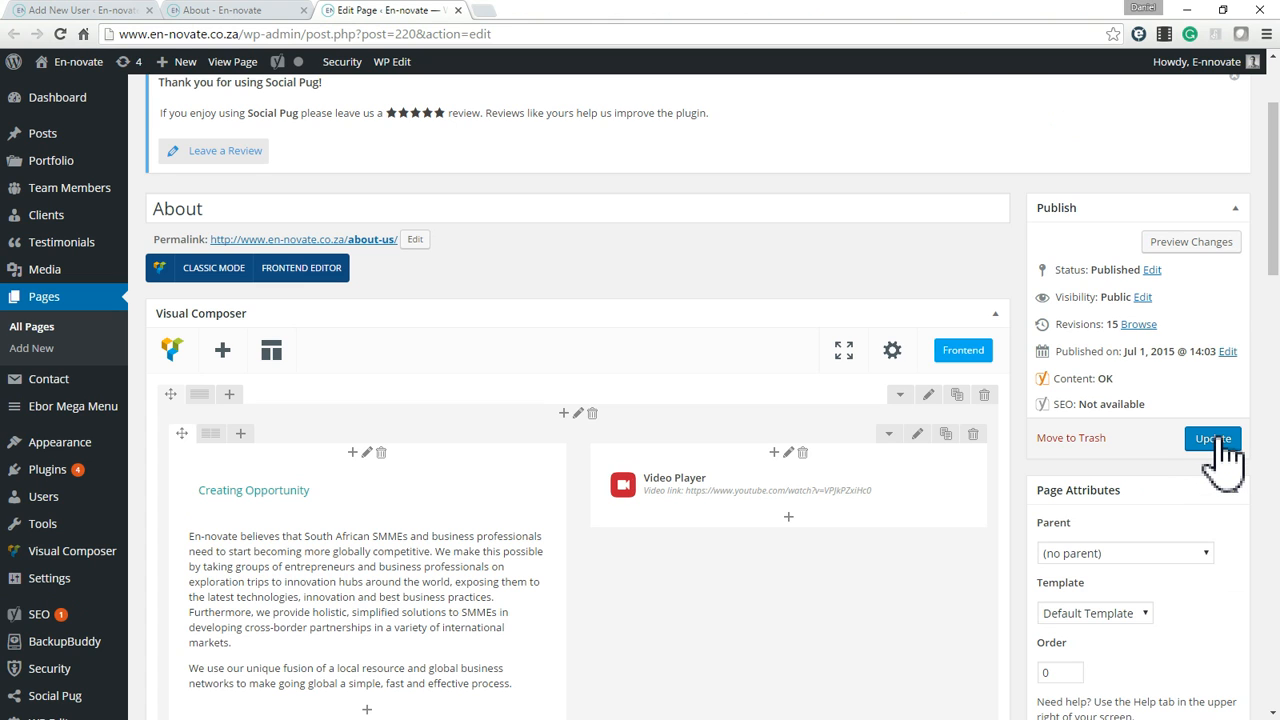
click(1214, 440)
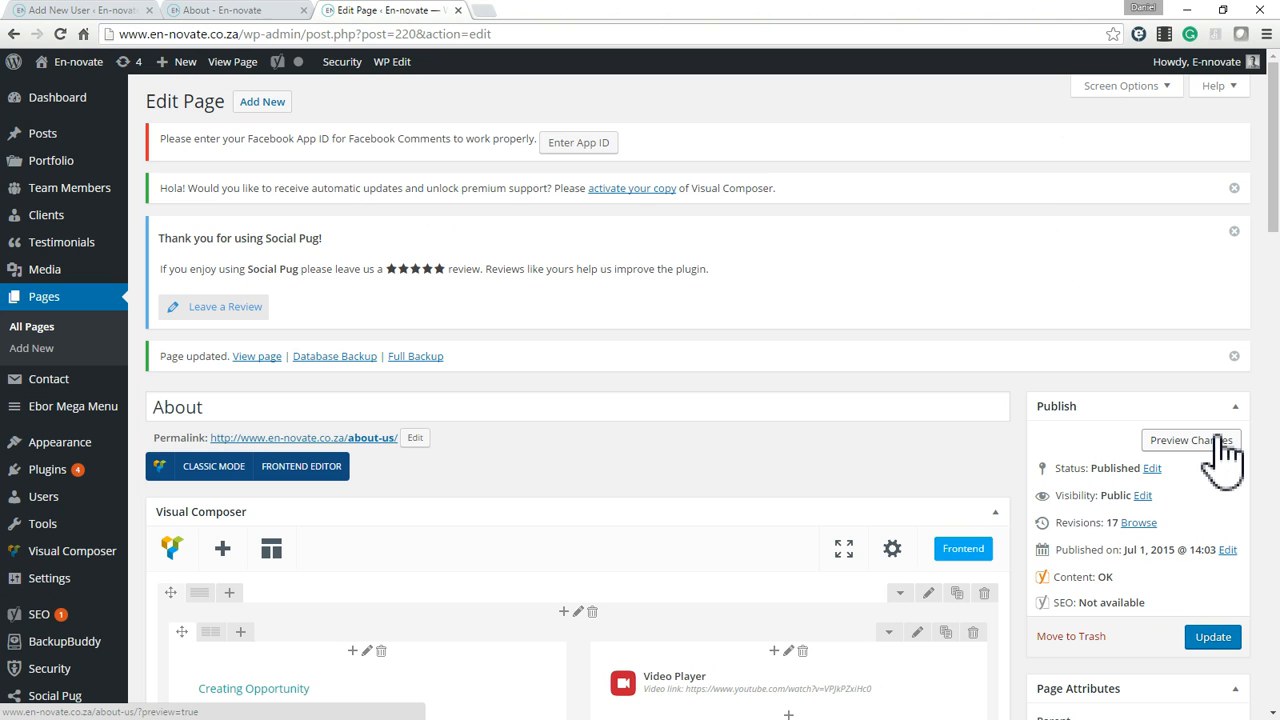
click(252, 10)
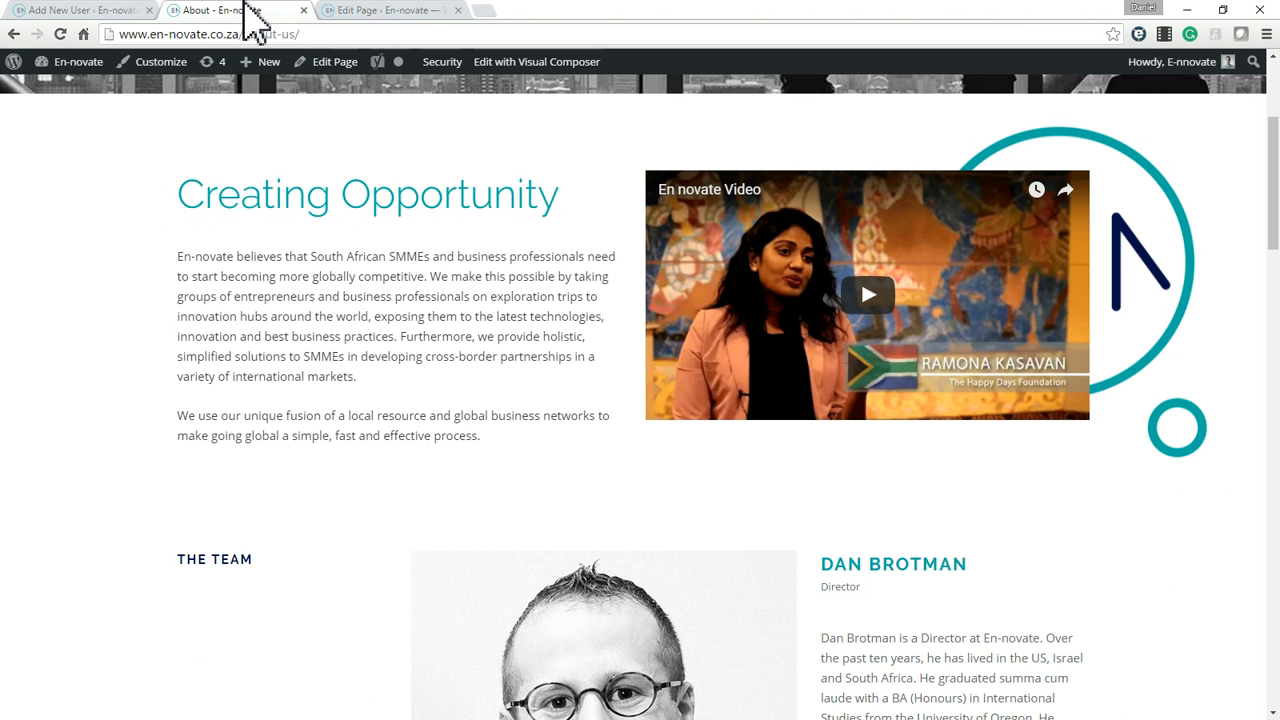
key(F5)
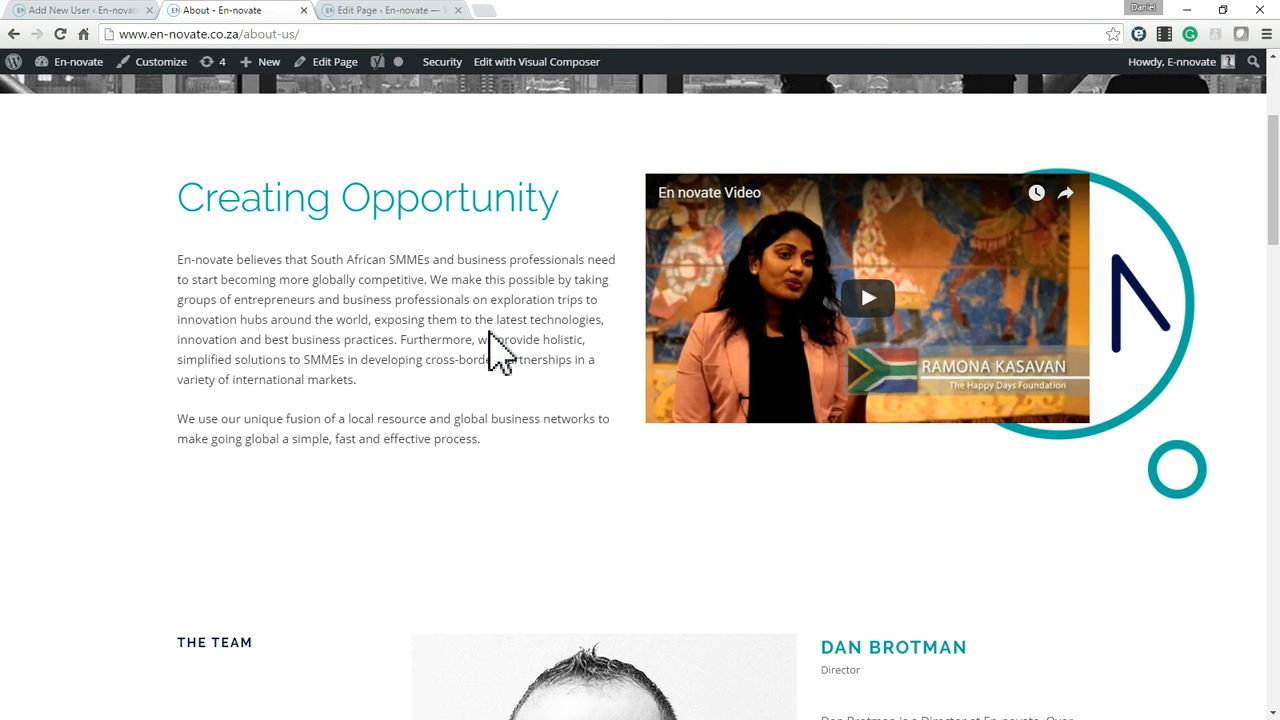
Check the spacing above and below the Creating Opportunity section on the reloaded live page.
scroll(490, 333, up, 4)
scroll(491, 333, down, 9)
scroll(491, 333, up, 7)
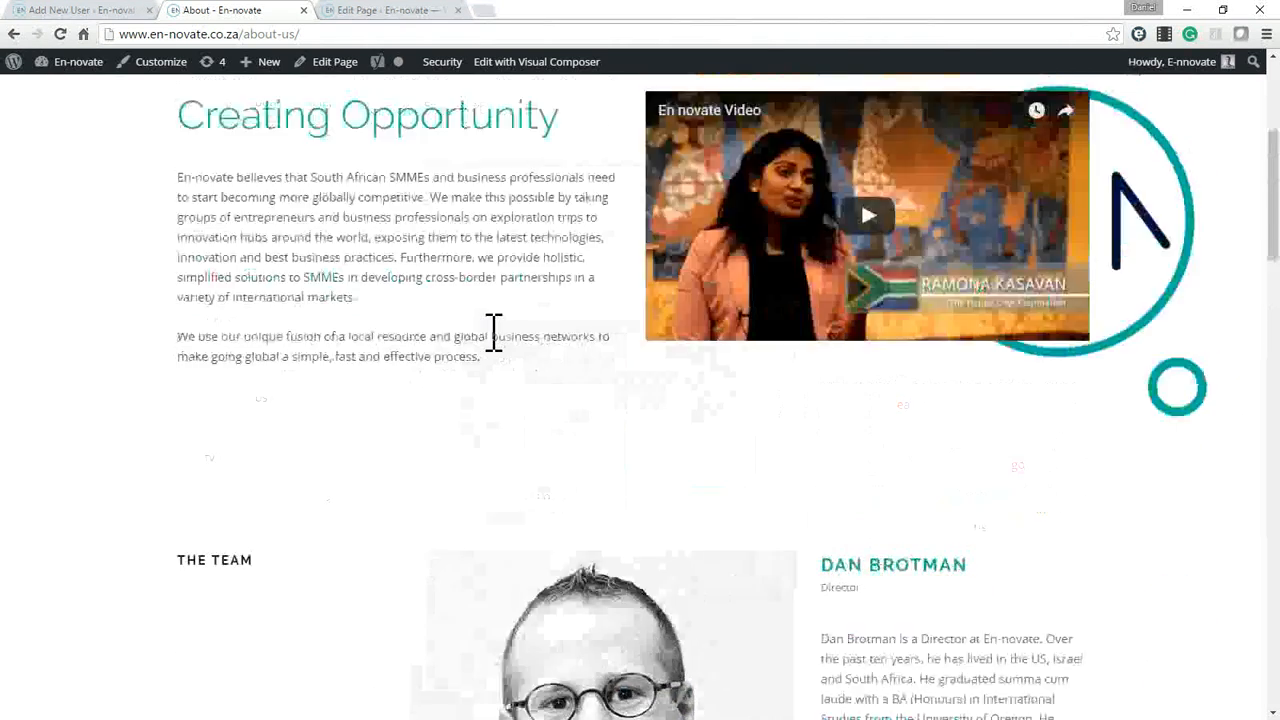
scroll(431, 508, down, 4)
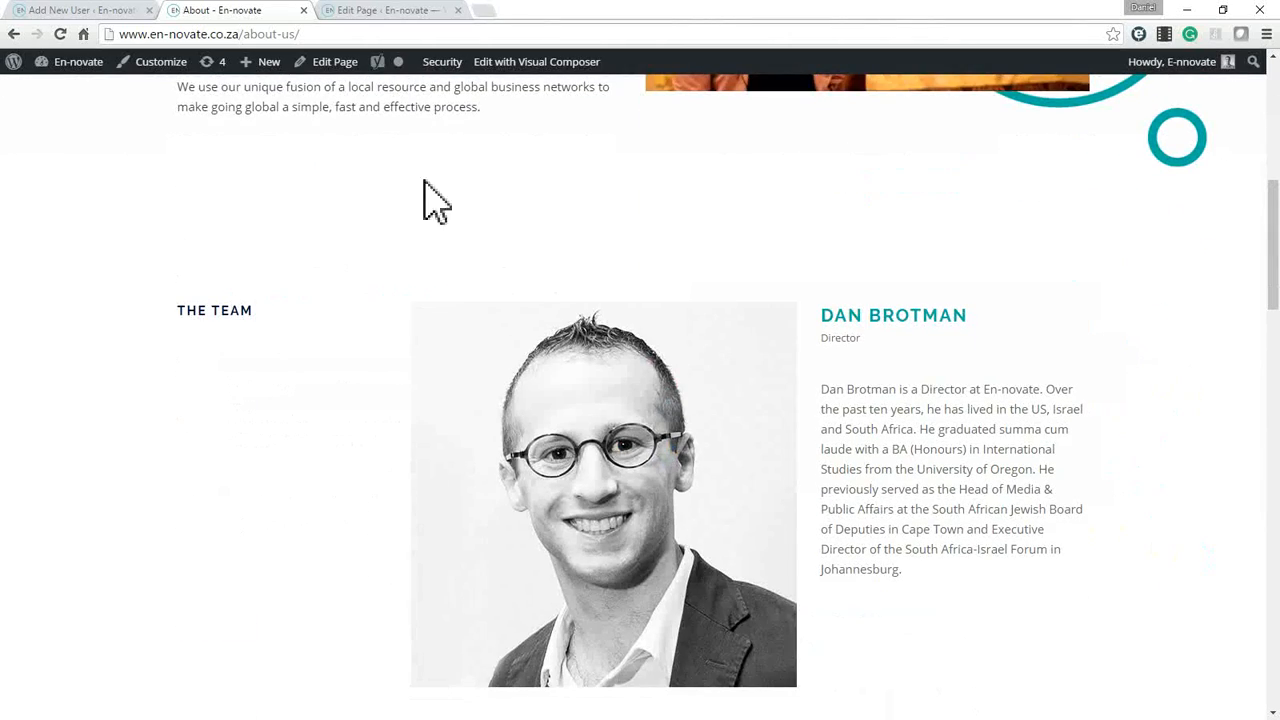
drag(291, 140, 651, 260)
click(403, 180)
scroll(444, 212, up, 5)
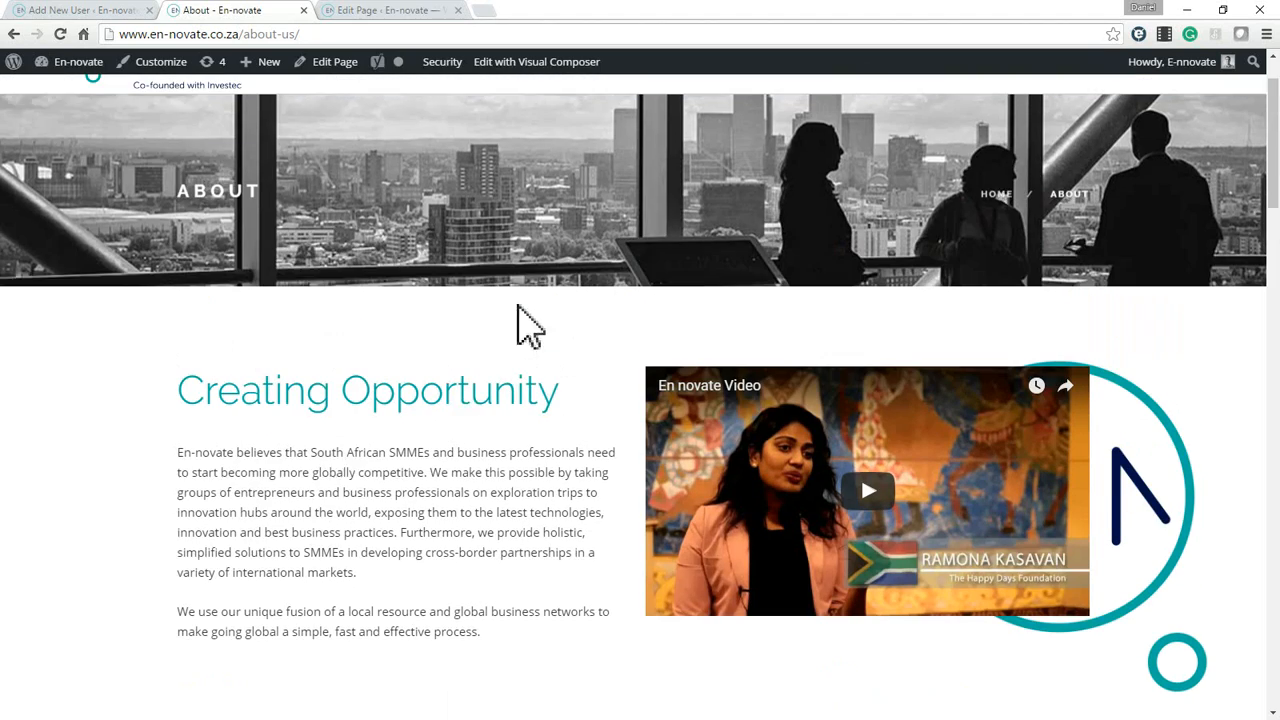
Reopen the outer row's design options and compare the padding values with the section's spacing on the live About page.
click(391, 14)
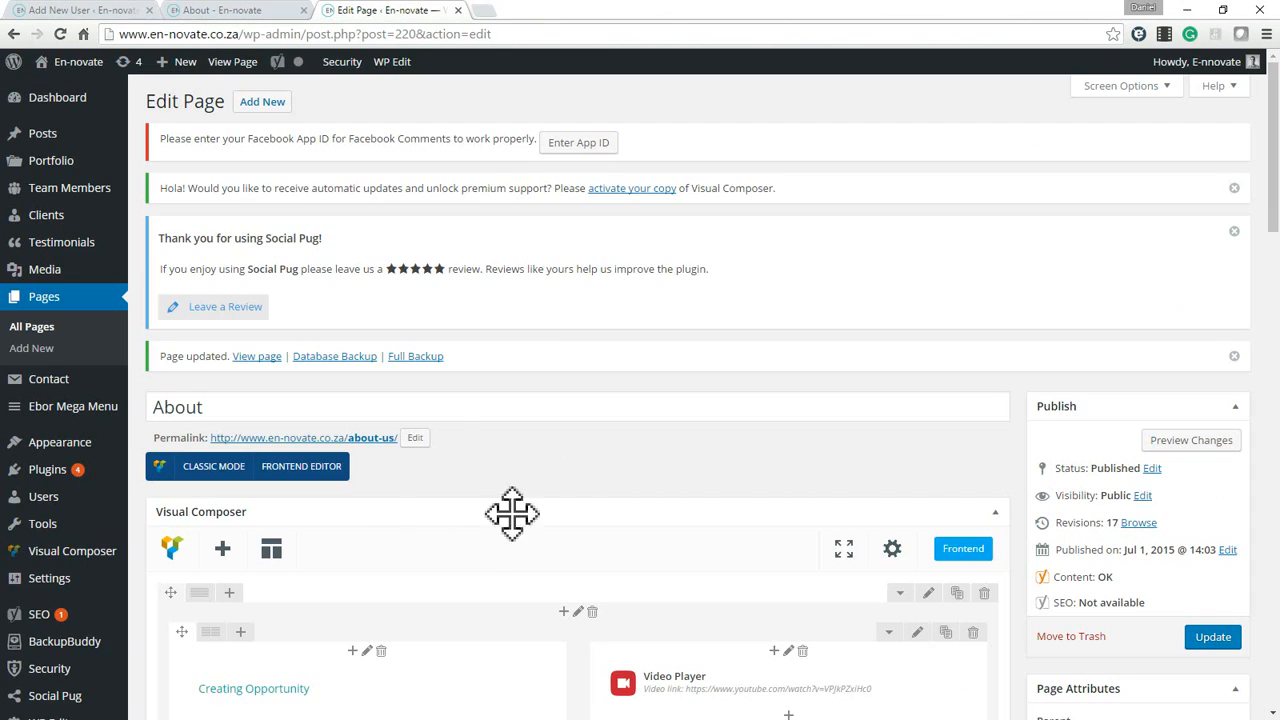
scroll(485, 555, down, 1)
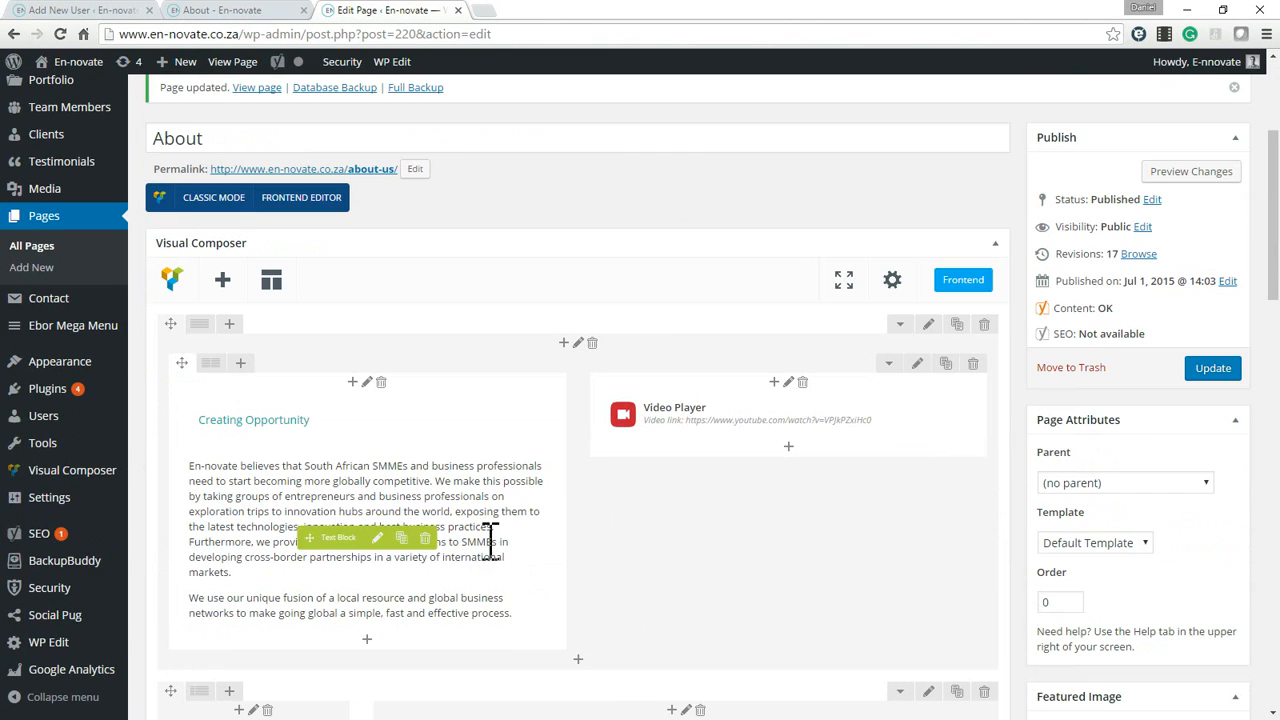
click(928, 326)
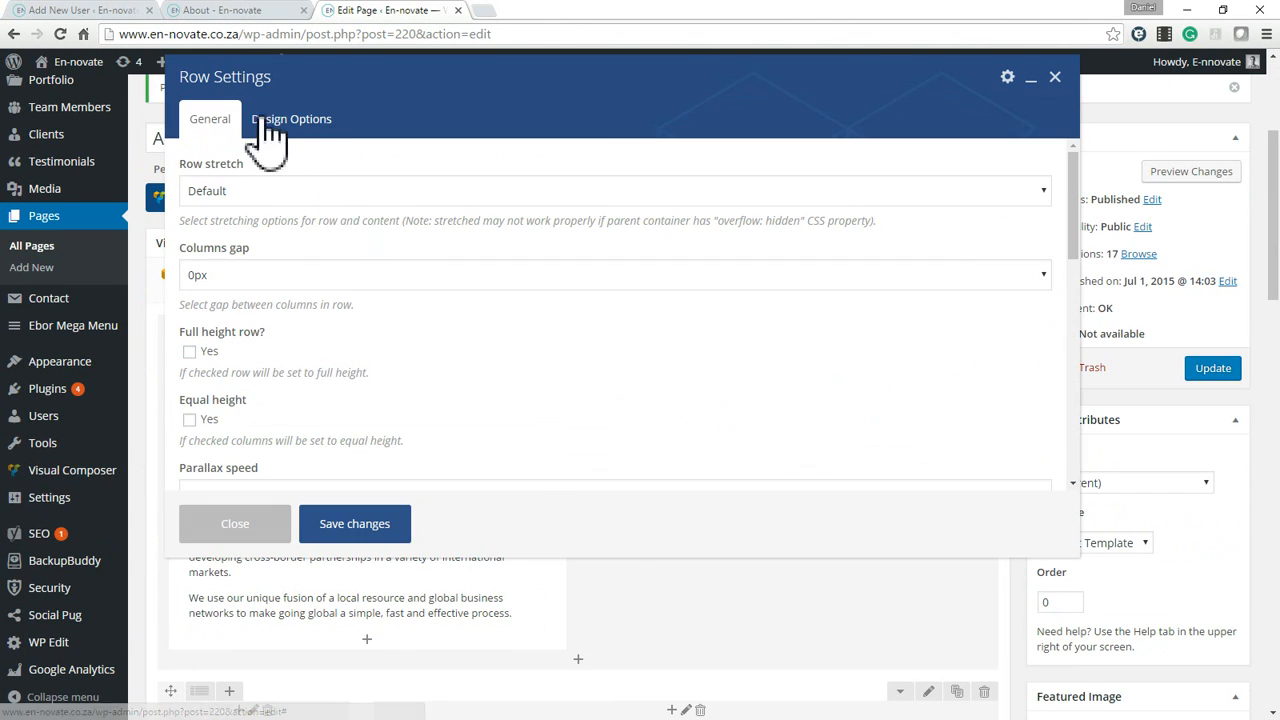
click(268, 125)
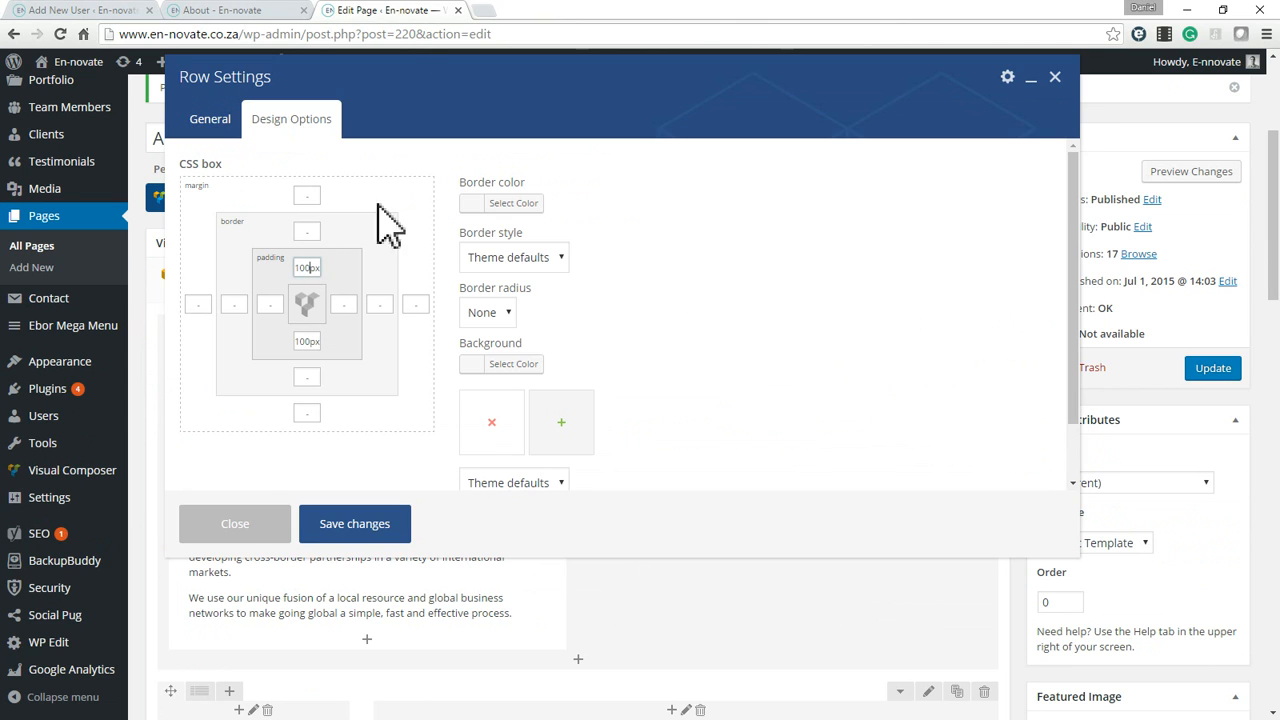
click(225, 11)
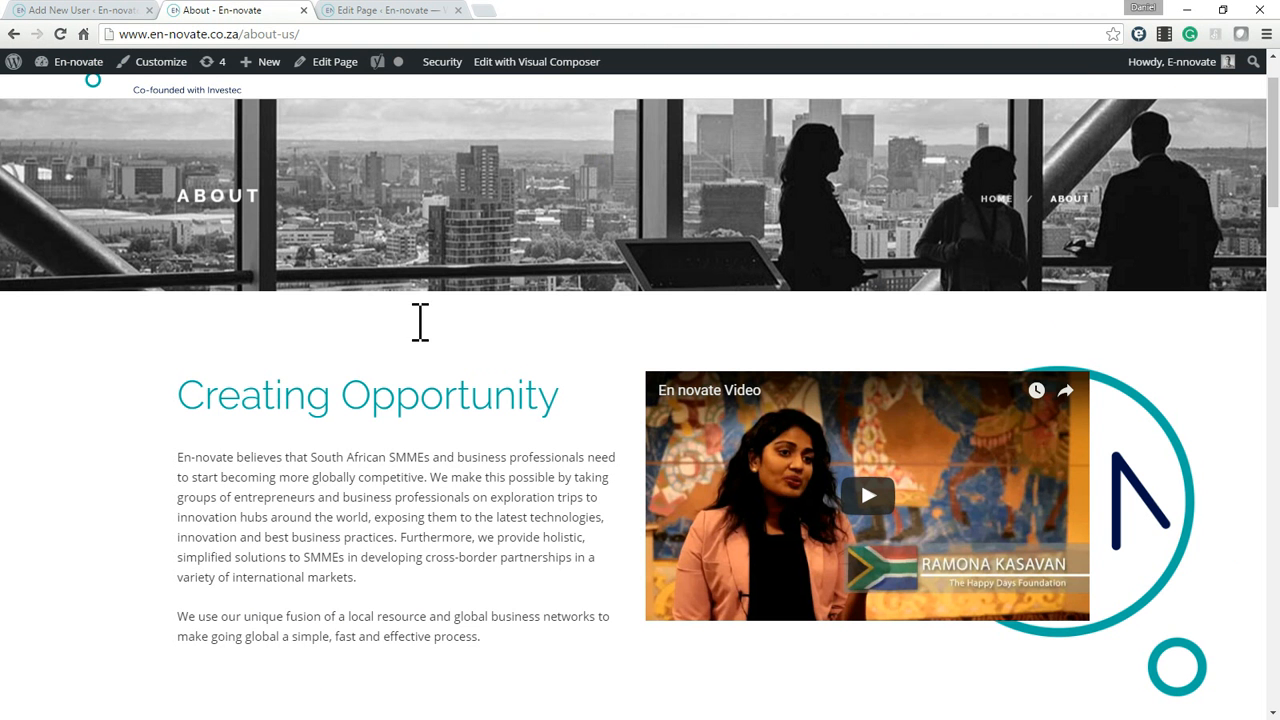
scroll(423, 457, down, 3)
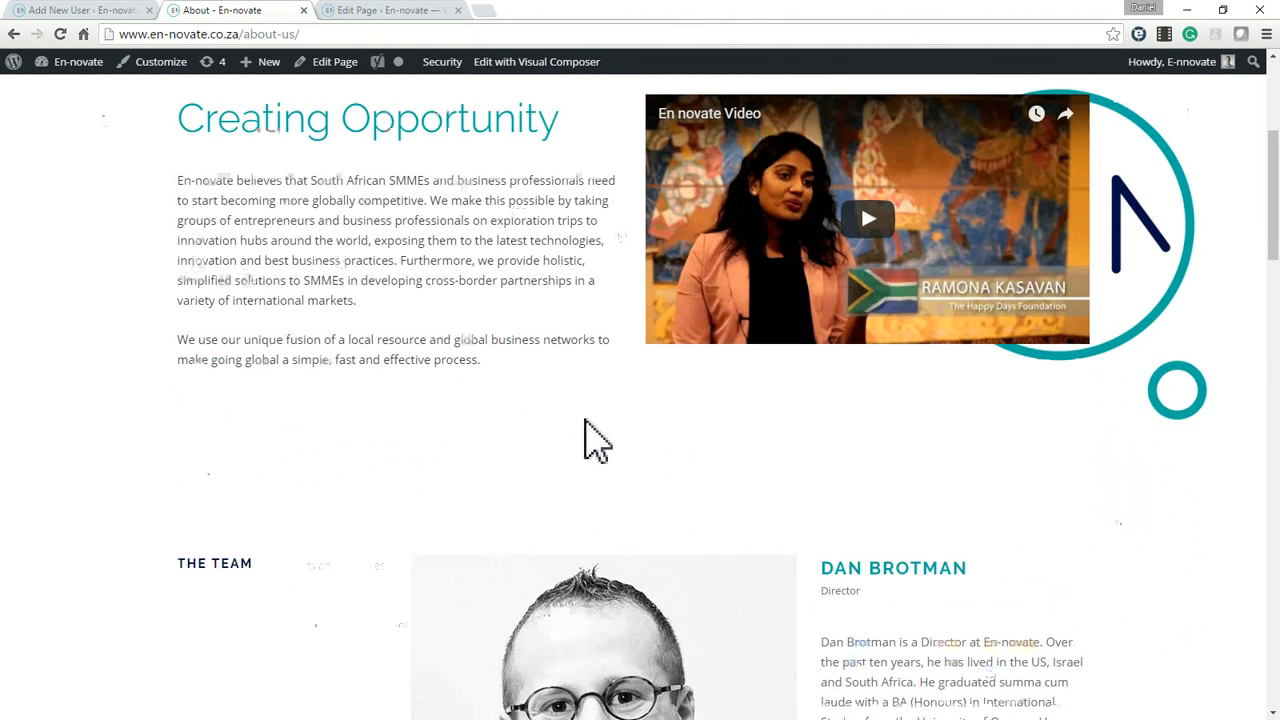
scroll(583, 442, up, 4)
scroll(565, 442, down, 6)
scroll(560, 435, up, 5)
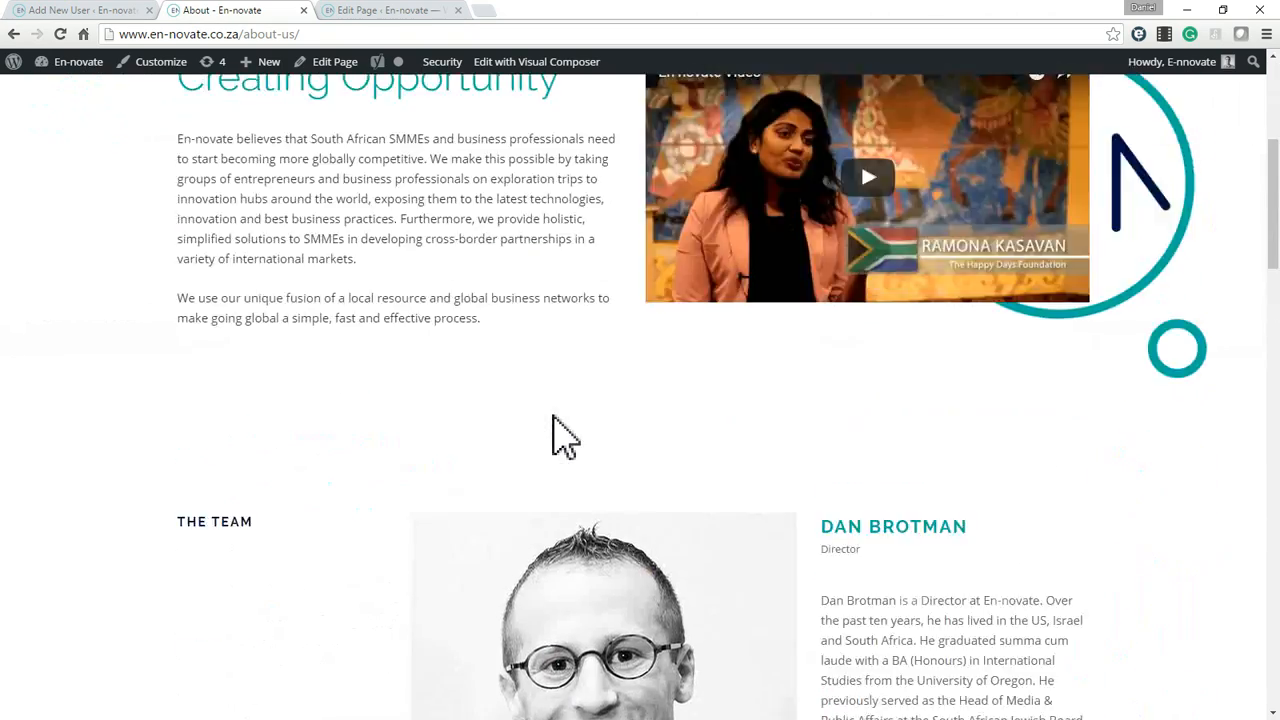
scroll(569, 409, up, 2)
Clear the outer row's top and bottom padding values and save the row settings.
click(362, 12)
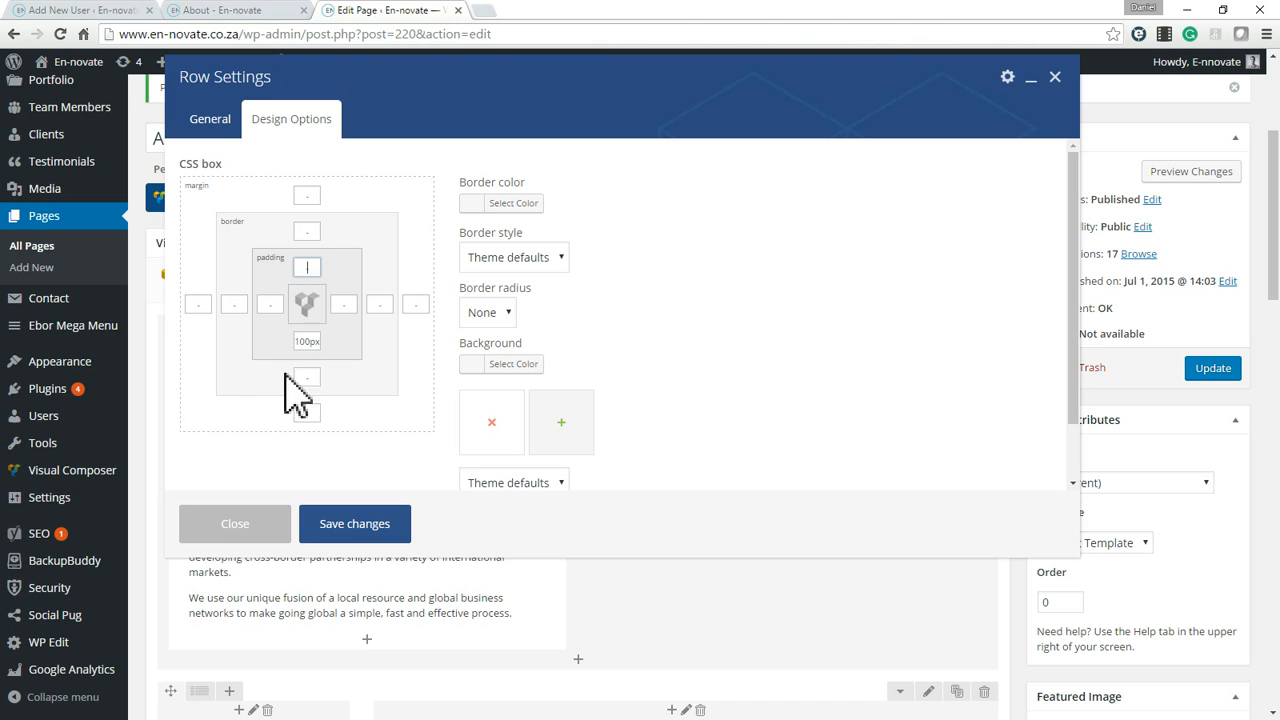
double_click(307, 341)
key(BackSpace)
click(357, 528)
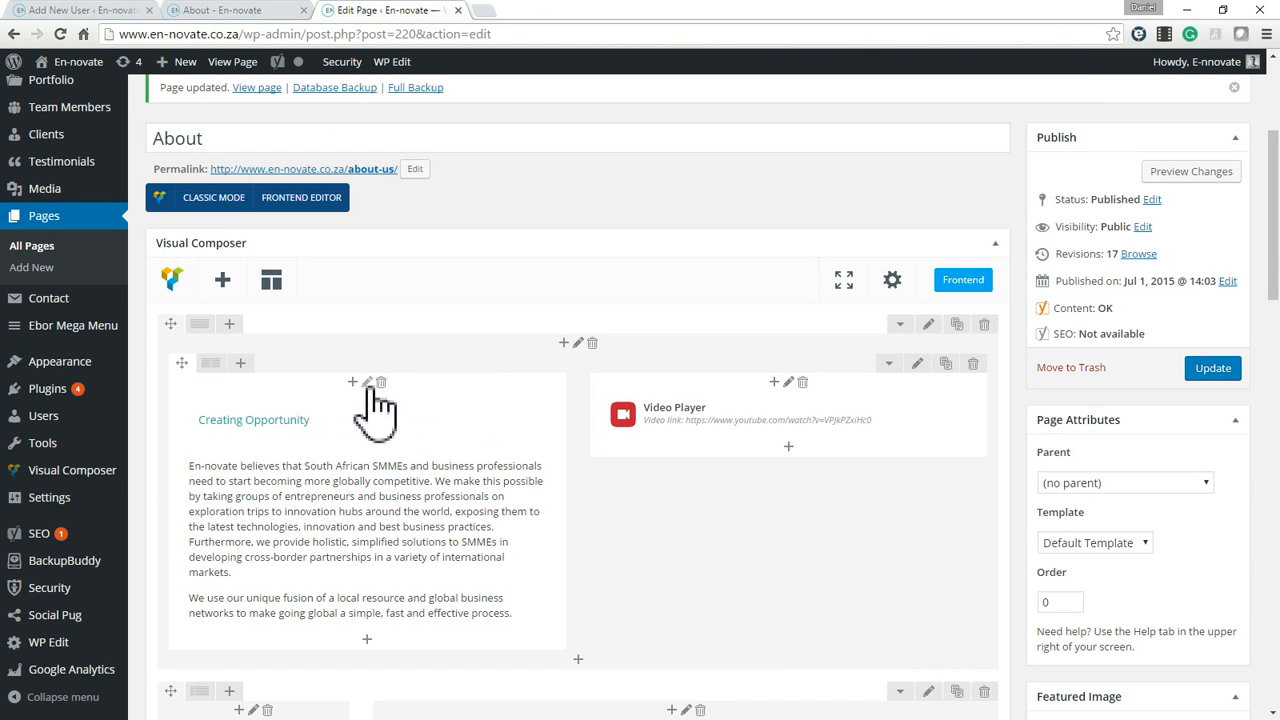
Open the design options of the inner column holding the Creating Opportunity text and examine that column's area on the live page.
mouse_move(372, 415)
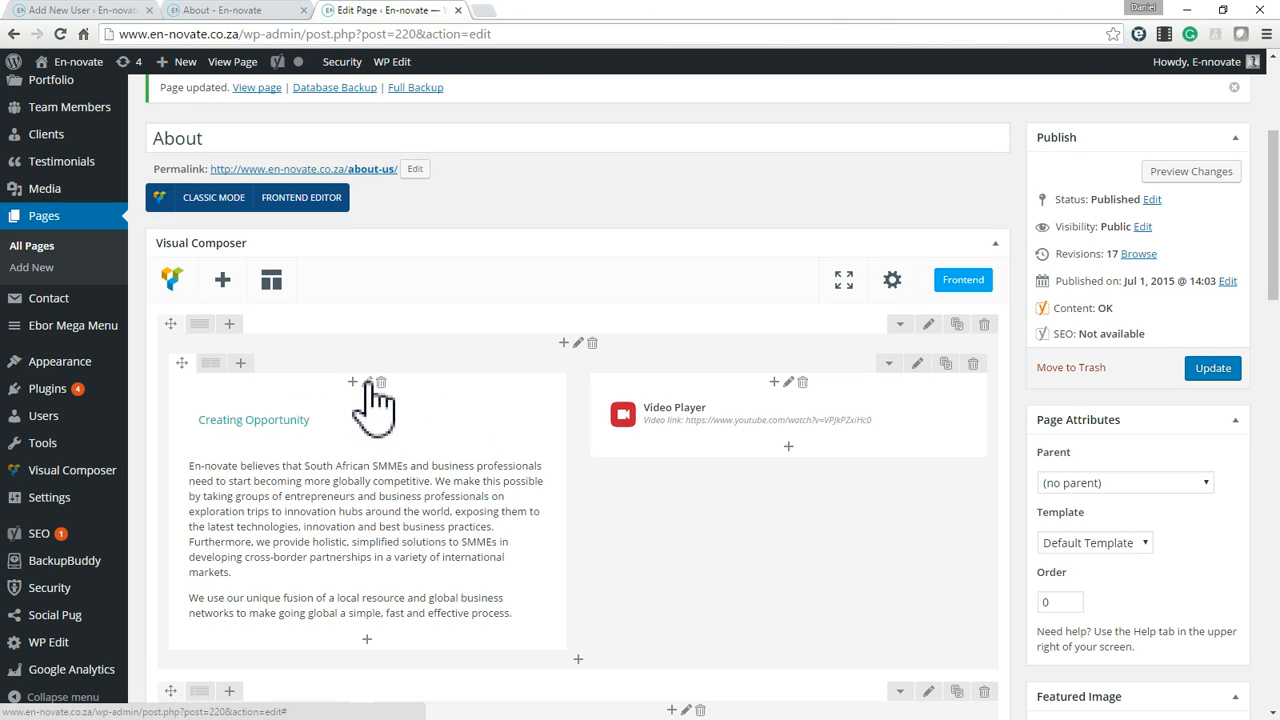
click(367, 384)
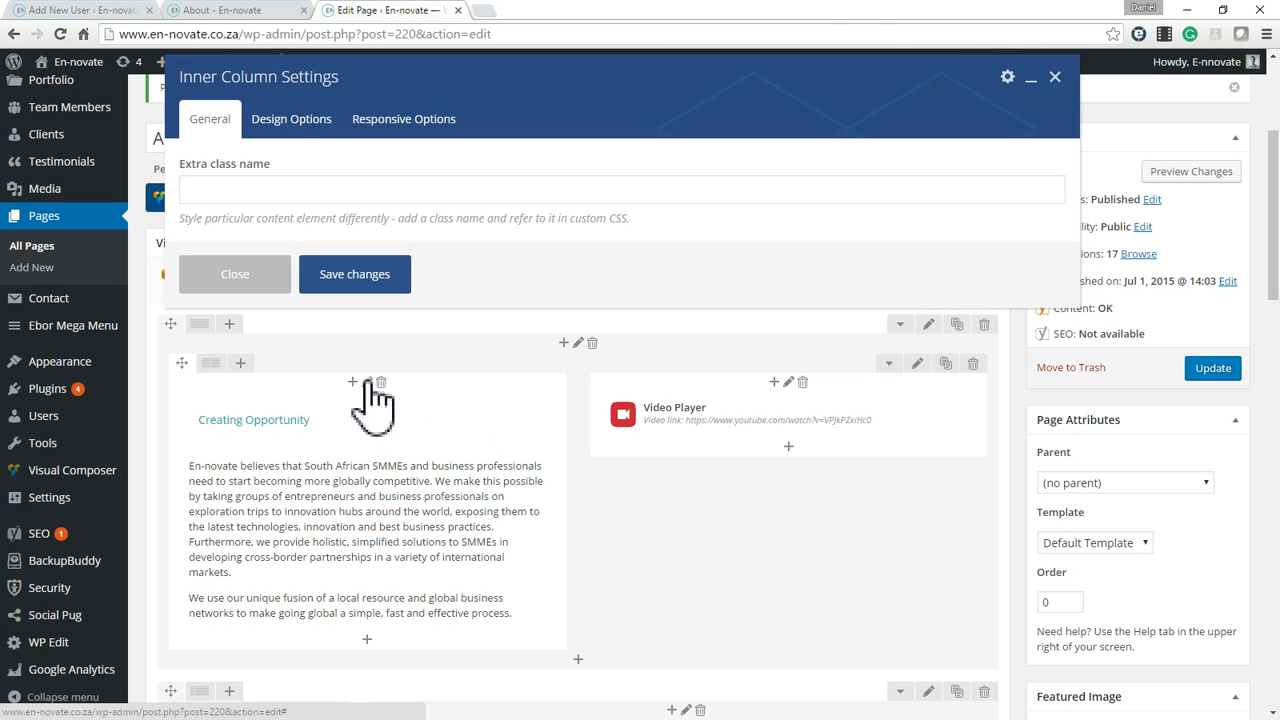
click(300, 125)
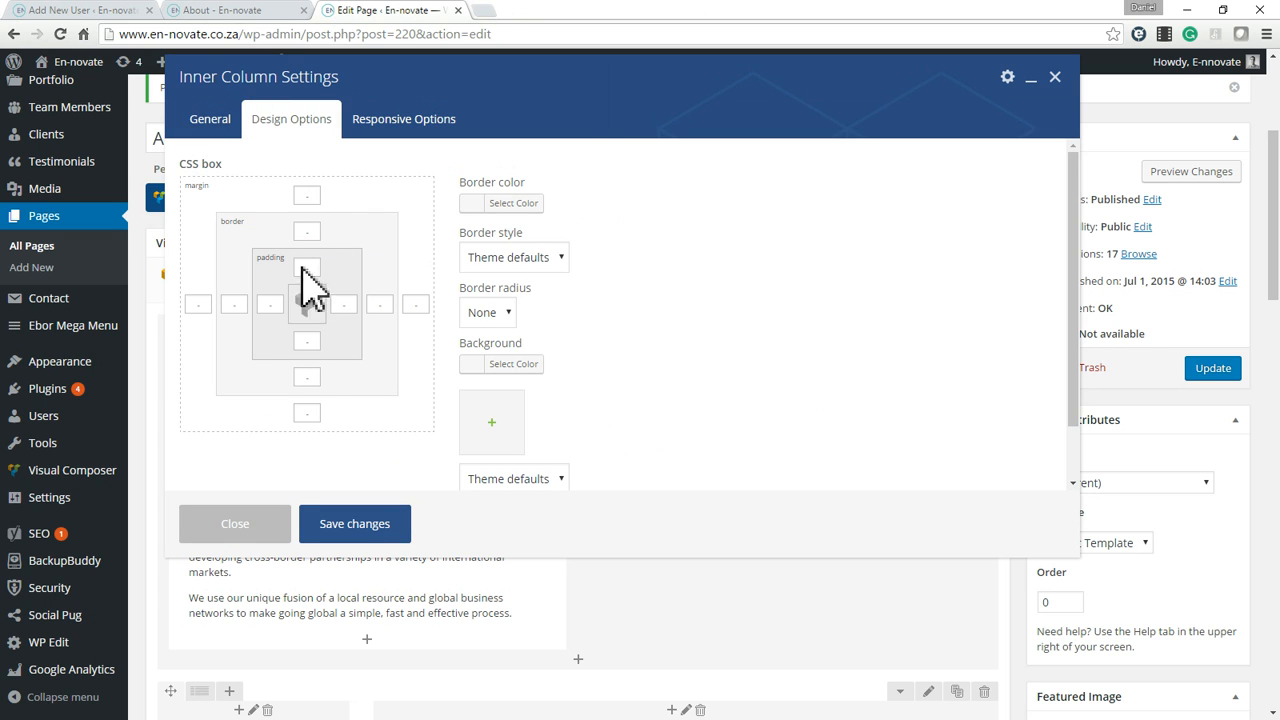
click(257, 22)
drag(207, 478, 576, 705)
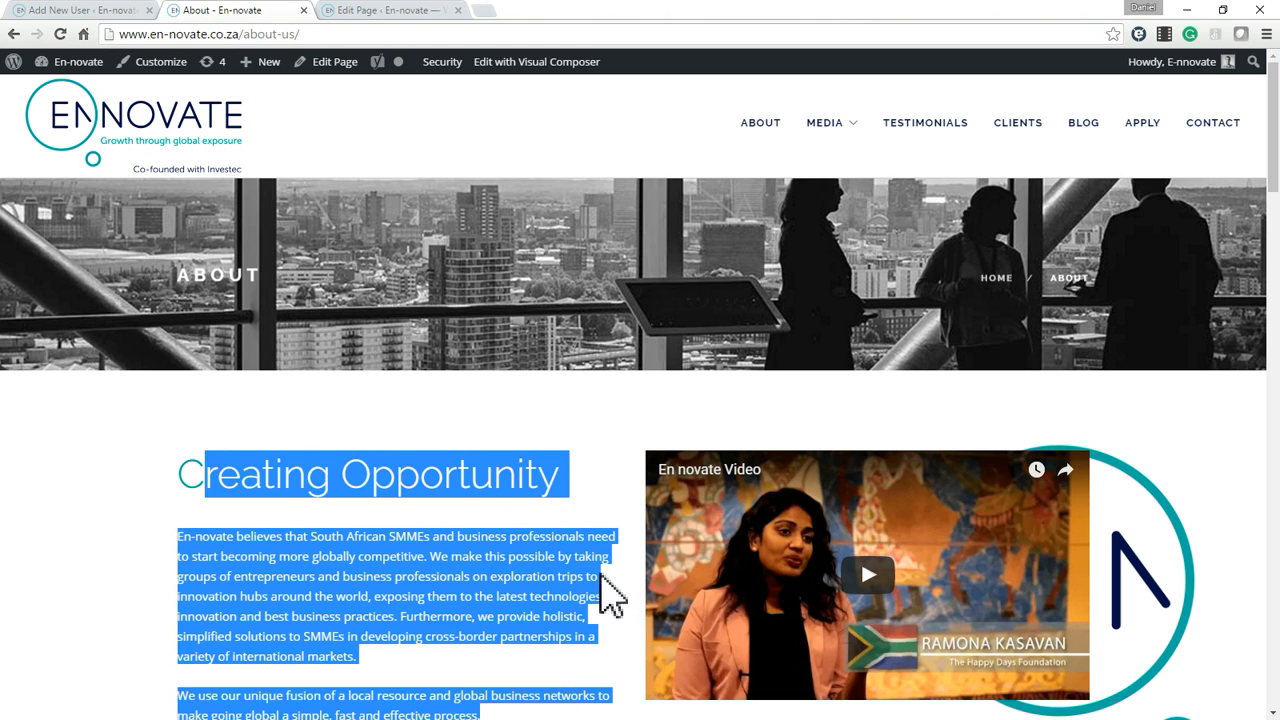
click(598, 552)
drag(589, 538, 628, 597)
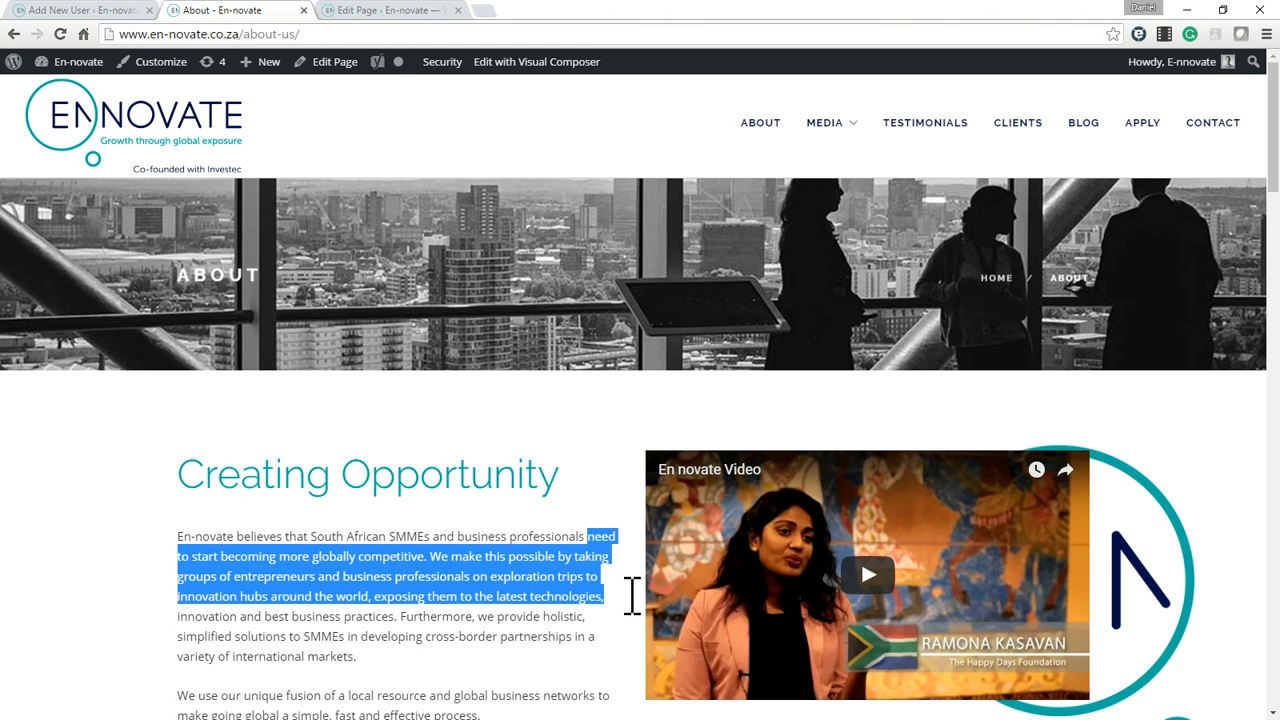
click(589, 530)
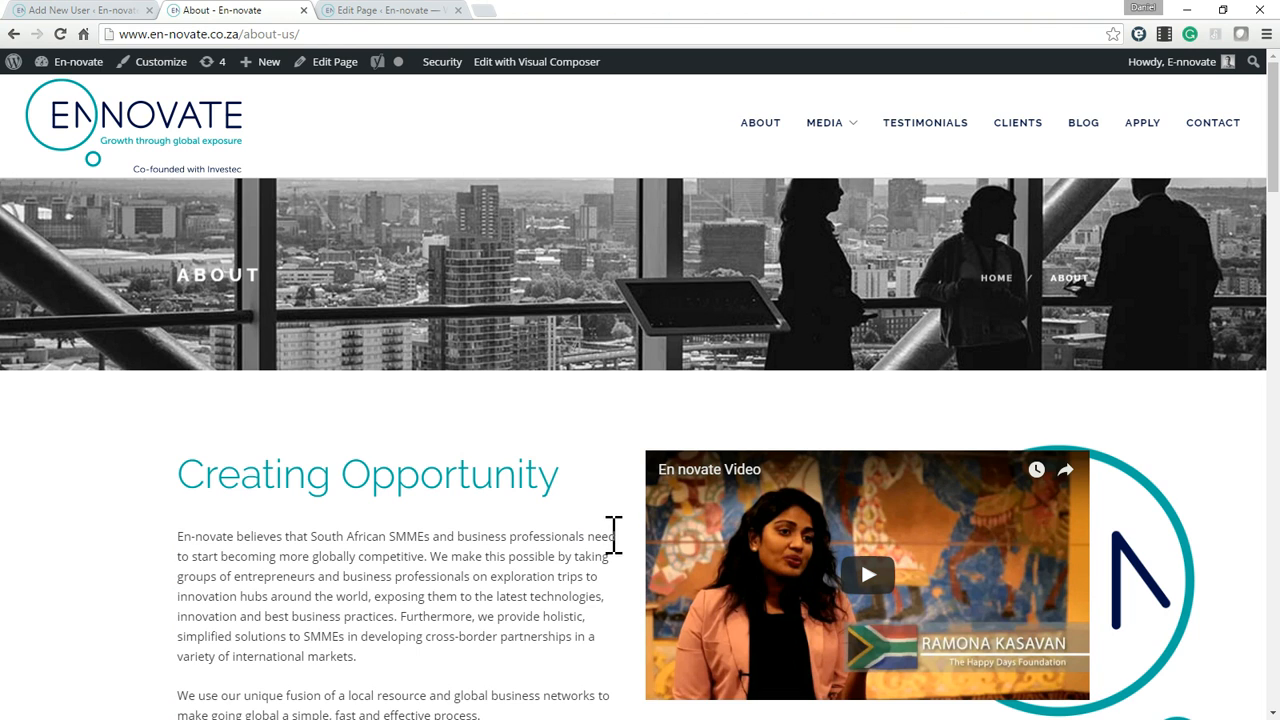
Highlight the Creating Opportunity paragraphs on the live About page, then close the inner column settings without saving.
drag(619, 540, 601, 673)
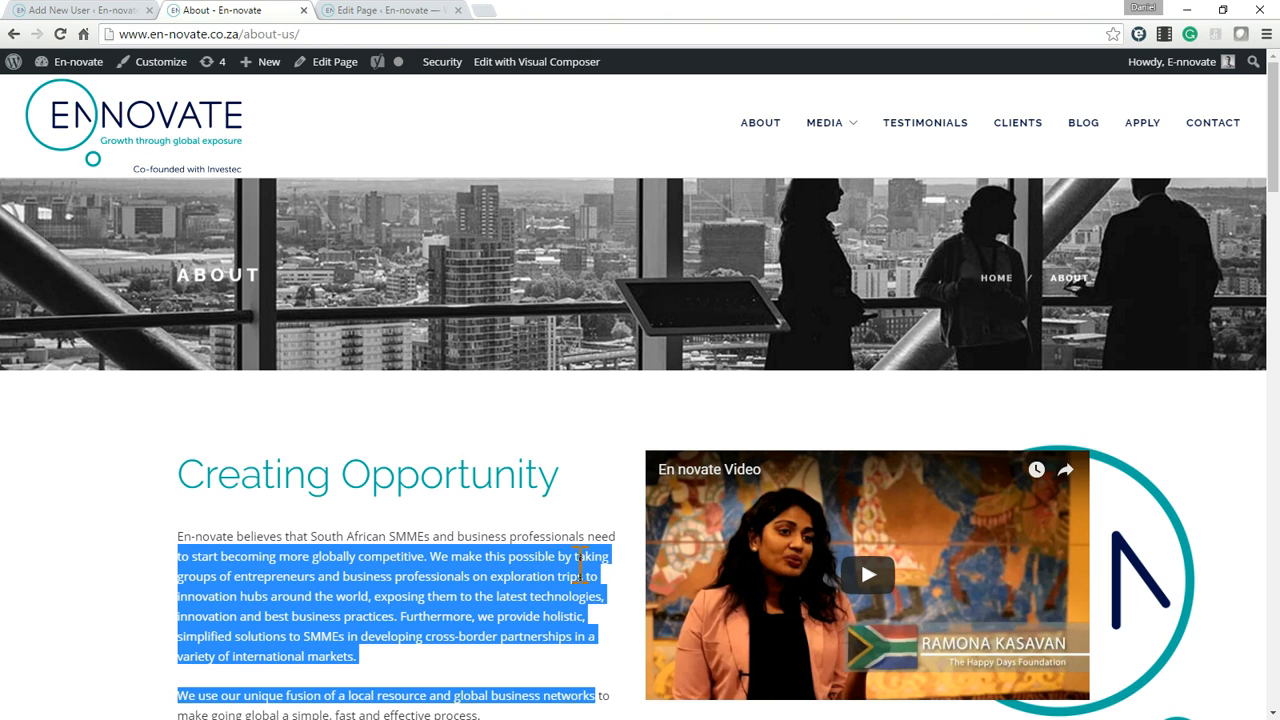
click(395, 12)
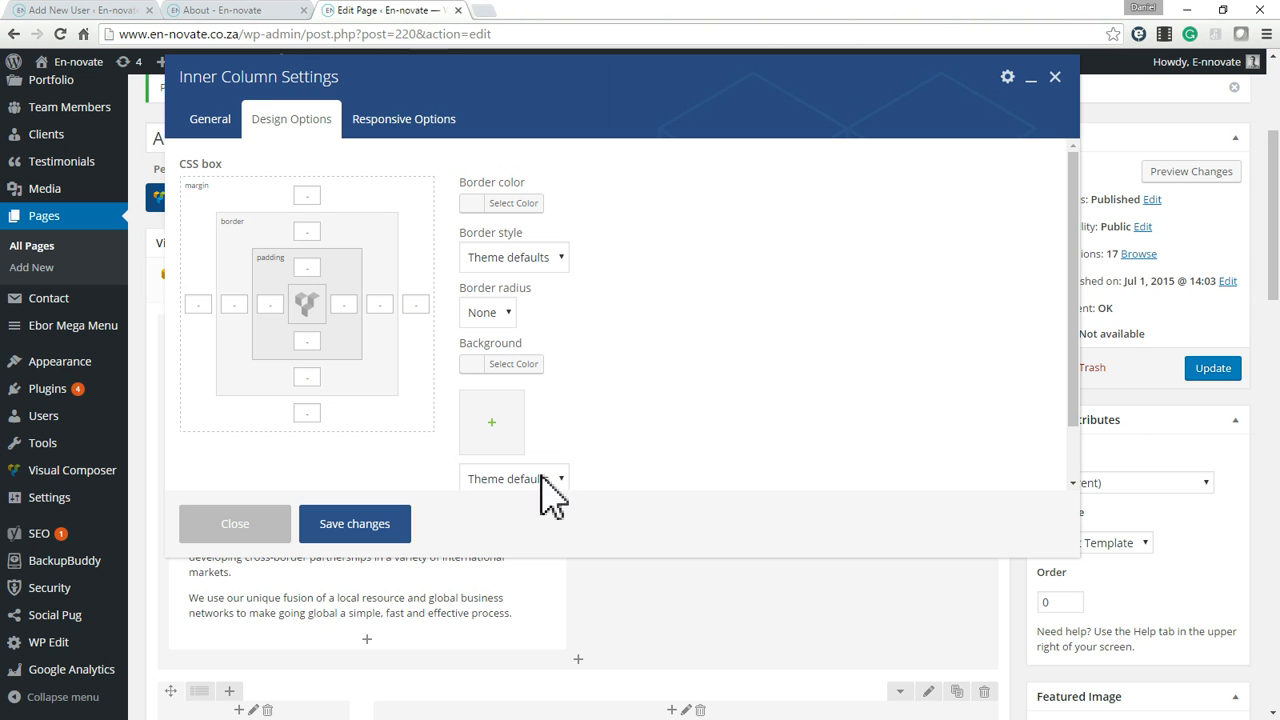
click(235, 524)
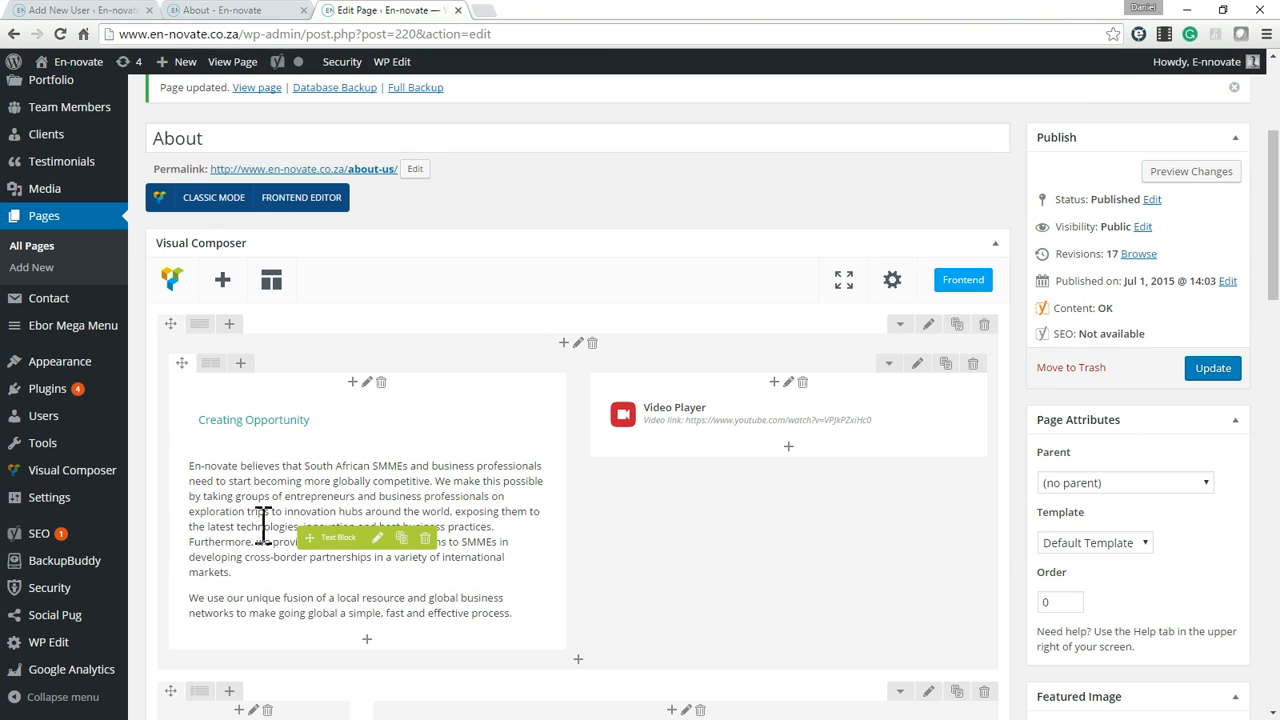
Open the design options of the Creating Opportunity body text block, review all its settings and close them without saving.
click(378, 539)
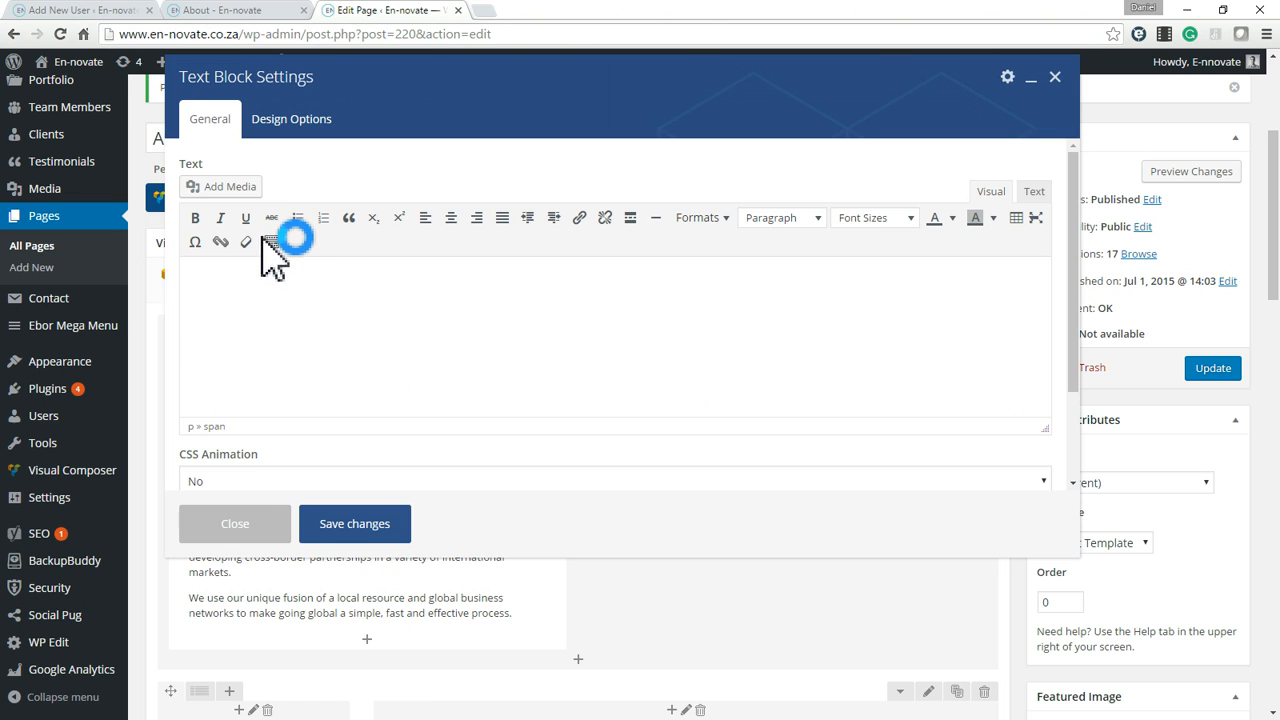
click(295, 128)
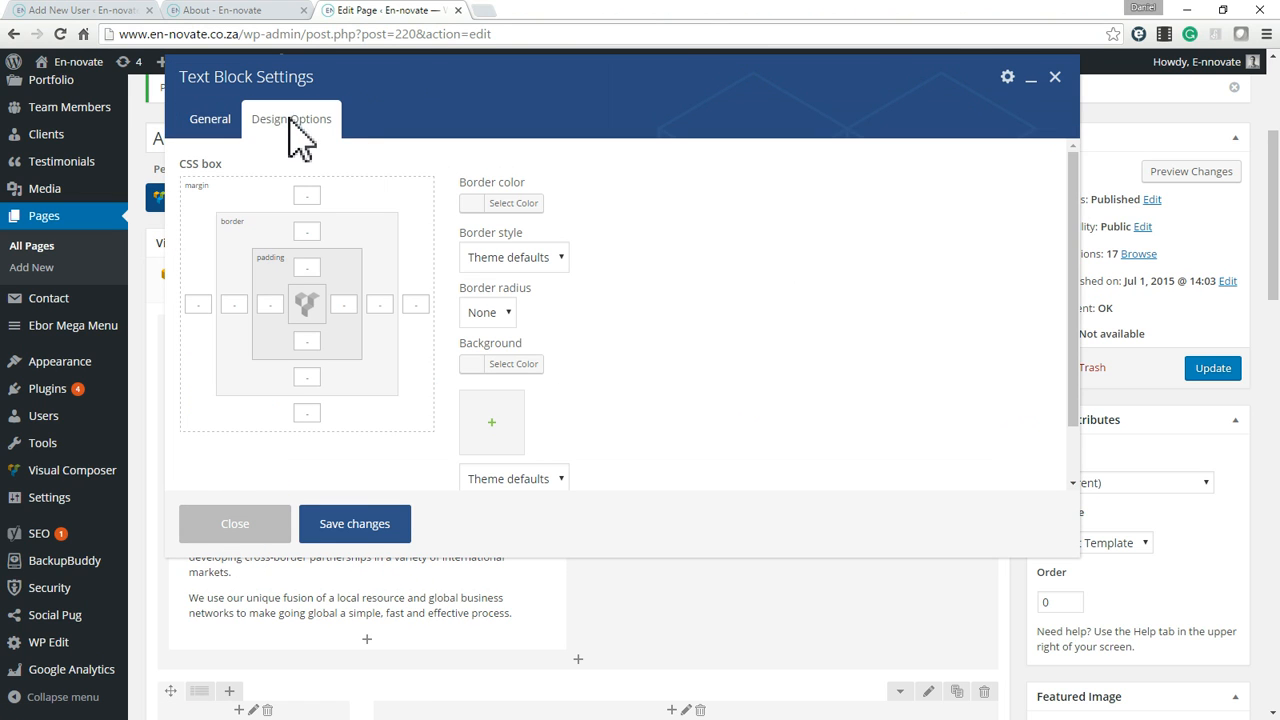
scroll(590, 458, down, 1)
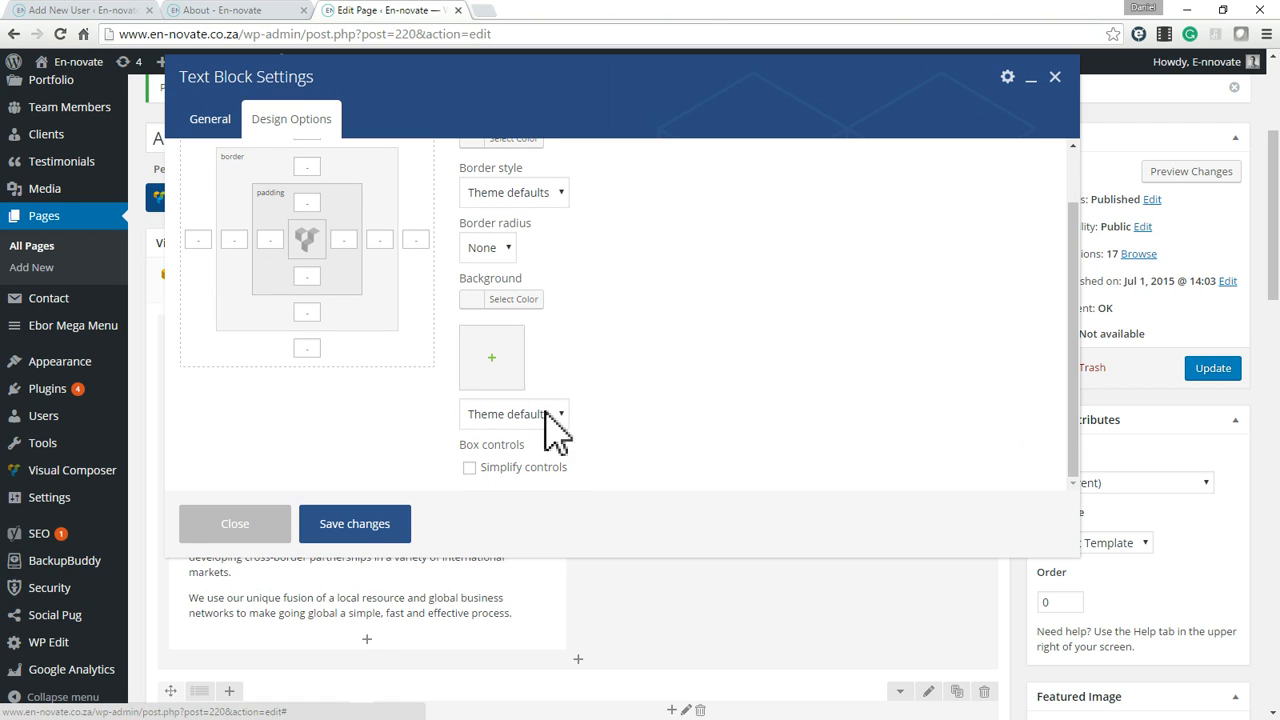
scroll(570, 405, up, 1)
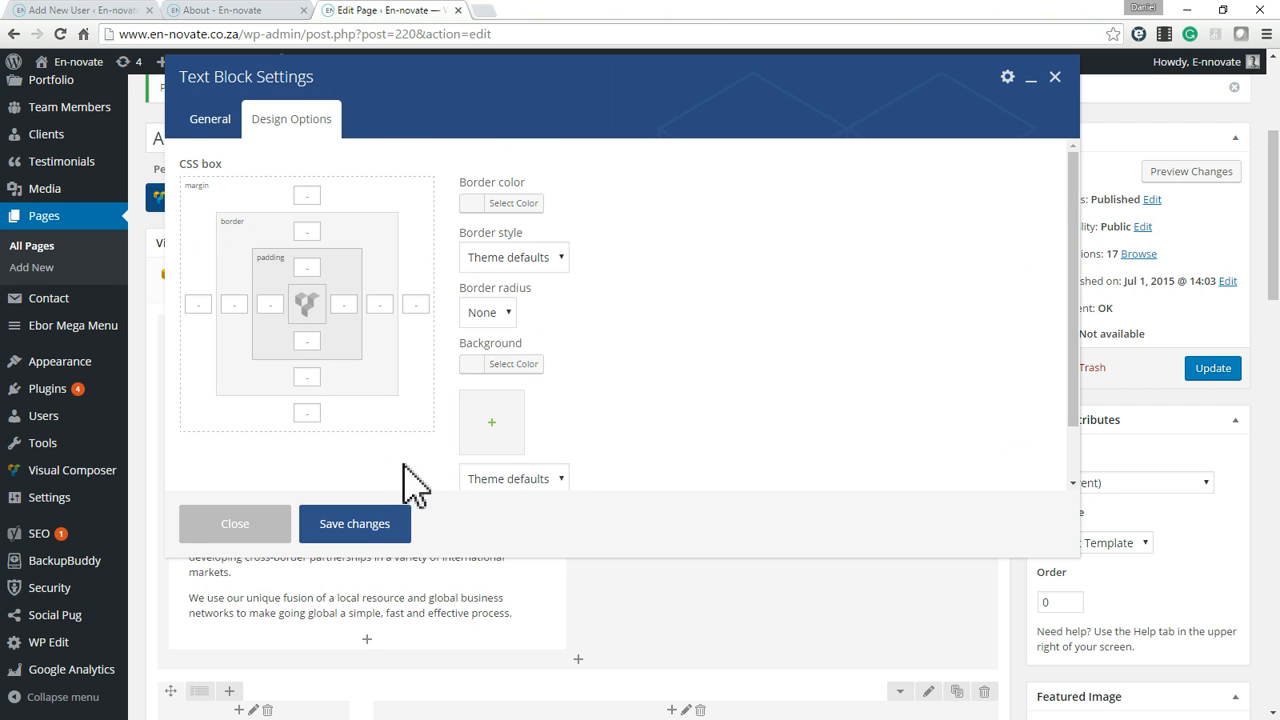
click(247, 524)
Compare the team section on the live About page with the editor row holding The Team text and the Team Feed.
click(265, 10)
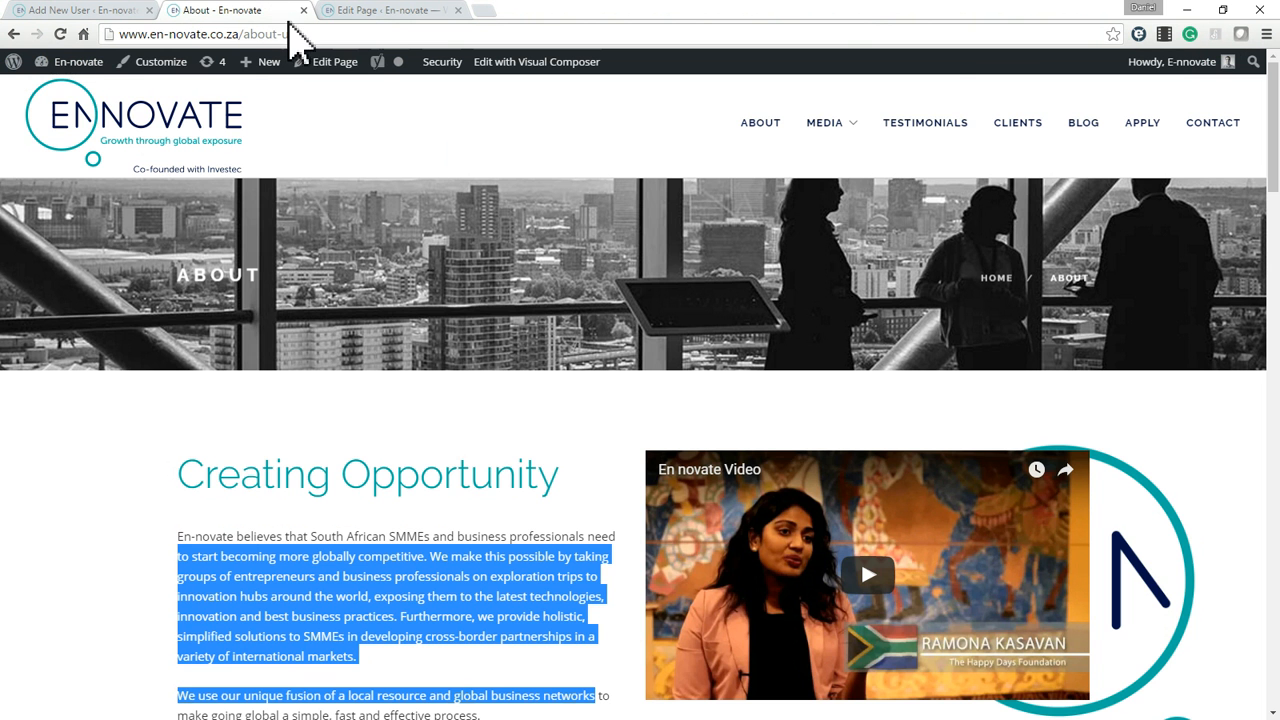
scroll(714, 400, down, 6)
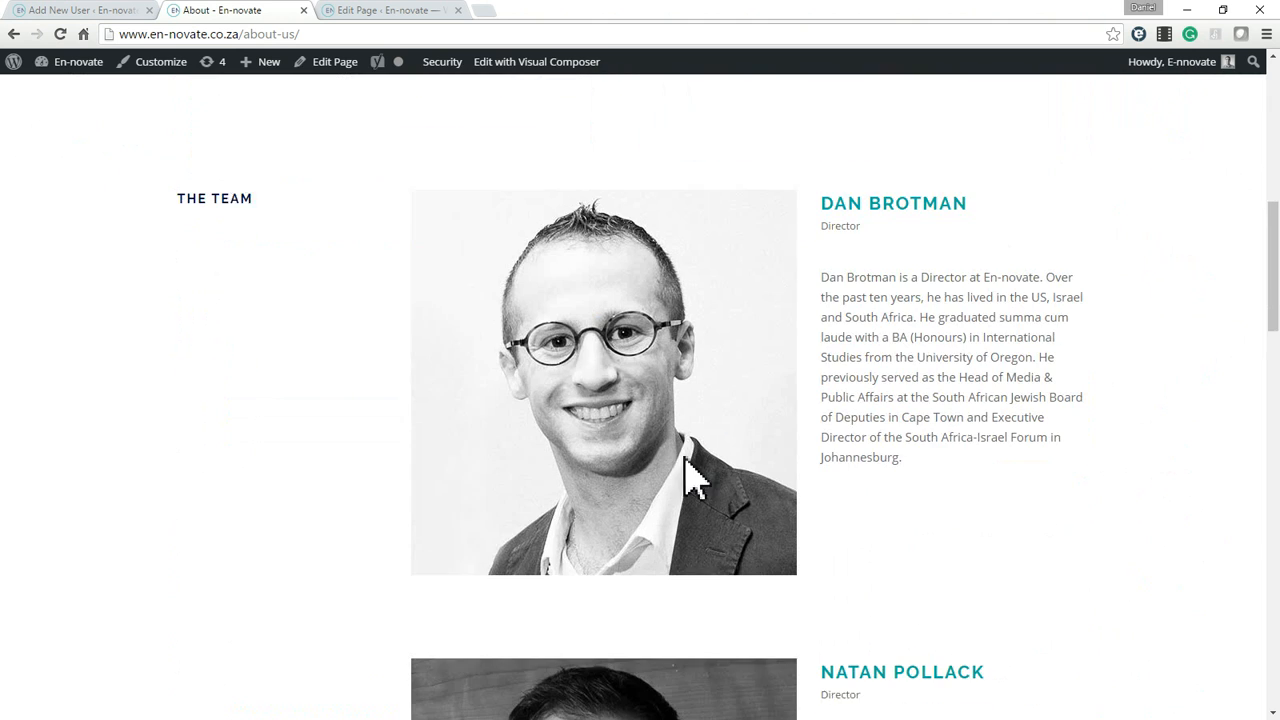
click(382, 11)
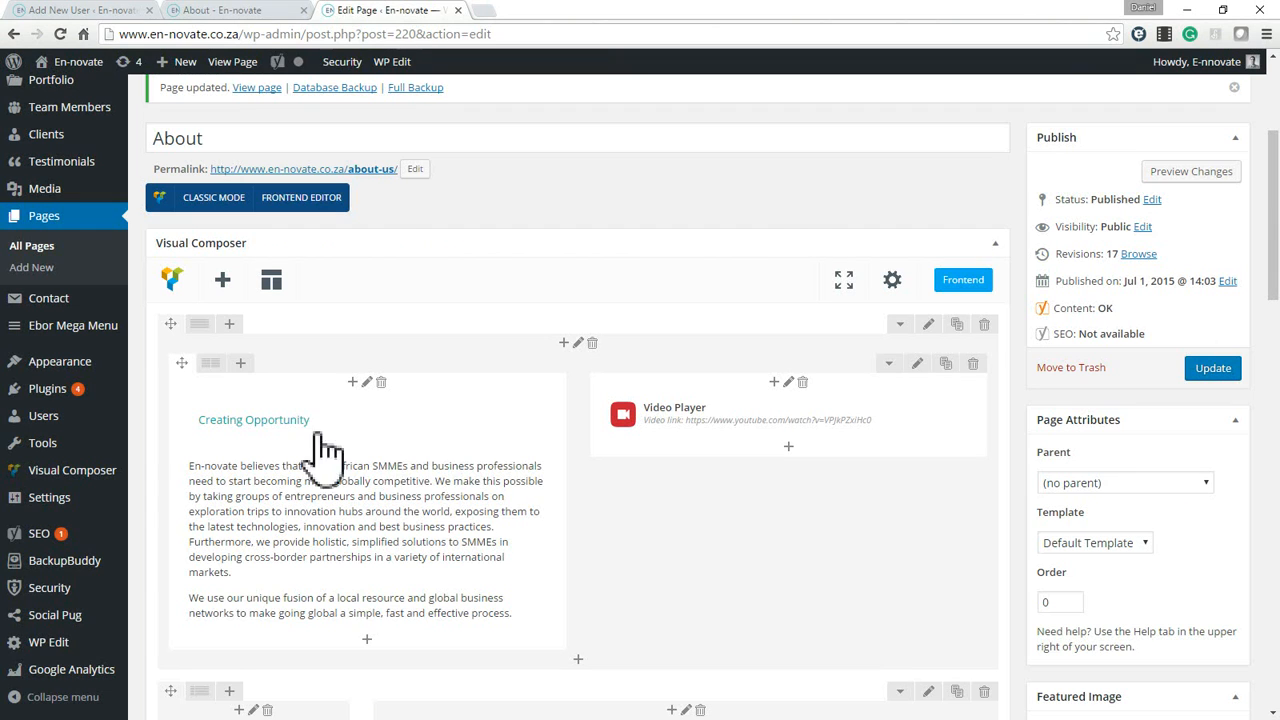
scroll(780, 490, down, 4)
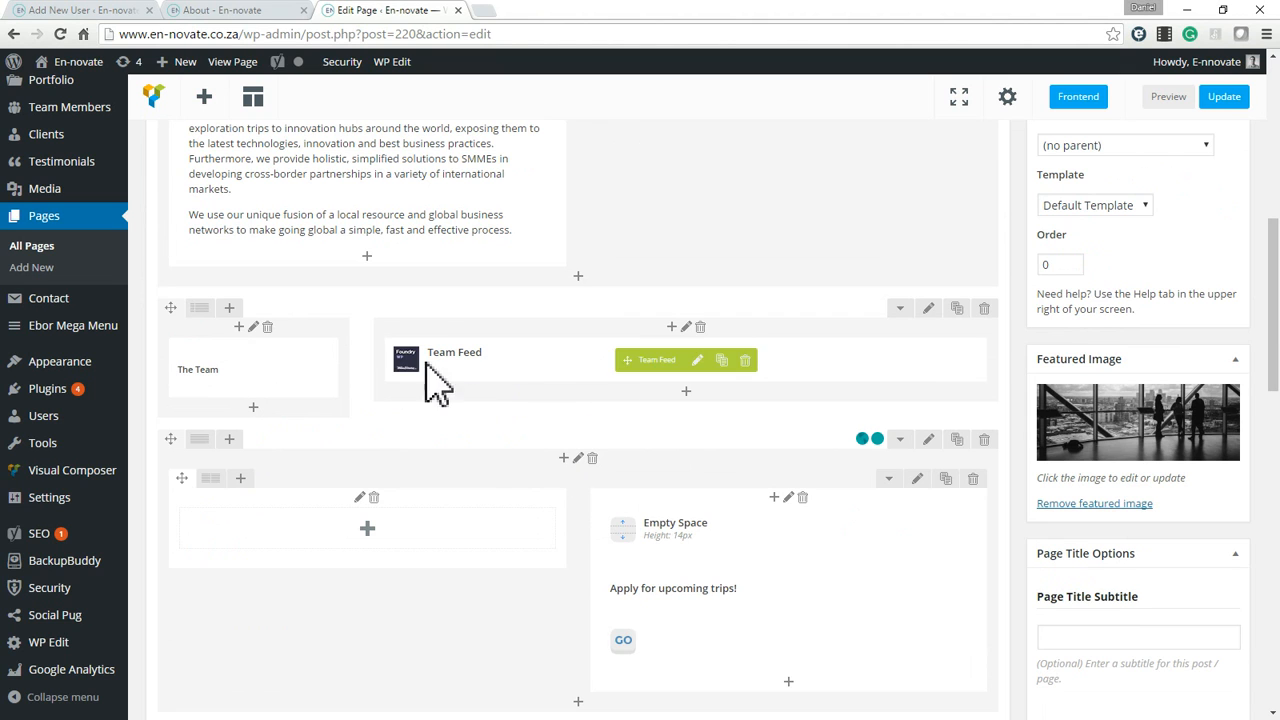
click(212, 8)
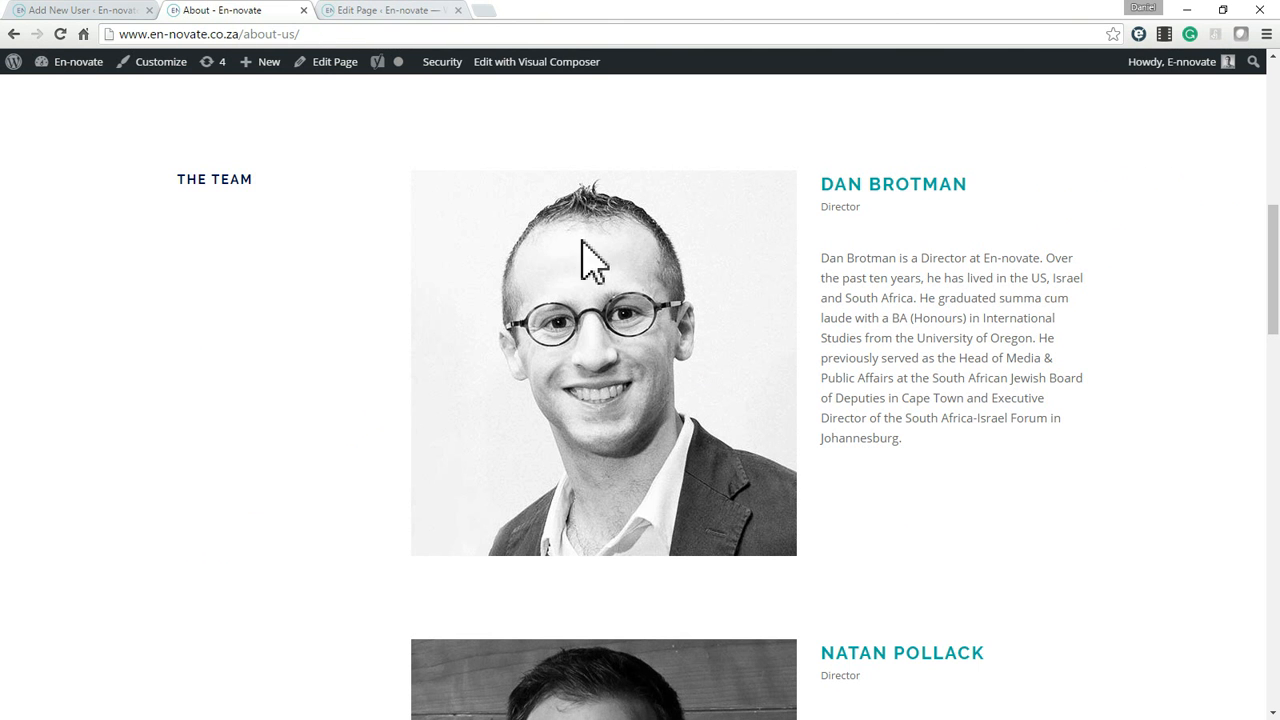
drag(177, 185, 1160, 643)
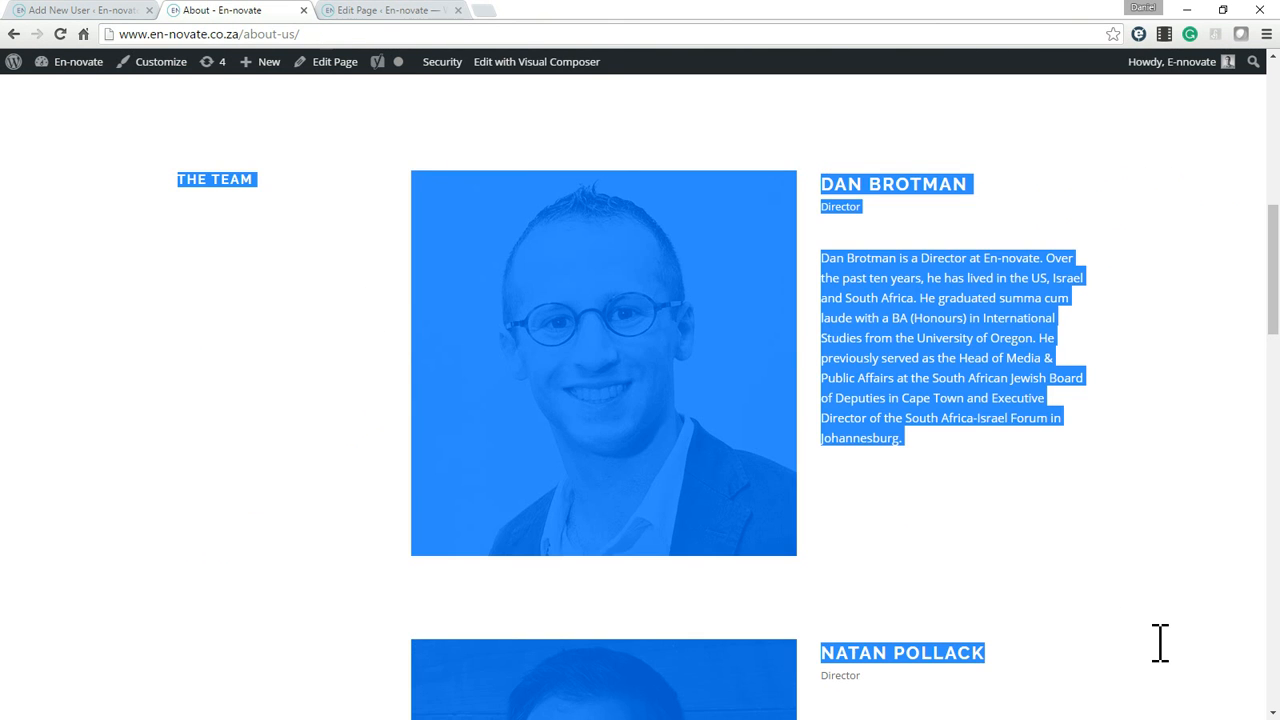
click(345, 12)
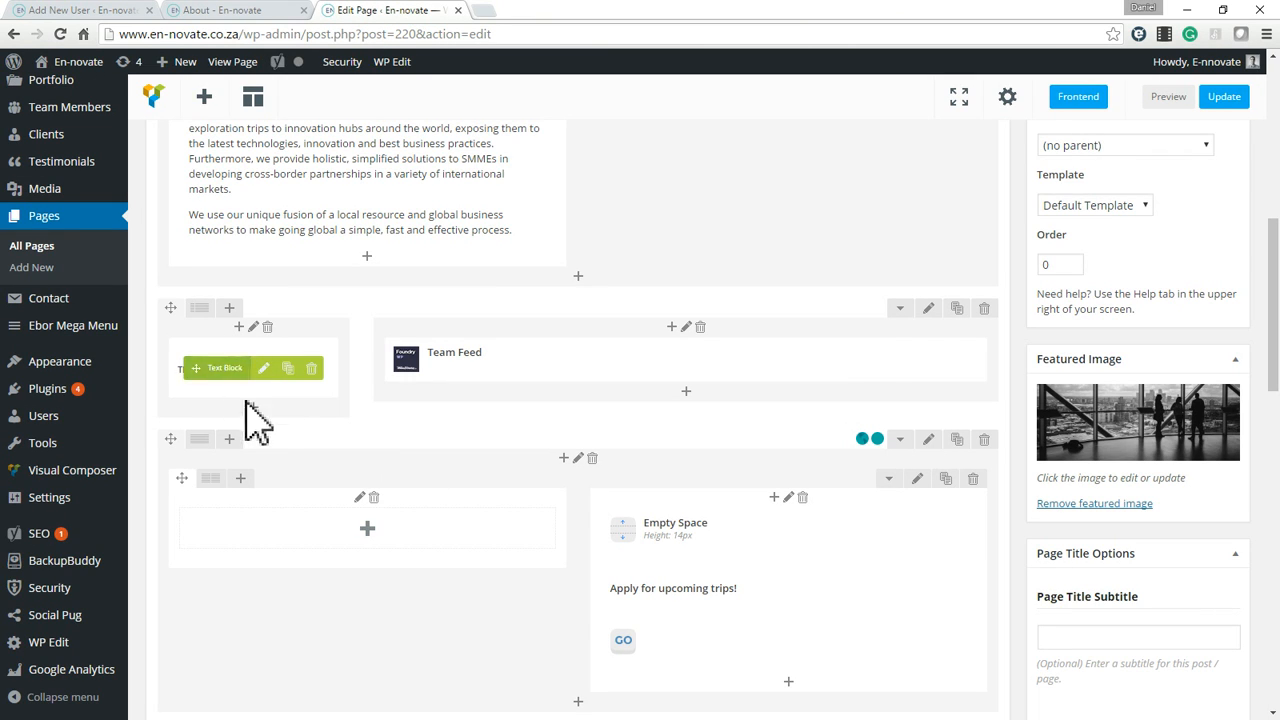
Highlight The Team heading on the live page to match it with its text block in the editor.
click(258, 22)
click(209, 177)
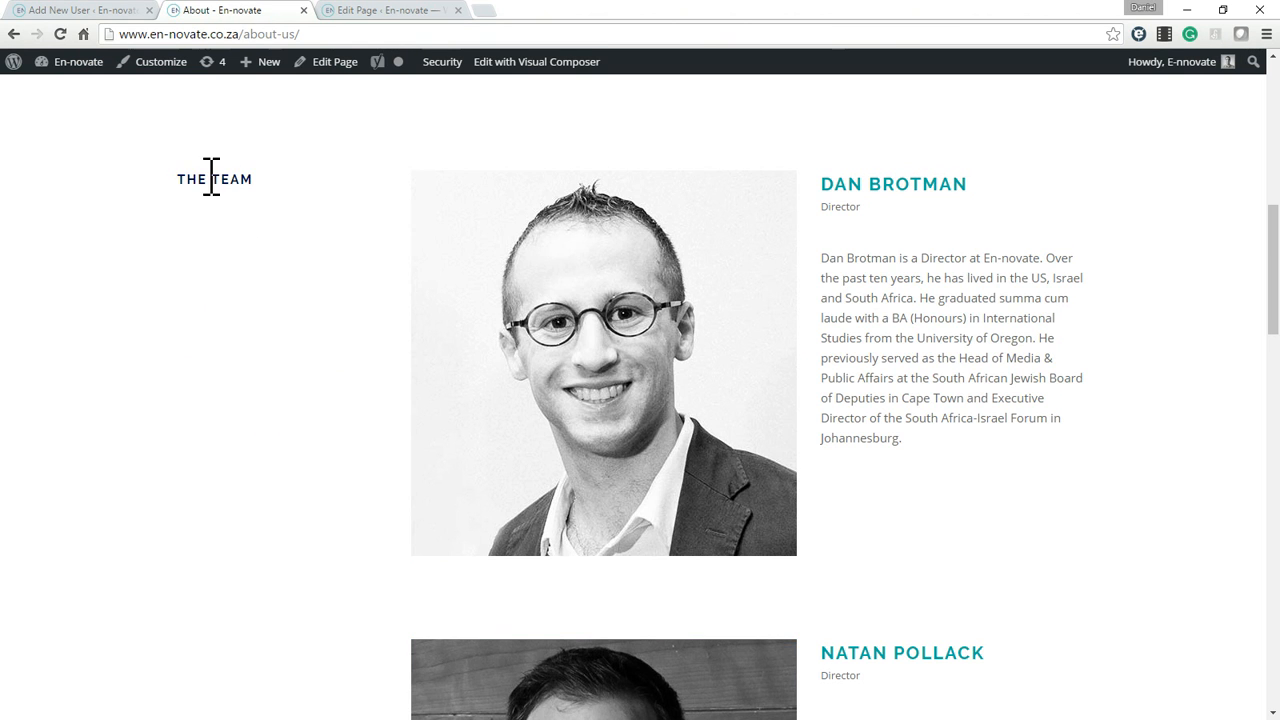
drag(180, 179, 289, 194)
click(362, 10)
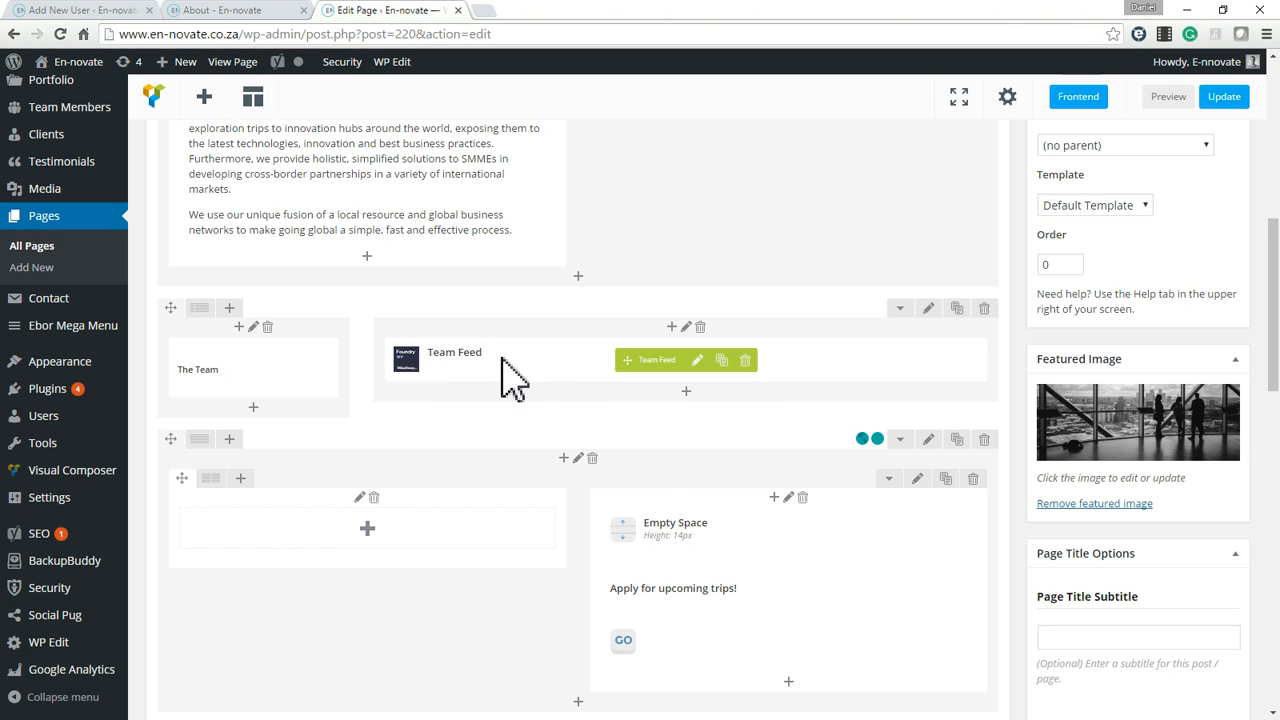
Open the Team Feed settings and review the number of posts and the available team display types.
click(699, 360)
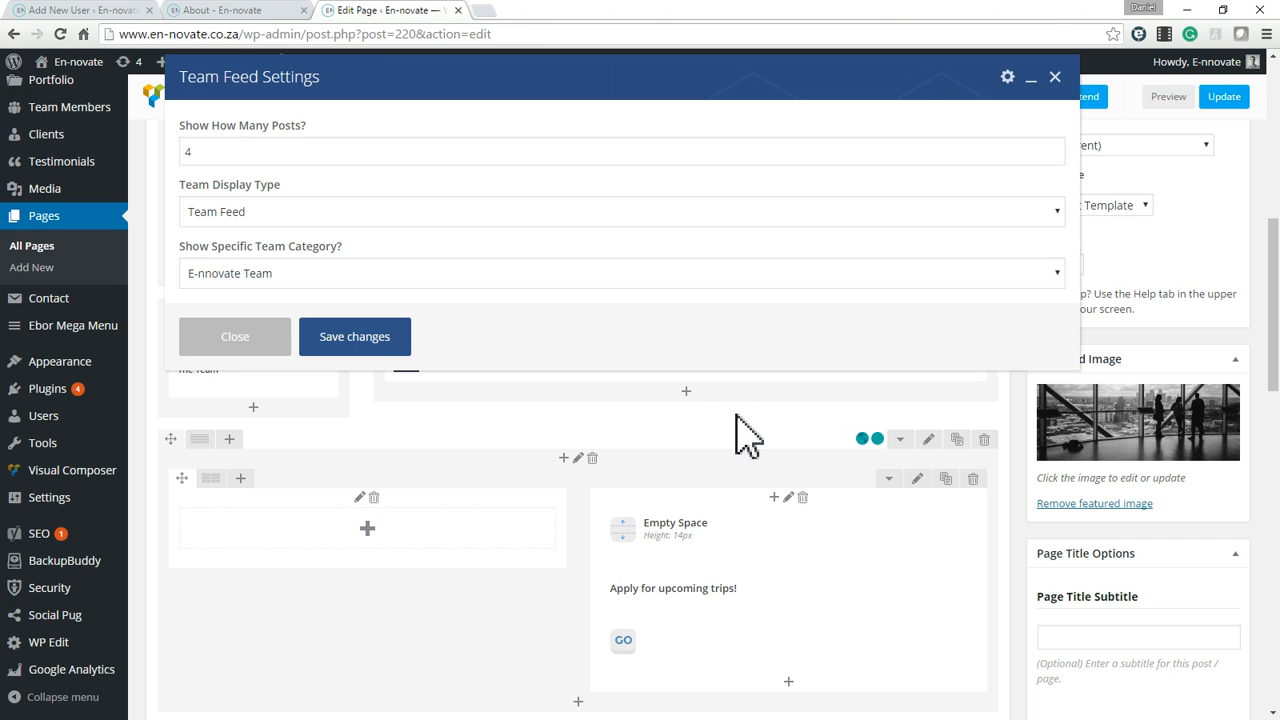
double_click(267, 153)
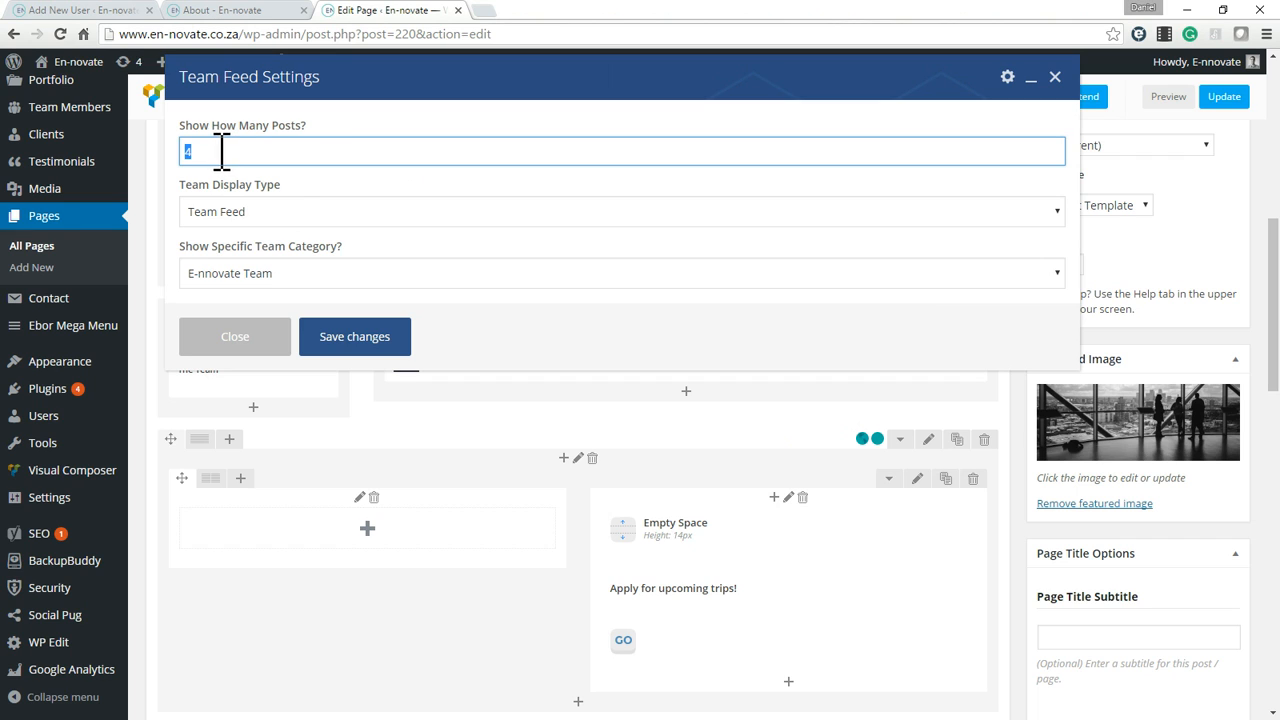
click(331, 211)
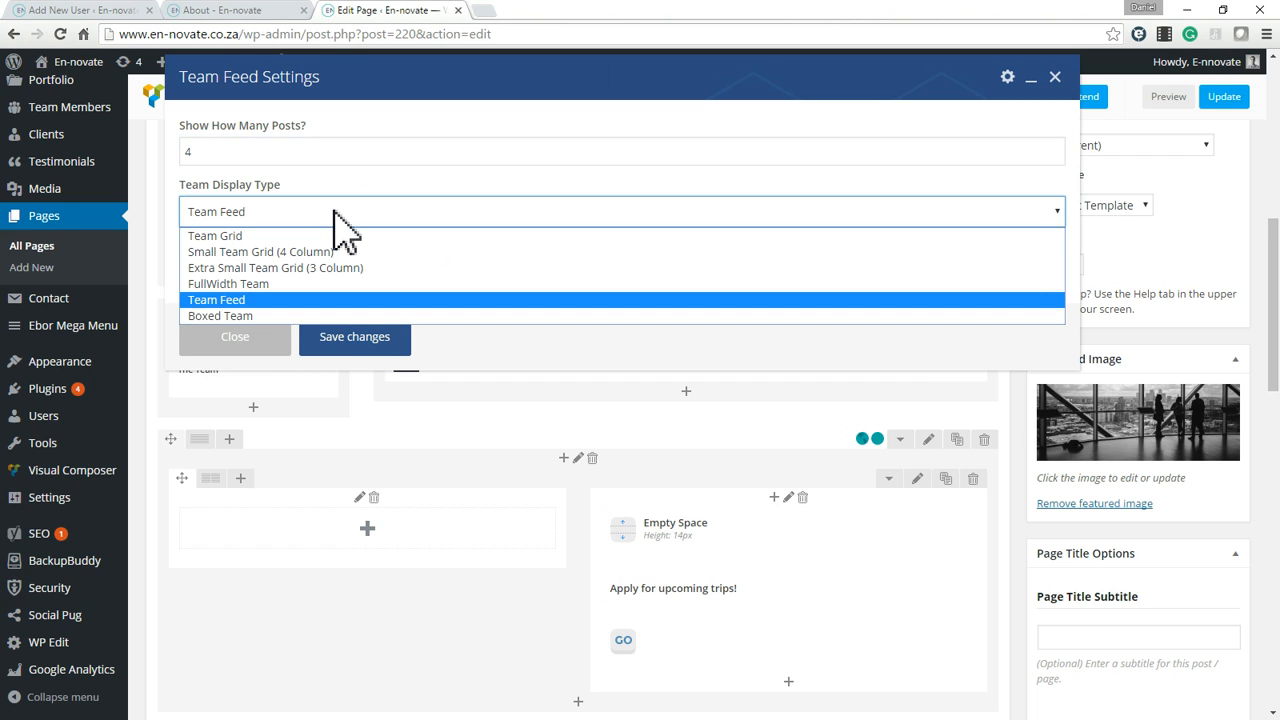
click(334, 211)
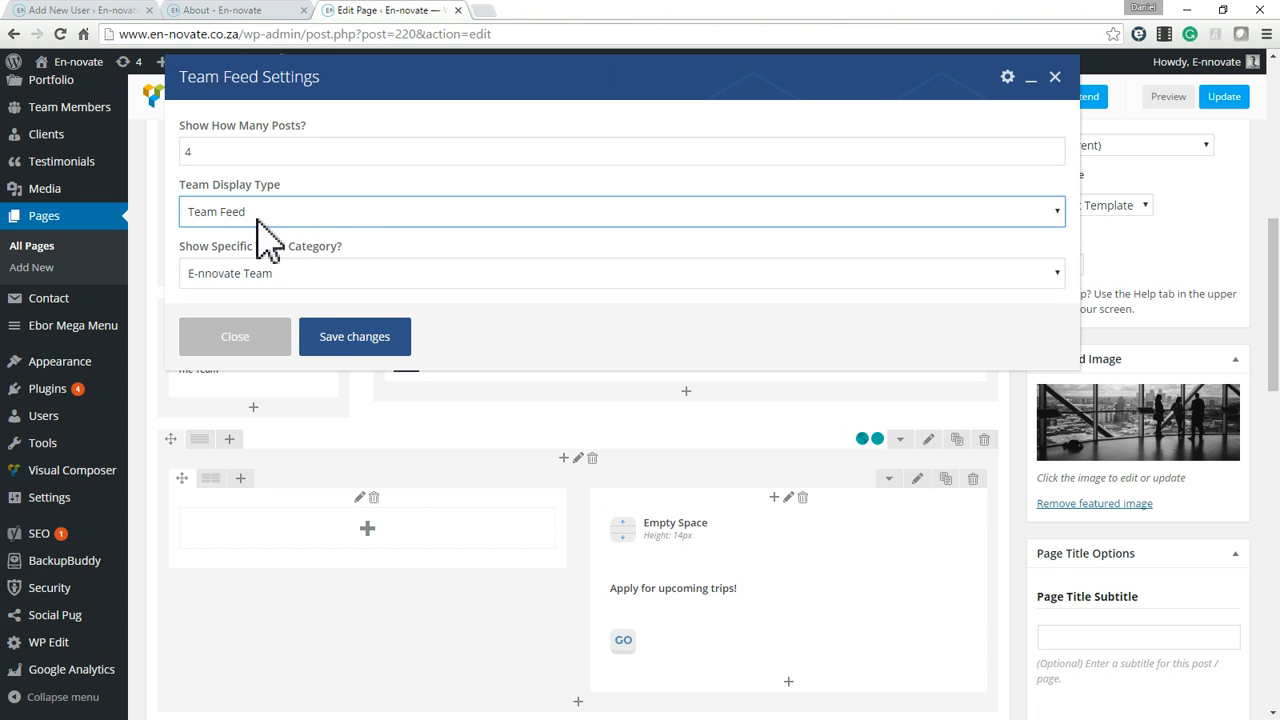
Check how the team members are laid out on the live page and review the Team Feed's display type choices again.
click(262, 12)
scroll(725, 548, down, 15)
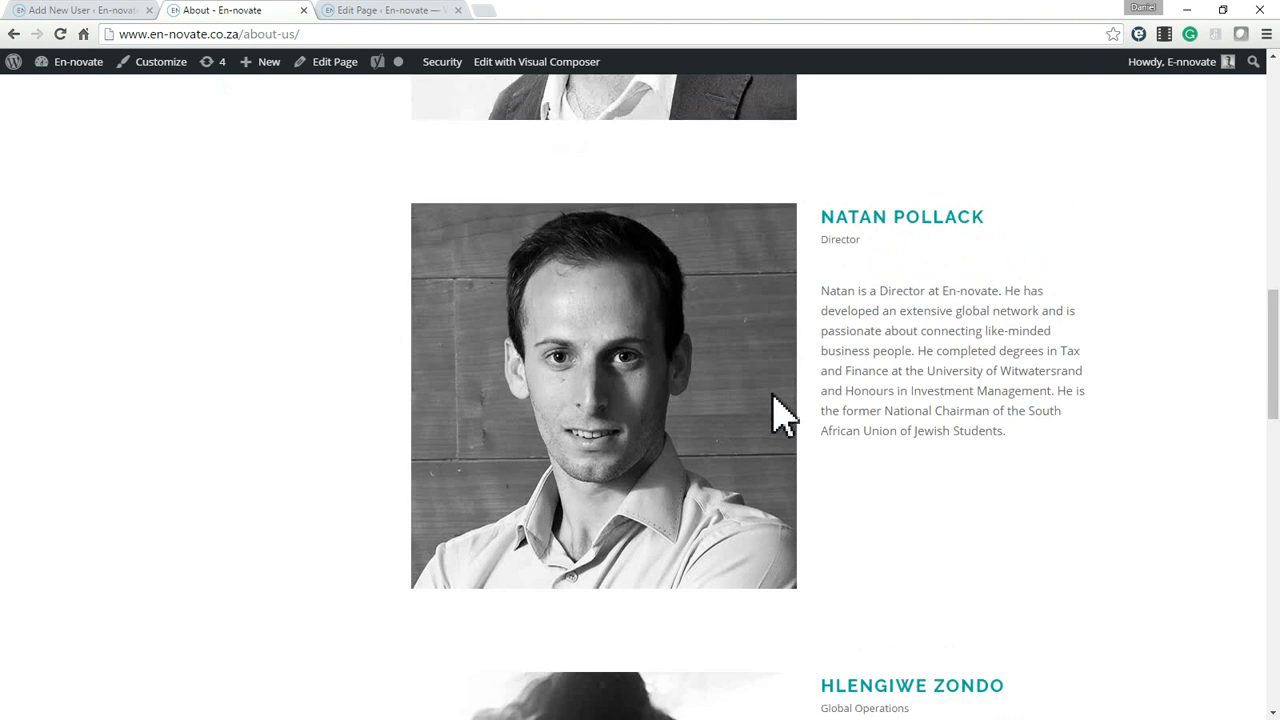
scroll(786, 429, up, 5)
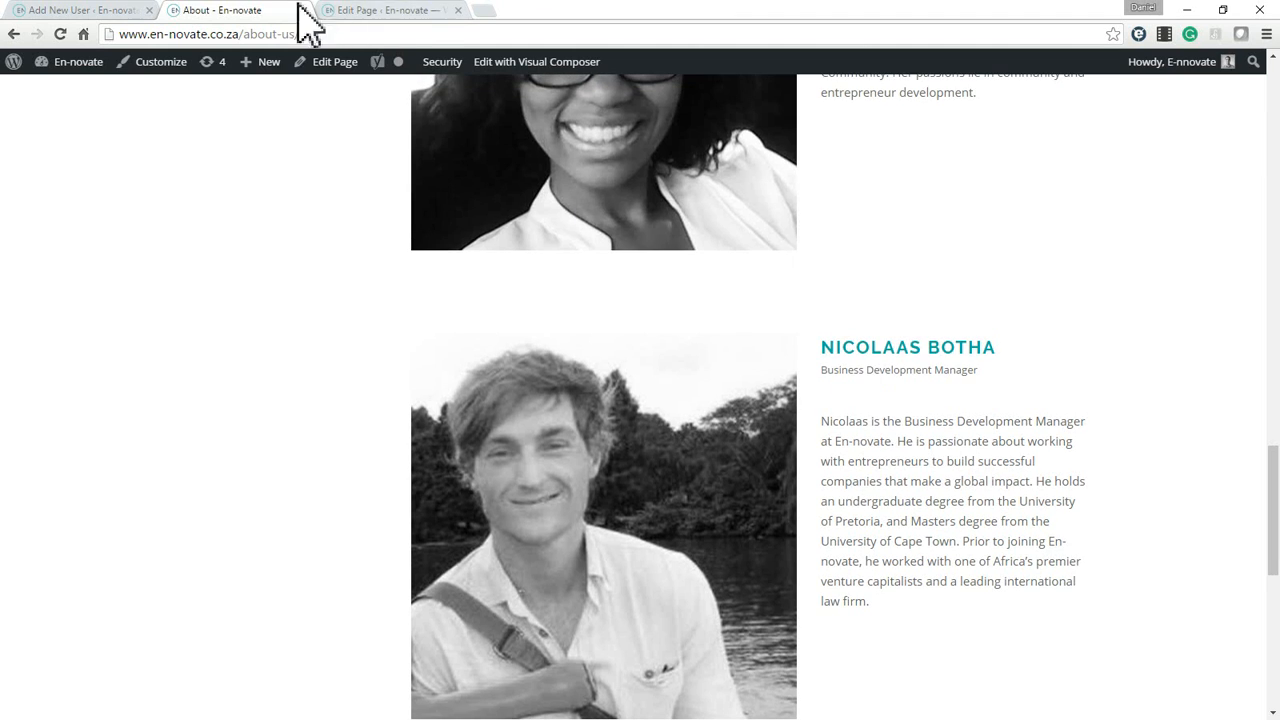
click(393, 10)
click(537, 218)
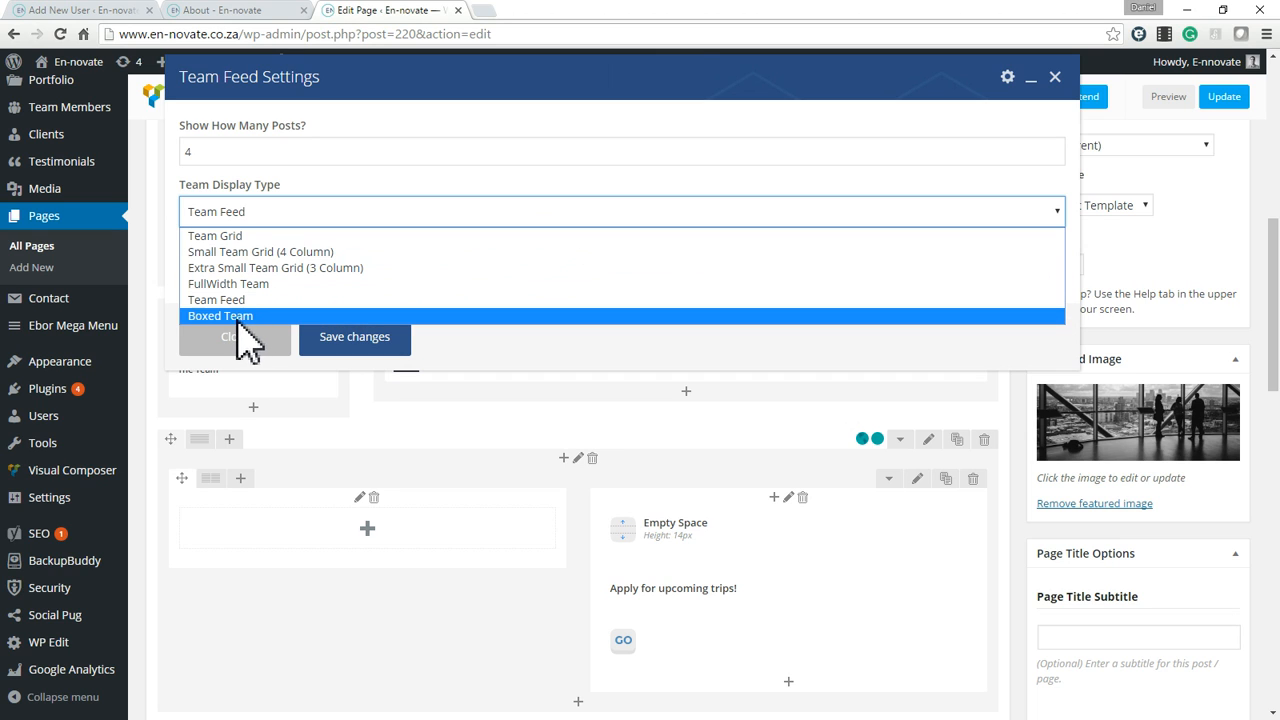
click(521, 185)
Review the team category choices, keep E-nnovate Team selected and save the Team Feed settings.
click(340, 285)
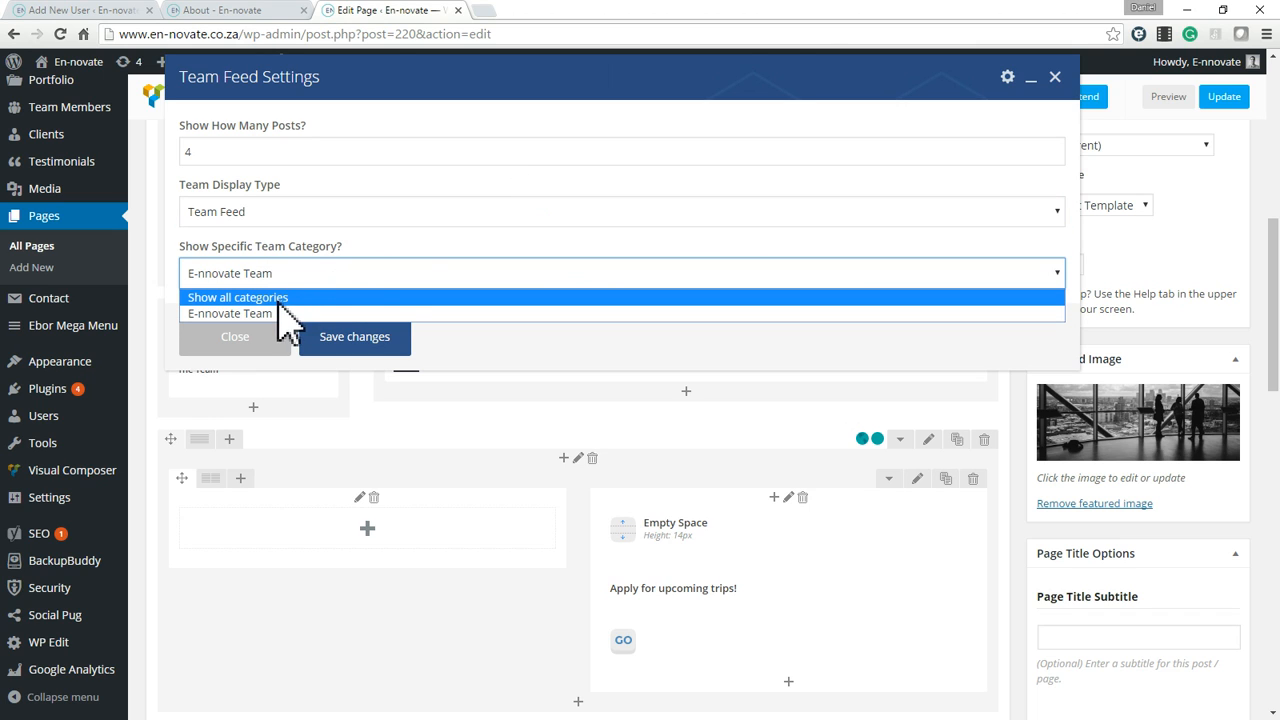
click(449, 240)
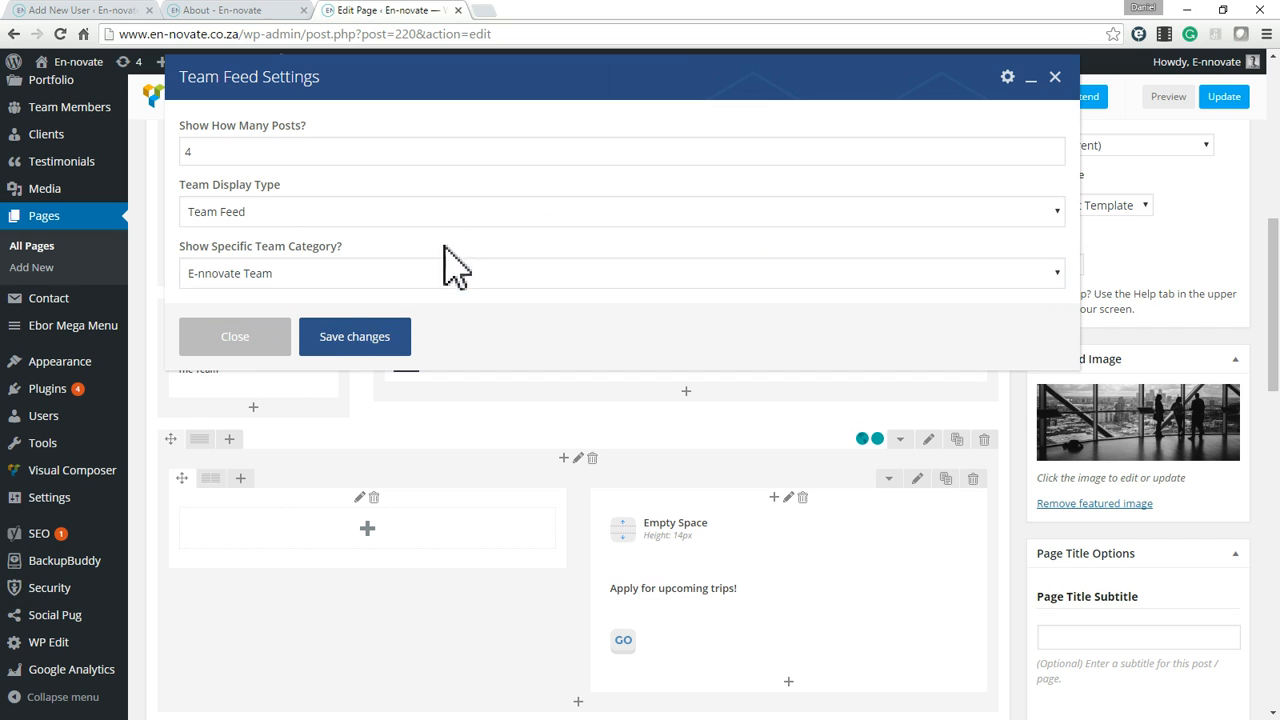
click(356, 338)
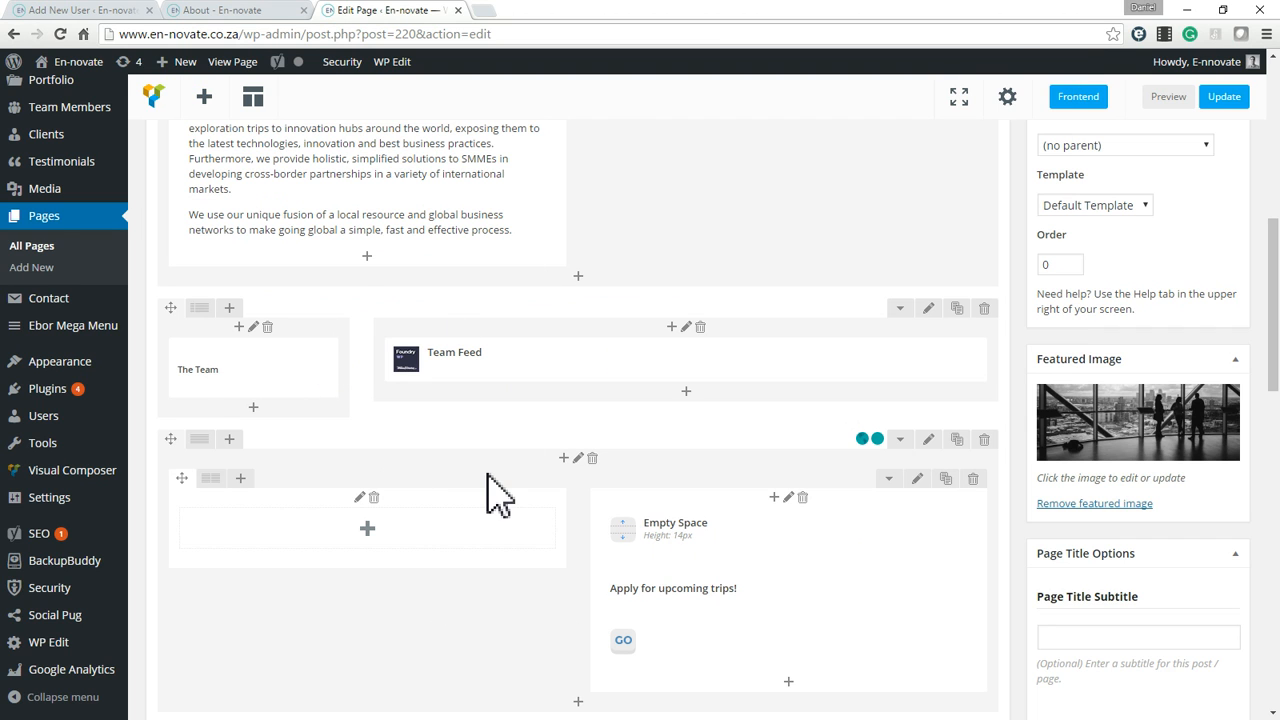
Compare the live page's Apply for upcoming trips banner with the editor row containing its empty space, text and button.
scroll(500, 491, down, 3)
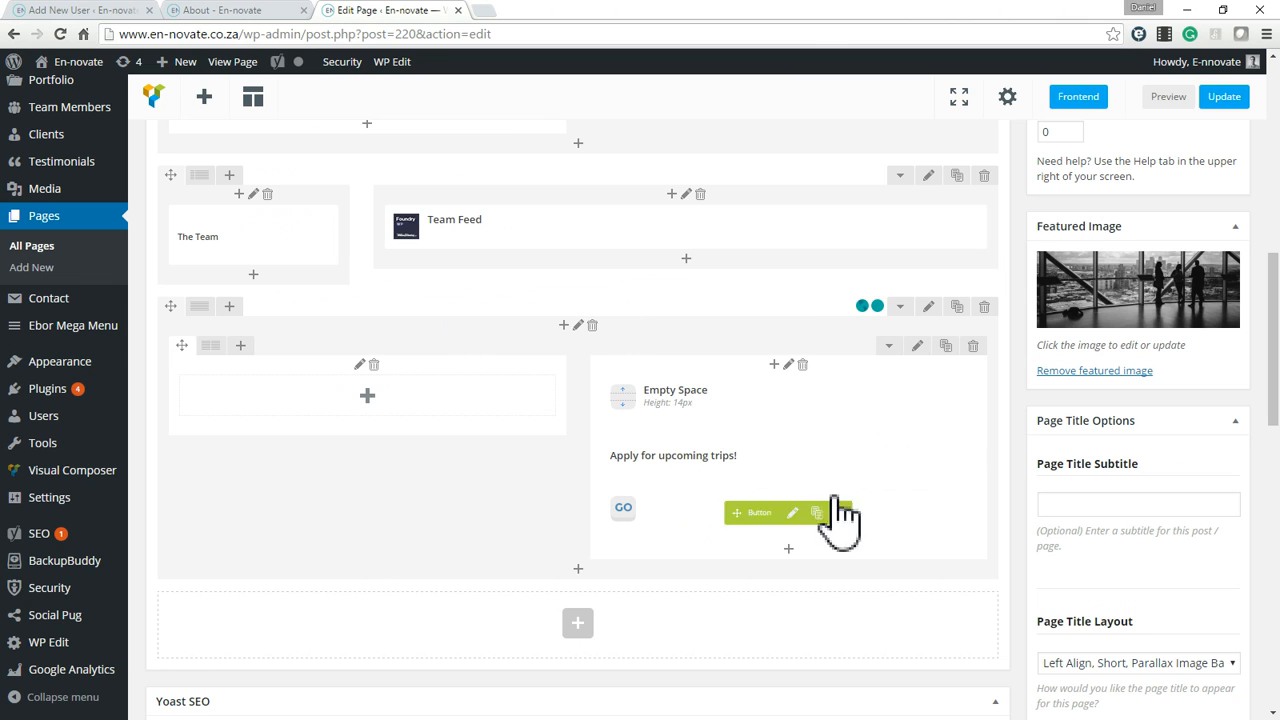
click(251, 10)
scroll(512, 340, down, 10)
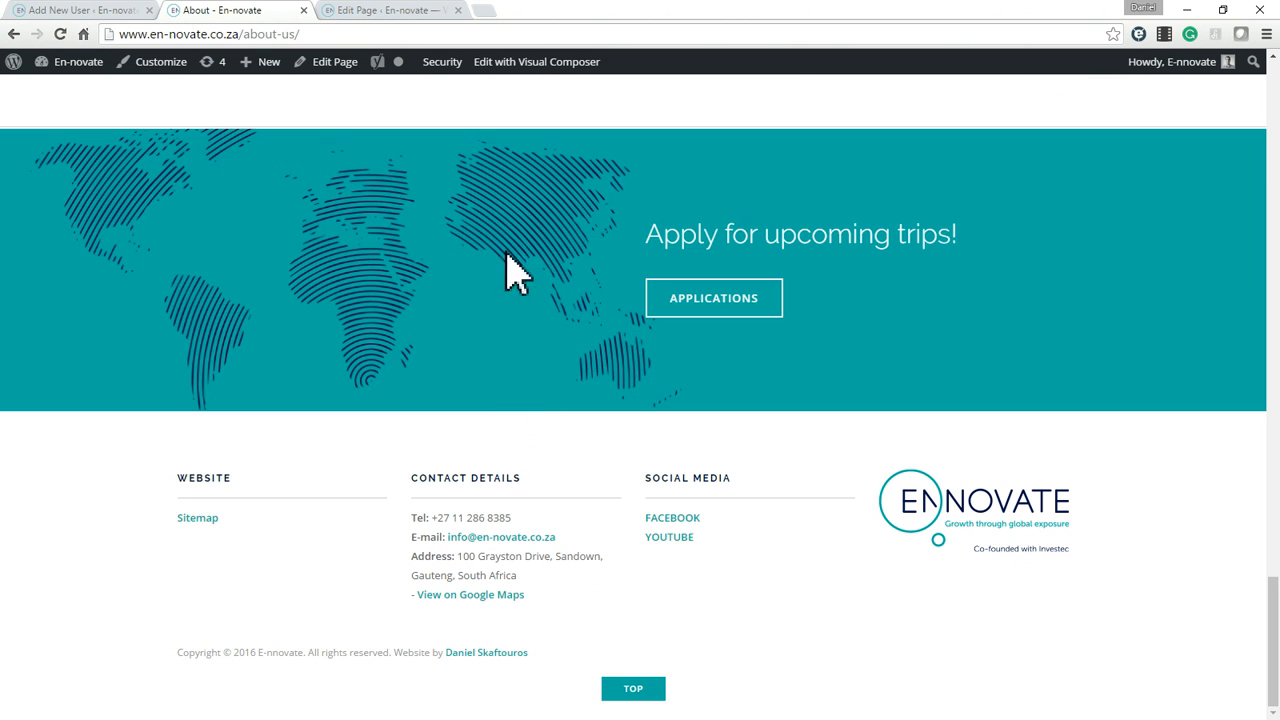
click(420, 12)
scroll(623, 500, down, 2)
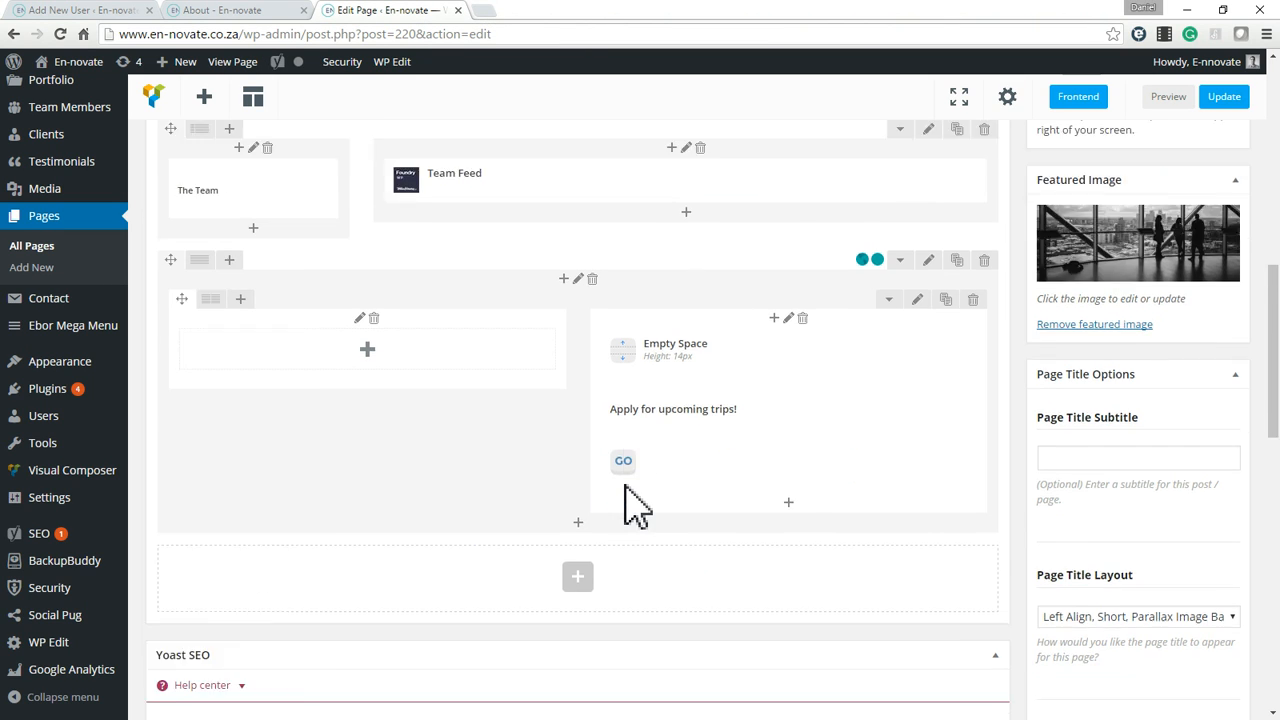
scroll(630, 505, up, 3)
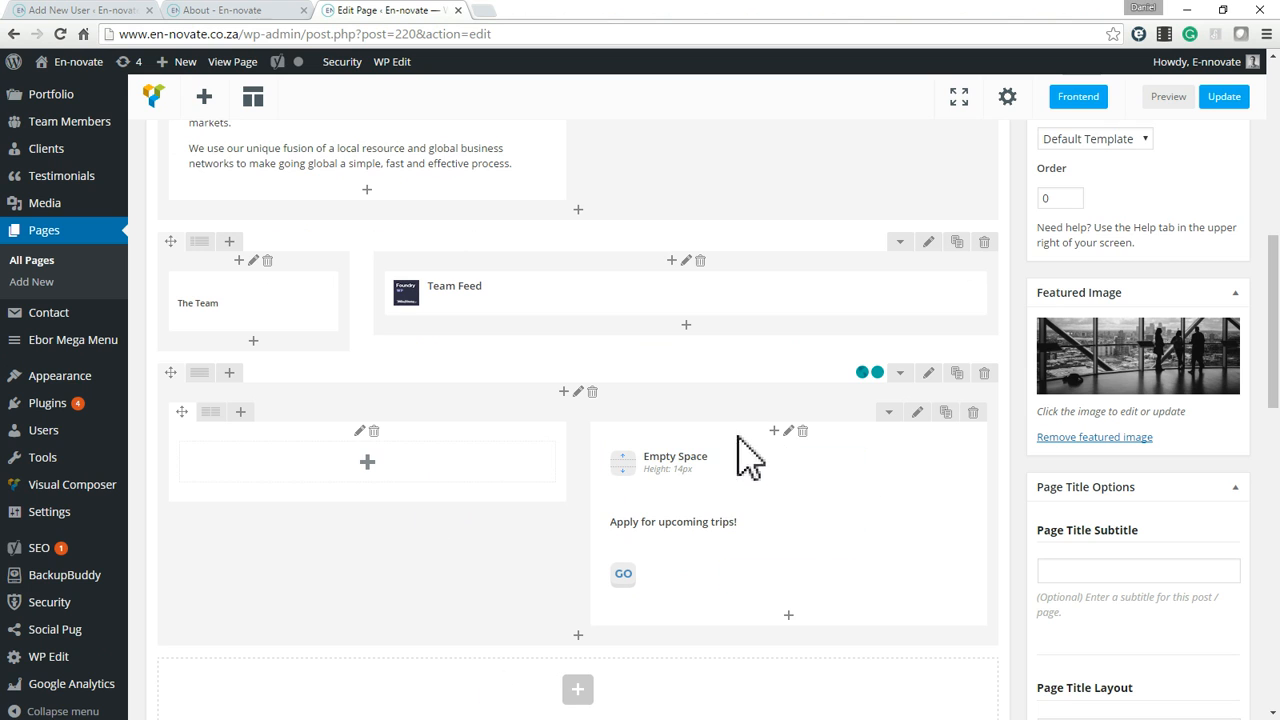
click(225, 10)
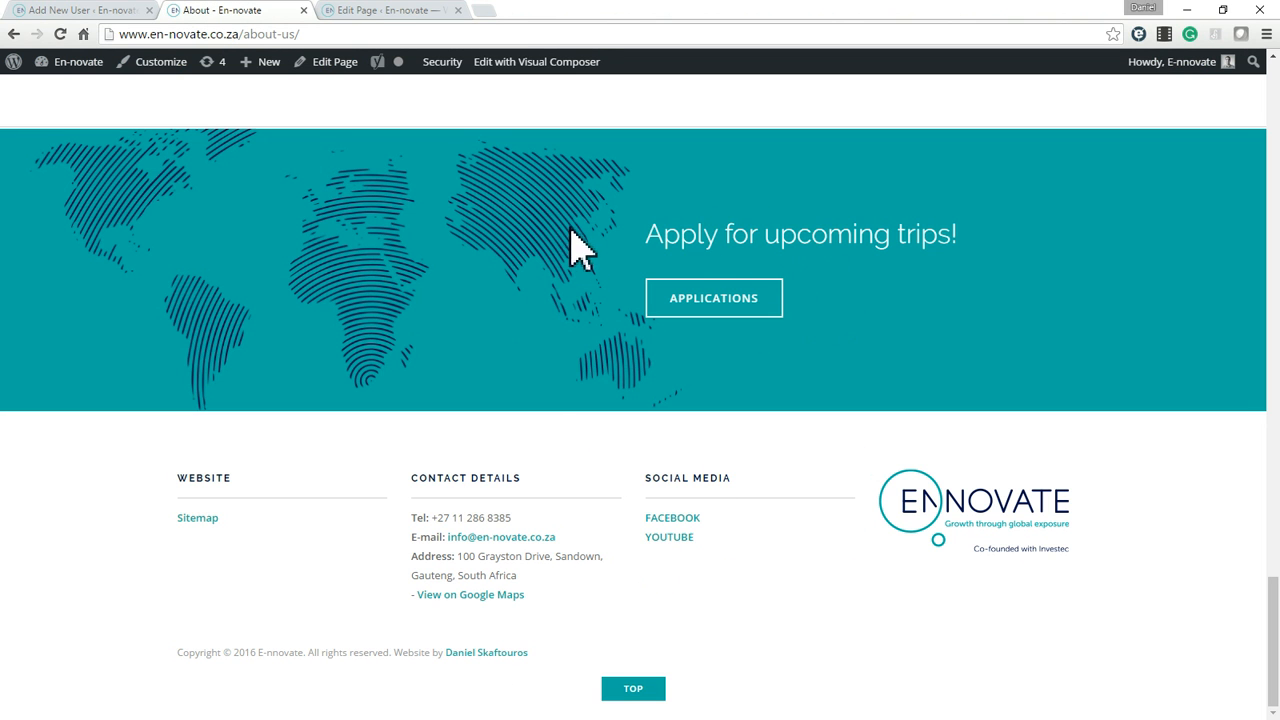
click(377, 12)
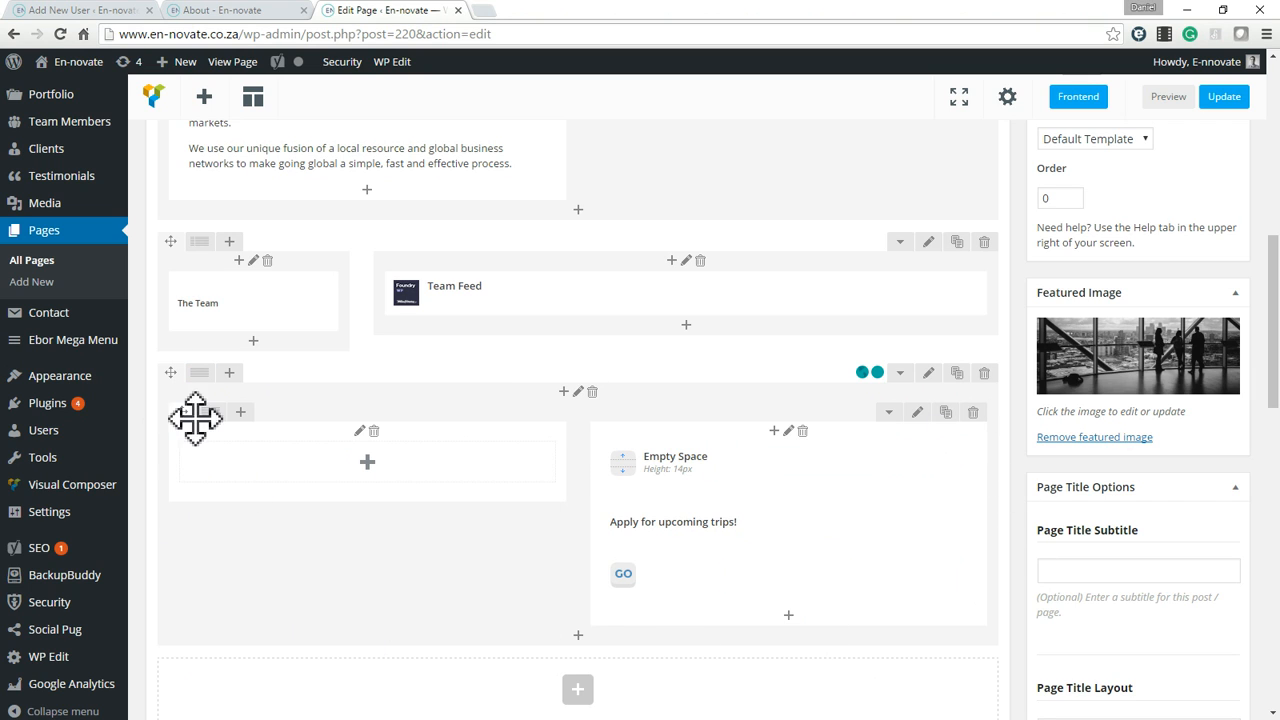
Add an inner row beneath the Apply for upcoming trips content and divide it into three equal columns.
click(580, 638)
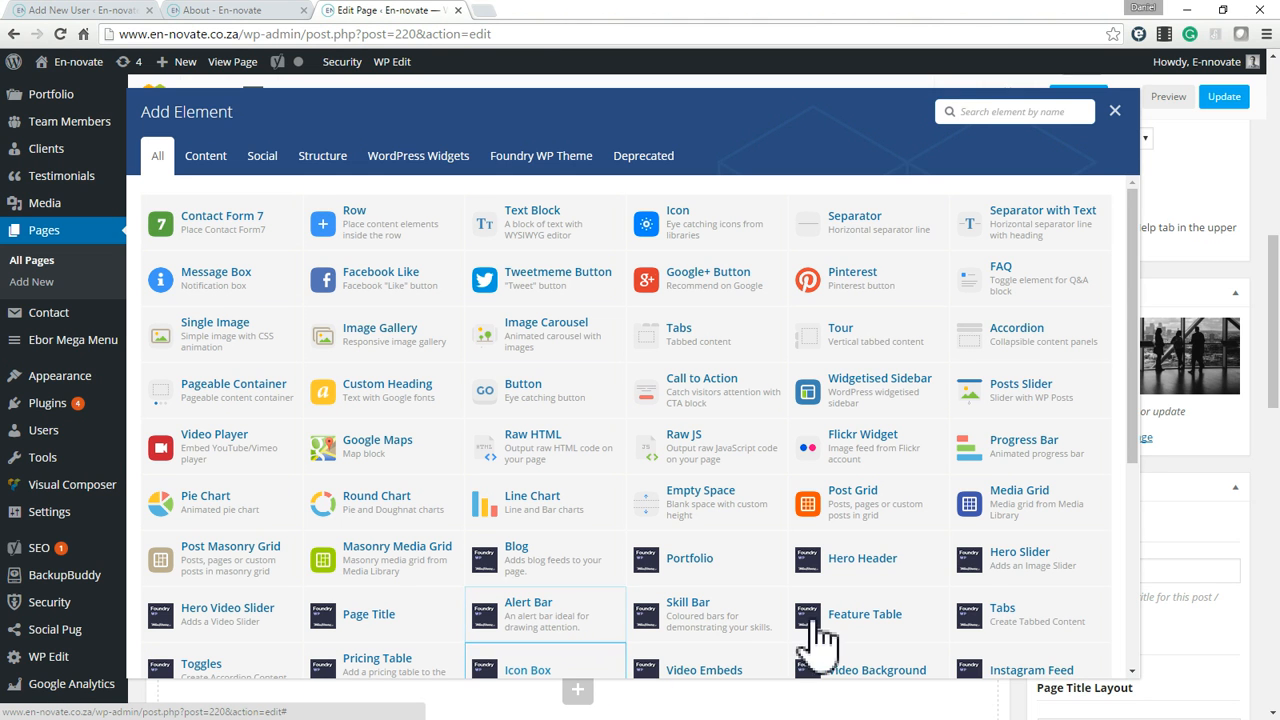
click(1114, 112)
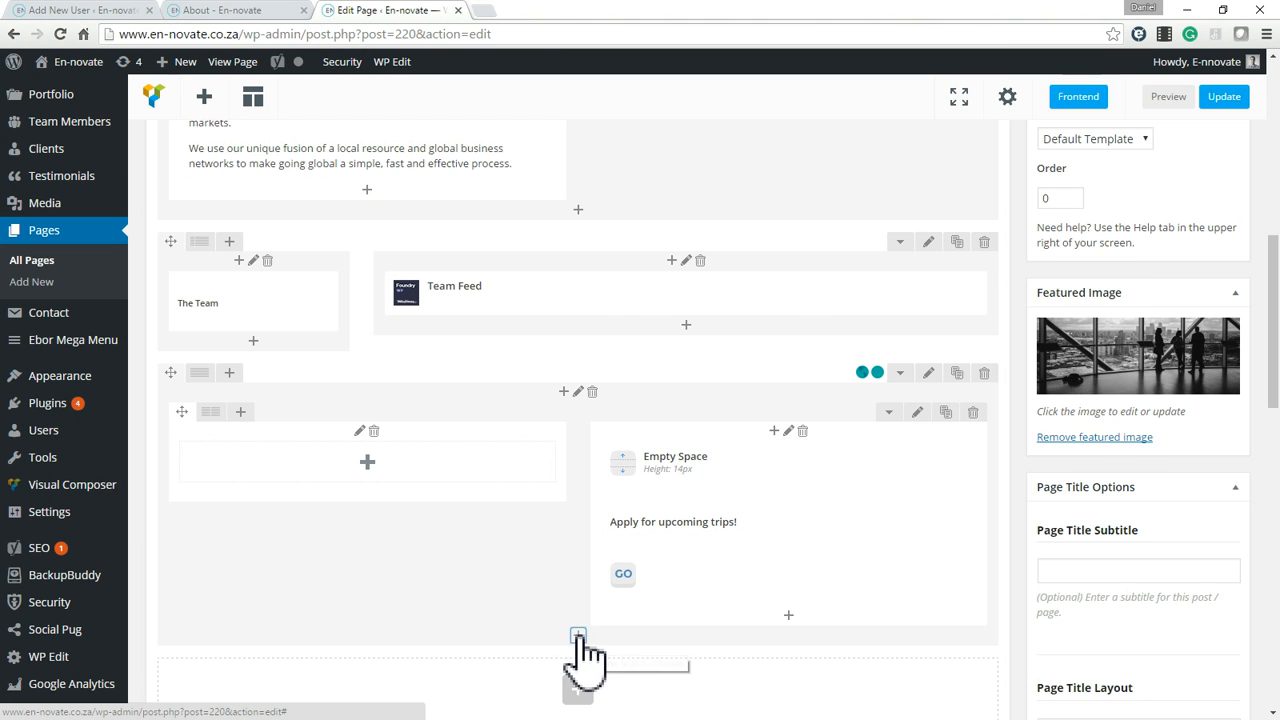
click(578, 638)
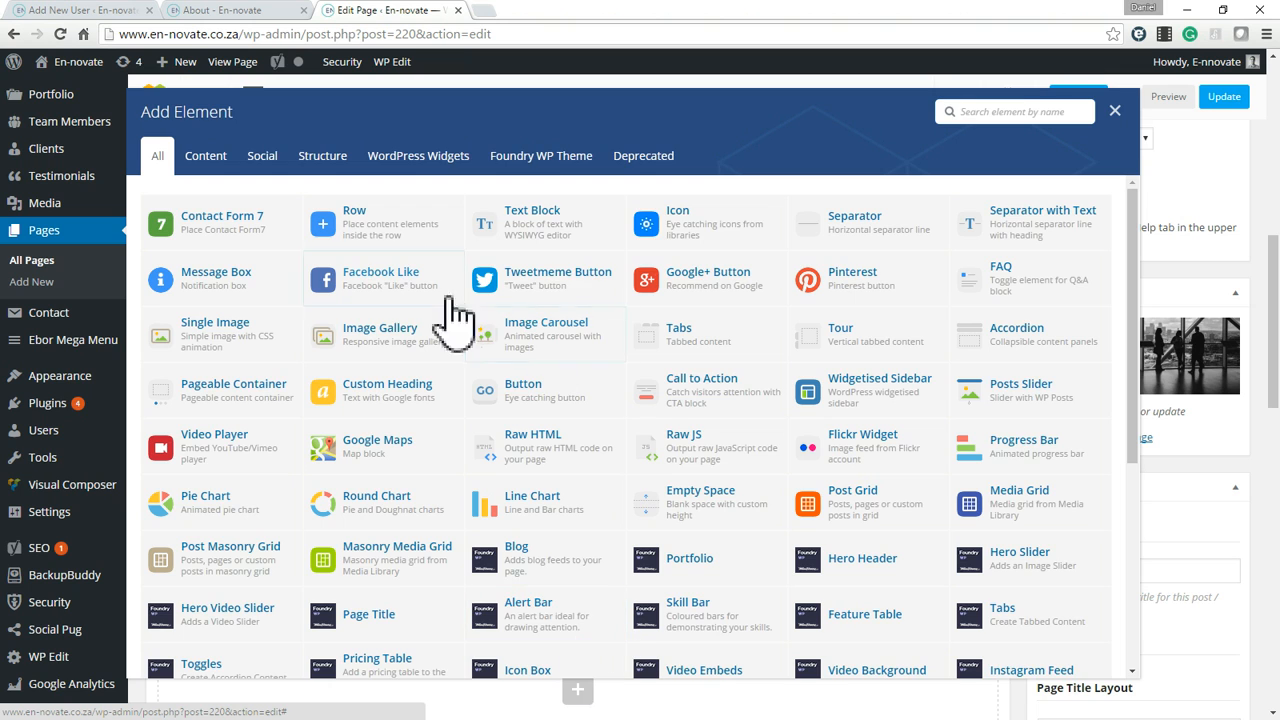
click(335, 240)
scroll(600, 500, down, 3)
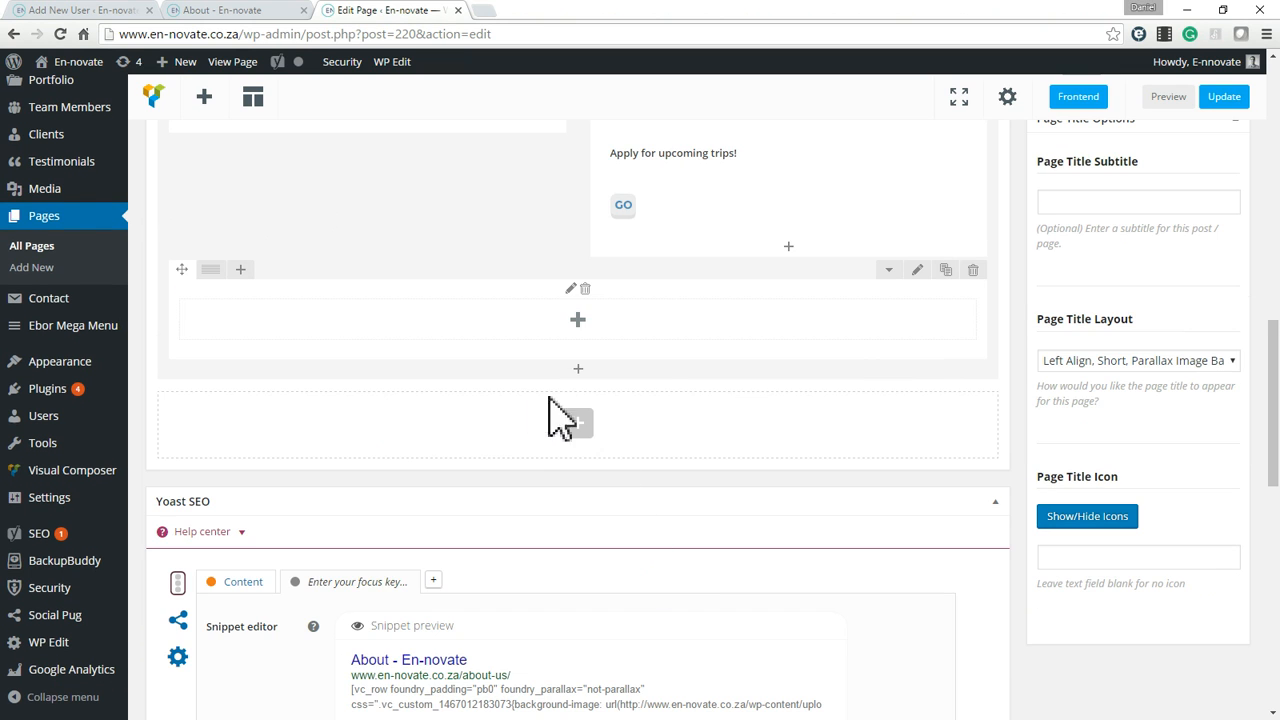
scroll(600, 360, up, 1)
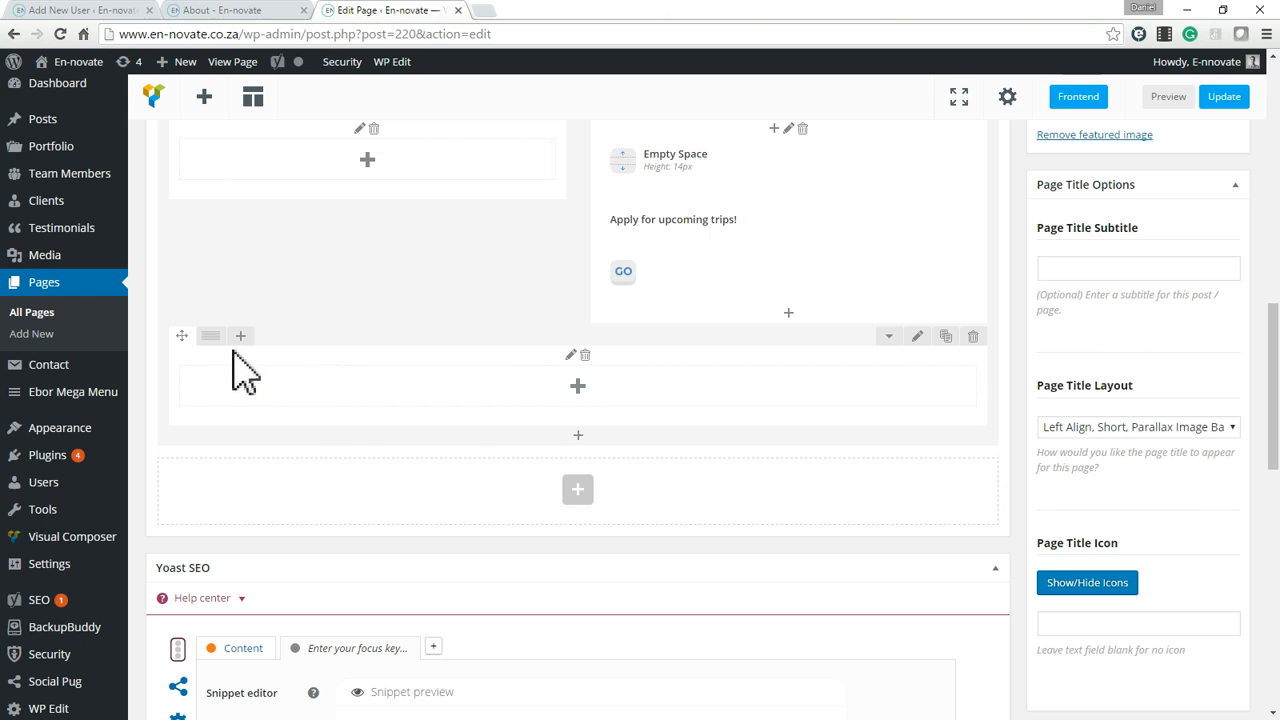
mouse_move(214, 342)
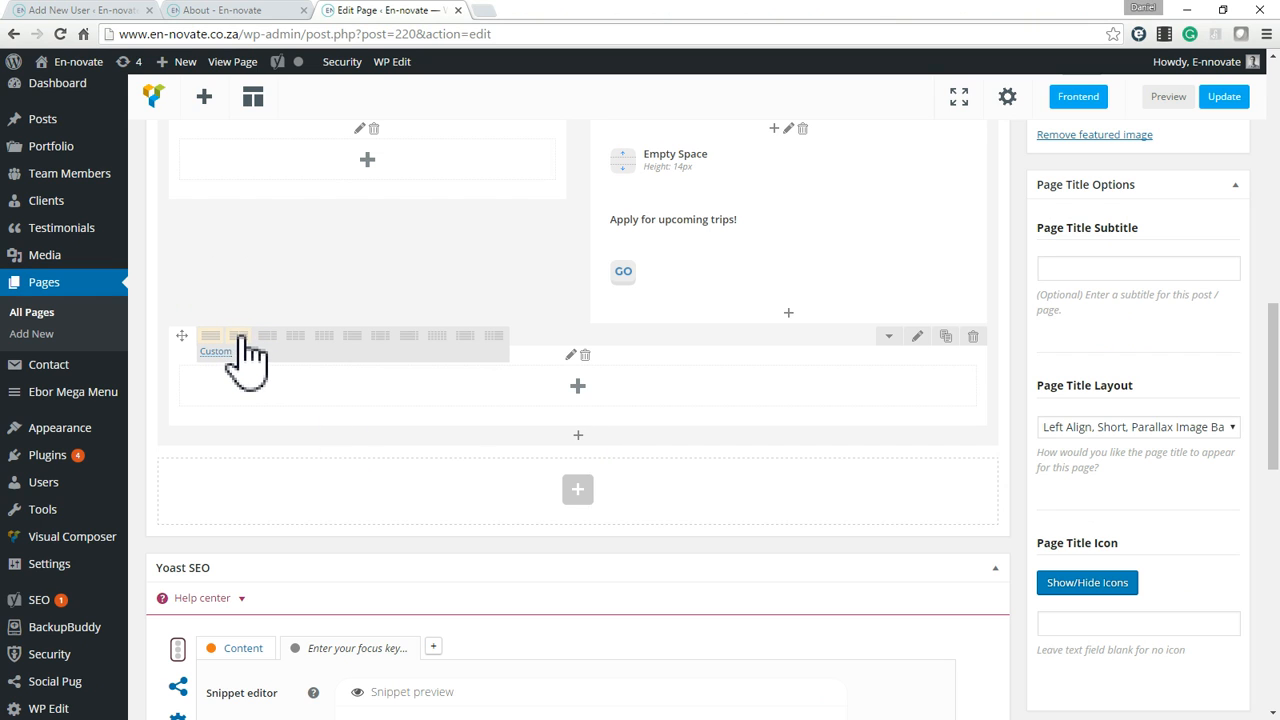
click(296, 337)
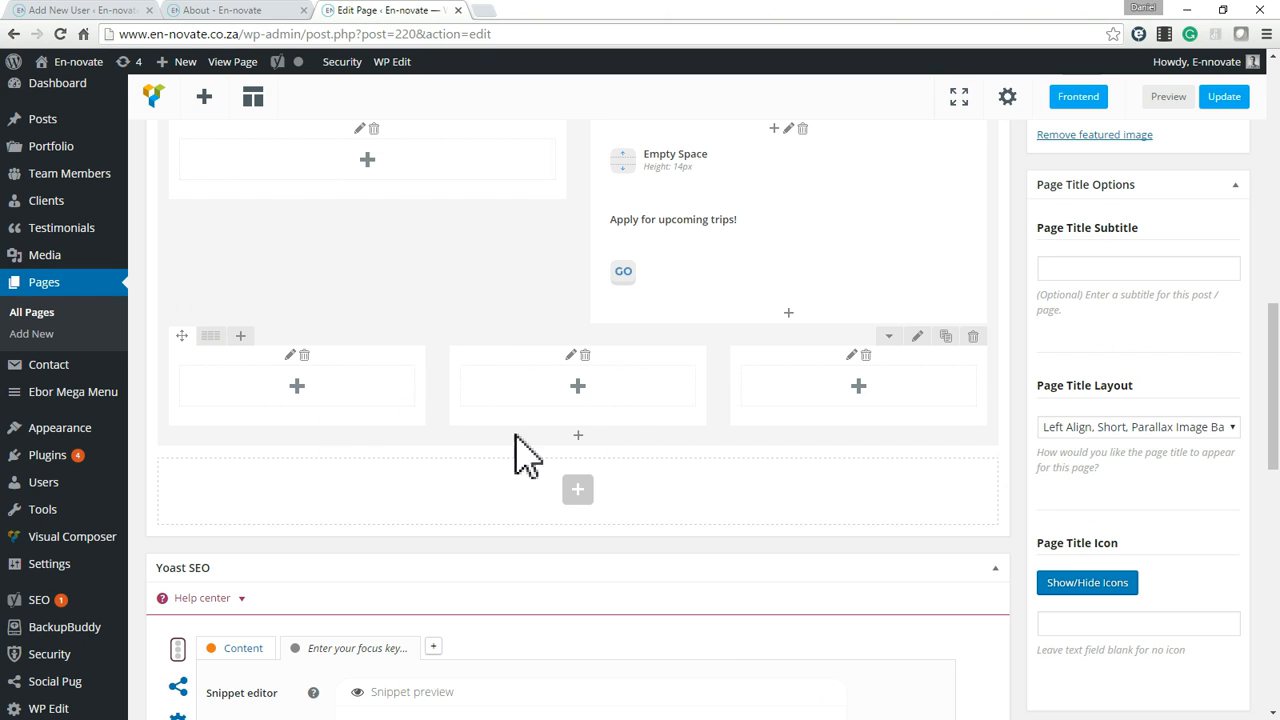
Add an Icon element to the new row's first column and choose the castle icon from the Font Awesome library.
scroll(660, 500, up, 1)
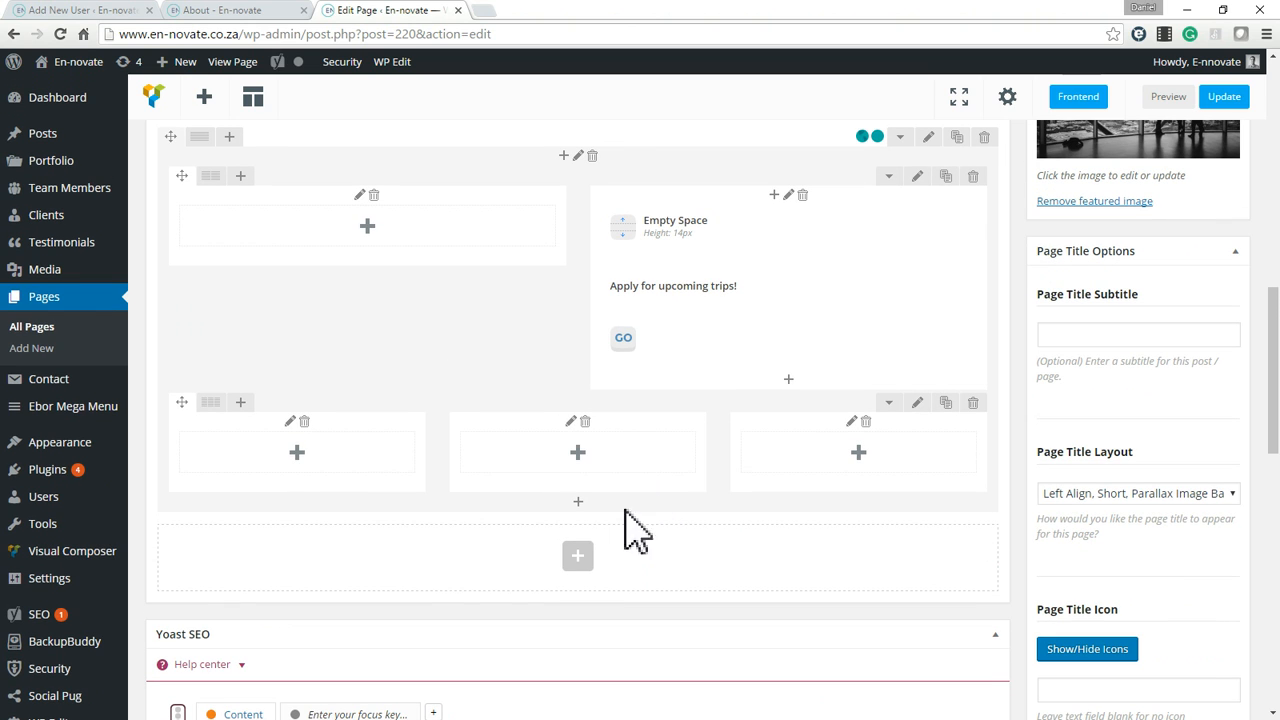
click(297, 453)
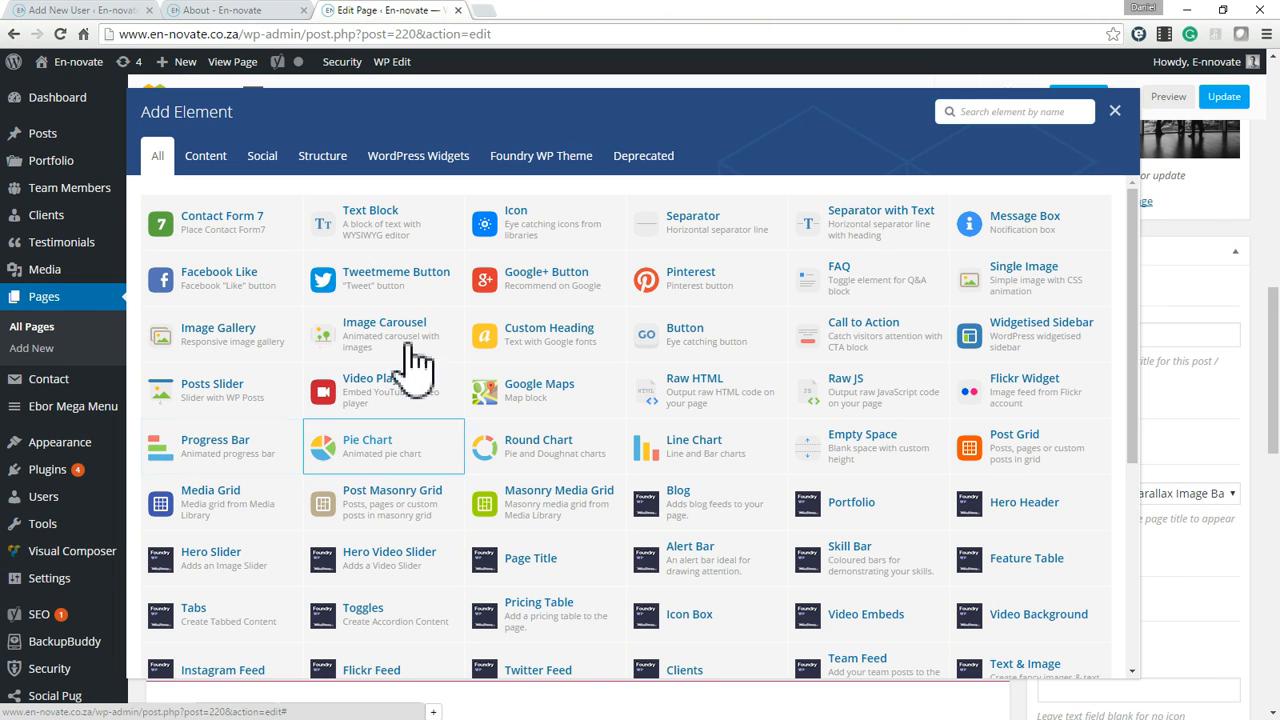
click(505, 242)
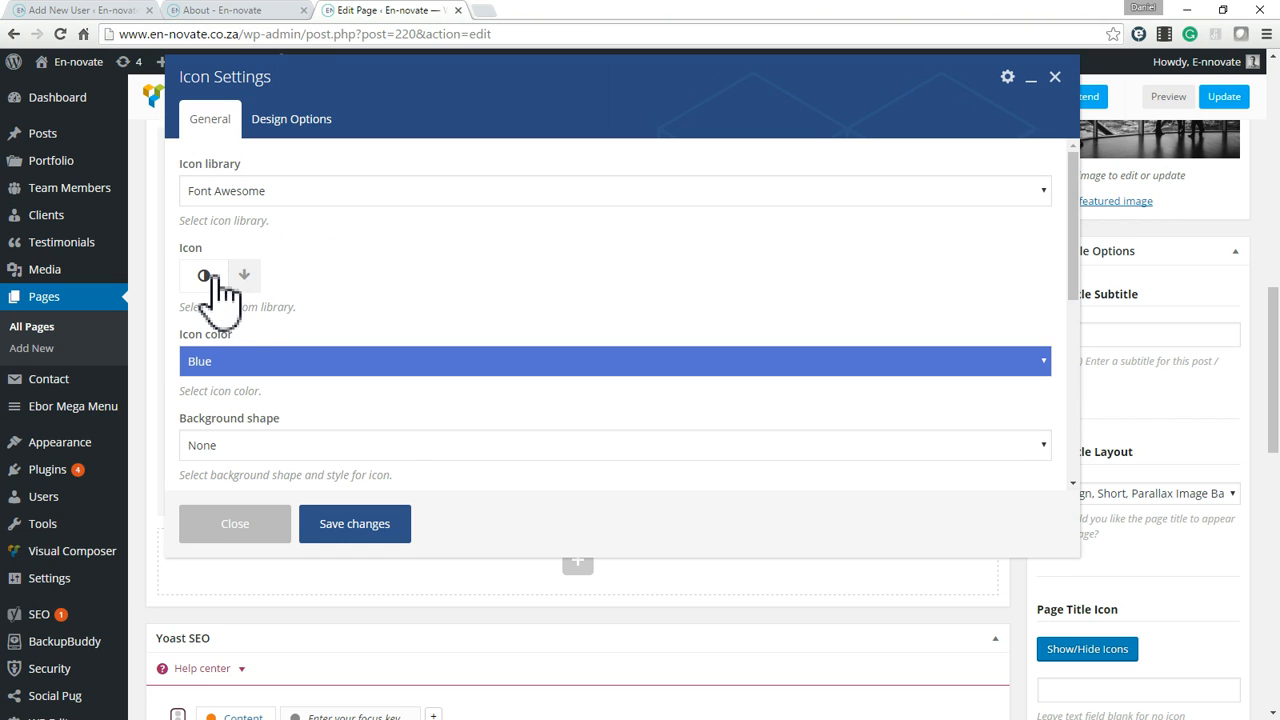
click(242, 280)
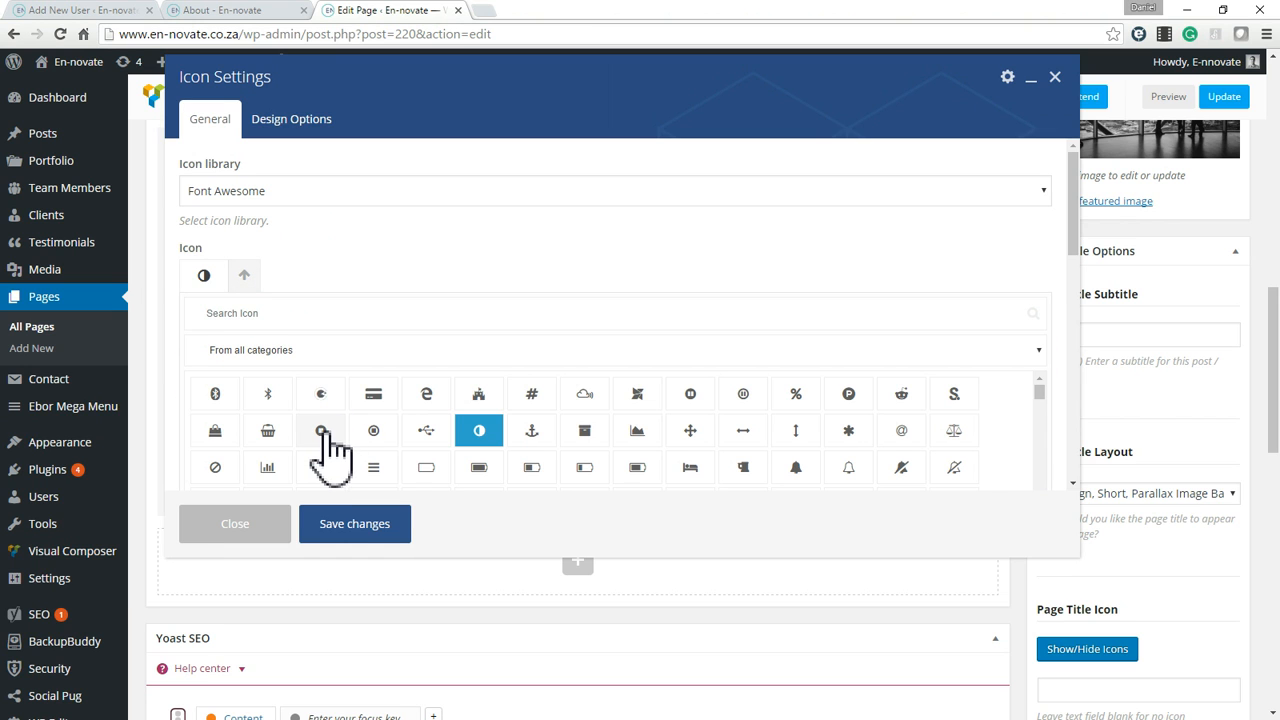
click(479, 393)
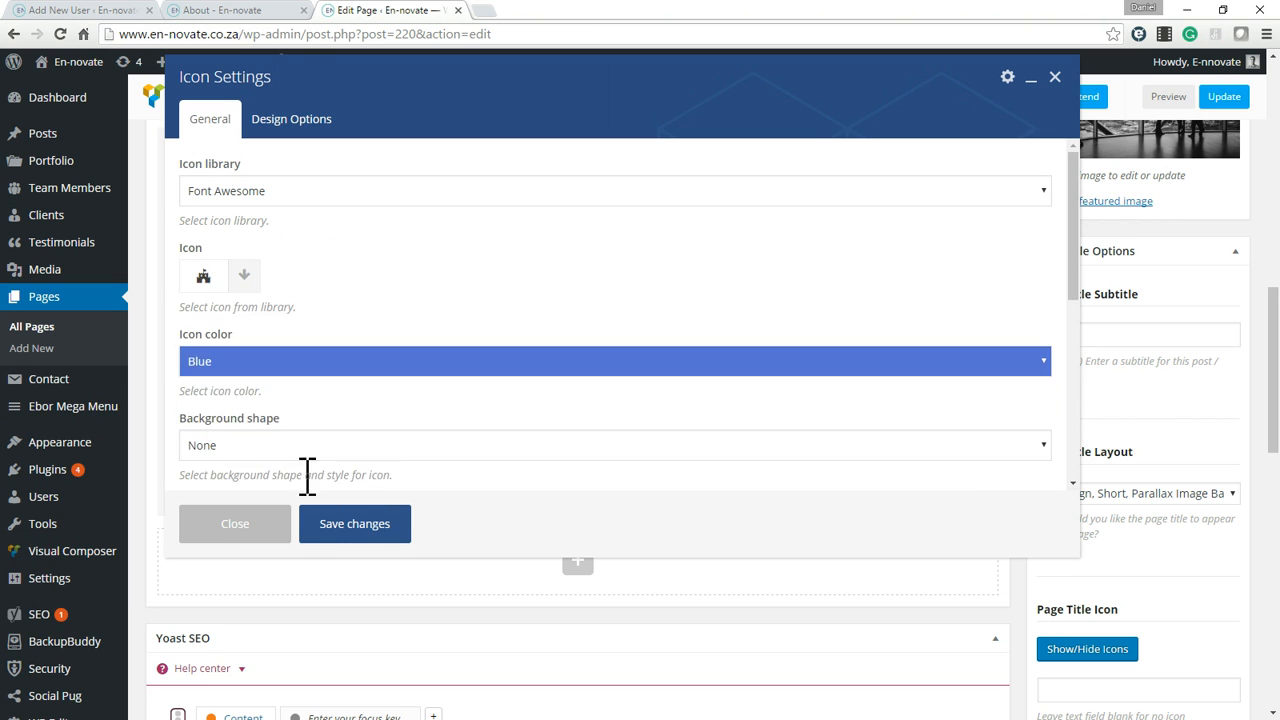
Give the icon a Circle background shape with a Turquoise background color.
scroll(314, 400, down, 2)
click(268, 316)
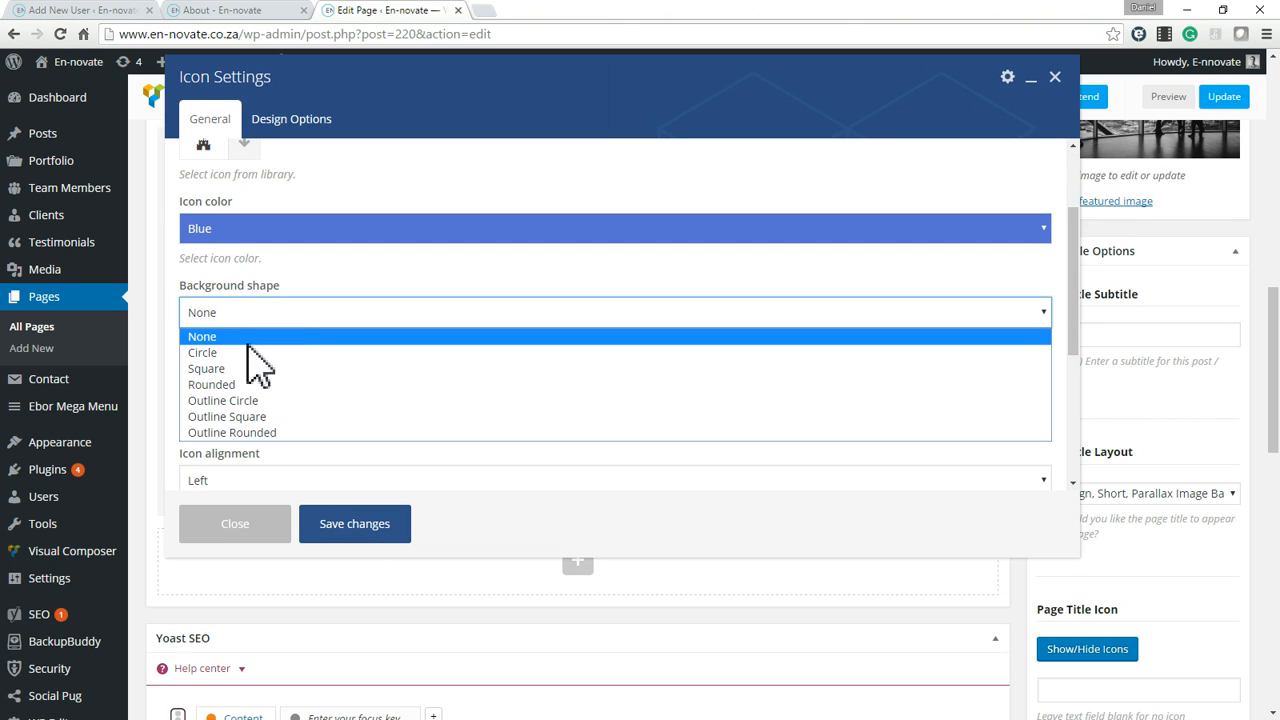
click(233, 352)
click(288, 397)
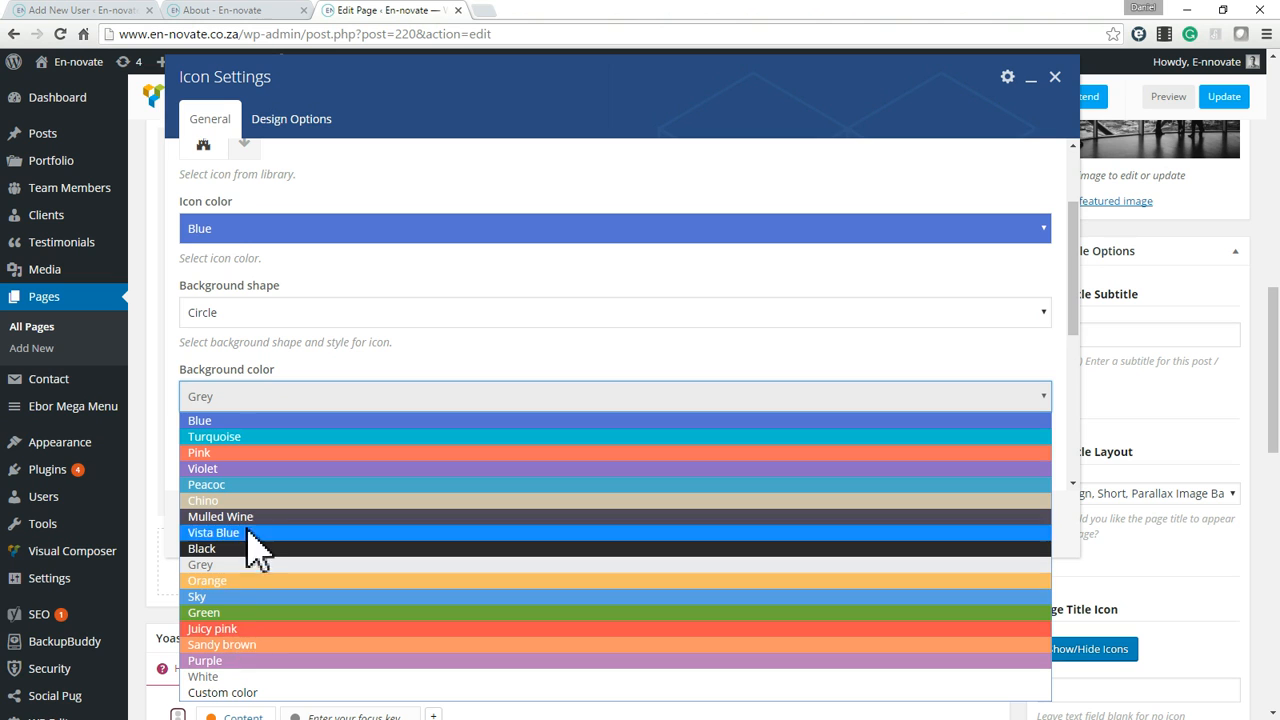
click(229, 440)
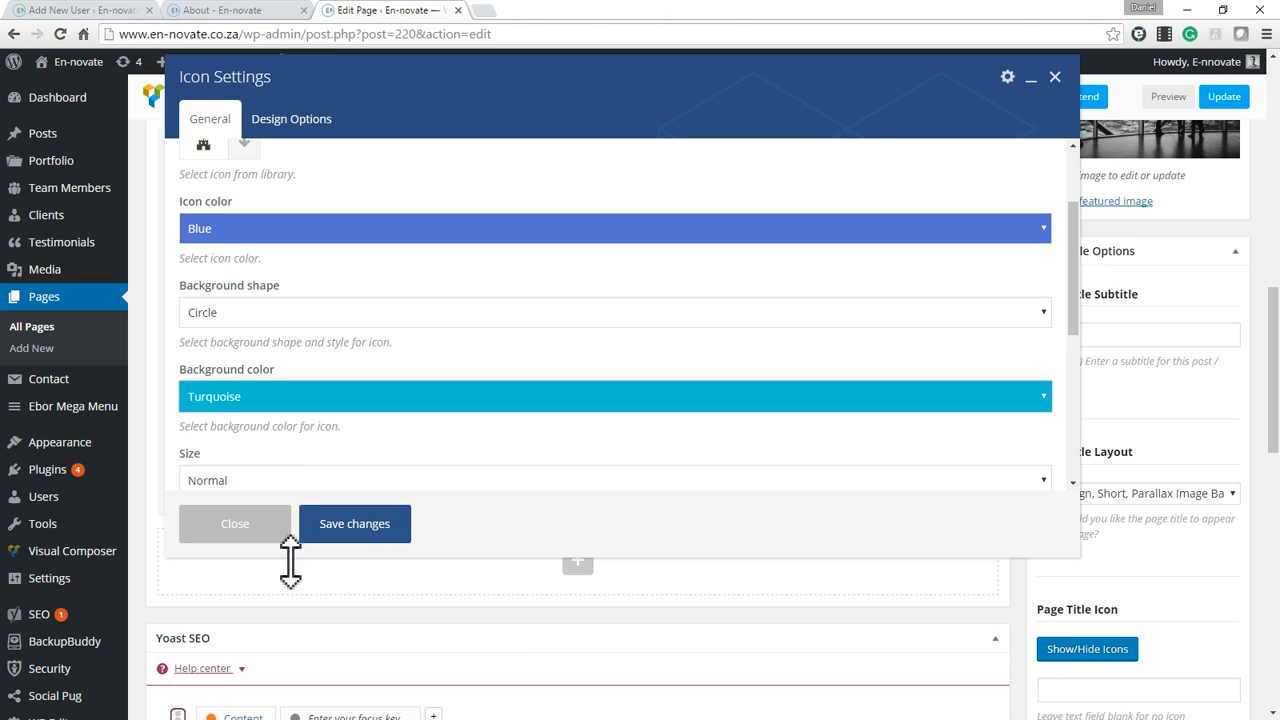
Set the icon's size to Large and its alignment to Center.
click(286, 482)
scroll(280, 440, down, 1)
click(245, 348)
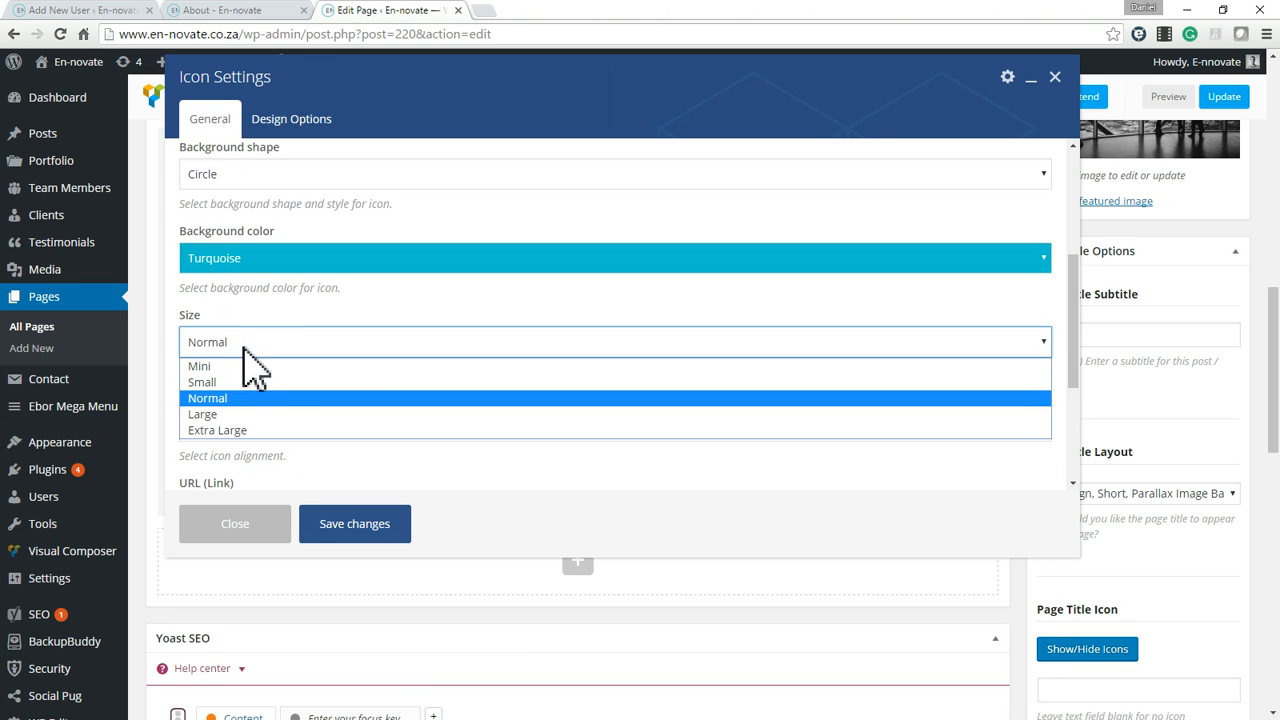
click(255, 414)
scroll(275, 440, down, 1)
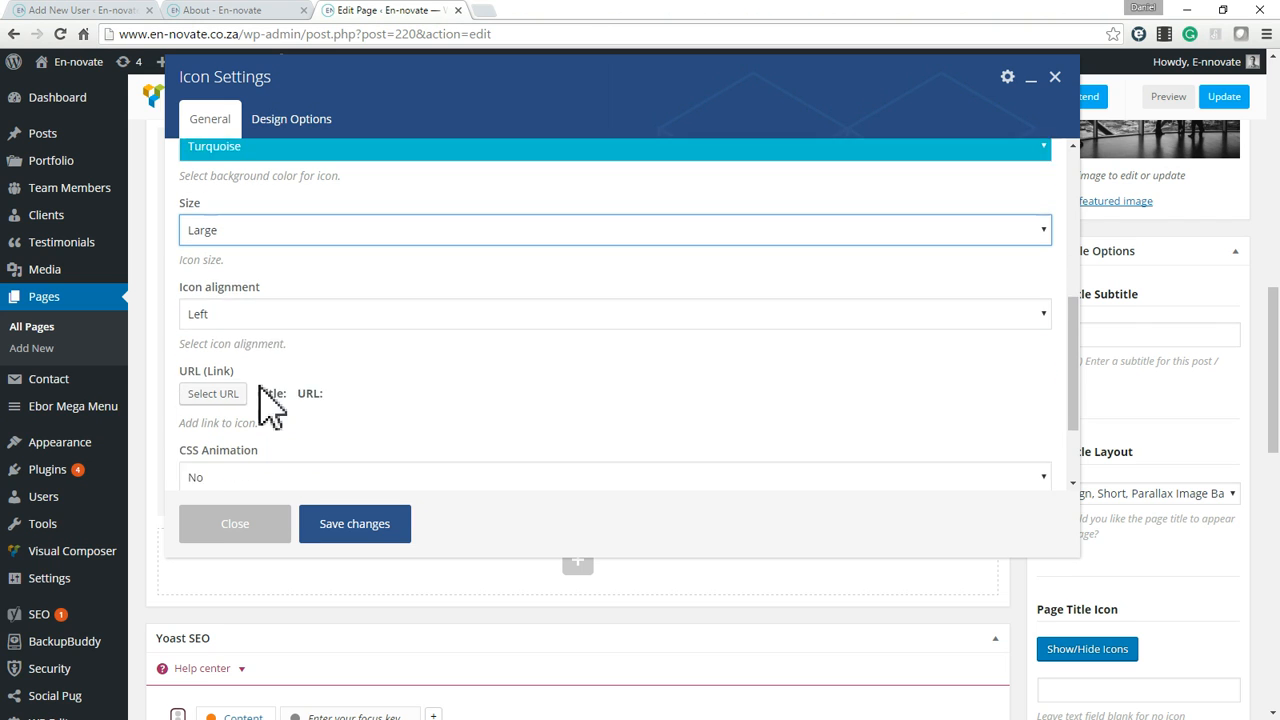
click(237, 292)
click(232, 349)
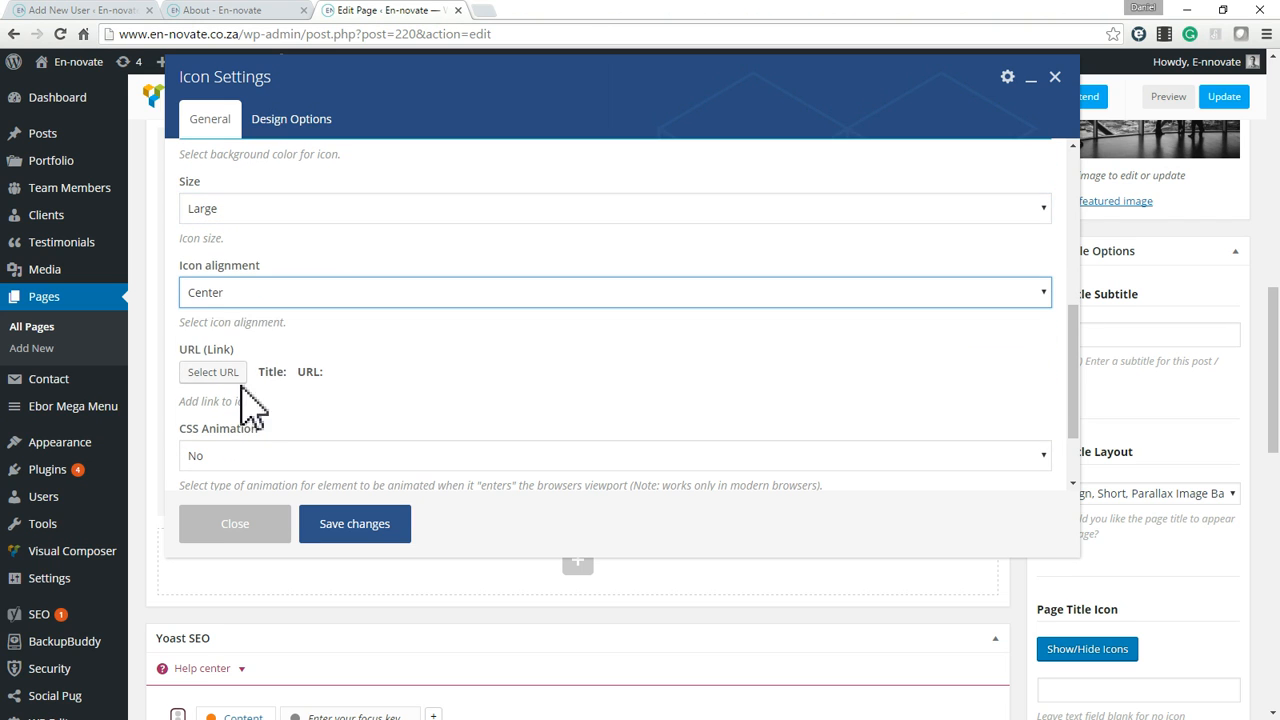
click(213, 372)
click(549, 257)
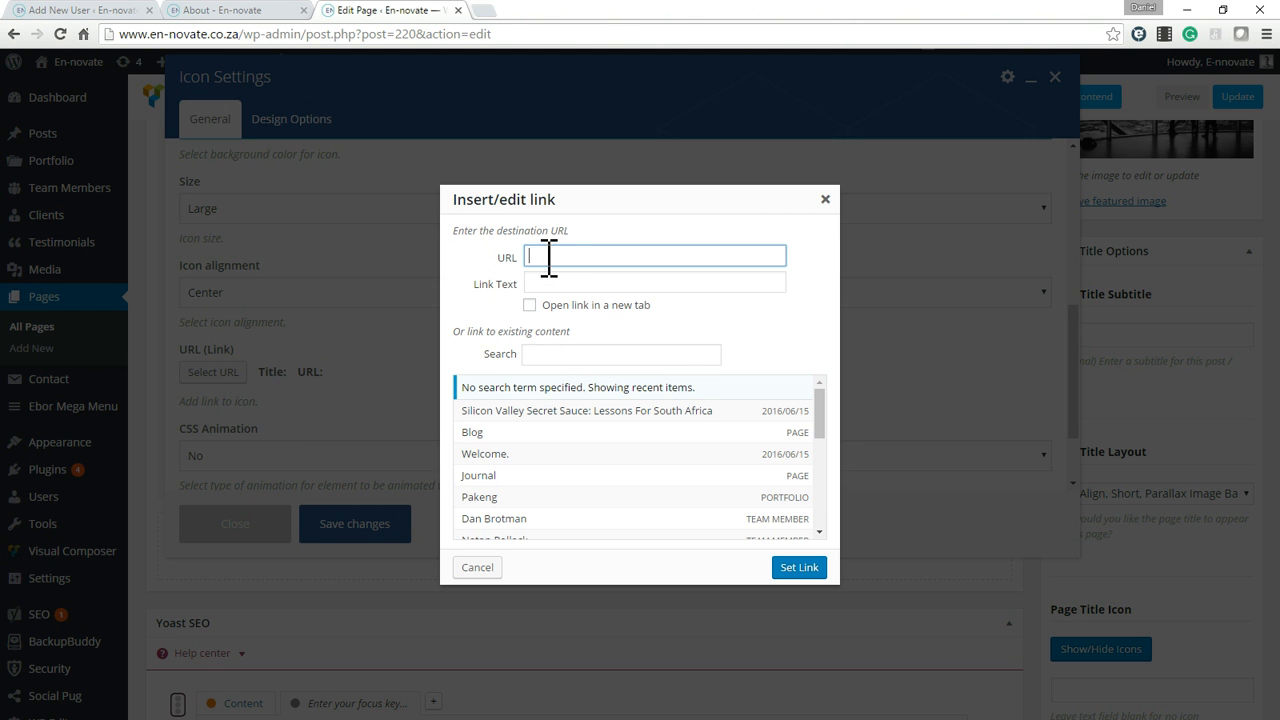
click(487, 14)
click(61, 63)
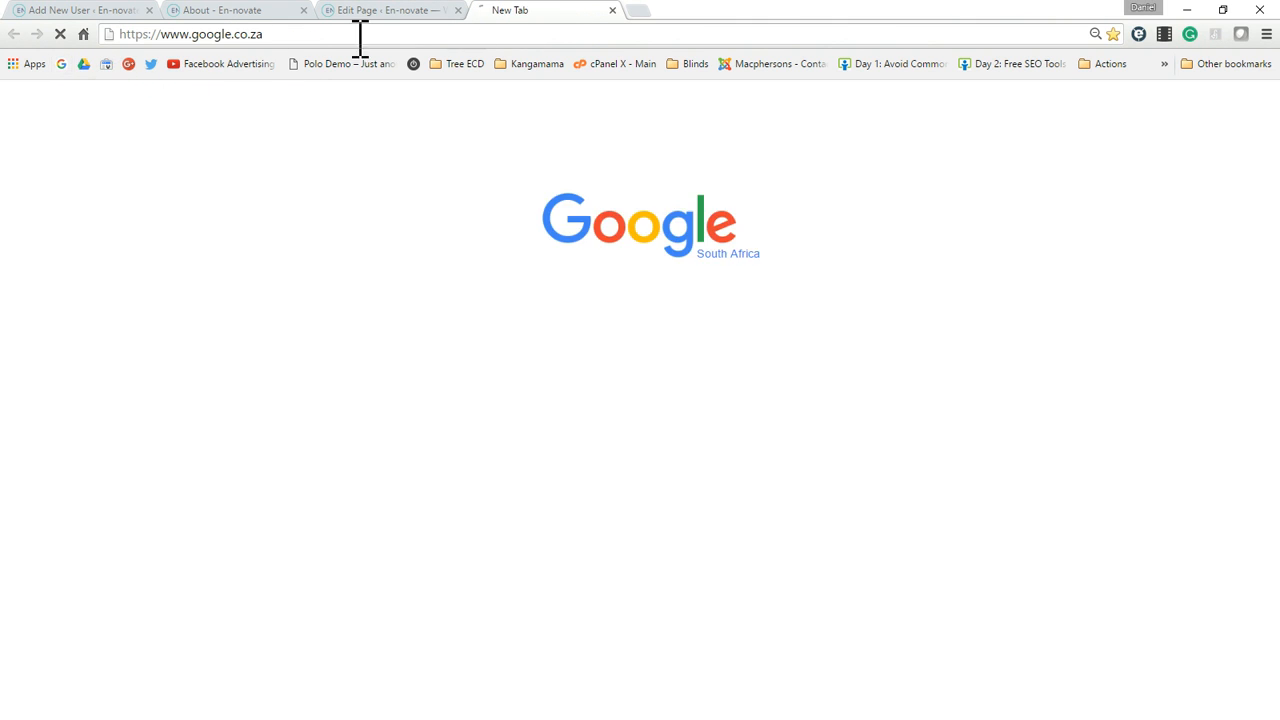
click(271, 38)
key(ctrl+c)
click(414, 12)
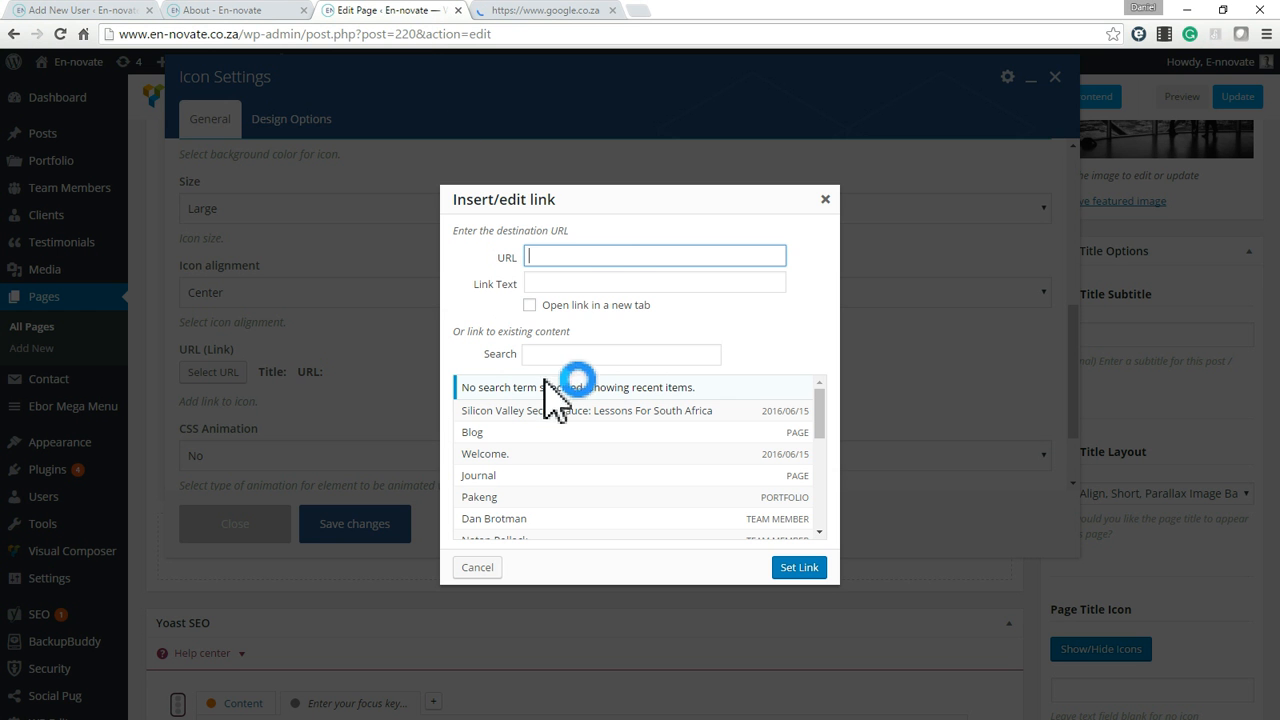
click(561, 257)
key(ctrl+v)
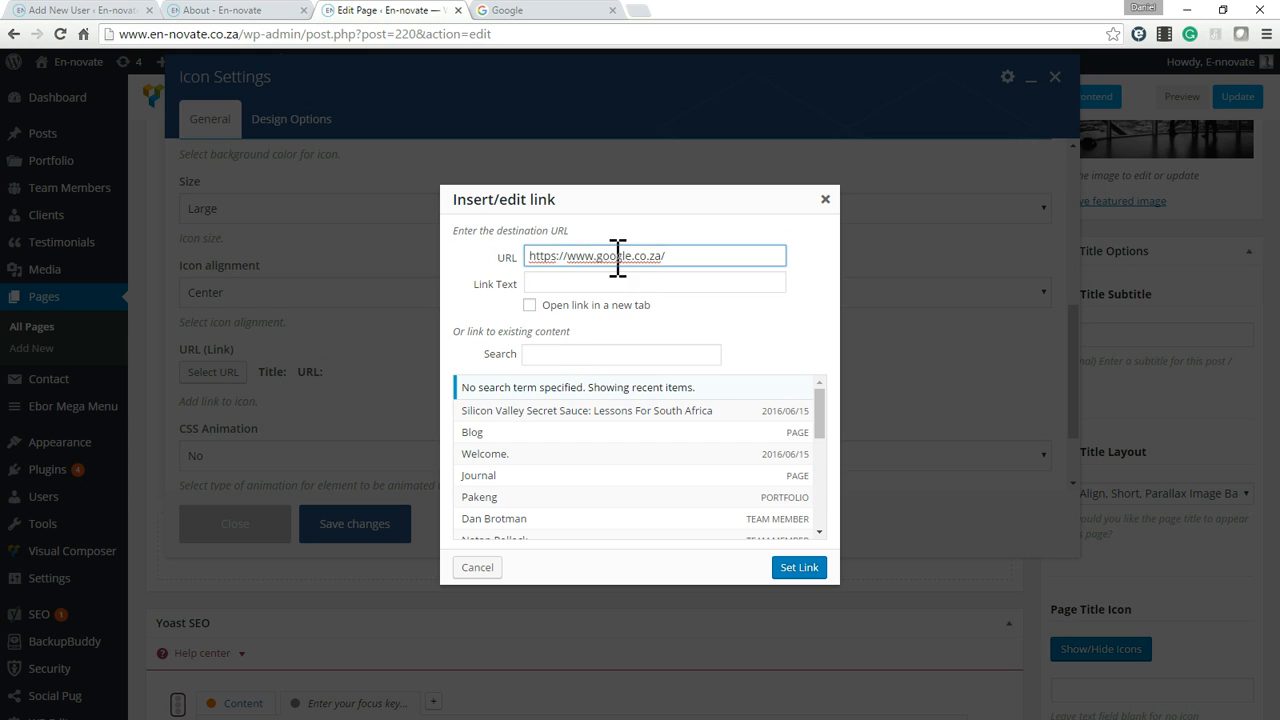
click(530, 306)
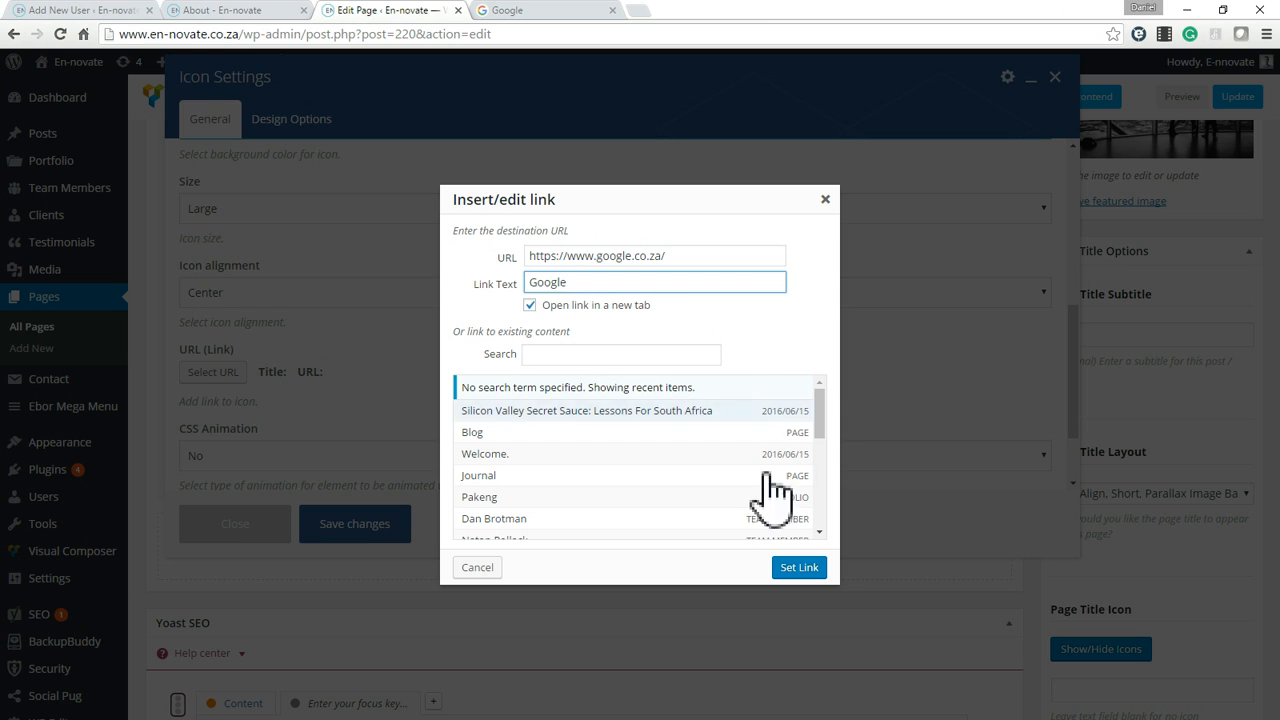
click(799, 567)
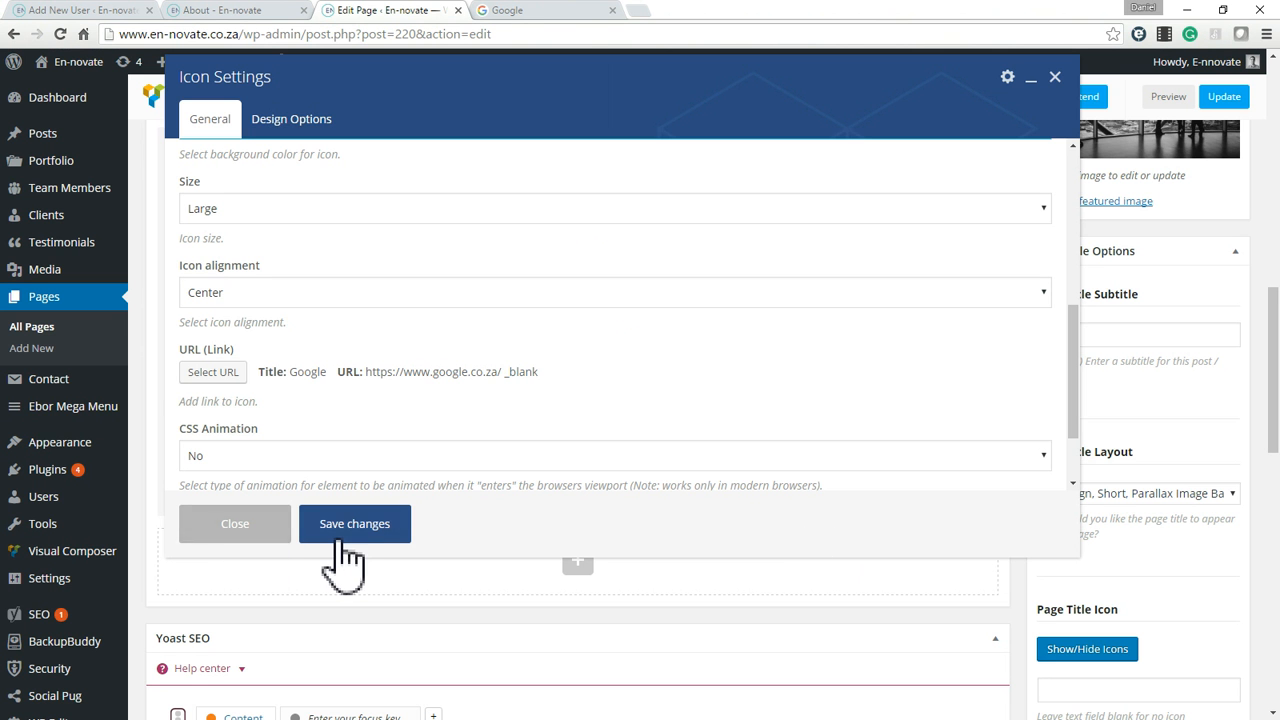
Set the icon's CSS animation to Left to right and save the icon settings.
click(403, 462)
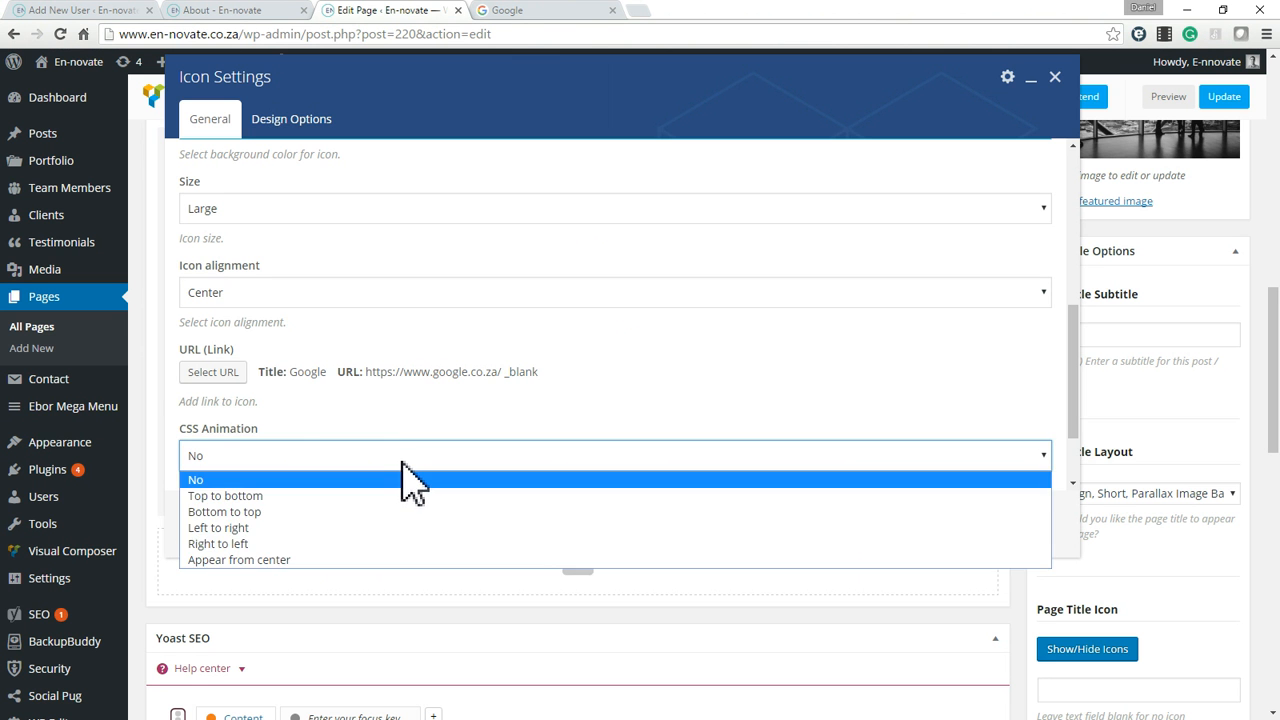
click(237, 528)
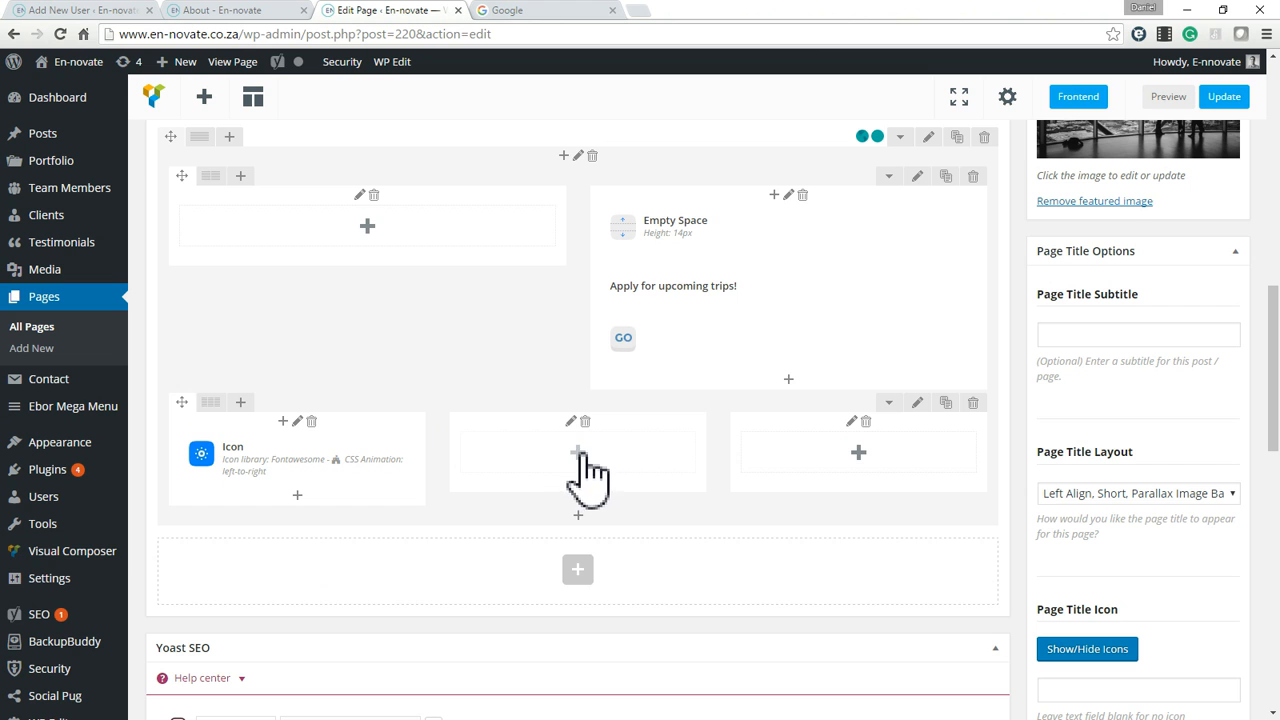
Add a Text Block with the default placeholder text to the new row's middle column and save it.
click(578, 455)
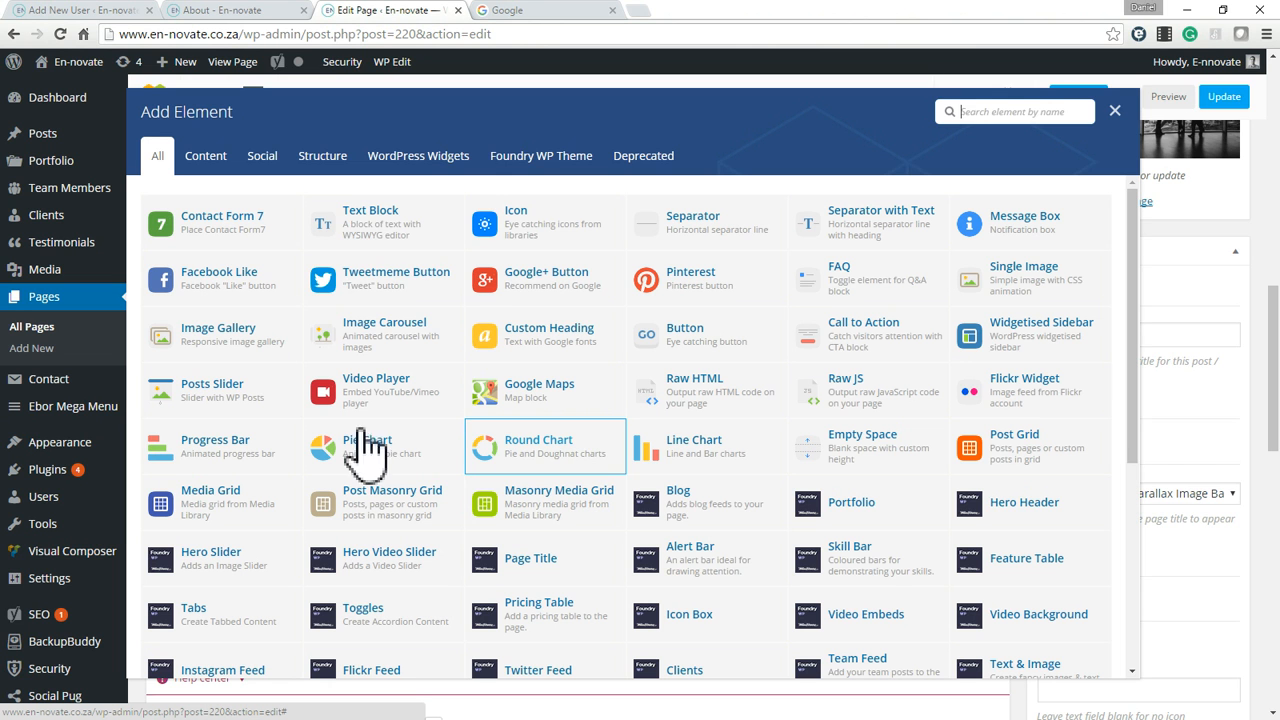
click(370, 215)
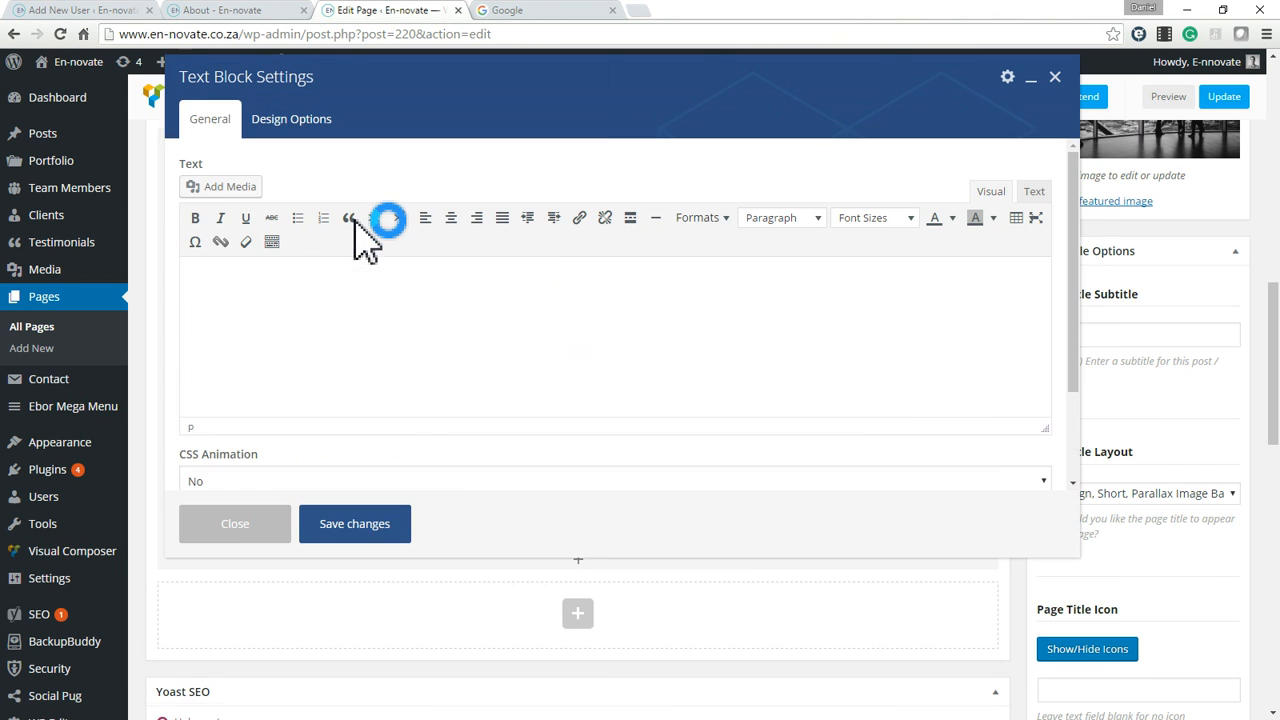
click(384, 512)
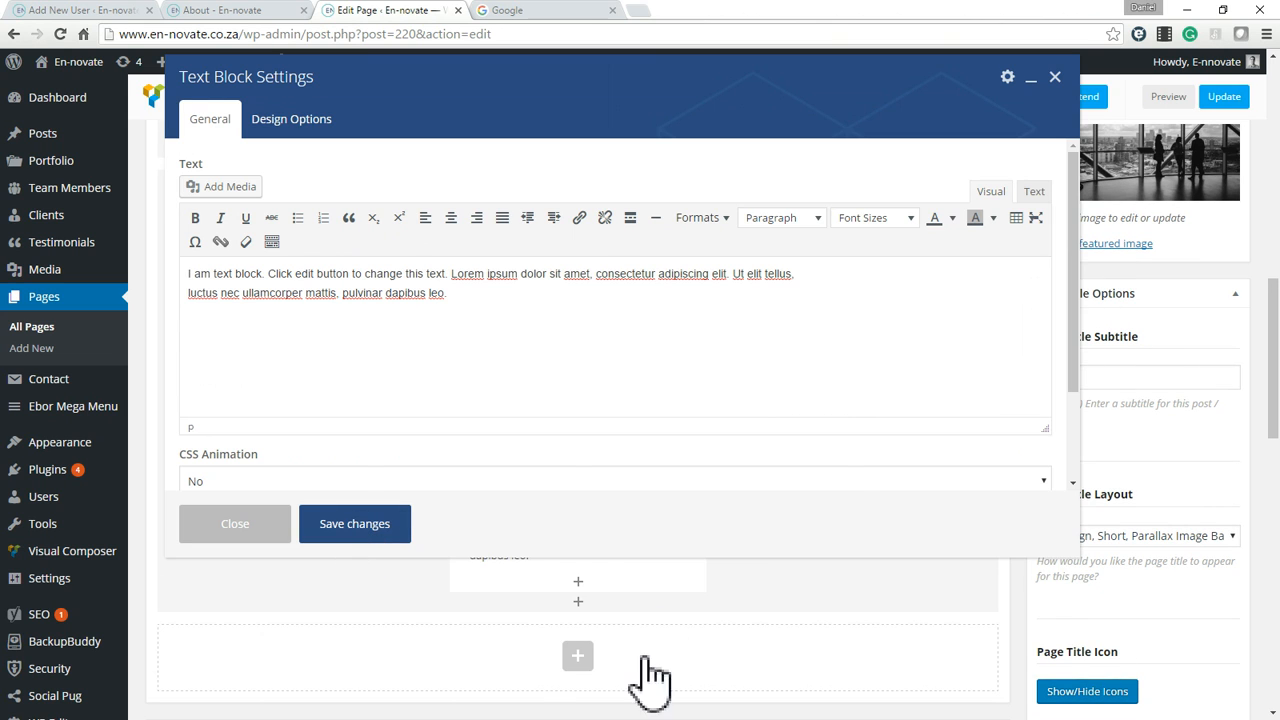
Duplicate the middle column's text block and move the copy into the empty third column.
mouse_move(603, 557)
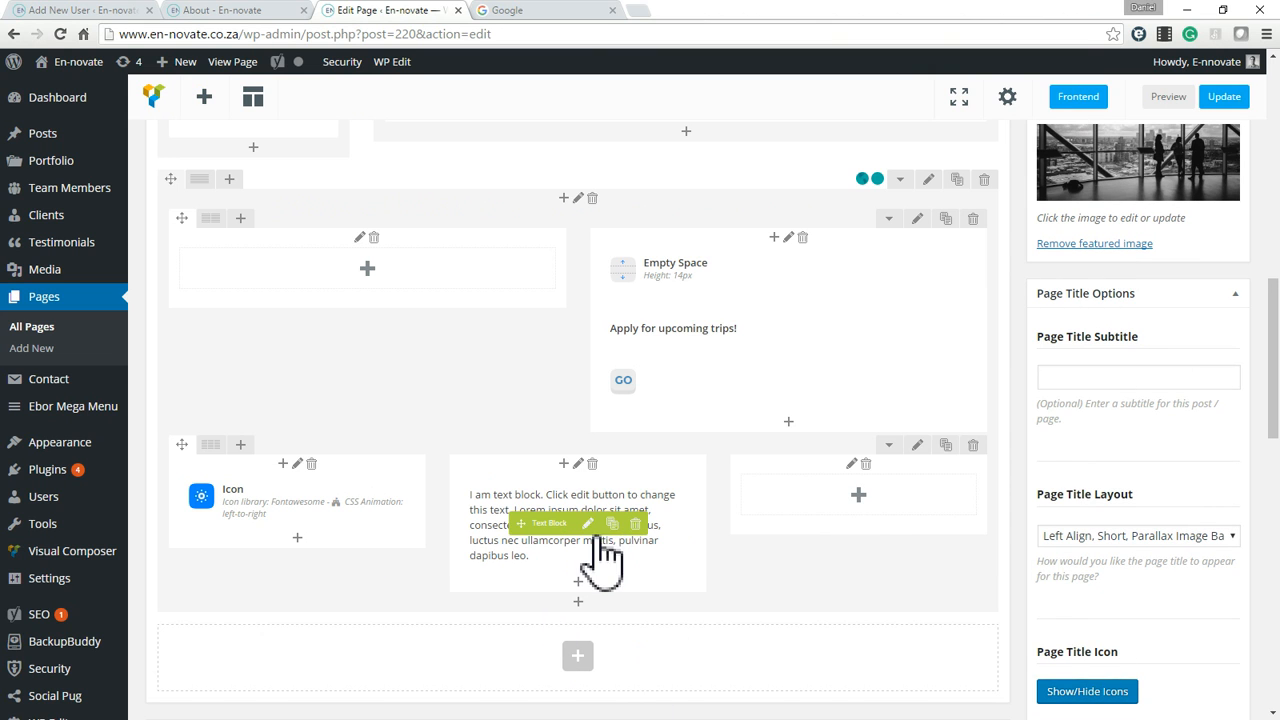
click(611, 523)
mouse_move(546, 626)
mouse_down()
mouse_move(614, 614)
mouse_move(811, 520)
mouse_up()
mouse_move(863, 571)
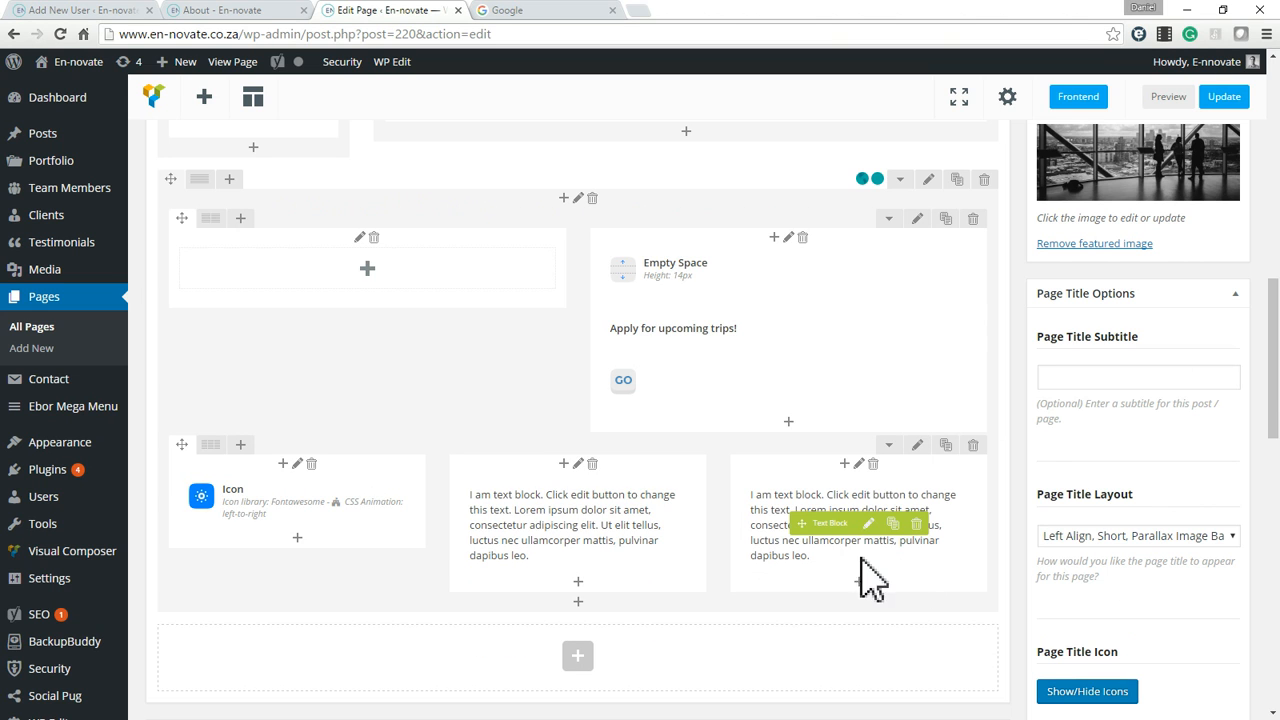
Open the About page's preview in a new browser tab and switch to it.
scroll(1029, 480, up, 1)
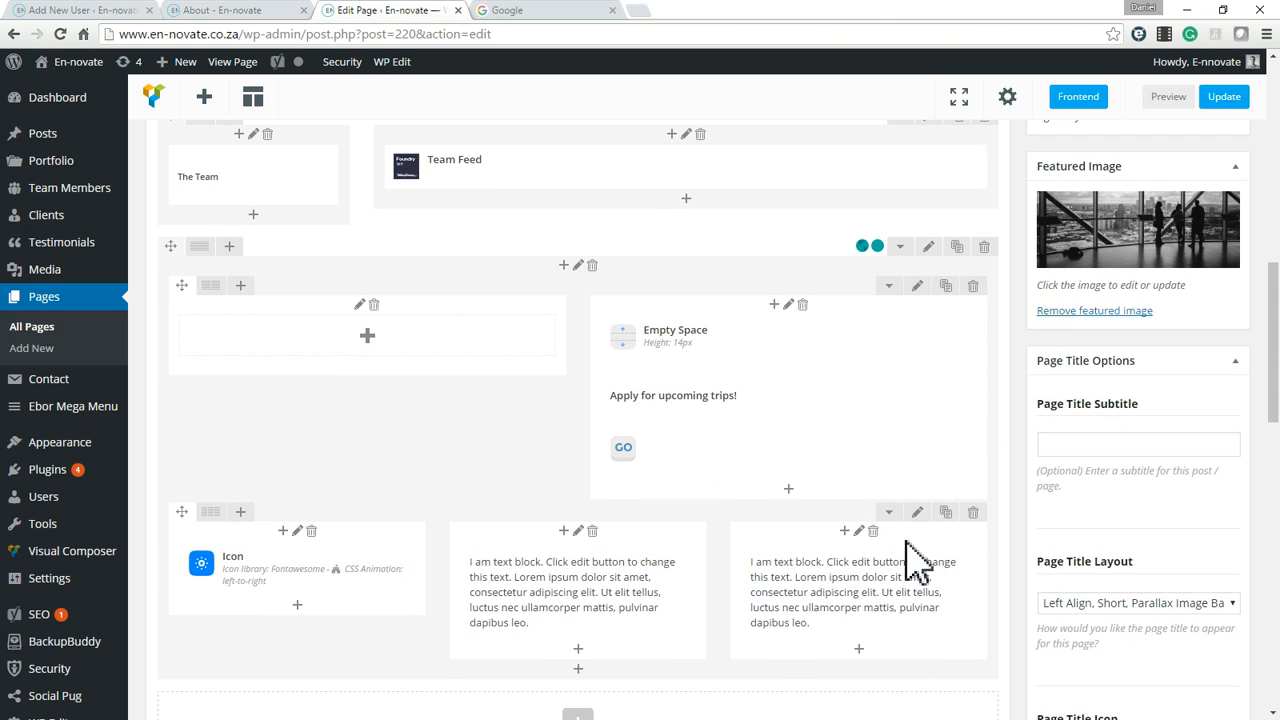
scroll(1016, 575, down, 2)
scroll(1040, 558, down, 5)
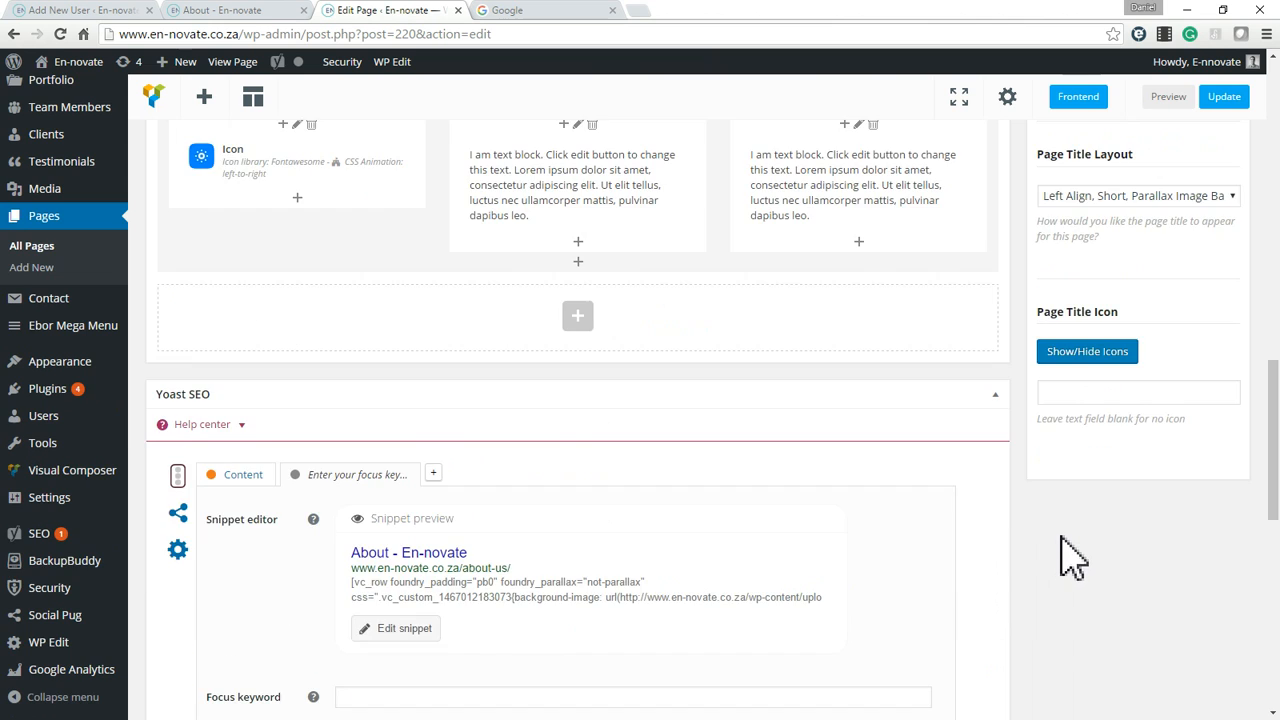
scroll(1058, 560, up, 10)
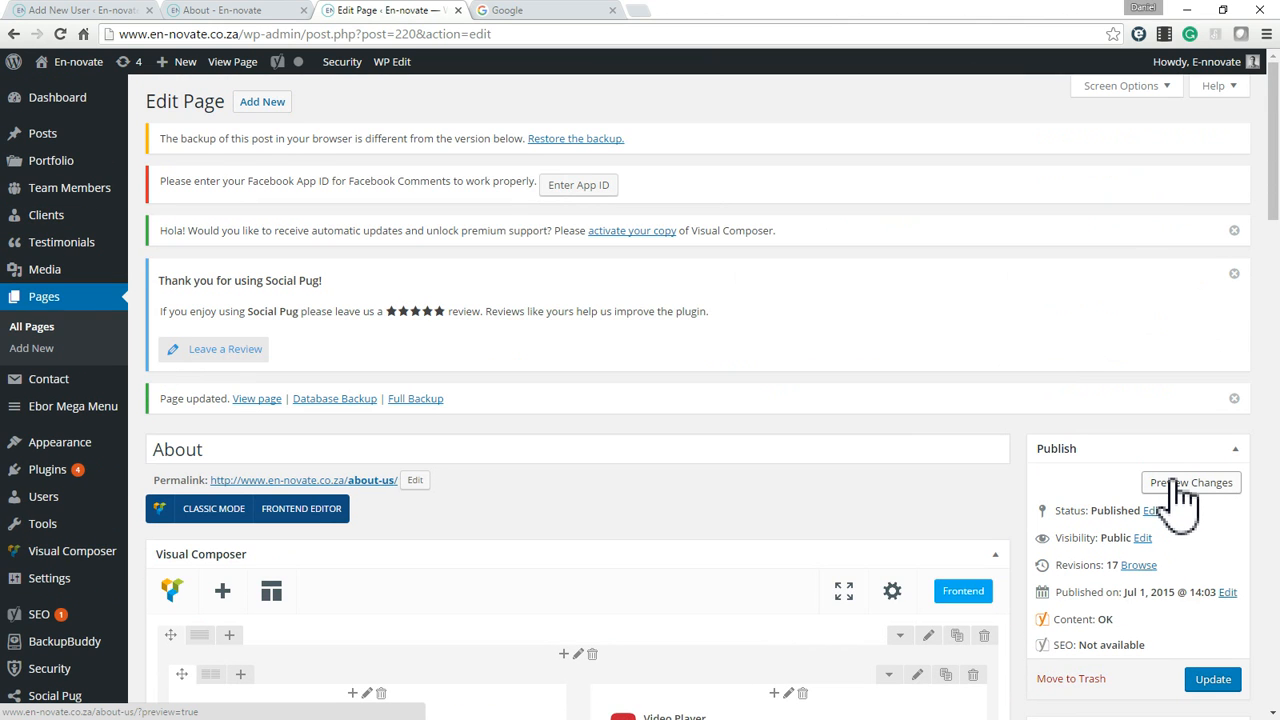
right_click(1193, 490)
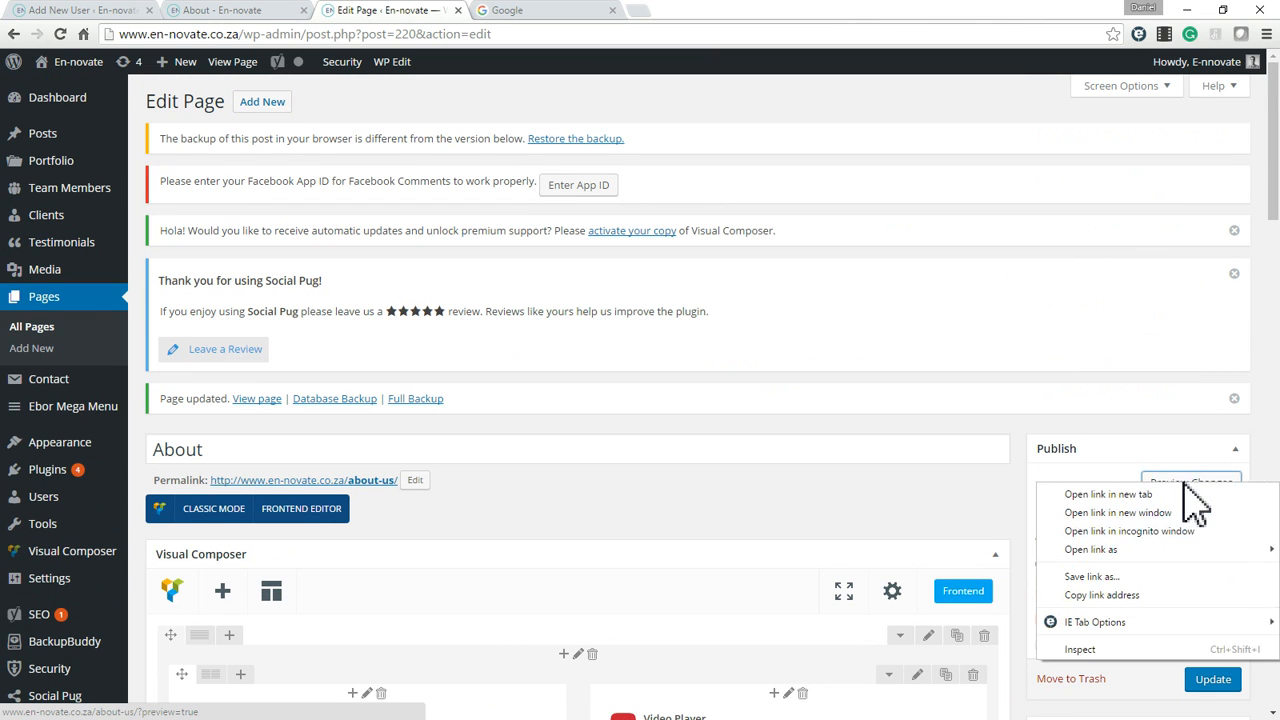
click(1108, 496)
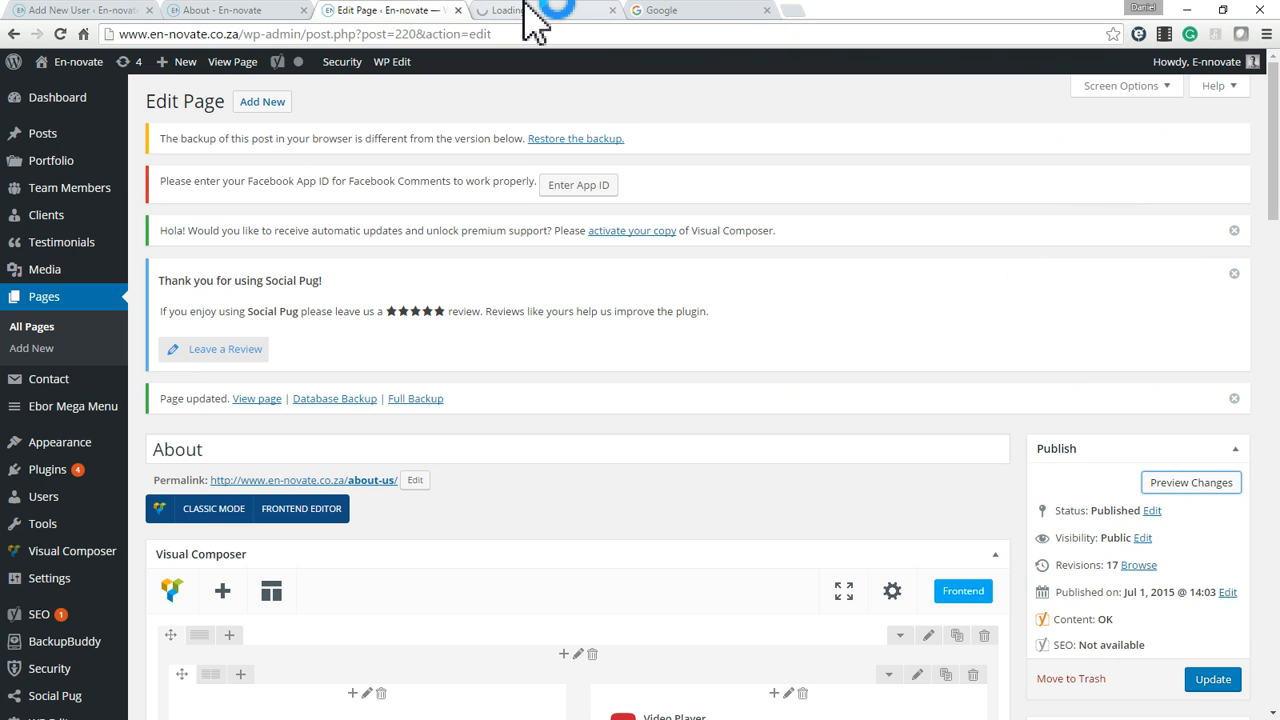
click(528, 11)
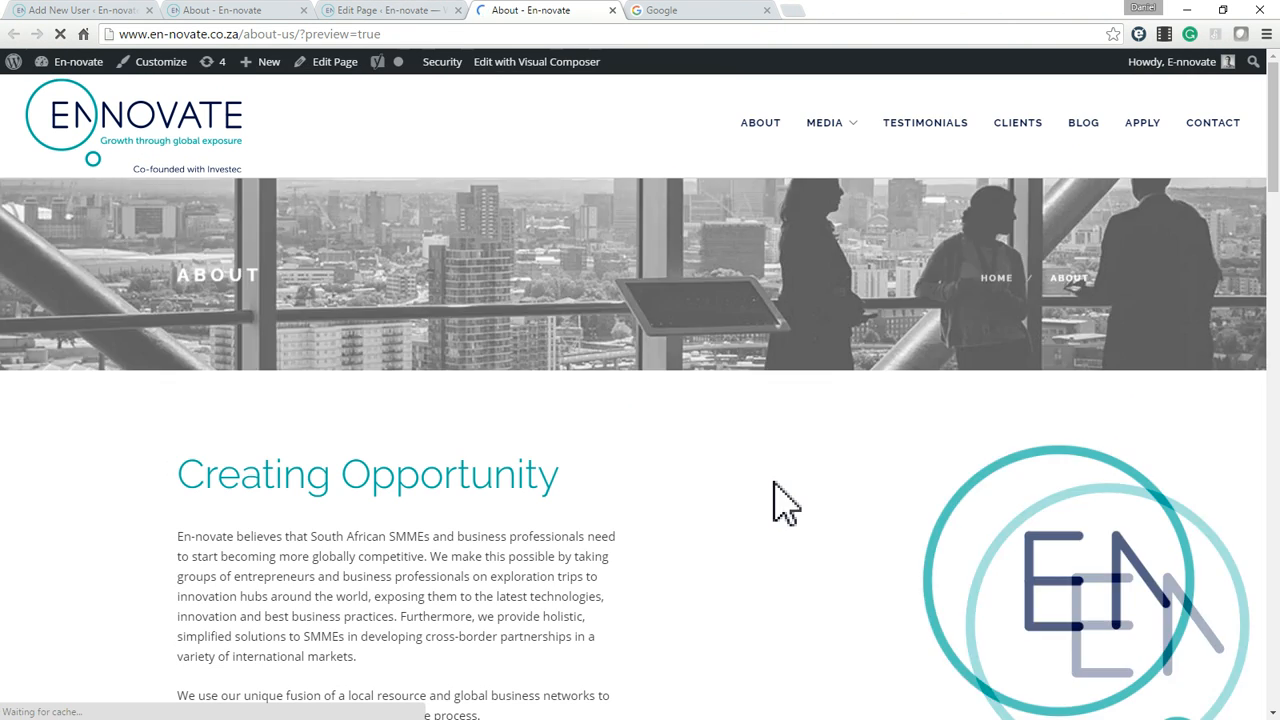
Look through the previewed About page for the new three-column row and close the preview tab.
scroll(431, 460, down, 10)
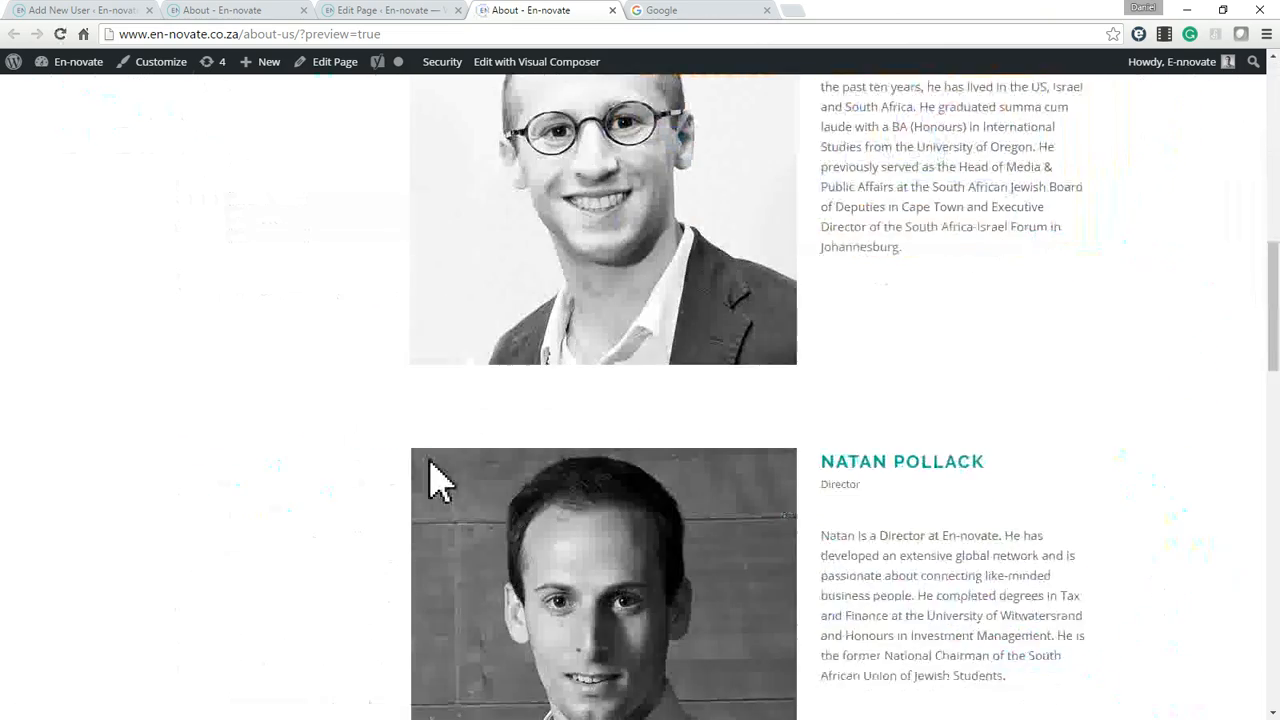
scroll(440, 483, down, 15)
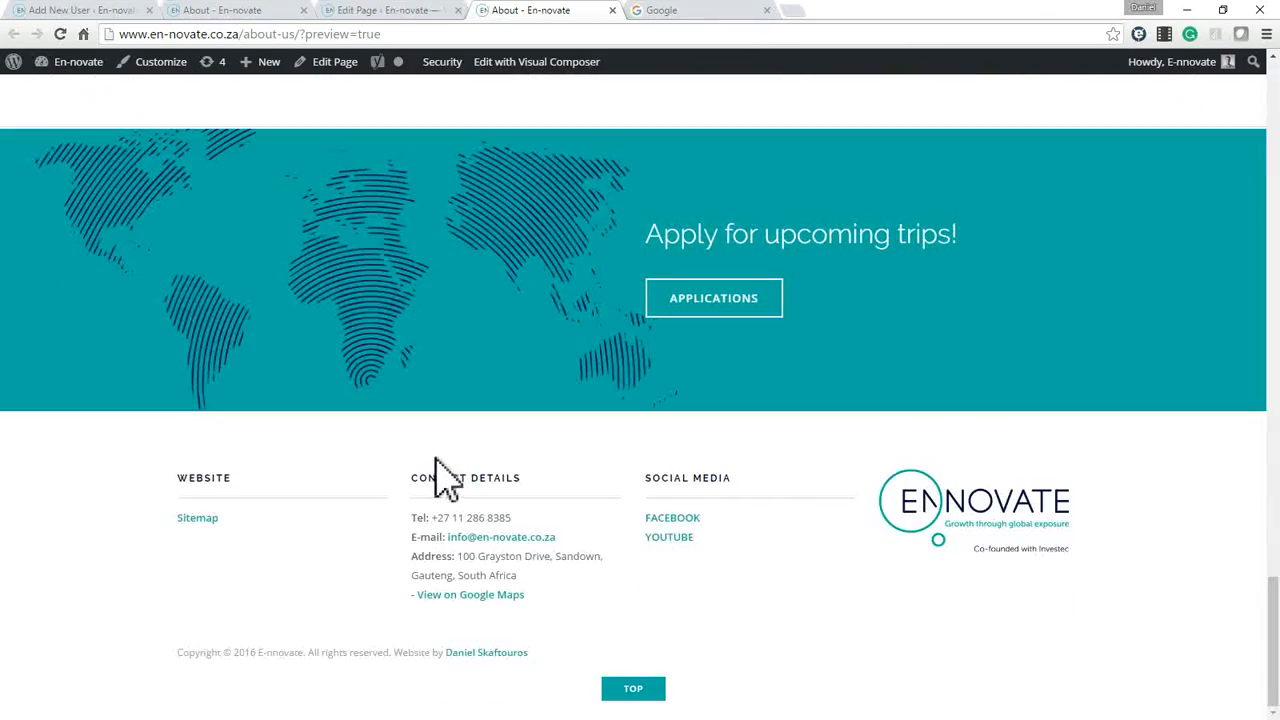
scroll(820, 460, up, 4)
scroll(820, 460, down, 4)
scroll(815, 470, up, 7)
scroll(818, 470, up, 12)
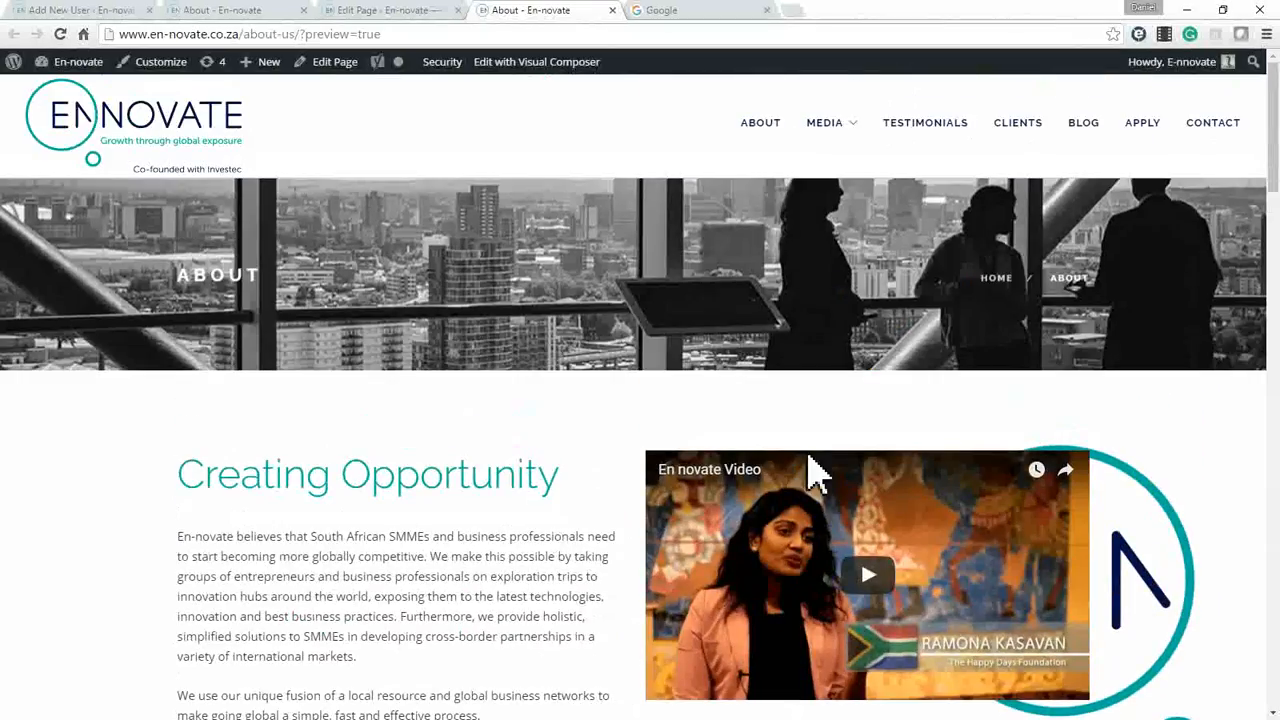
scroll(818, 470, down, 11)
scroll(818, 472, down, 5)
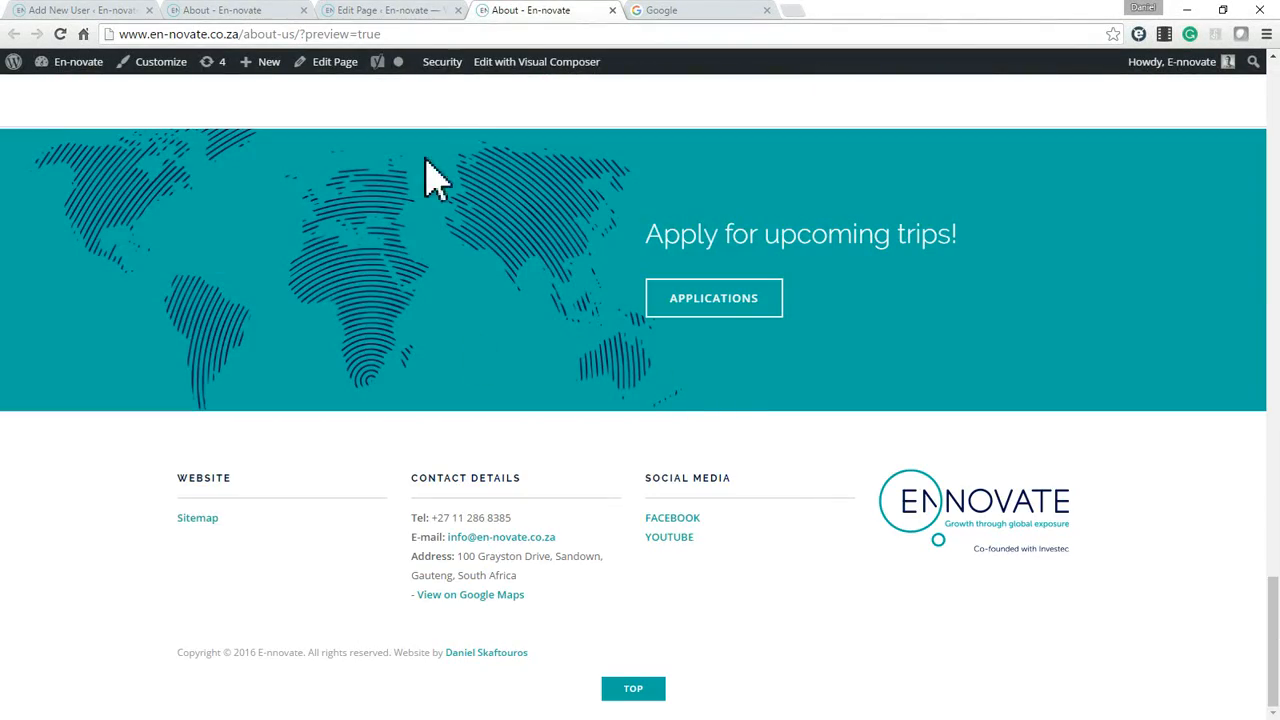
click(612, 10)
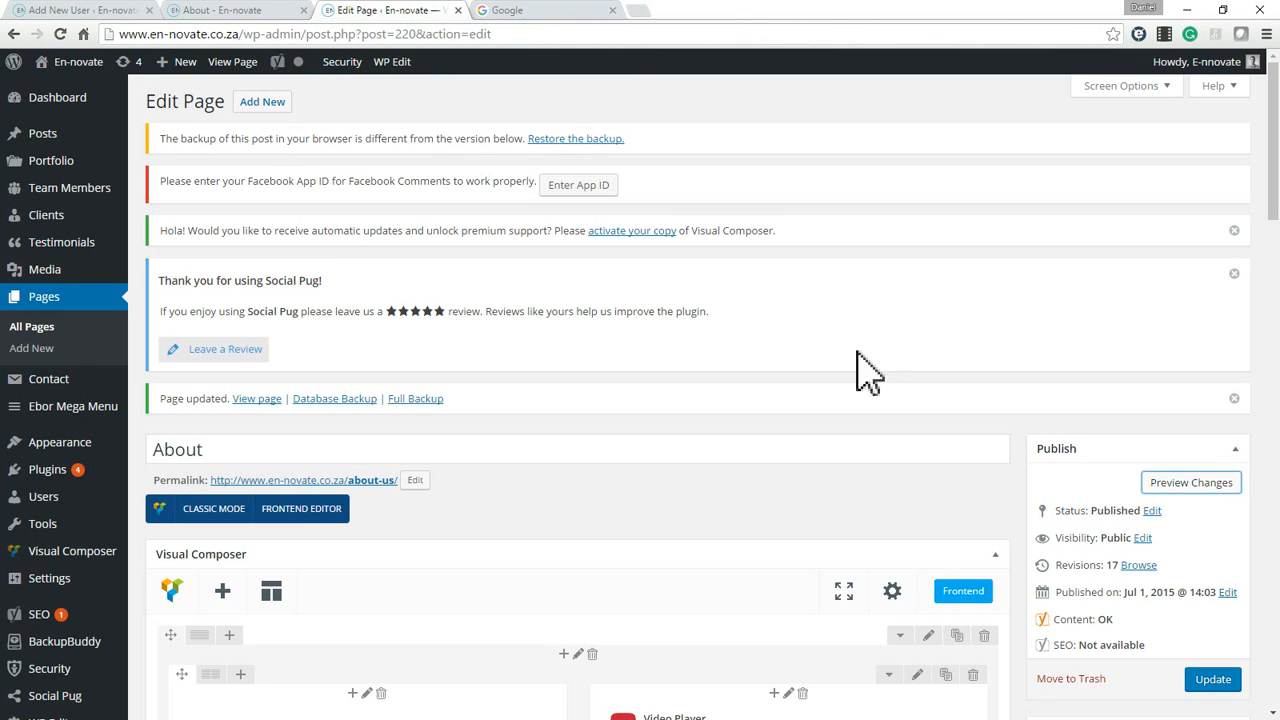
Preview the unsaved page changes and examine the icon and both text blocks beneath the Apply for upcoming trips heading.
click(1191, 482)
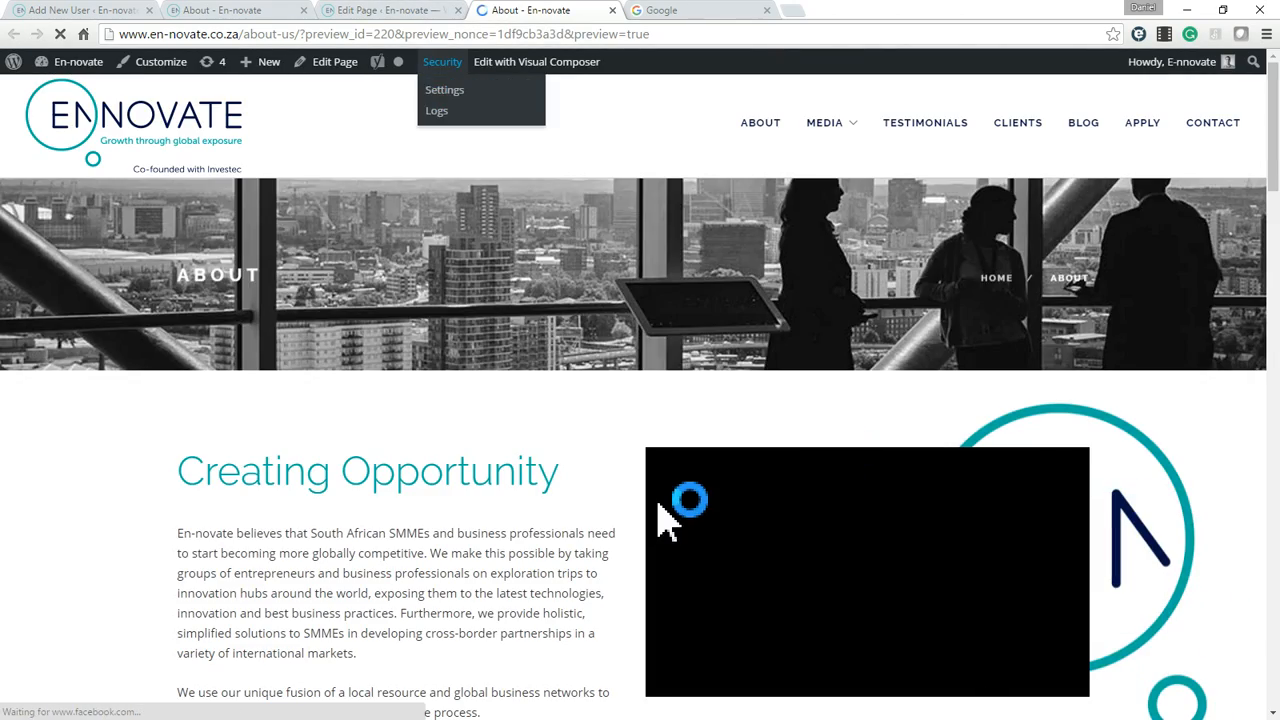
scroll(665, 521, down, 2)
scroll(665, 521, down, 20)
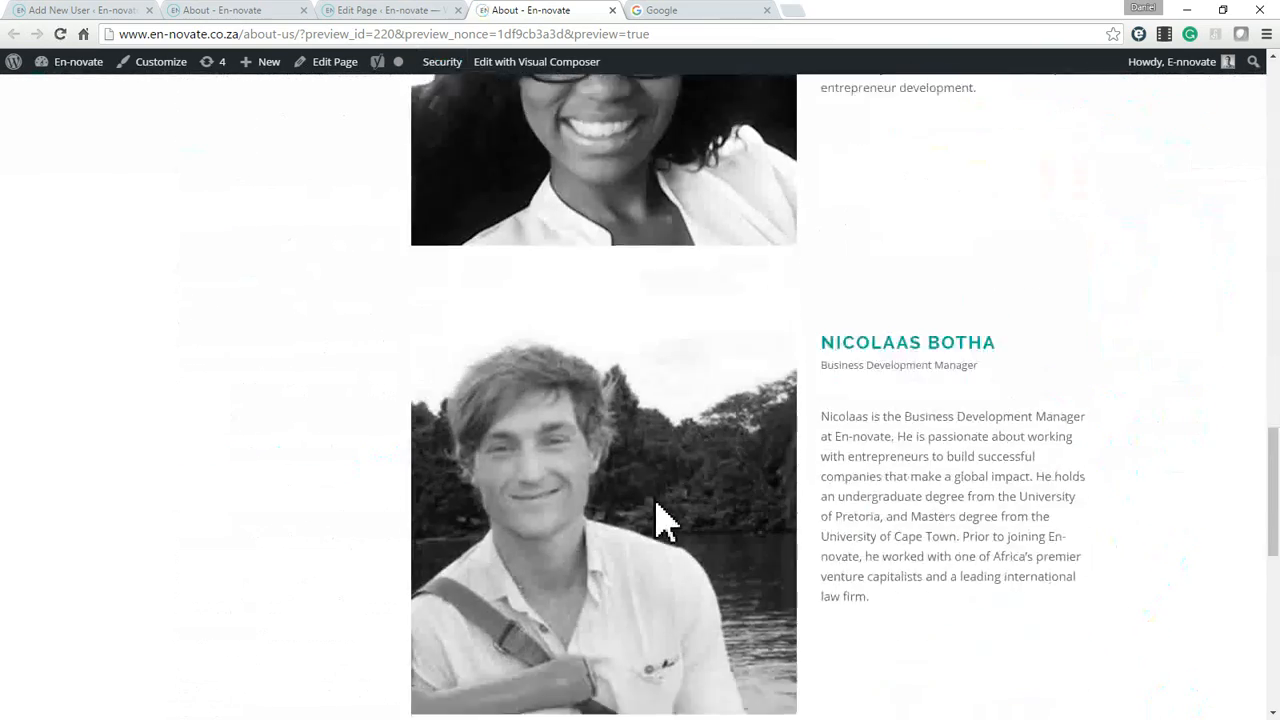
scroll(670, 505, down, 2)
scroll(660, 510, up, 3)
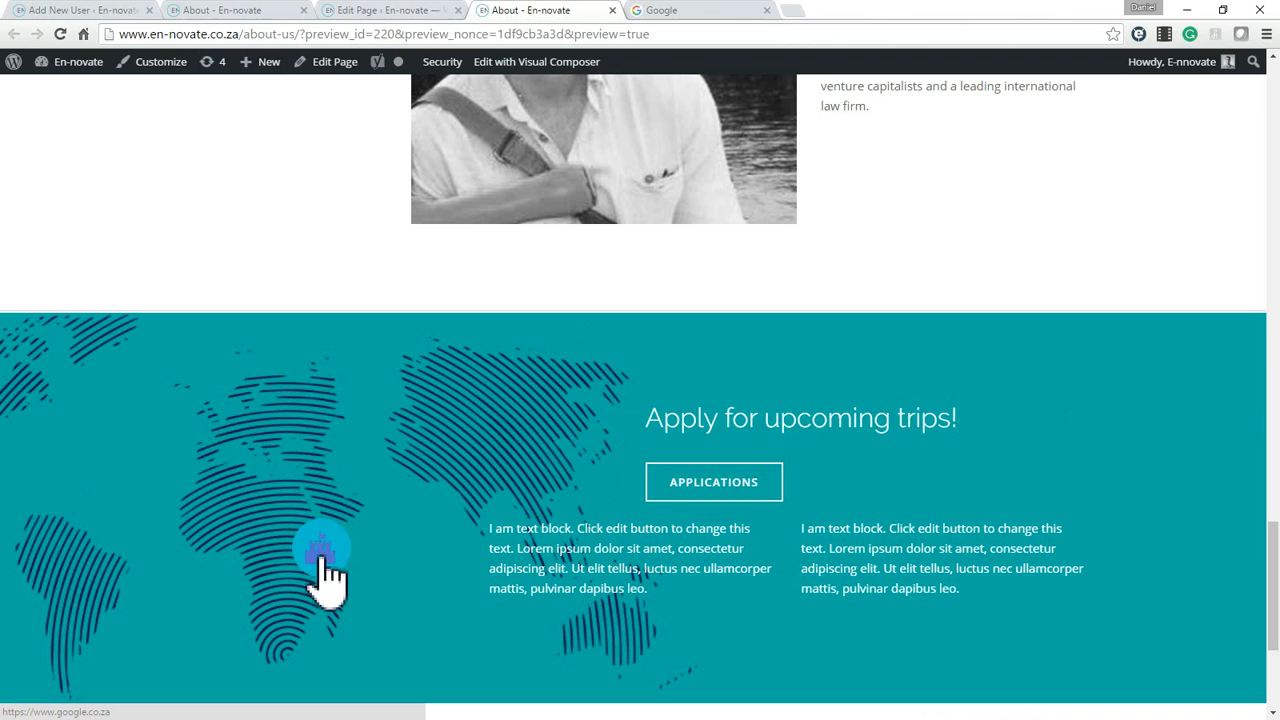
drag(514, 529, 633, 562)
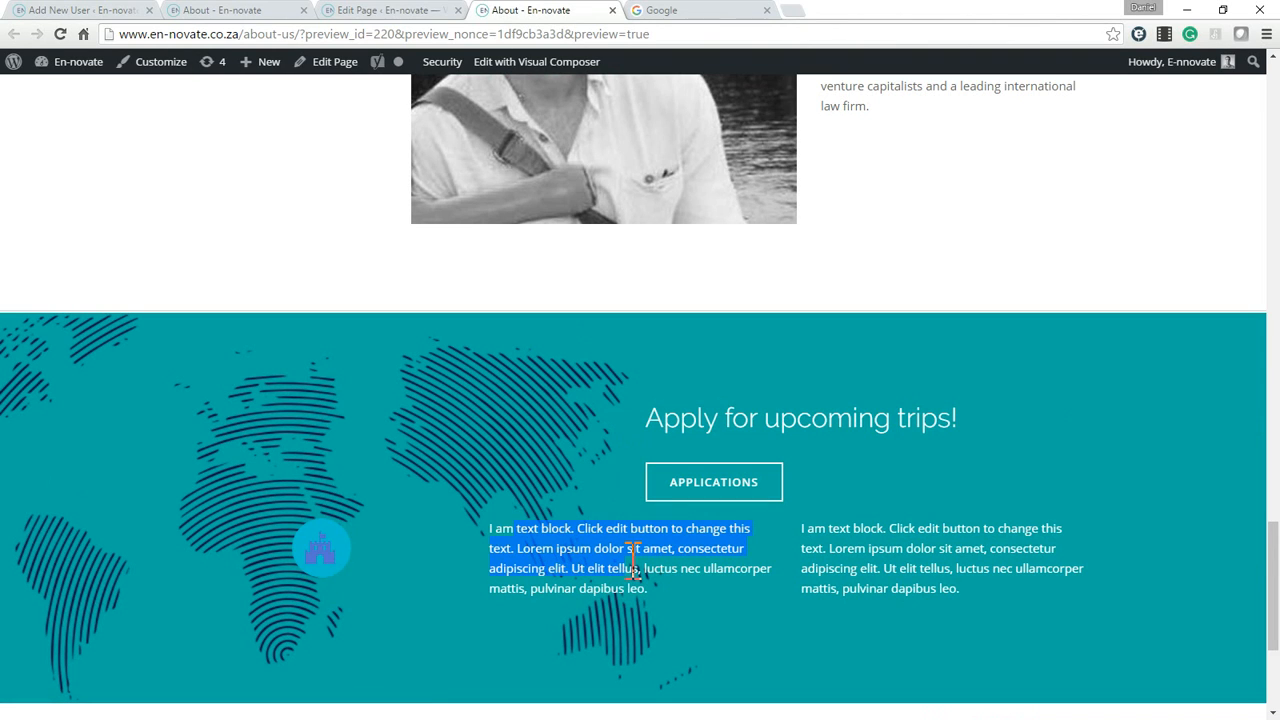
drag(830, 530, 951, 570)
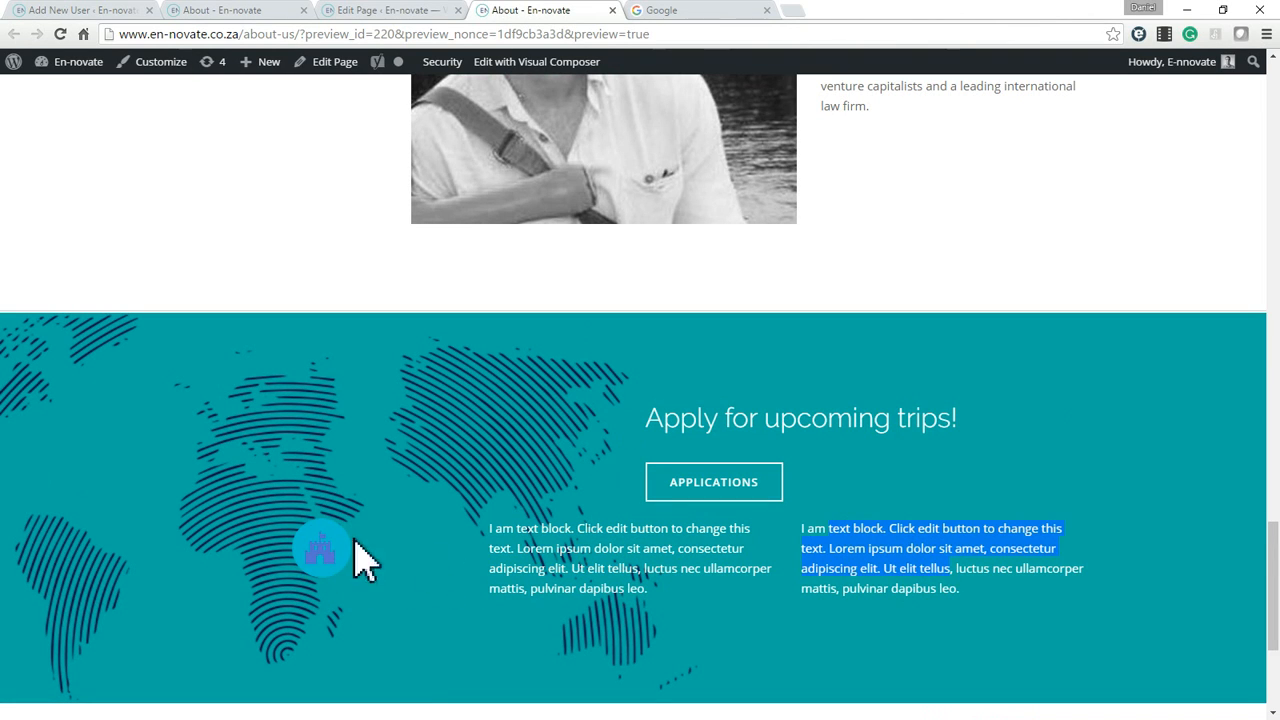
drag(625, 550, 386, 546)
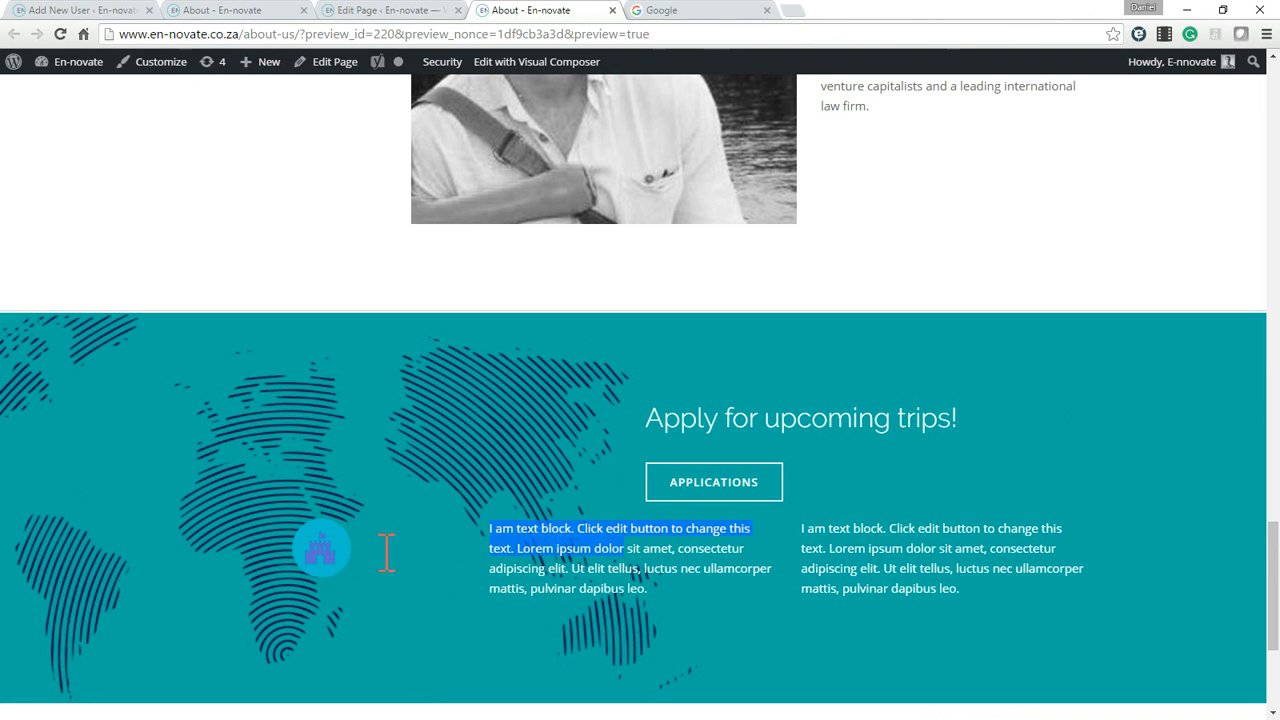
Test the castle icon's link in the preview, close both Google tabs, and review the section containing the new row.
click(329, 560)
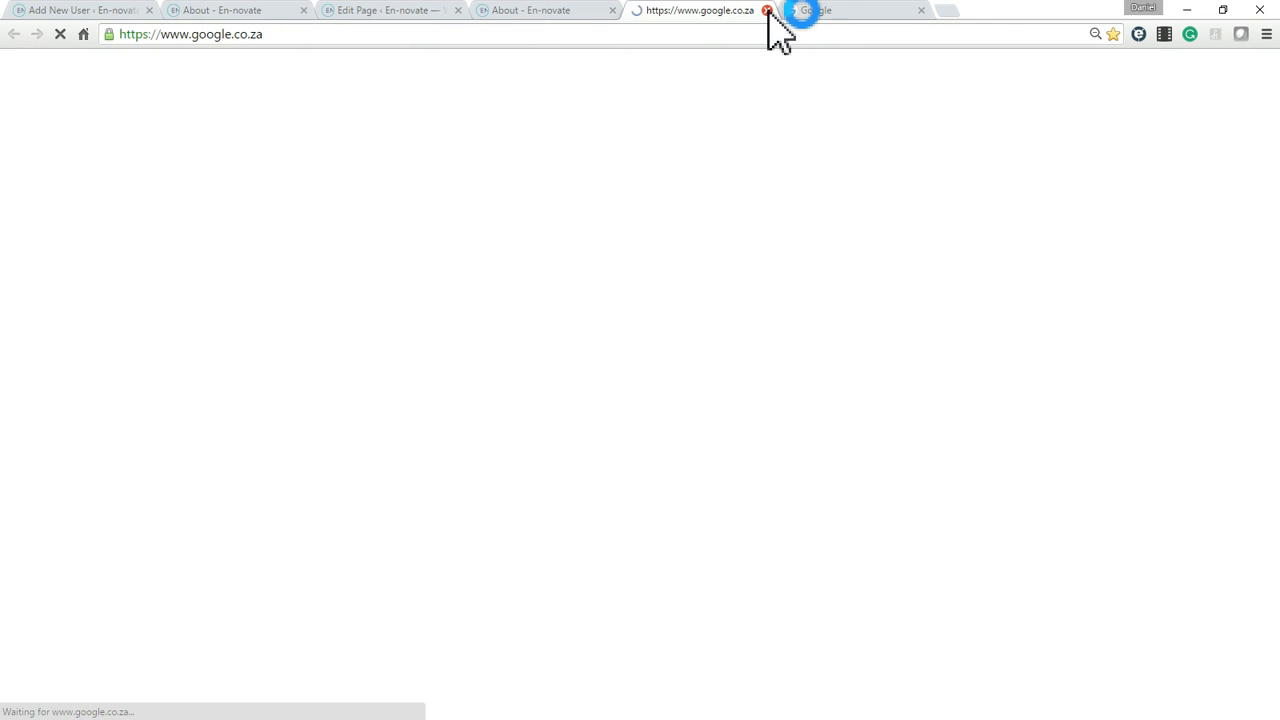
click(767, 10)
click(767, 10)
click(704, 577)
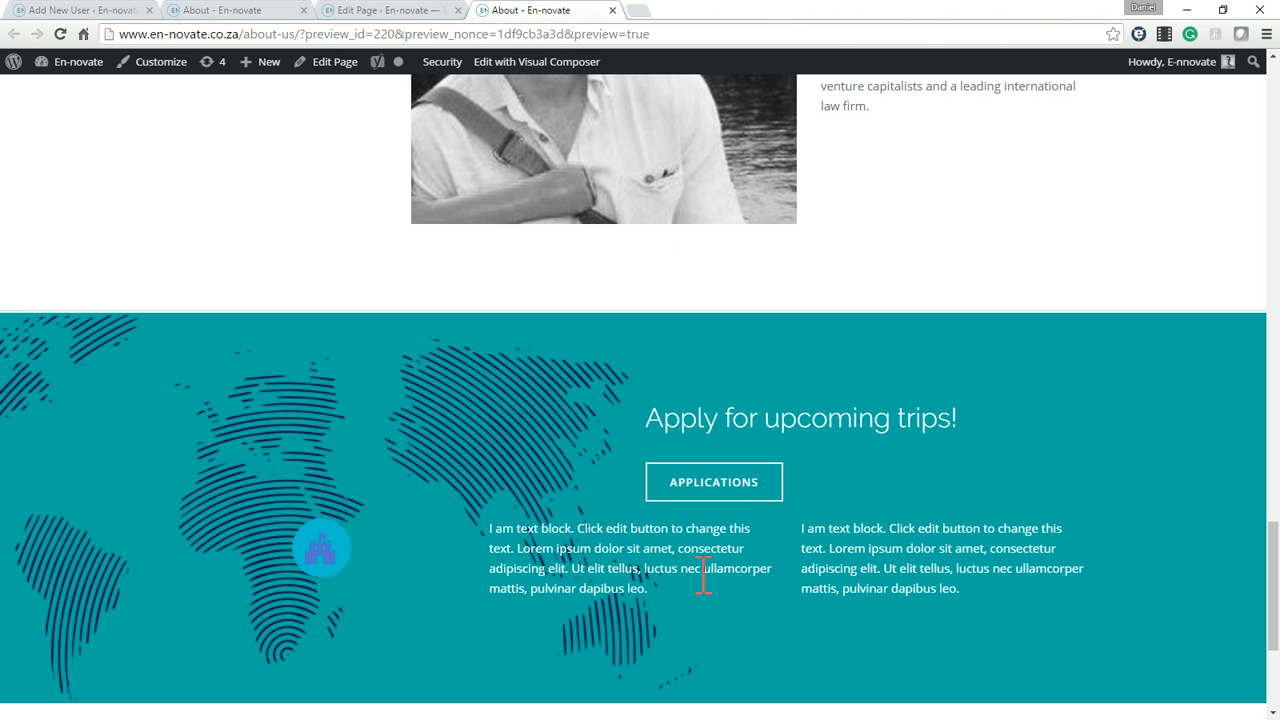
scroll(700, 530, down, 3)
scroll(600, 500, up, 4)
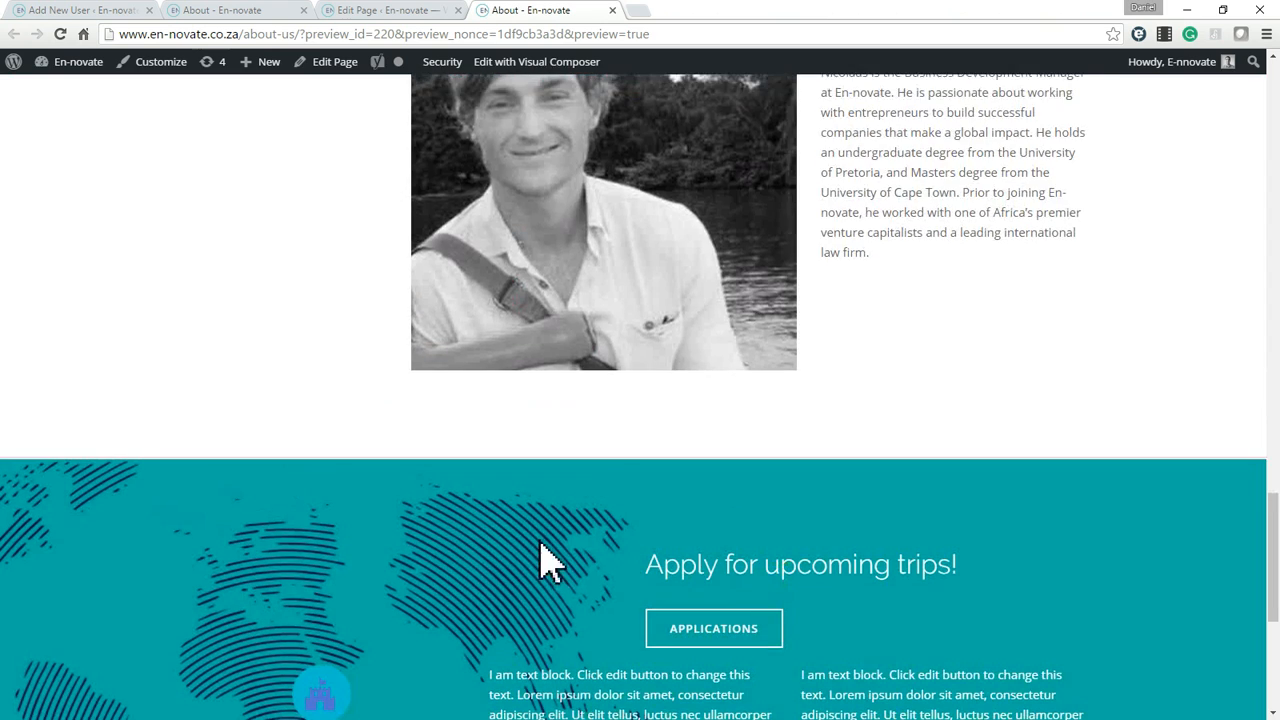
scroll(560, 465, down, 3)
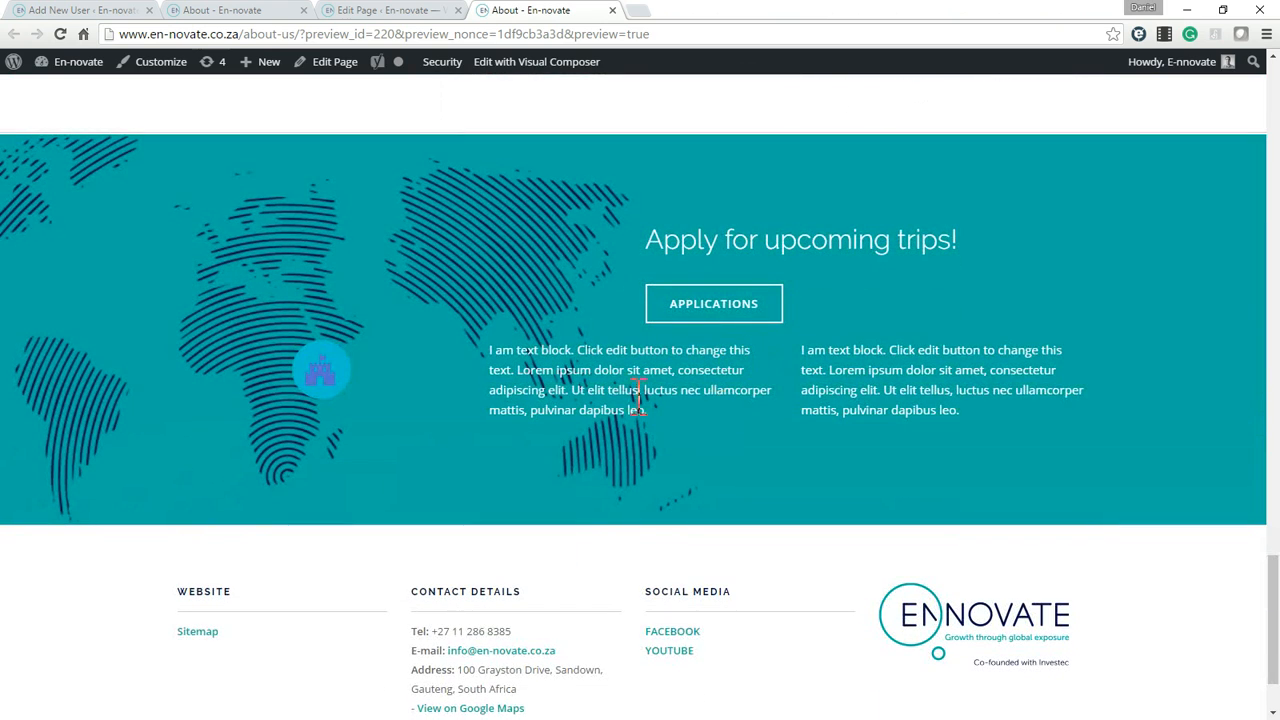
scroll(625, 400, up, 3)
scroll(651, 443, down, 4)
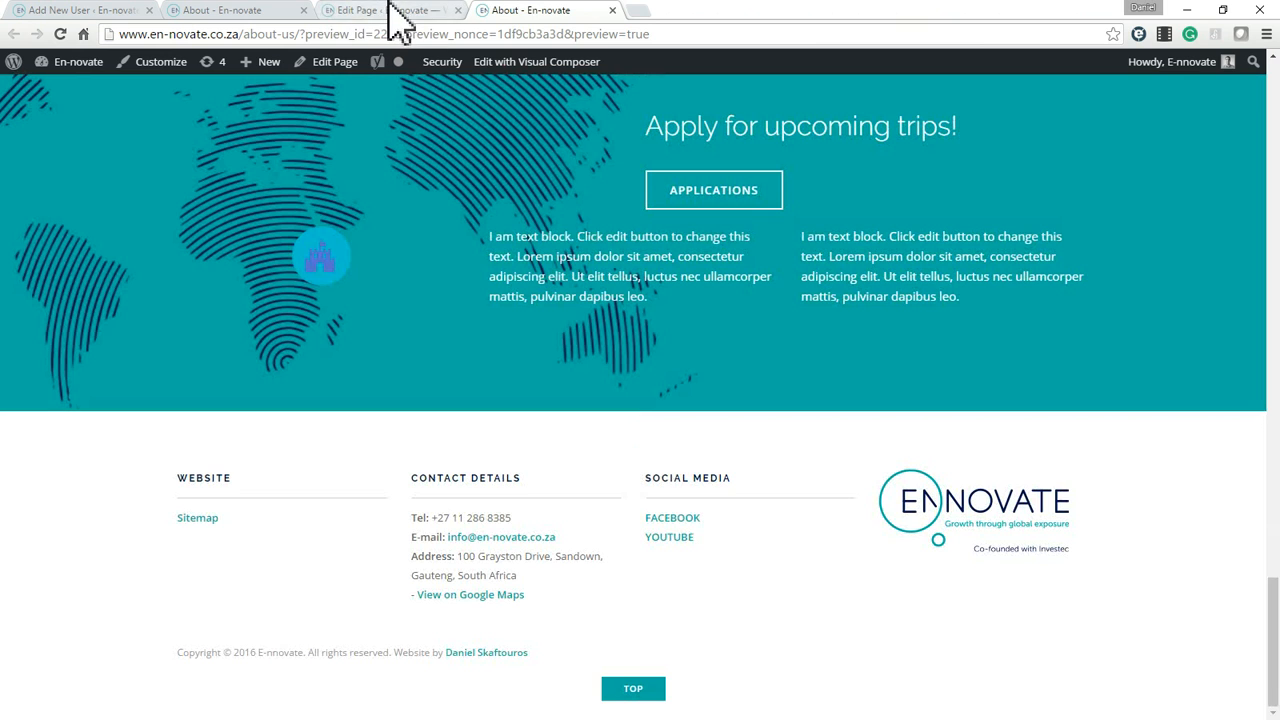
Return to the Edit Page tab and delete the three-column row holding the icon and two text blocks.
click(392, 12)
scroll(445, 450, down, 10)
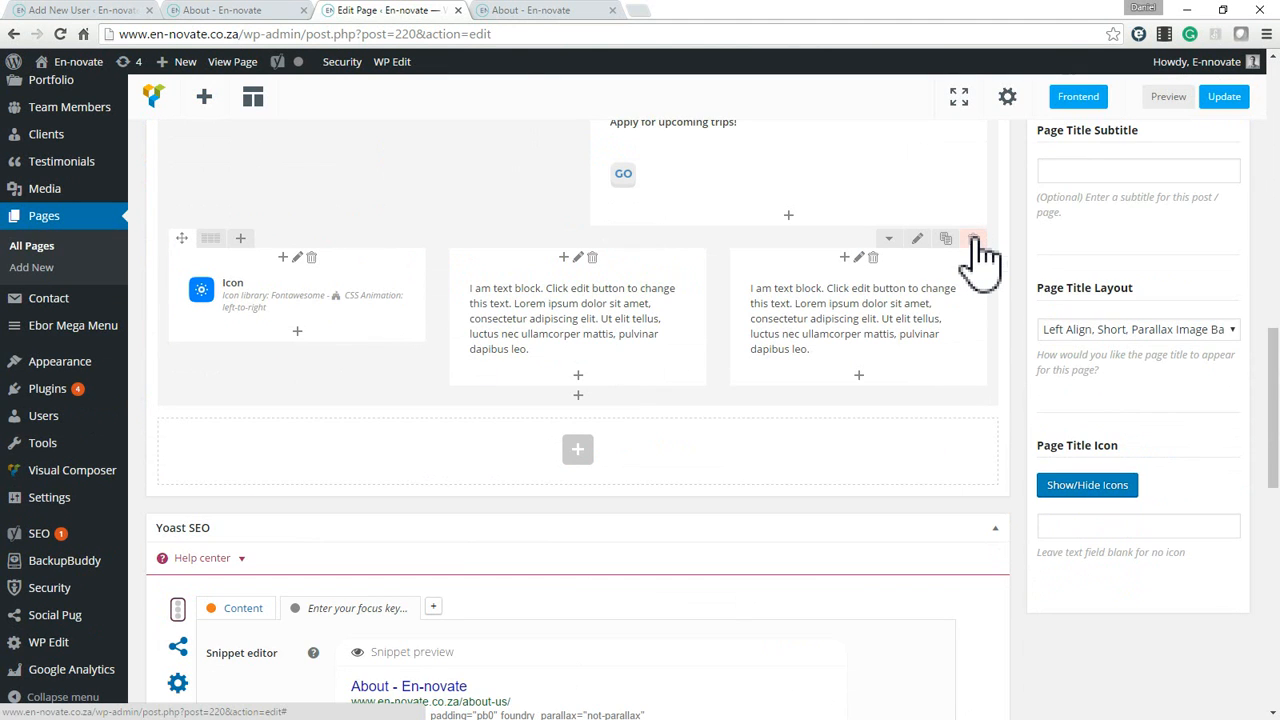
click(972, 240)
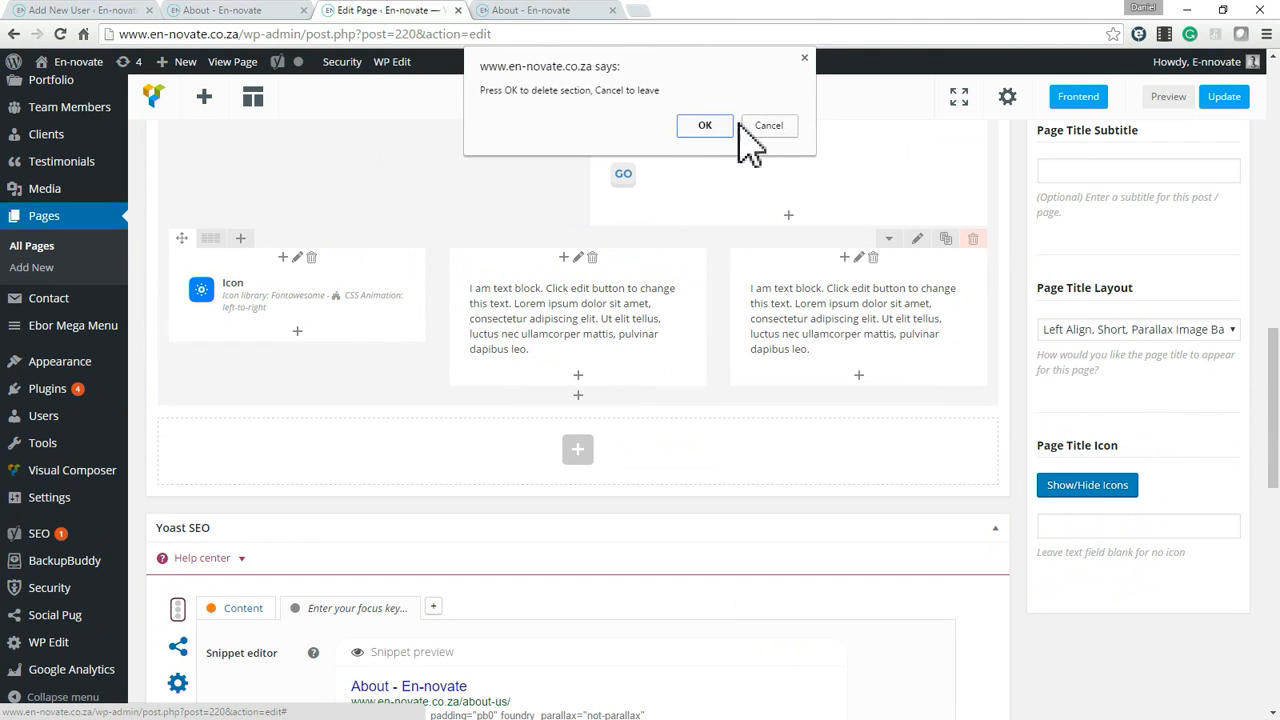
click(706, 127)
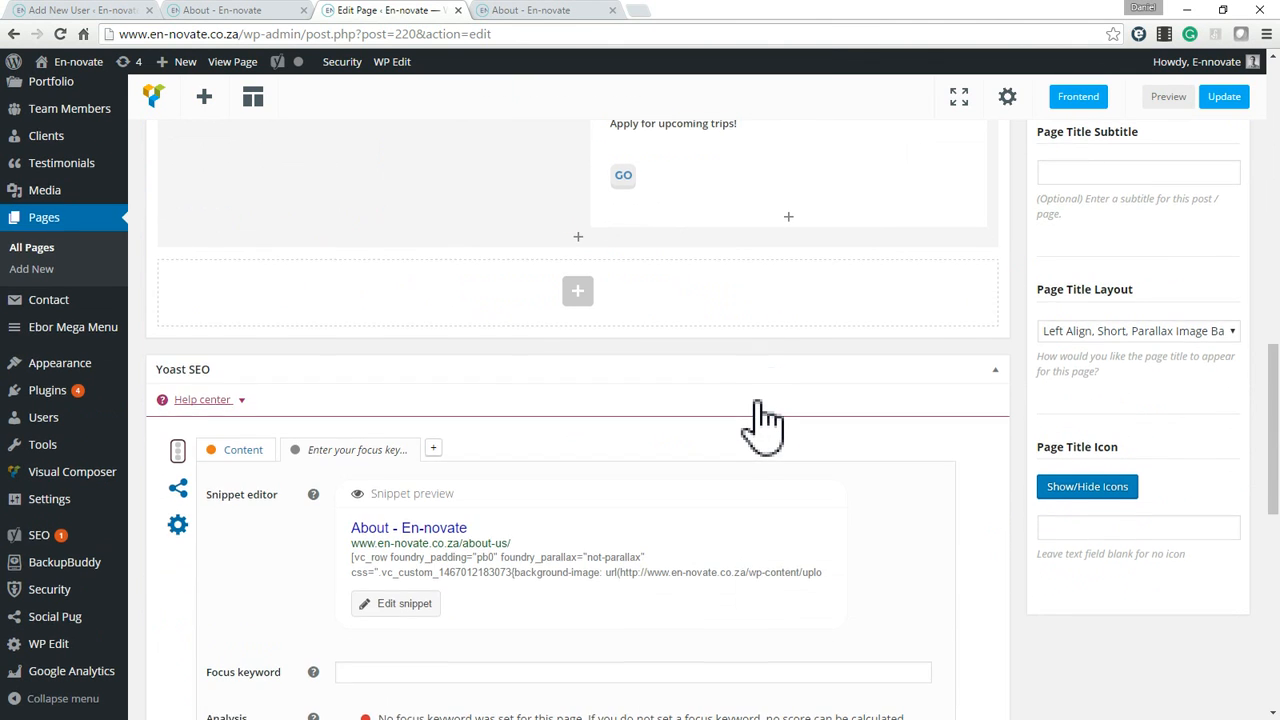
Browse all elements available for a new section below the last row, and close the element list without adding any.
scroll(775, 440, up, 5)
scroll(844, 463, up, 10)
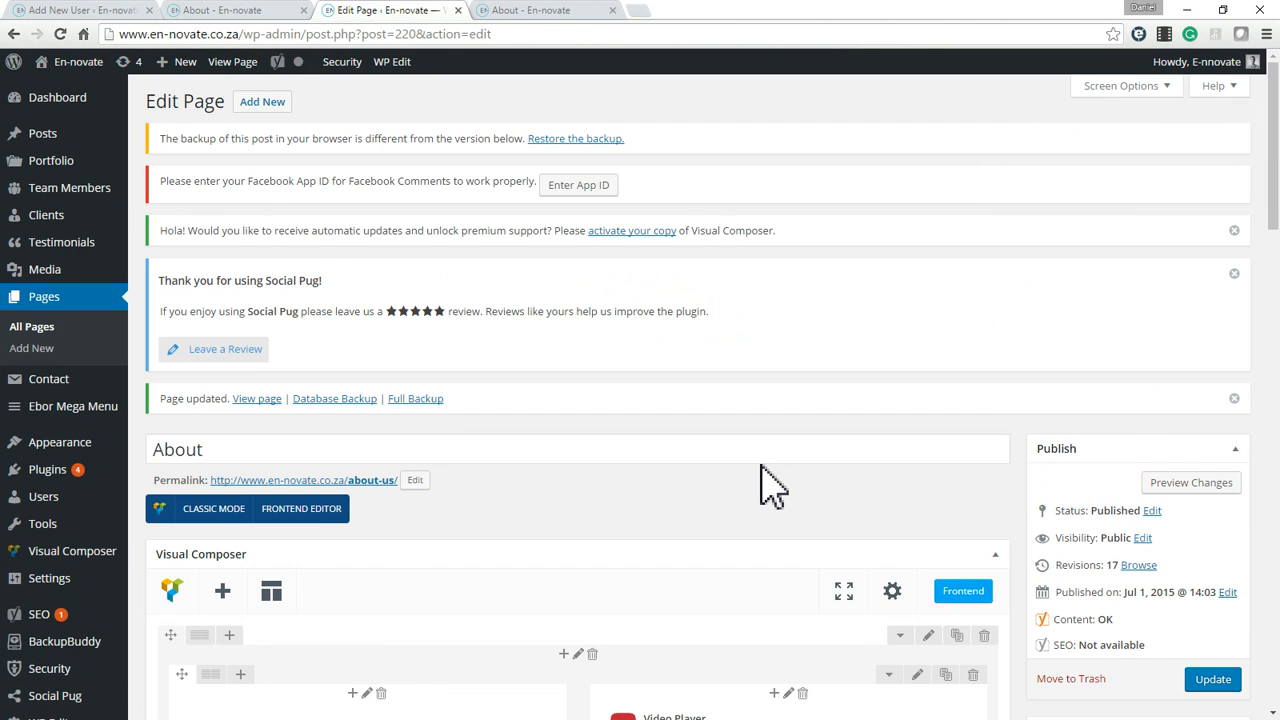
scroll(770, 485, down, 3)
scroll(985, 525, down, 1)
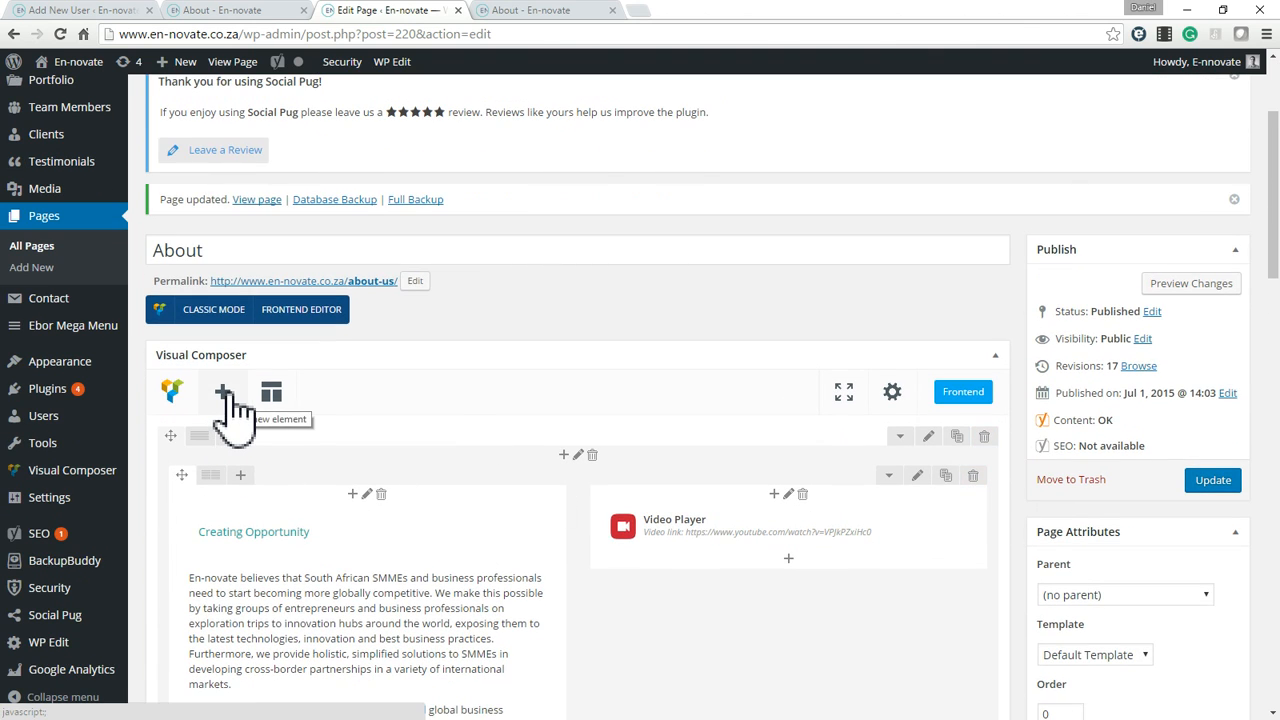
scroll(460, 510, down, 2)
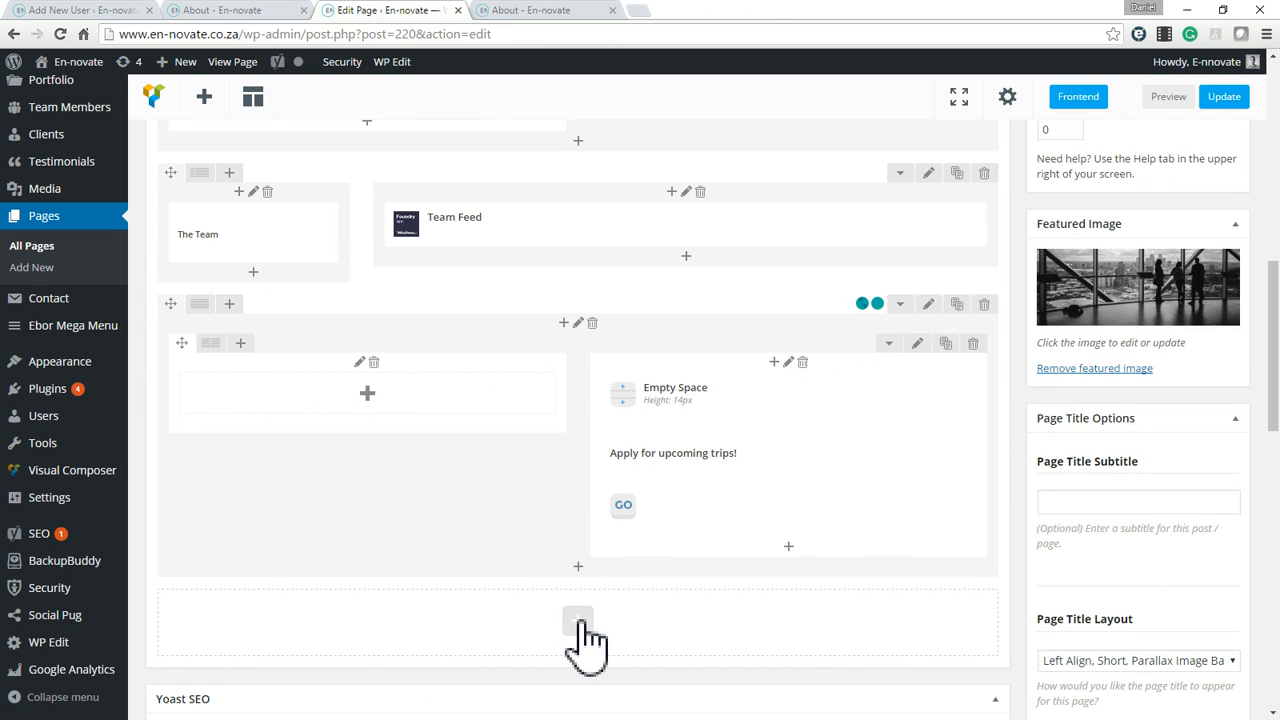
click(578, 624)
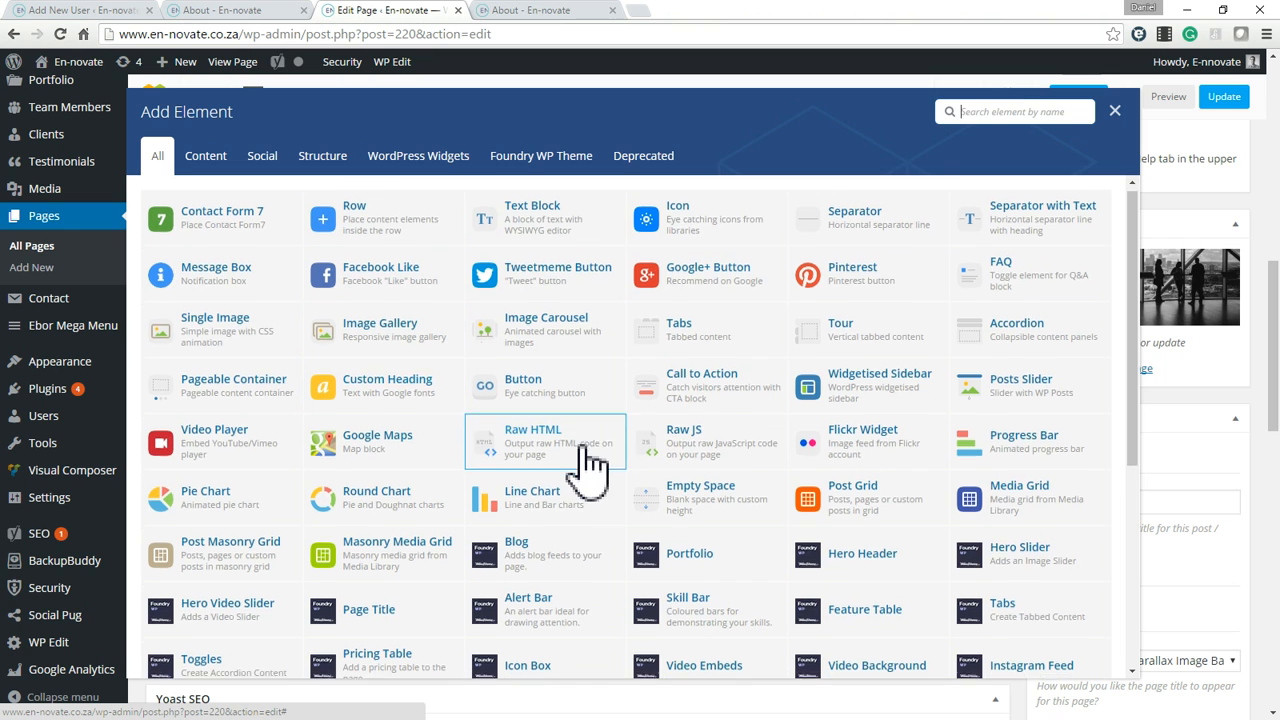
scroll(586, 391, down, 2)
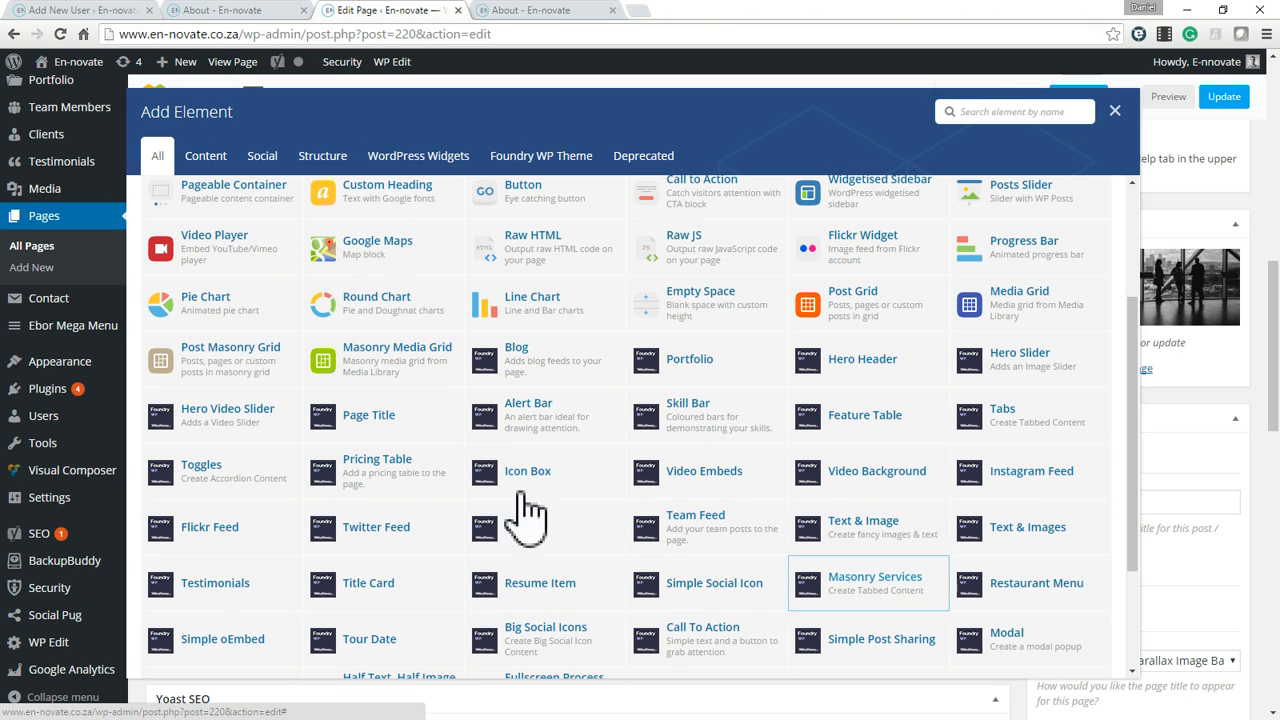
scroll(820, 470, down, 3)
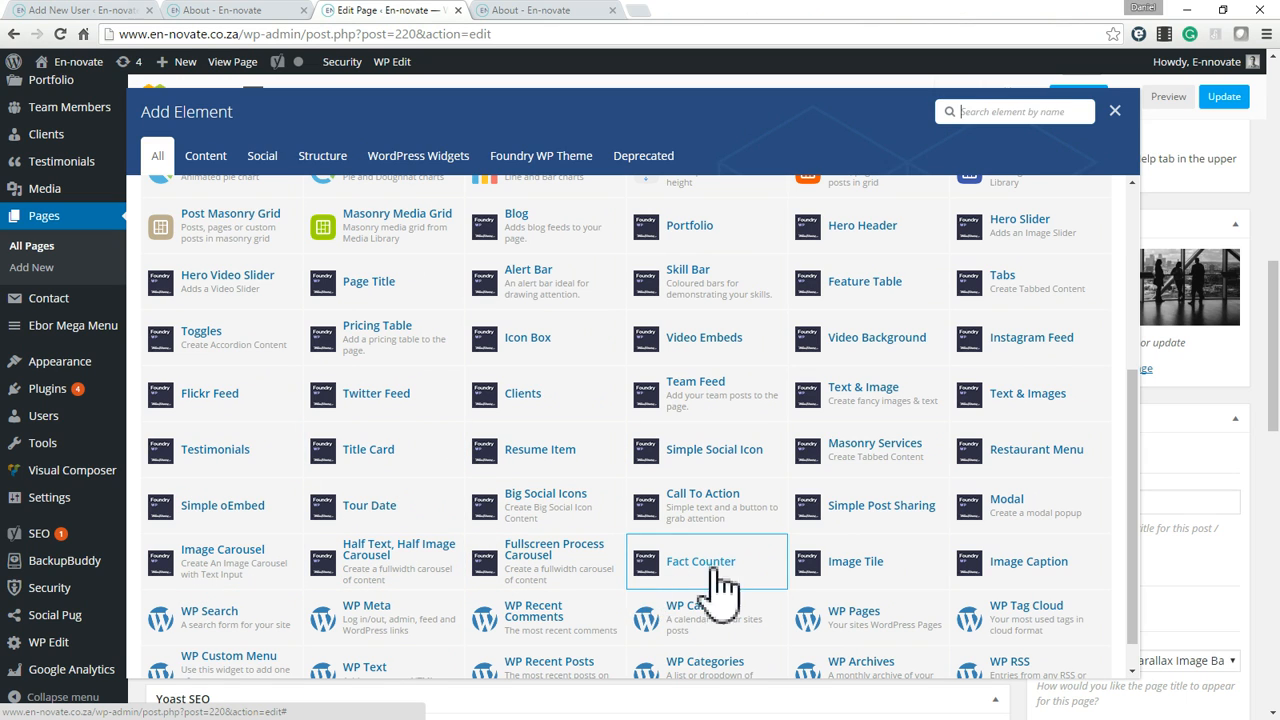
scroll(845, 508, down, 1)
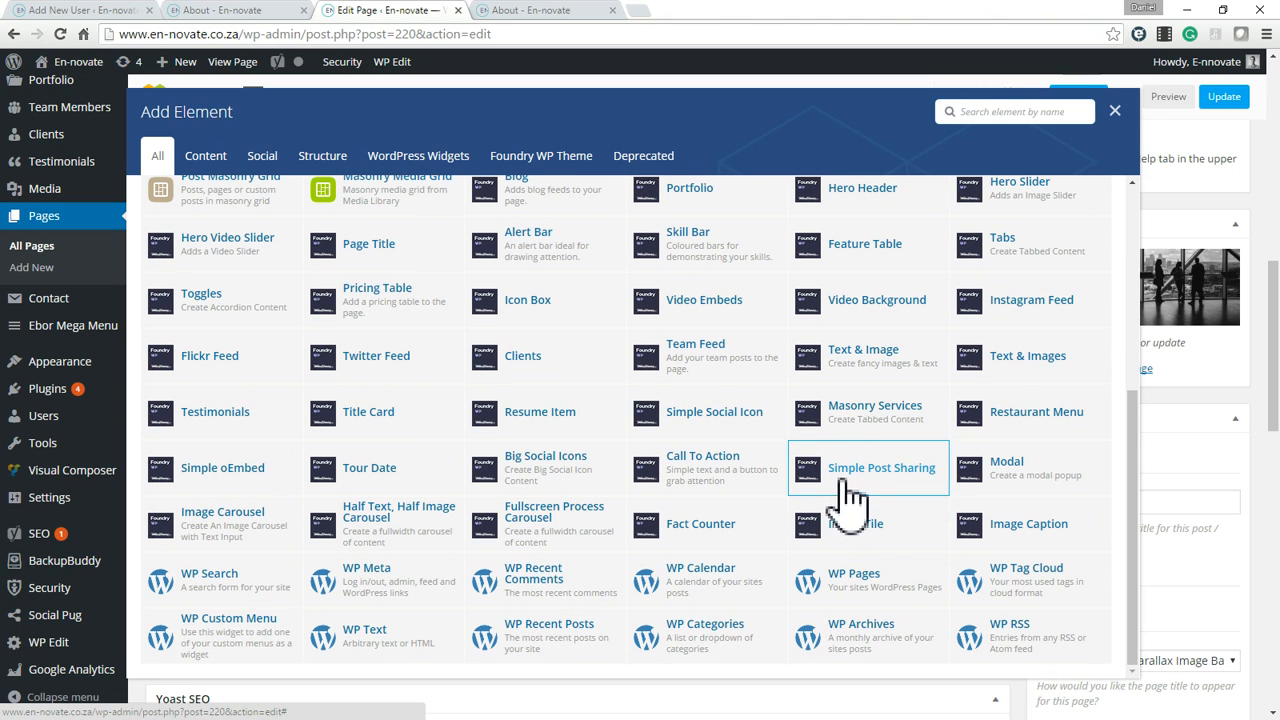
click(1118, 112)
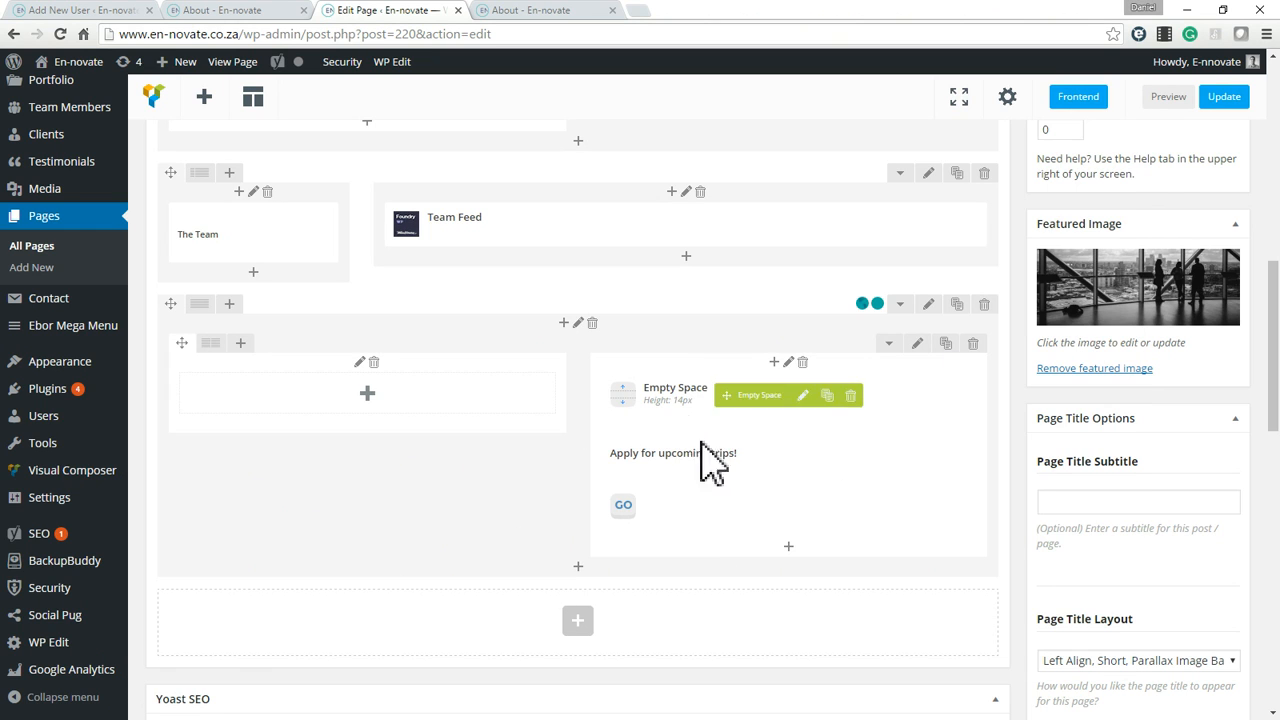
Update the About page and switch to its preview tab.
scroll(1240, 590, up, 5)
click(1212, 680)
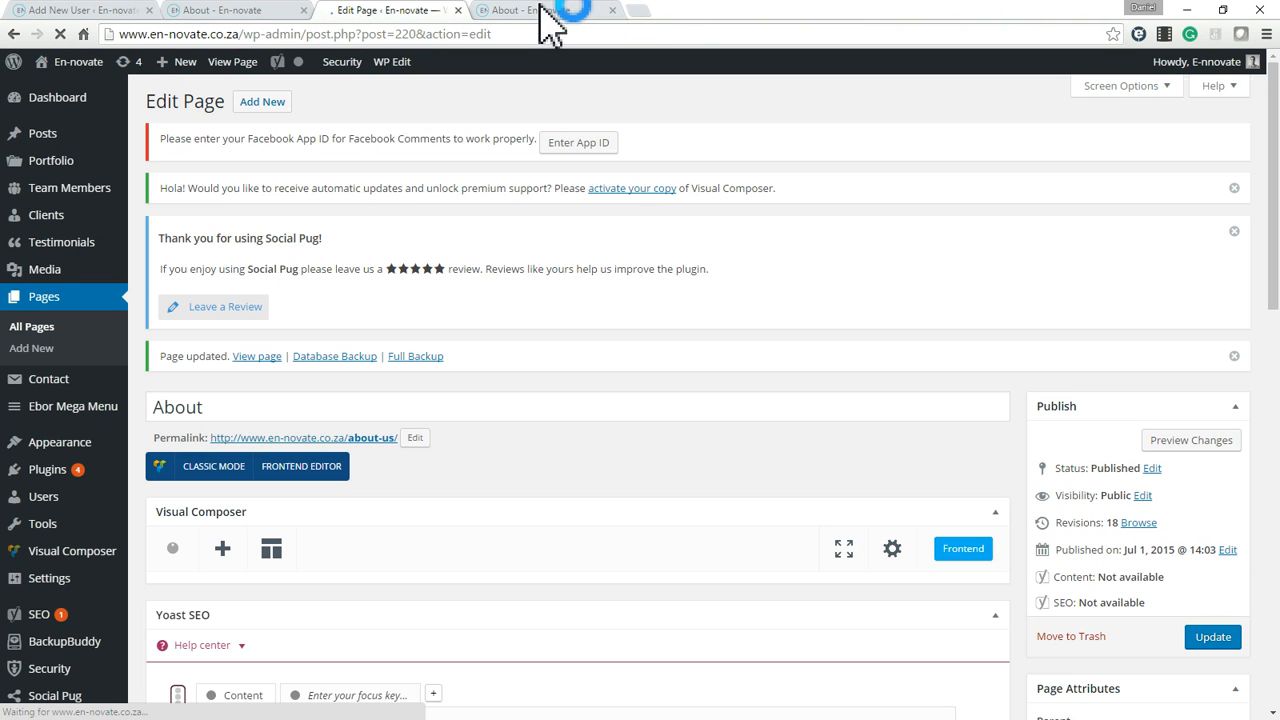
click(571, 10)
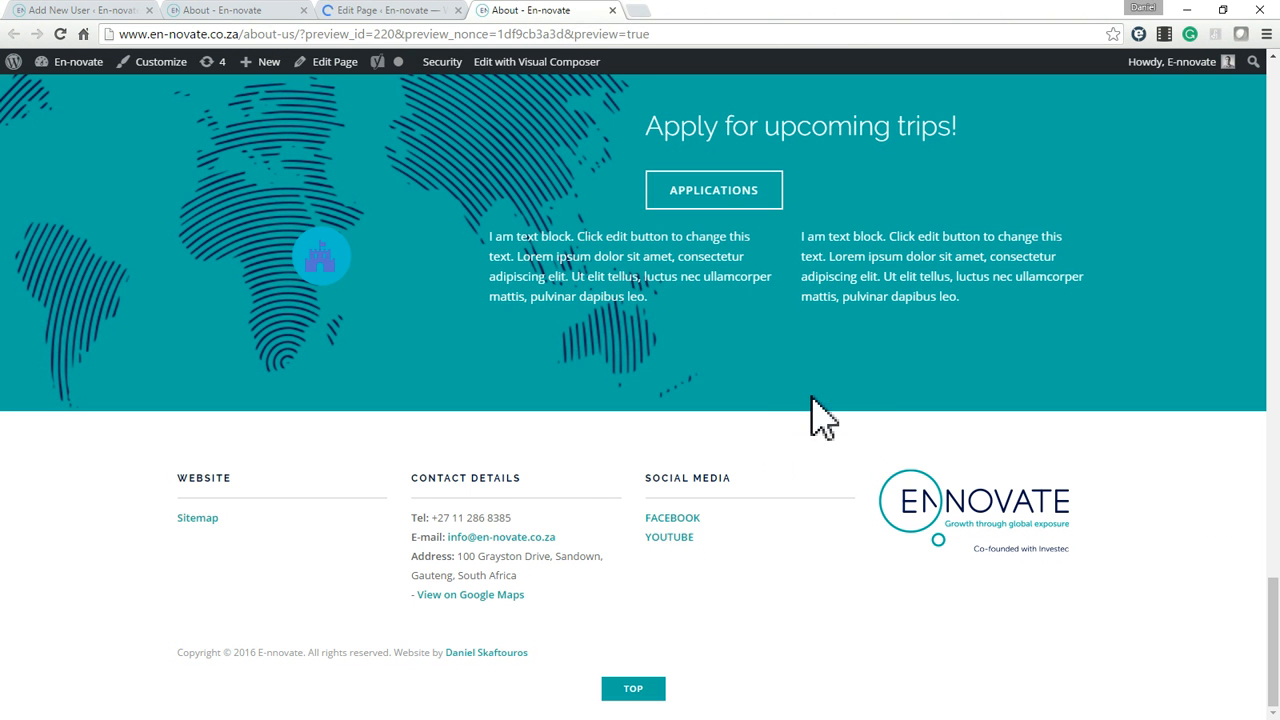
Close the preview tab, then reload the live About page and check its section with the Applications button.
scroll(829, 414, up, 8)
click(617, 10)
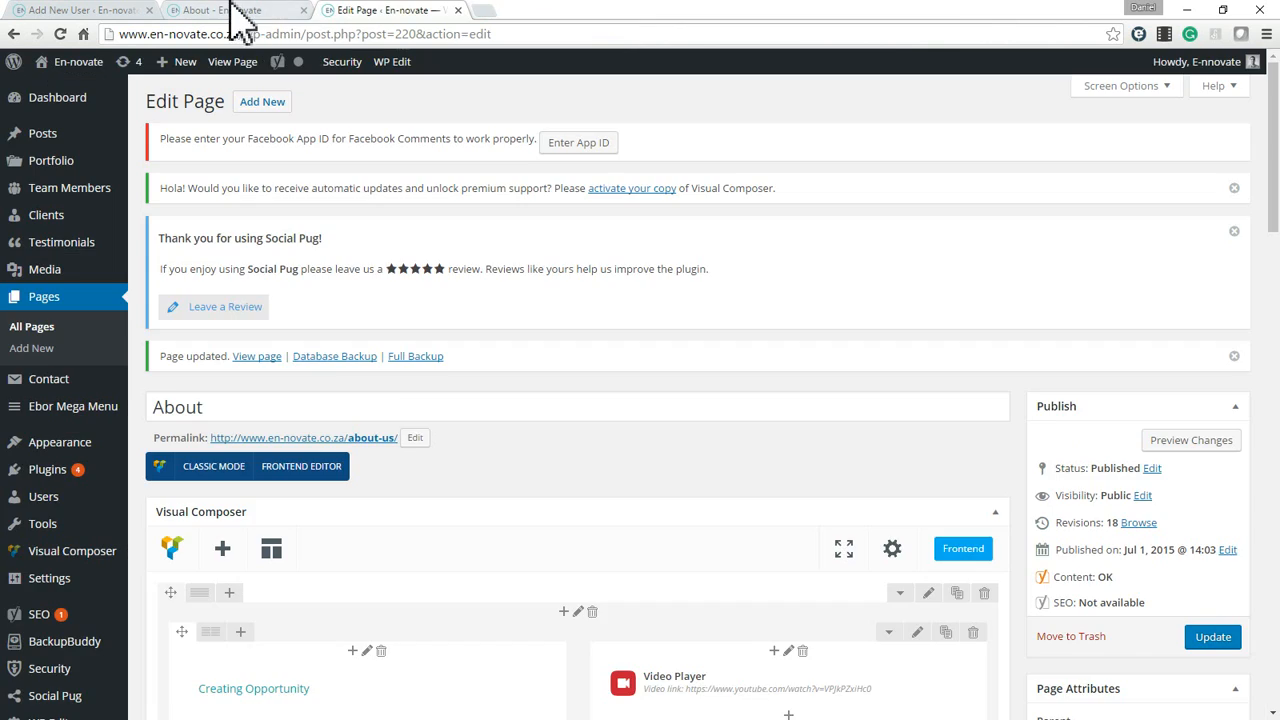
click(230, 8)
key(F5)
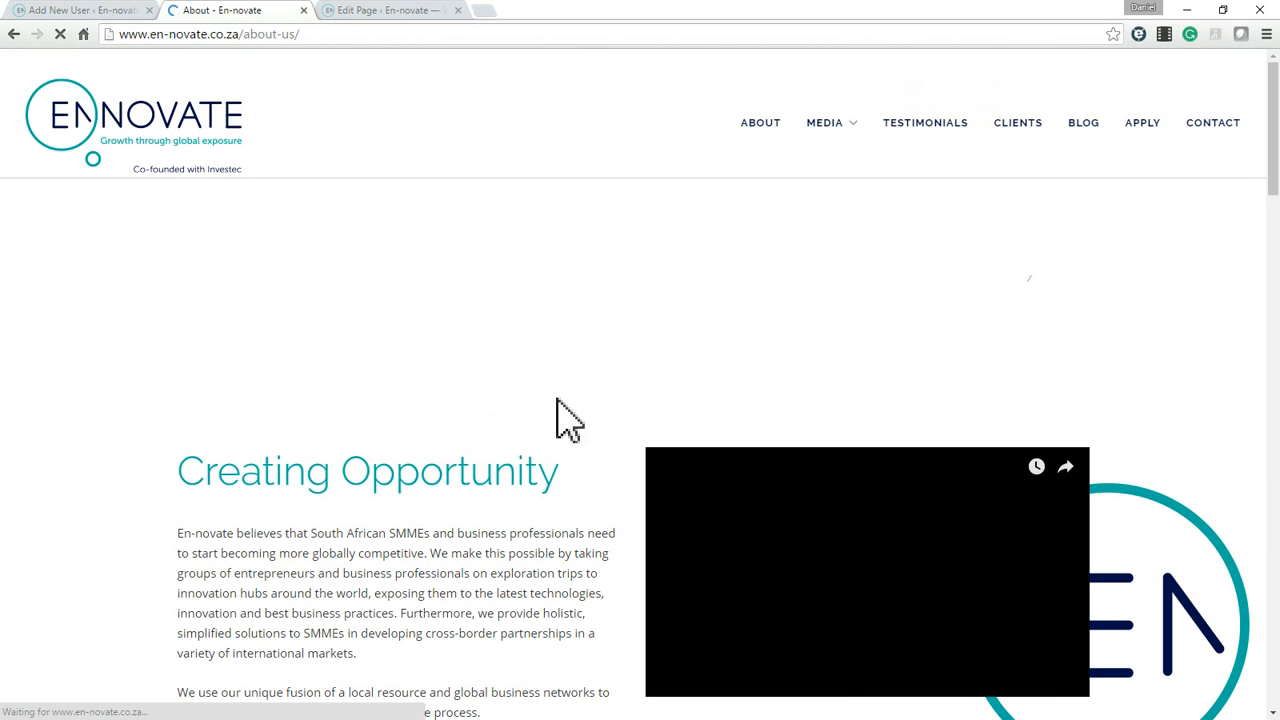
scroll(628, 406, up, 5)
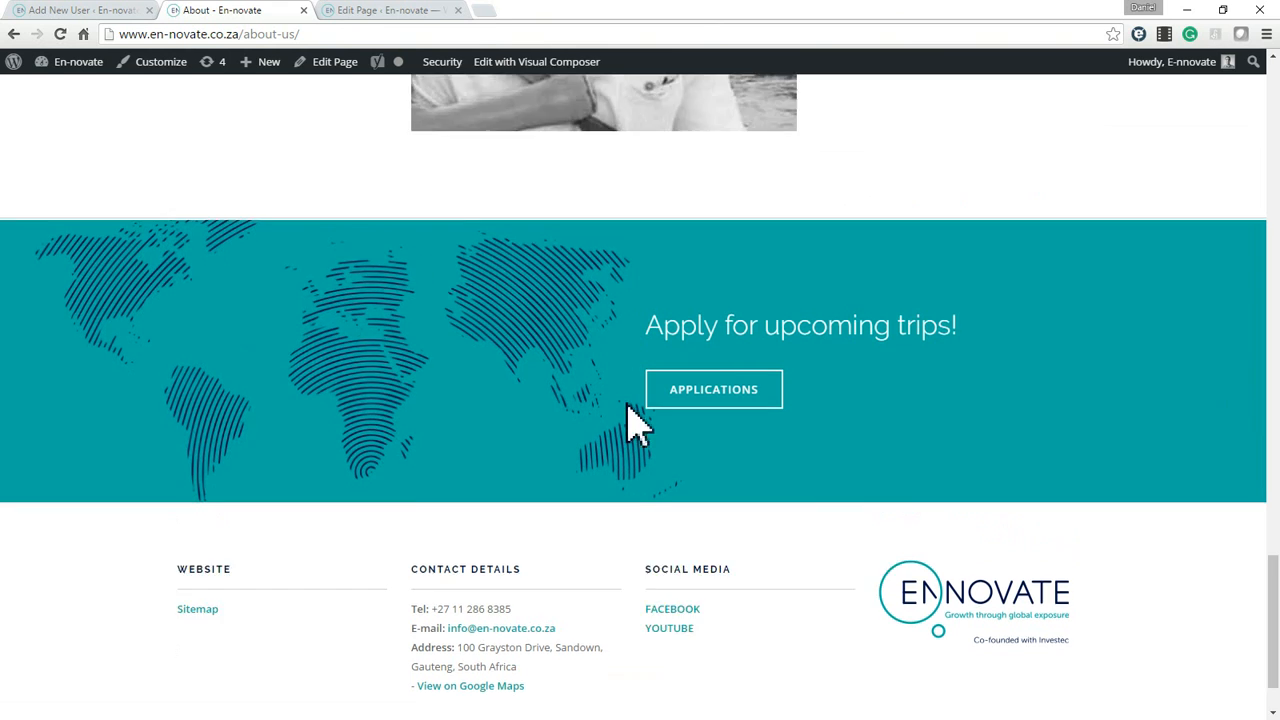
scroll(650, 424, down, 4)
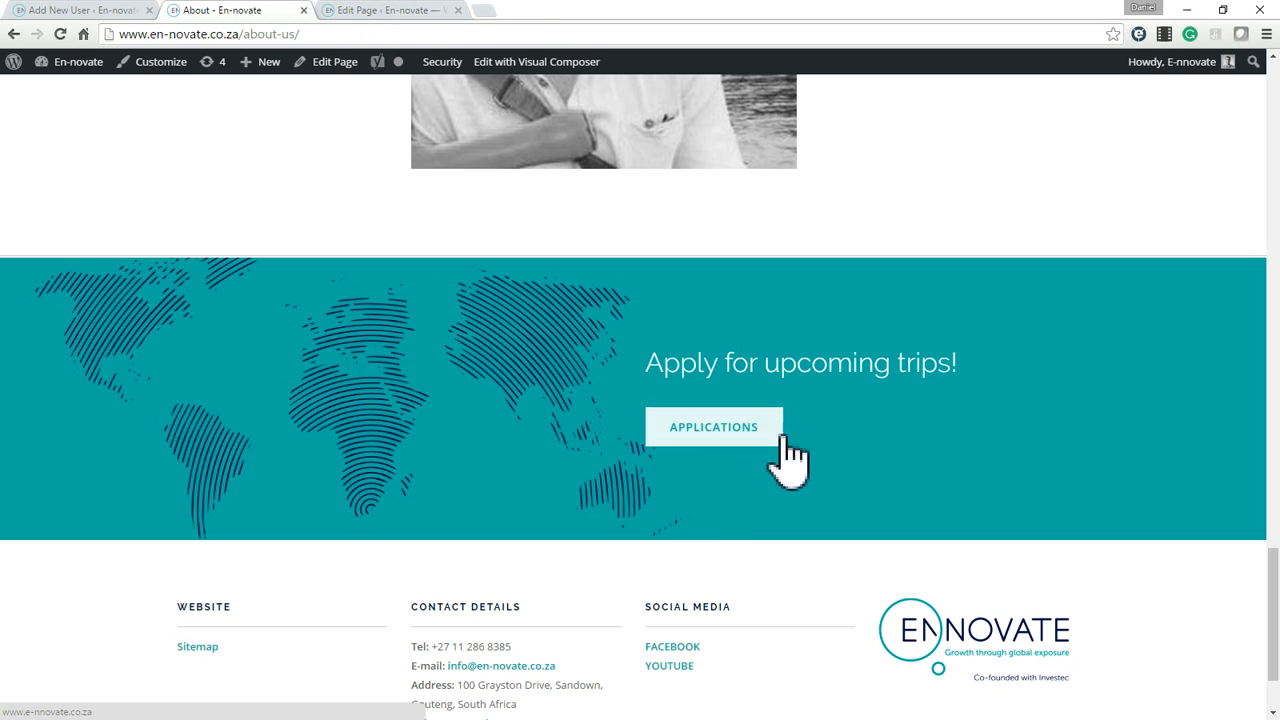
Compare the "Apply for upcoming trips!" section in the page editor with the same section on the live About page.
click(405, 14)
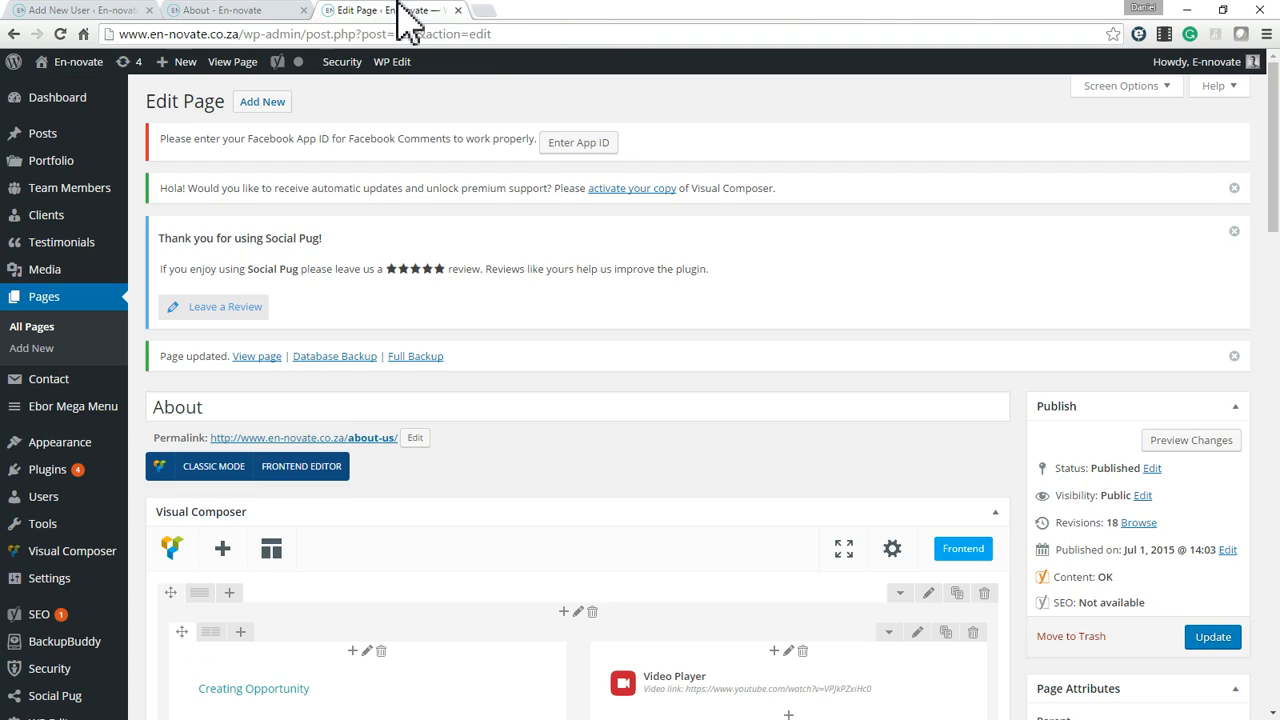
scroll(688, 480, down, 10)
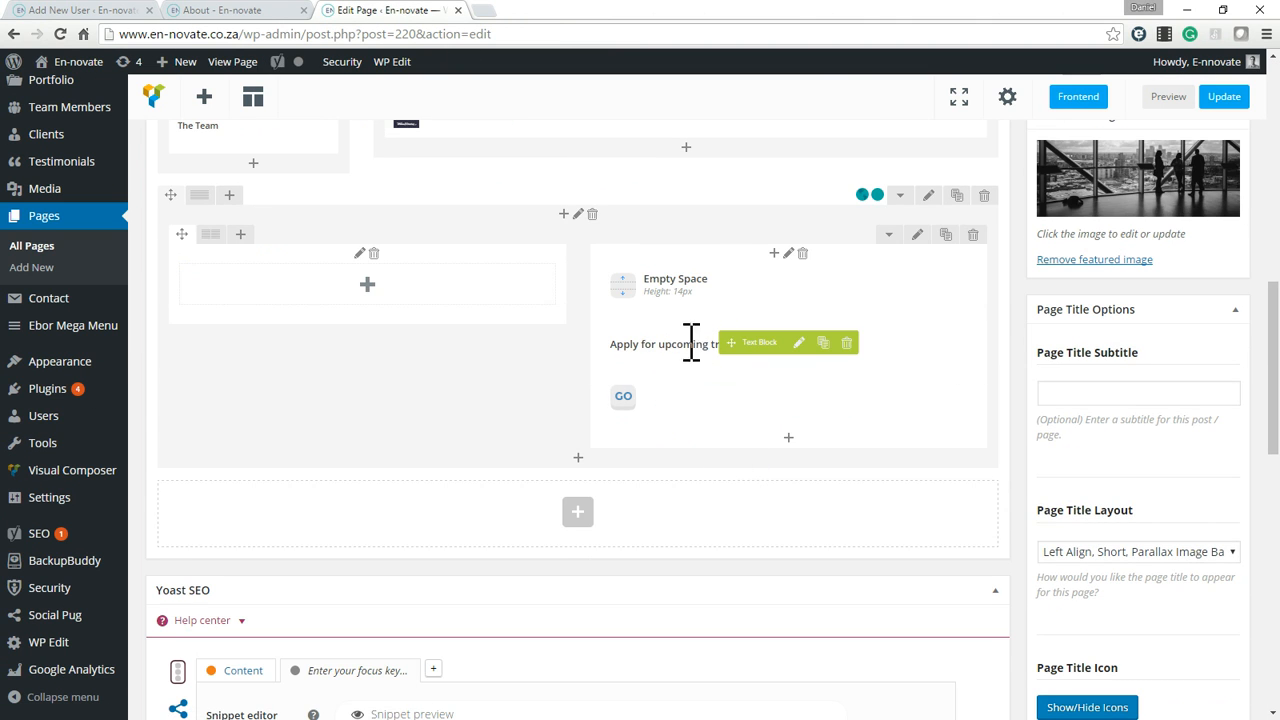
click(245, 12)
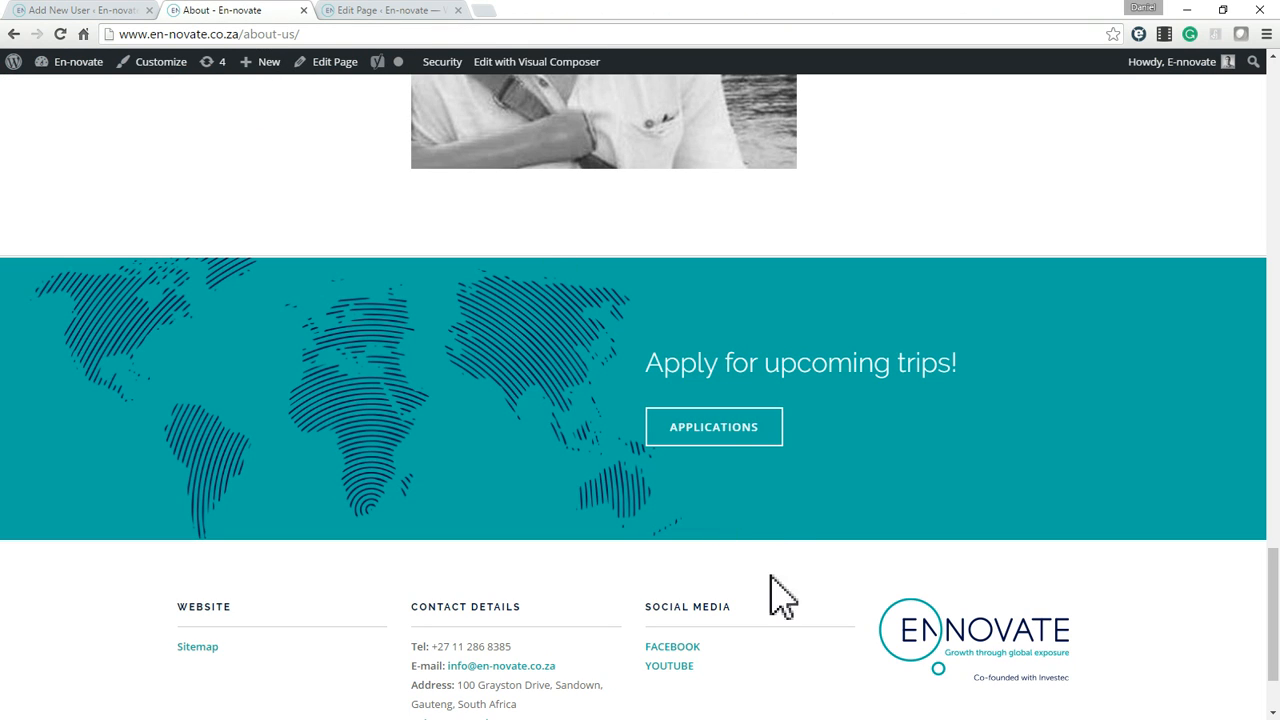
drag(678, 378, 893, 367)
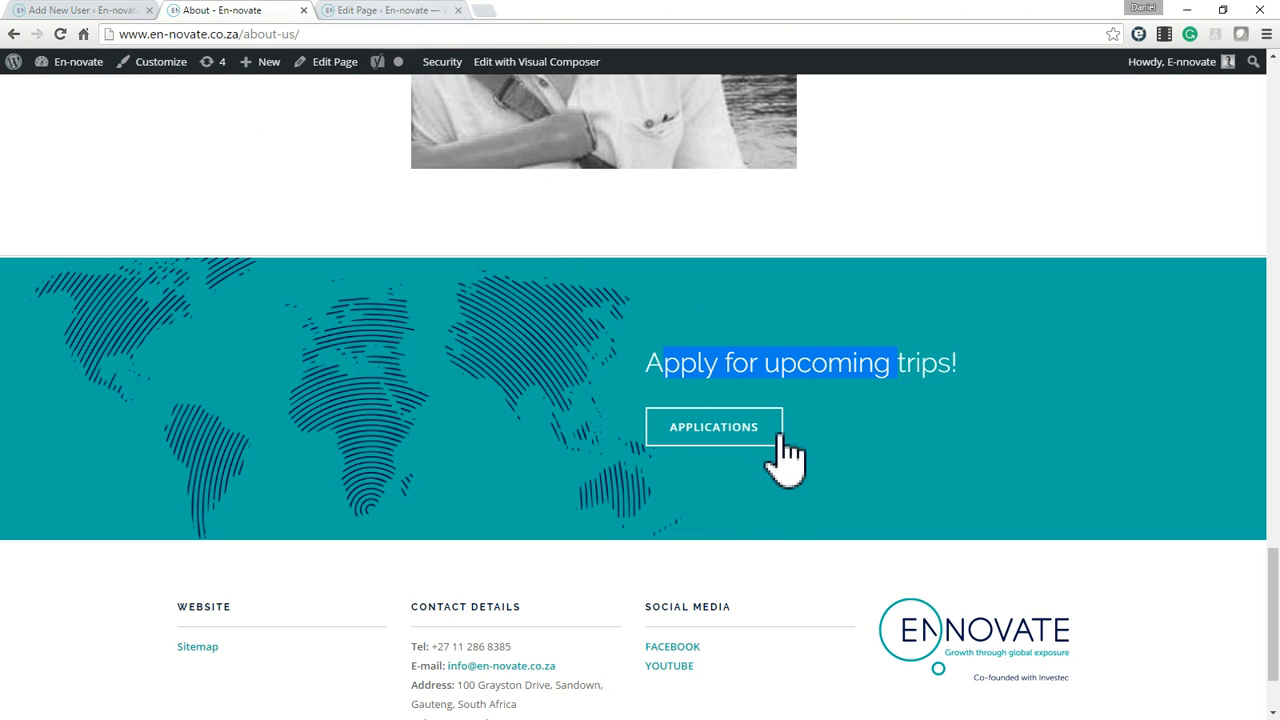
Open the settings of the Applications button in the page editor and compare its text with the live About page.
click(374, 9)
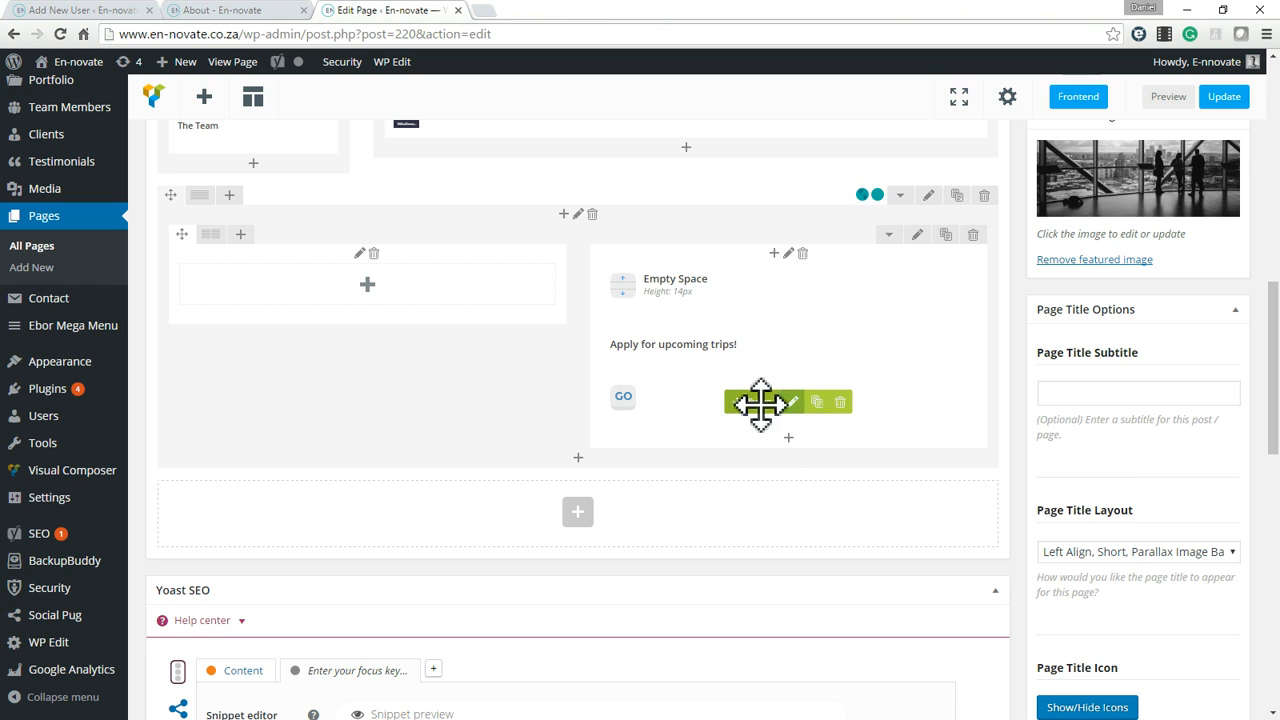
click(793, 402)
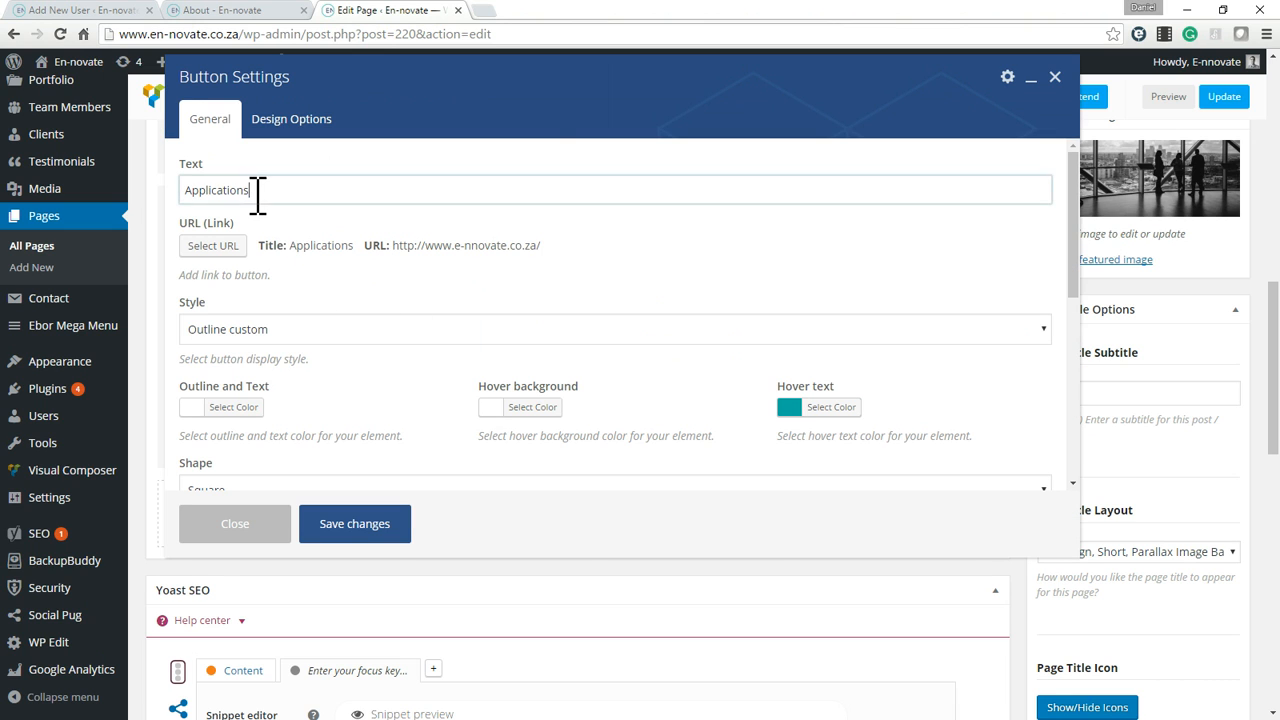
double_click(257, 191)
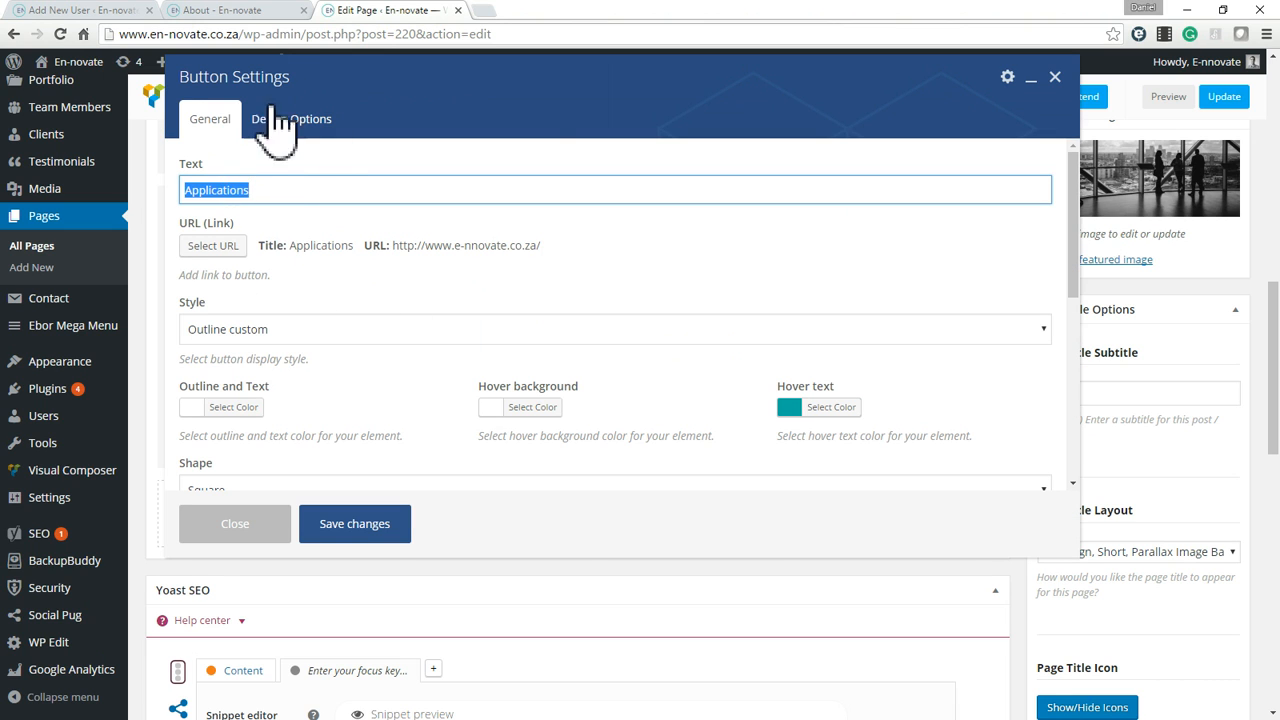
click(263, 11)
click(618, 438)
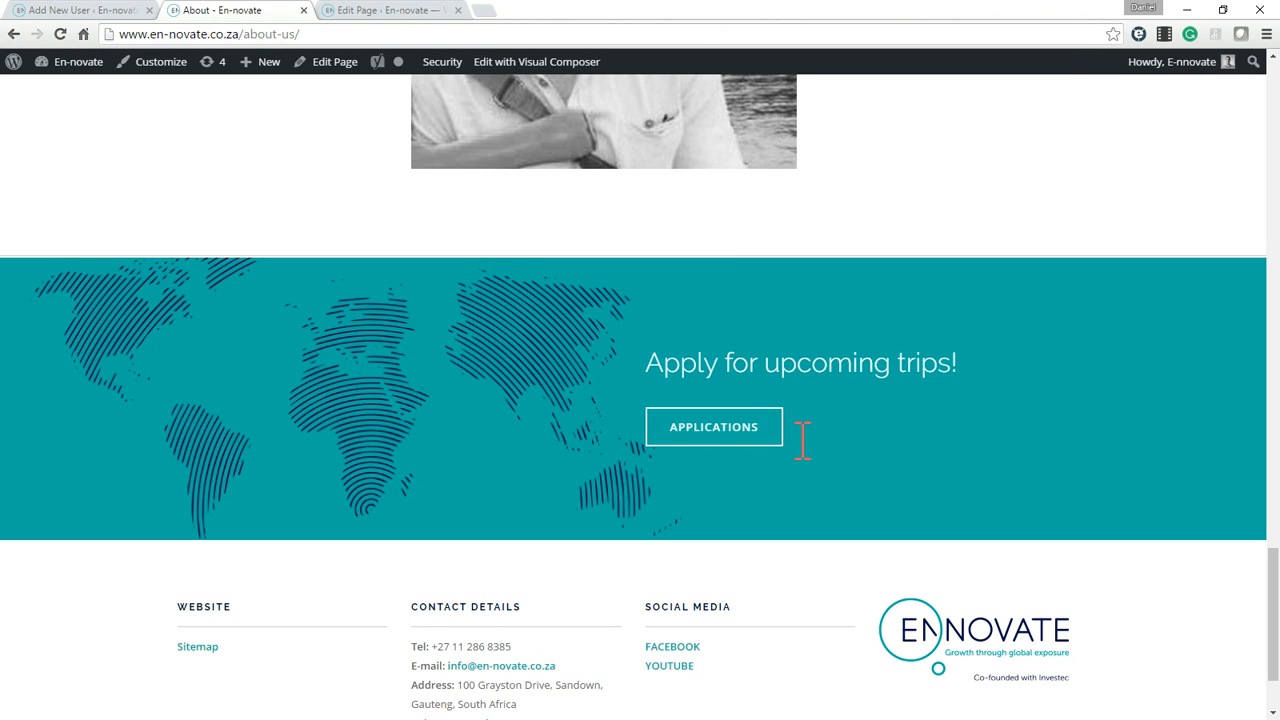
click(410, 12)
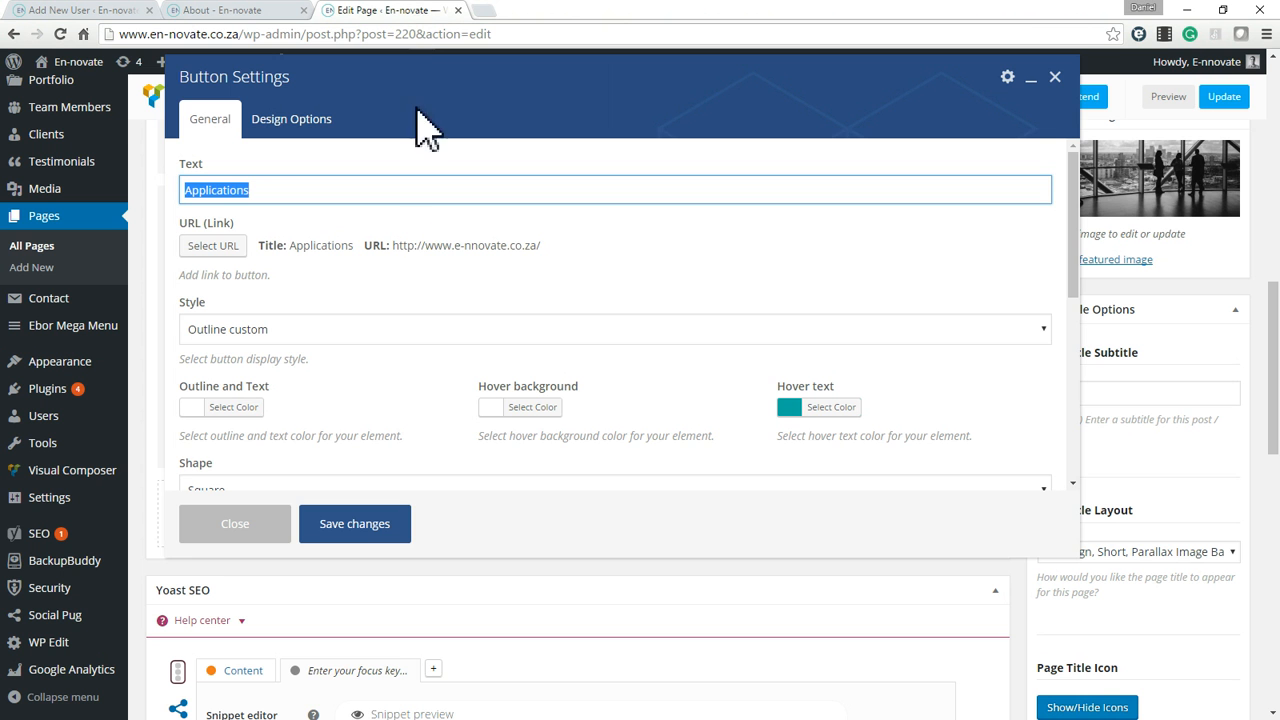
Open the Applications button's link settings and browse the existing site content available as a link target.
click(213, 247)
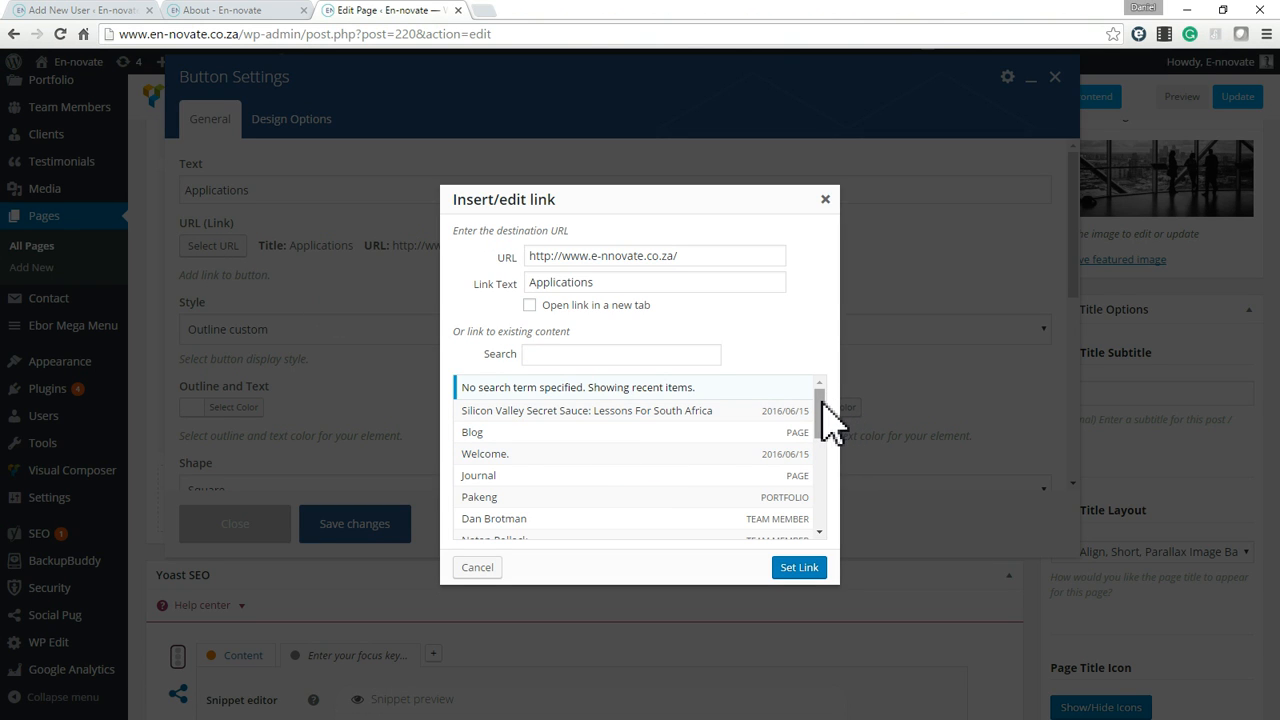
click(822, 400)
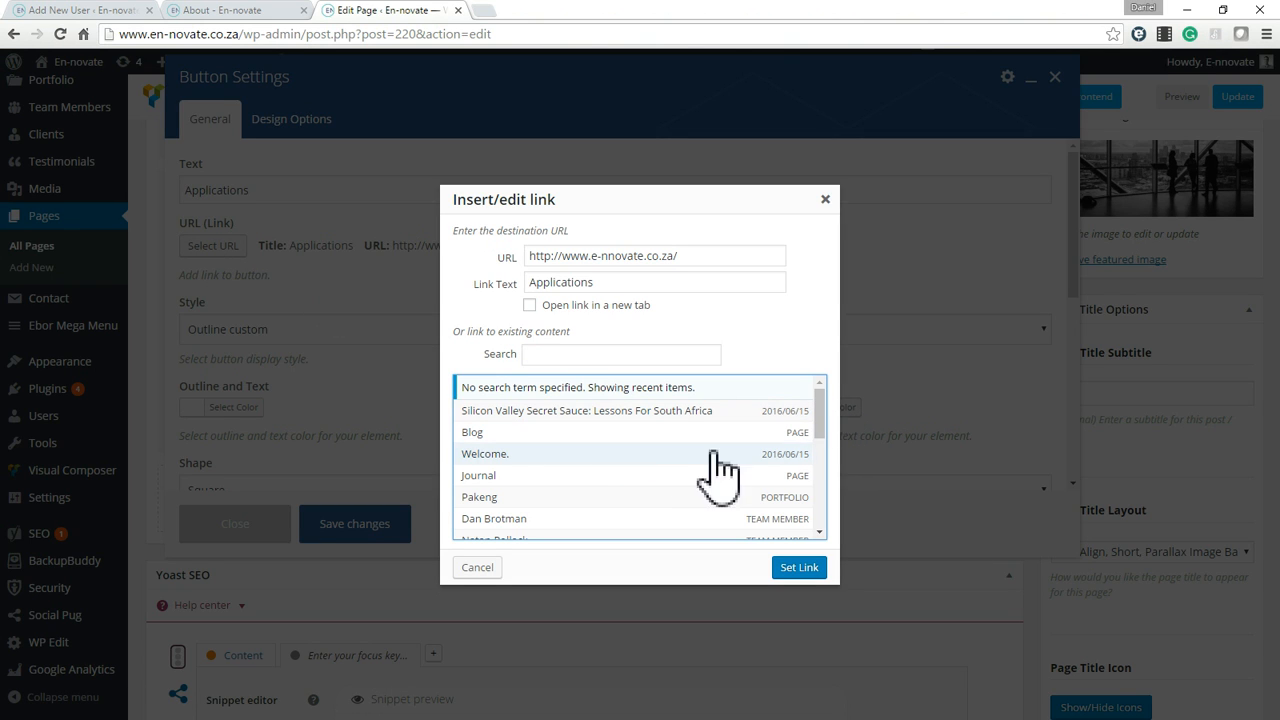
drag(820, 398, 826, 497)
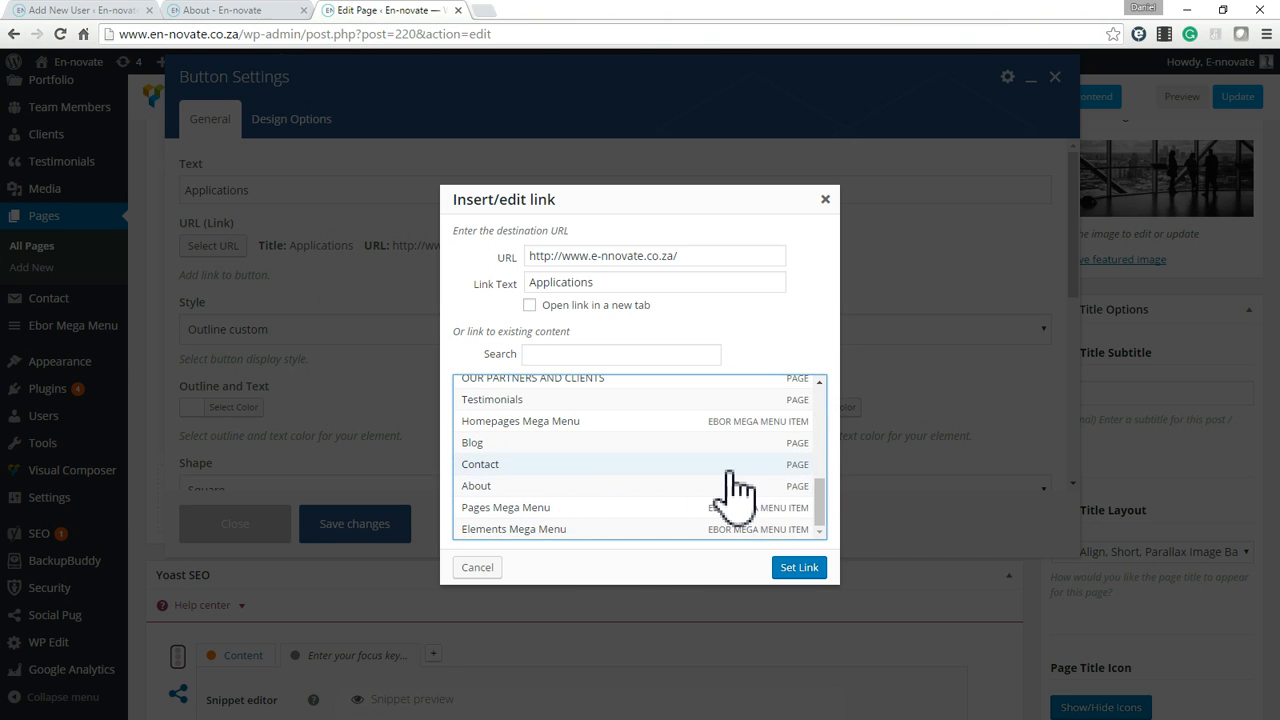
scroll(737, 416, up, 10)
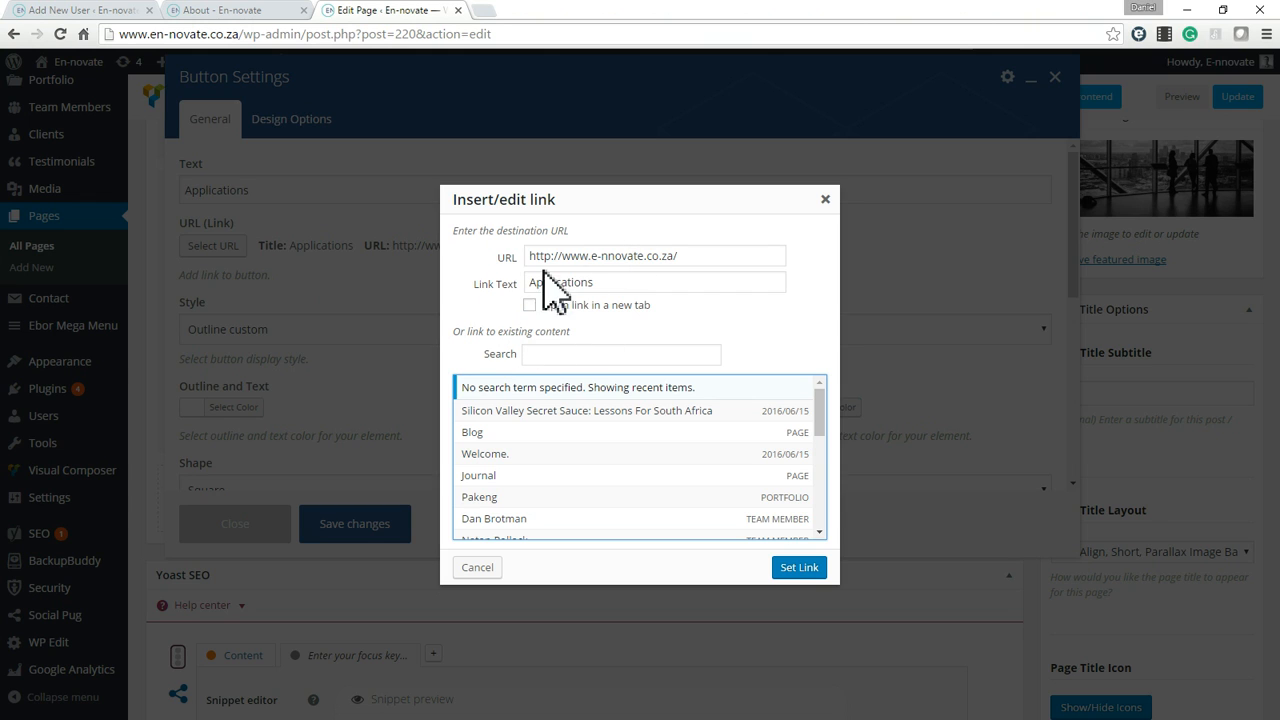
Test the Applications button on the live About page and look through the page it opens.
click(272, 10)
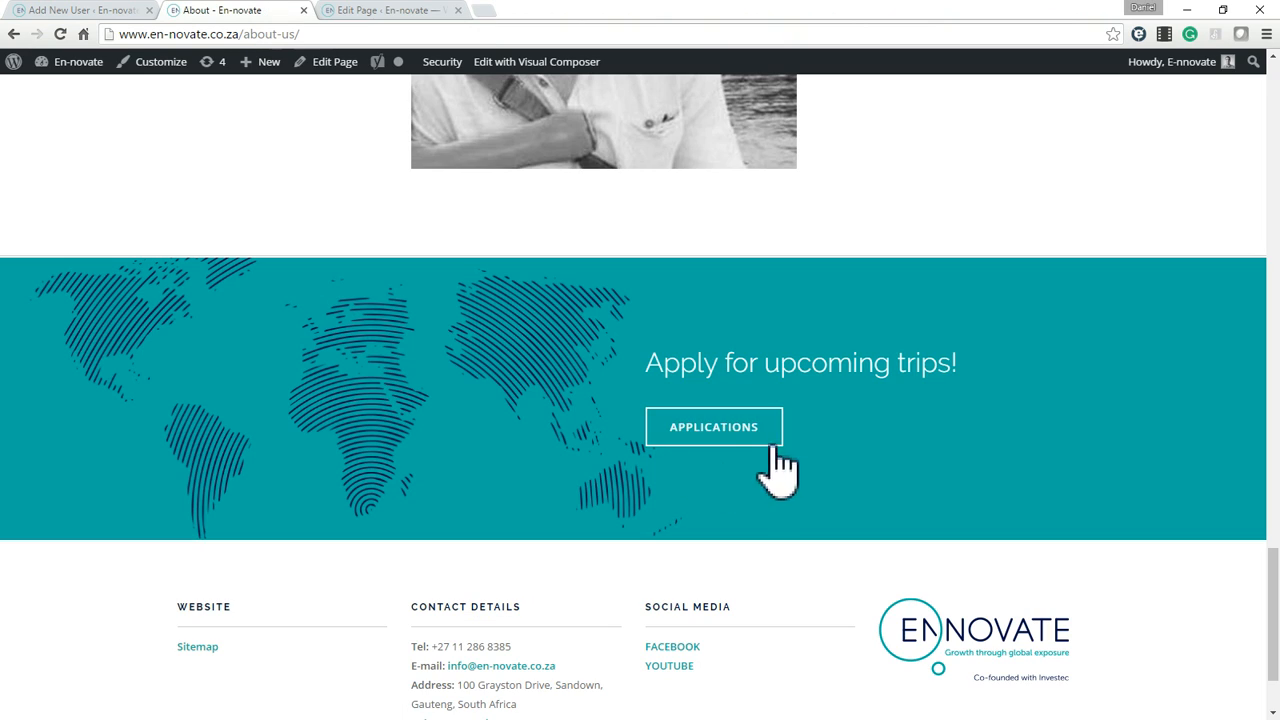
click(727, 431)
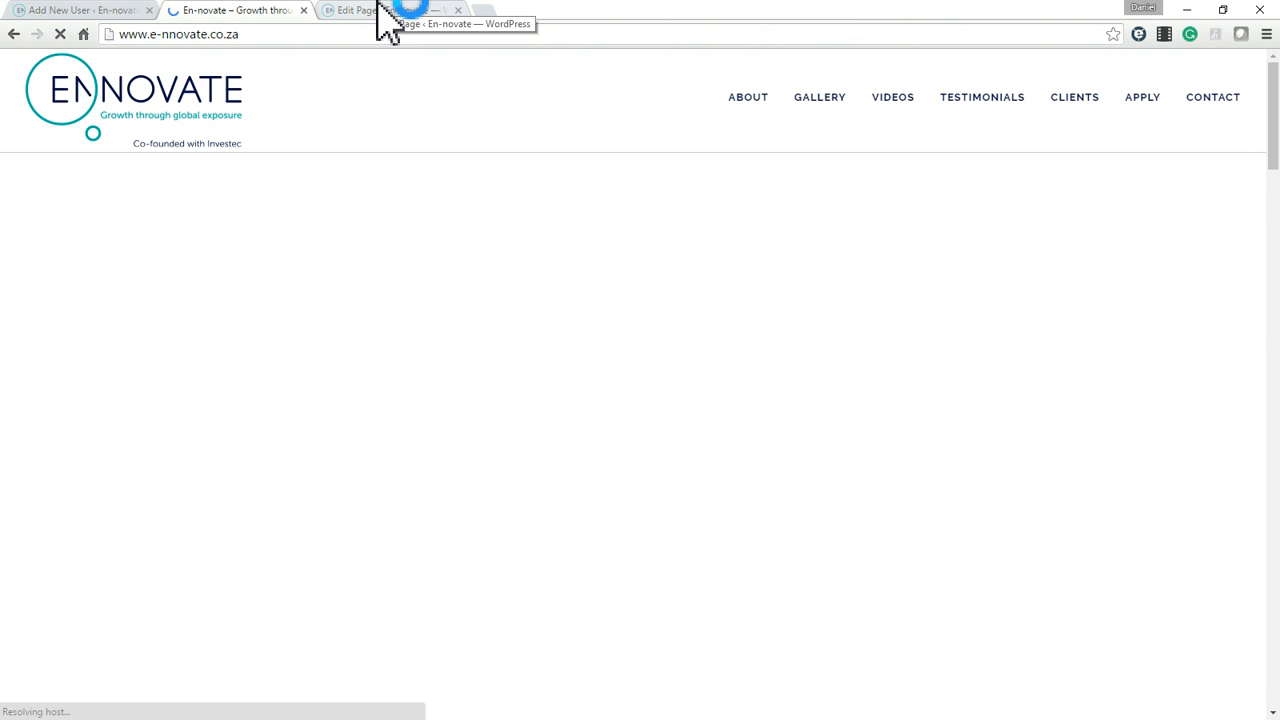
scroll(634, 357, down, 6)
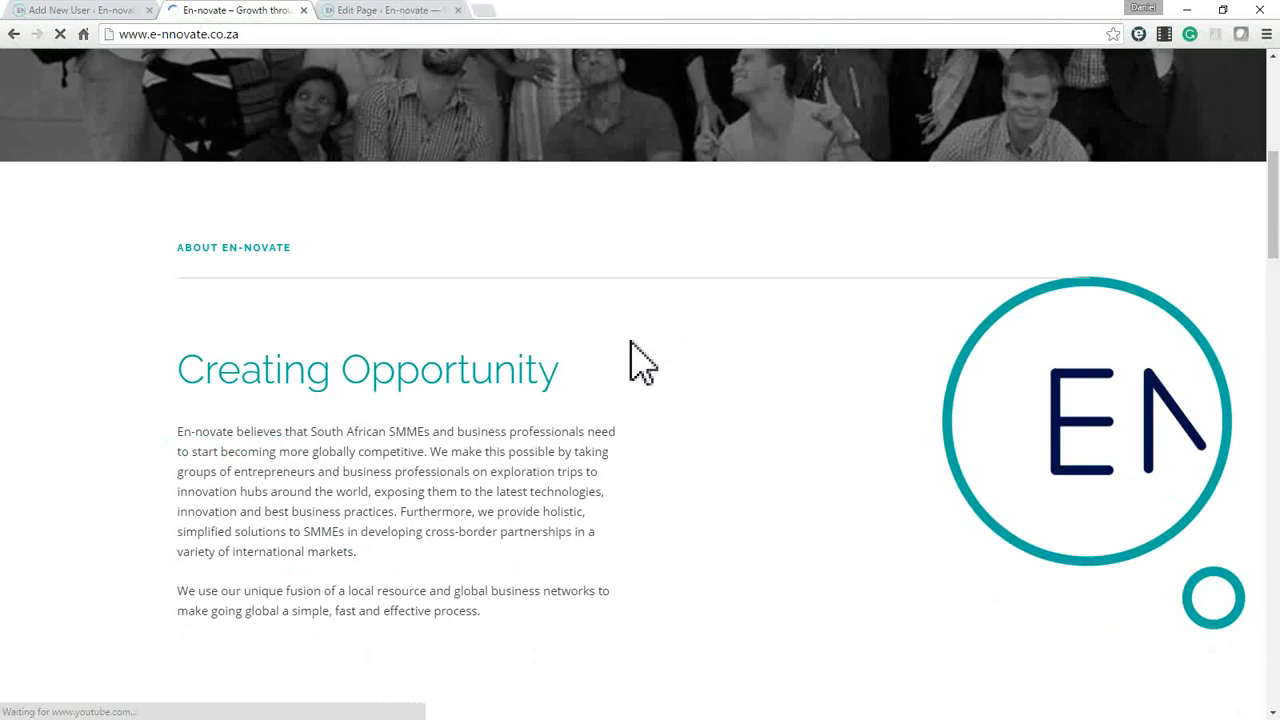
scroll(634, 360, up, 6)
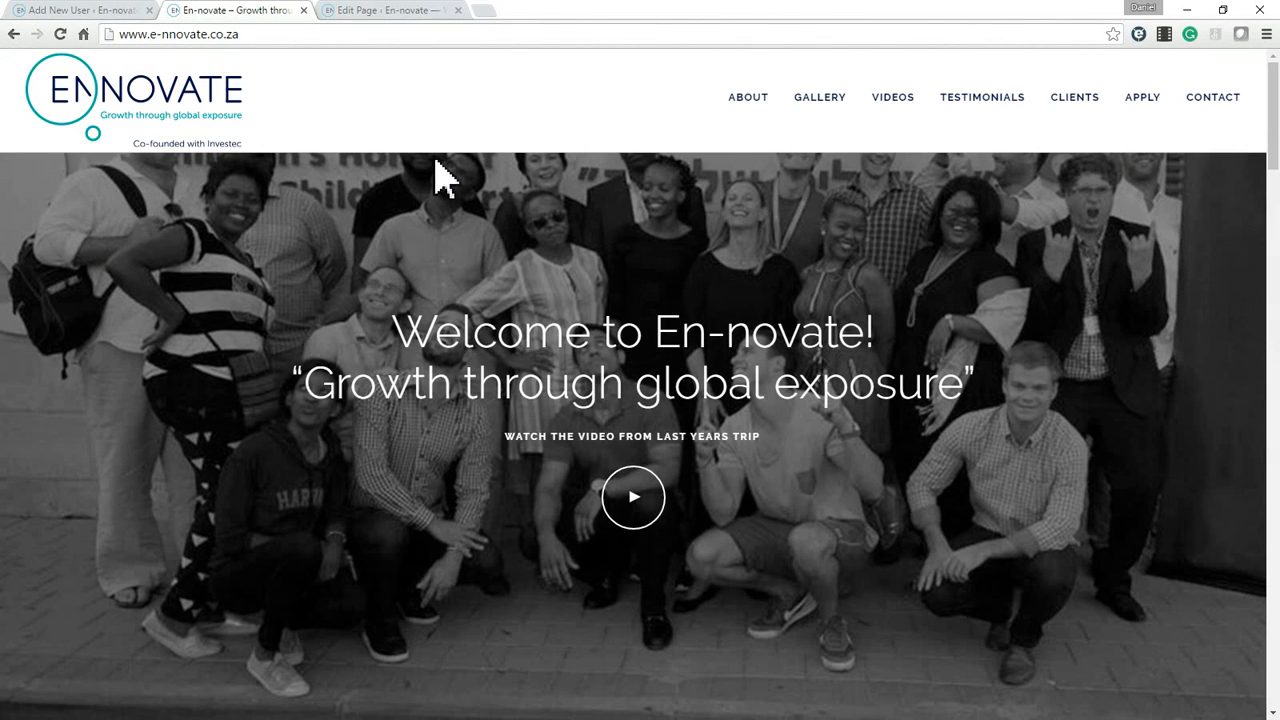
Return to the page editor, link the Applications button to the existing Application Form page and save the button settings.
click(392, 12)
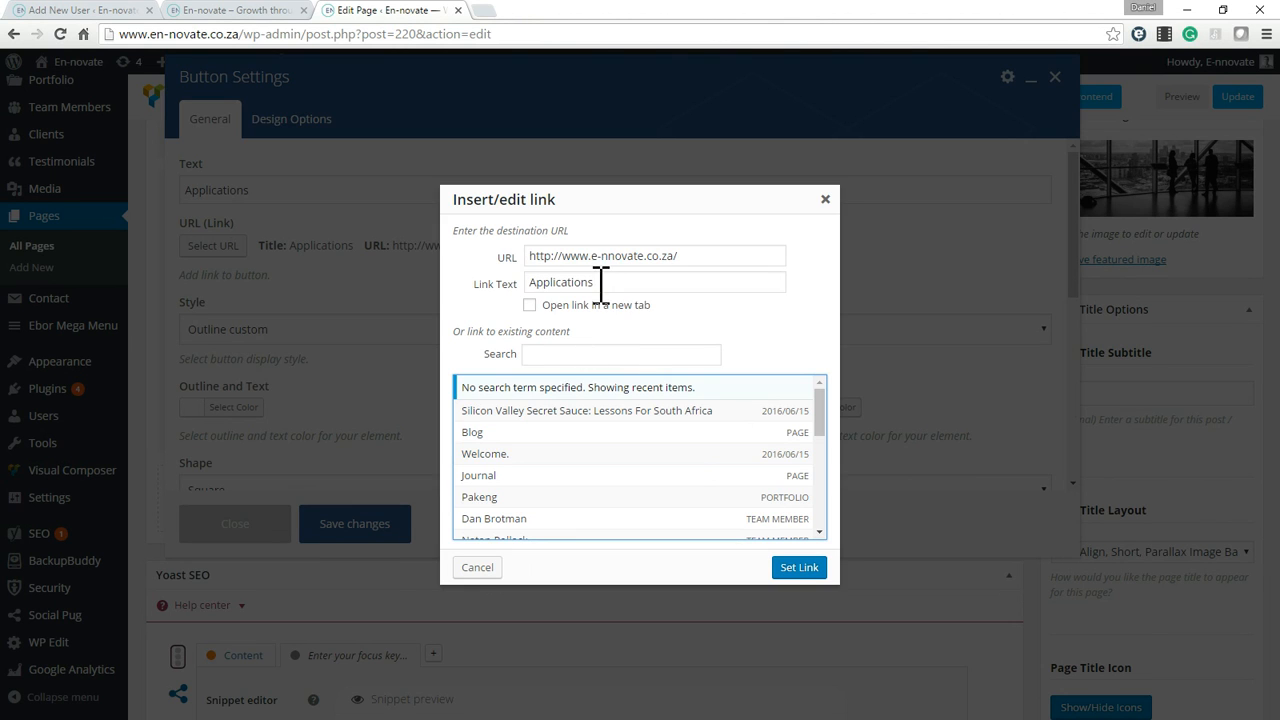
double_click(646, 255)
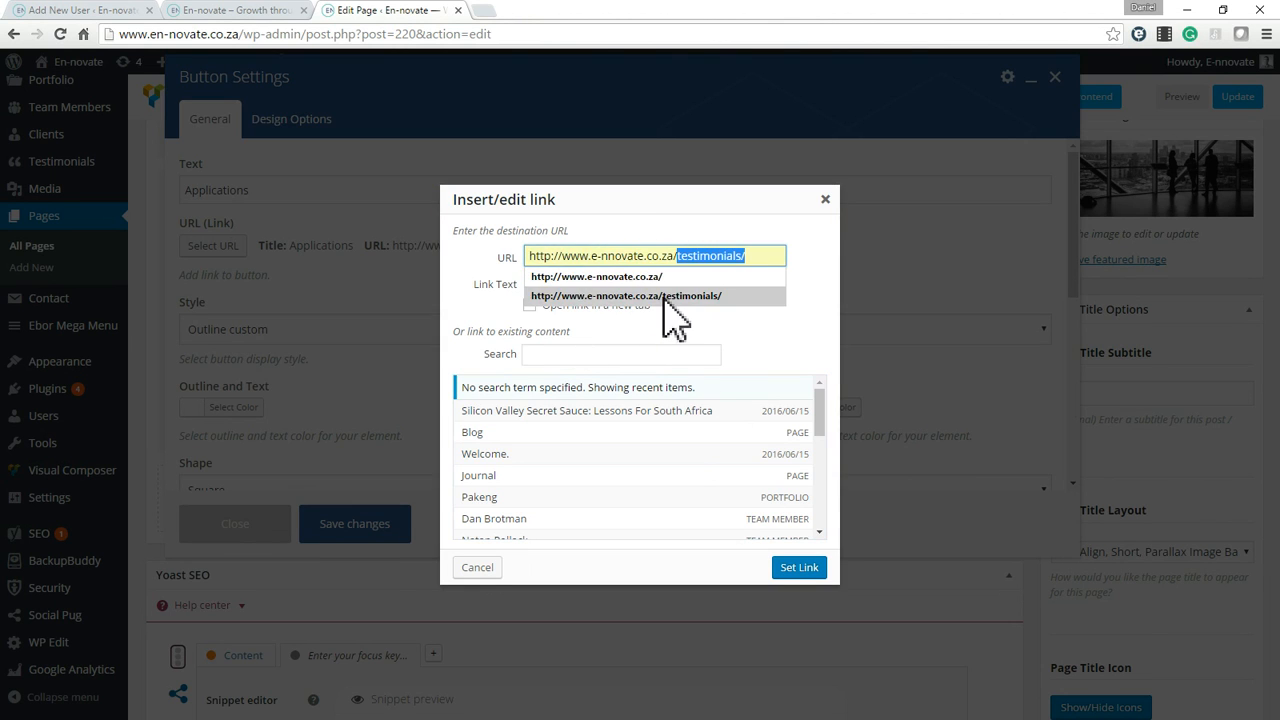
drag(826, 420, 829, 471)
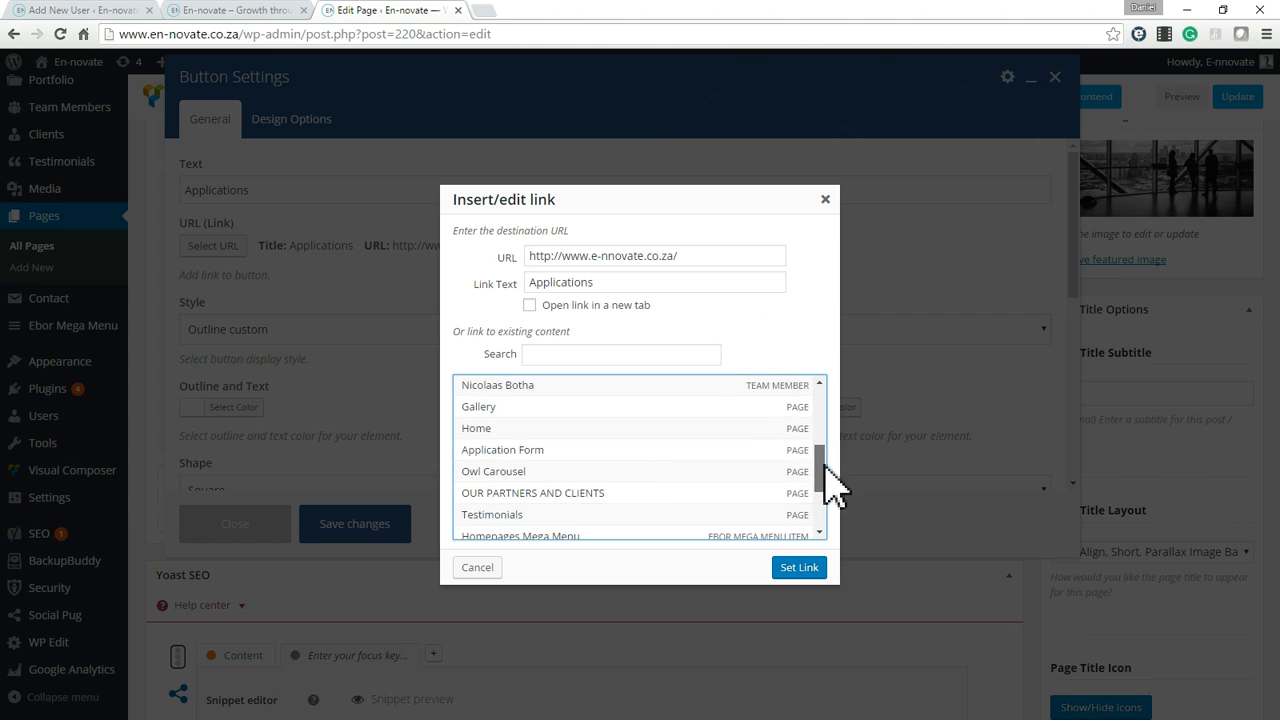
click(505, 460)
scroll(772, 522, down, 2)
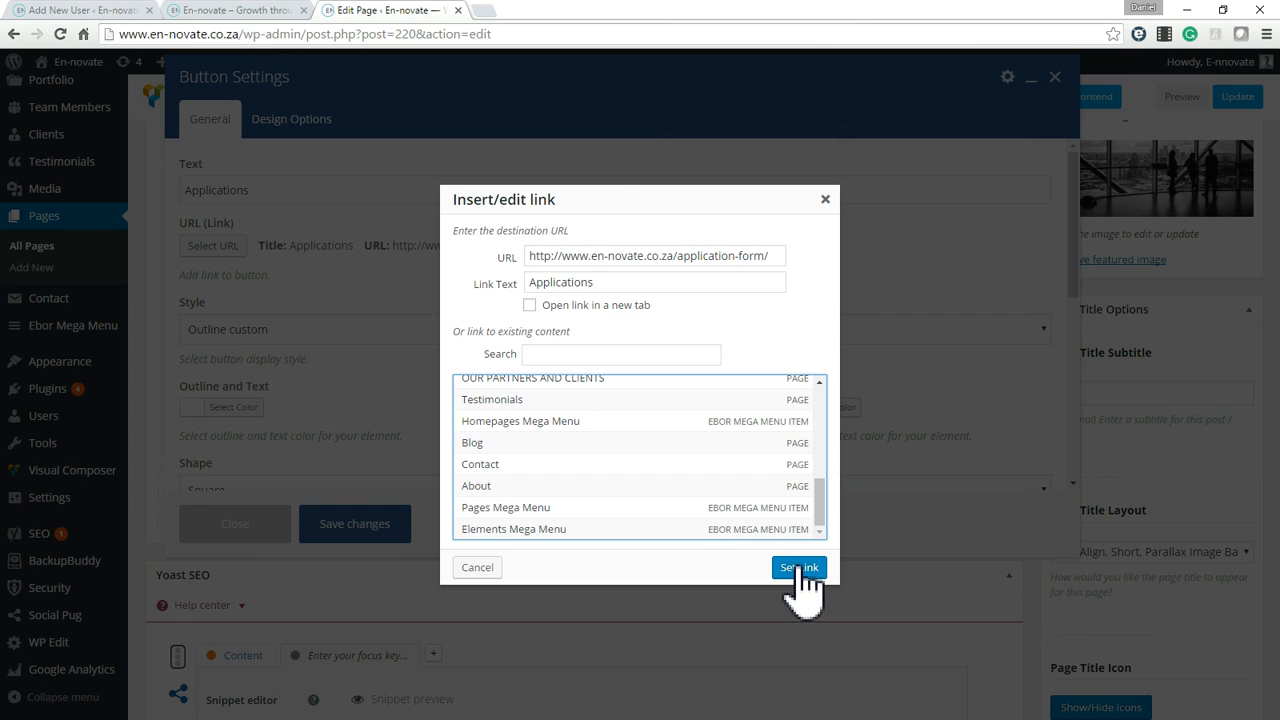
click(799, 568)
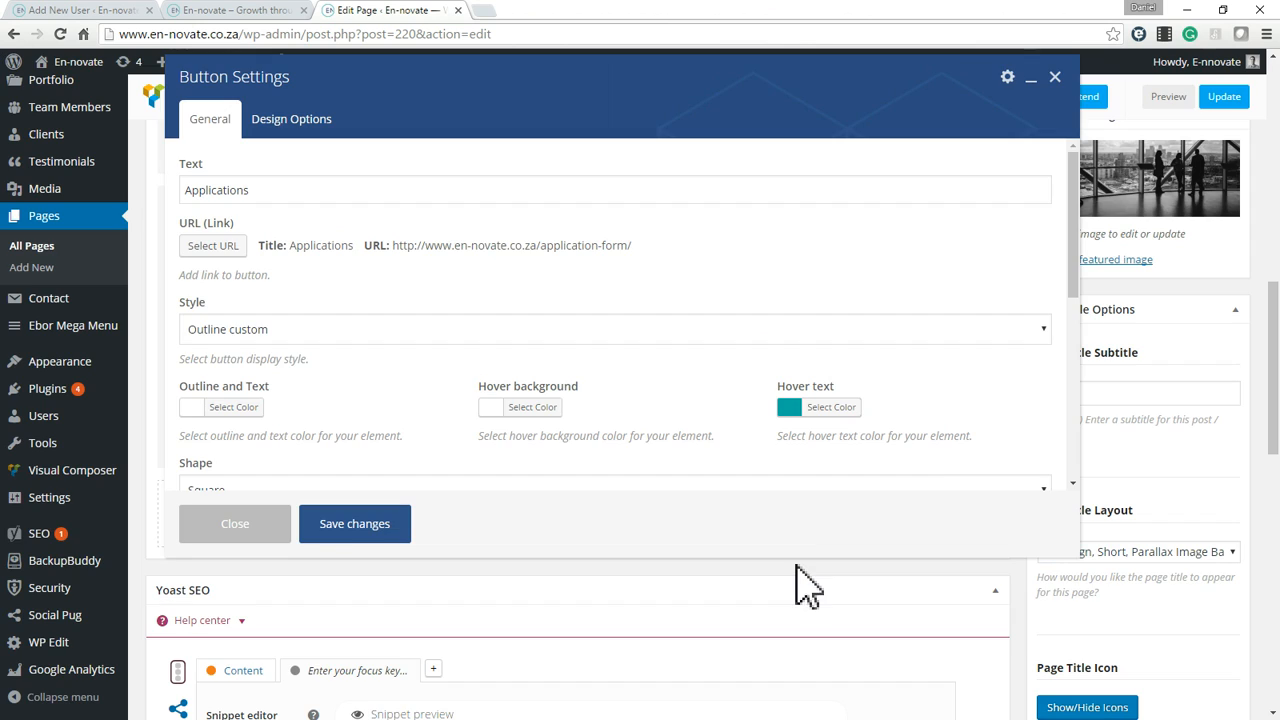
click(356, 530)
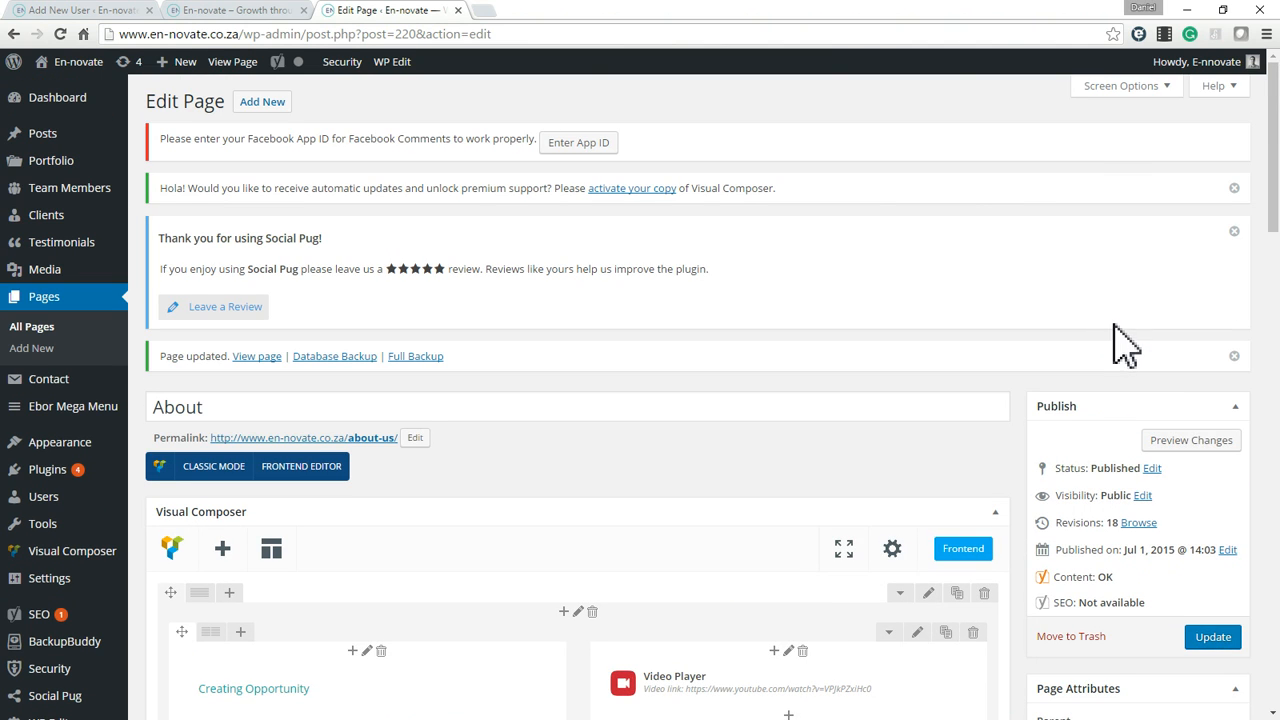
Update the About page with the changed button link.
scroll(1150, 505, down, 1)
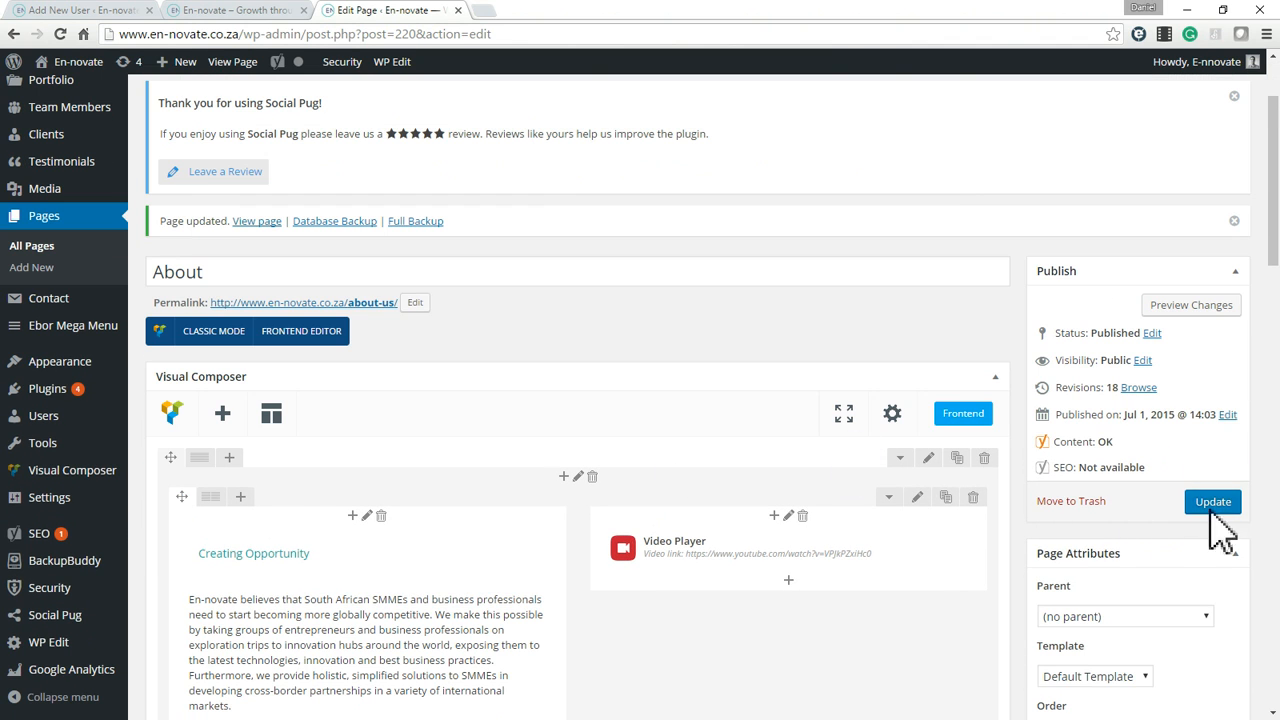
click(1211, 506)
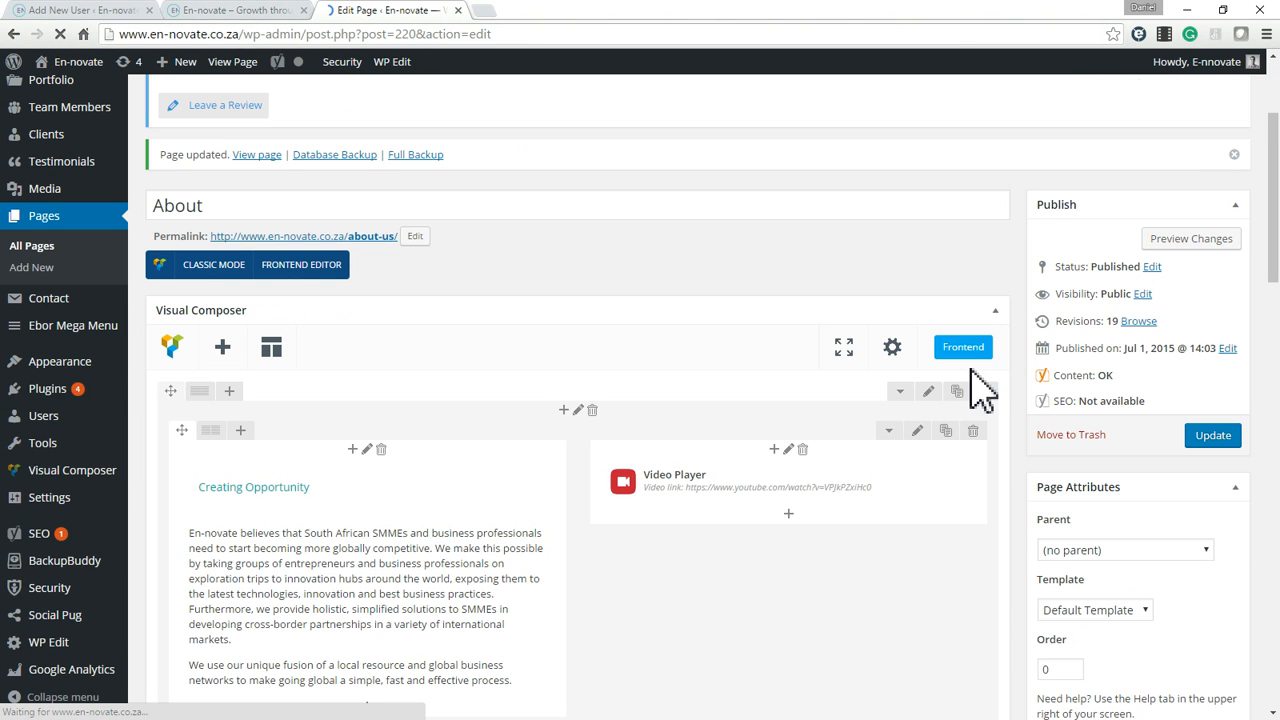
scroll(911, 400, up, 2)
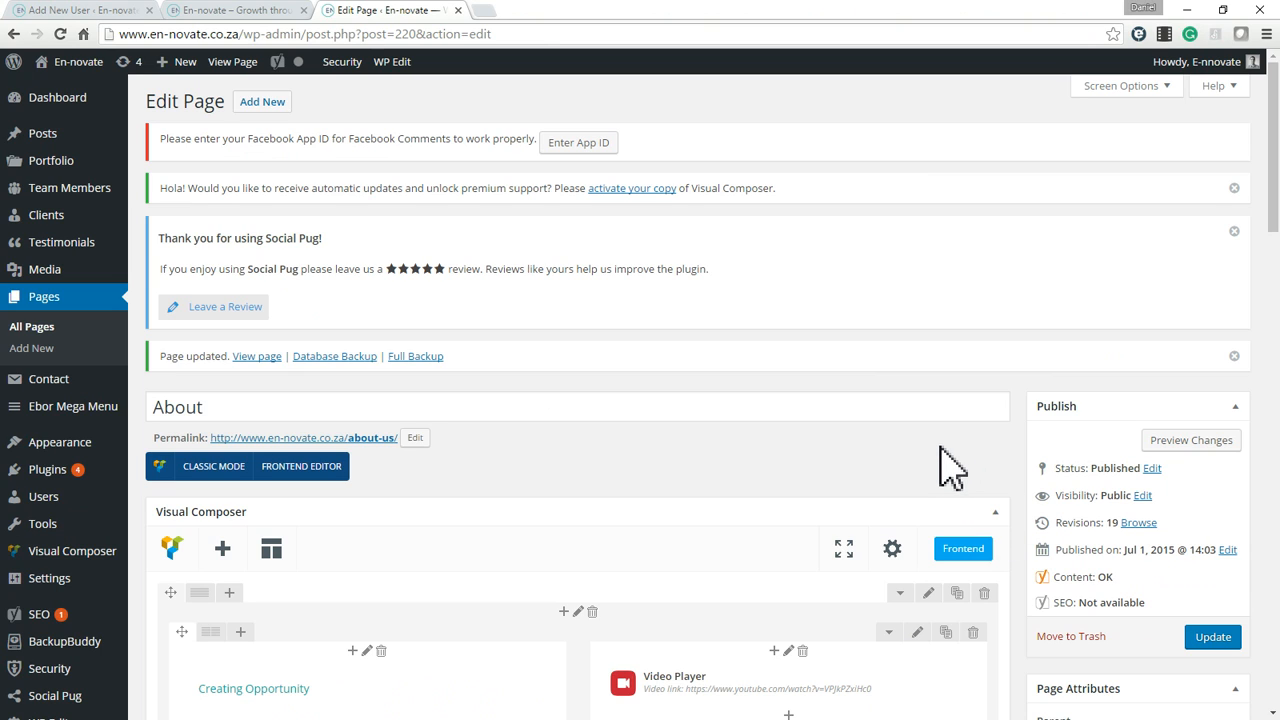
Switch to the En-novate home page tab and look over its welcome banner and Creating Opportunity section.
scroll(940, 465, down, 3)
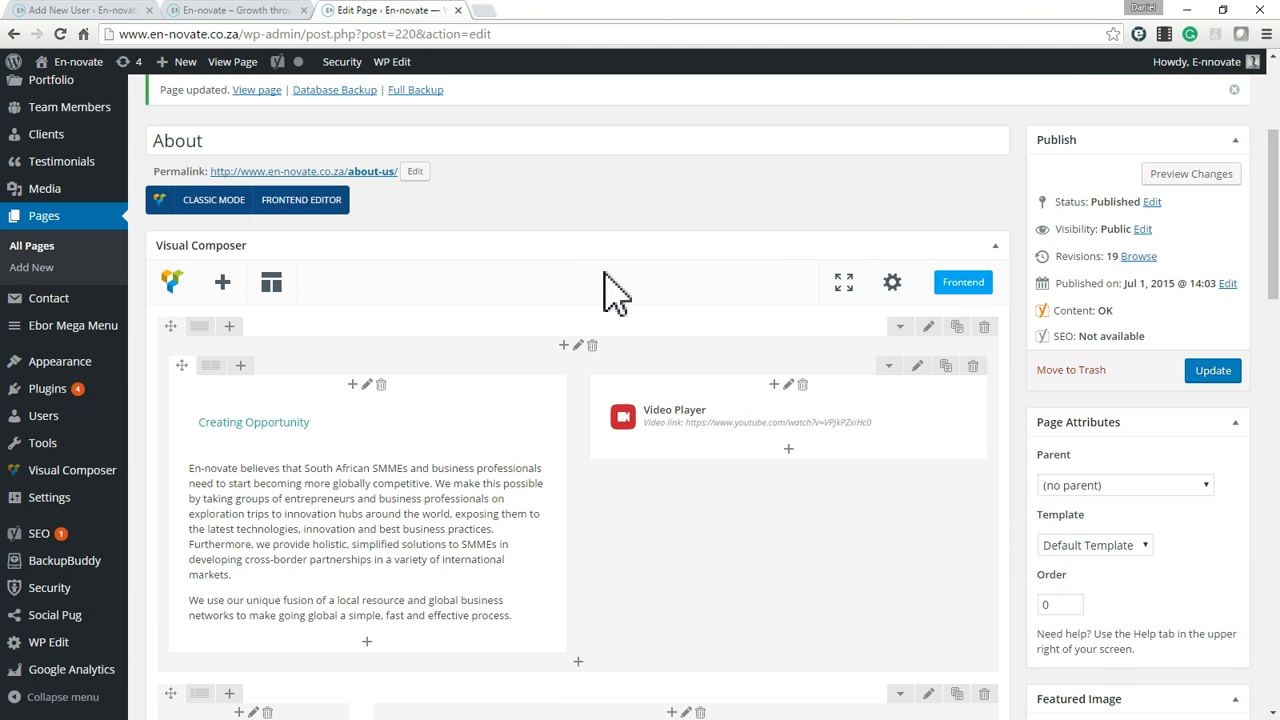
click(230, 10)
scroll(668, 358, down, 5)
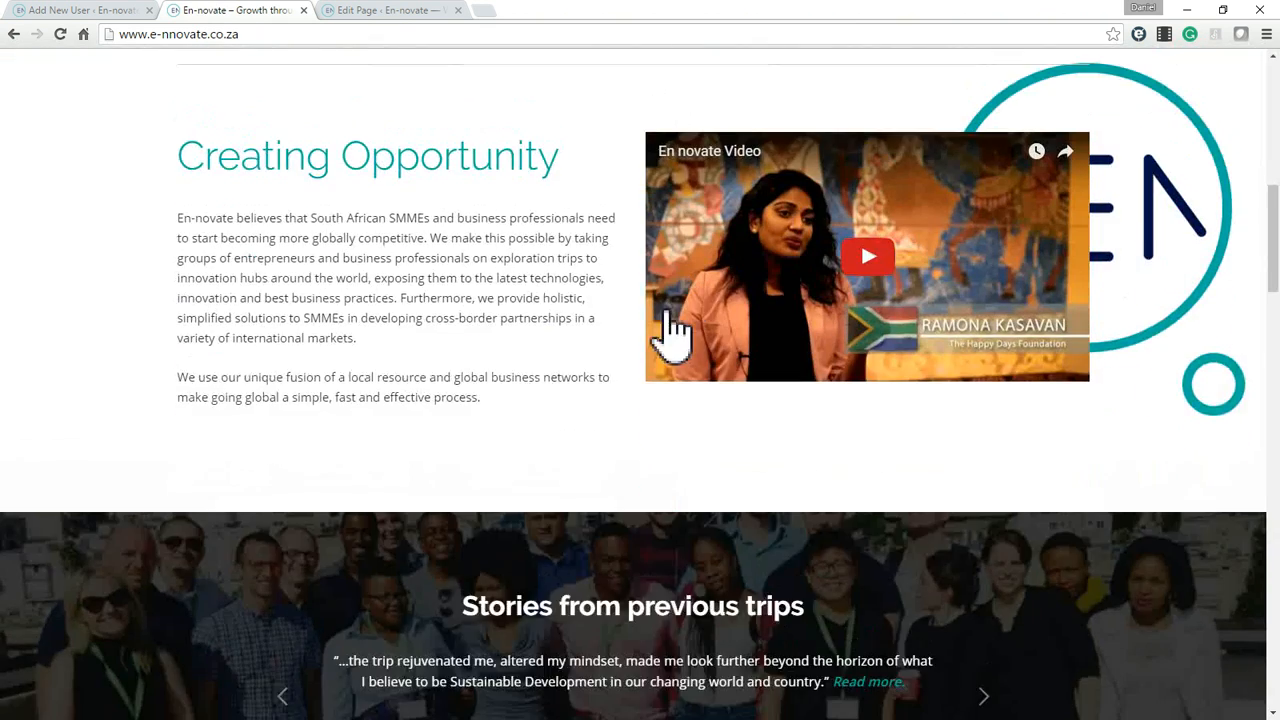
scroll(720, 409, up, 8)
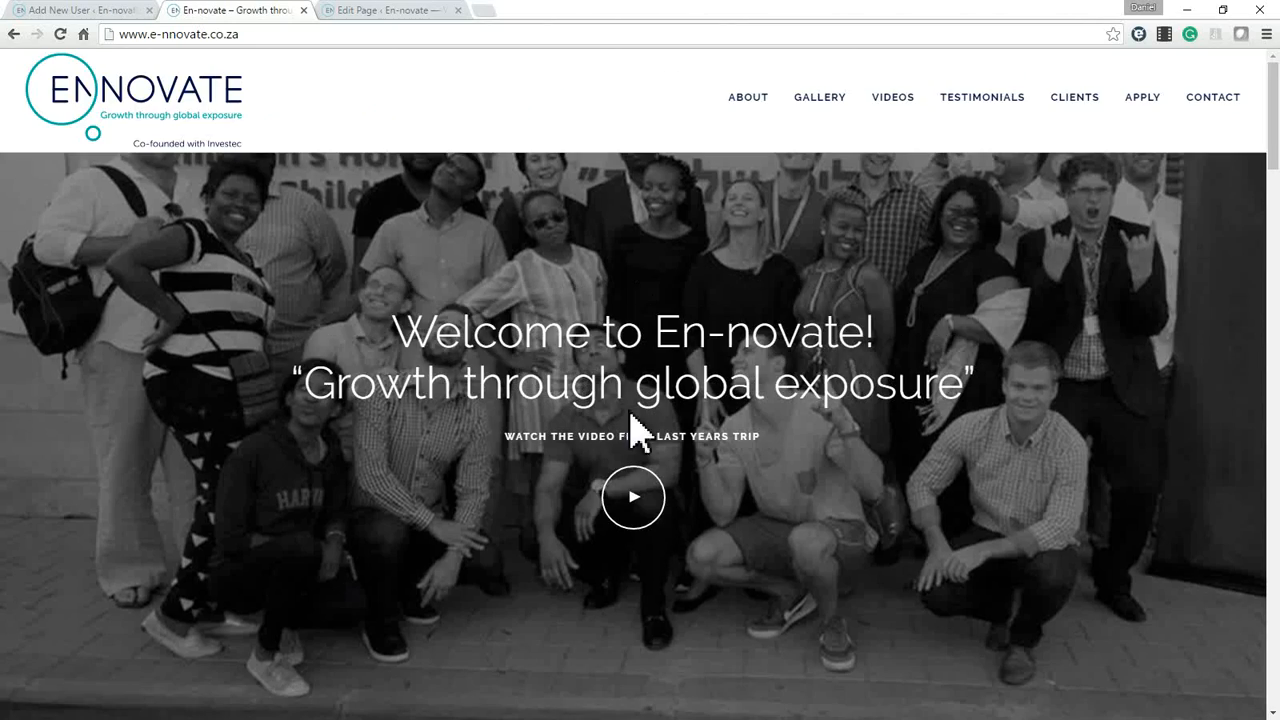
scroll(631, 431, down, 4)
Return to the Edit Page tab and open the list of all pages.
click(378, 10)
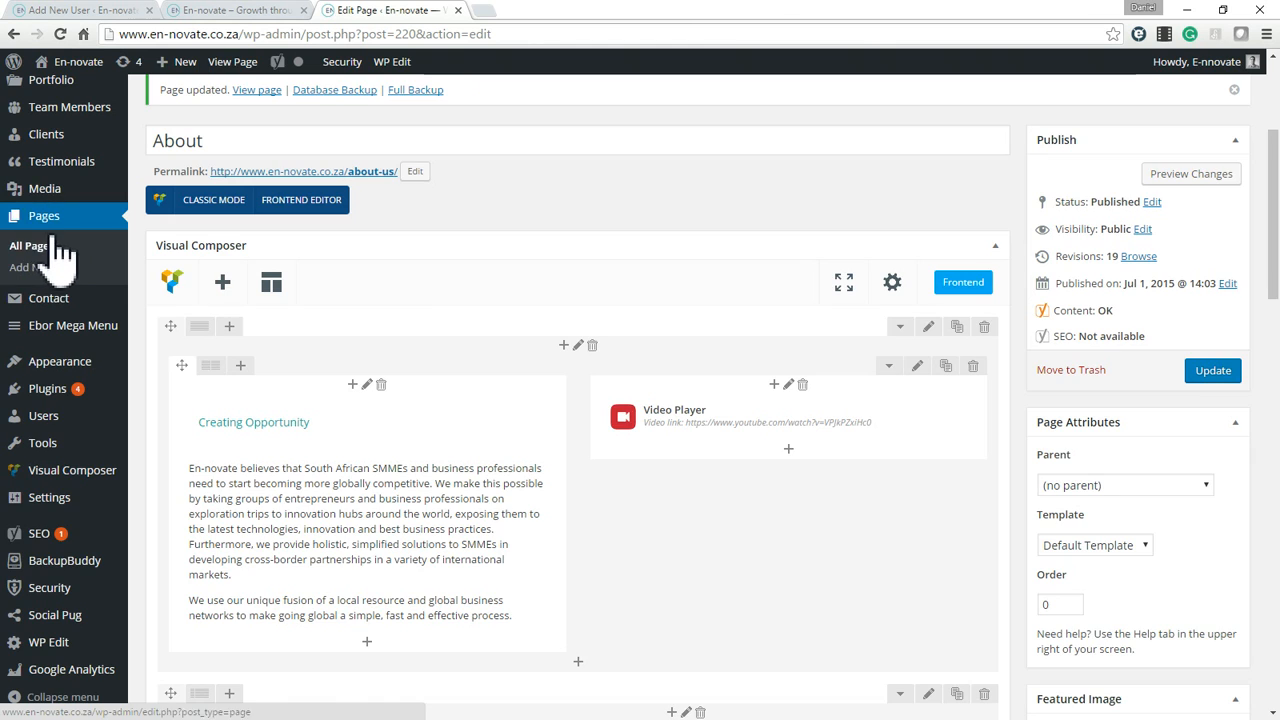
scroll(42, 242, up, 1)
click(36, 314)
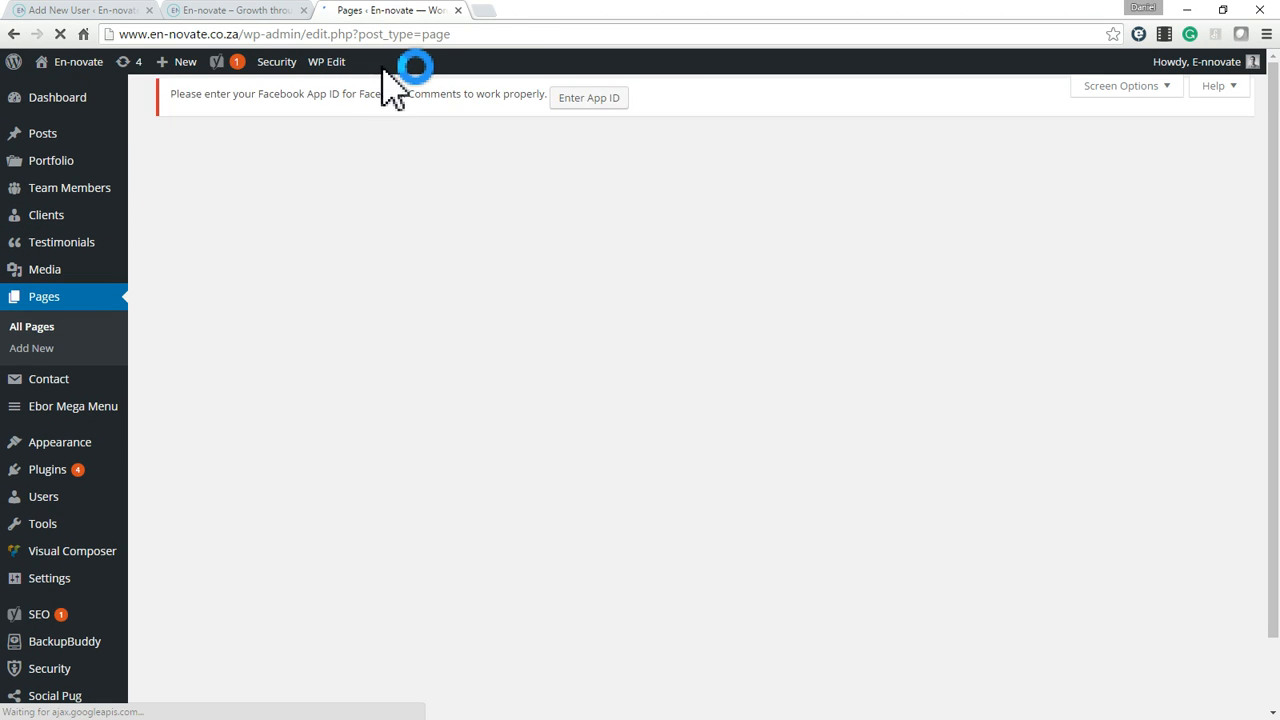
Open the Home page for editing and enter Home Updated 3 as the name for a new layout template.
scroll(222, 540, down, 3)
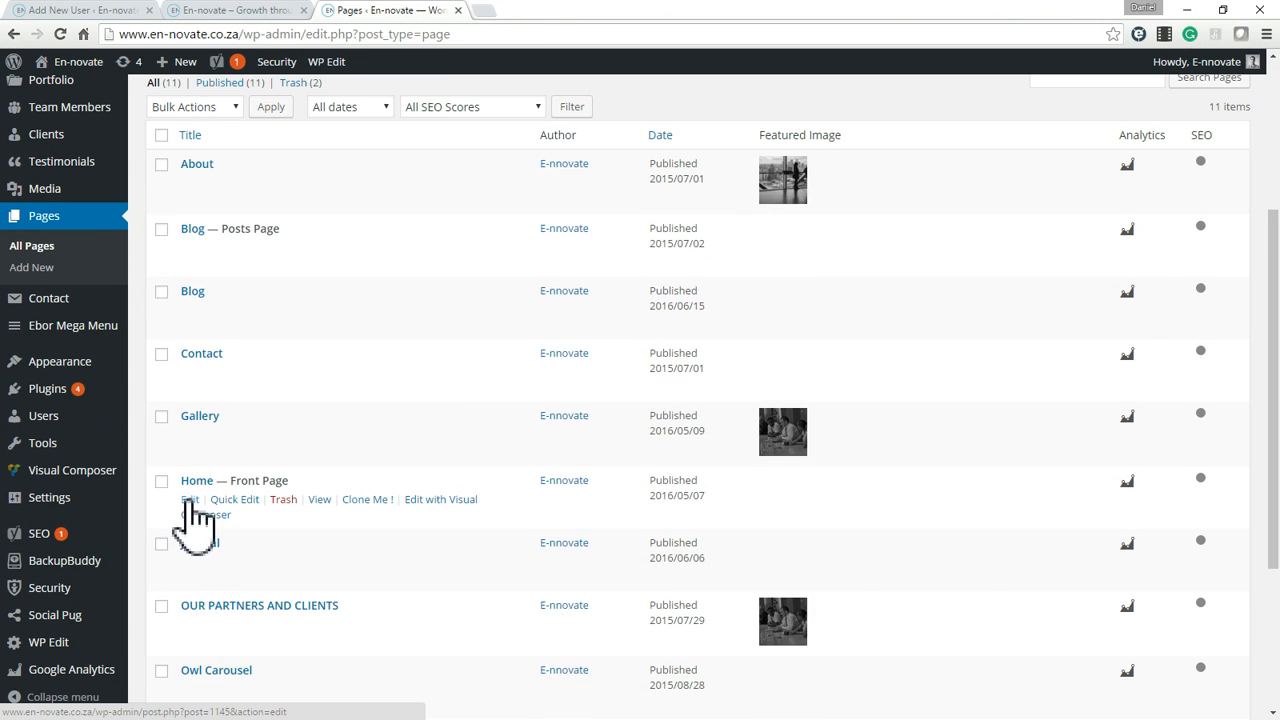
click(190, 500)
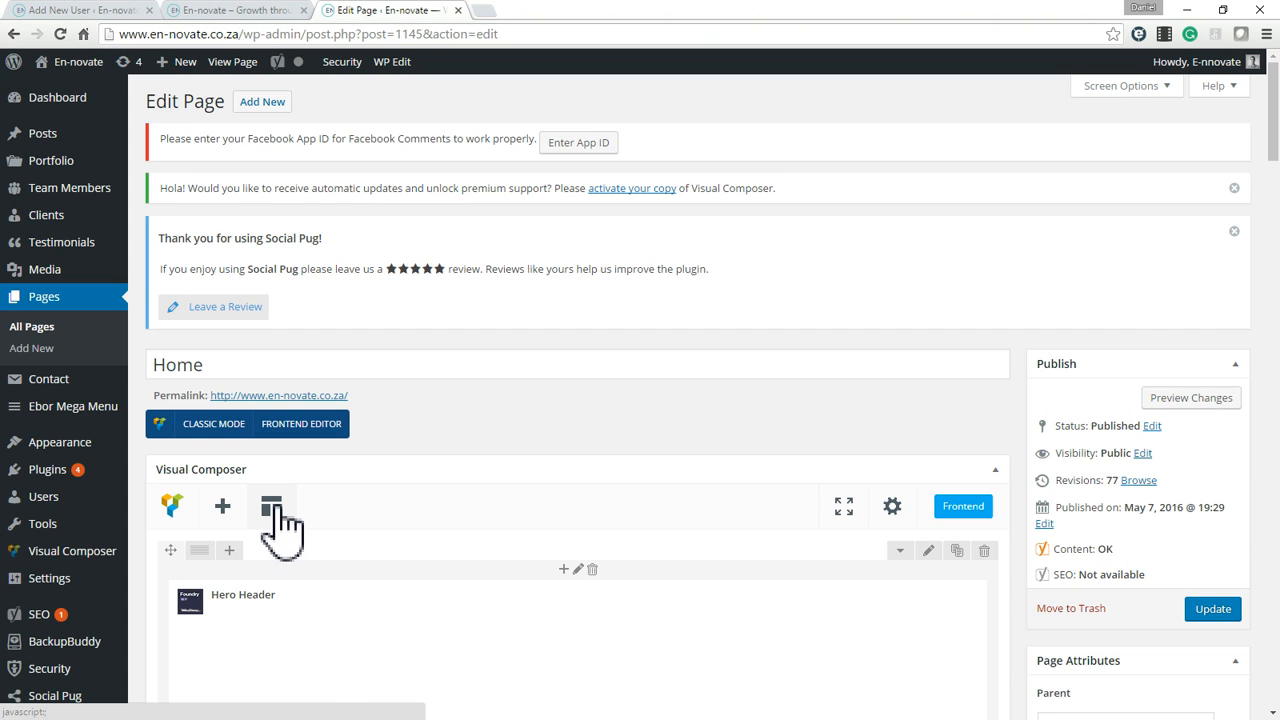
click(279, 506)
scroll(330, 380, down, 1)
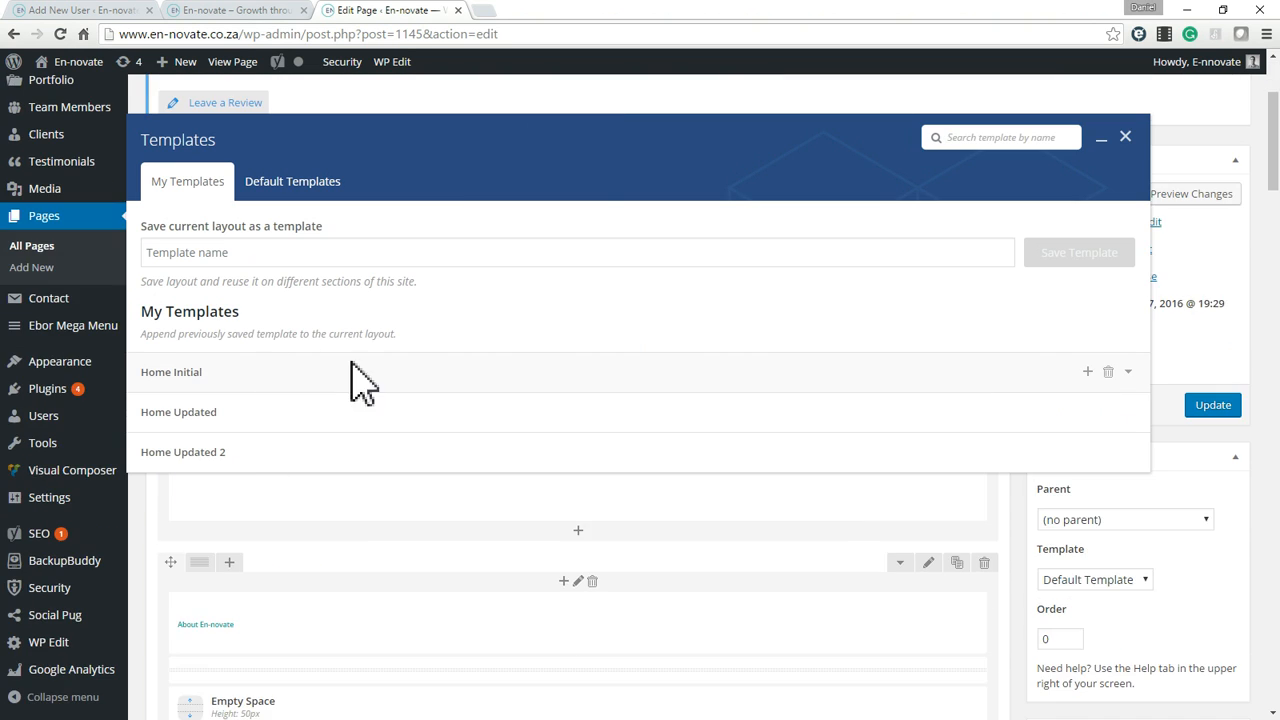
click(270, 257)
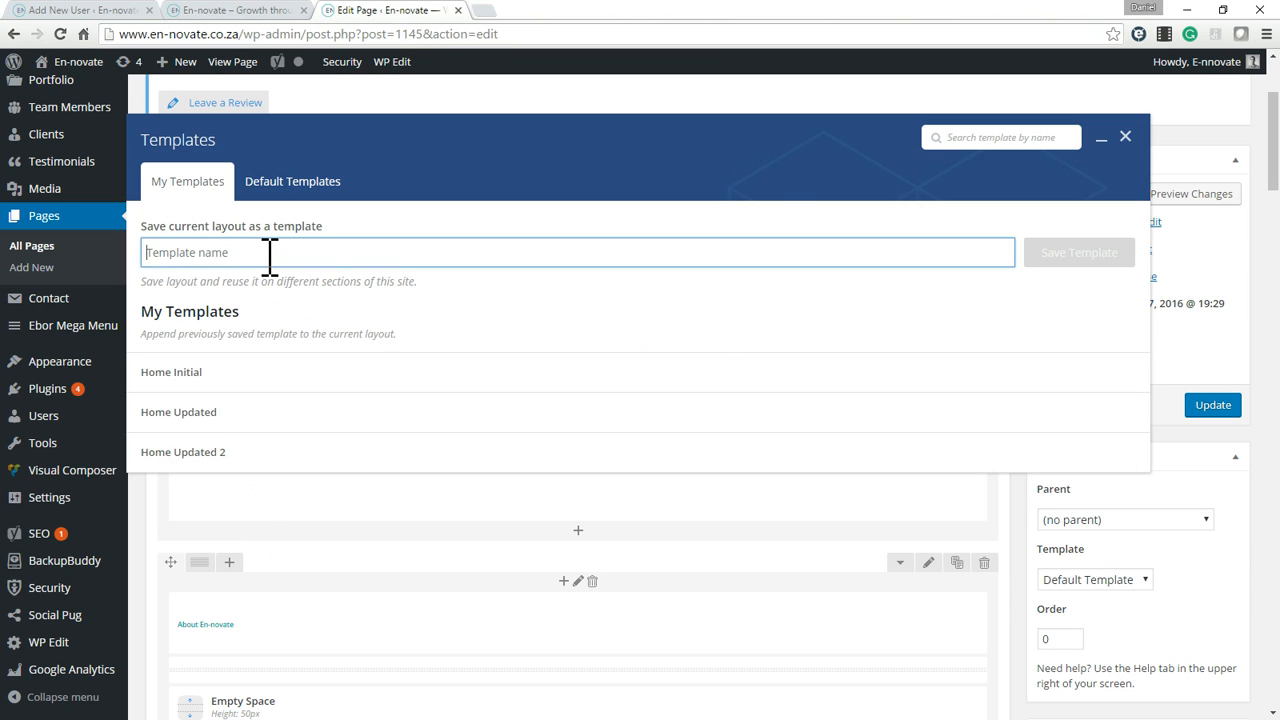
text(Home Updated 3)
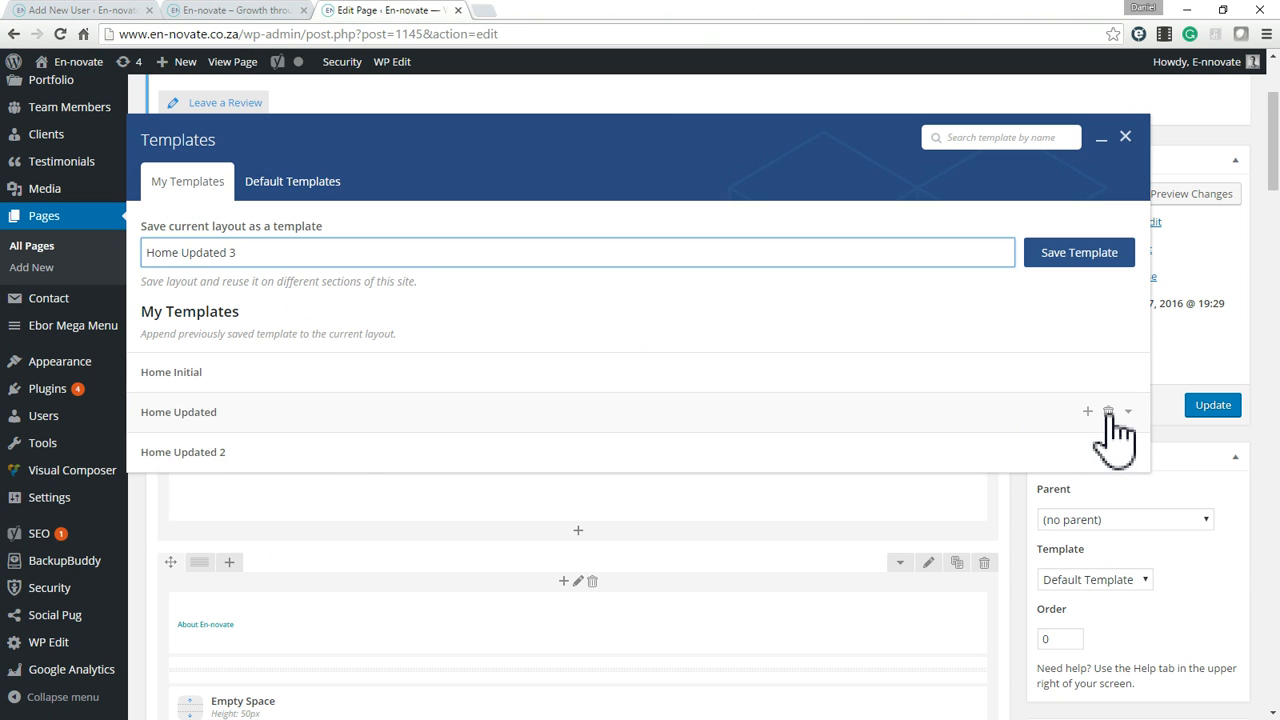
Delete the saved templates Home Updated, Home Initial and Home Updated 2.
click(1108, 412)
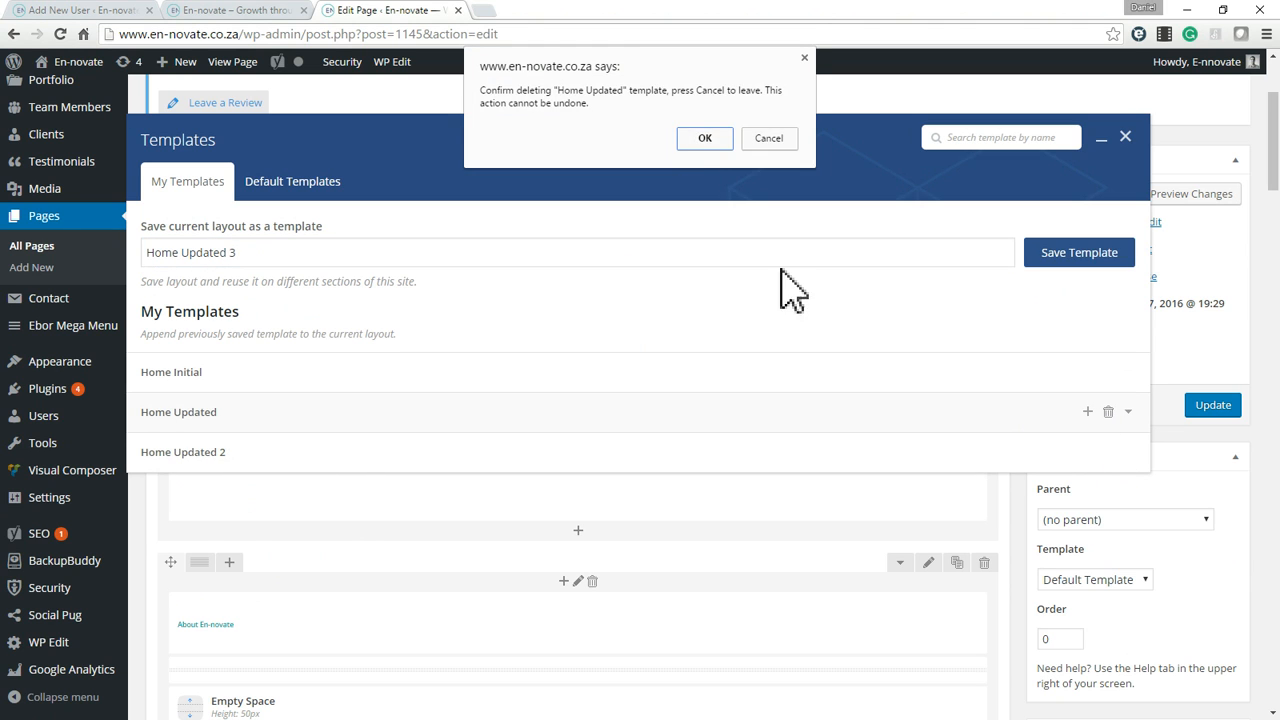
click(704, 139)
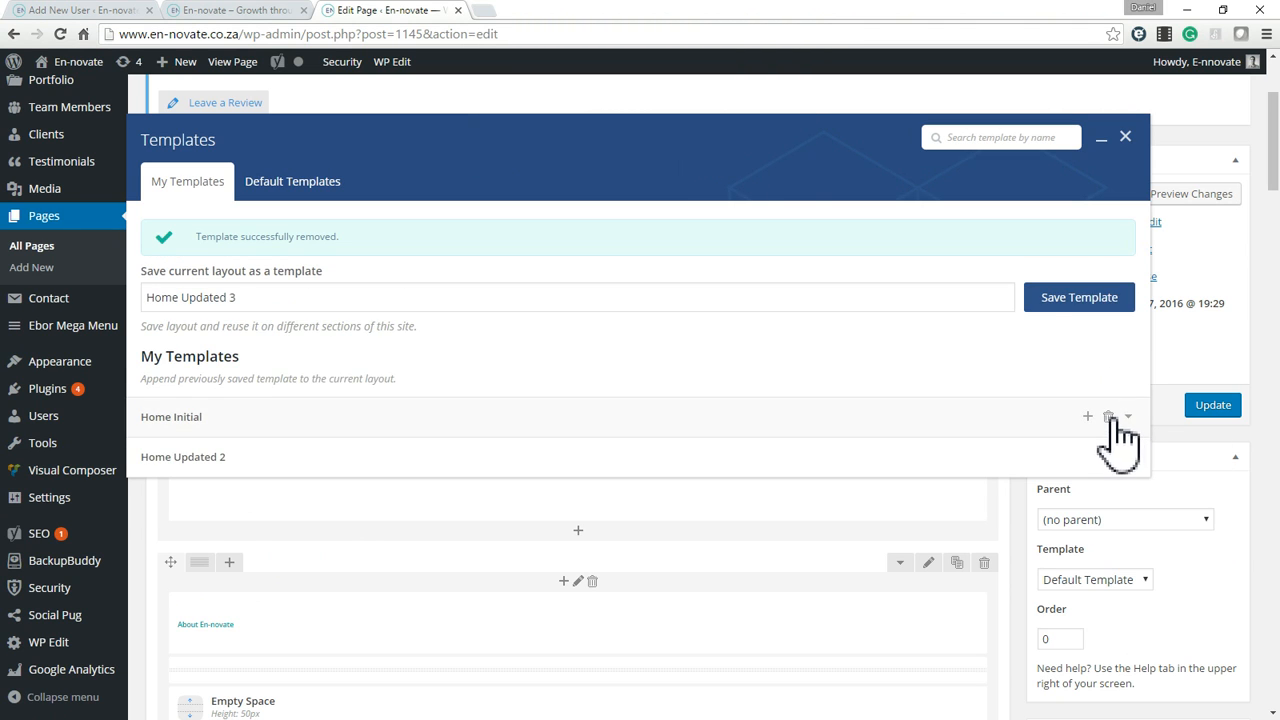
click(1125, 416)
click(705, 163)
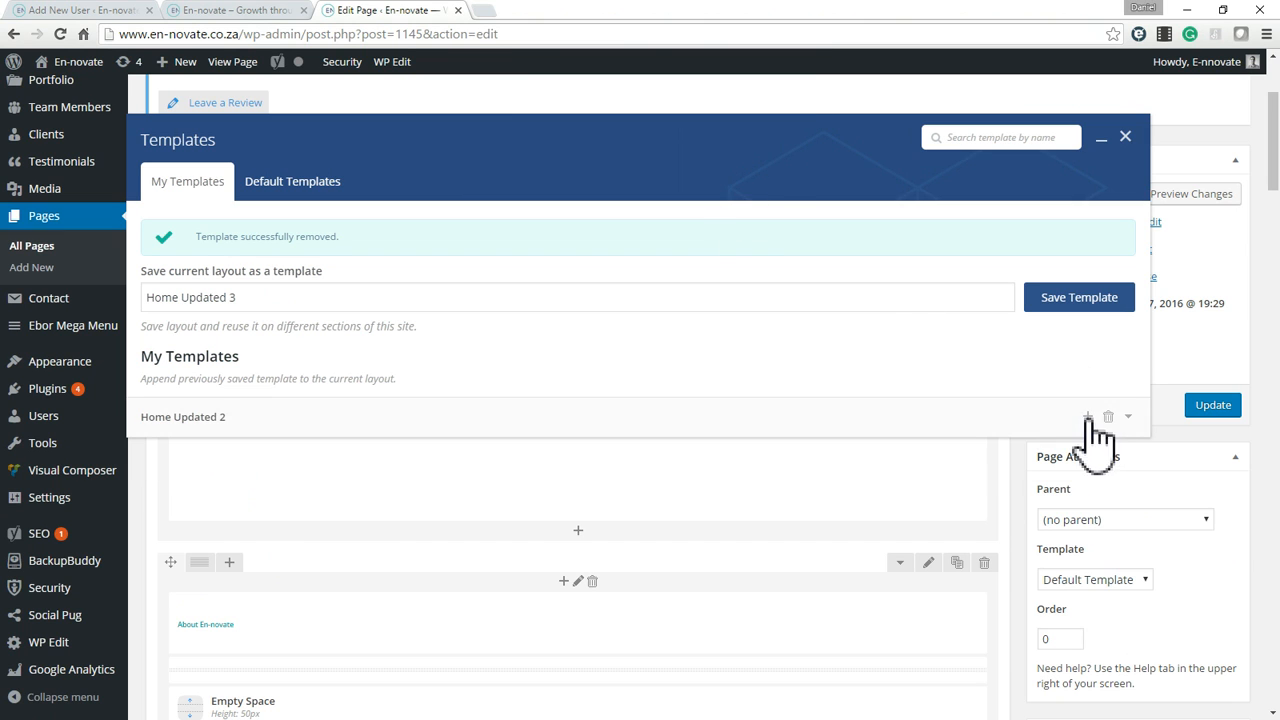
click(1108, 416)
click(704, 163)
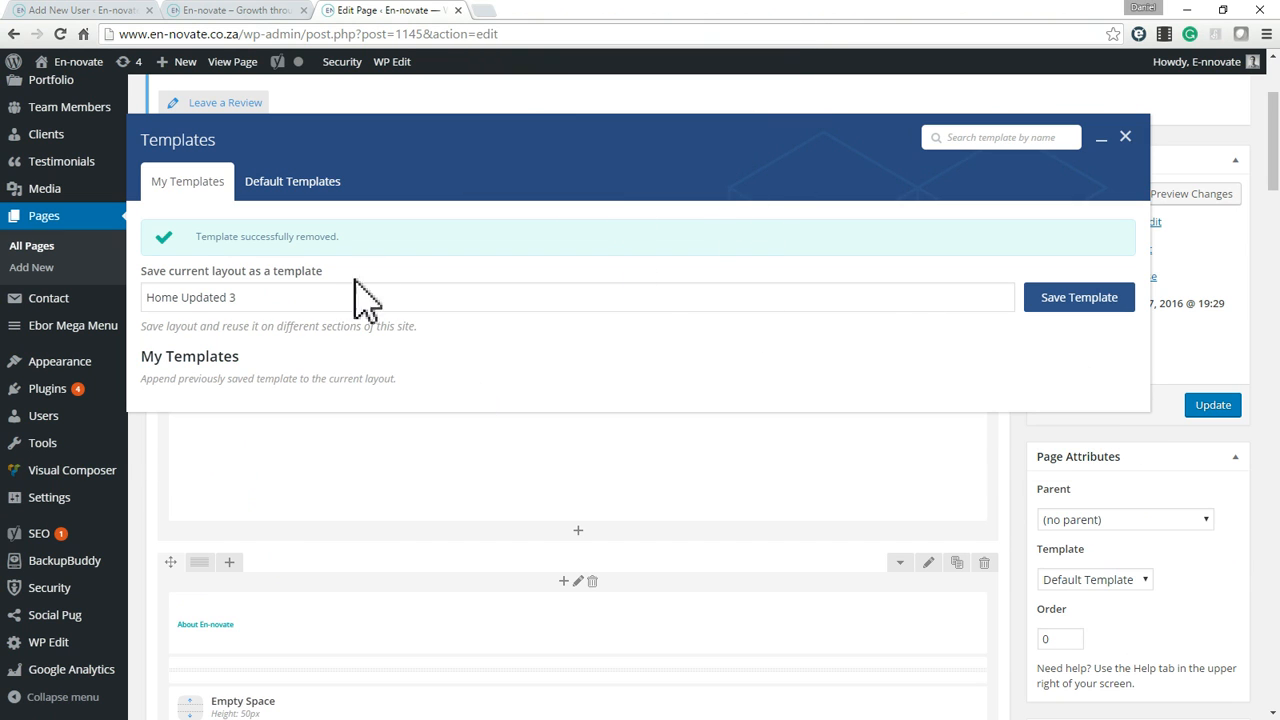
Shorten the template name to Home, save the current layout as that template and close the template window.
drag(181, 297, 292, 307)
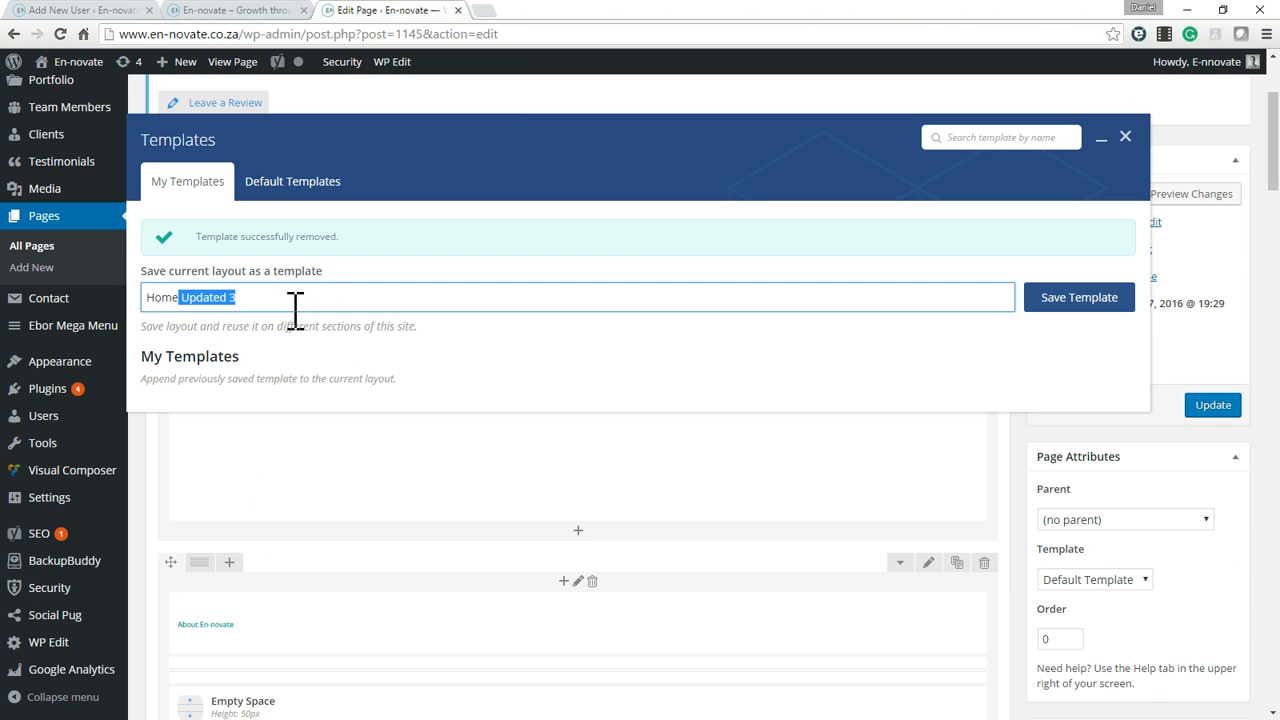
key(BackSpace)
click(1079, 301)
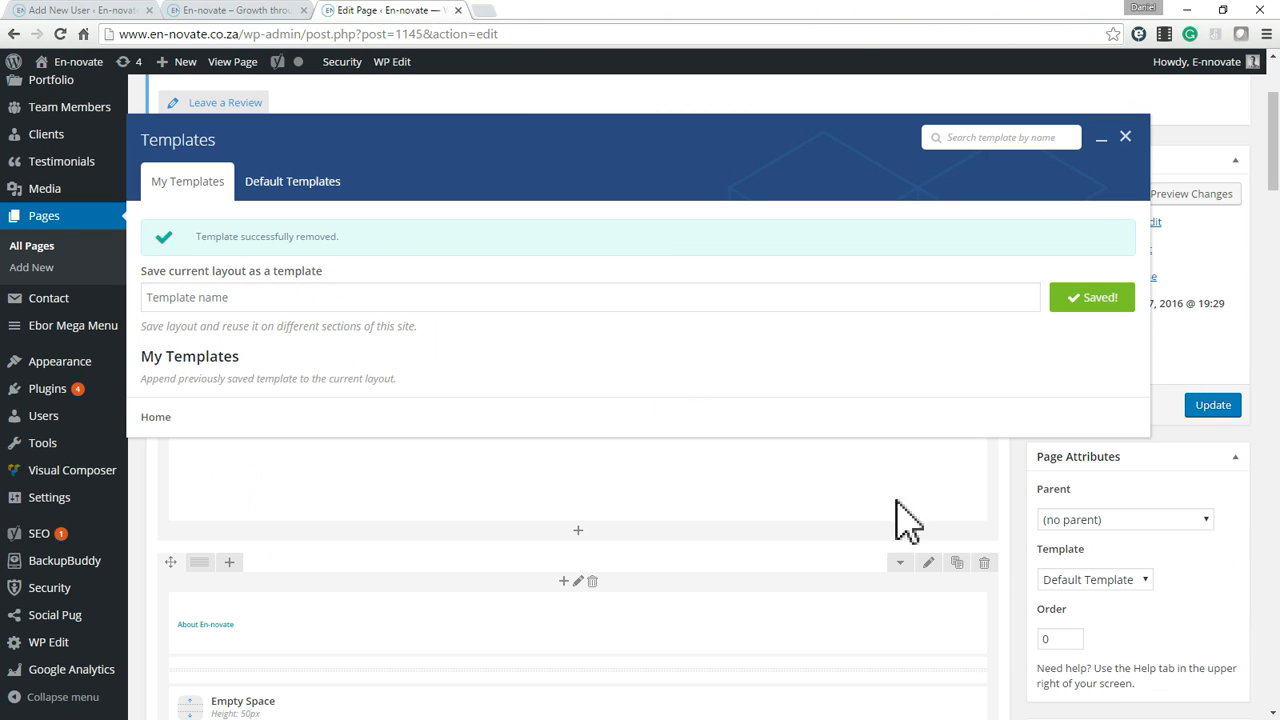
click(1126, 138)
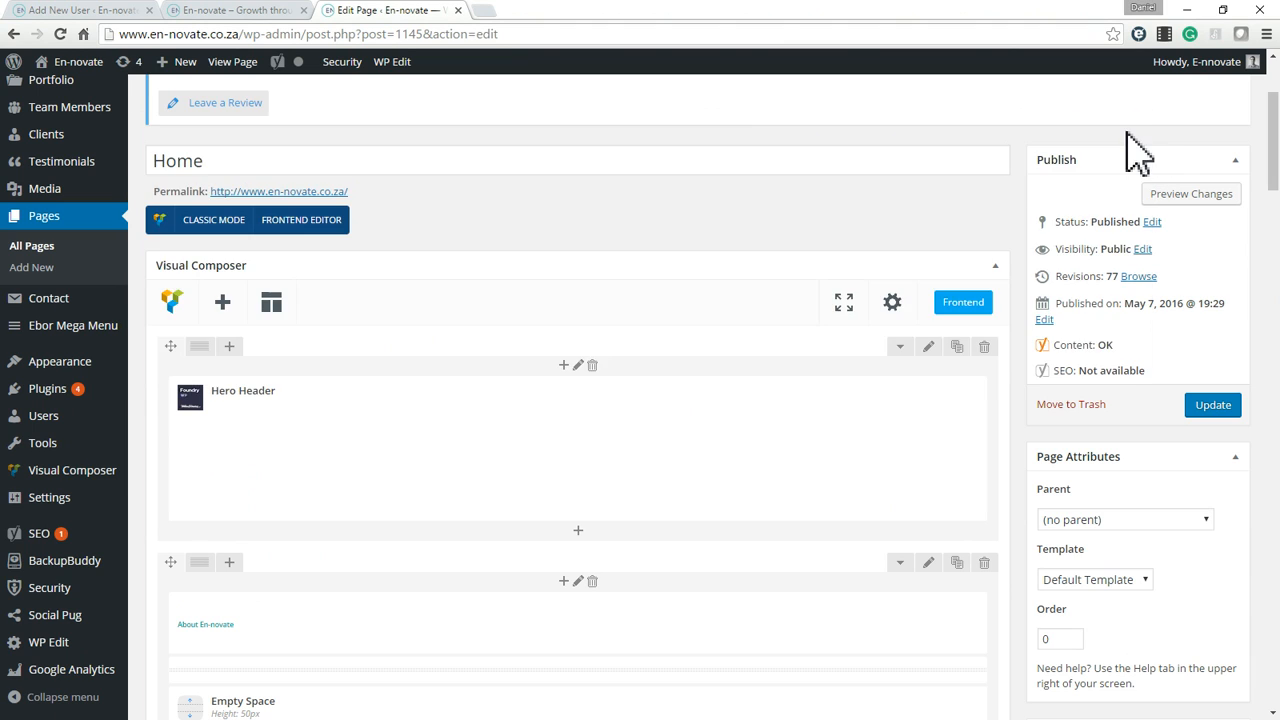
Load the list of all pages, and look over the Testimonials page in the En-novate website tab.
click(58, 222)
click(206, 11)
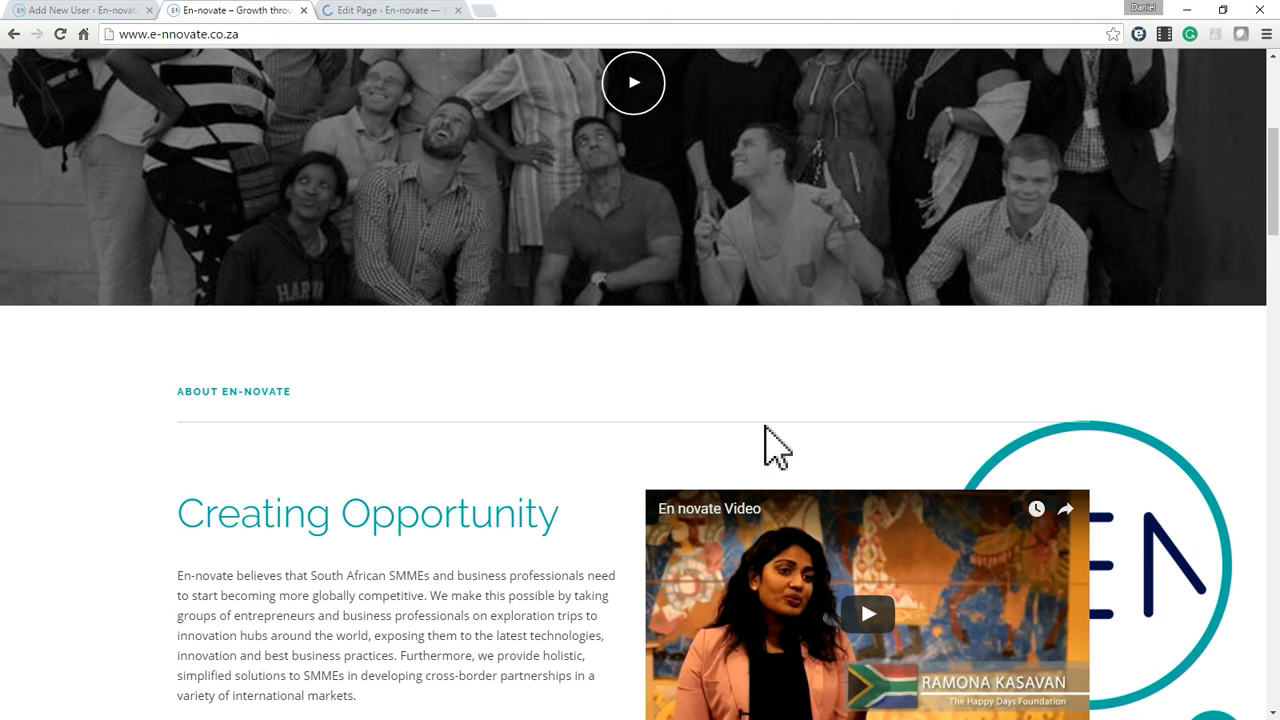
scroll(775, 445, up, 1)
scroll(775, 445, up, 4)
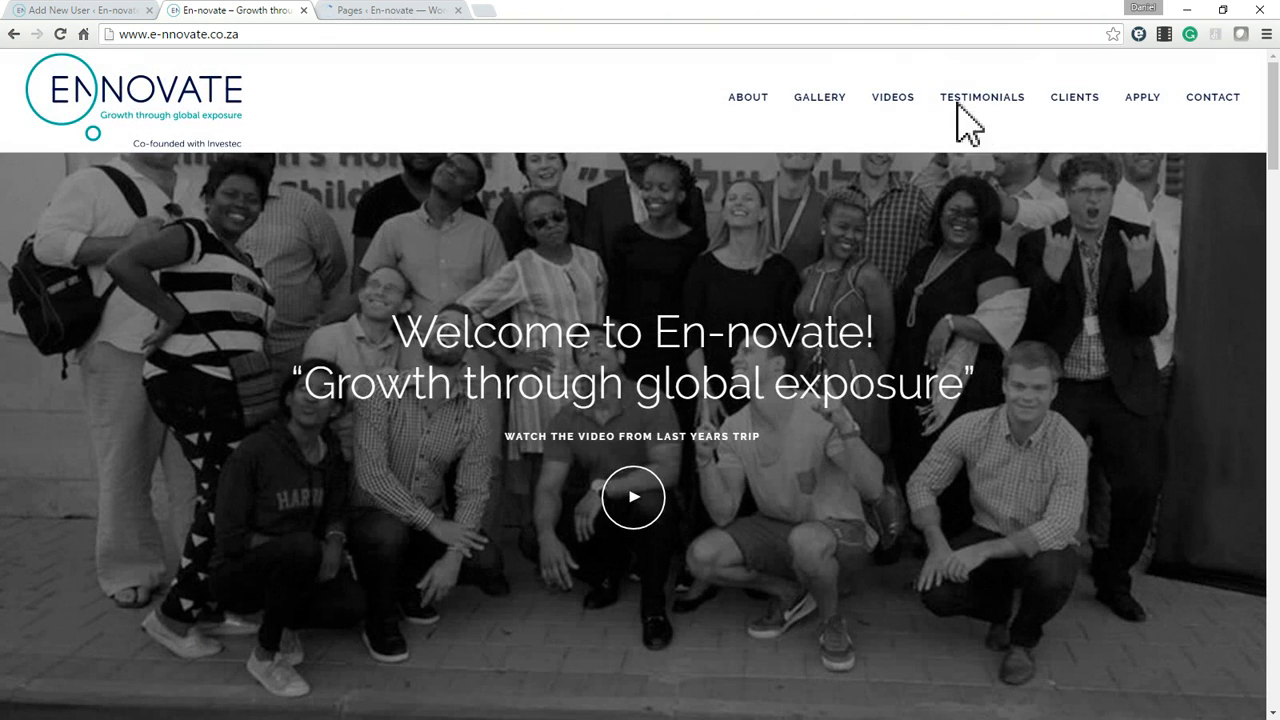
click(984, 104)
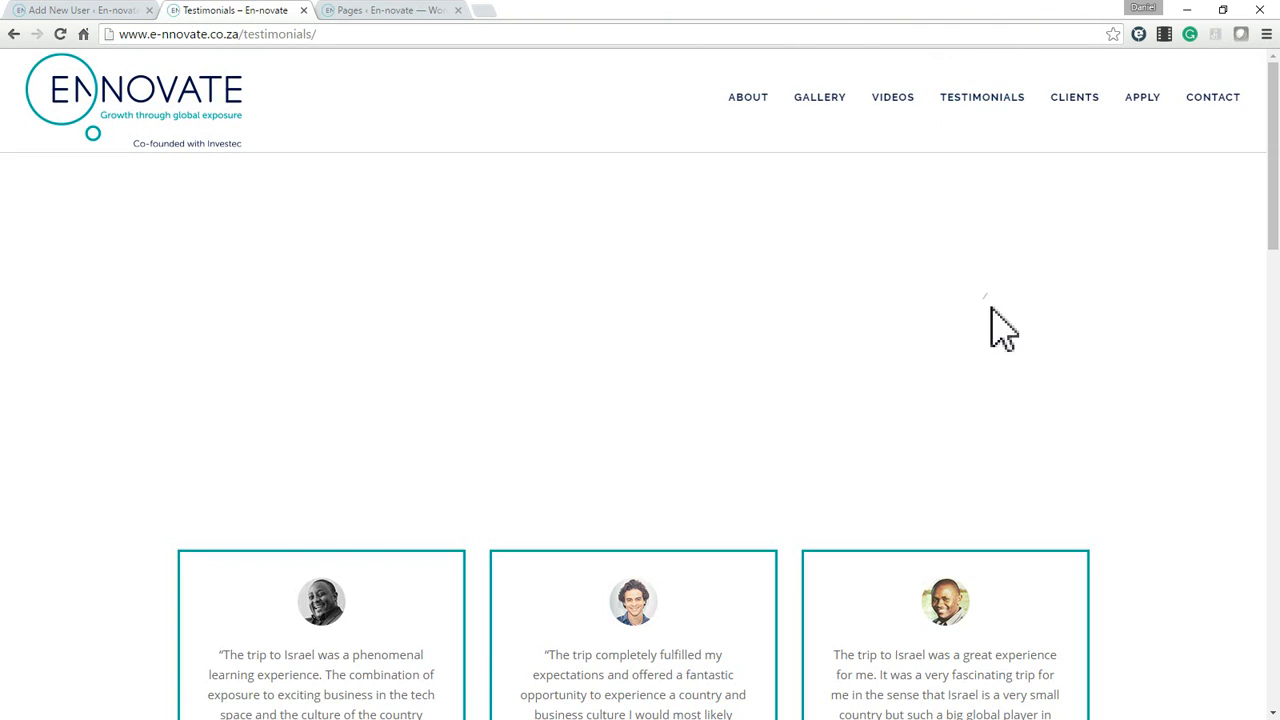
scroll(625, 400, down, 10)
scroll(628, 400, down, 5)
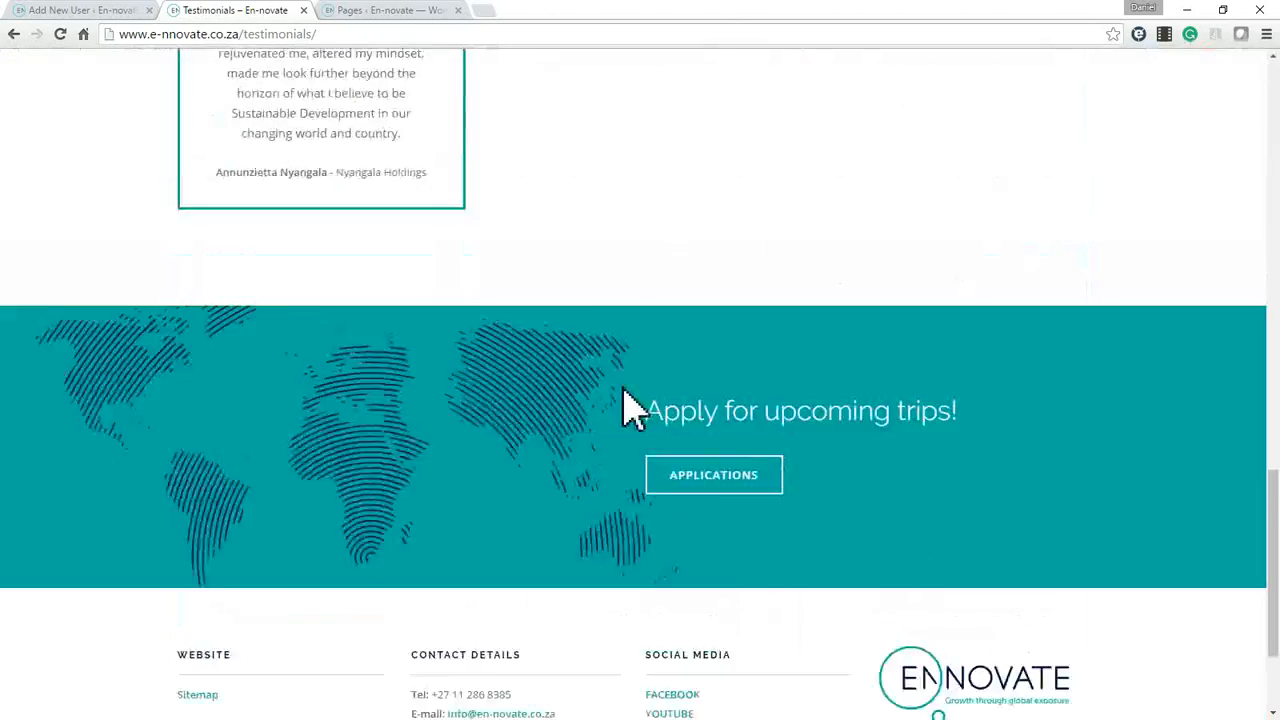
scroll(629, 406, up, 12)
scroll(582, 248, up, 2)
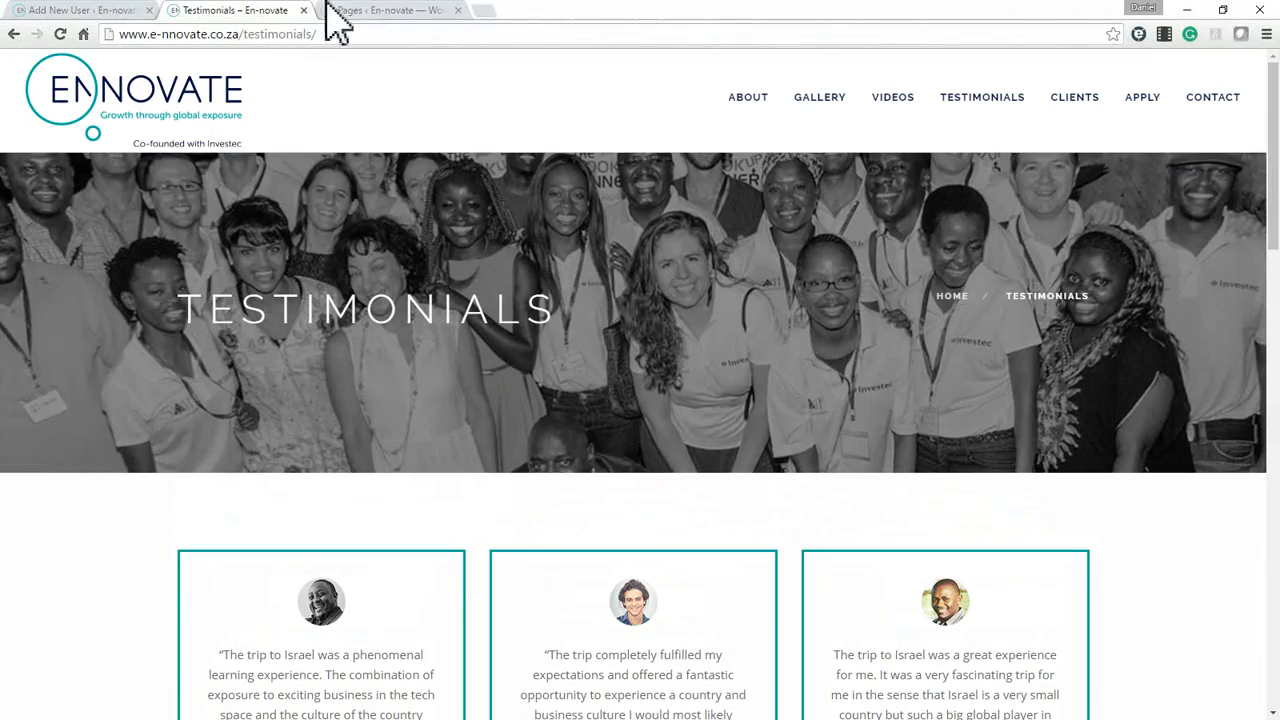
Close the website's Testimonials tab and open the Testimonials page for editing from the page list.
click(380, 12)
click(262, 12)
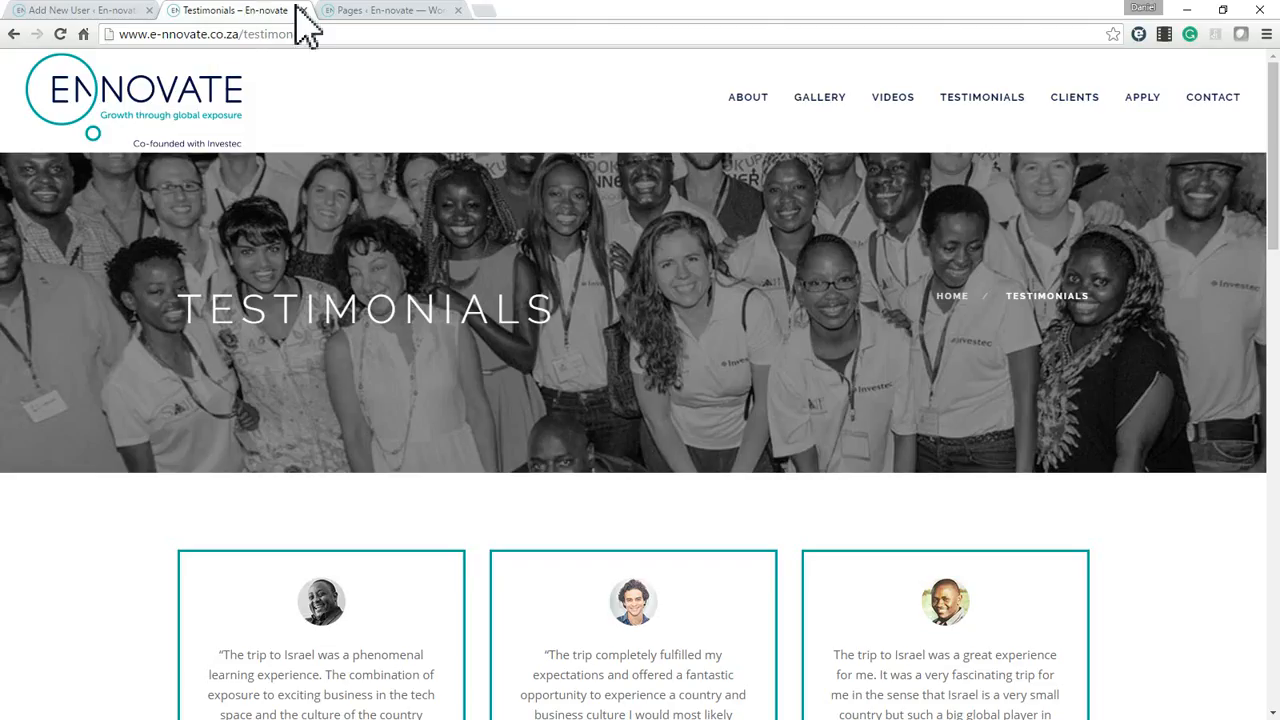
click(304, 11)
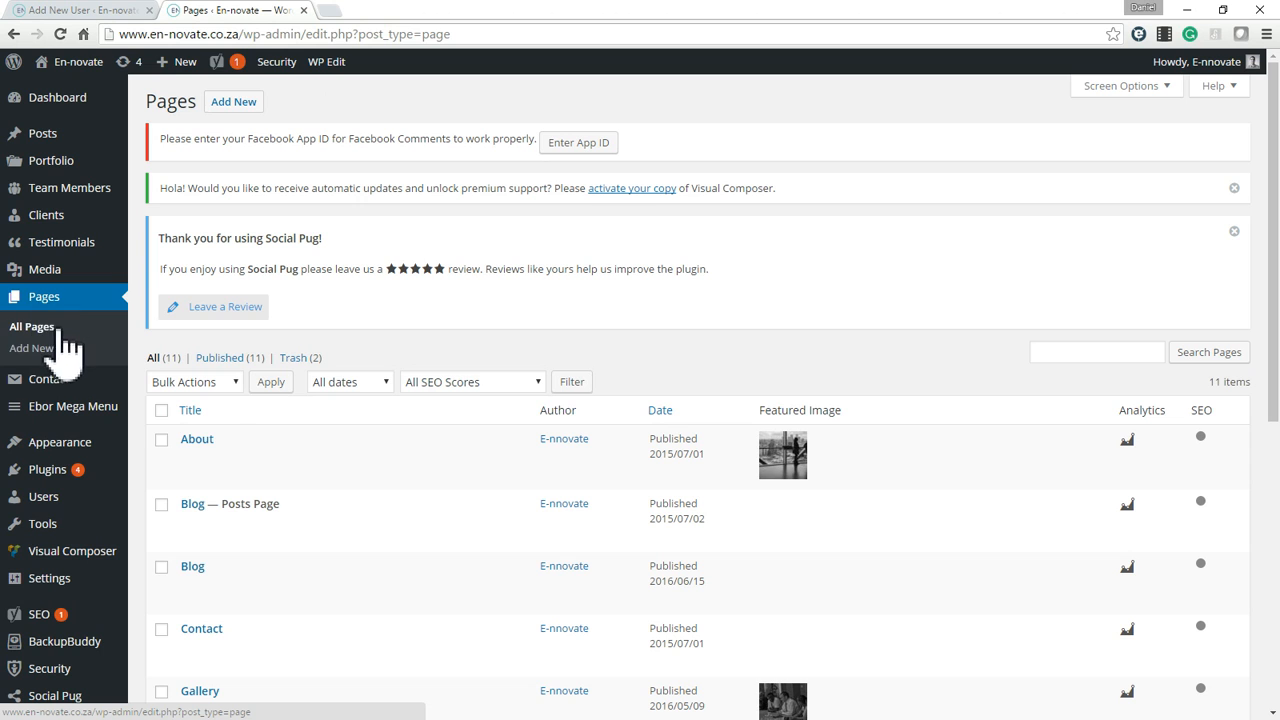
scroll(232, 398, down, 3)
scroll(208, 443, down, 3)
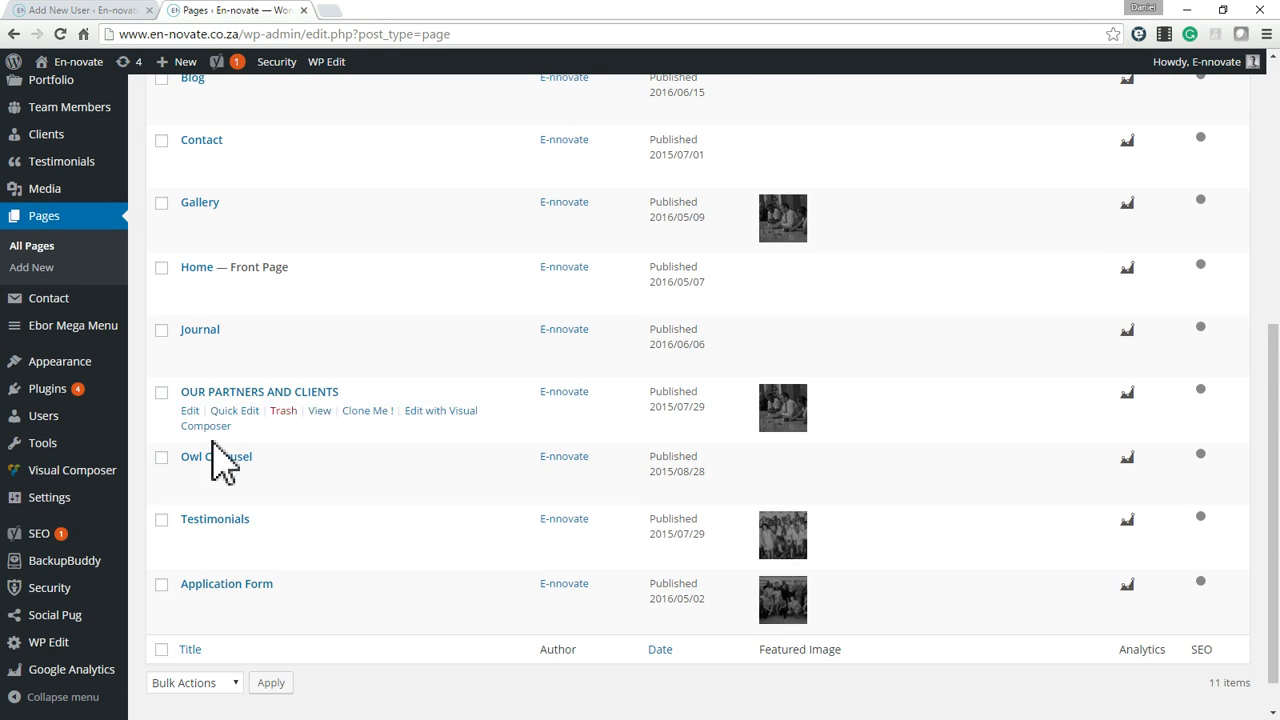
click(190, 539)
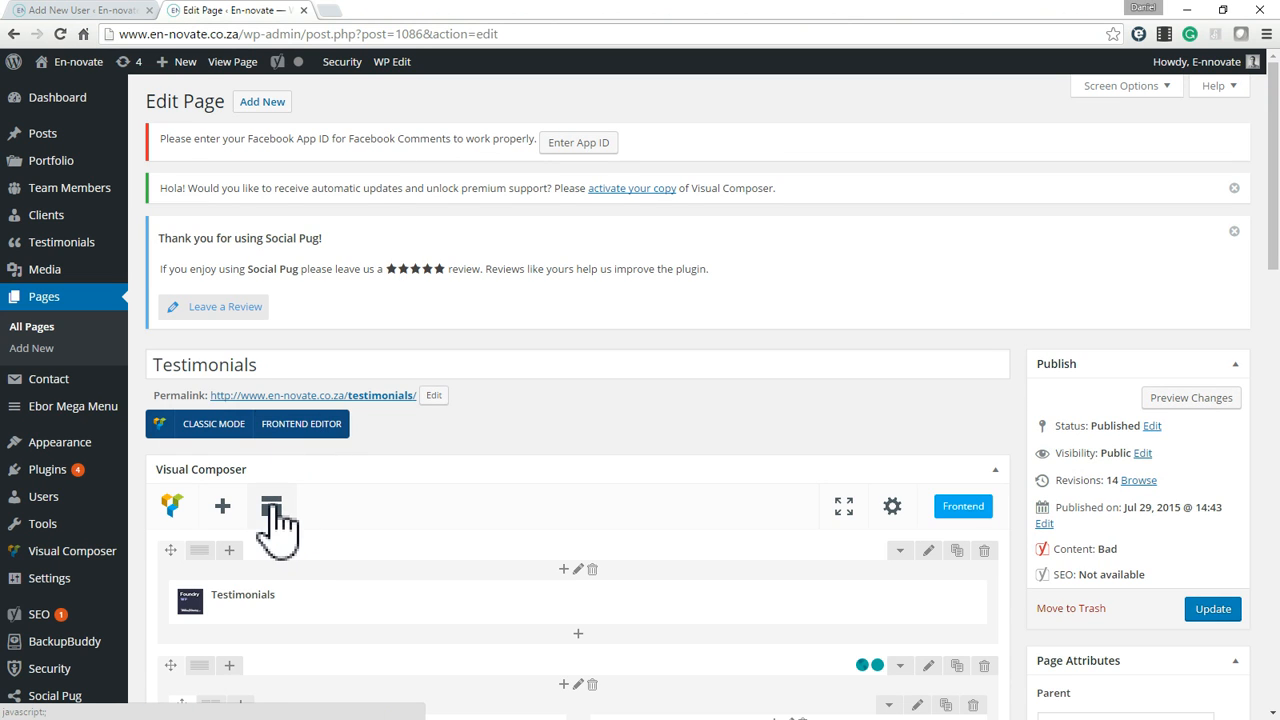
Save the Testimonials page layout as a template named Testimonials and close the template window.
click(272, 507)
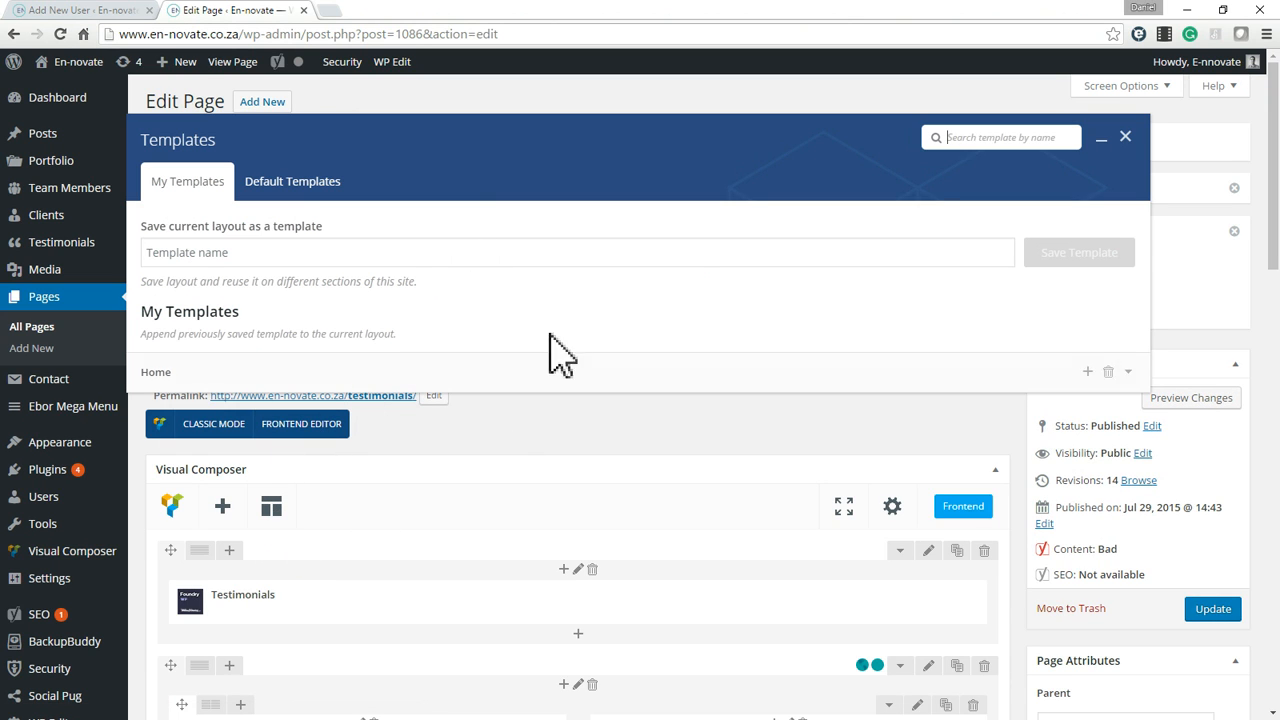
click(251, 262)
text(Testimonial)
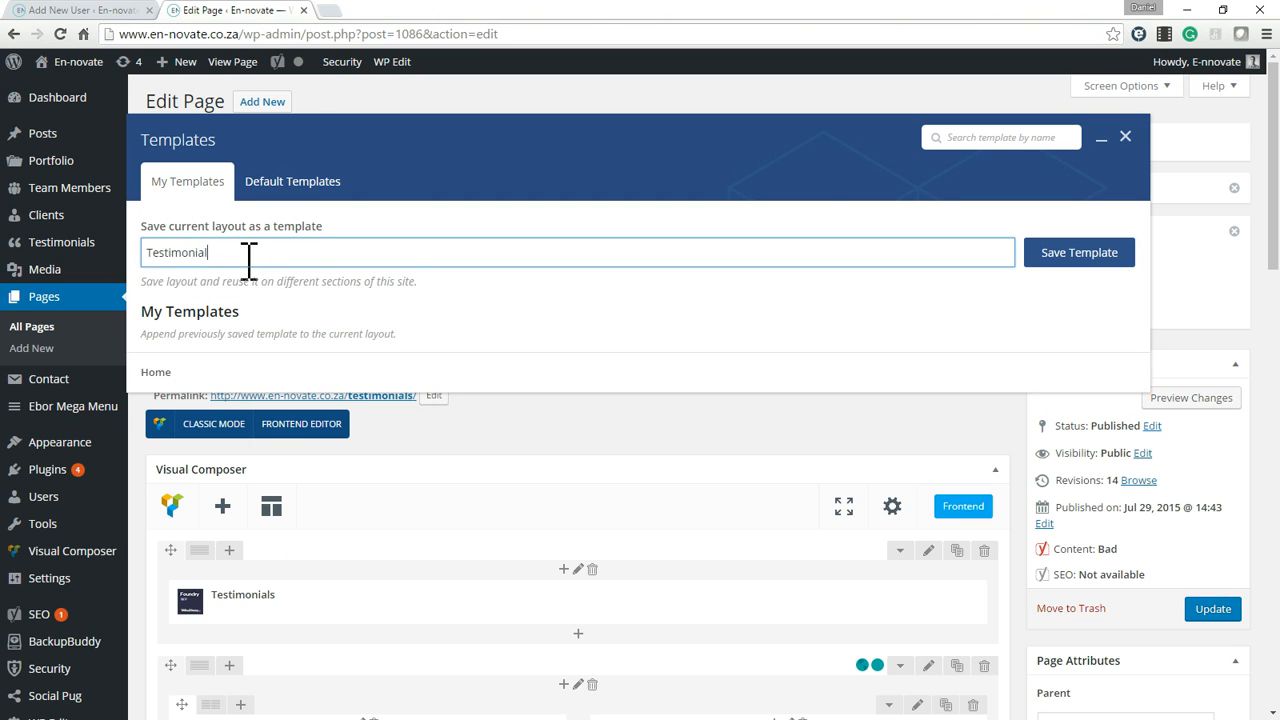
text(s)
click(1080, 254)
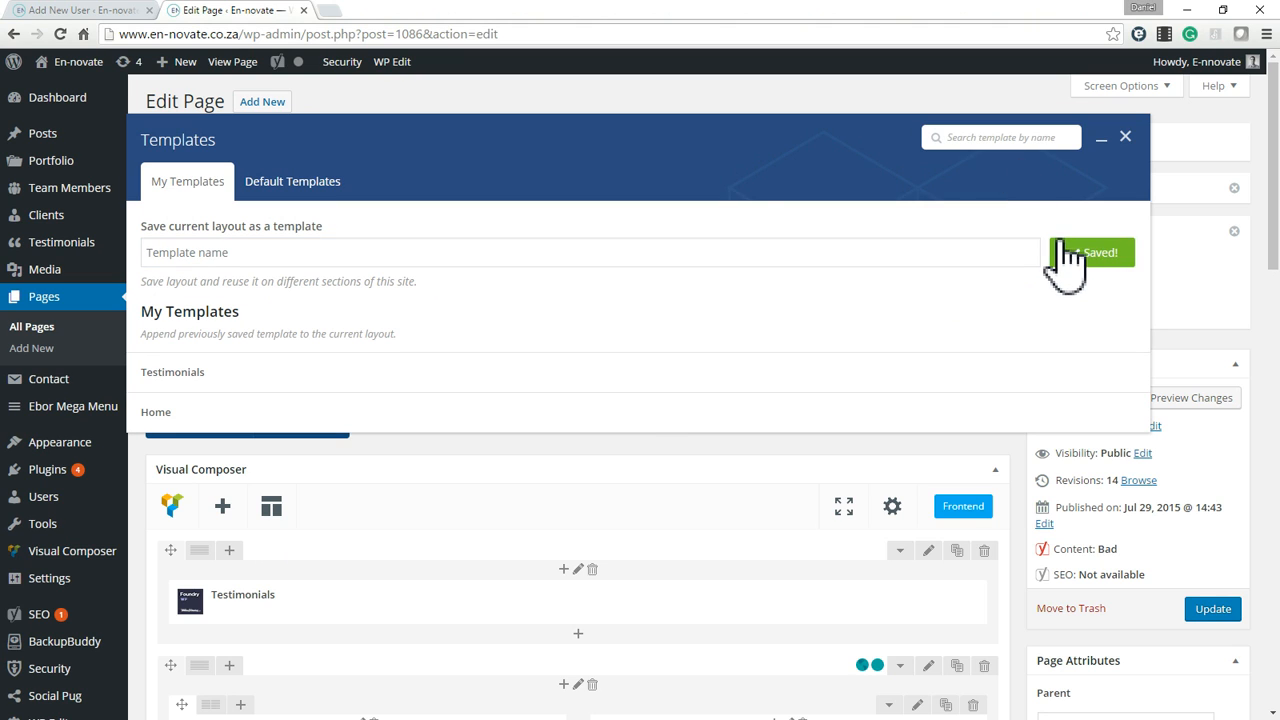
click(1125, 137)
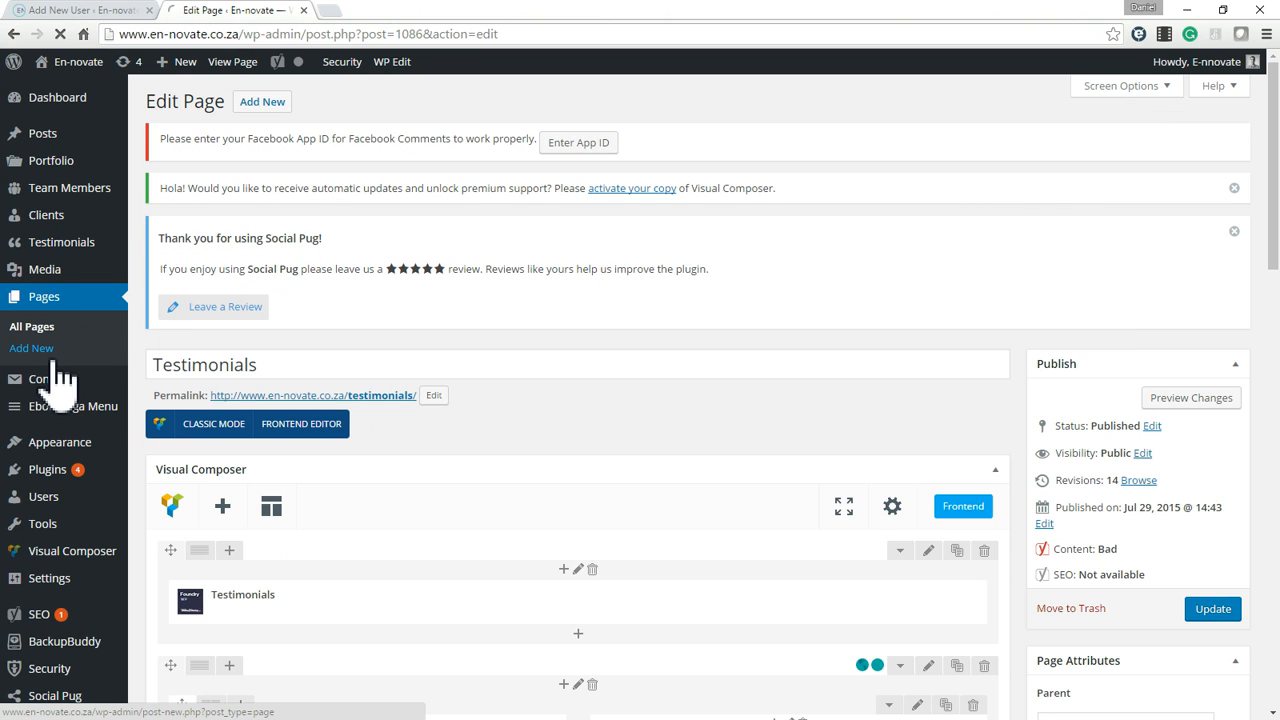
Return to the list of all pages and add a new page titled Test.
click(45, 330)
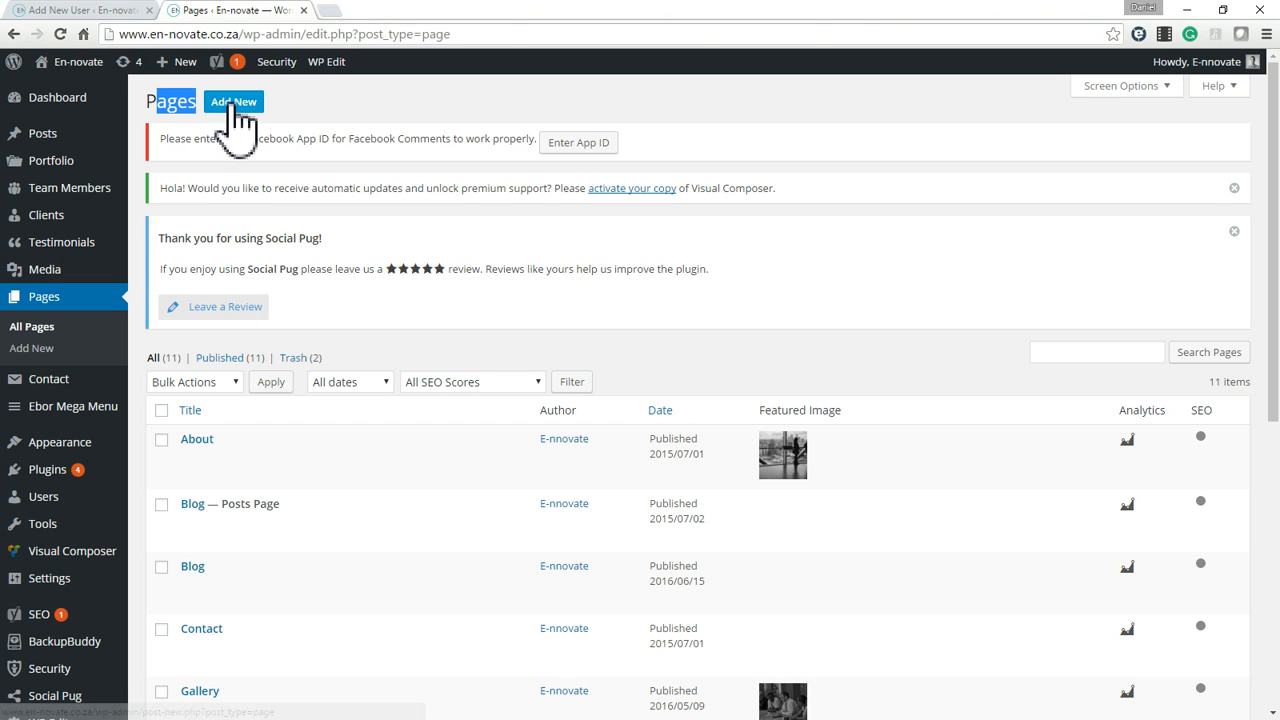
click(236, 118)
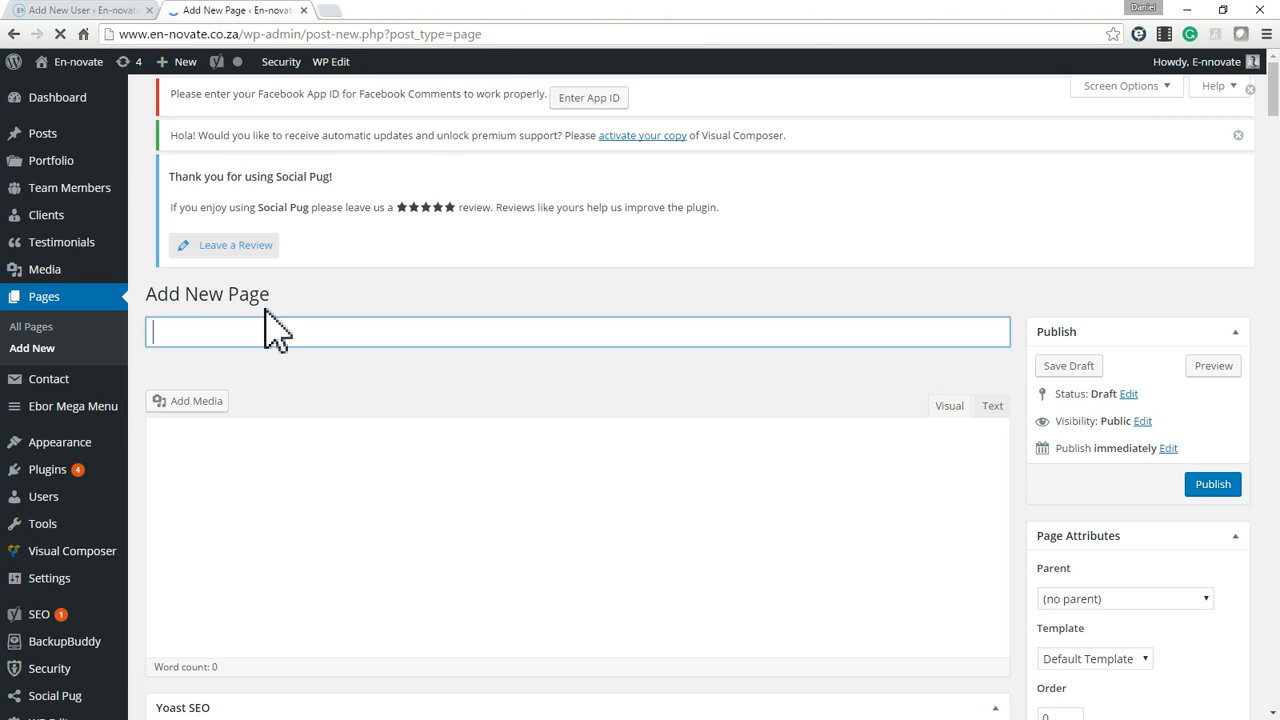
text(T)
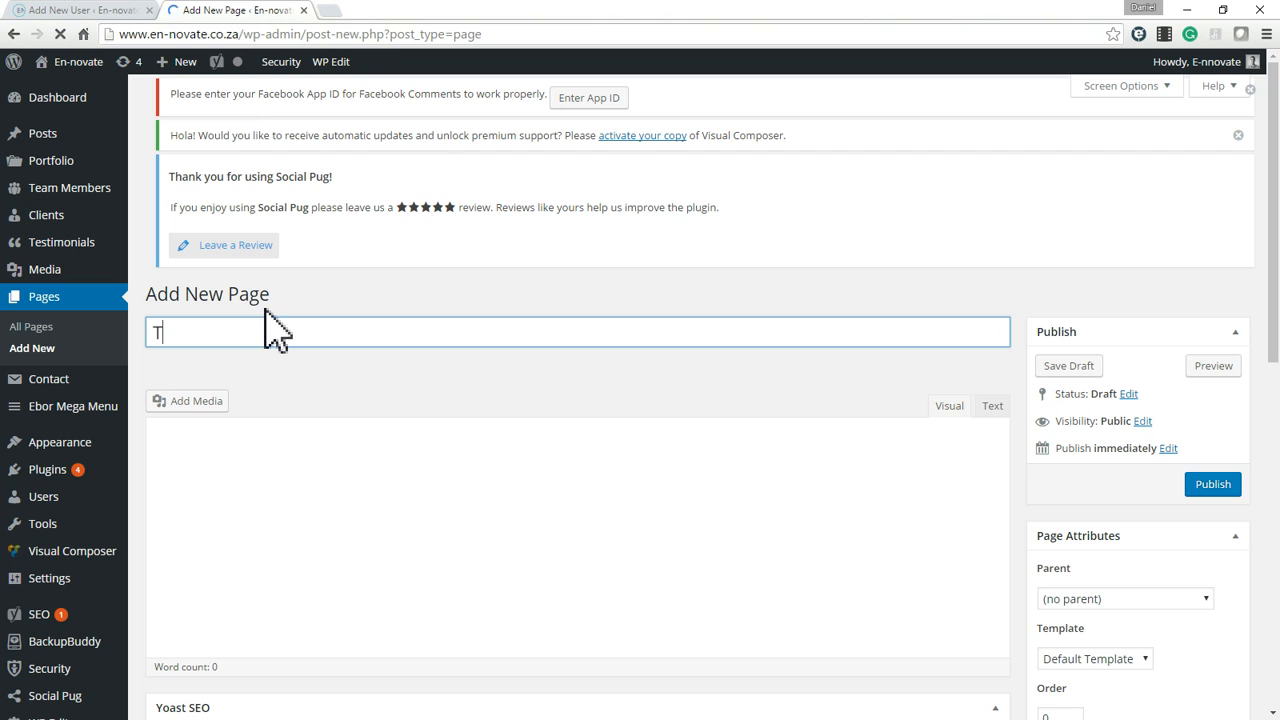
text(est)
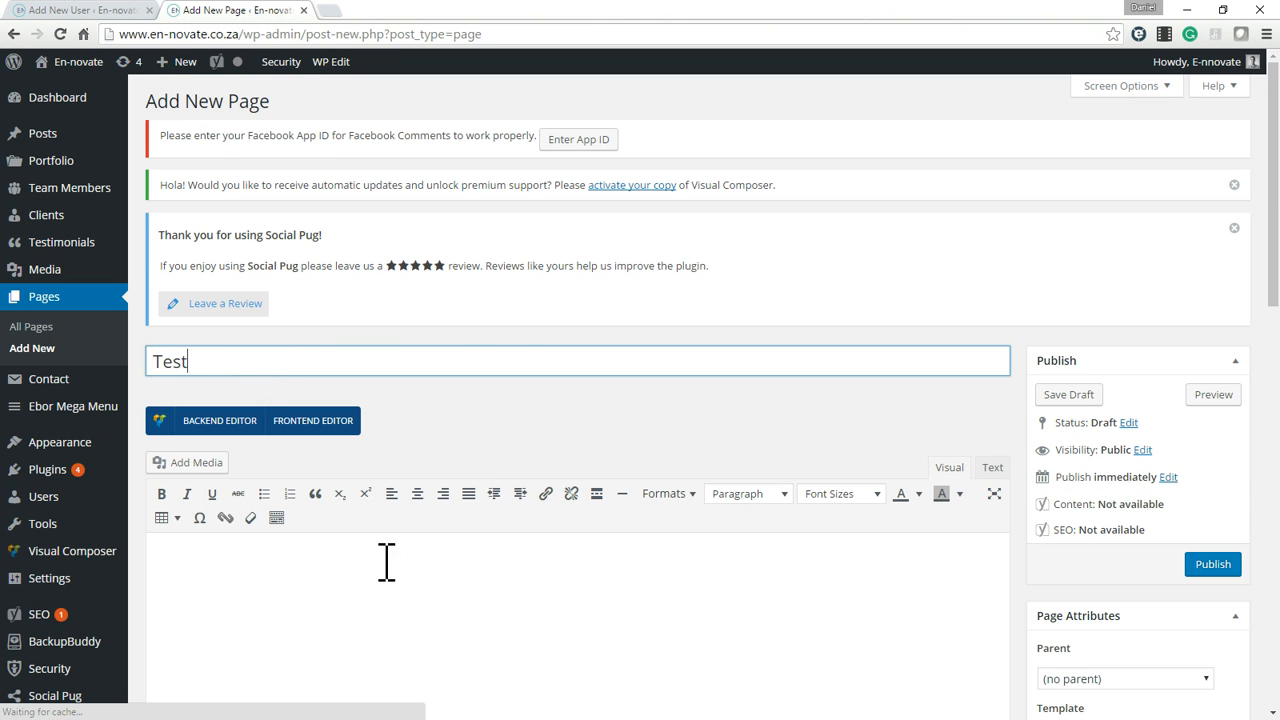
Try the backend editor on the Test page, return to classic mode and look over the standard text editor.
scroll(399, 540, down, 2)
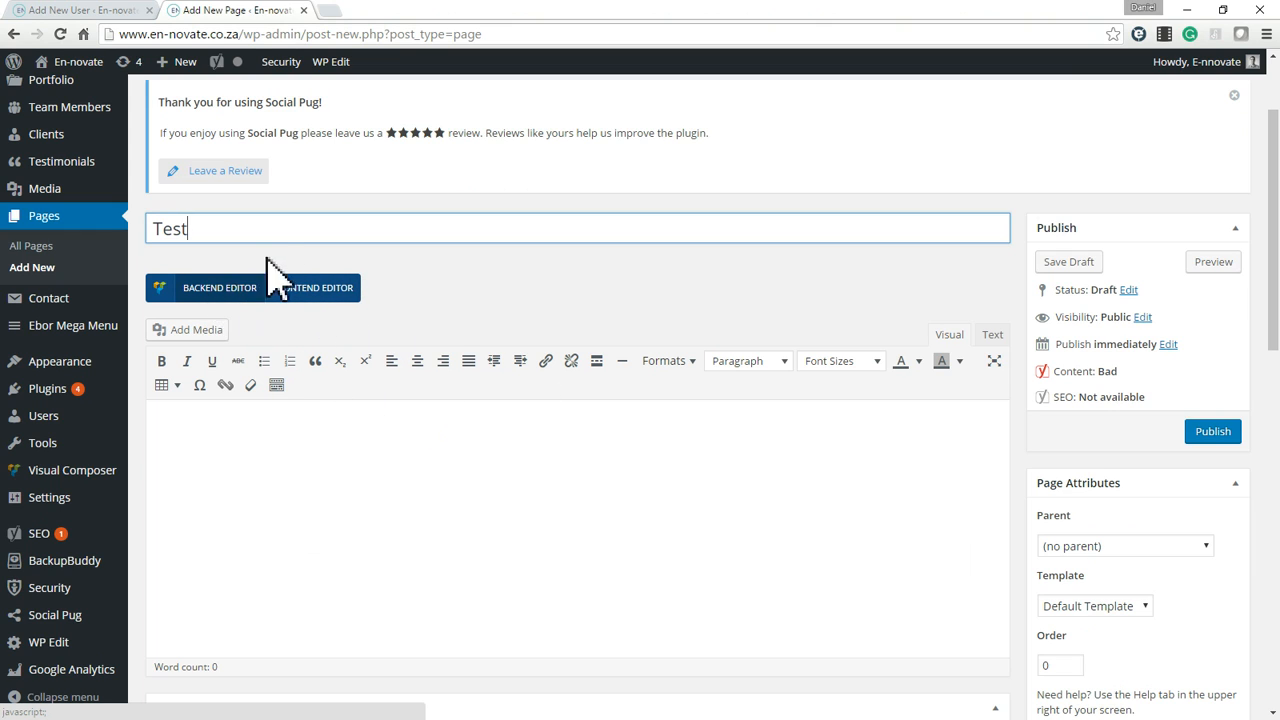
click(215, 292)
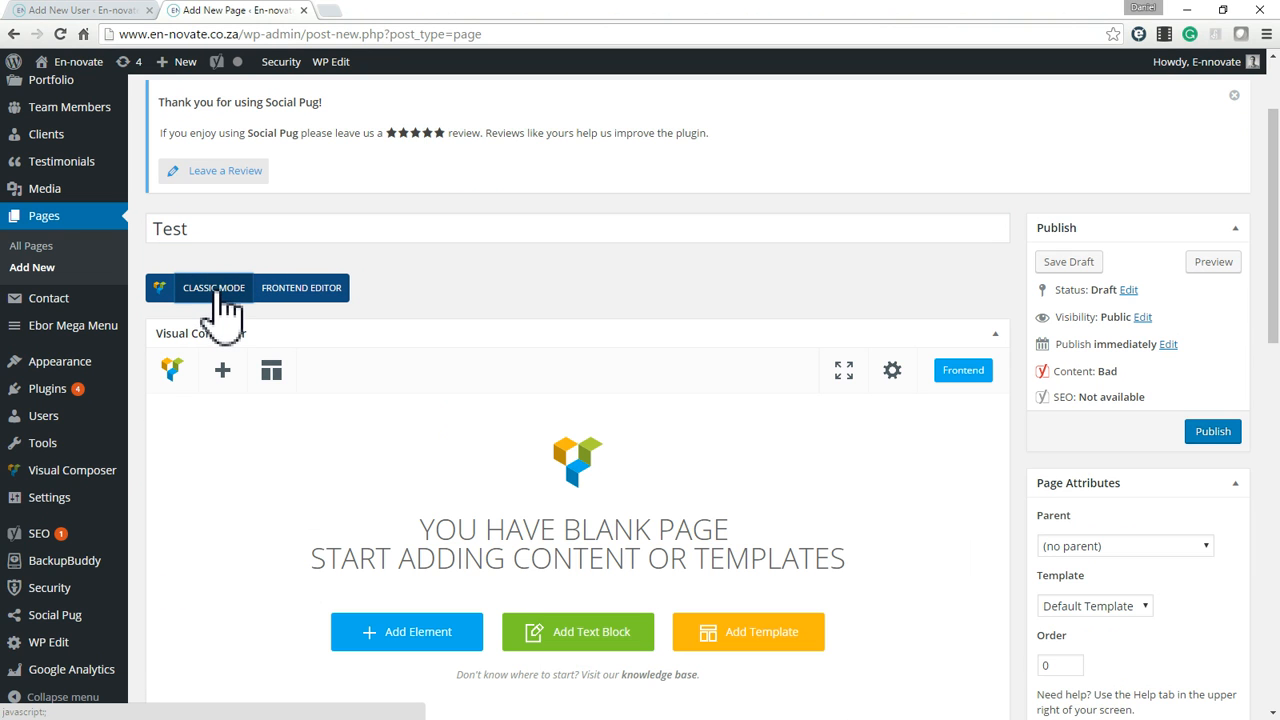
click(214, 290)
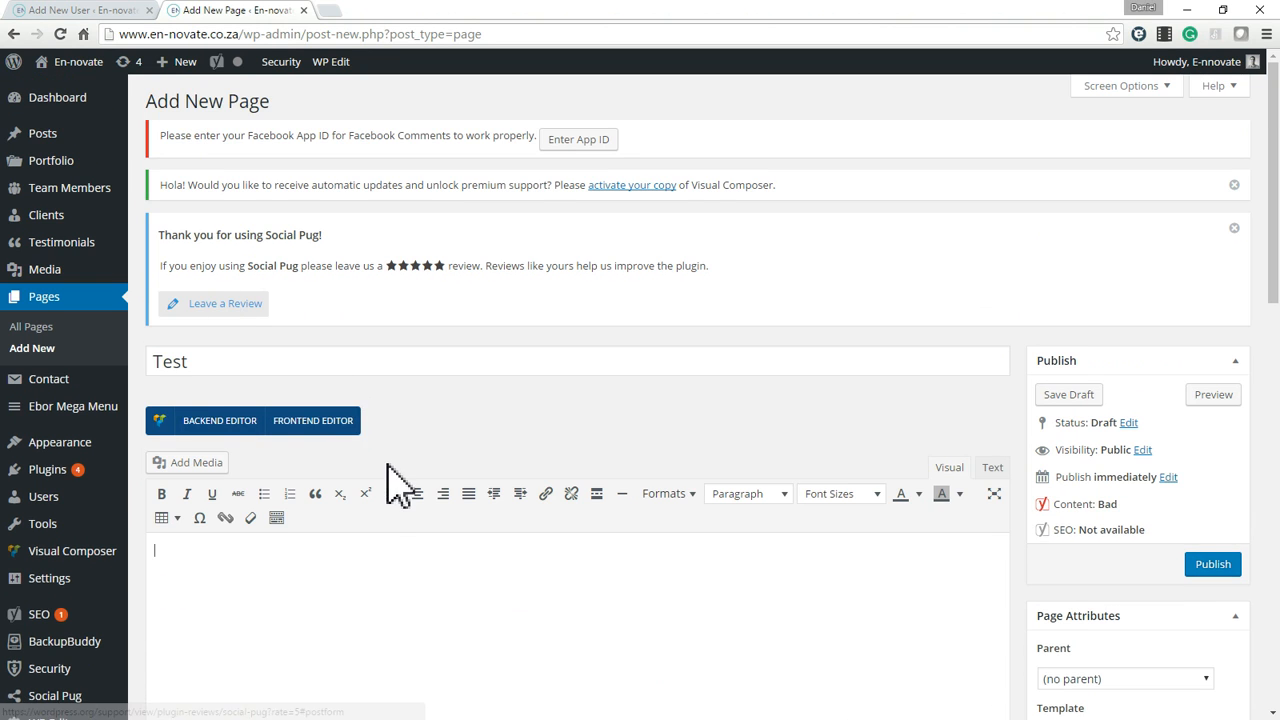
scroll(352, 330, down, 3)
scroll(380, 400, up, 2)
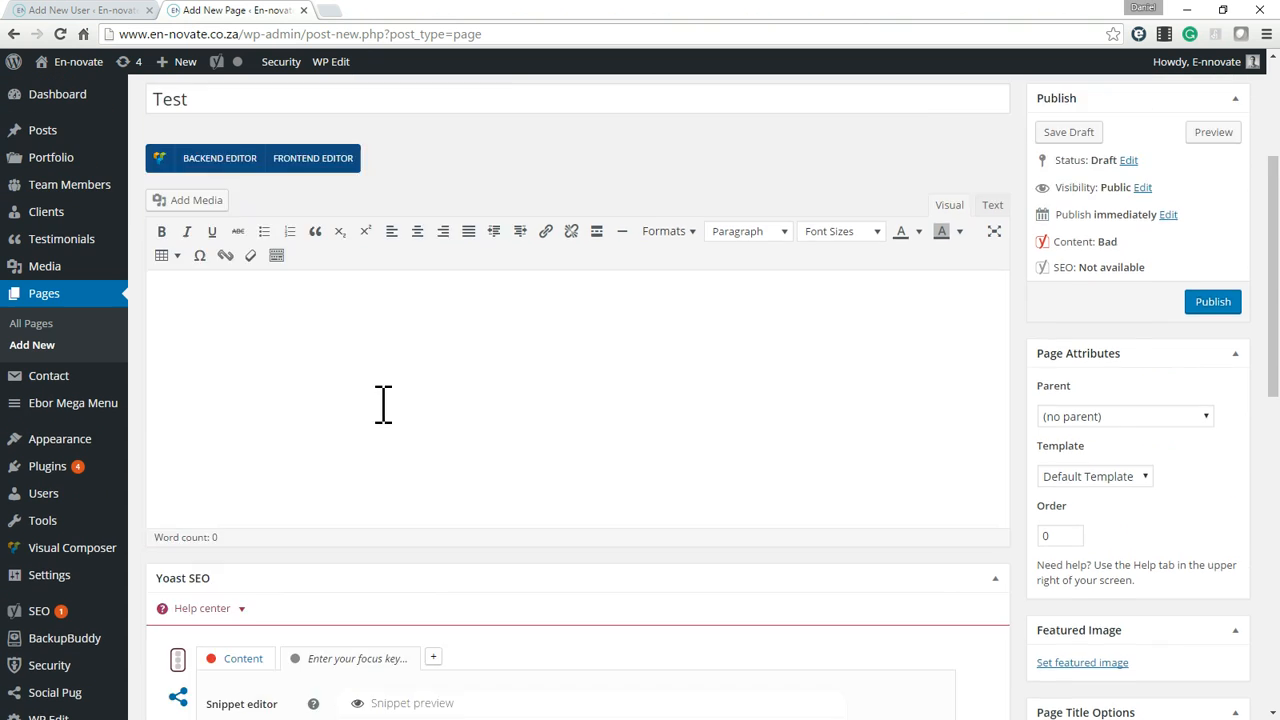
scroll(369, 497, down, 2)
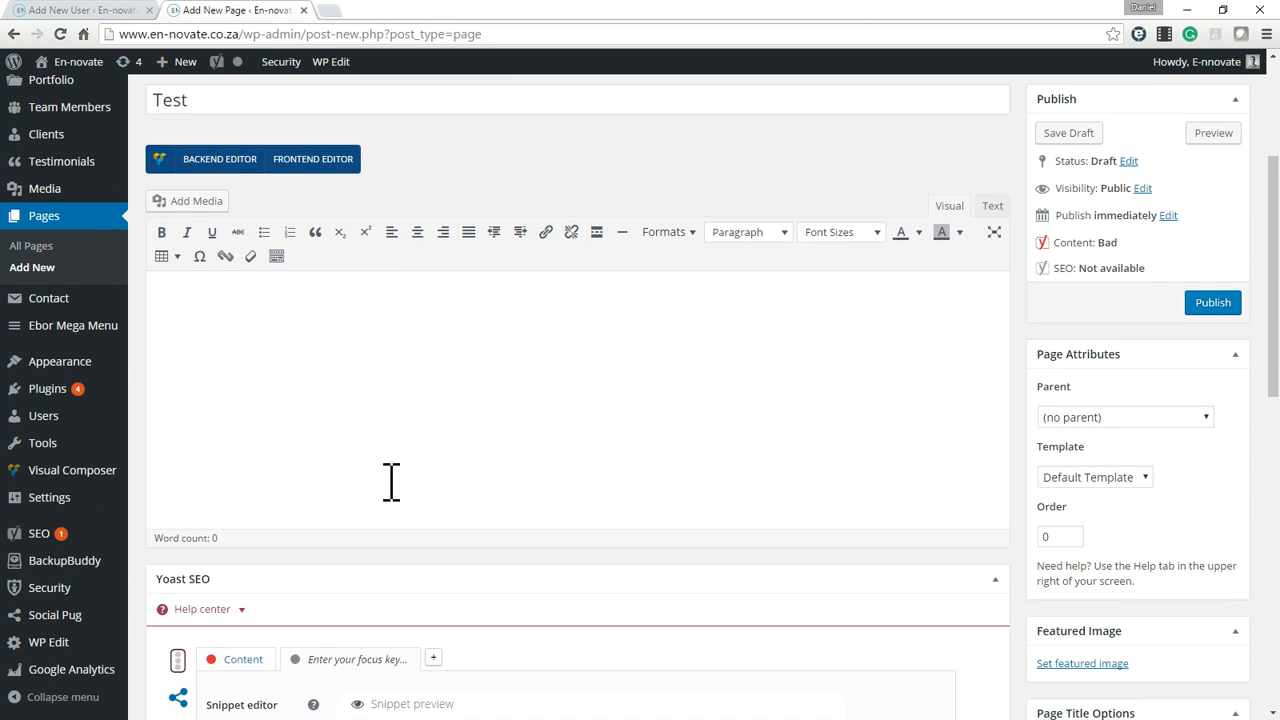
scroll(389, 480, up, 1)
scroll(306, 429, up, 3)
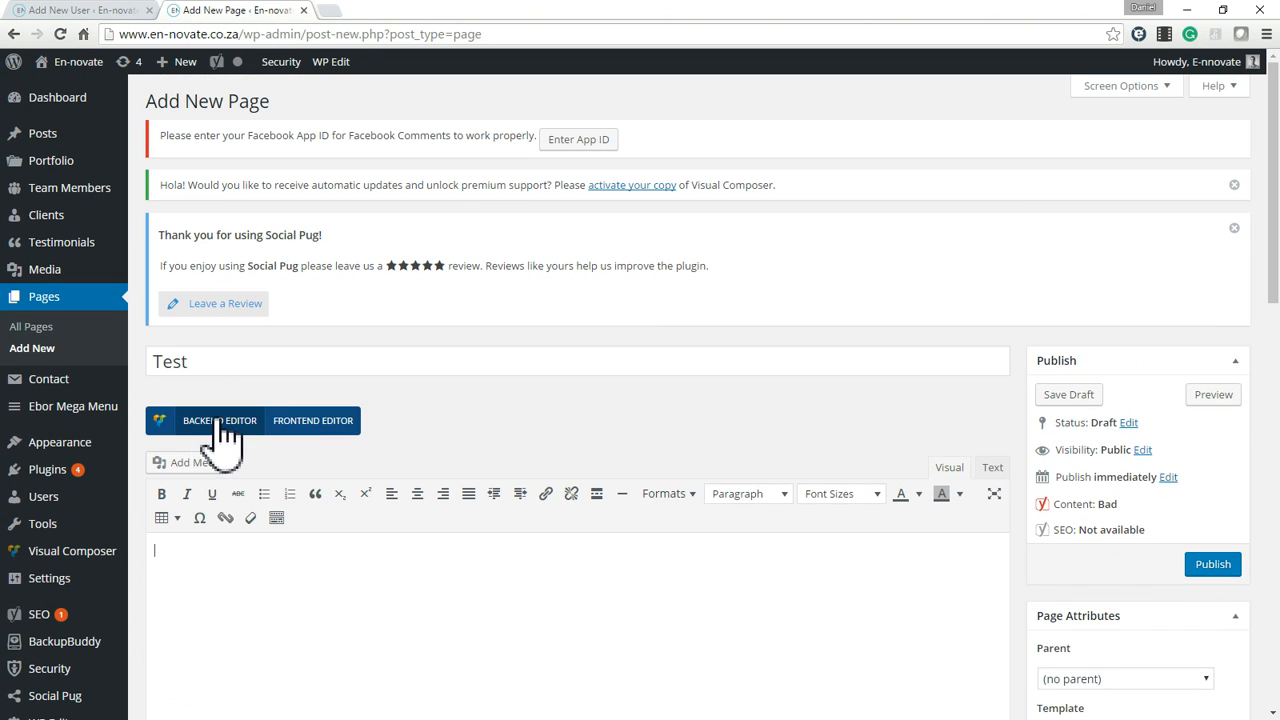
Switch the Test page to the backend editor and open the saved layout templates.
click(225, 425)
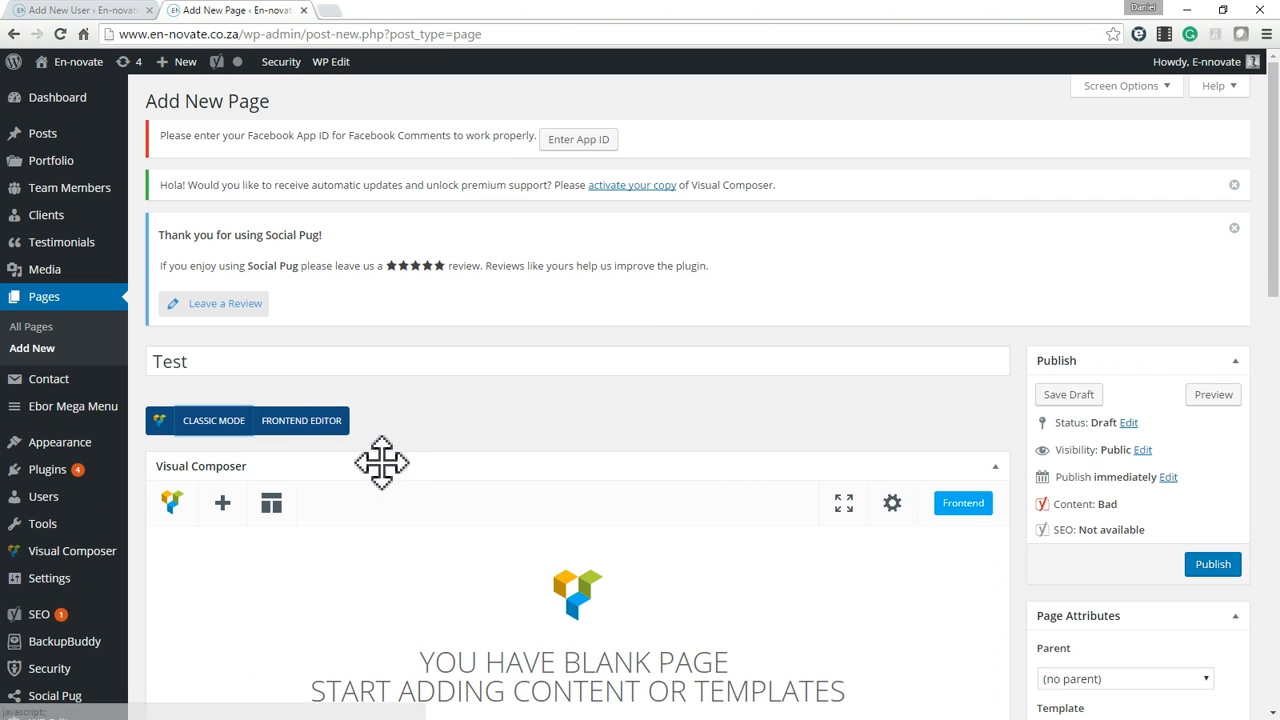
scroll(480, 490, down, 1)
scroll(750, 400, down, 3)
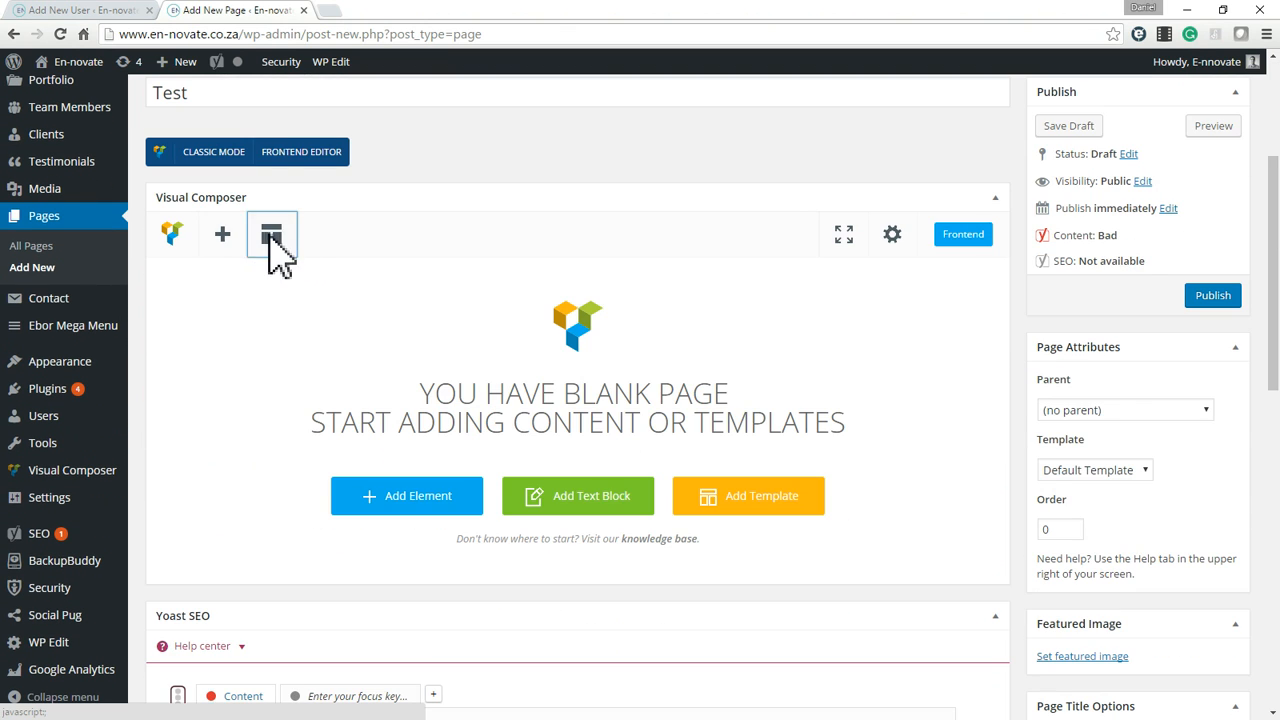
click(272, 240)
click(1130, 138)
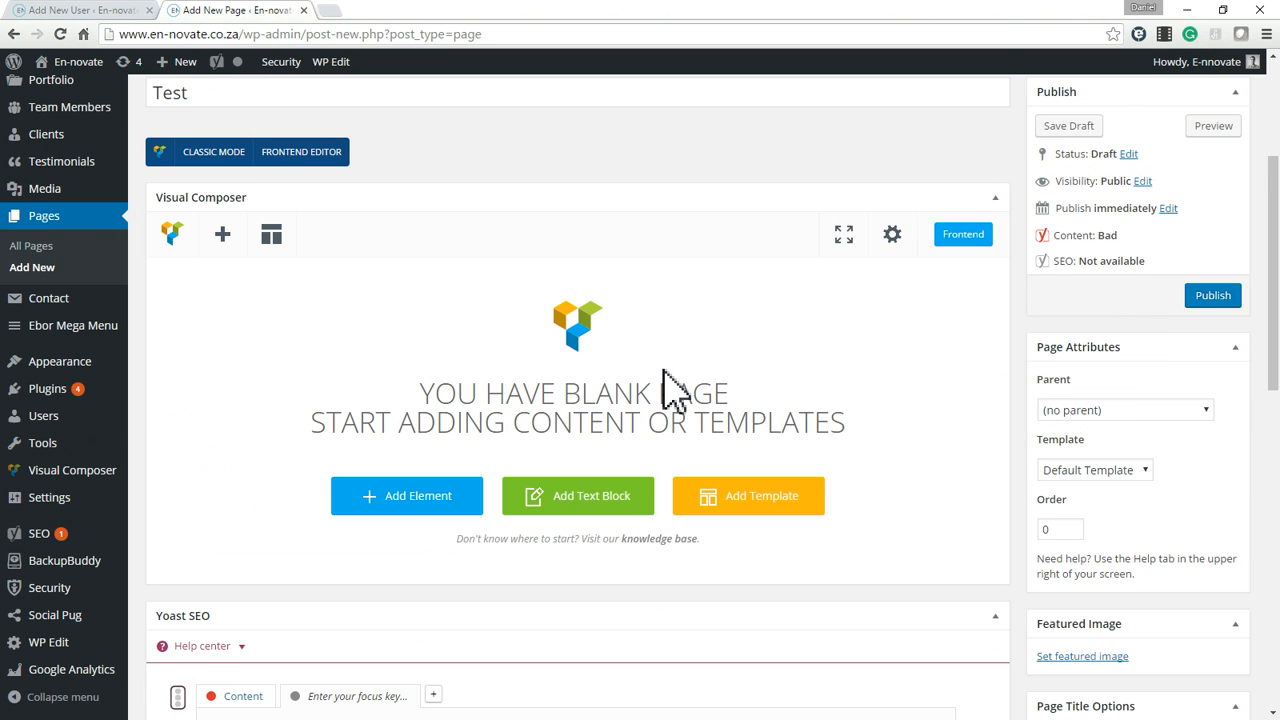
scroll(668, 370, down, 5)
scroll(823, 428, up, 7)
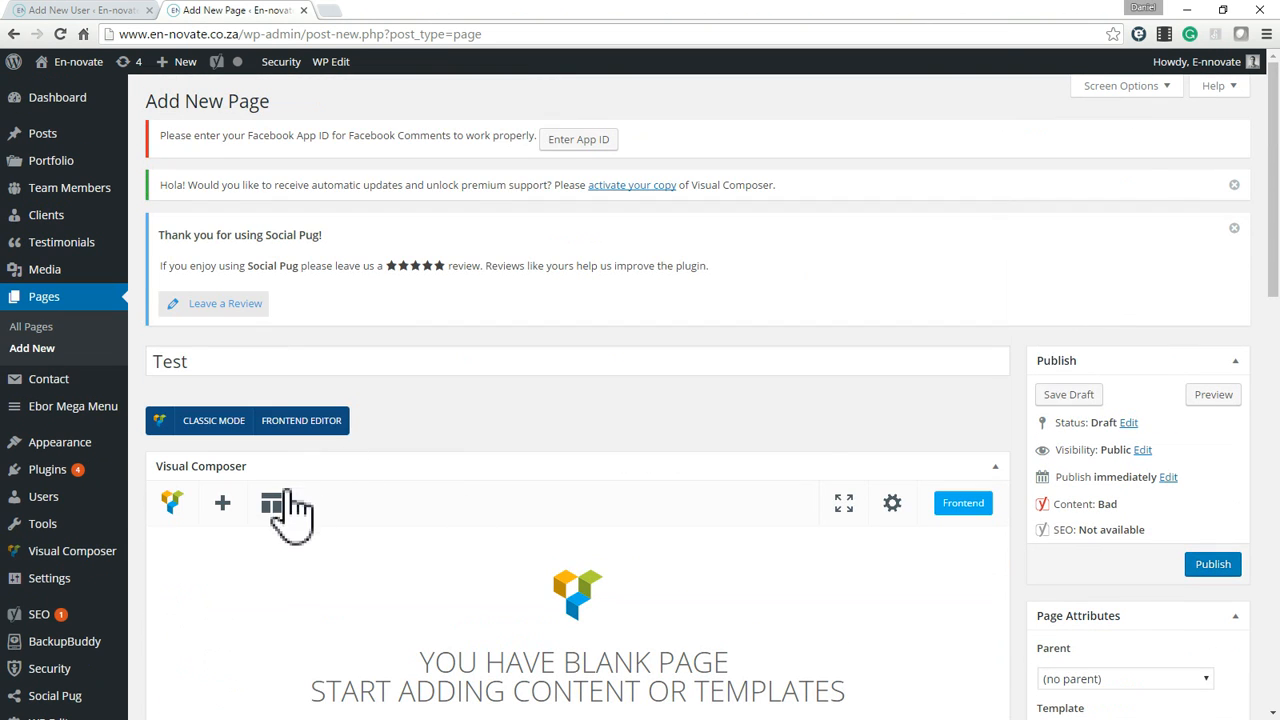
click(272, 504)
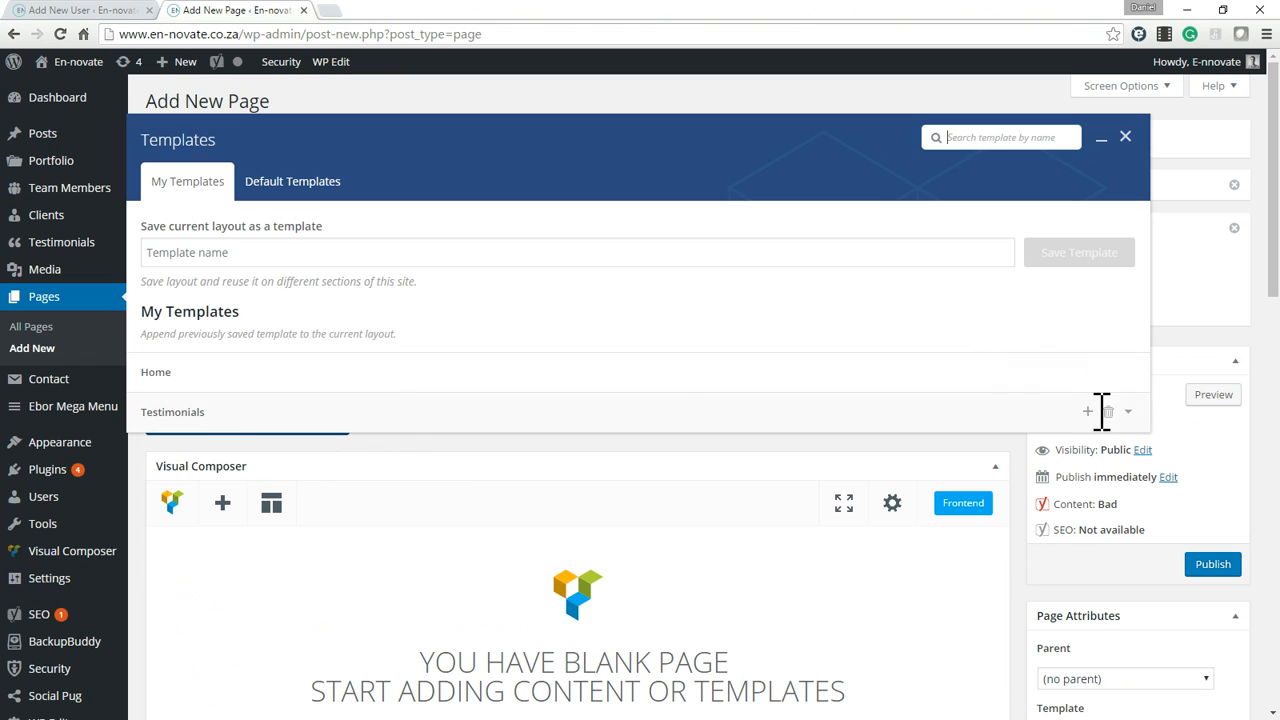
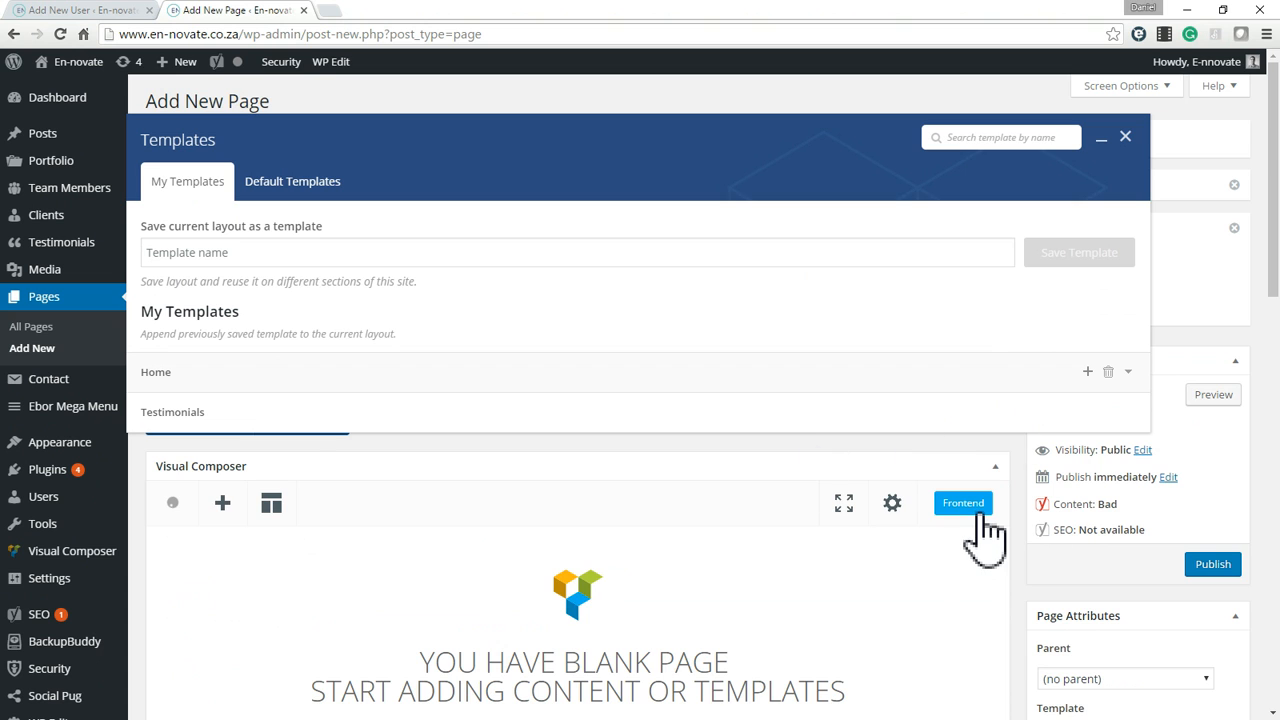
Append the saved Home template to the blank Test page layout.
scroll(984, 540, down, 3)
scroll(986, 537, down, 5)
scroll(986, 537, up, 5)
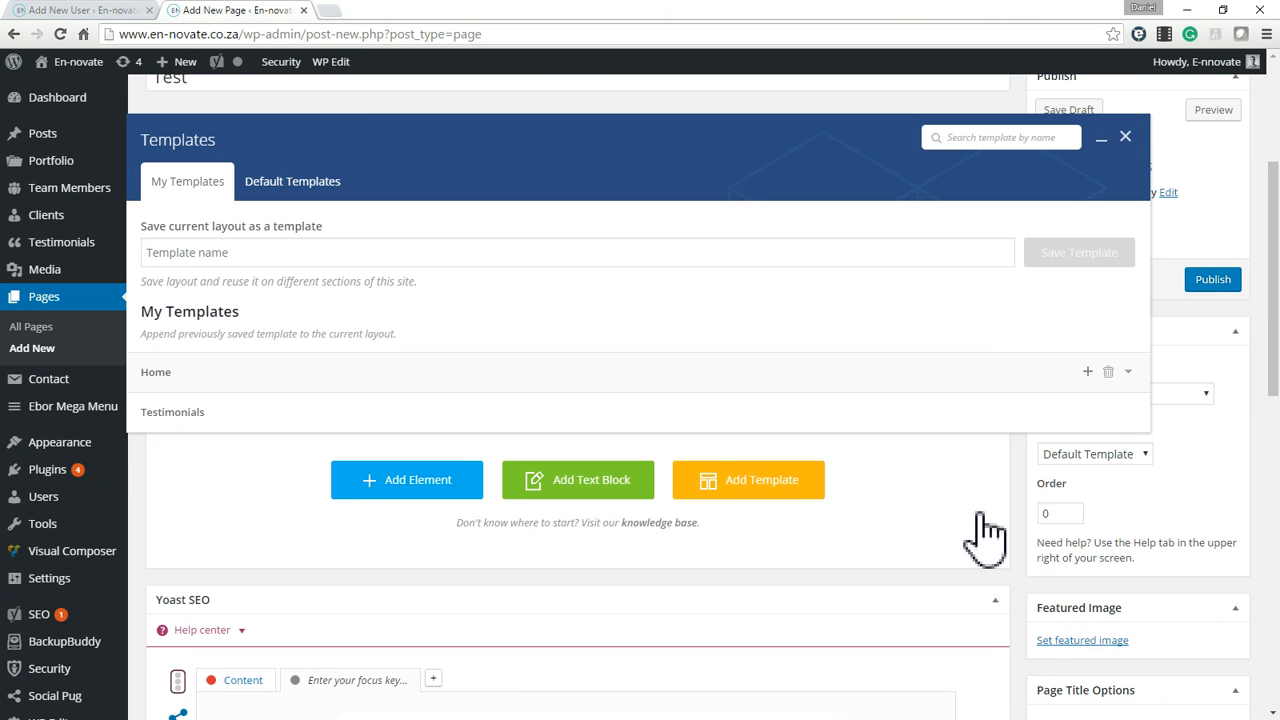
scroll(886, 545, up, 3)
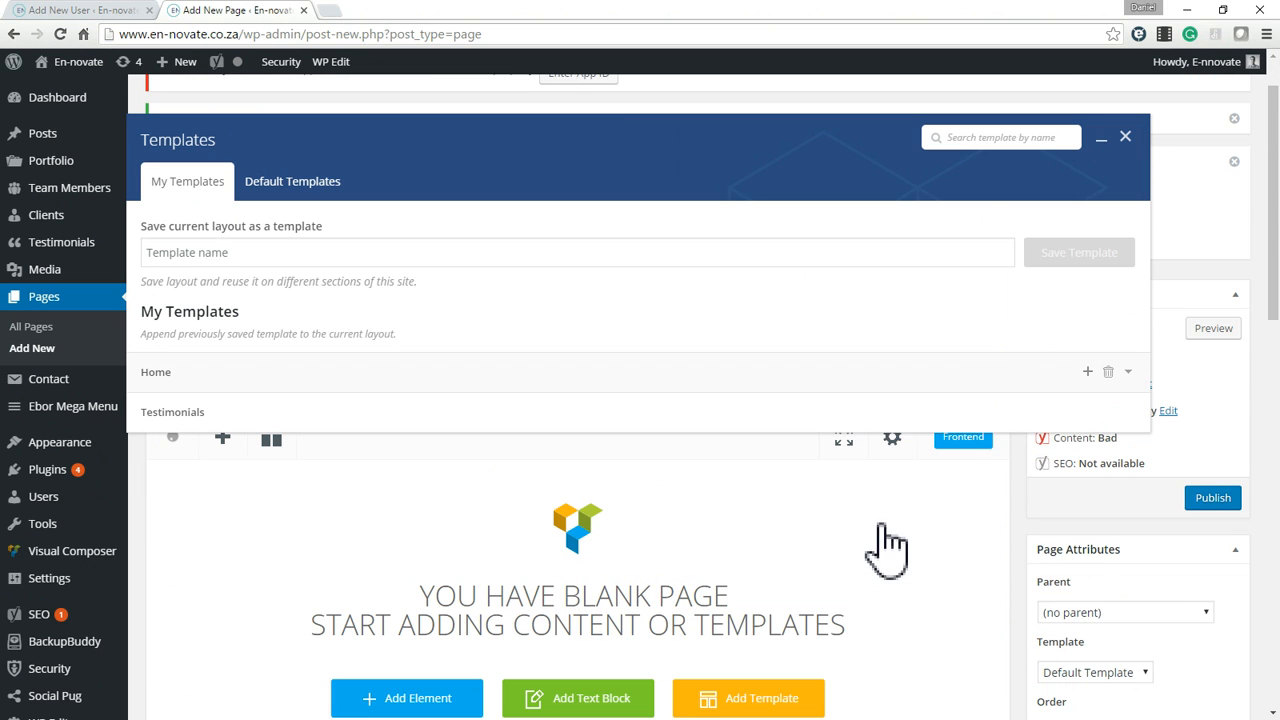
click(1086, 372)
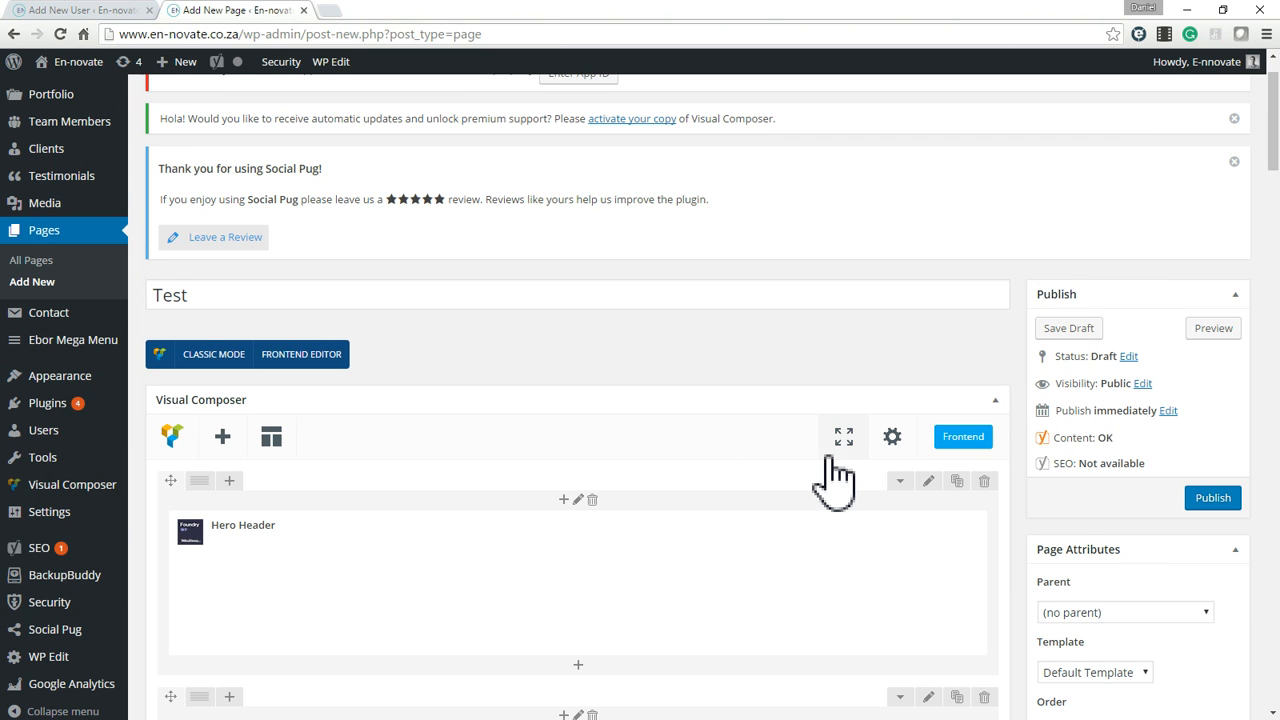
Look through the Home template's sections on the Test page, from the Hero Header through Key Benefits to the partner rows.
scroll(826, 470, down, 2)
scroll(737, 486, down, 7)
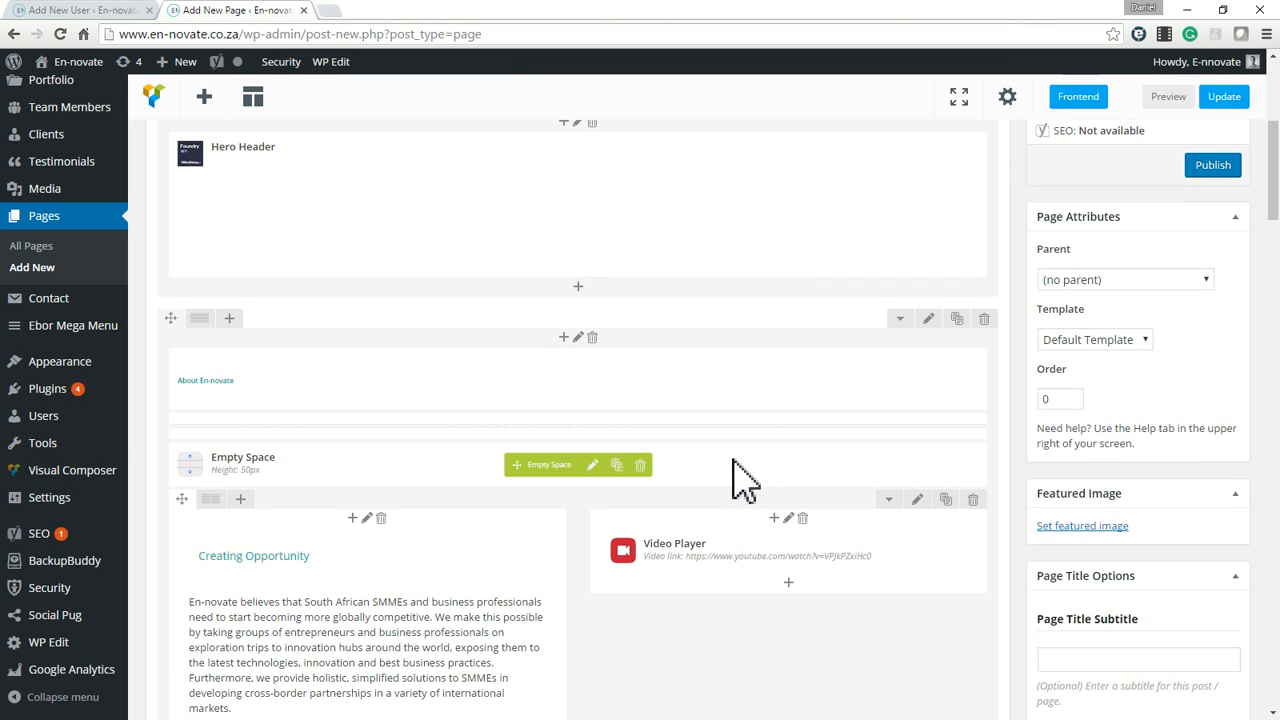
scroll(777, 394, down, 5)
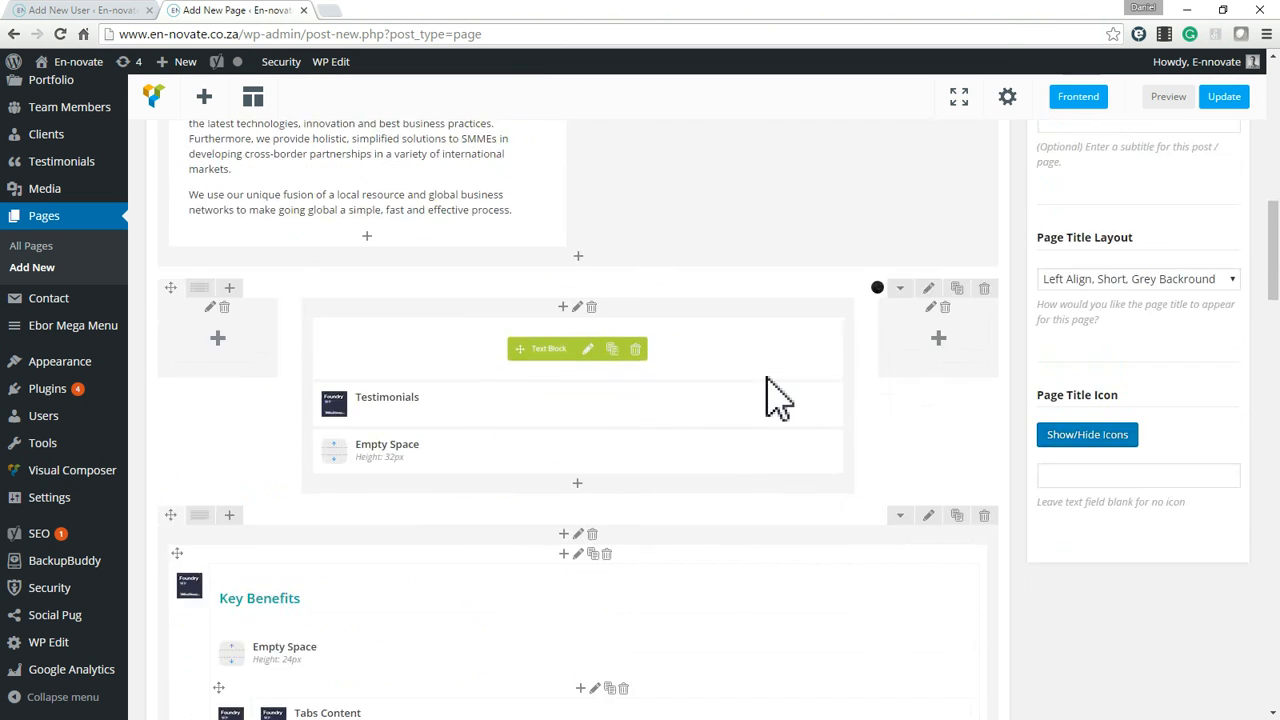
scroll(780, 400, up, 15)
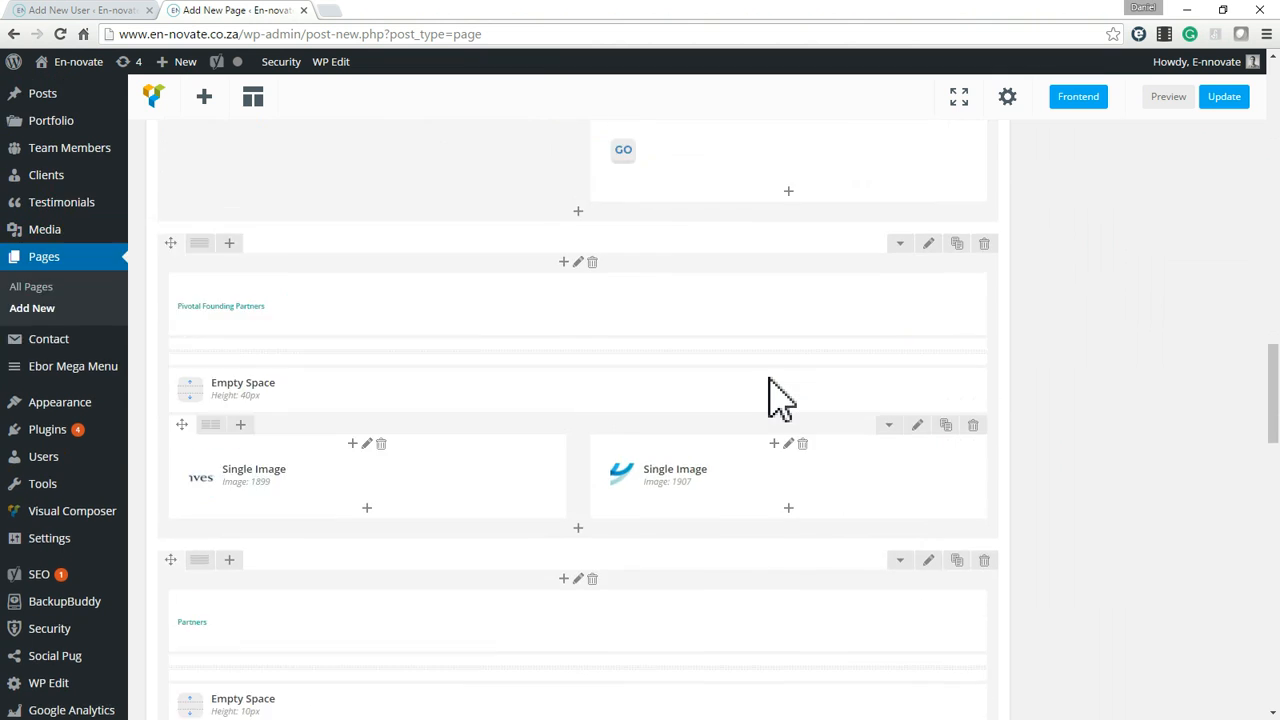
scroll(657, 486, down, 3)
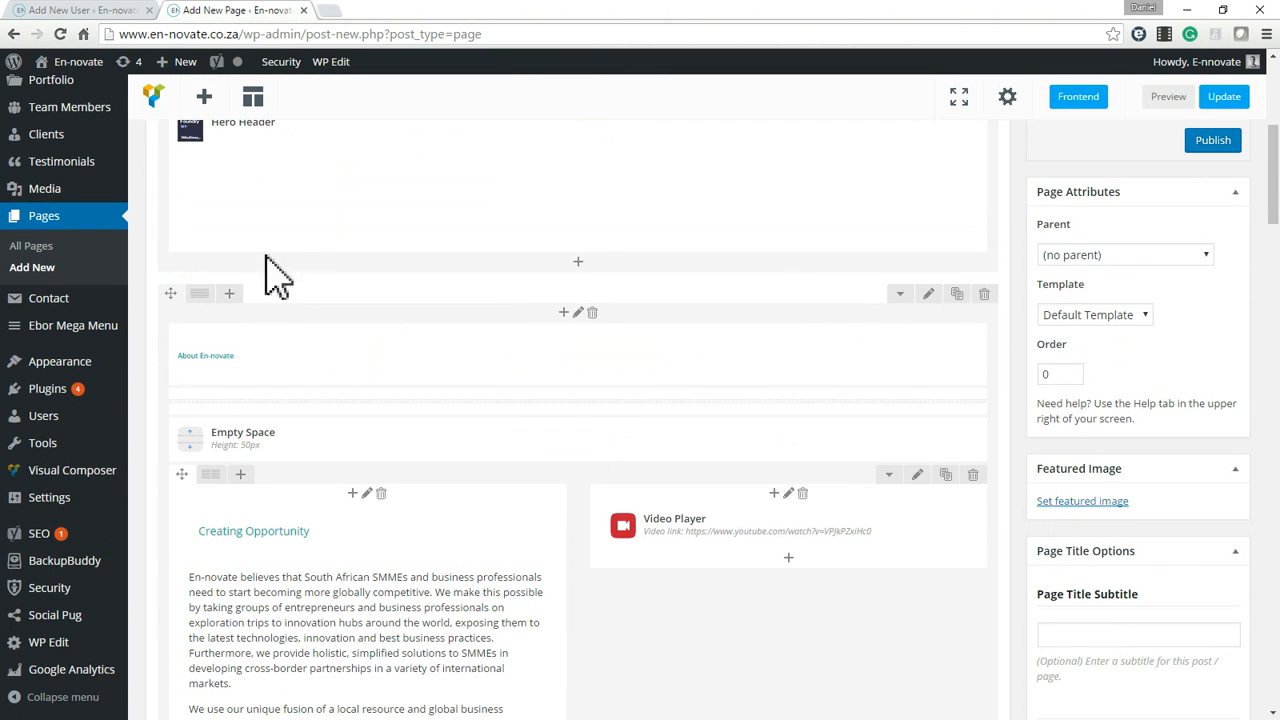
scroll(300, 255, up, 1)
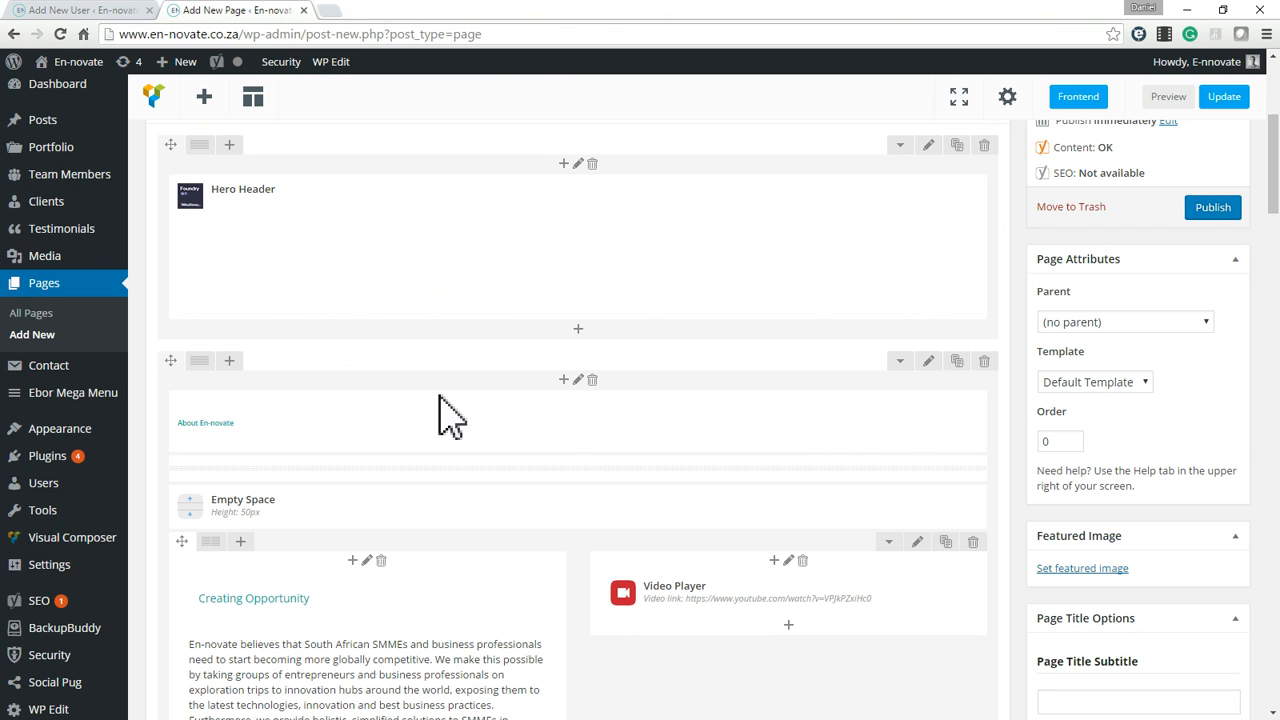
scroll(630, 558, down, 2)
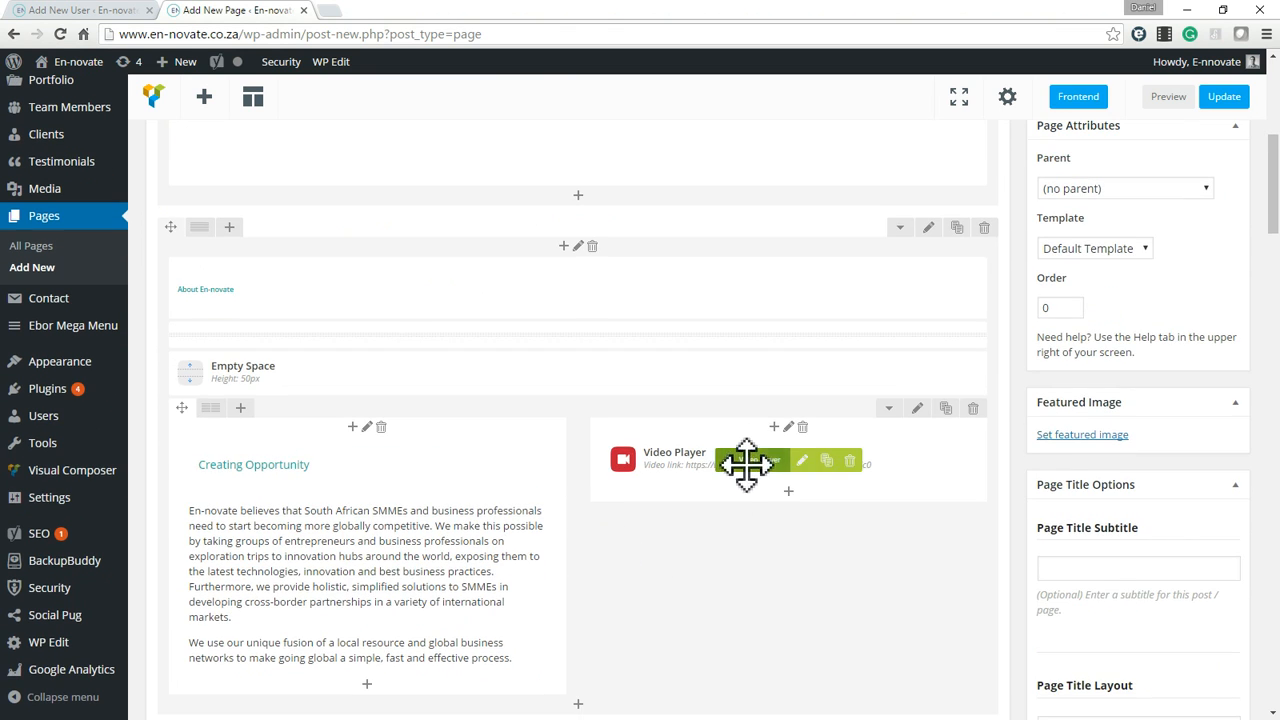
scroll(750, 470, down, 5)
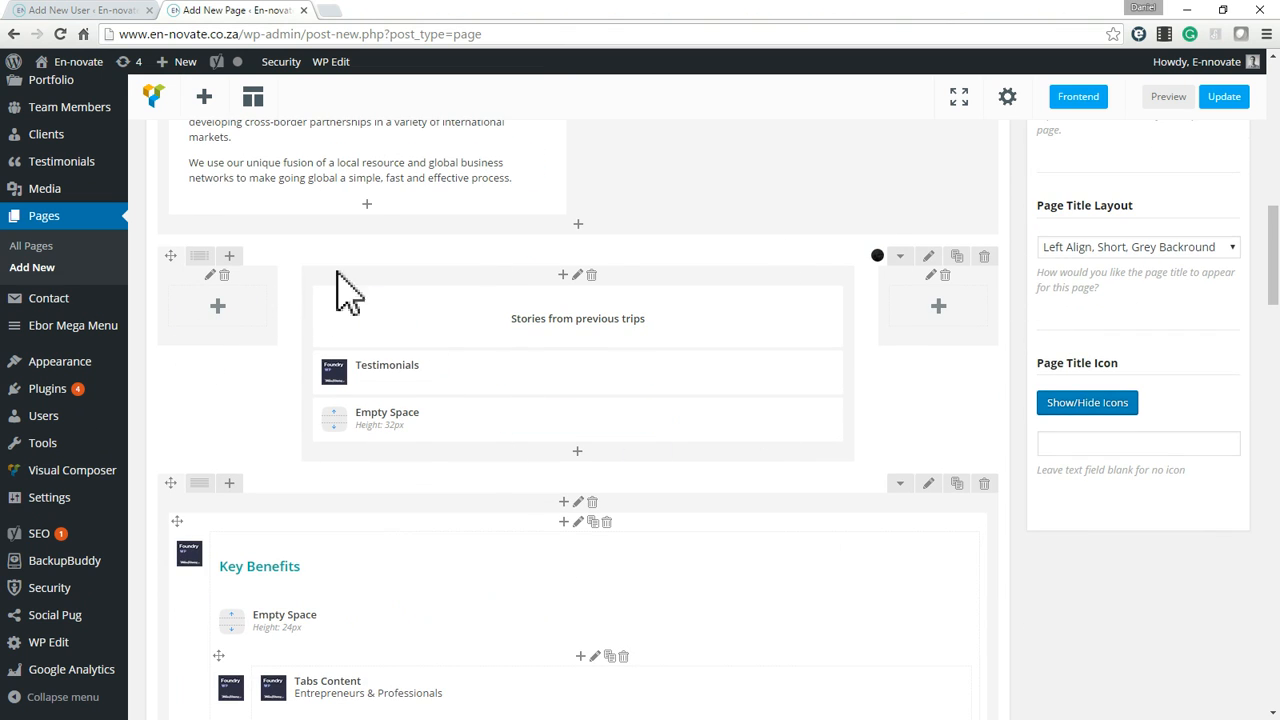
scroll(786, 366, down, 1)
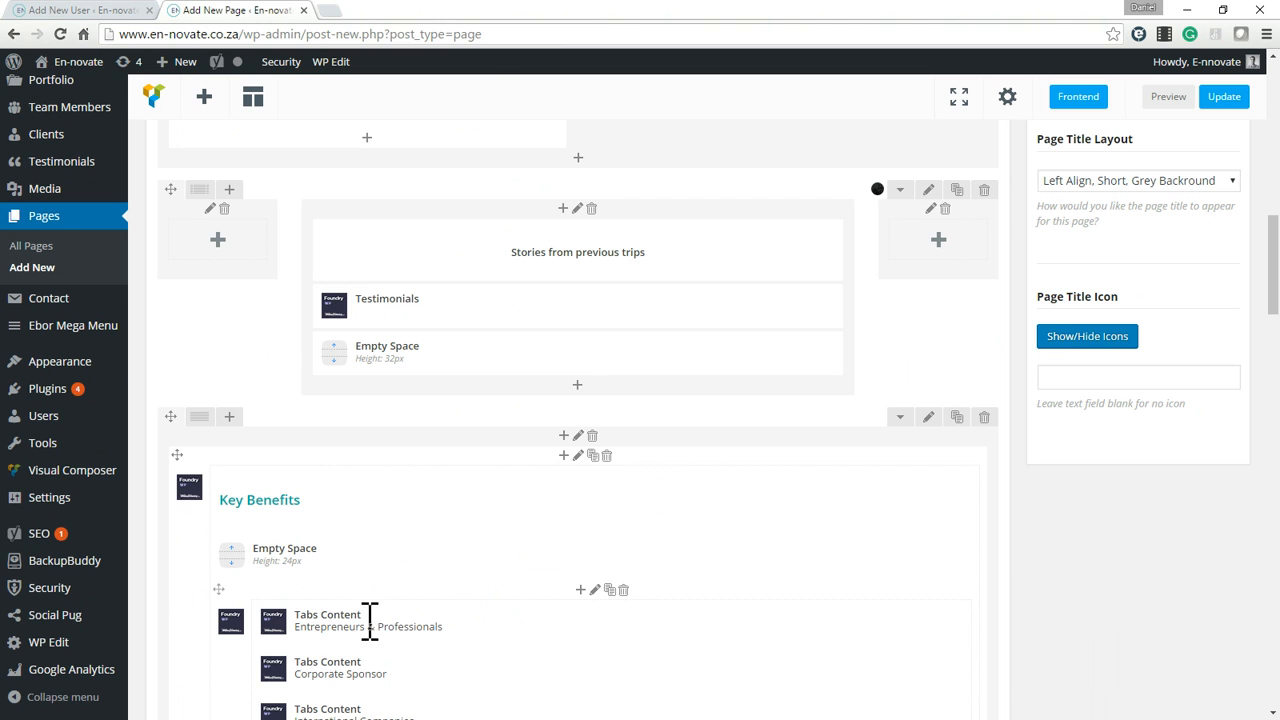
scroll(885, 475, down, 1)
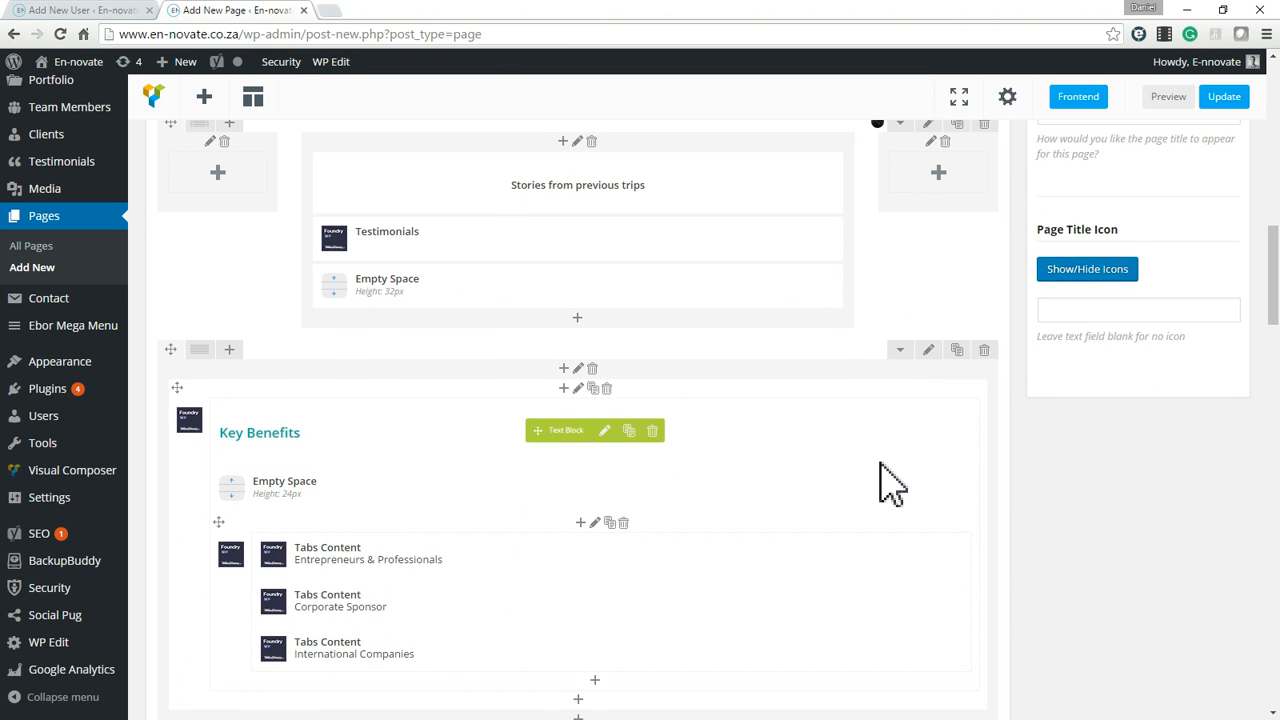
Publish the Test page and view it in a new browser tab.
scroll(885, 430, up, 15)
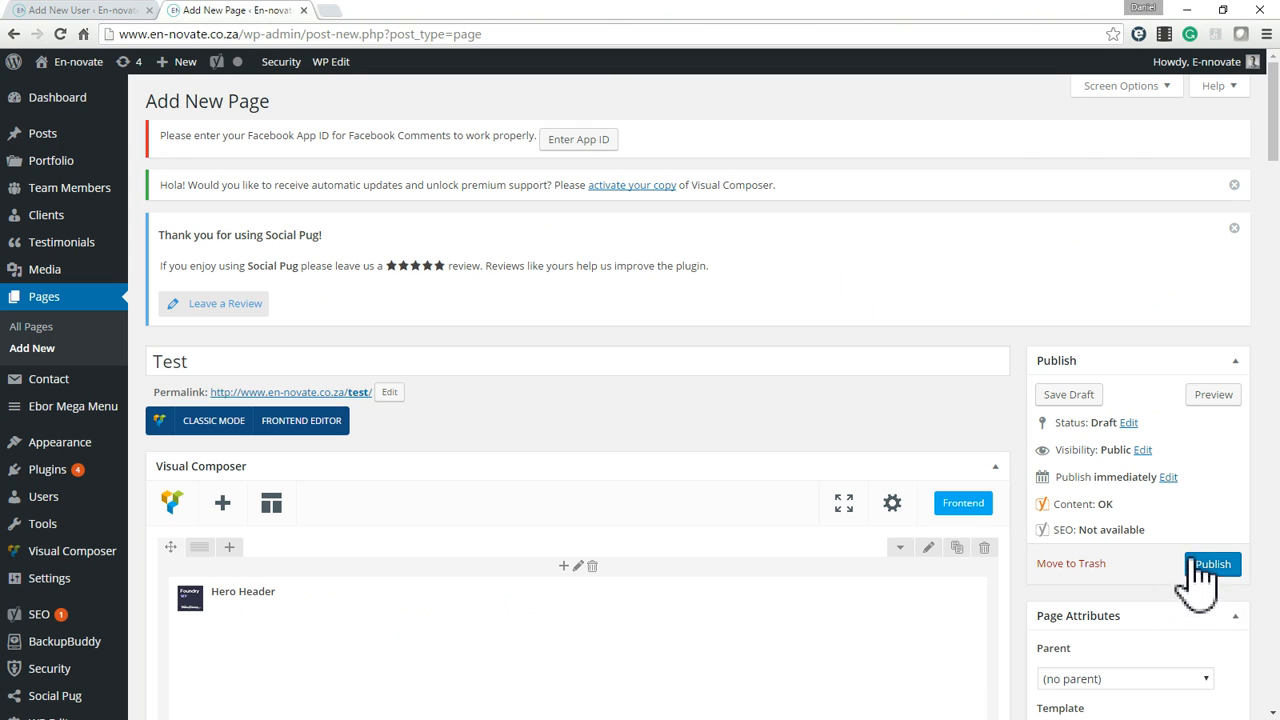
click(1211, 570)
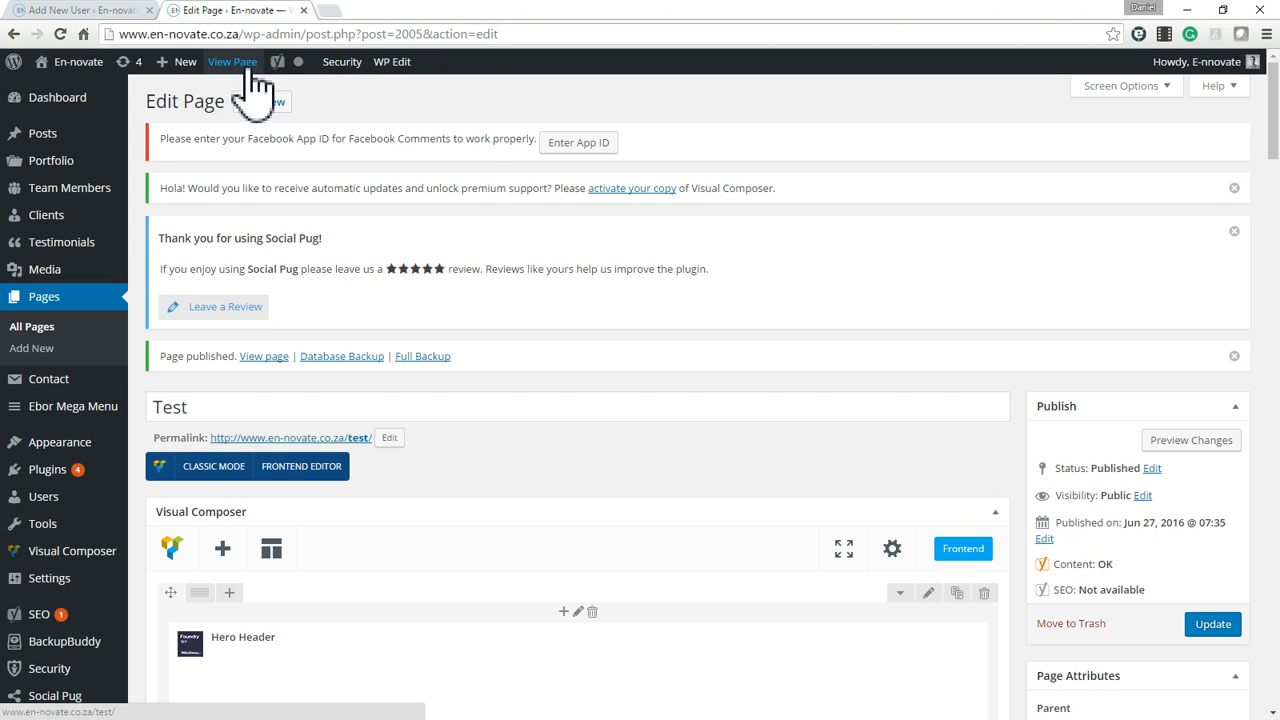
right_click(258, 84)
click(310, 69)
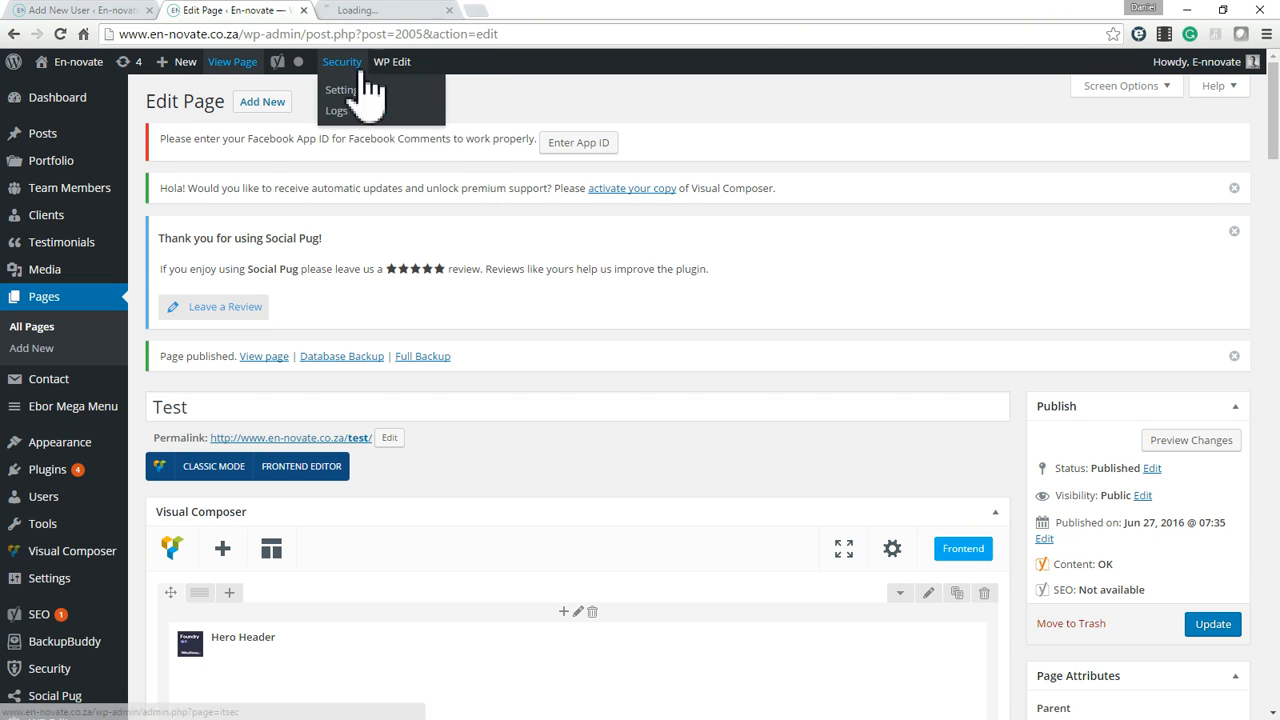
click(373, 8)
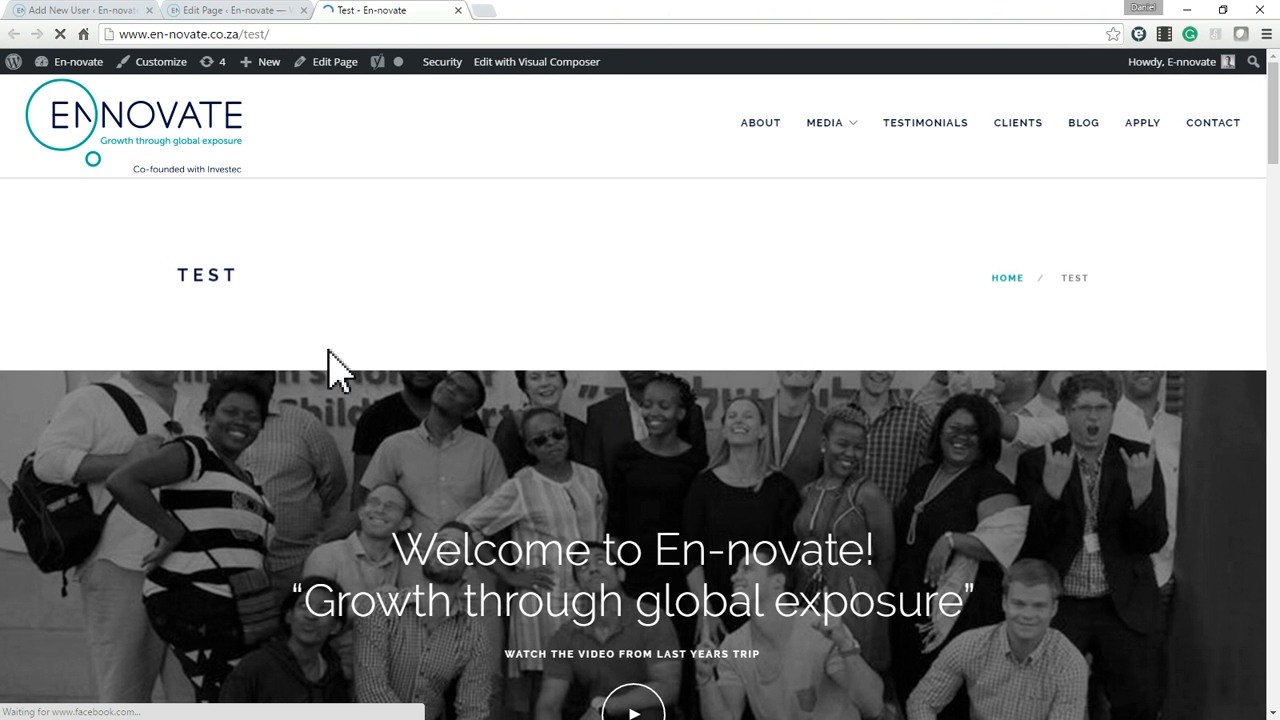
Examine the published Test page's content sections and the title band with its Test heading and breadcrumb.
double_click(210, 276)
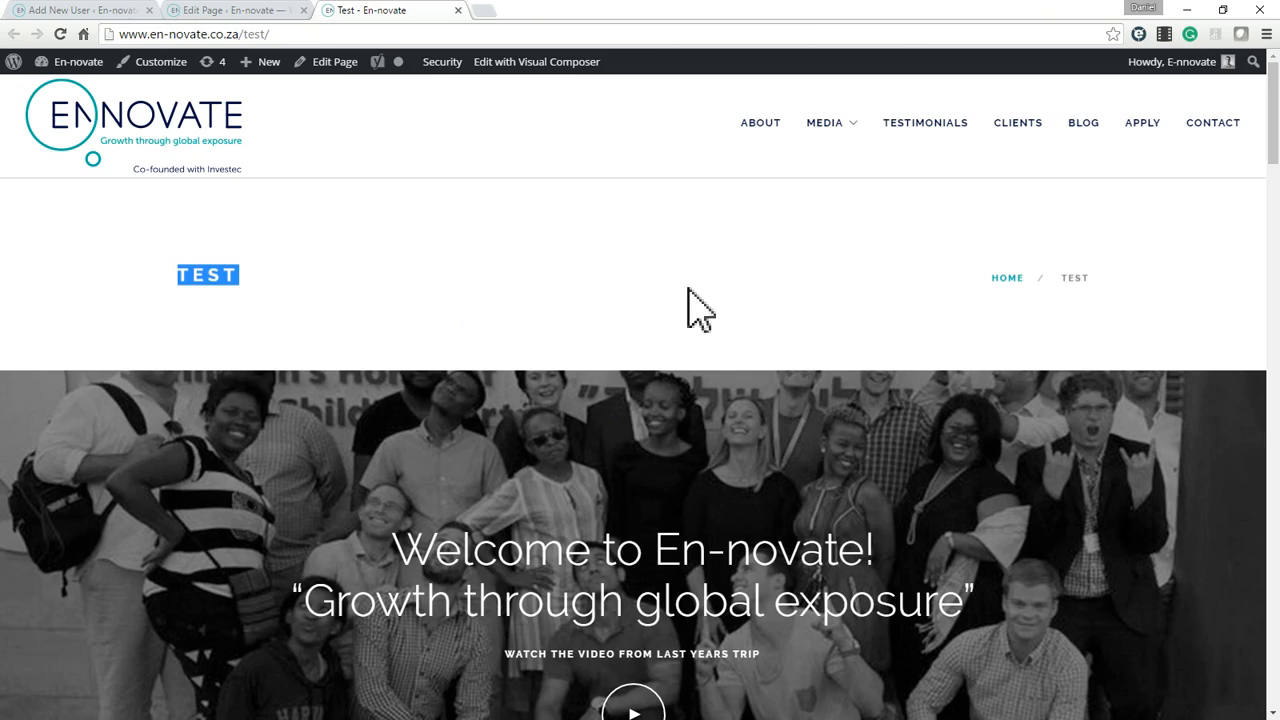
scroll(560, 358, down, 14)
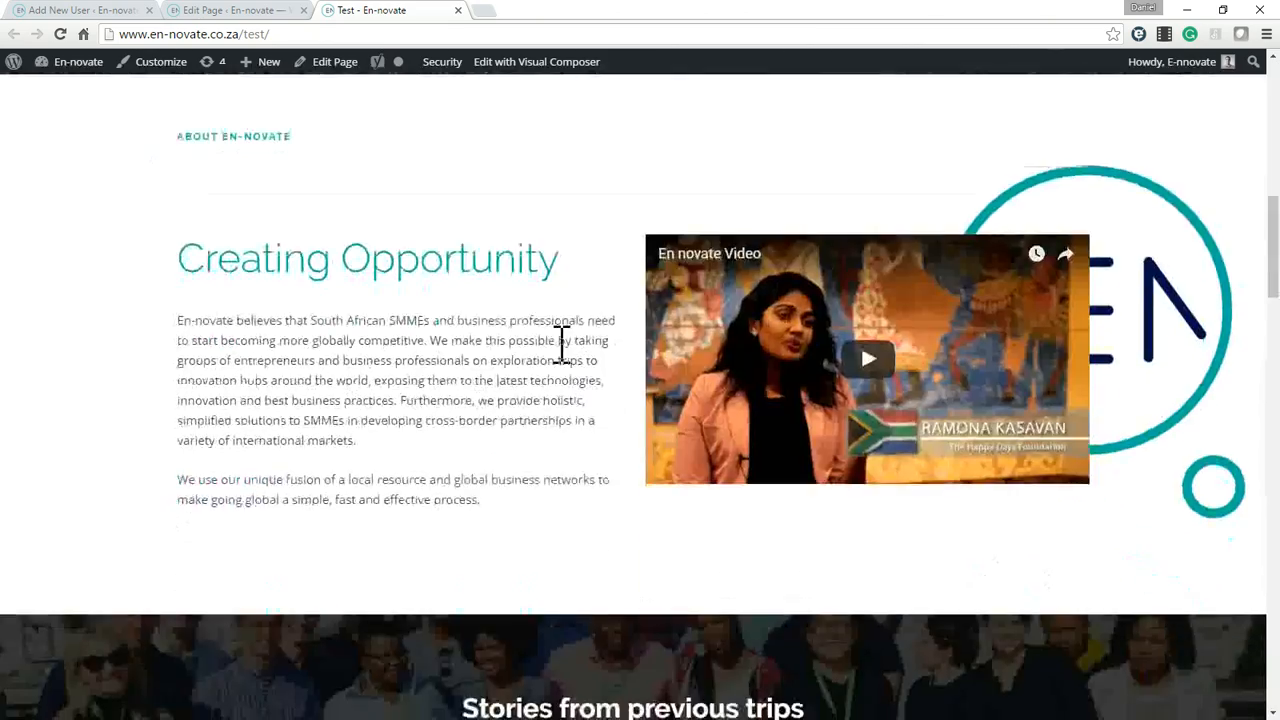
scroll(560, 350, down, 15)
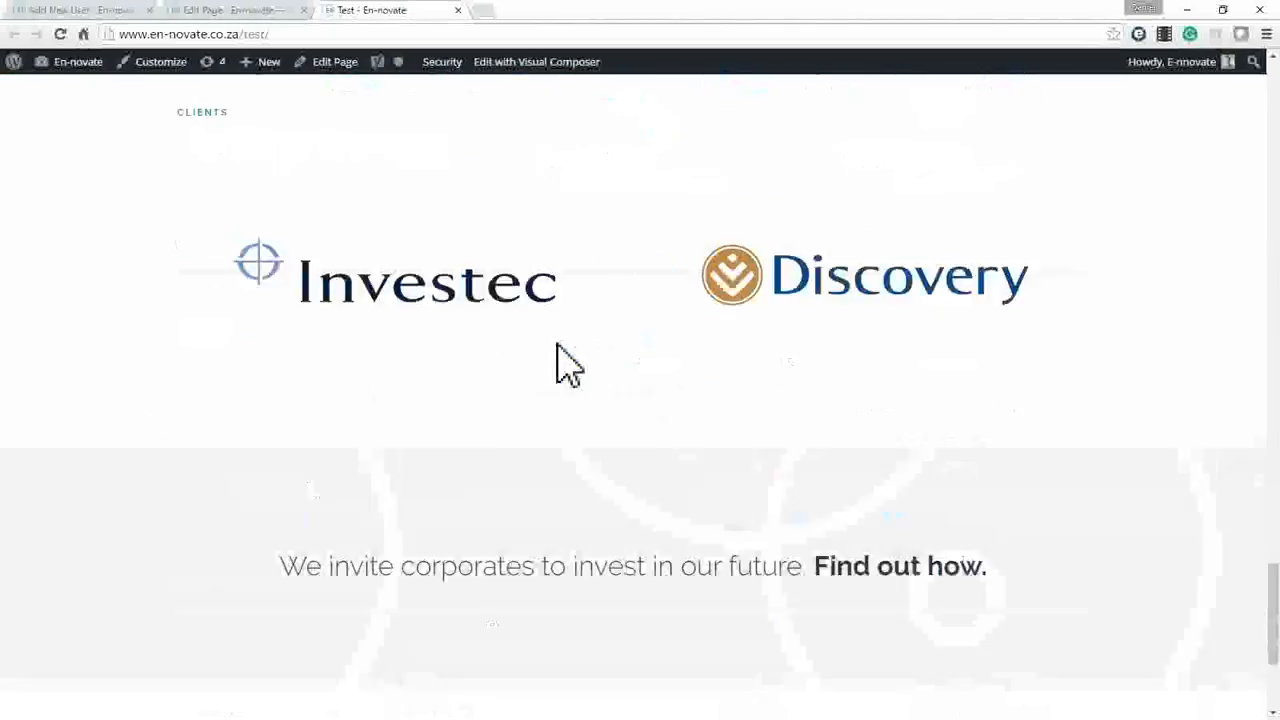
scroll(560, 360, up, 20)
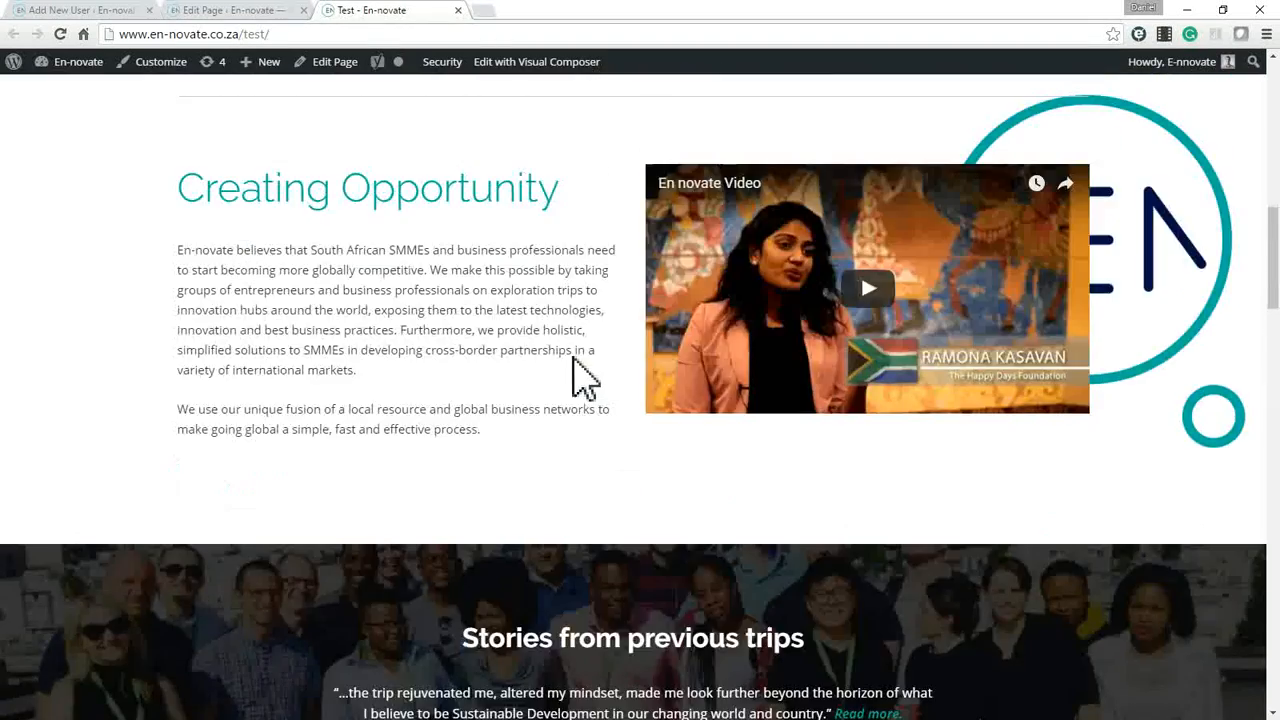
scroll(580, 370, up, 8)
double_click(227, 275)
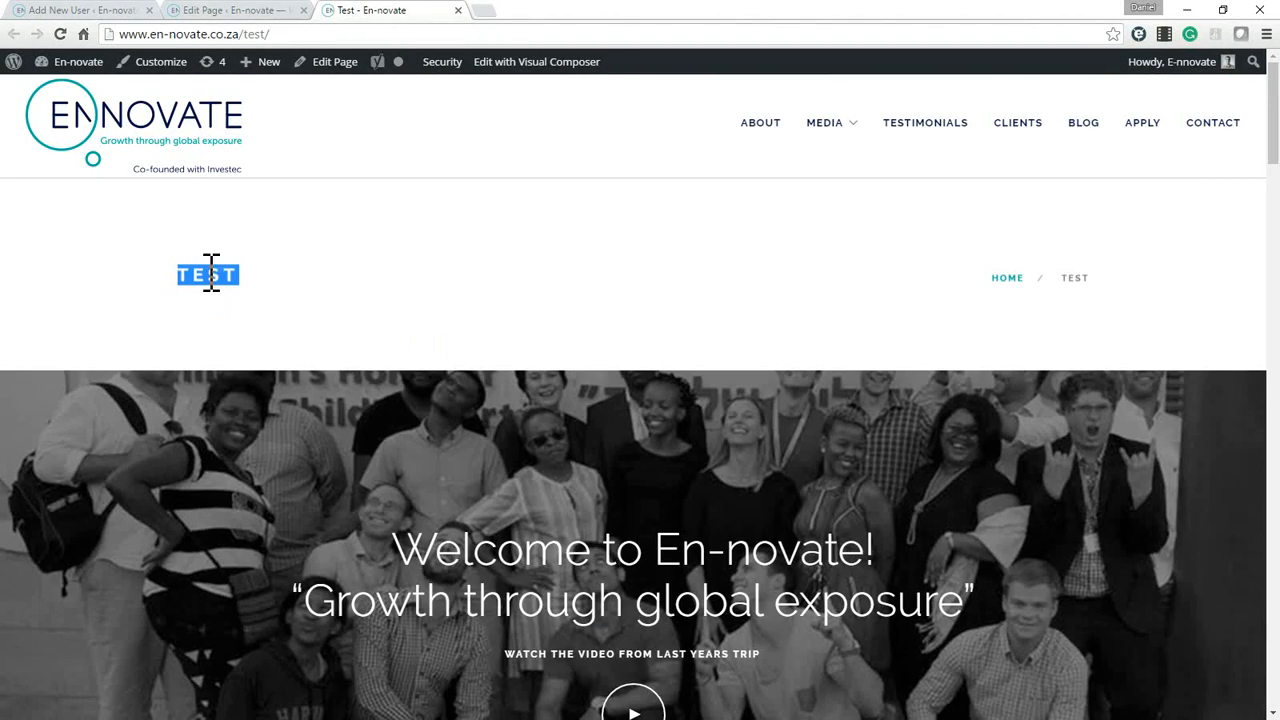
click(224, 279)
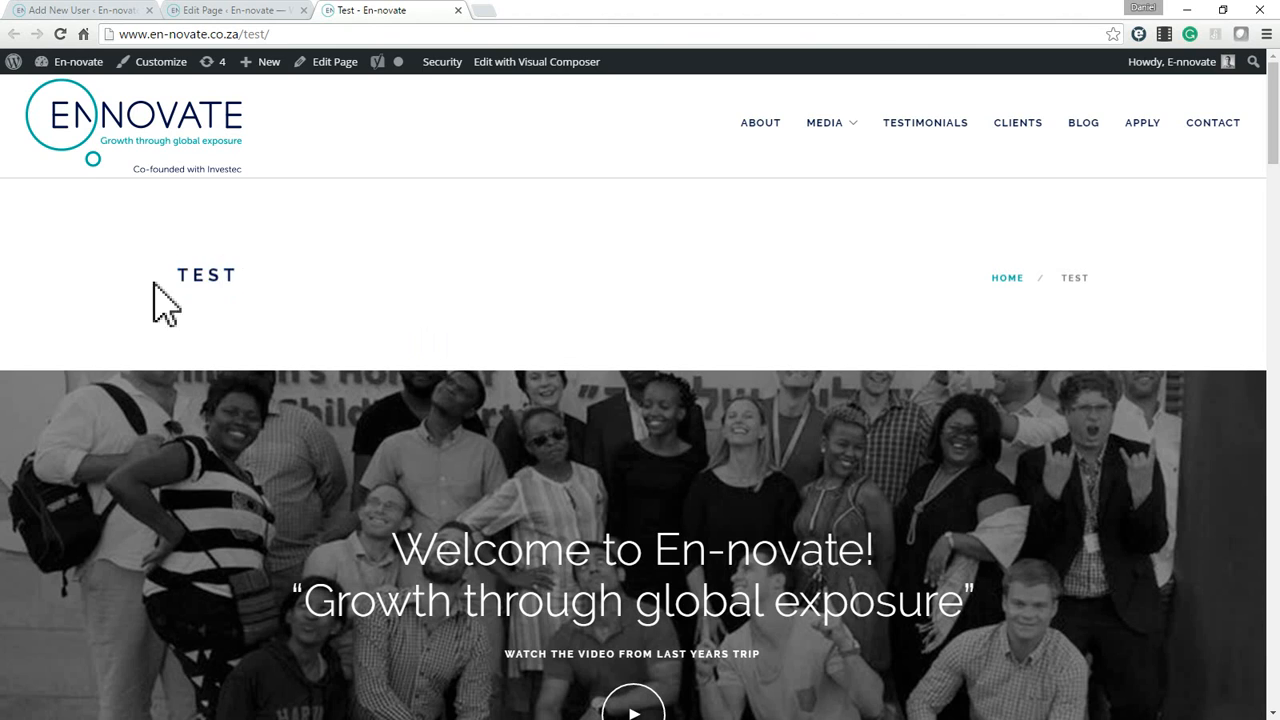
drag(186, 262, 821, 262)
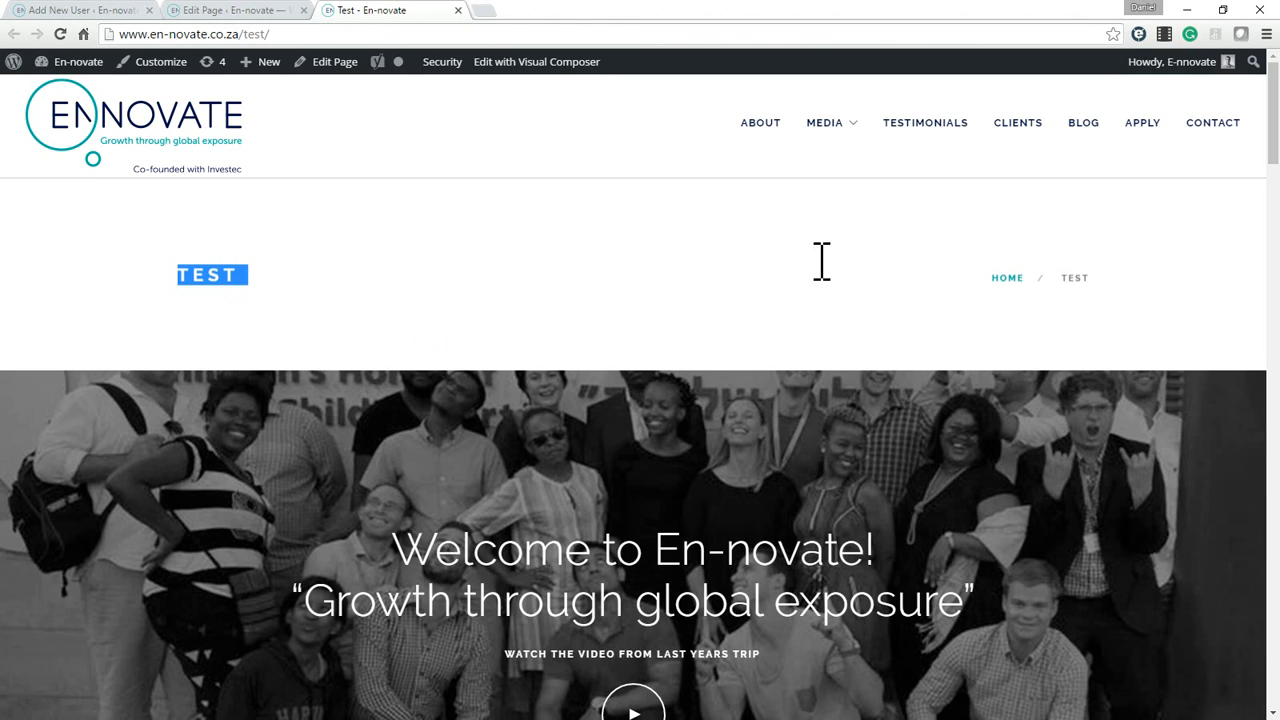
click(1147, 268)
double_click(223, 277)
Return to the Test page editor and inspect the choices for Page Title Layout under Page Title Options.
click(270, 8)
scroll(954, 411, down, 10)
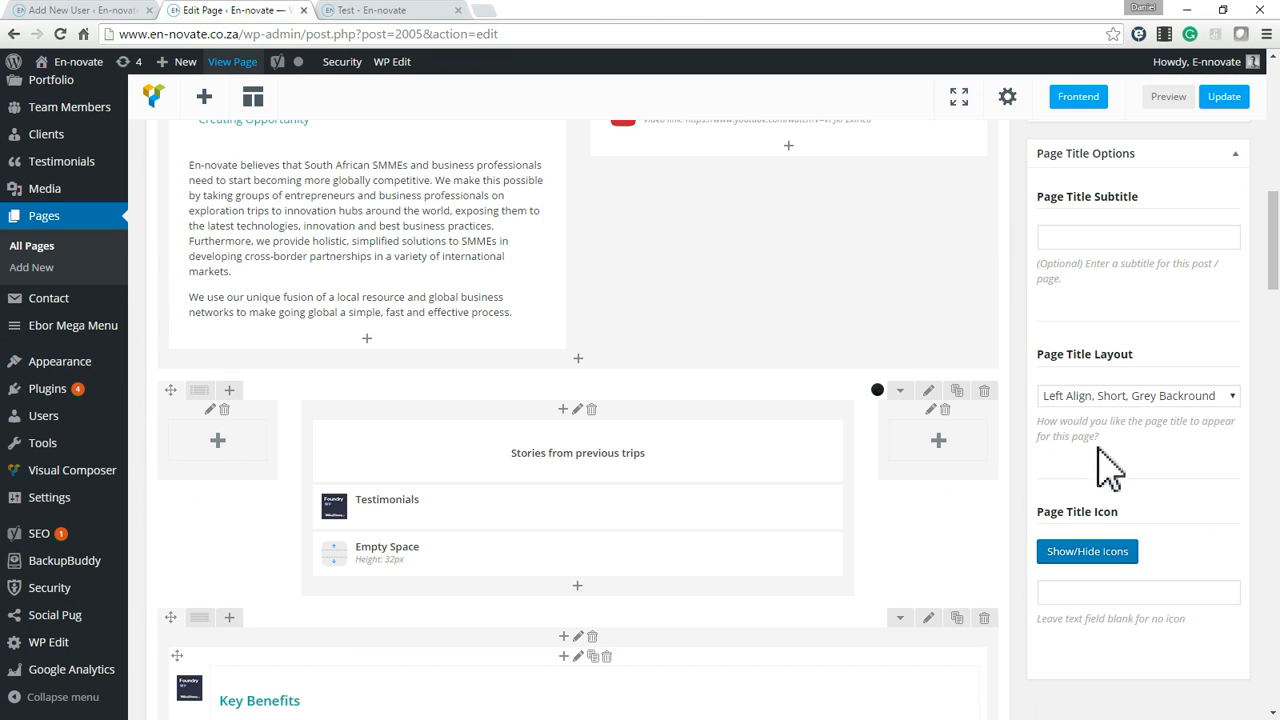
scroll(1135, 345, up, 1)
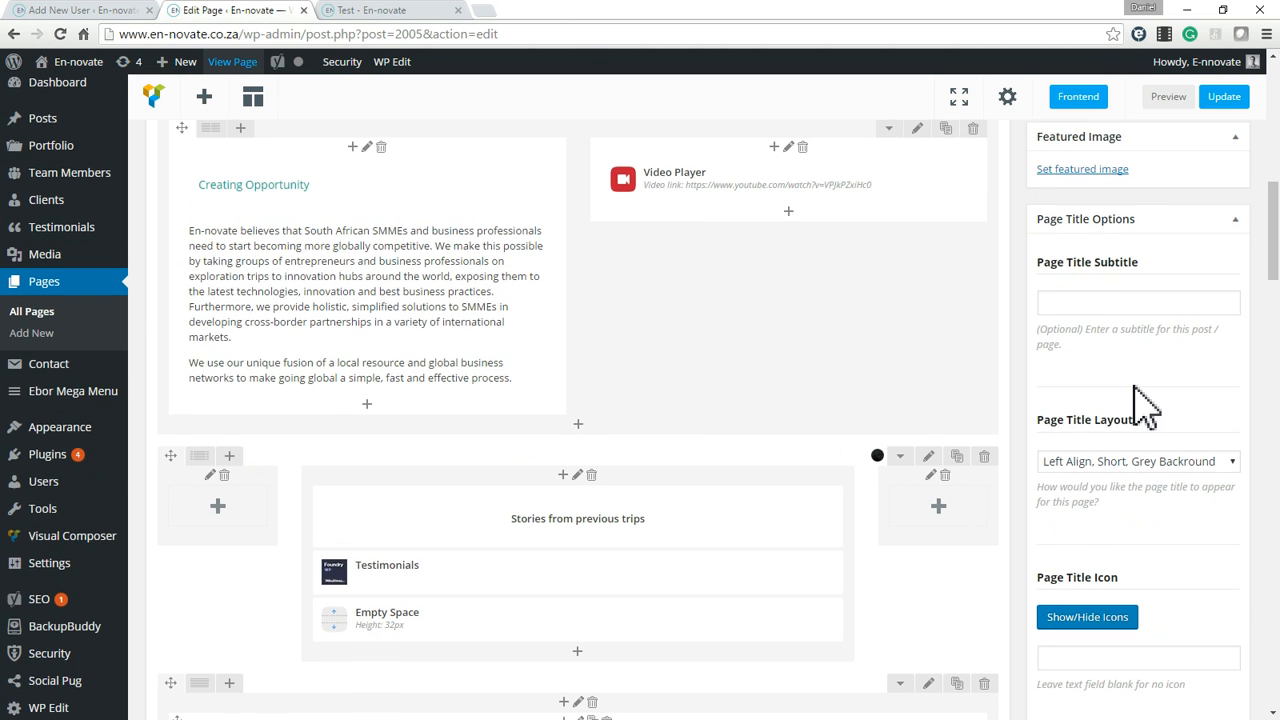
scroll(1143, 400, down, 4)
scroll(1190, 392, up, 1)
scroll(1182, 388, up, 4)
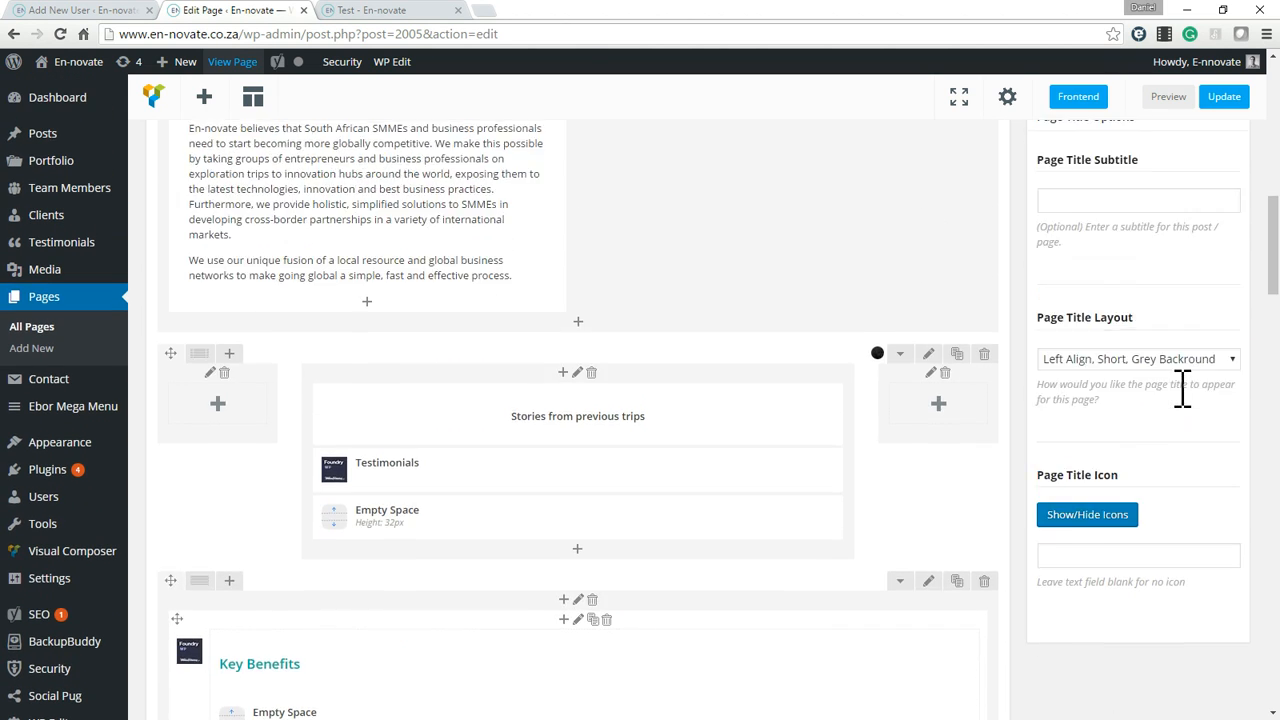
click(1133, 509)
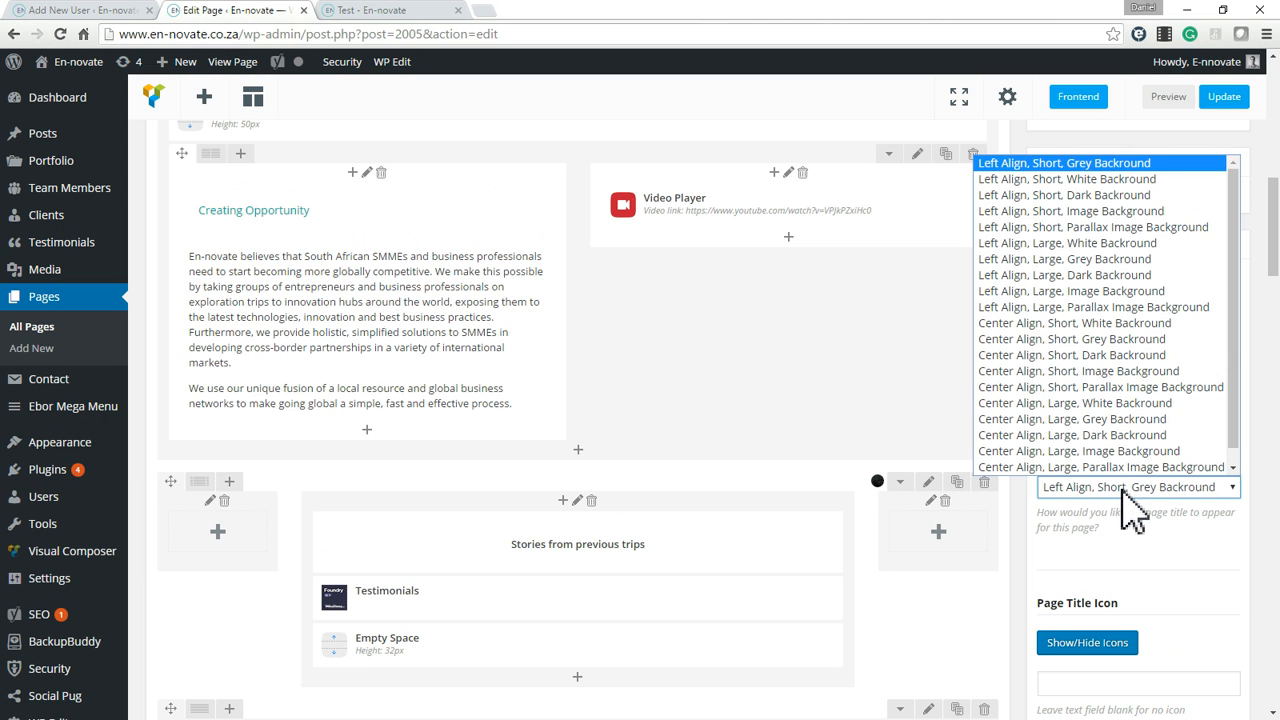
click(1122, 489)
Compare the current Page Title Layout setting with the title band on the published Test page.
click(386, 14)
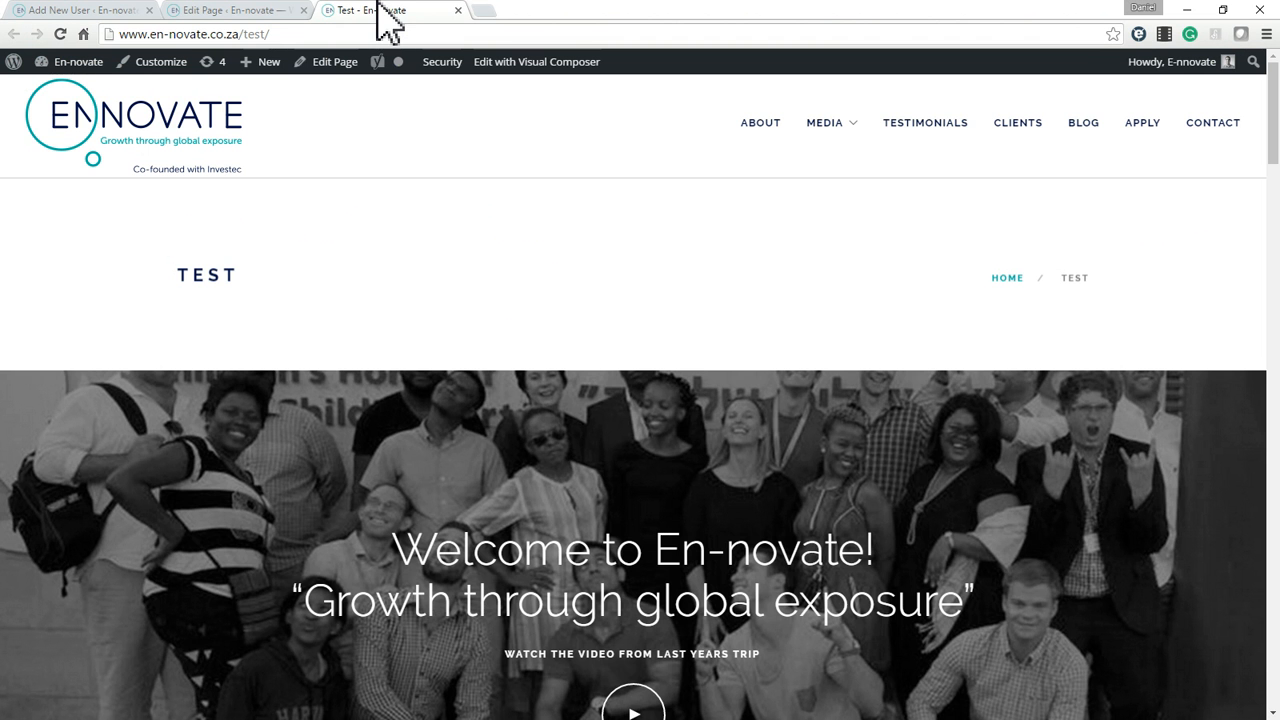
click(243, 14)
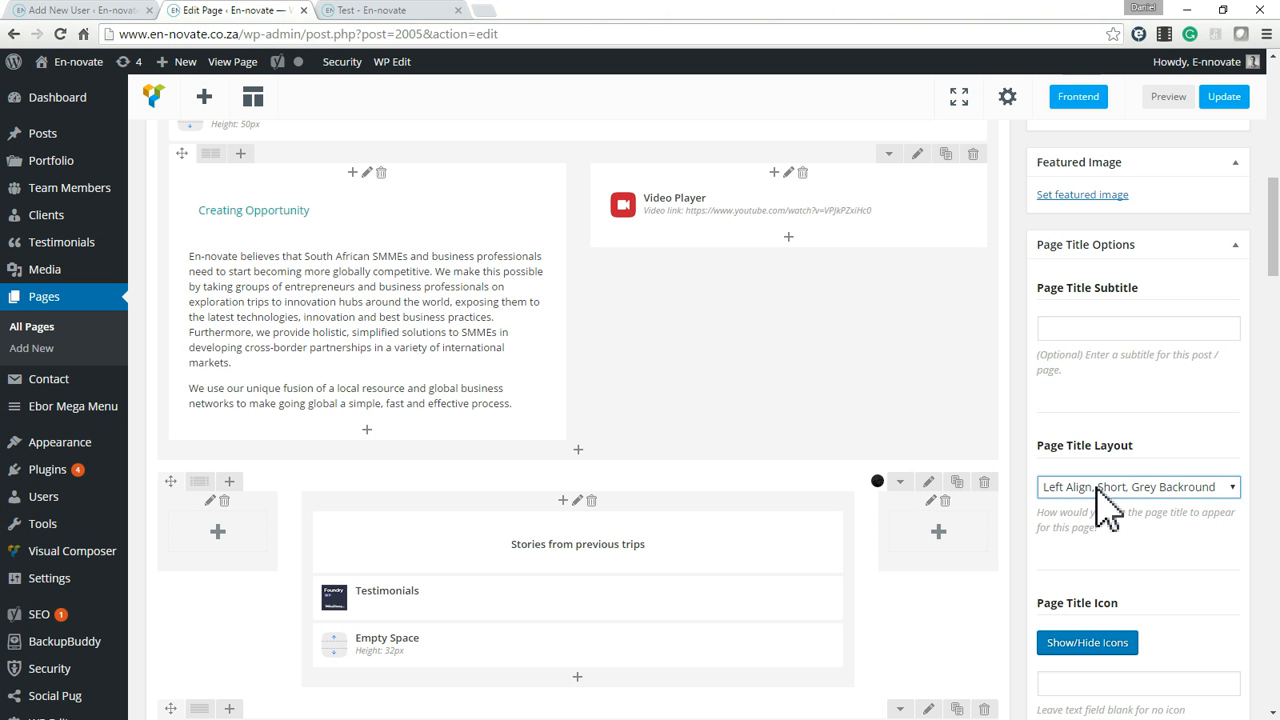
click(395, 12)
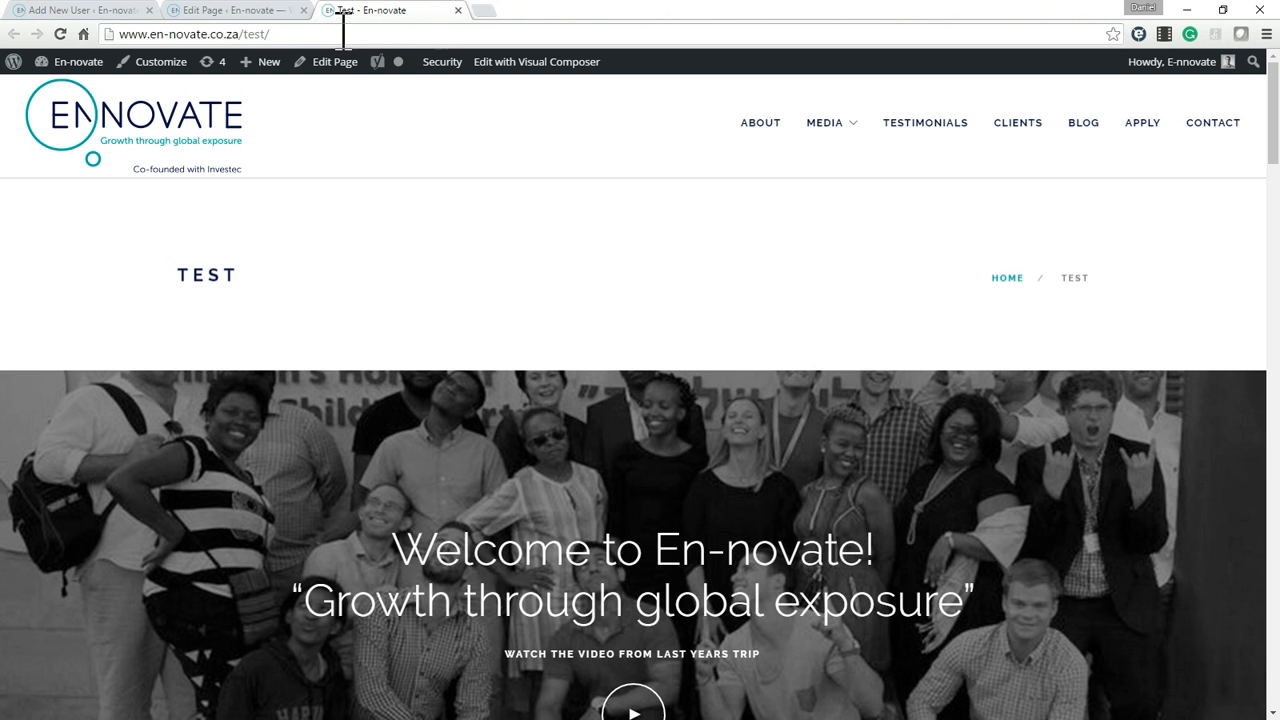
click(243, 14)
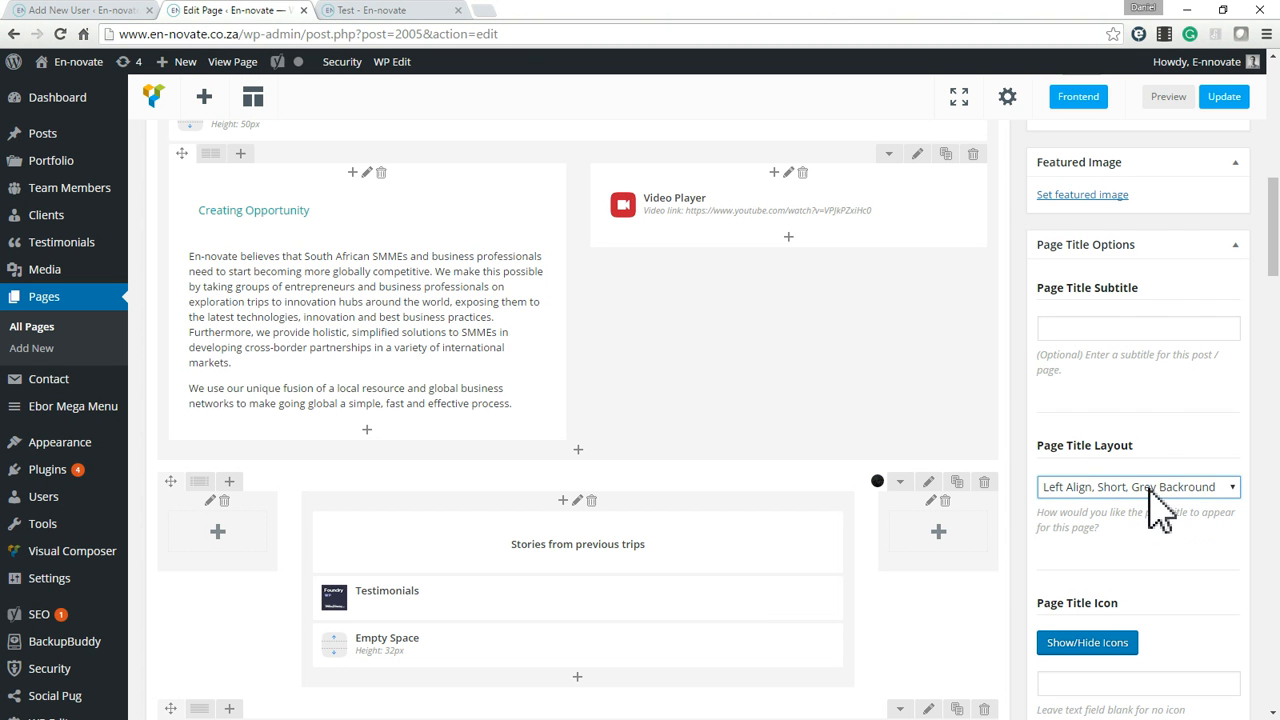
Set the Test page's Page Title Layout to Left Align, Short, Image Background.
click(1148, 489)
scroll(1150, 465, down, 1)
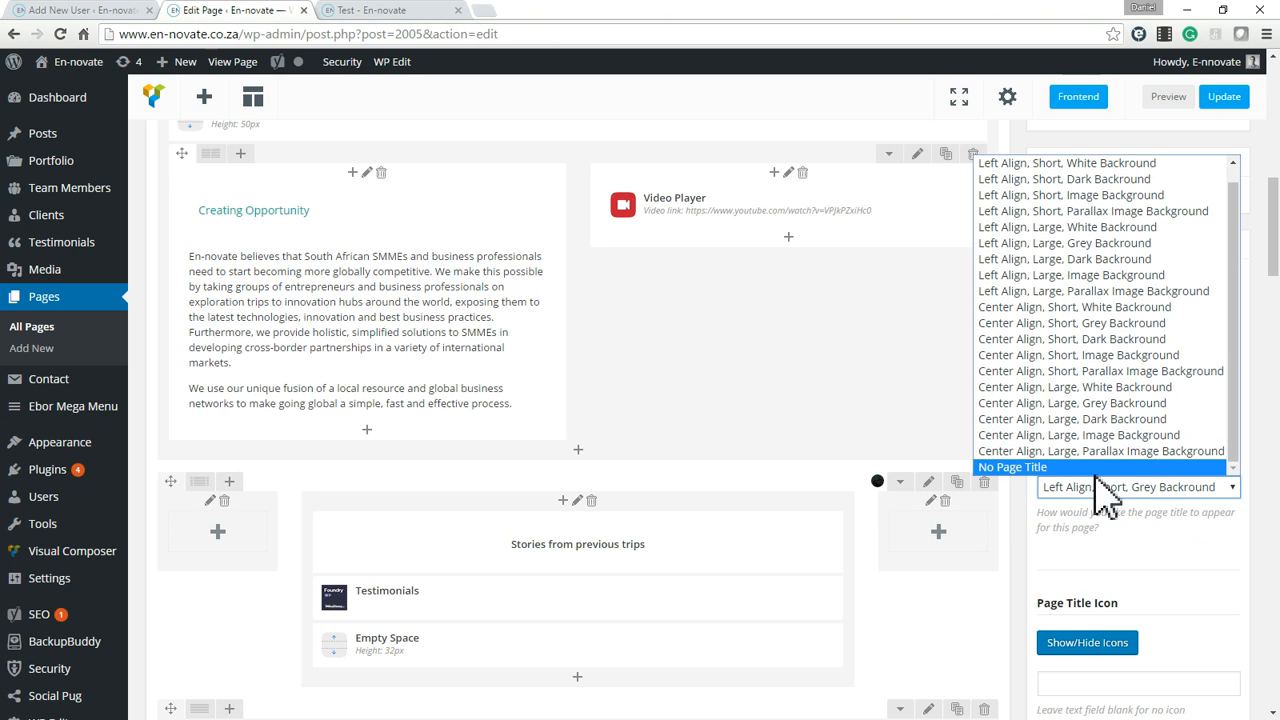
scroll(1068, 385, up, 1)
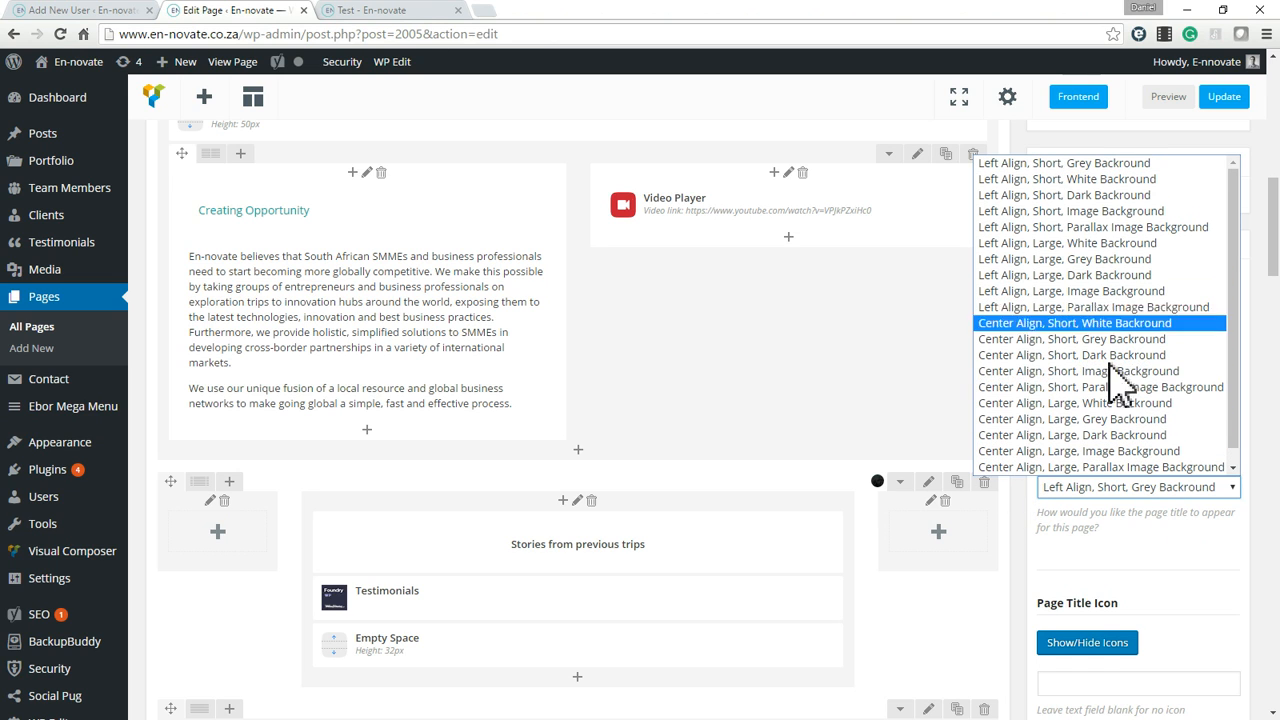
click(1112, 211)
click(1208, 597)
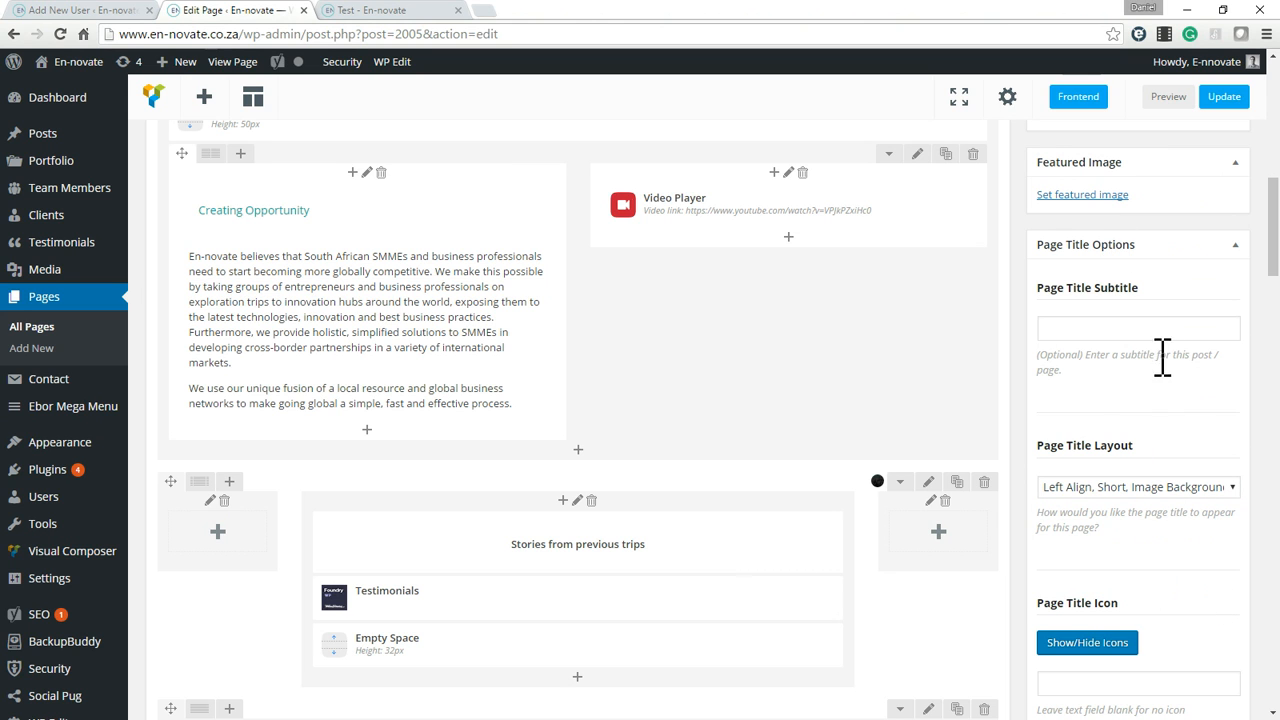
Set the Test page's featured image to the black-and-white portrait of the elderly man from the Media Library.
scroll(1160, 370, up, 3)
scroll(1100, 440, down, 1)
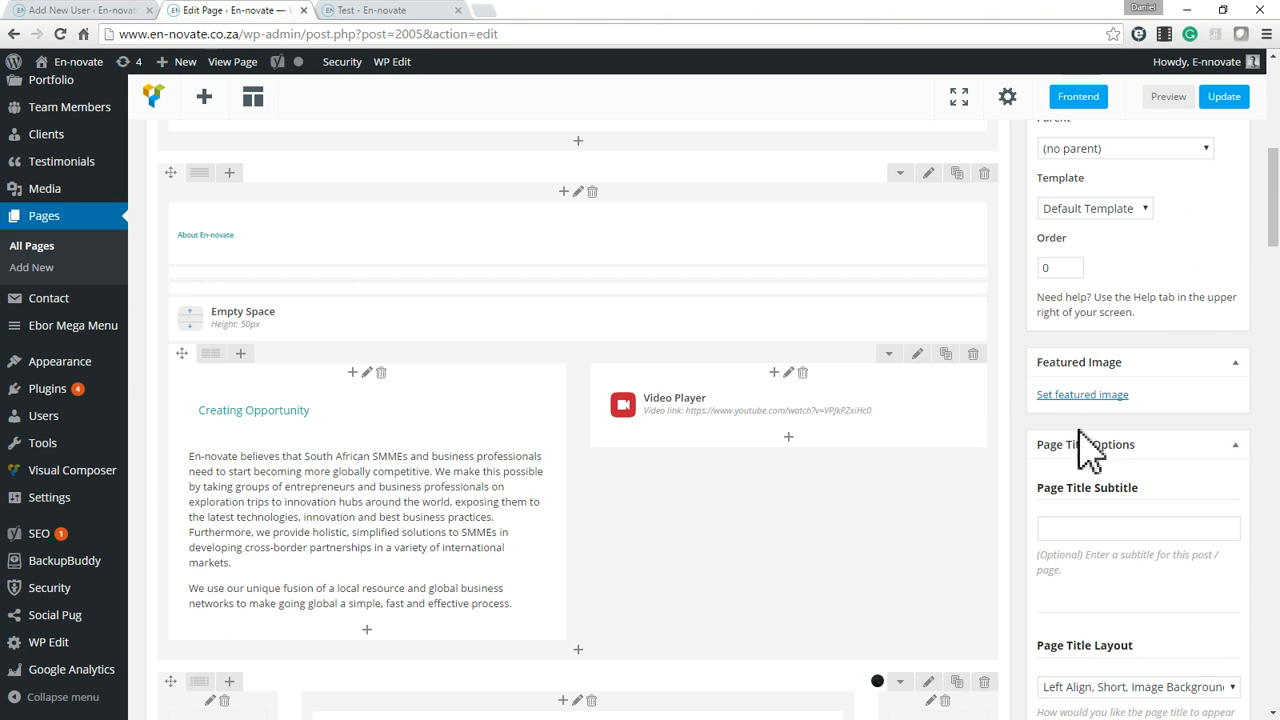
click(1092, 398)
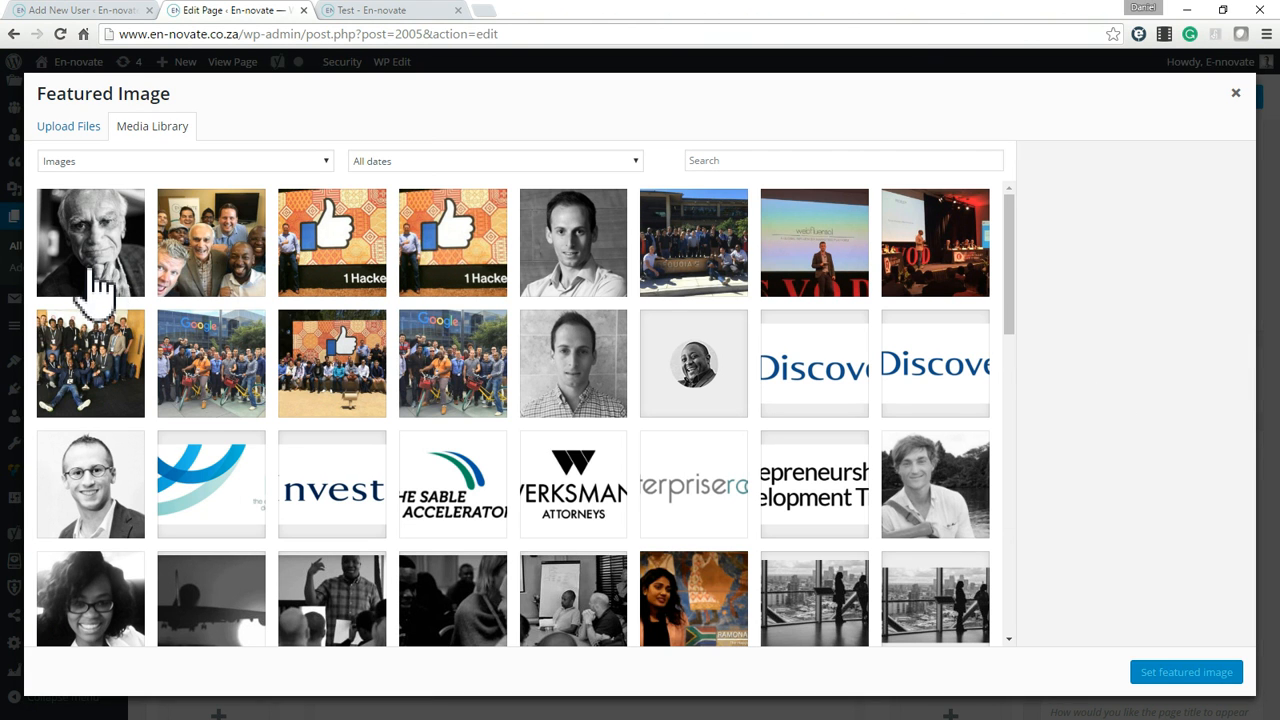
click(86, 260)
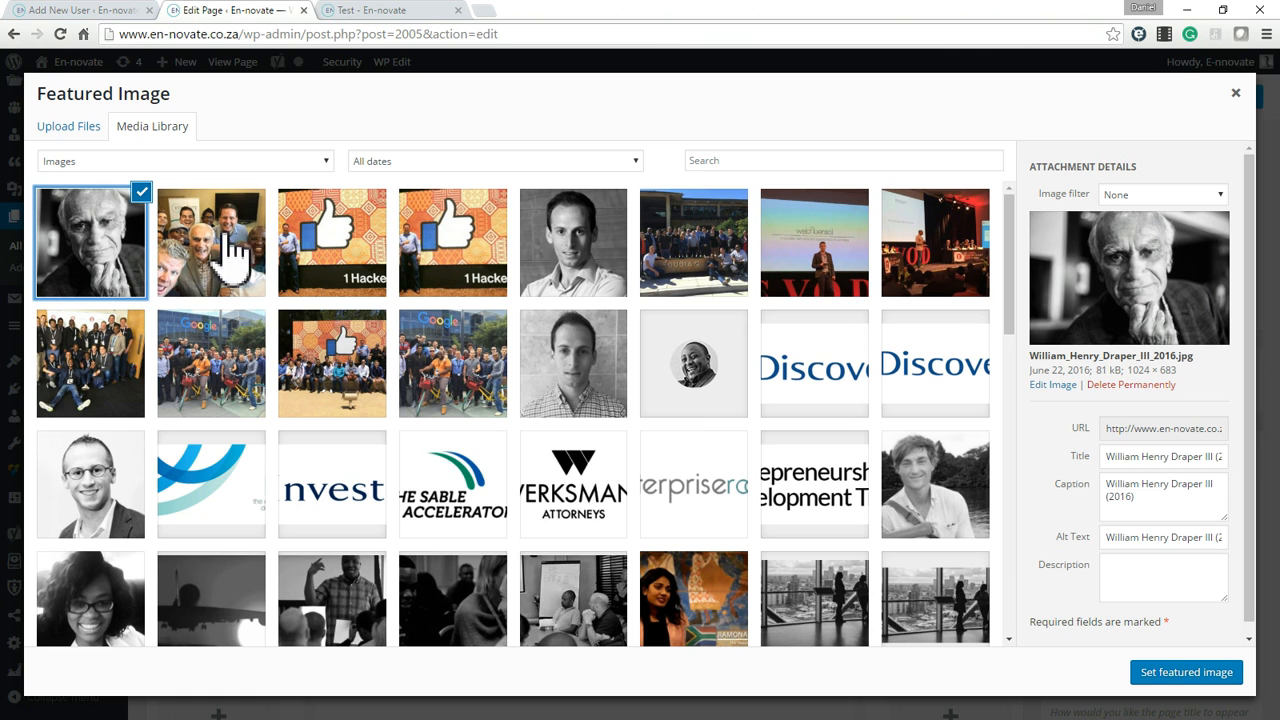
click(1212, 677)
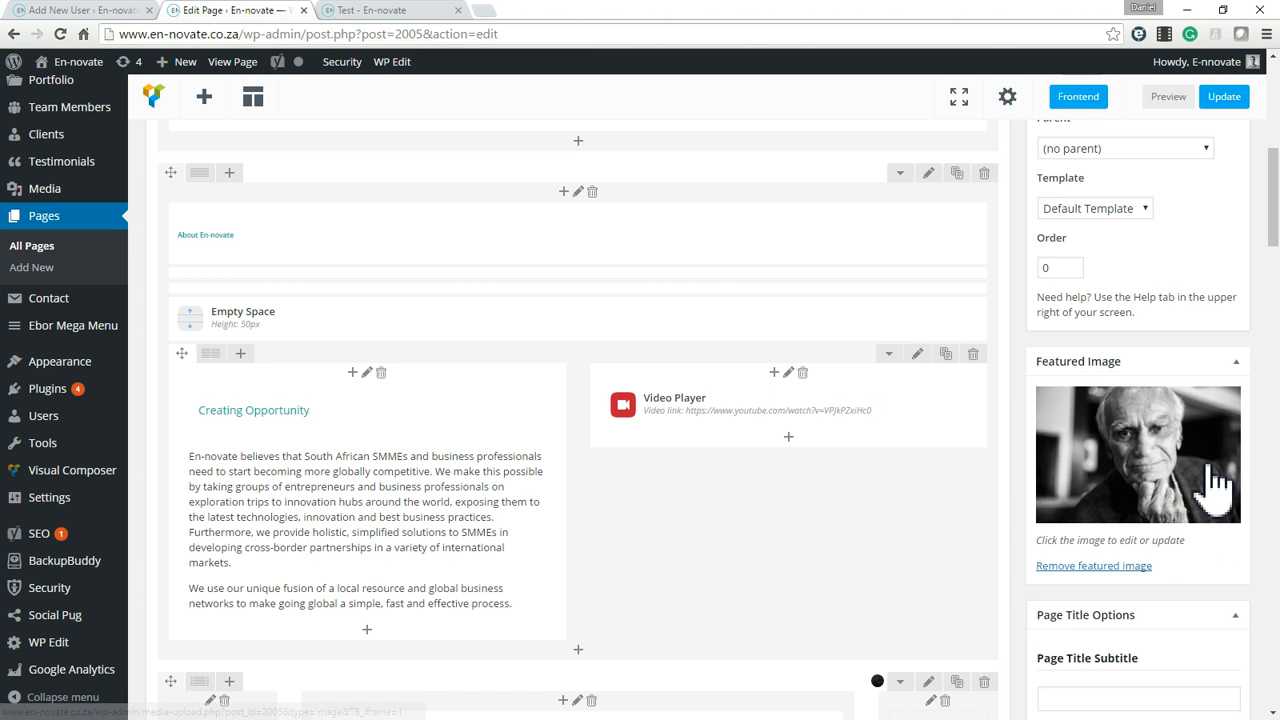
Choose the user icon (ti-user) as the Page Title Icon and collapse the icon list.
scroll(1214, 483, up, 4)
scroll(1160, 520, down, 7)
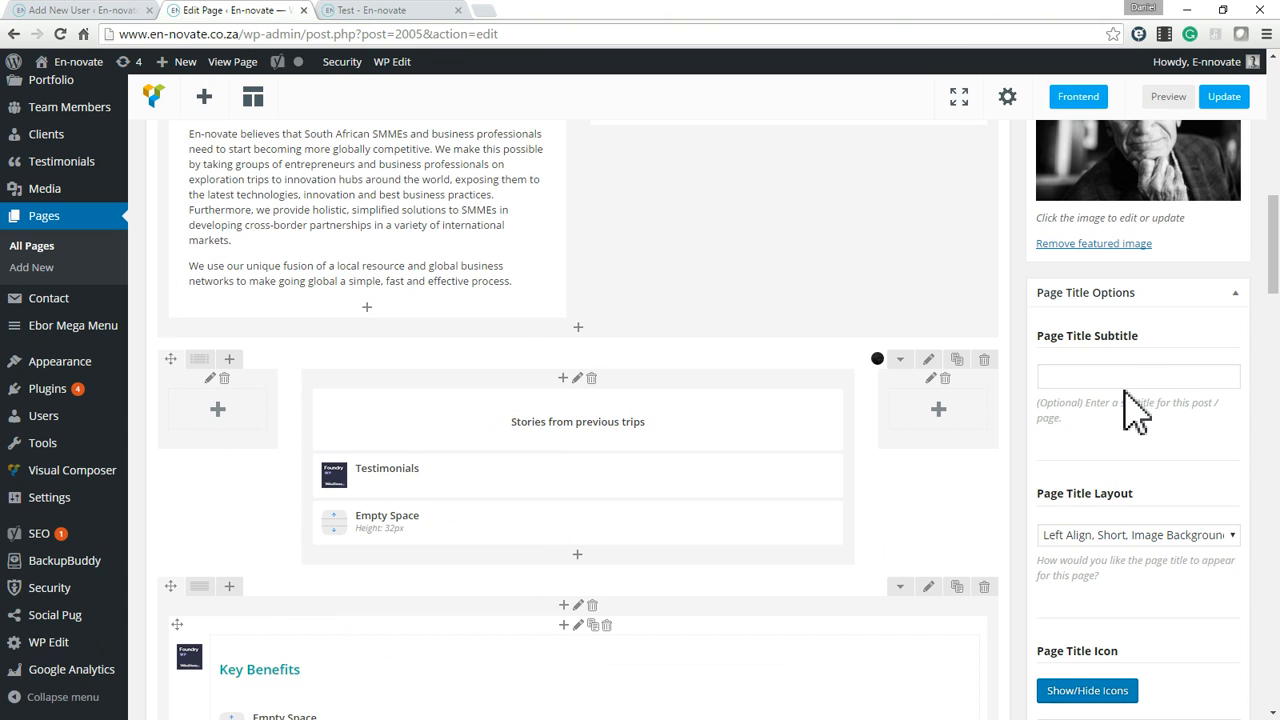
scroll(1140, 600, down, 2)
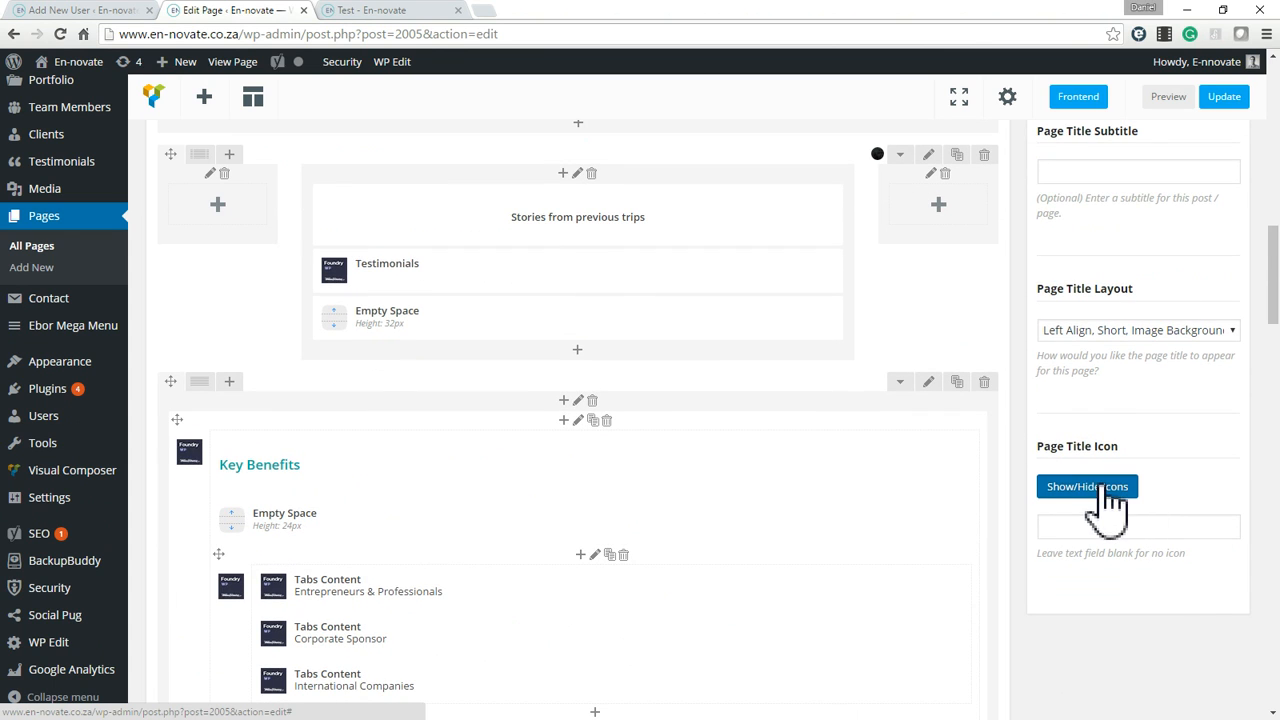
click(1108, 490)
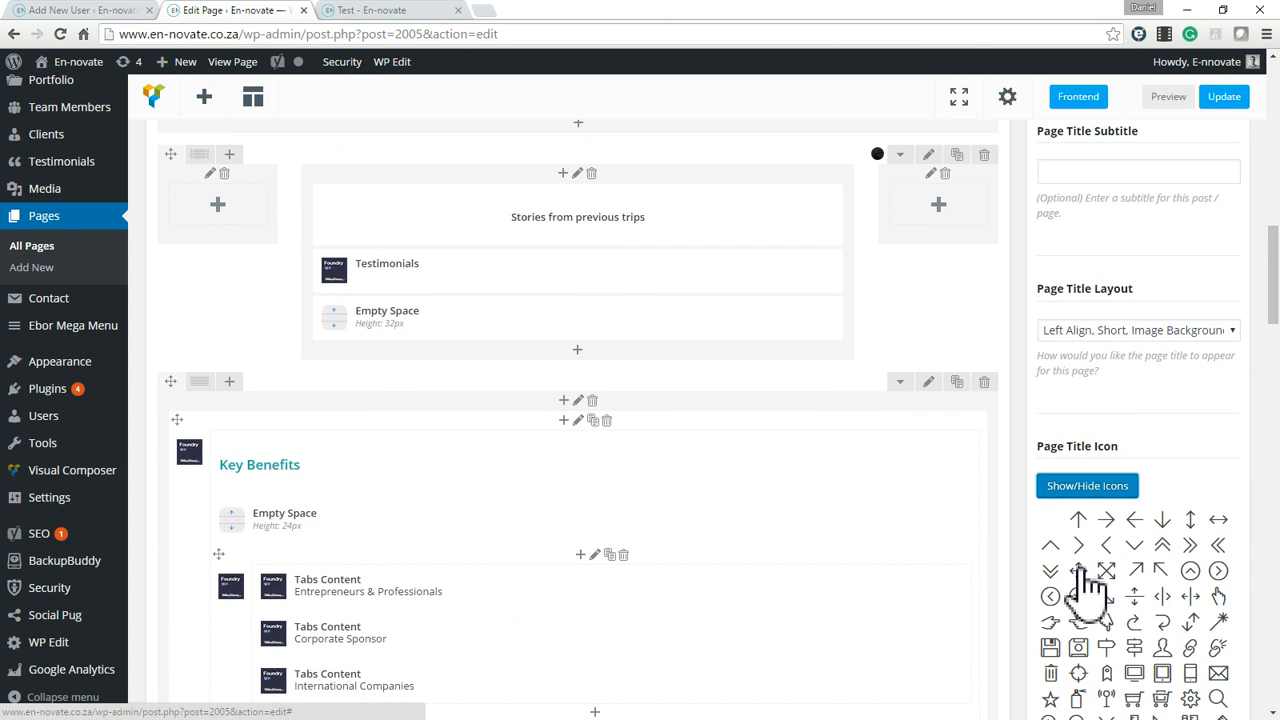
click(1162, 647)
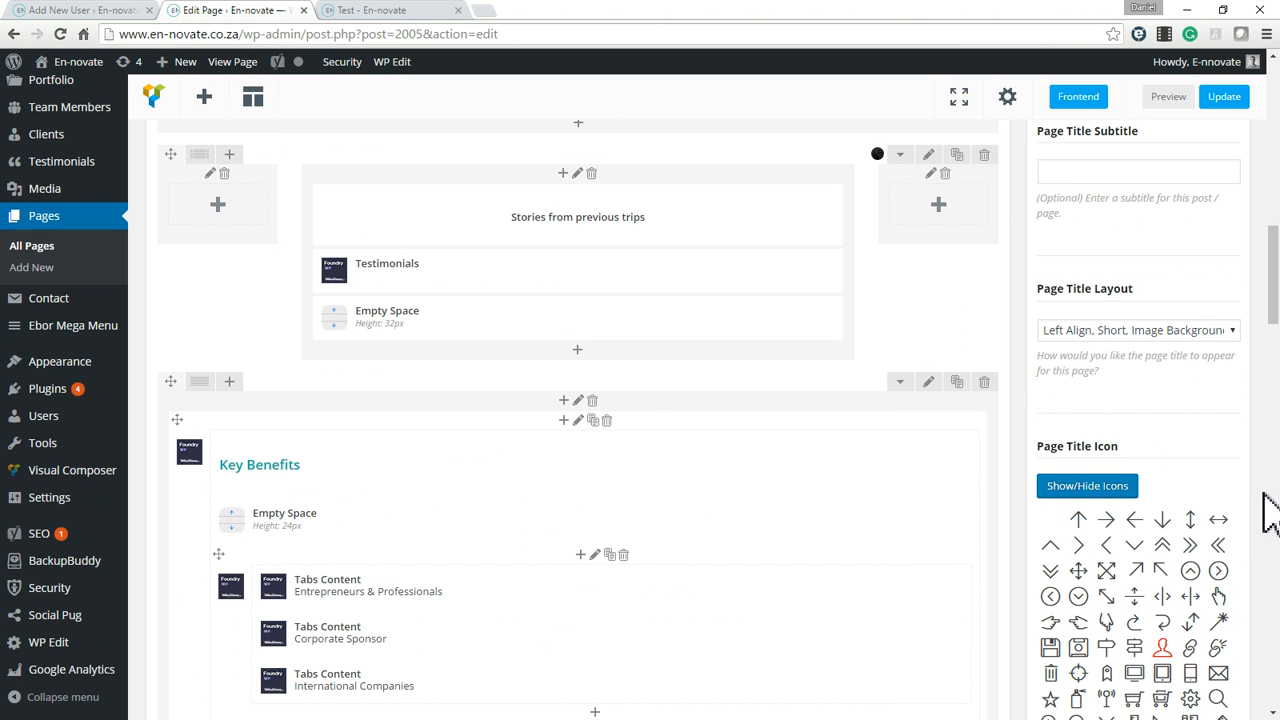
scroll(1166, 514, down, 15)
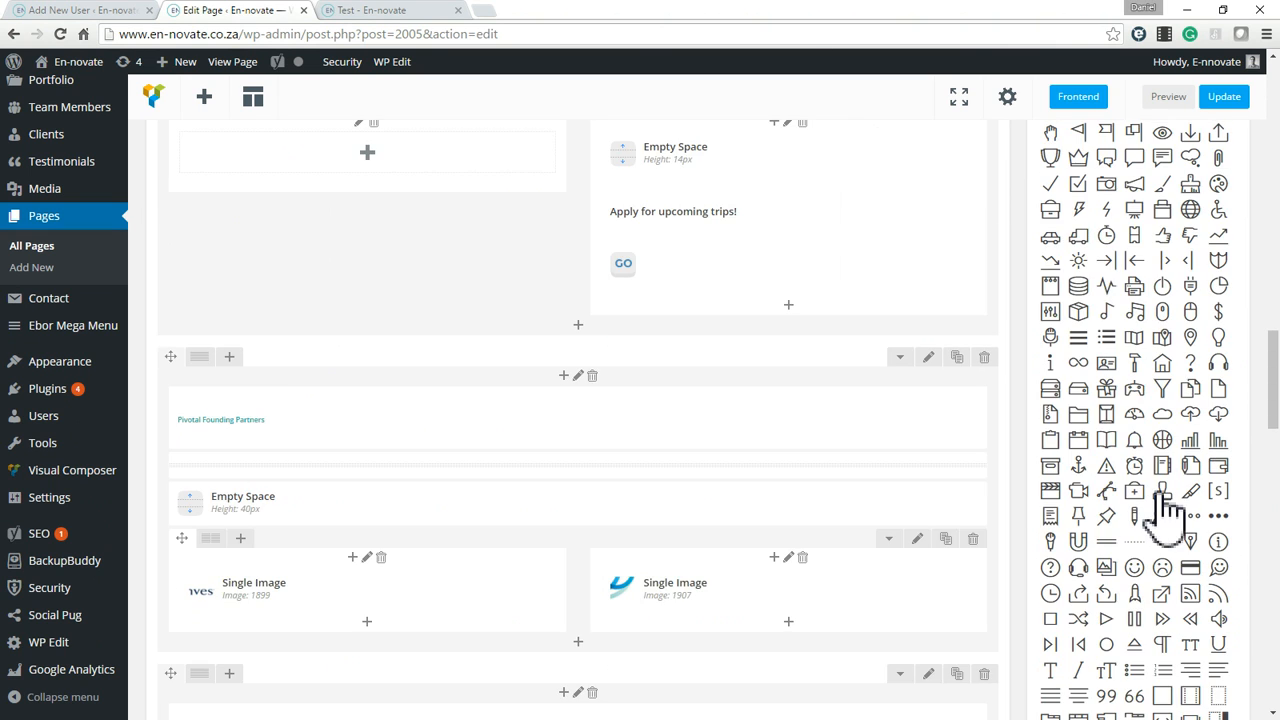
scroll(1168, 510, up, 10)
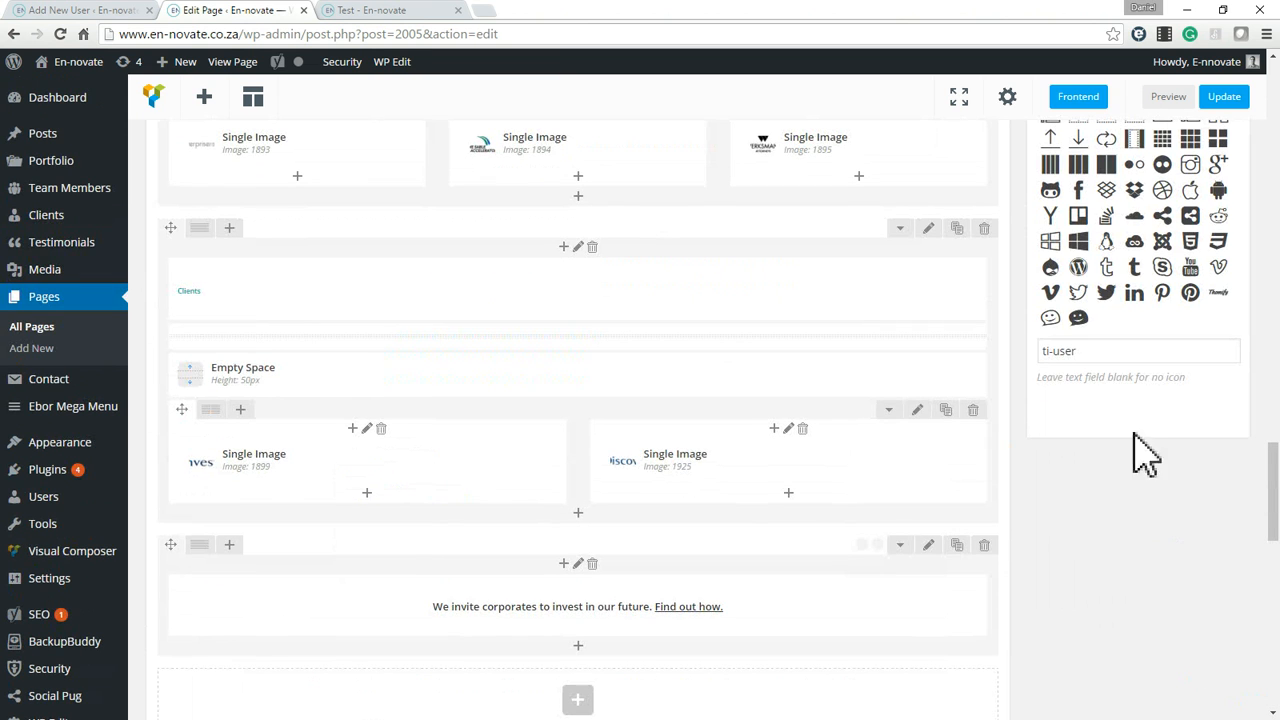
scroll(1118, 410, up, 5)
scroll(1118, 450, down, 4)
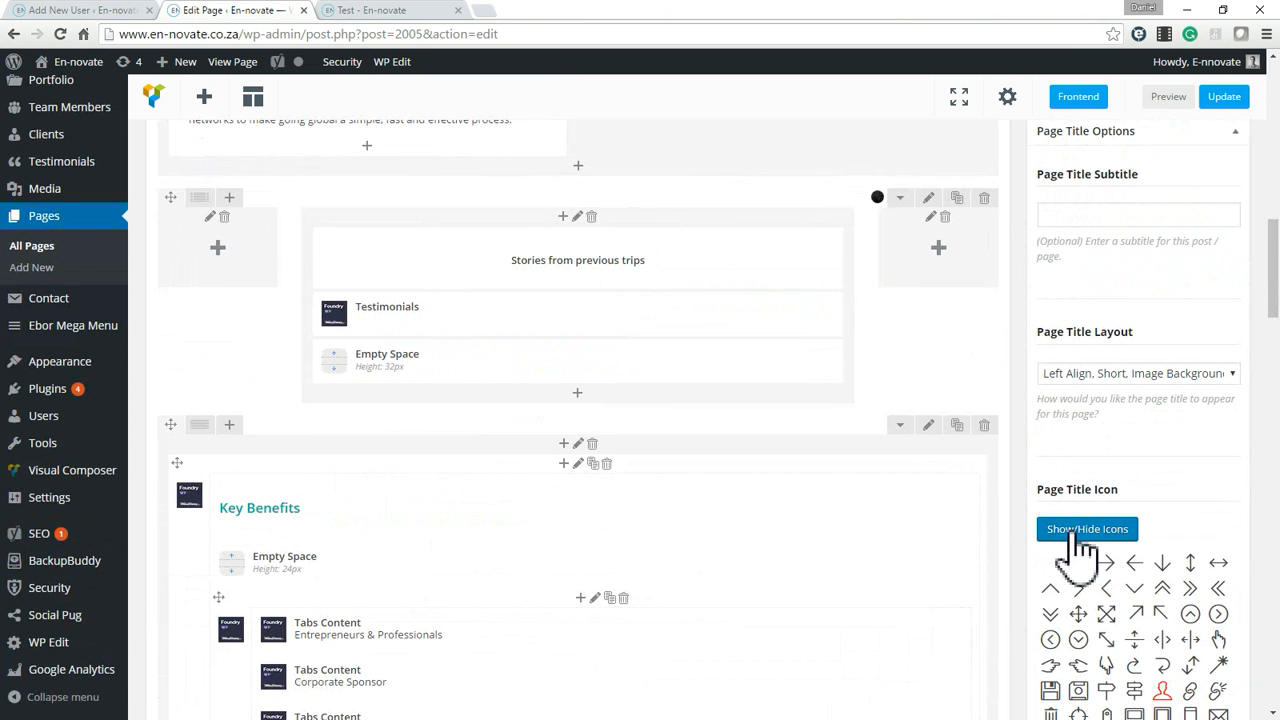
click(1068, 528)
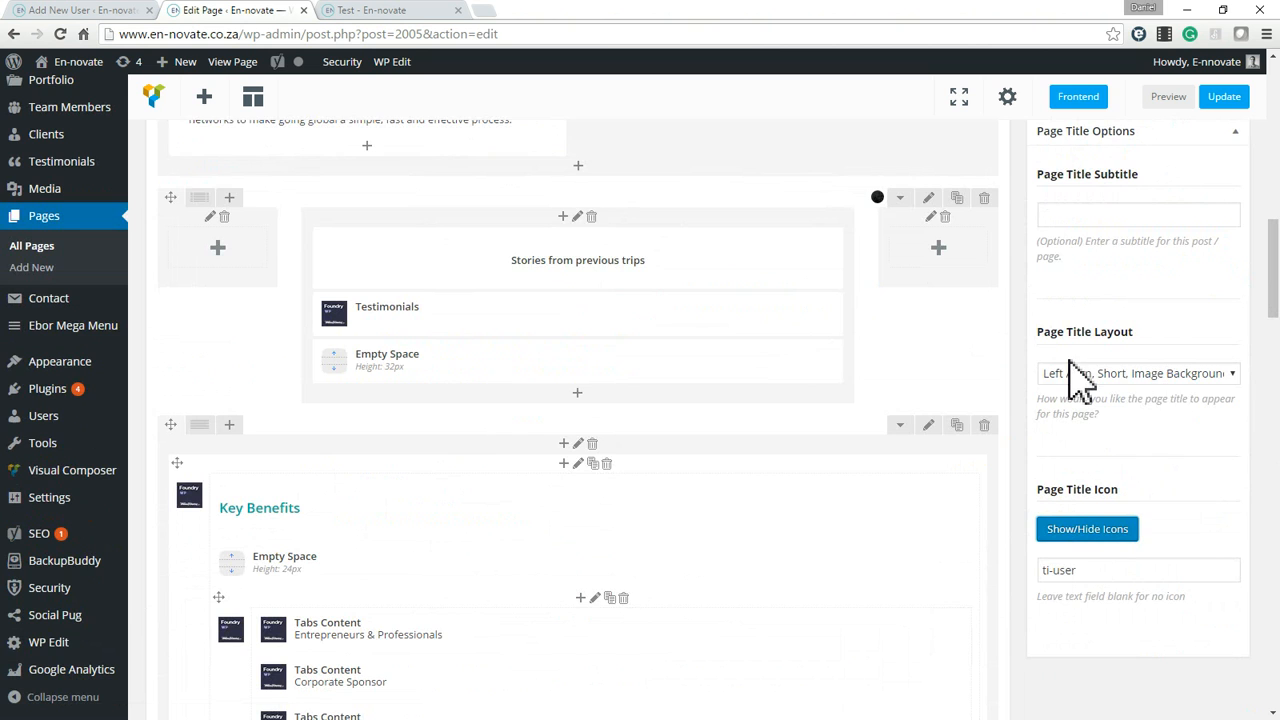
Examine the top sections of the published Test page, from the welcome header through About En-novate to the testimonials.
scroll(1080, 390, up, 5)
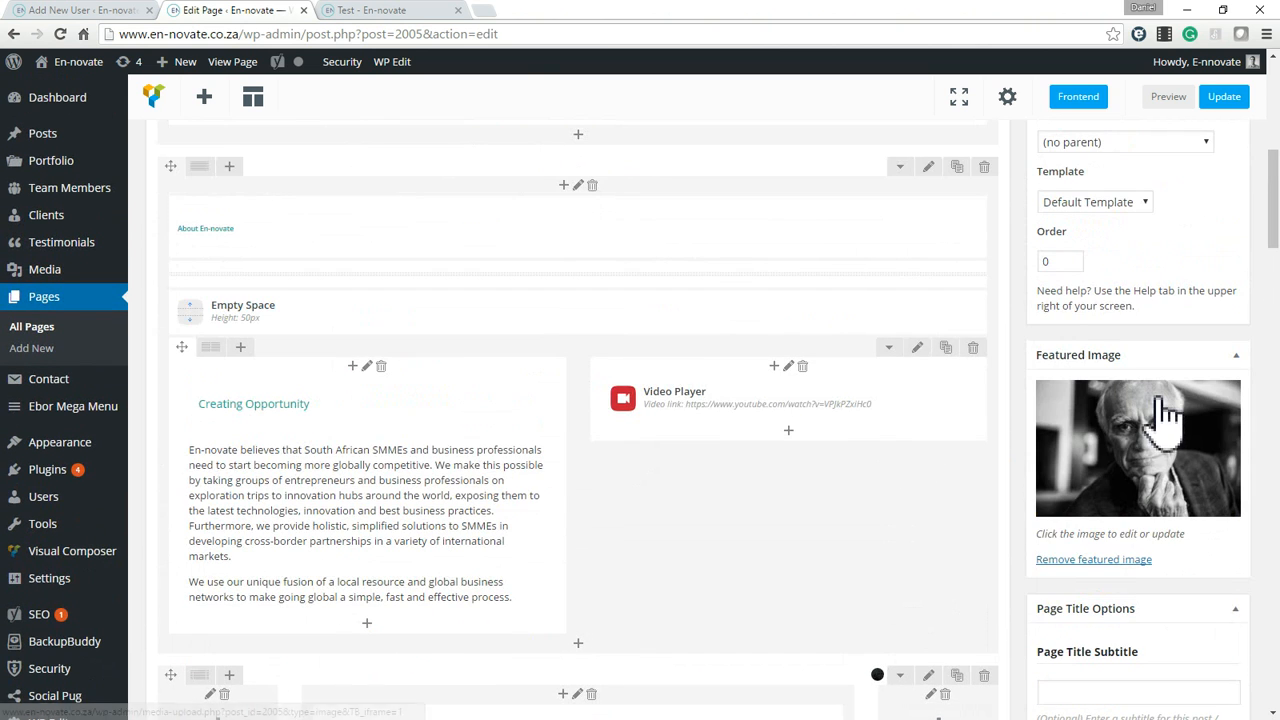
scroll(1165, 410, up, 6)
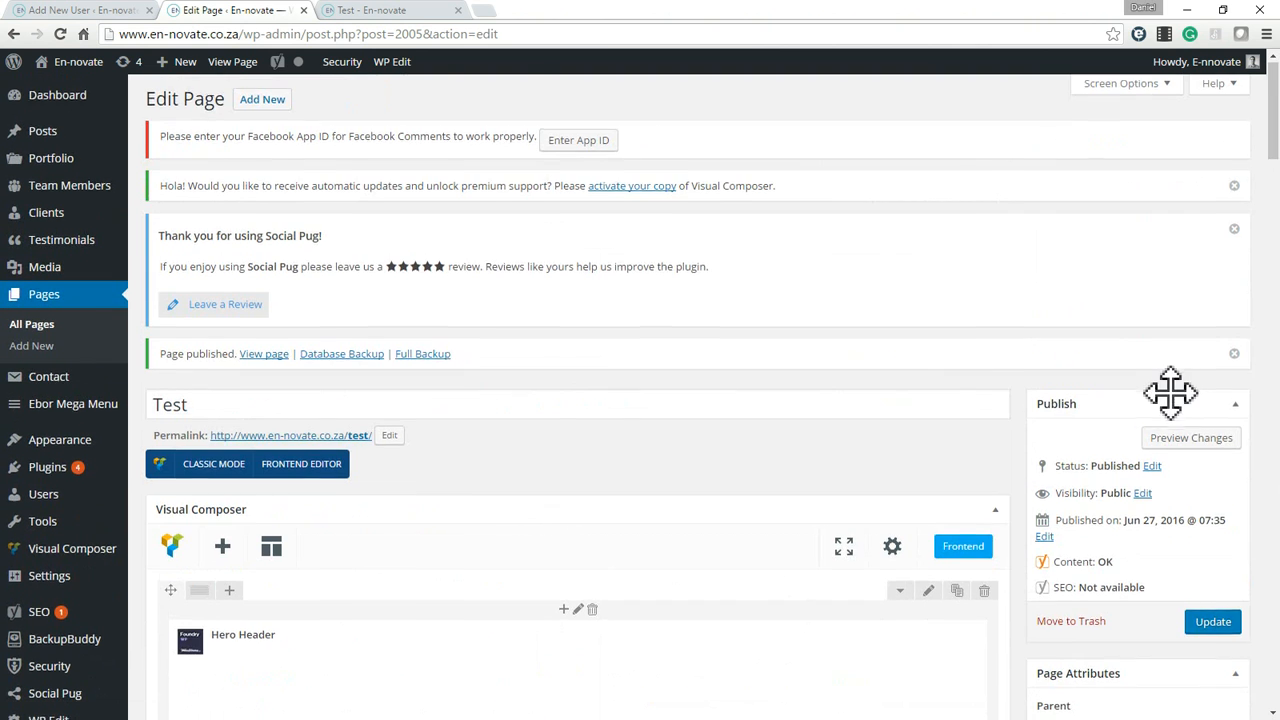
scroll(1170, 392, down, 2)
click(371, 8)
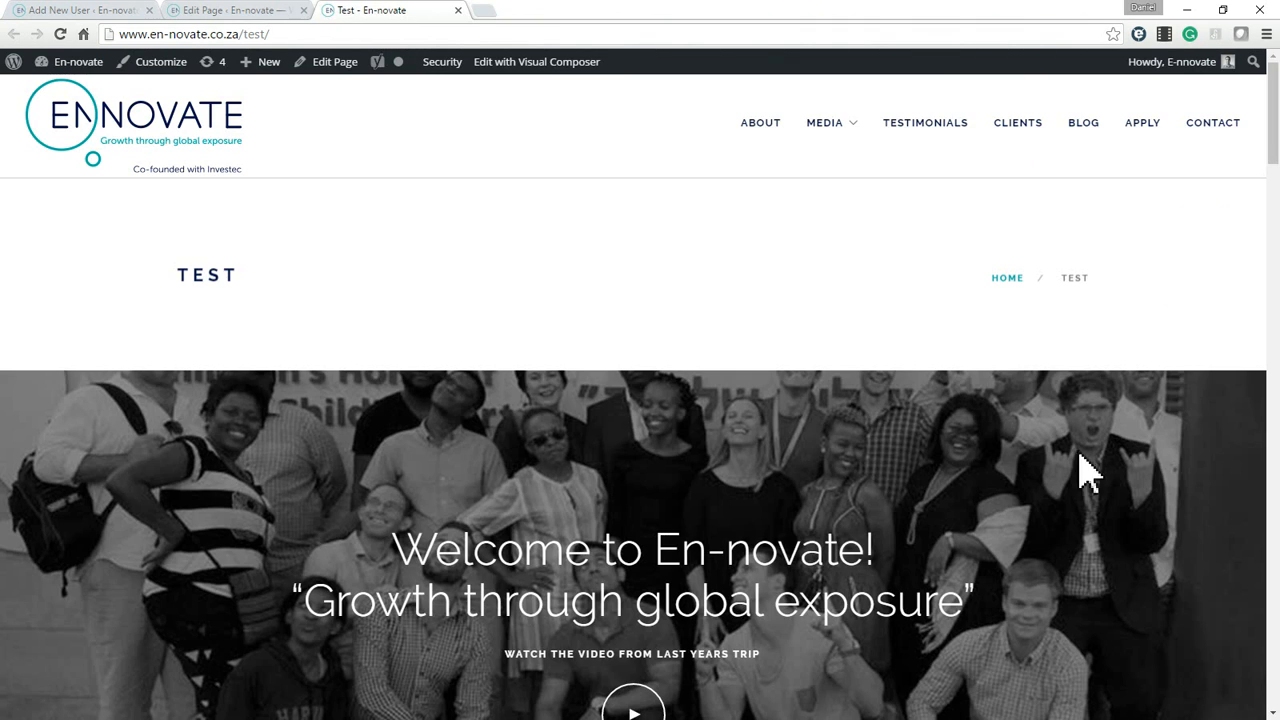
scroll(870, 421, down, 3)
scroll(1000, 480, up, 2)
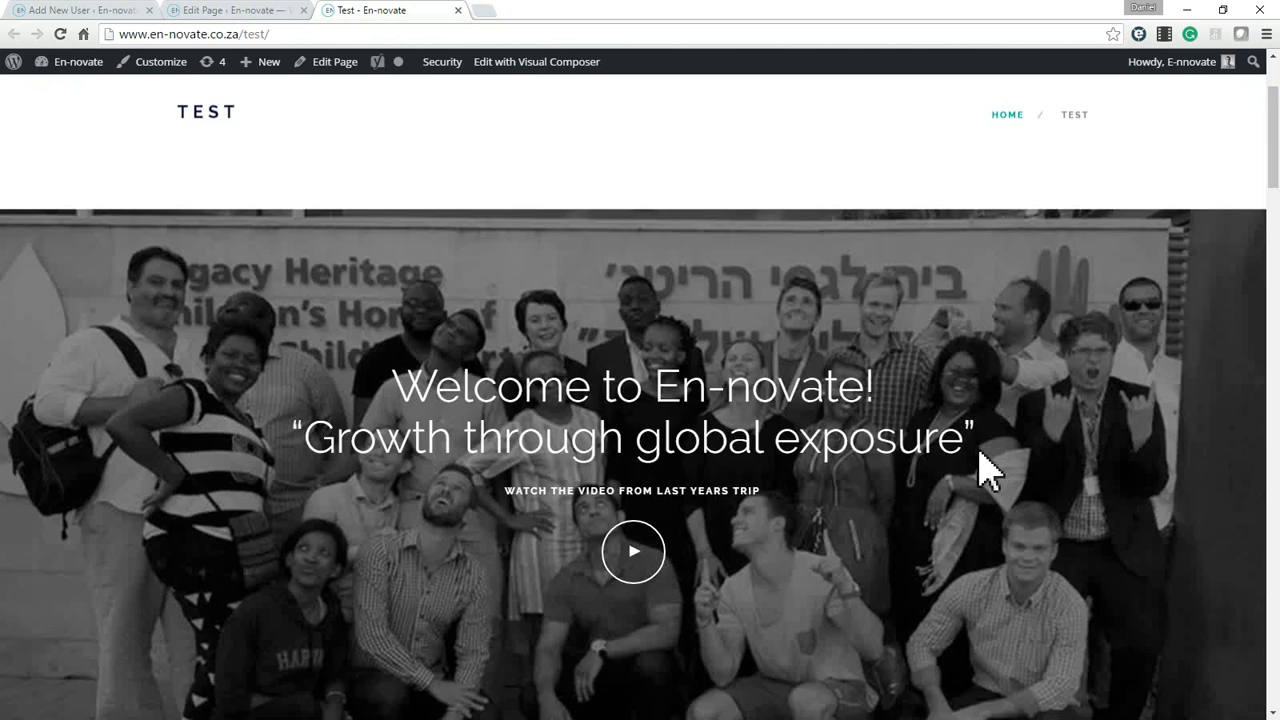
scroll(985, 468, down, 4)
scroll(583, 314, down, 3)
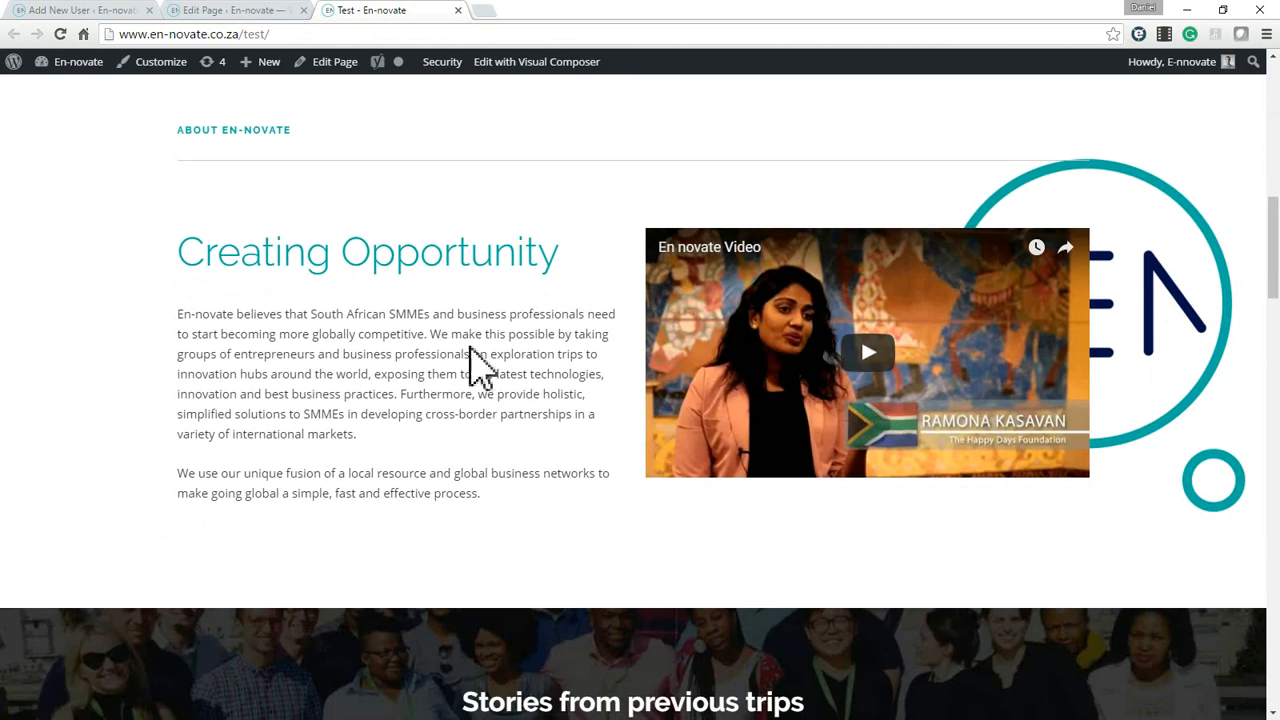
scroll(500, 375, down, 4)
scroll(560, 320, down, 1)
Delete the Hero Header and About En-novate rows from the Test page in the editor and update the page.
click(282, 11)
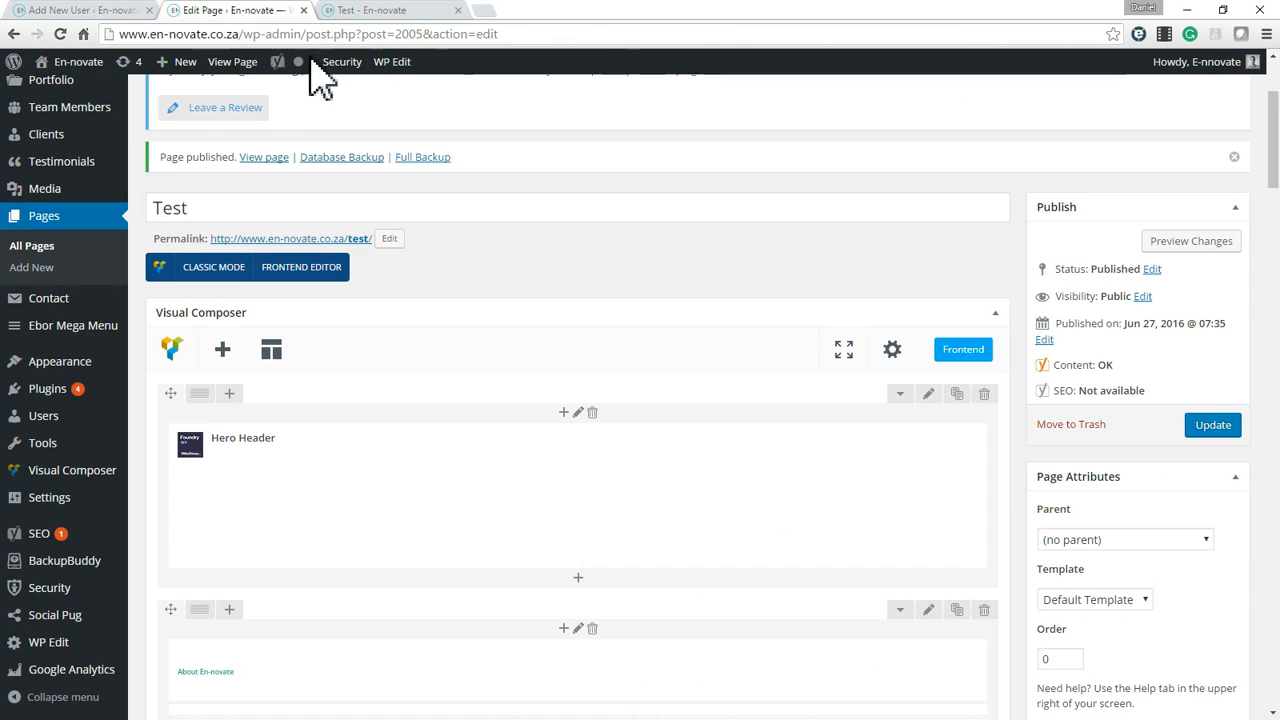
click(984, 394)
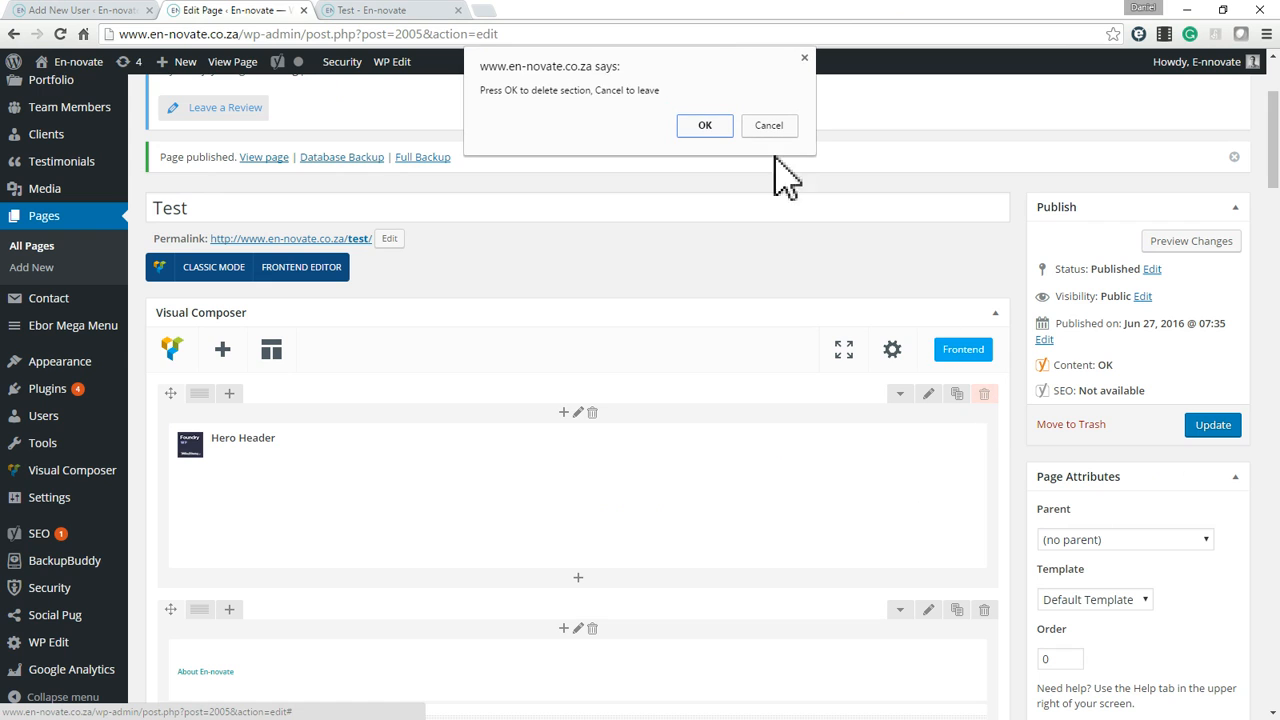
click(703, 126)
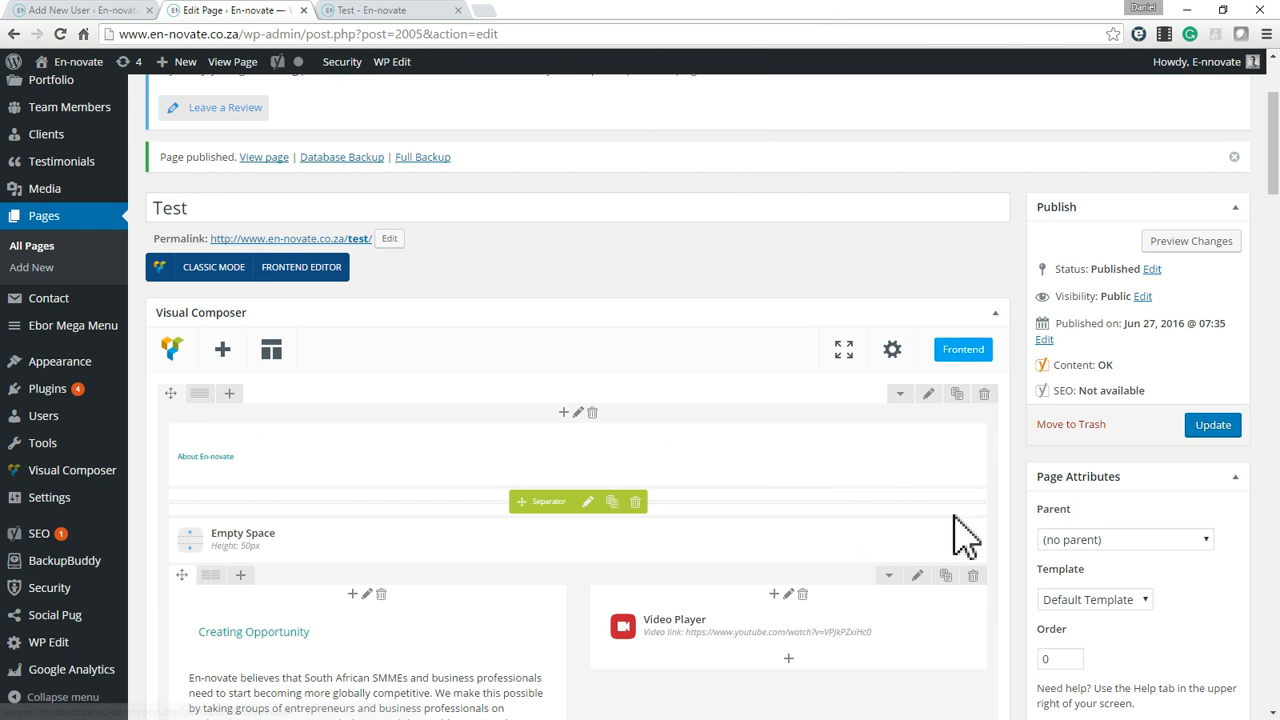
click(984, 394)
click(720, 152)
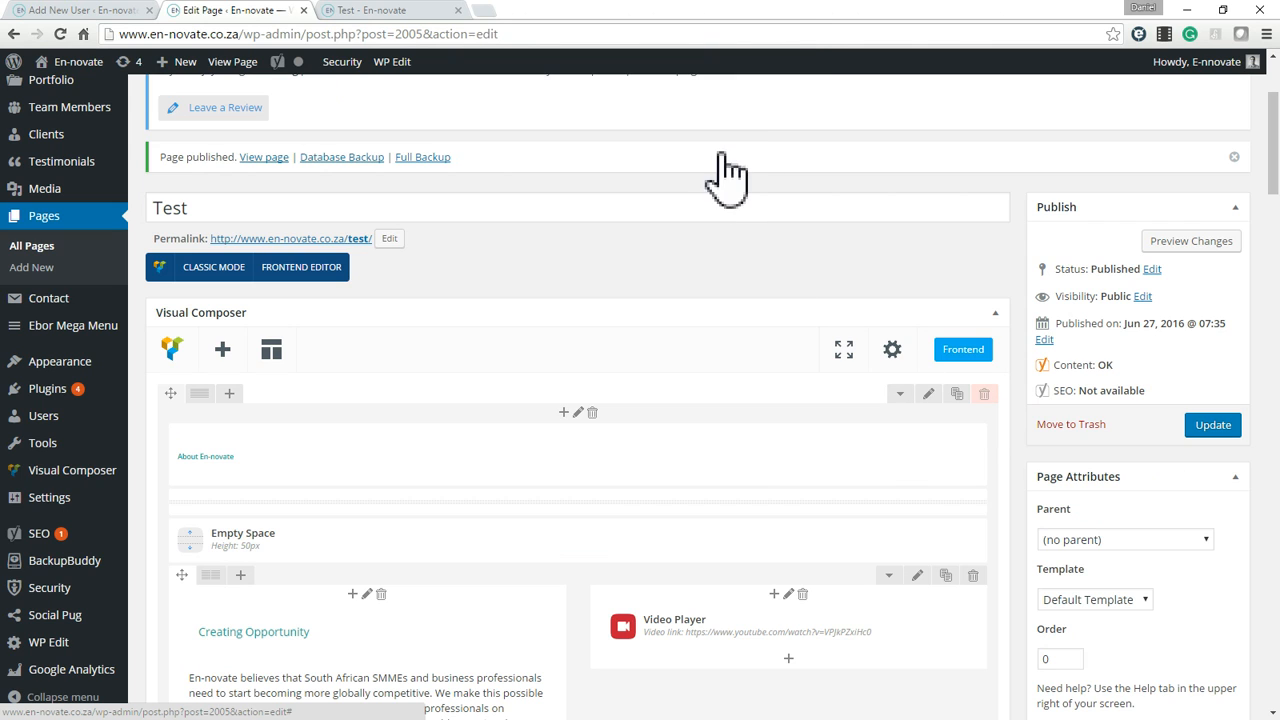
click(1215, 438)
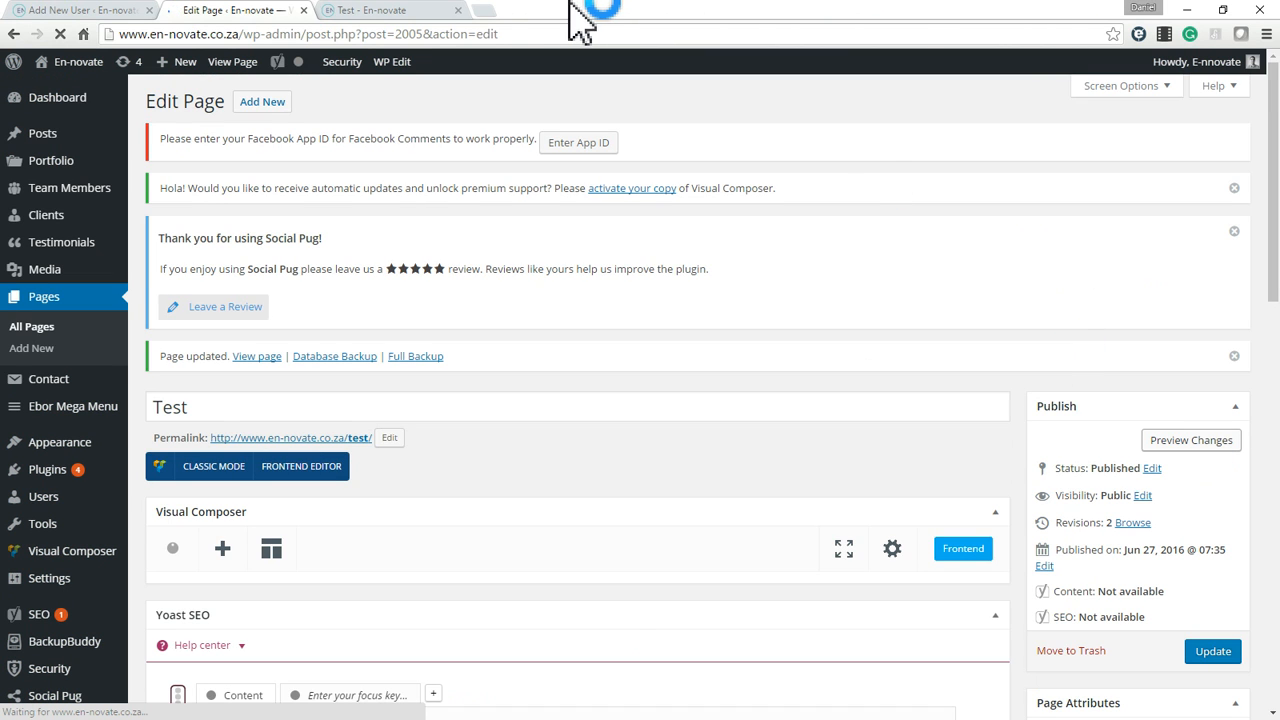
Check the background image, icon and heading in the title band of the updated Test page.
click(368, 10)
scroll(719, 415, up, 10)
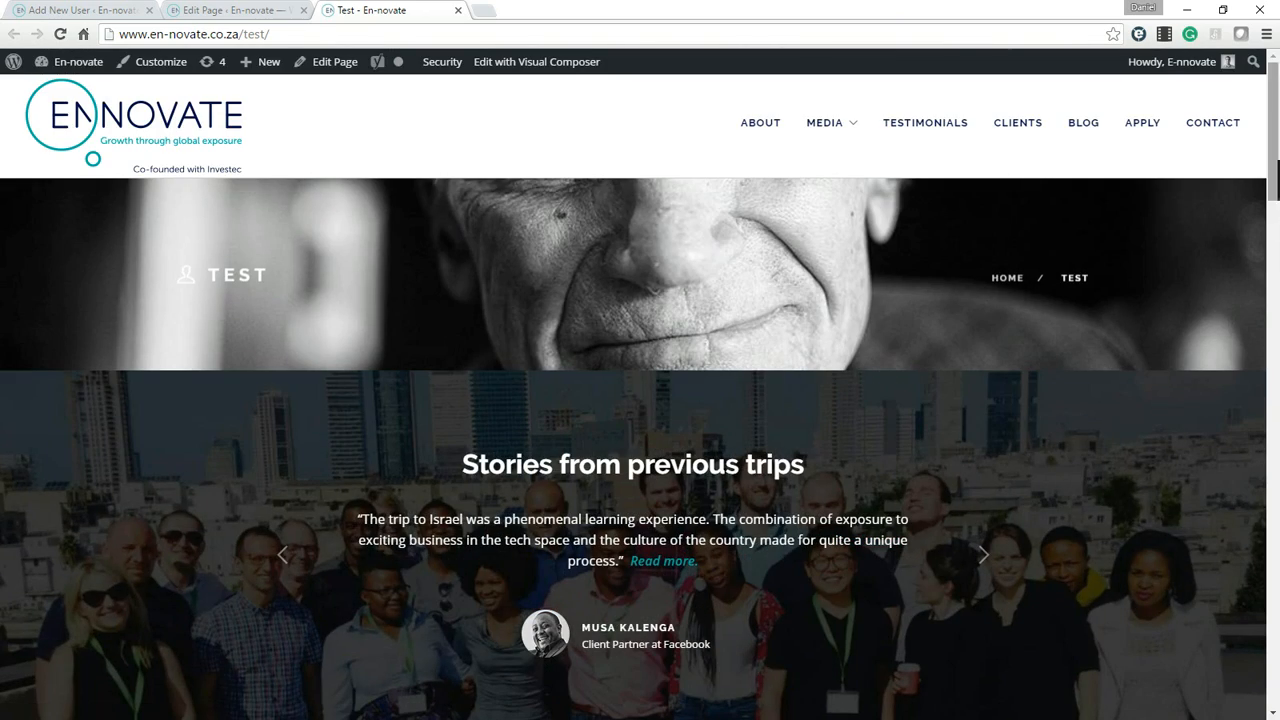
drag(1274, 180, 1274, 122)
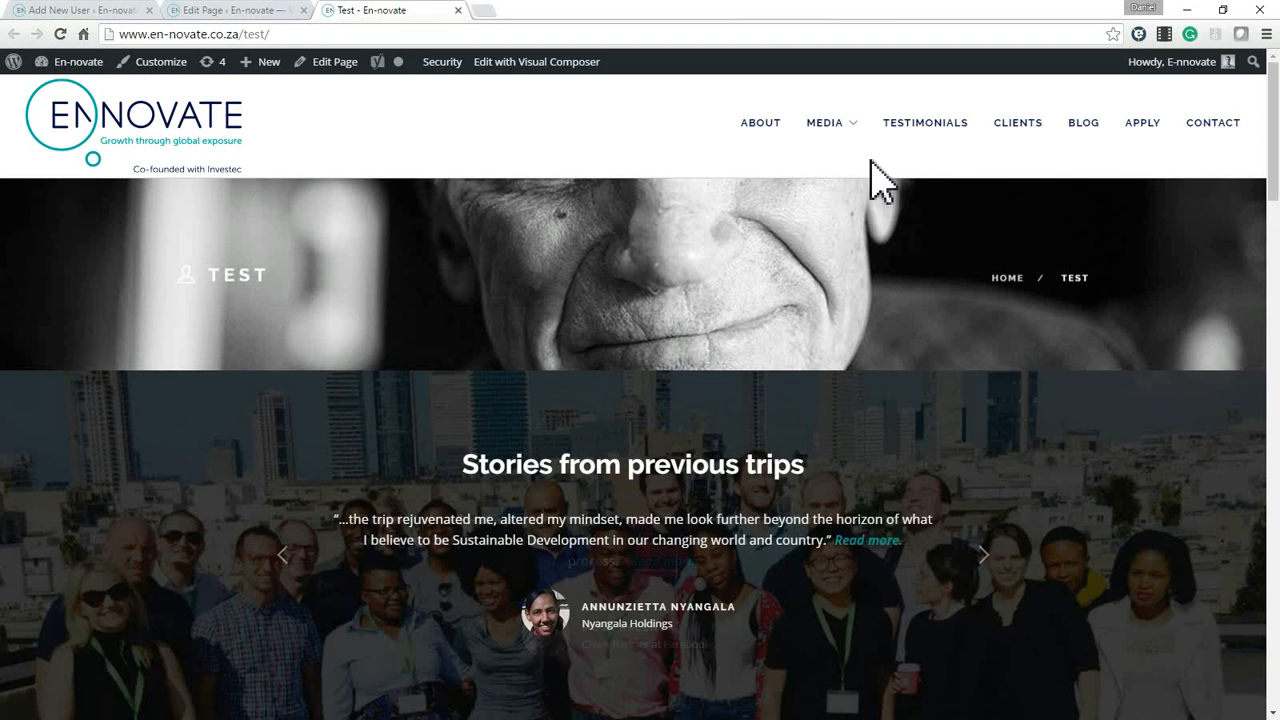
click(185, 295)
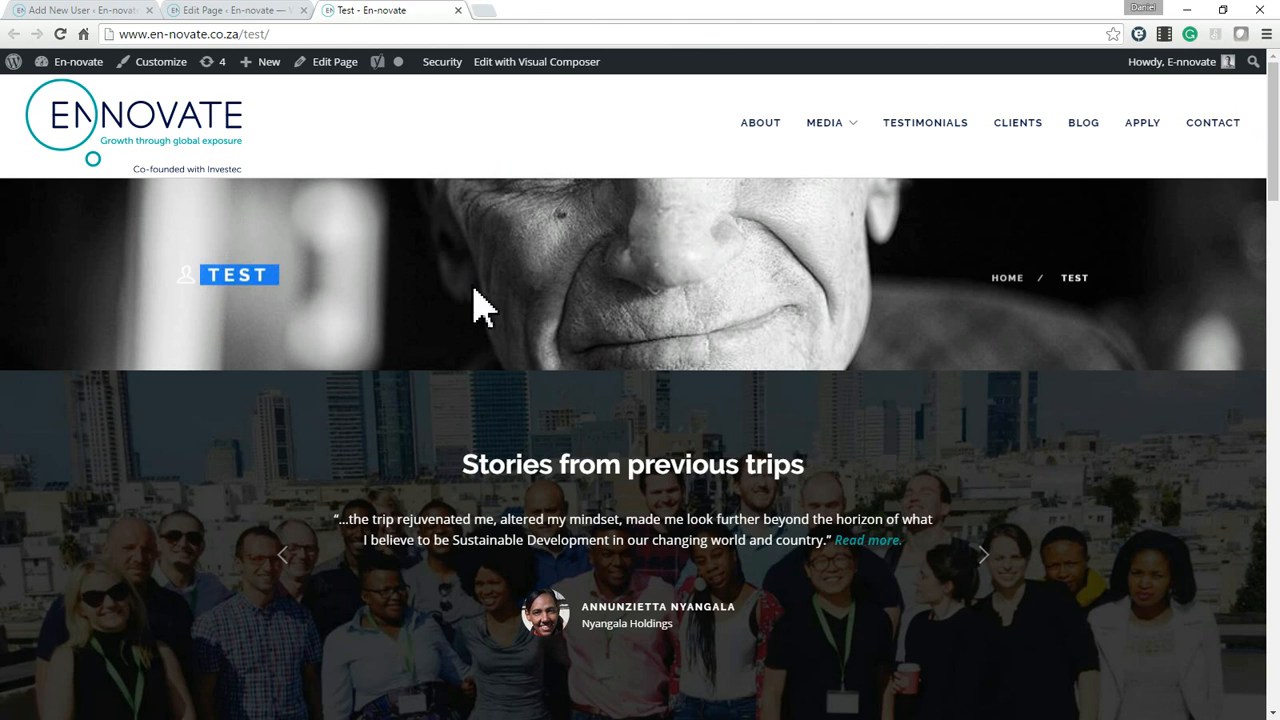
click(330, 300)
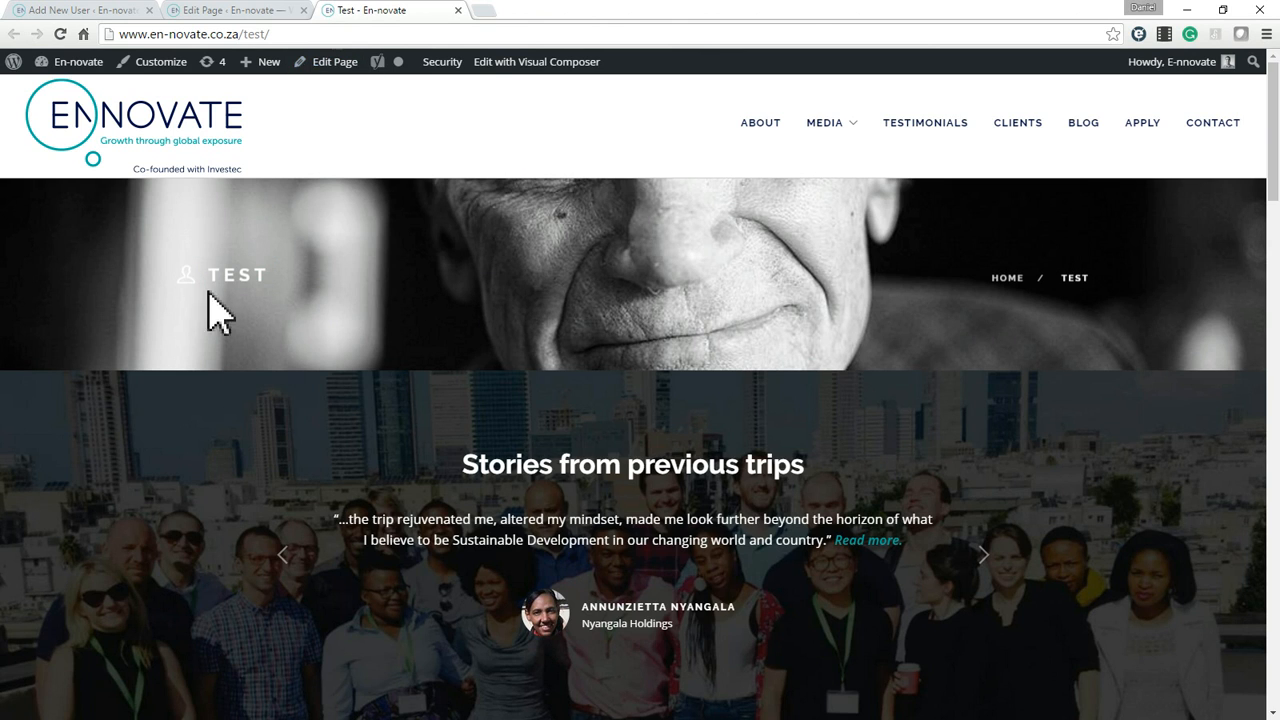
Return to the editor and change the page title to Testing Page.
click(250, 10)
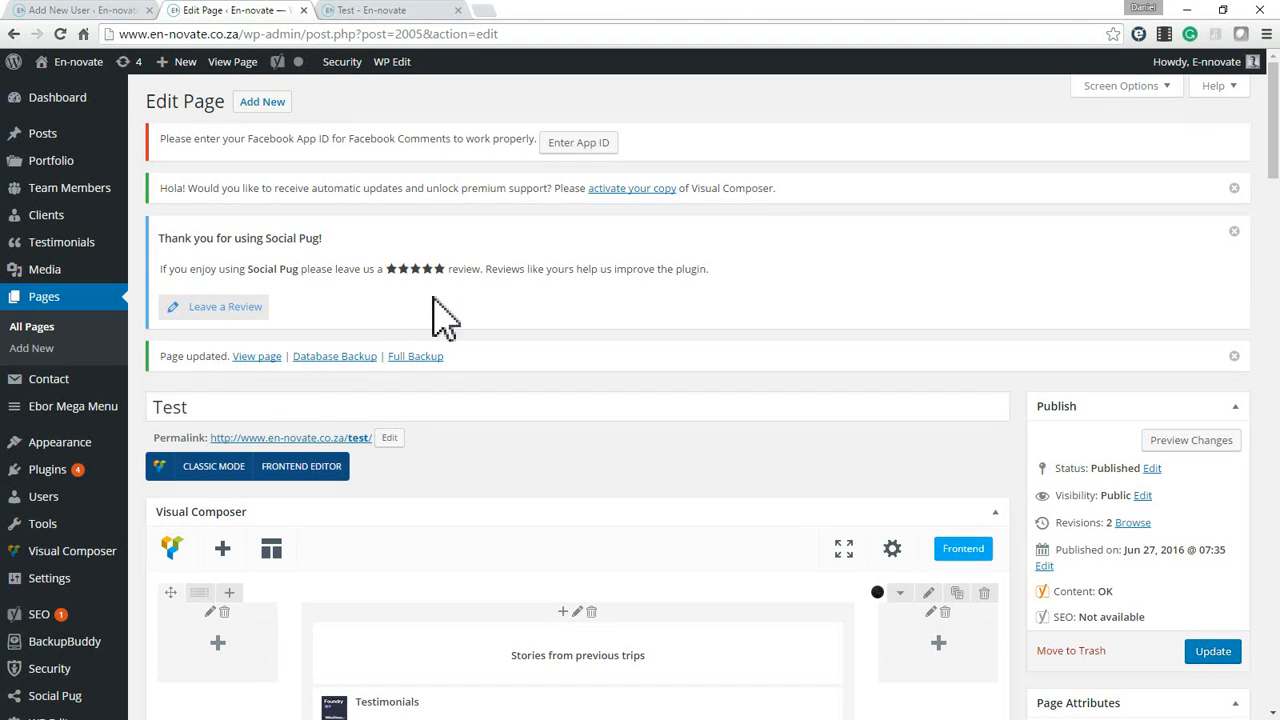
click(203, 410)
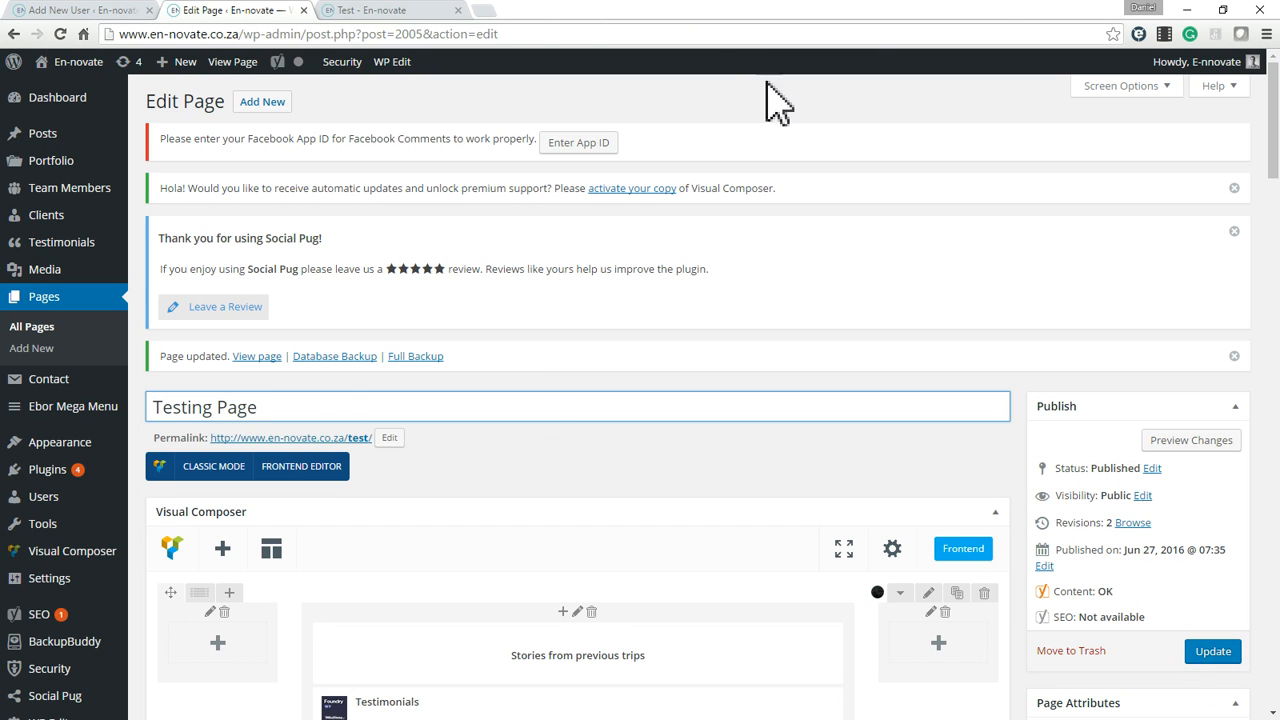
Inspect the title band's heading and the content sections below it on the published Test page.
click(405, 11)
click(231, 273)
drag(231, 274, 381, 279)
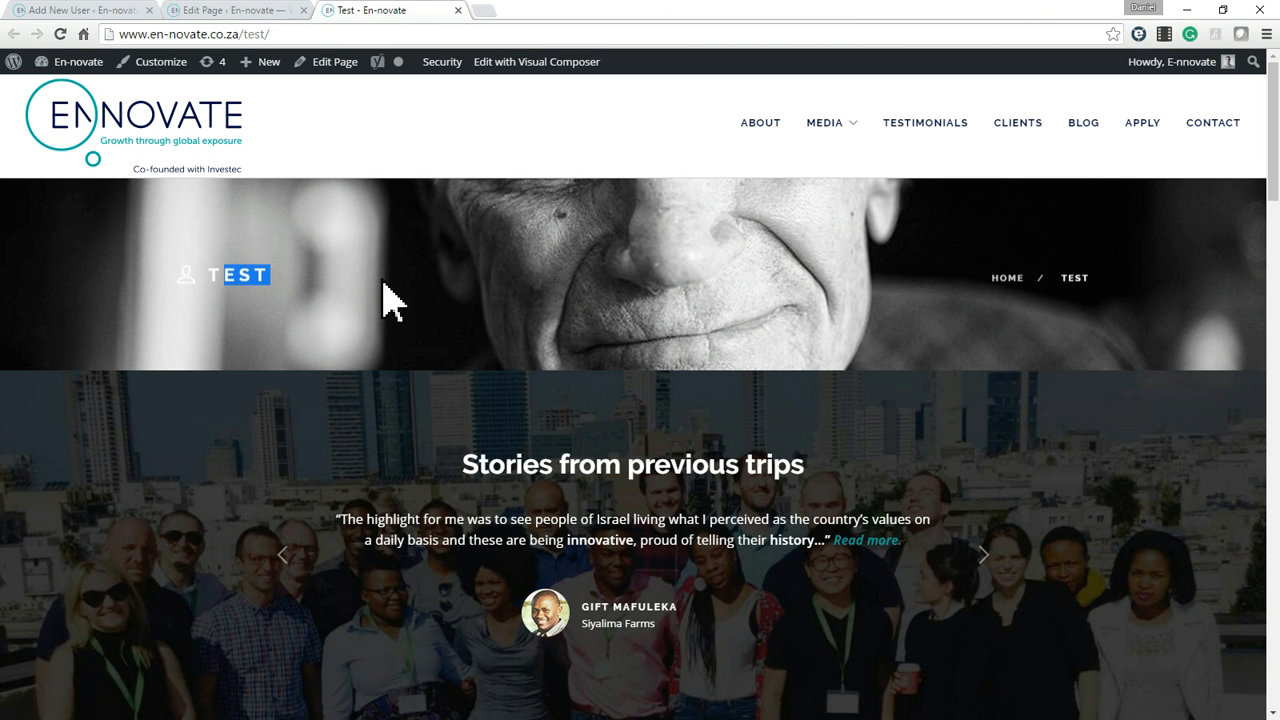
click(499, 280)
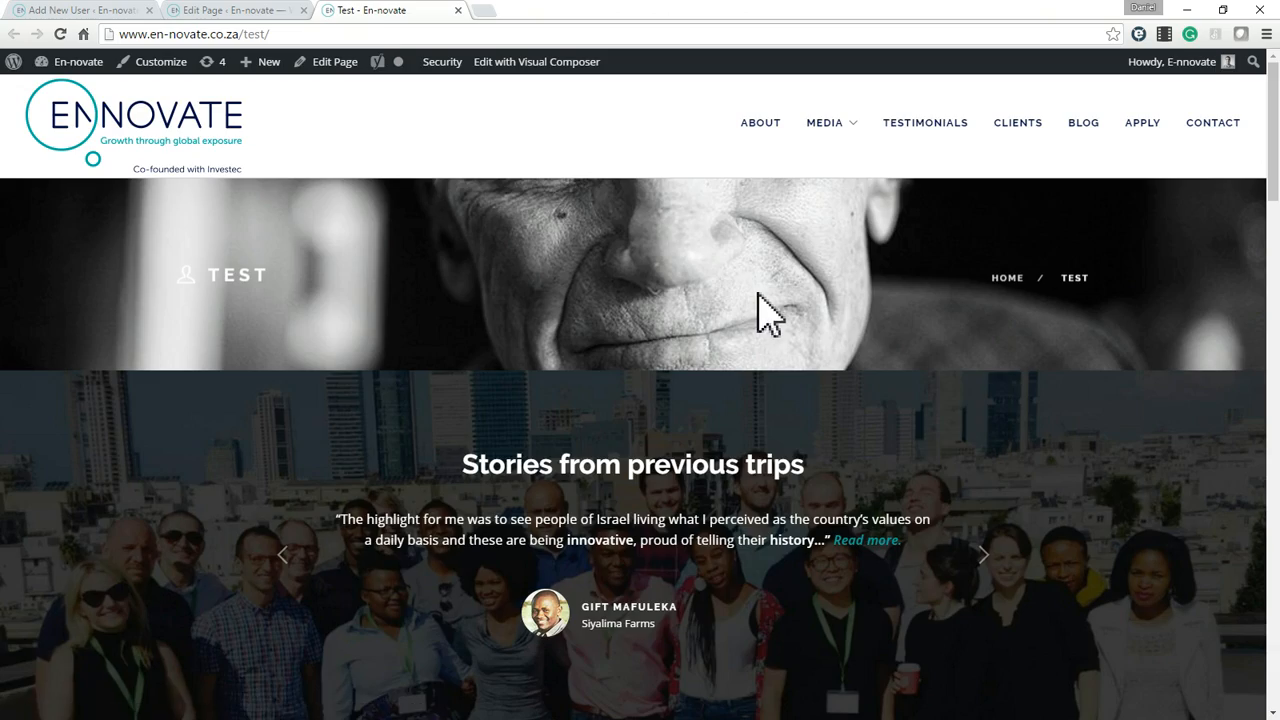
scroll(763, 294, down, 2)
scroll(762, 292, up, 2)
scroll(765, 310, down, 6)
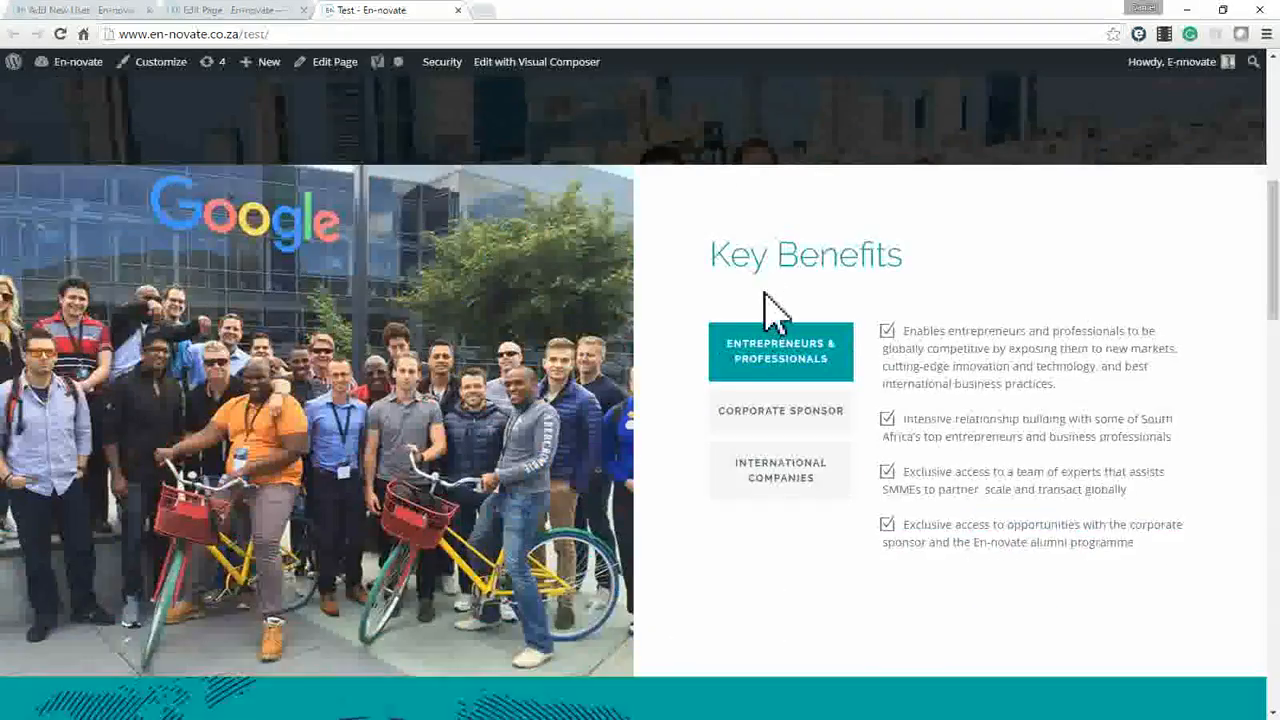
scroll(766, 290, up, 4)
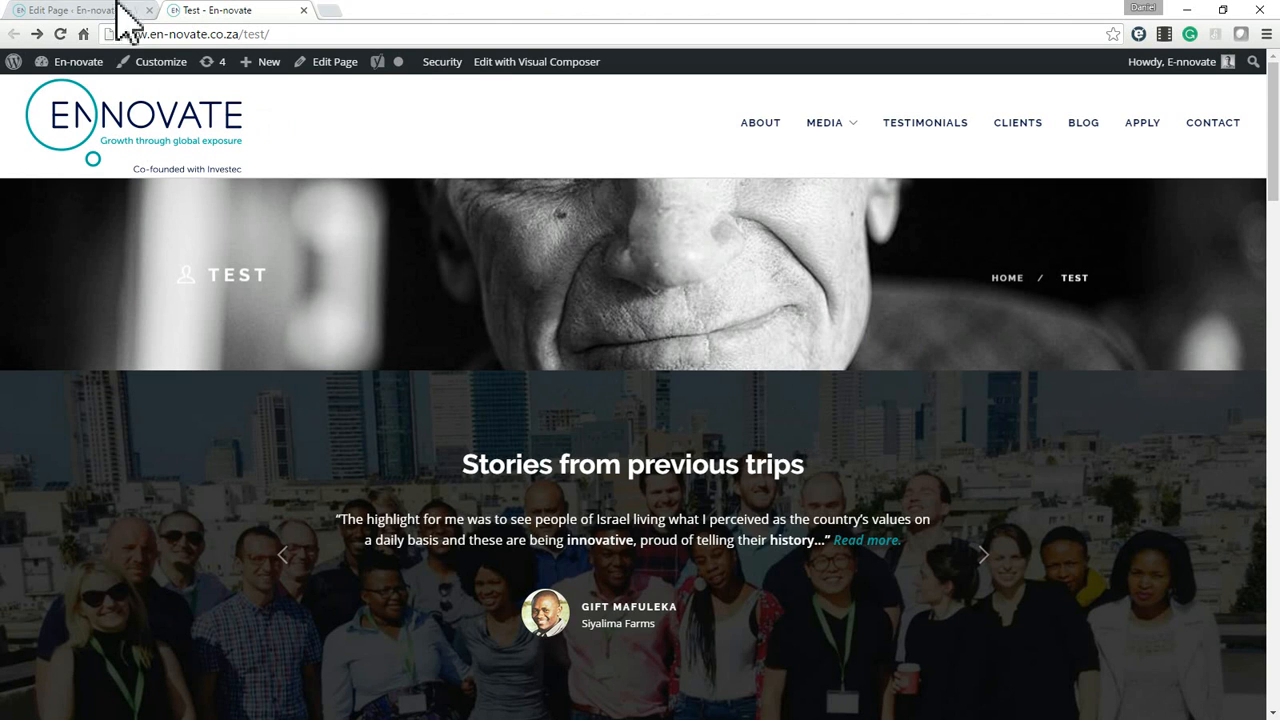
Start a new page from the editor, discarding the unsaved title change.
click(118, 10)
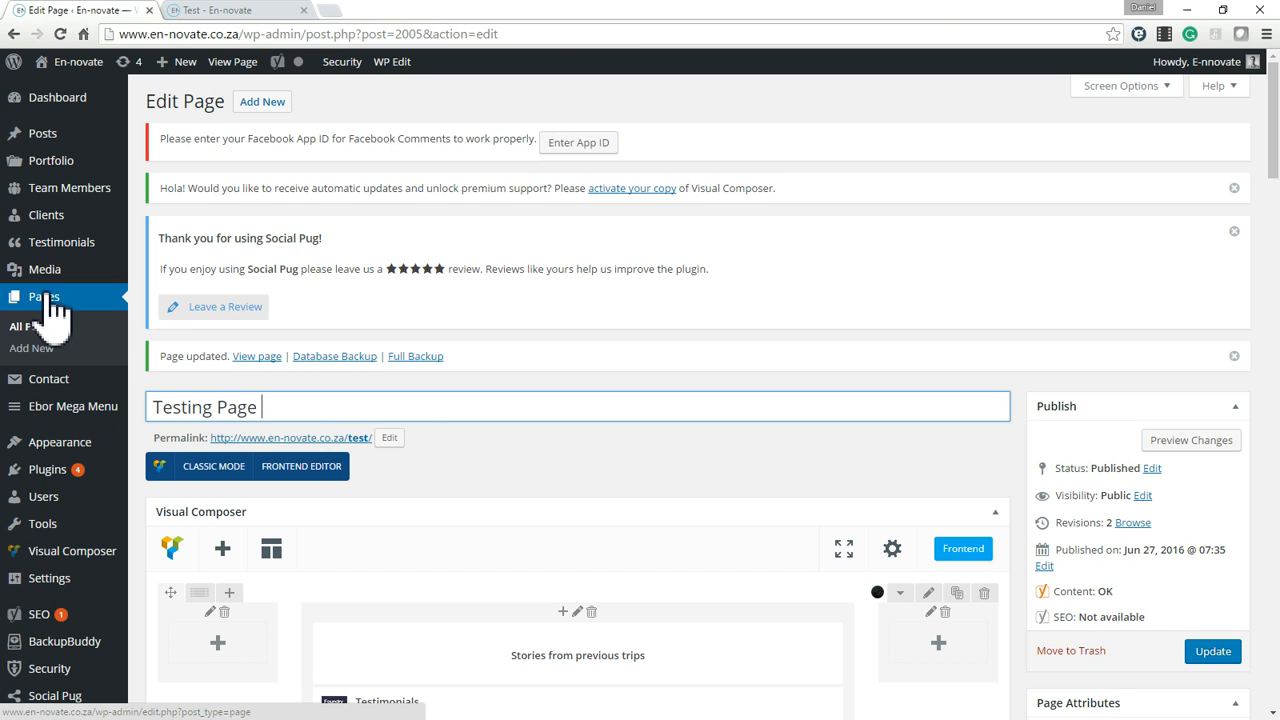
click(36, 348)
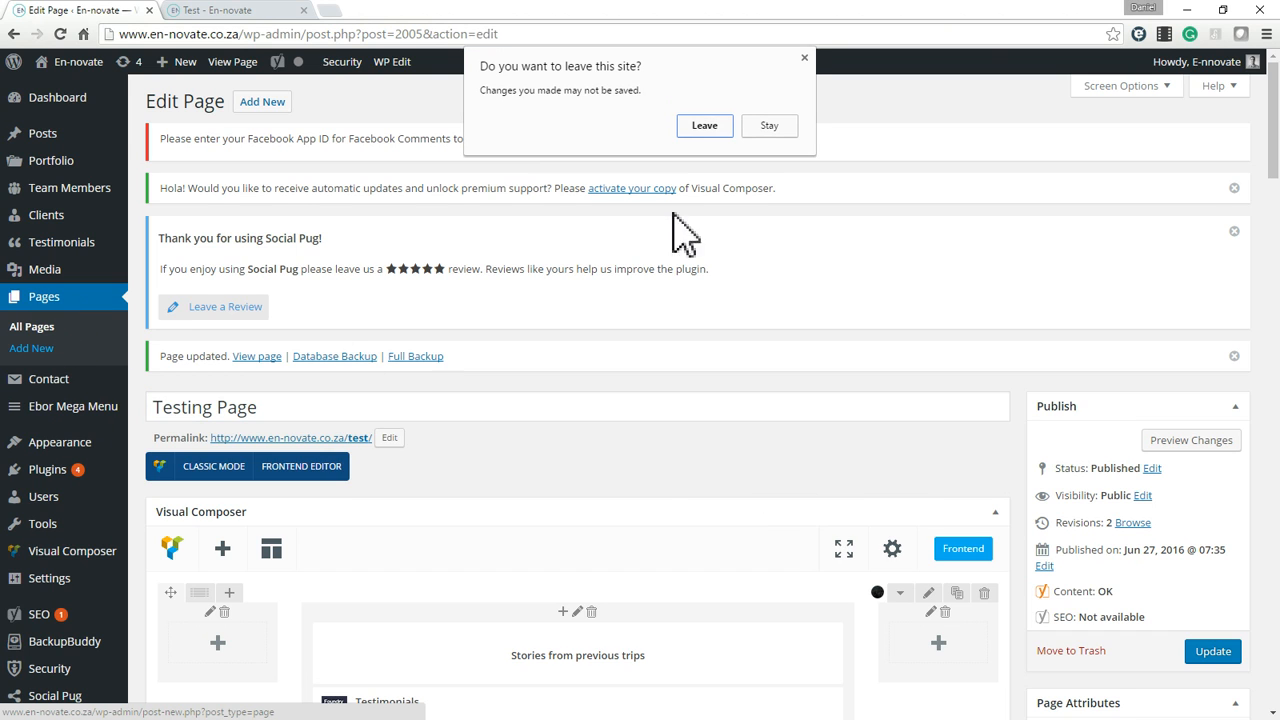
click(705, 125)
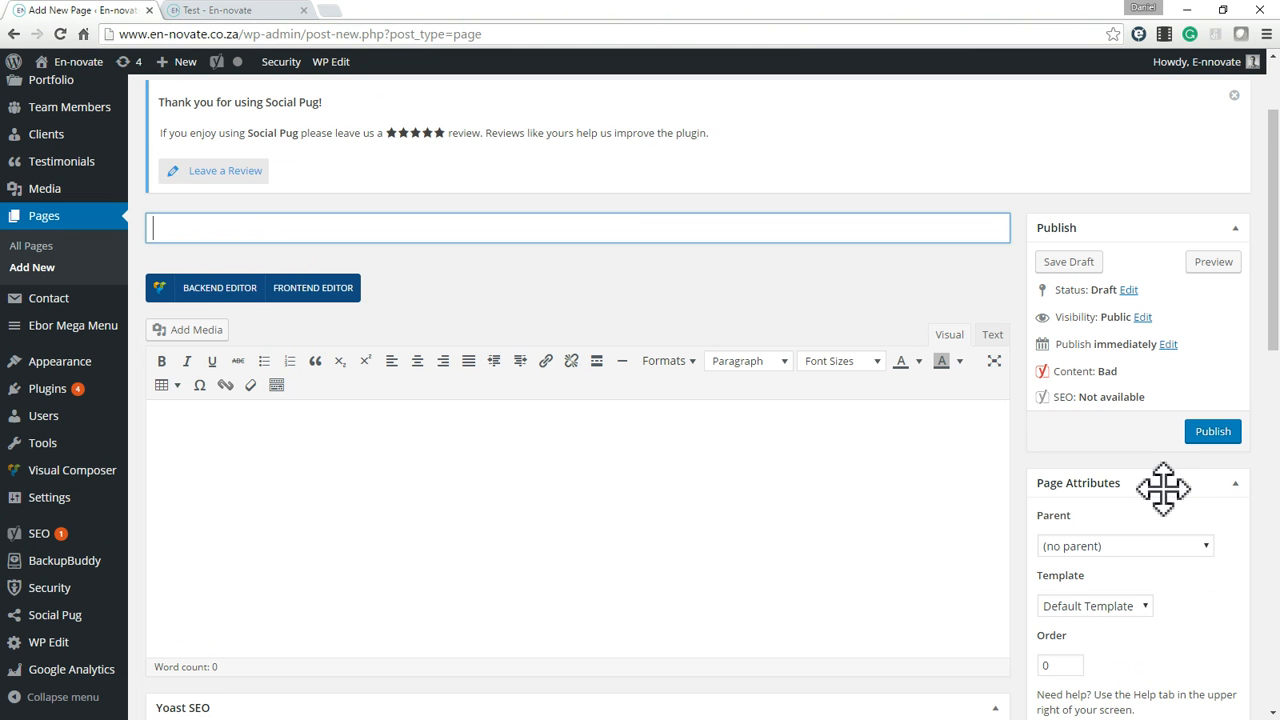
Title the new page Blank Page.
scroll(1163, 490, down, 3)
scroll(520, 360, up, 5)
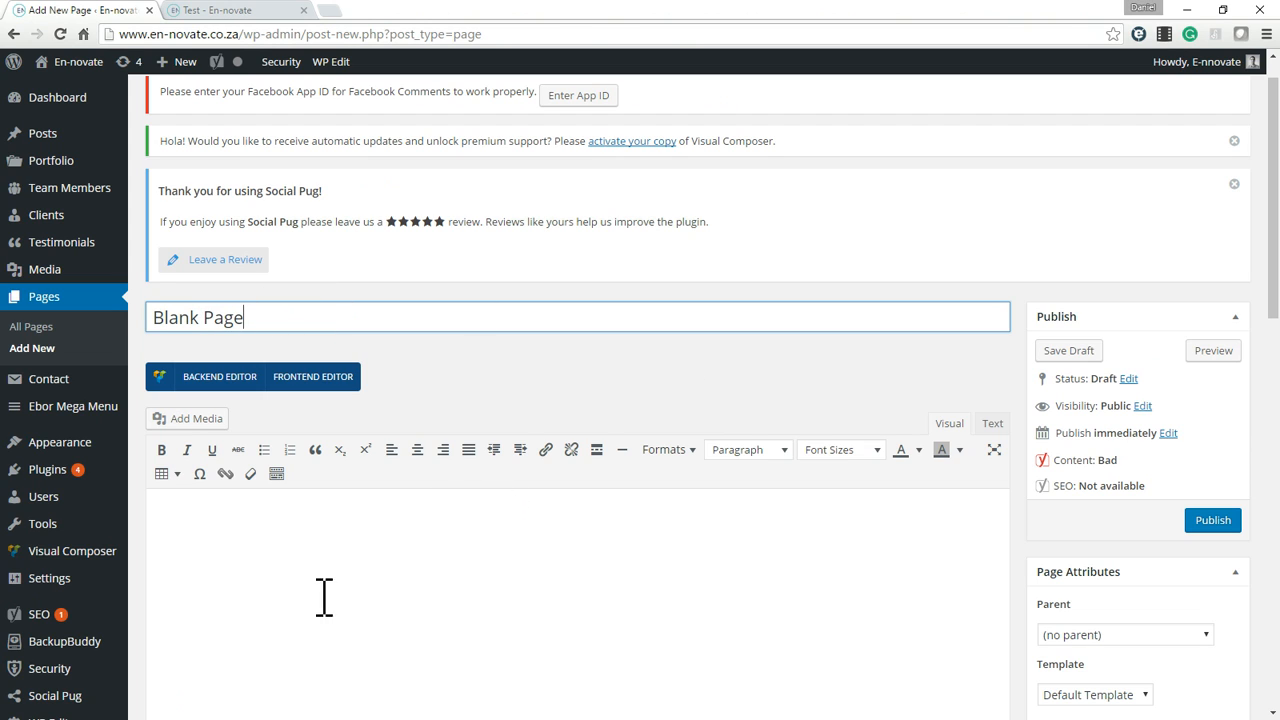
click(447, 524)
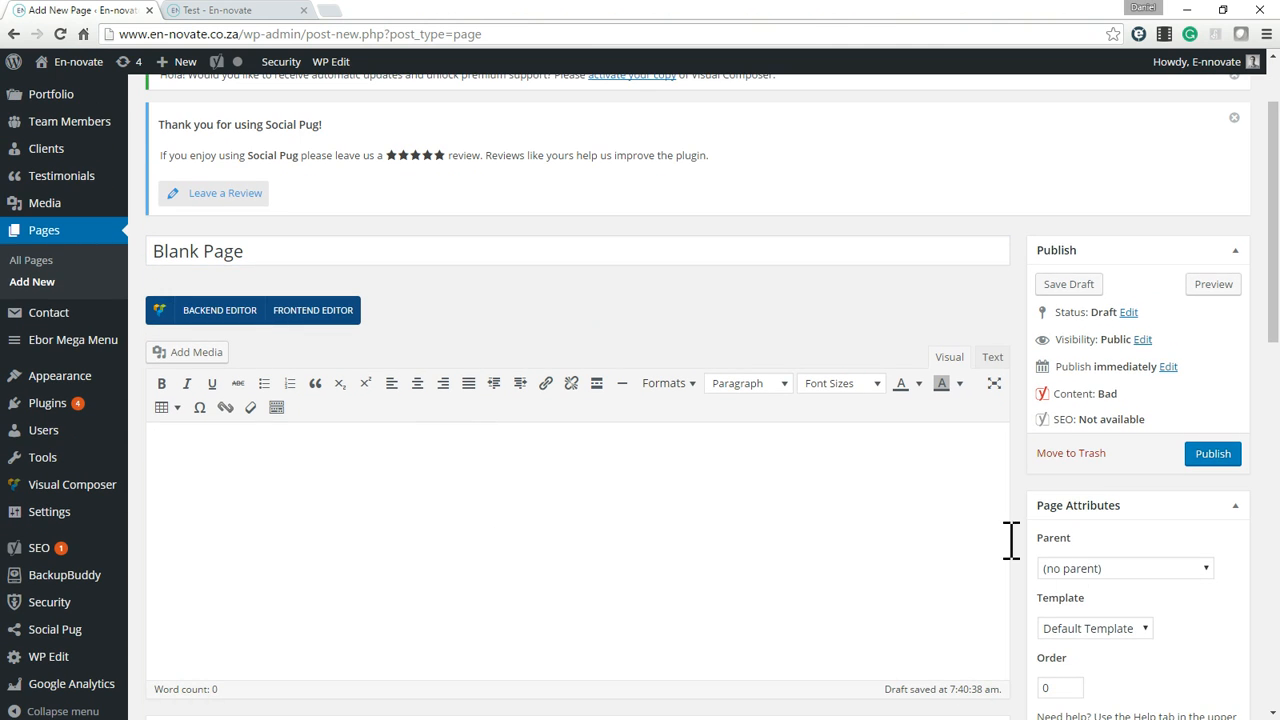
Keep the page without a parent and set its template to Page with Sidebar.
click(1111, 566)
click(1116, 600)
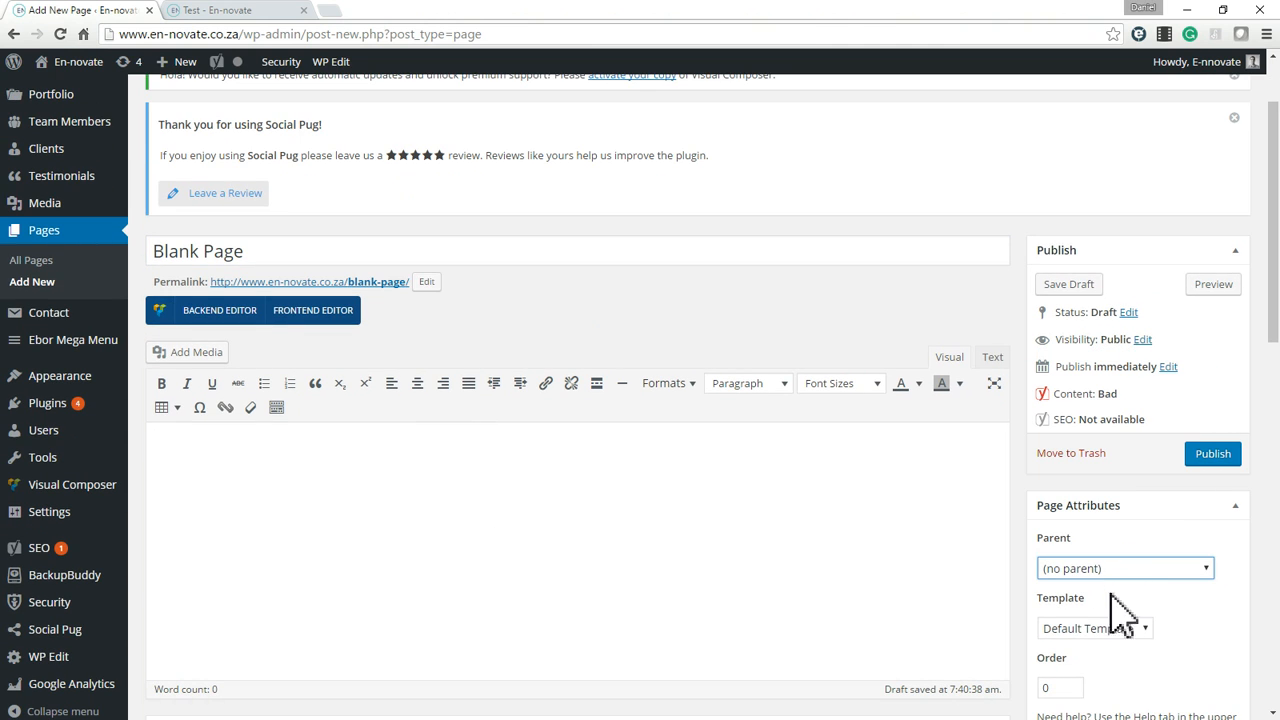
click(1118, 630)
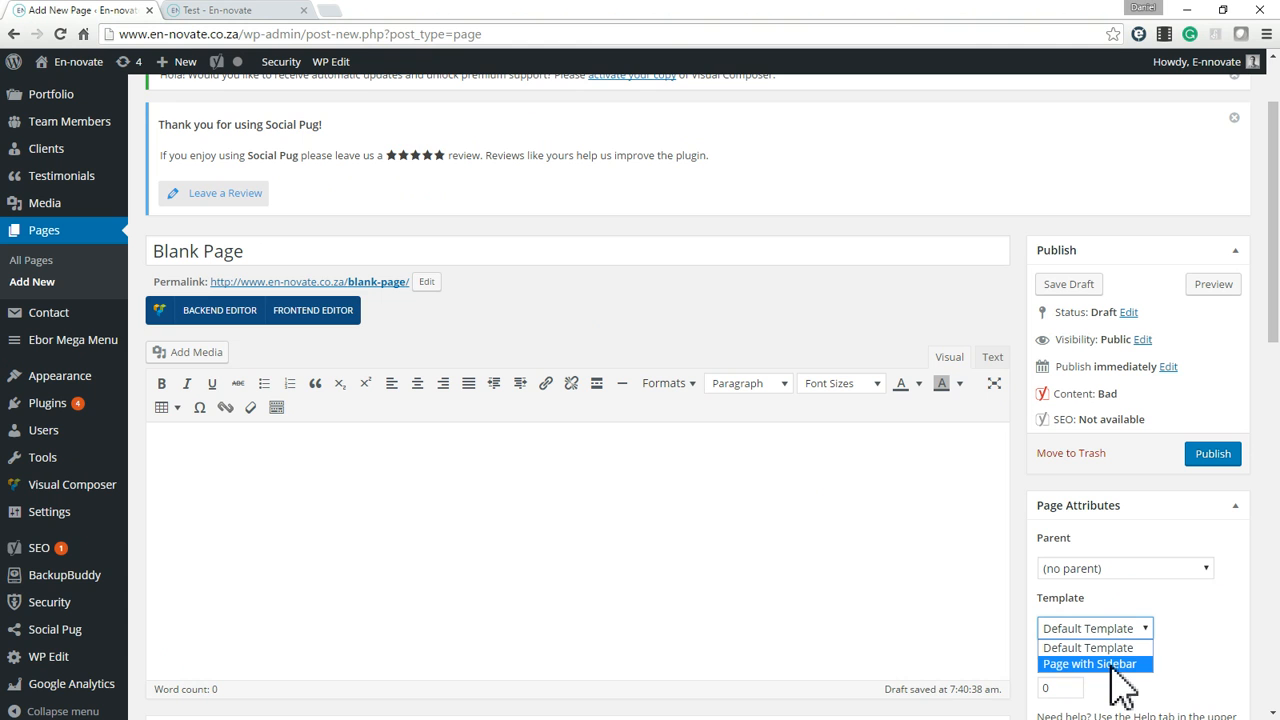
click(1110, 664)
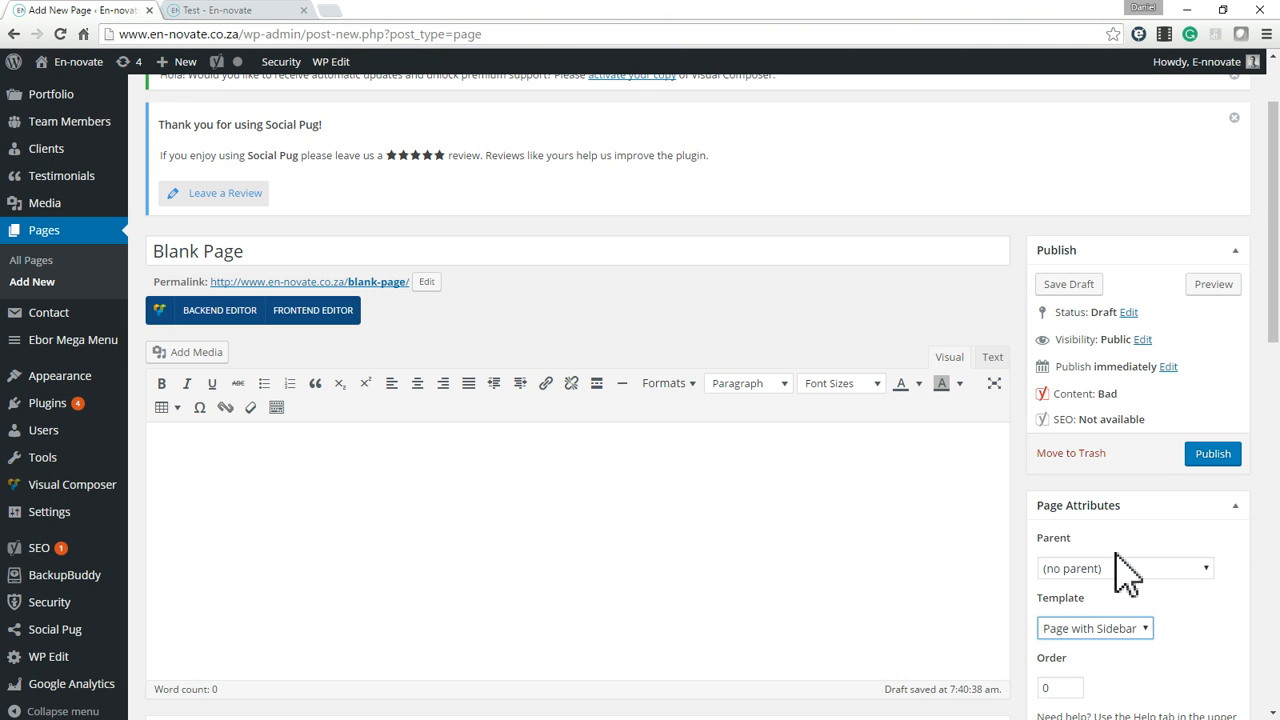
scroll(1118, 566, down, 3)
scroll(634, 509, up, 5)
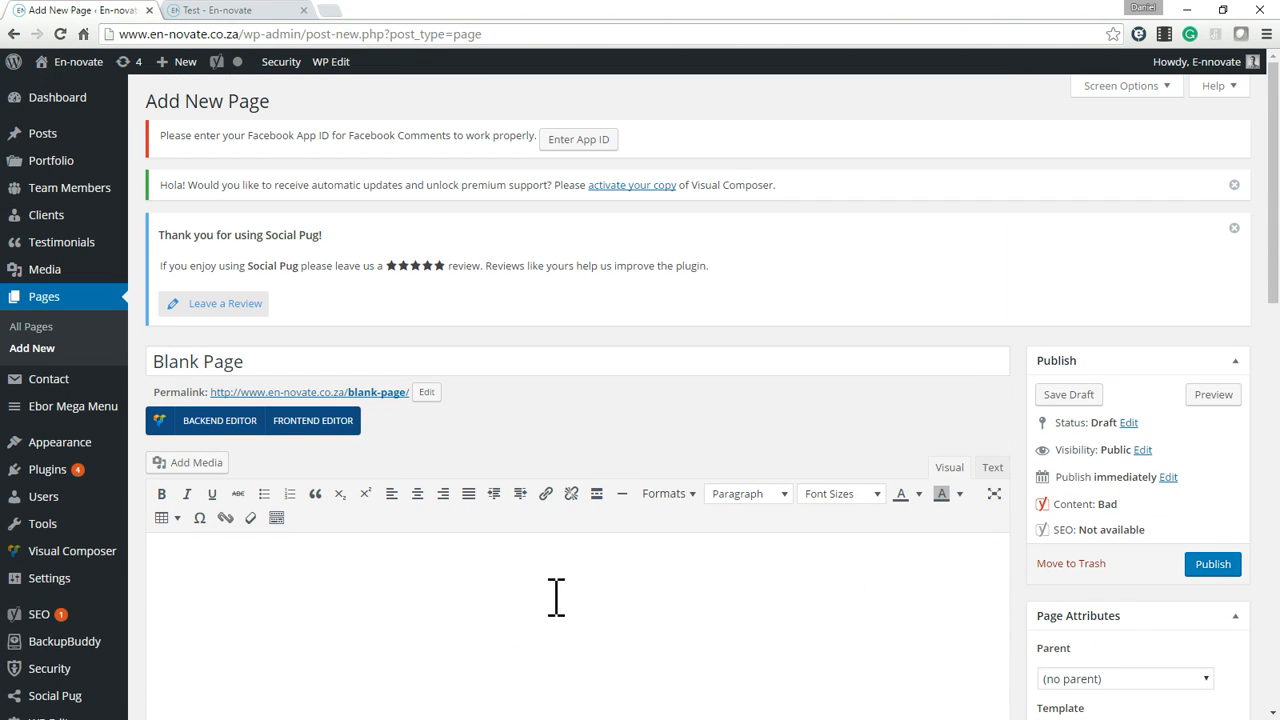
Paste the introduction of the 2010 Sylvania 300 Wikipedia article into the page body.
scroll(389, 531, down, 1)
scroll(409, 535, down, 2)
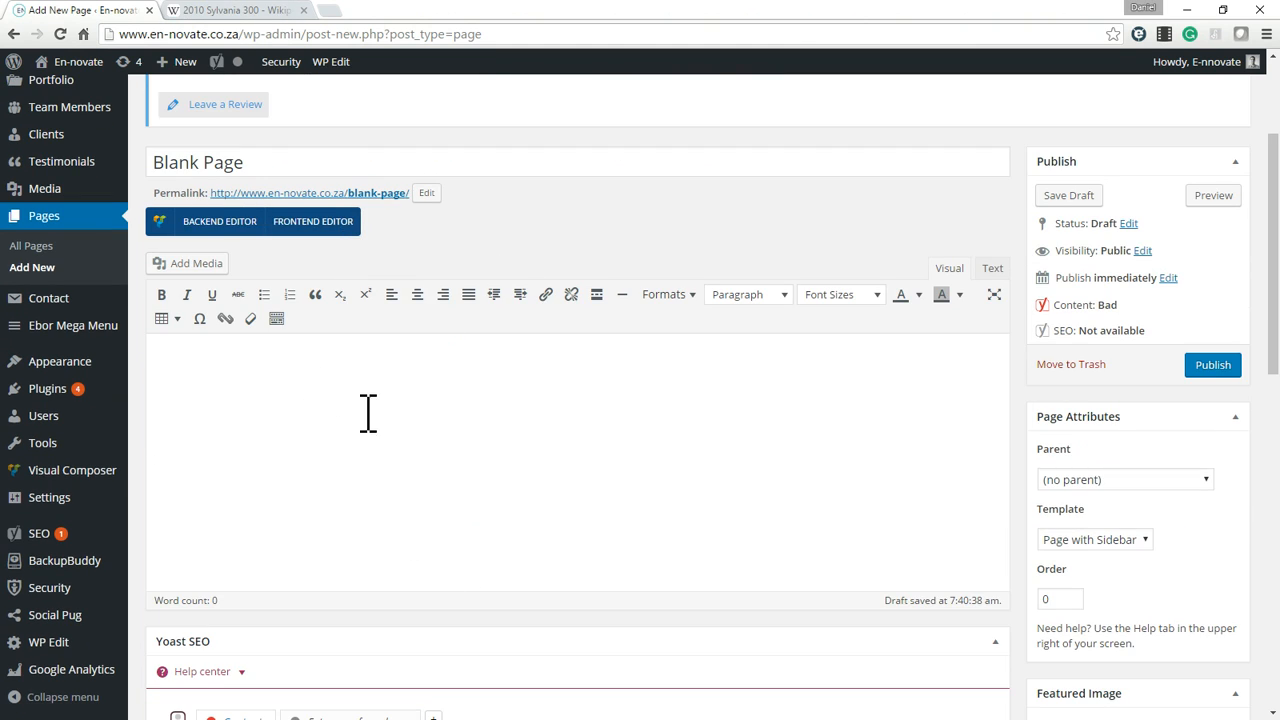
text(The 2010 Sylvania 300 was a stock car racing competition that took place on September 19, 2010. Held at New Hampshire Motor Speedway in Loudon, New Hampshire, the 300-lap race was the twenty-seventh in the 2010 NASCAR Sprint Cup Series, as well as the first in the ten-race Chase for the Sprint Cup, which ended the season. Clint Bowyer of the Richard Childress Racing team won the race, Denny Hamlin finished second and Jamie McMurray came in third.  Brad Keselowski won the pole position, although he was almost immediately passed by Tony Stewart at the start of the race. Many Chase for the Sprint Cup participants, including Jimmie Johnson, Kurt Busch, and Hamlin, were in the top ten for most of the race, although some encountered problems in the closing laps. Stewart was leading the race with two laps remaining but ran out of fuel, giving the lead, and the win, to Bowyer. There were twenty-one lead changes among eight different drivers, as well as eight cautions during the race.  The race was Bowyer's first win in the 2010 season, and the third of his career. The result advanced Bowyer to second in the Drivers' Championship, thirty-five points behind Hamlin and ten ahead of Kevin Harvick, although he fell to twelfth in the standings after receiving a post-race penalty. Chevrolet maintained its lead in the Manufacturers' Championship, thirty-two points ahead of Toyota and seventy-four ahead of Ford, with nine races remaining in the season. Attendance was 95,000, while 3.68 million watched it on television.)
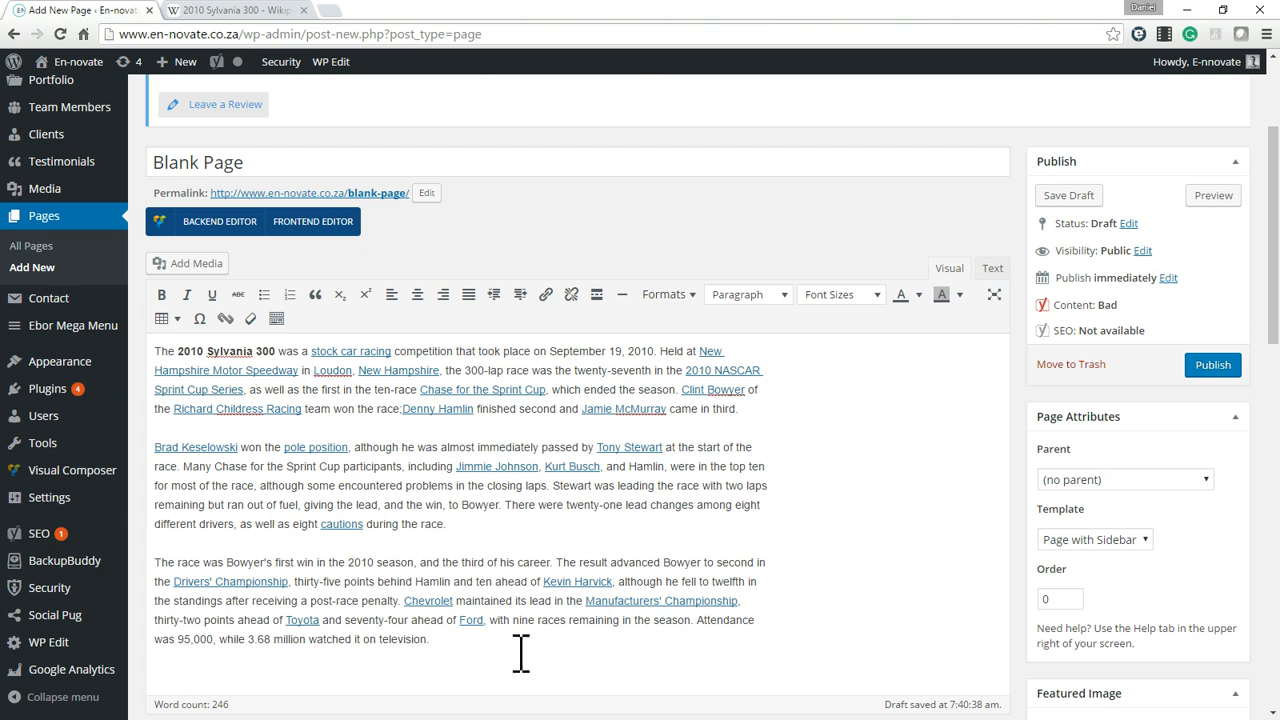
drag(507, 655, 751, 486)
click(857, 463)
scroll(790, 490, down, 3)
scroll(640, 380, down, 2)
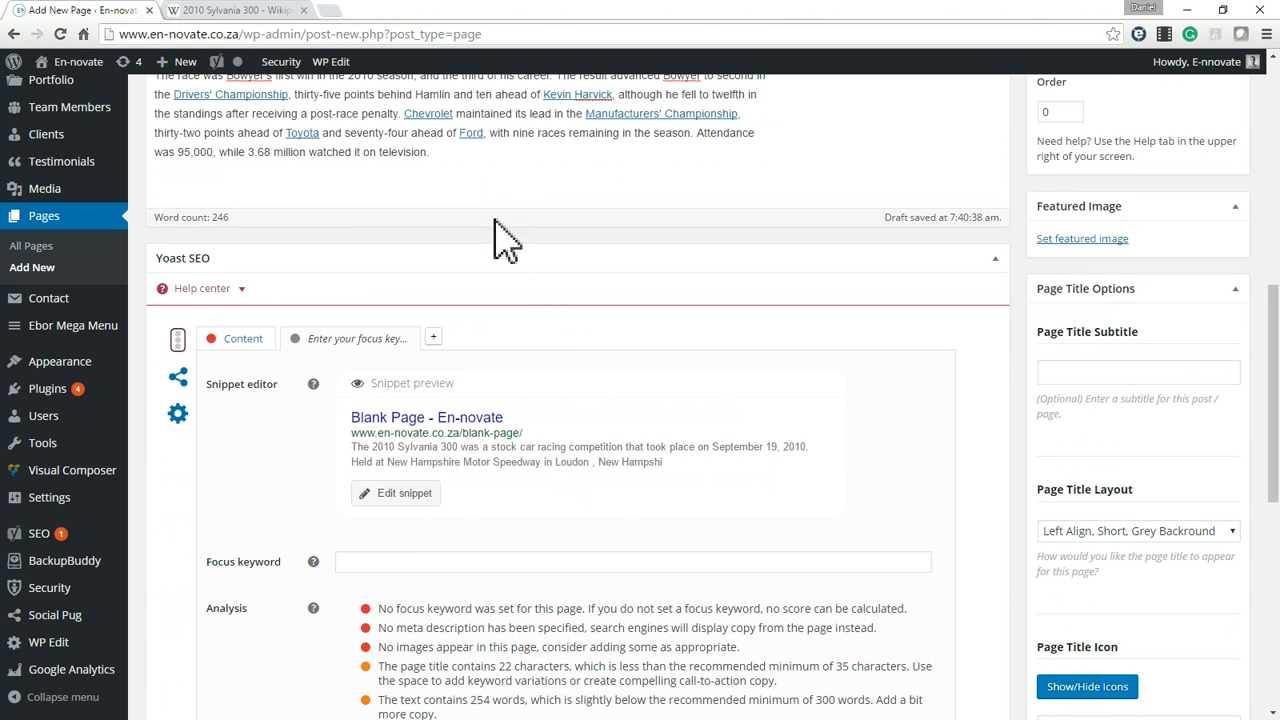
scroll(507, 240, up, 3)
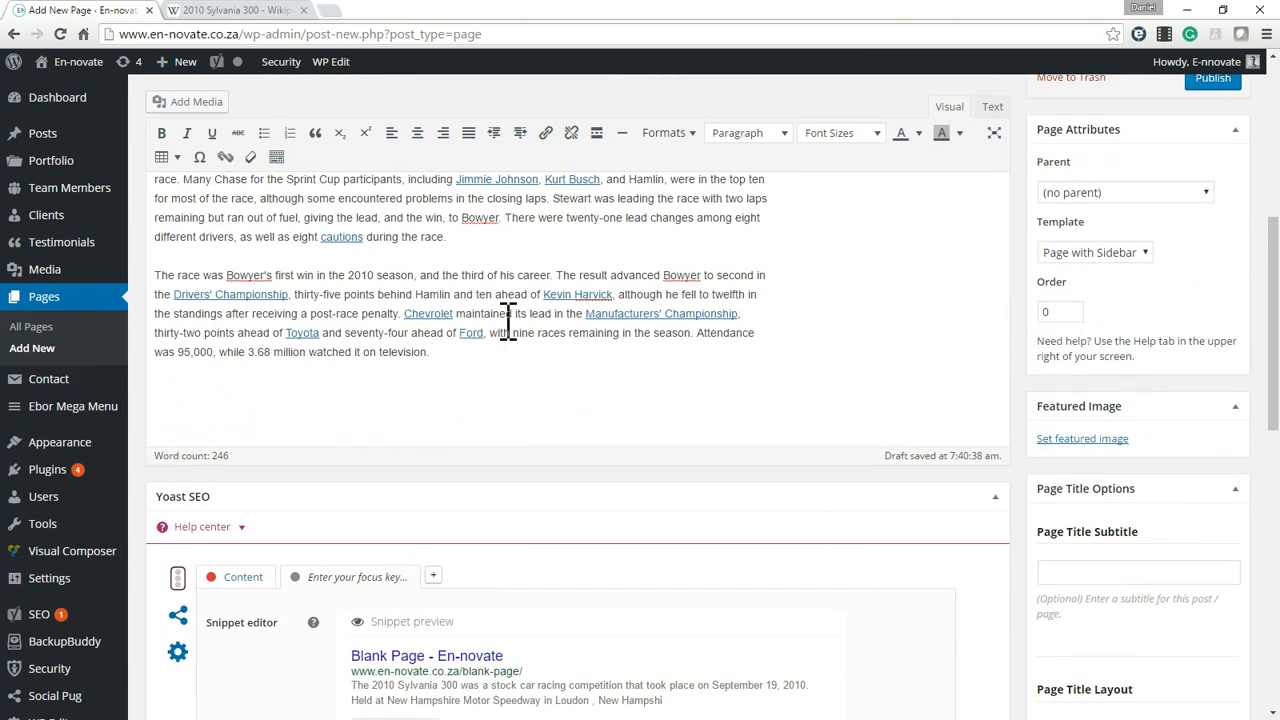
scroll(507, 323, up, 1)
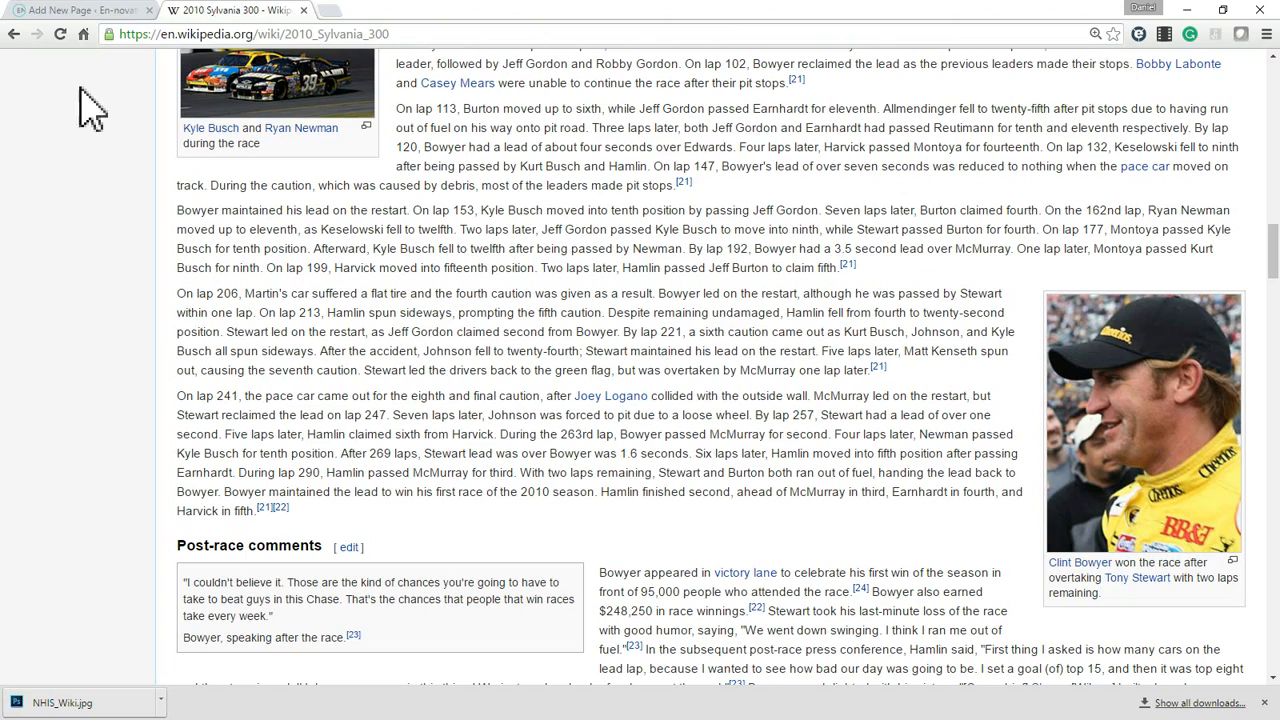
Return to the page editor and upload NHIS_Wiki.jpg from the Desktop as new media.
click(60, 4)
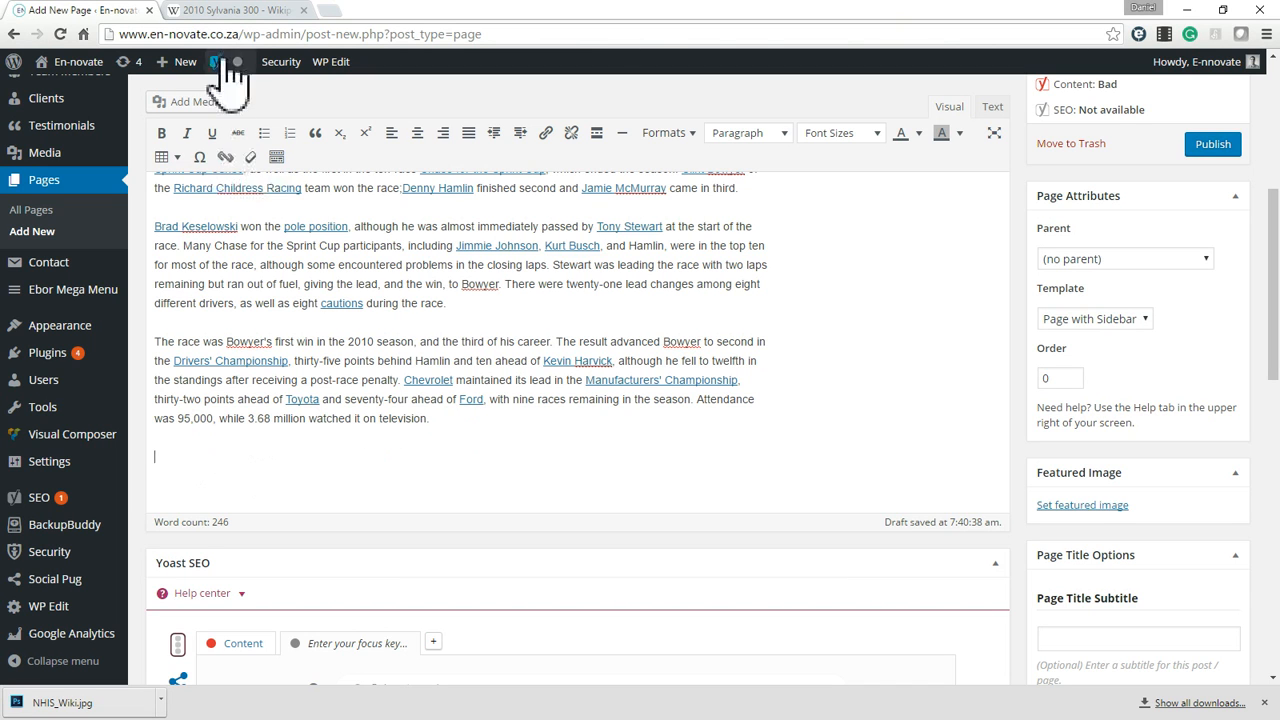
click(196, 104)
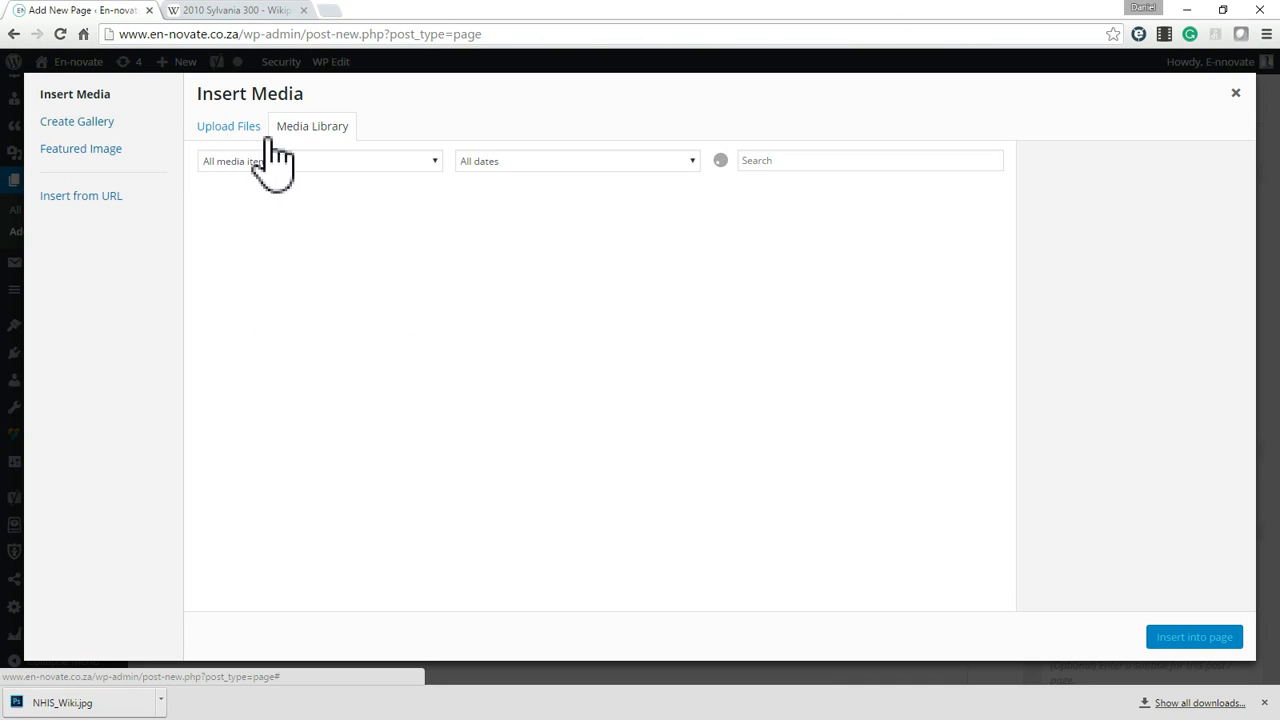
click(242, 128)
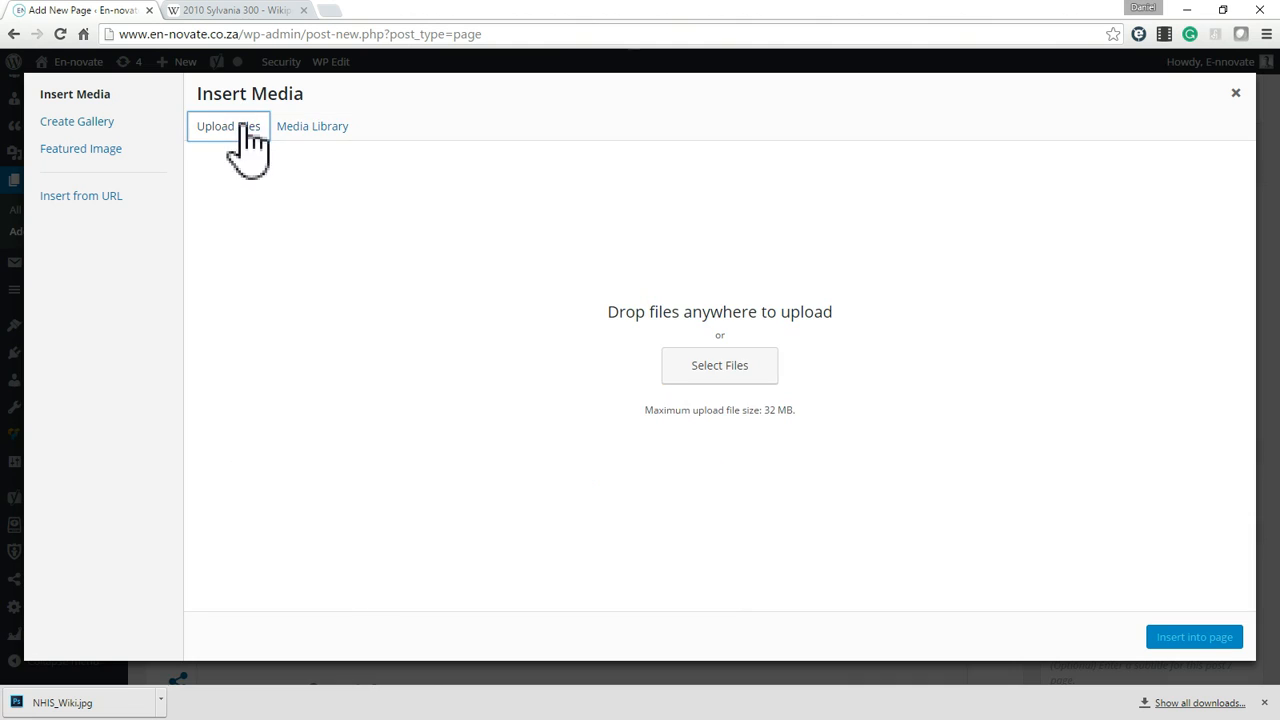
click(731, 365)
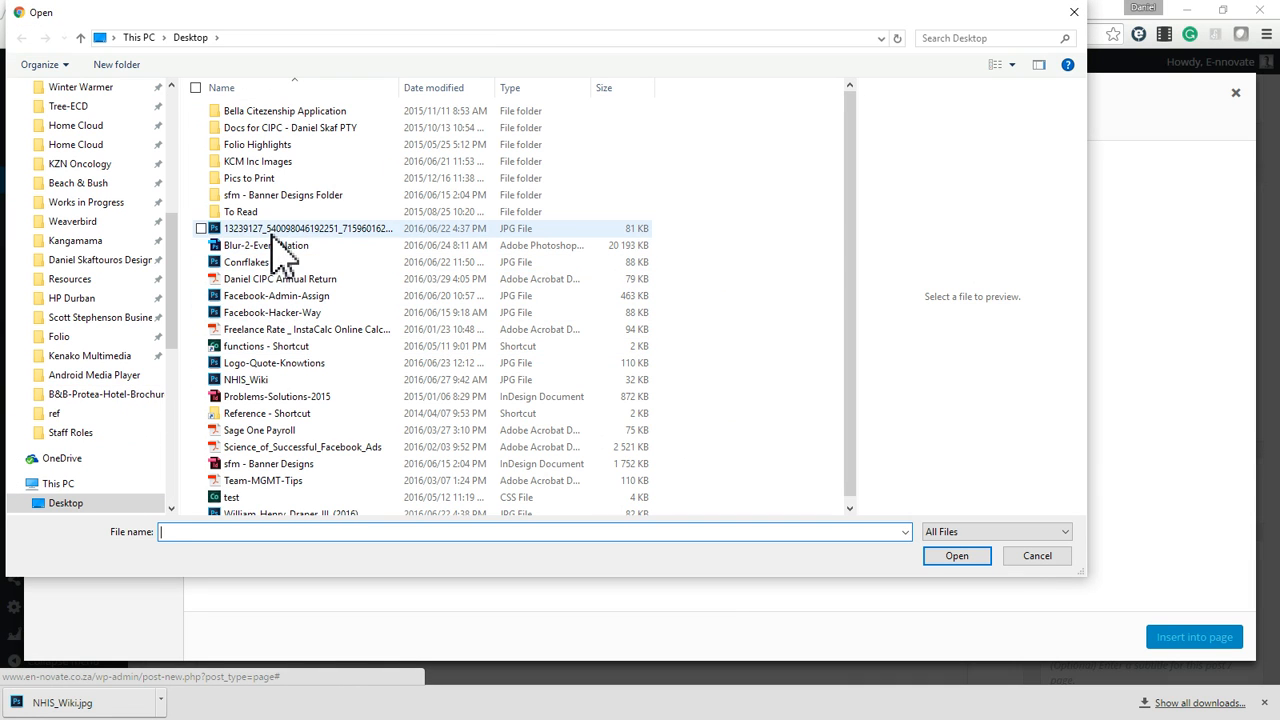
scroll(355, 478, down, 1)
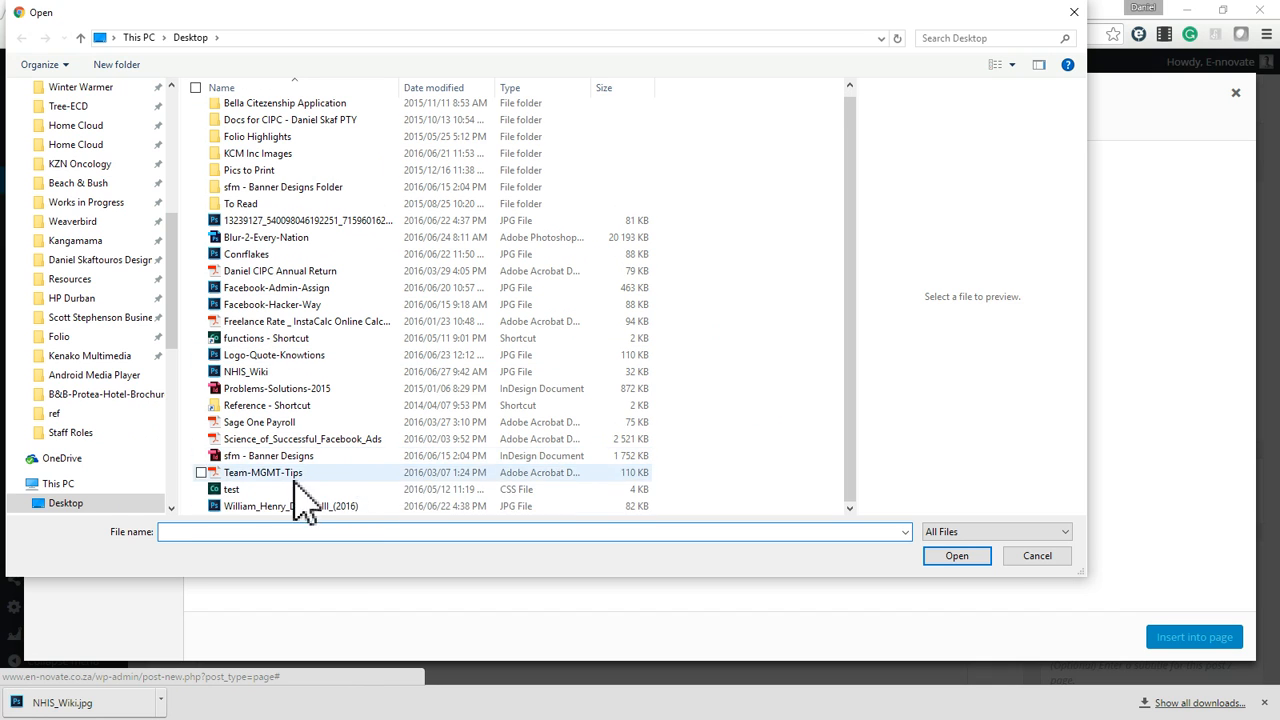
click(274, 371)
double_click(278, 370)
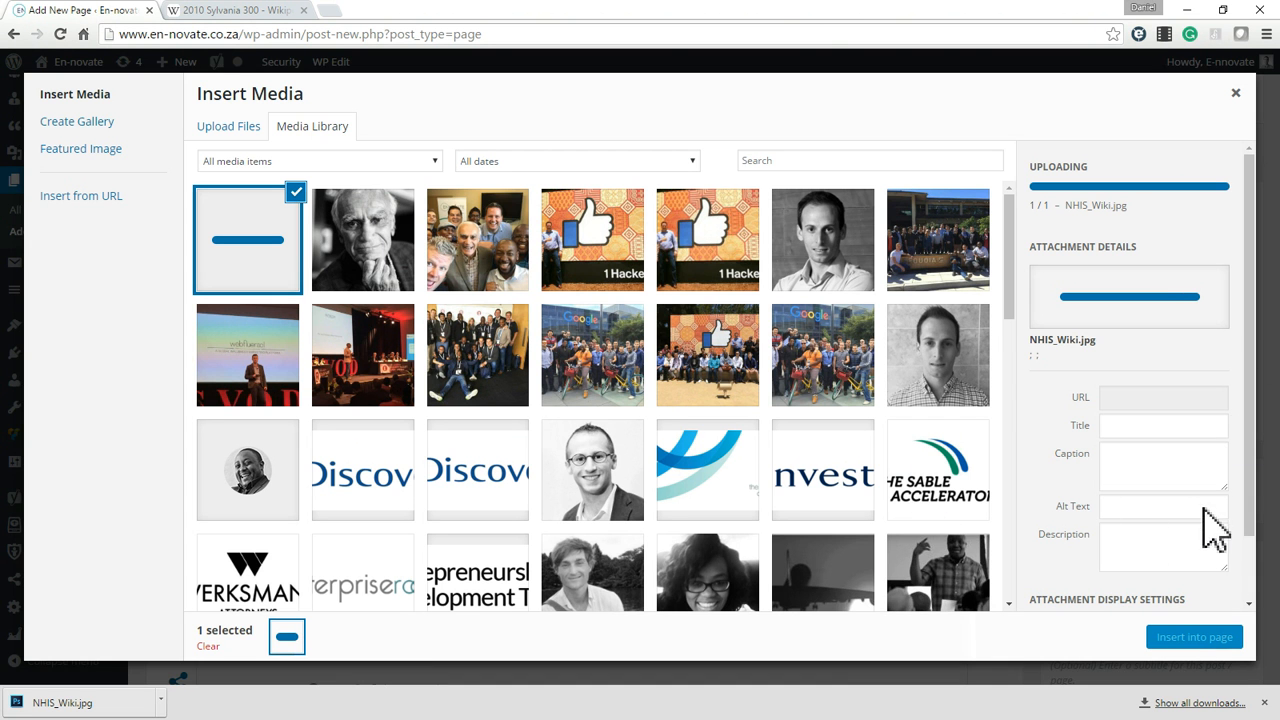
Insert the uploaded image below the text at full size, left-aligned and without a link, using NHIS Wiki as alt text.
drag(1249, 431, 1247, 566)
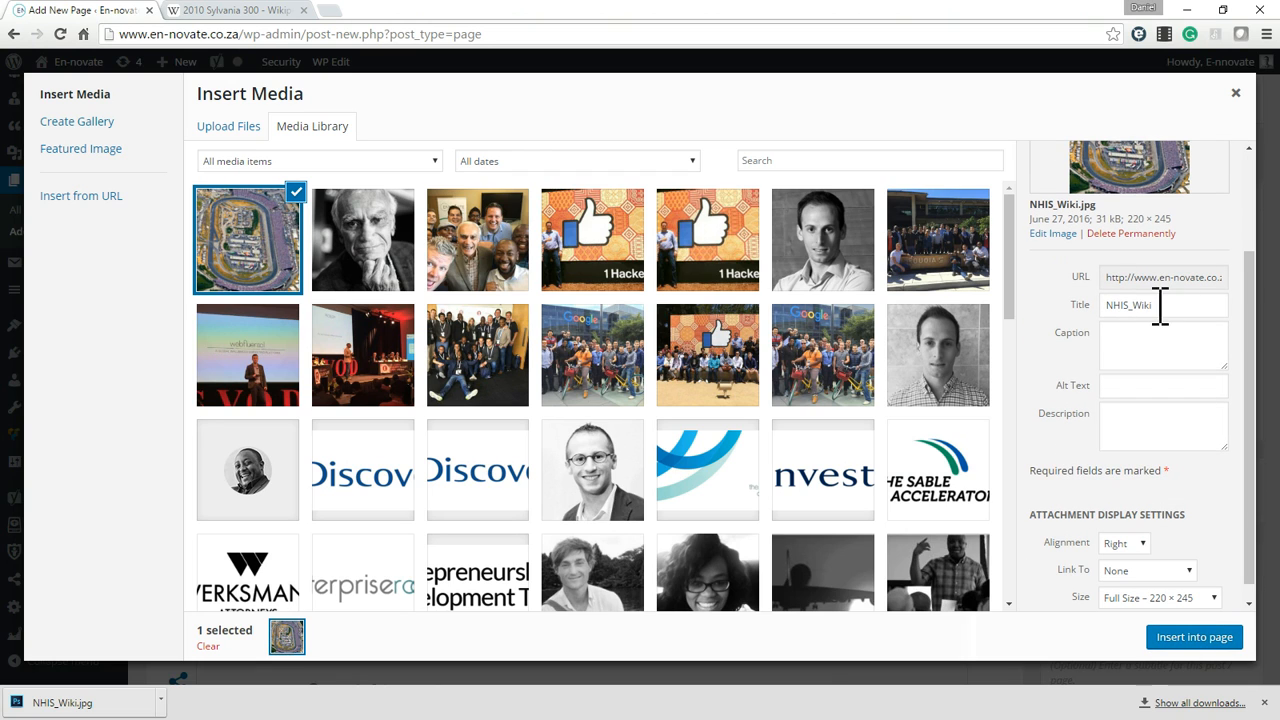
click(1120, 385)
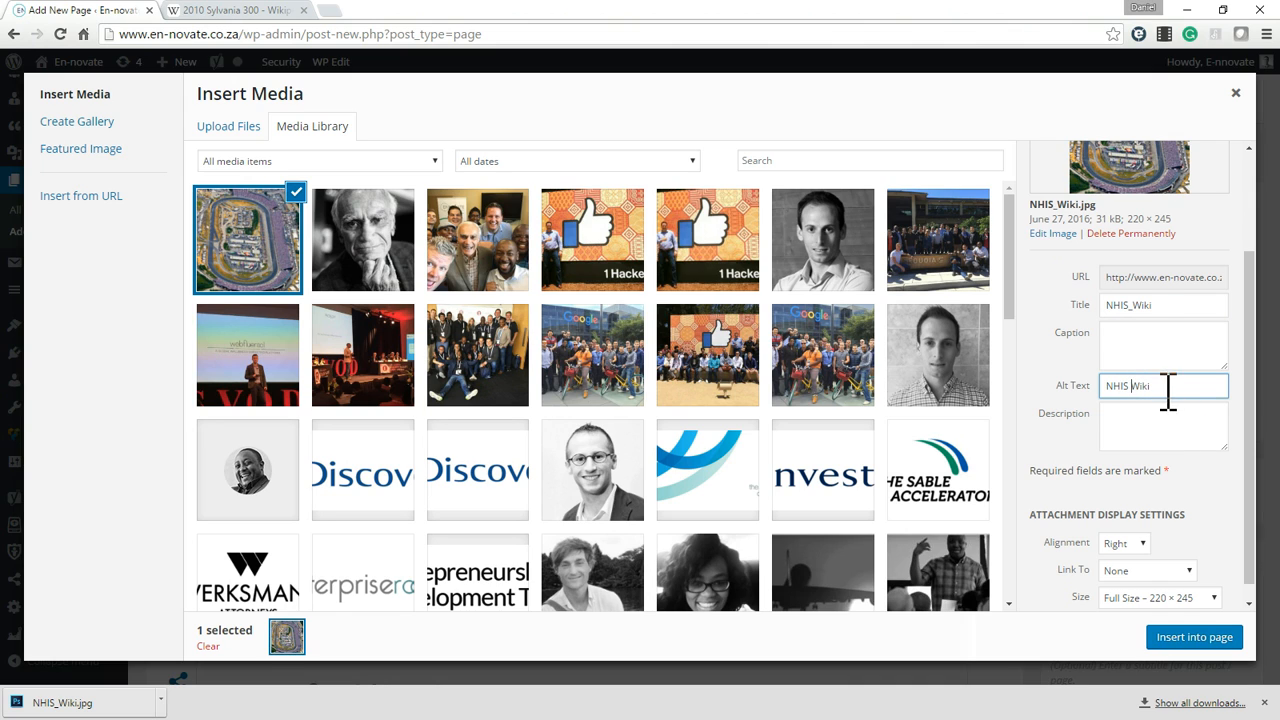
scroll(1160, 563, down, 1)
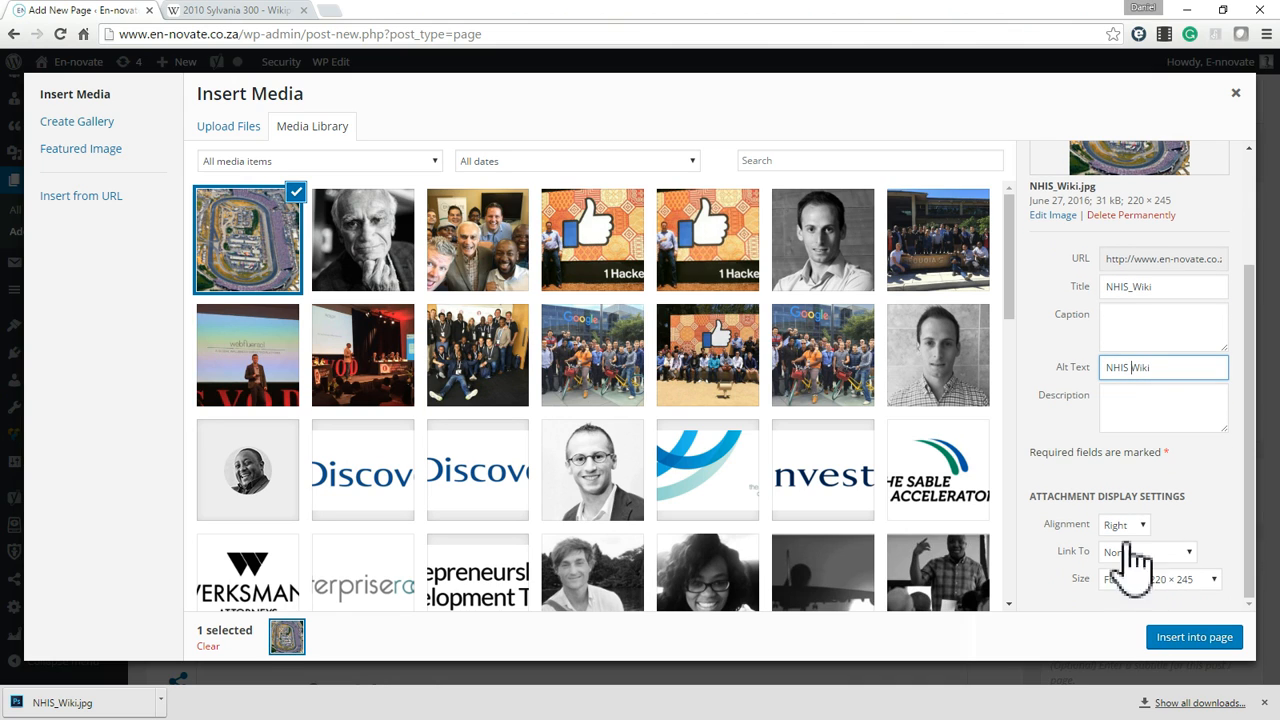
click(1125, 526)
click(1126, 543)
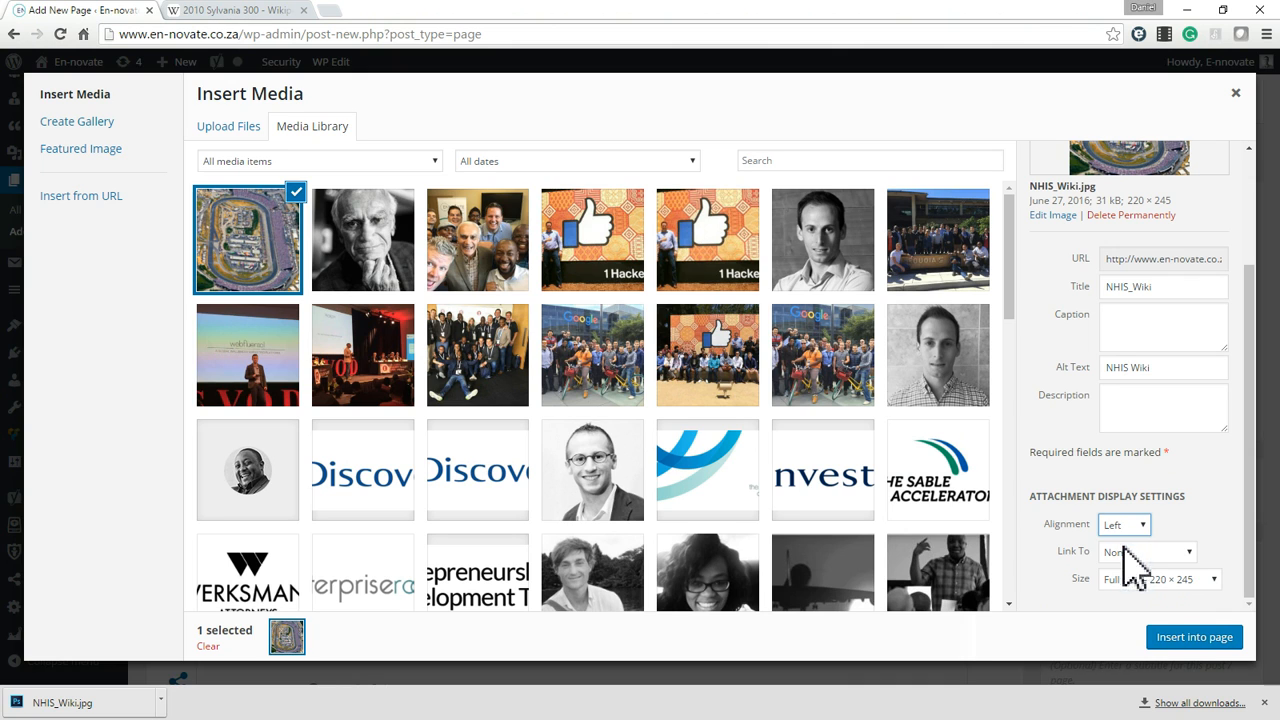
click(1157, 552)
click(1165, 566)
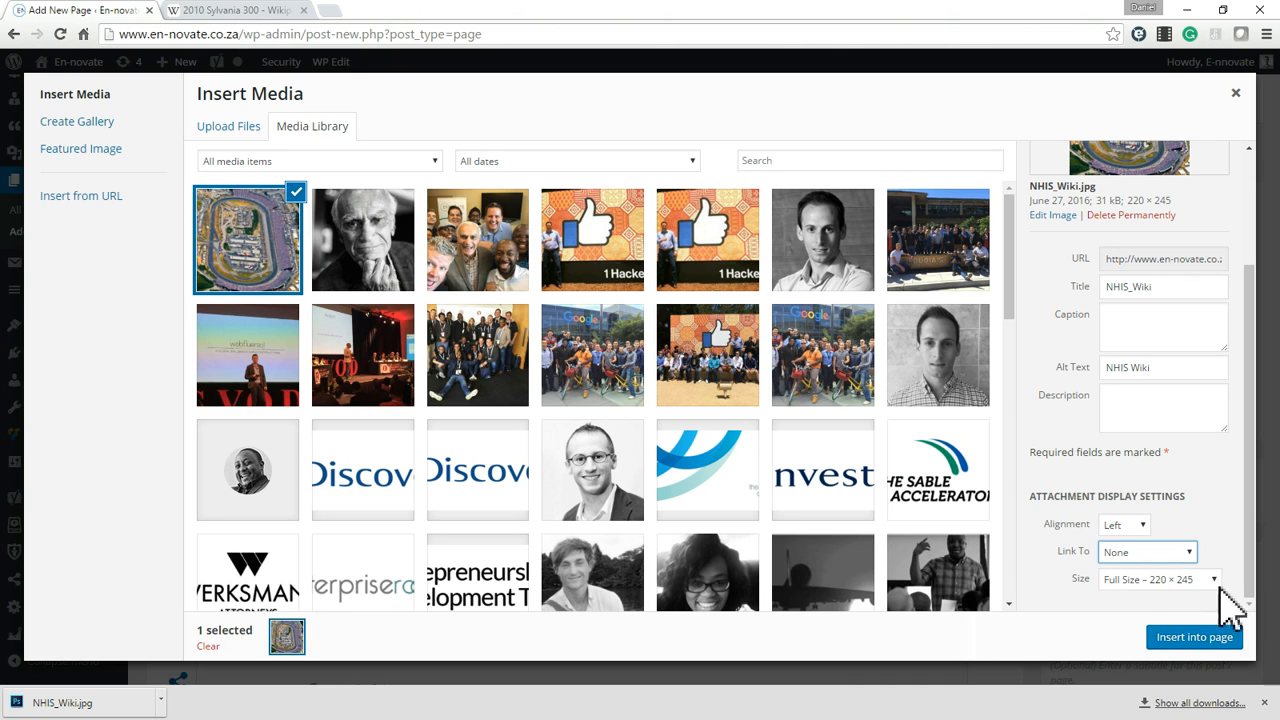
click(1211, 643)
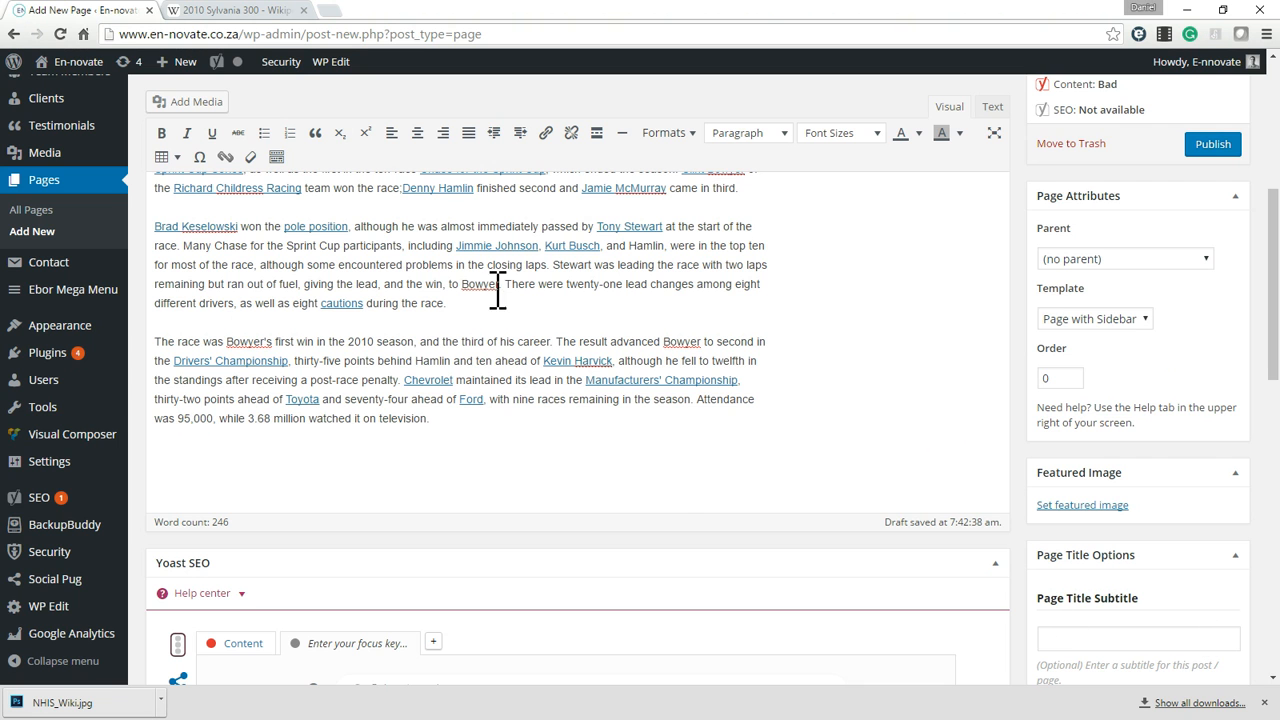
Enter Subtitle as the page title subtitle and keep the Left Align, Short, Grey Backround title layout.
scroll(794, 341, down, 3)
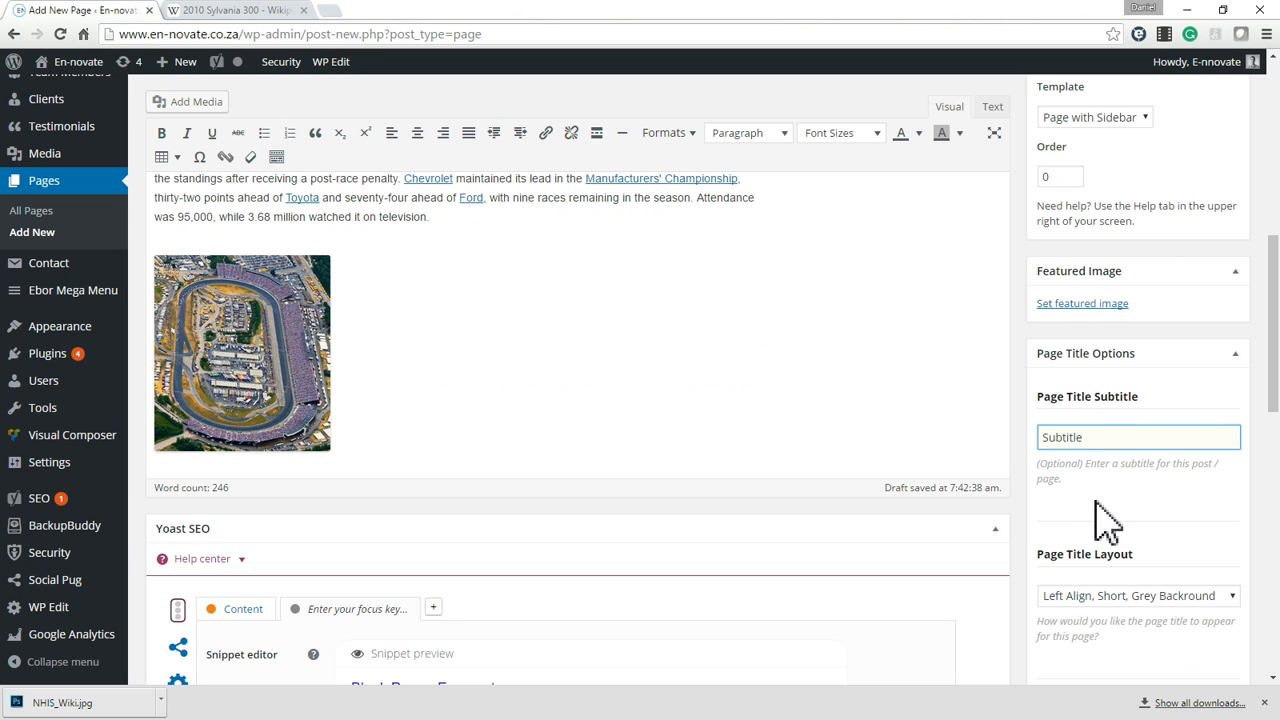
scroll(1166, 623, down, 2)
click(1110, 398)
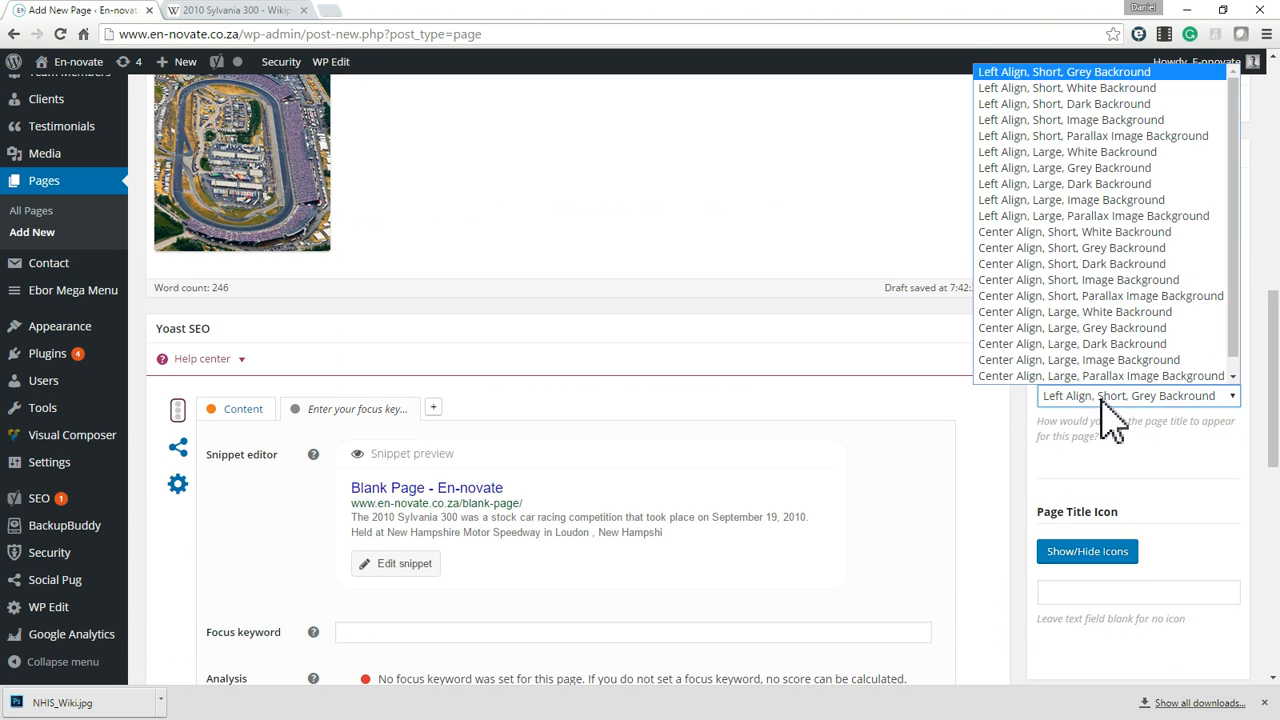
click(1085, 75)
Publish the page and open its live version in a new browser tab.
scroll(1157, 530, up, 3)
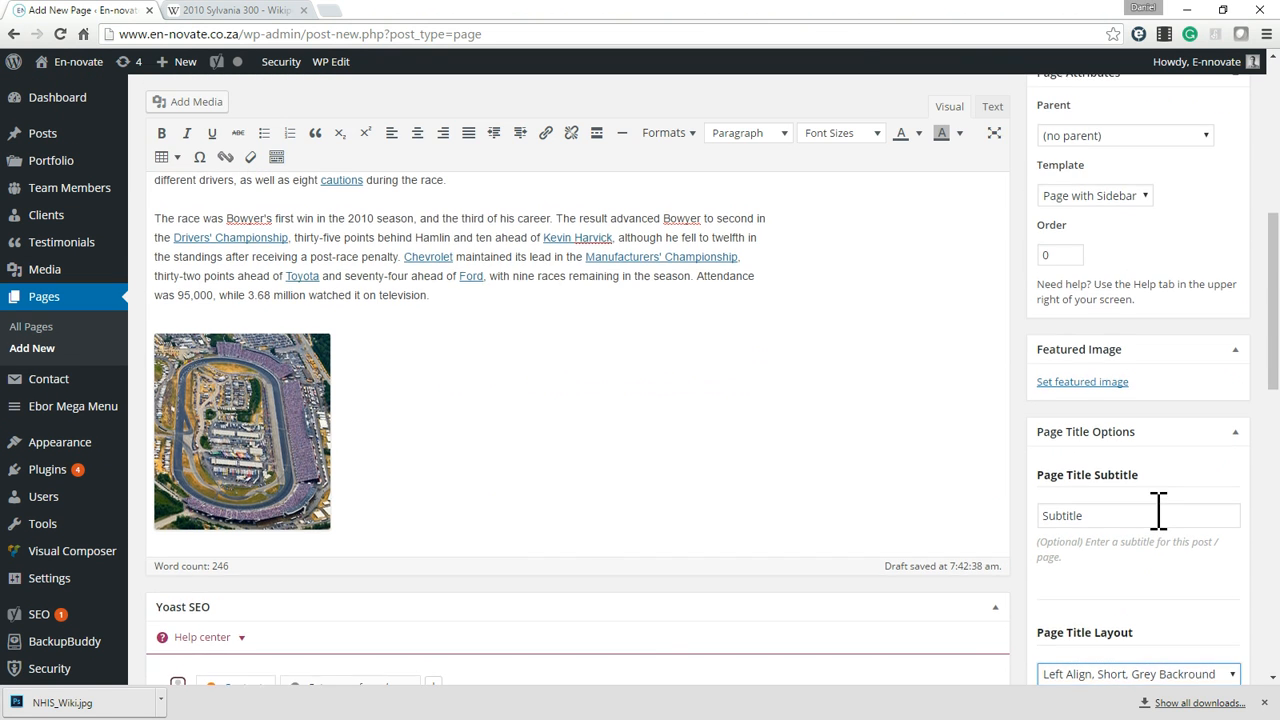
scroll(1157, 513, up, 4)
click(1213, 565)
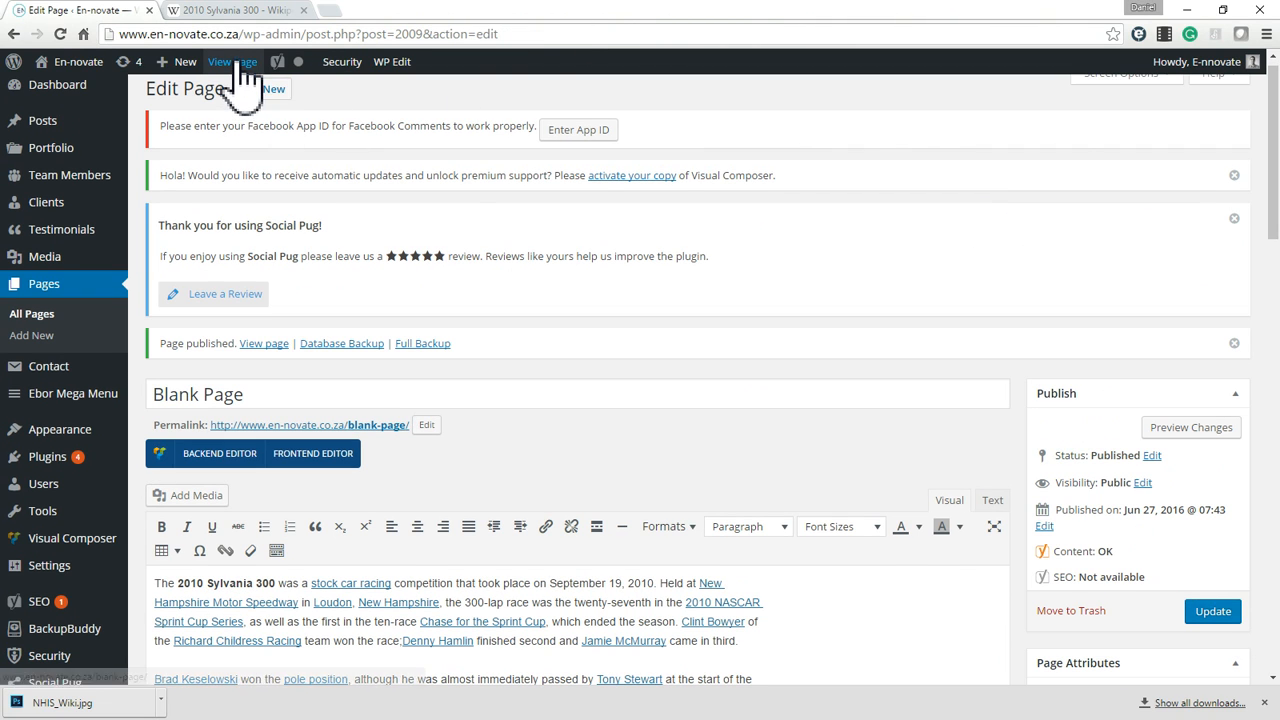
right_click(237, 62)
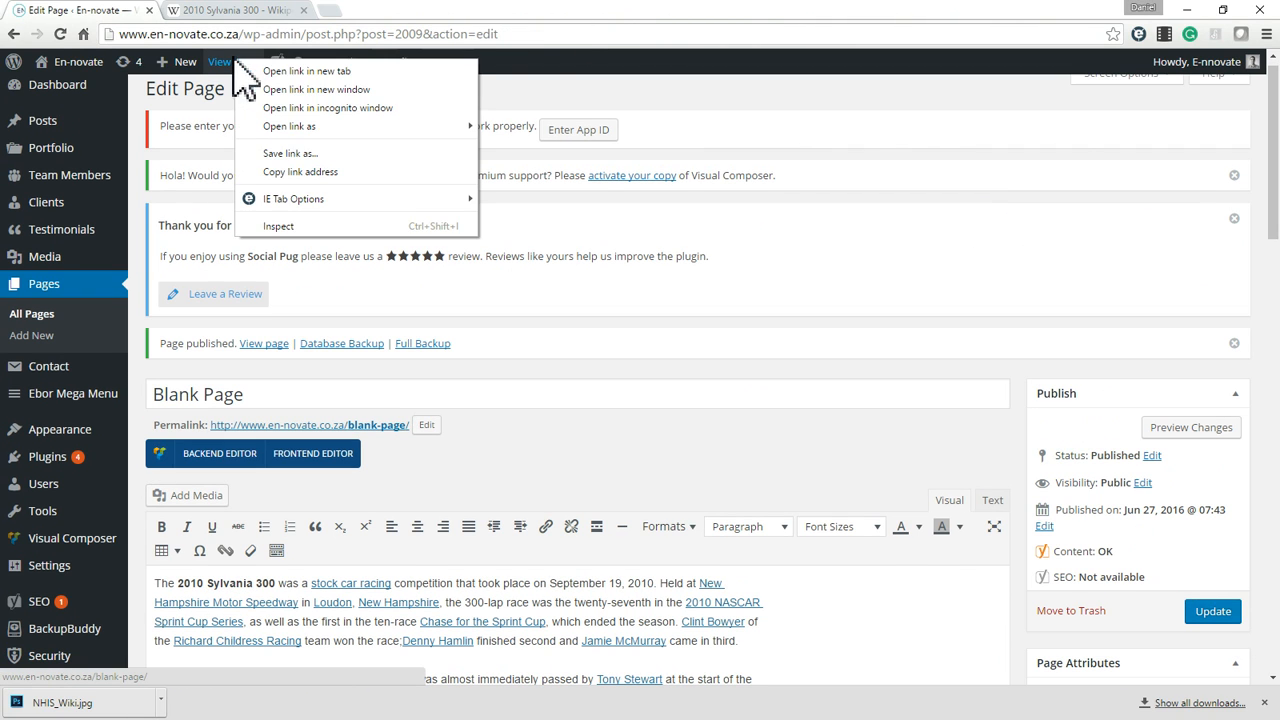
click(300, 71)
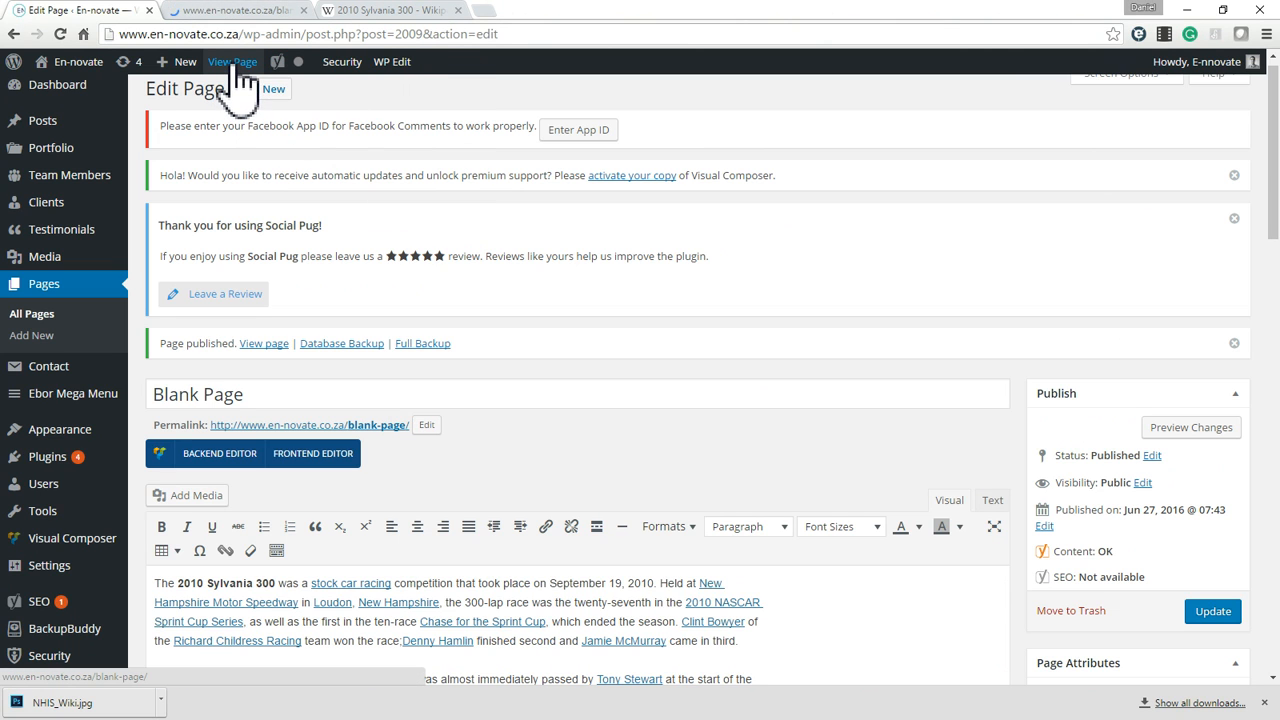
click(214, 12)
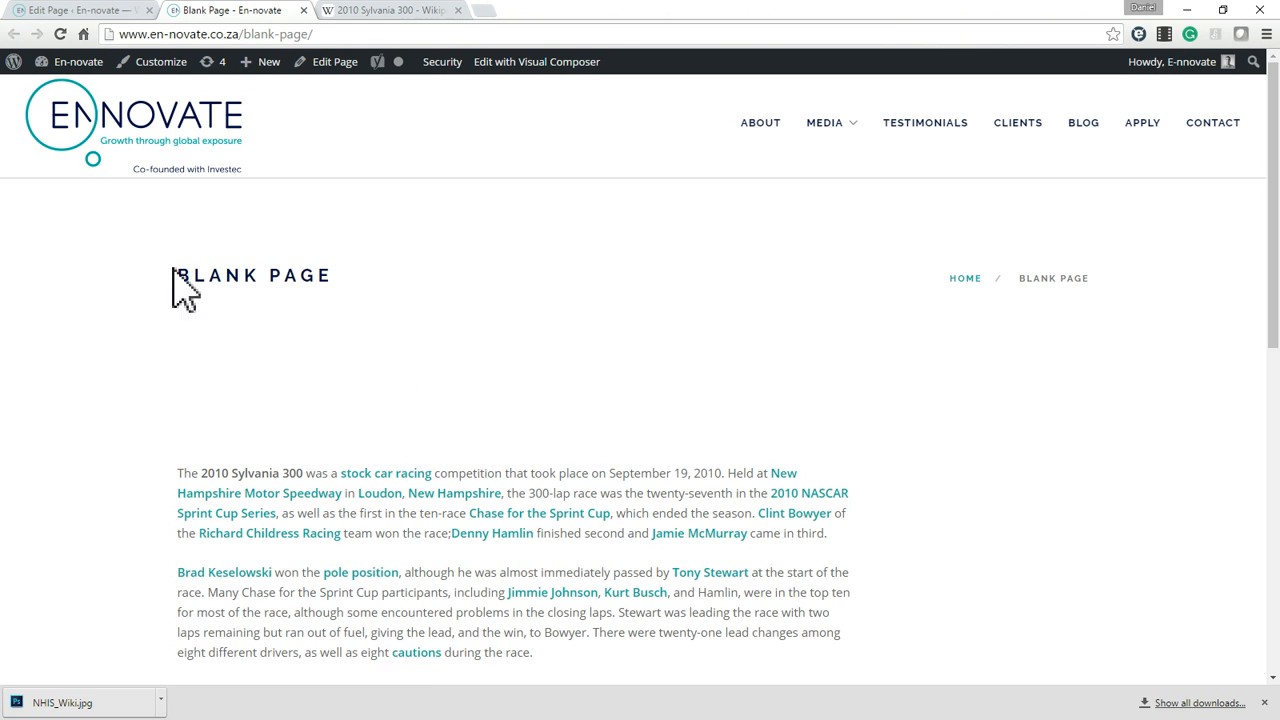
Examine the title band, body text, links and racetrack image on the published Blank Page.
drag(172, 290, 432, 290)
mouse_move(345, 318)
mouse_down()
mouse_move(317, 300)
mouse_move(486, 349)
mouse_move(363, 331)
mouse_up()
drag(212, 282, 366, 420)
click(590, 448)
scroll(466, 508, down, 3)
scroll(694, 357, down, 3)
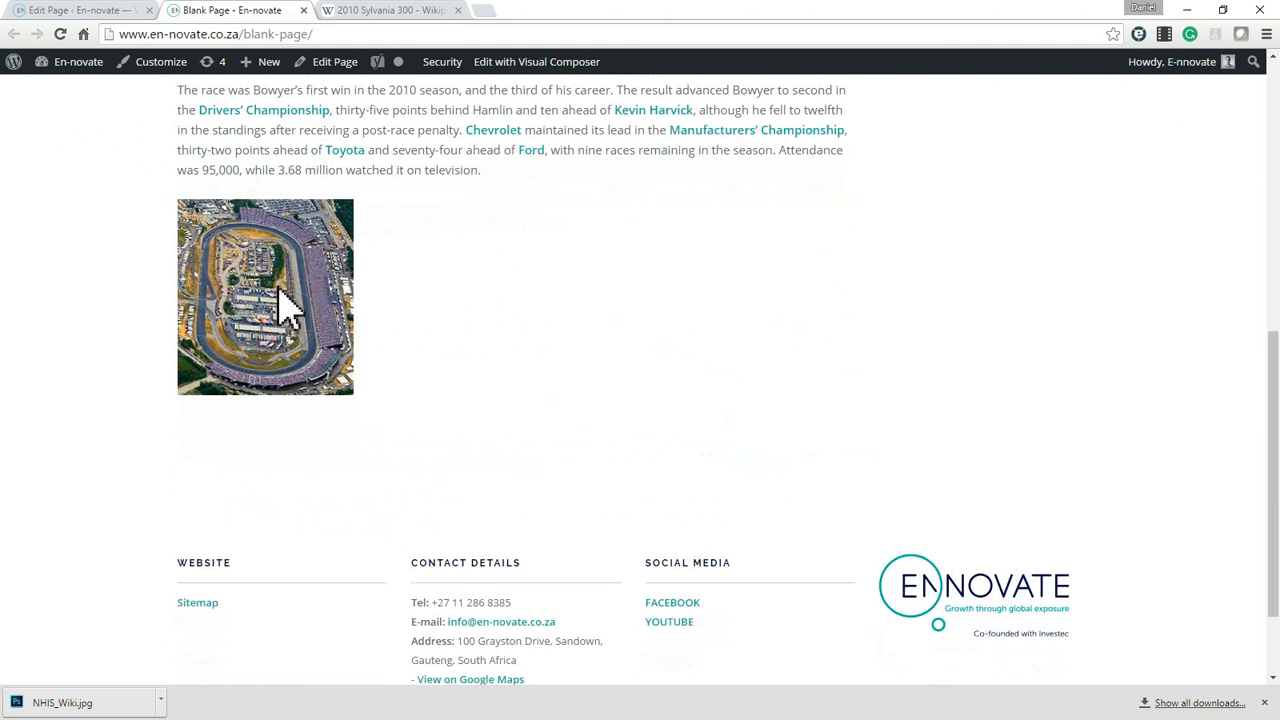
scroll(340, 409, up, 6)
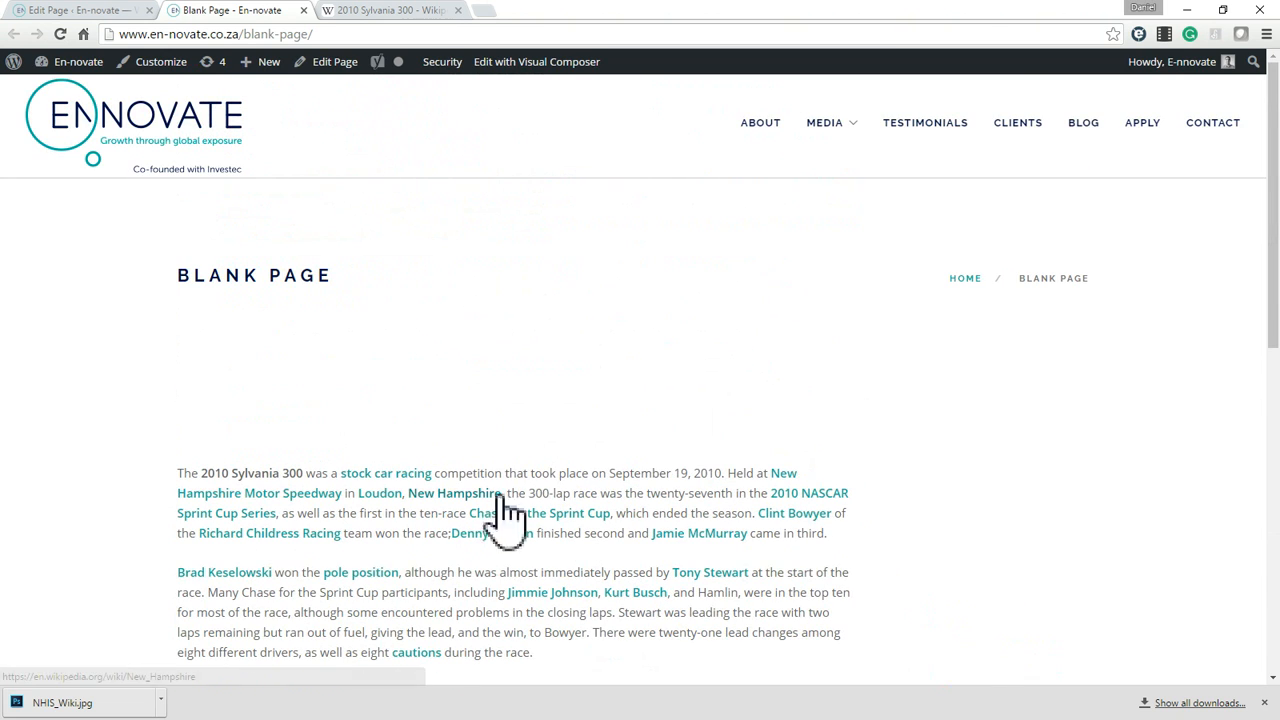
scroll(634, 490, down, 5)
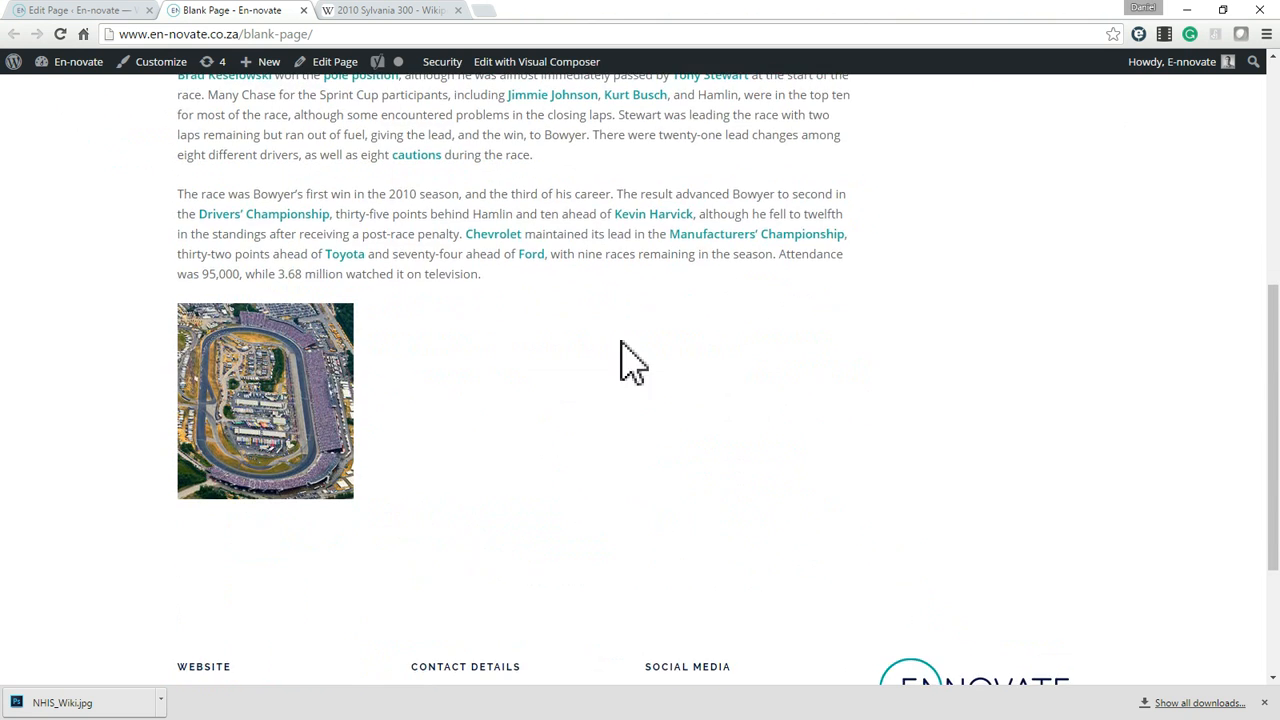
scroll(629, 357, up, 4)
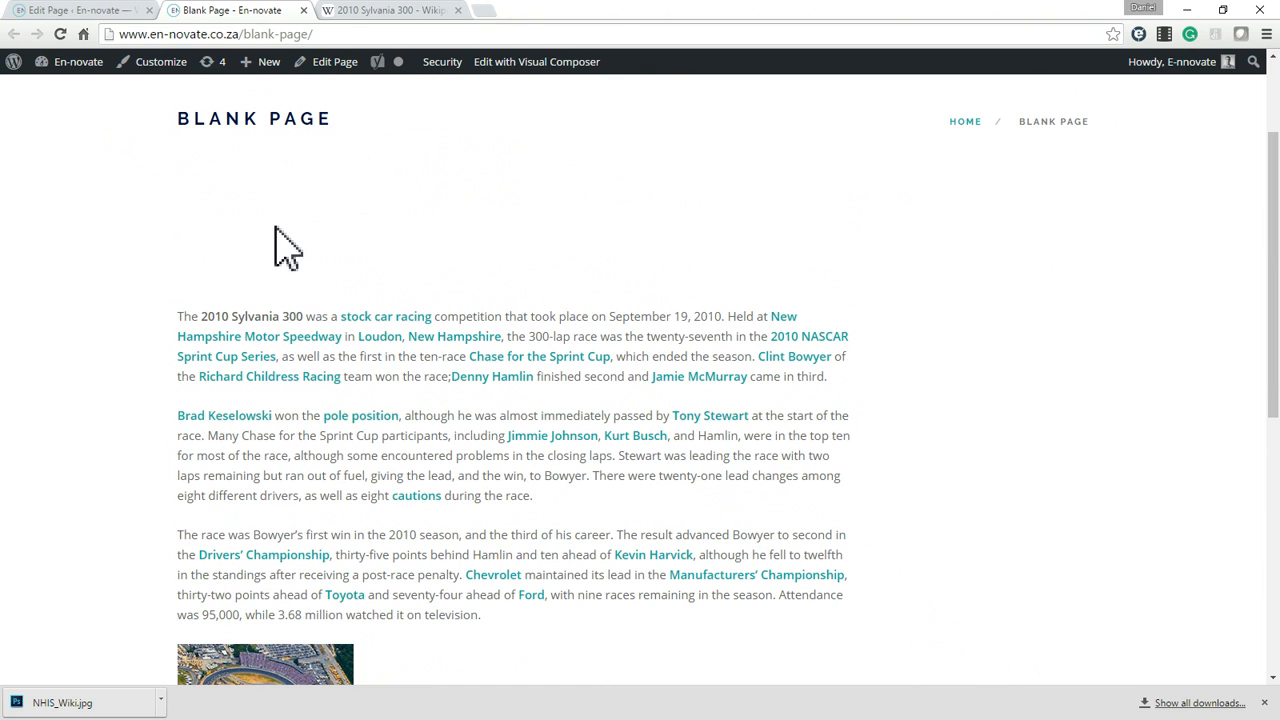
scroll(614, 457, up, 2)
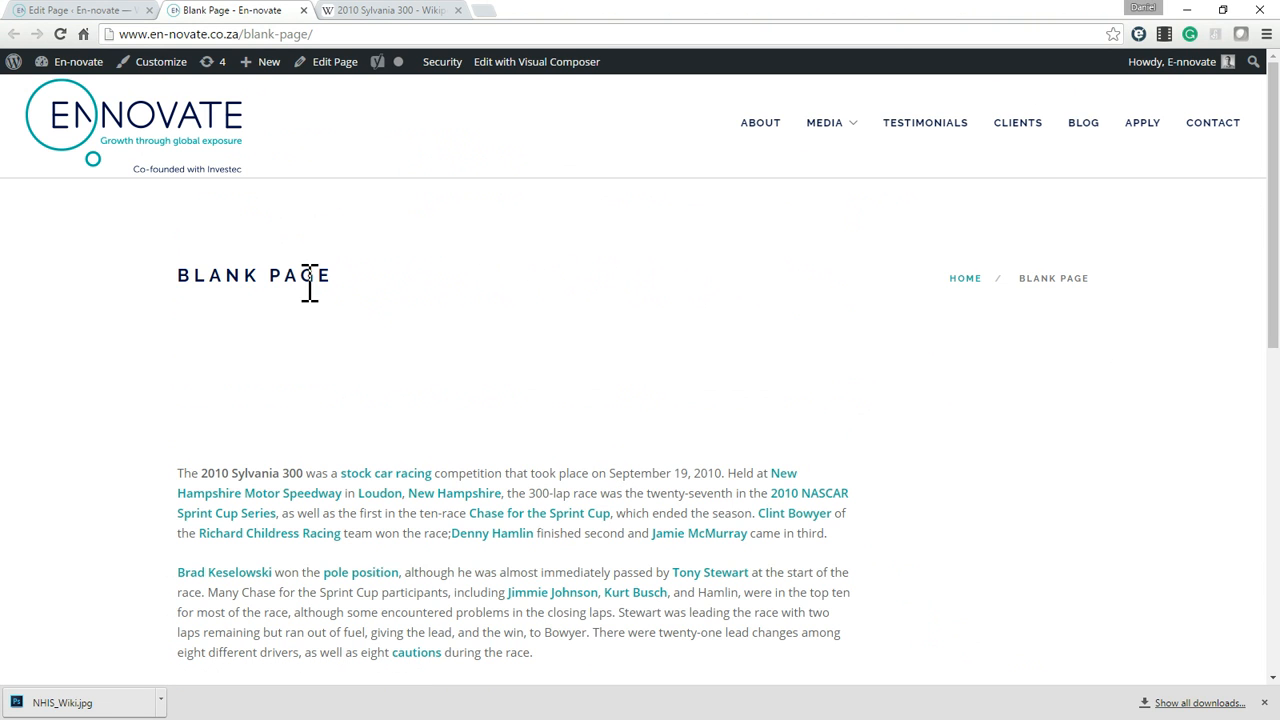
Change the Blank Page's title layout to Left Align, Large, Grey Backround in the page editor.
drag(208, 277, 317, 282)
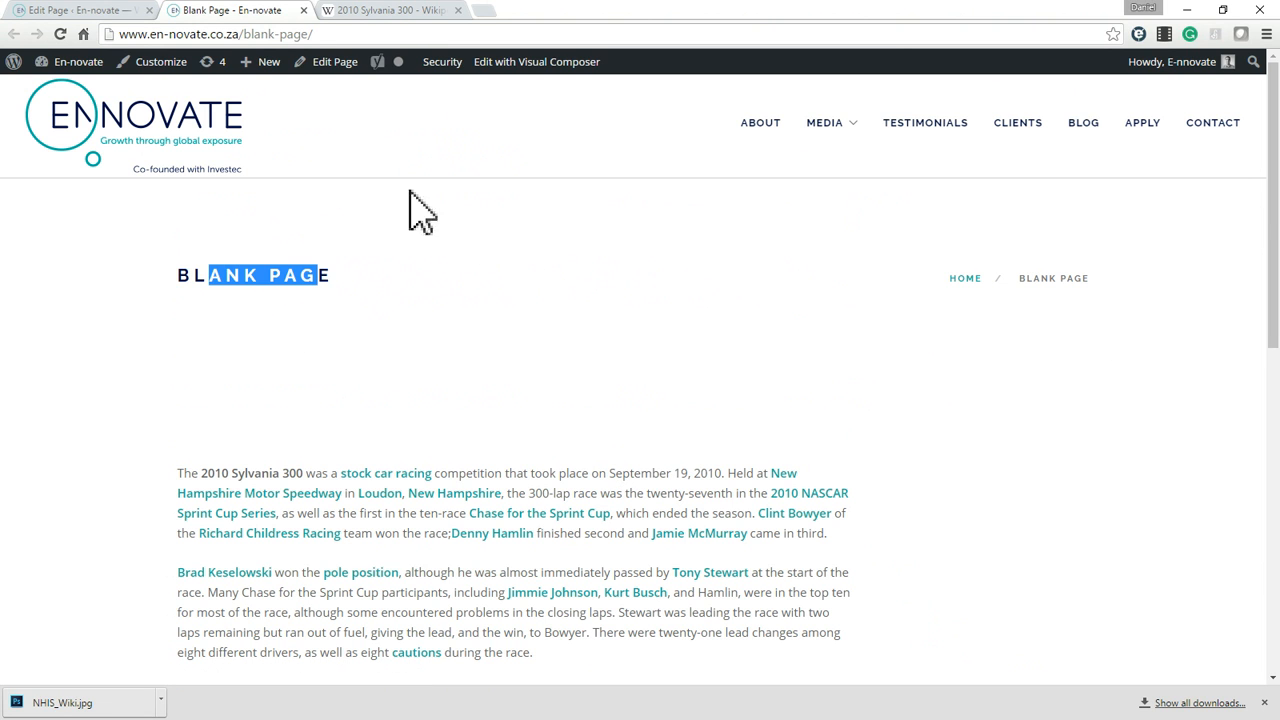
click(380, 12)
click(80, 12)
scroll(1190, 515, down, 10)
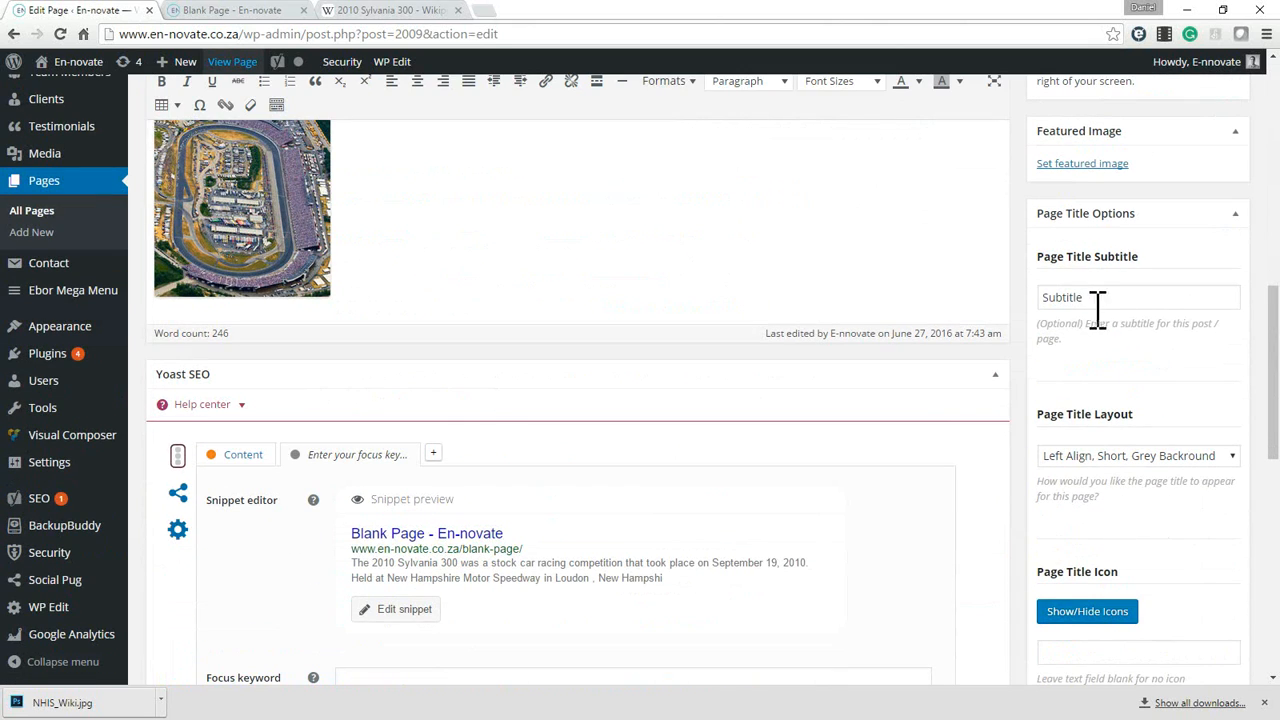
click(1097, 304)
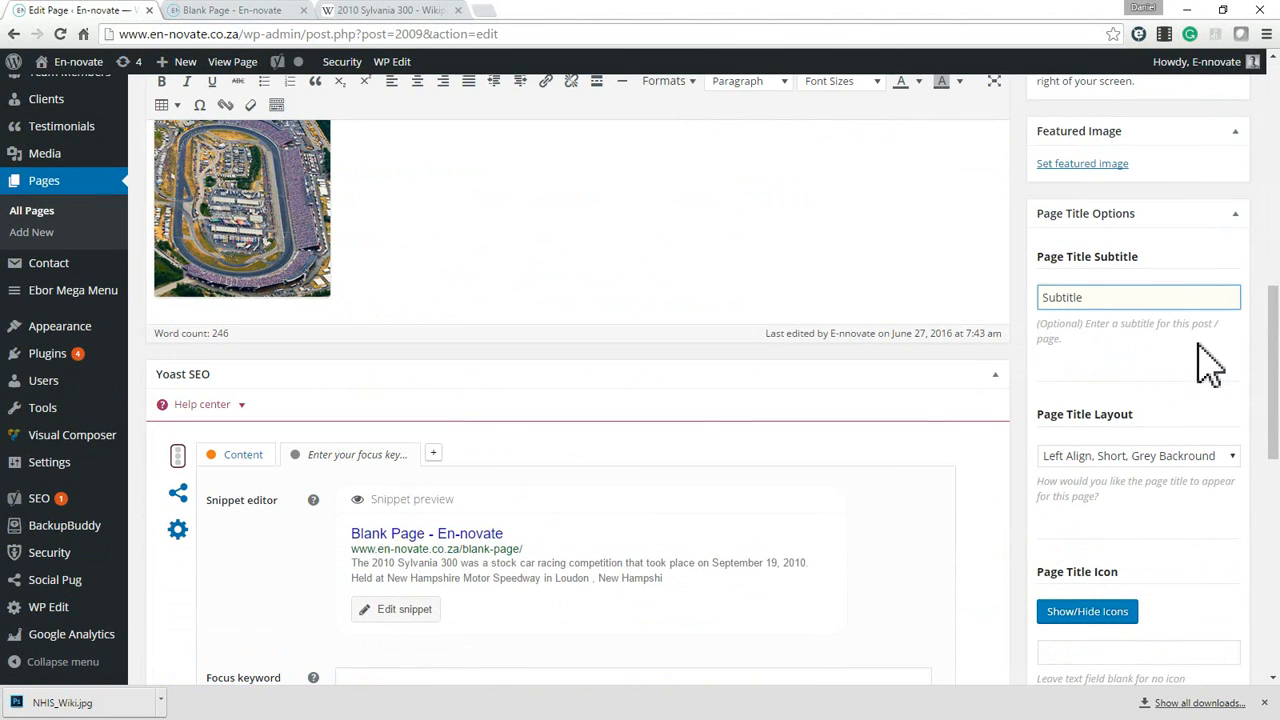
scroll(1195, 380, up, 1)
click(1147, 528)
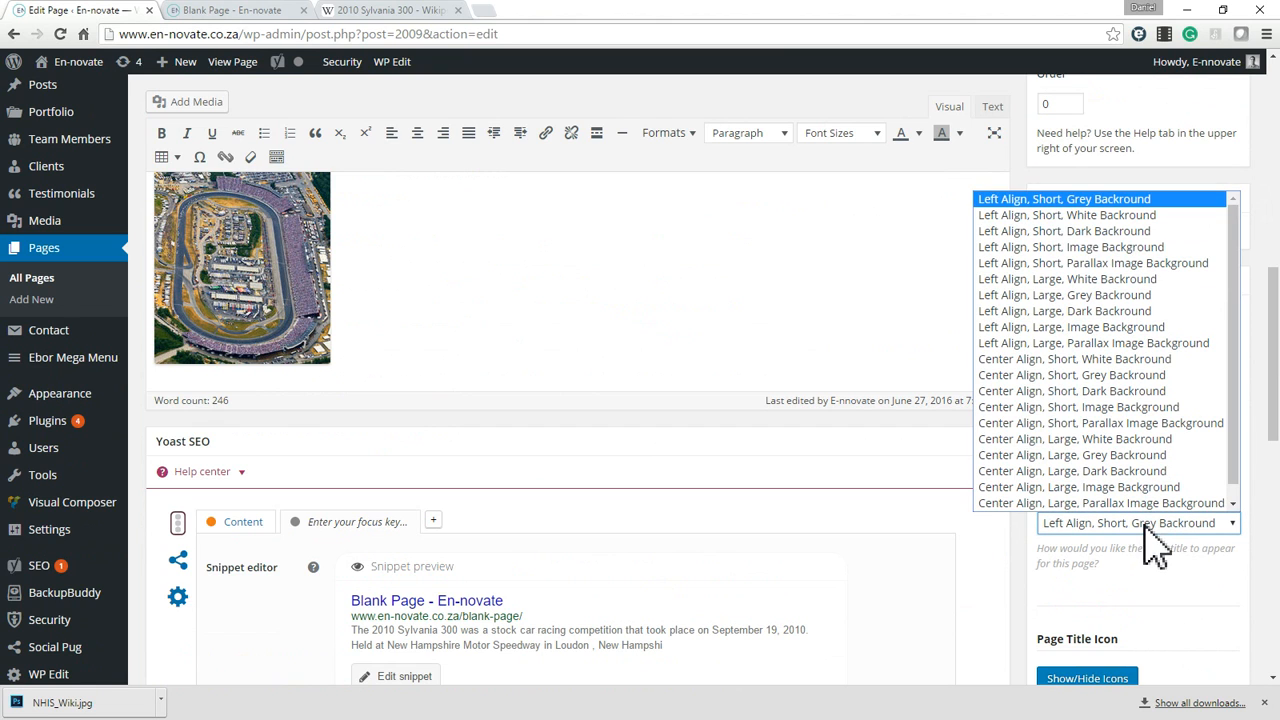
click(1063, 280)
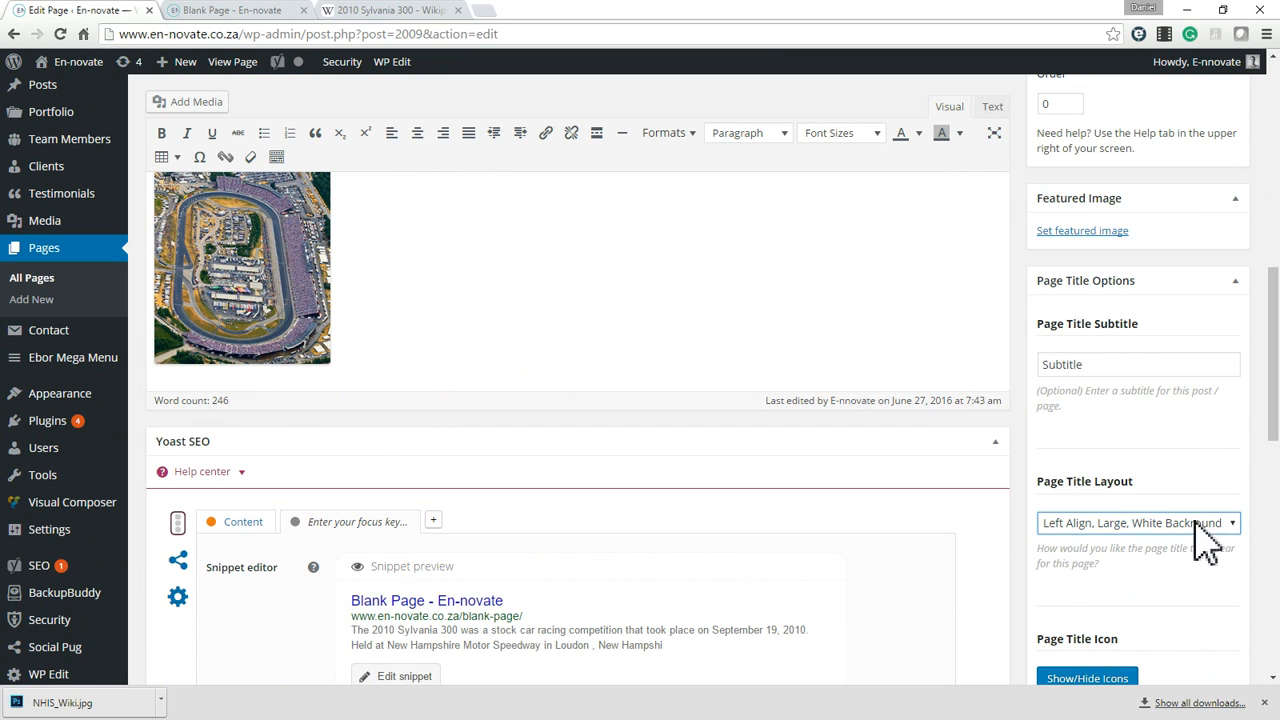
click(1198, 523)
click(1095, 296)
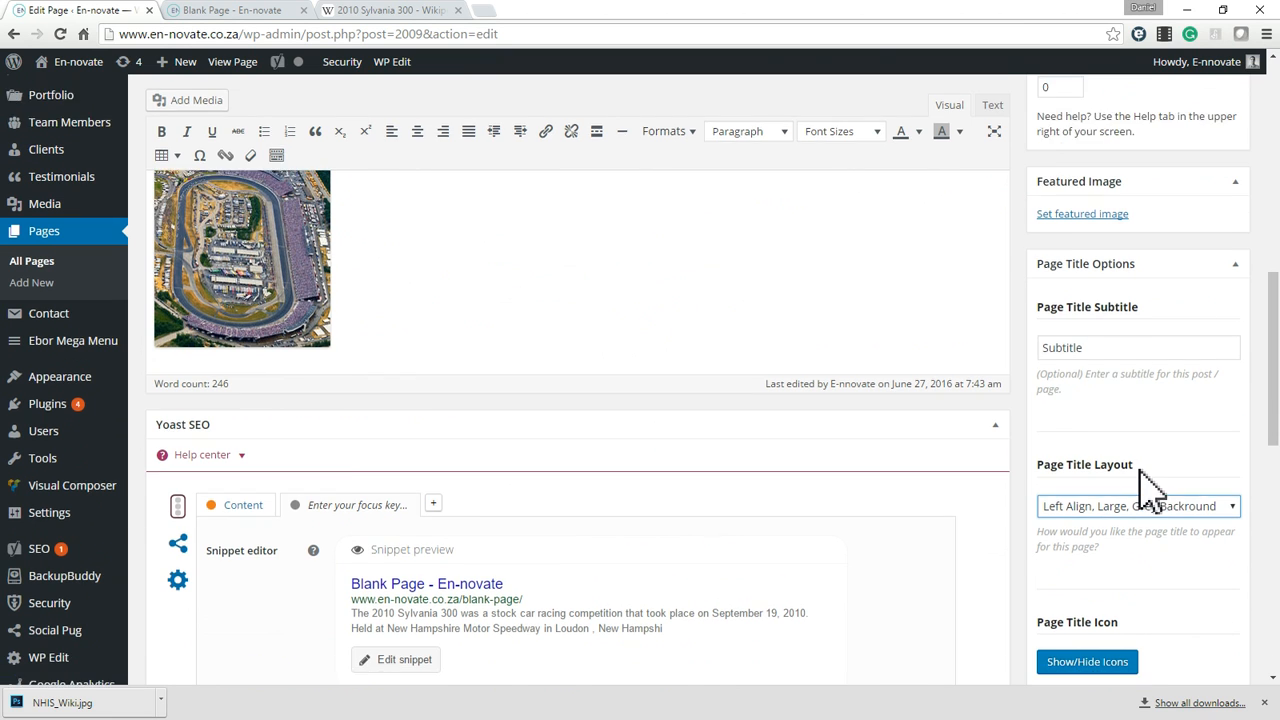
Update the Blank Page and view its title on the live version.
scroll(1071, 480, down, 3)
scroll(1150, 500, up, 7)
click(1229, 626)
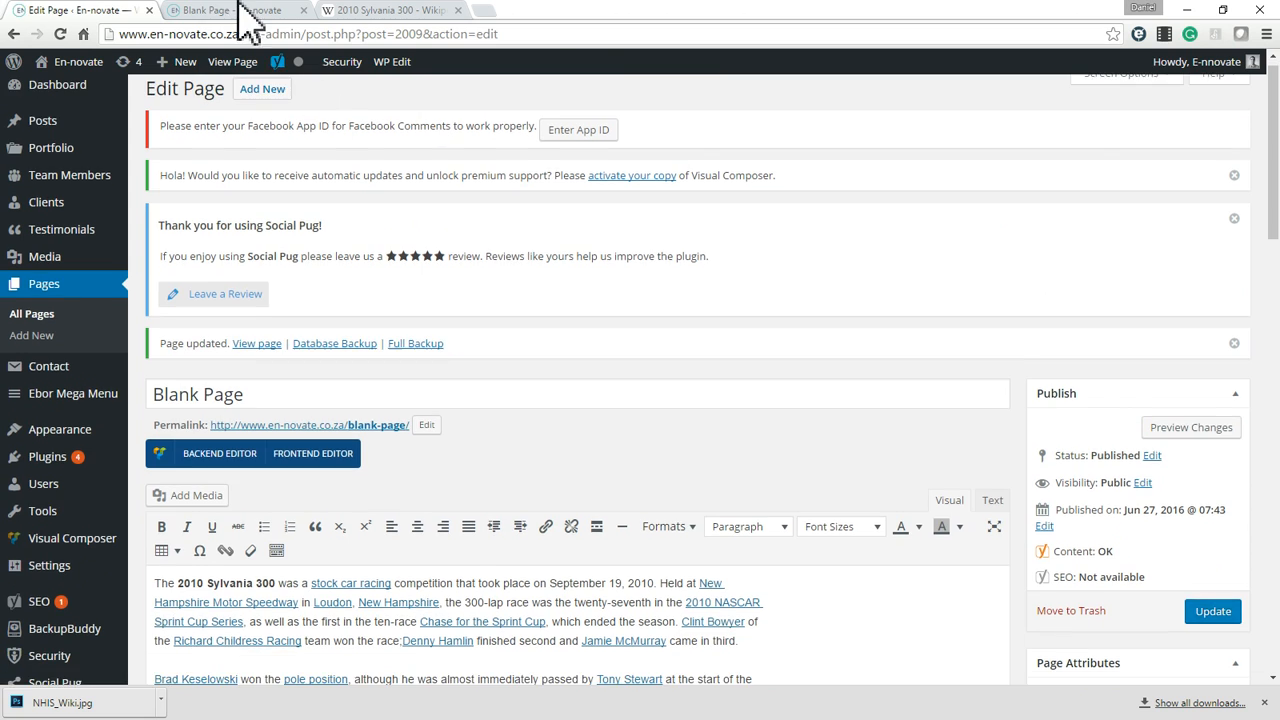
click(228, 11)
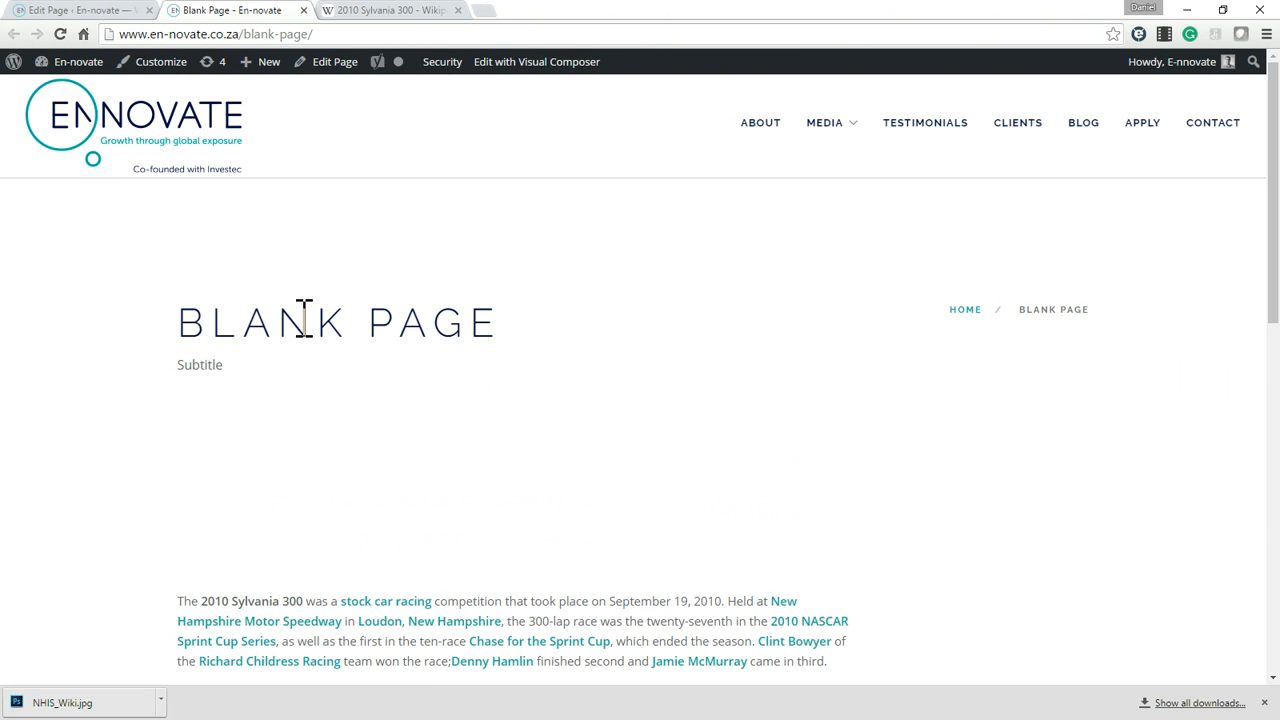
Compare the subtitle and title layout settings in the editor with the title area of the live Blank Page.
click(111, 14)
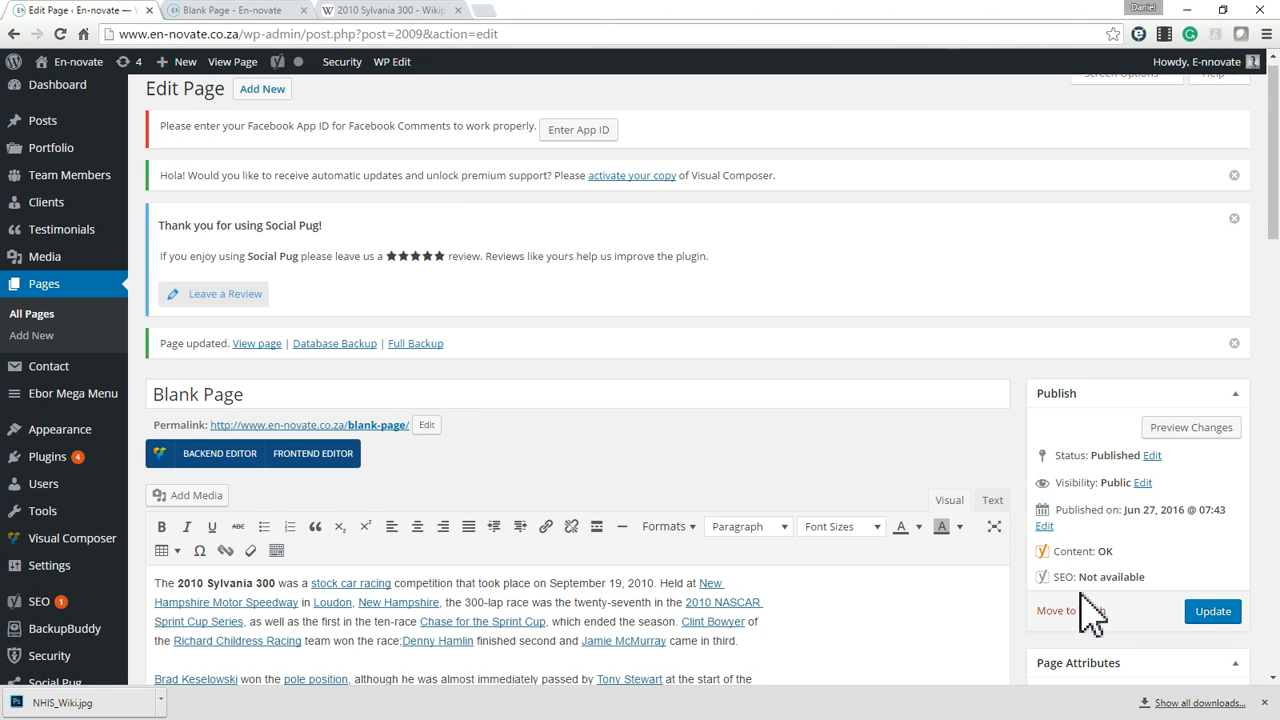
scroll(1090, 600, down, 6)
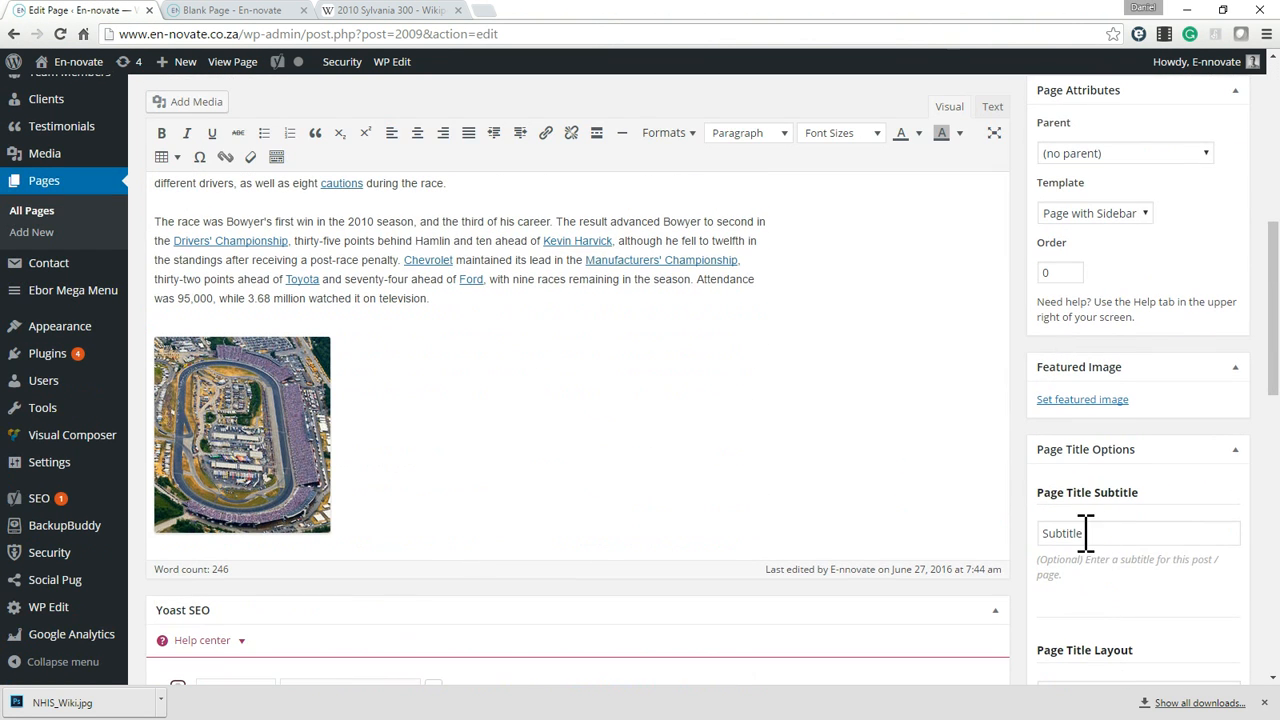
scroll(1150, 575, down, 1)
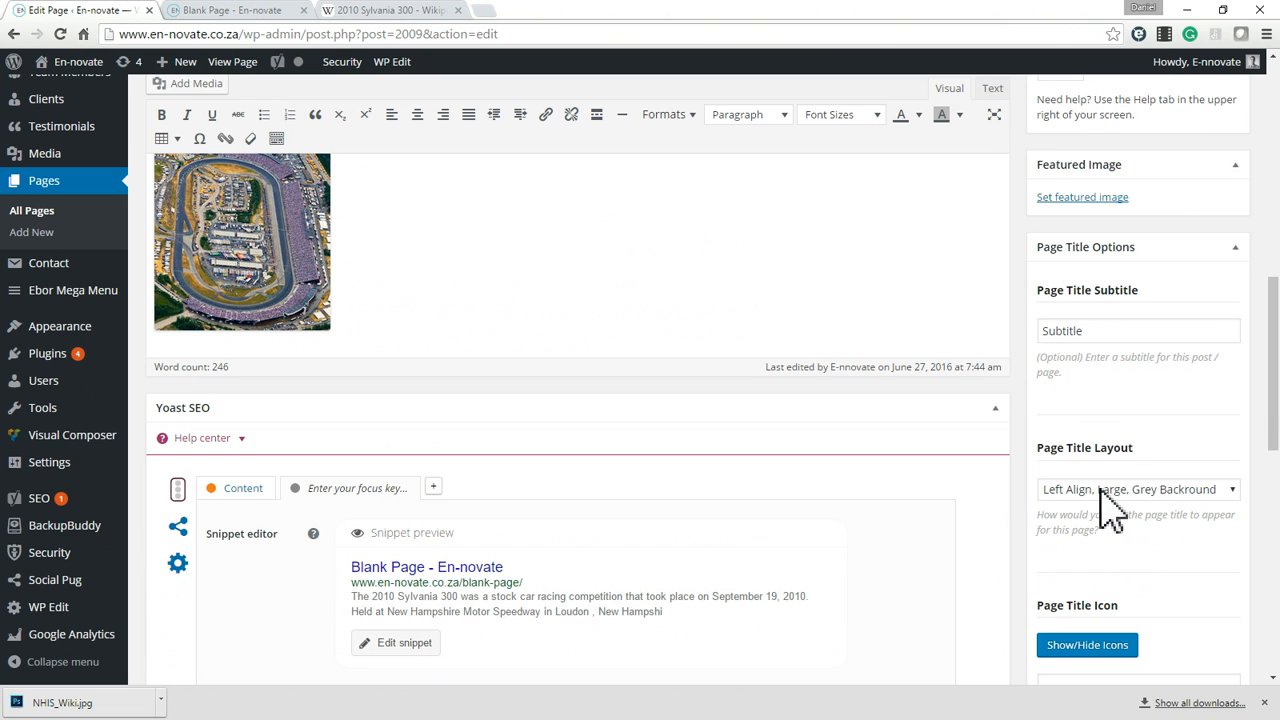
click(256, 5)
drag(179, 368, 250, 386)
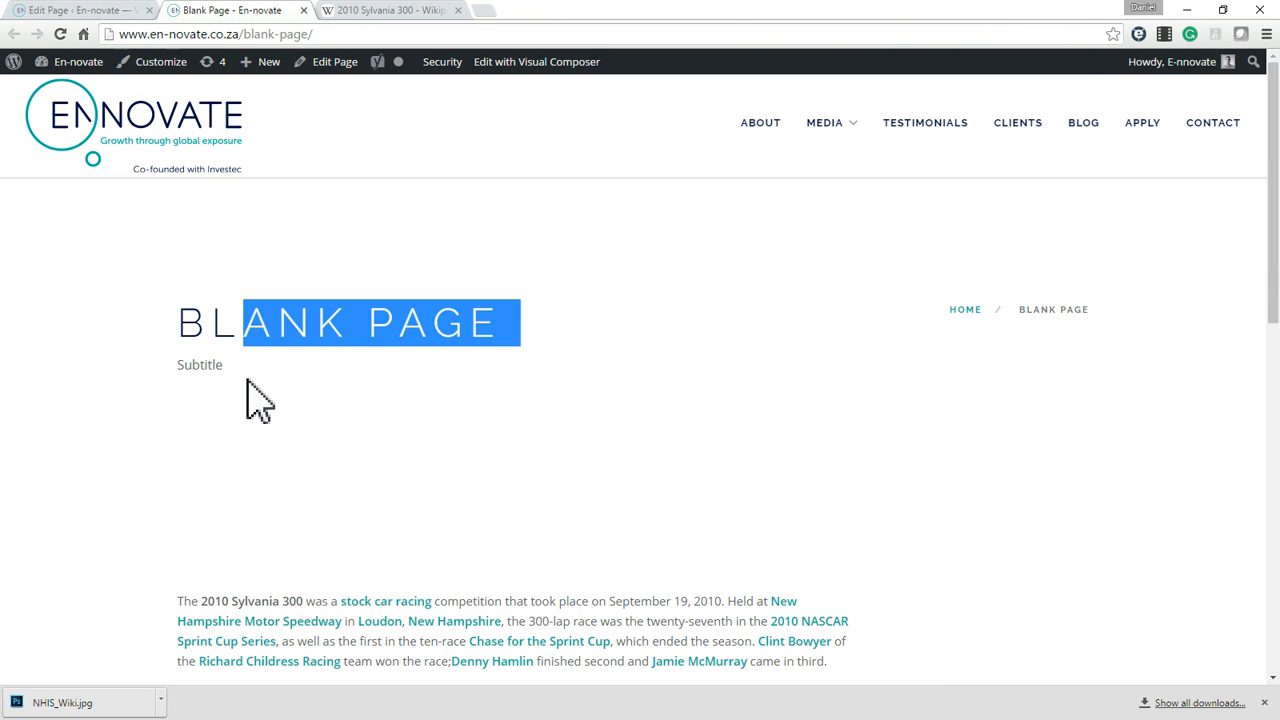
click(220, 364)
double_click(271, 466)
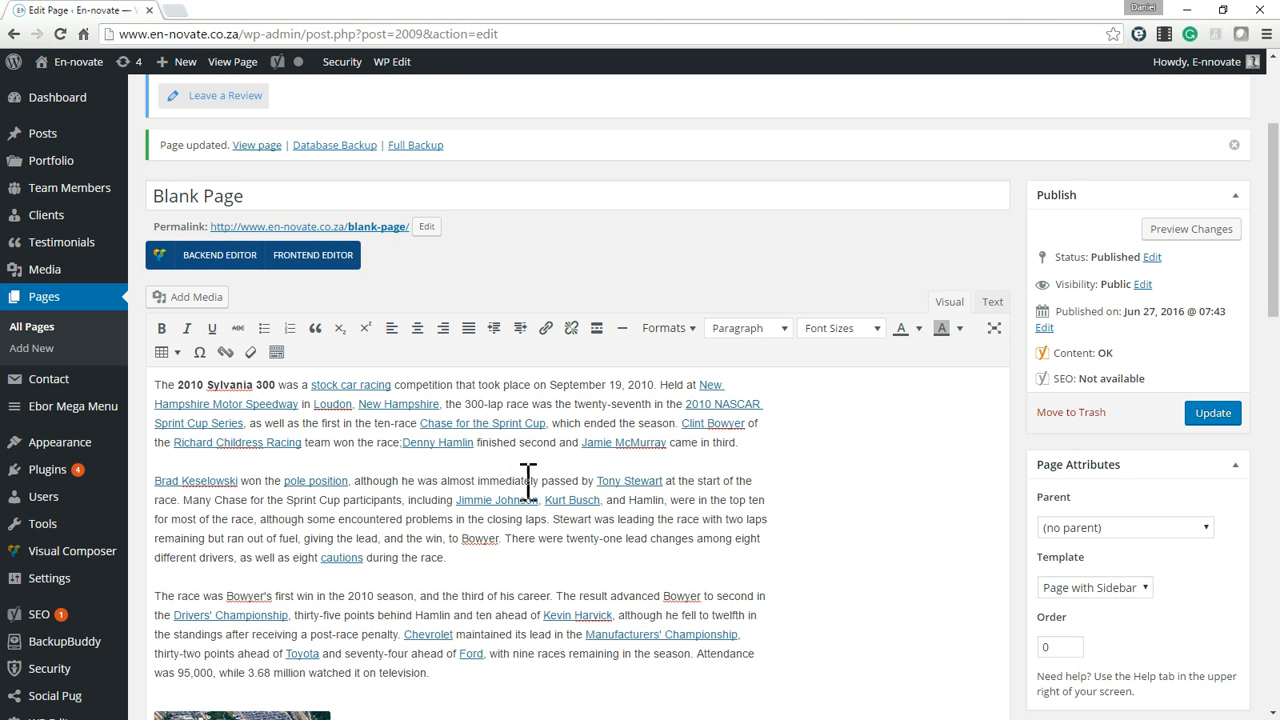
Open the site's Widgets administration page in a new browser tab and switch to it.
scroll(810, 460, down, 3)
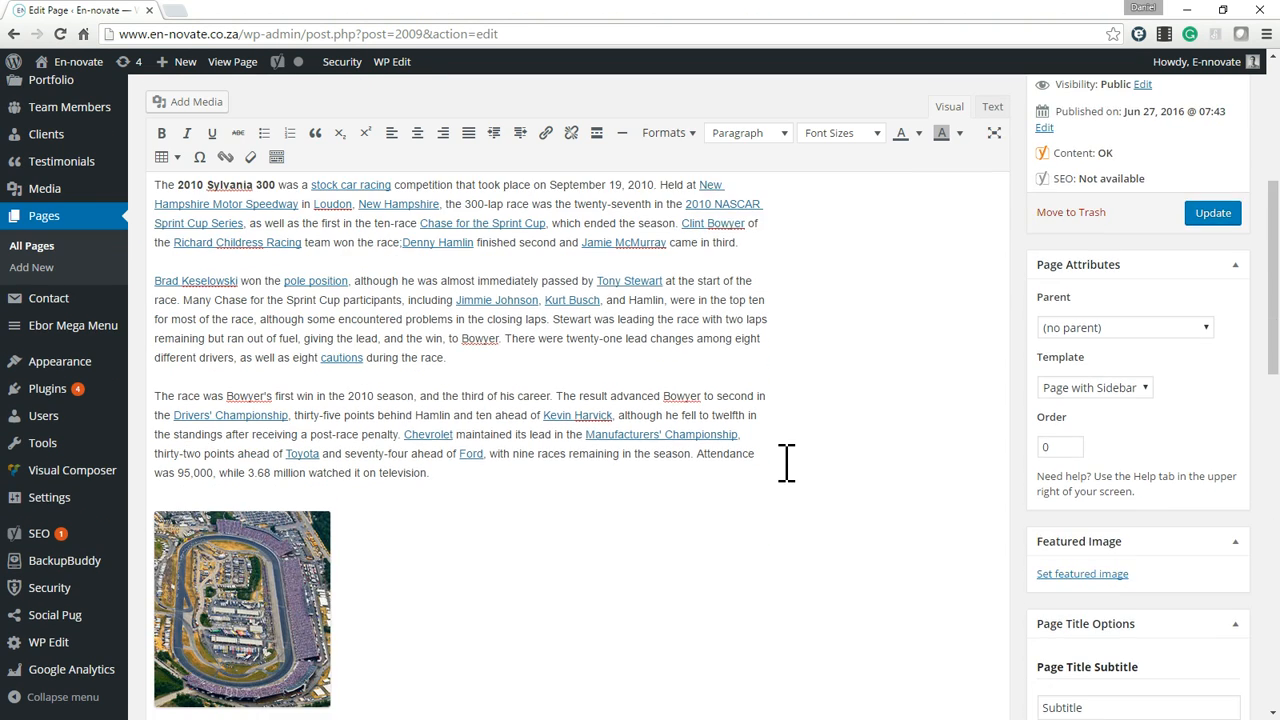
scroll(785, 462, down, 1)
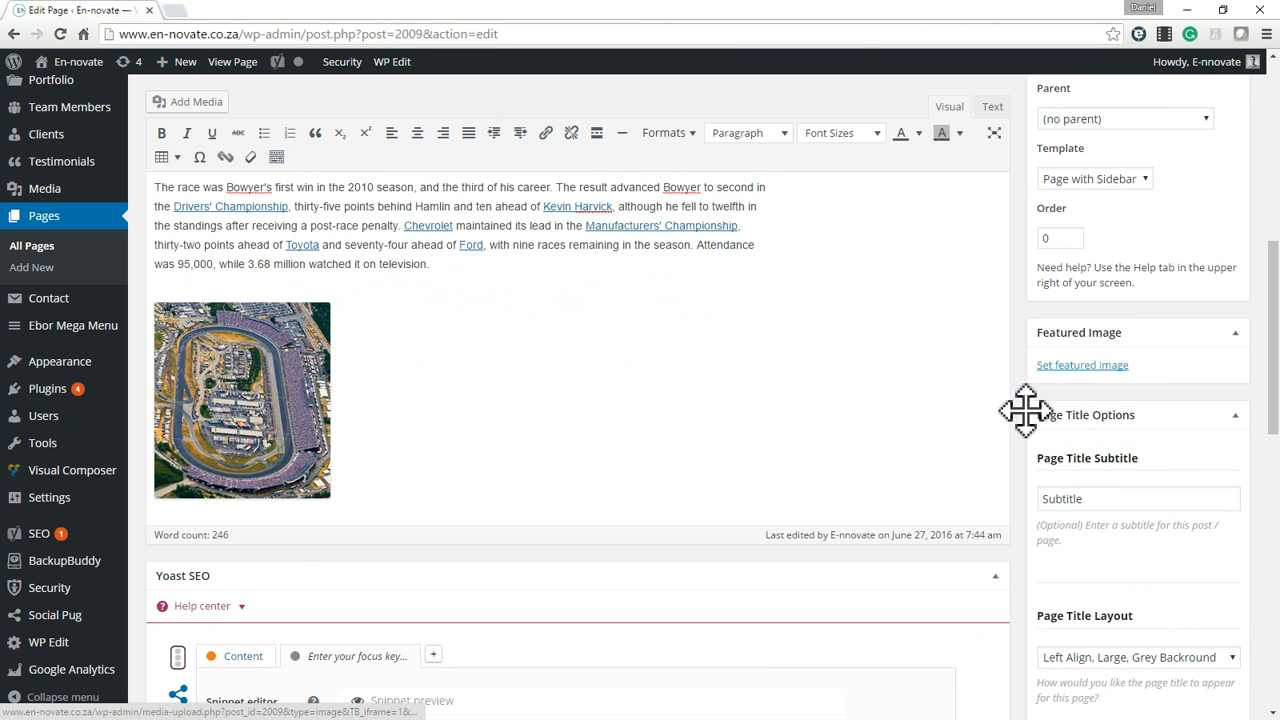
scroll(785, 525, up, 2)
scroll(778, 520, up, 3)
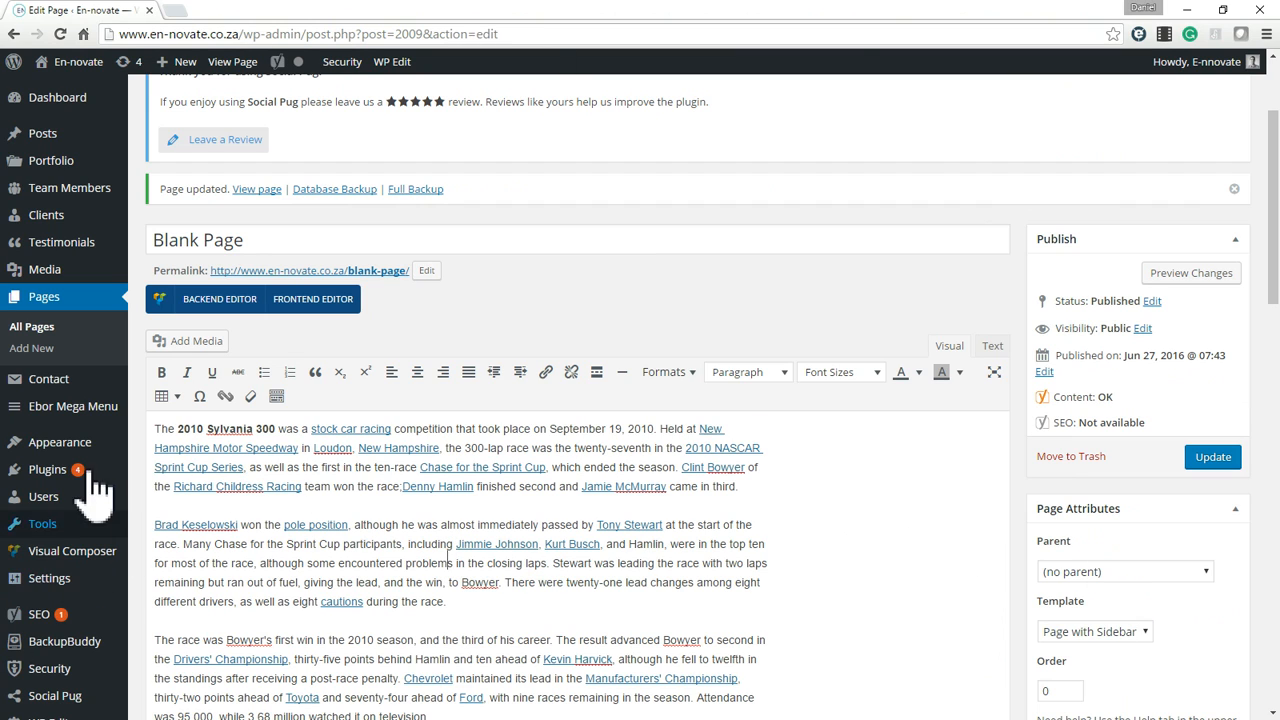
mouse_move(77, 455)
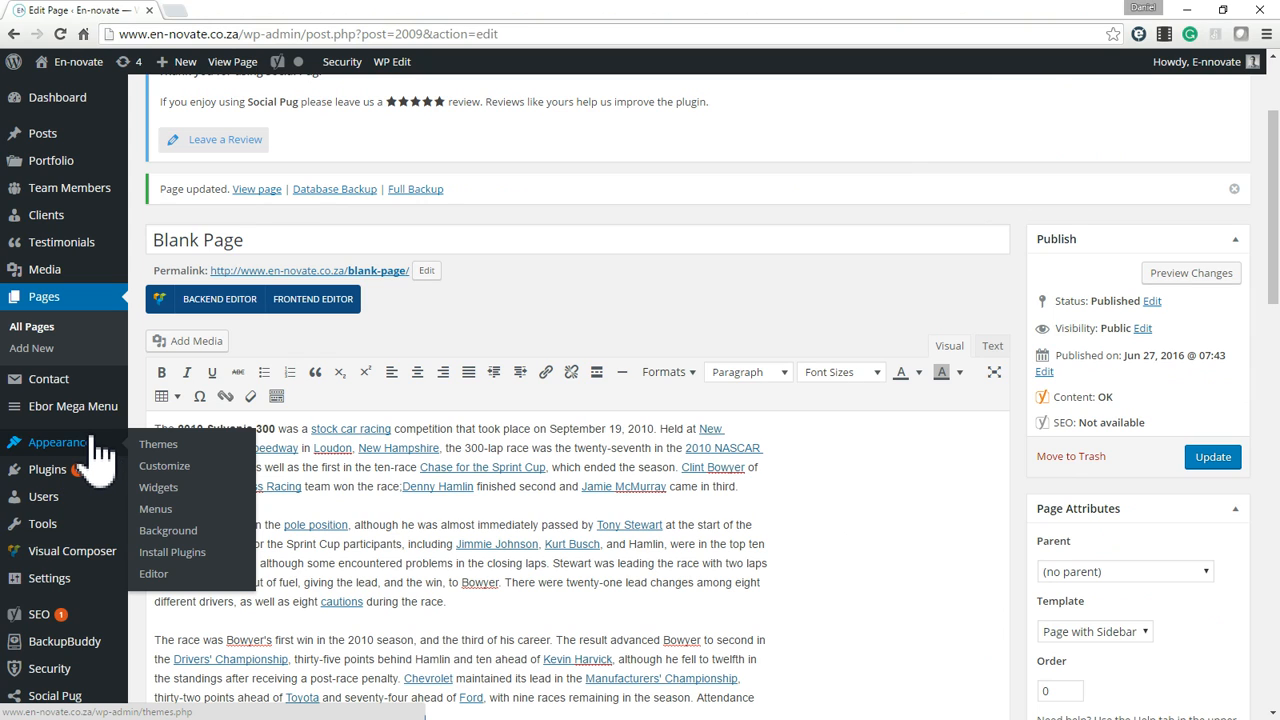
right_click(175, 505)
click(230, 517)
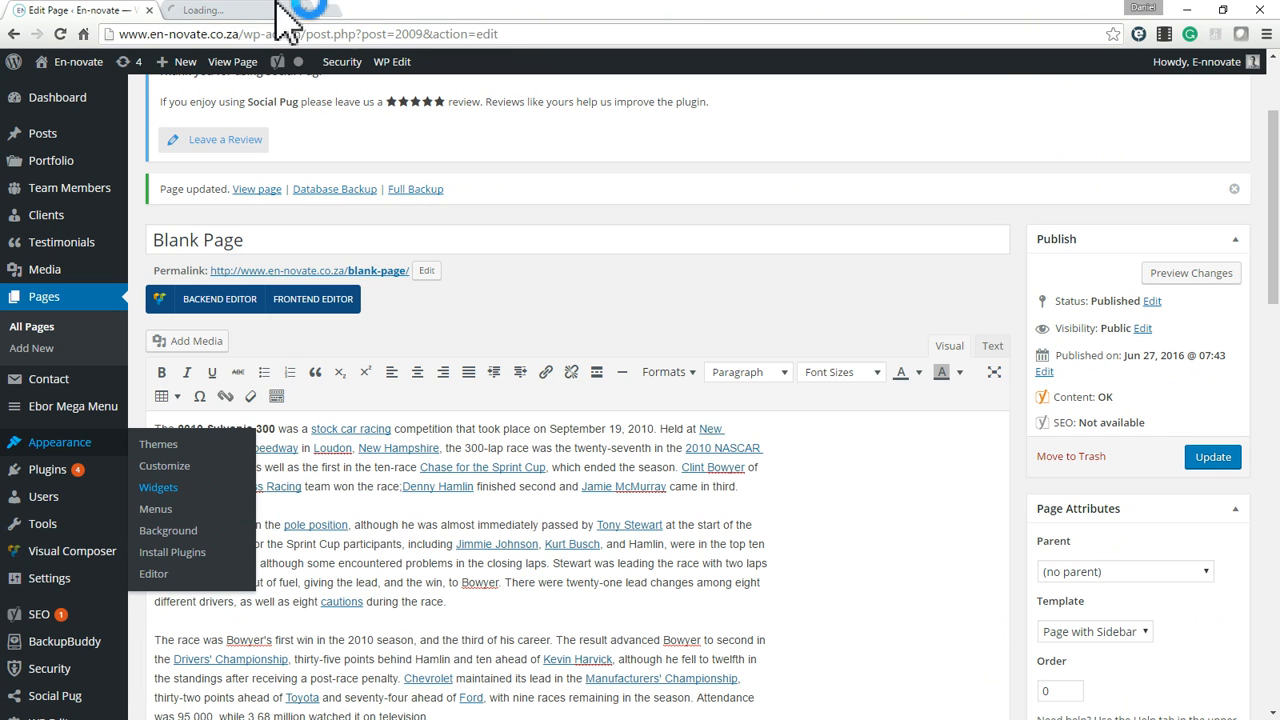
click(250, 12)
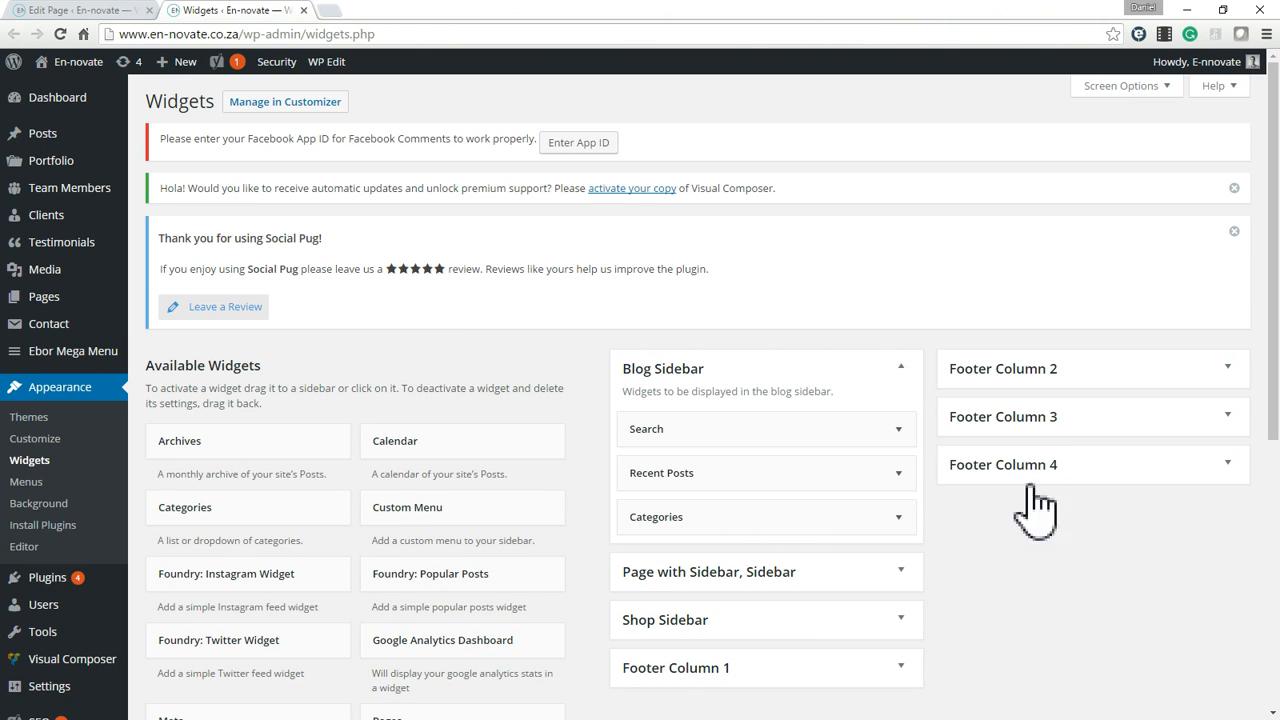
Add a Foundry: Popular Posts widget to the Page with Sidebar, Sidebar area and title it Recent Posts.
click(900, 368)
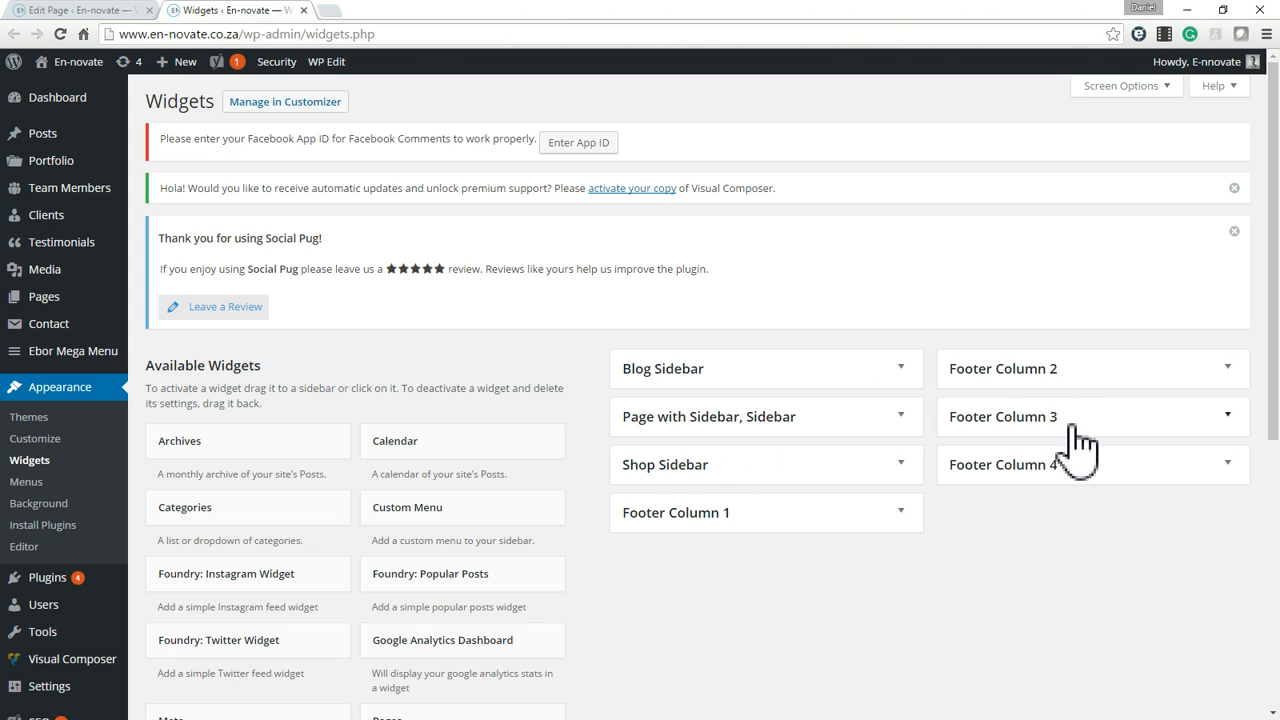
click(901, 418)
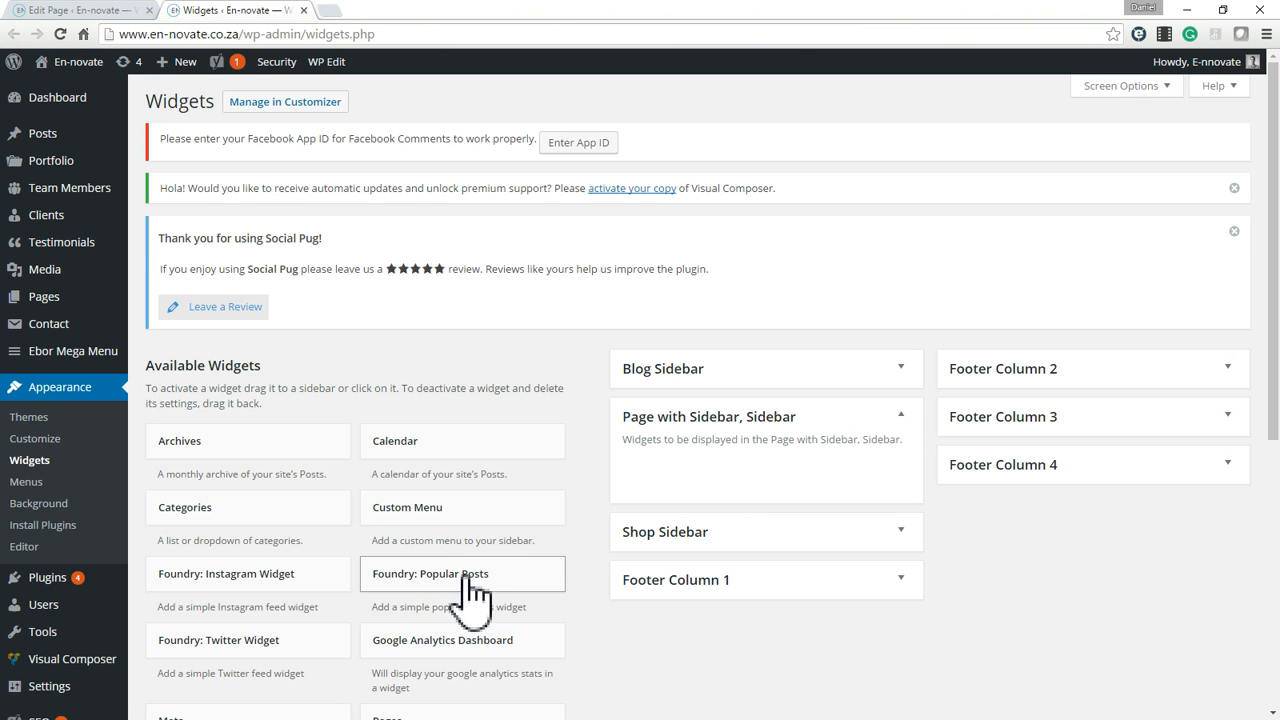
scroll(398, 598, down, 1)
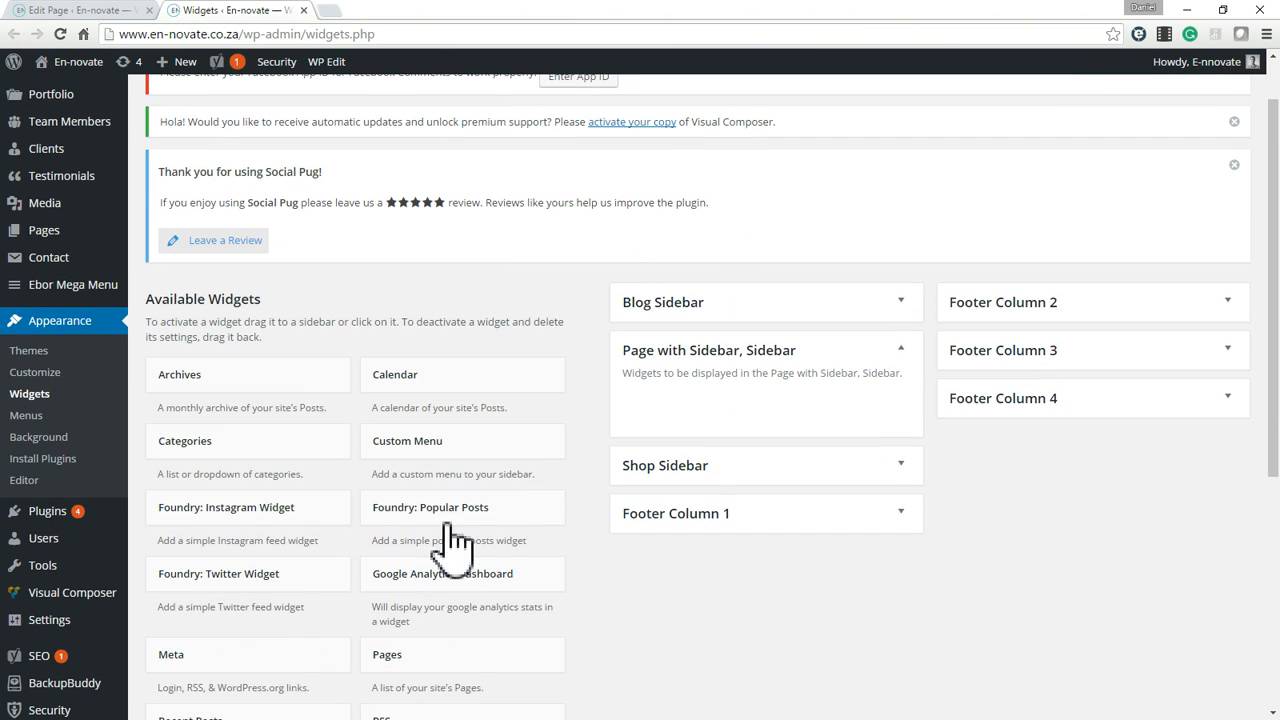
drag(525, 515, 728, 380)
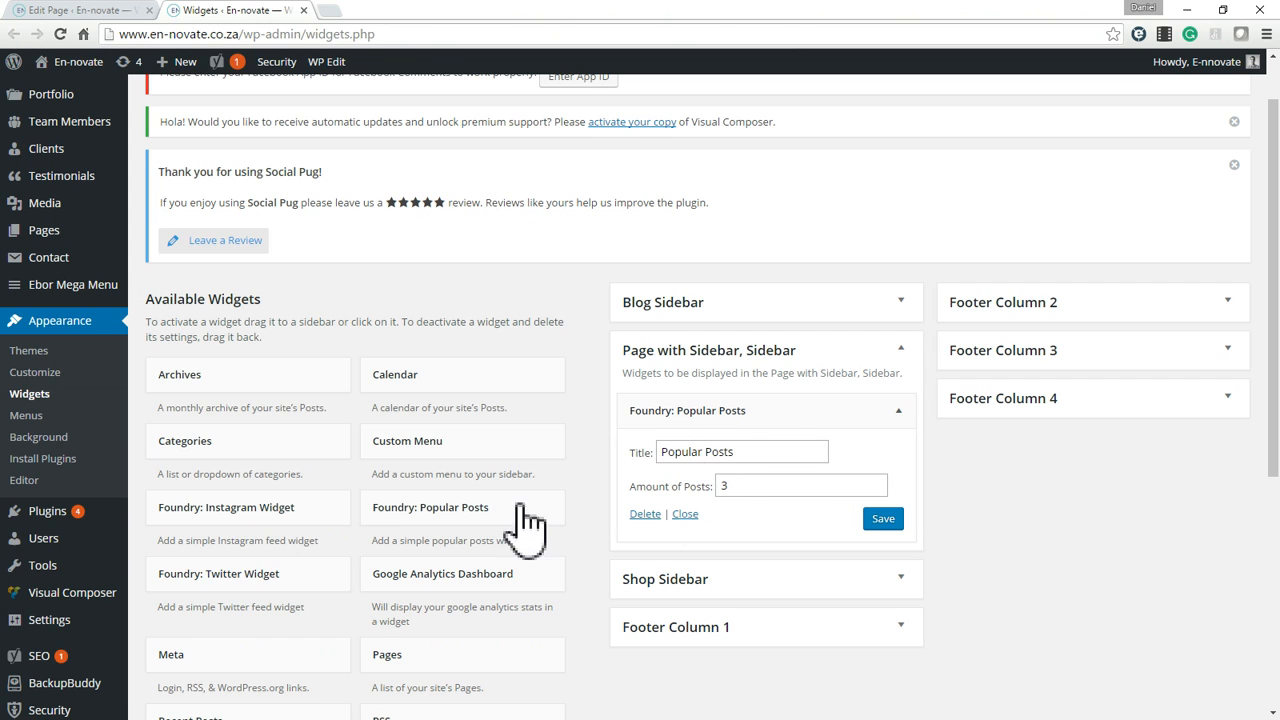
click(685, 452)
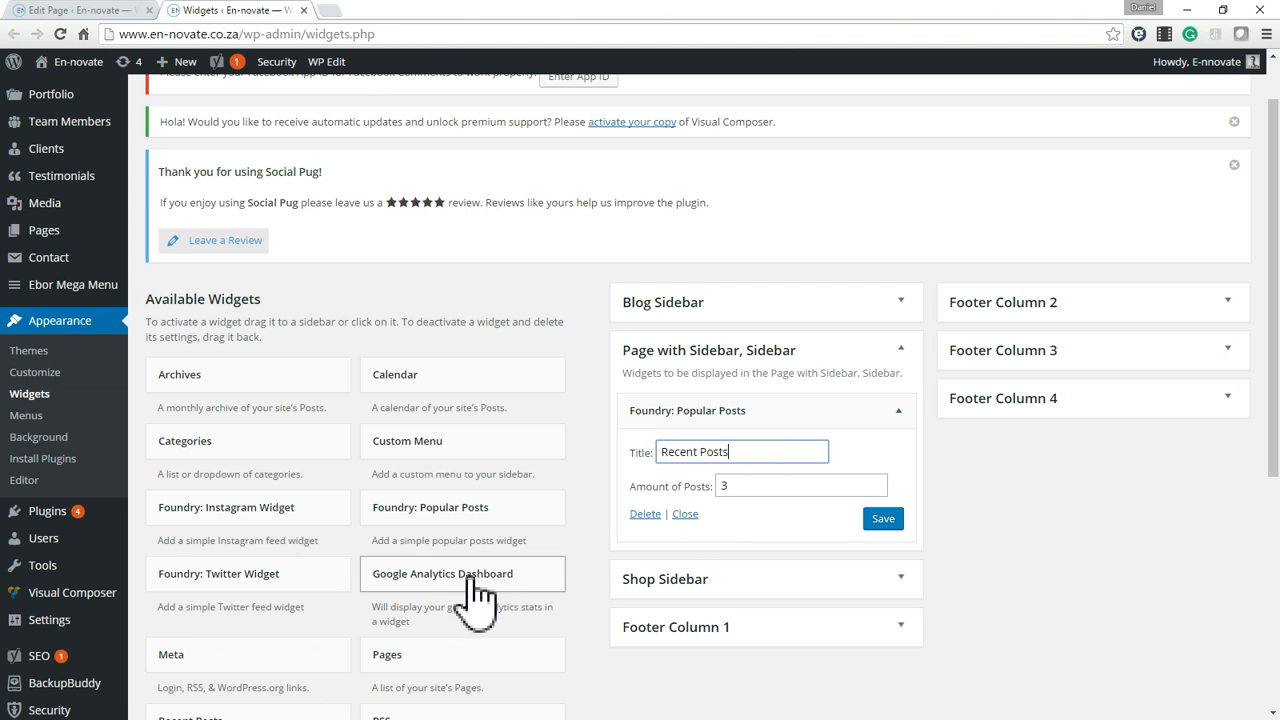
Add a Text widget titled Text Widget with the content "Add text here." above the posts widget, and save both widgets.
scroll(338, 493, down, 2)
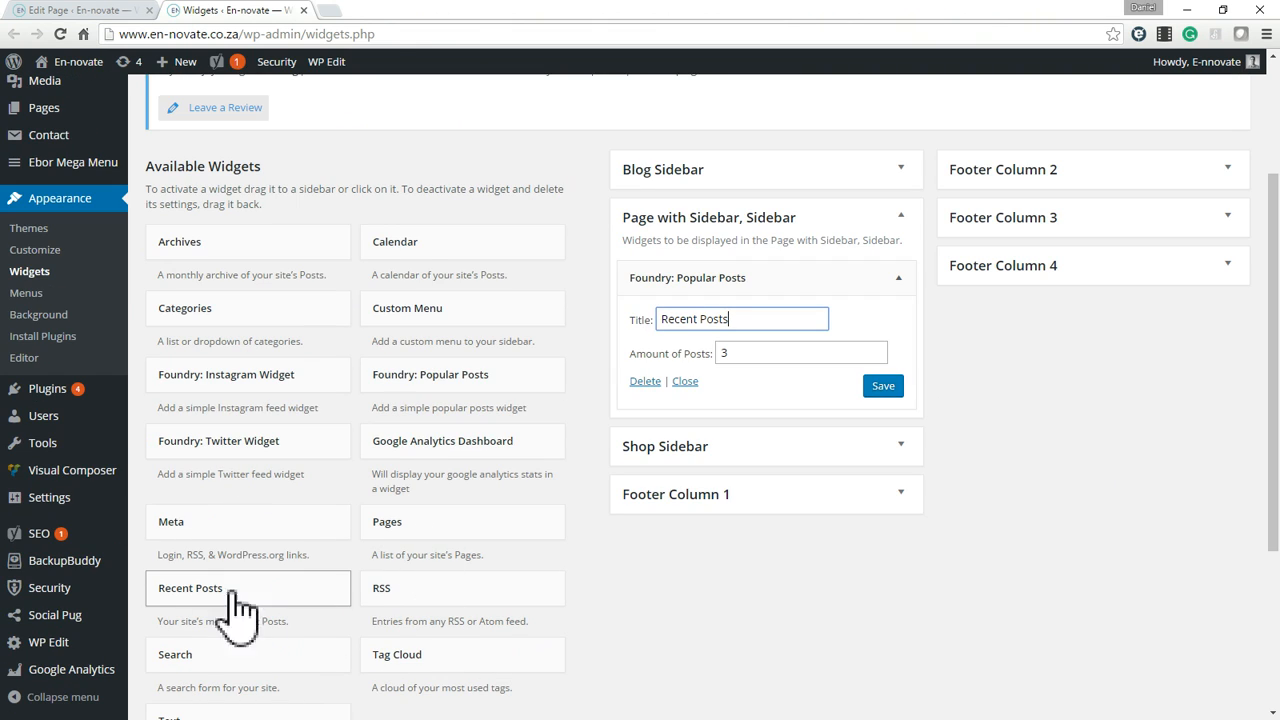
scroll(295, 590, down, 2)
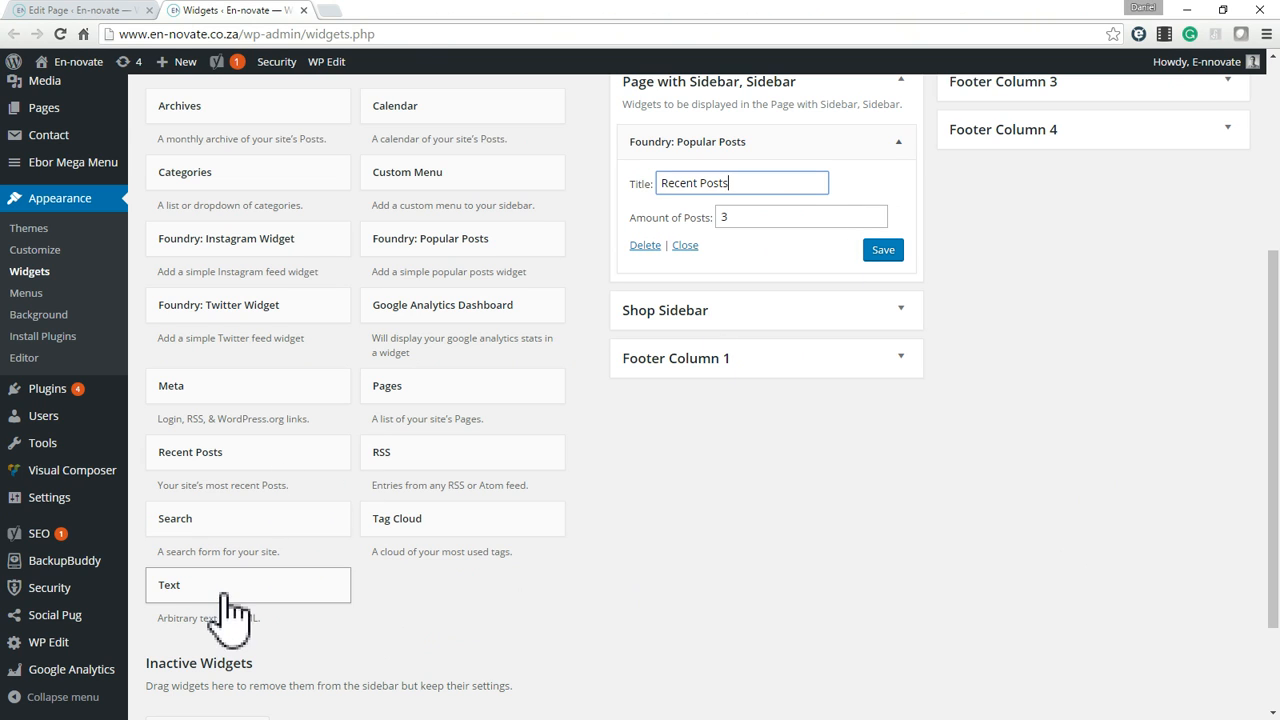
drag(172, 600, 697, 147)
click(623, 198)
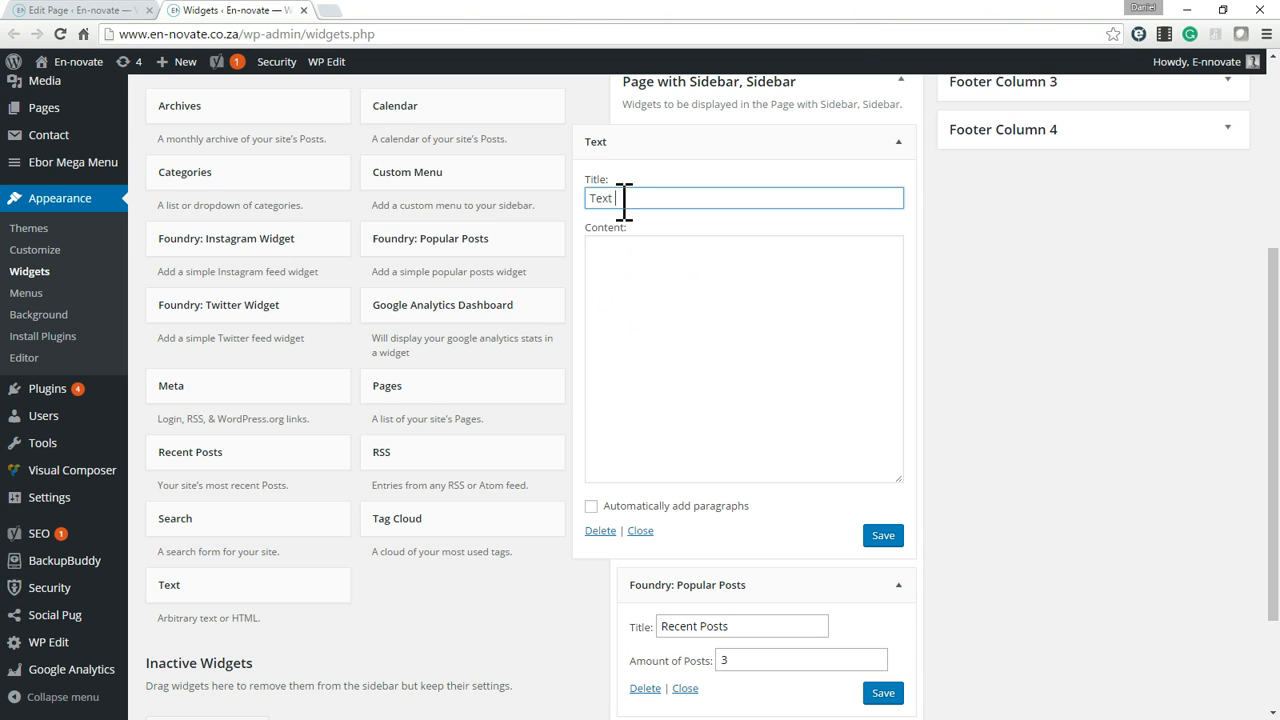
click(718, 390)
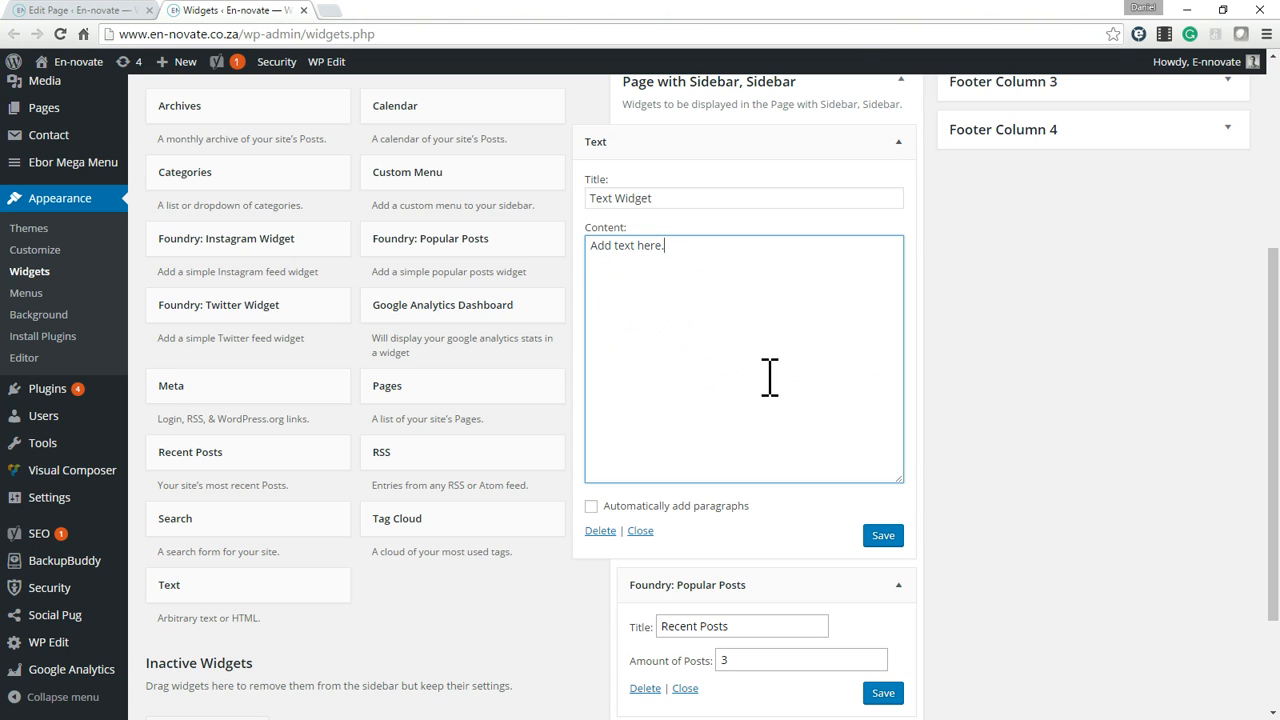
click(883, 538)
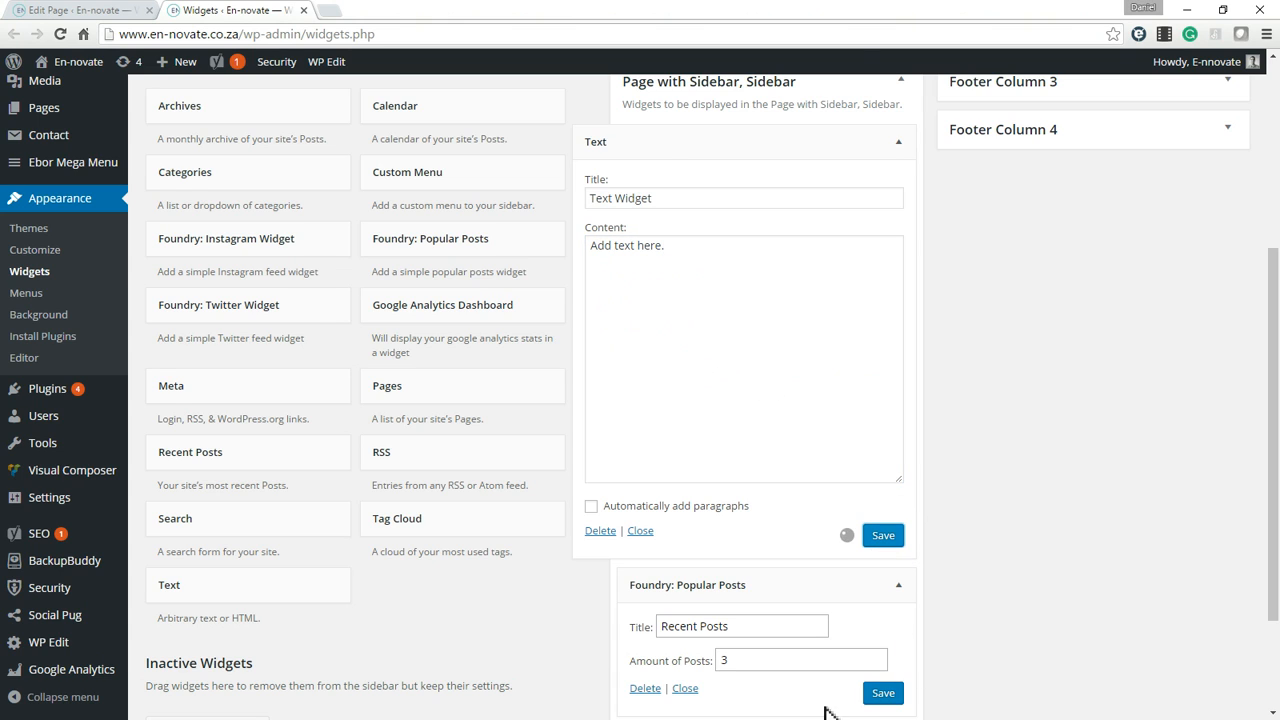
click(883, 693)
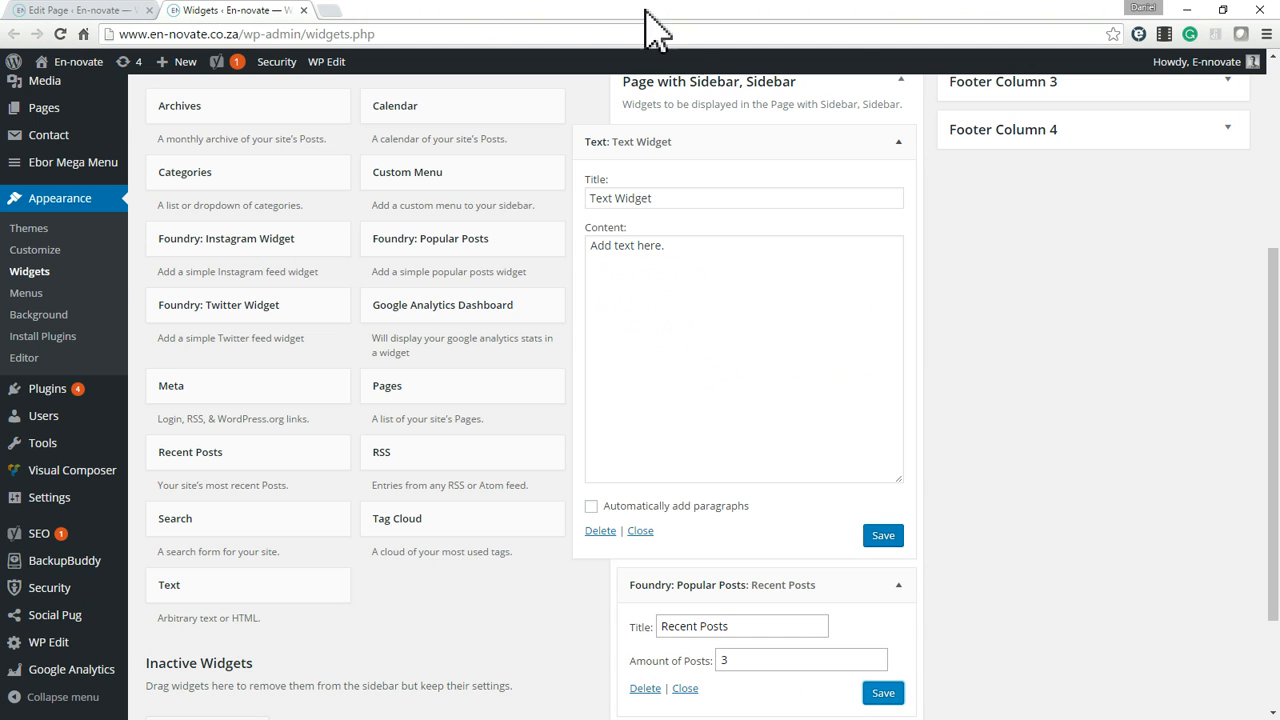
Open the live Blank Page in a new browser tab and examine the text and recent posts widgets in its sidebar.
click(100, 11)
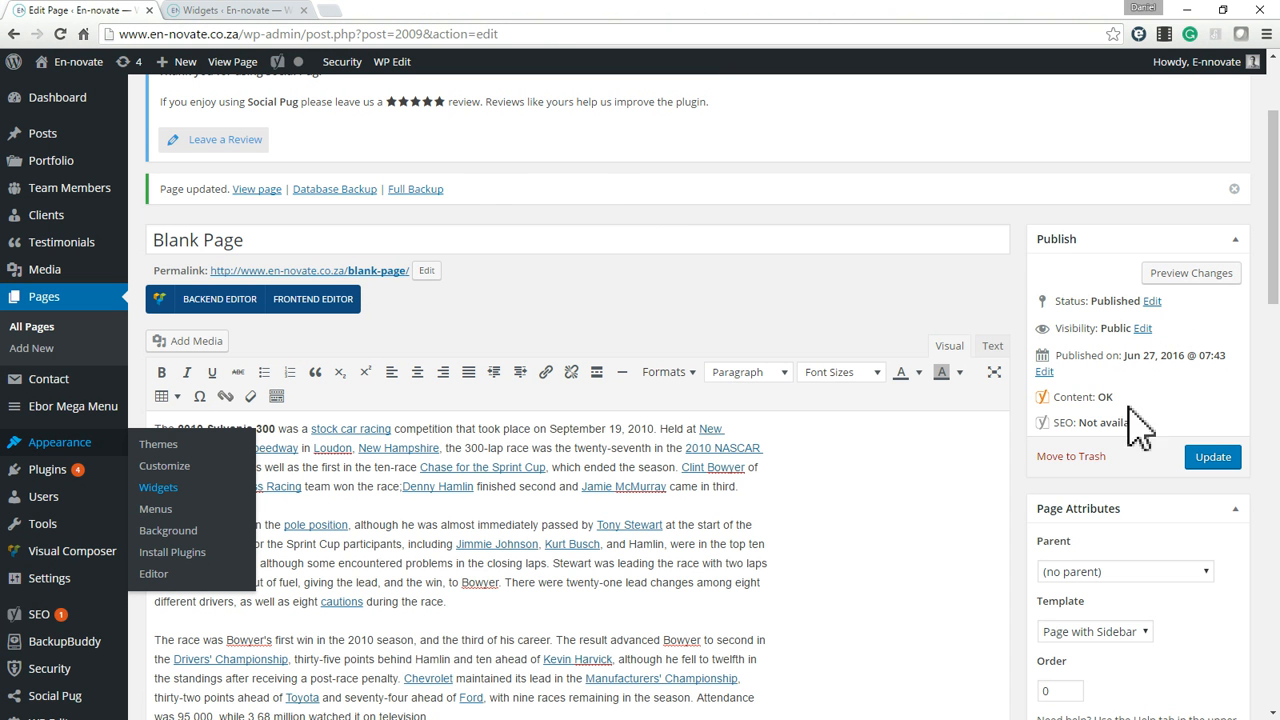
middle_click(257, 189)
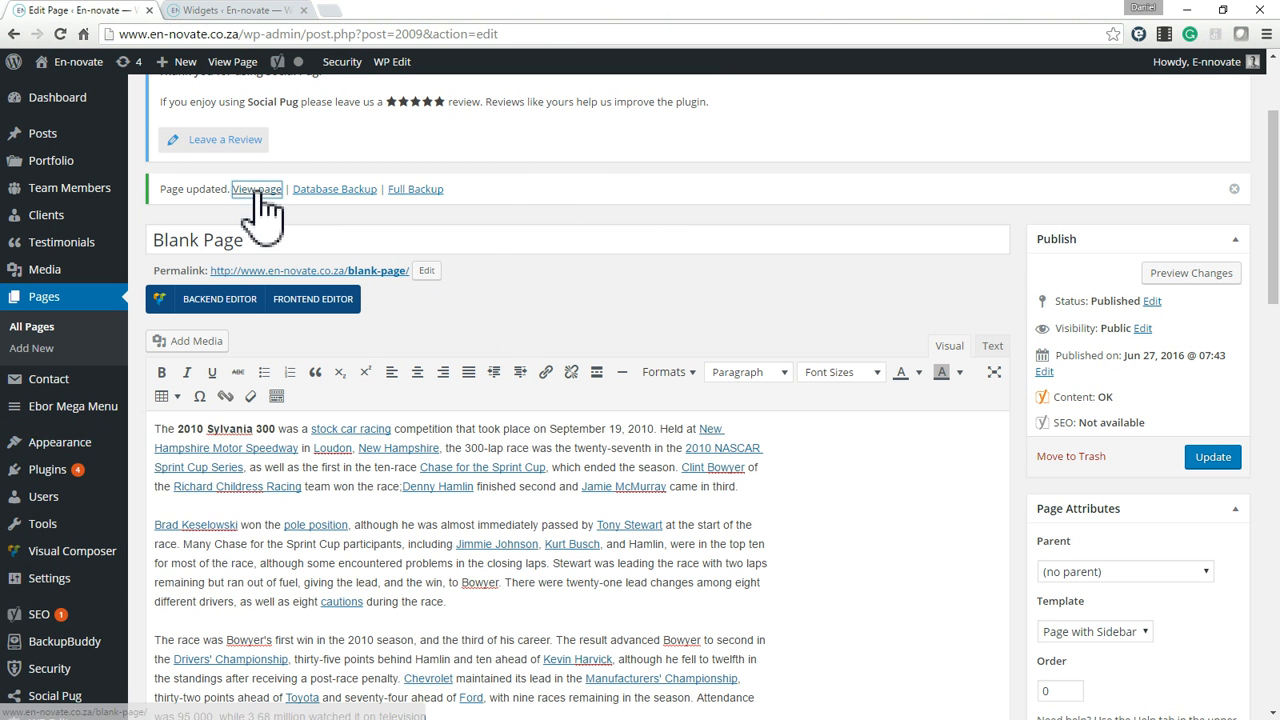
click(408, 12)
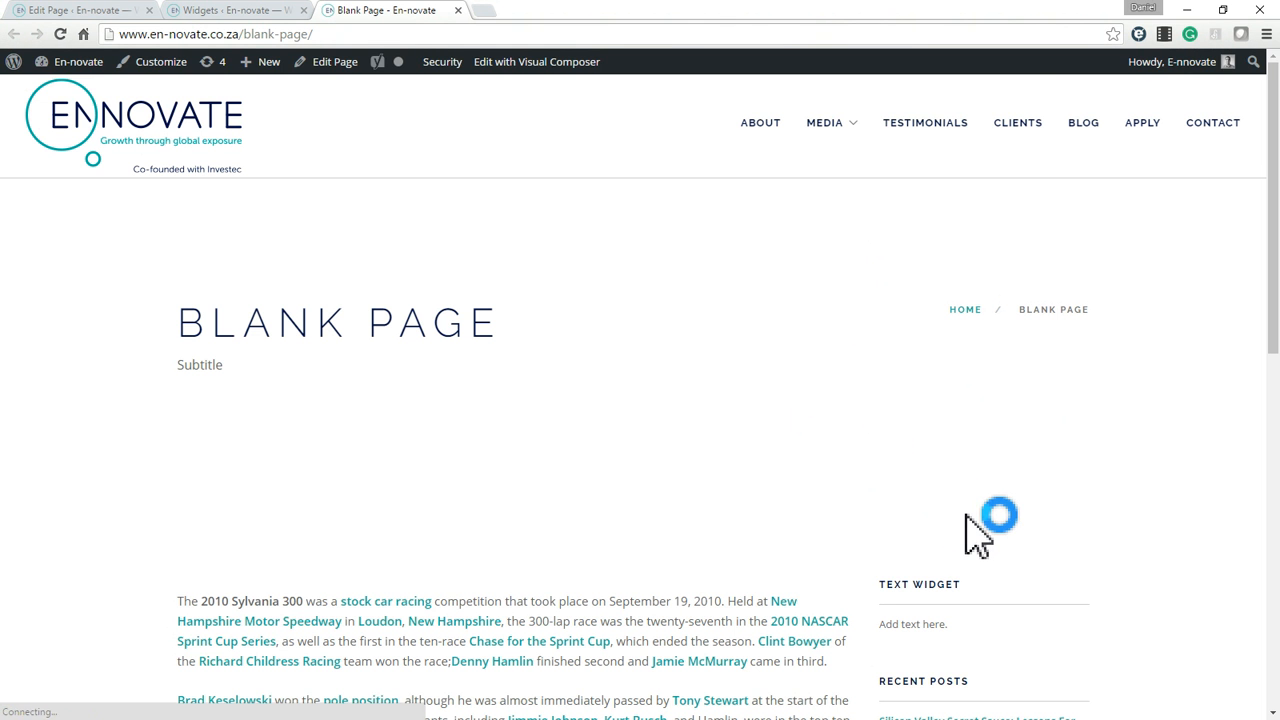
scroll(975, 535, down, 3)
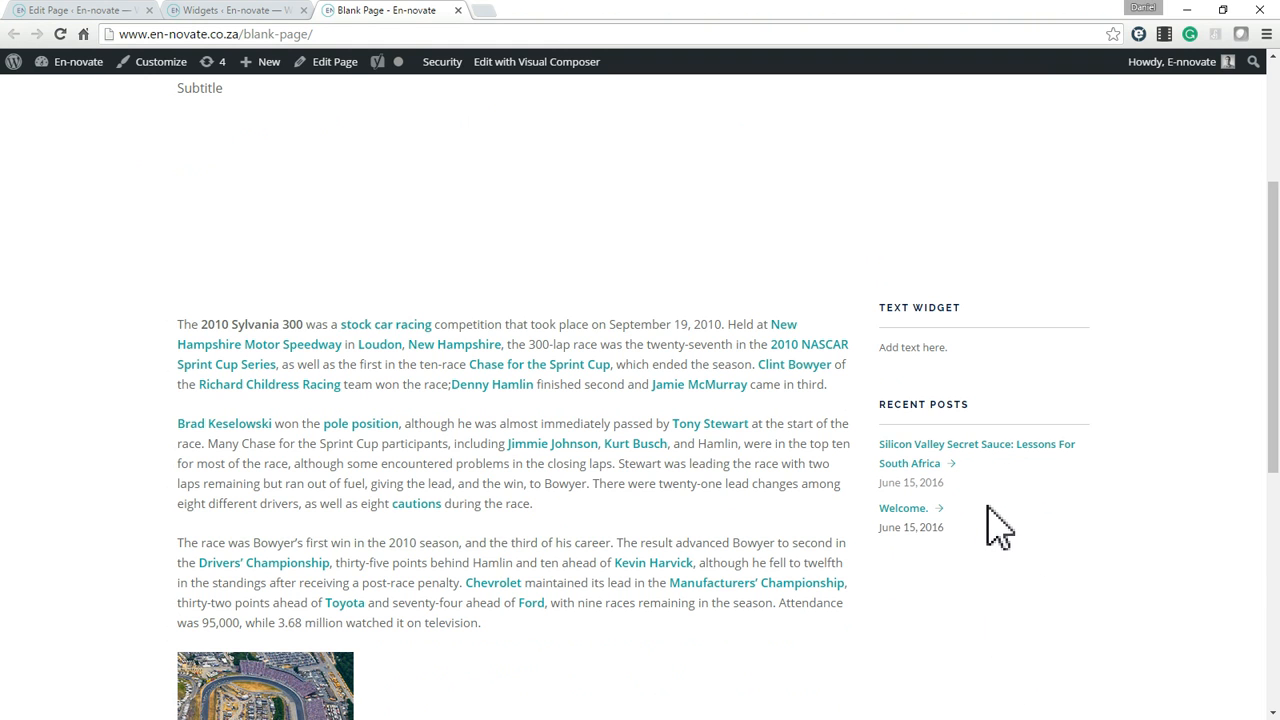
scroll(994, 523, down, 4)
scroll(994, 523, up, 4)
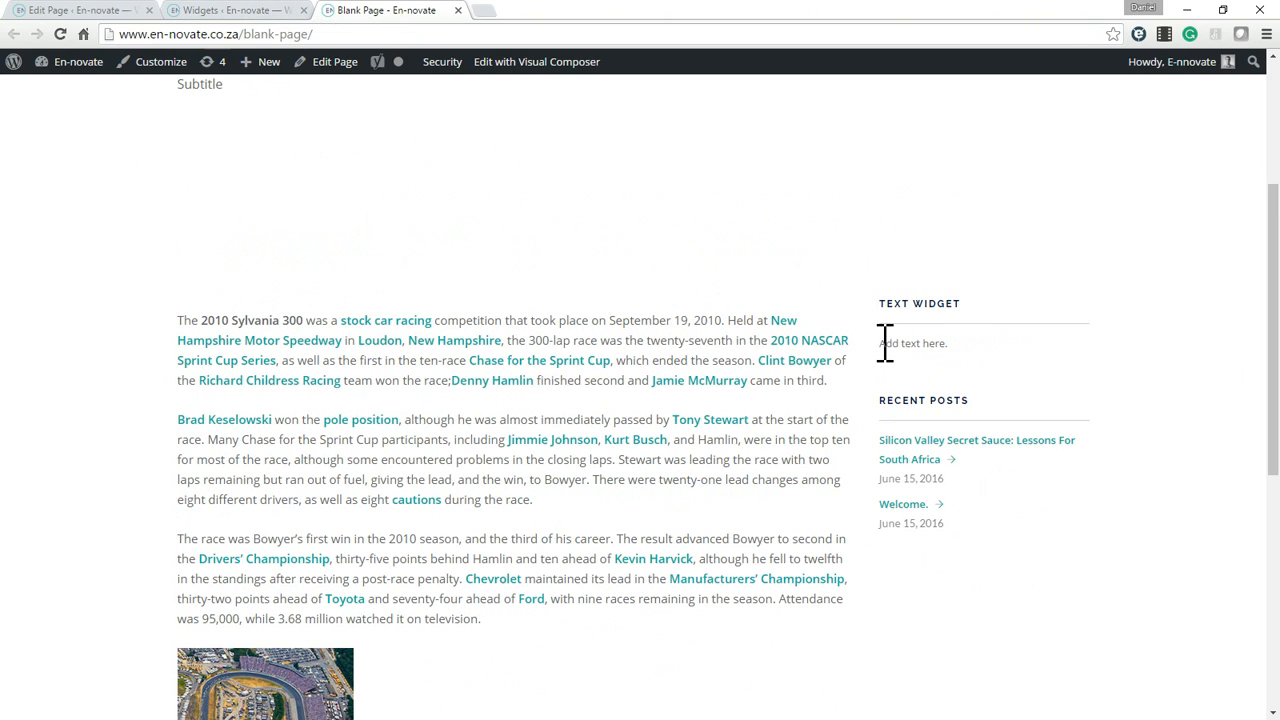
Compare the live sidebar's text with the Text widget's content on the Widgets page, and return to the Blank Page editor.
drag(885, 343, 968, 343)
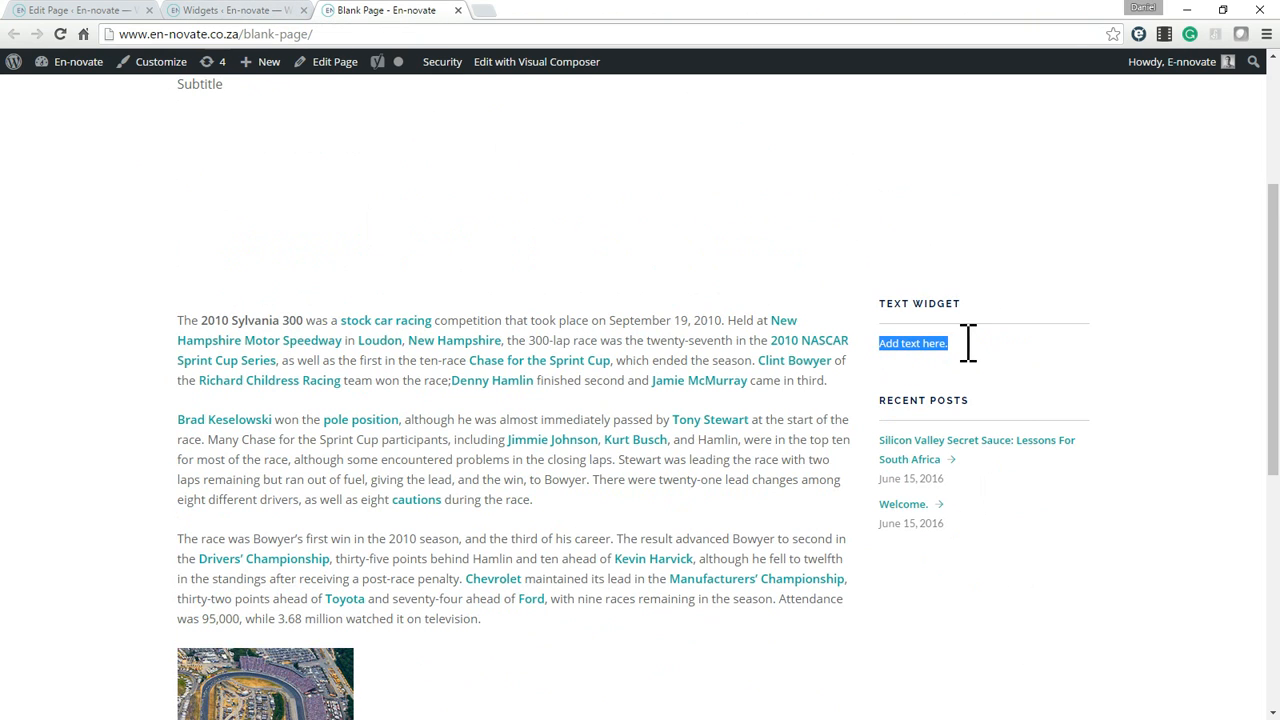
click(908, 350)
click(250, 10)
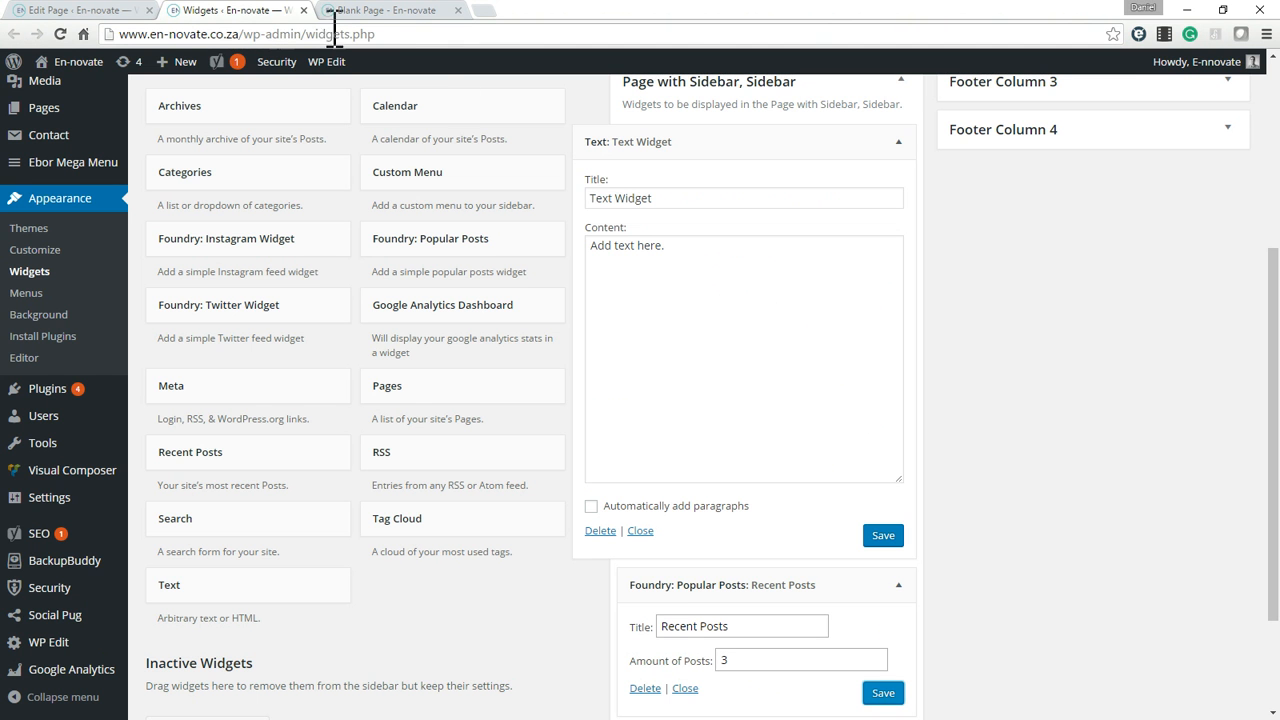
click(120, 12)
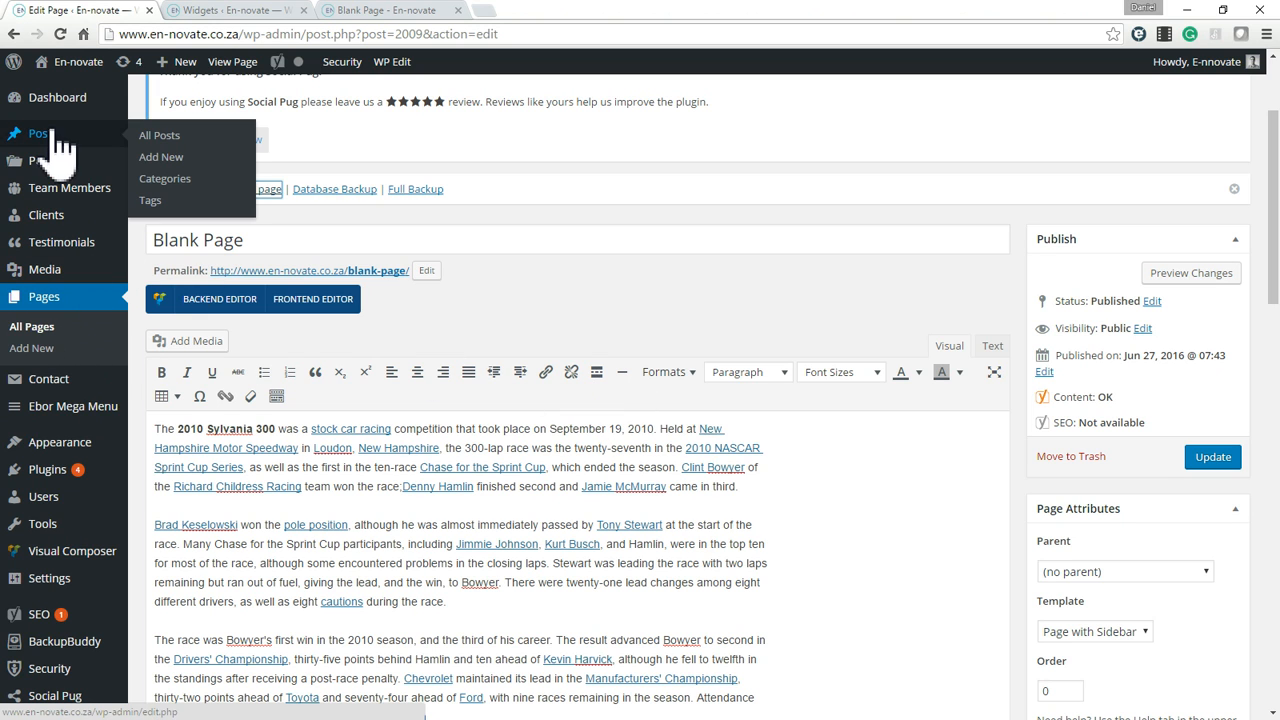
Replace the Text widget's content with the last paragraph and image copied from the Blank Page's visual editor.
scroll(800, 534, down, 3)
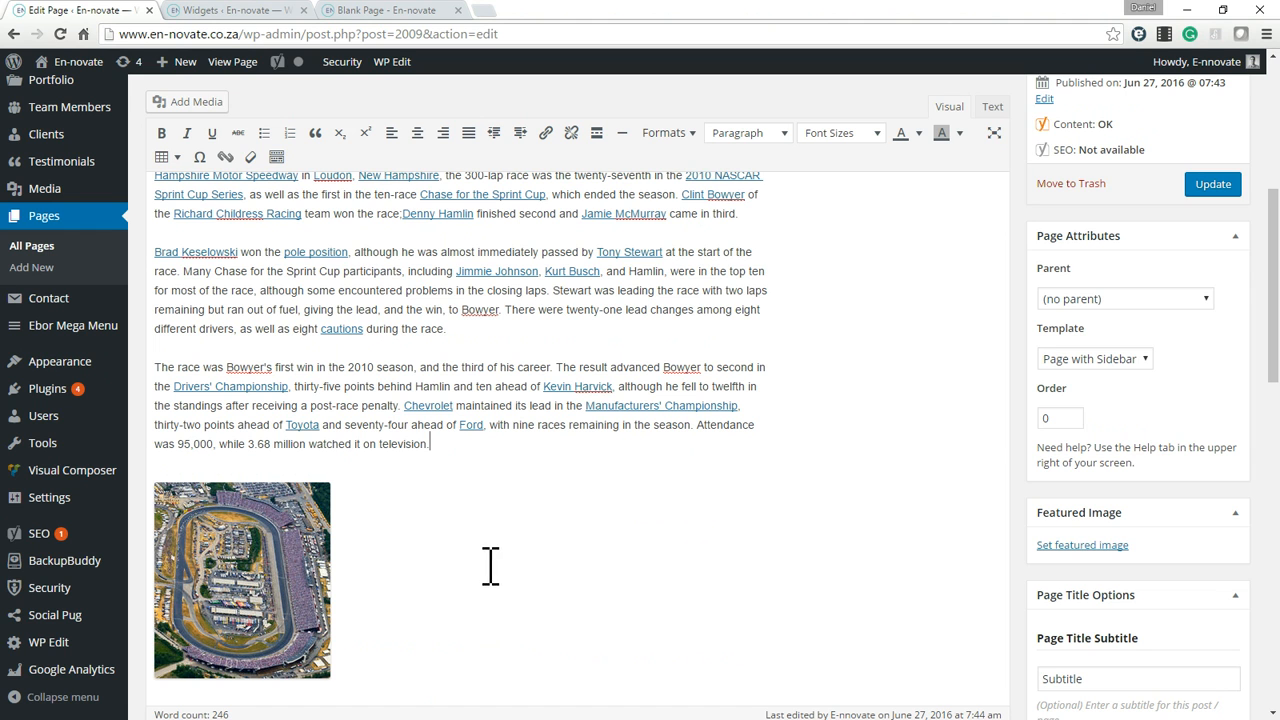
triple_click(310, 367)
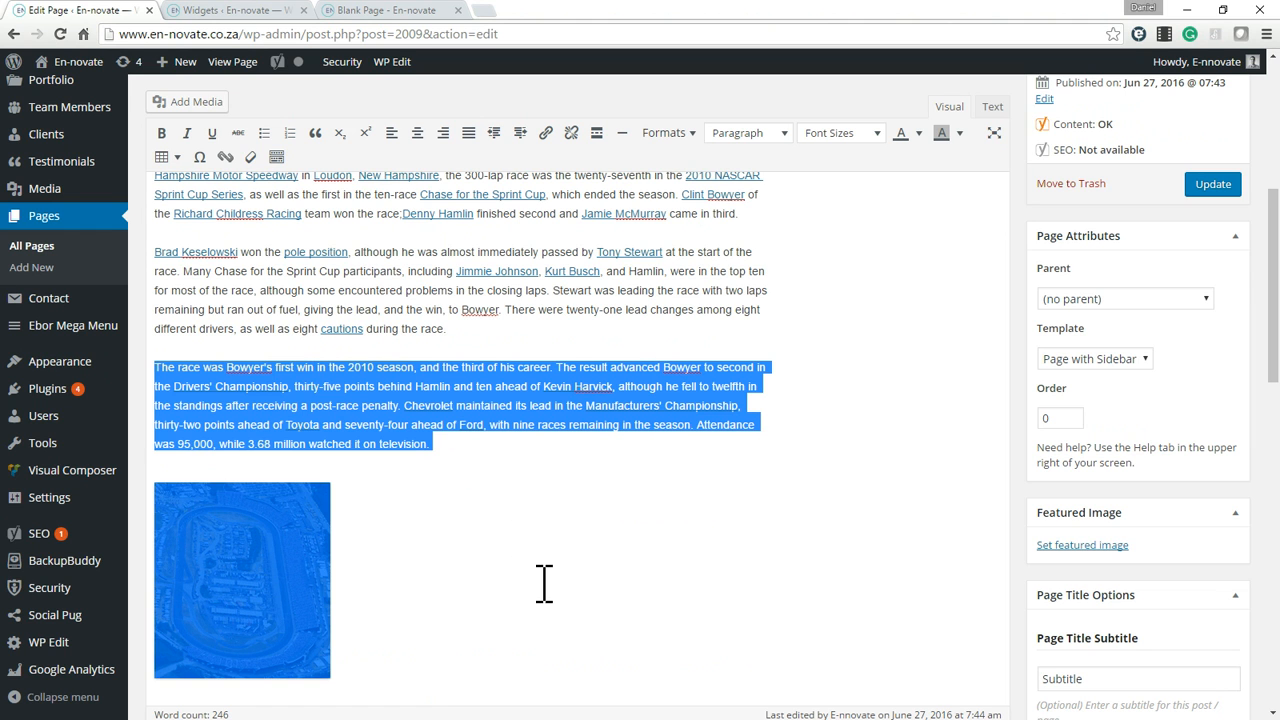
click(992, 106)
scroll(450, 435, down, 2)
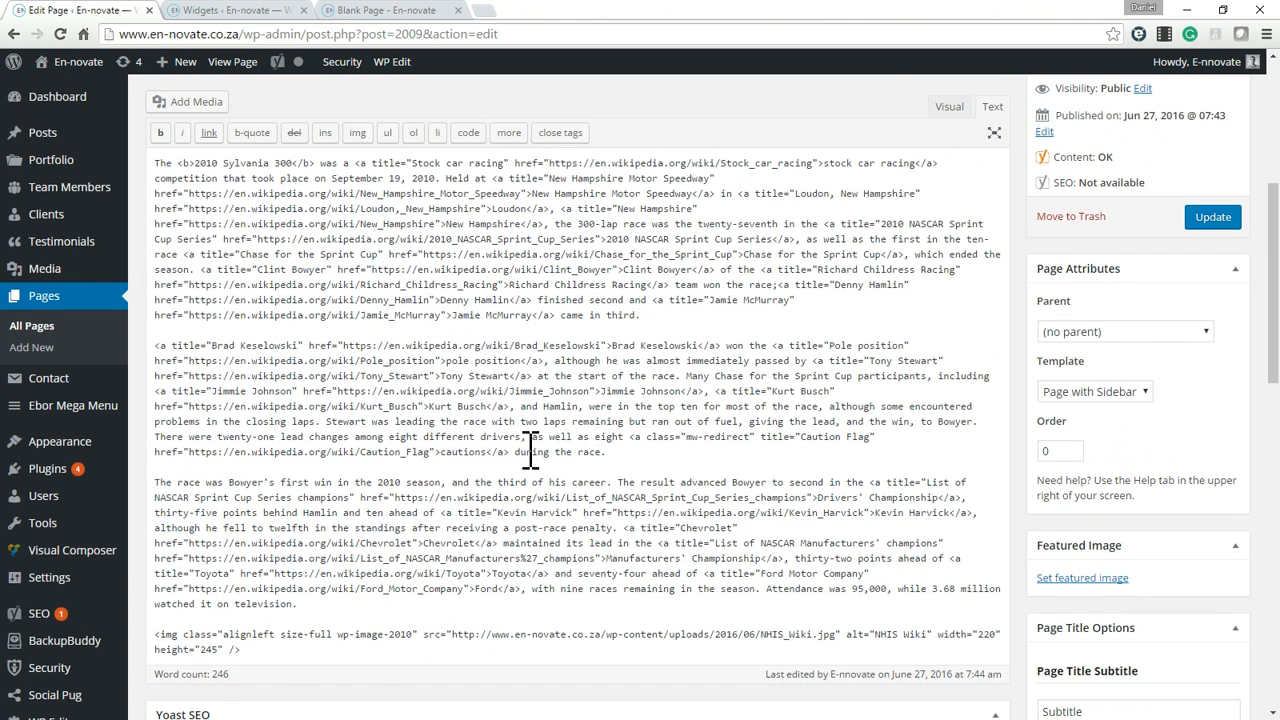
click(949, 106)
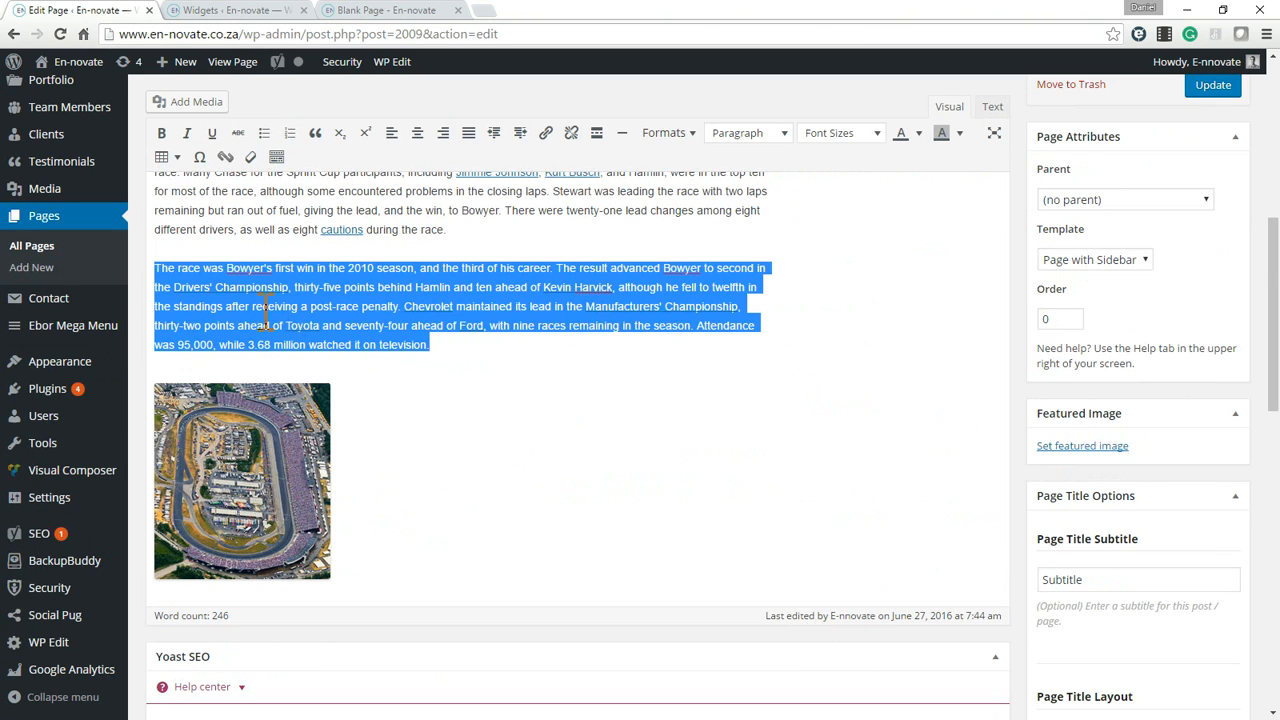
drag(160, 258, 683, 605)
key(ctrl+c)
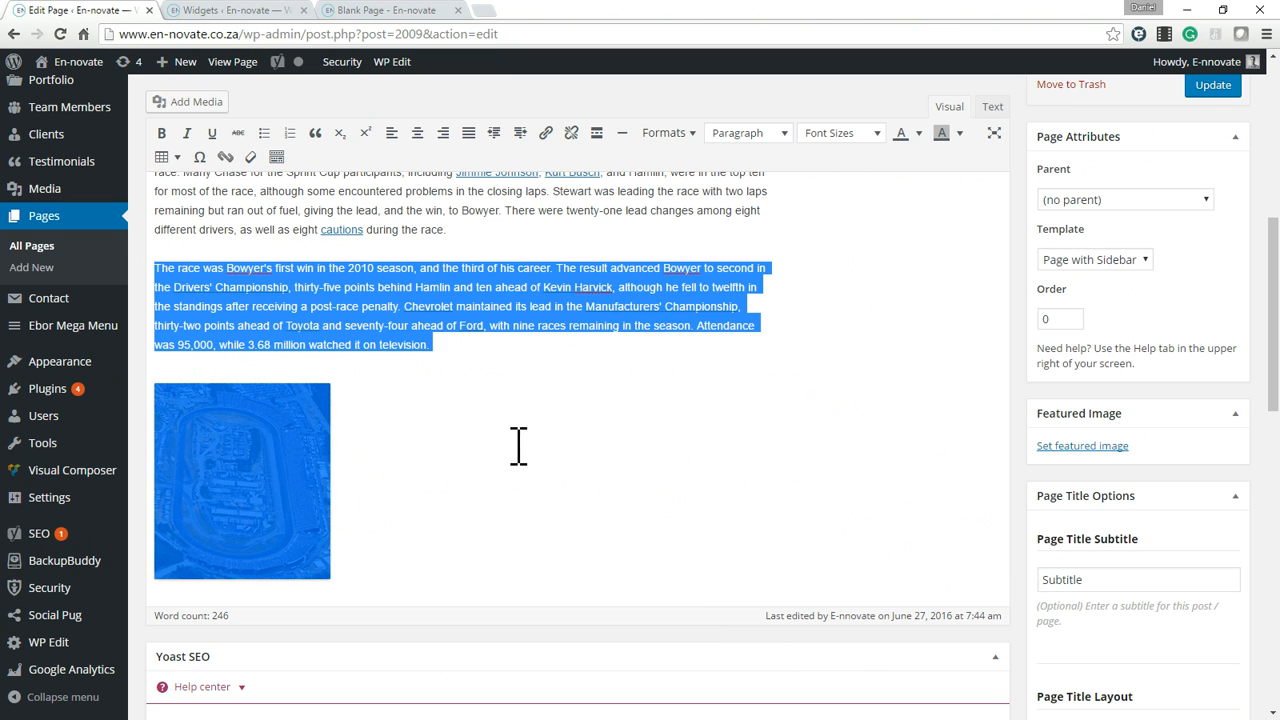
click(360, 10)
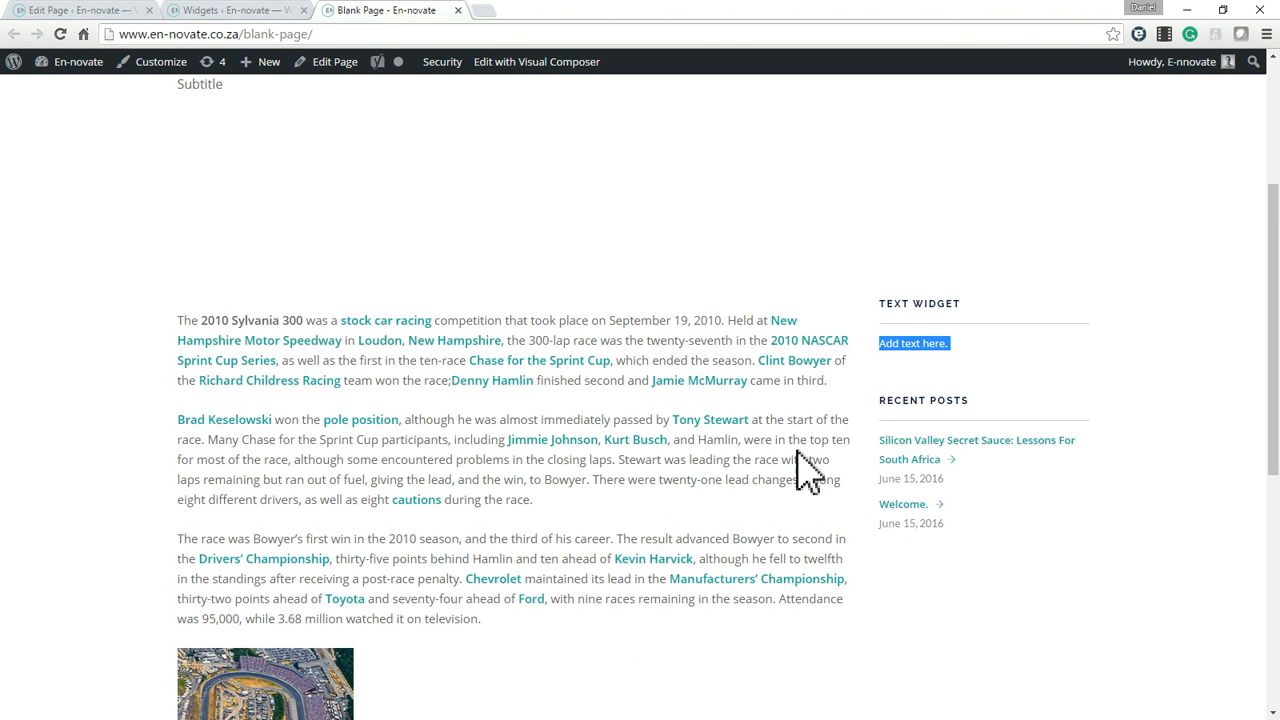
click(216, 10)
click(646, 303)
key(ctrl+a)
key(ctrl+v)
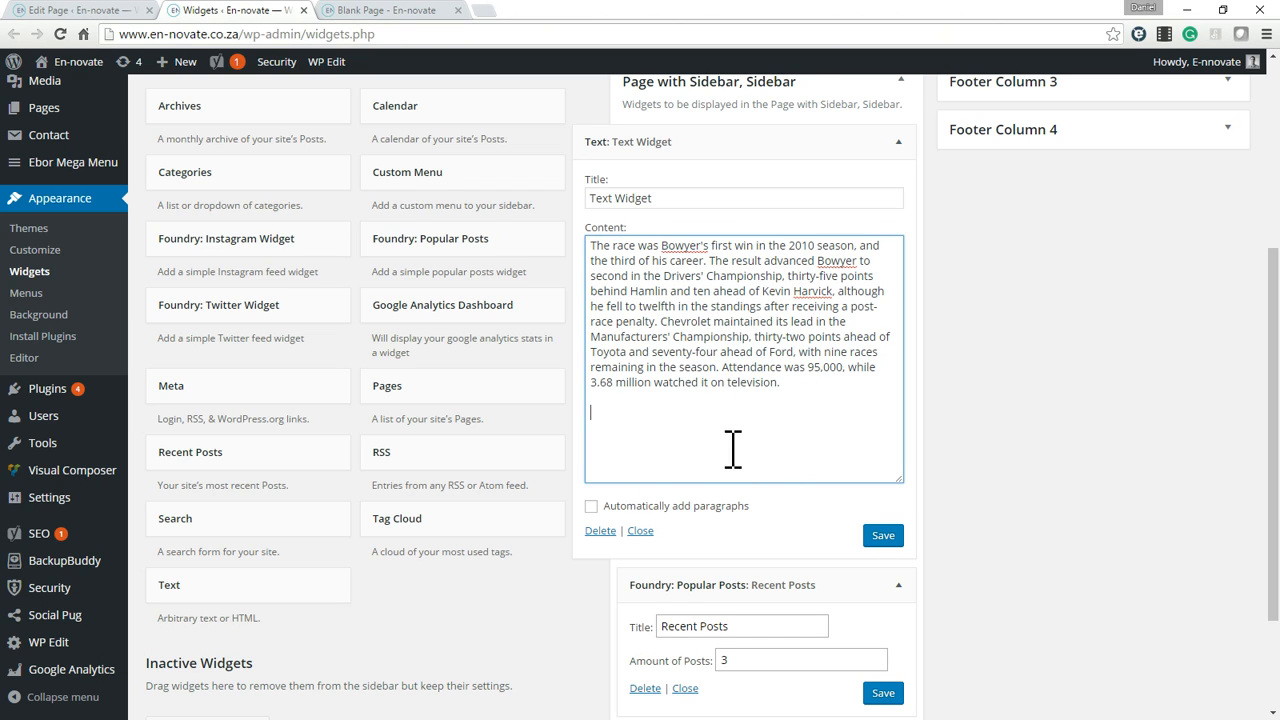
Compare the pasted Text widget content with the linked paragraph and image on the live Blank Page.
click(380, 12)
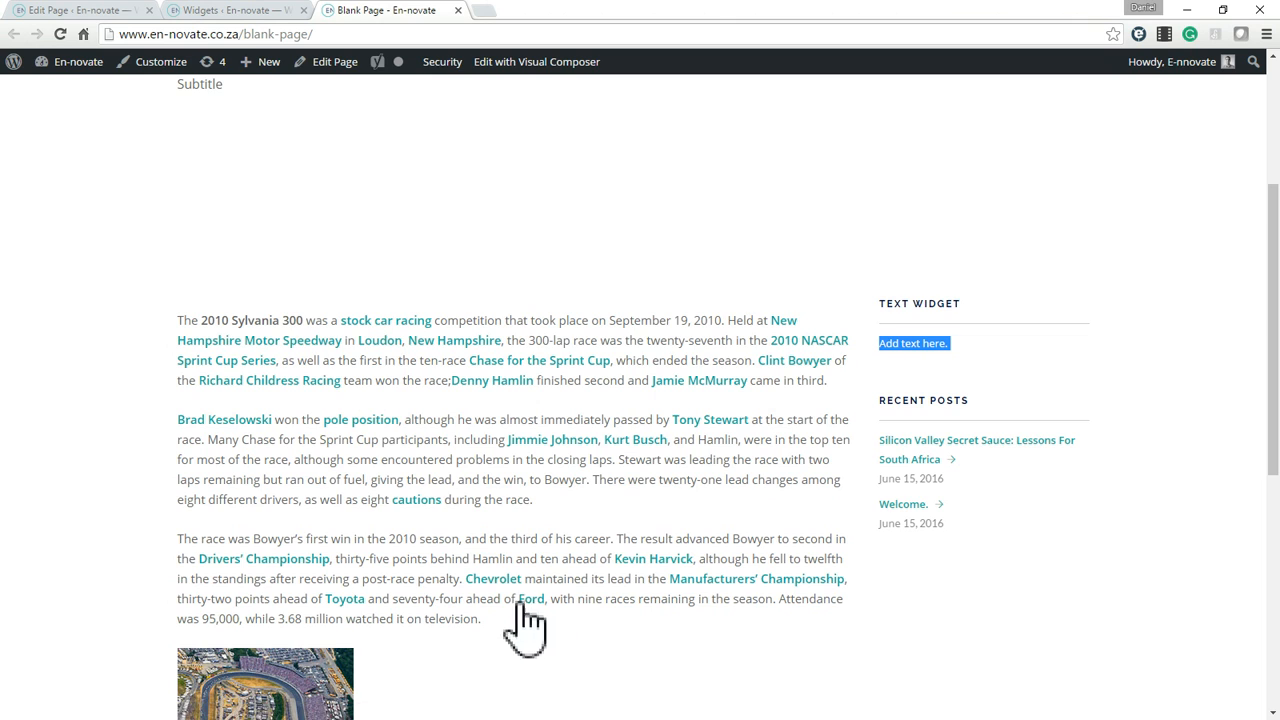
scroll(520, 620, down, 3)
click(222, 10)
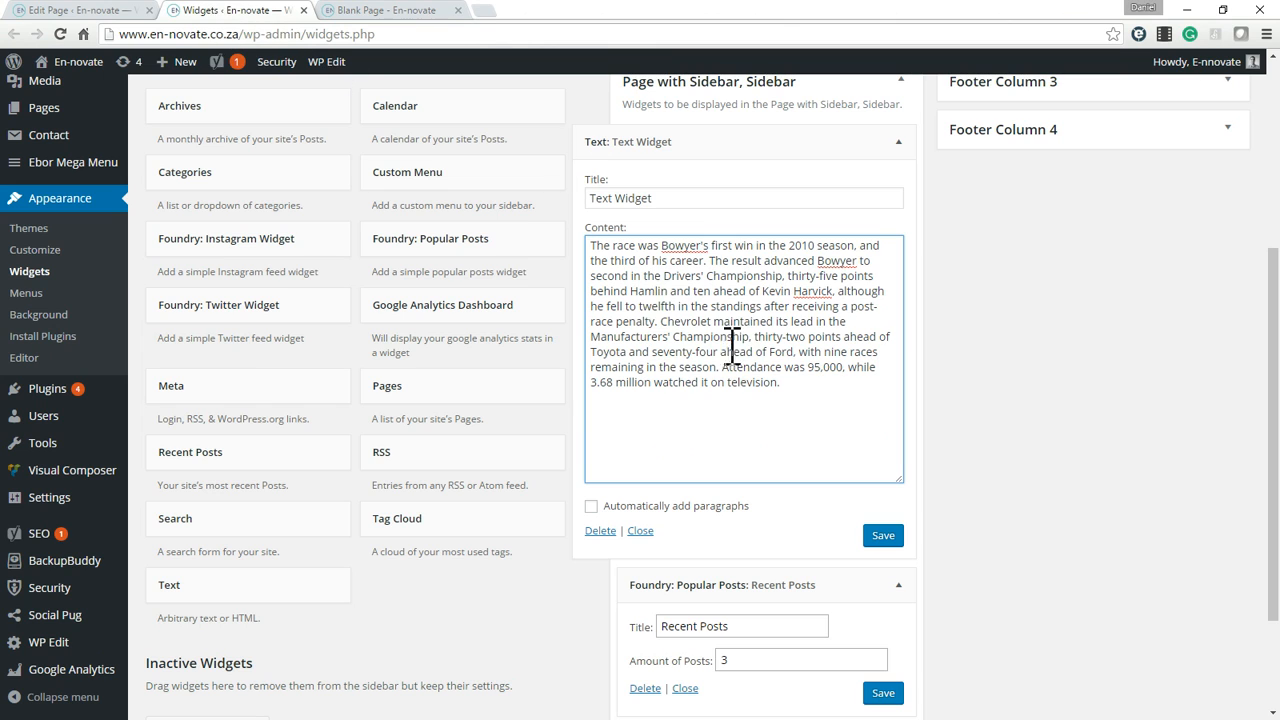
Examine the Blank Page's content in the editor's Visual and Text modes to compare formatted text with its HTML code.
click(112, 10)
click(416, 282)
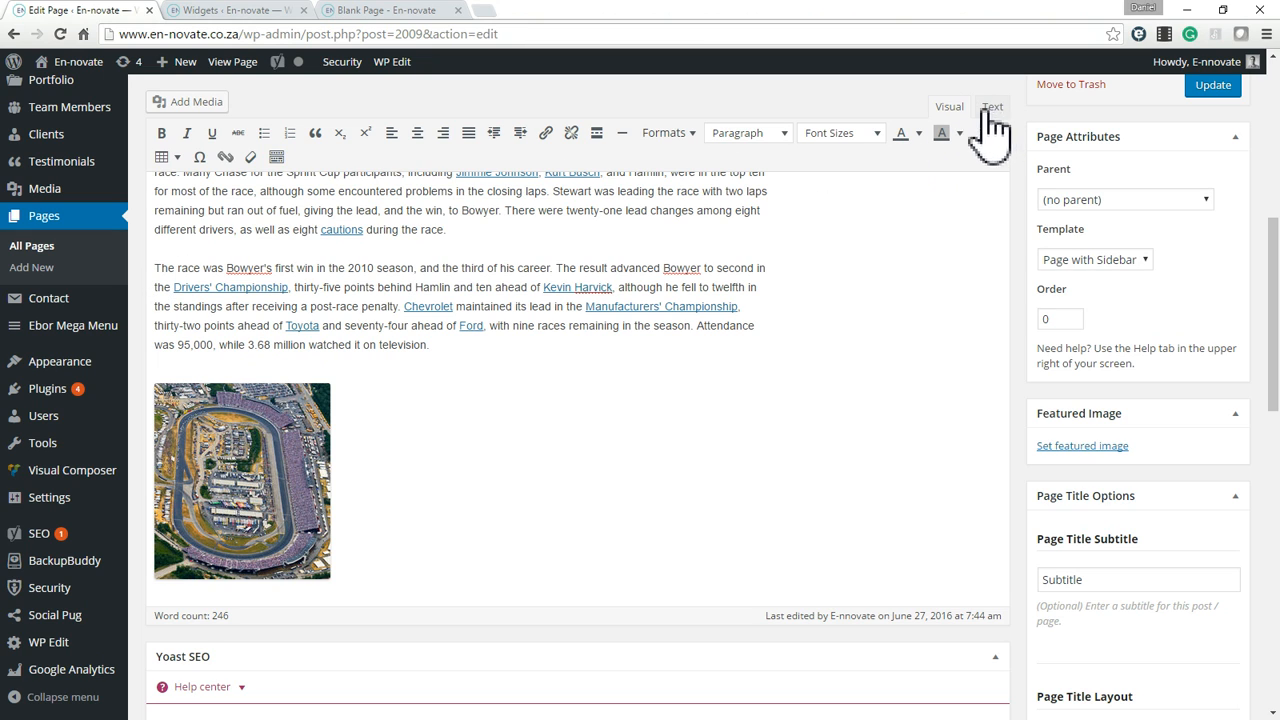
scroll(908, 240, up, 3)
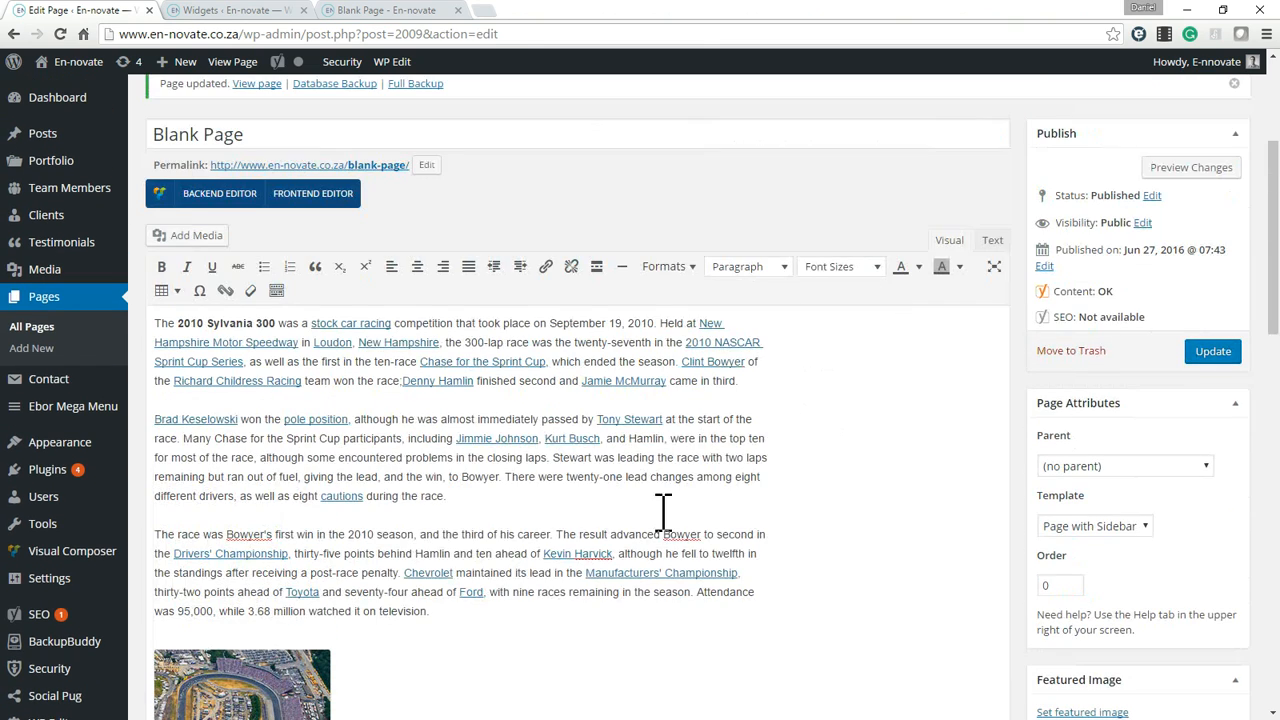
click(992, 248)
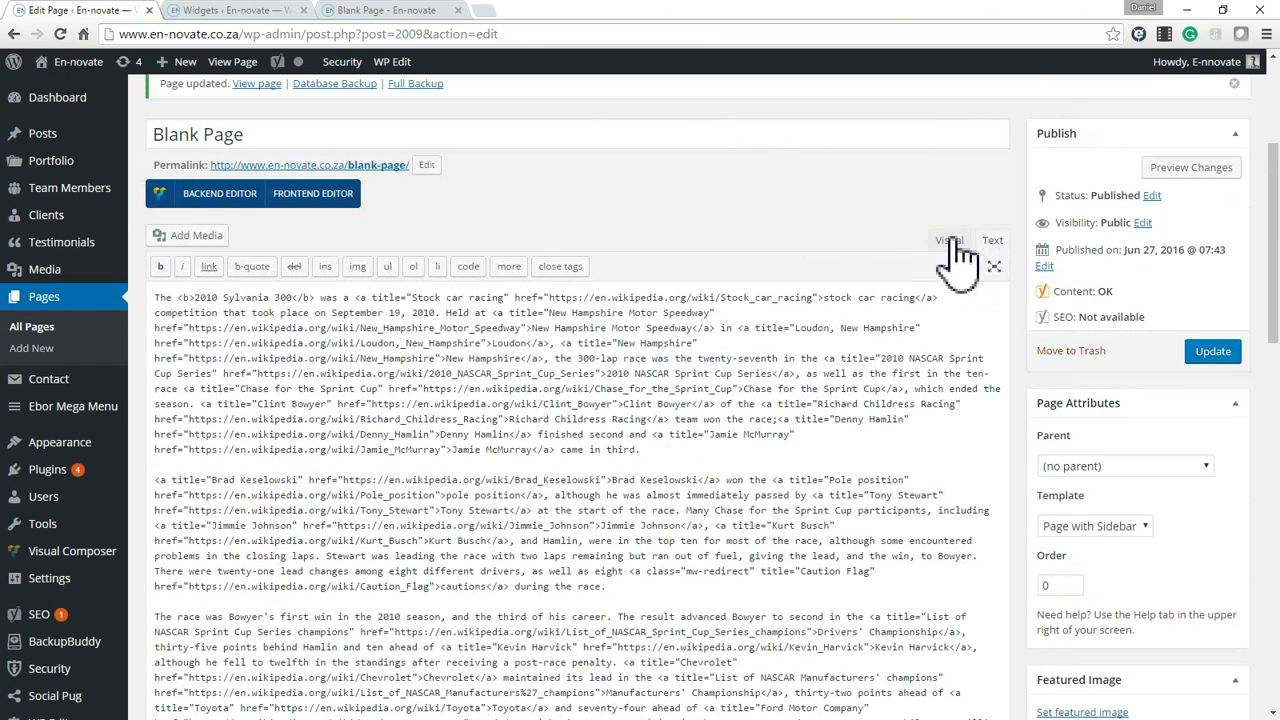
click(950, 244)
click(992, 244)
click(950, 244)
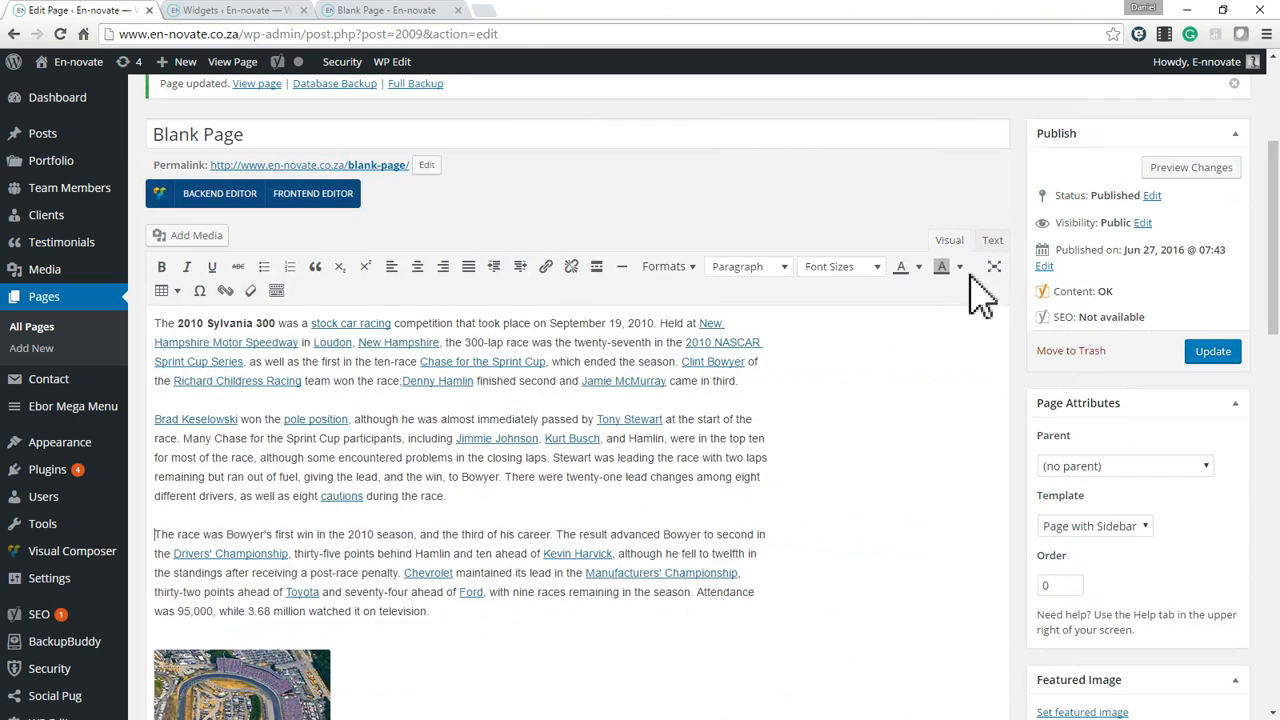
click(995, 244)
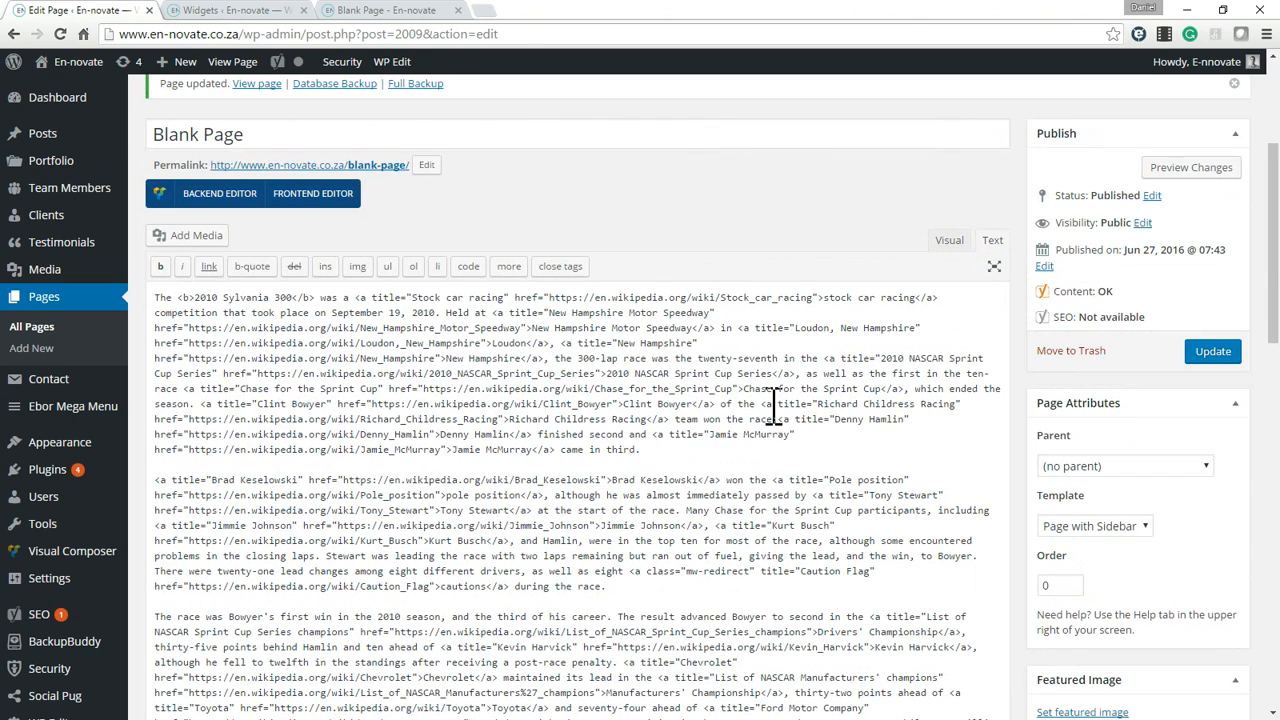
scroll(775, 410, down, 5)
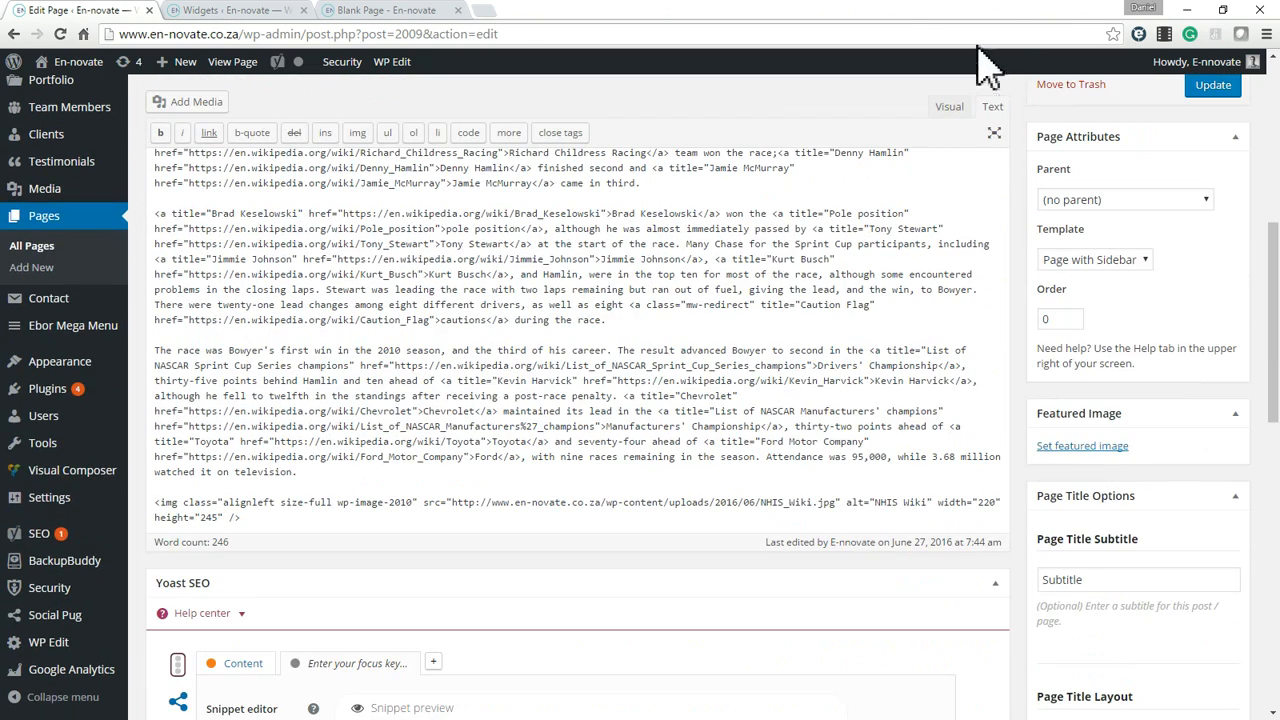
click(952, 107)
Replace the Text widget's content with the HTML of the page's last paragraph and image, enable Automatically add paragraphs, and save it.
drag(156, 268, 295, 270)
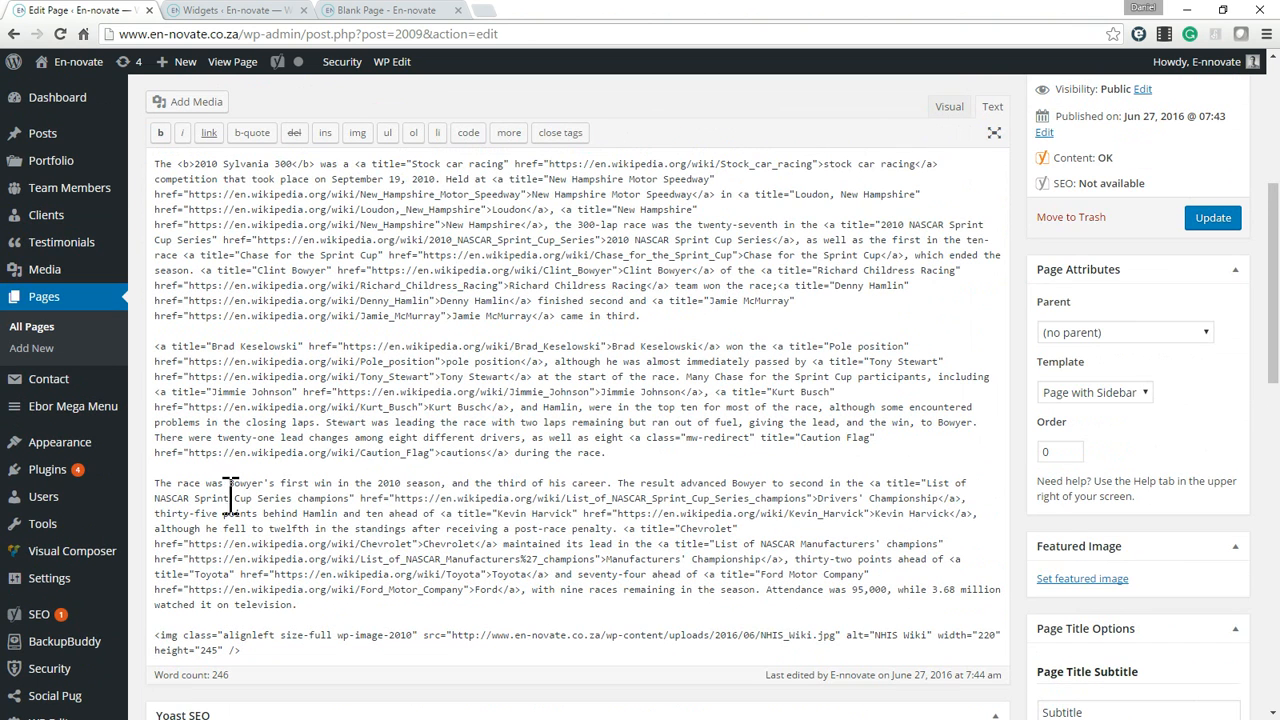
drag(157, 484, 464, 650)
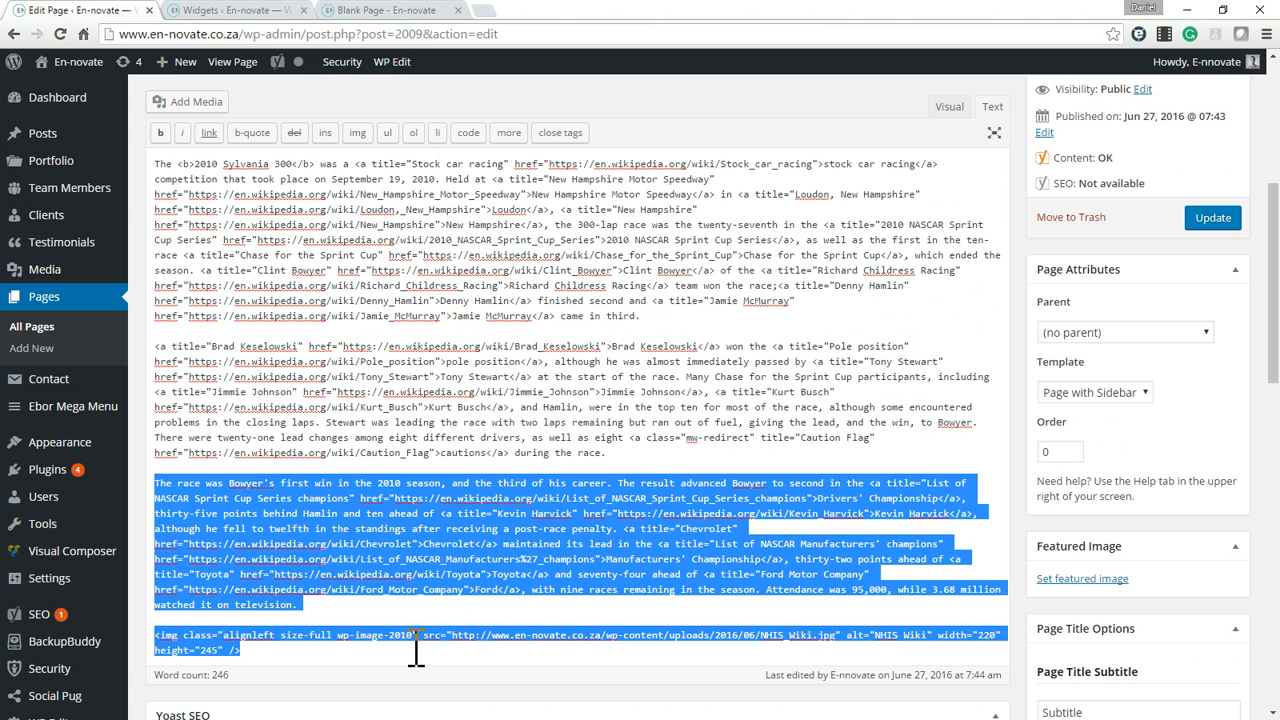
click(415, 12)
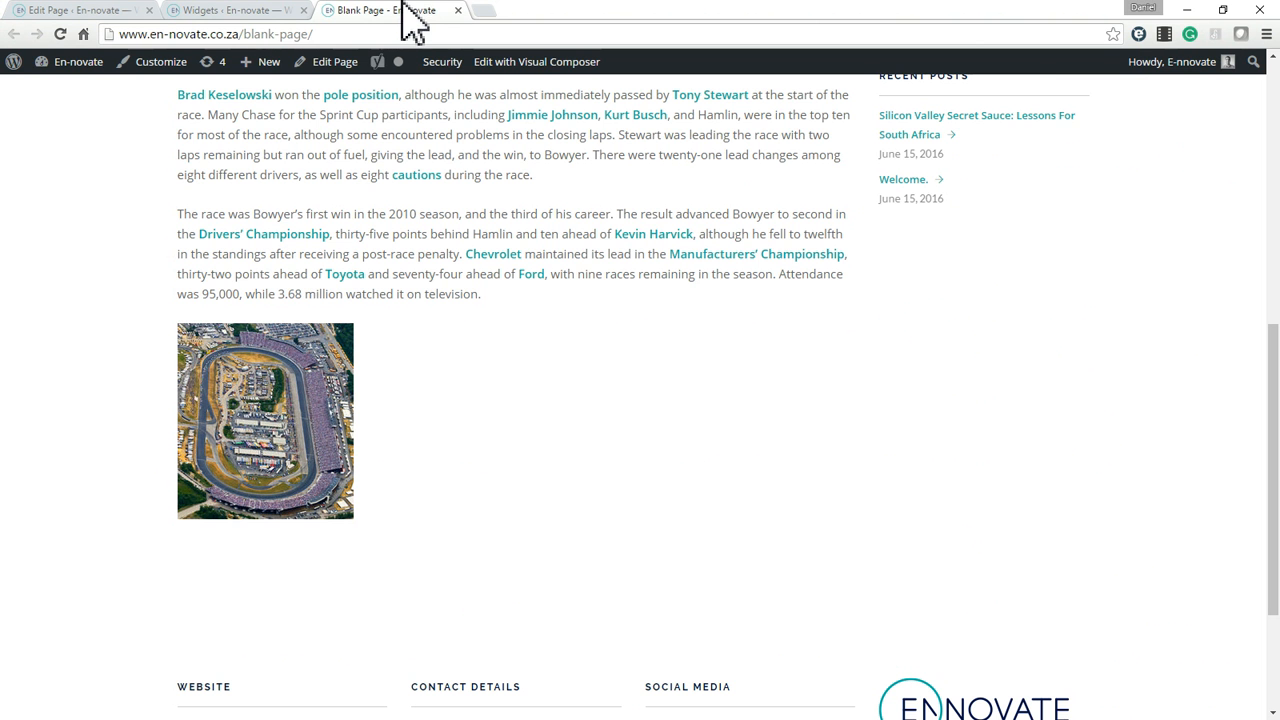
click(268, 10)
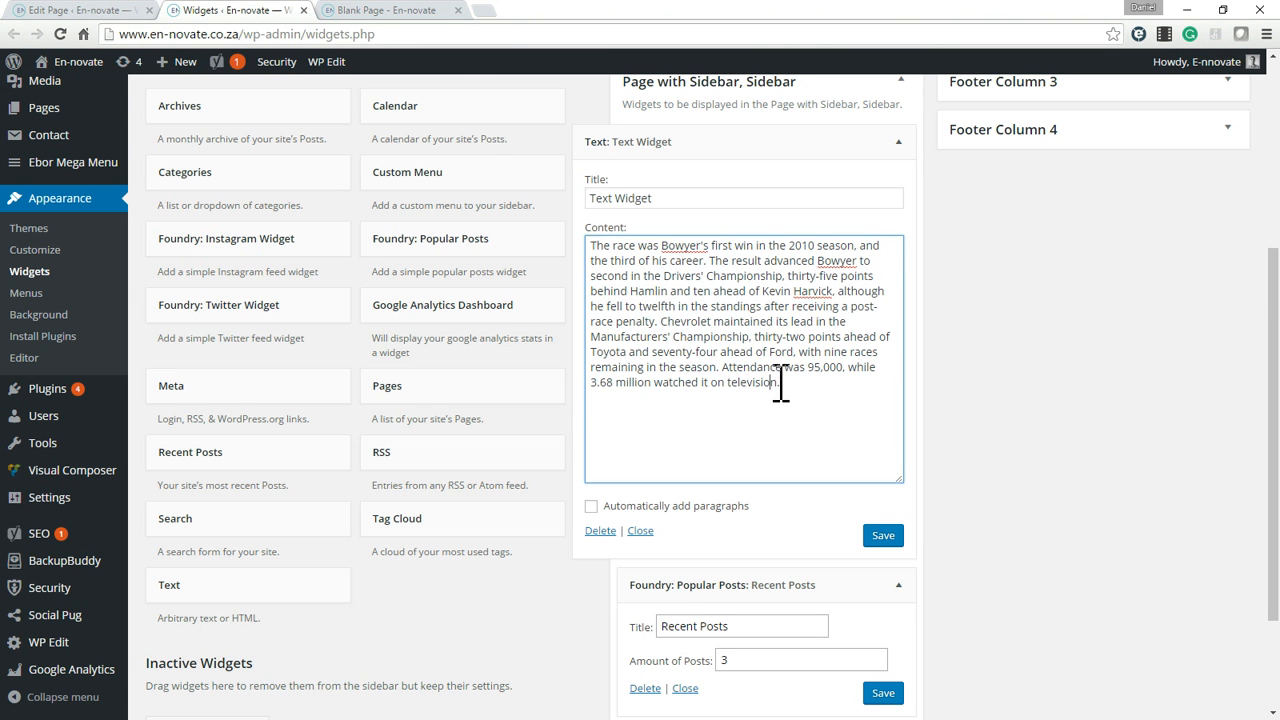
key(ctrl+a)
key(ctrl+v)
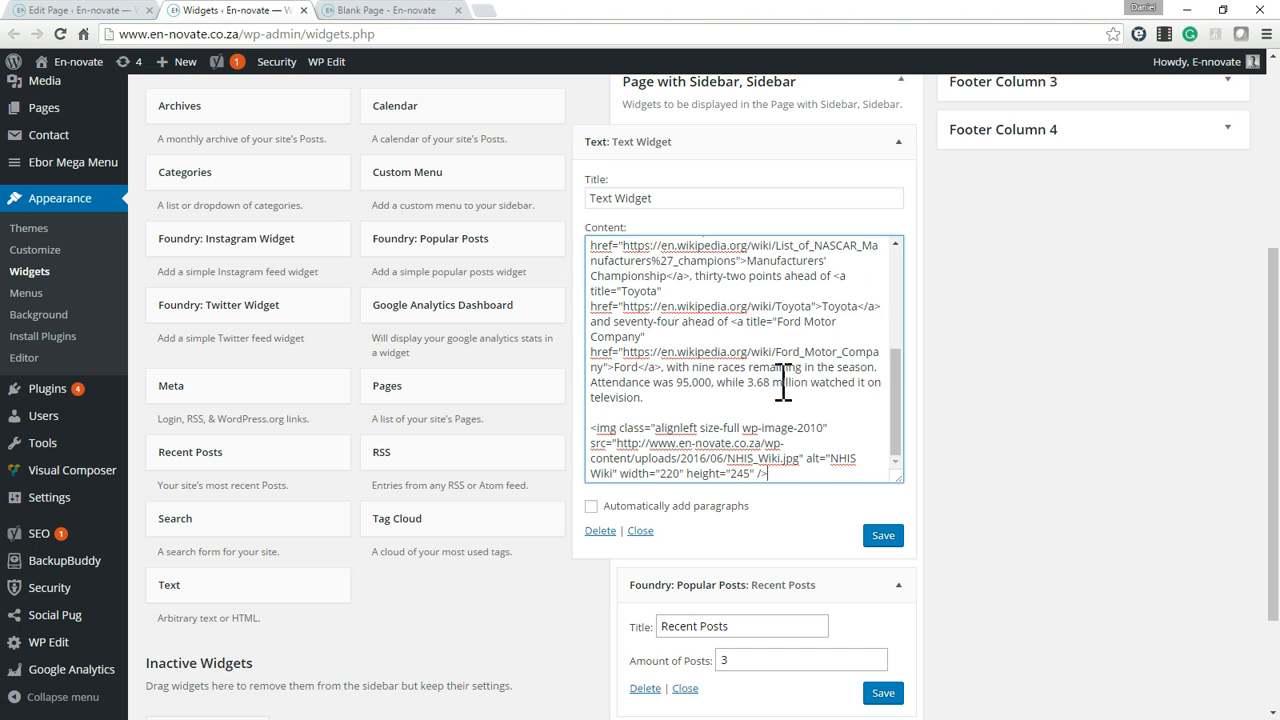
click(672, 508)
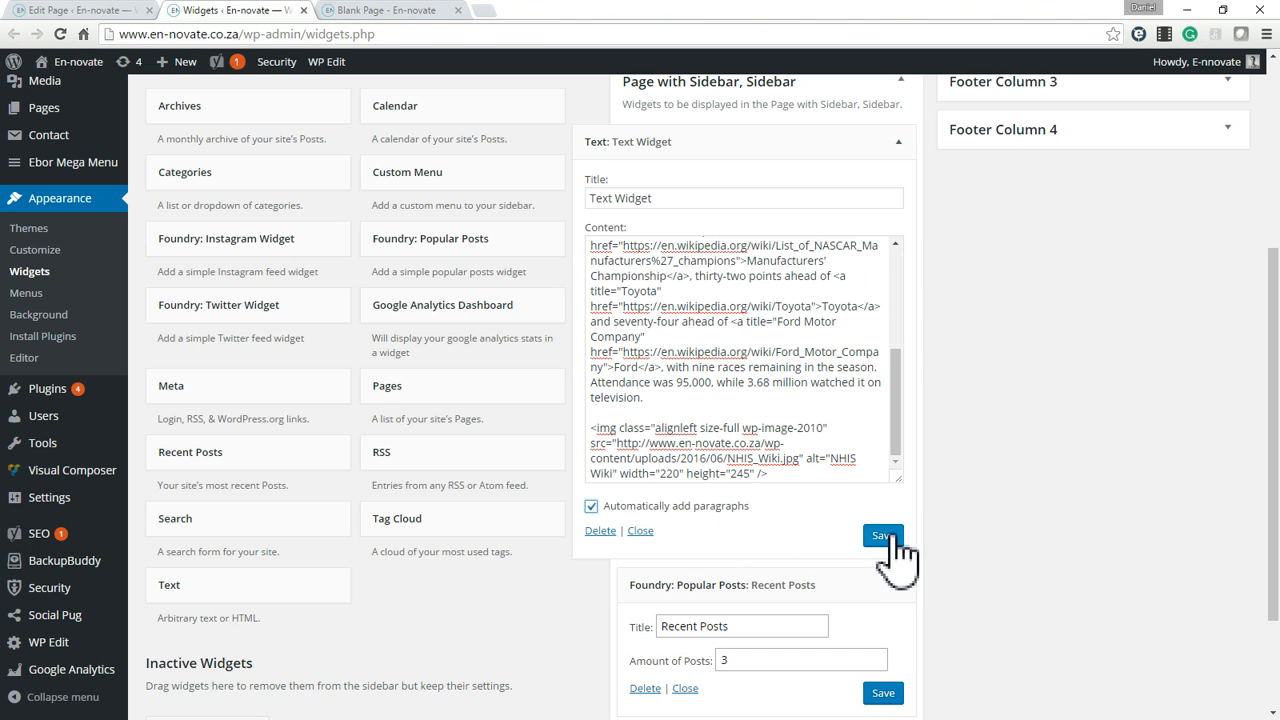
Reload the live Blank Page and examine the sidebar's linked text, image and recent posts.
click(425, 12)
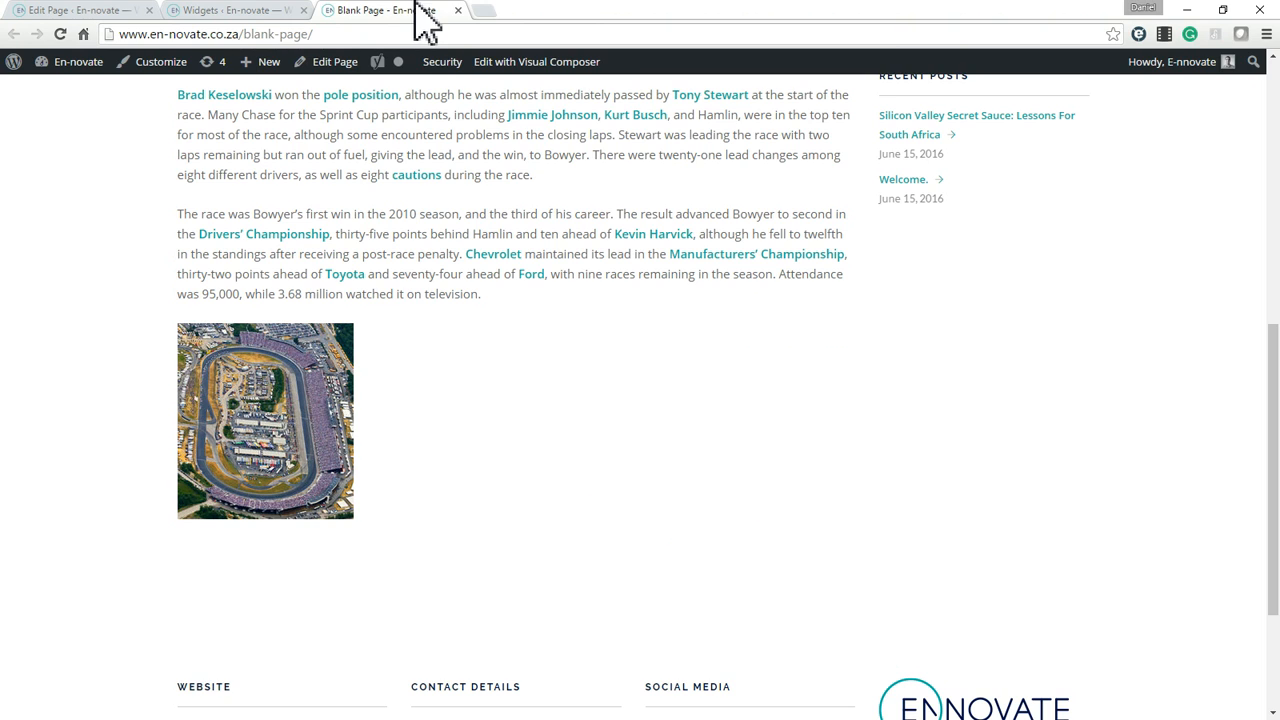
key(F5)
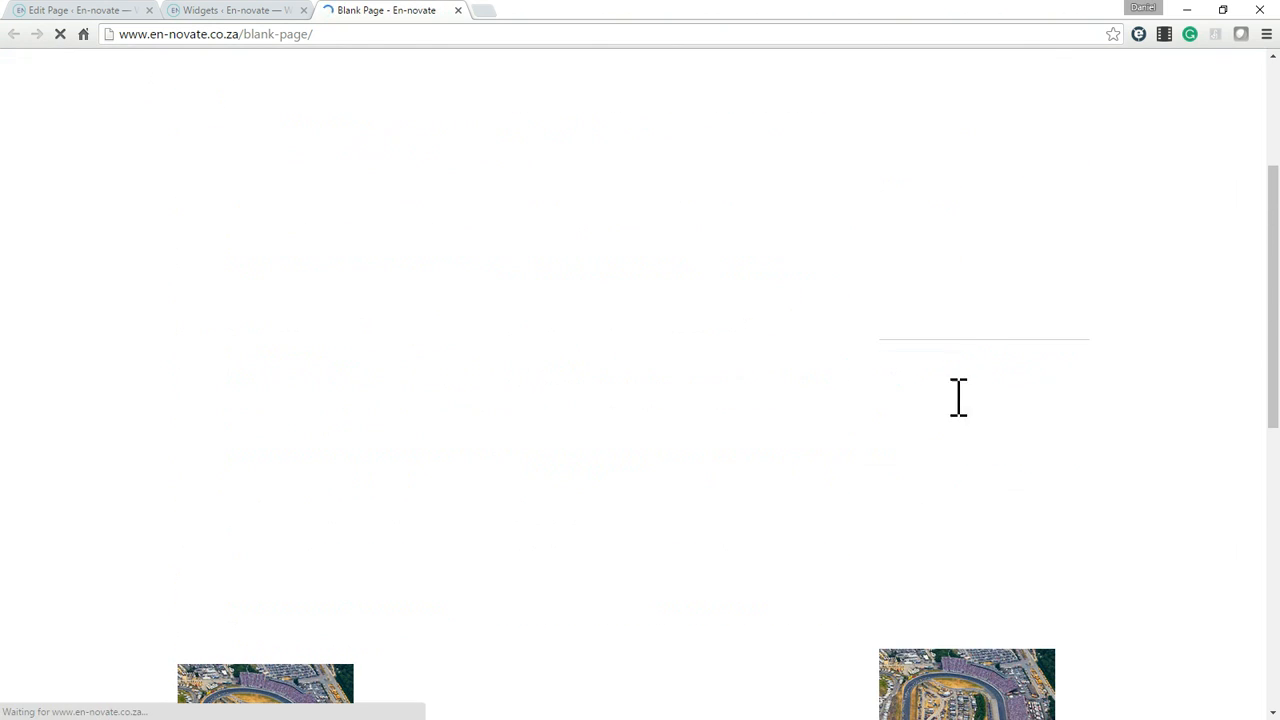
scroll(1044, 415, down, 4)
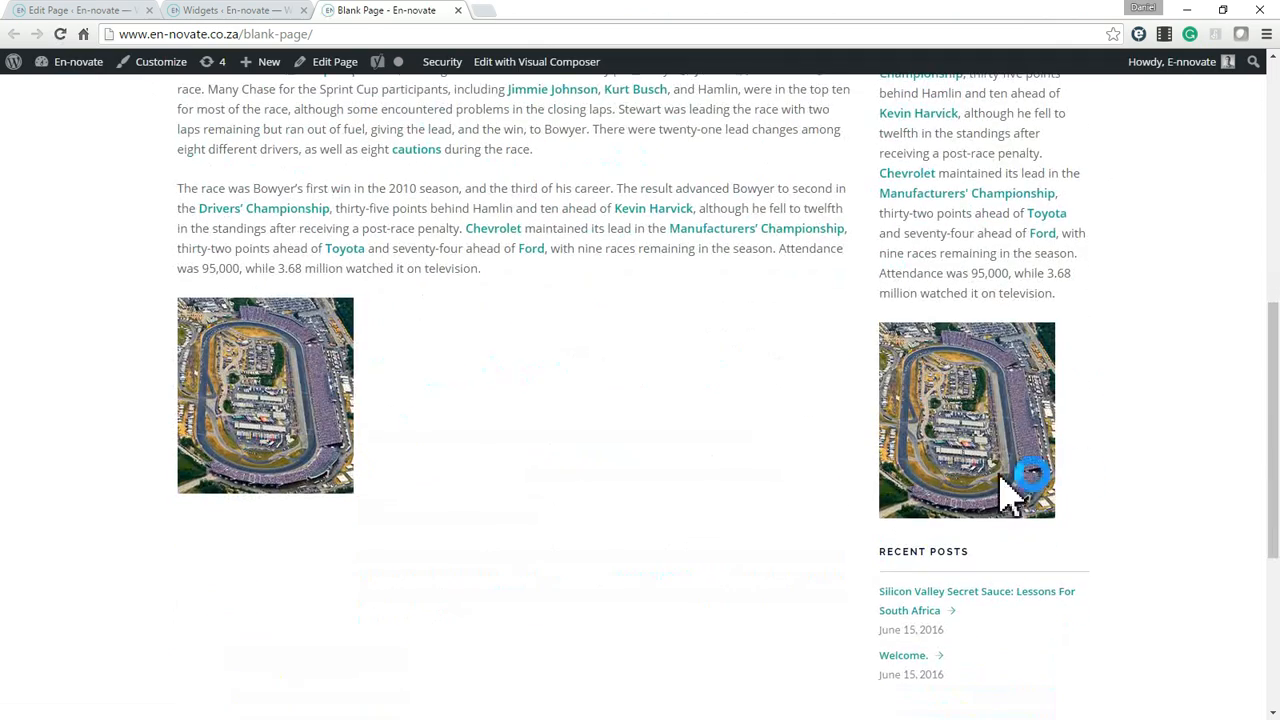
scroll(1040, 485, up, 4)
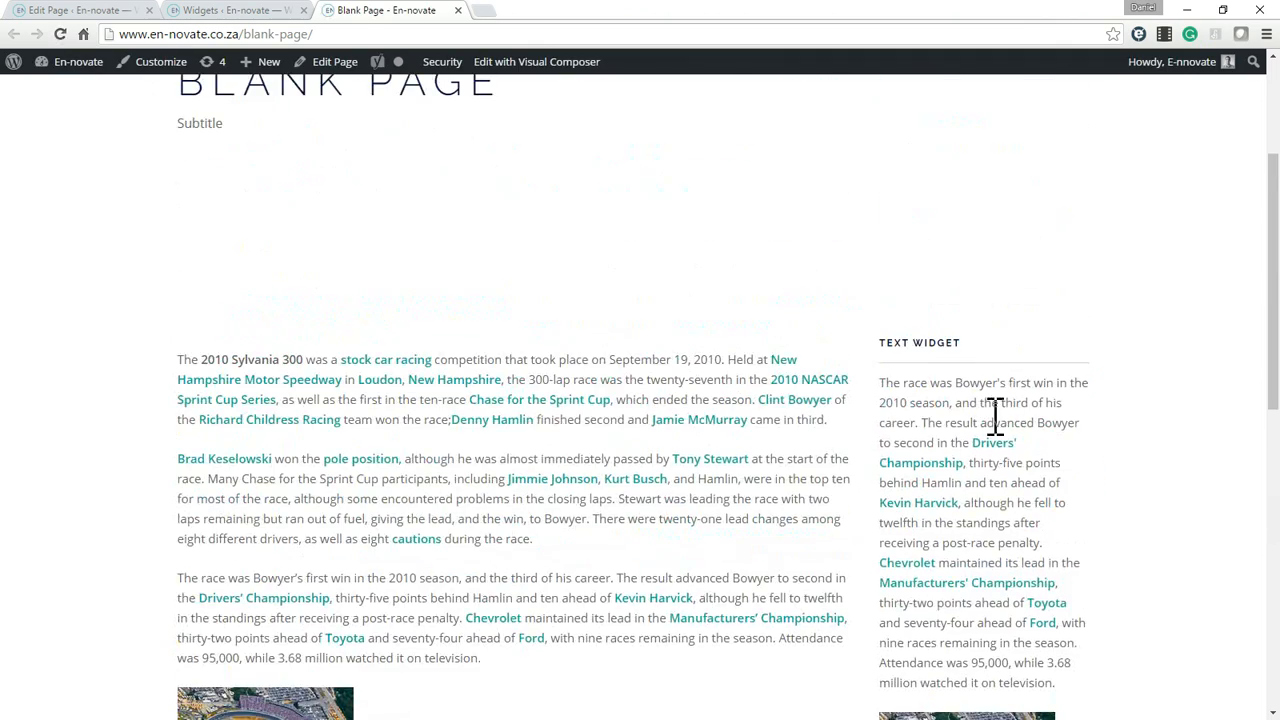
scroll(995, 415, down, 4)
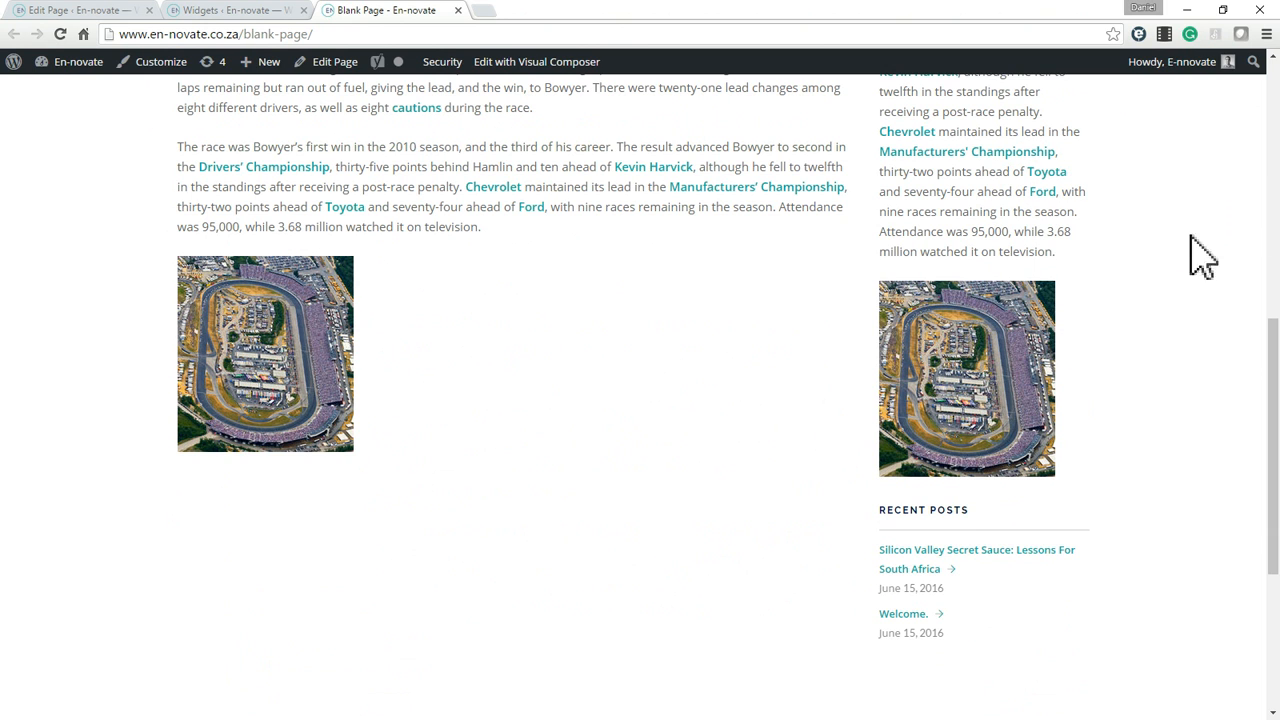
Return to the Blank Page editor and examine the available page template options.
click(266, 12)
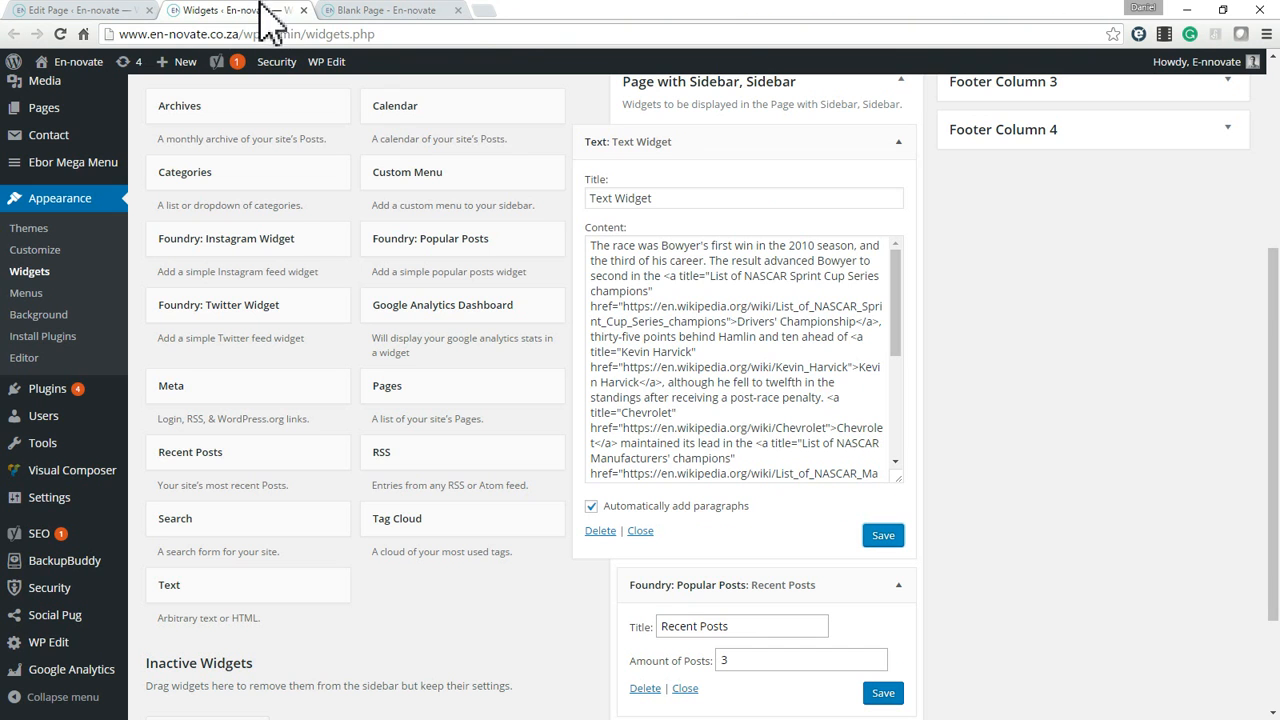
click(57, 12)
click(1129, 394)
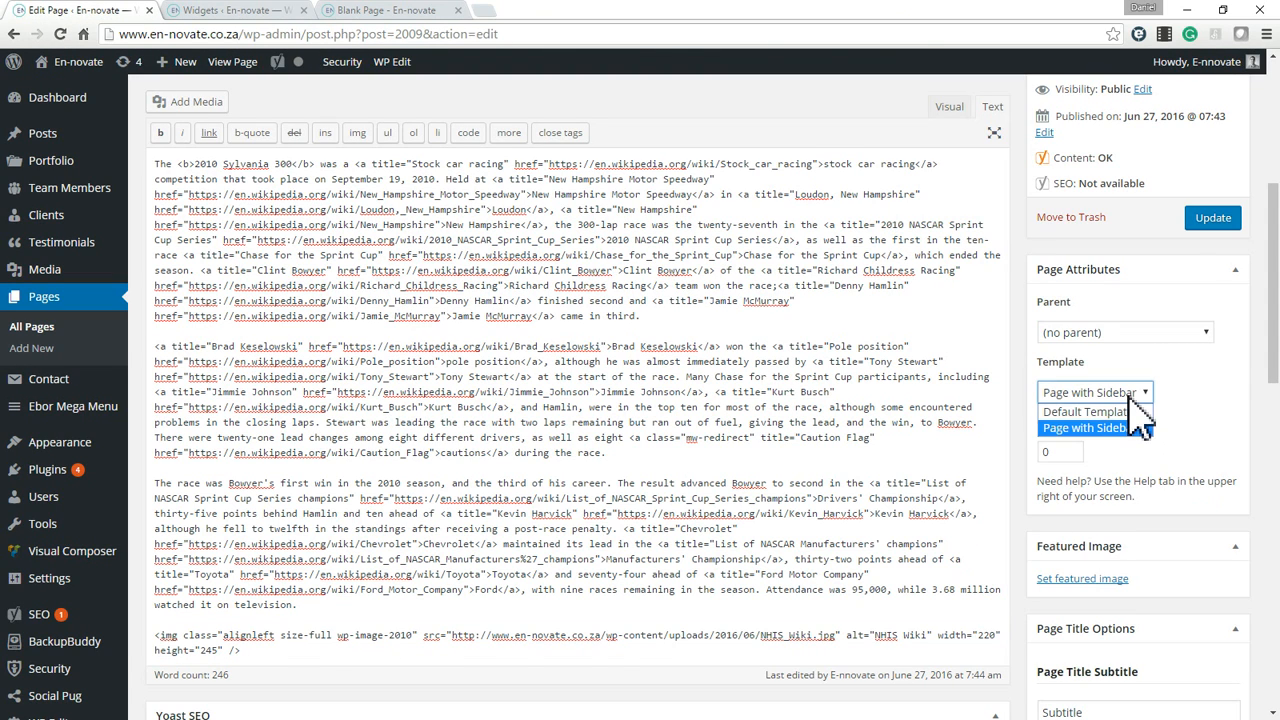
click(1128, 397)
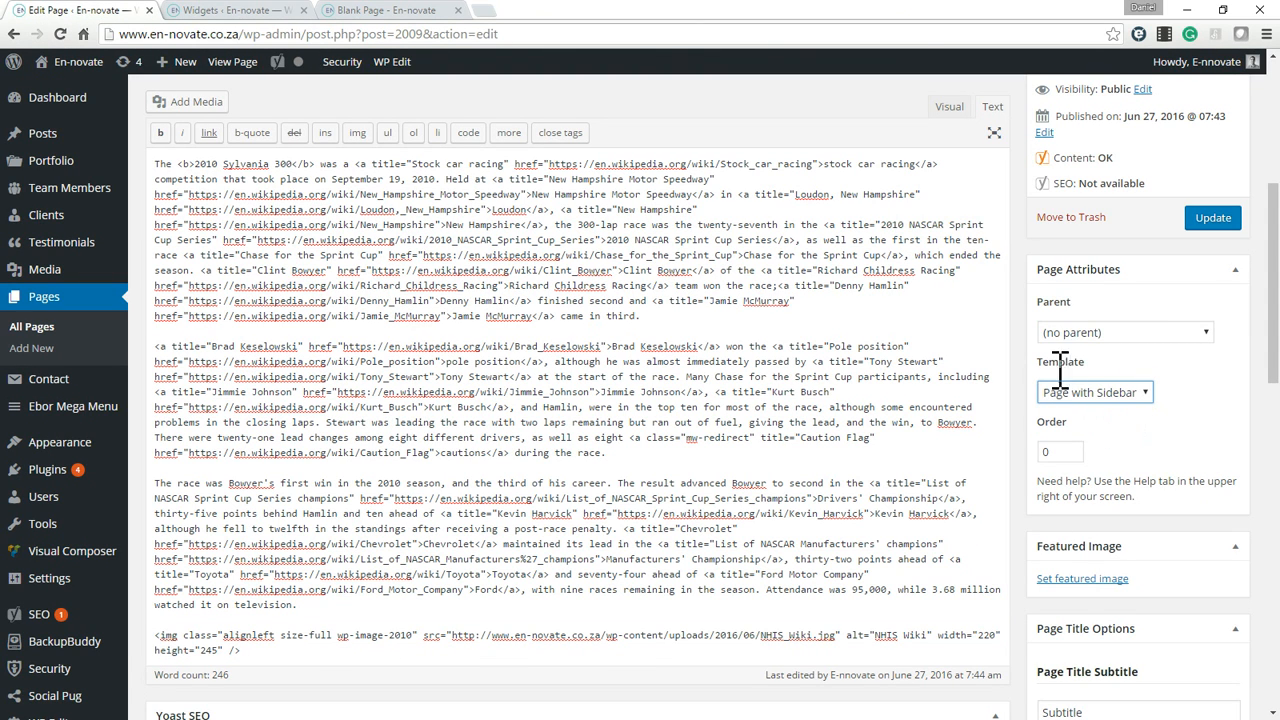
click(1103, 402)
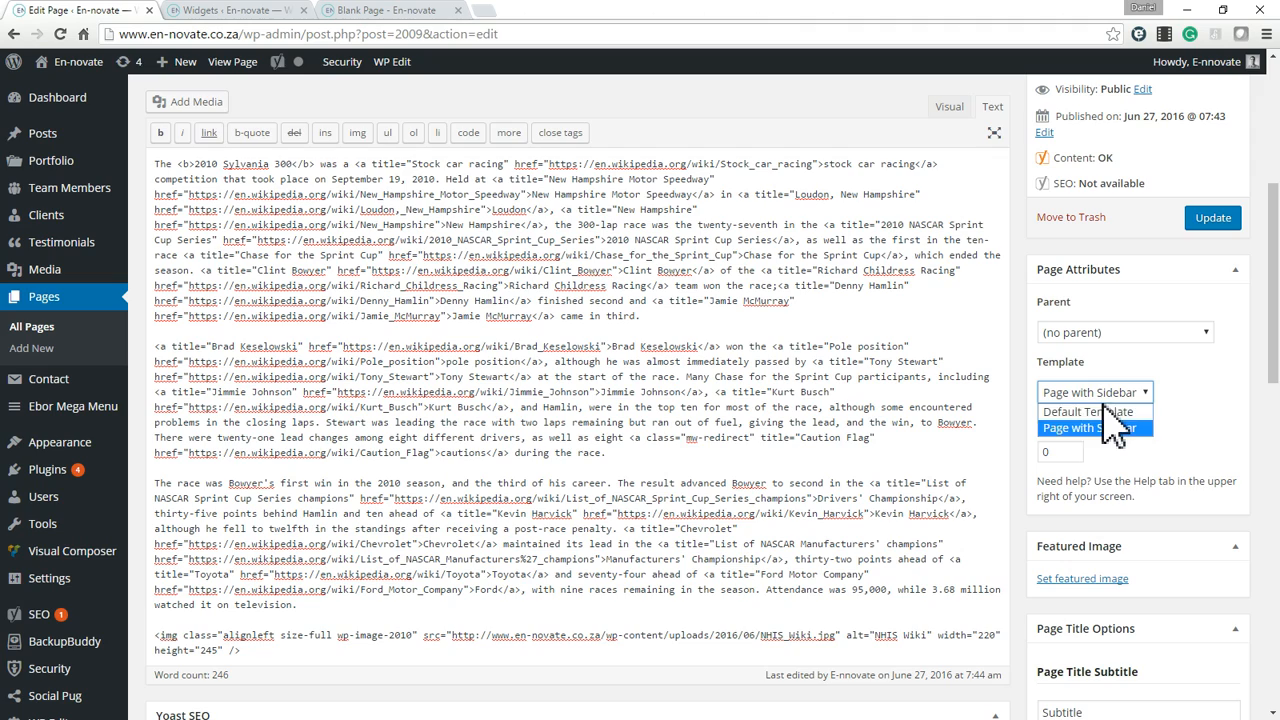
Review the Widgets page and the sidebar on the live Blank Page once more.
click(226, 5)
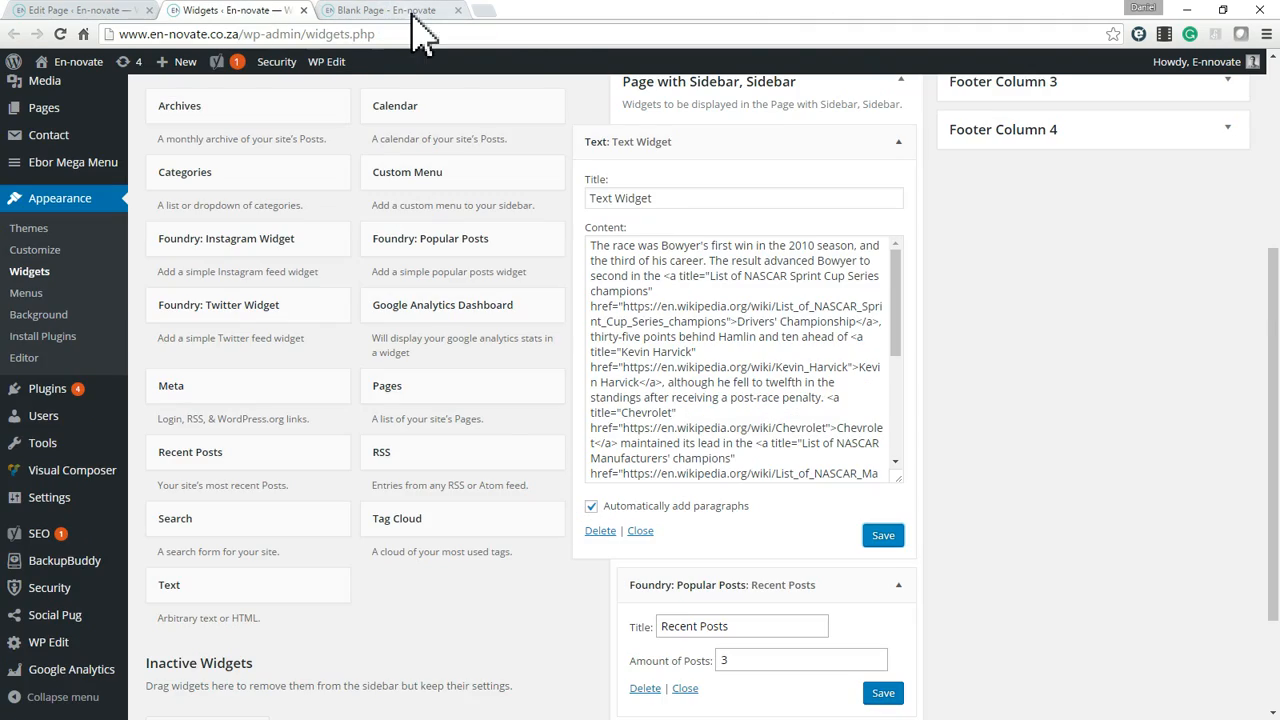
click(390, 10)
scroll(1100, 380, up, 3)
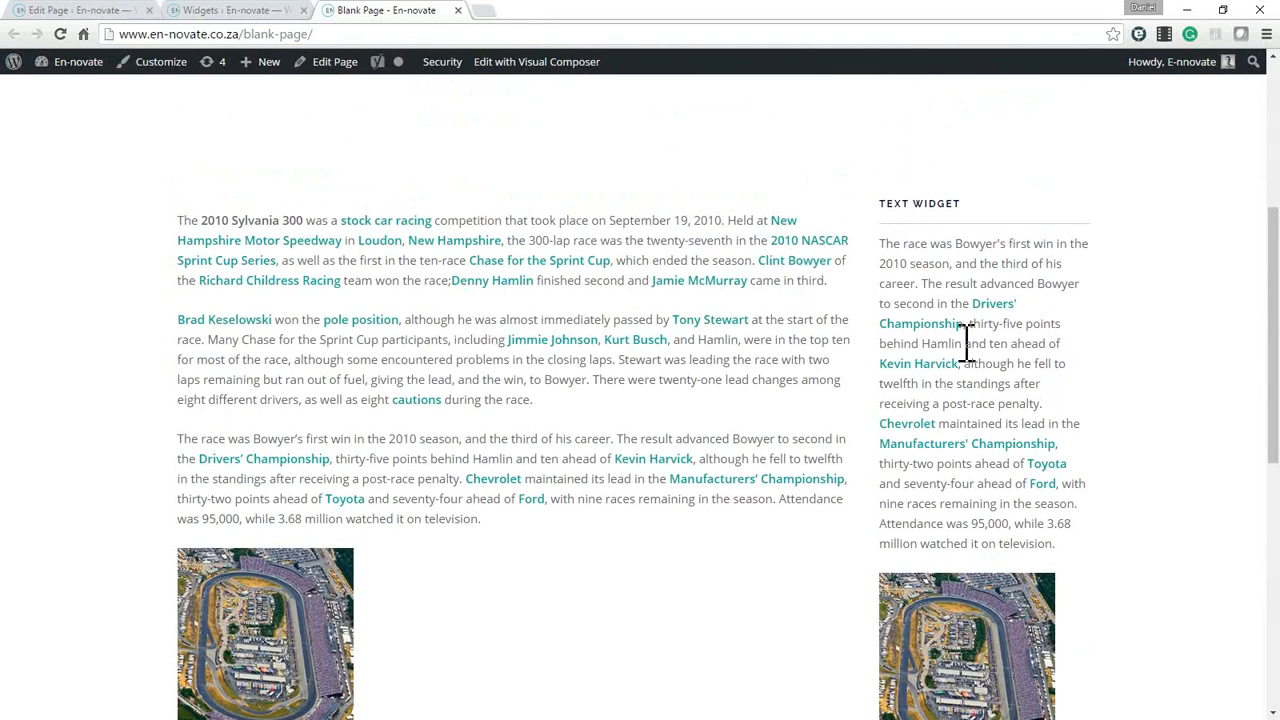
scroll(963, 509, down, 5)
scroll(1085, 370, up, 2)
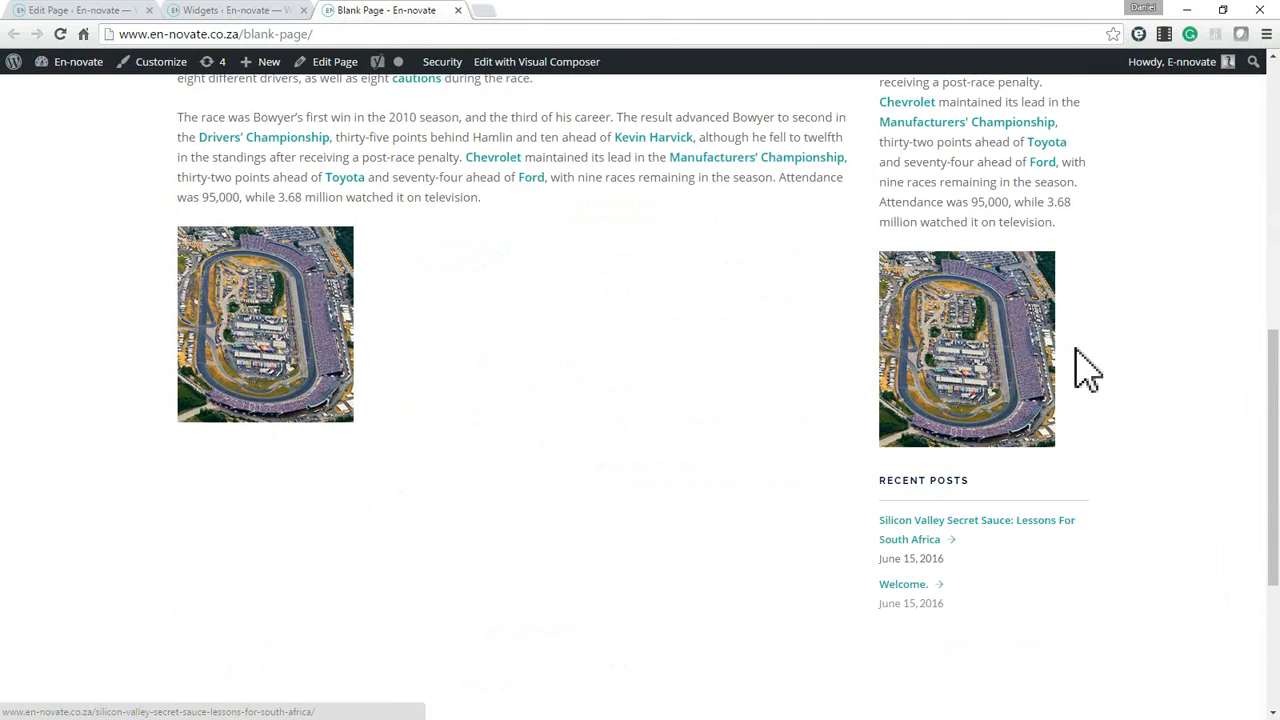
Clear and delete the Text widget from the Page with Sidebar, Sidebar area, and save the remaining Recent Posts widget.
scroll(1087, 370, up, 3)
click(290, 12)
click(722, 405)
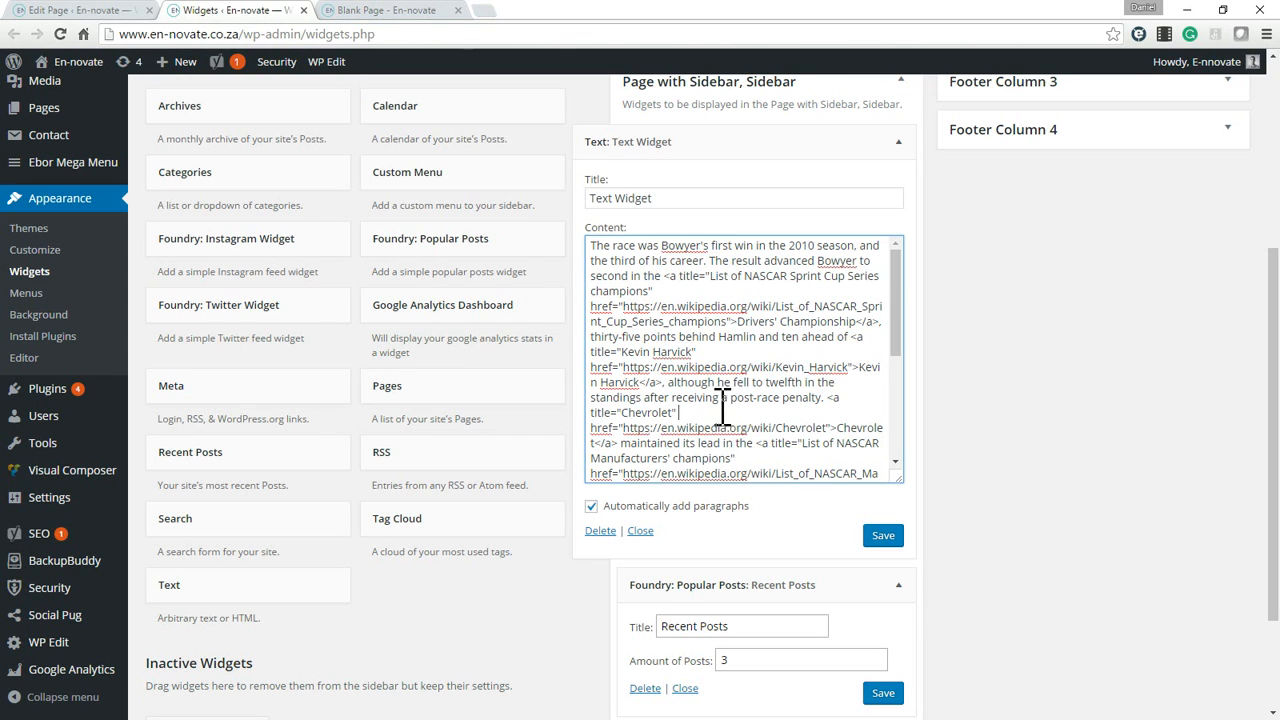
key(ctrl+a)
key(BackSpace)
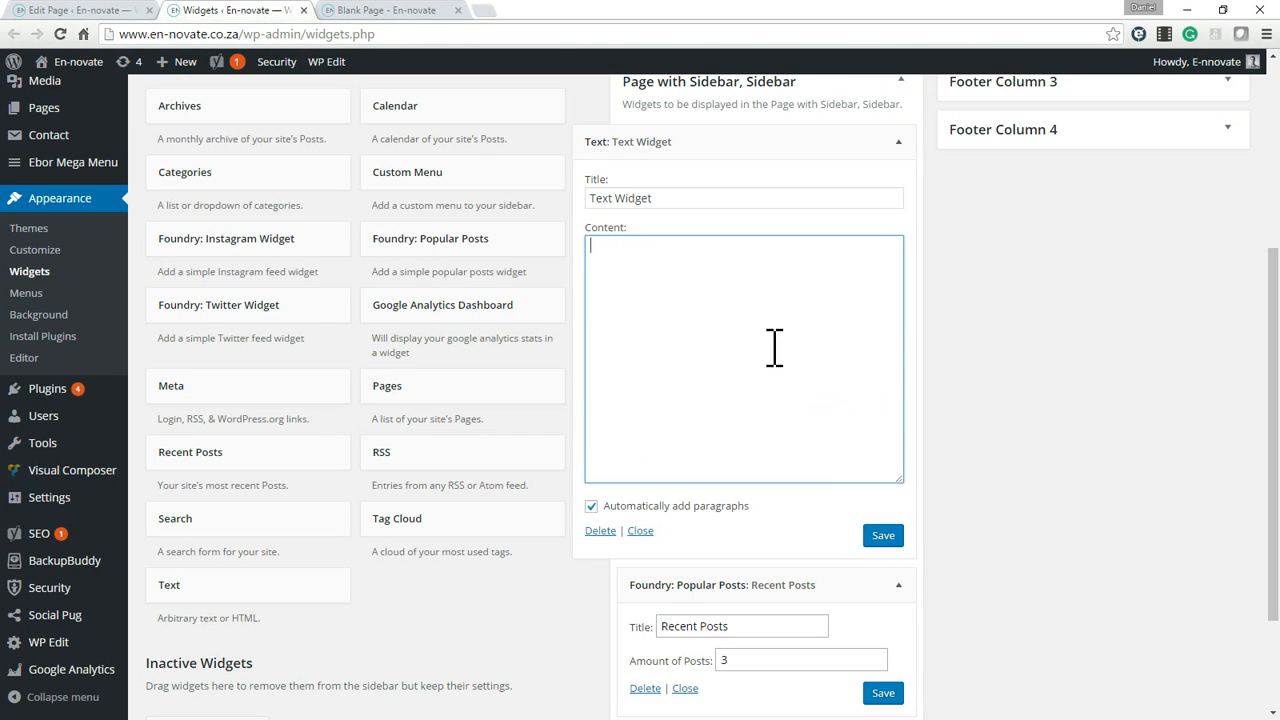
double_click(644, 199)
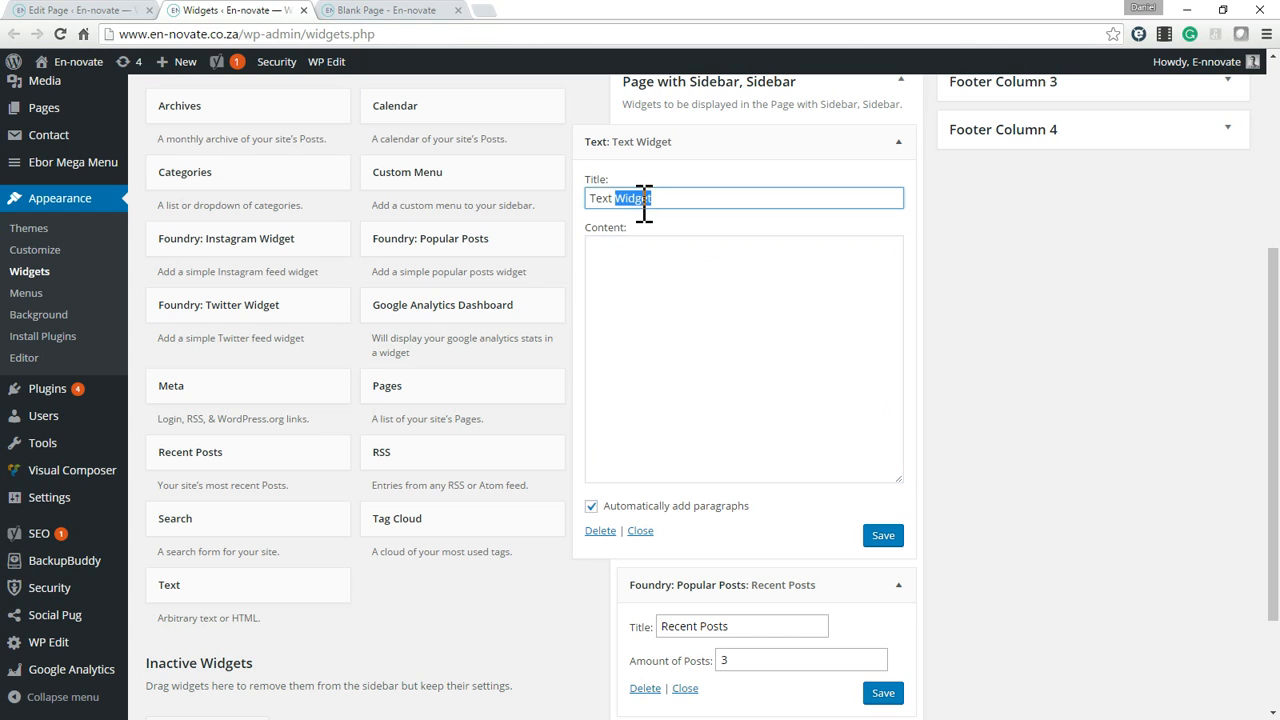
click(600, 530)
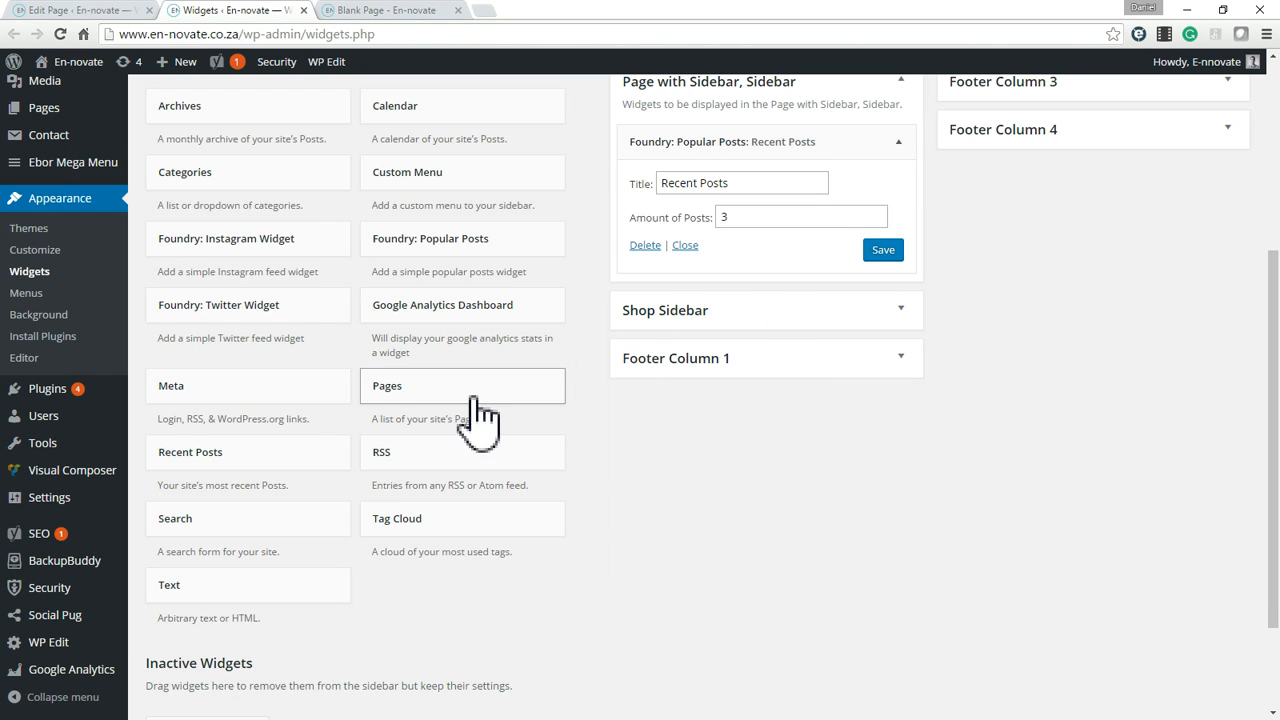
scroll(705, 222, up, 3)
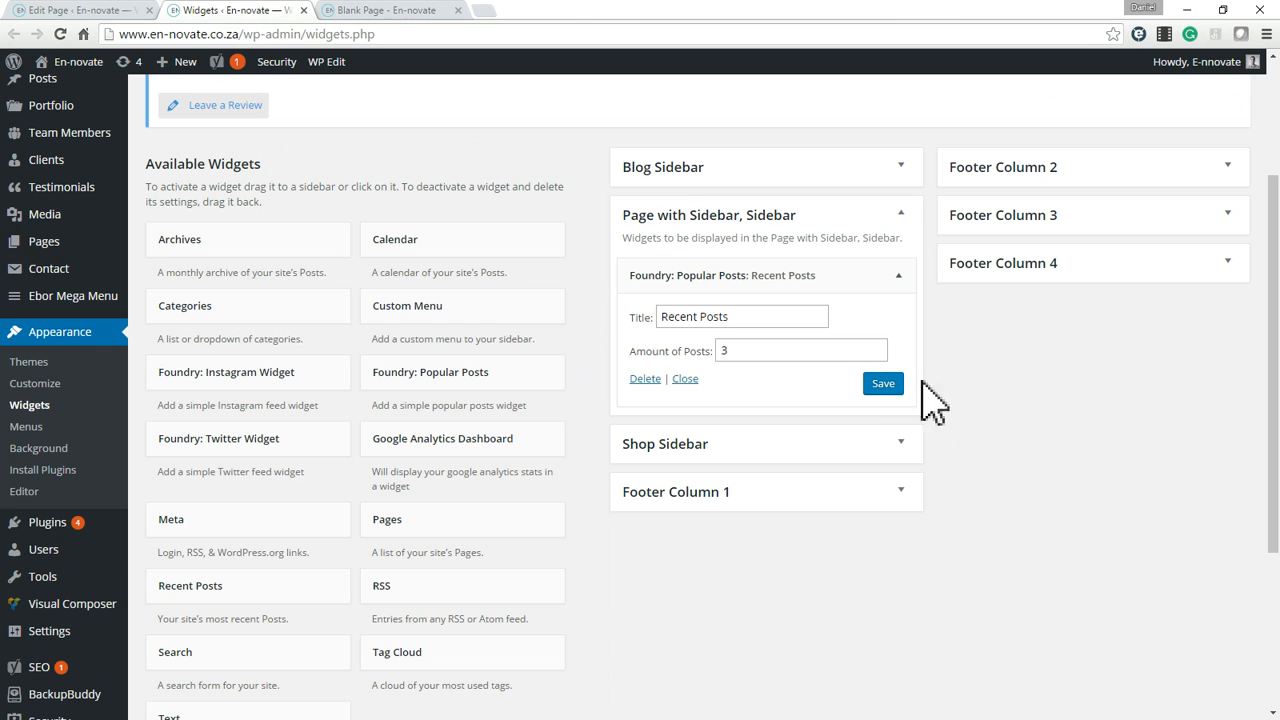
click(884, 388)
Leave the Blank Page for a new WordPress page and switch it to the Visual Composer backend editor.
click(407, 12)
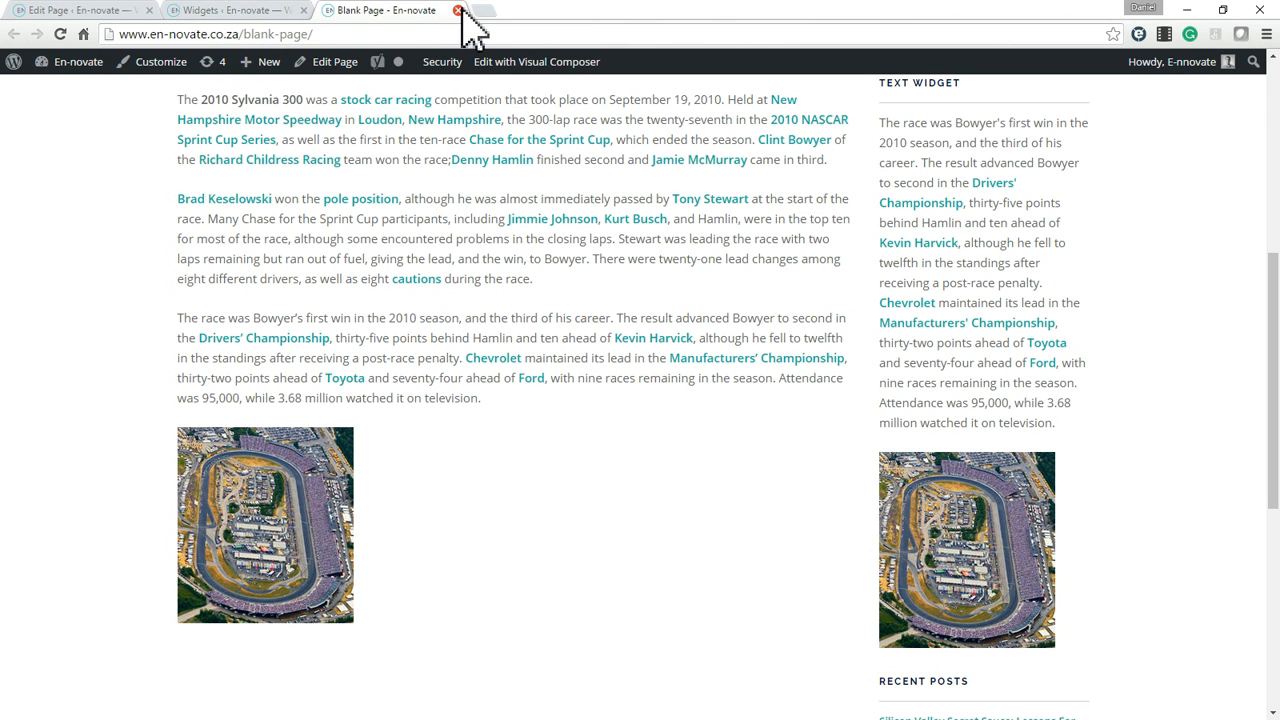
scroll(590, 408, up, 3)
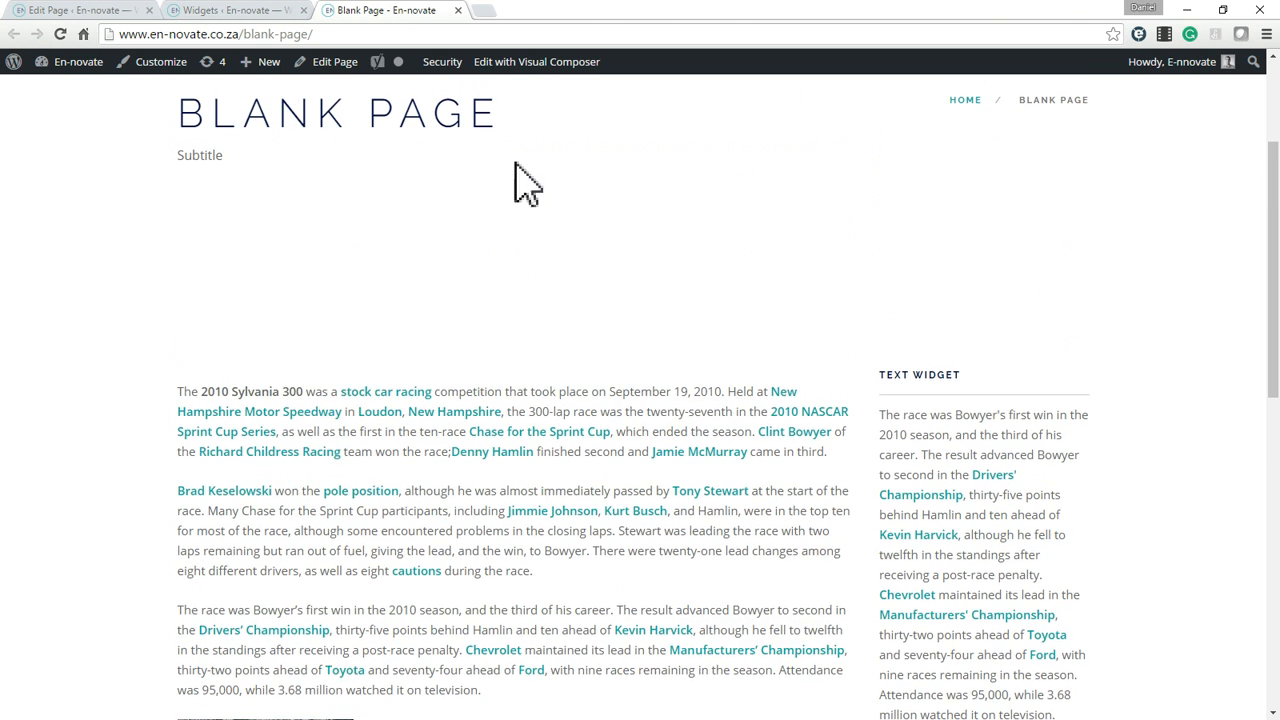
scroll(533, 578, up, 2)
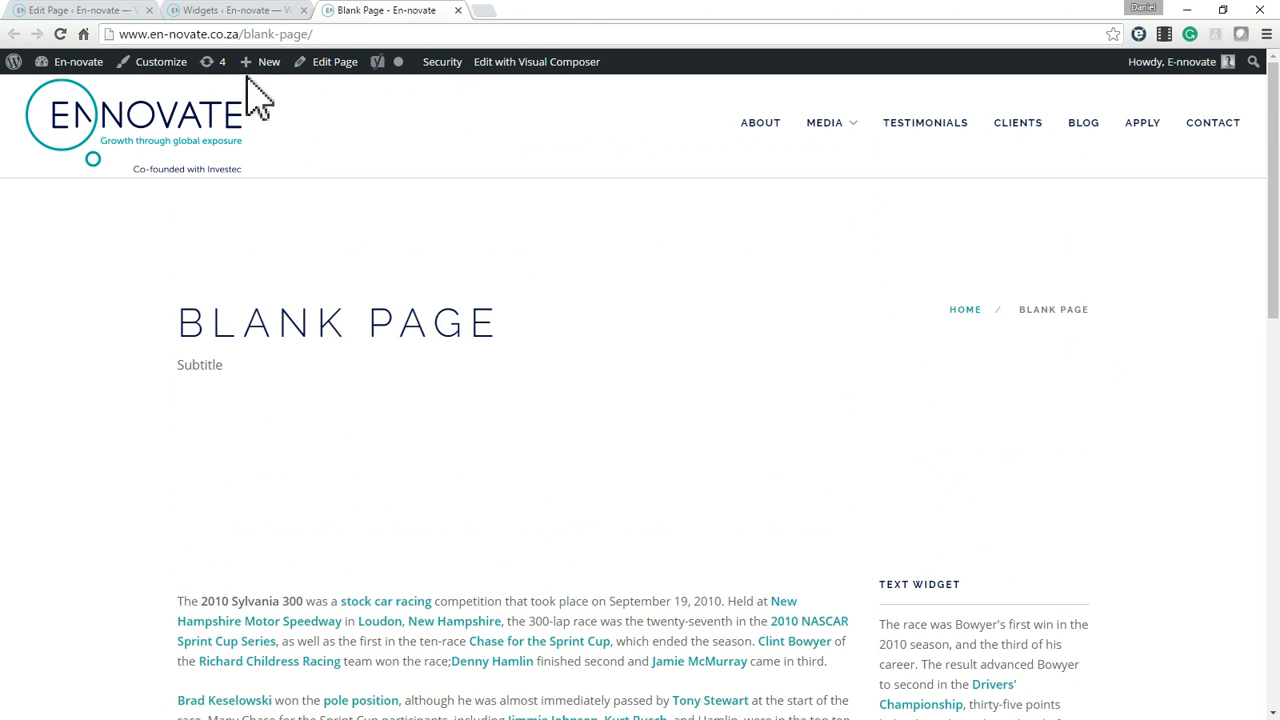
click(95, 12)
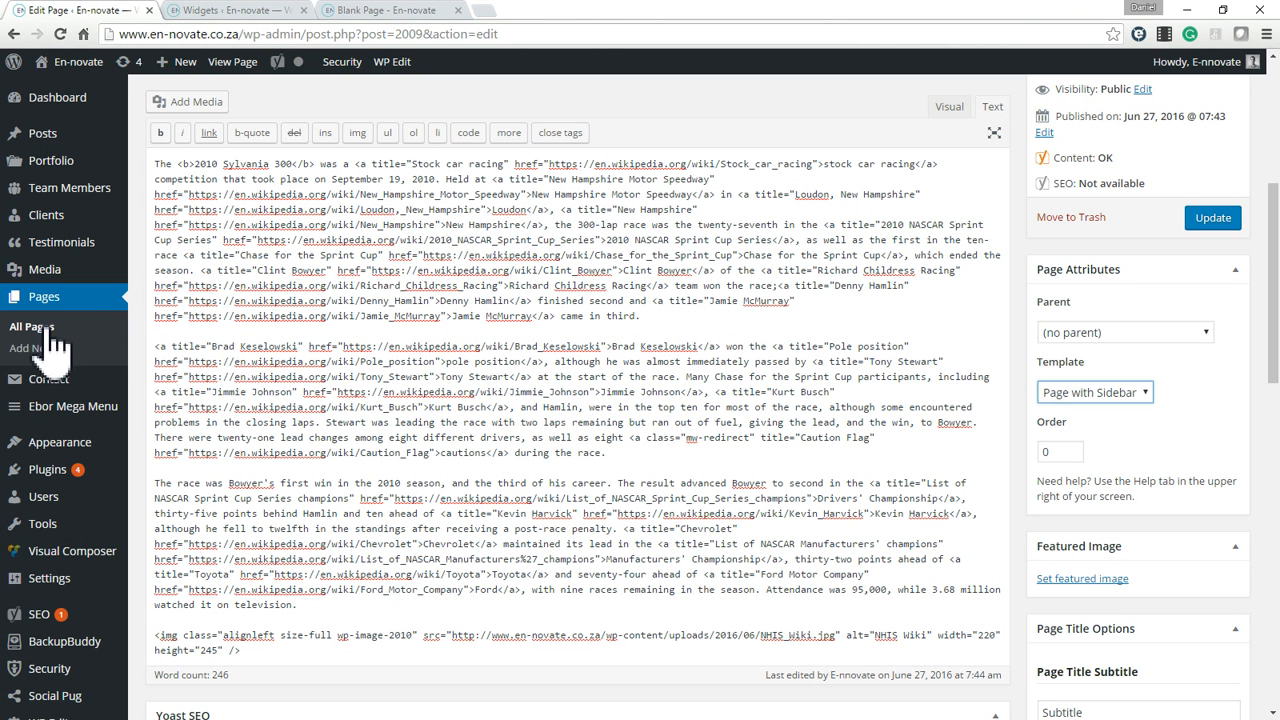
click(45, 330)
mouse_move(108, 408)
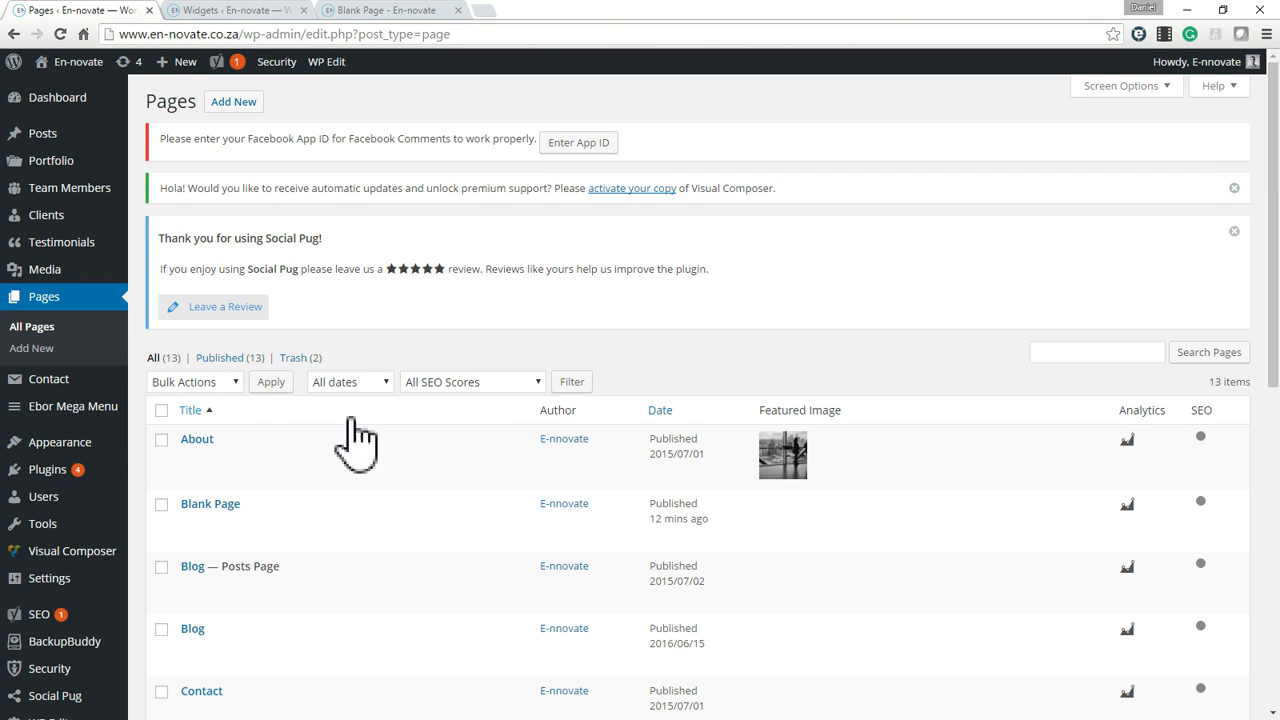
click(42, 345)
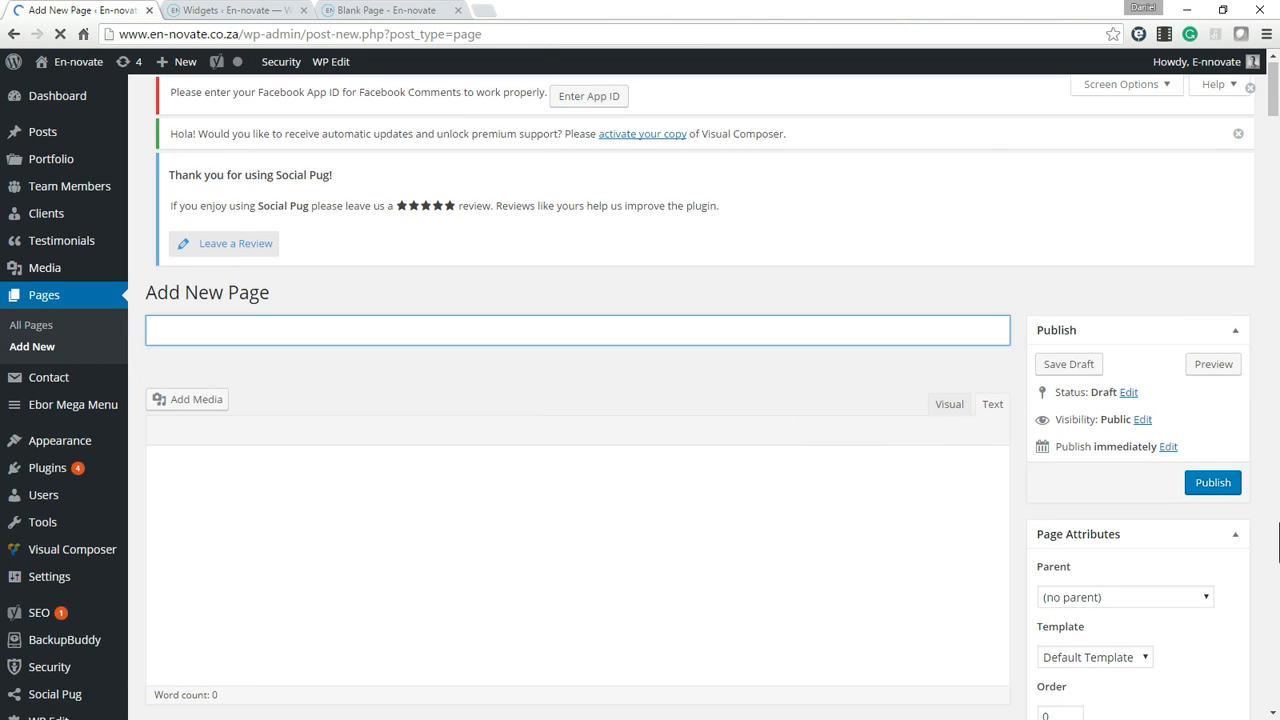
scroll(1105, 555, down, 1)
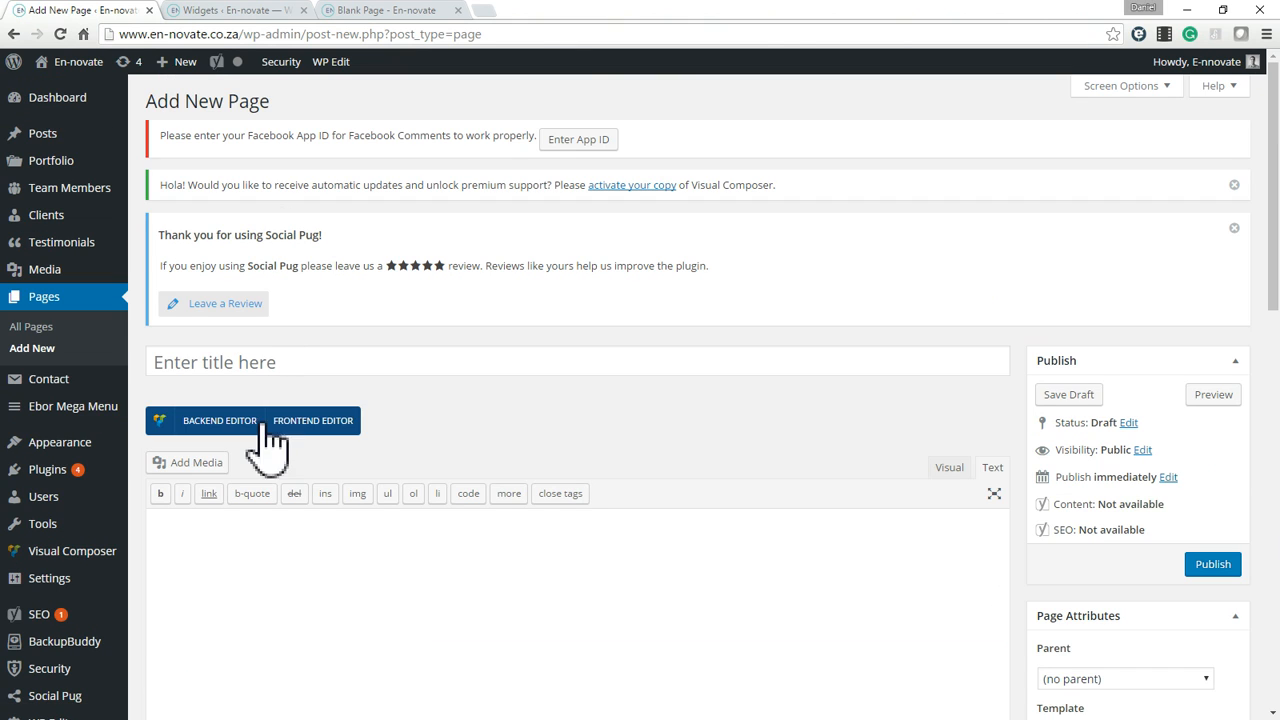
click(222, 440)
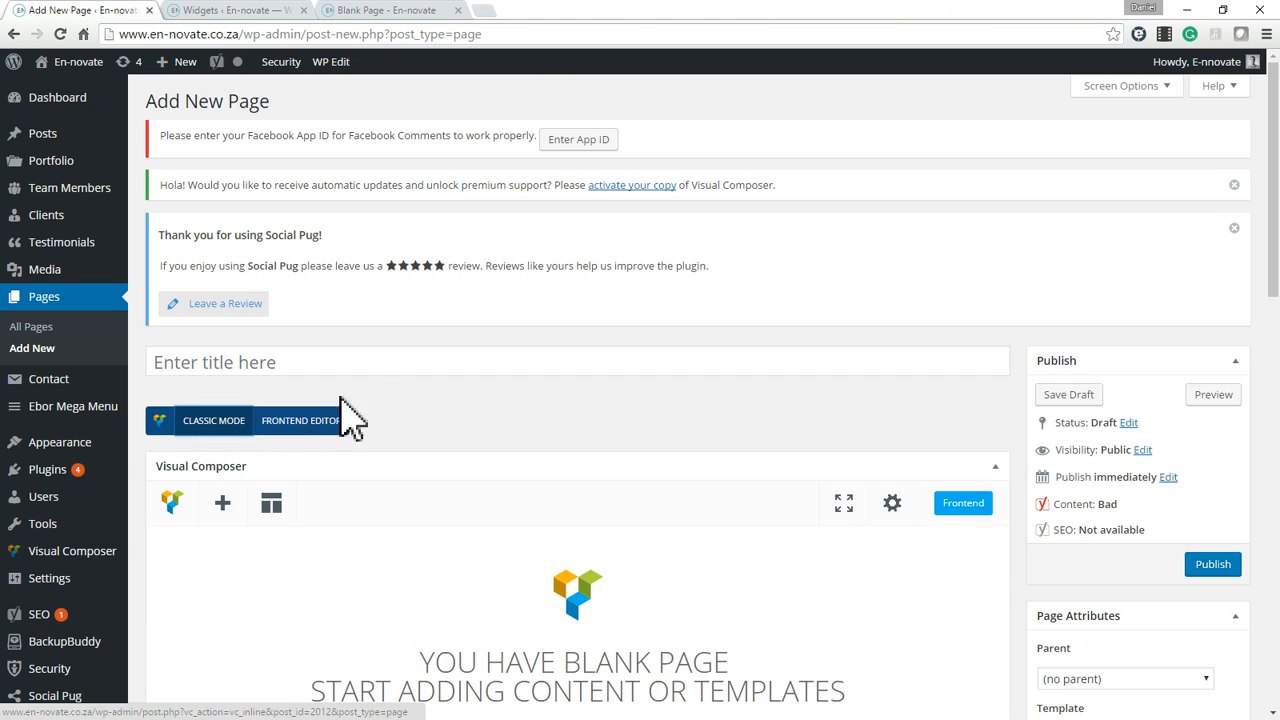
scroll(428, 371, down, 3)
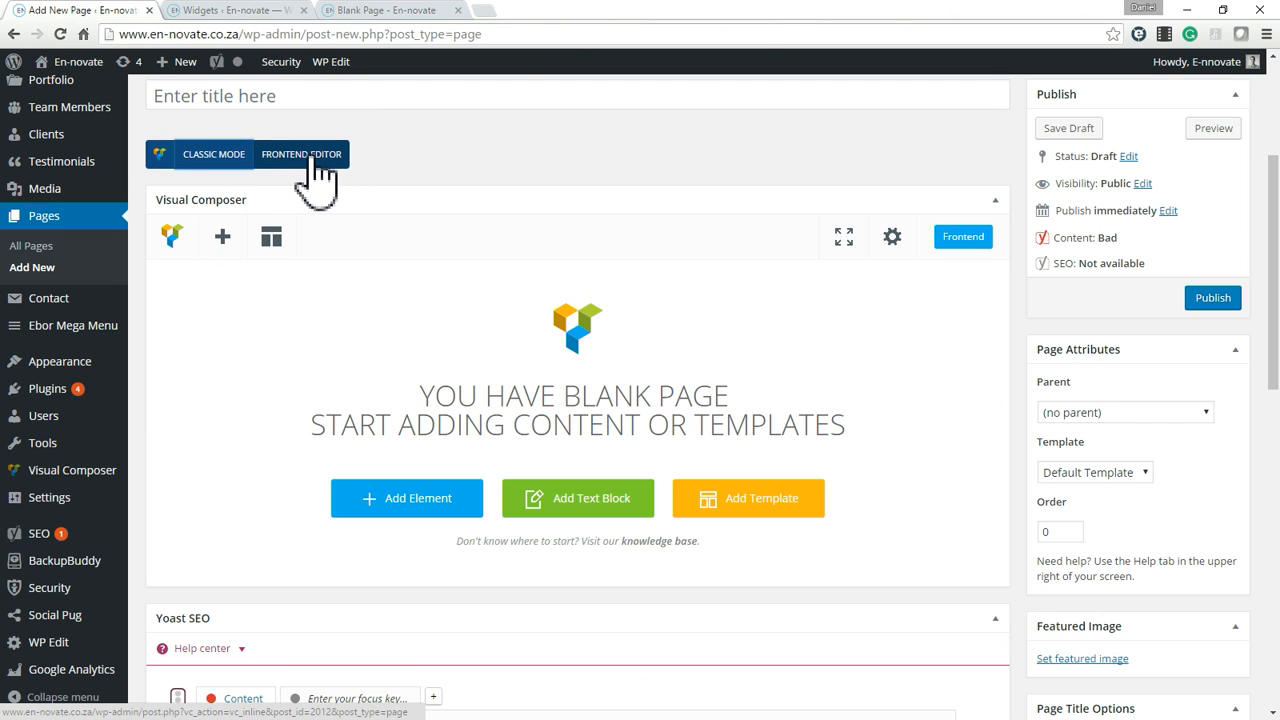
Open the new page in the Visual Composer frontend editor and add two Row elements.
click(312, 158)
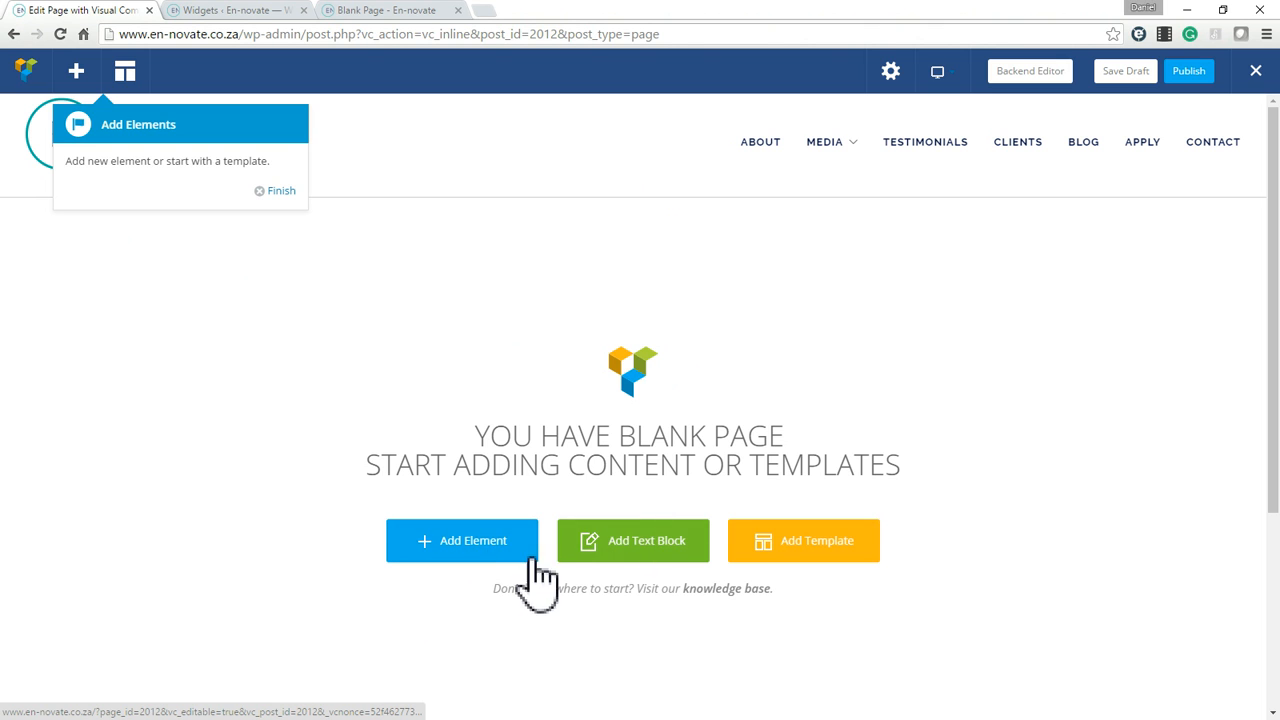
click(467, 545)
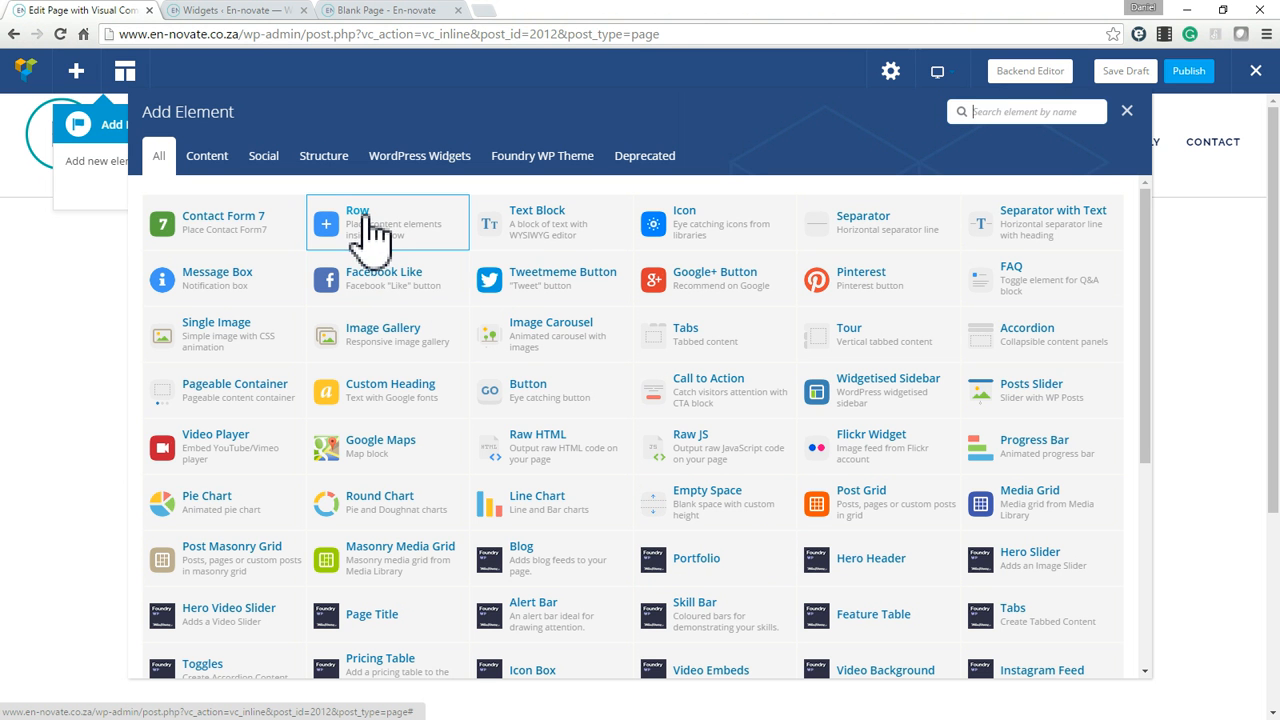
click(365, 230)
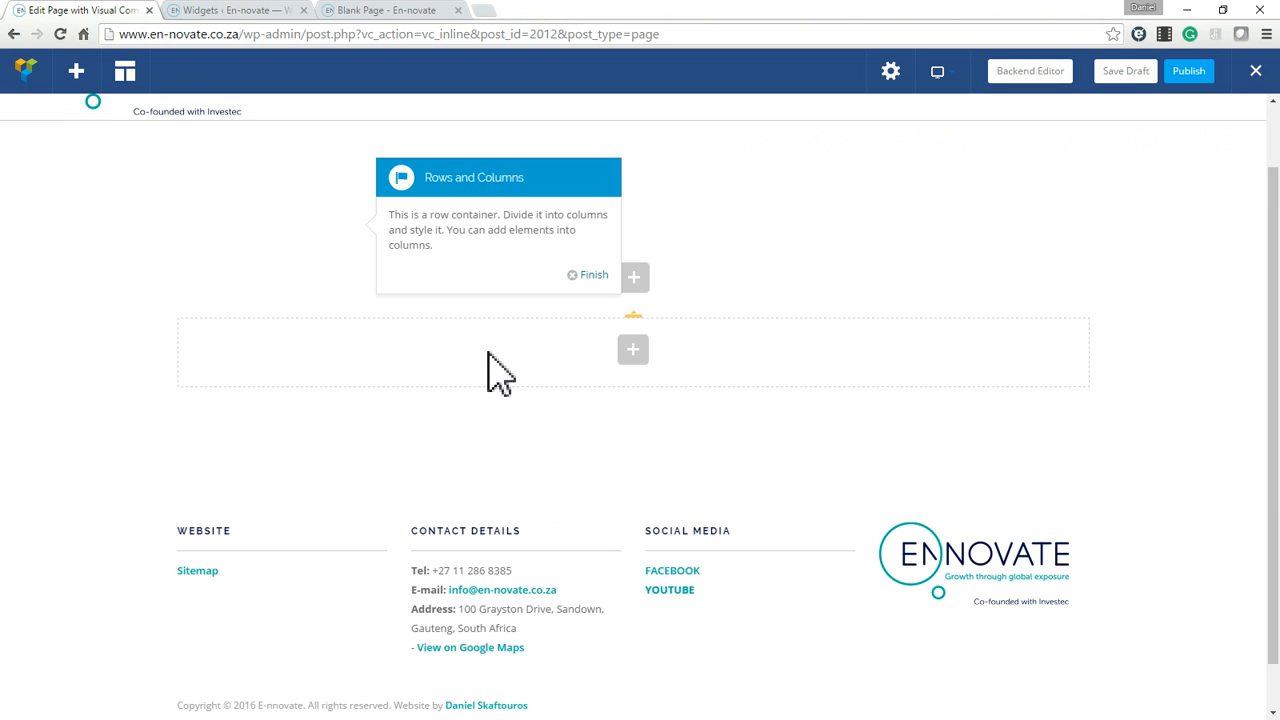
scroll(650, 362, up, 1)
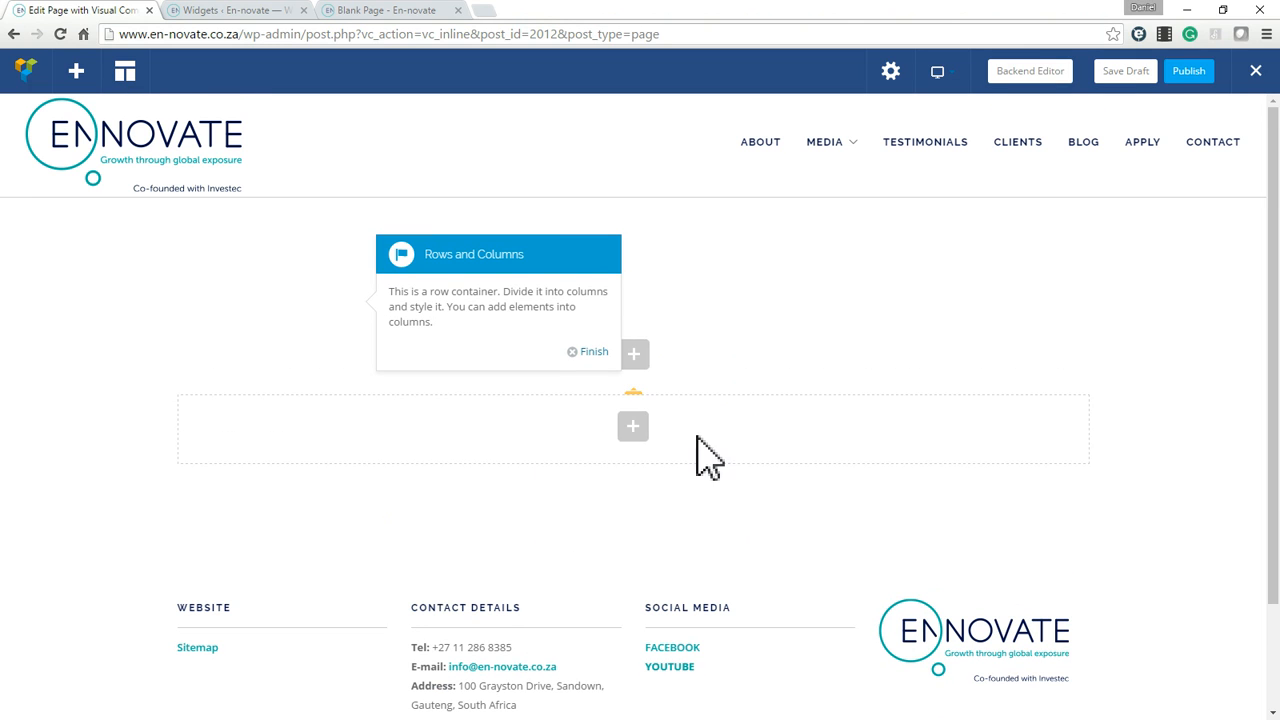
click(633, 430)
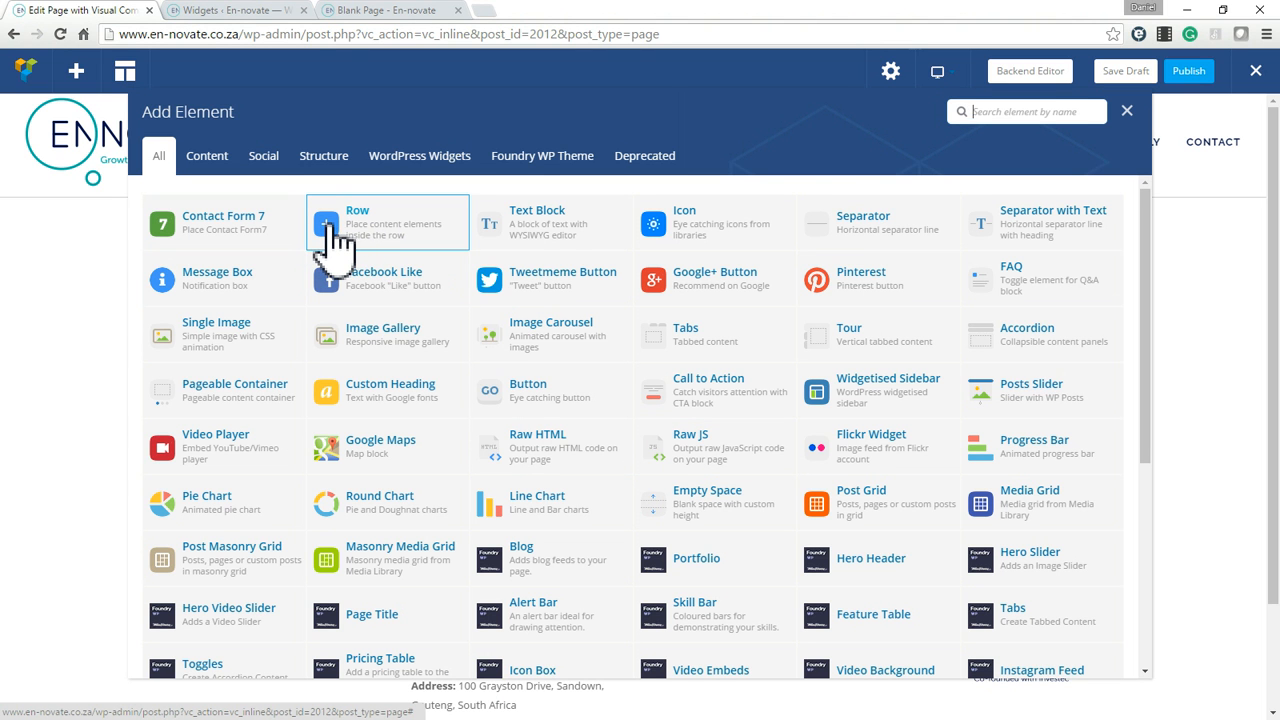
click(336, 240)
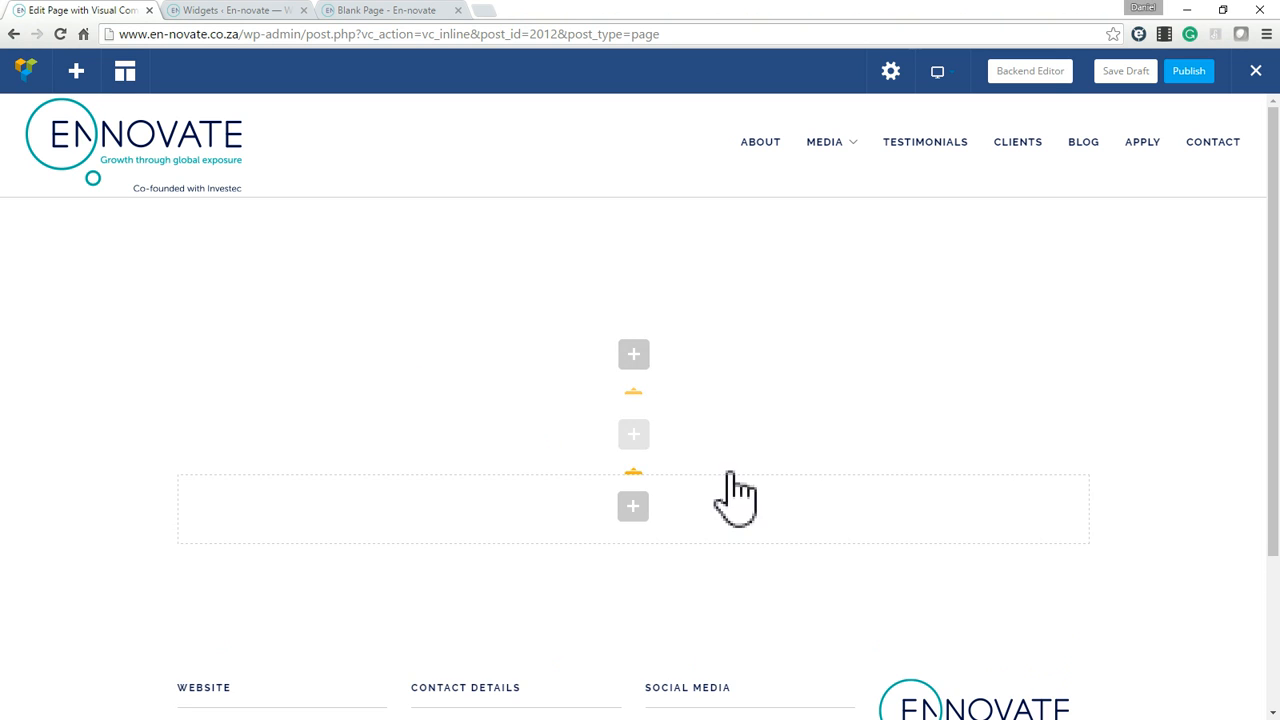
click(633, 395)
click(1127, 112)
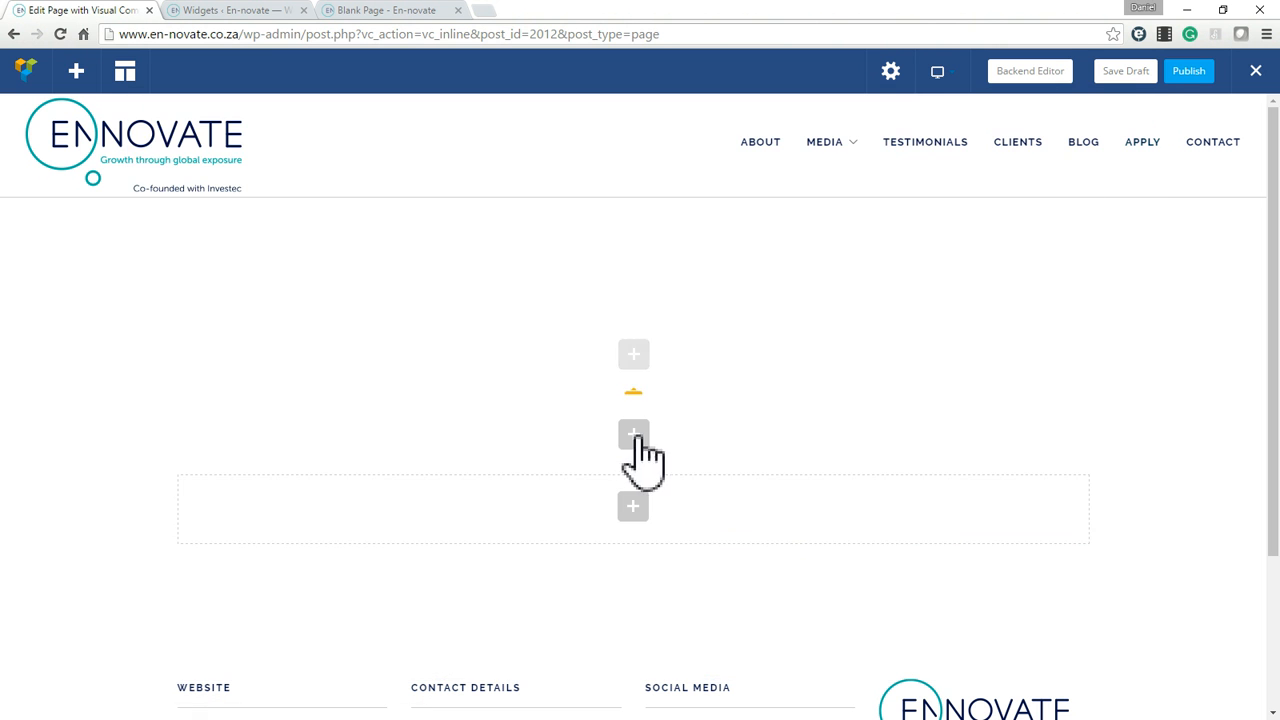
click(700, 432)
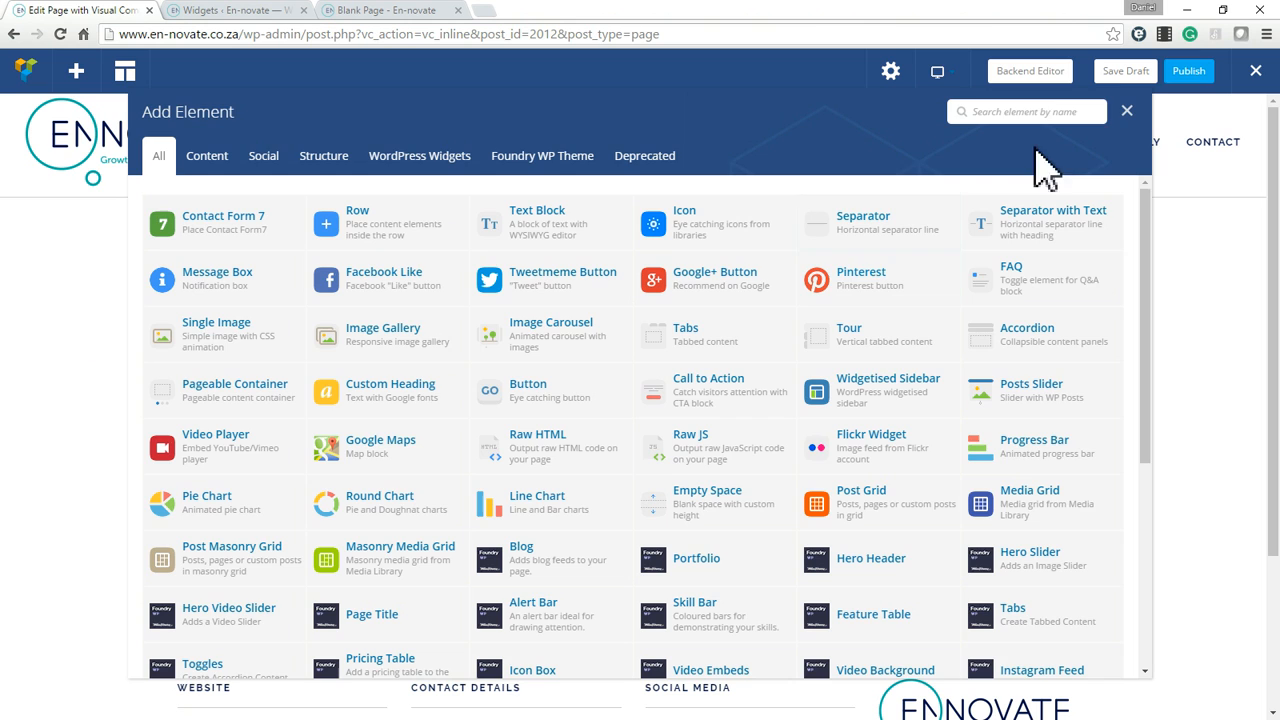
click(1127, 112)
scroll(900, 445, down, 3)
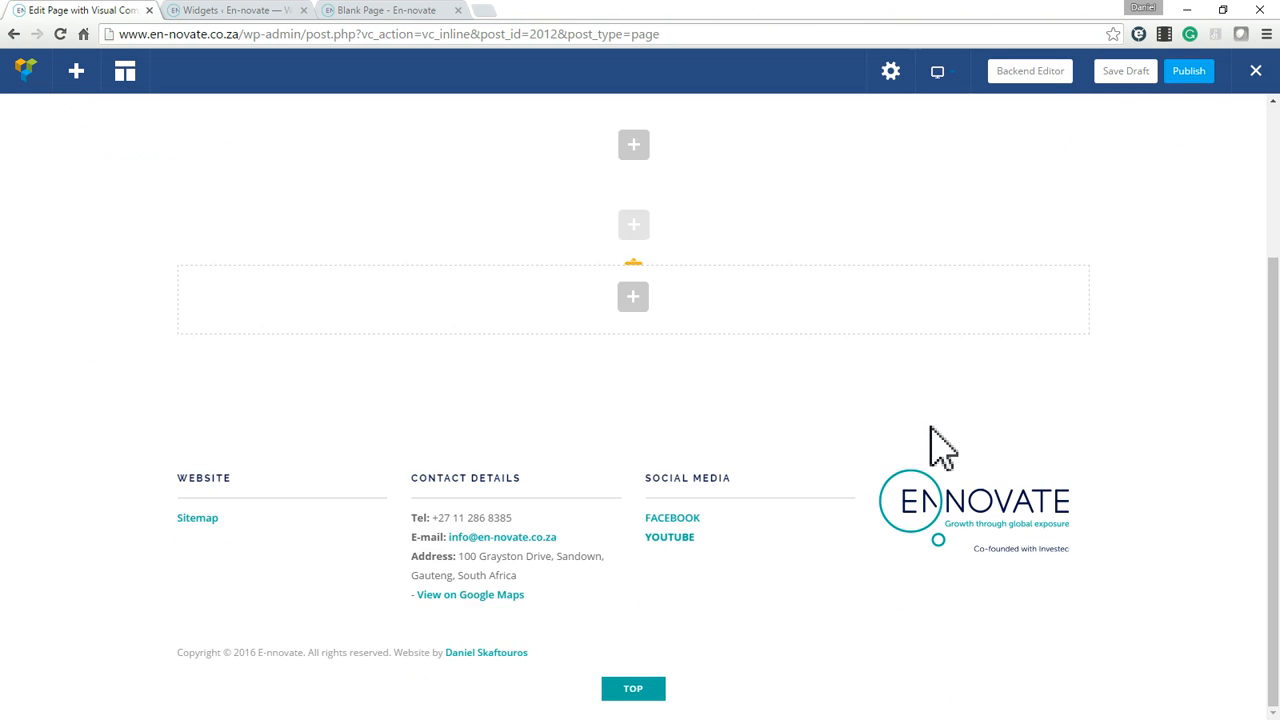
scroll(900, 465, up, 3)
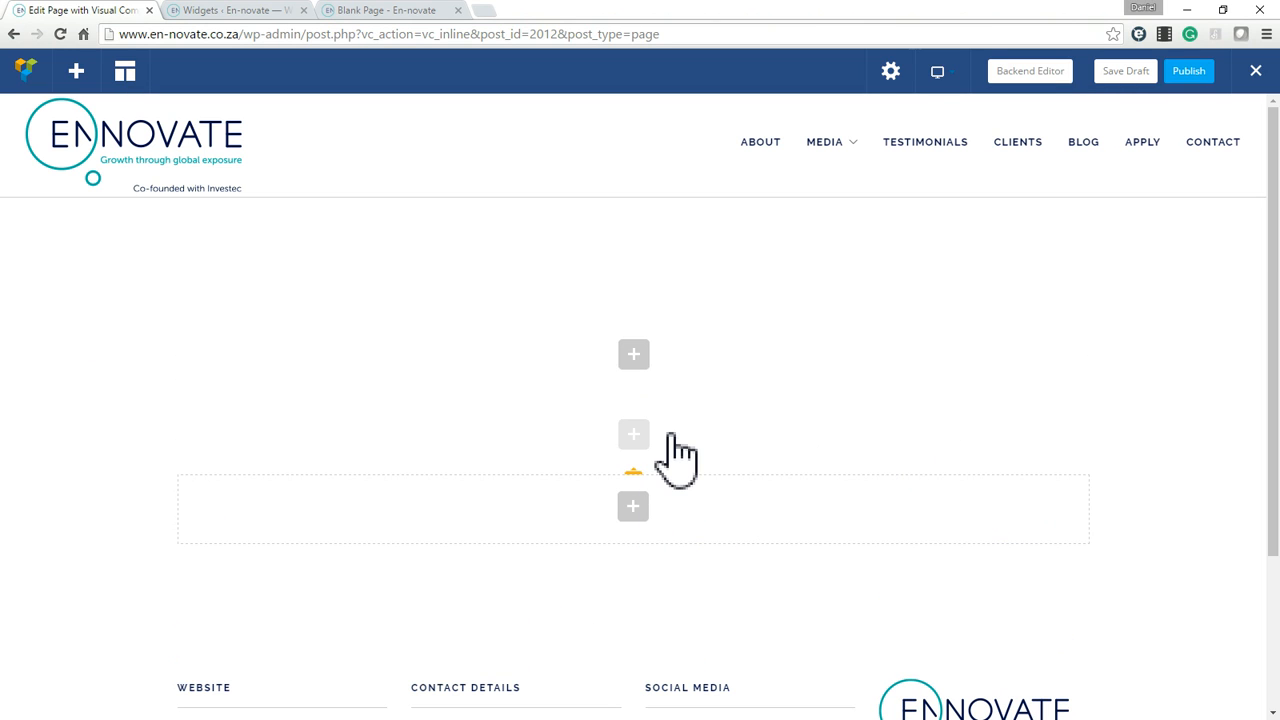
Add a Text Block with its default placeholder text to the first row and dismiss the help tip.
click(672, 440)
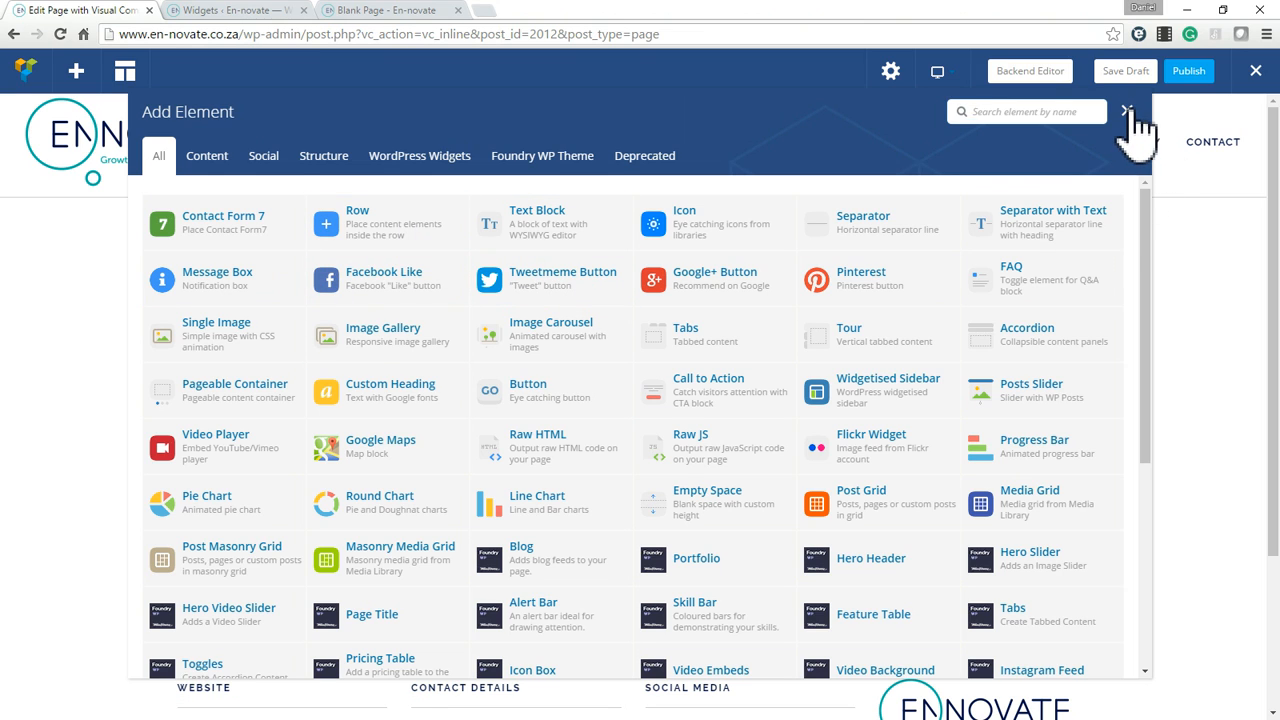
click(555, 225)
scroll(391, 477, down, 5)
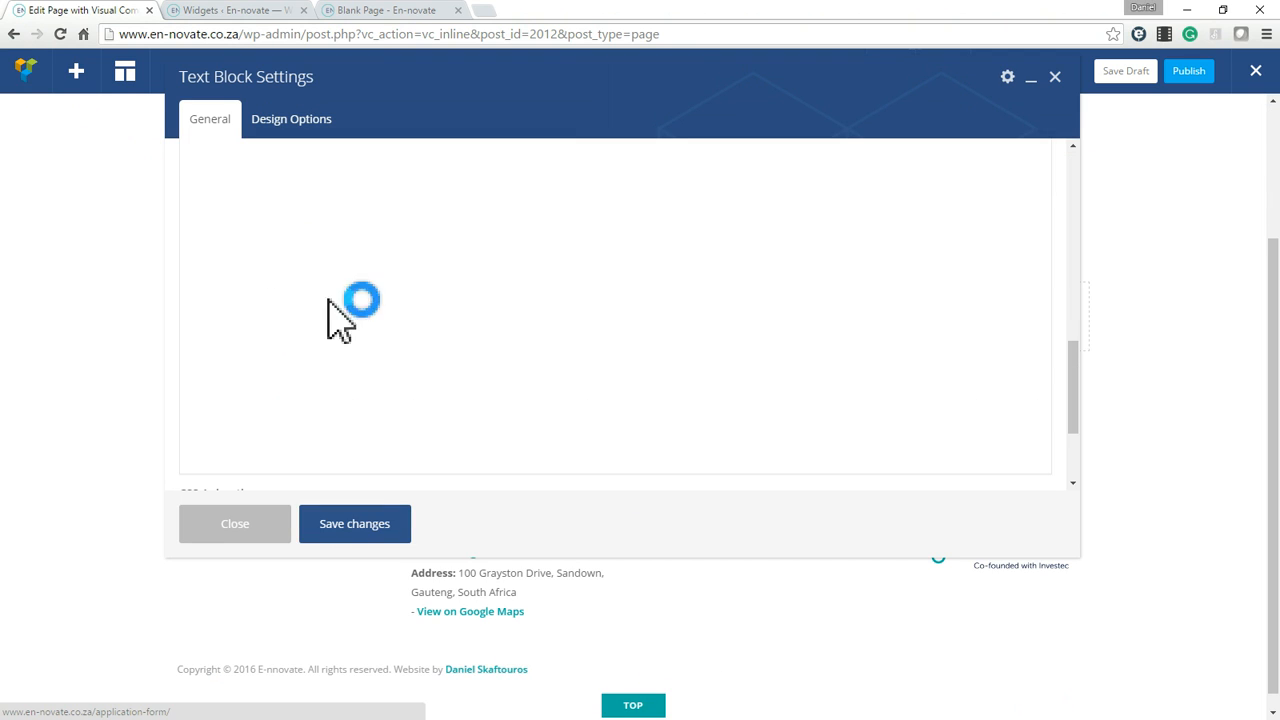
click(359, 528)
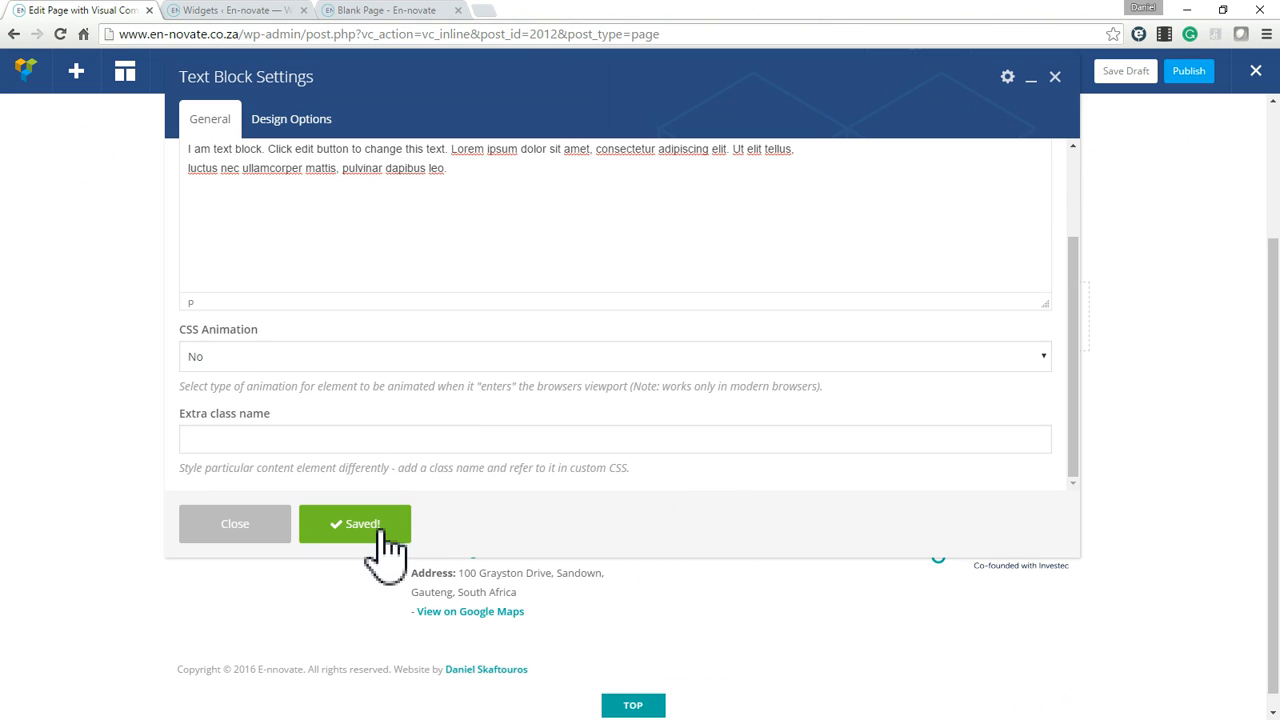
click(1055, 79)
scroll(620, 425, up, 2)
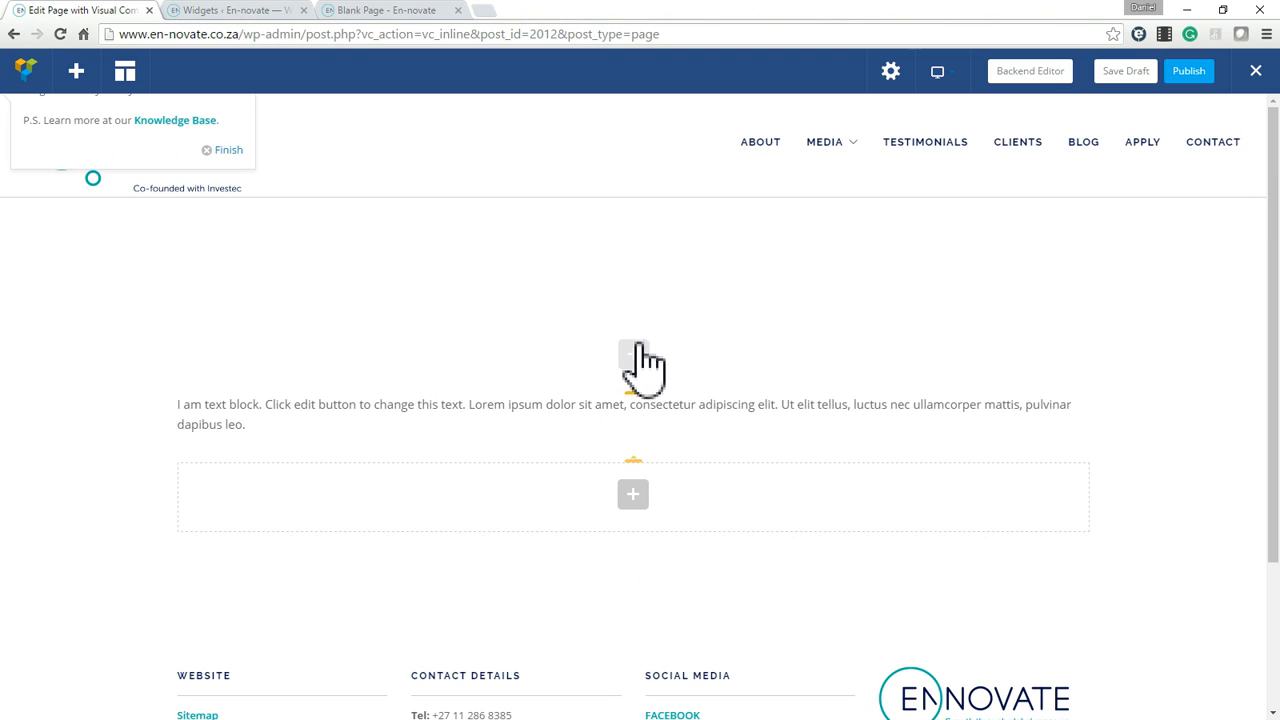
click(228, 150)
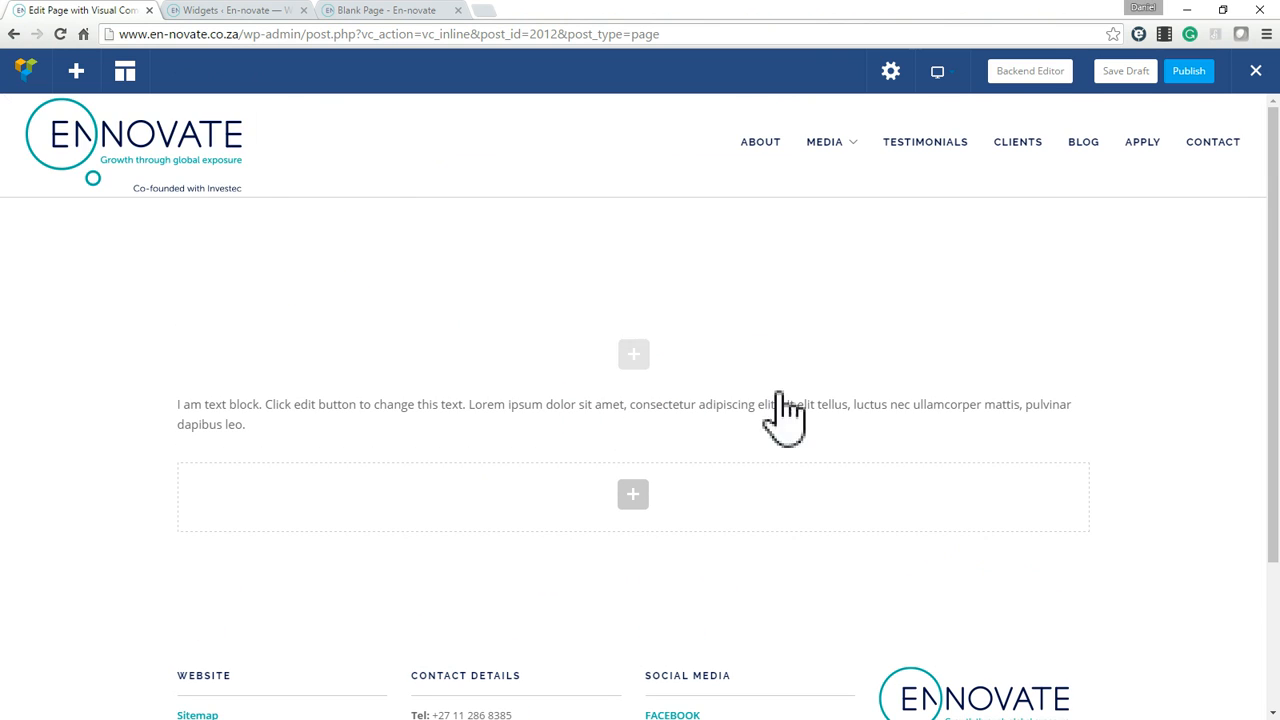
scroll(643, 394, down, 2)
scroll(643, 400, up, 2)
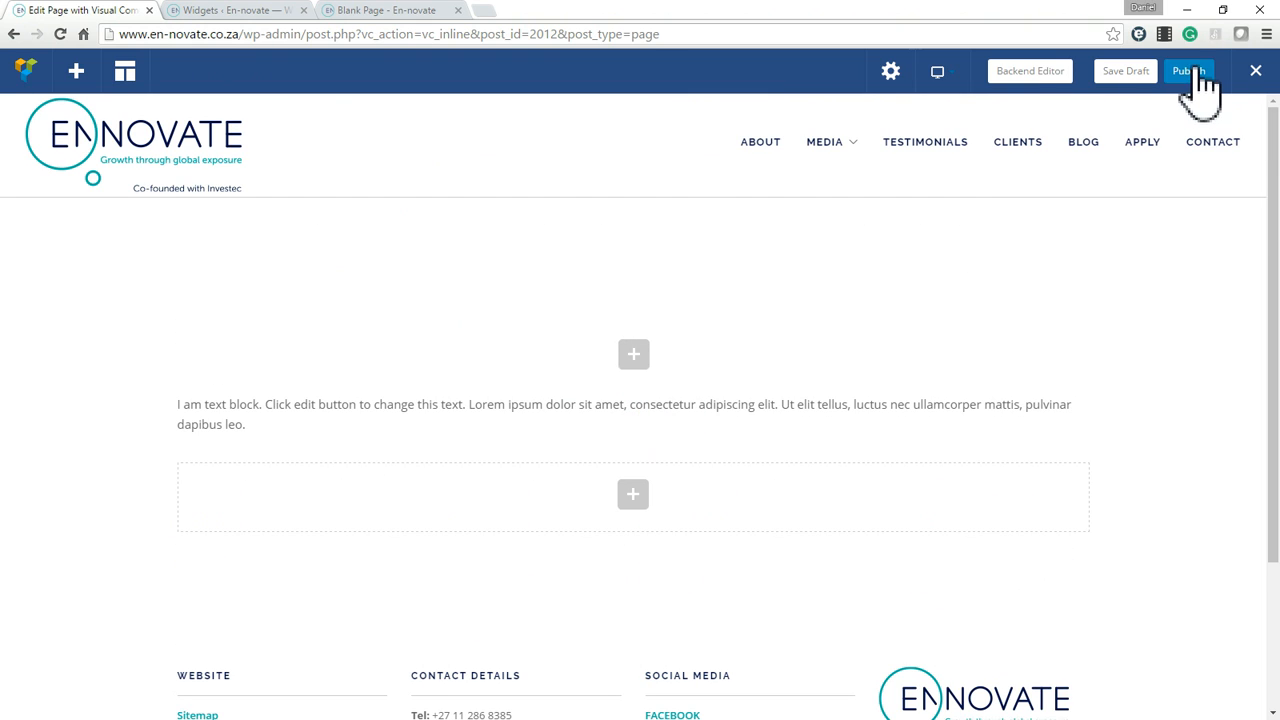
Return the new page to the backend editor, leaving the frontend changes unsaved.
click(1037, 80)
click(703, 206)
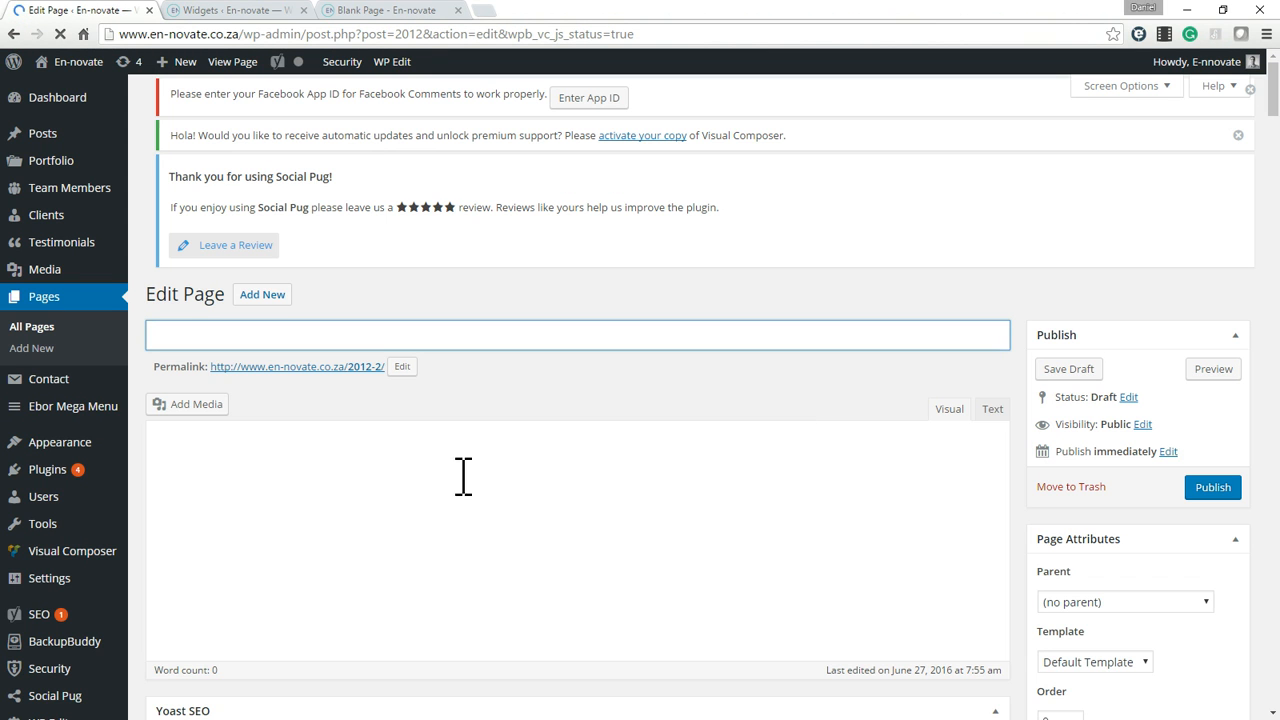
scroll(479, 461, down, 1)
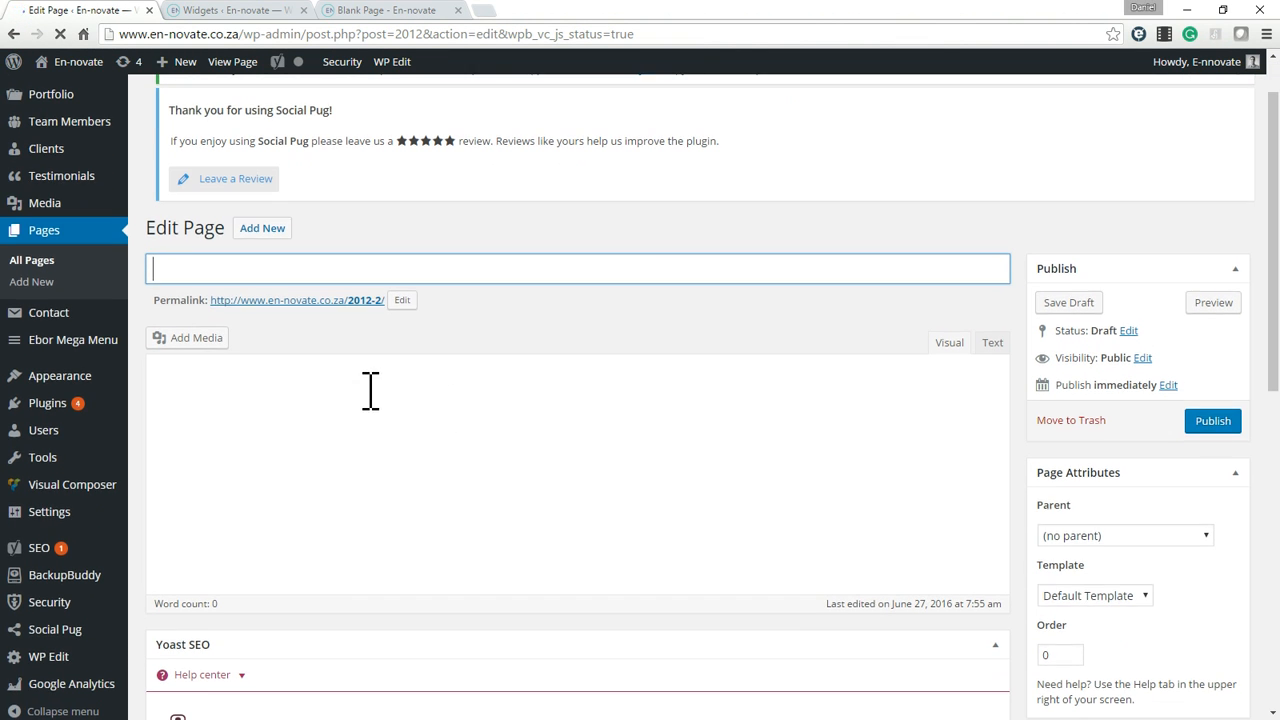
scroll(371, 400, down, 3)
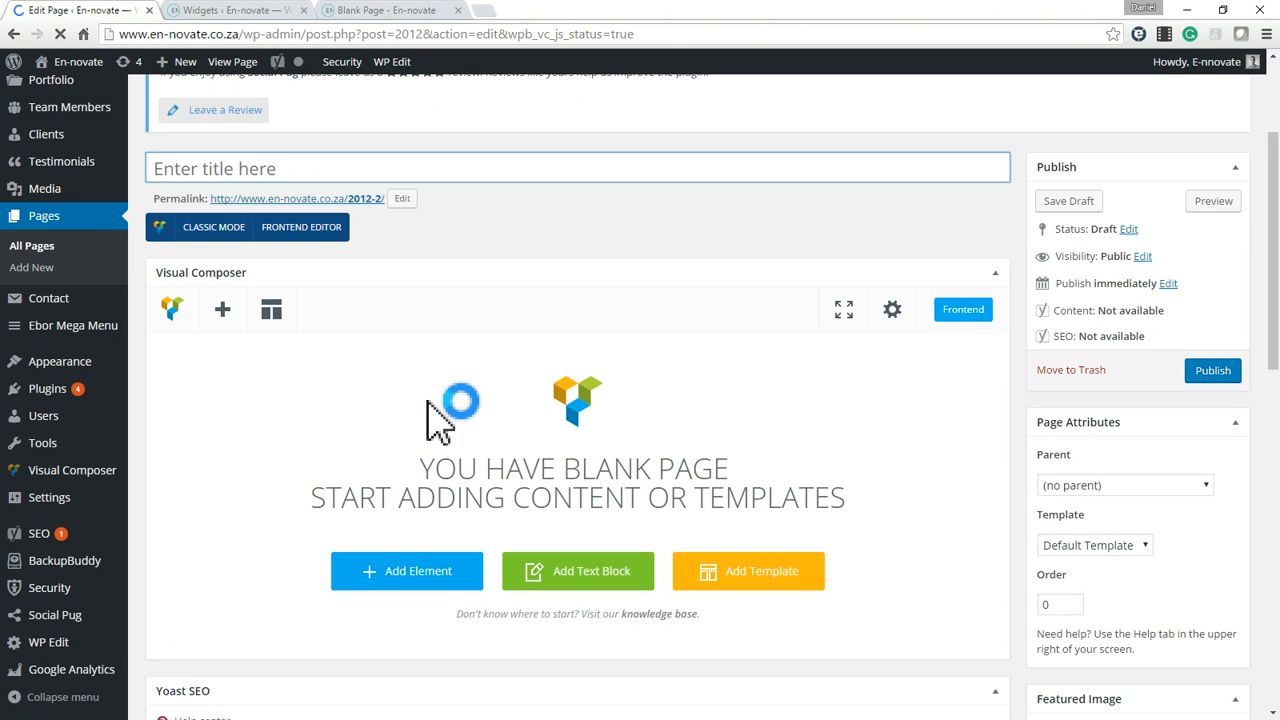
scroll(226, 262, up, 1)
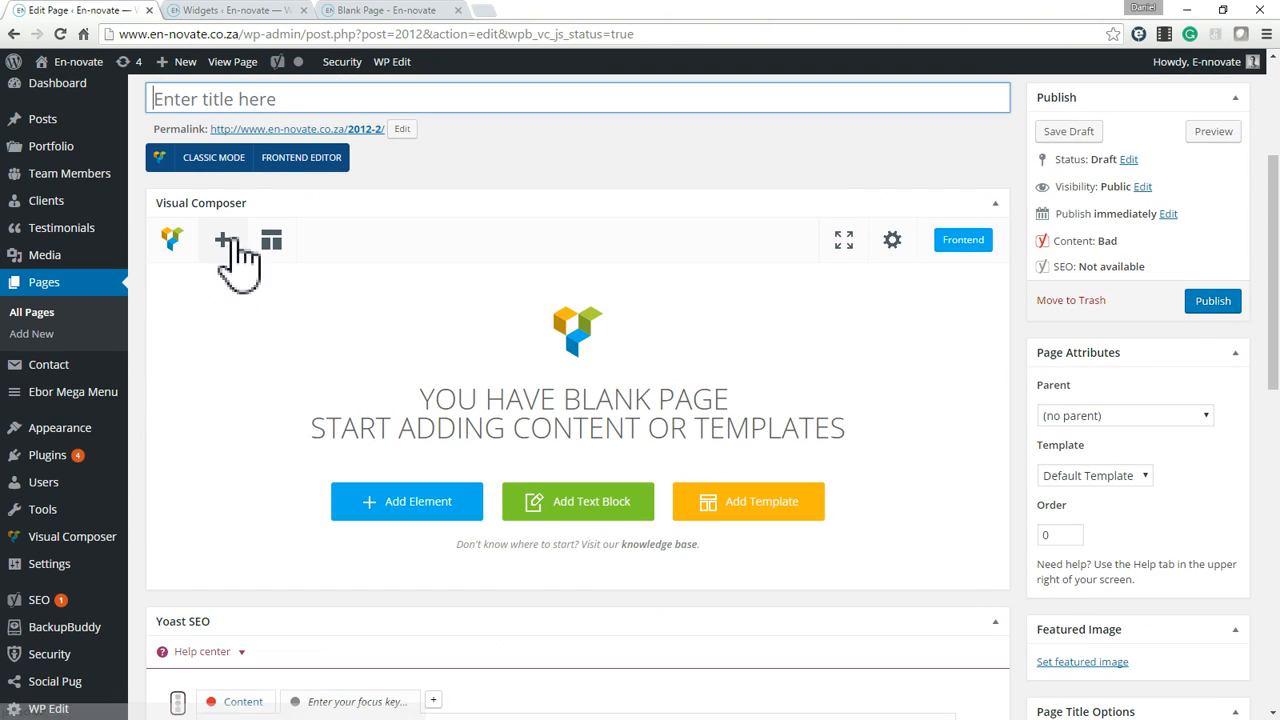
Add a Row element to the blank page and set its row stretch to Stretch row and content.
click(226, 242)
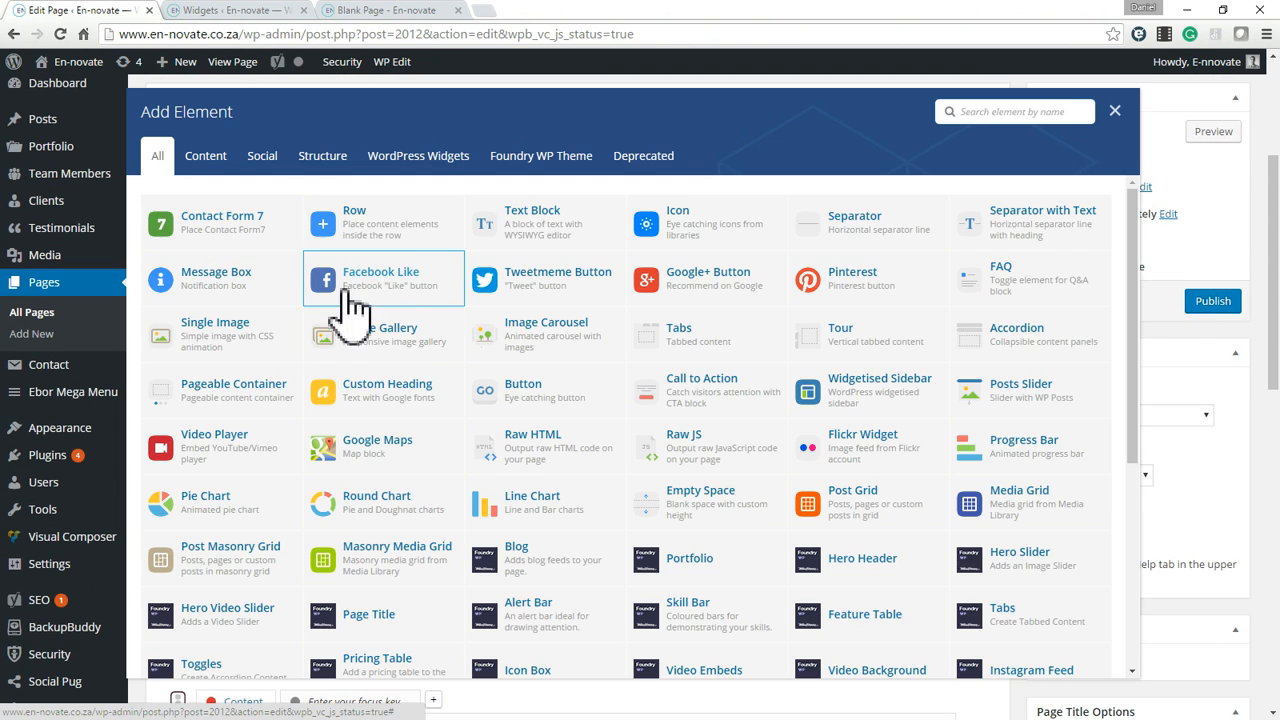
click(383, 218)
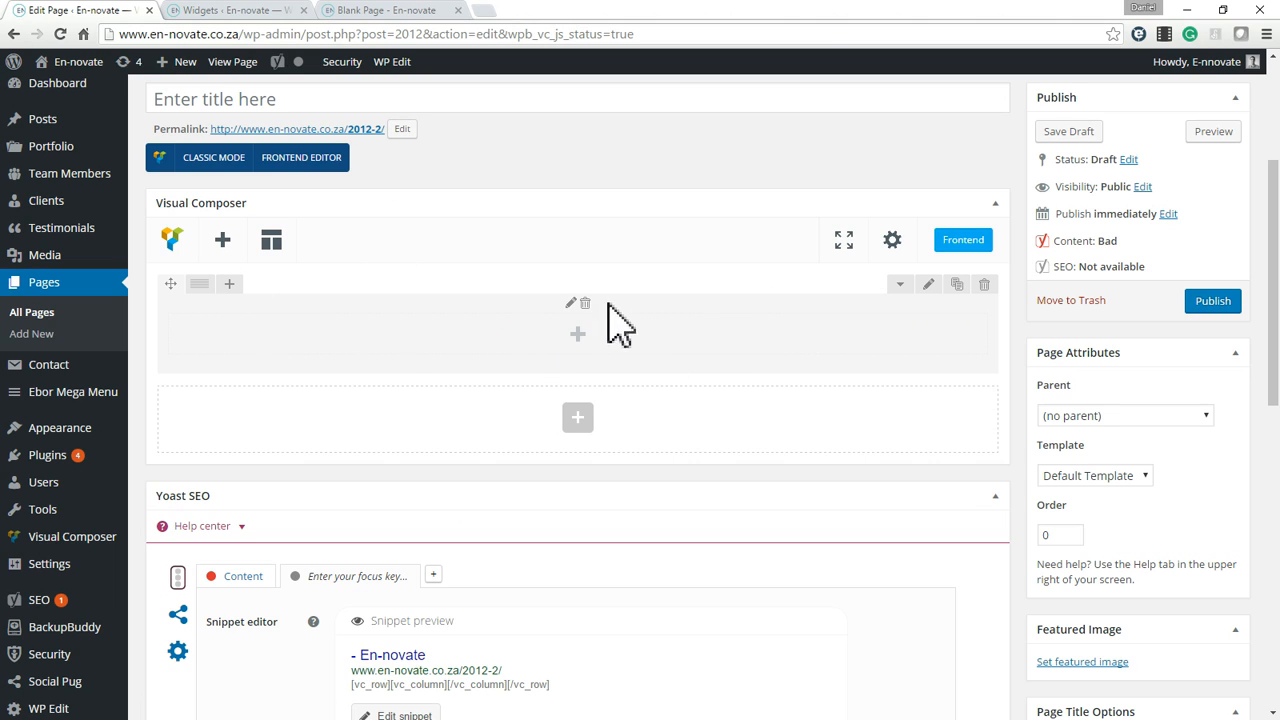
mouse_move(203, 292)
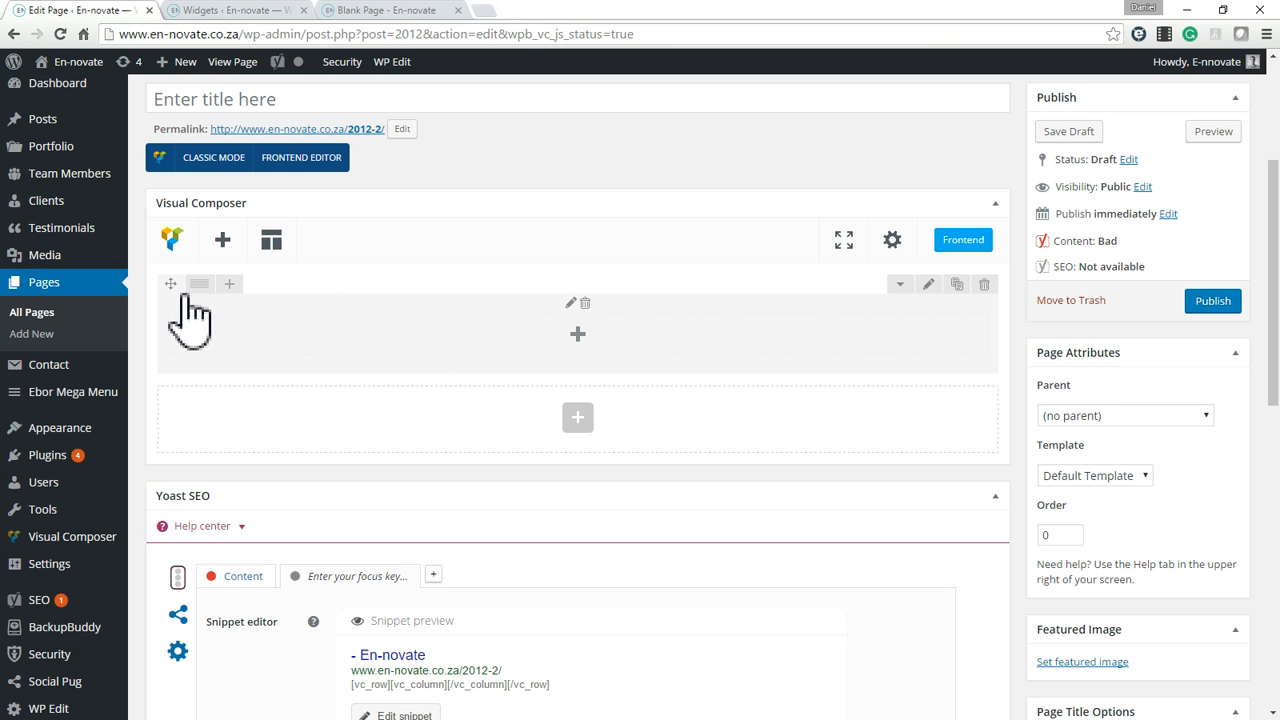
click(931, 290)
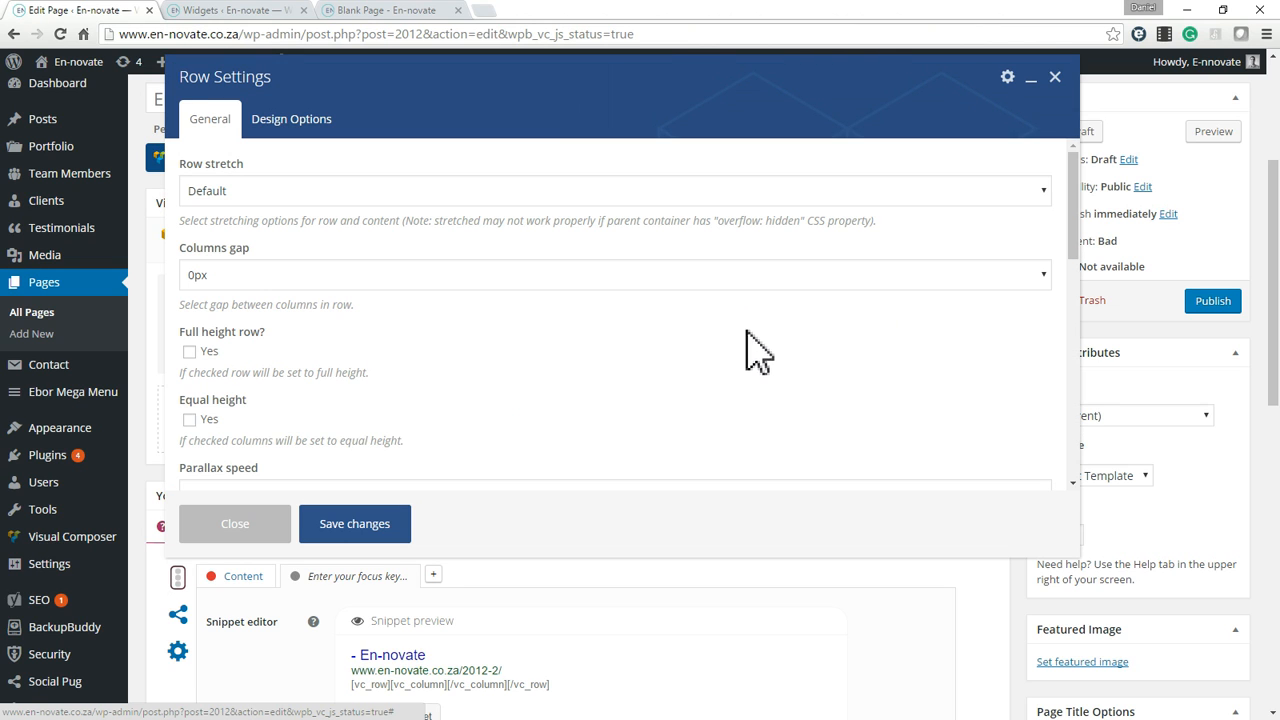
click(294, 191)
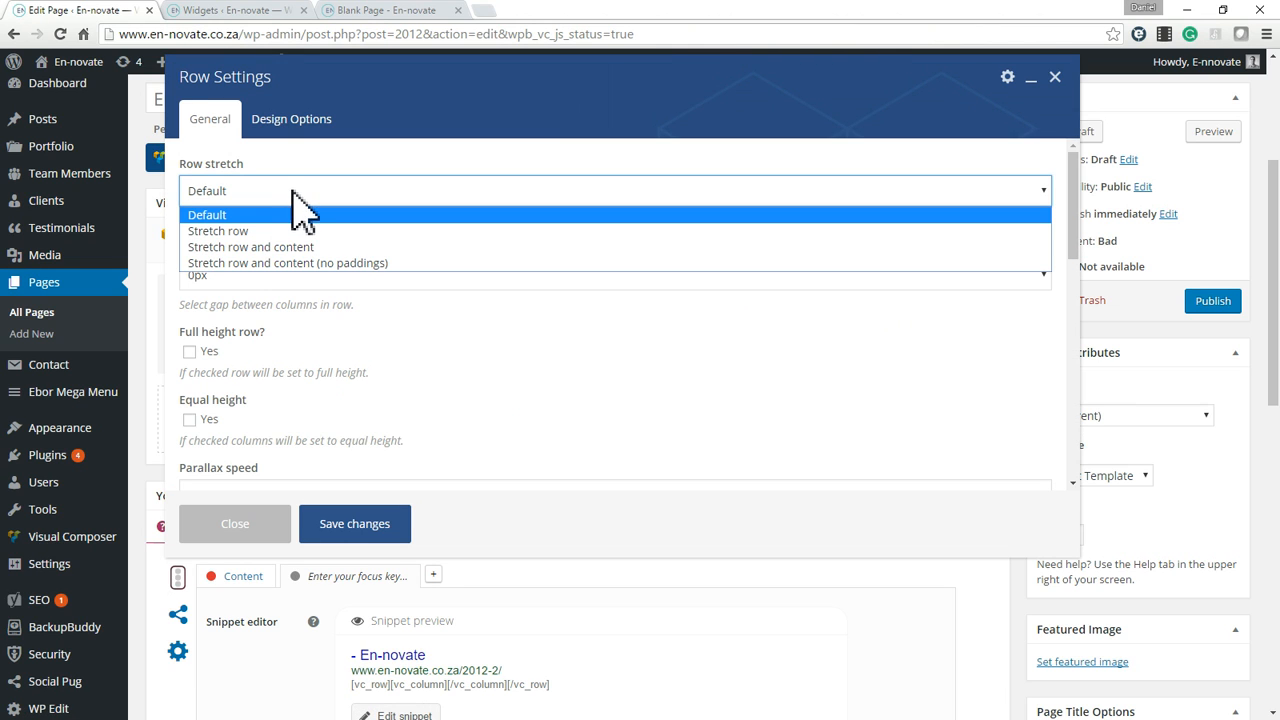
click(268, 247)
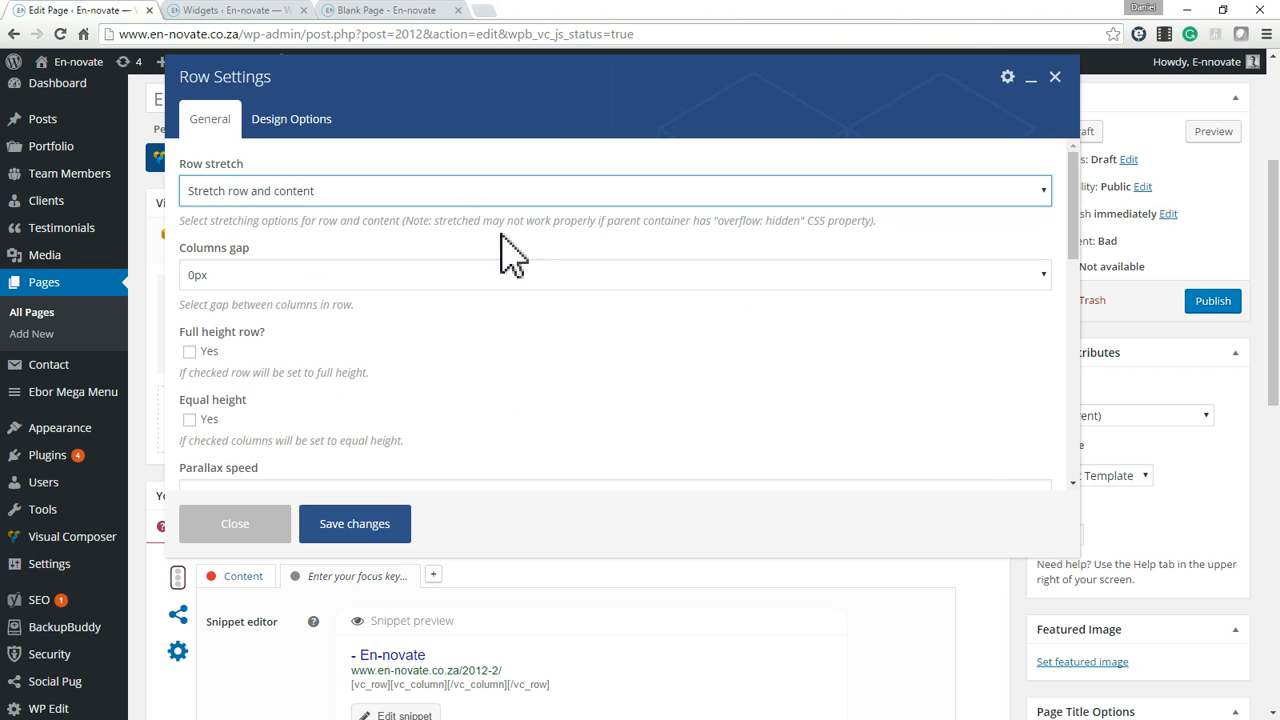
scroll(285, 345, down, 3)
scroll(285, 350, up, 2)
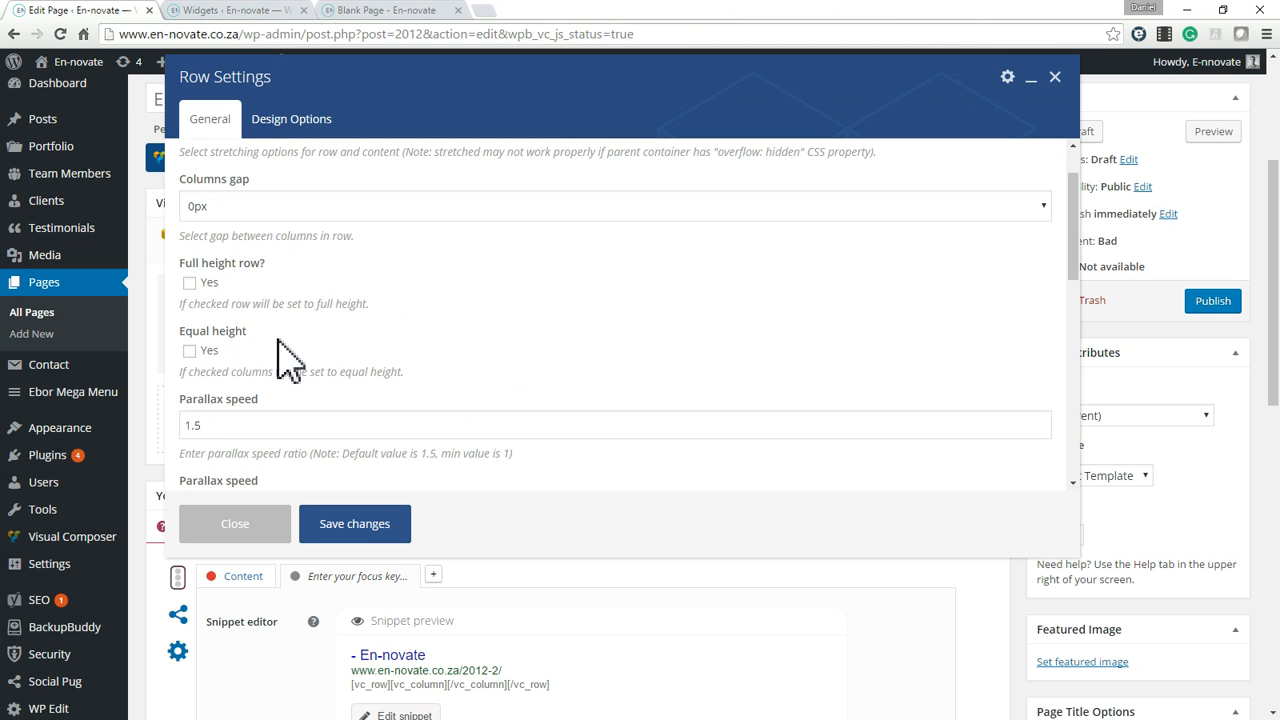
scroll(315, 245, down, 2)
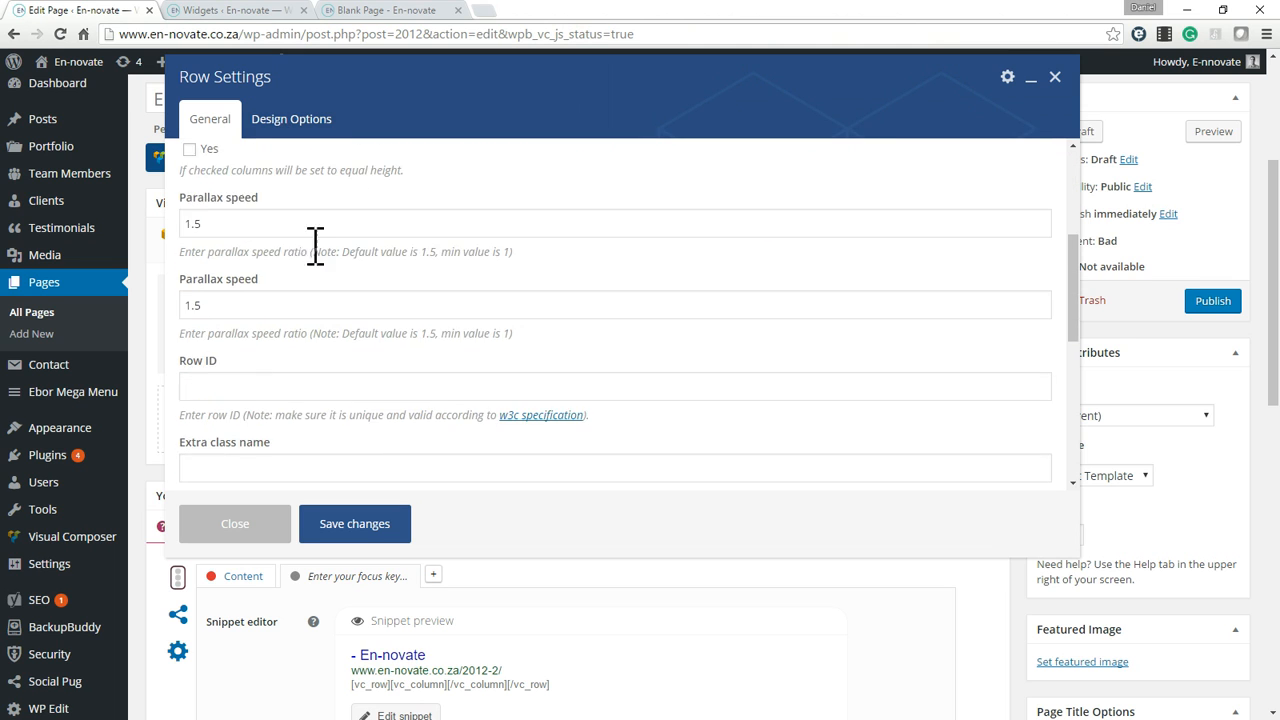
Set the row's background colour to the yellow swatch #eeee22 in its design options.
click(286, 124)
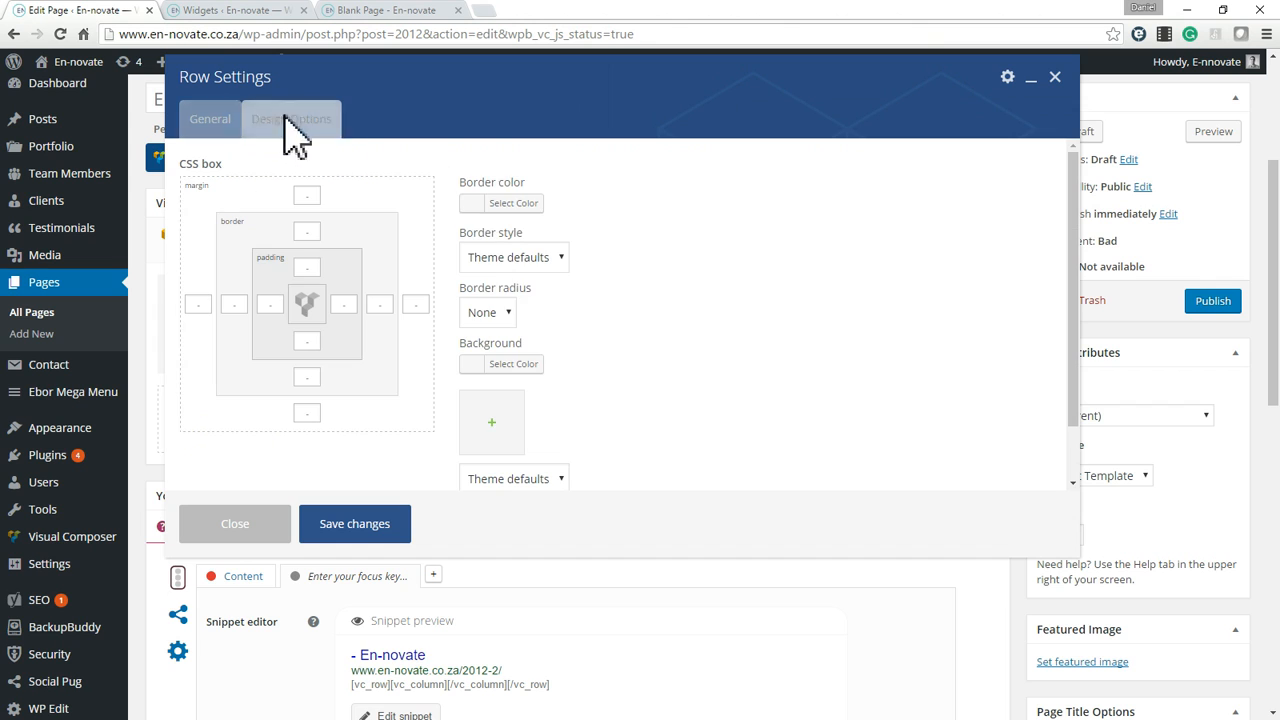
click(488, 364)
scroll(565, 445, down, 2)
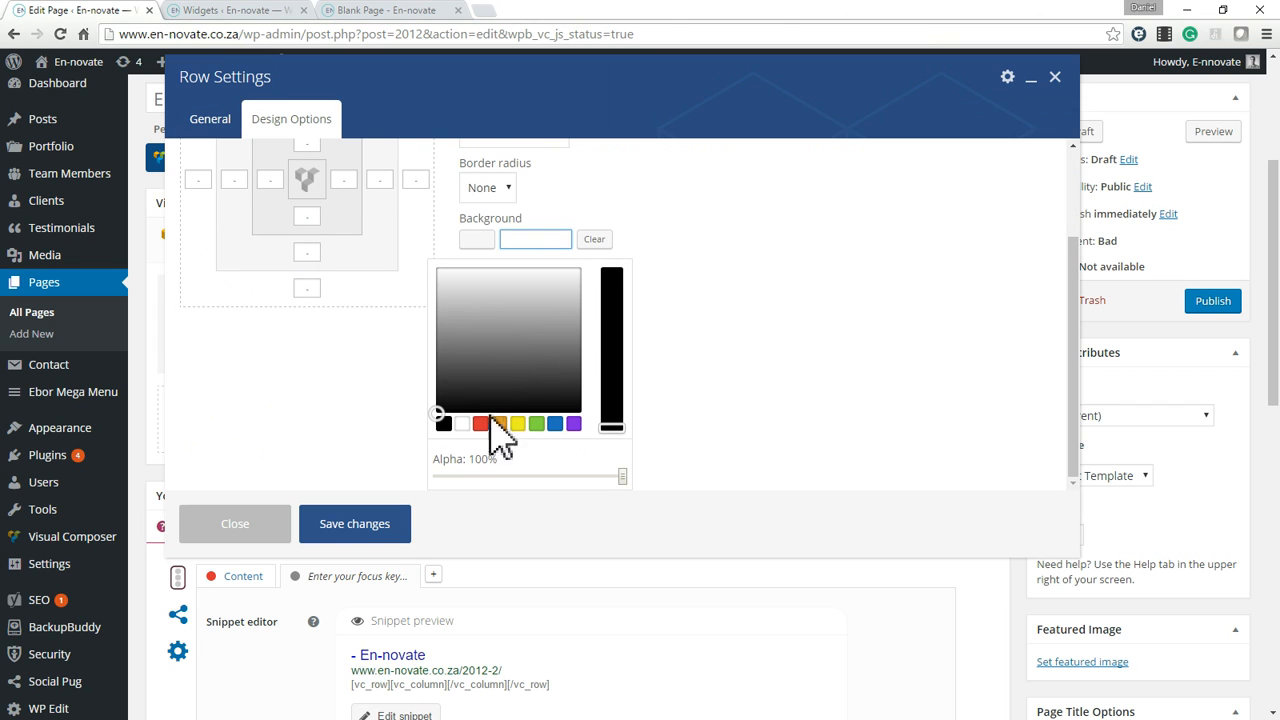
click(518, 424)
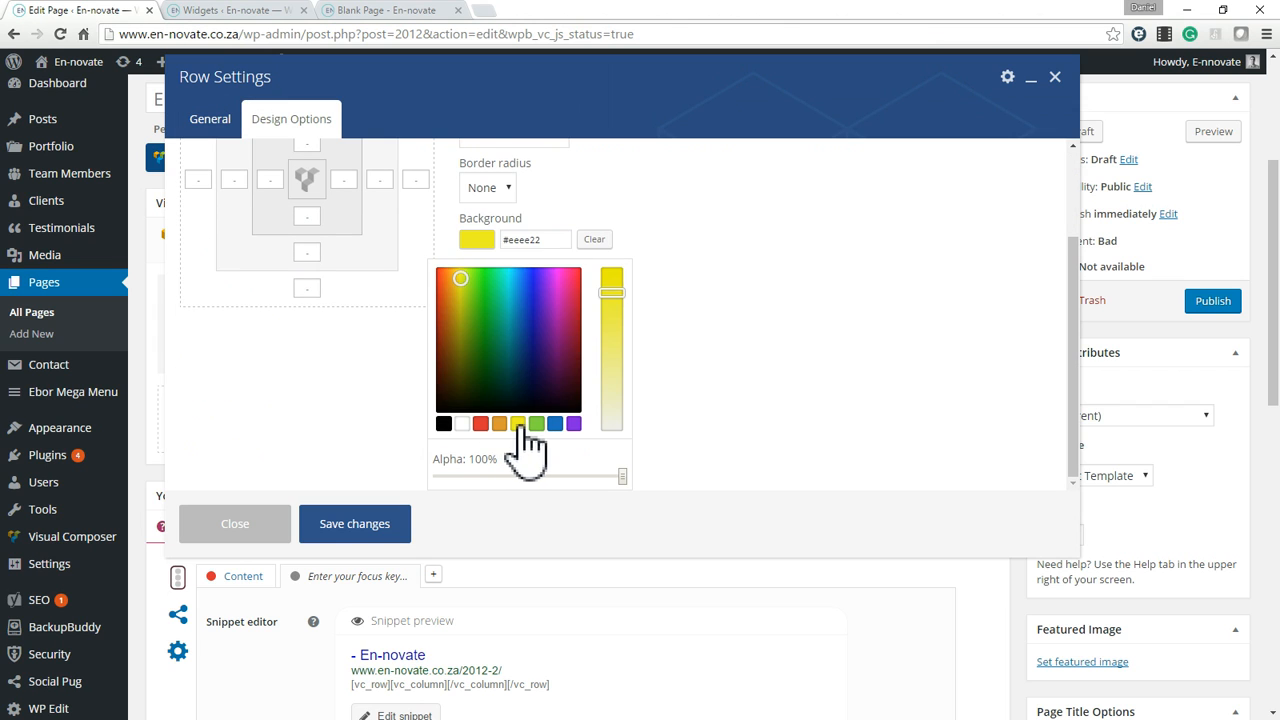
click(757, 371)
Set the row's top and bottom padding to 70px and save the row settings.
scroll(390, 440, up, 1)
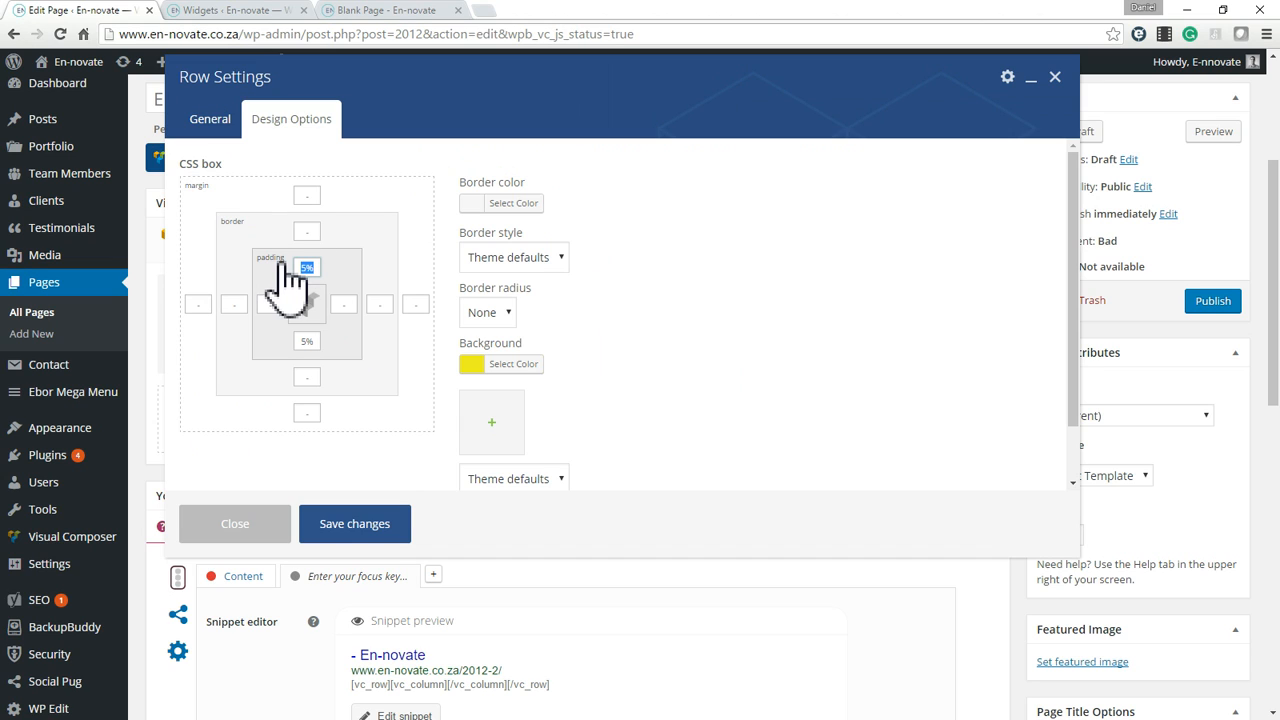
text(70px)
click(309, 337)
text(70px)
scroll(630, 380, down, 2)
click(372, 527)
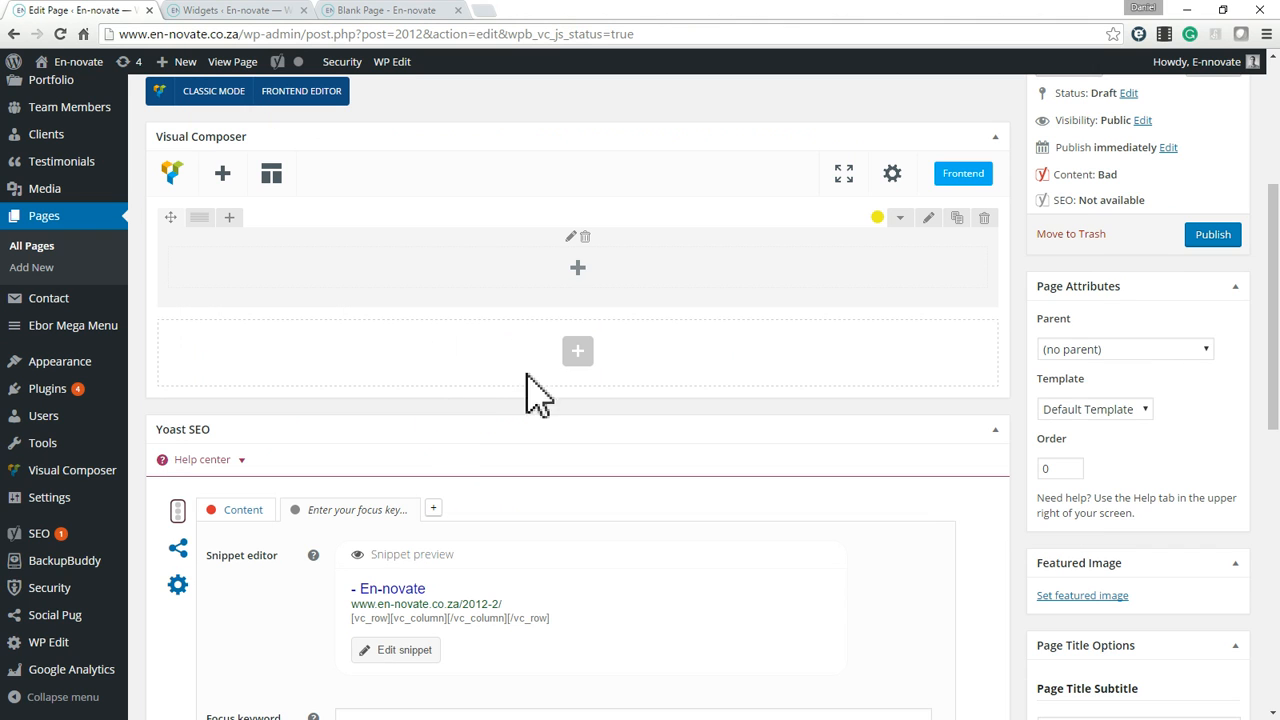
Split the row into a 1/4 and a 3/4 column and add a Text Block to the narrow column.
mouse_move(205, 220)
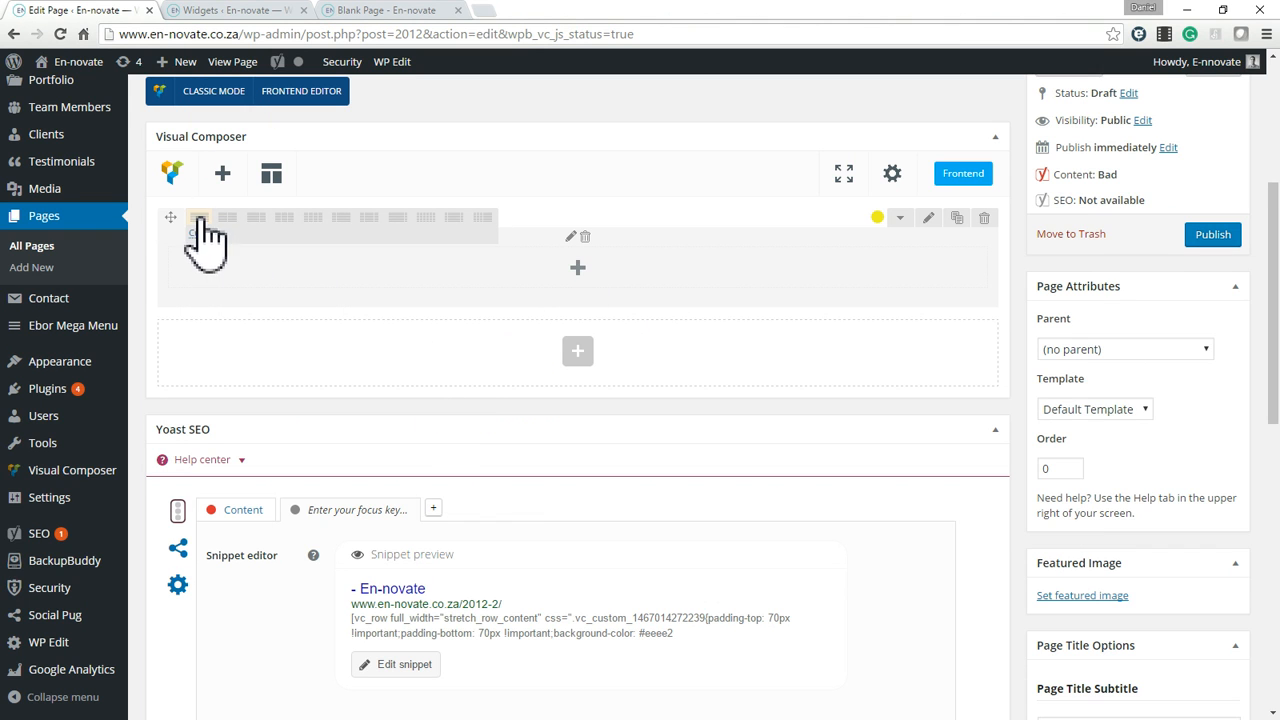
click(341, 219)
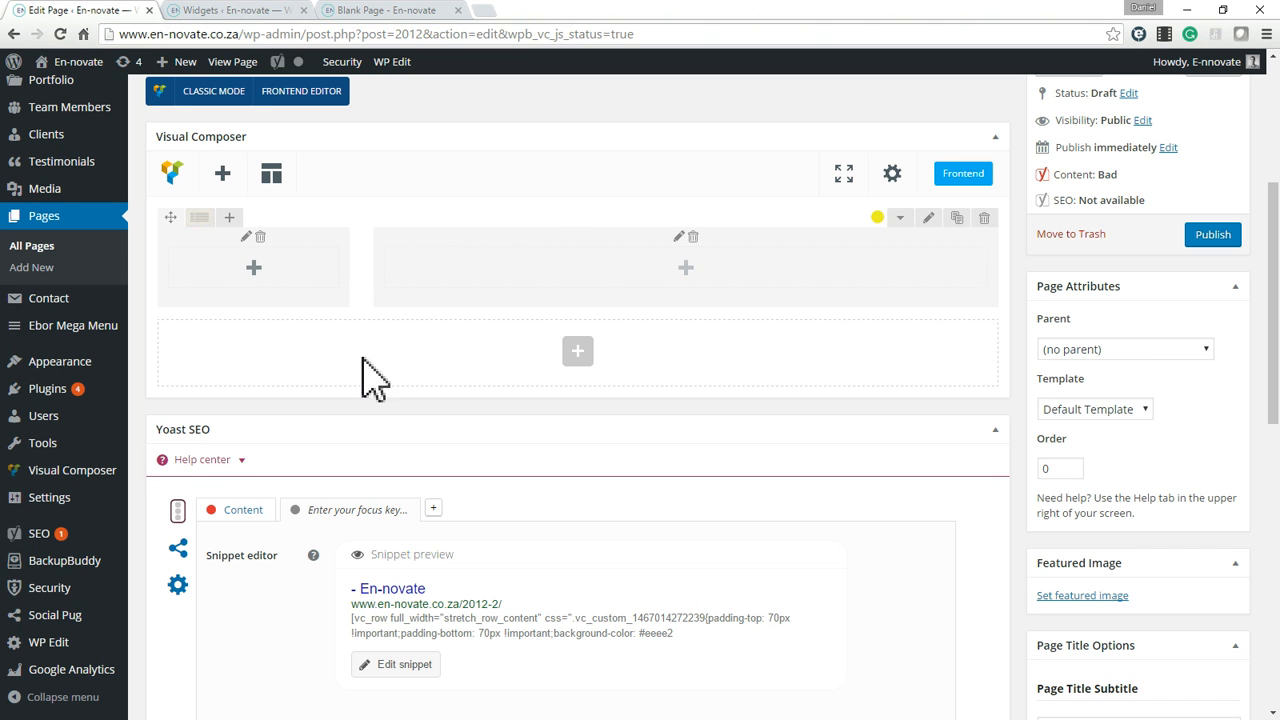
click(254, 270)
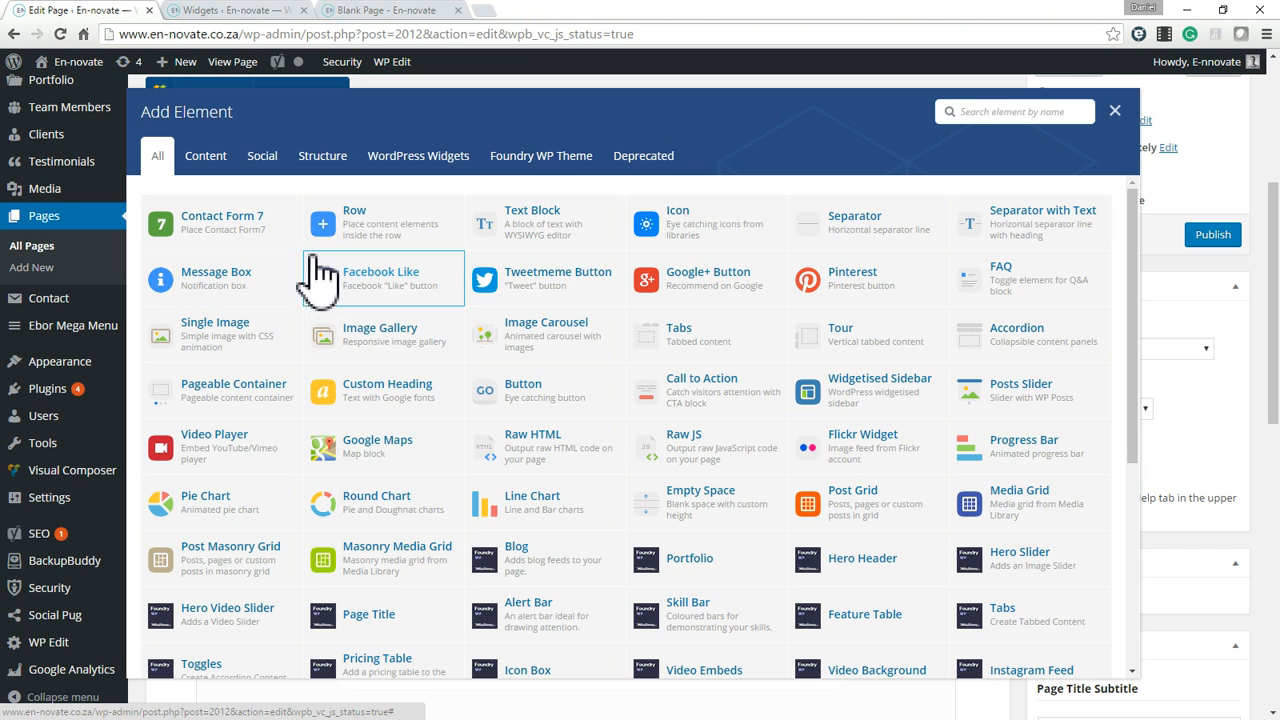
click(545, 238)
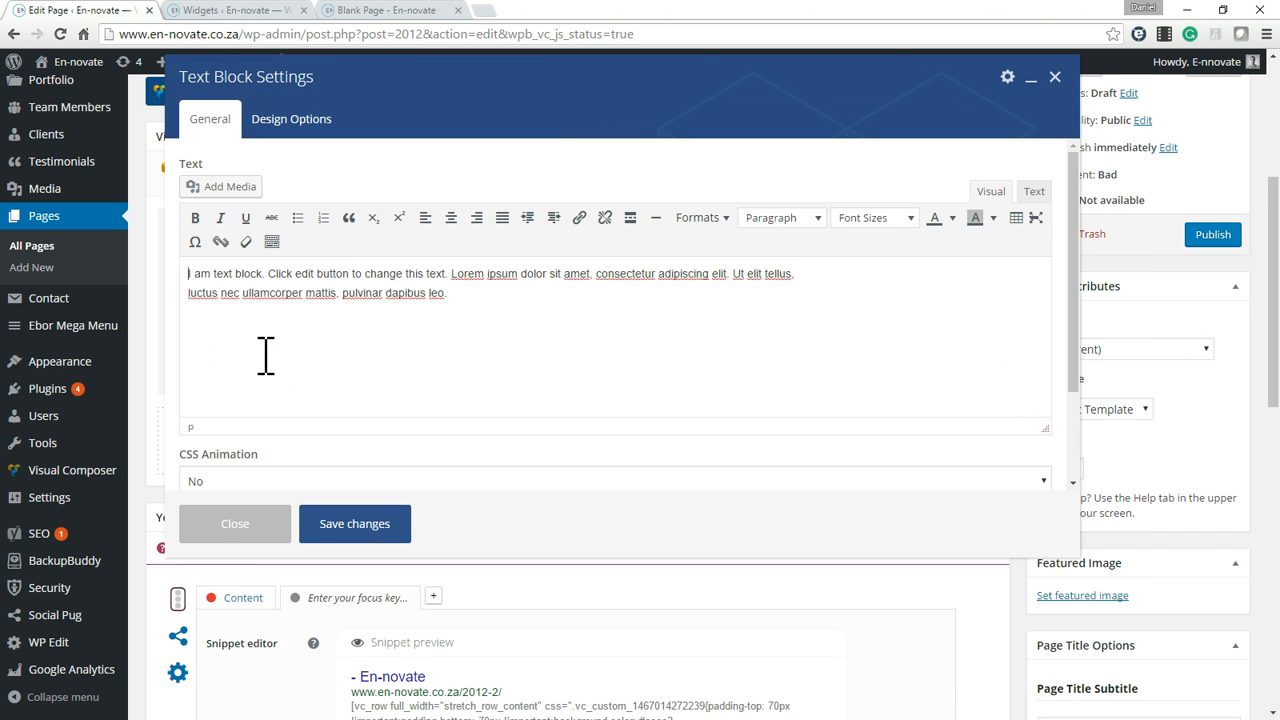
Replace the placeholder text with "Left Column", format it as Heading 6 and save the text block.
key(ctrl+a)
text(Le)
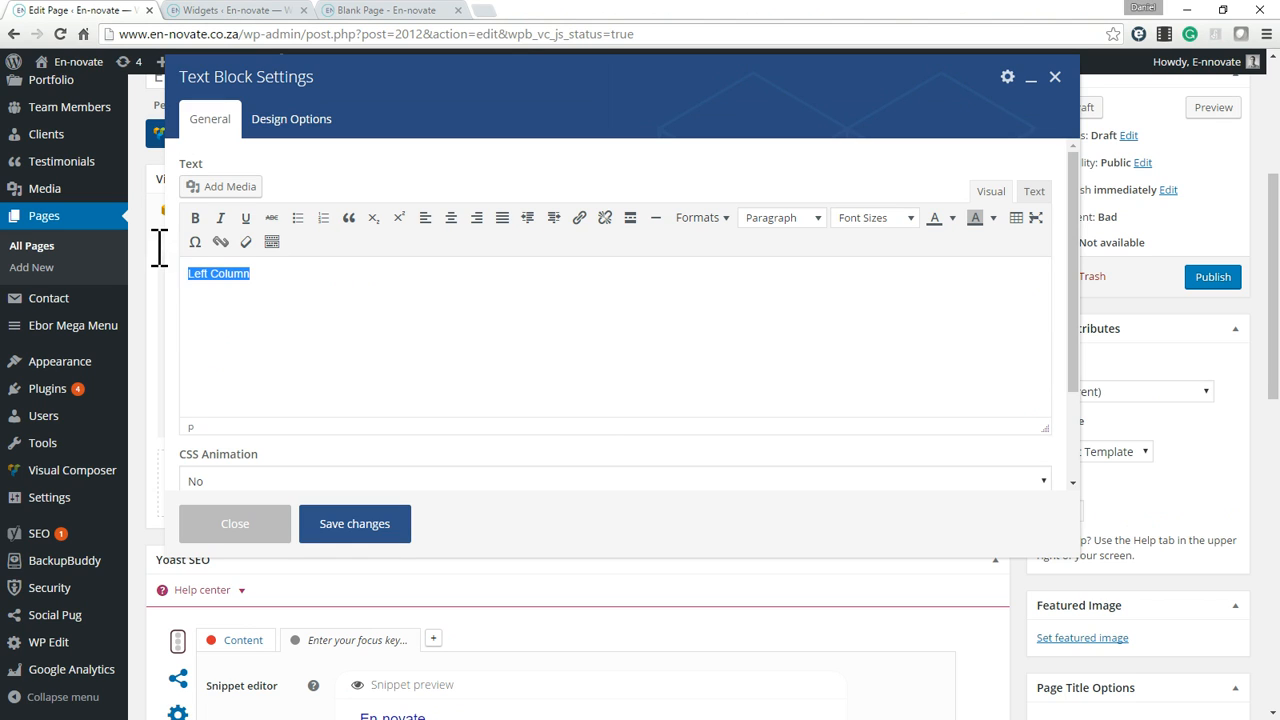
click(801, 220)
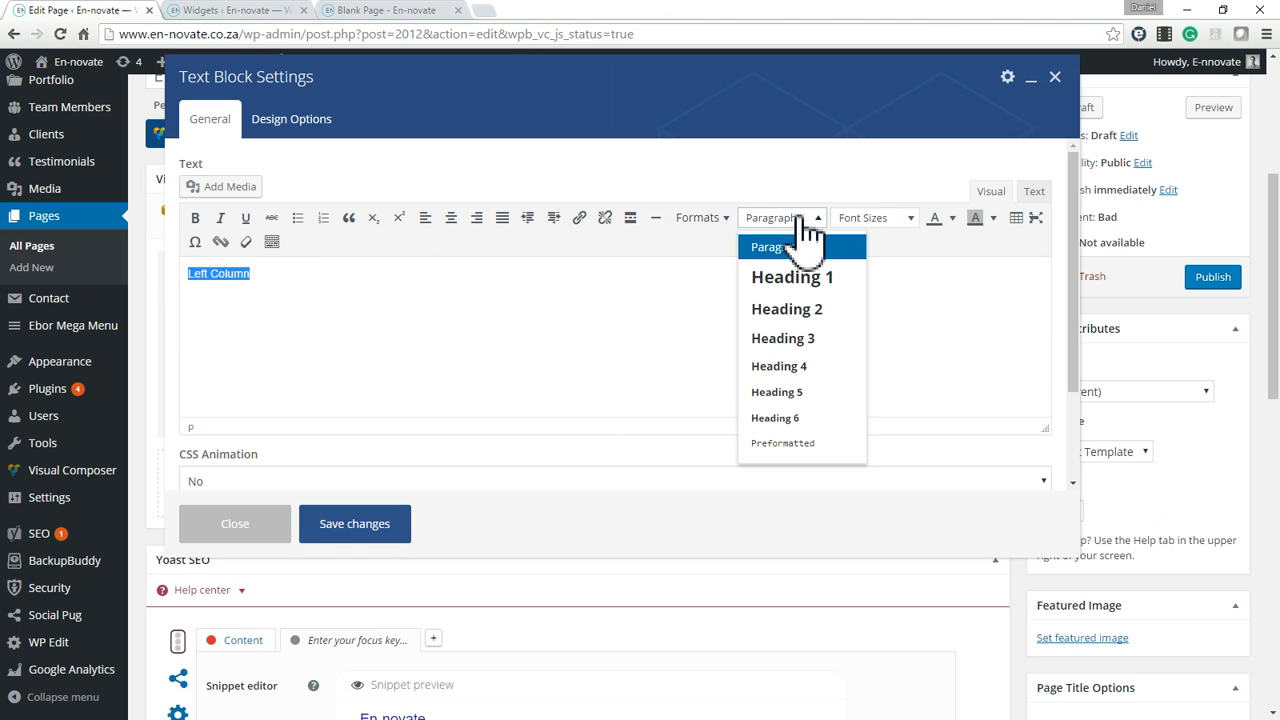
click(791, 422)
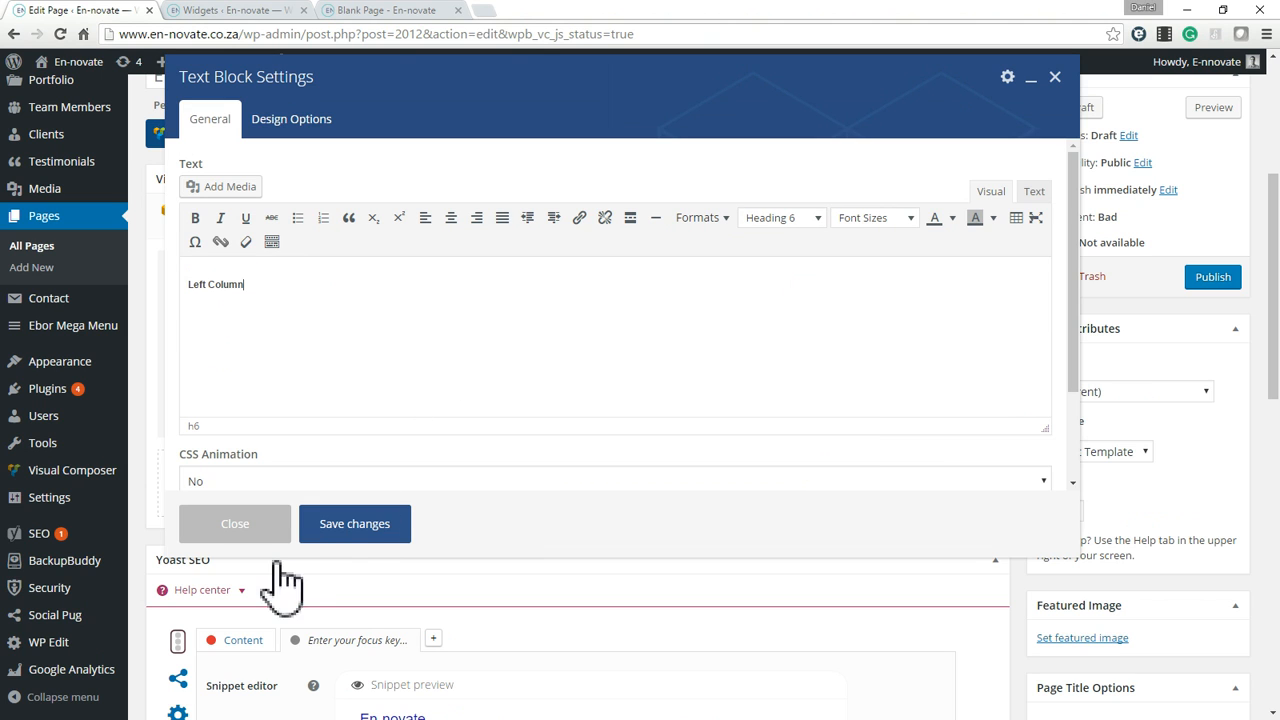
click(358, 530)
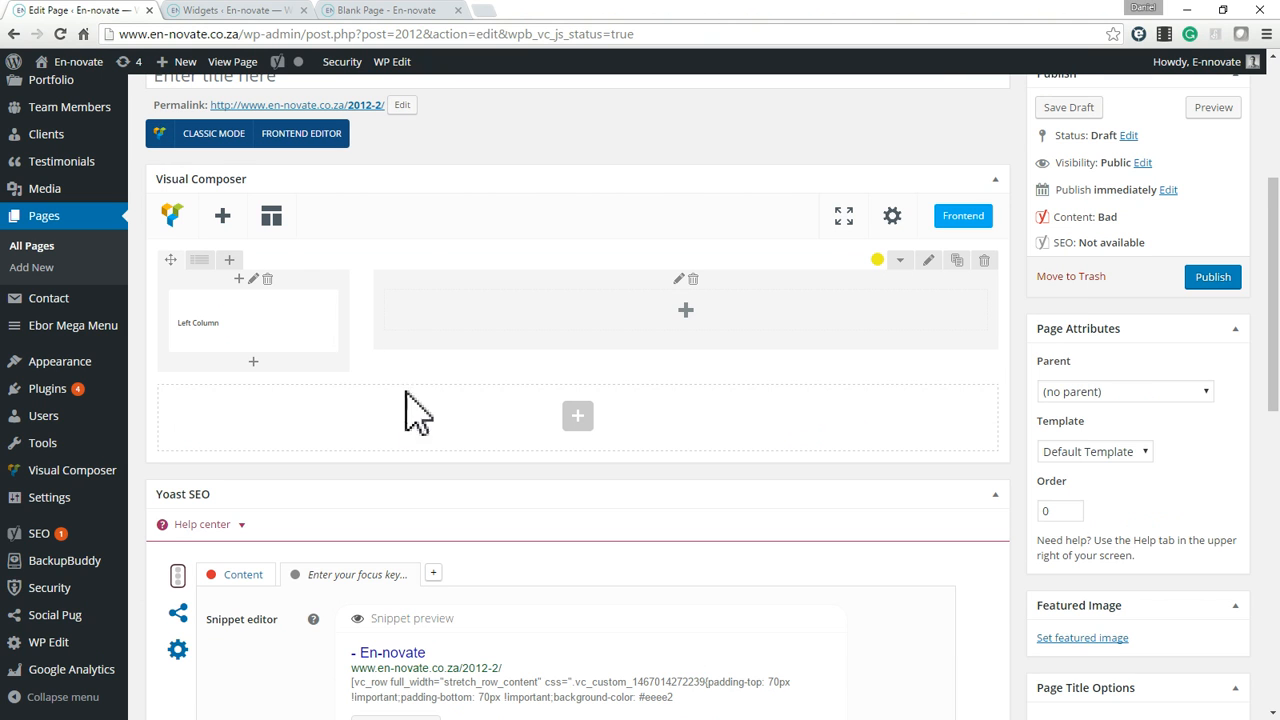
Search the elements for a gallery and add an Image Gallery to the wide column.
click(689, 334)
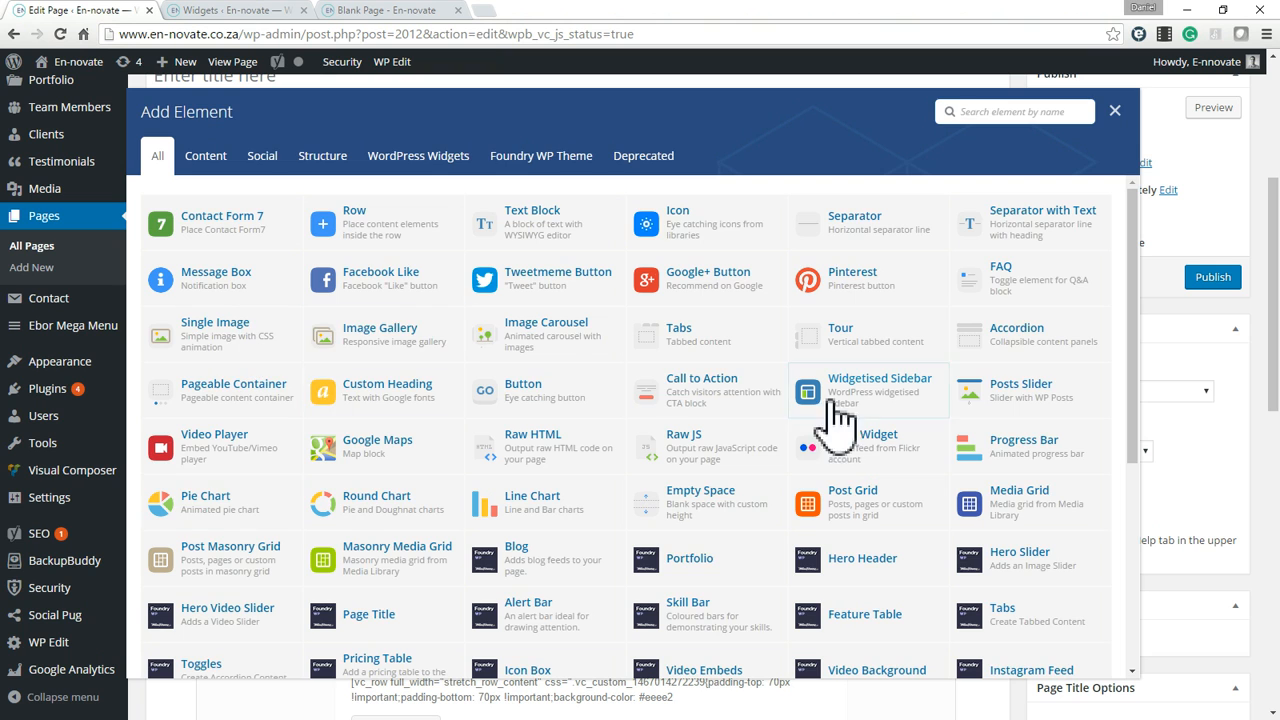
scroll(895, 420, down, 2)
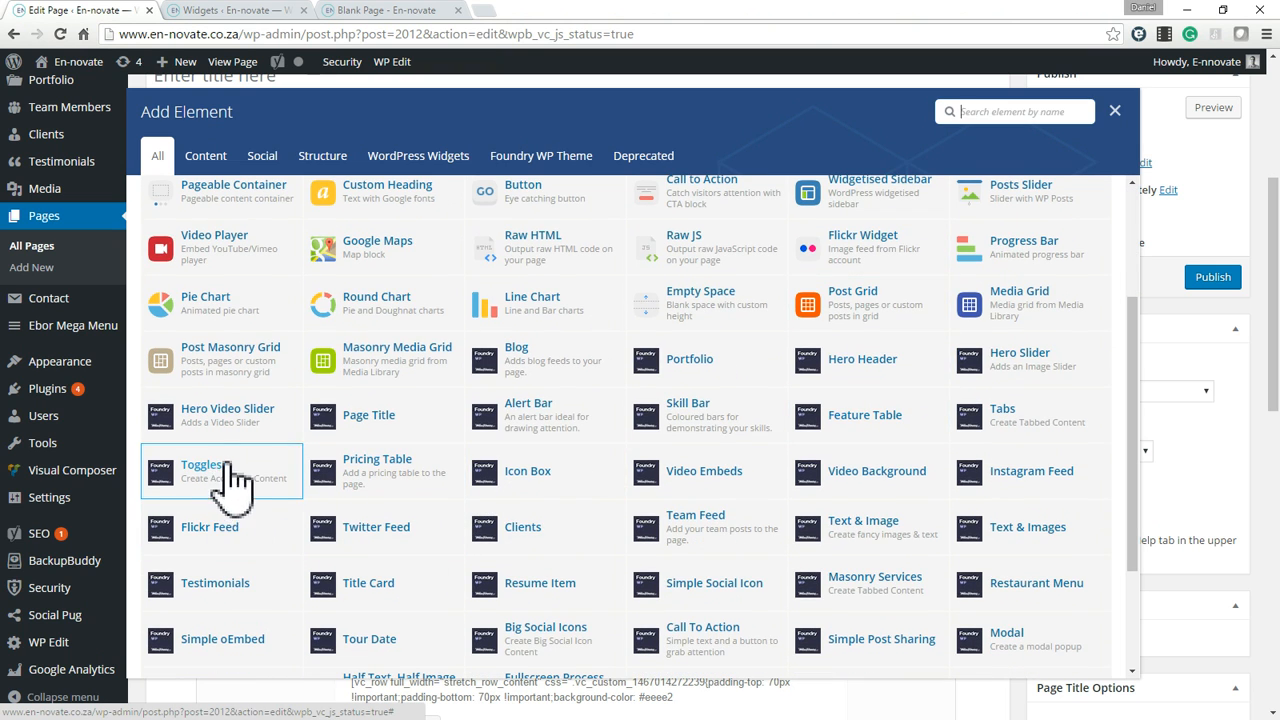
scroll(690, 540, down, 1)
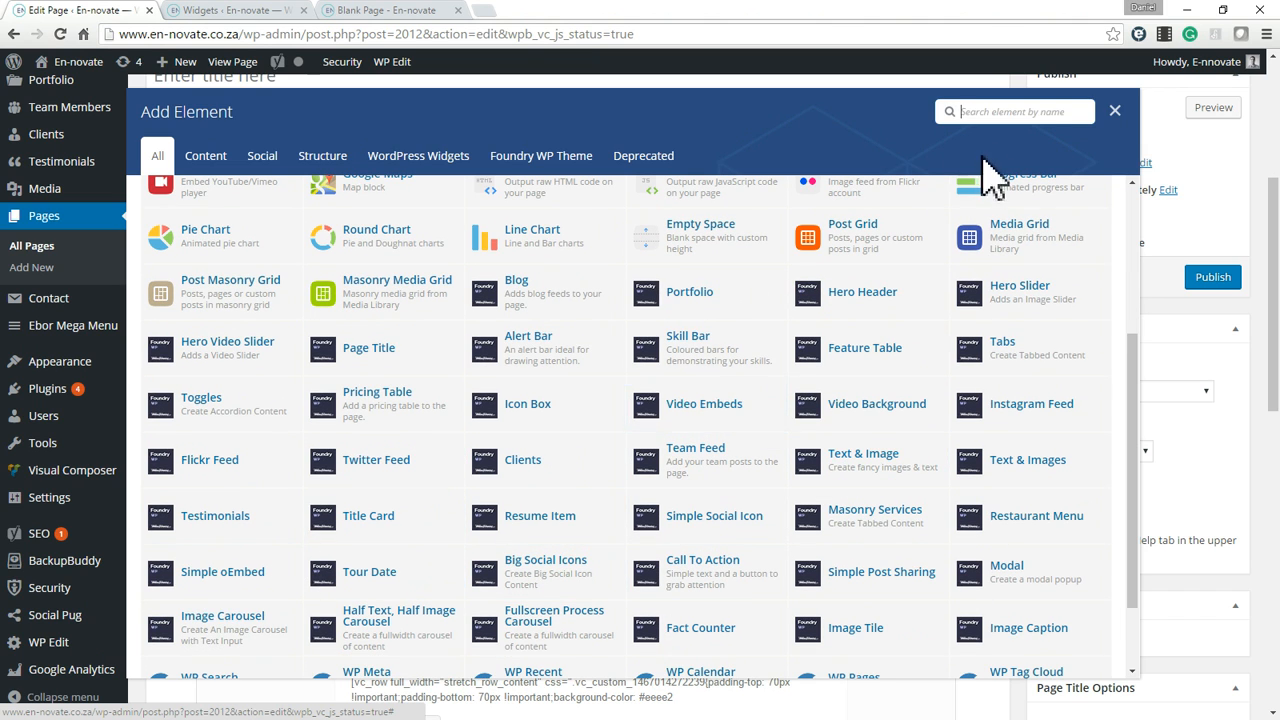
text(aller)
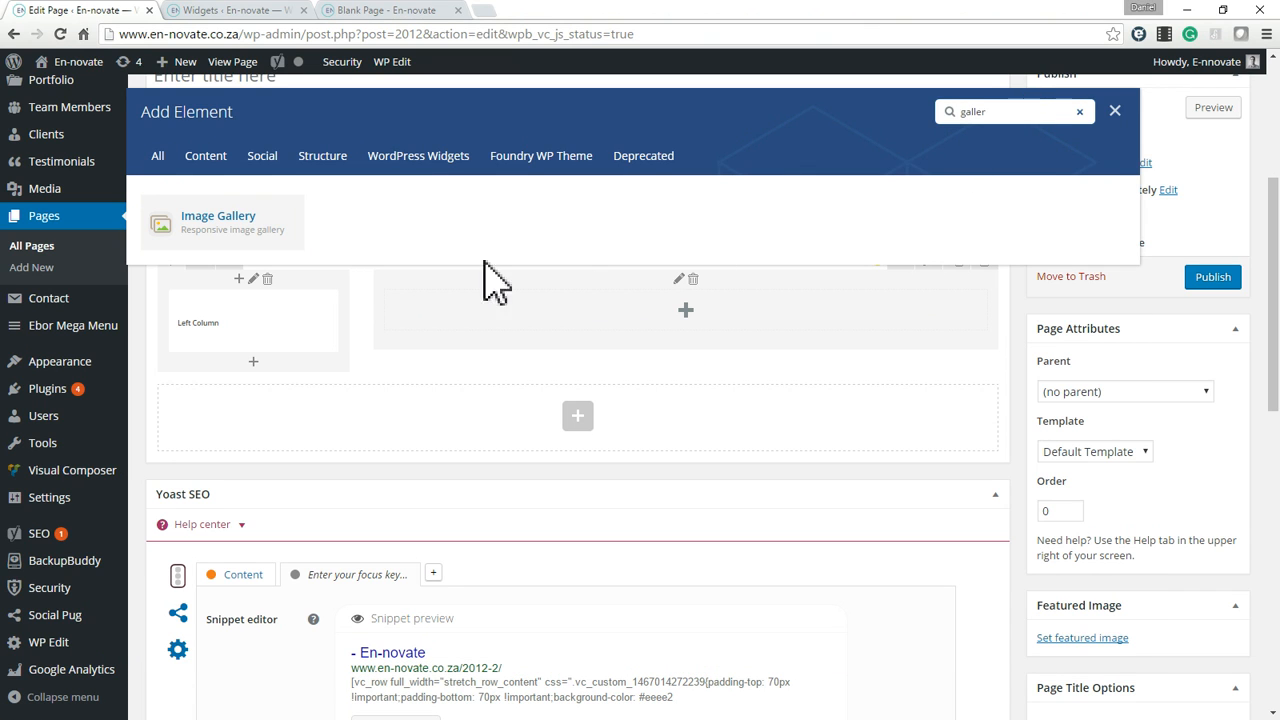
click(210, 225)
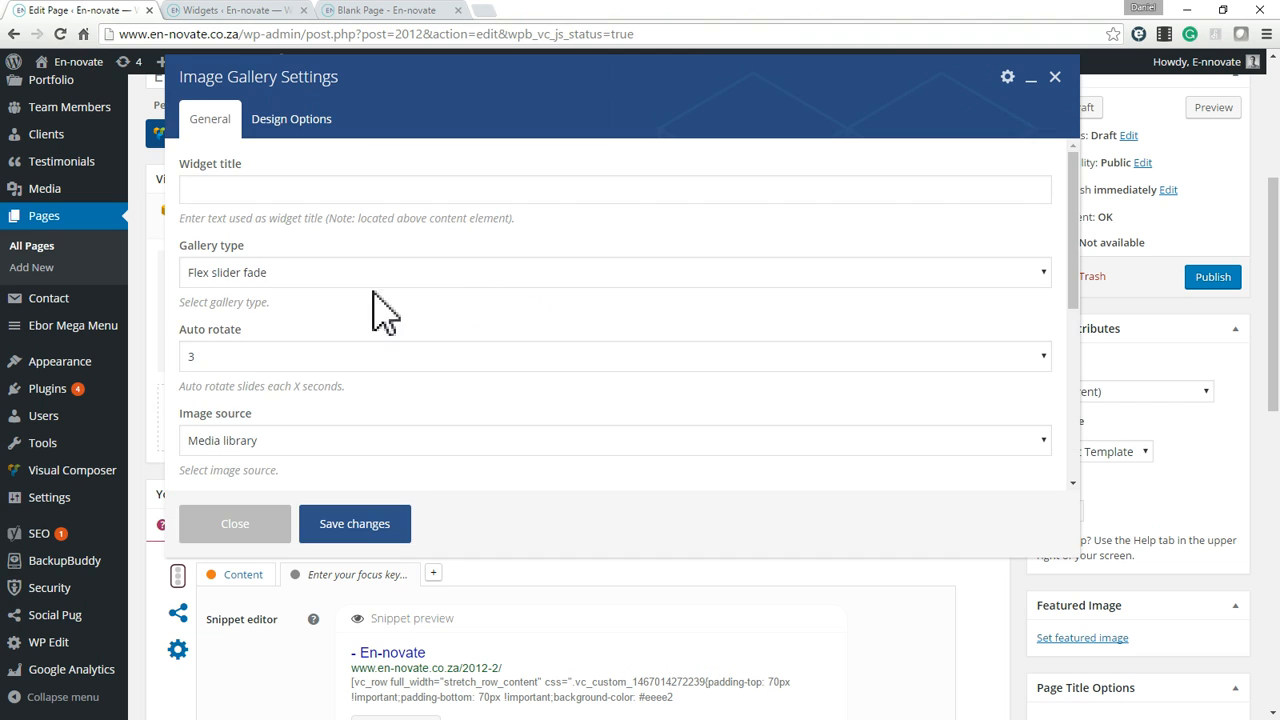
Add the elderly man's portrait, the group selfie and the first Facebook Hacker Way image from the media library to the gallery.
scroll(286, 409, down, 3)
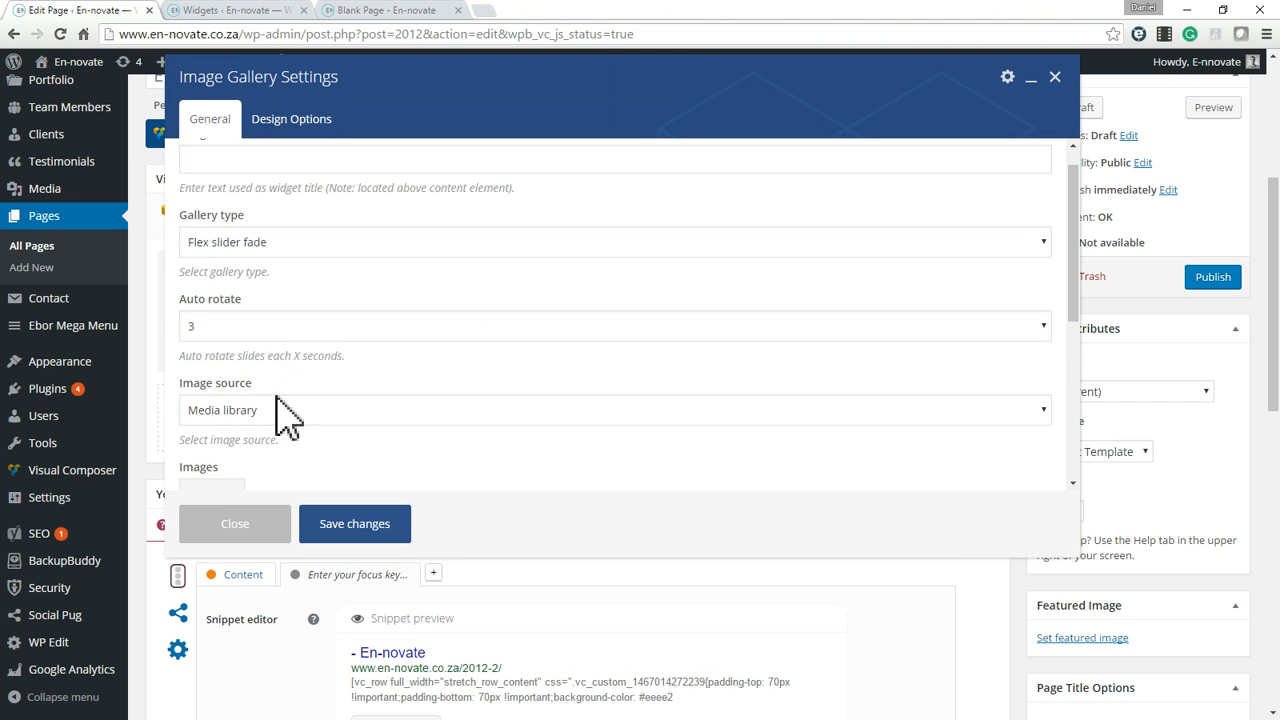
scroll(270, 371, up, 4)
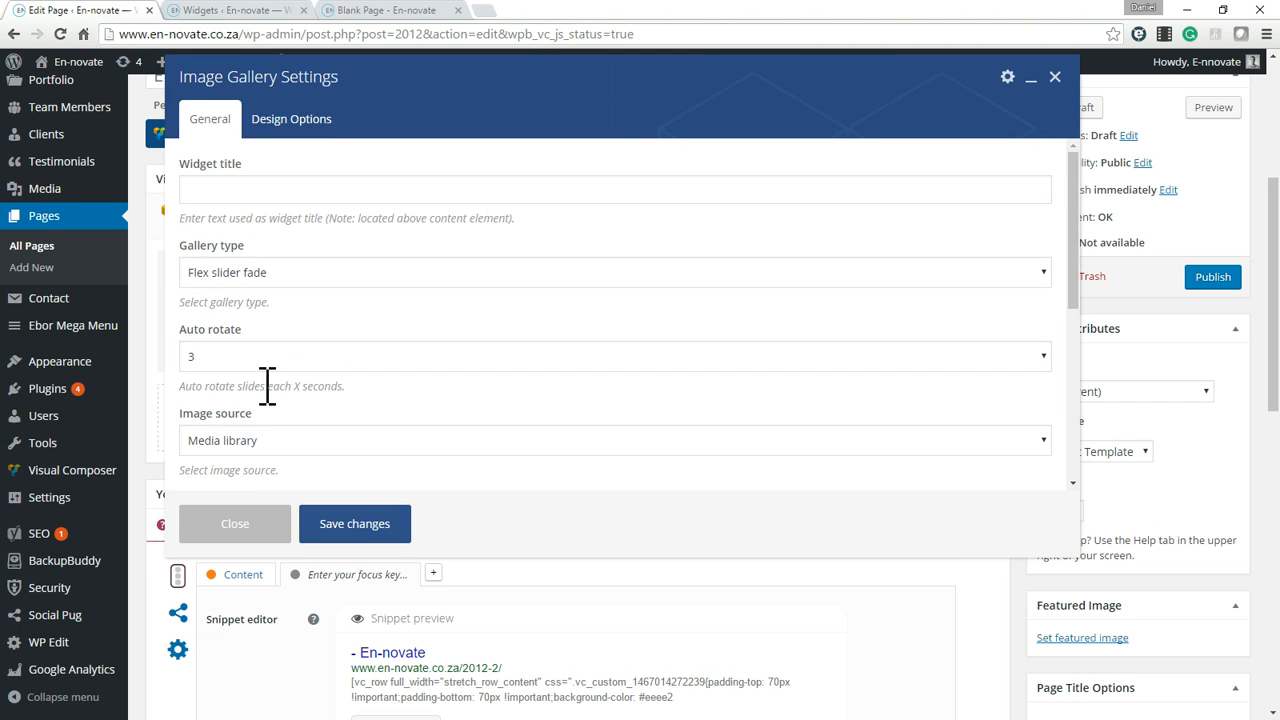
scroll(266, 306, down, 5)
click(213, 345)
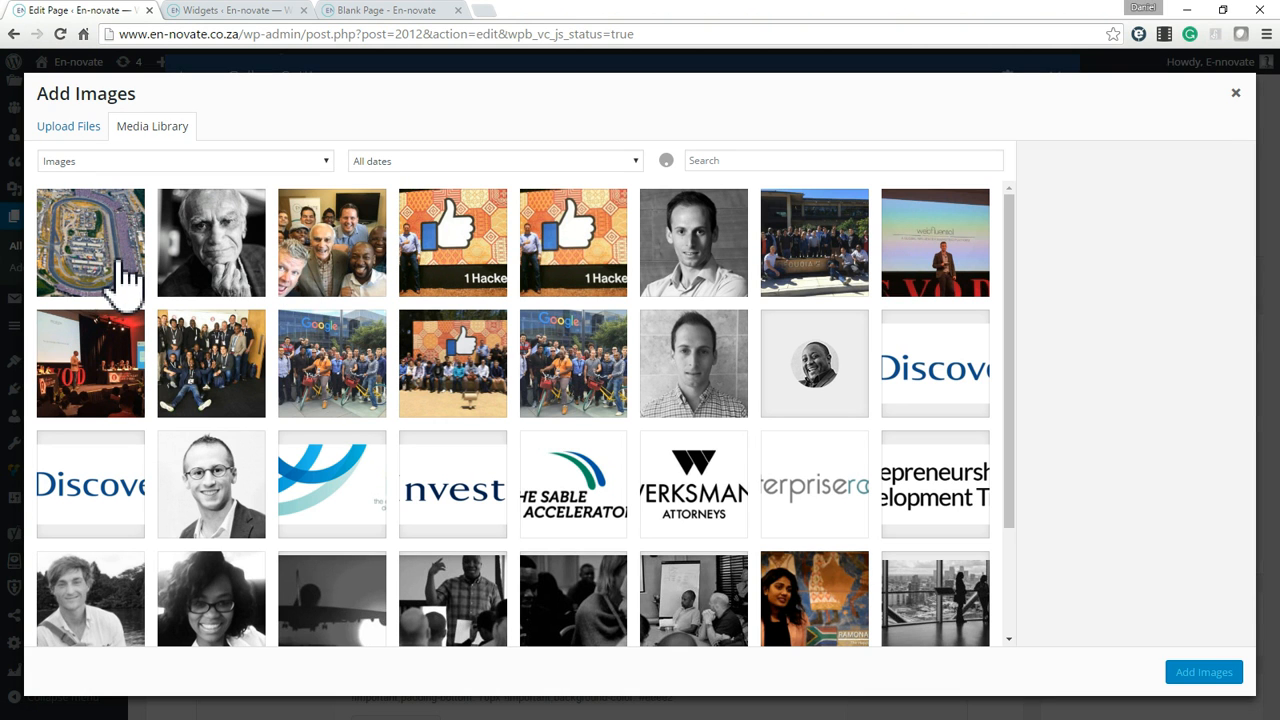
click(112, 262)
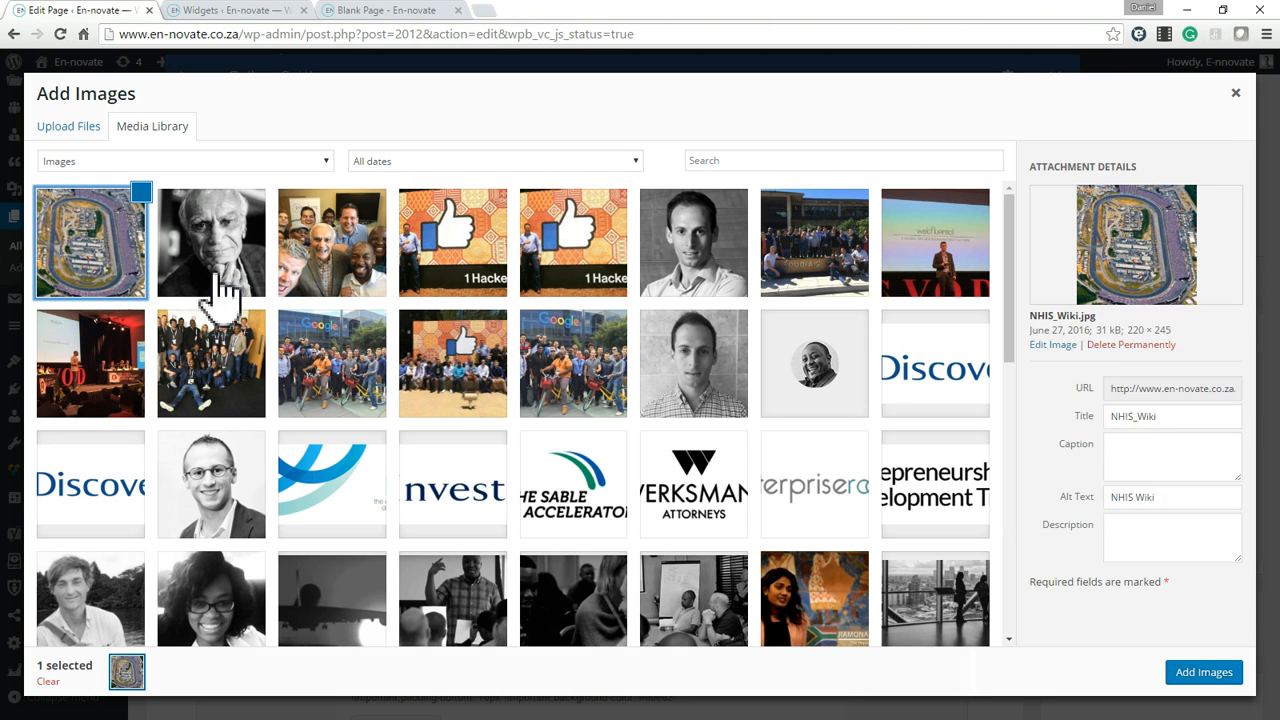
click(240, 278)
click(337, 274)
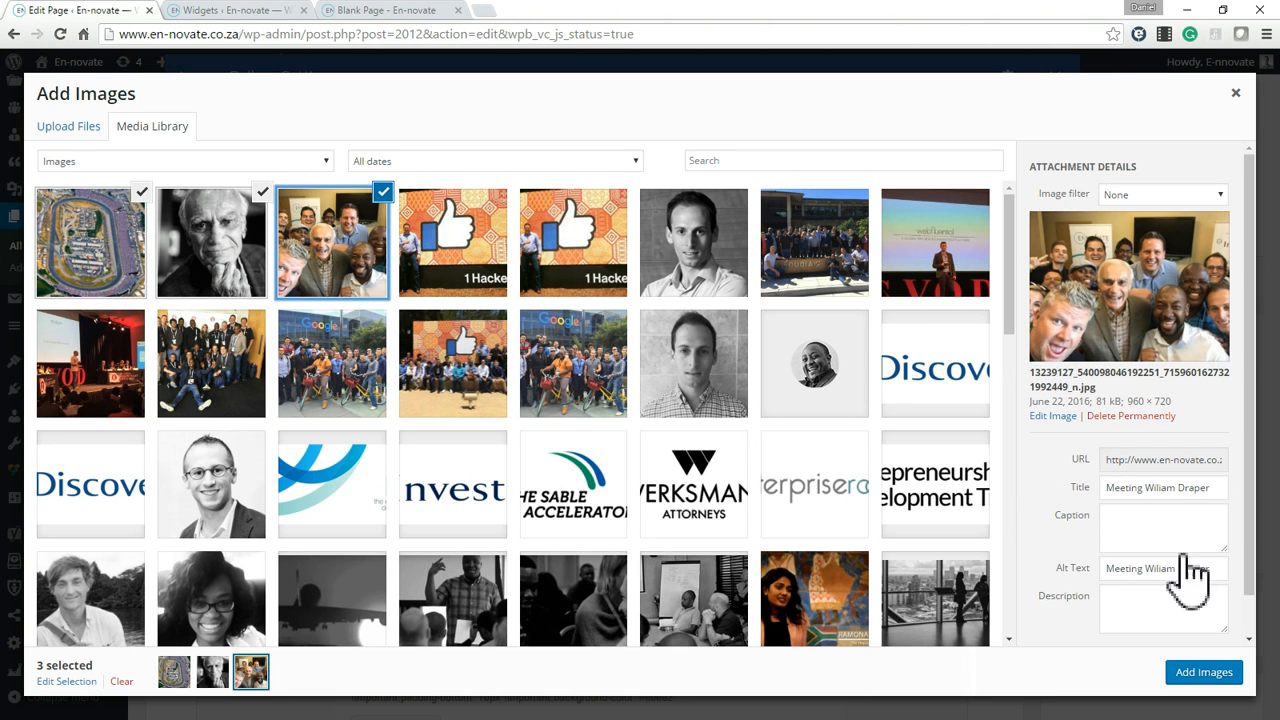
click(142, 193)
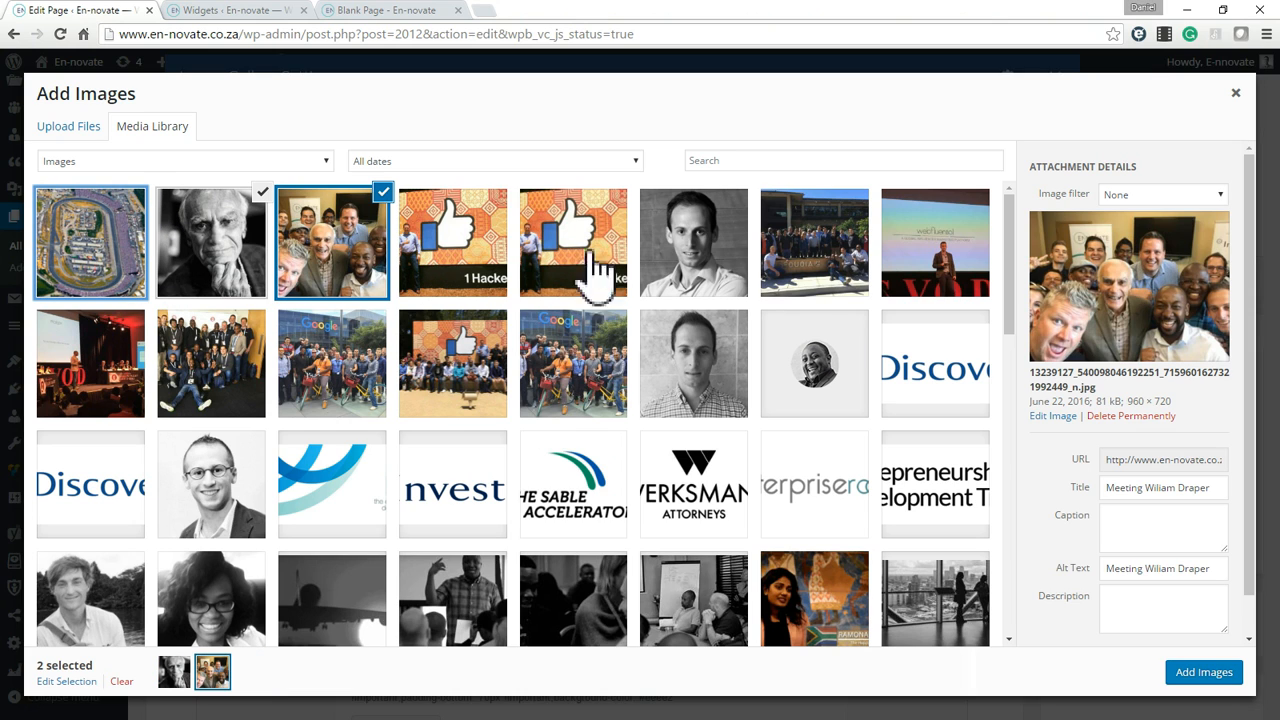
click(458, 230)
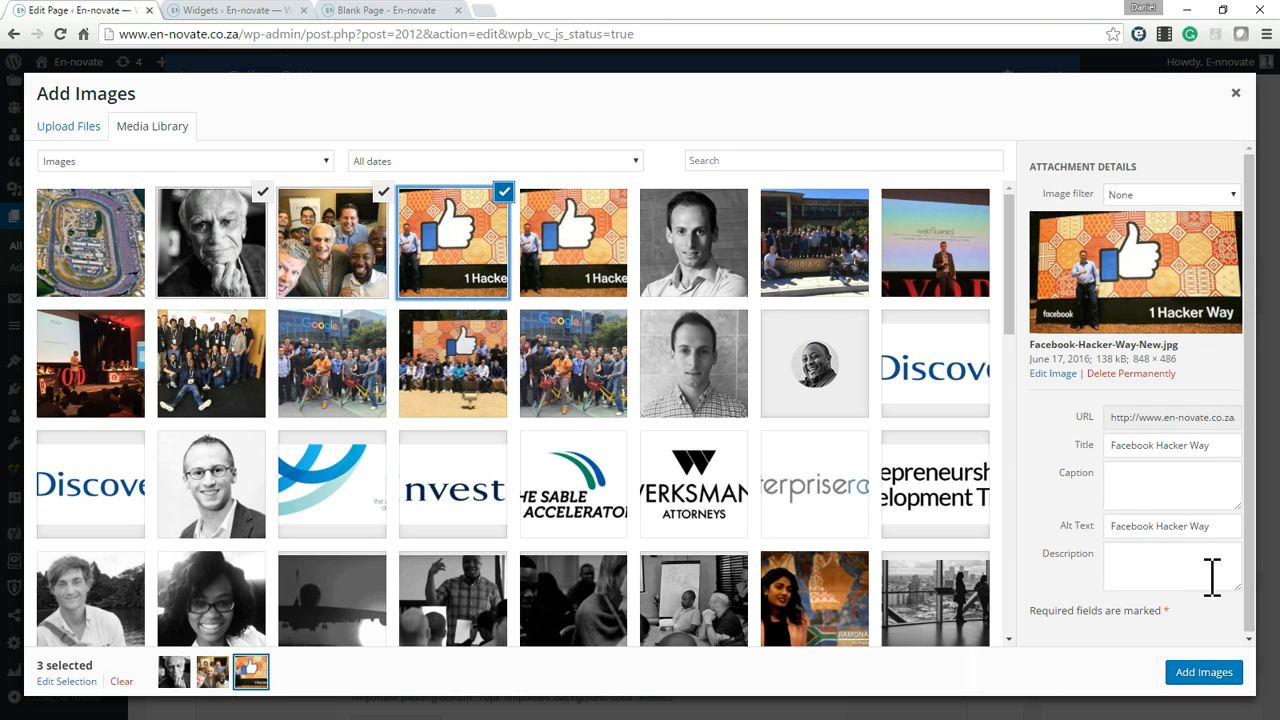
click(1204, 672)
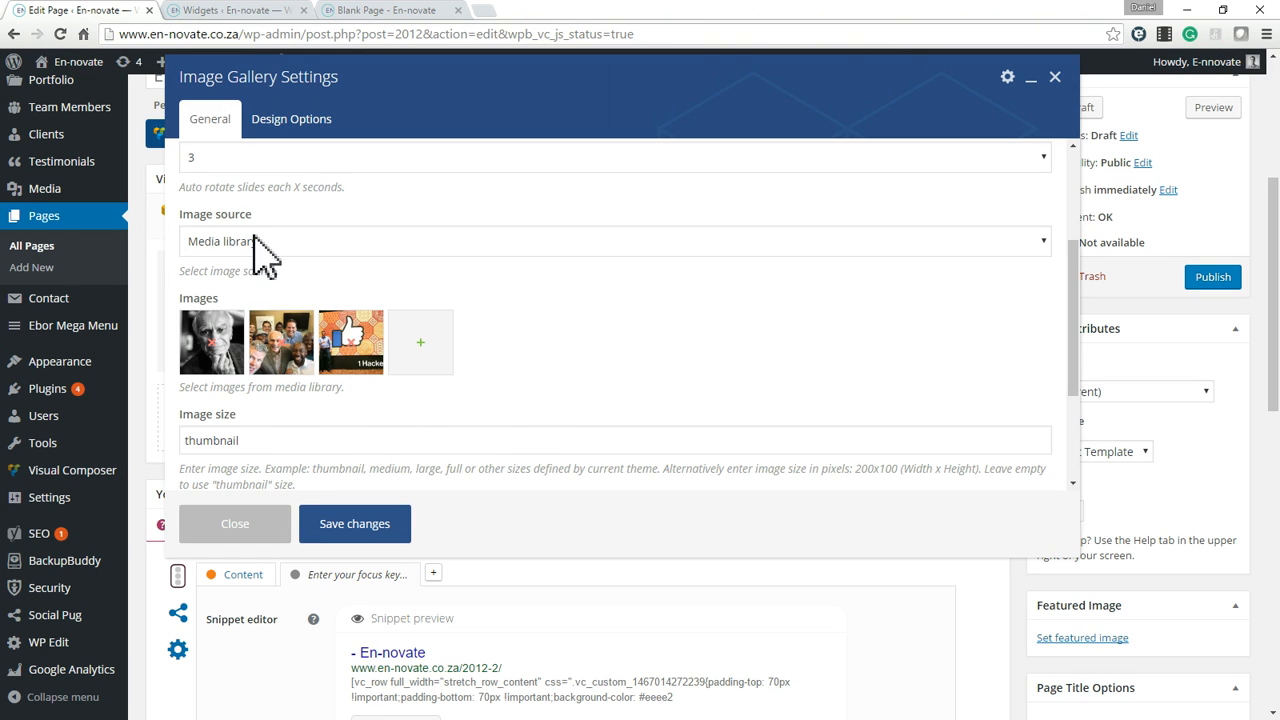
Choose Media library as the gallery's image source.
click(255, 242)
click(266, 258)
scroll(270, 260, up, 2)
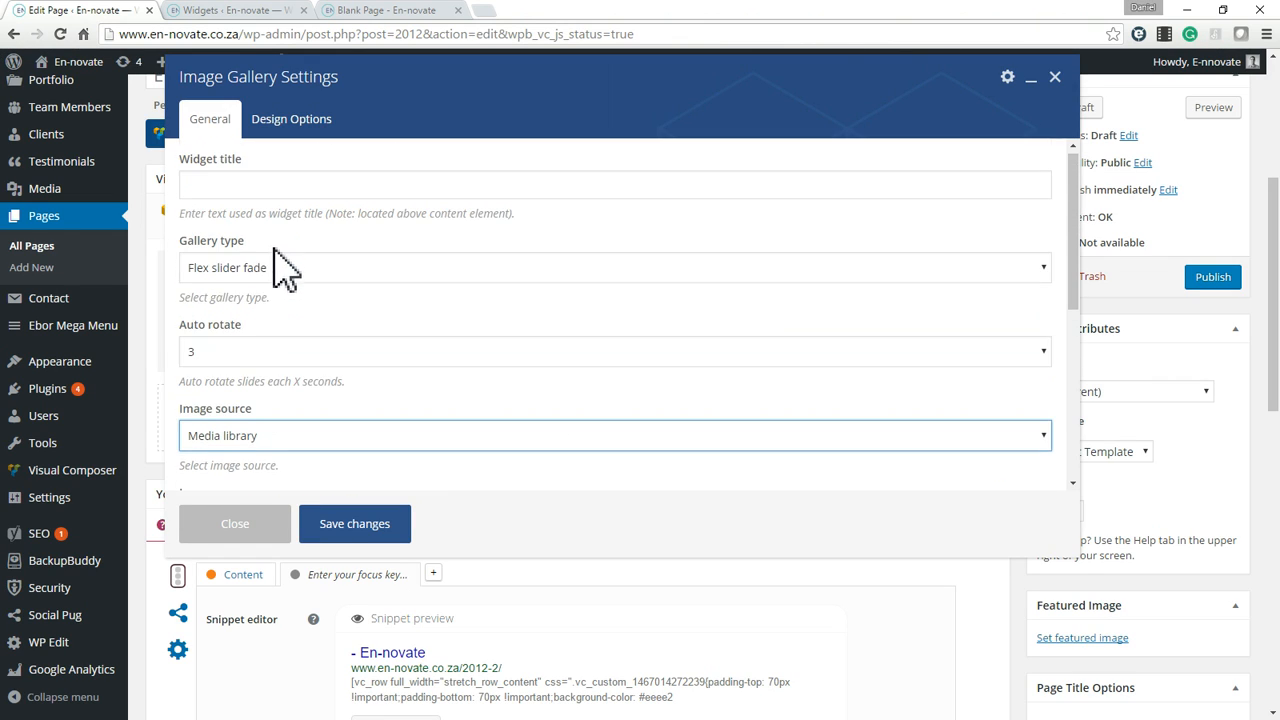
Set the gallery type to Flex slider slide and keep Auto rotate at 3 seconds.
click(282, 270)
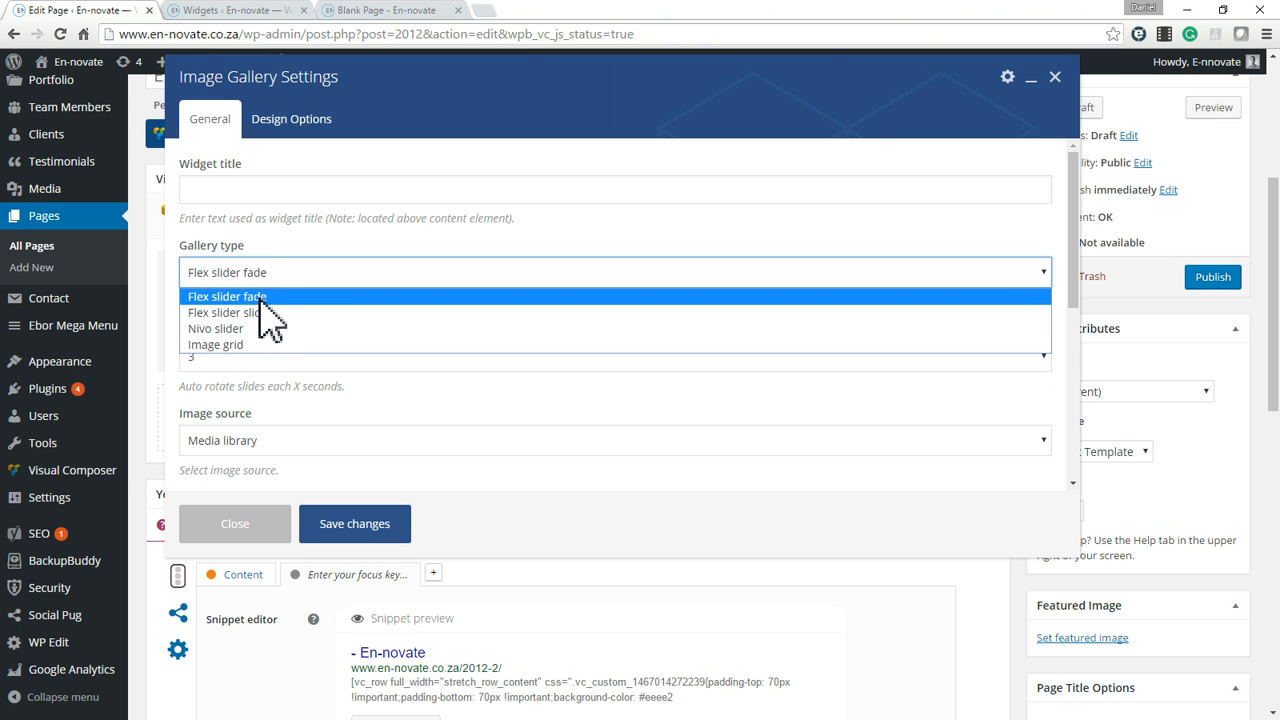
click(266, 313)
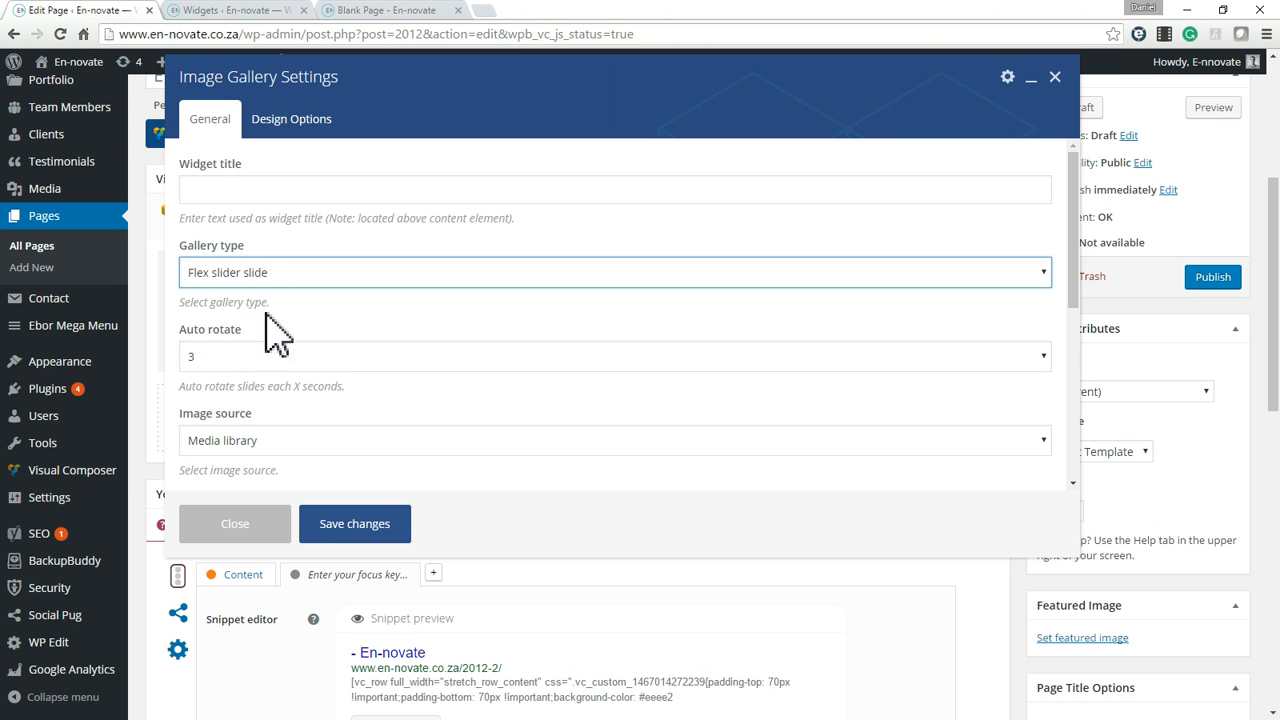
click(244, 194)
scroll(378, 290, down, 1)
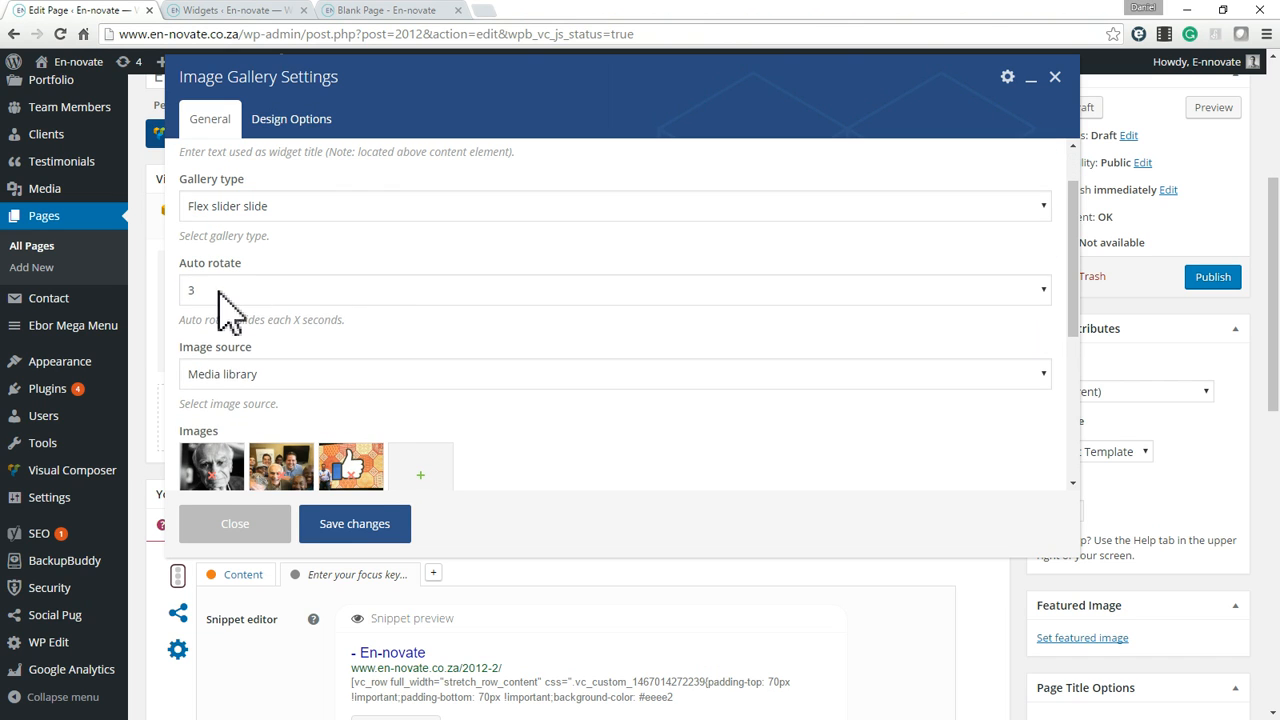
click(215, 291)
click(215, 291)
scroll(284, 406, down, 2)
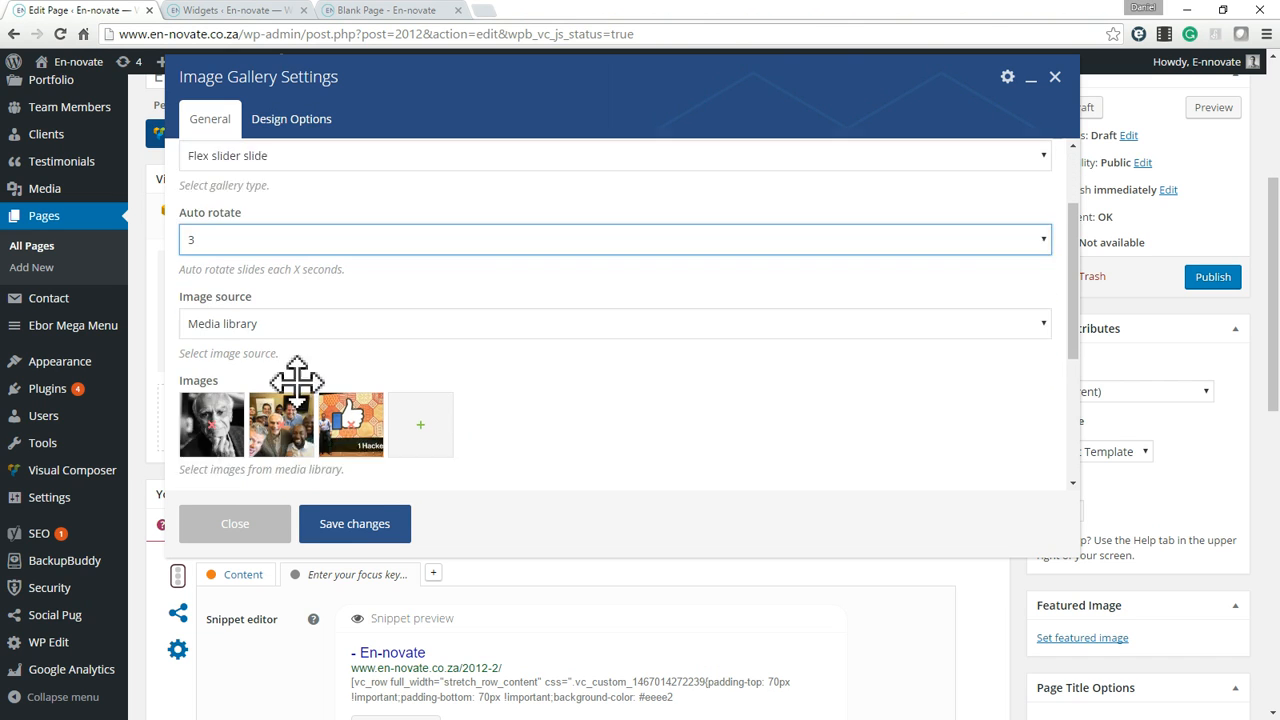
click(224, 167)
click(224, 169)
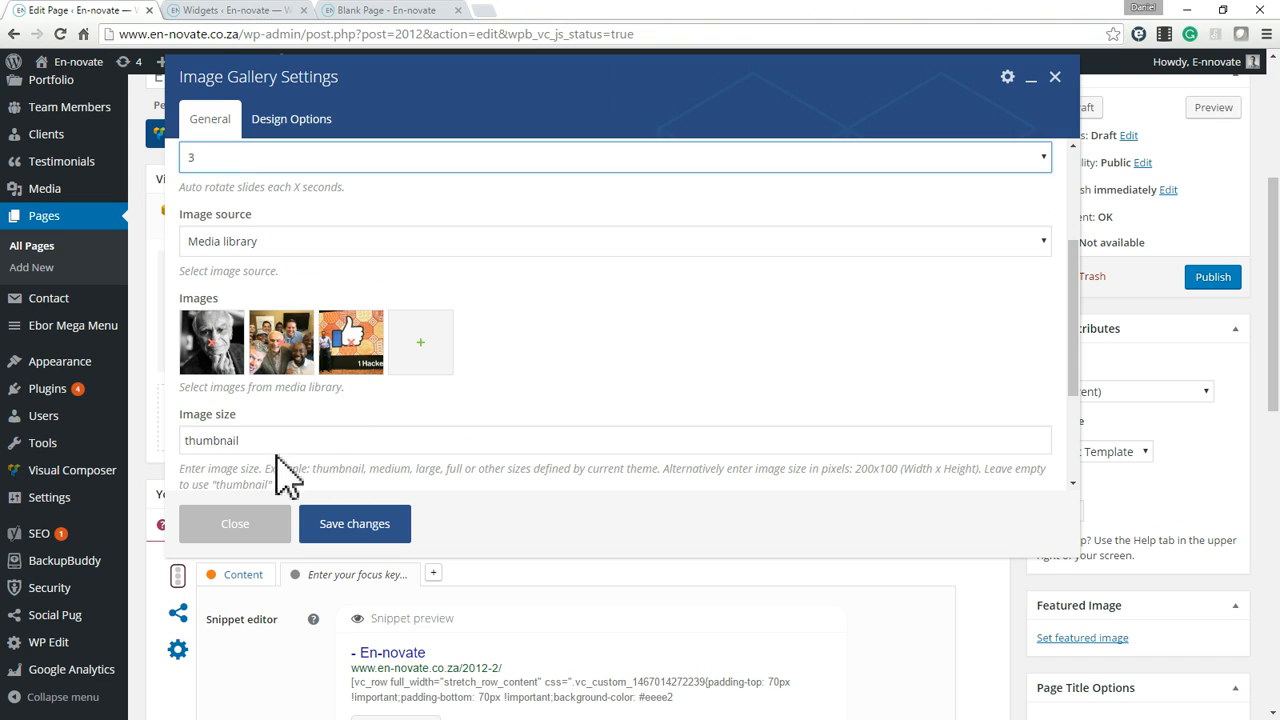
Set the gallery's image size to full and save the Image Gallery settings.
double_click(233, 440)
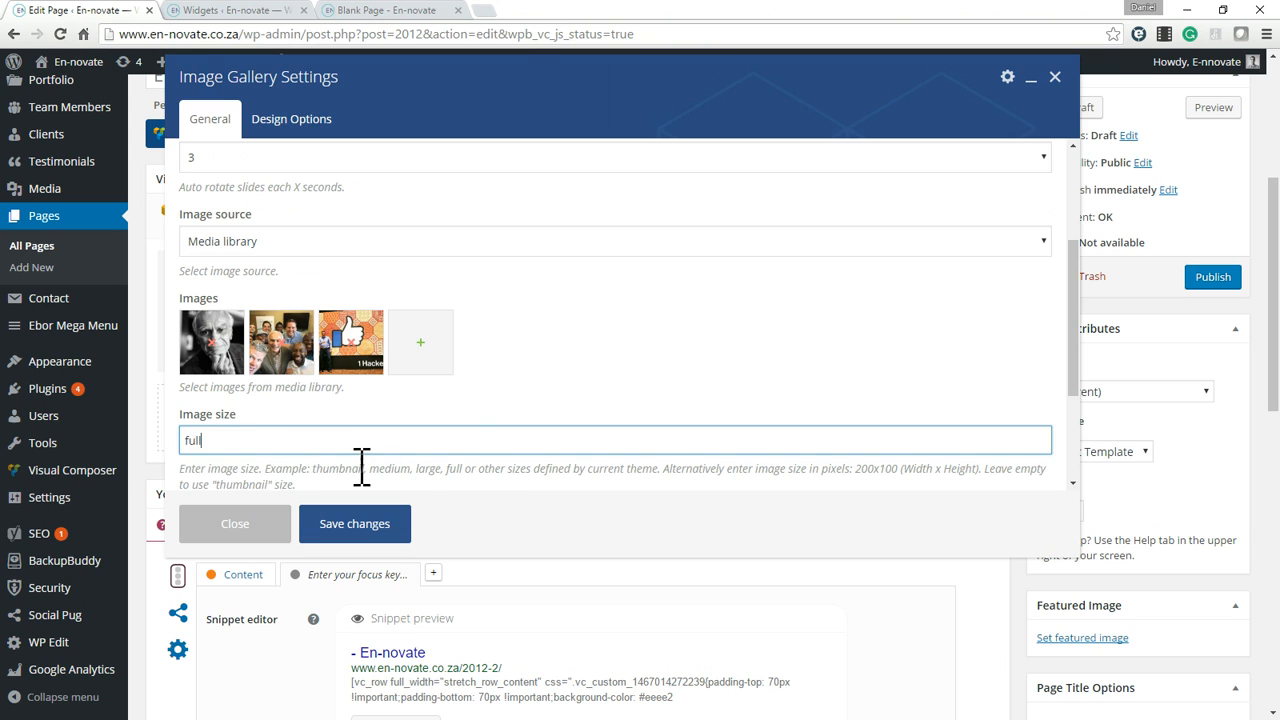
drag(316, 469, 459, 470)
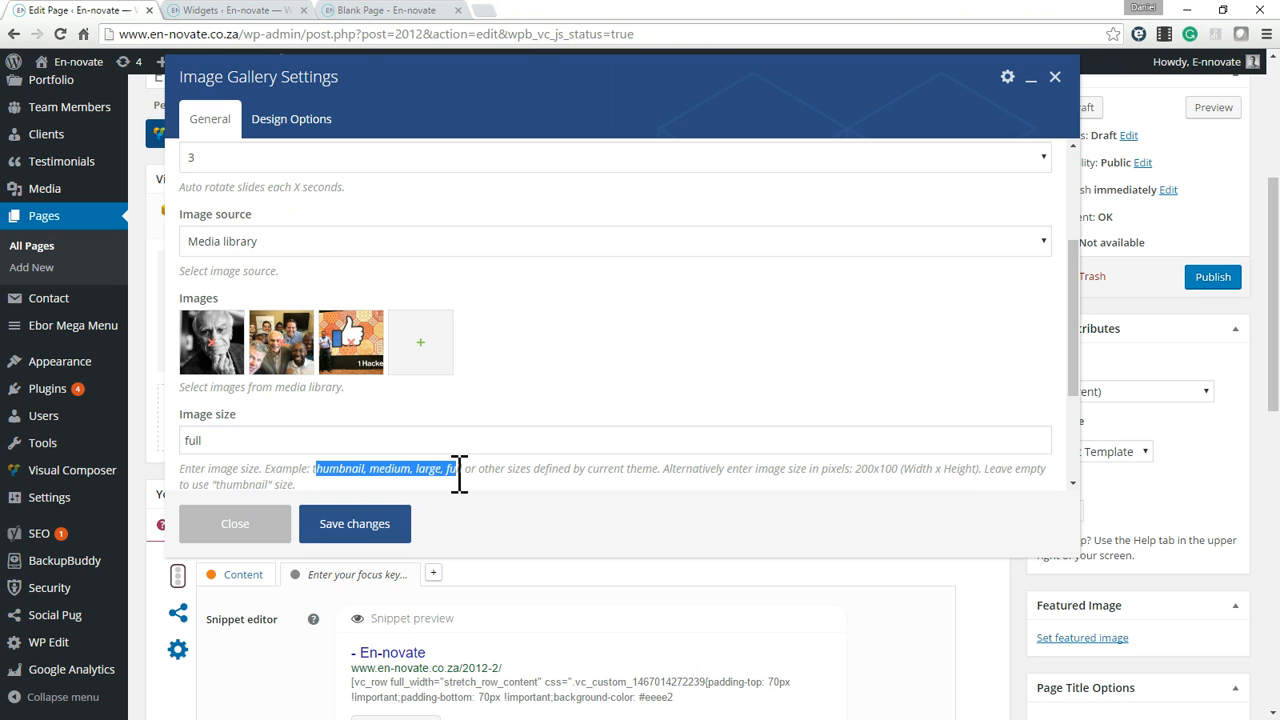
click(355, 524)
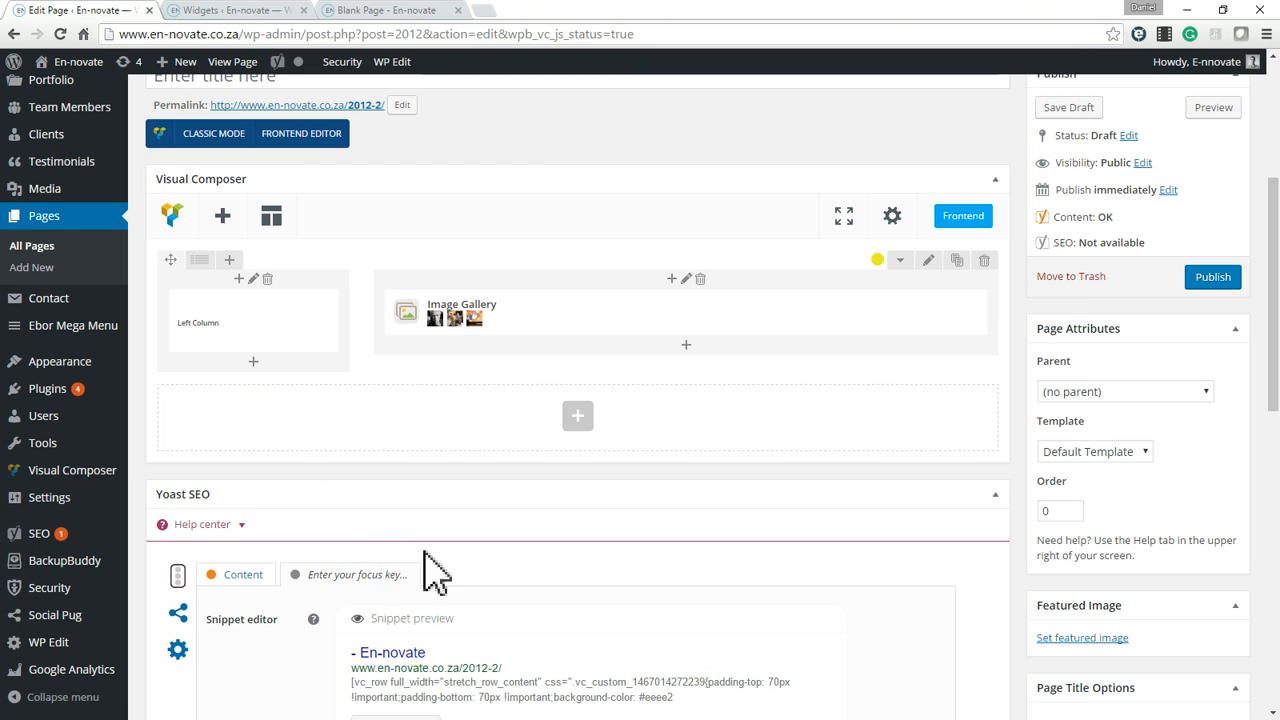
Publish the page.
scroll(750, 360, up, 3)
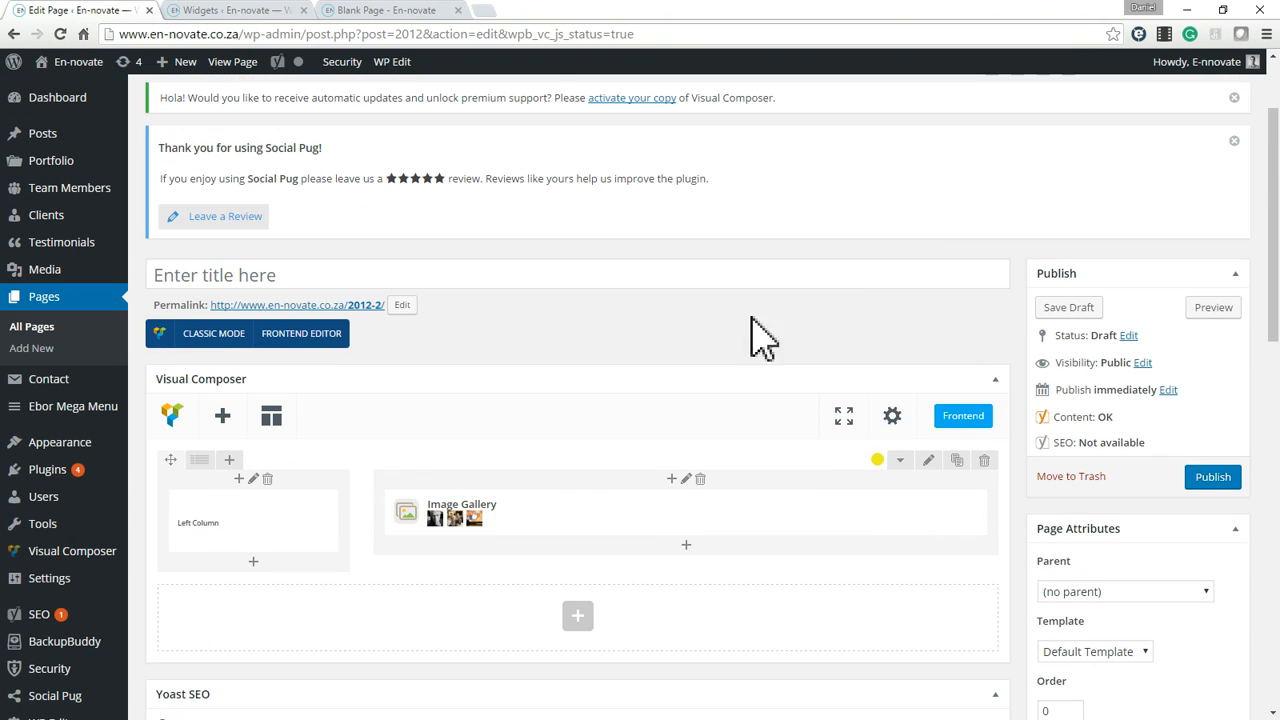
scroll(780, 470, down, 3)
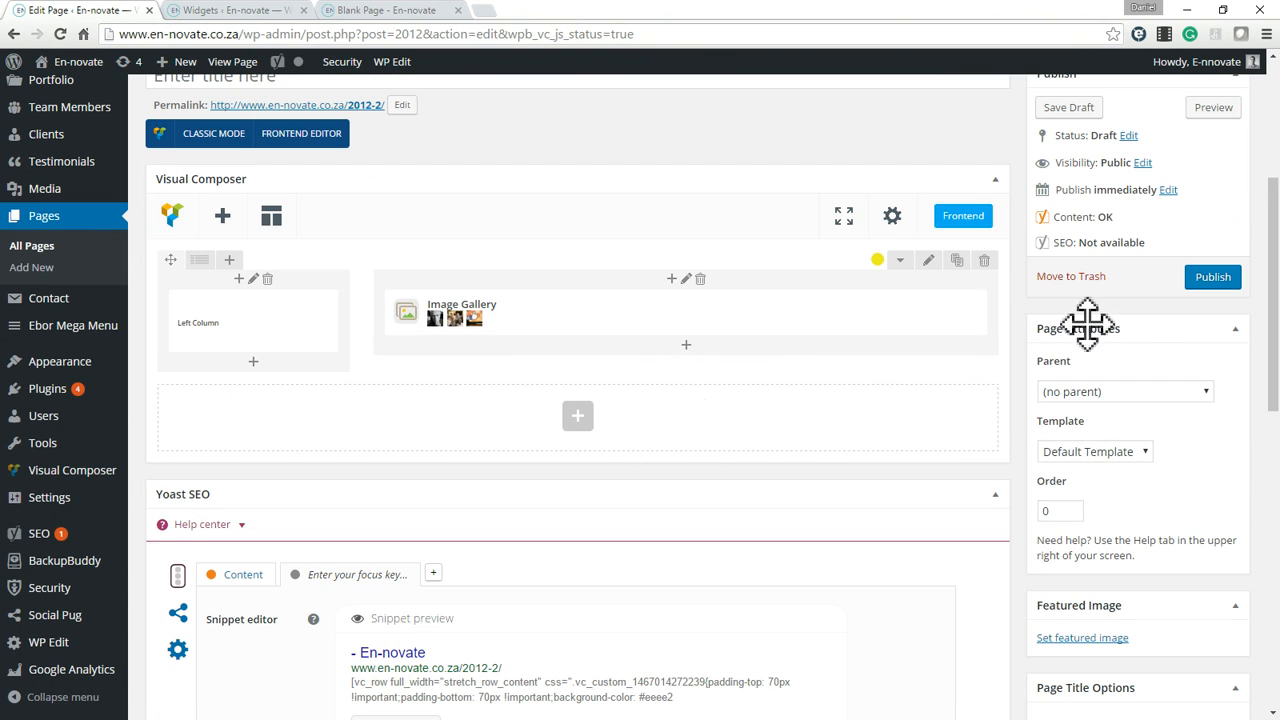
click(1214, 280)
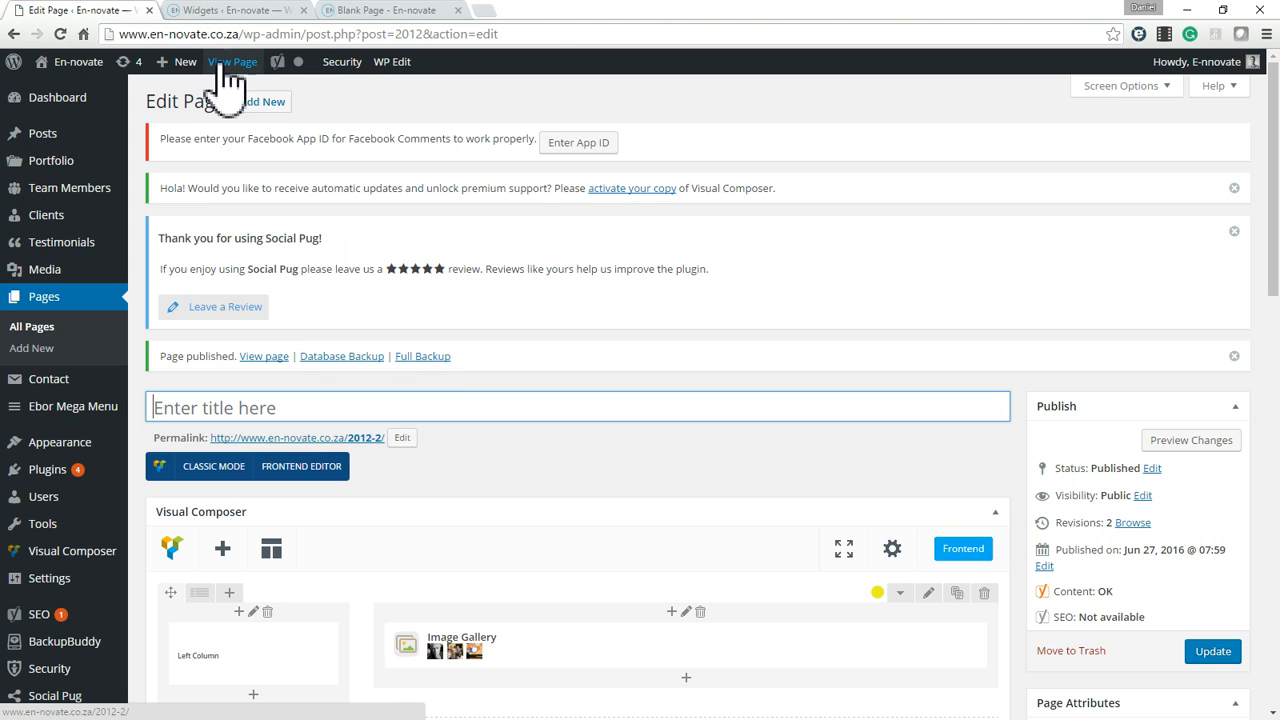
Open the published page in a new browser tab, close the Widgets and Blank Page tabs and switch to it.
right_click(229, 70)
click(250, 77)
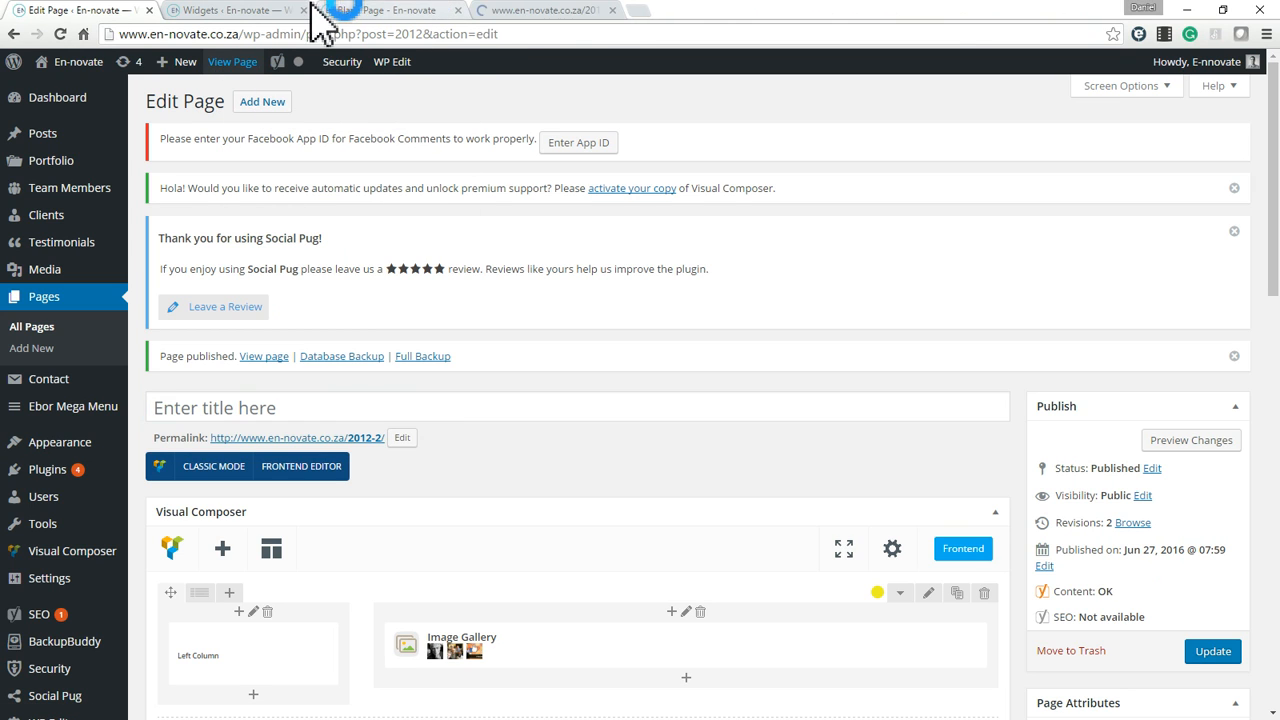
click(305, 9)
click(305, 9)
click(239, 6)
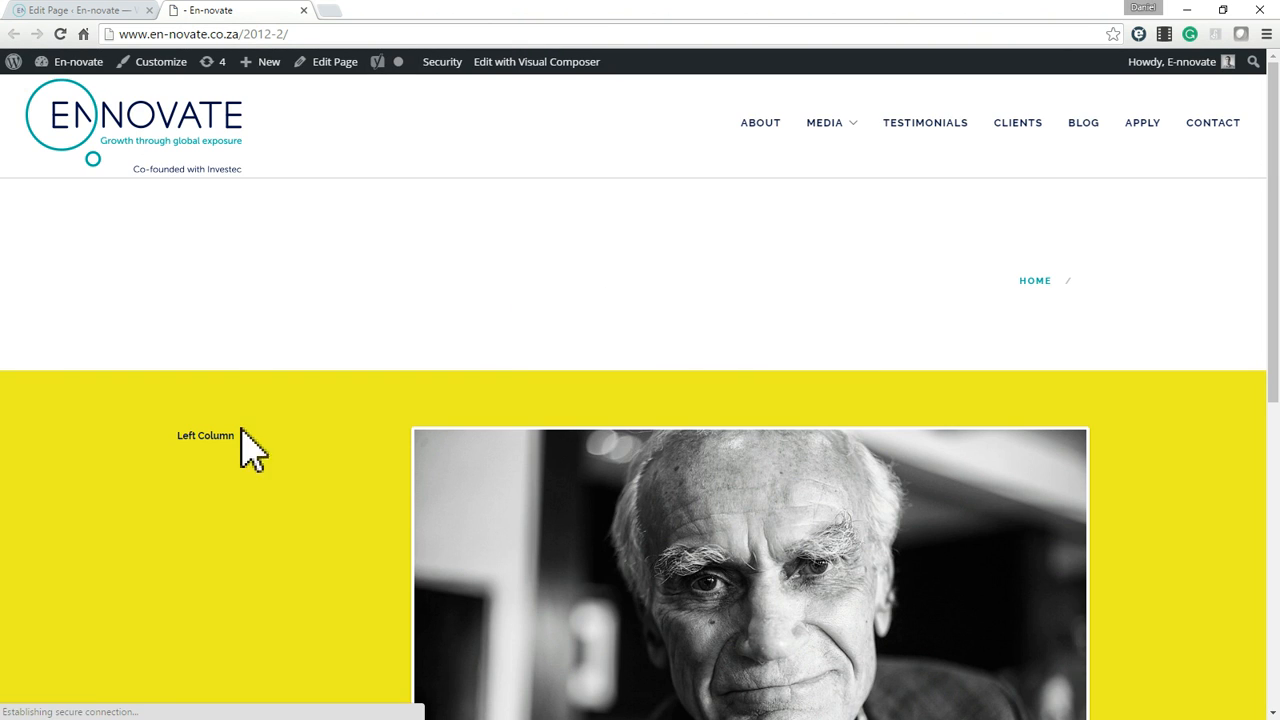
Examine the image slider on the published page and go back to the previous slide.
scroll(1075, 460, down, 3)
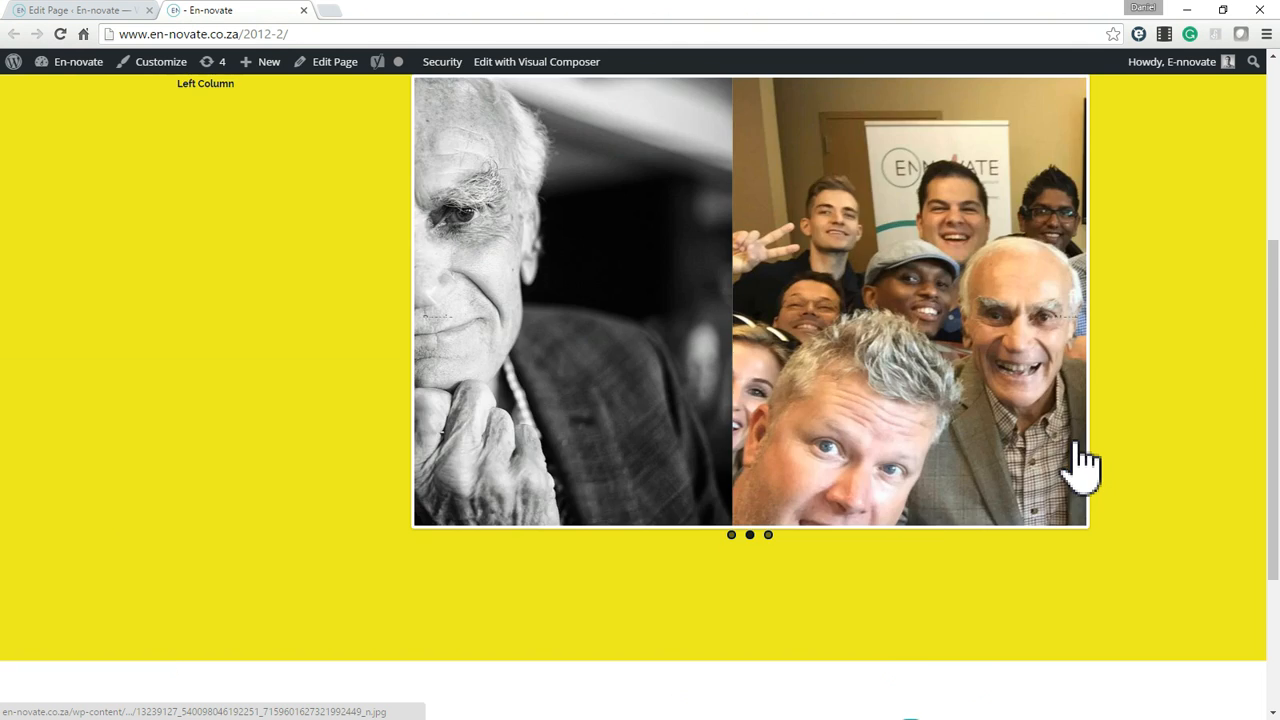
scroll(1078, 445, up, 2)
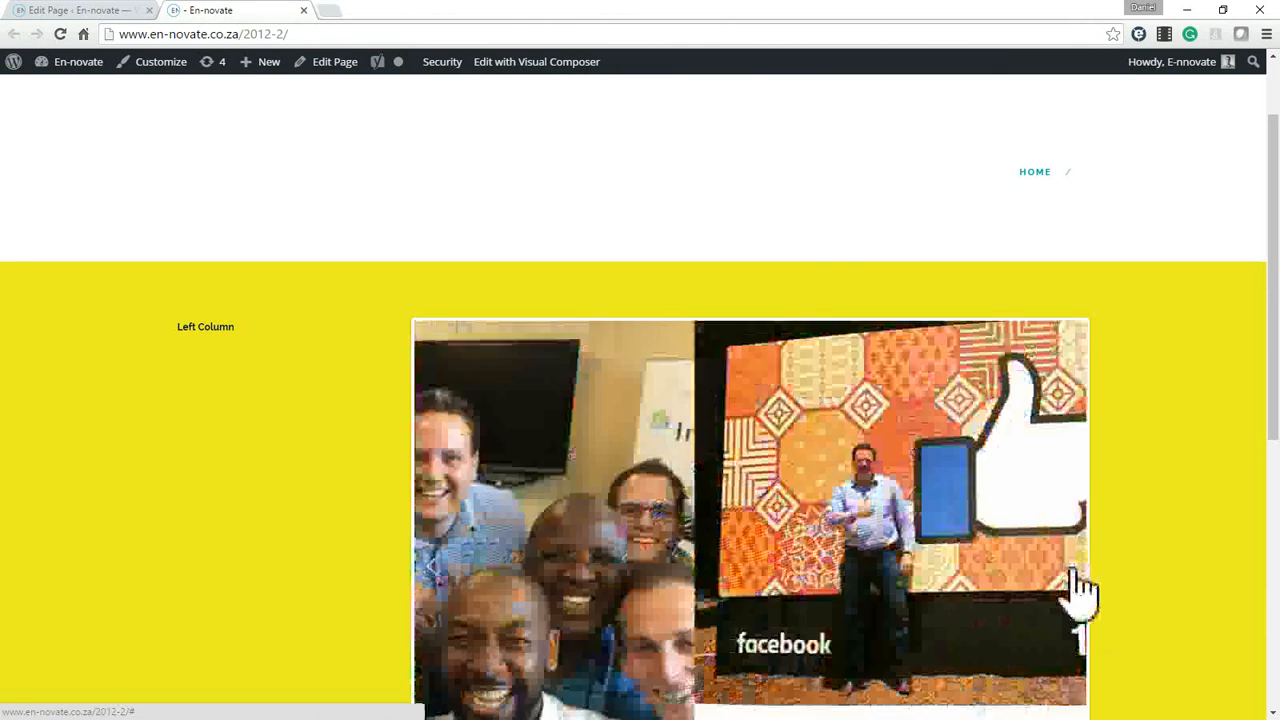
scroll(1068, 263, down, 3)
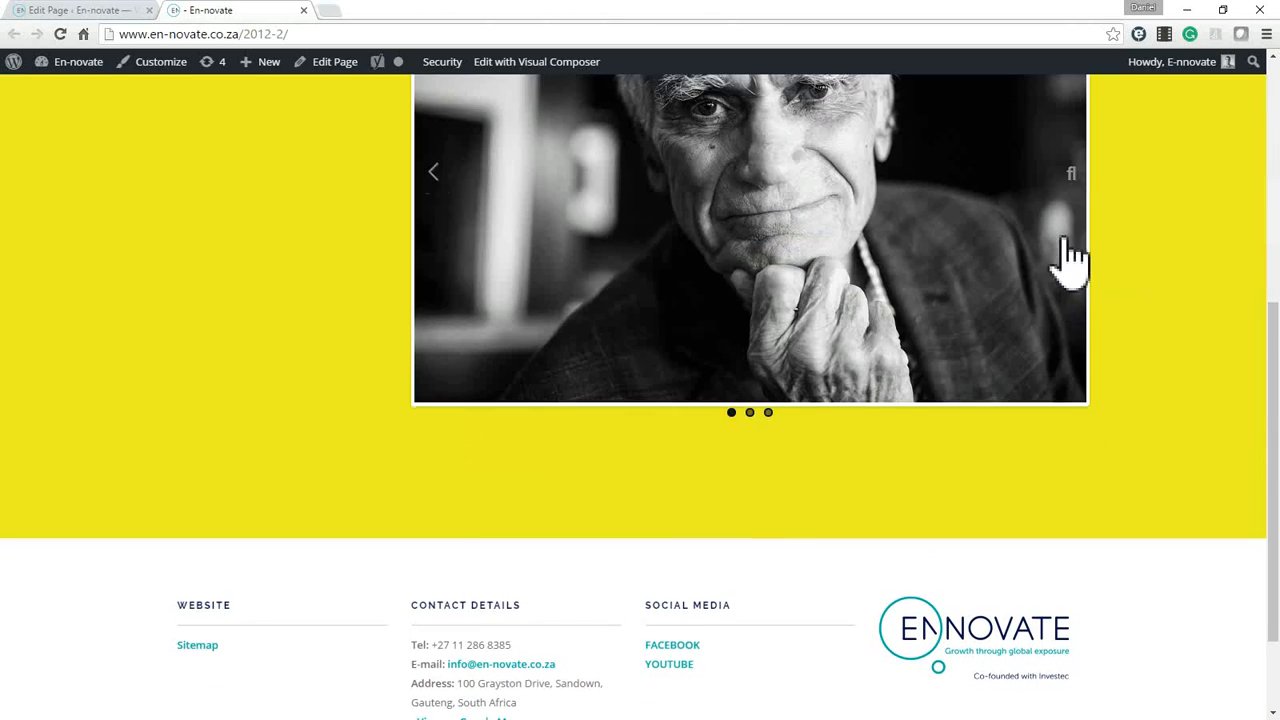
click(436, 176)
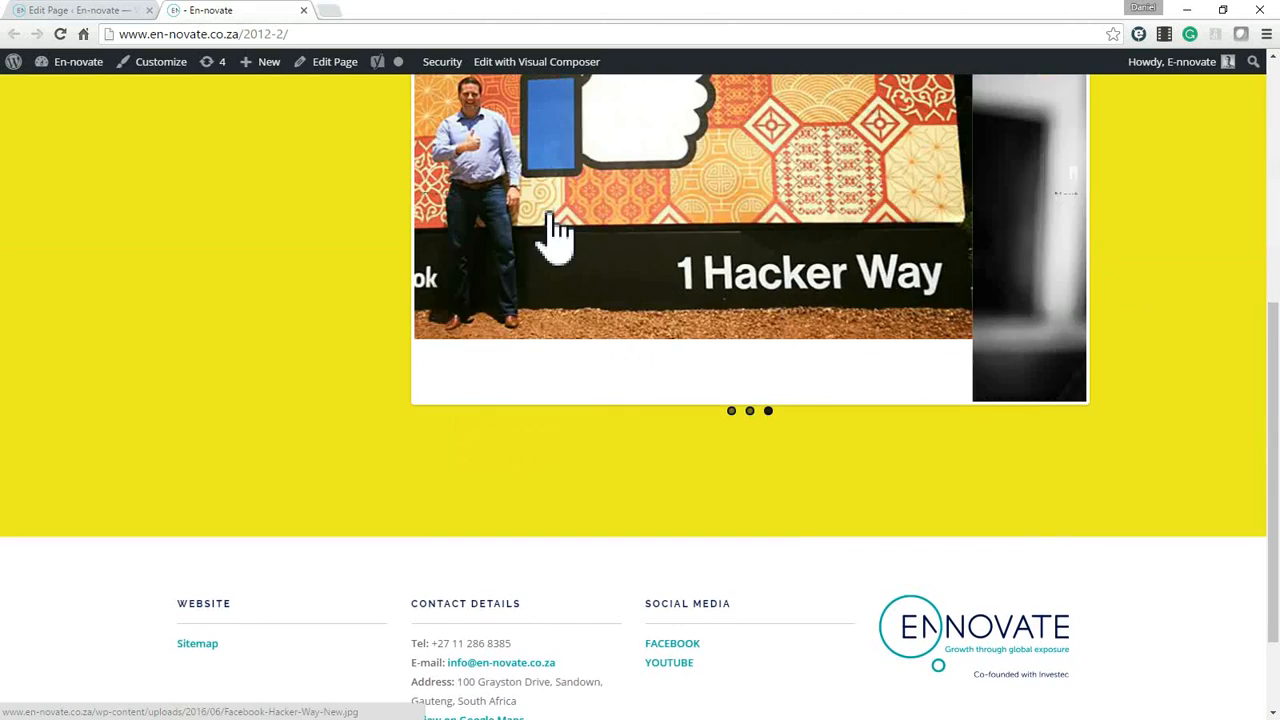
scroll(1105, 565, up, 2)
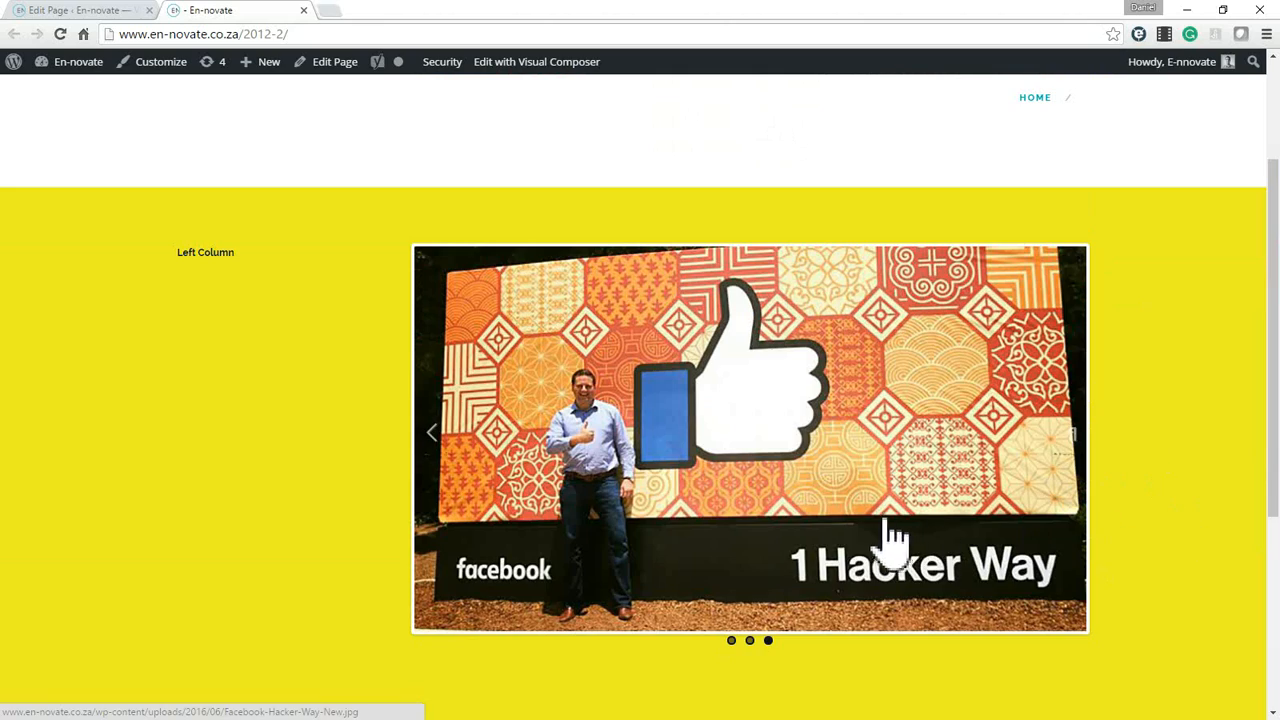
View the Facebook Hacker Way slide enlarged in the lightbox, try browsing the images and close the lightbox.
click(742, 537)
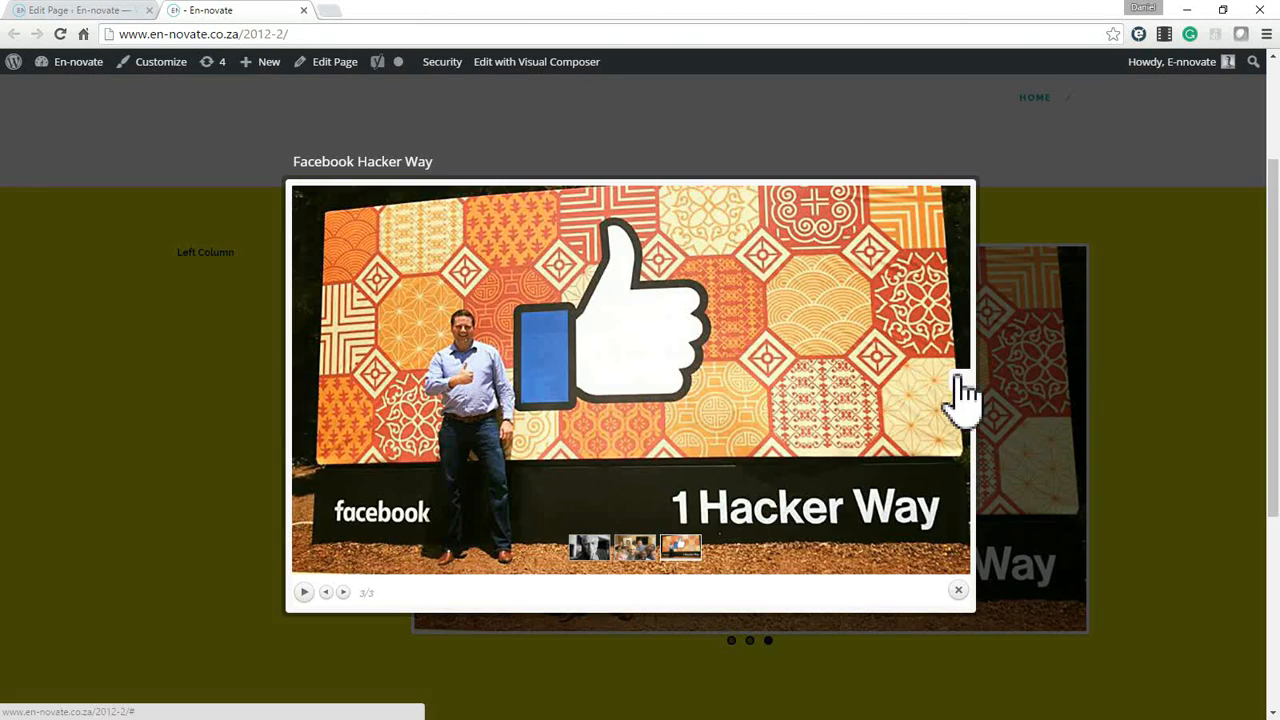
click(960, 400)
click(1032, 385)
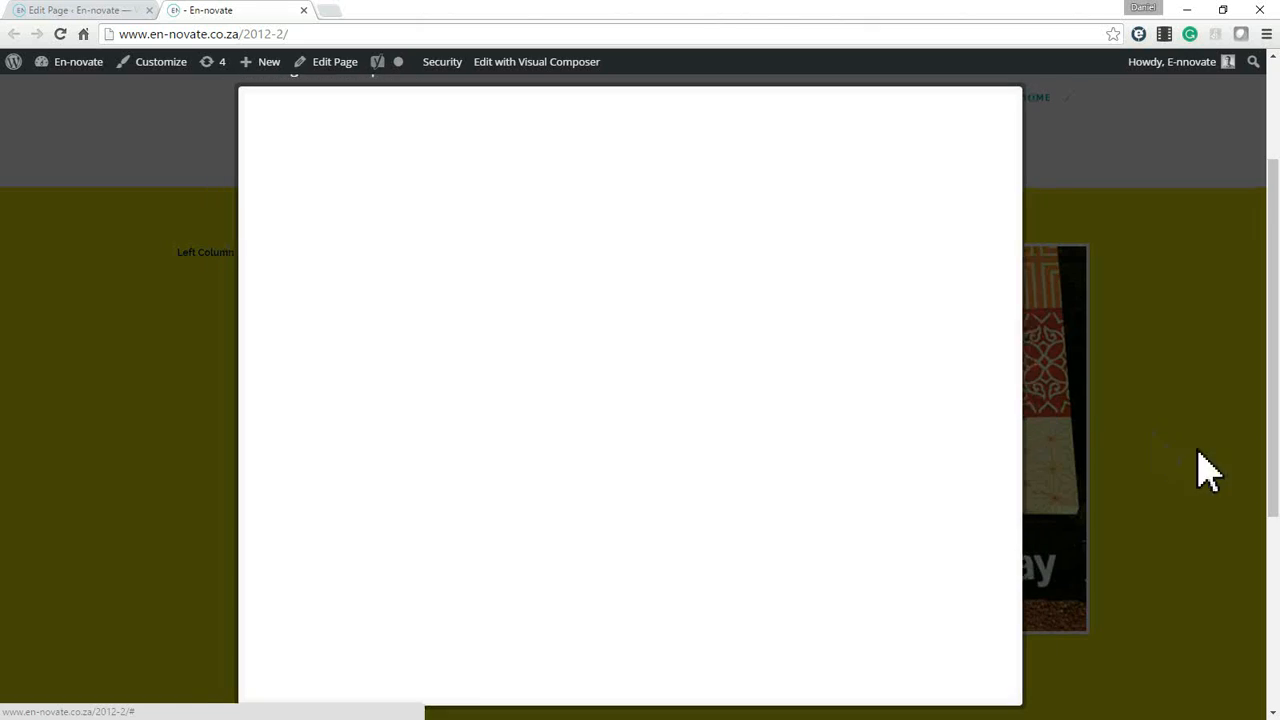
click(1248, 405)
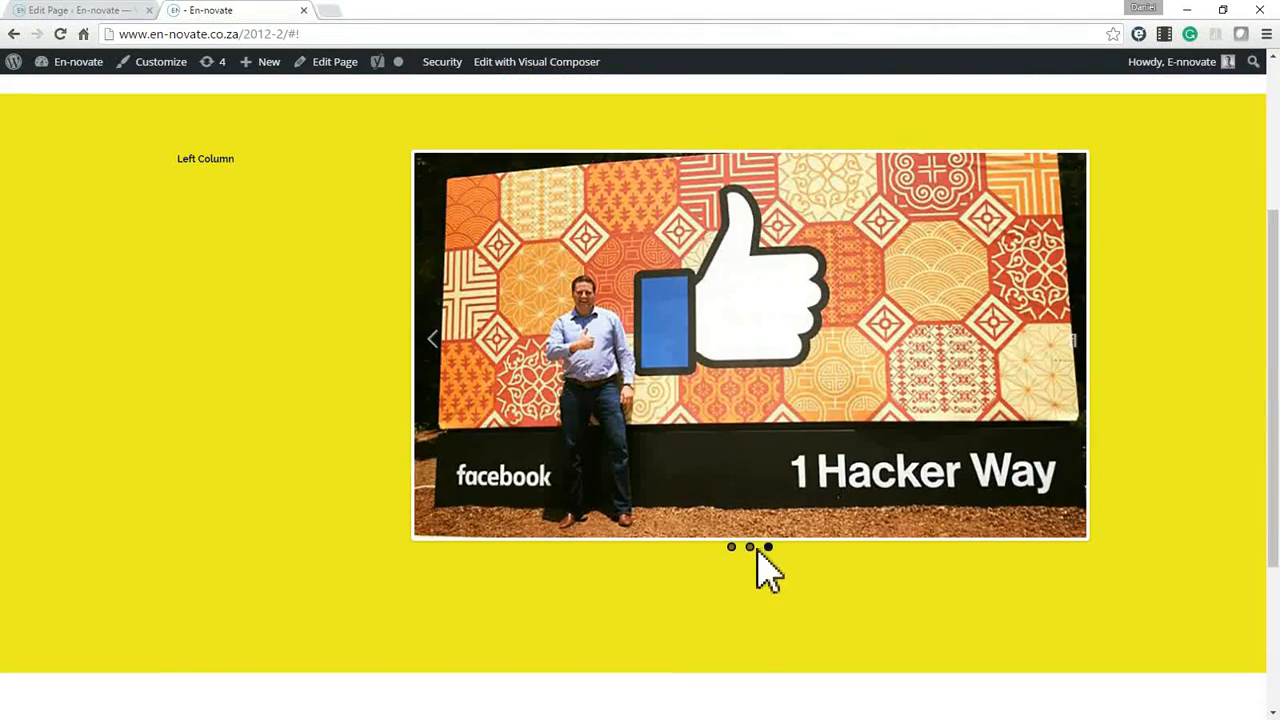
Switch the slider to the second slide and inspect the empty title area above the yellow row.
click(750, 545)
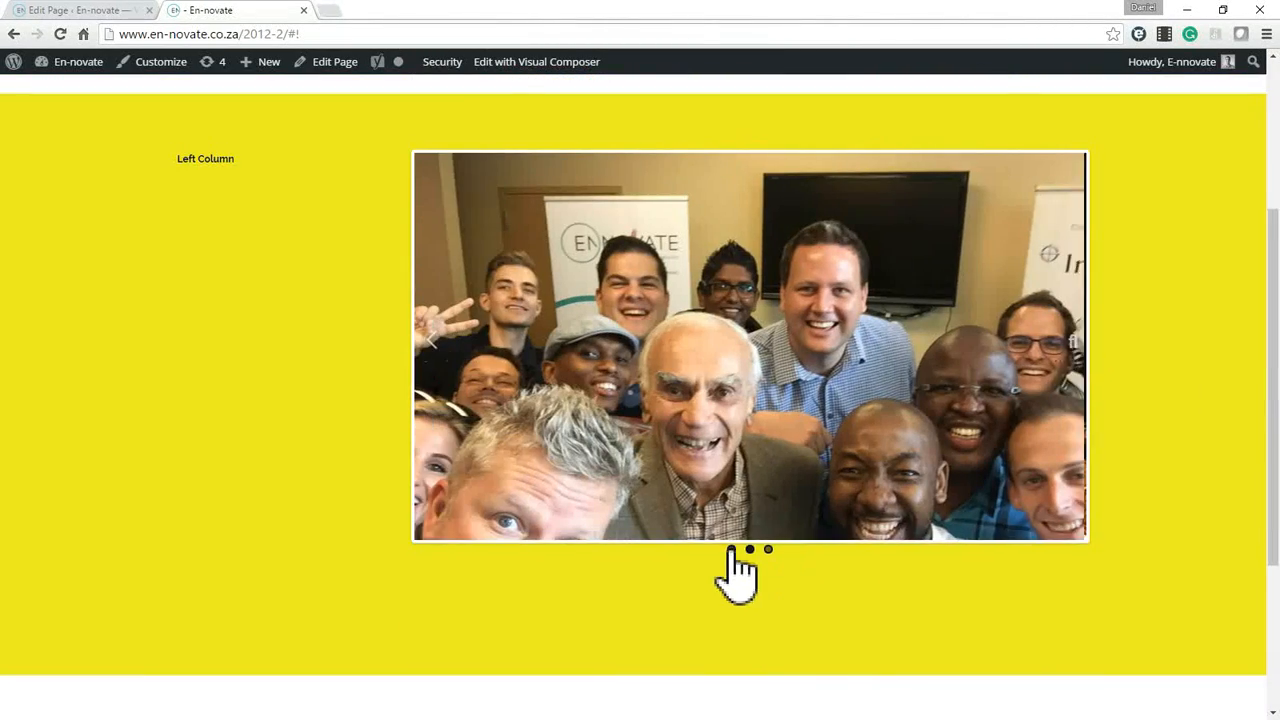
scroll(433, 424, down, 5)
scroll(431, 424, up, 9)
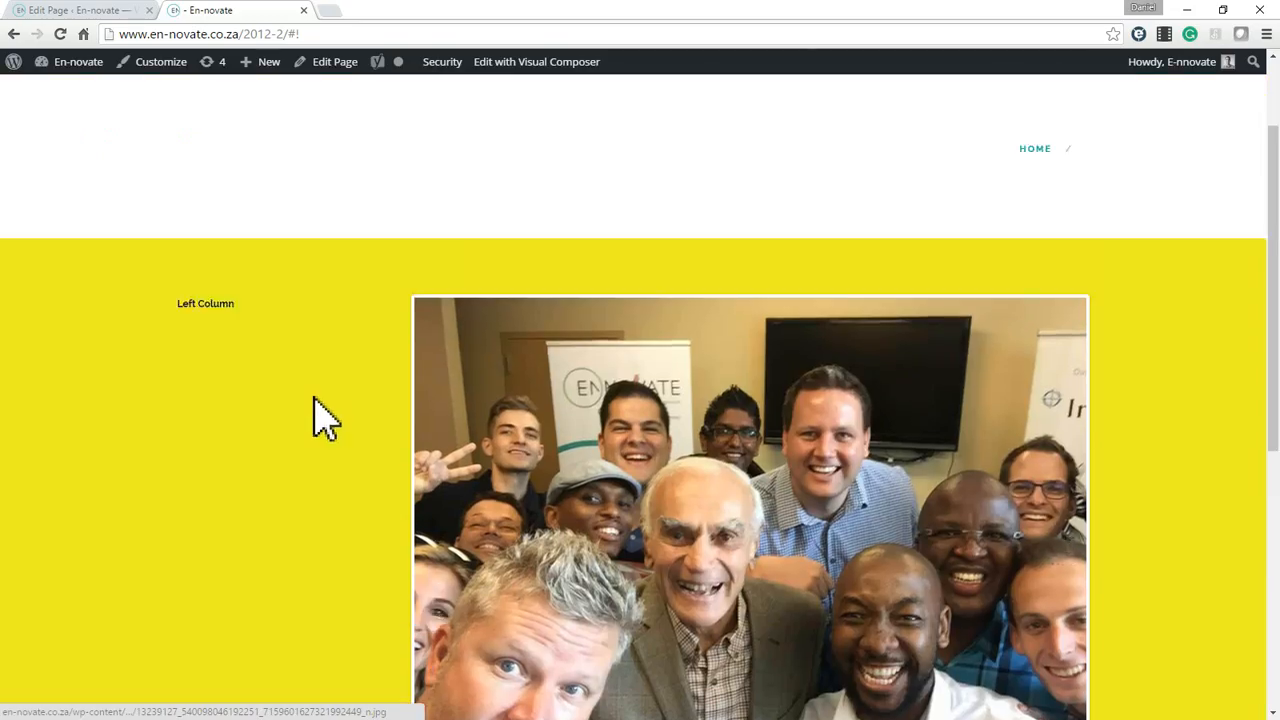
triple_click(208, 436)
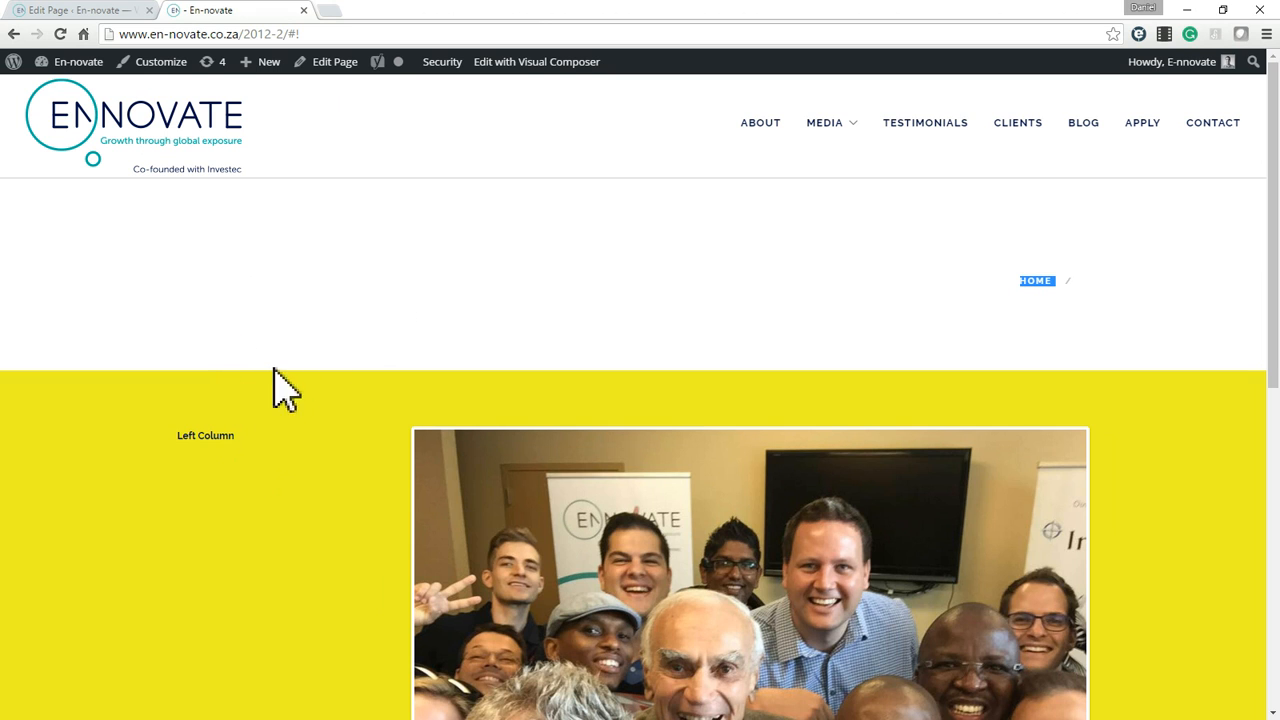
click(392, 252)
Return to the page editor, set the Page Title Layout to No Page Title and update the page.
click(90, 12)
scroll(1168, 548, down, 10)
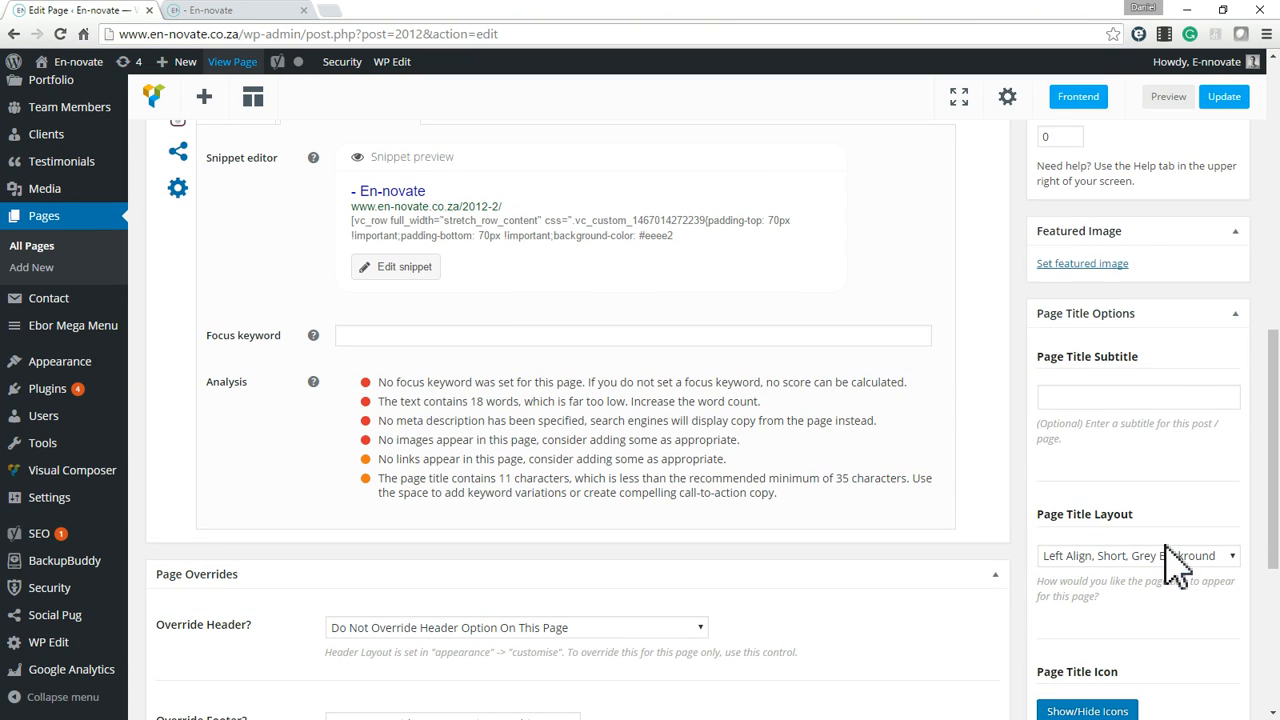
click(1168, 562)
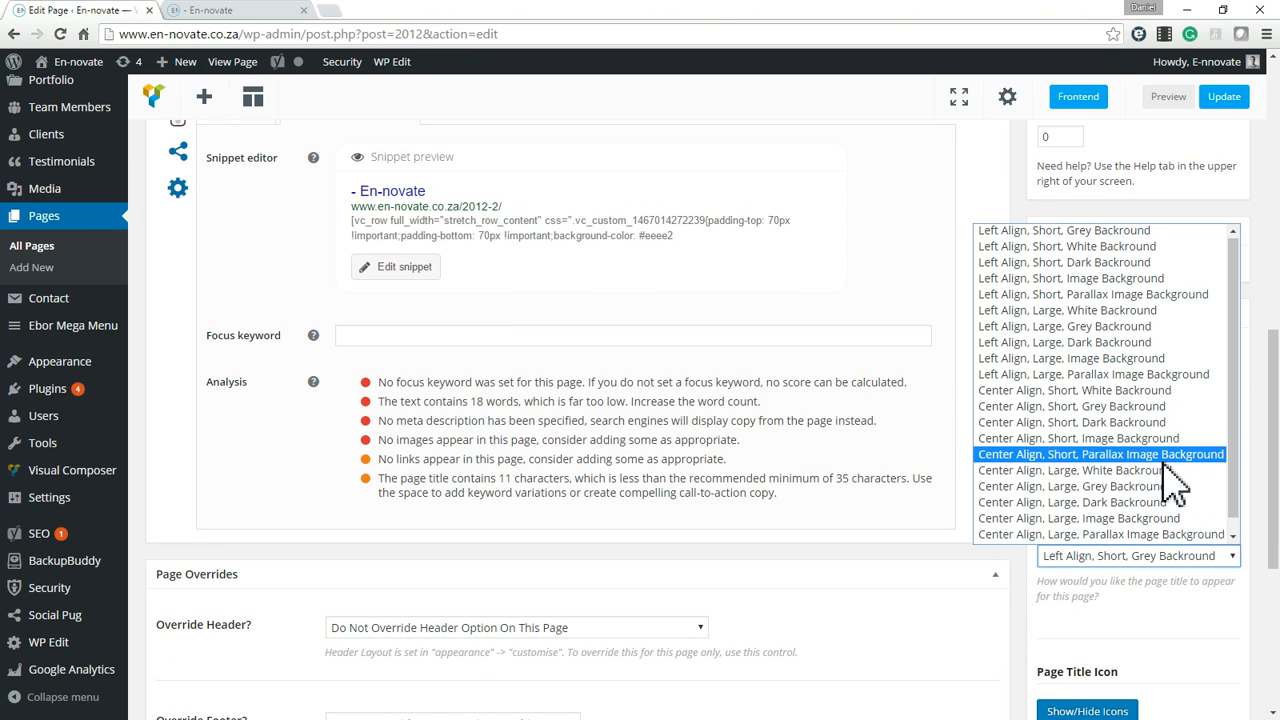
scroll(1100, 460, down, 1)
click(1012, 536)
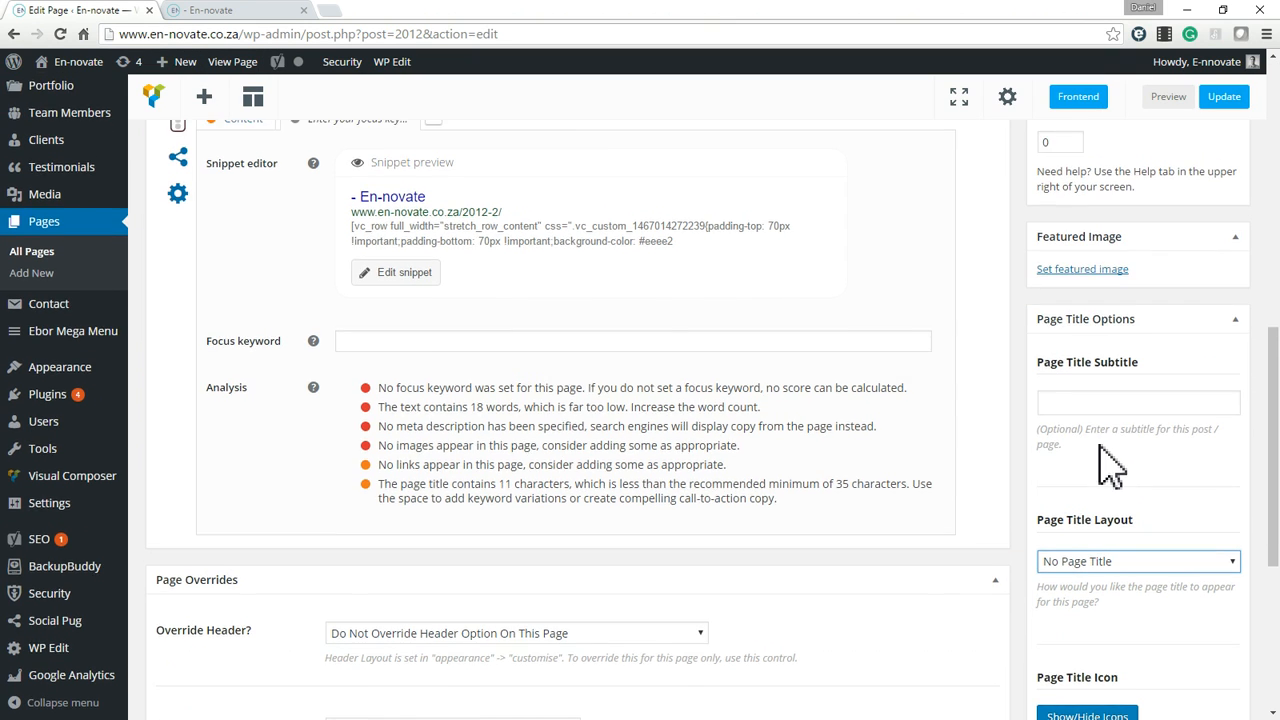
scroll(1146, 300, up, 10)
click(1212, 555)
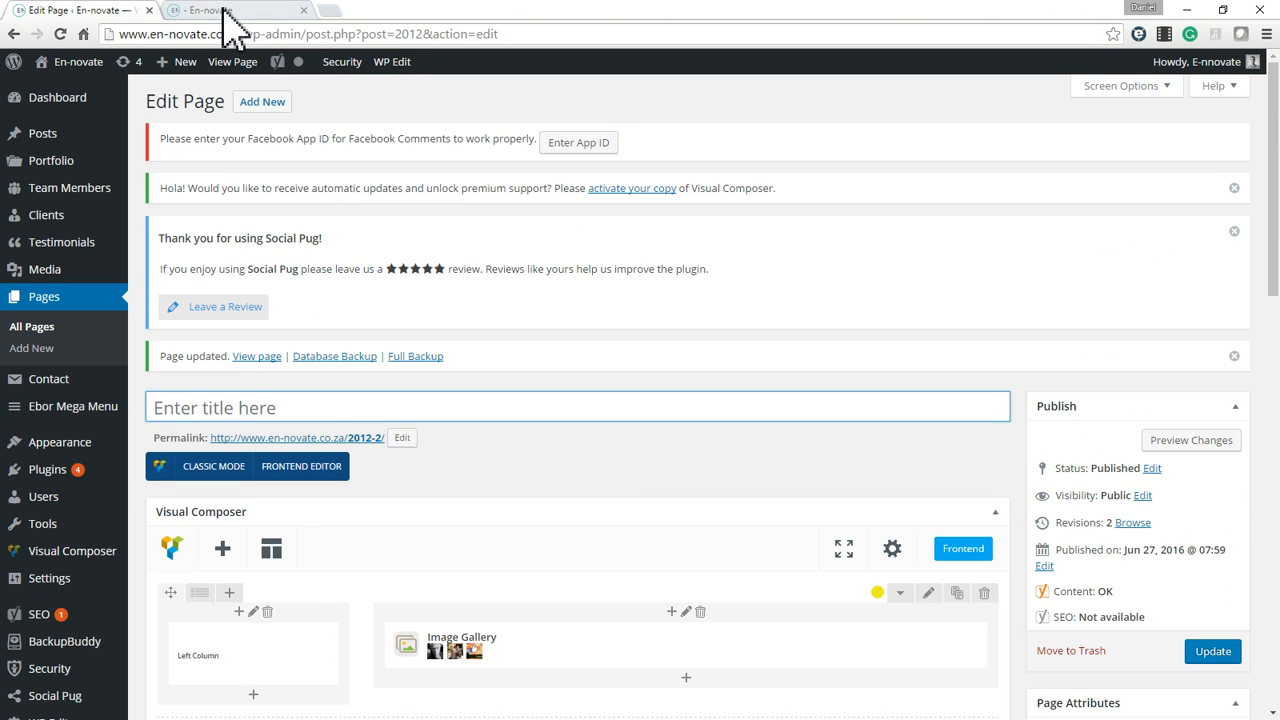
Check the updated live page, looking at the area between the site header and the yellow row.
click(224, 12)
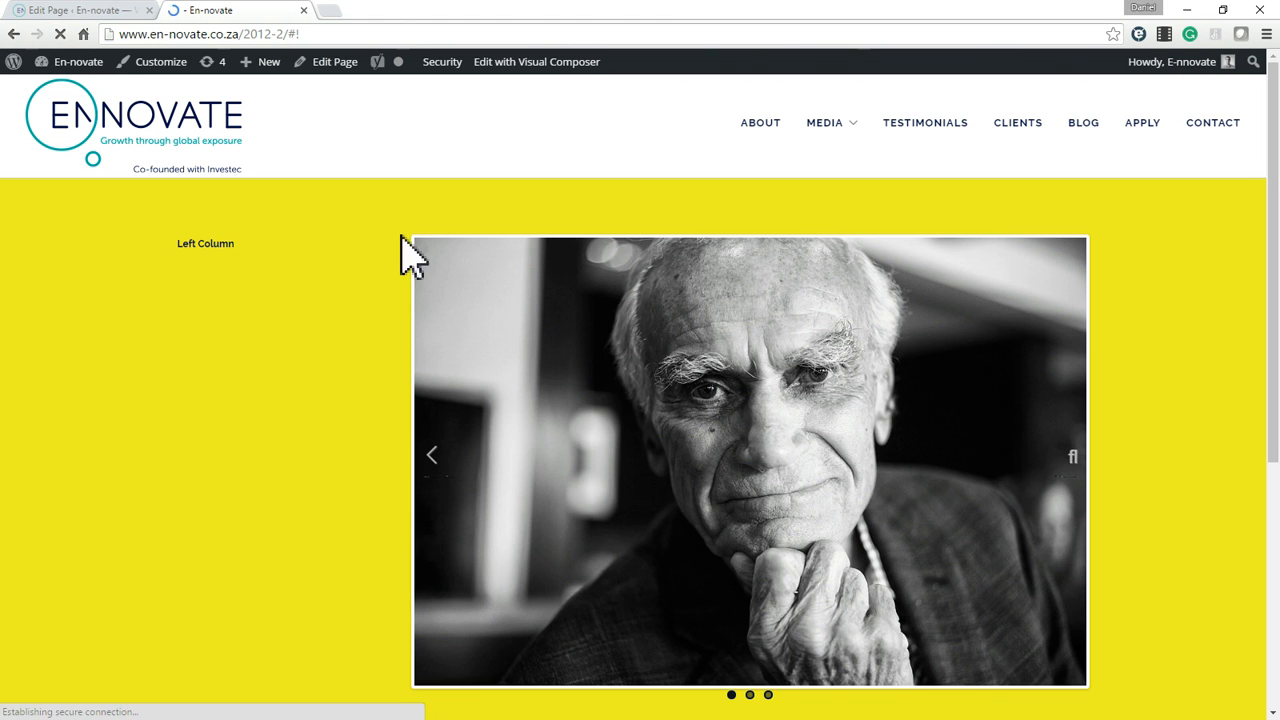
scroll(677, 486, down, 5)
scroll(771, 509, up, 5)
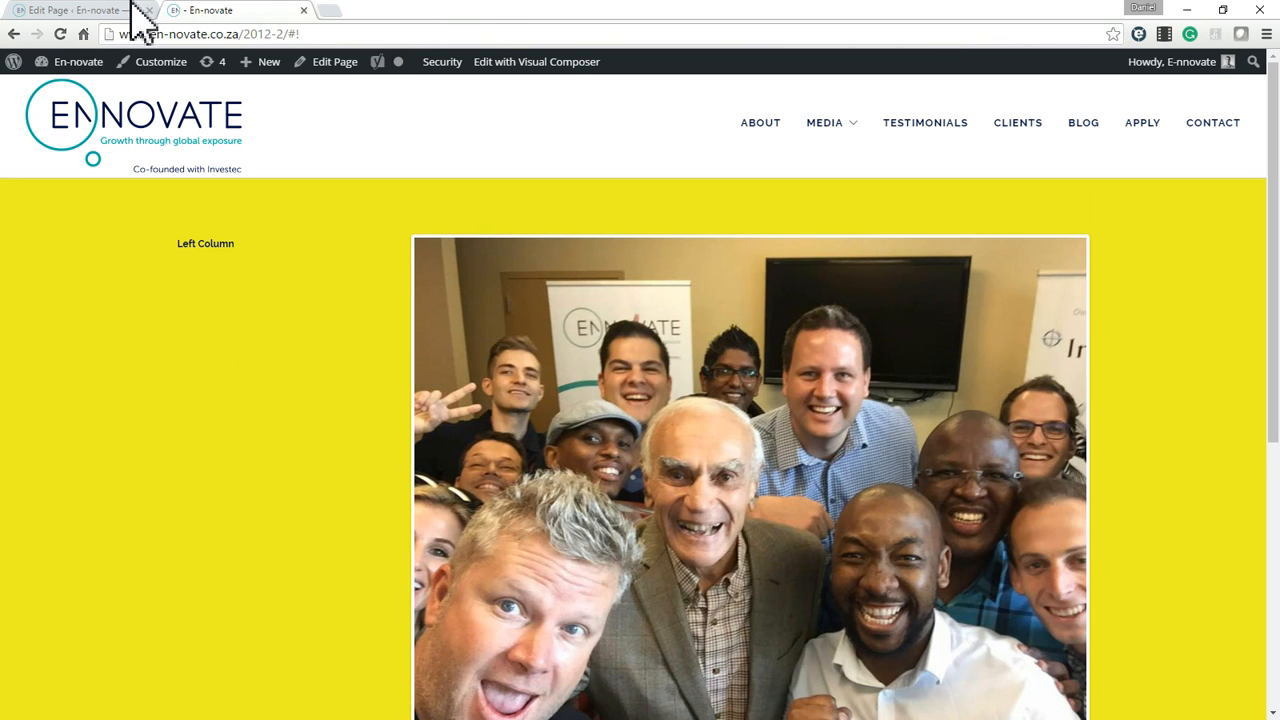
Go back to the page editor and delete the Image Gallery from the wide column, confirming the removal.
click(137, 16)
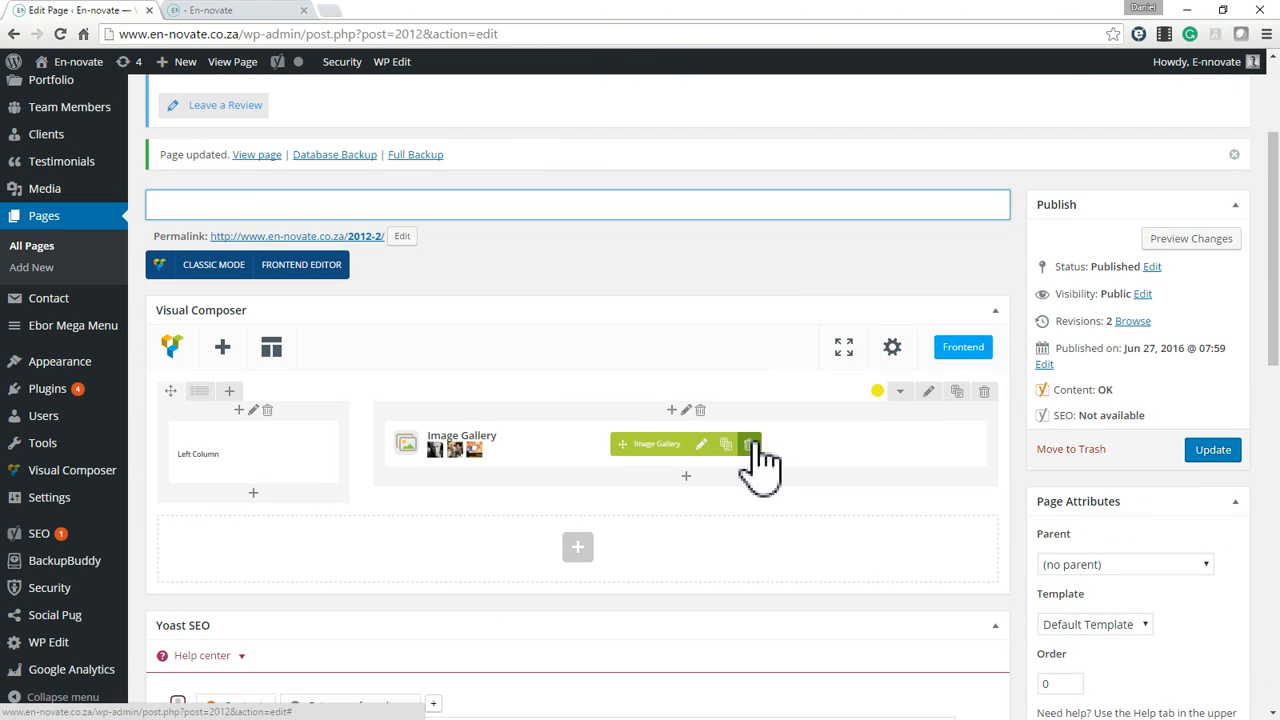
click(749, 444)
click(707, 128)
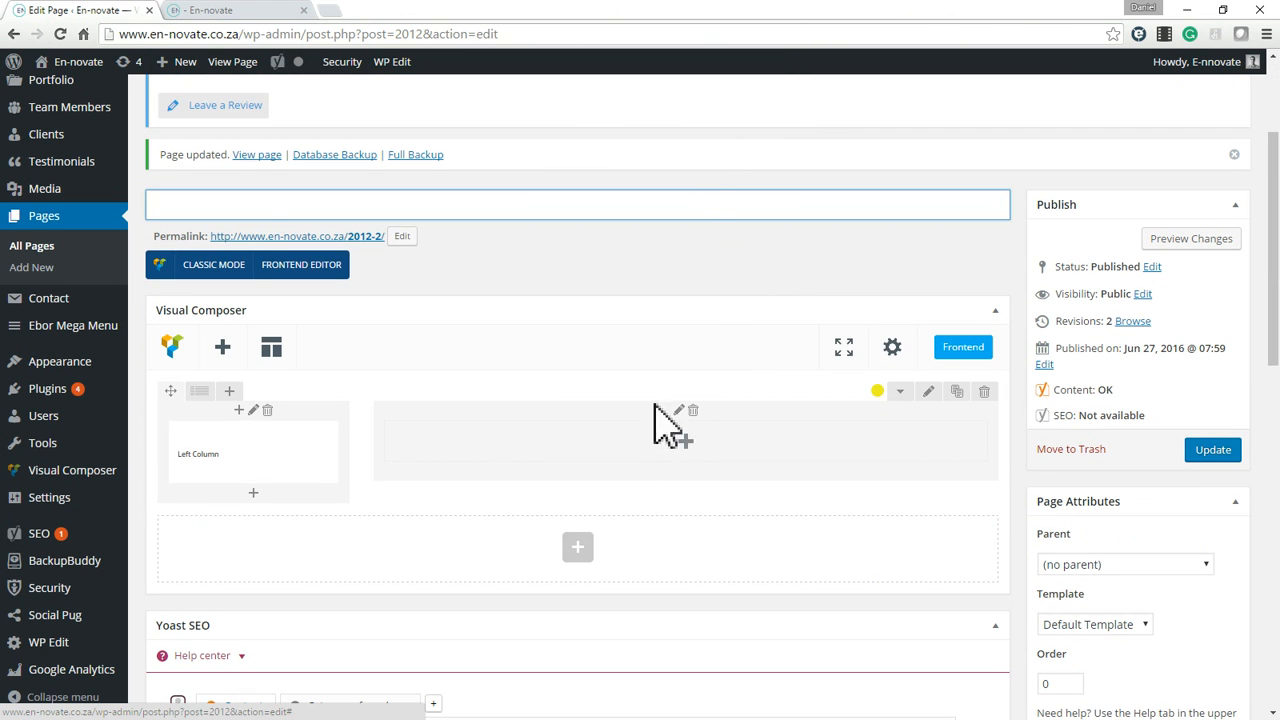
Search the elements for "vide" and add a Video Embeds element to the empty wide column.
click(700, 464)
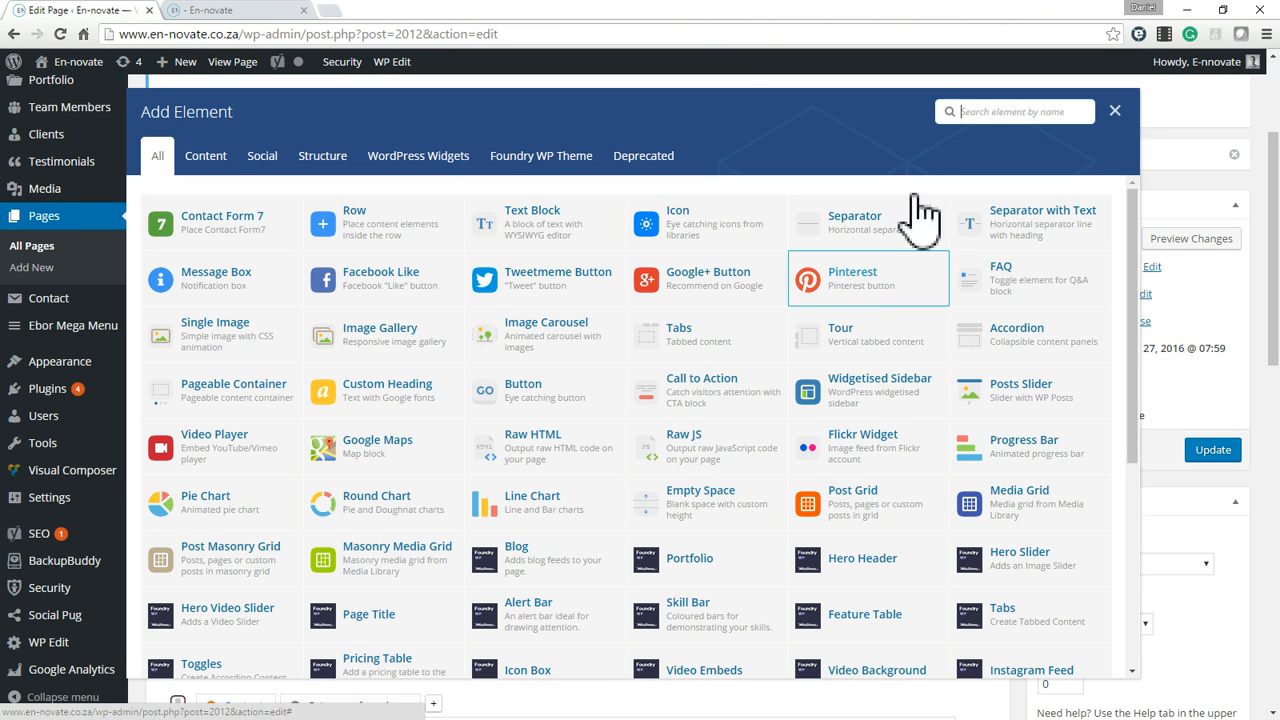
text(vide)
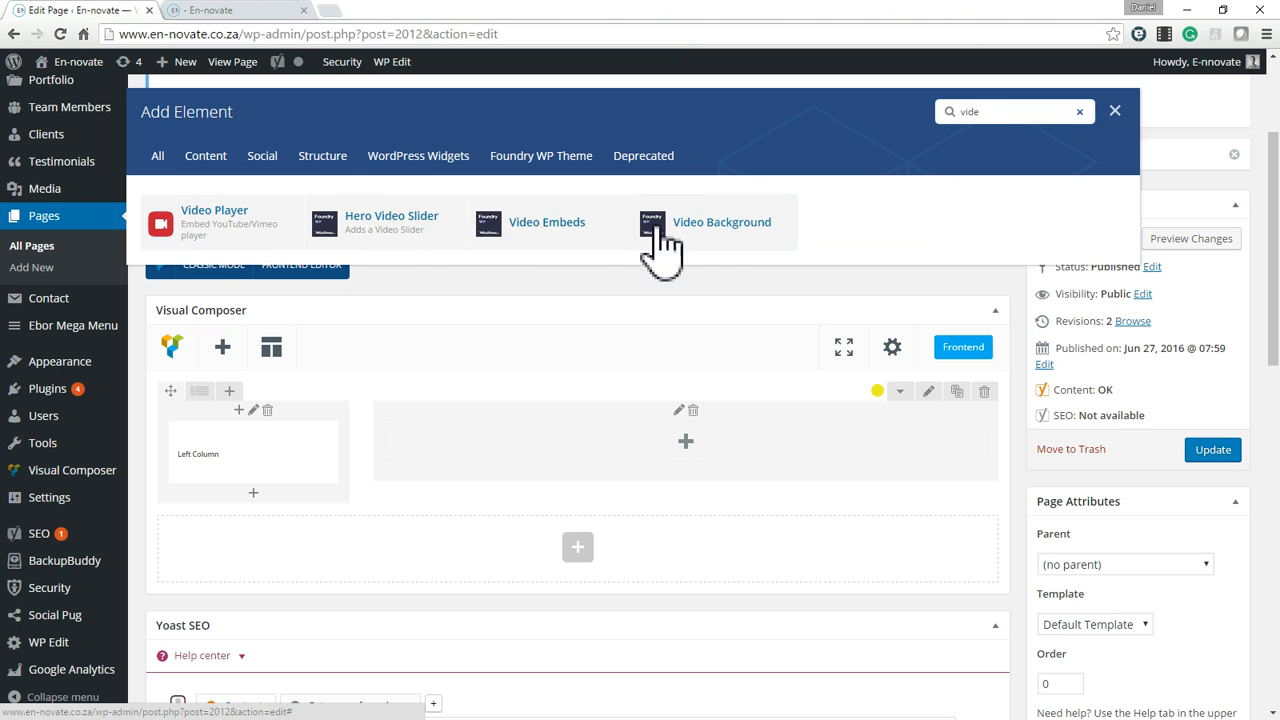
click(551, 236)
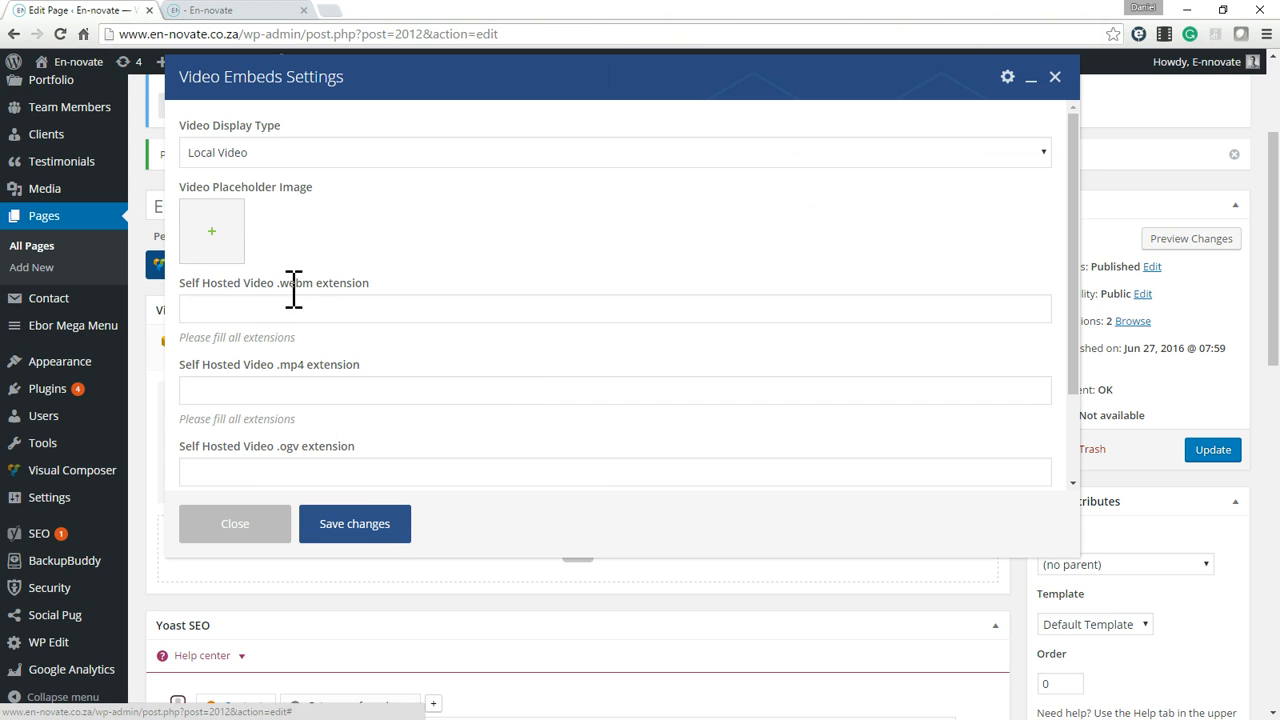
scroll(325, 305, down, 2)
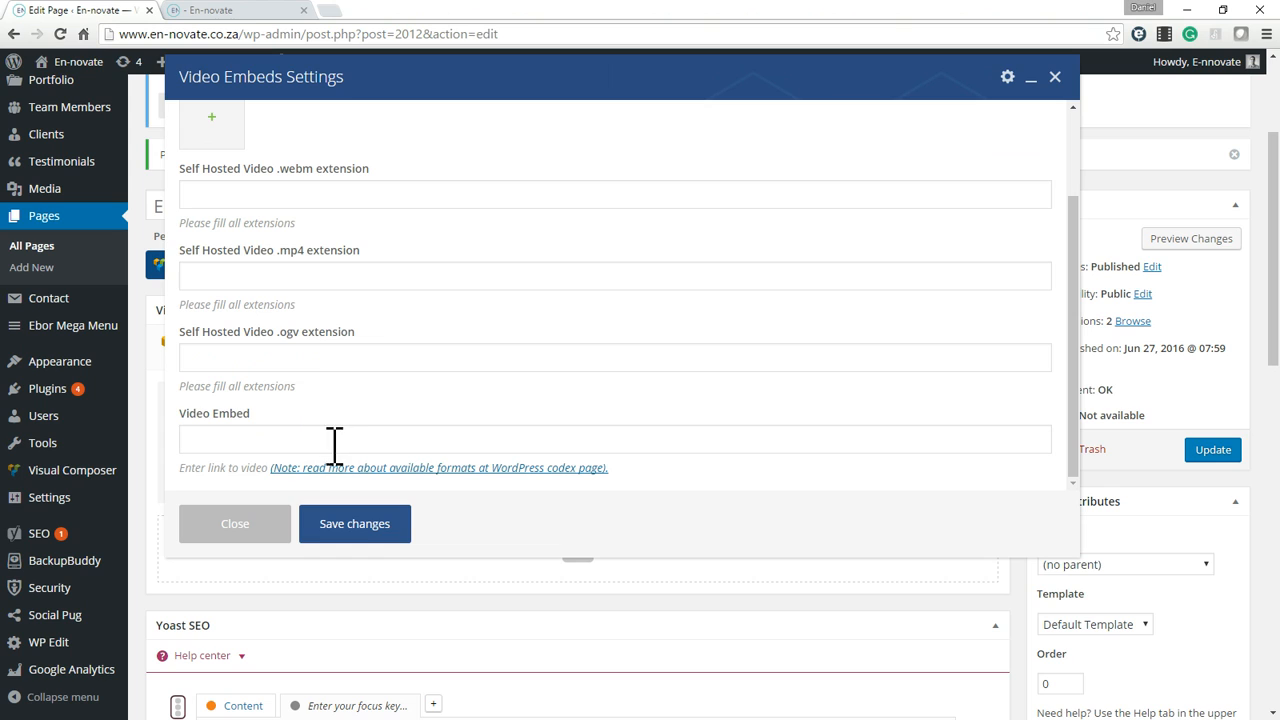
click(340, 440)
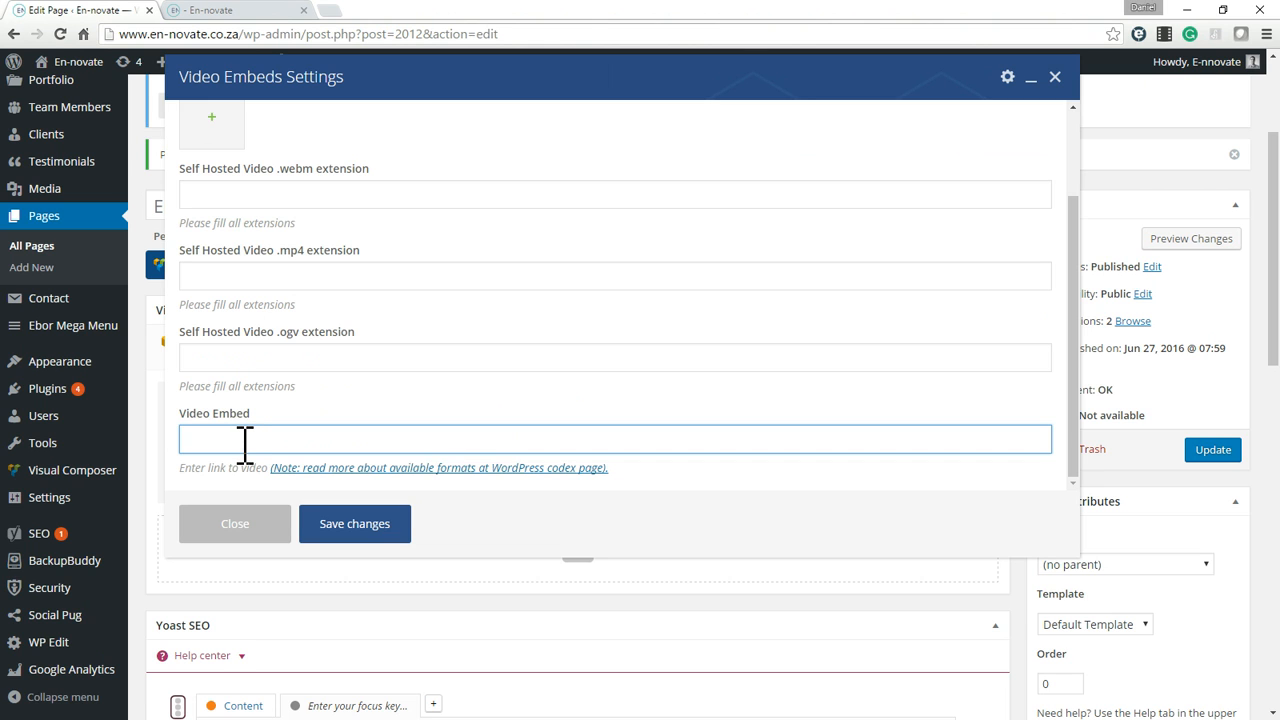
text(https://www.youtube.com/watch?v=VPJkPZxiHc0)
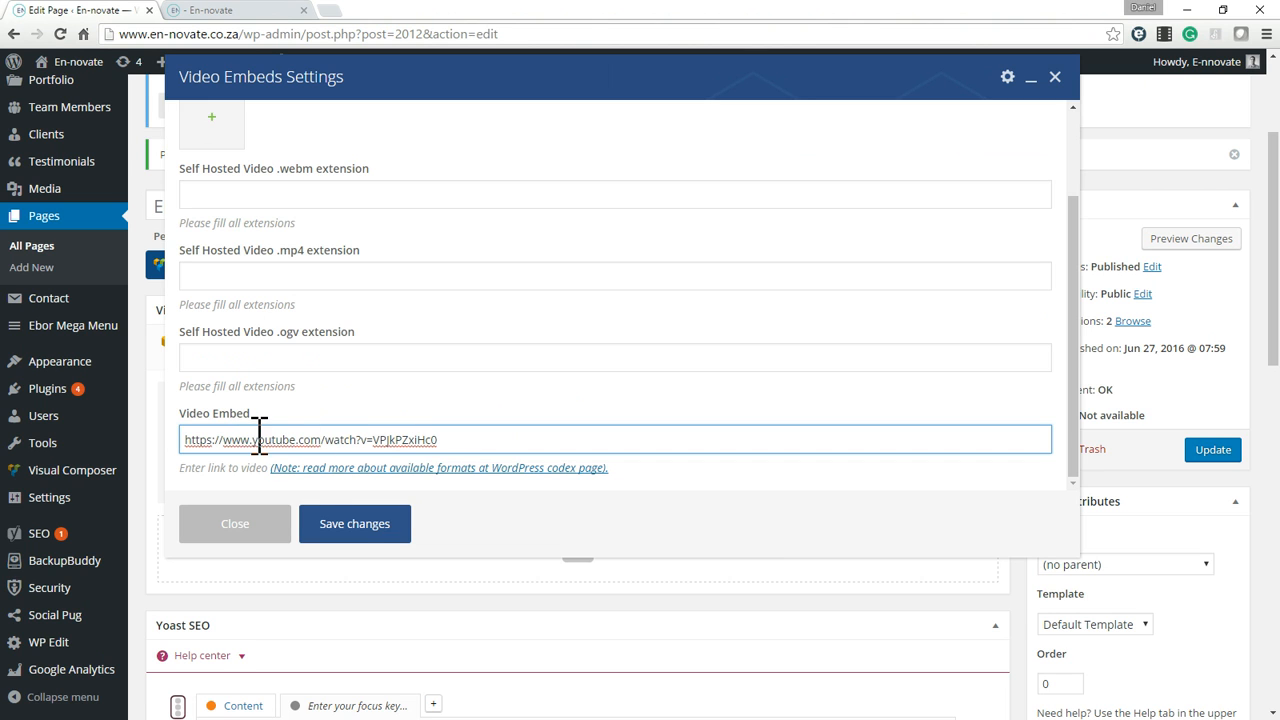
click(406, 532)
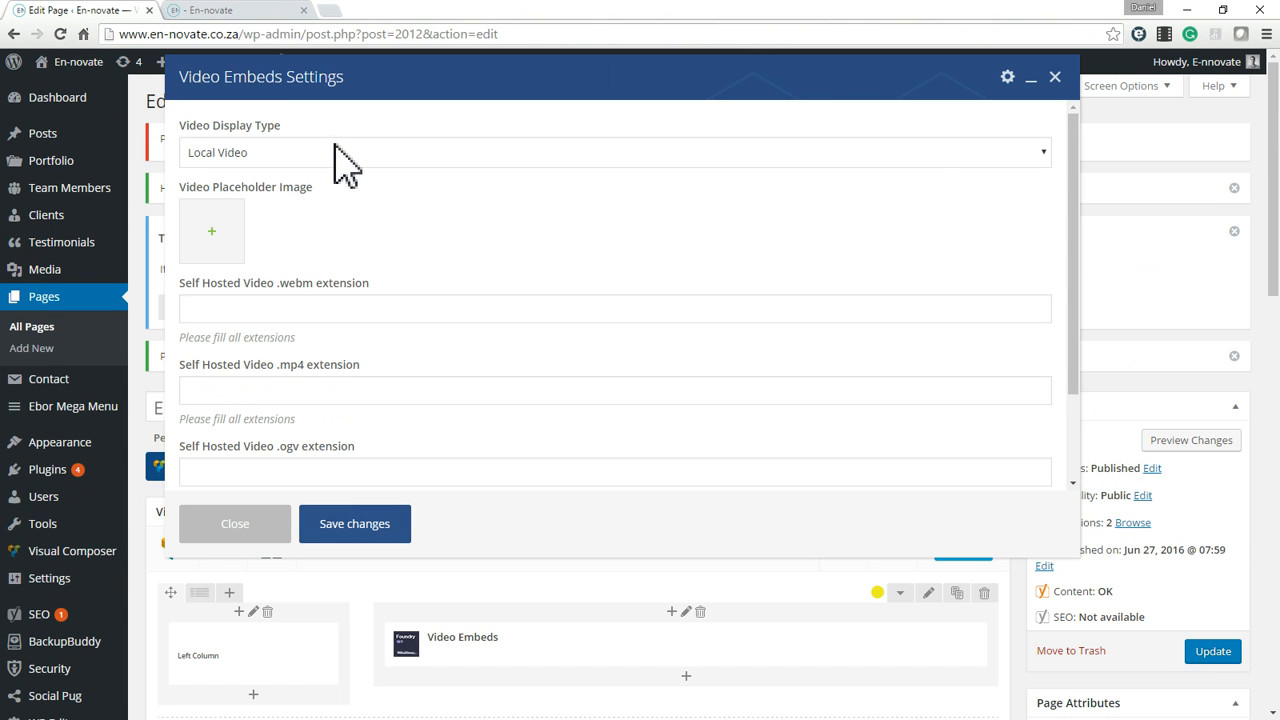
Set the Video Embeds element's Video Display Type to Embedded Video (Youtube etc.) and save the changes.
click(345, 160)
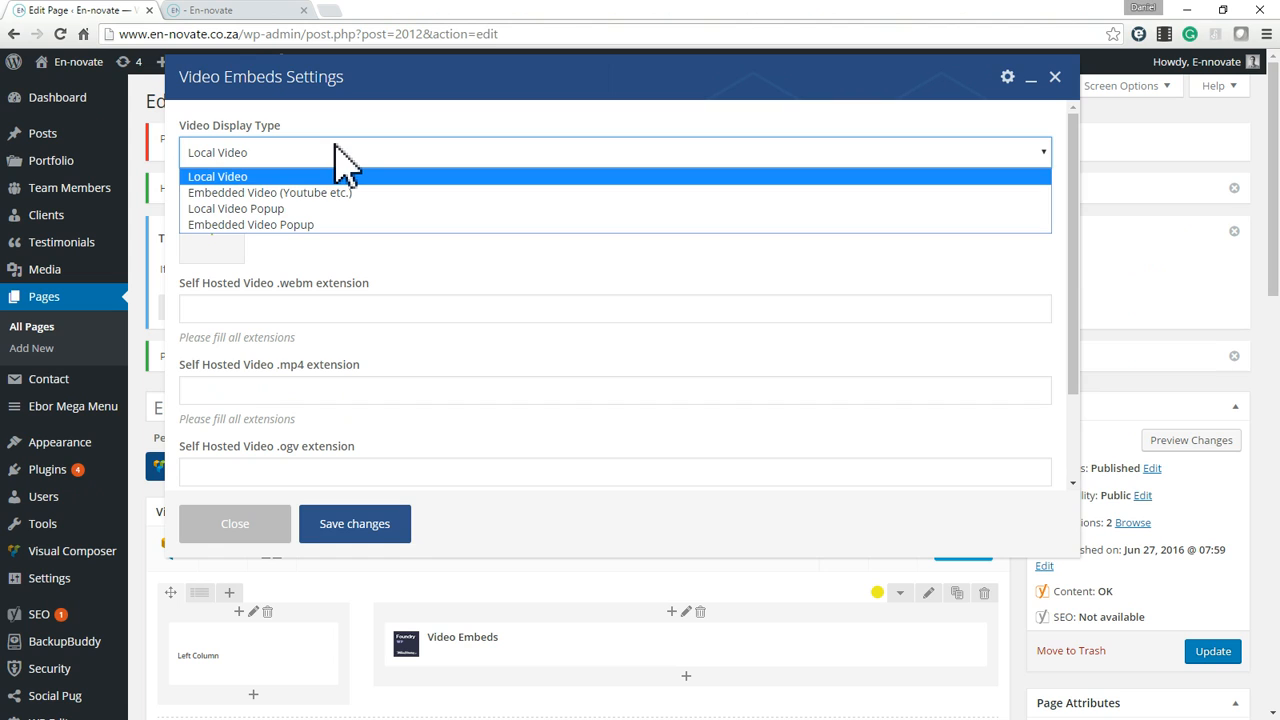
click(305, 195)
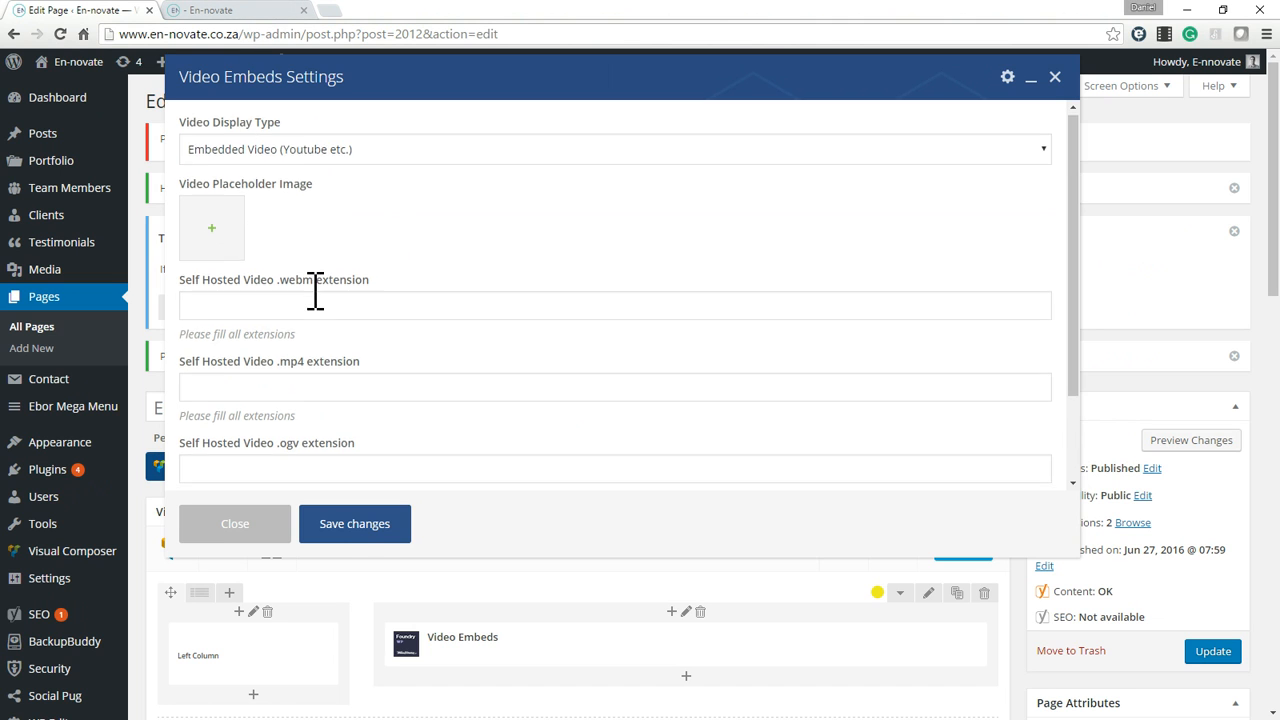
scroll(314, 289, down, 1)
click(355, 524)
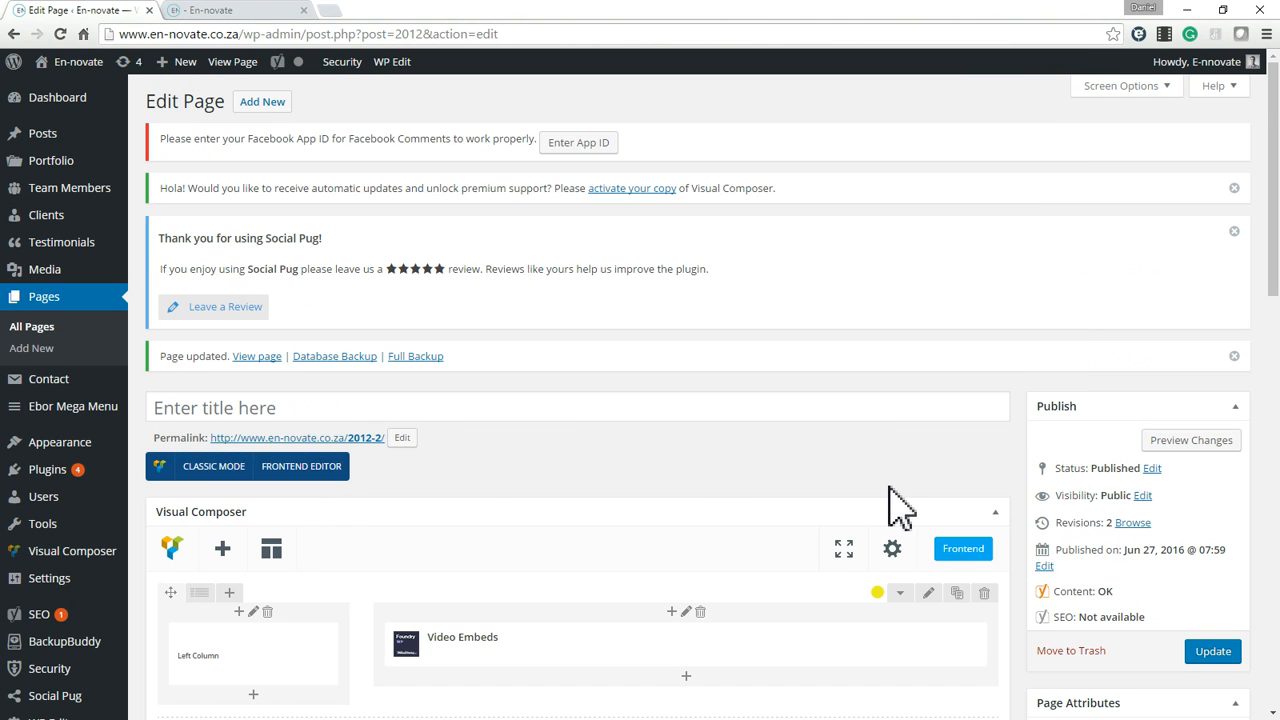
Update the page and check the embedded video in the yellow row on the live page.
scroll(1100, 495, down, 2)
click(1216, 455)
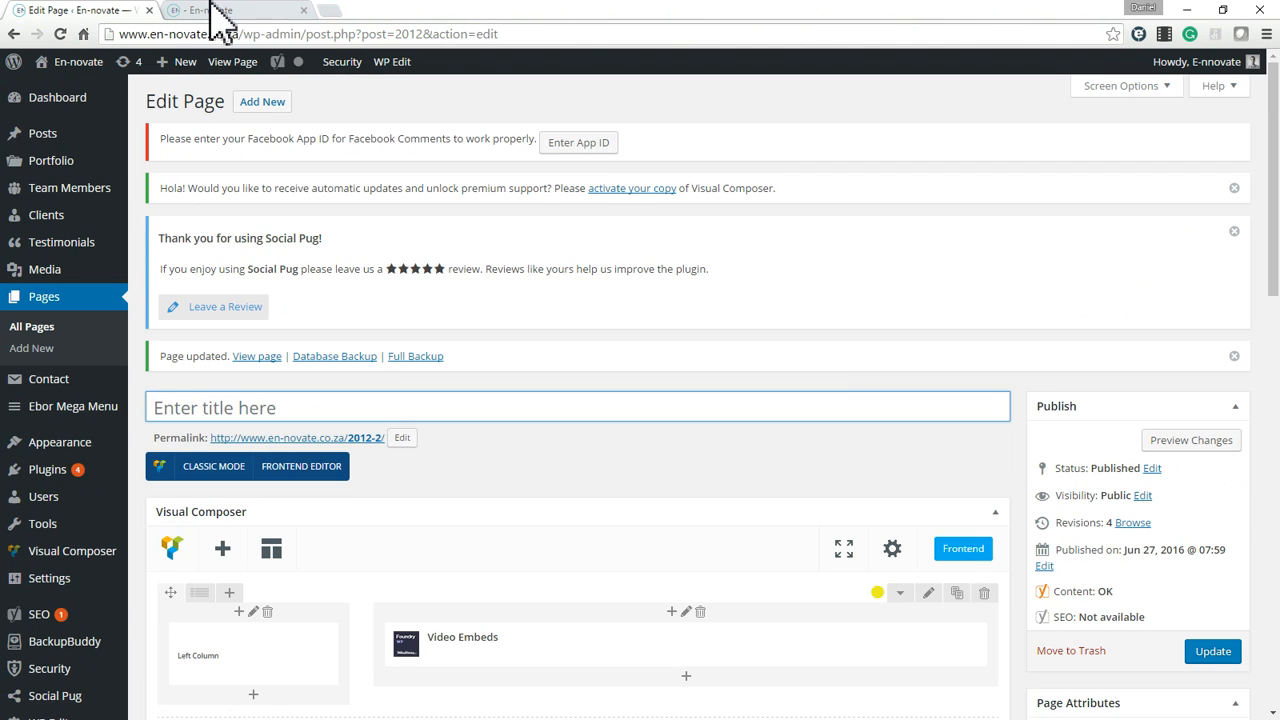
click(212, 12)
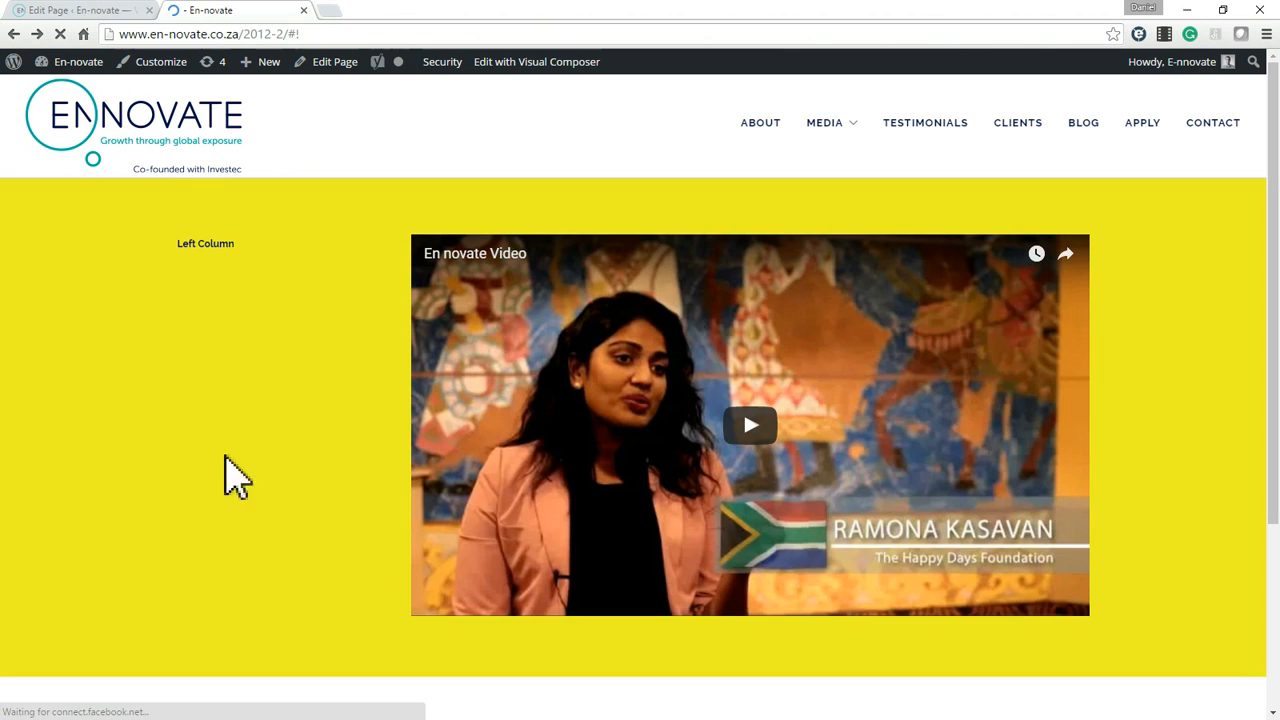
scroll(714, 557, down, 2)
scroll(706, 491, up, 2)
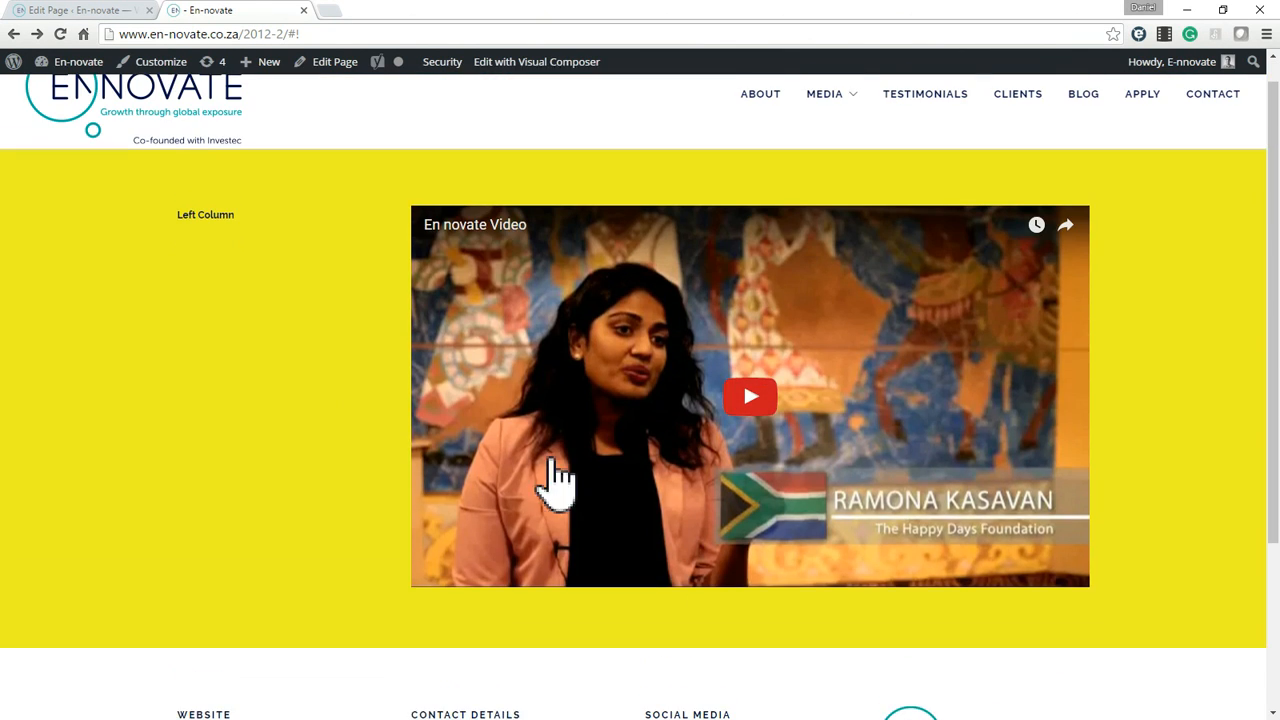
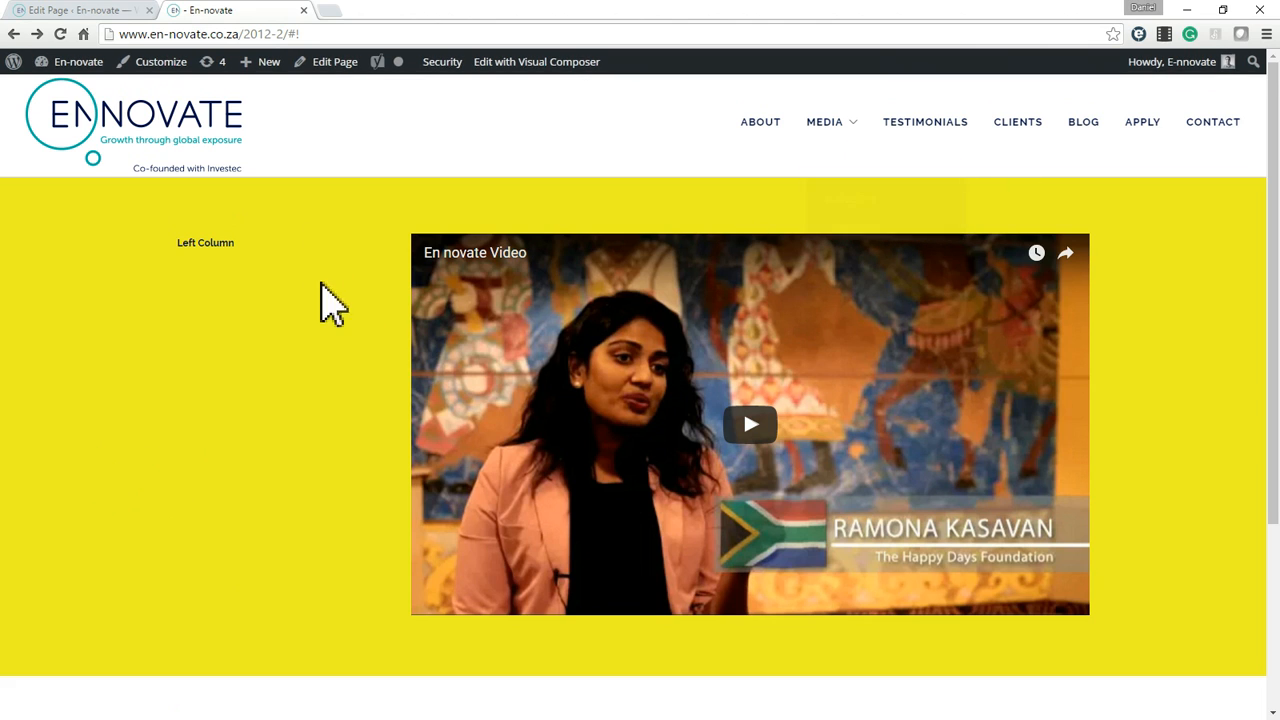
Close the live page and open the site's menu editor to examine the available pages and the En-novate Main Menu structure.
click(304, 11)
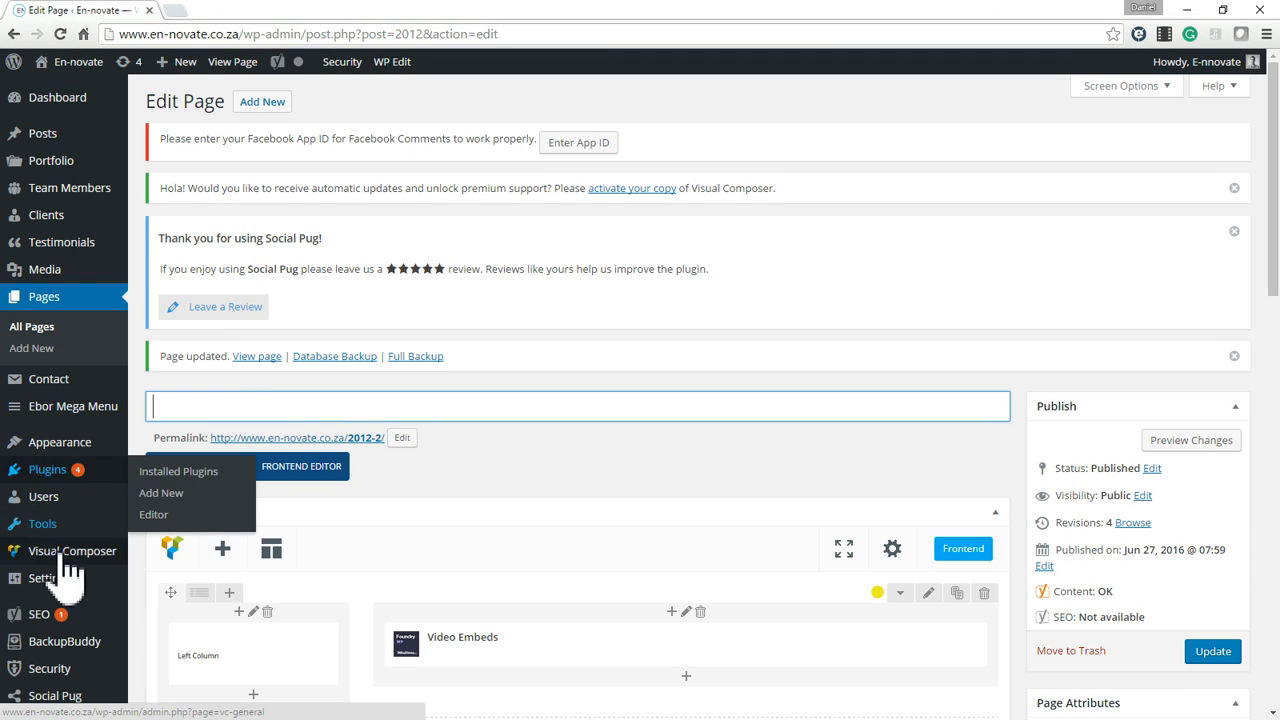
mouse_move(68, 590)
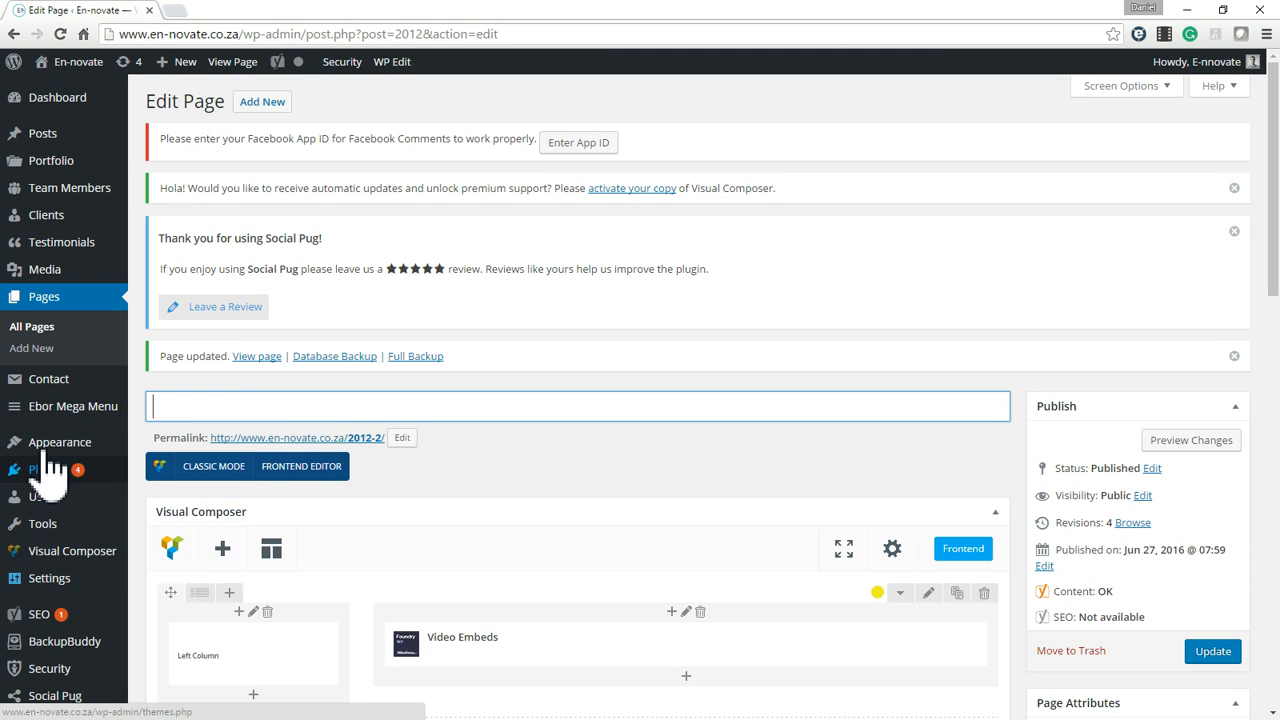
mouse_move(50, 460)
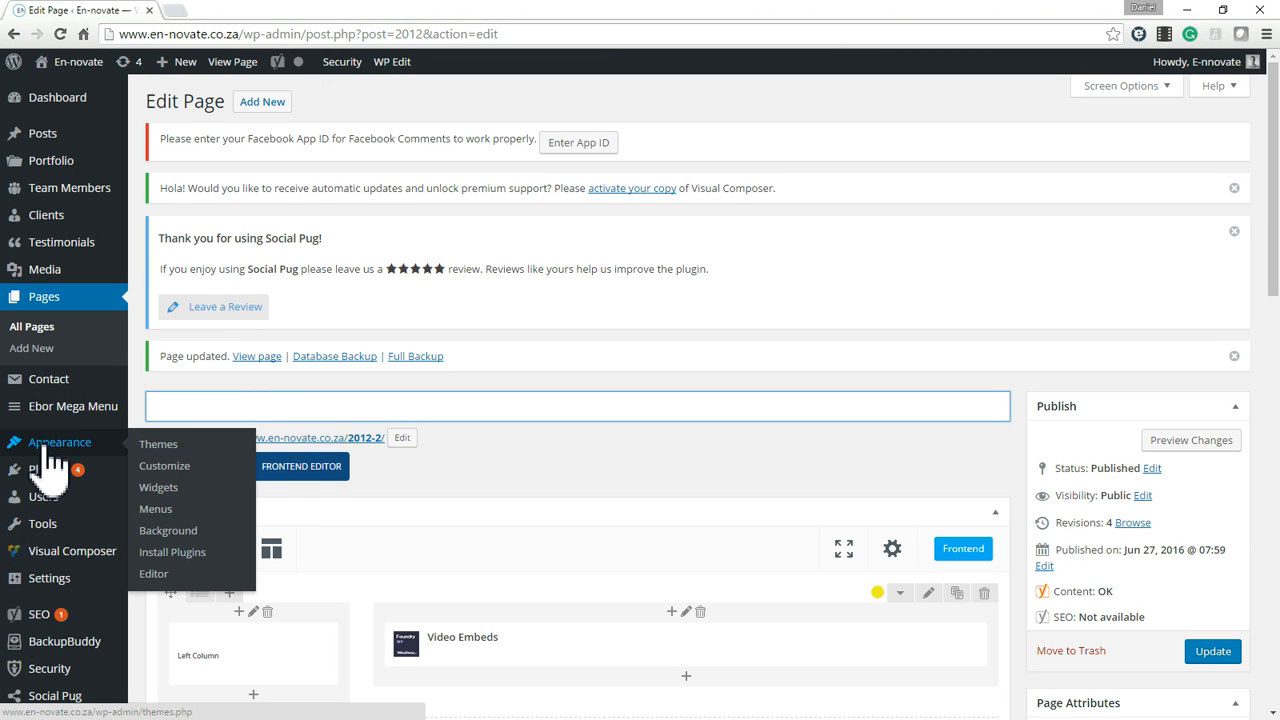
click(161, 511)
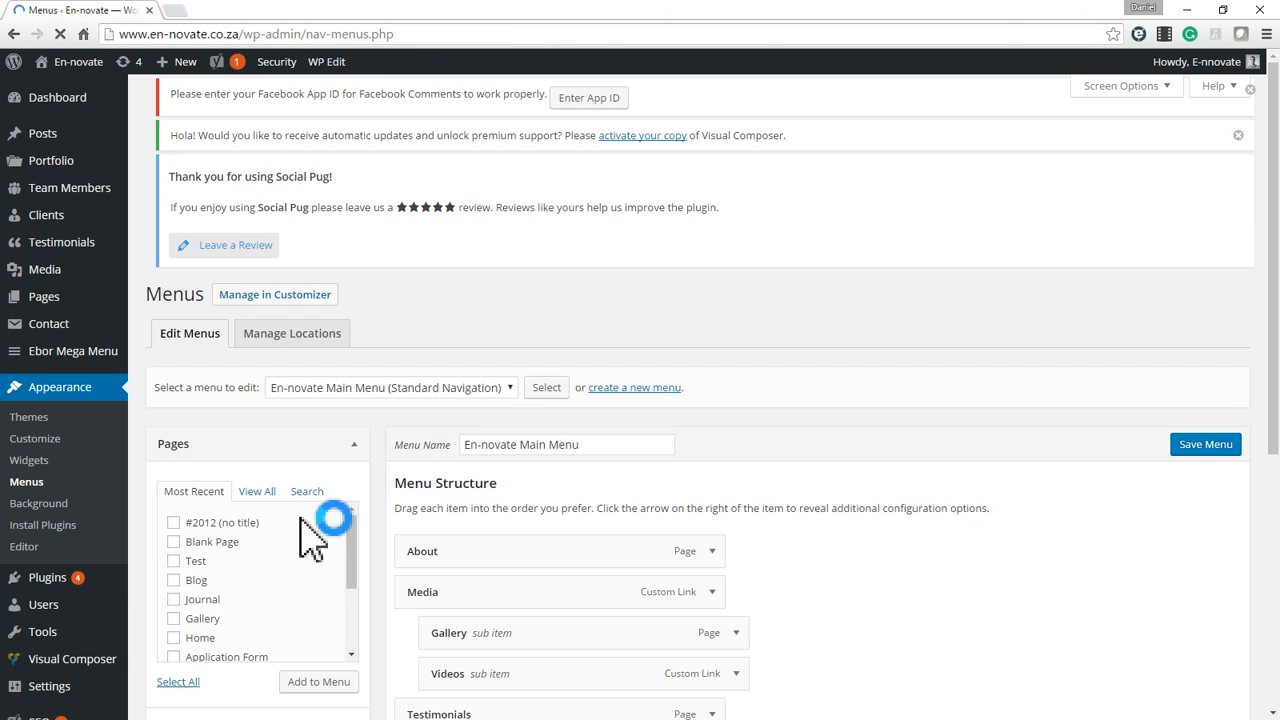
scroll(677, 360, down, 1)
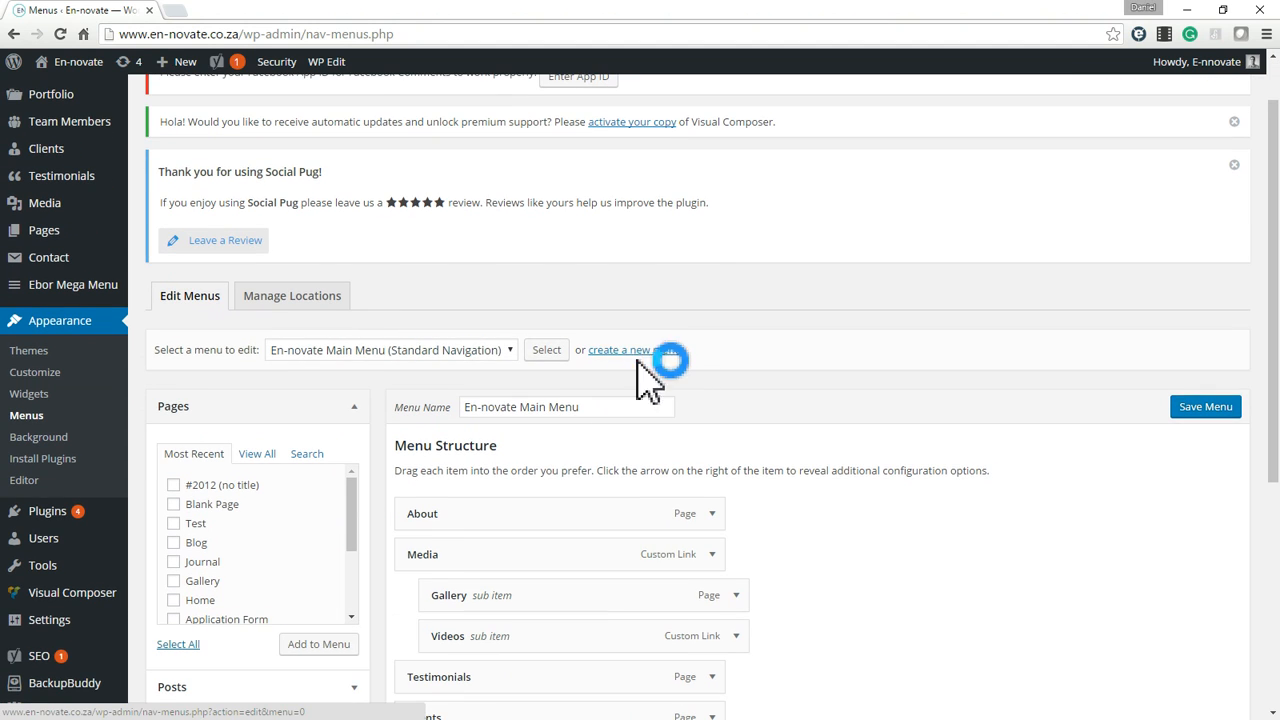
scroll(625, 350, down, 1)
scroll(623, 340, down, 3)
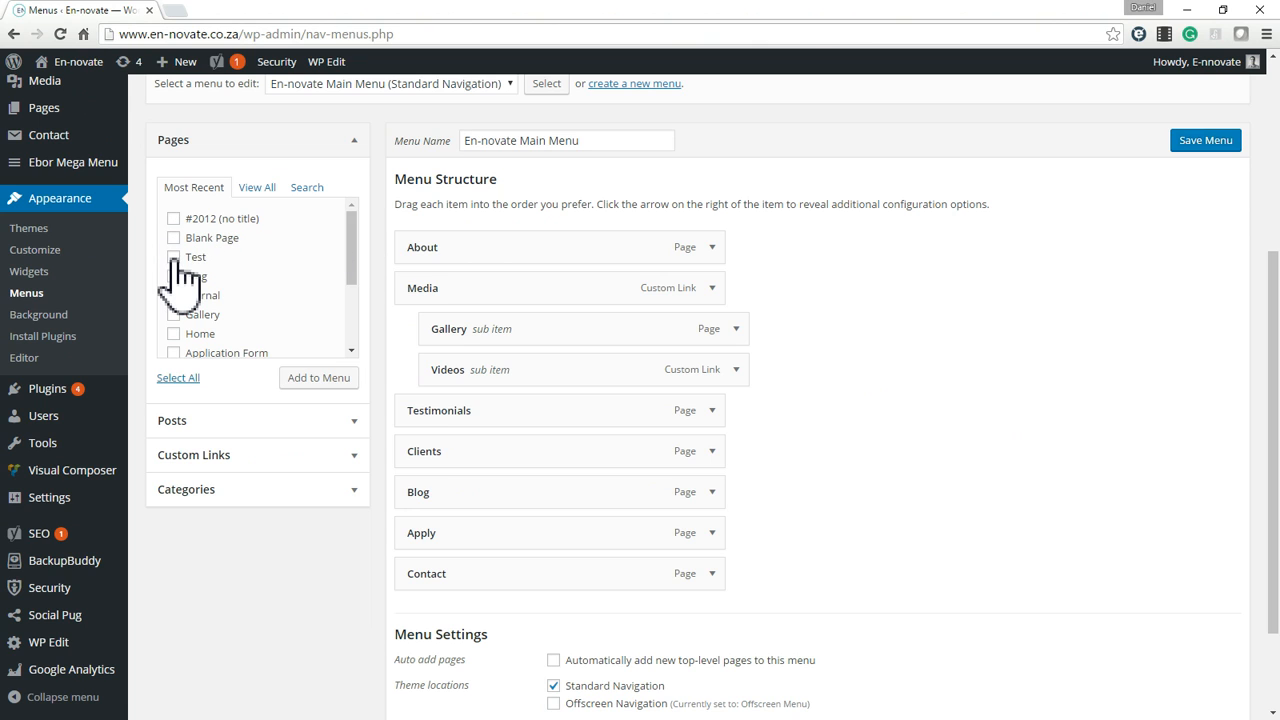
click(174, 219)
click(174, 220)
click(174, 257)
scroll(240, 245, up, 3)
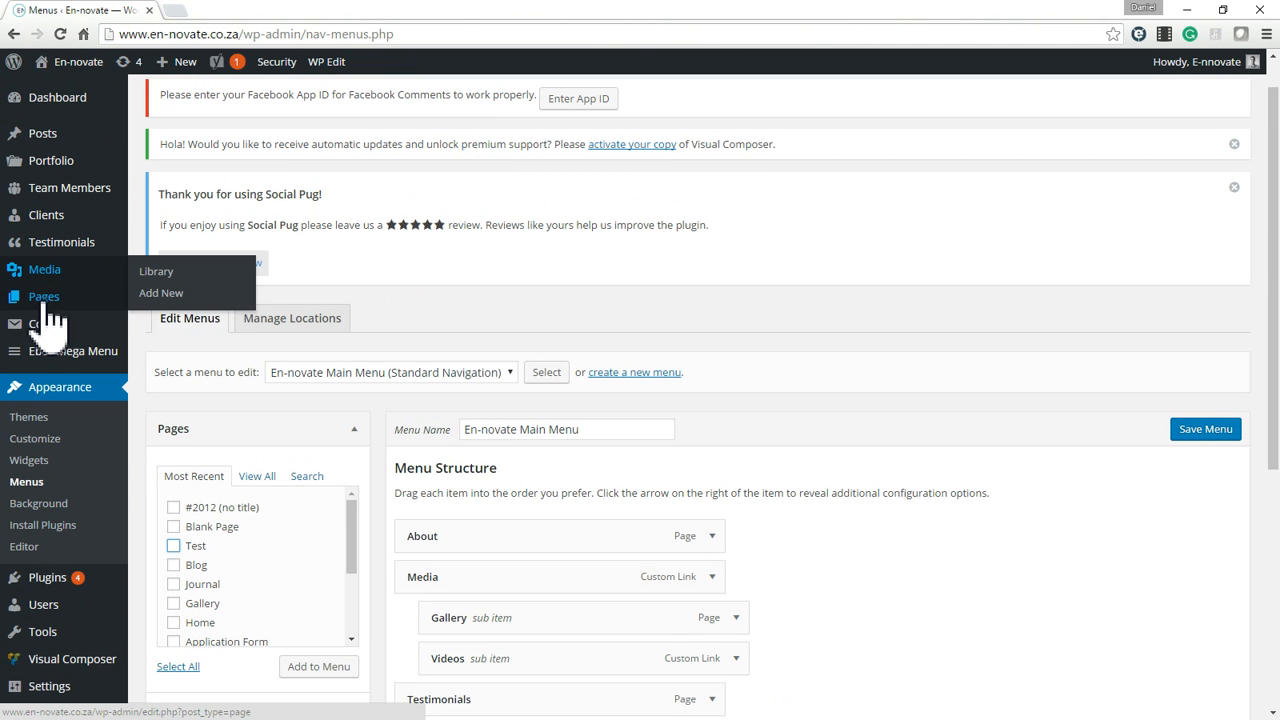
In the list of all pages, select the untitled page, About and Blank Page and move them to the trash in bulk.
click(45, 300)
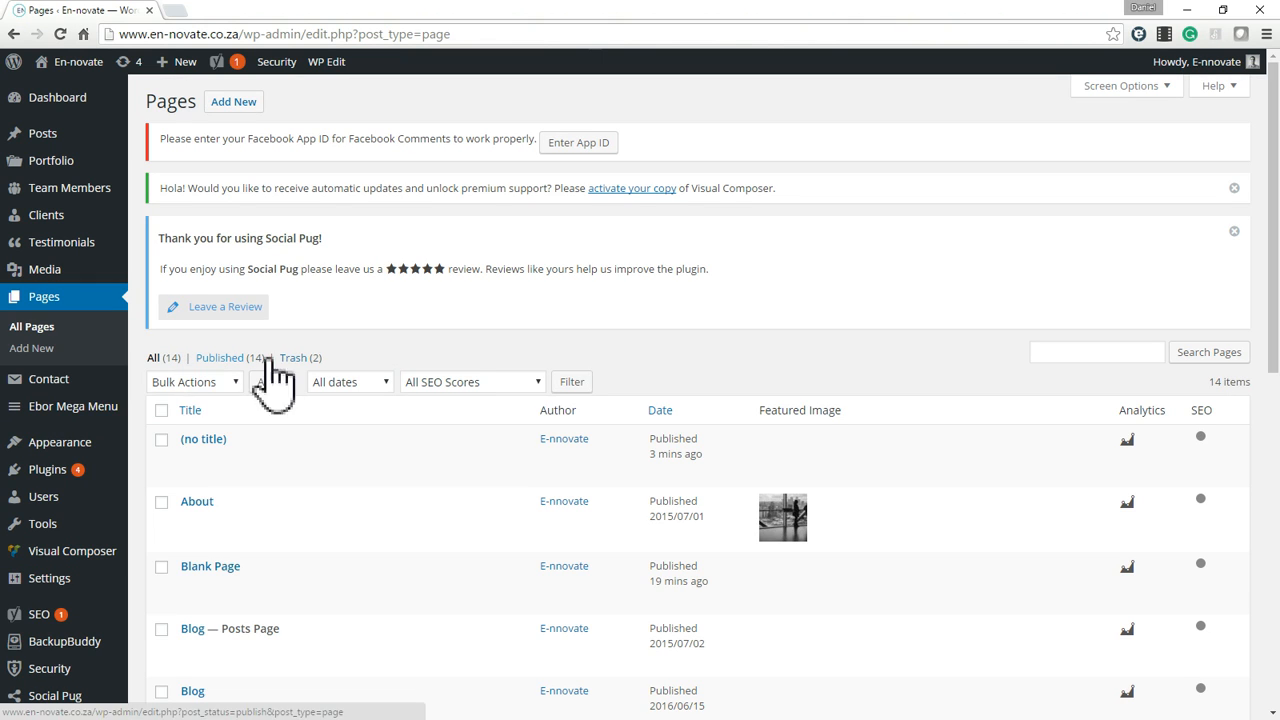
click(161, 439)
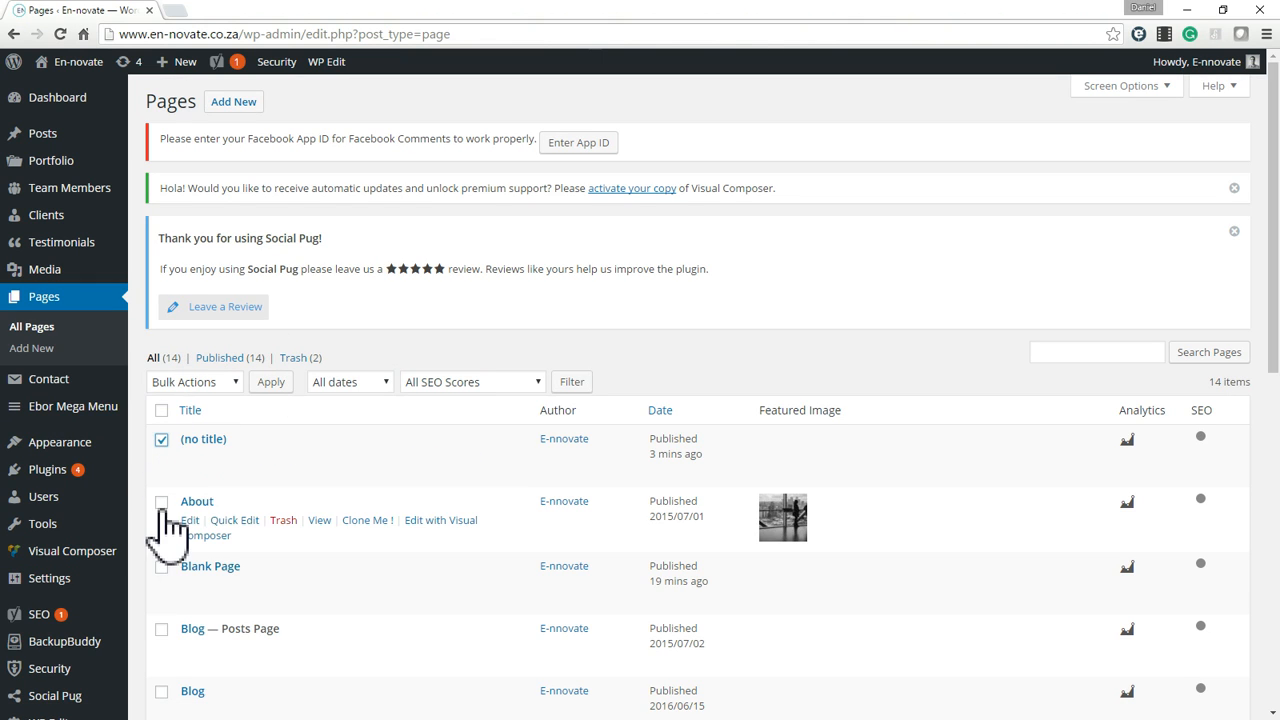
click(161, 567)
click(161, 502)
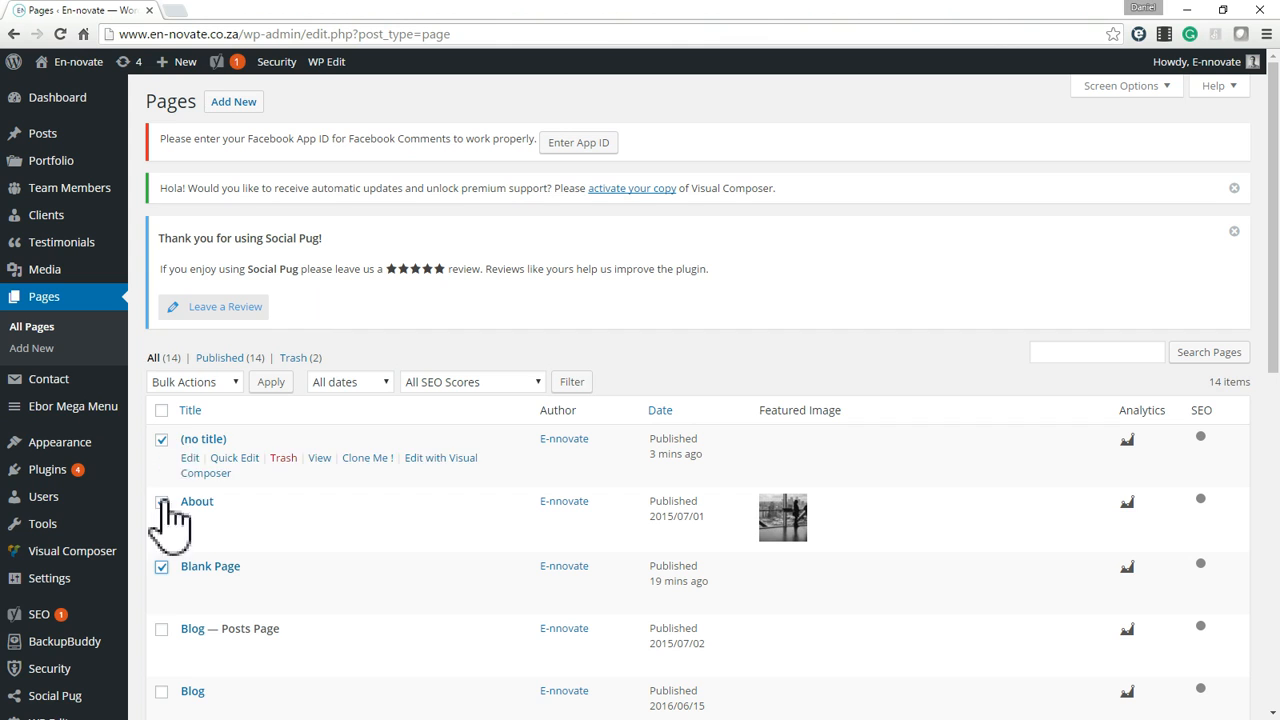
click(162, 502)
click(213, 383)
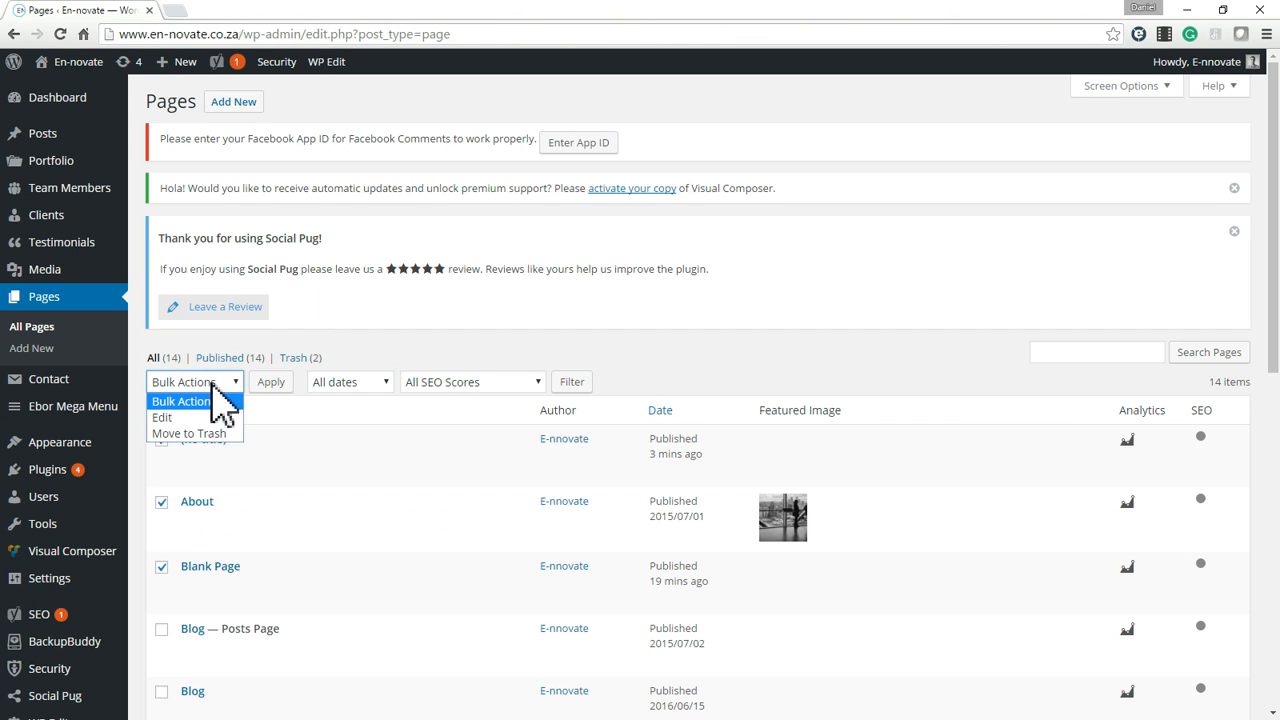
click(188, 433)
click(270, 384)
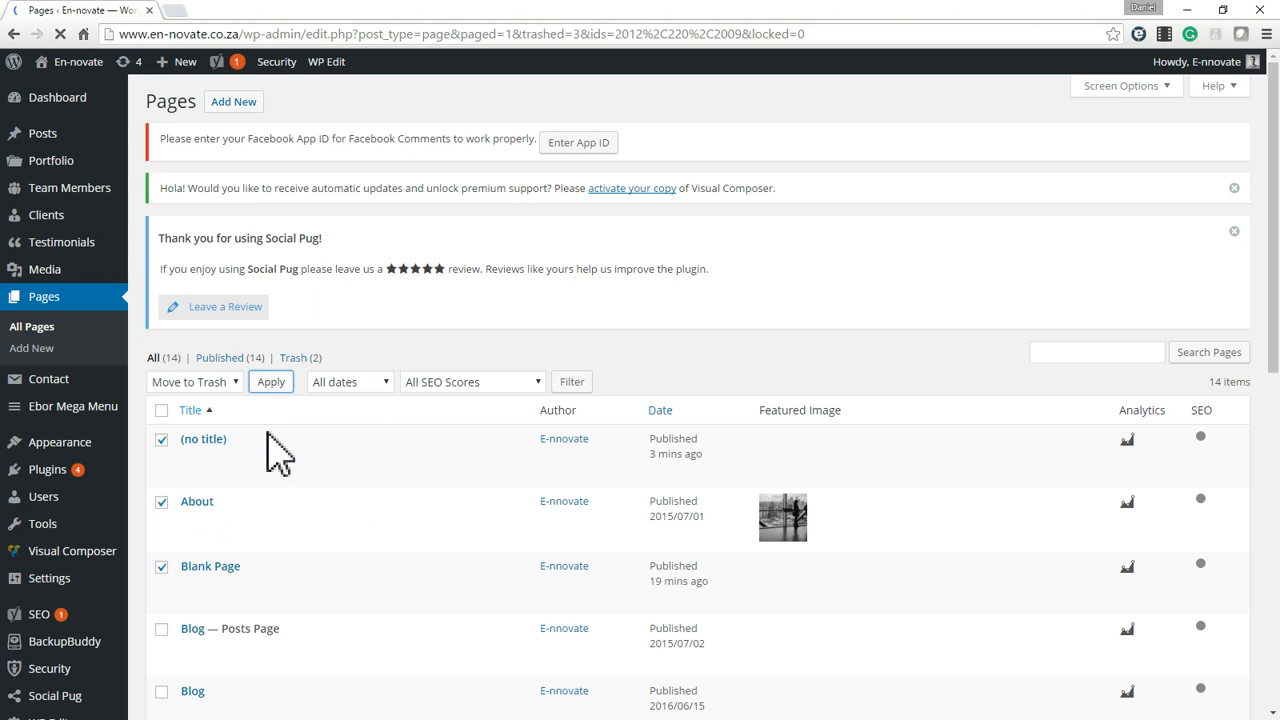
scroll(365, 460, down, 6)
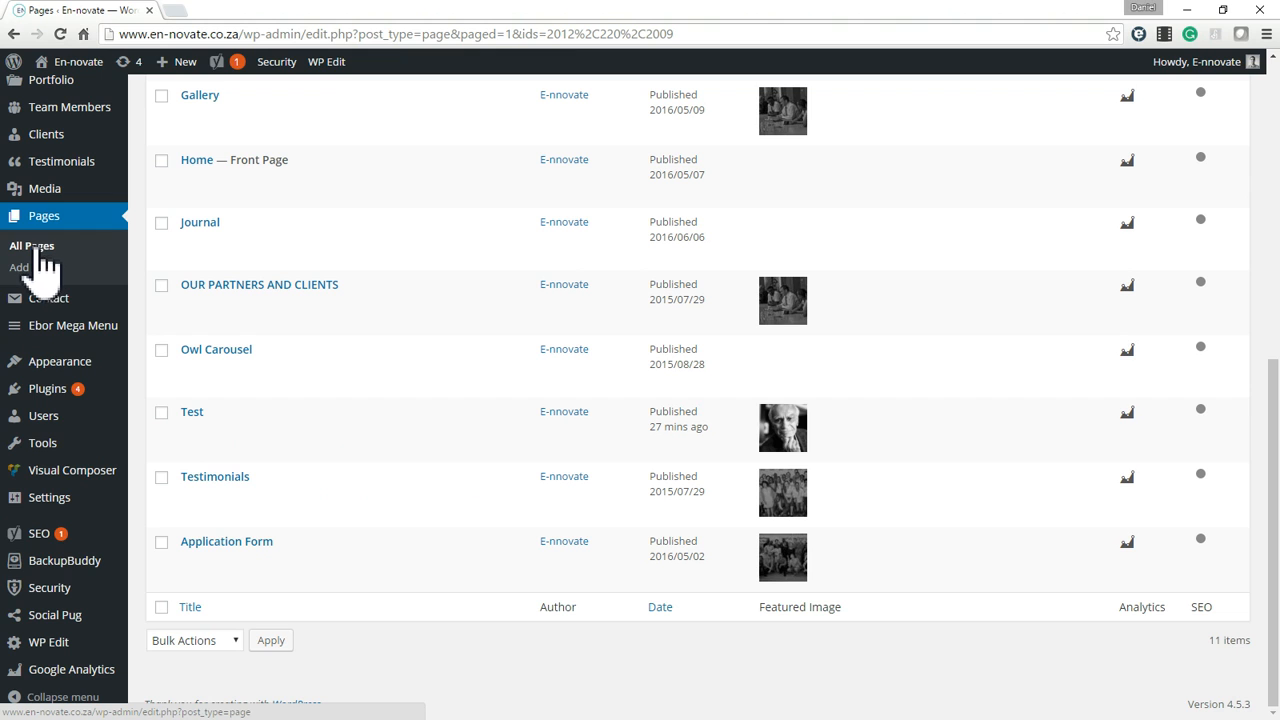
Return to the menu editor and bring up the structure of the En-novate Main Menu.
mouse_move(57, 368)
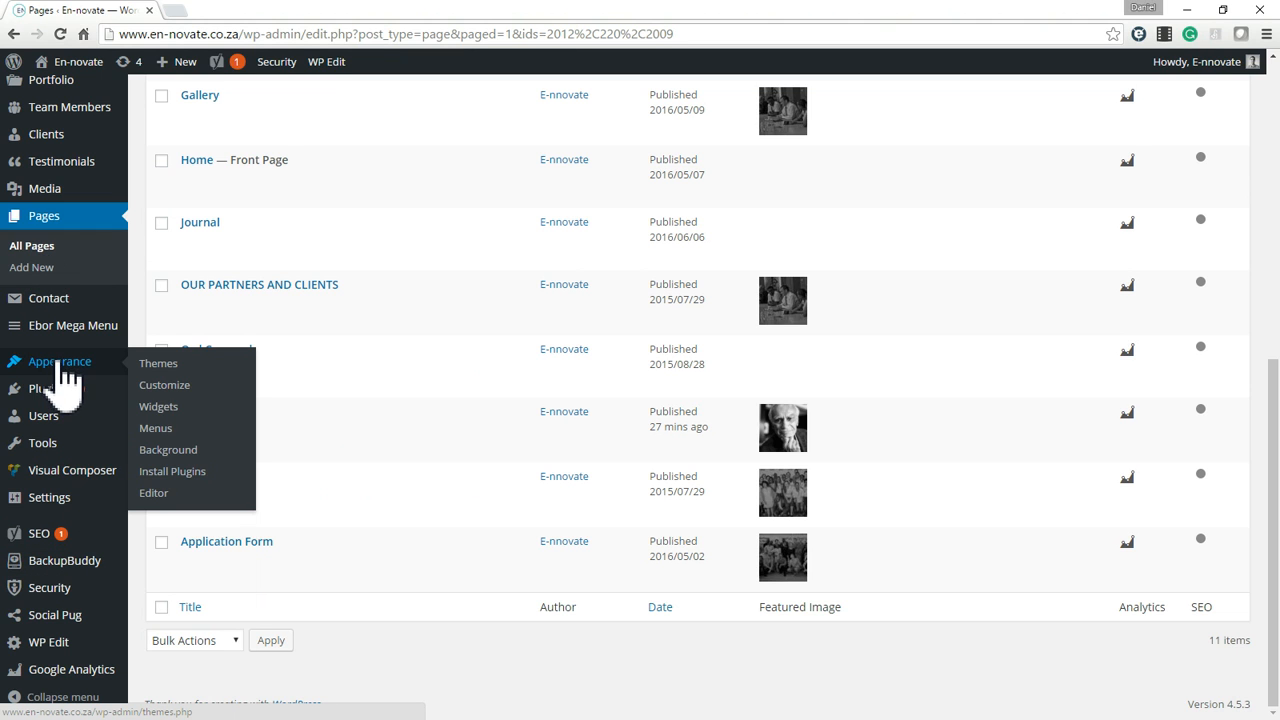
click(158, 432)
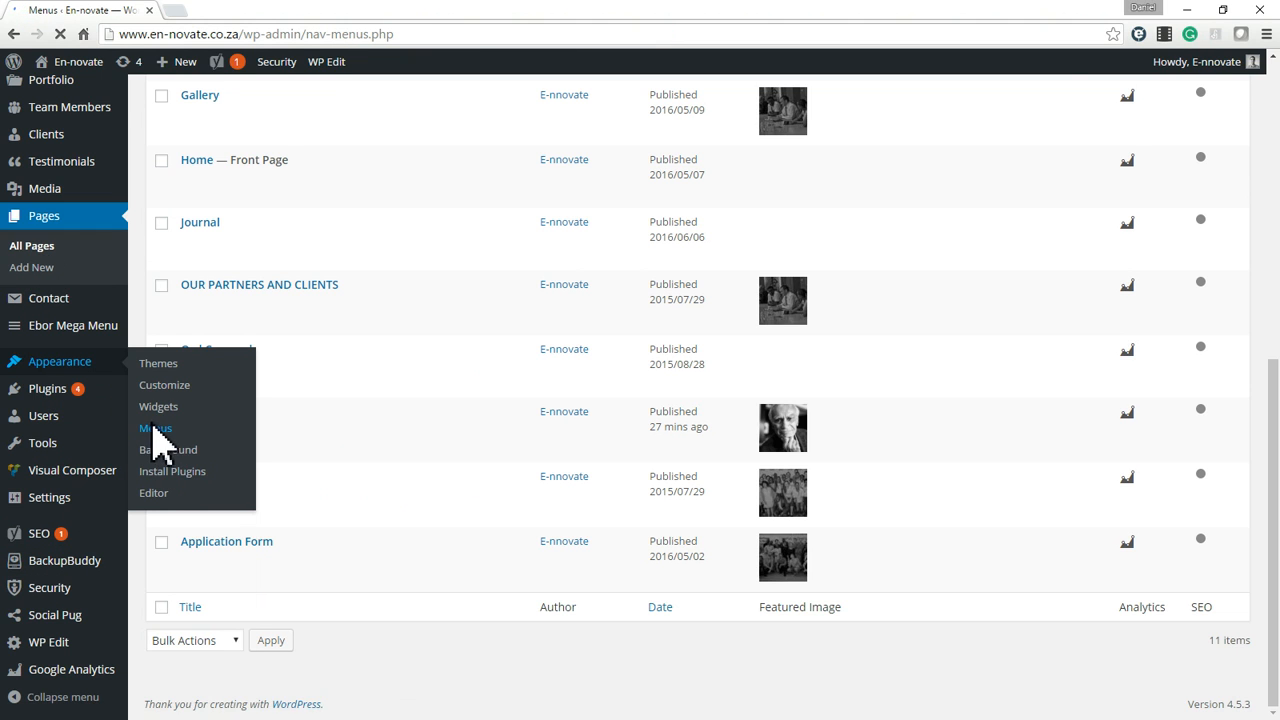
scroll(625, 460, down, 4)
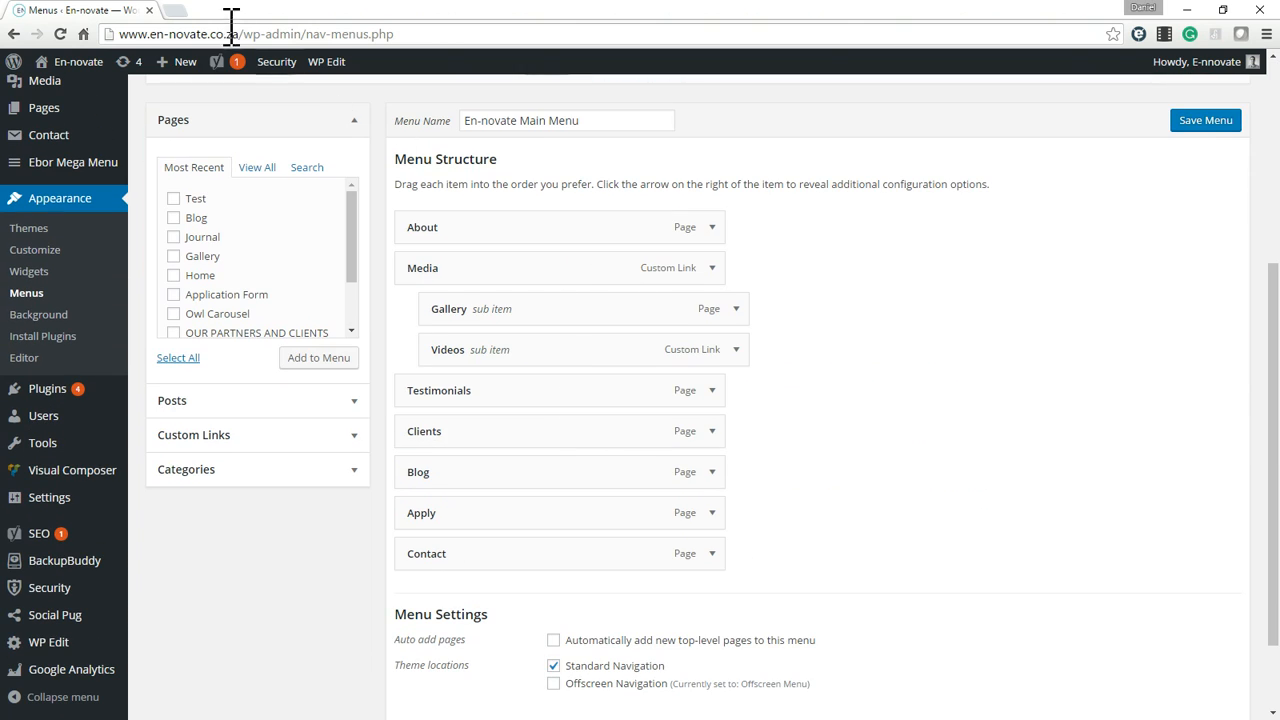
Open the live home page in a separate tab and compare its Media submenu with the menu structure.
middle_click(57, 80)
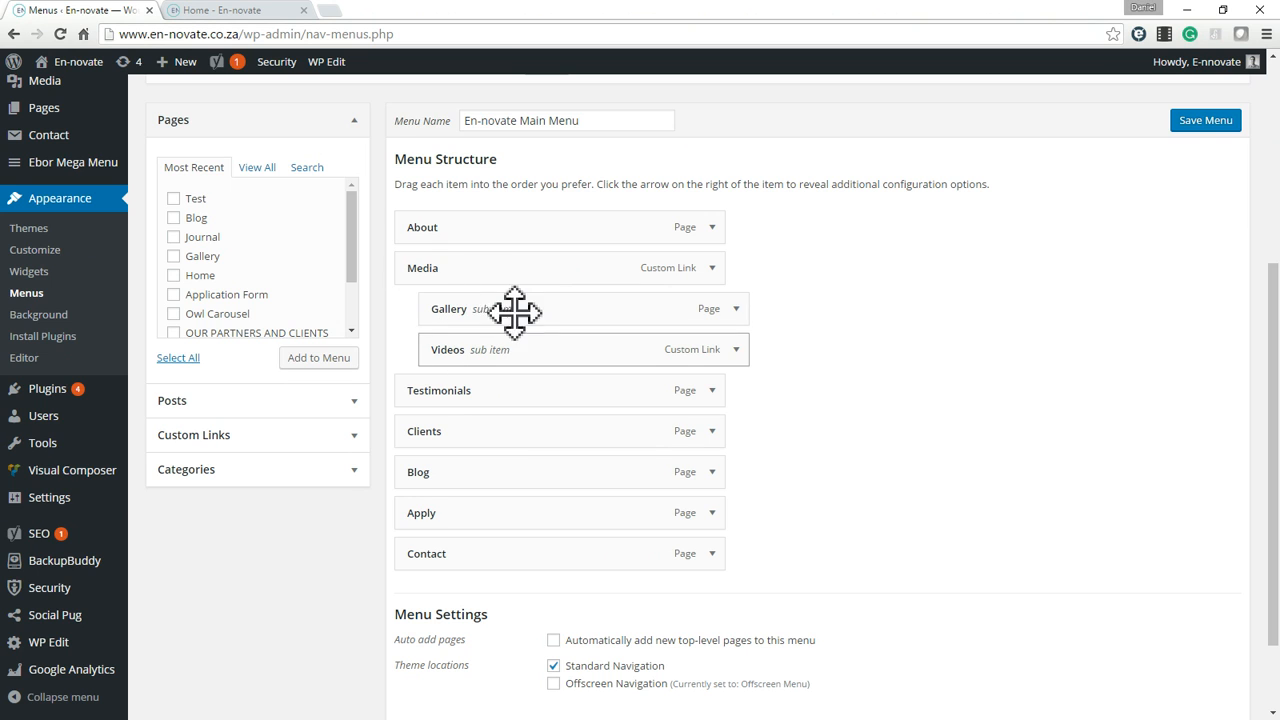
click(238, 10)
mouse_move(852, 125)
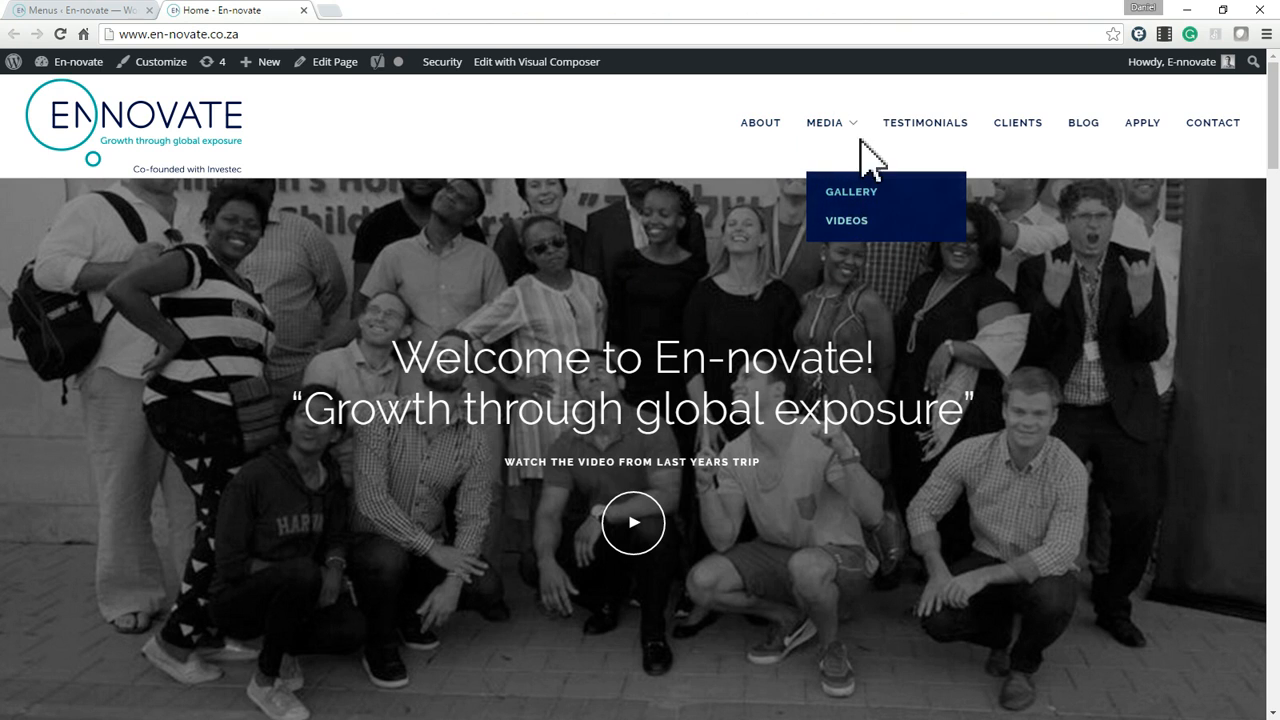
click(98, 5)
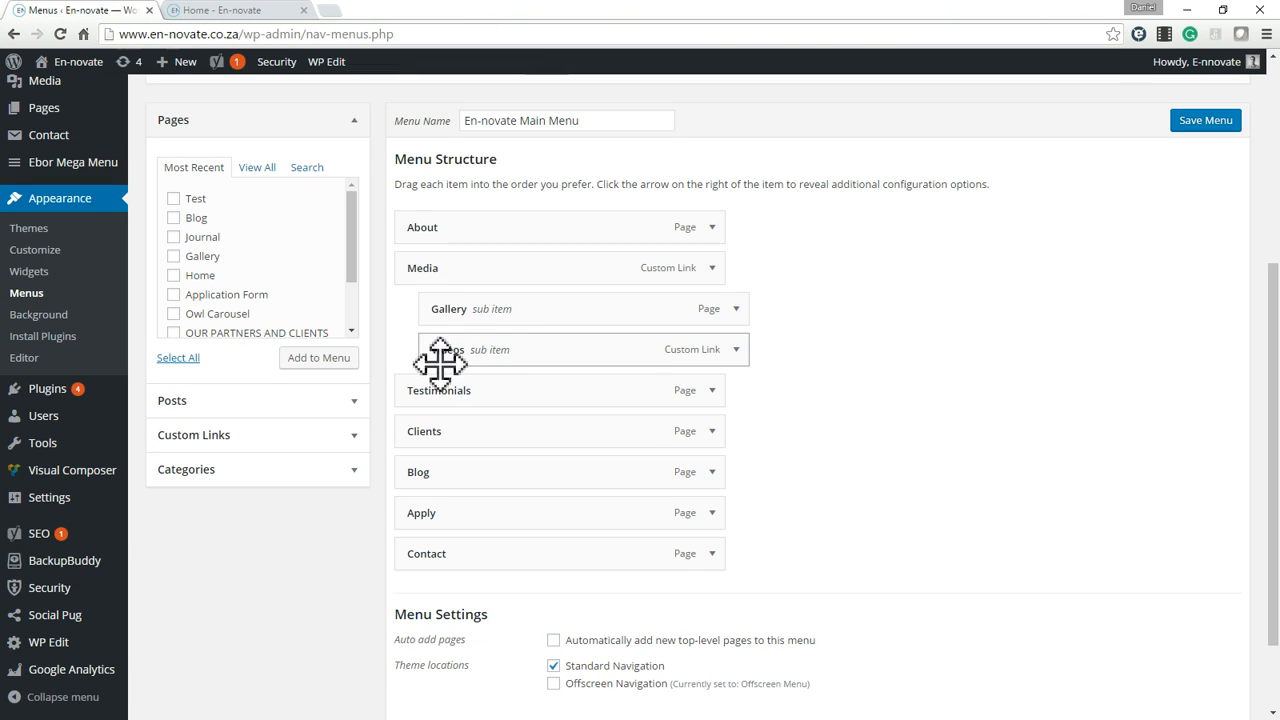
Try the navigation label Testimonial on the Testimonials menu item and restore the original label.
click(713, 391)
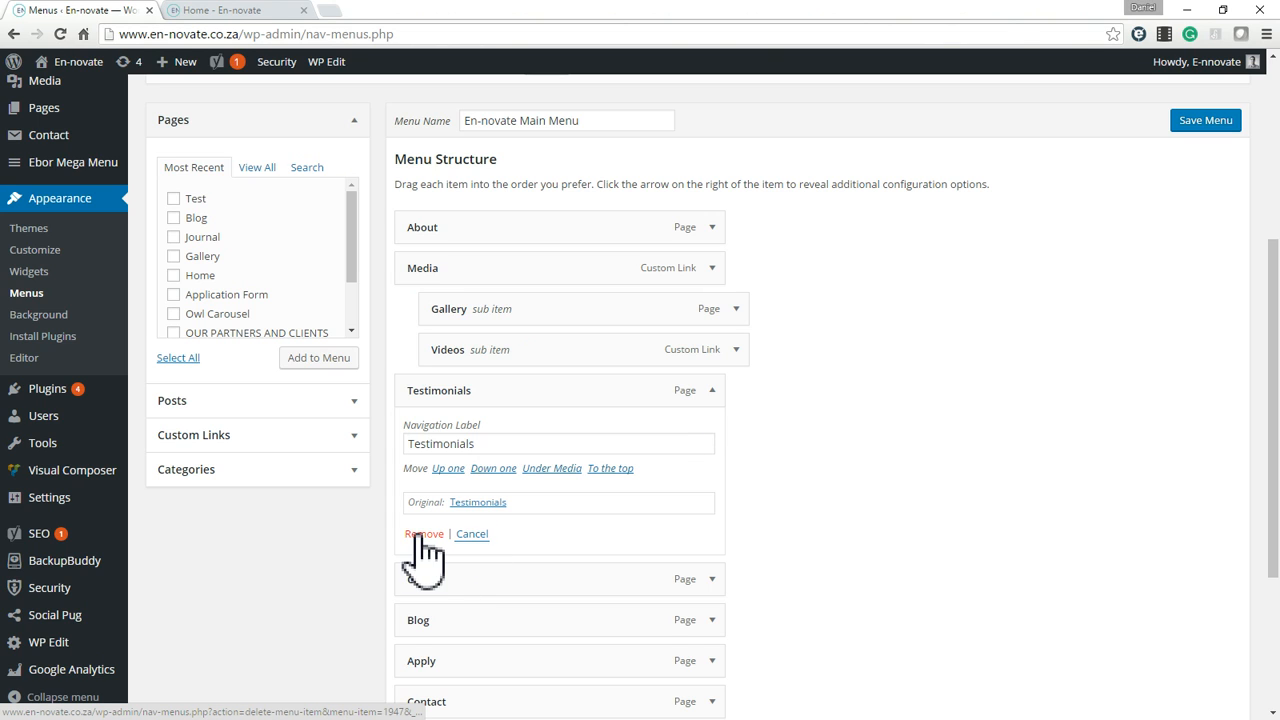
double_click(494, 444)
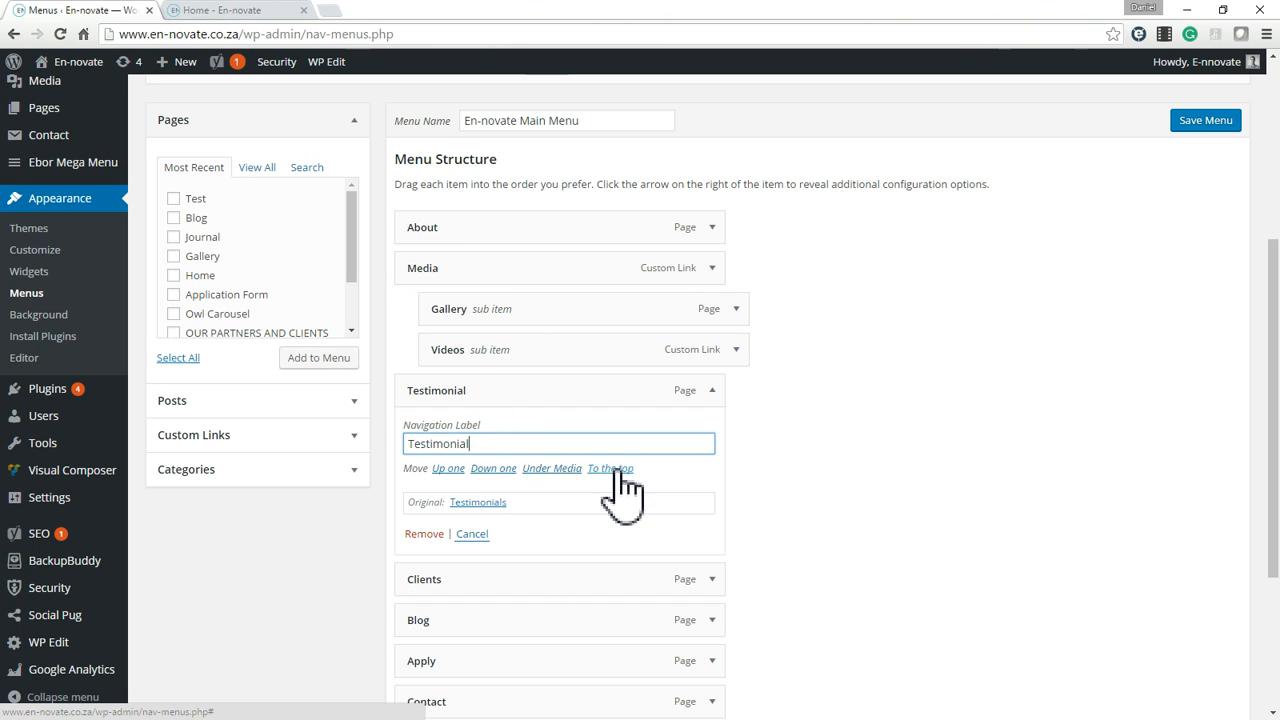
scroll(618, 480, down, 2)
scroll(560, 510, down, 1)
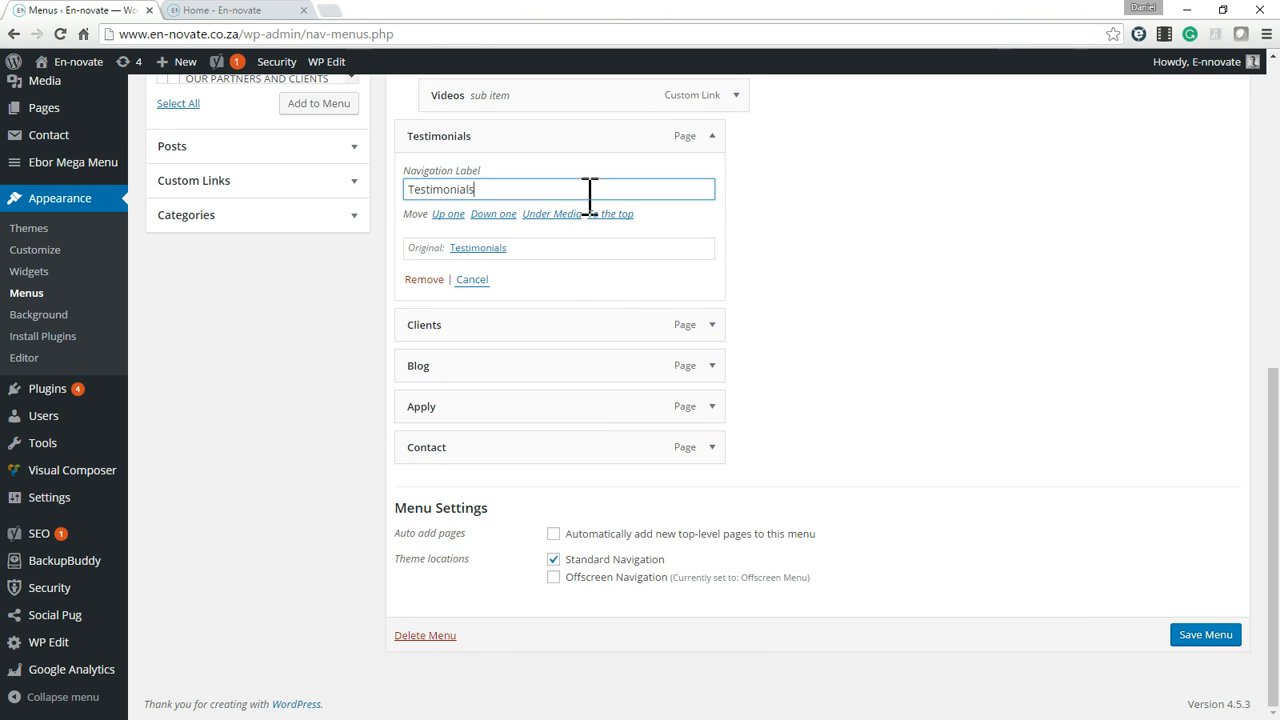
click(712, 136)
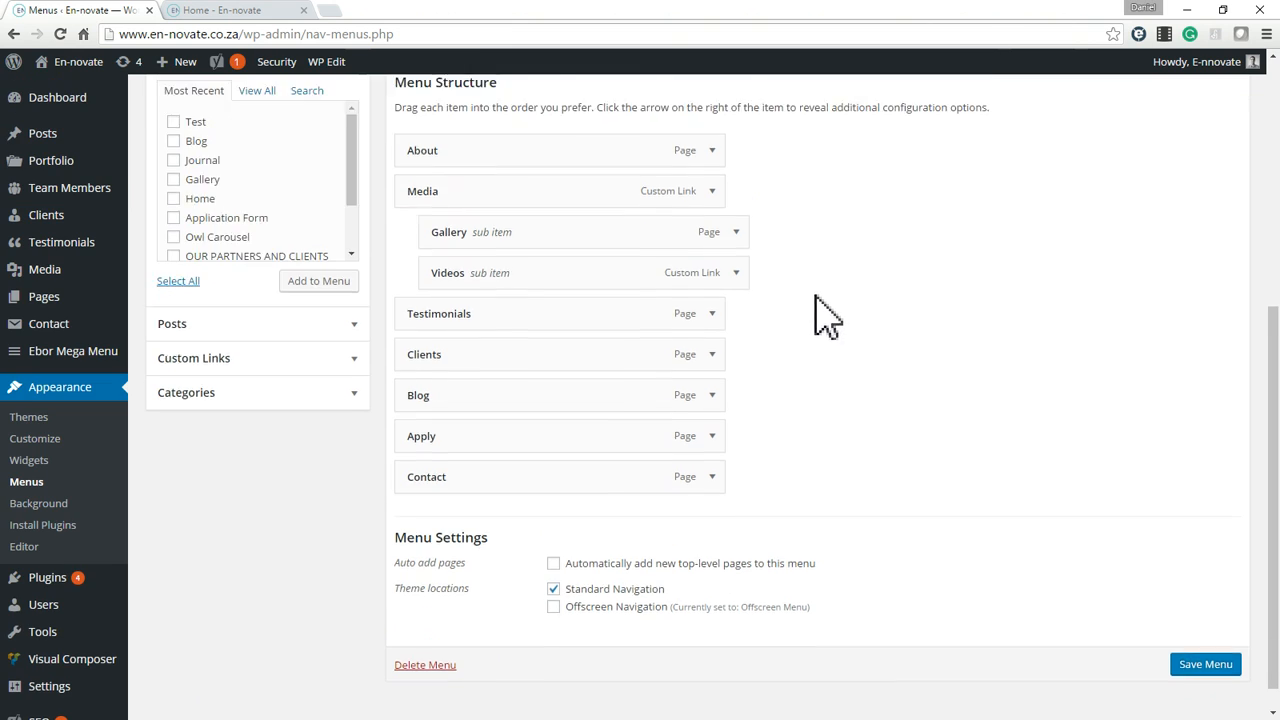
Find the Test page among all pages and add it to the En-novate Main Menu.
scroll(352, 300, down, 1)
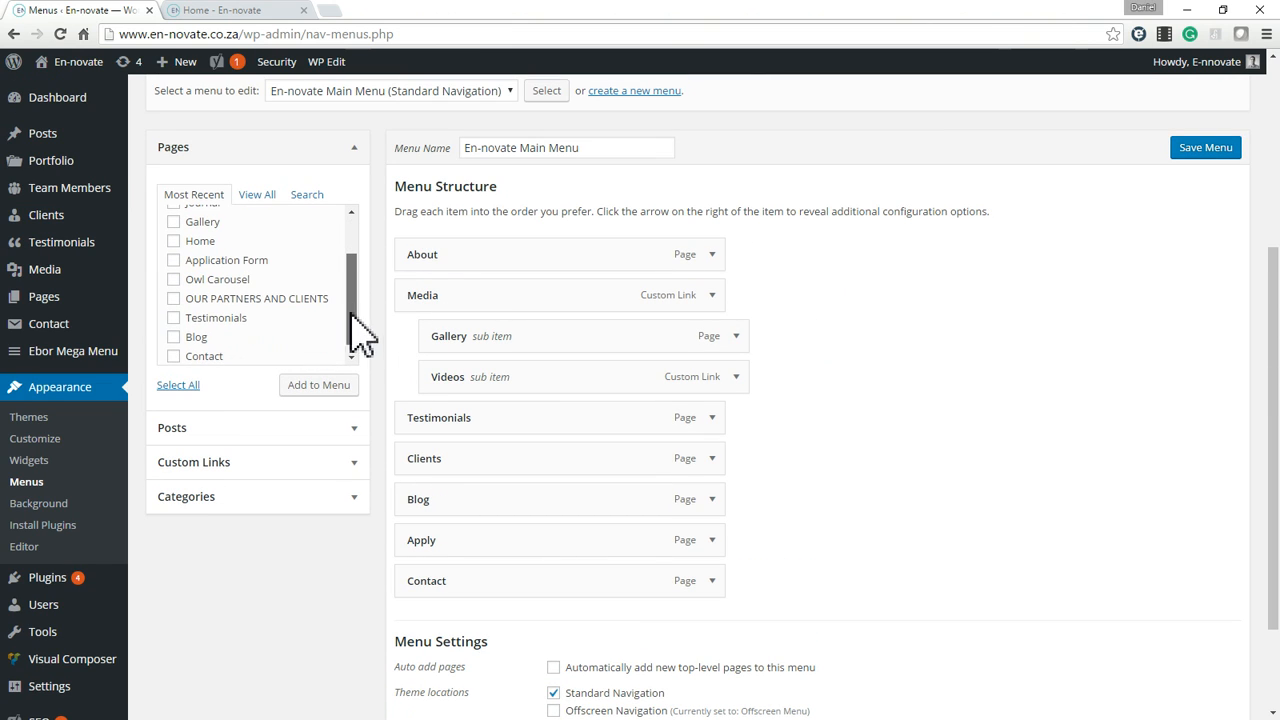
click(268, 196)
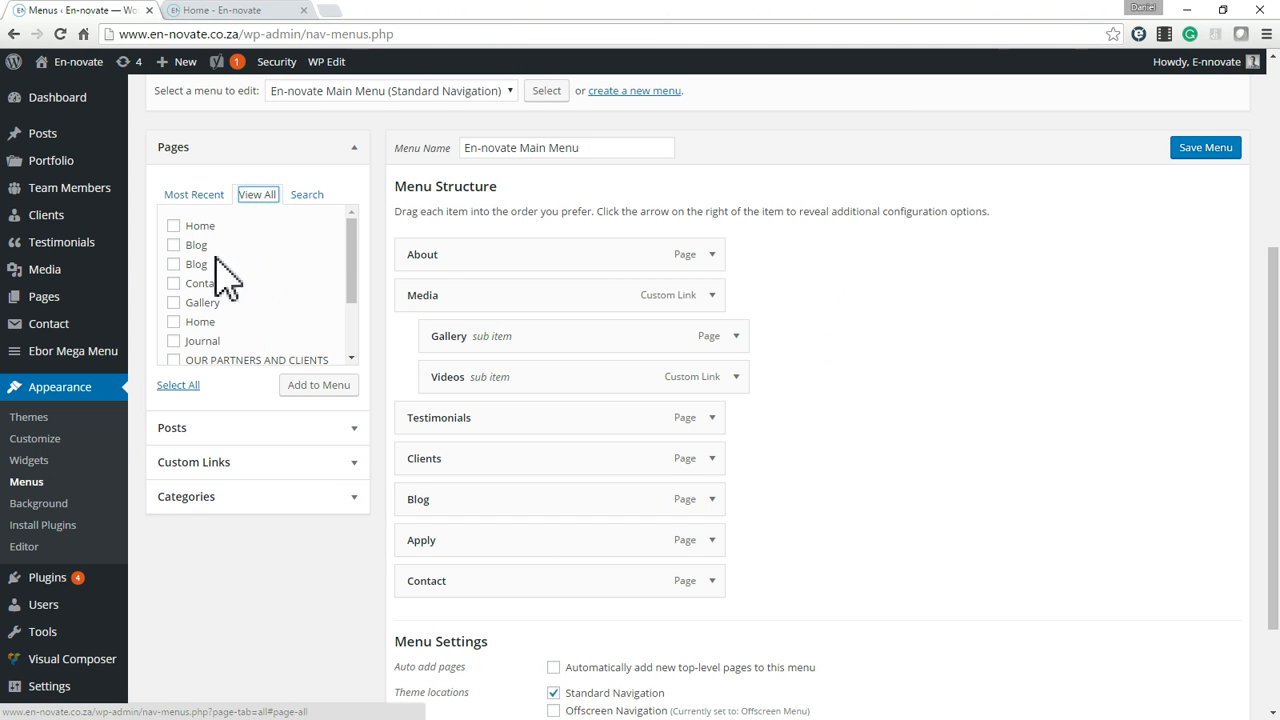
scroll(225, 290, down, 2)
click(174, 308)
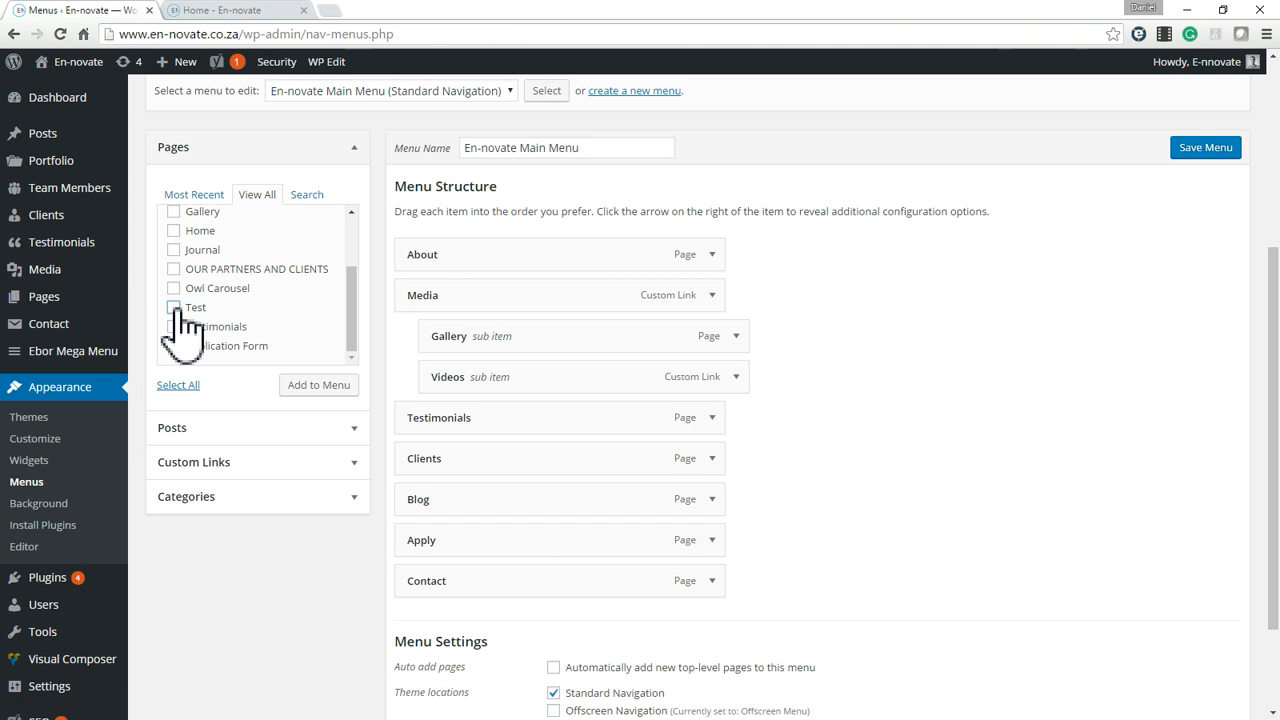
click(320, 390)
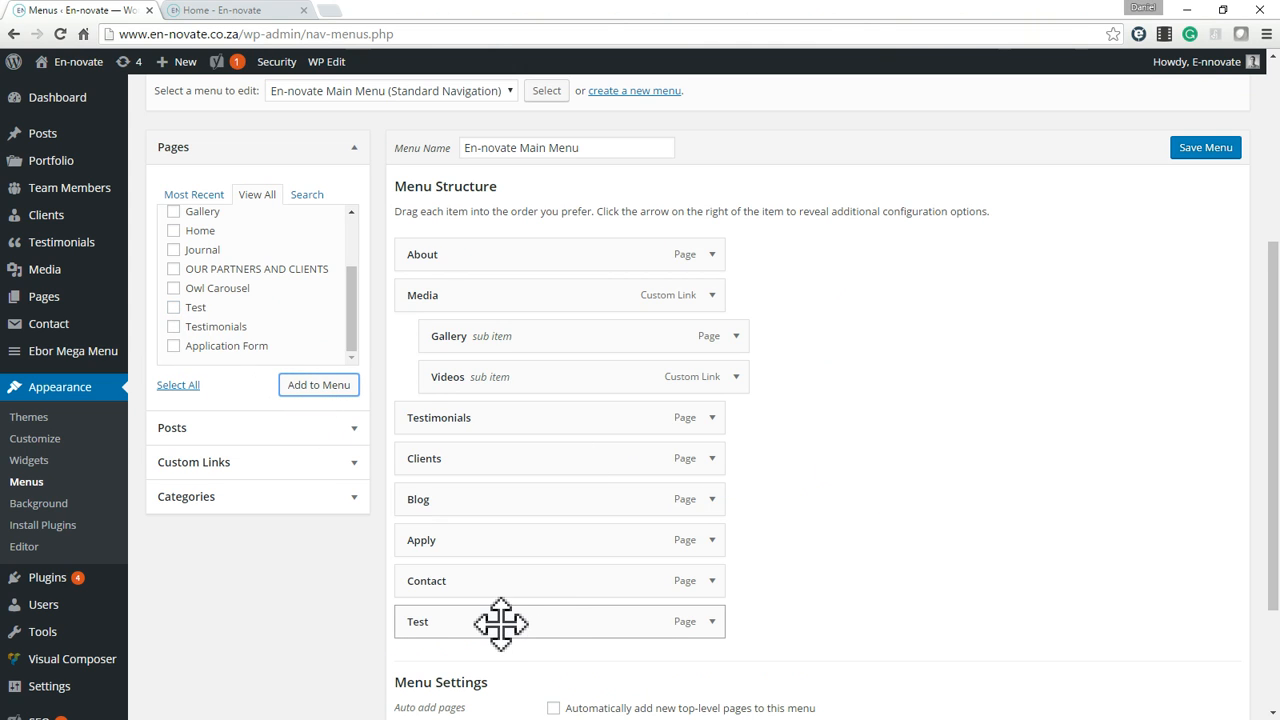
Nest the Test item under Media below Videos and look at the Media submenu on the live home page.
drag(447, 625, 443, 452)
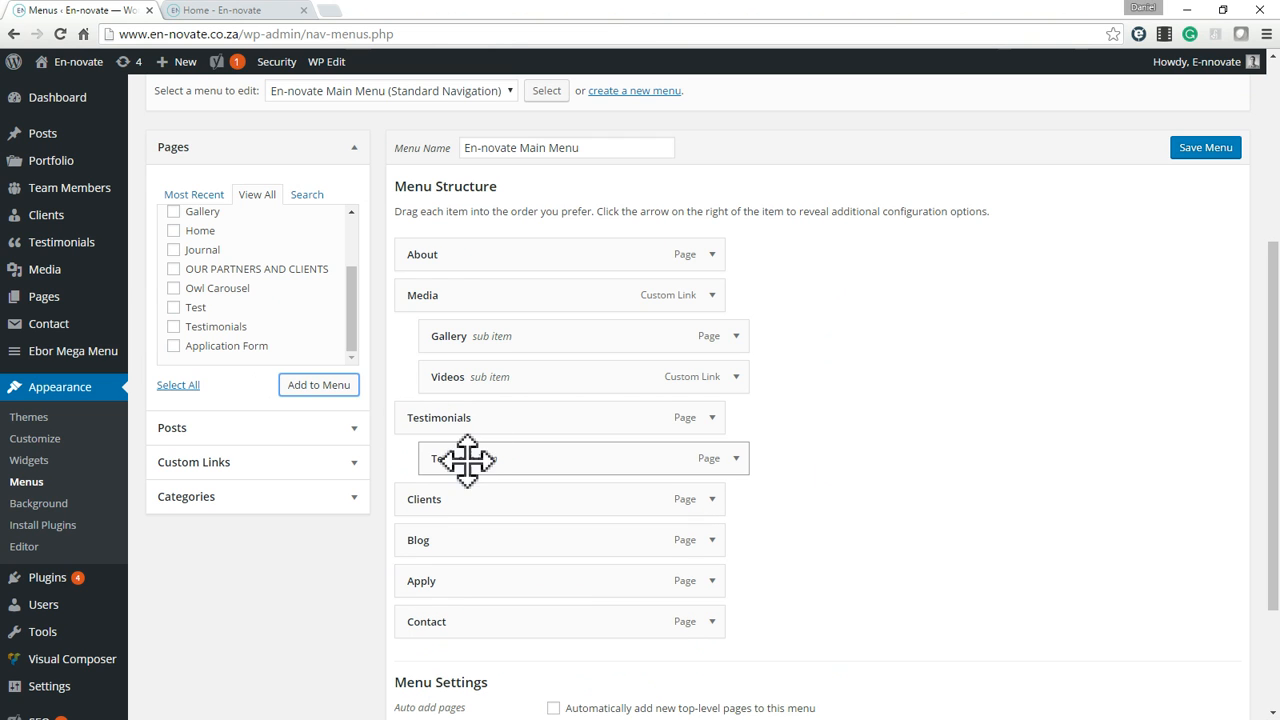
drag(463, 460, 458, 421)
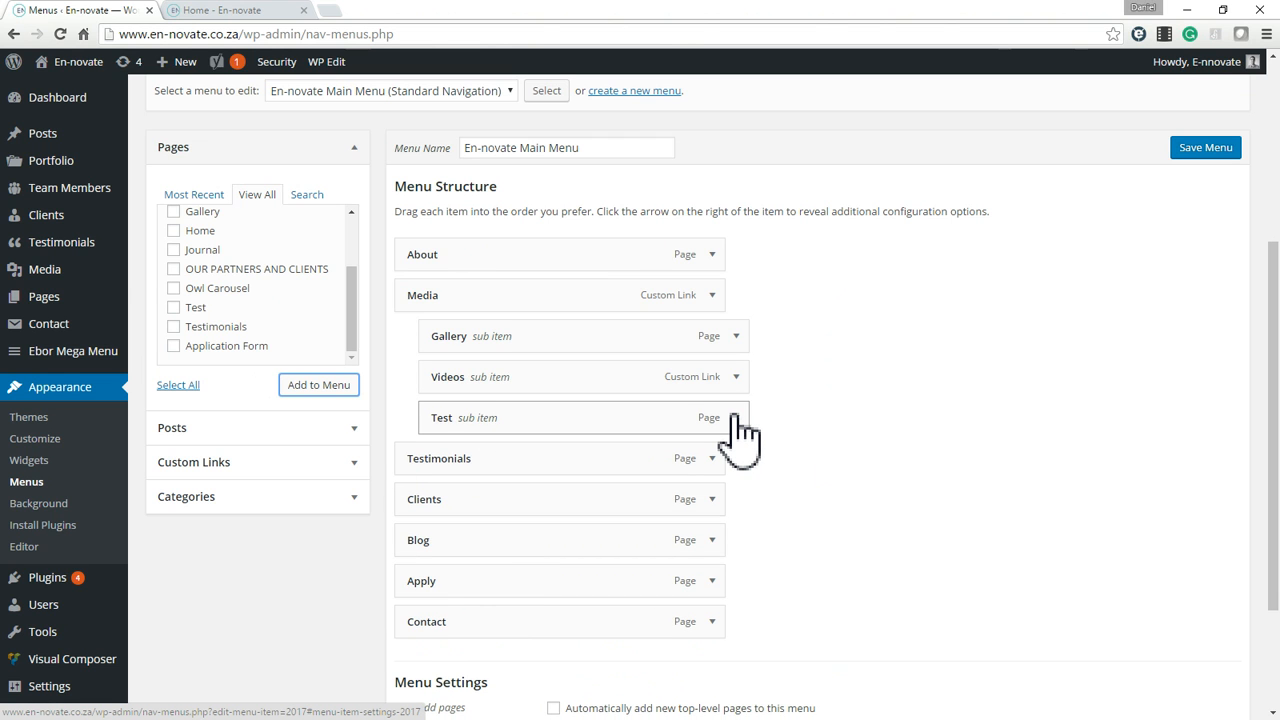
click(250, 10)
mouse_move(829, 117)
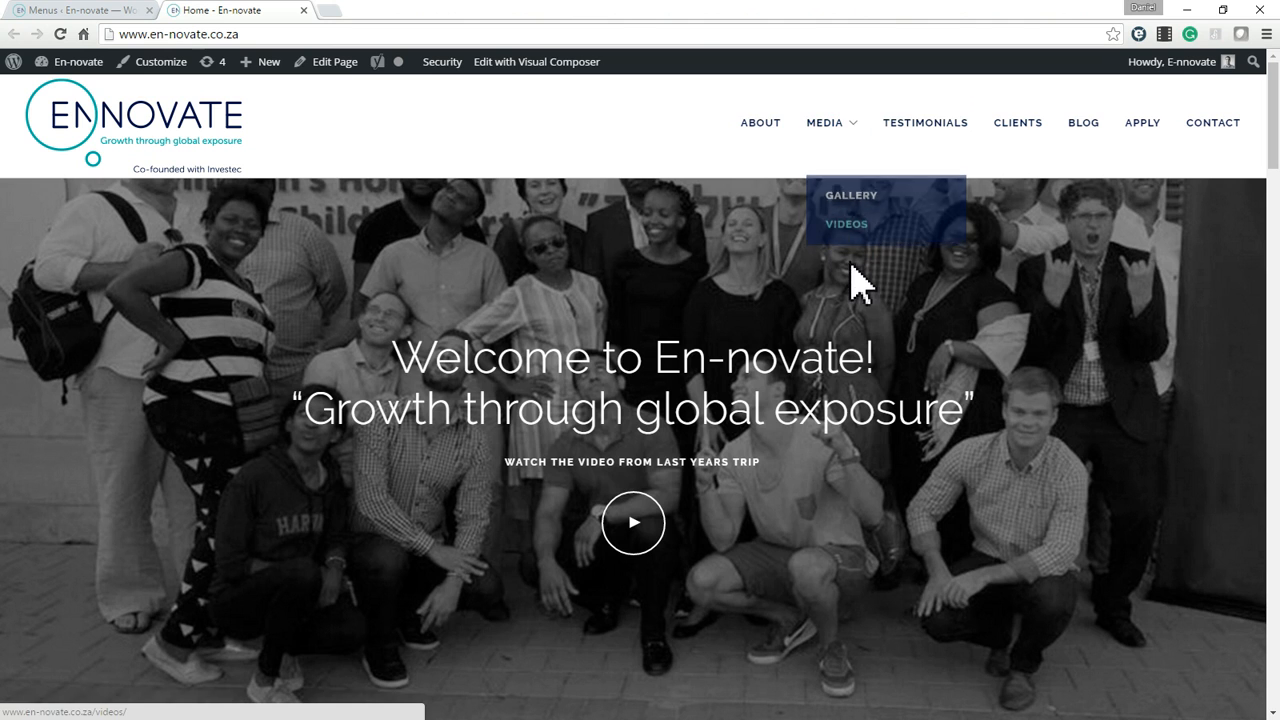
click(113, 14)
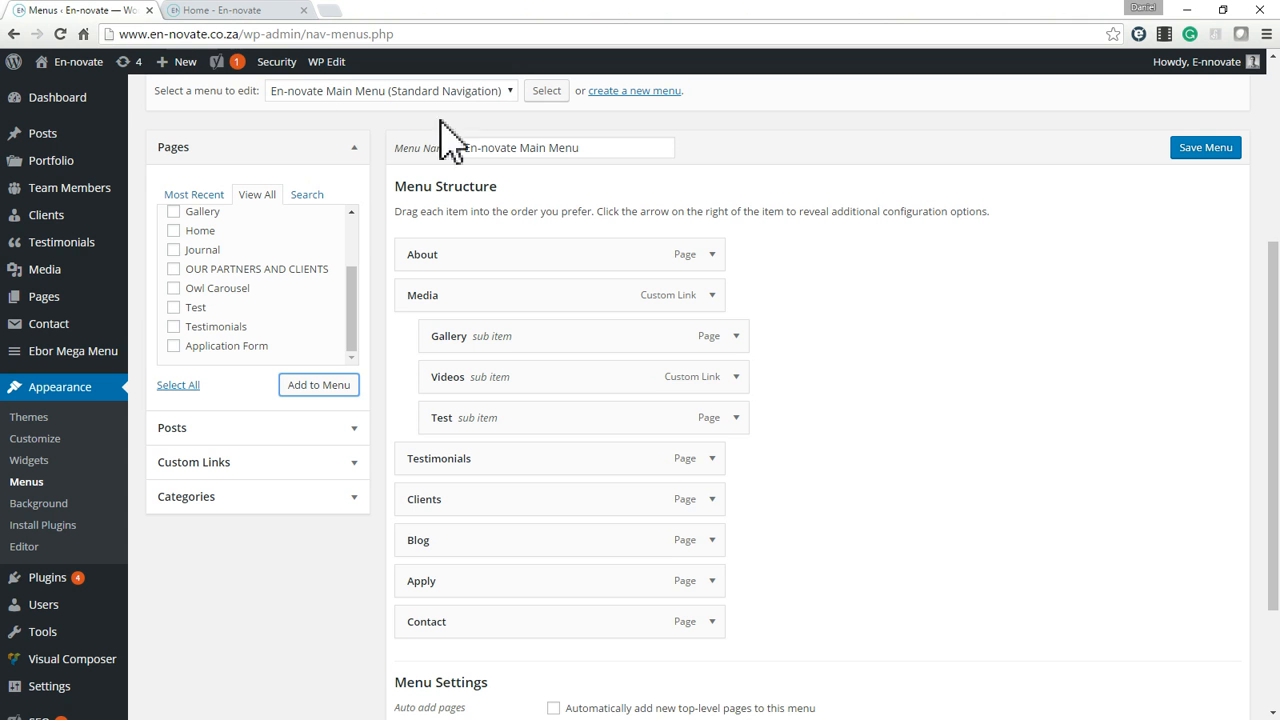
Remove the Test sub item from the Media group of the menu.
click(737, 419)
click(448, 561)
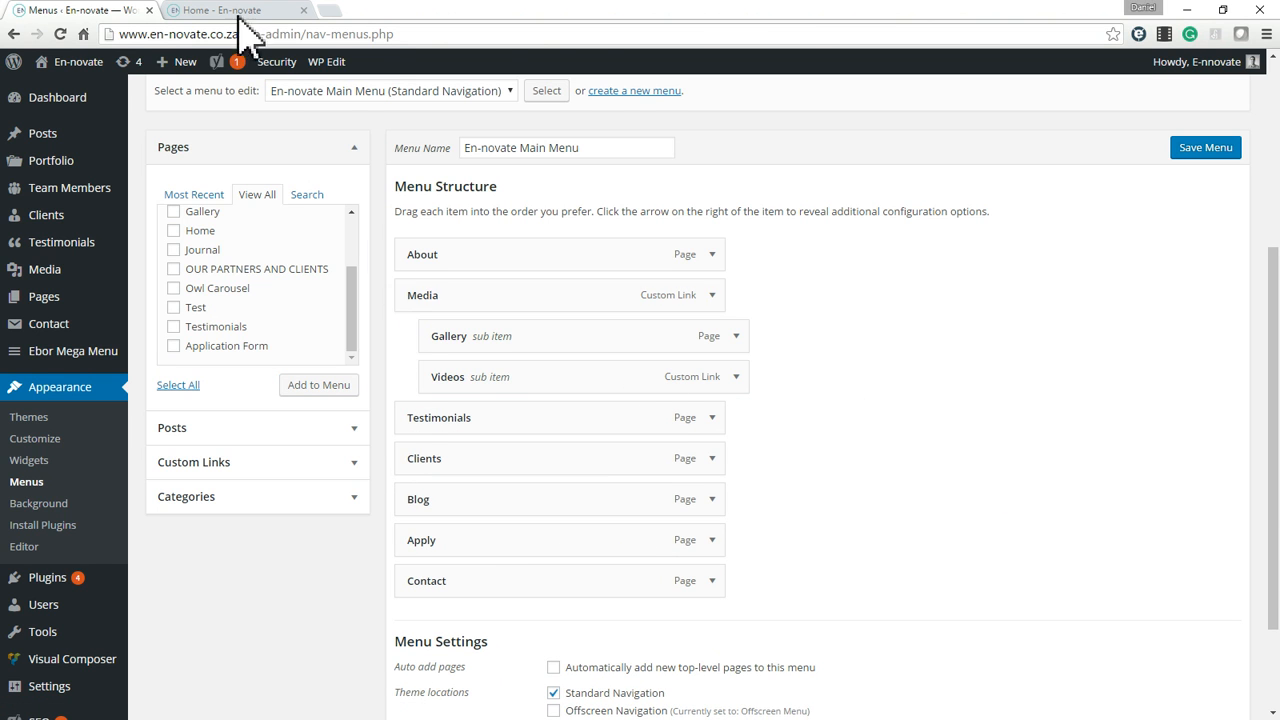
Check the Media dropdown on the live home page and add a custom link with URL # and link text Test to the menu.
click(195, 10)
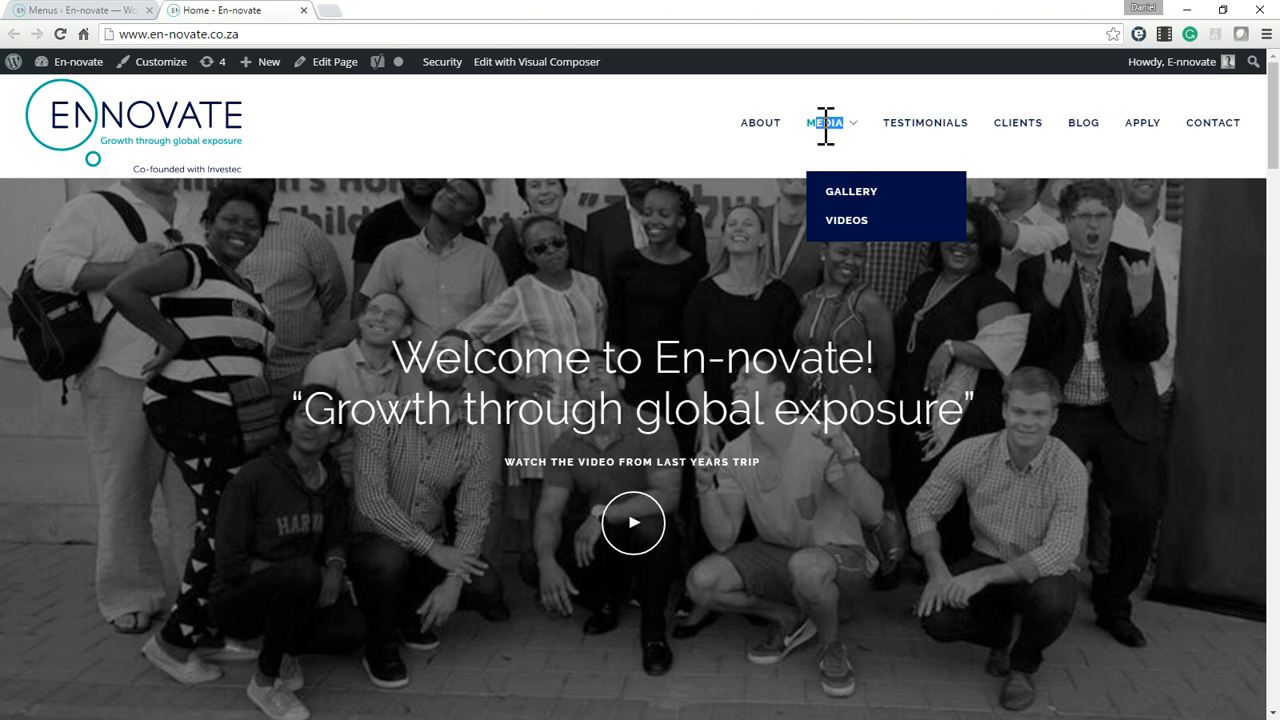
click(100, 12)
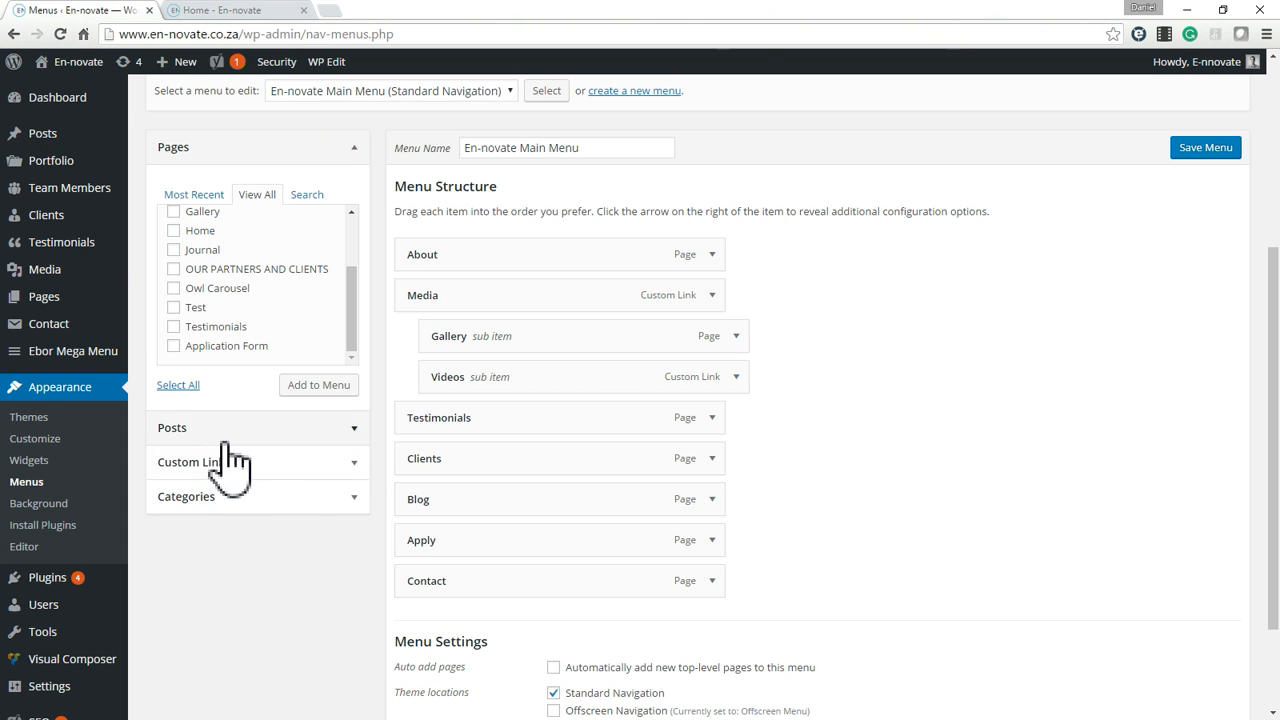
click(286, 462)
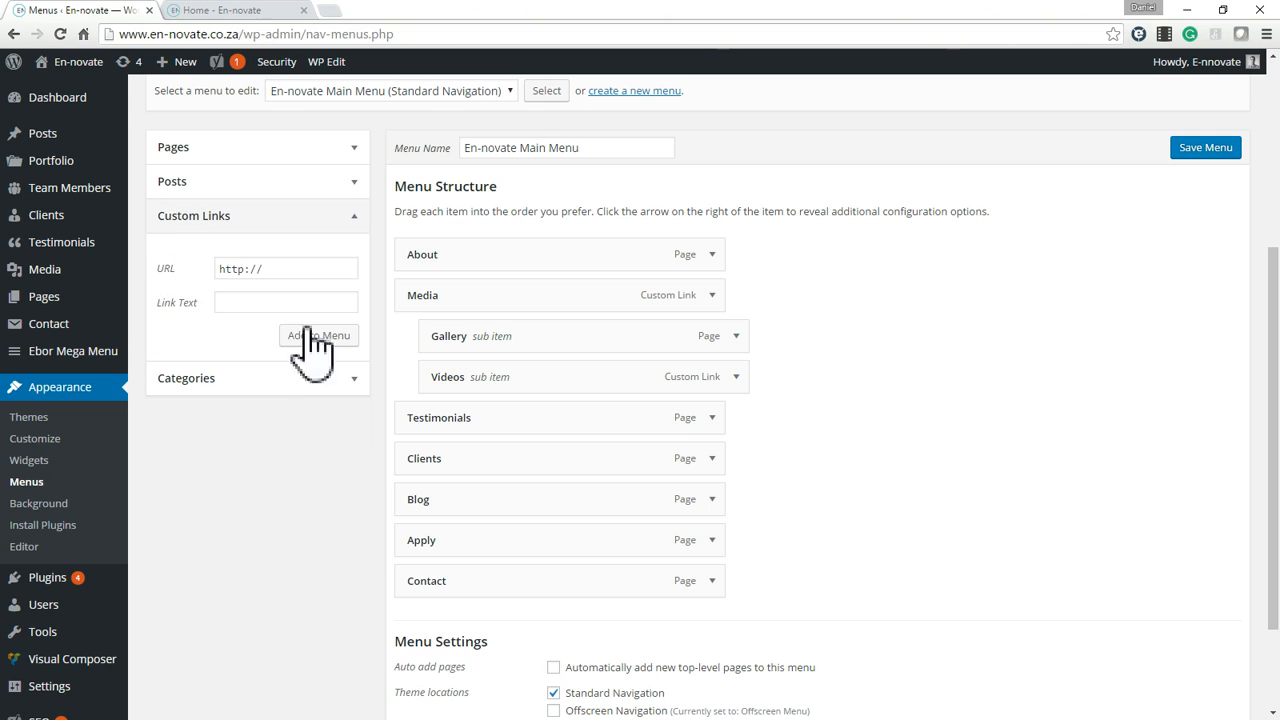
click(257, 303)
click(312, 337)
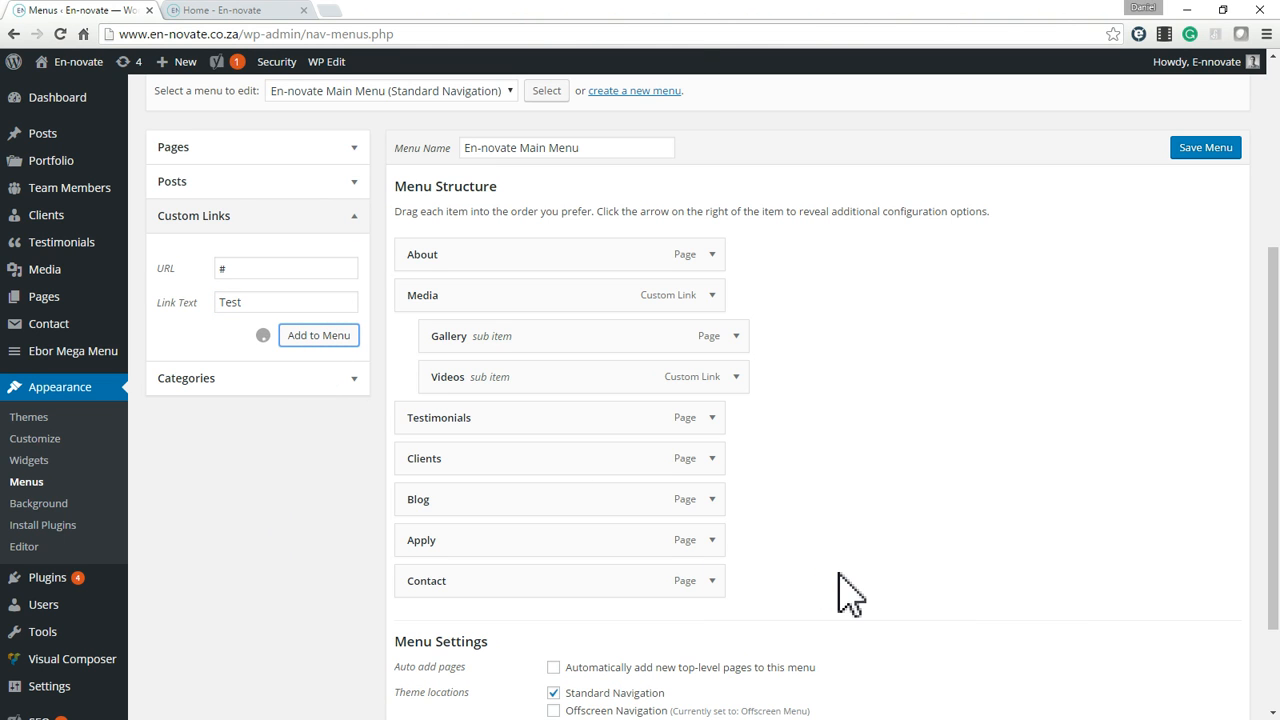
Clear the URL of the Test custom link in the menu structure and collapse the item.
scroll(843, 594, down, 3)
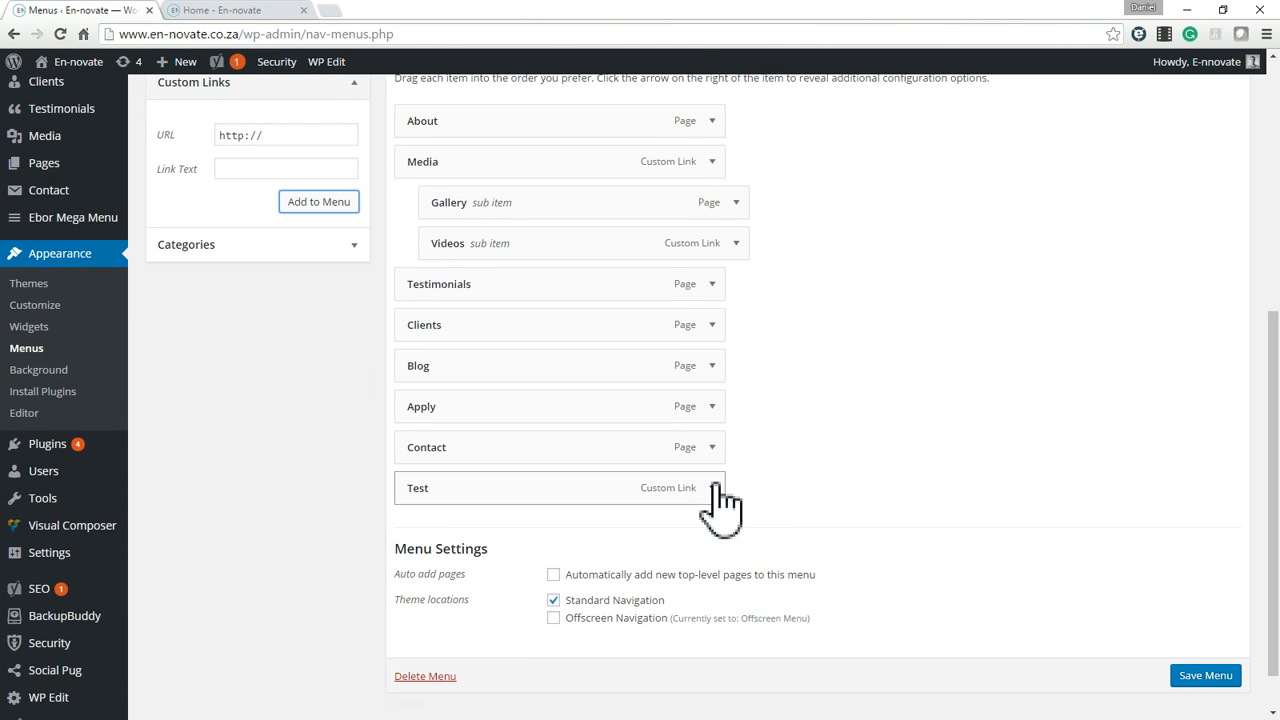
click(712, 488)
double_click(416, 543)
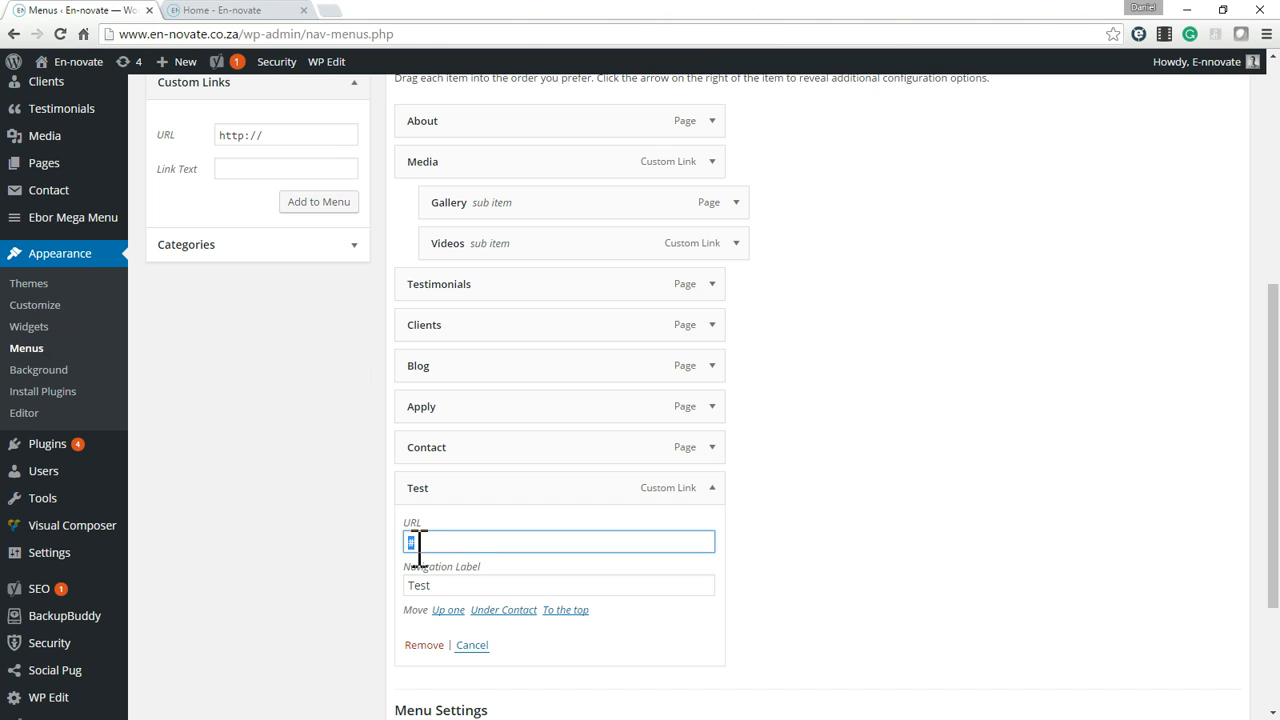
click(887, 556)
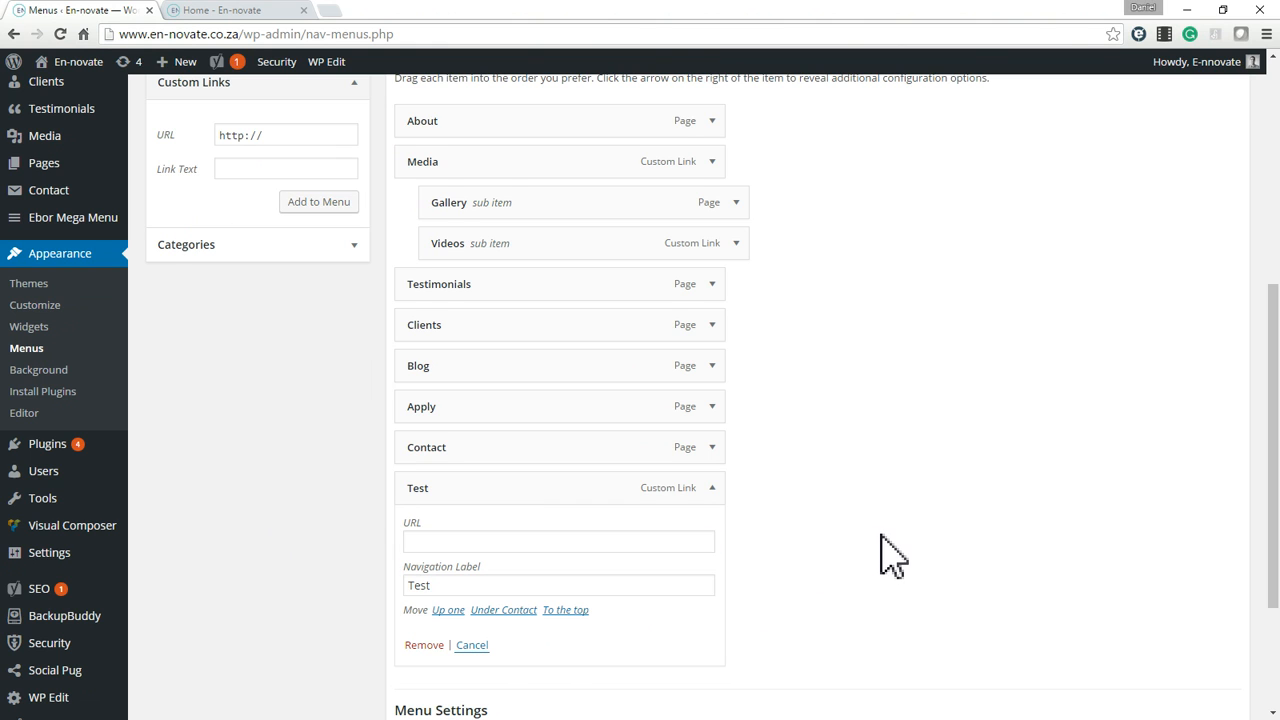
scroll(700, 530, down, 3)
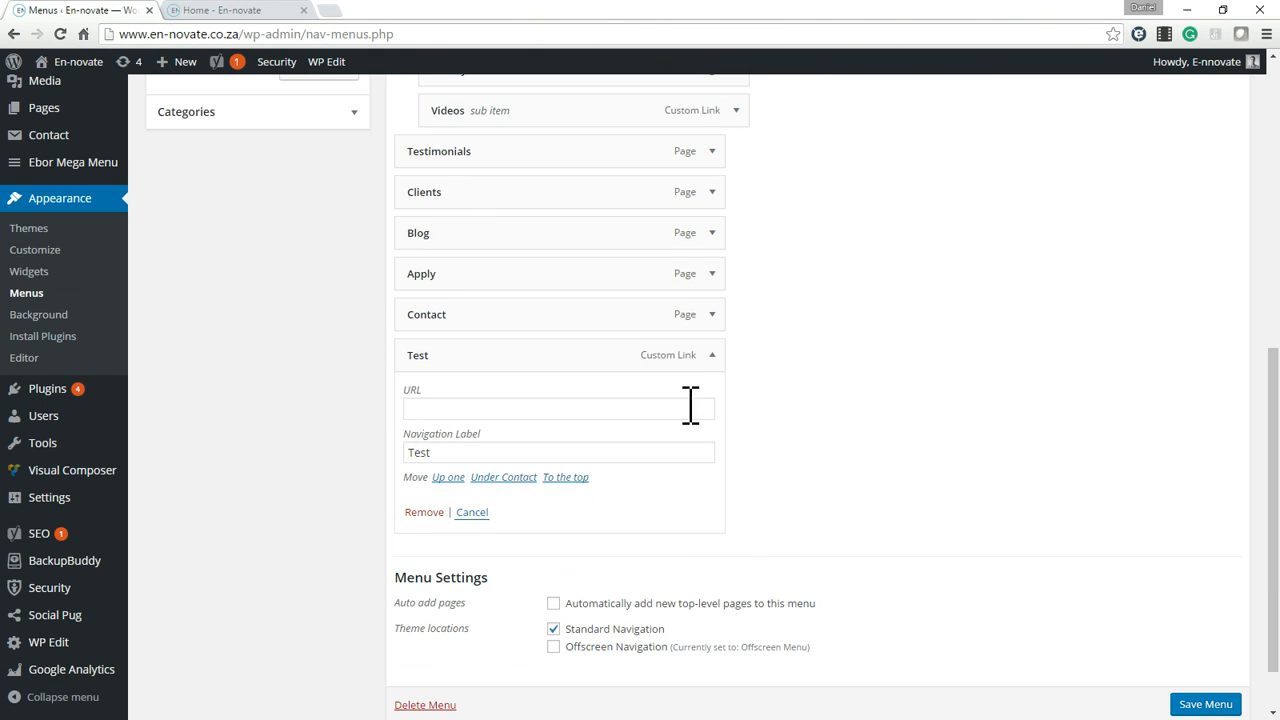
click(712, 355)
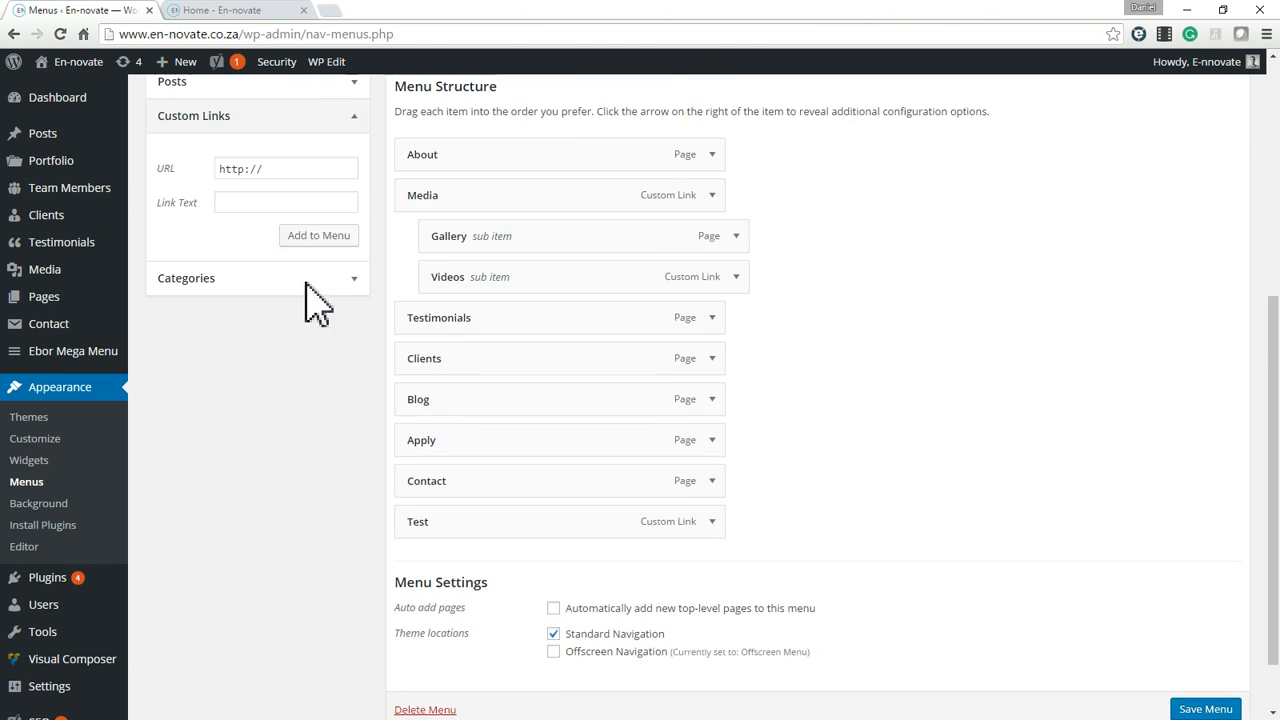
Add the Home and Testimonials pages to the En-novate Main Menu.
scroll(316, 300, up, 3)
click(348, 203)
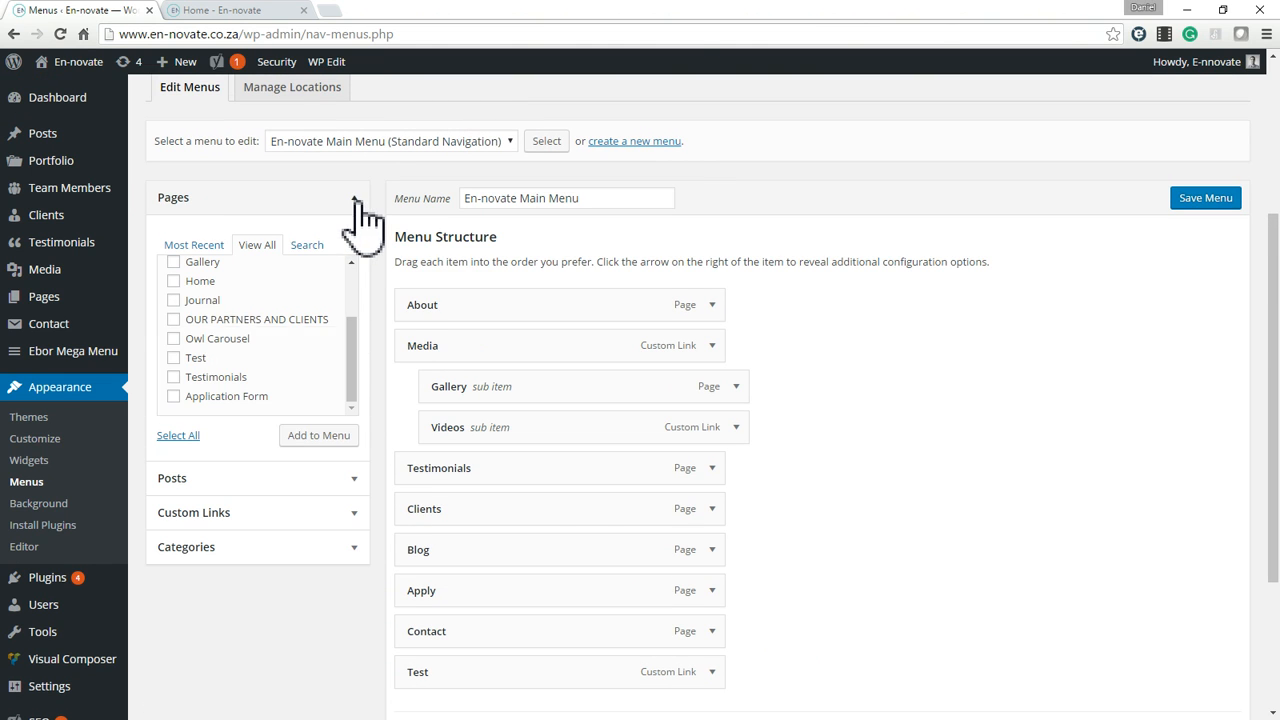
click(182, 284)
click(176, 358)
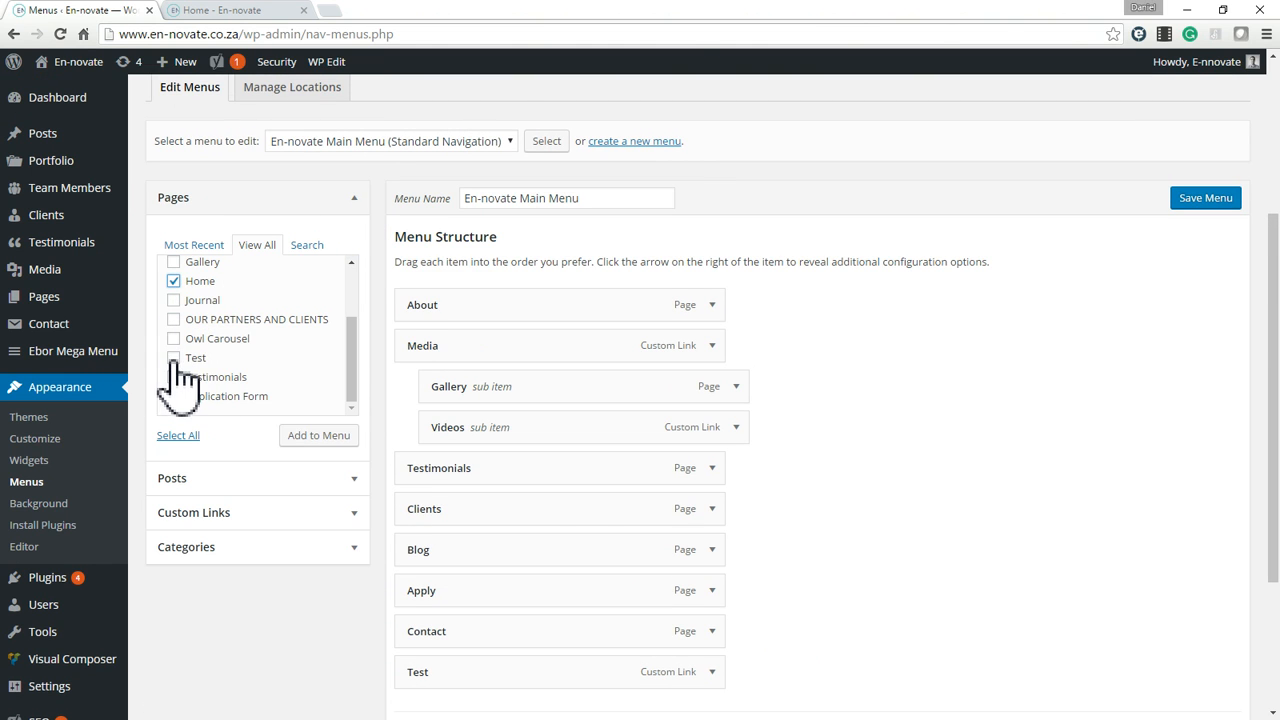
click(174, 358)
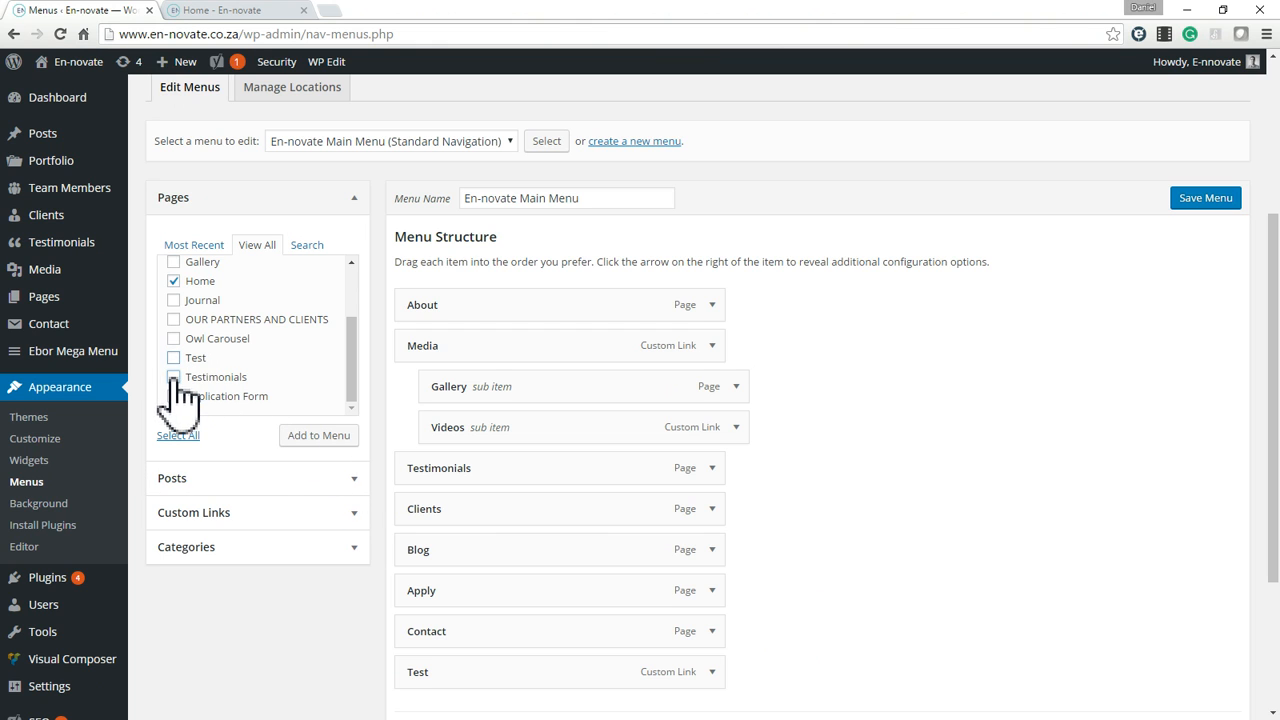
click(174, 377)
click(318, 436)
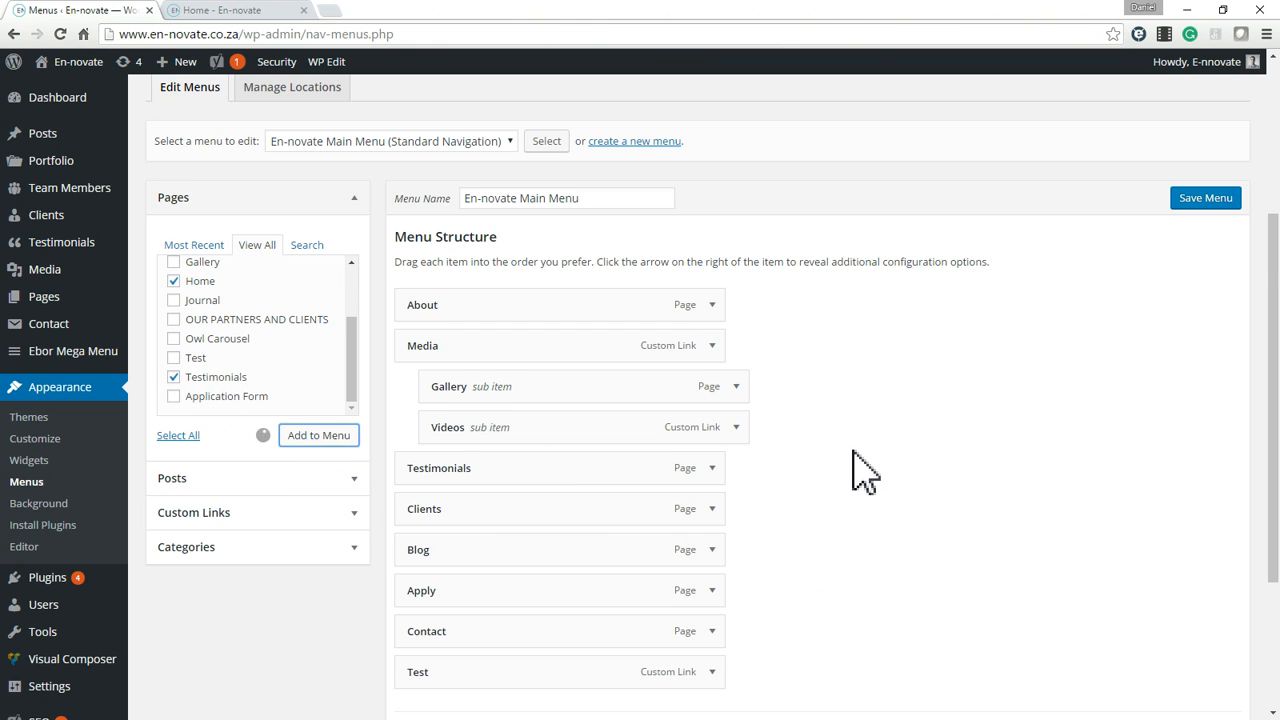
Nest the Home and Testimonials items under the Test custom link and compare the structure with the navigation on the live home page.
scroll(865, 470, down, 2)
drag(443, 583, 446, 614)
scroll(677, 517, down, 1)
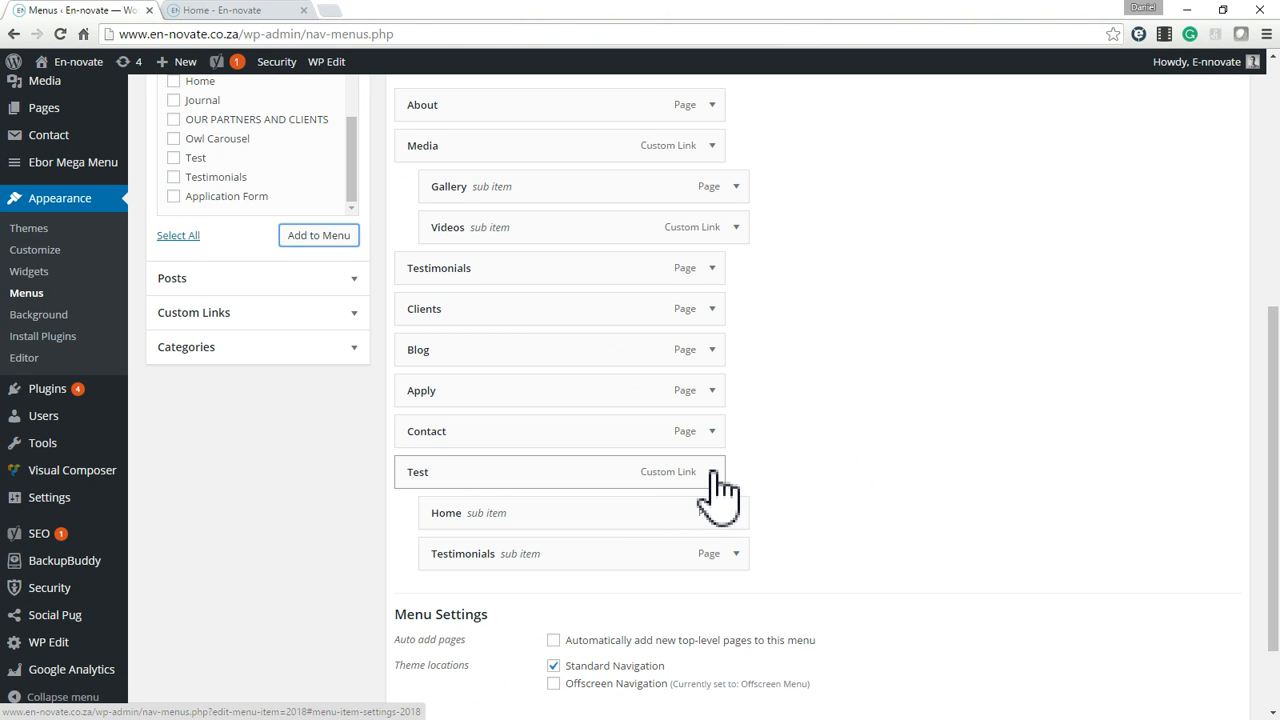
click(295, 12)
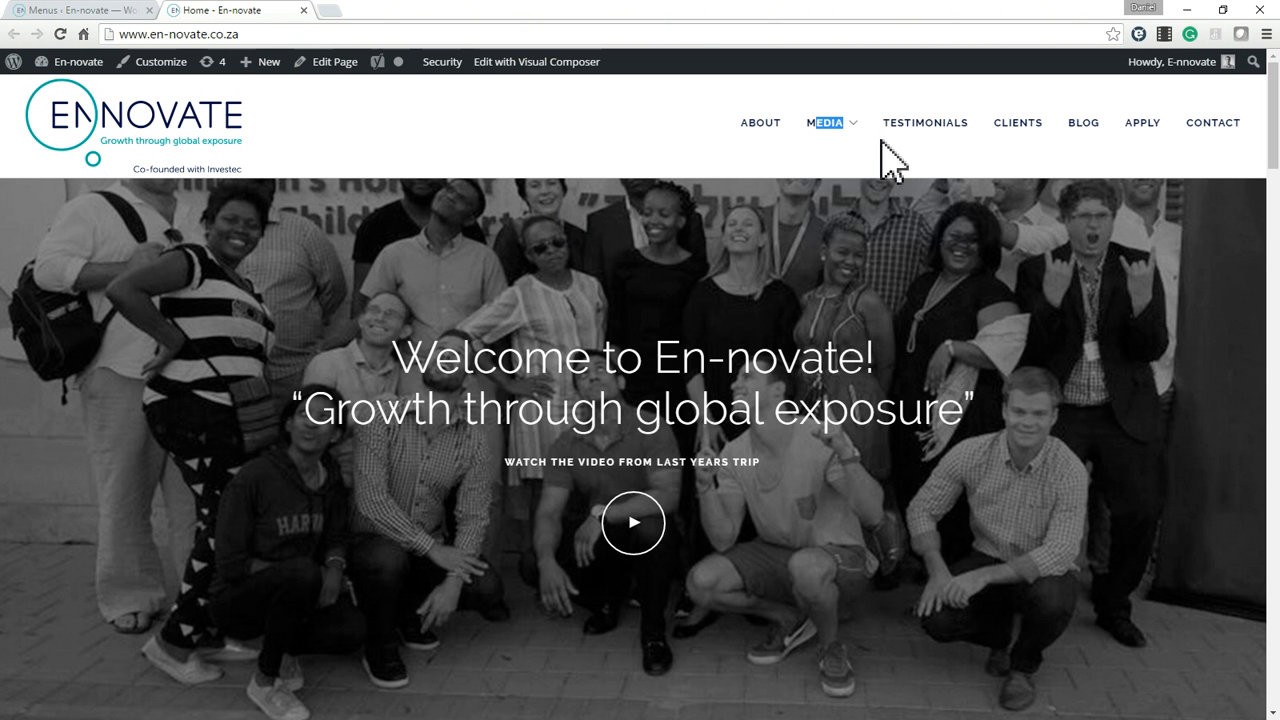
mouse_move(845, 128)
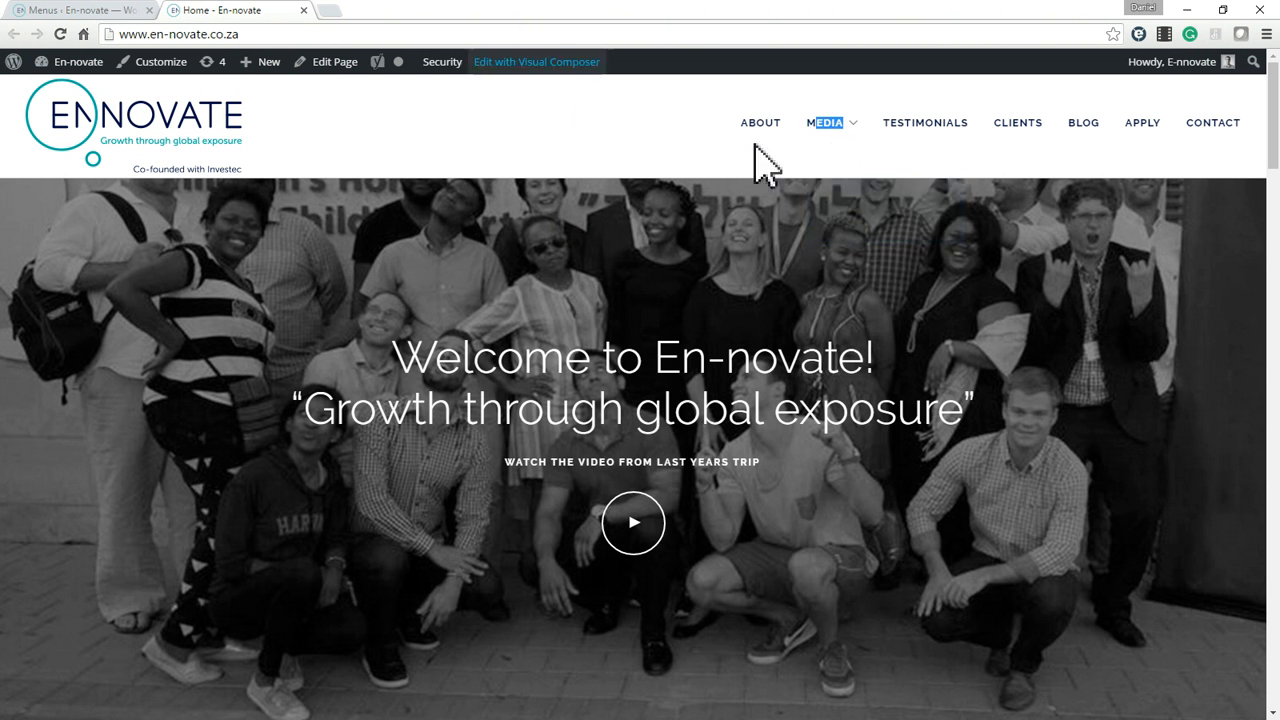
click(100, 12)
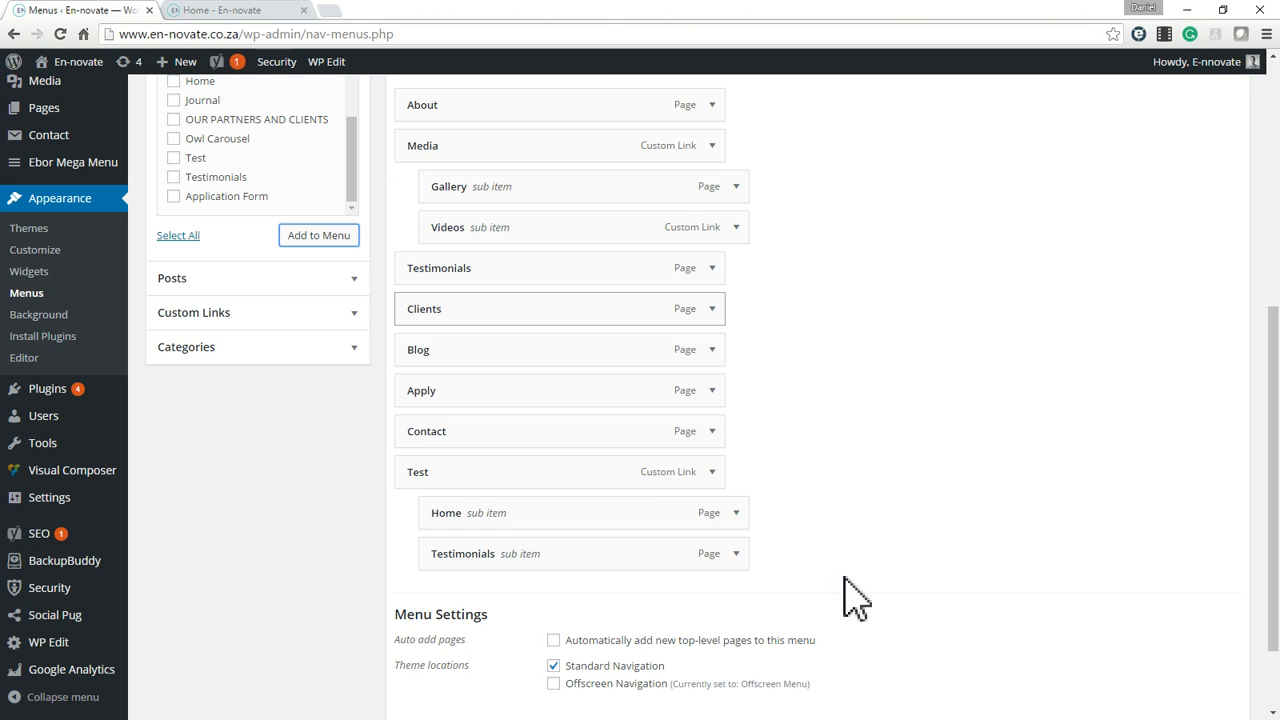
Remove the Test custom link and its Home and Testimonials sub items from the menu.
click(712, 472)
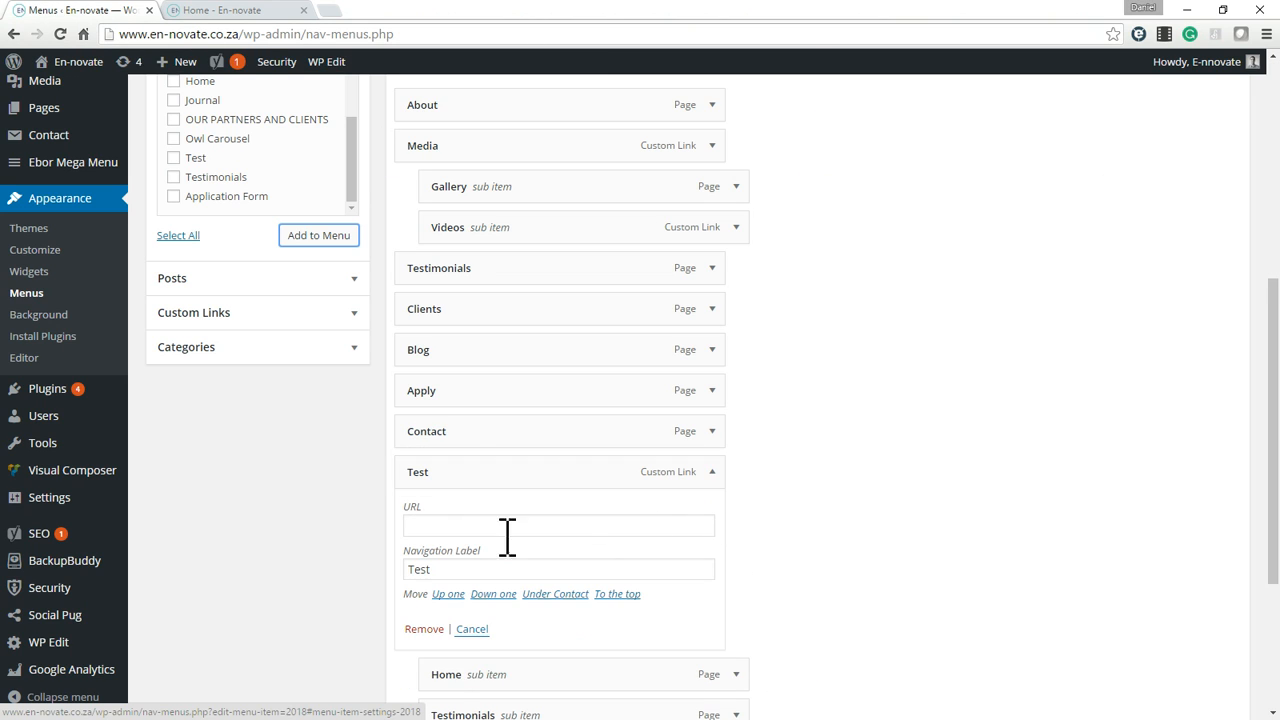
click(437, 631)
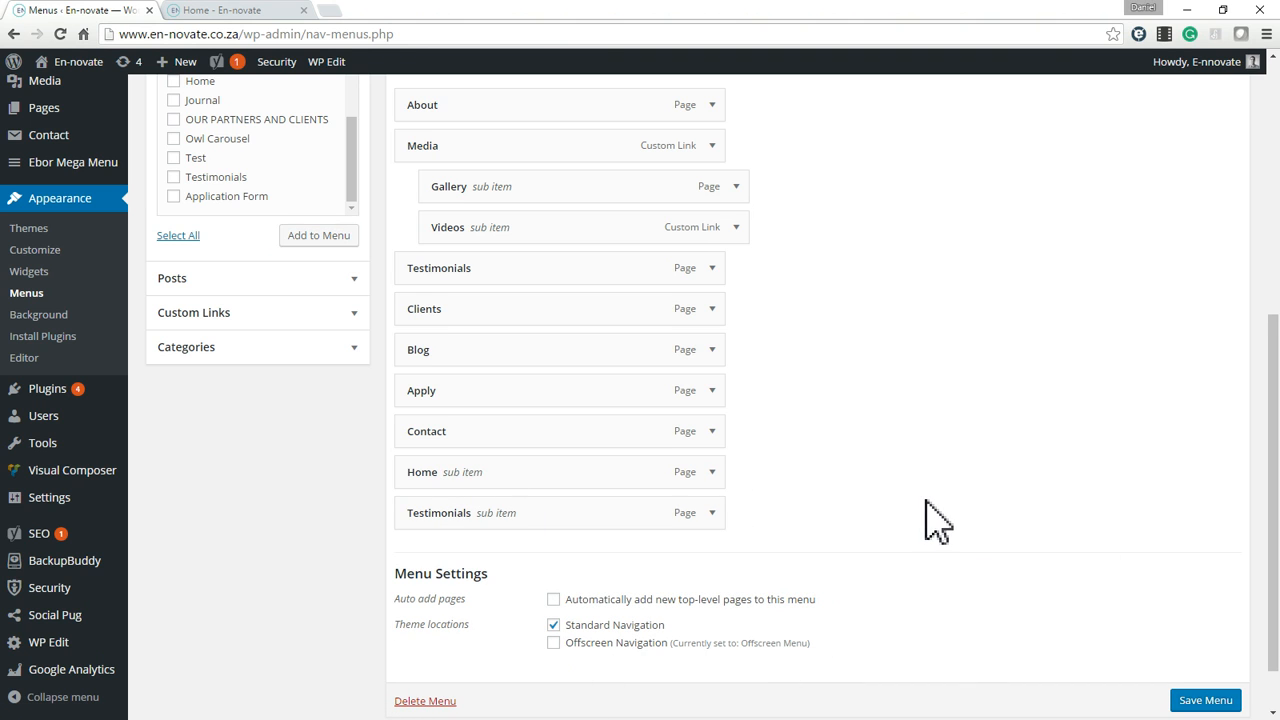
scroll(927, 520, up, 1)
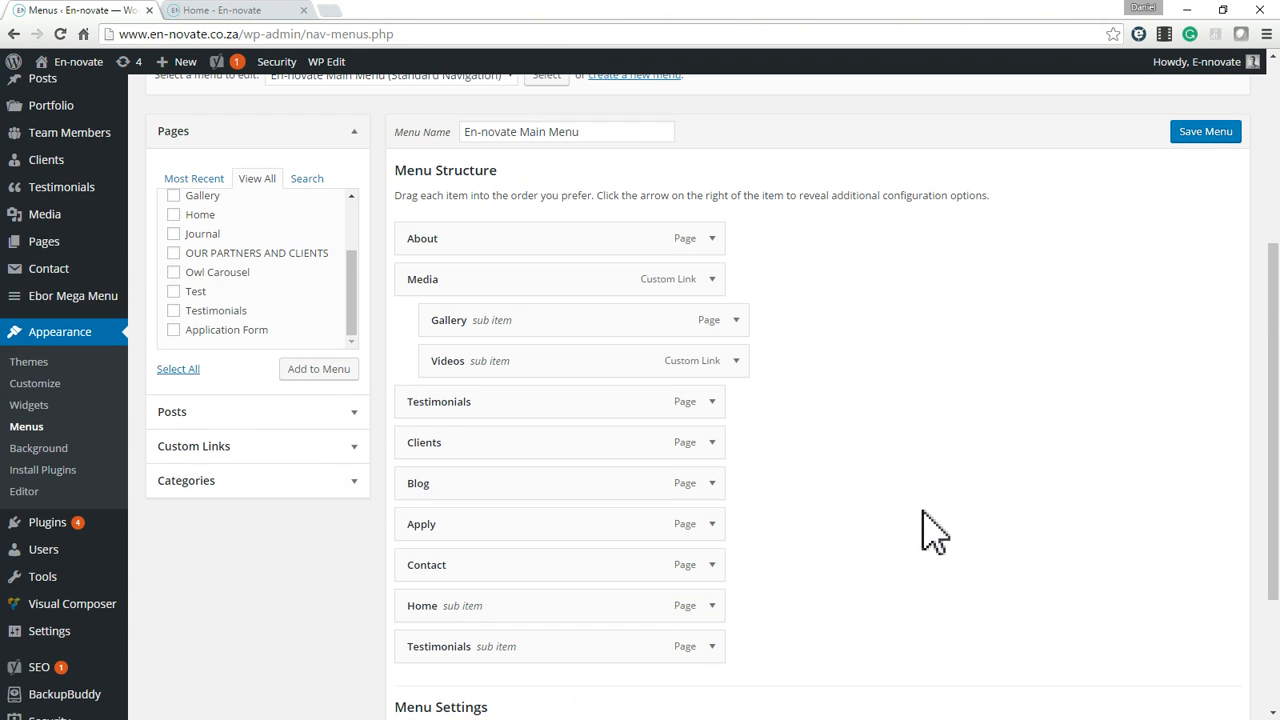
click(712, 646)
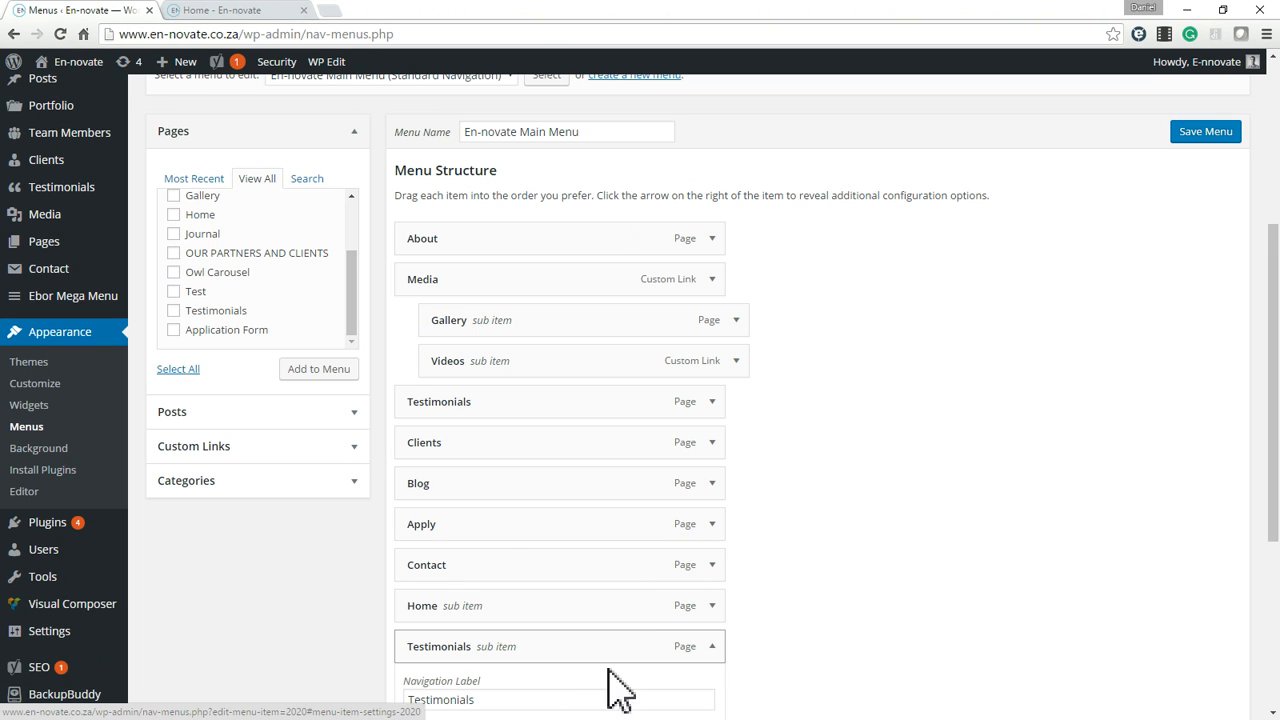
scroll(478, 560, down, 2)
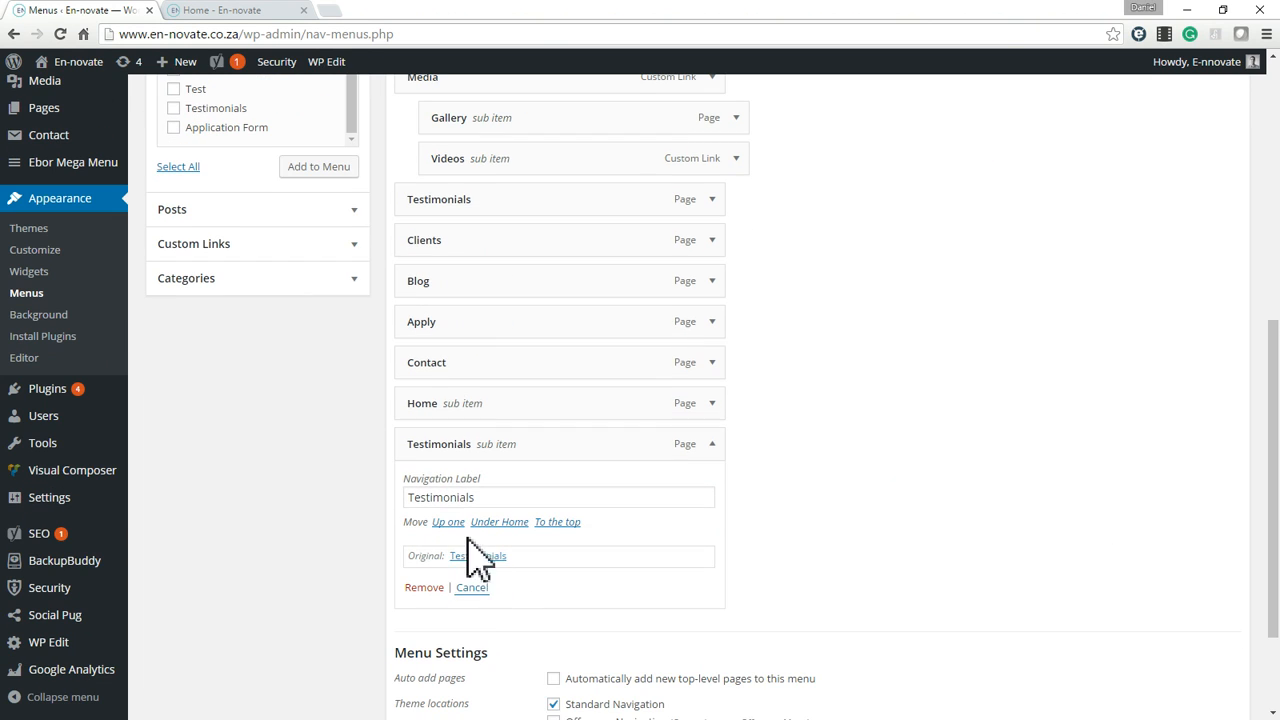
click(424, 588)
click(706, 448)
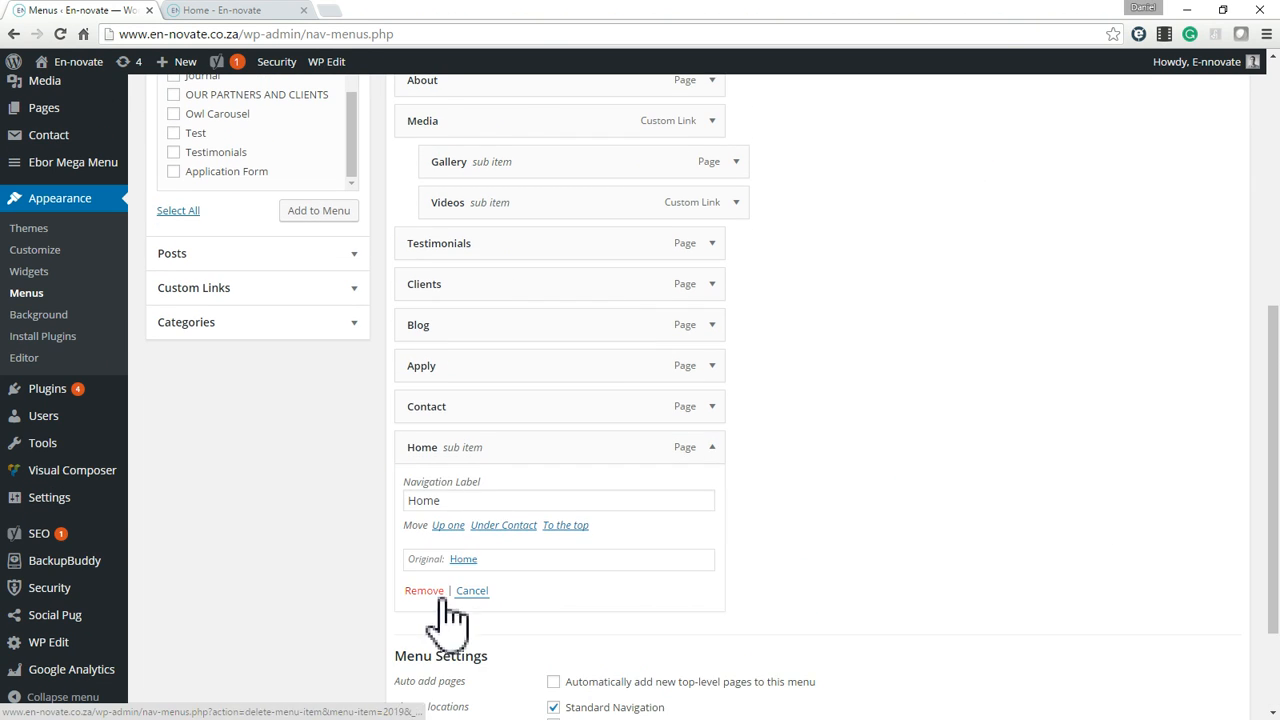
click(422, 591)
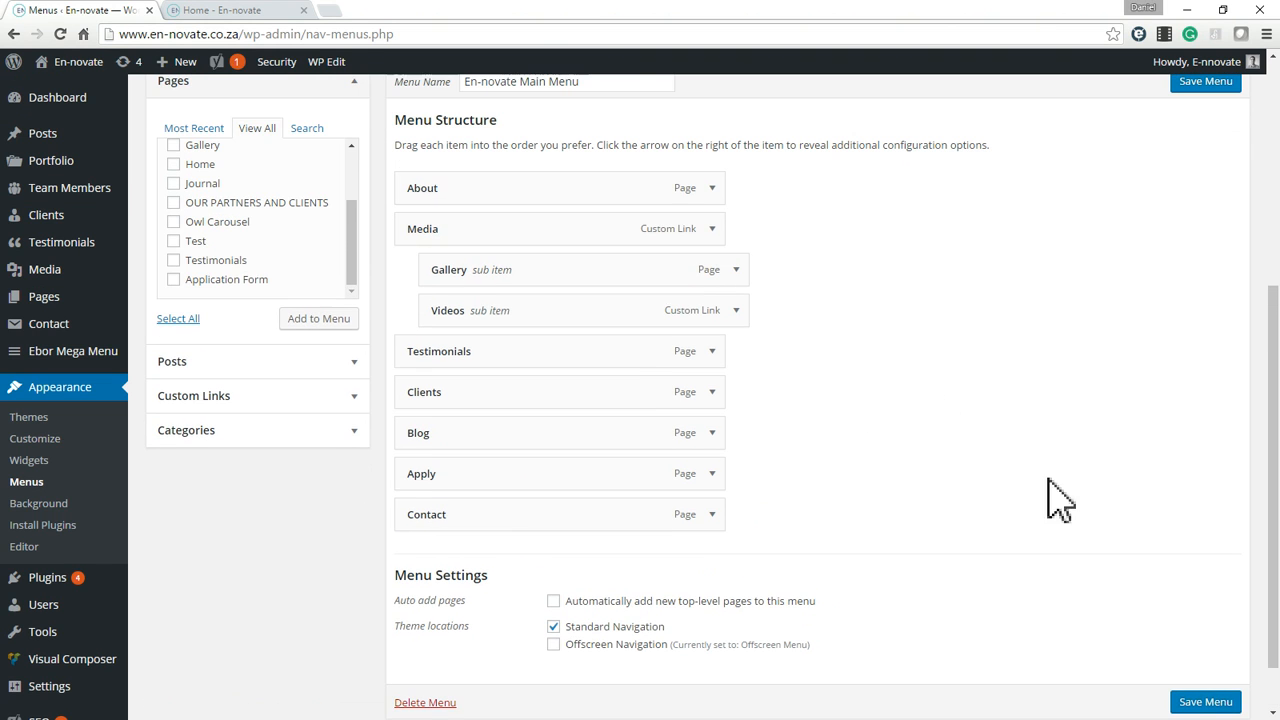
Save the En-novate Main Menu and review its structure.
click(1213, 704)
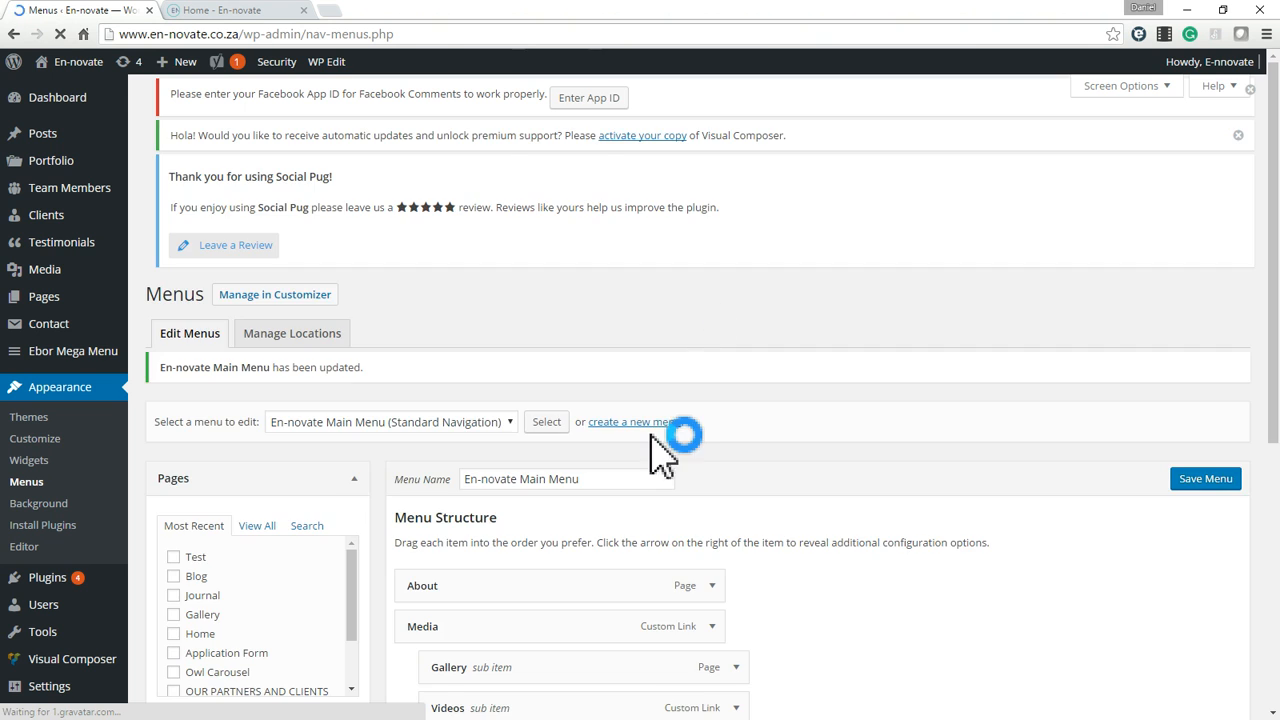
scroll(660, 435, down, 4)
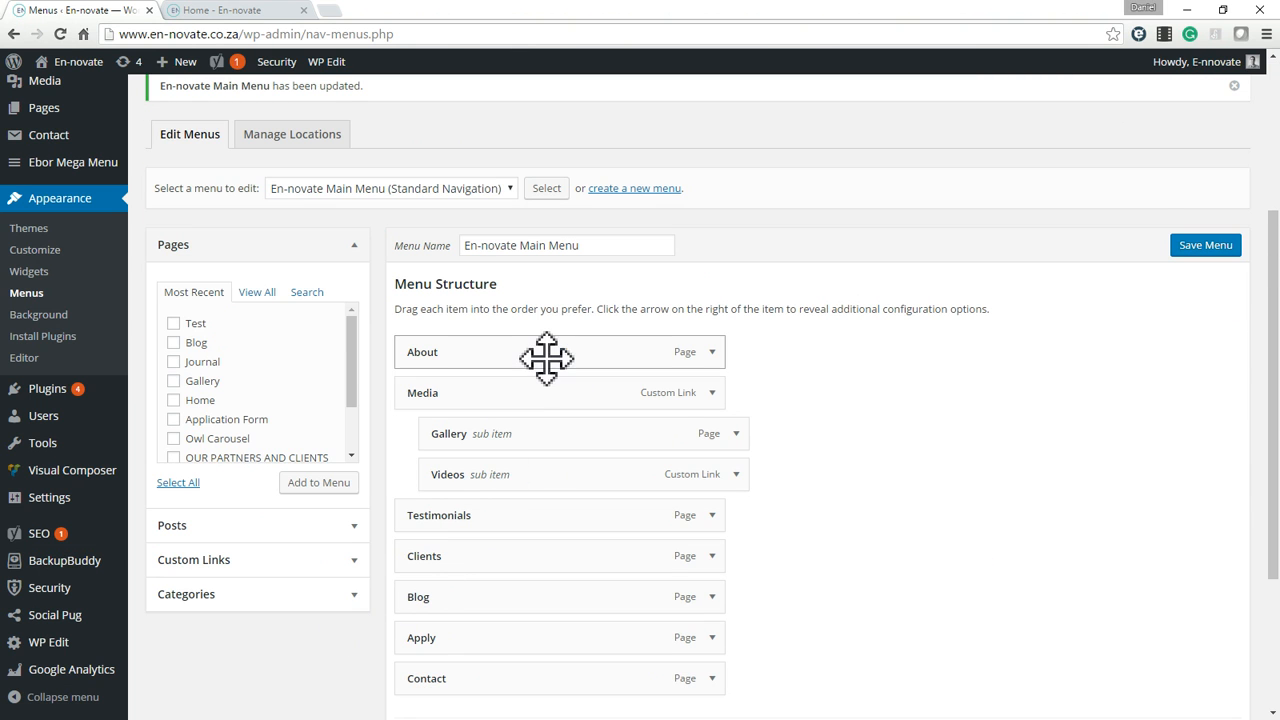
scroll(545, 358, up, 2)
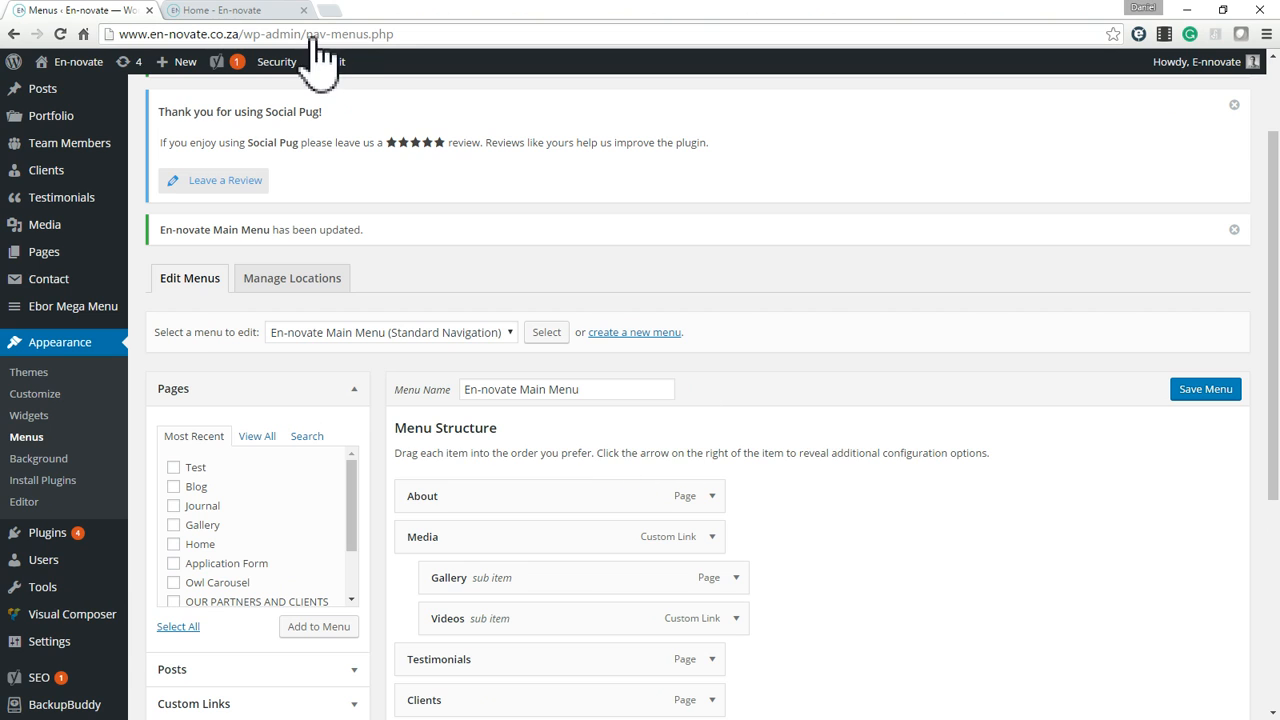
Examine the footer columns of the live home page, including the contact details.
click(234, 12)
scroll(703, 595, down, 5)
scroll(703, 595, down, 15)
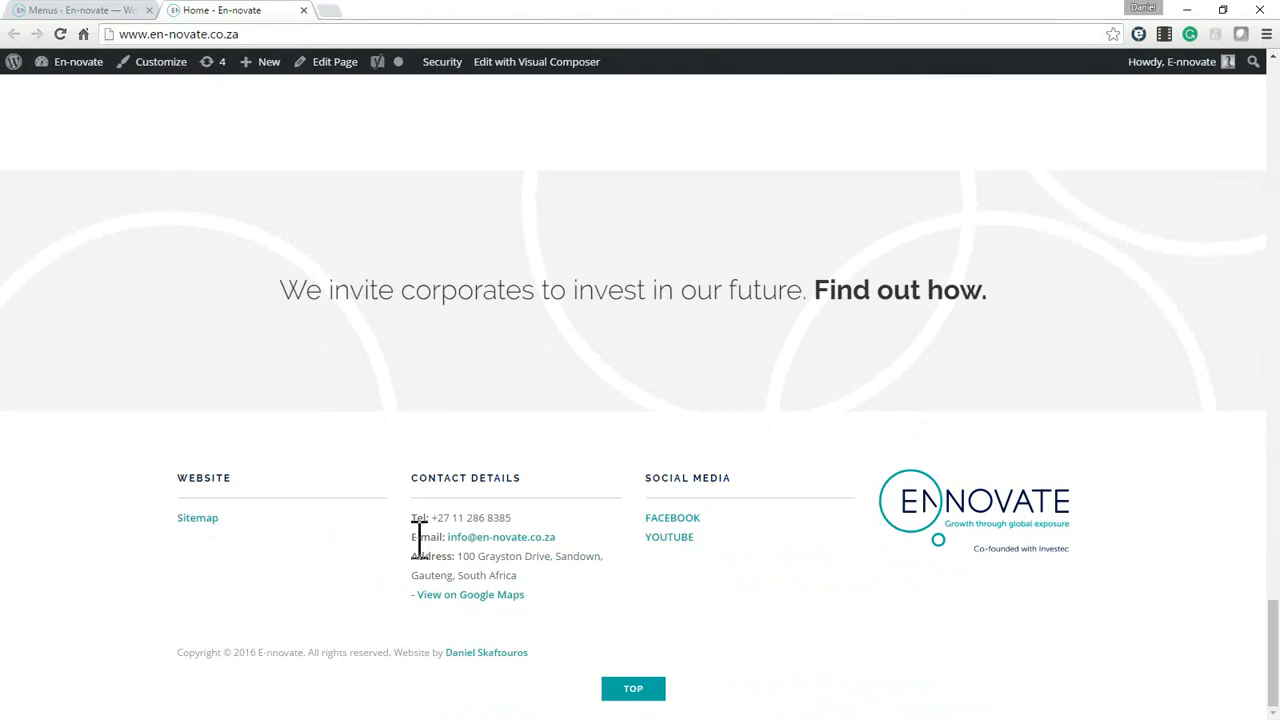
drag(441, 527, 453, 507)
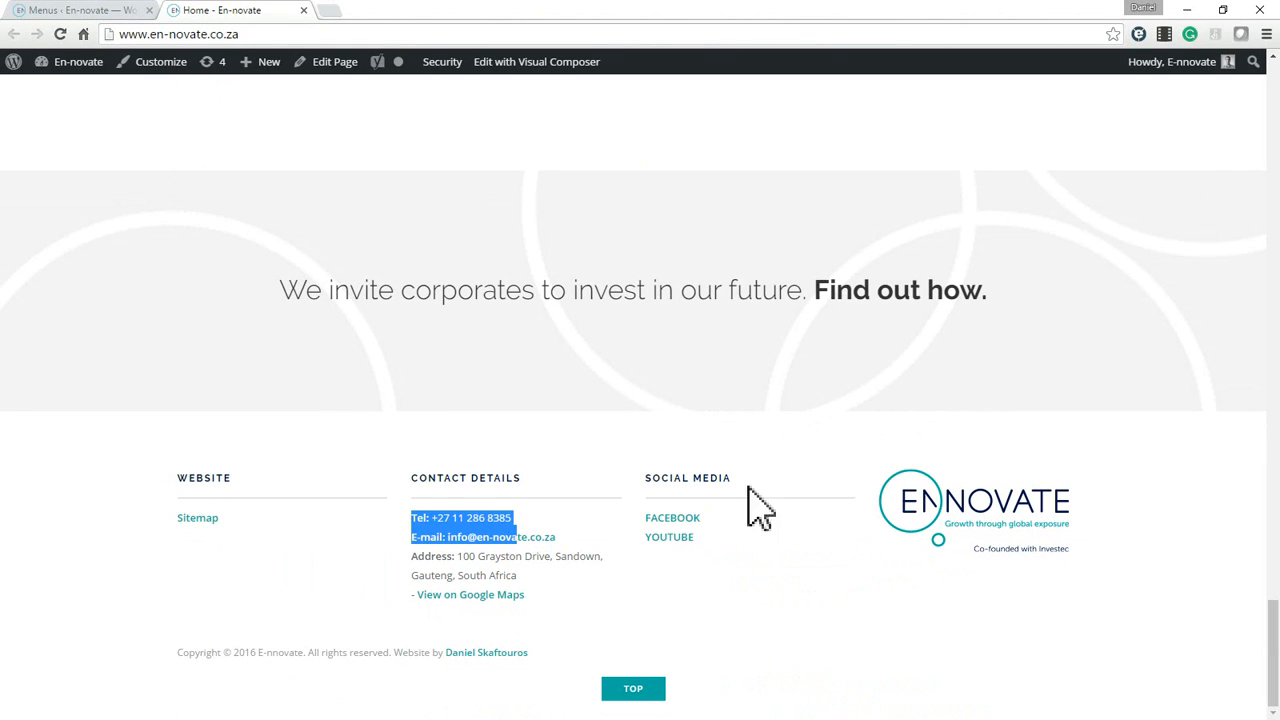
Open the Widgets settings, expand Footer Column 1 and compare it with the footer of the live home page.
click(103, 12)
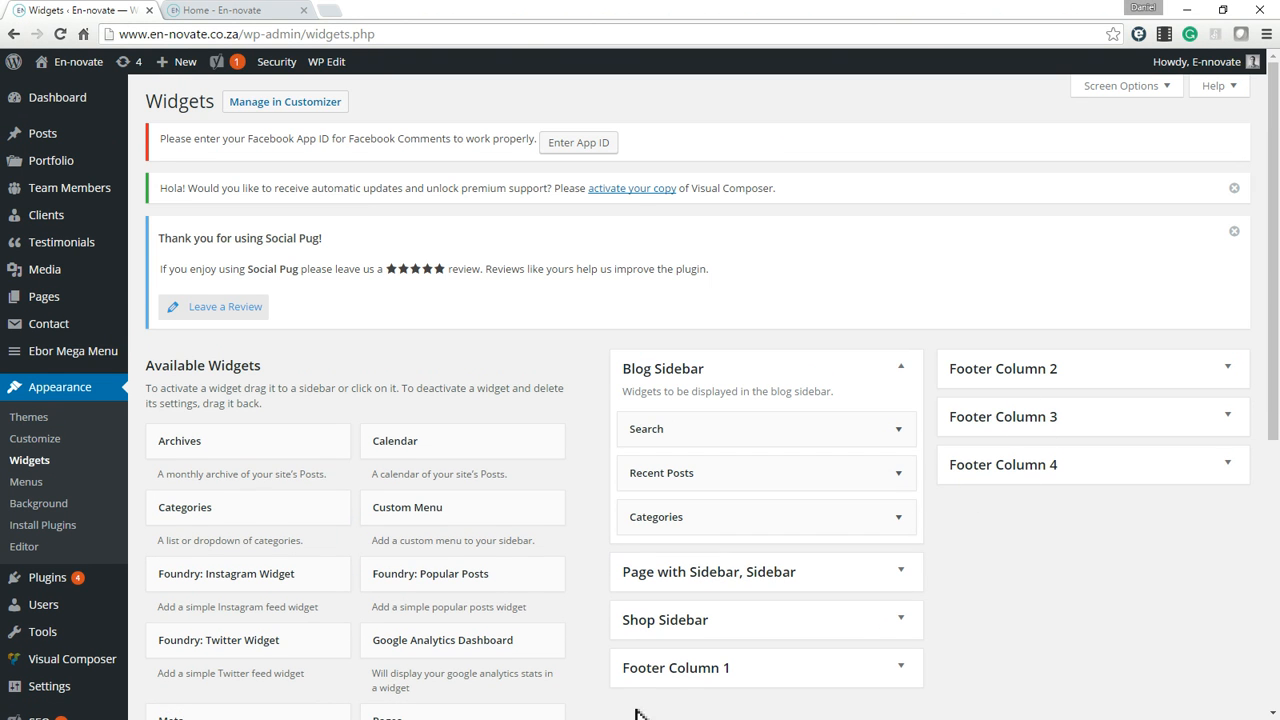
click(668, 672)
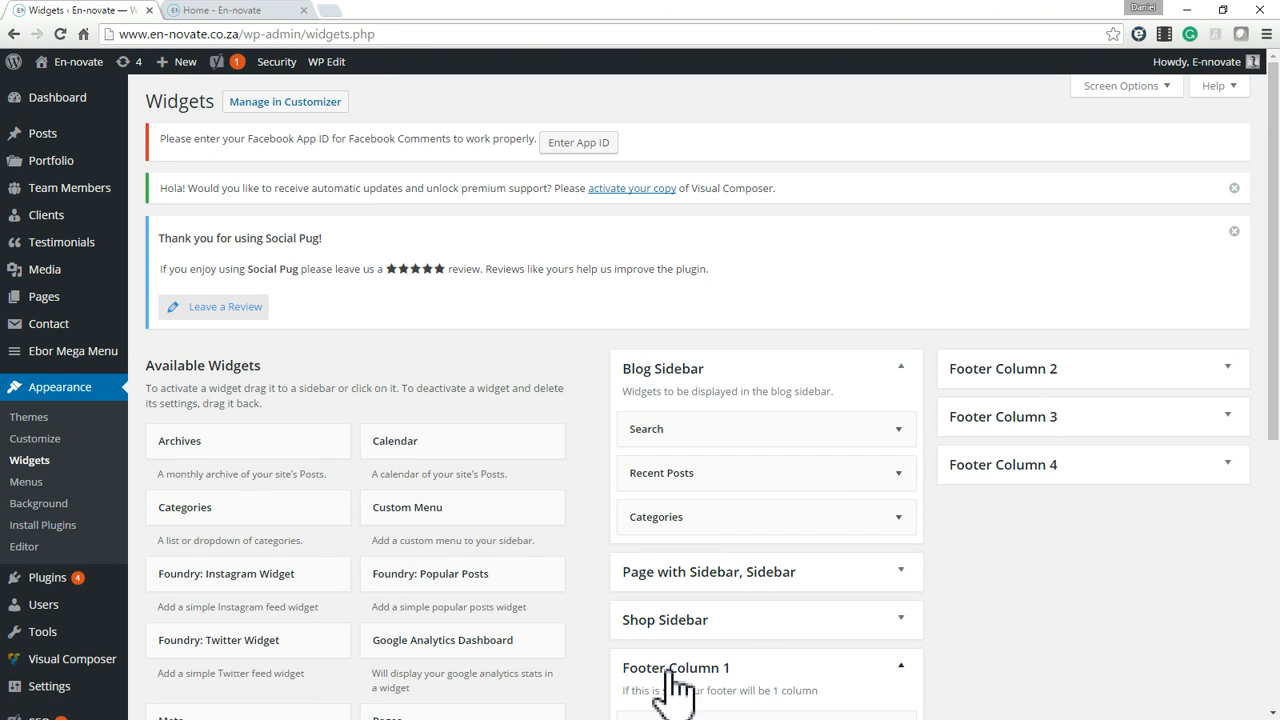
scroll(749, 557, down, 5)
click(232, 12)
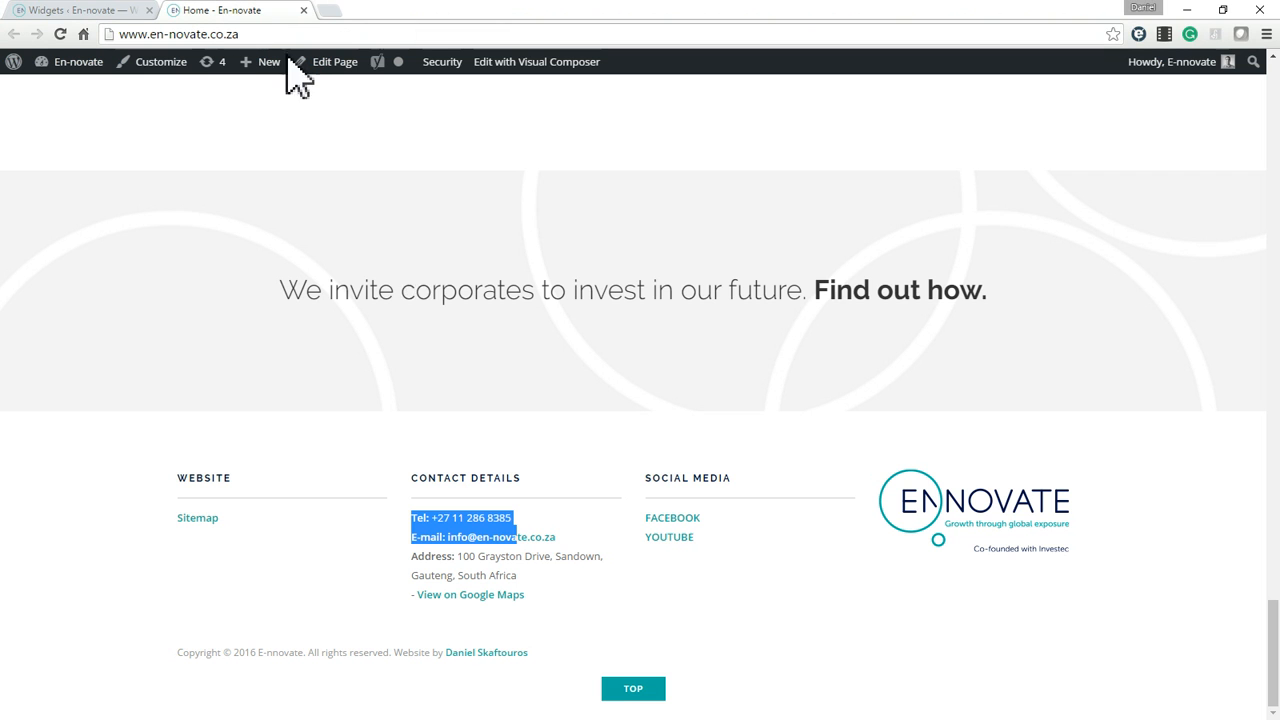
click(88, 12)
Examine the title and content of the Website text widget in Footer Column 1 and collapse the widget.
click(760, 460)
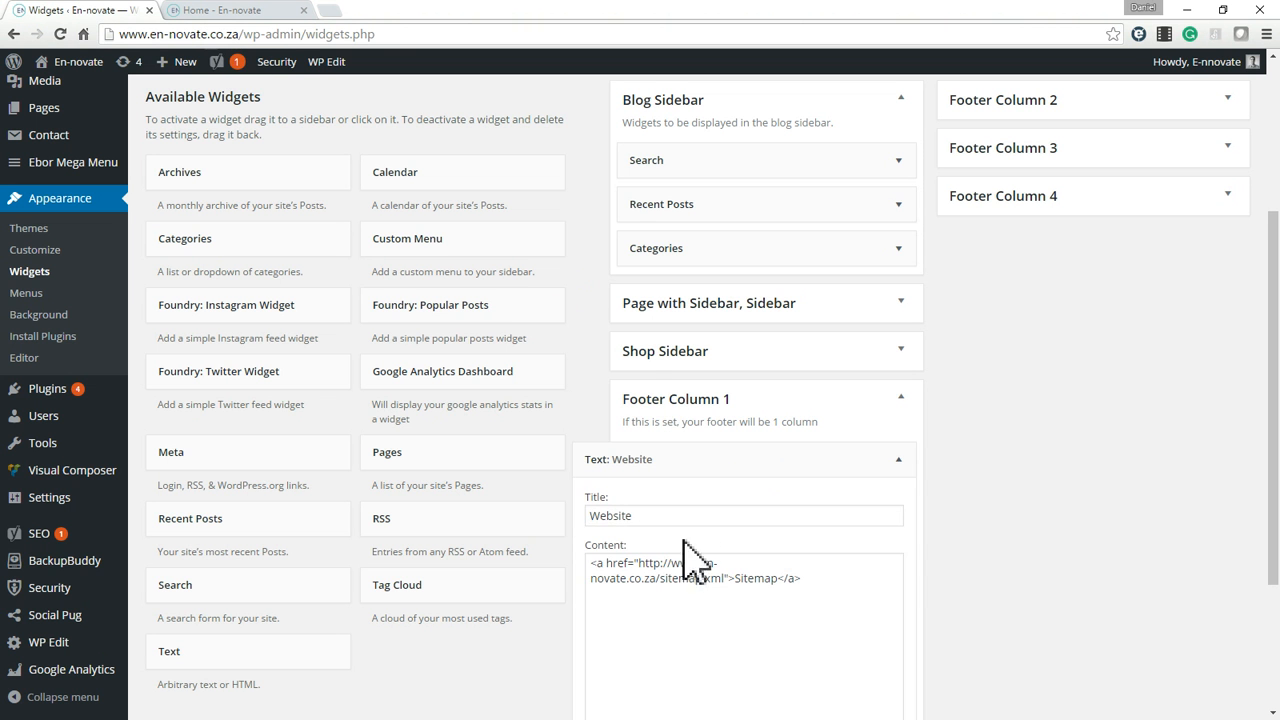
triple_click(757, 577)
click(898, 463)
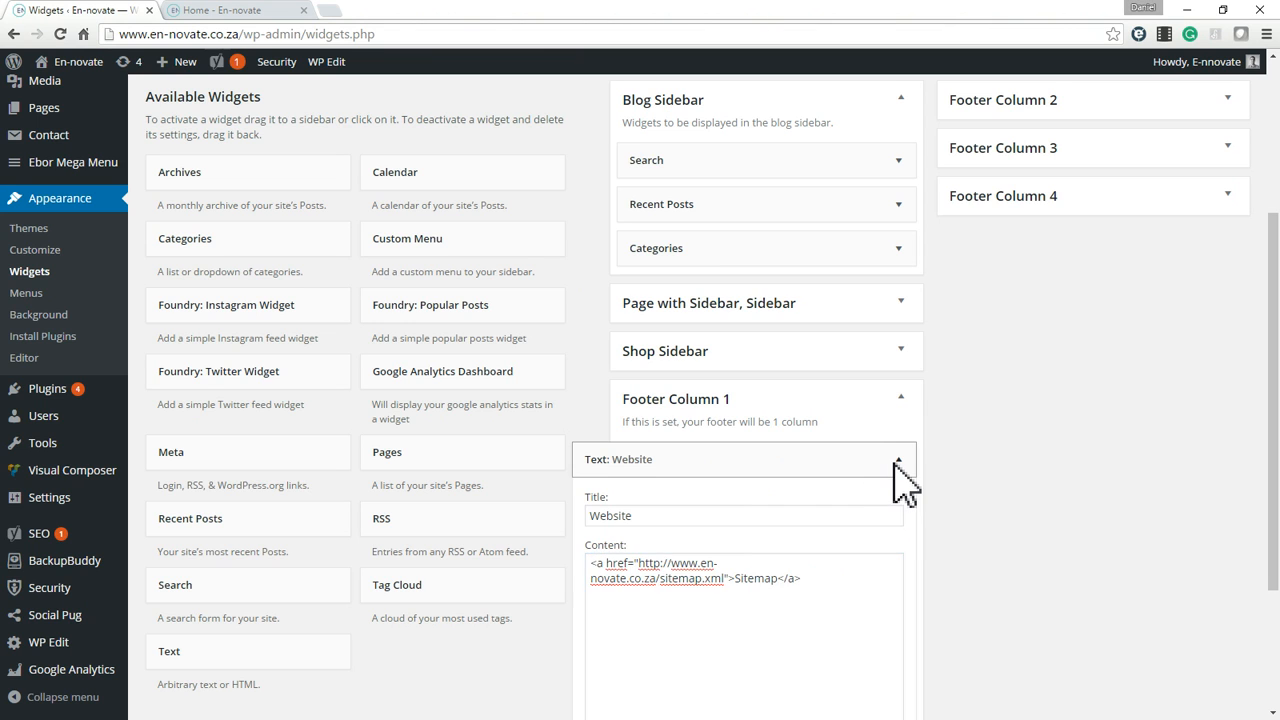
Examine the Website widget's title and sitemap link code, comparing the title with the heading in the live footer.
click(899, 461)
double_click(605, 515)
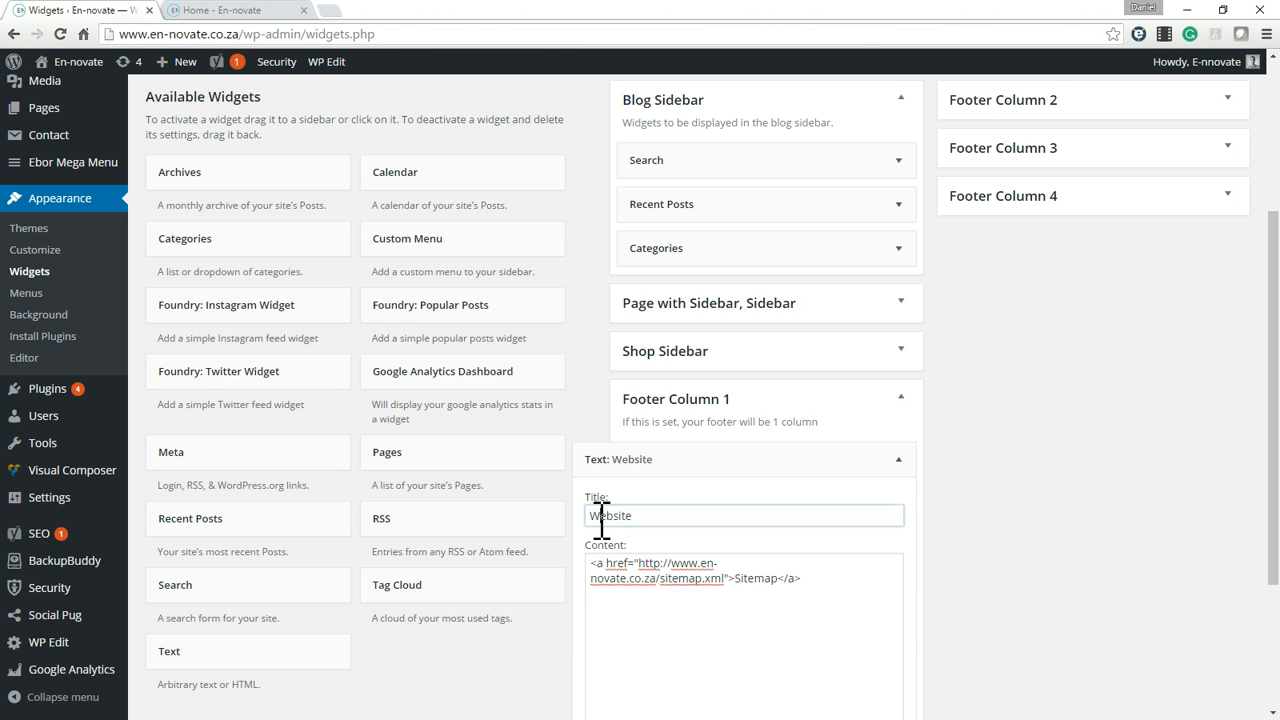
click(262, 10)
double_click(221, 477)
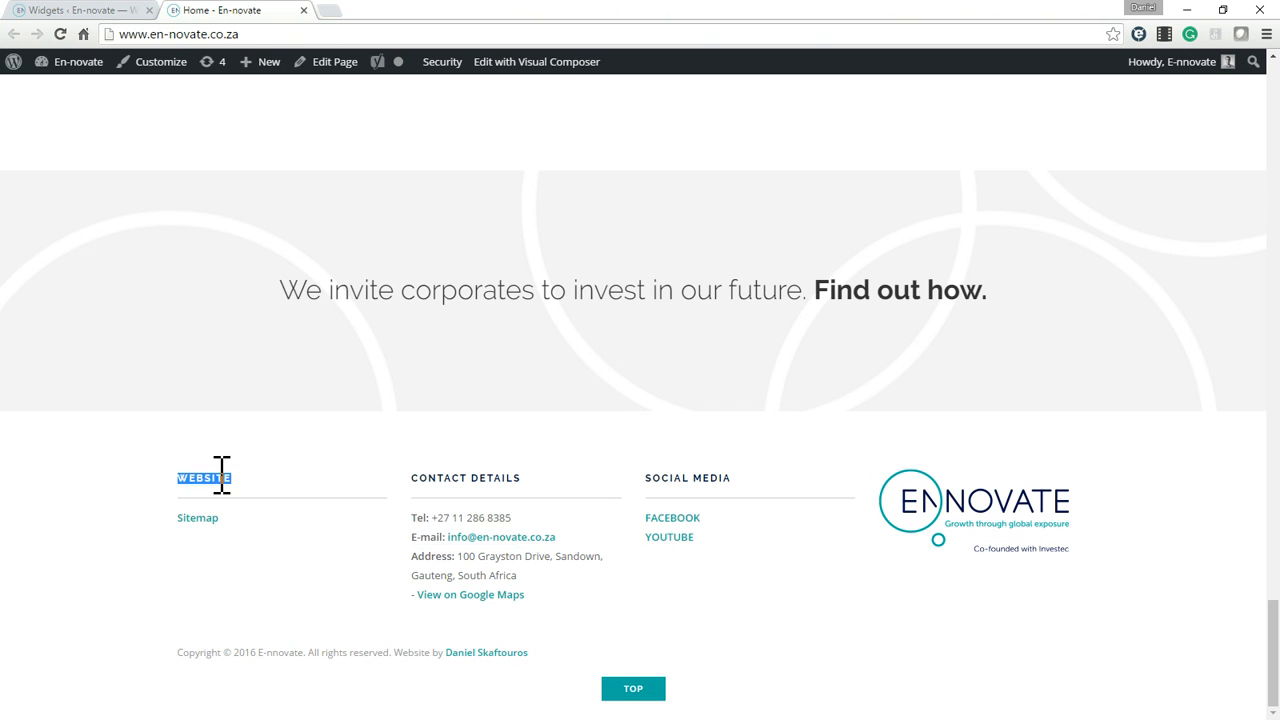
click(120, 20)
drag(592, 563, 752, 600)
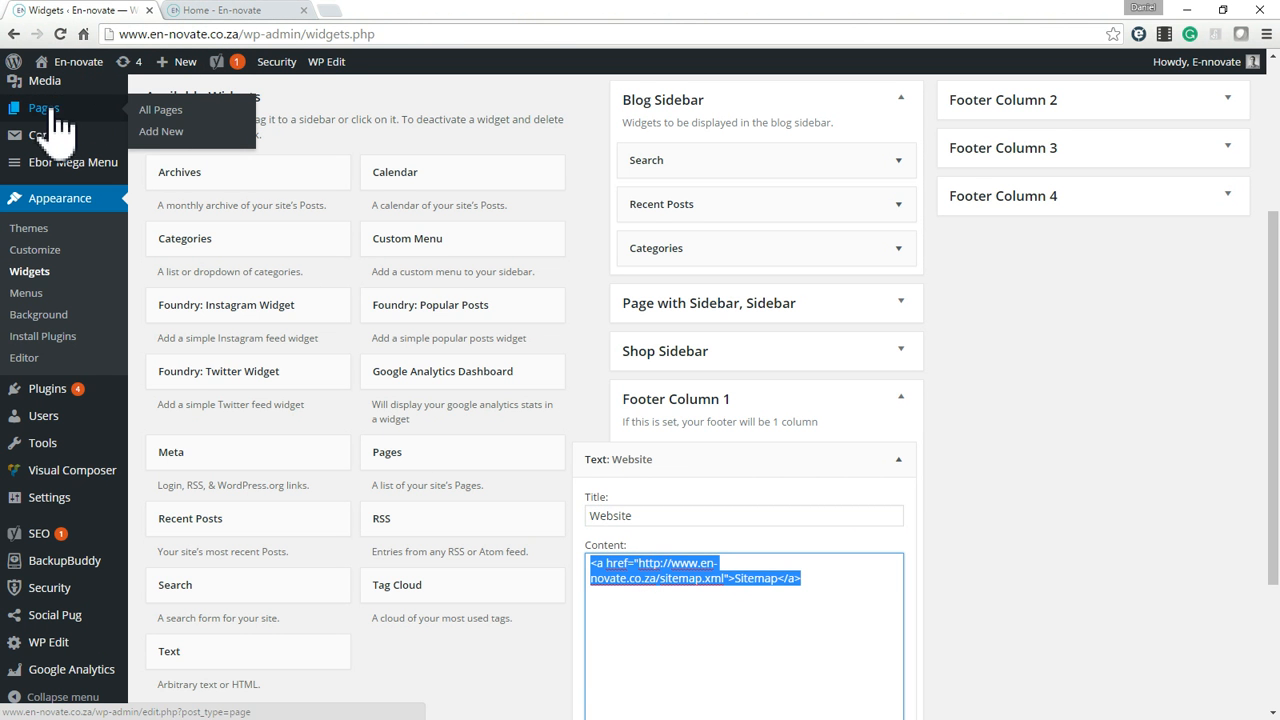
click(801, 590)
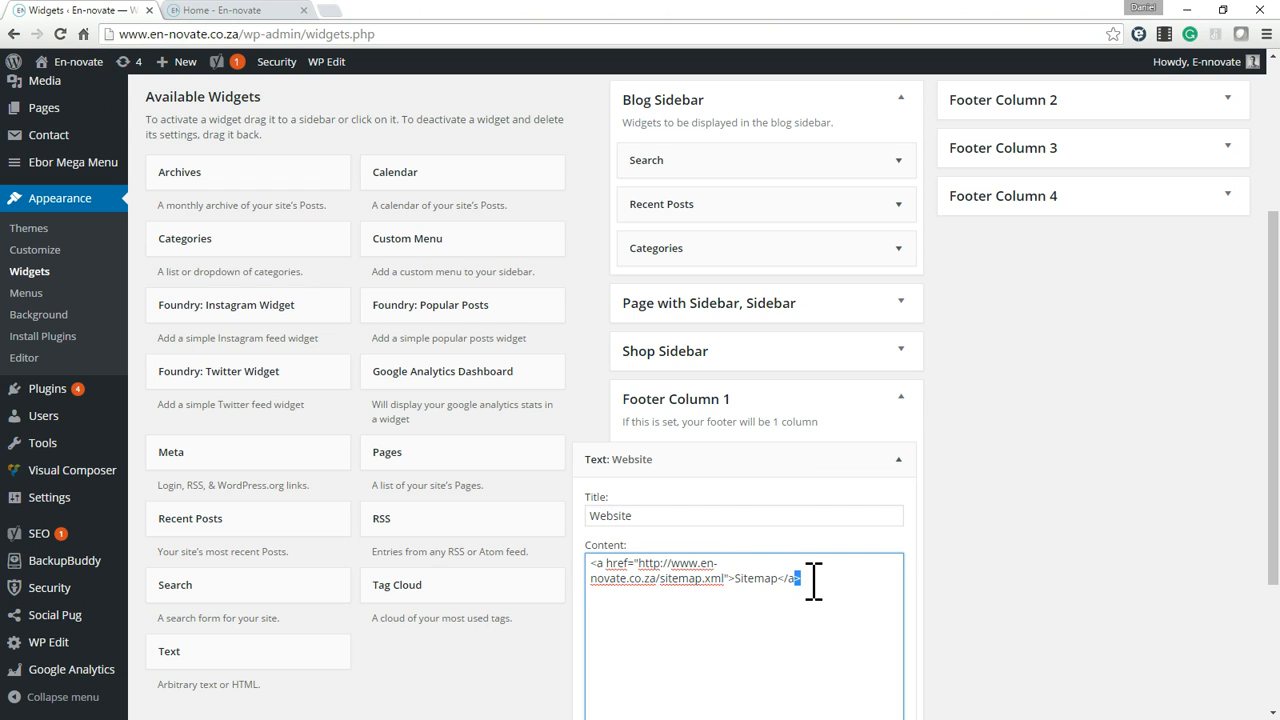
key(ctrl+a)
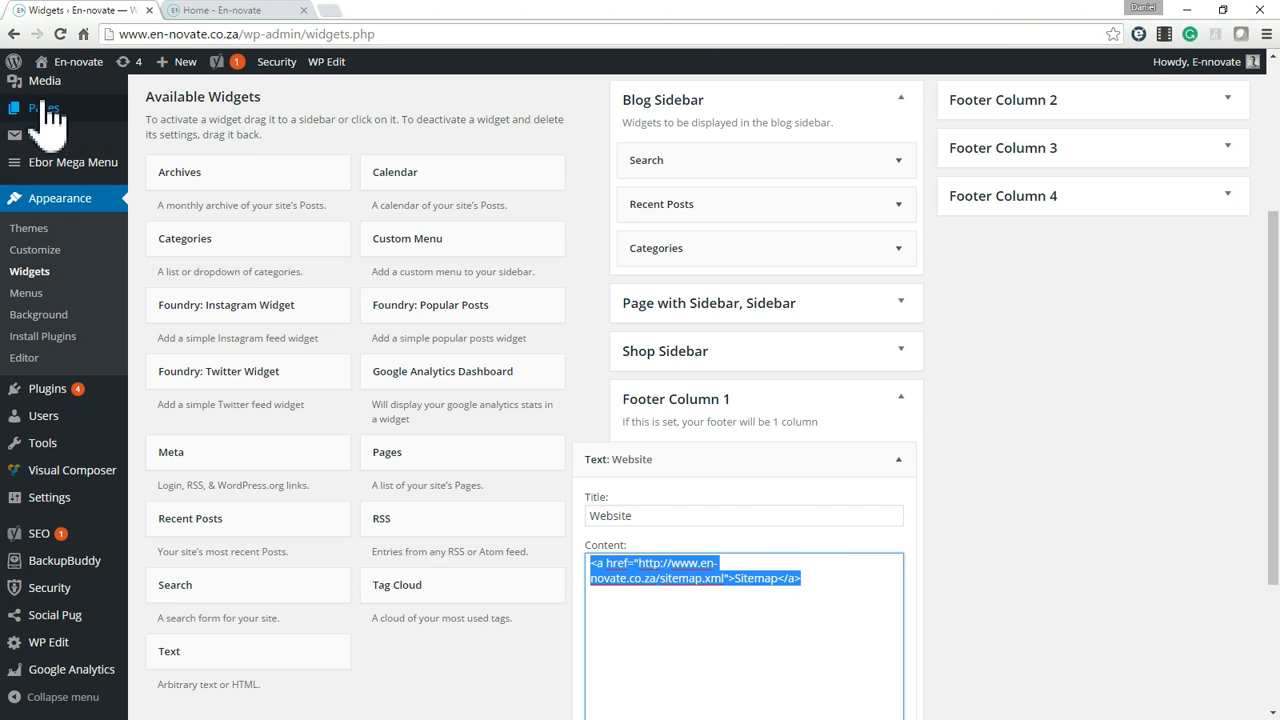
Open the editor for adding a new page in a separate browser tab and switch to it.
mouse_move(42, 108)
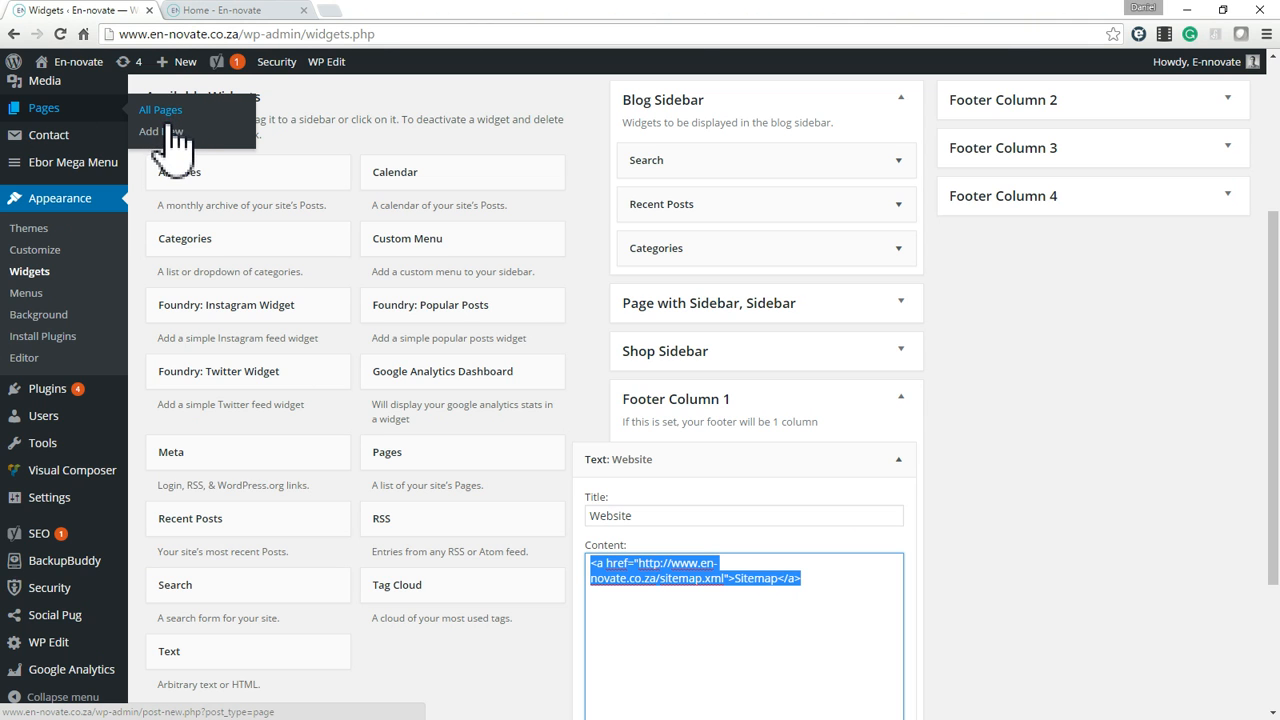
right_click(164, 130)
click(72, 217)
scroll(75, 235, up, 3)
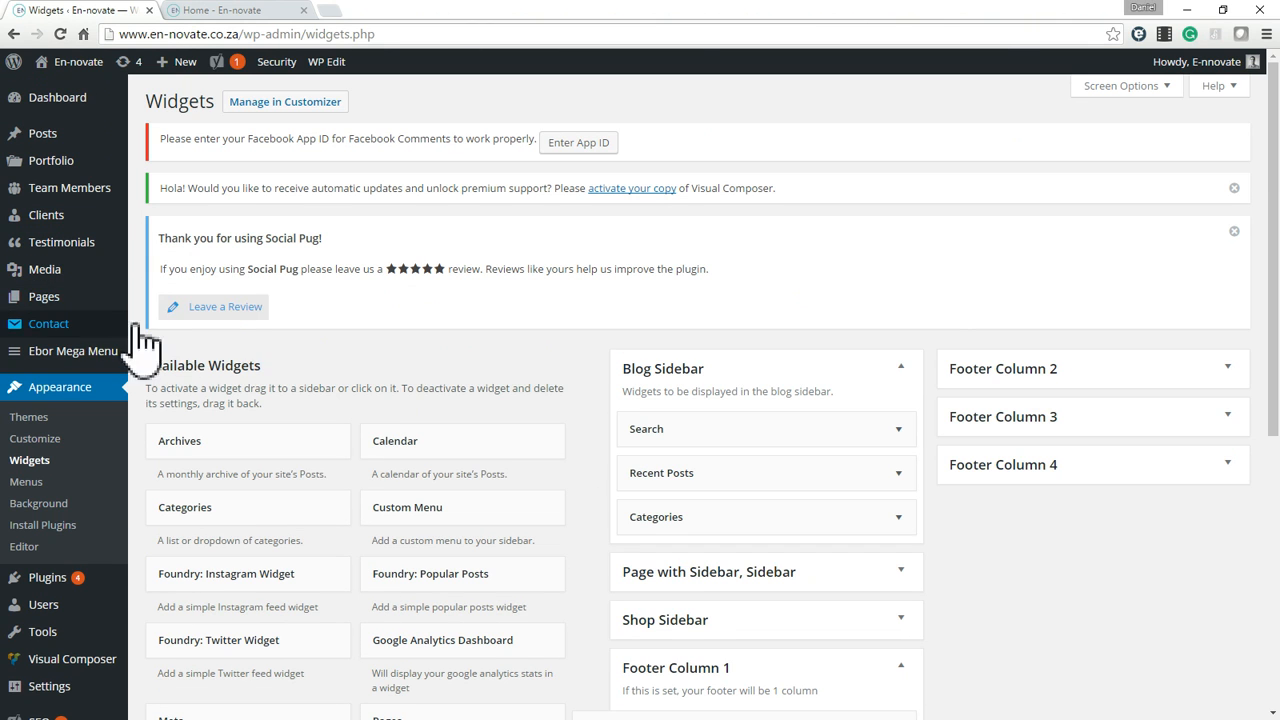
mouse_move(50, 296)
right_click(170, 322)
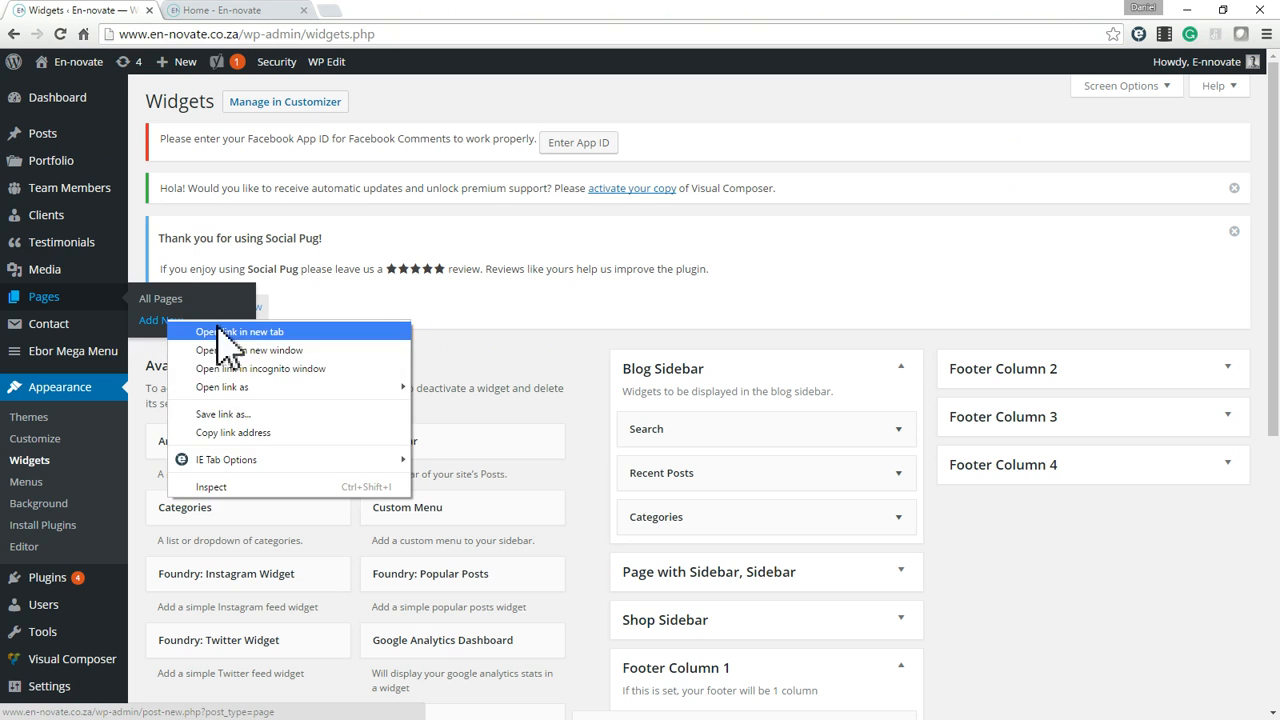
click(255, 332)
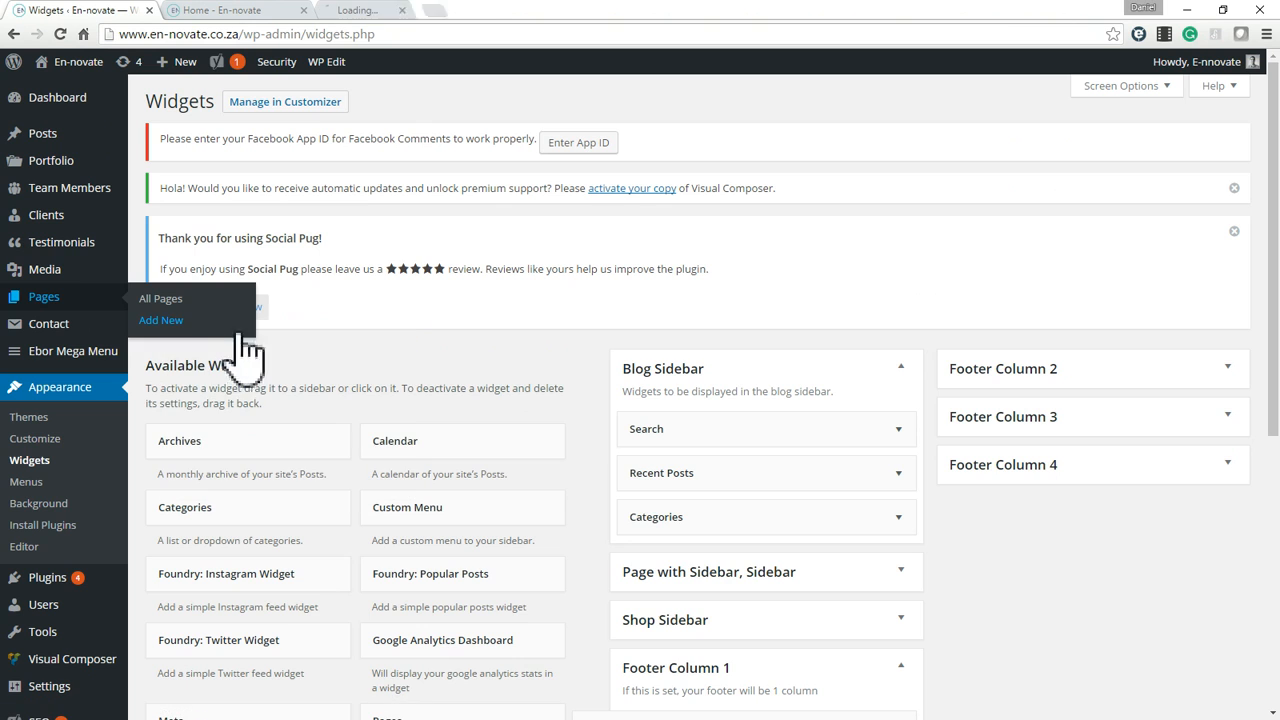
click(395, 12)
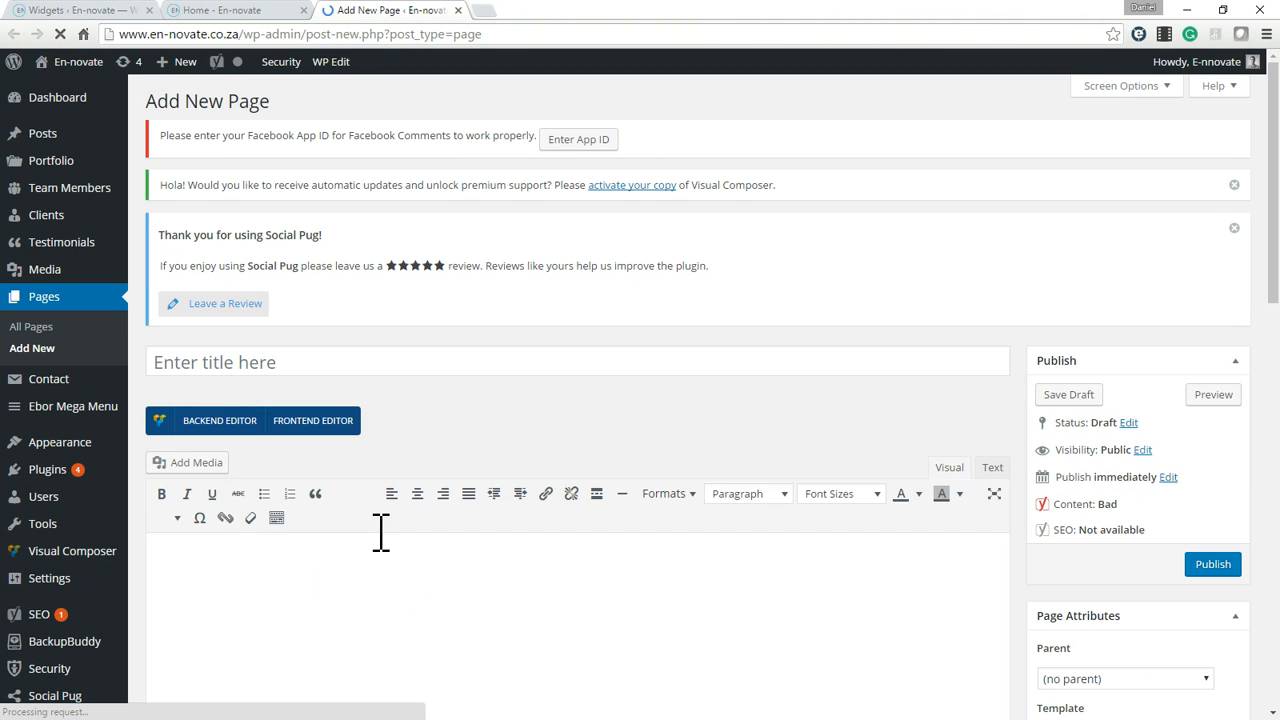
Enter "Text" in the new page's body and link it to the existing Test page.
scroll(381, 533, down, 2)
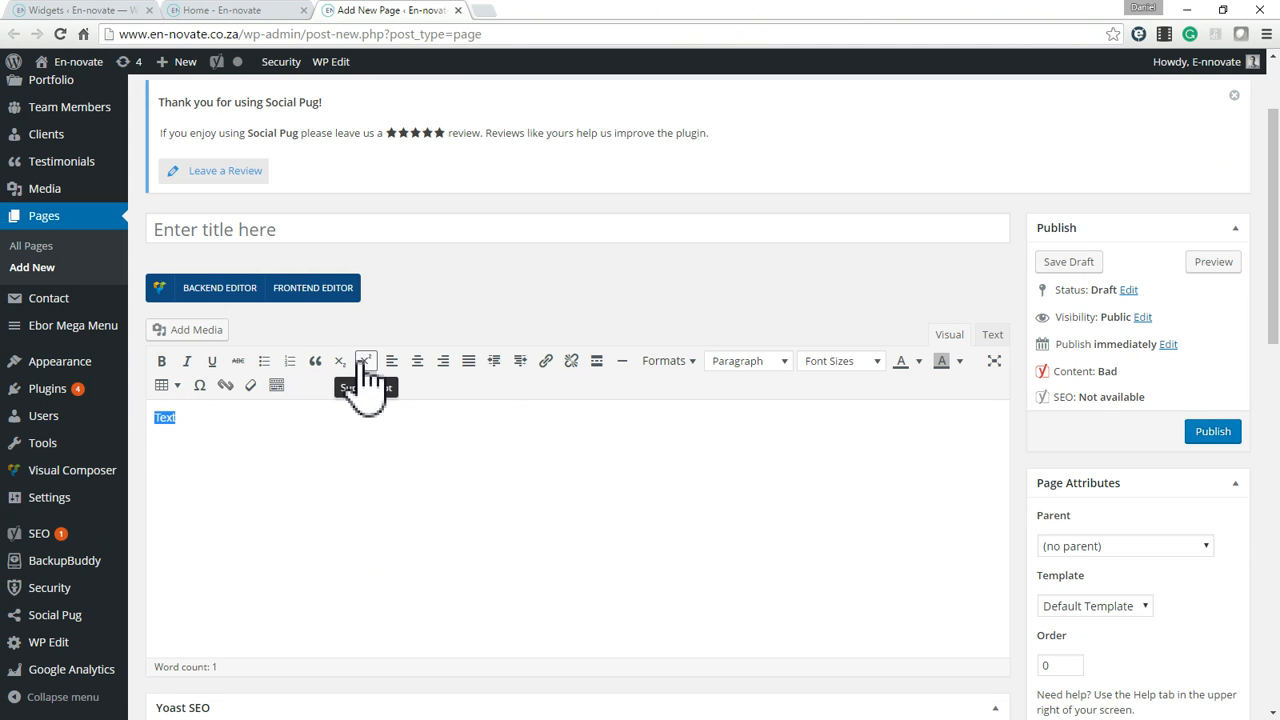
click(545, 361)
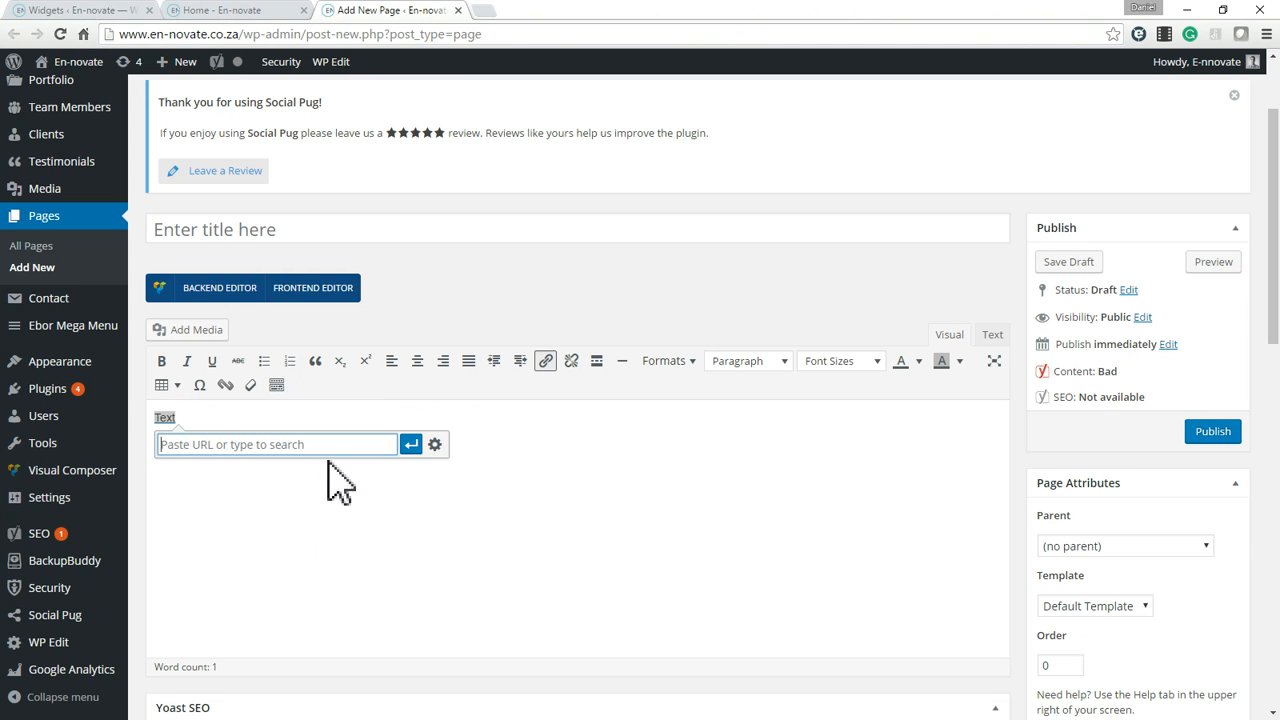
click(435, 444)
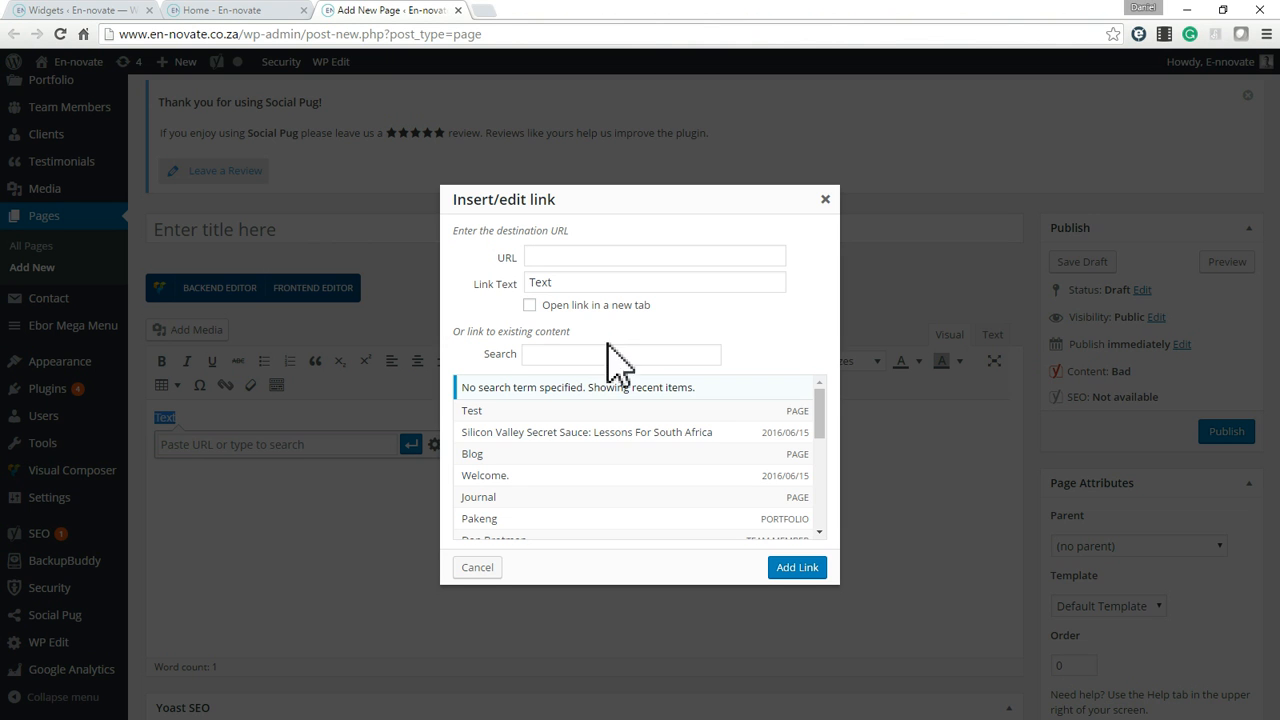
click(483, 413)
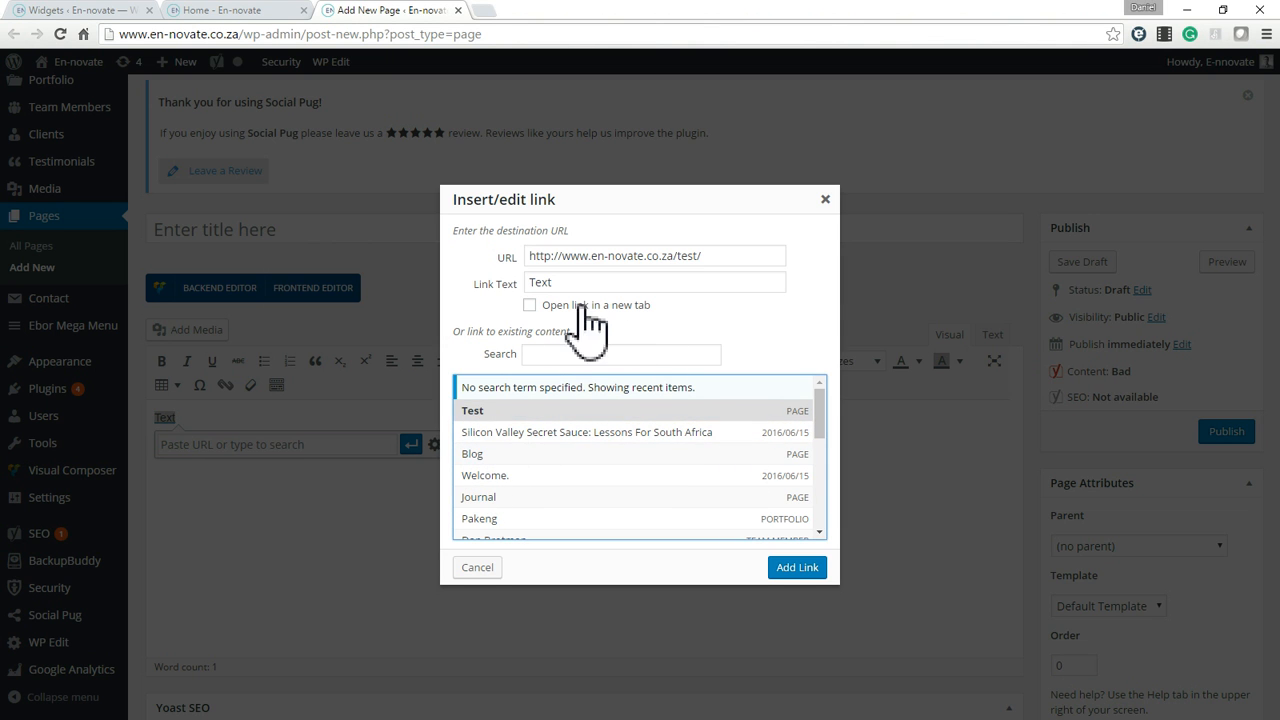
click(797, 568)
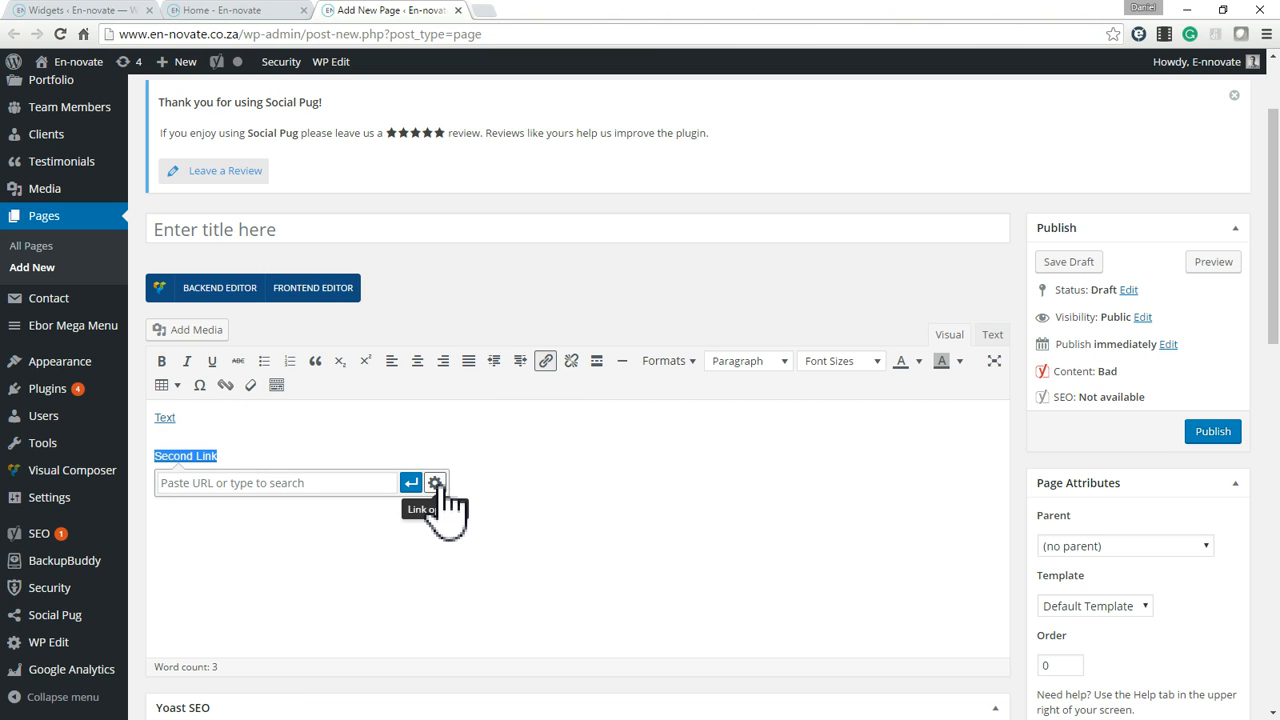
Link the "Second Link" text to the existing post "Silicon Valley Secret Sauce: Lessons For South Africa".
click(435, 484)
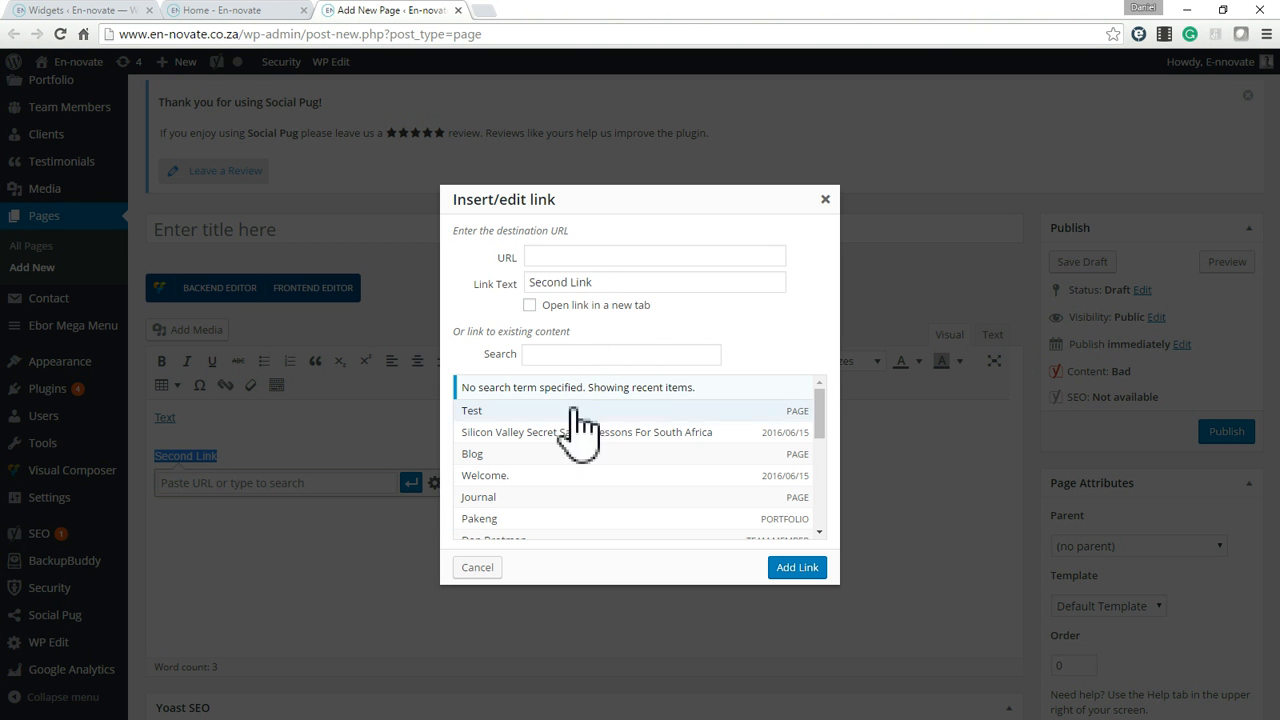
click(532, 436)
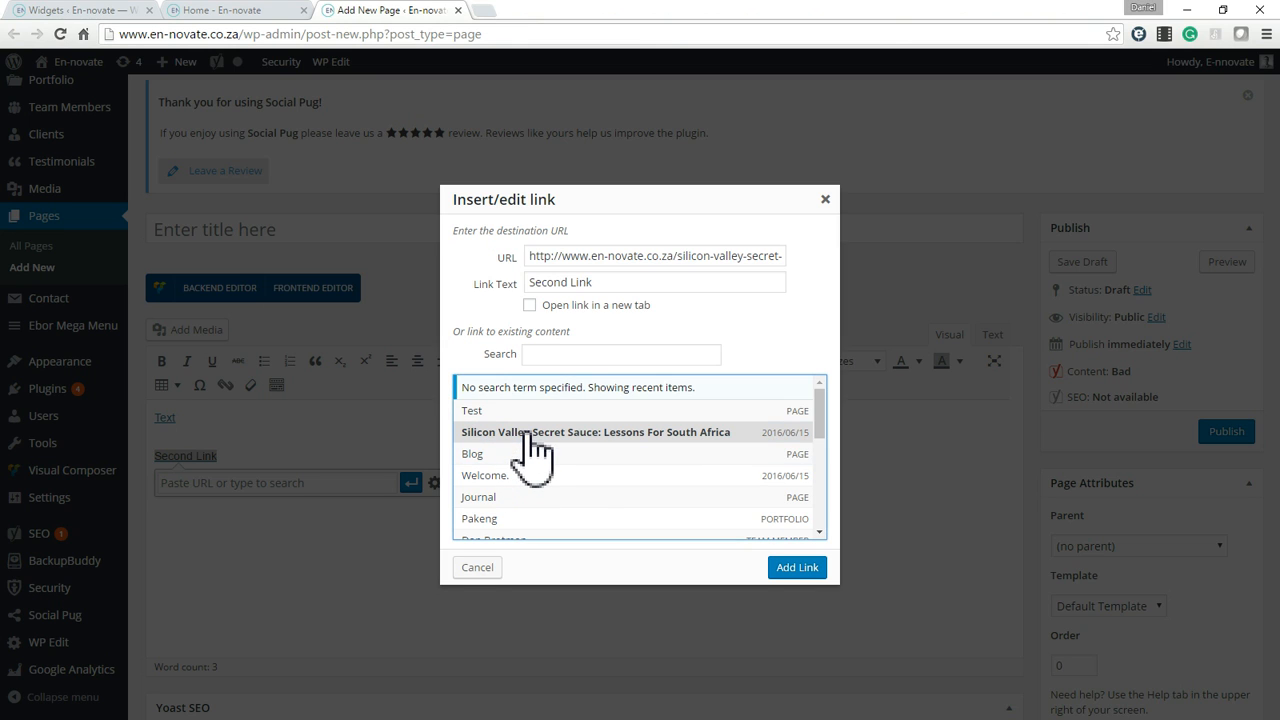
triple_click(689, 258)
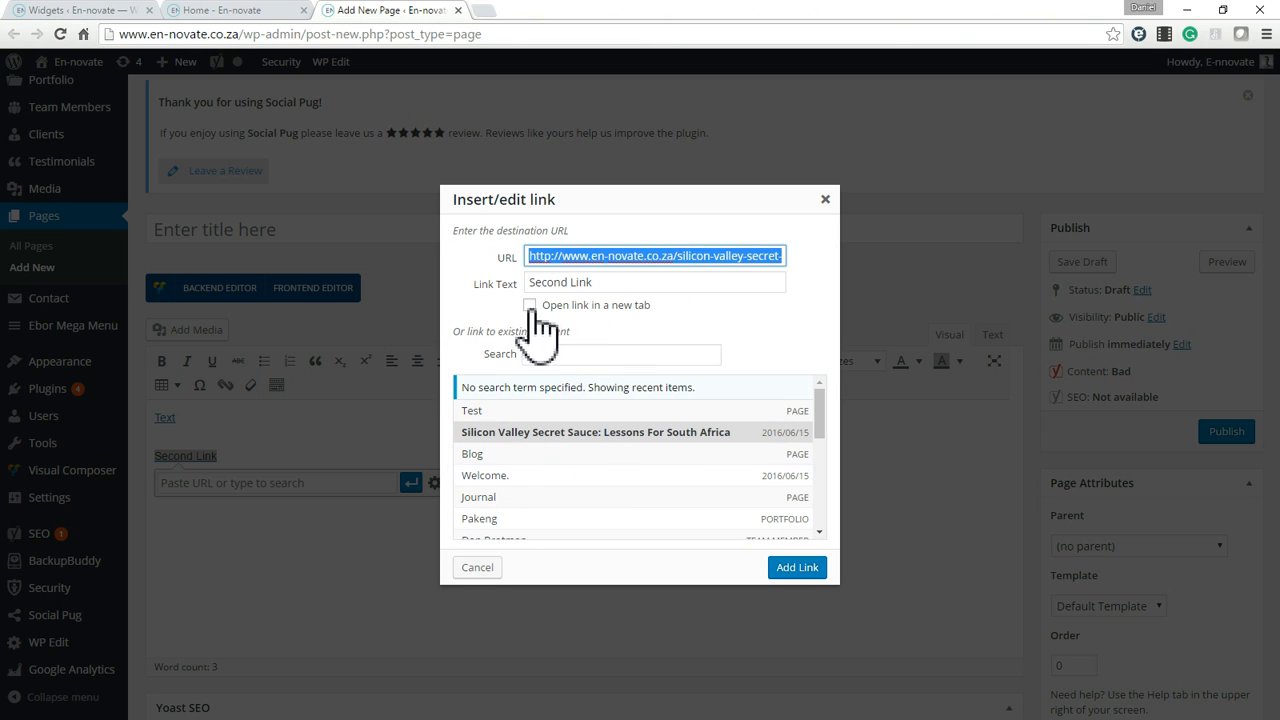
click(803, 569)
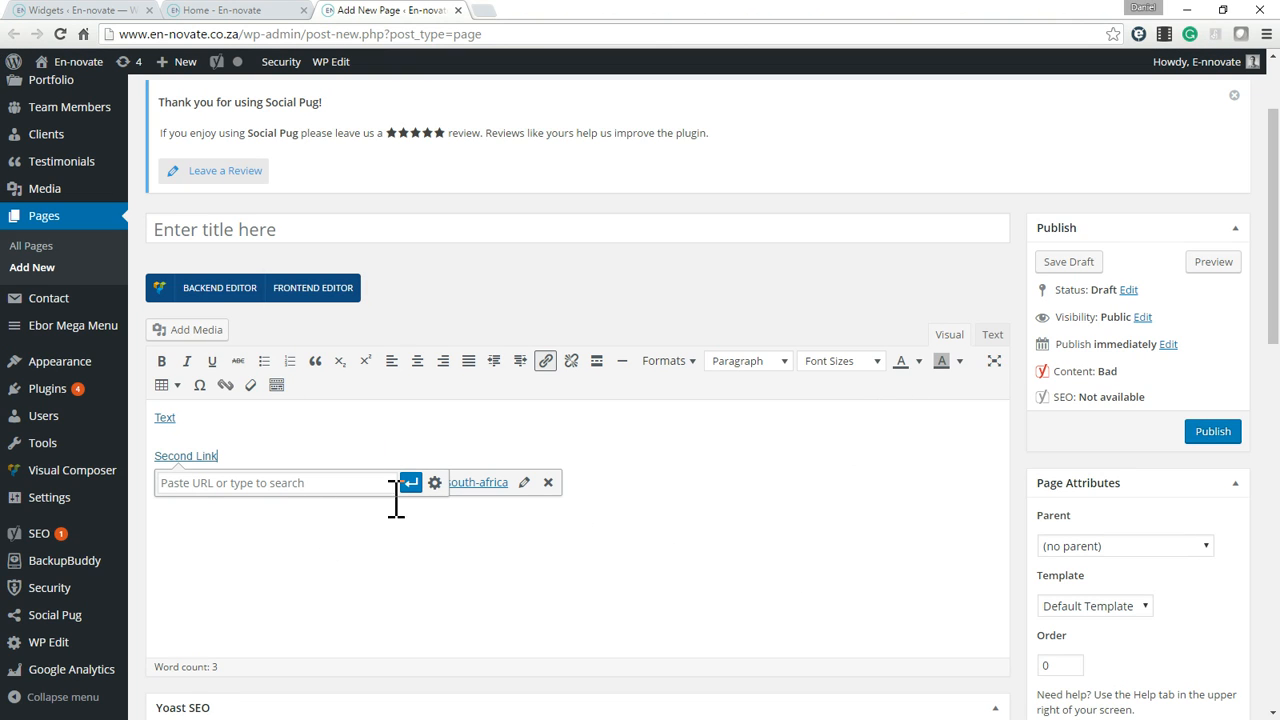
Show the page body as HTML, remove the blank line between the two links and copy both link codes.
click(990, 335)
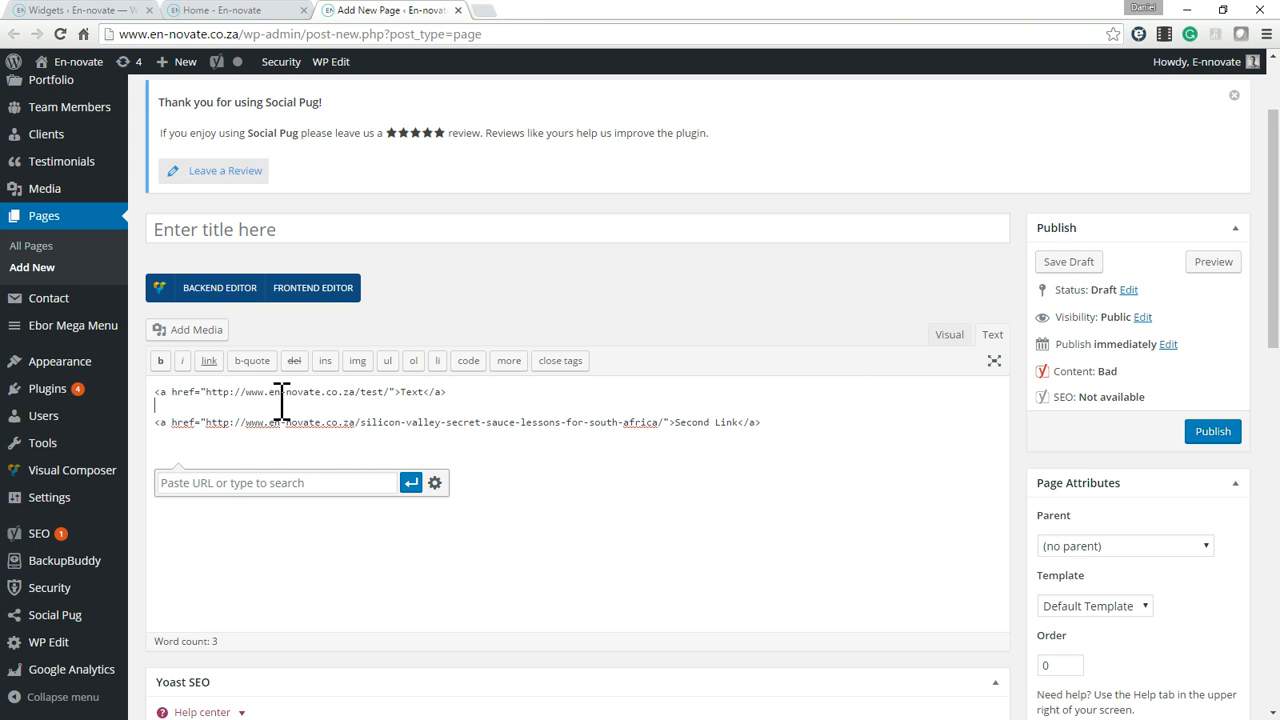
key(BackSpace)
key(ctrl+a)
key(ctrl+c)
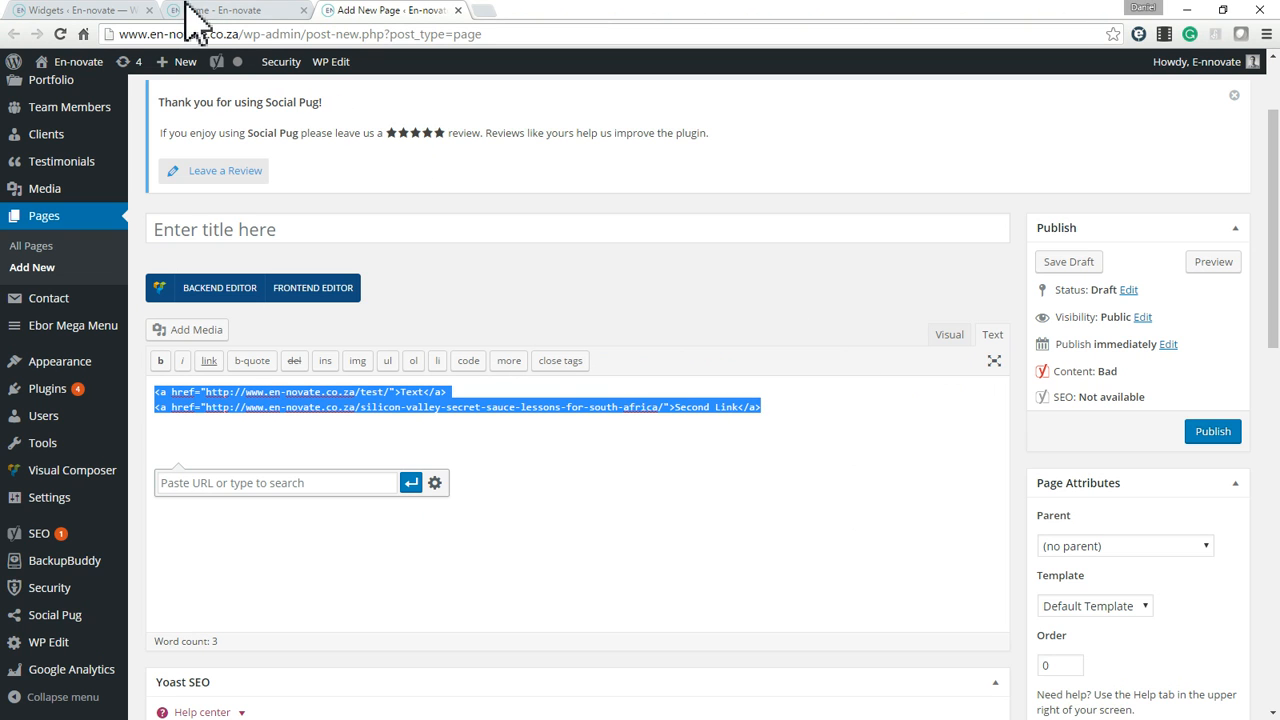
Paste the two copied link codes below the Sitemap link in the Website widget of Footer Column 1.
click(100, 10)
scroll(680, 520, down, 3)
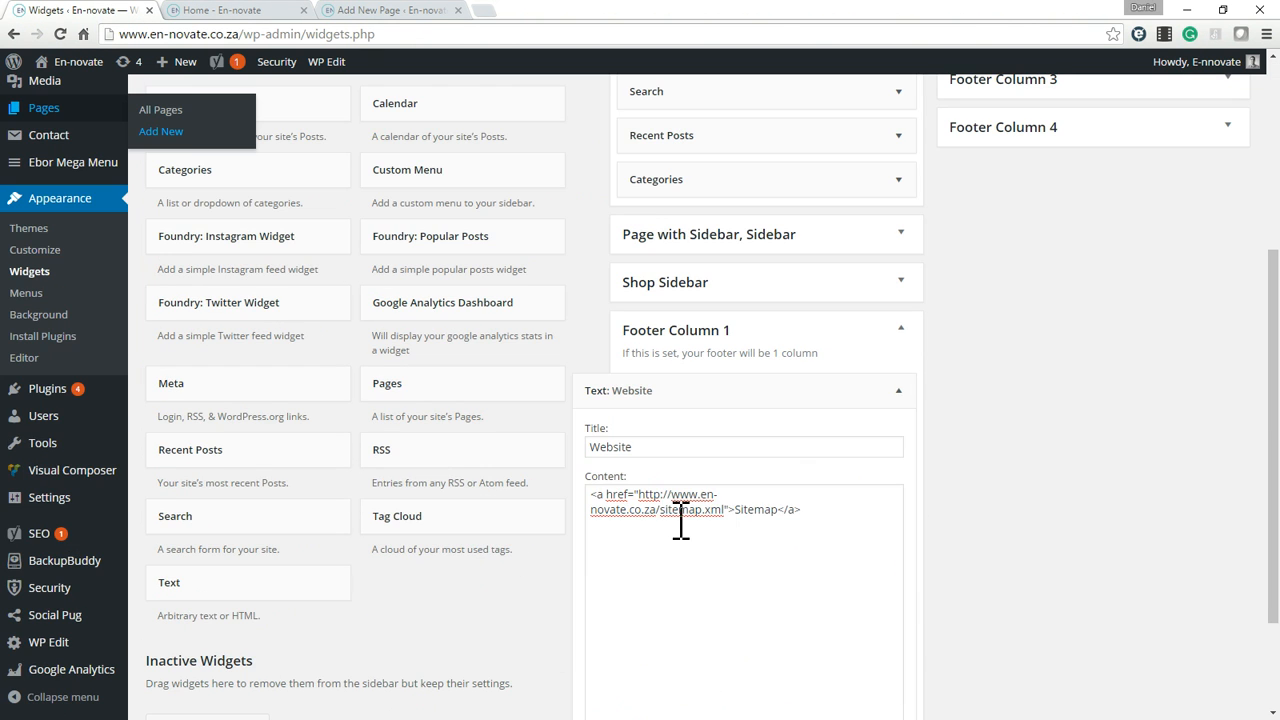
click(830, 545)
key(ctrl+v)
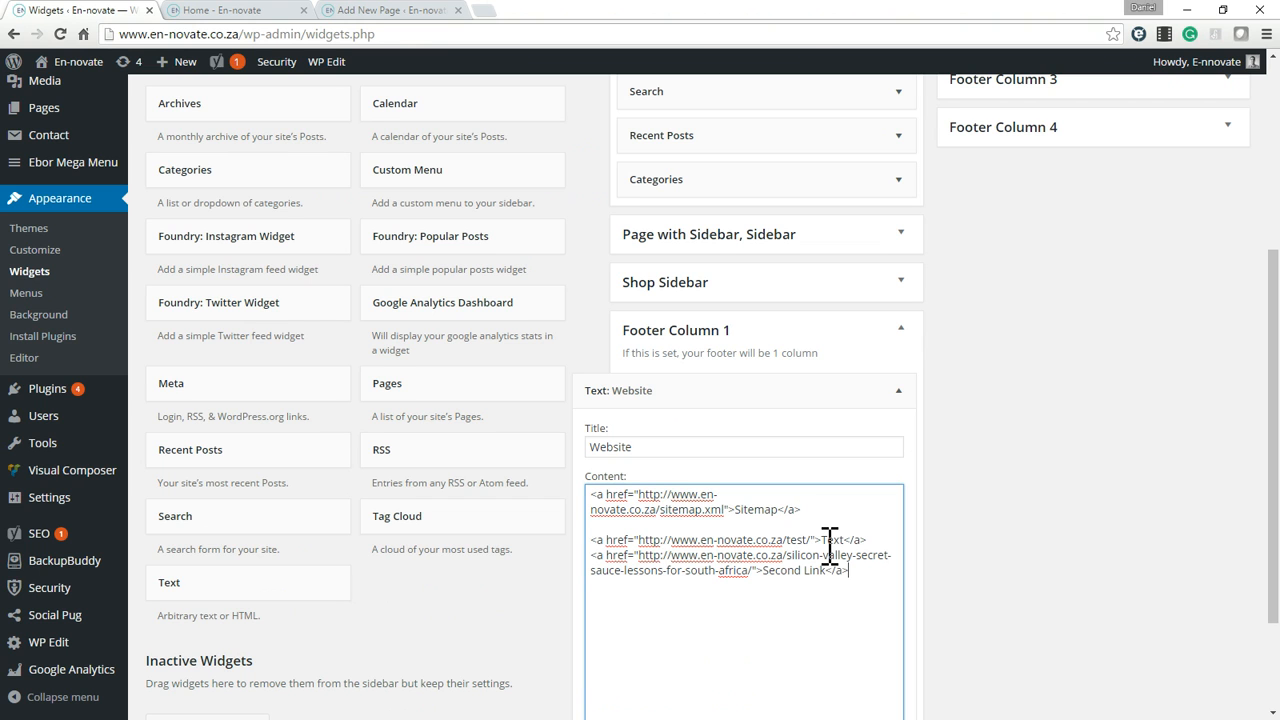
Delete the Text and Second Link codes from the Website widget's content, save the widget and close it.
scroll(857, 440, down, 2)
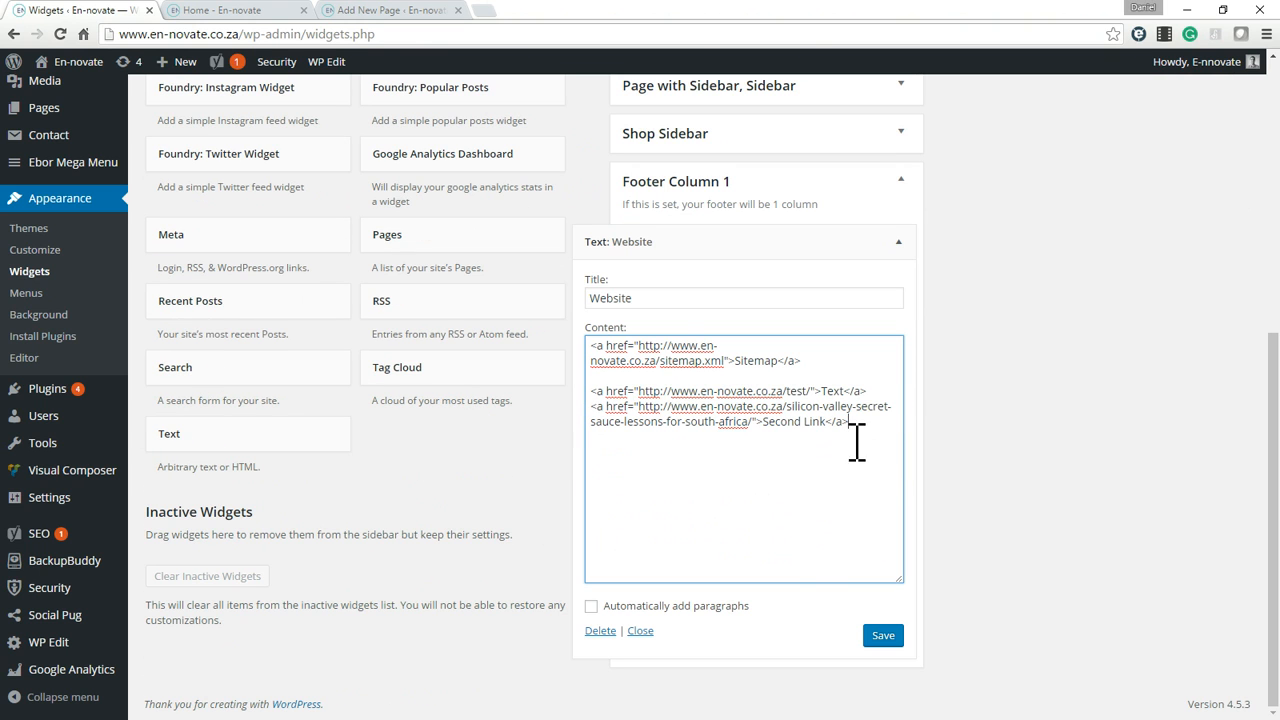
drag(876, 428, 600, 390)
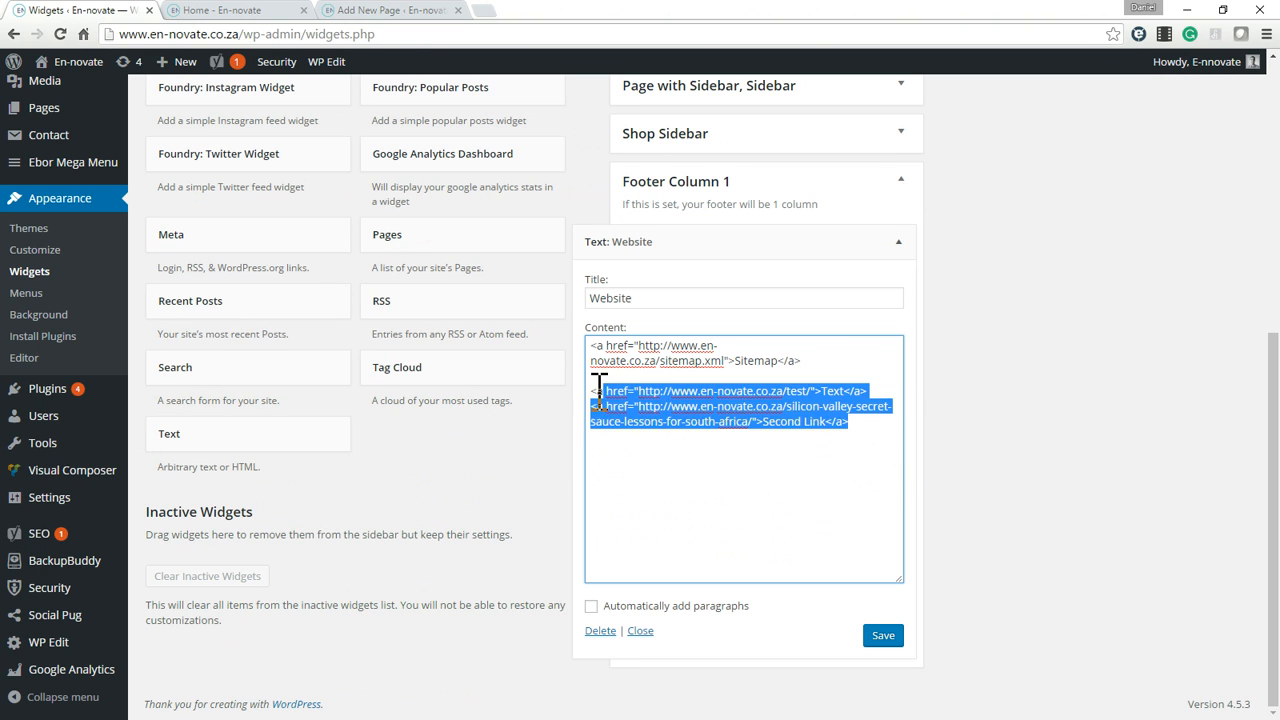
key(BackSpace)
click(883, 635)
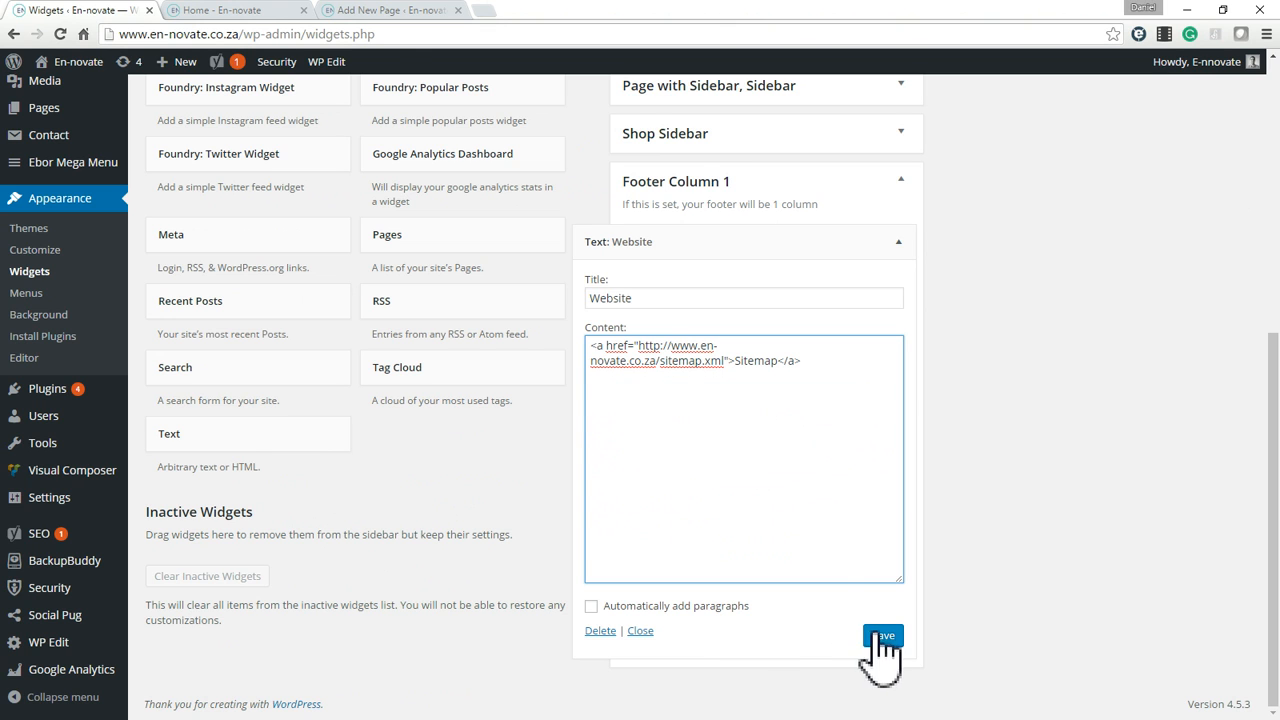
click(640, 630)
Expand Footer Column 4, examine the logo image code in its text widget and collapse the widget.
scroll(870, 420, up, 5)
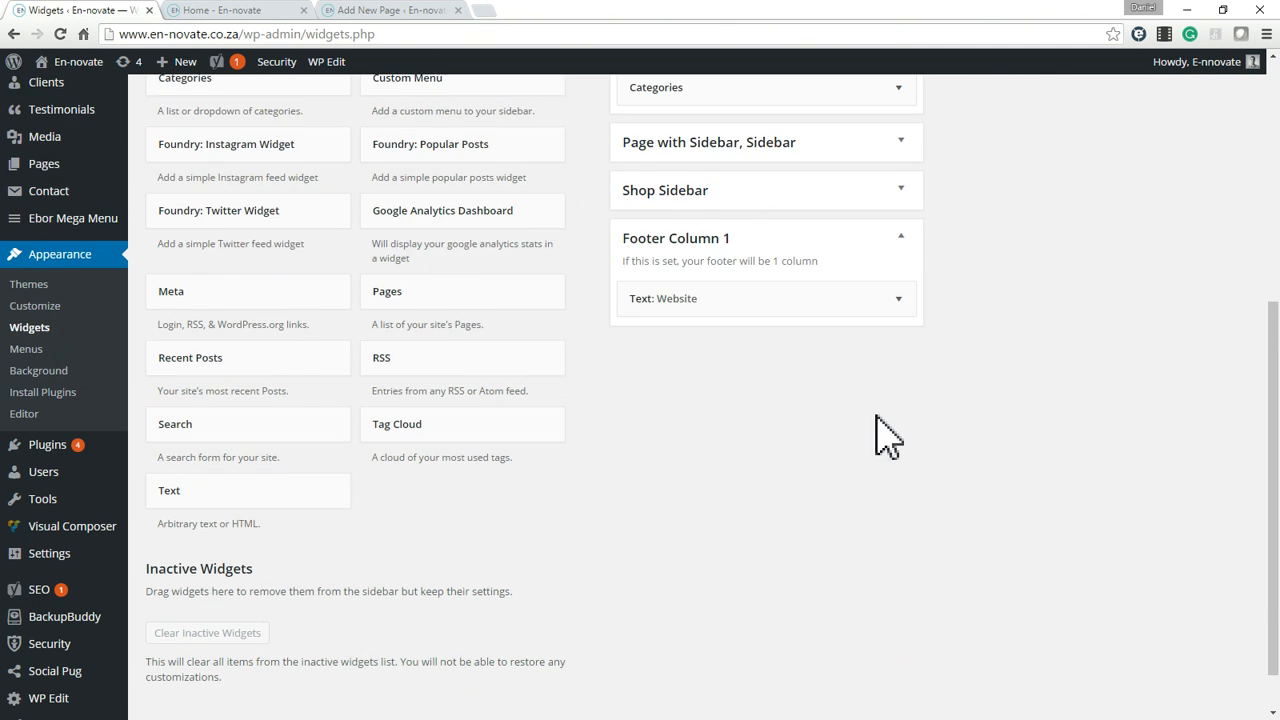
click(1227, 466)
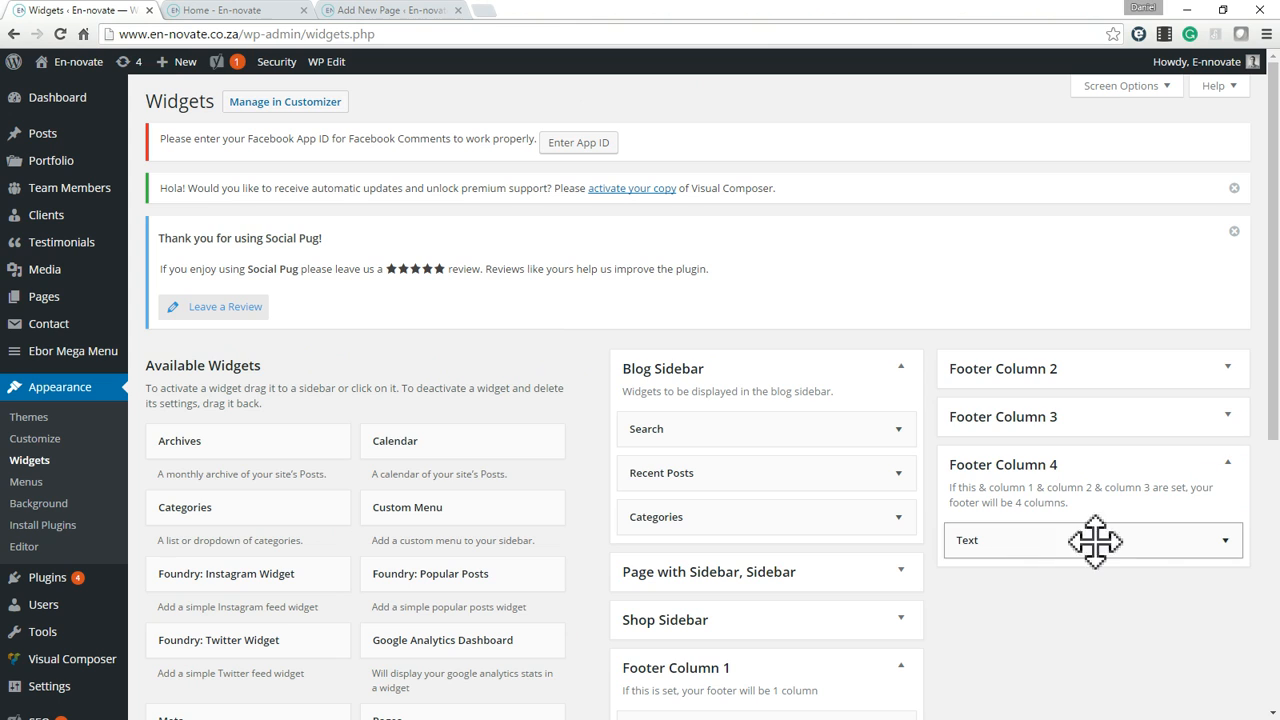
click(1226, 541)
click(1143, 655)
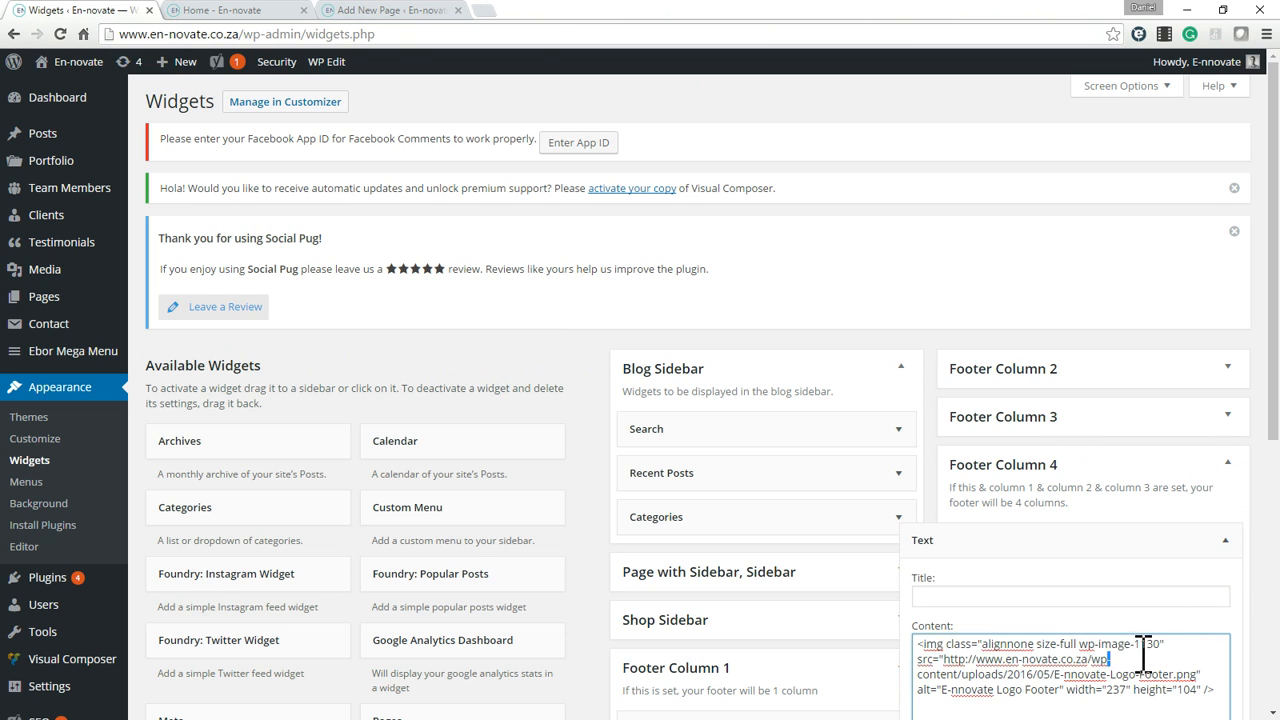
key(ctrl+a)
click(1225, 543)
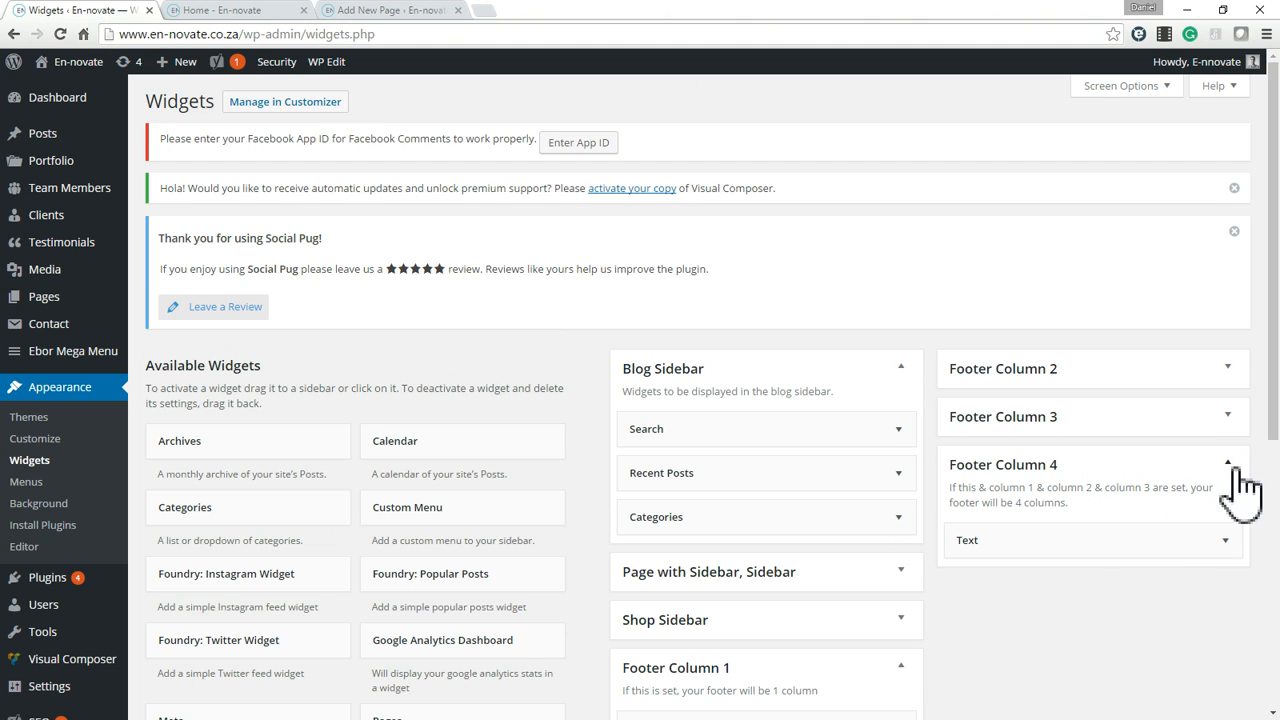
Expand Footer Columns 3 and 2 and compare the Contact Details widget's content with the live footer.
click(1229, 418)
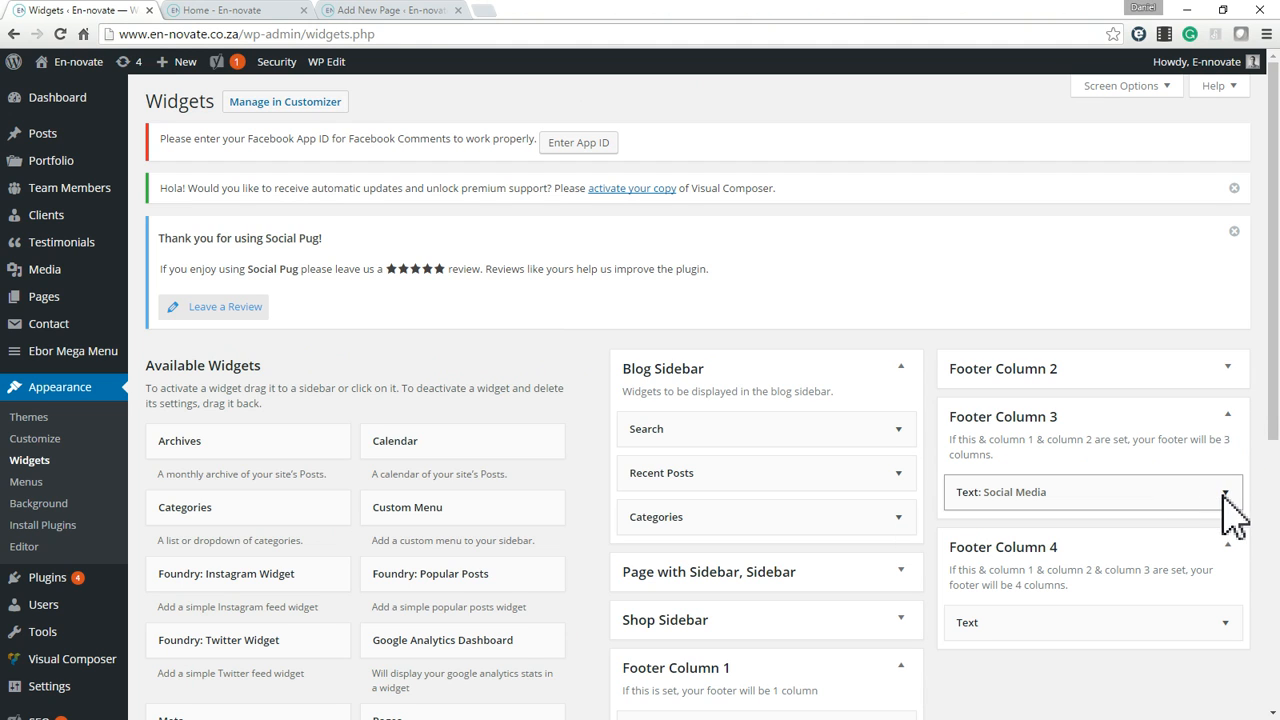
click(1227, 369)
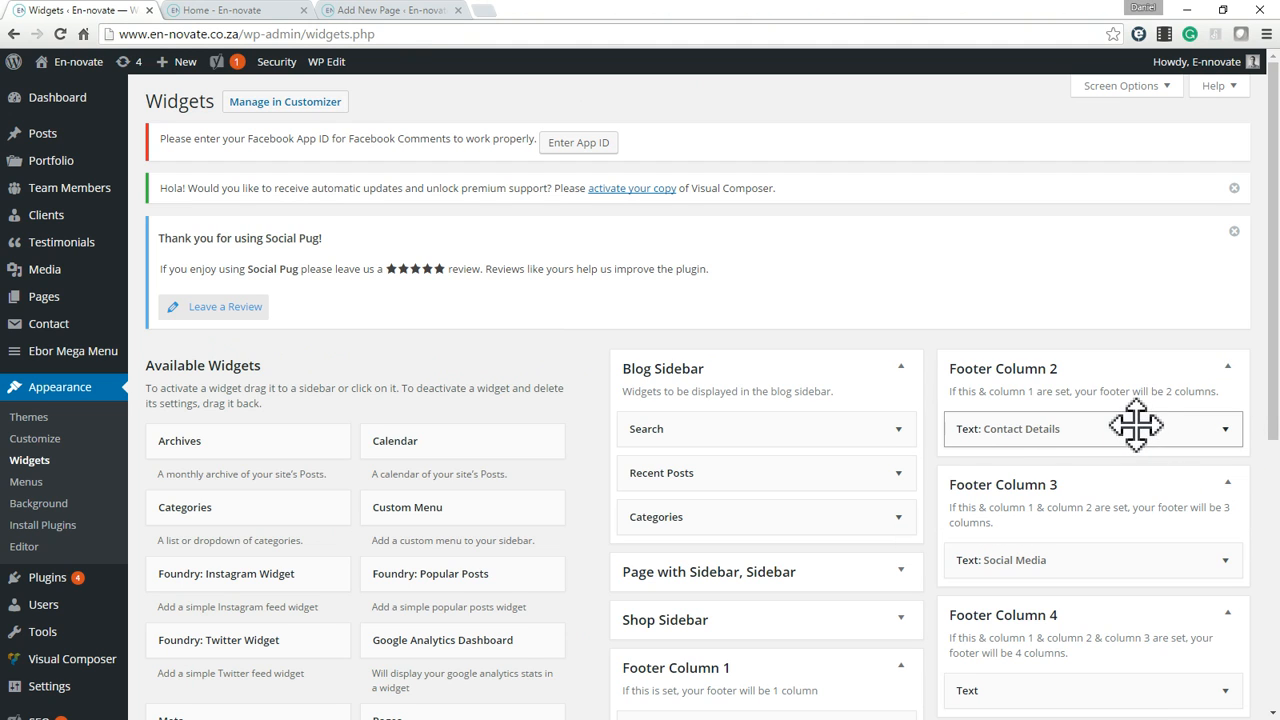
click(278, 10)
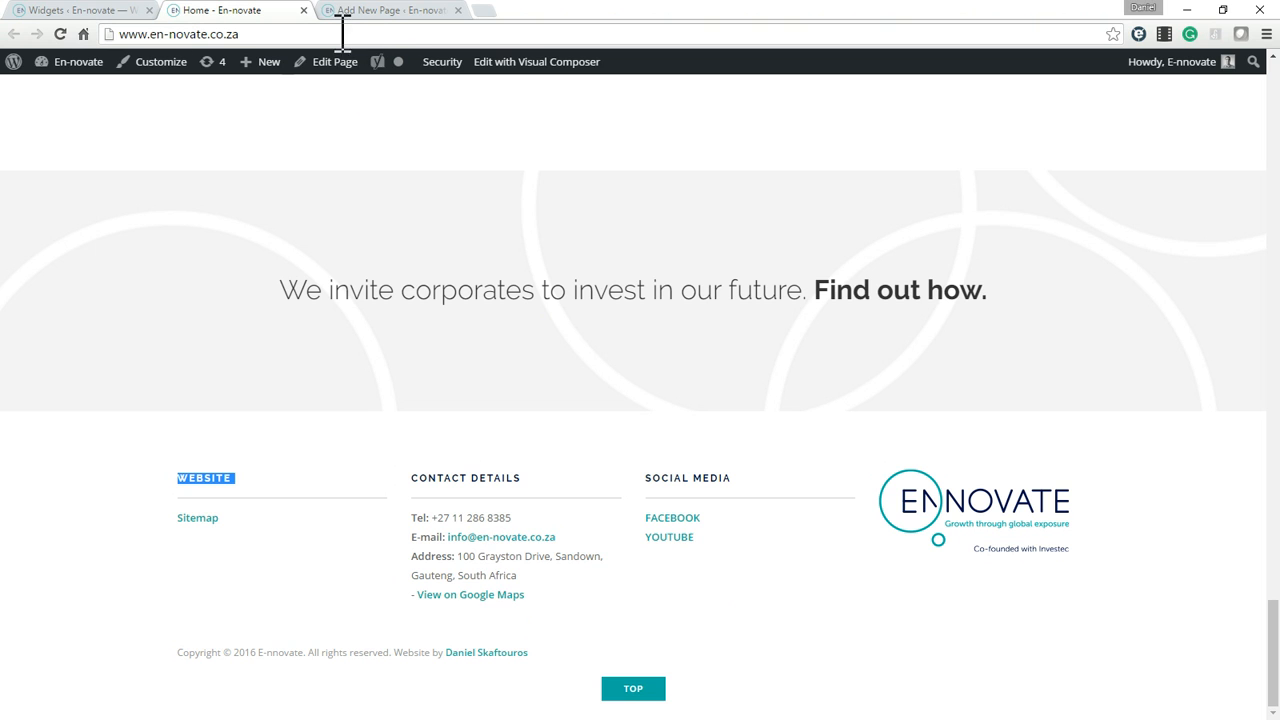
drag(410, 515, 526, 598)
click(380, 12)
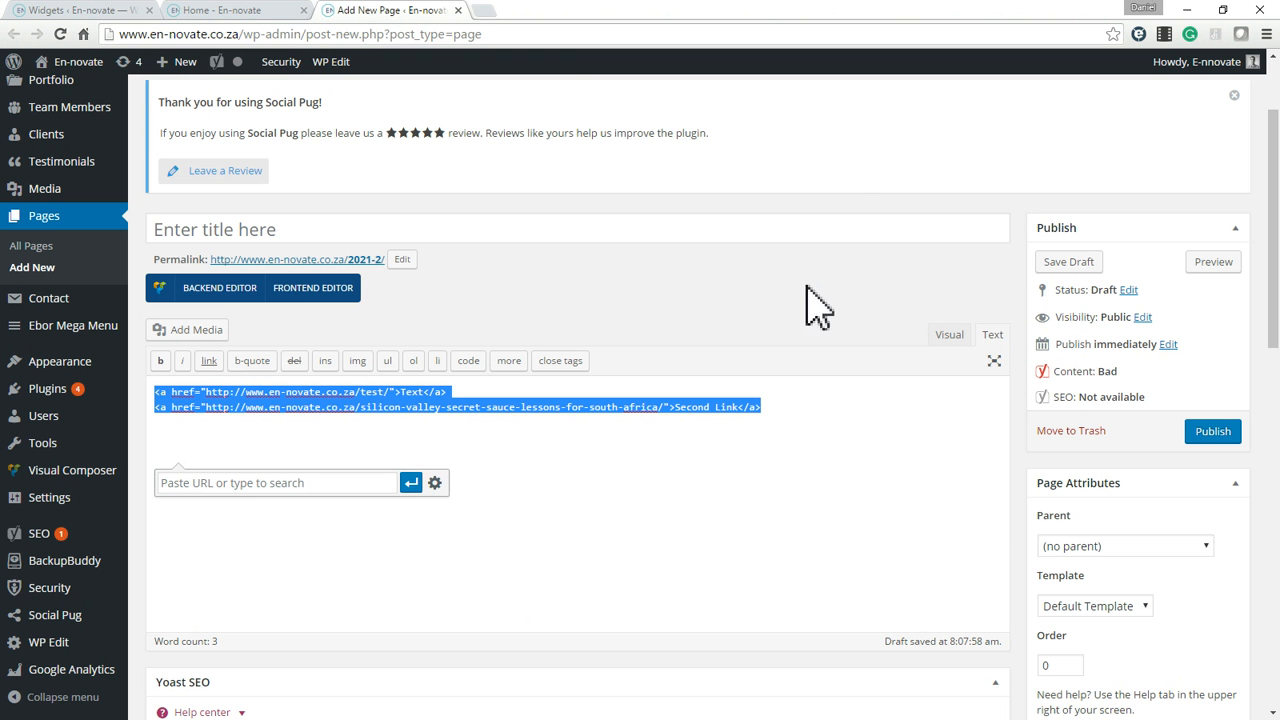
click(108, 11)
click(1094, 429)
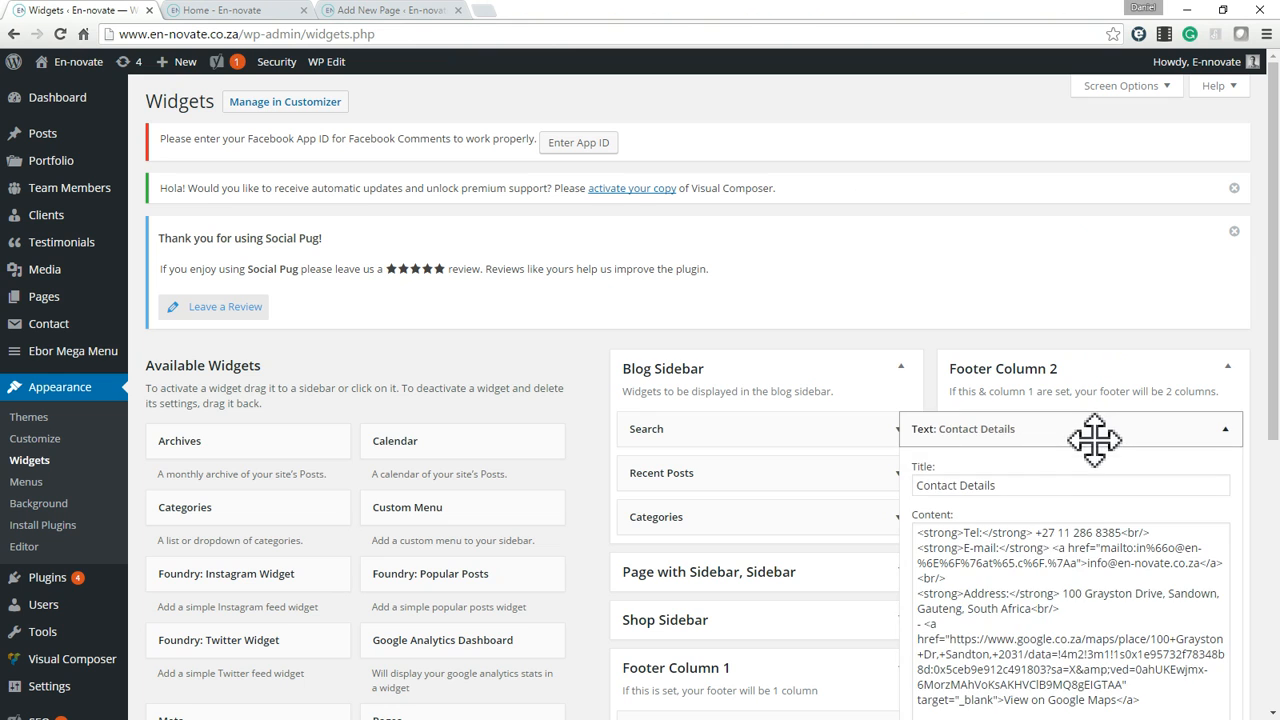
Replace the draft page's link codes with the Contact Details widget's copied content and show it in visual mode.
click(1048, 585)
key(ctrl+a)
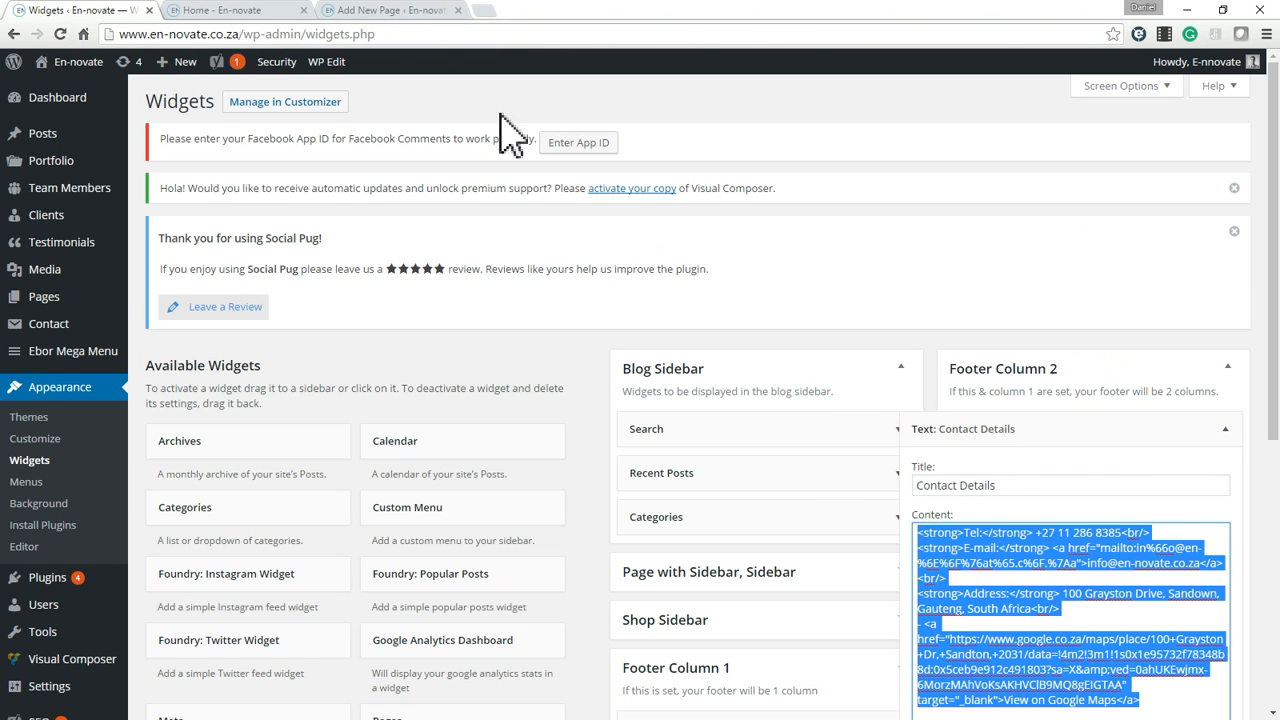
click(392, 10)
triple_click(687, 436)
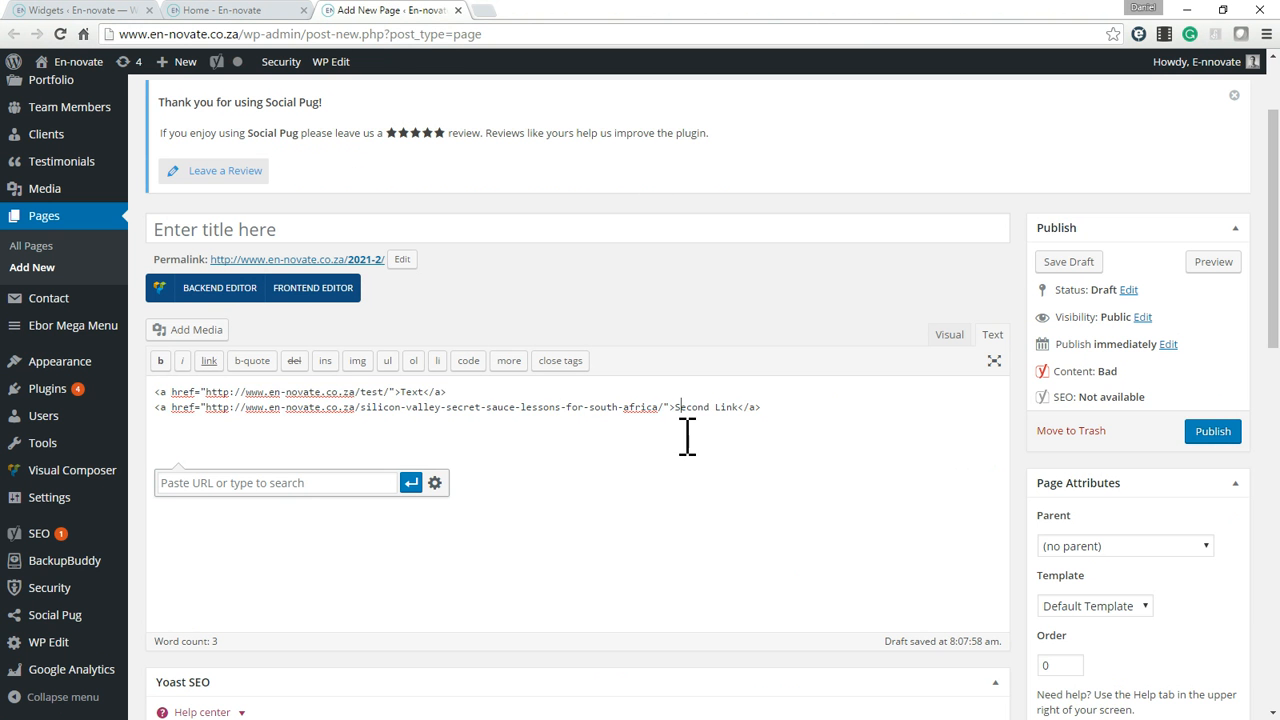
triple_click(534, 434)
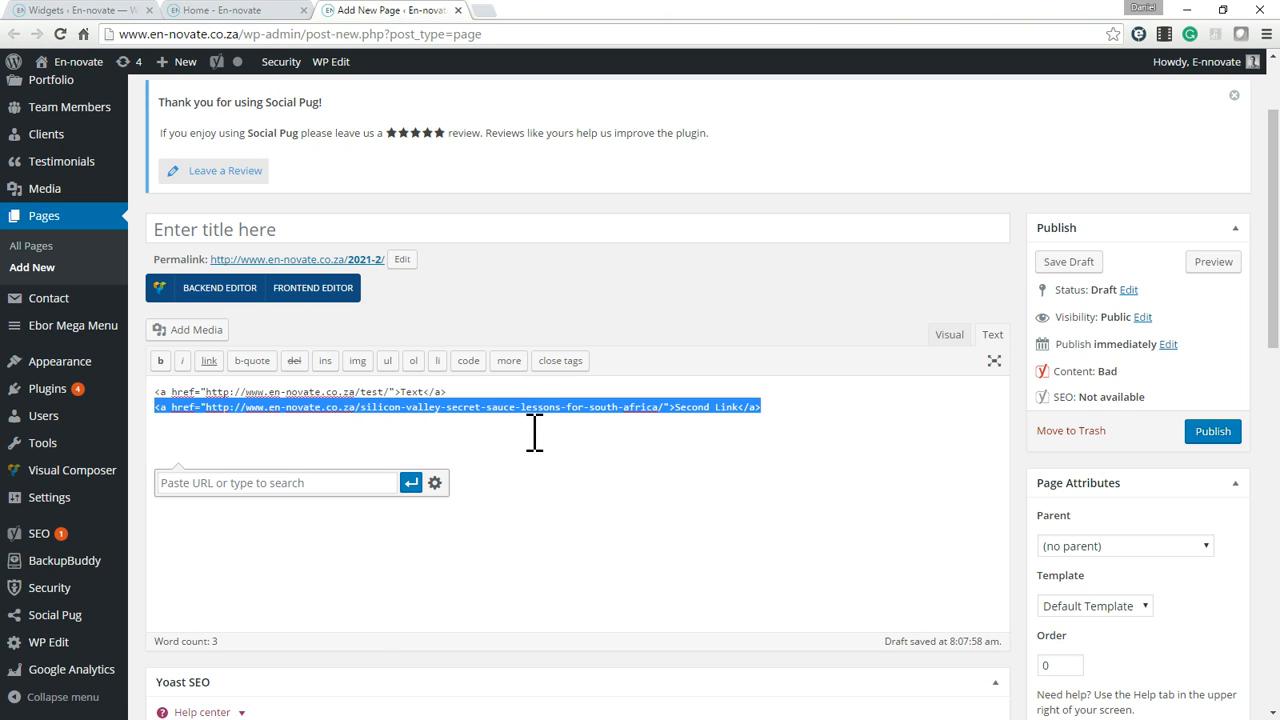
key(BackSpace)
key(ctrl+a)
key(BackSpace)
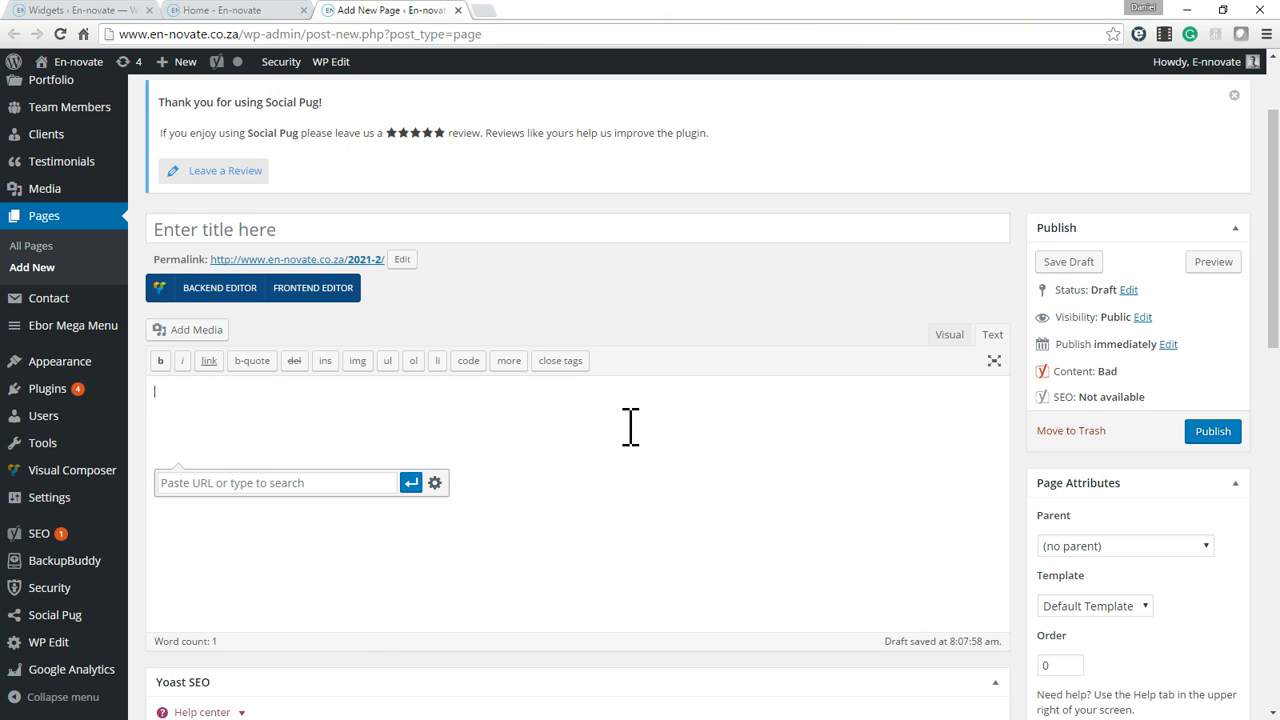
key(ctrl+v)
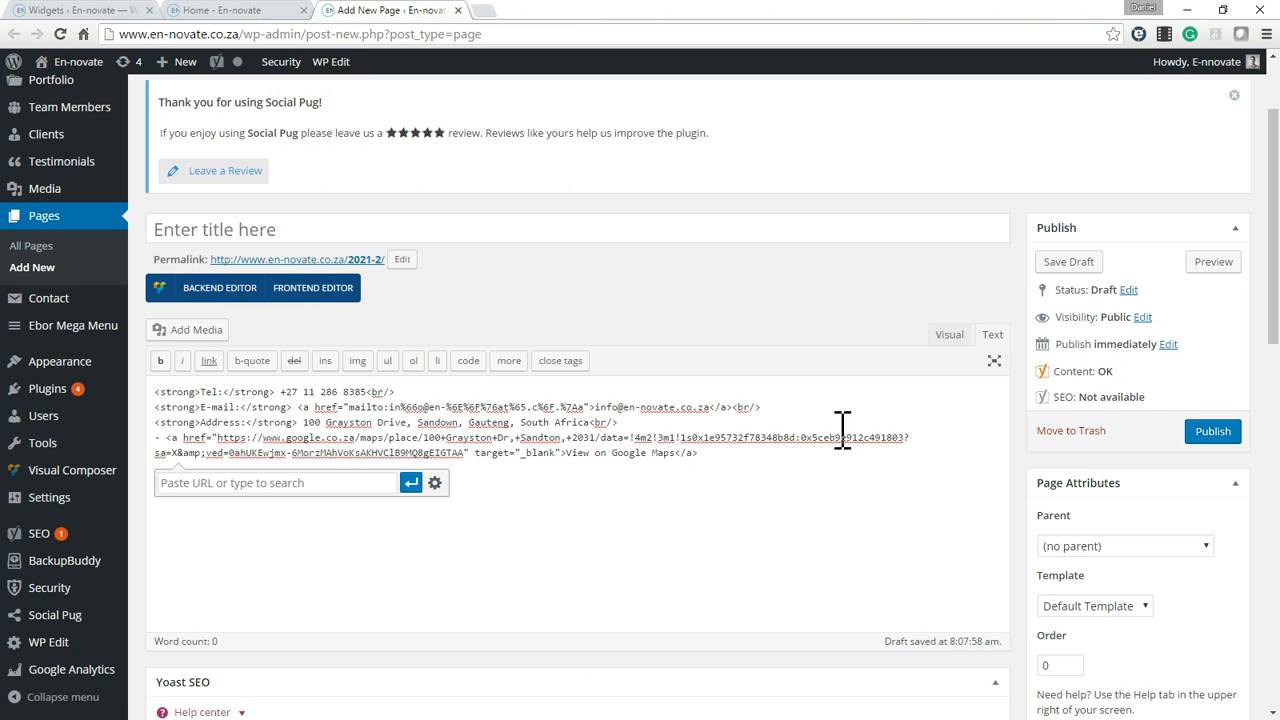
click(949, 335)
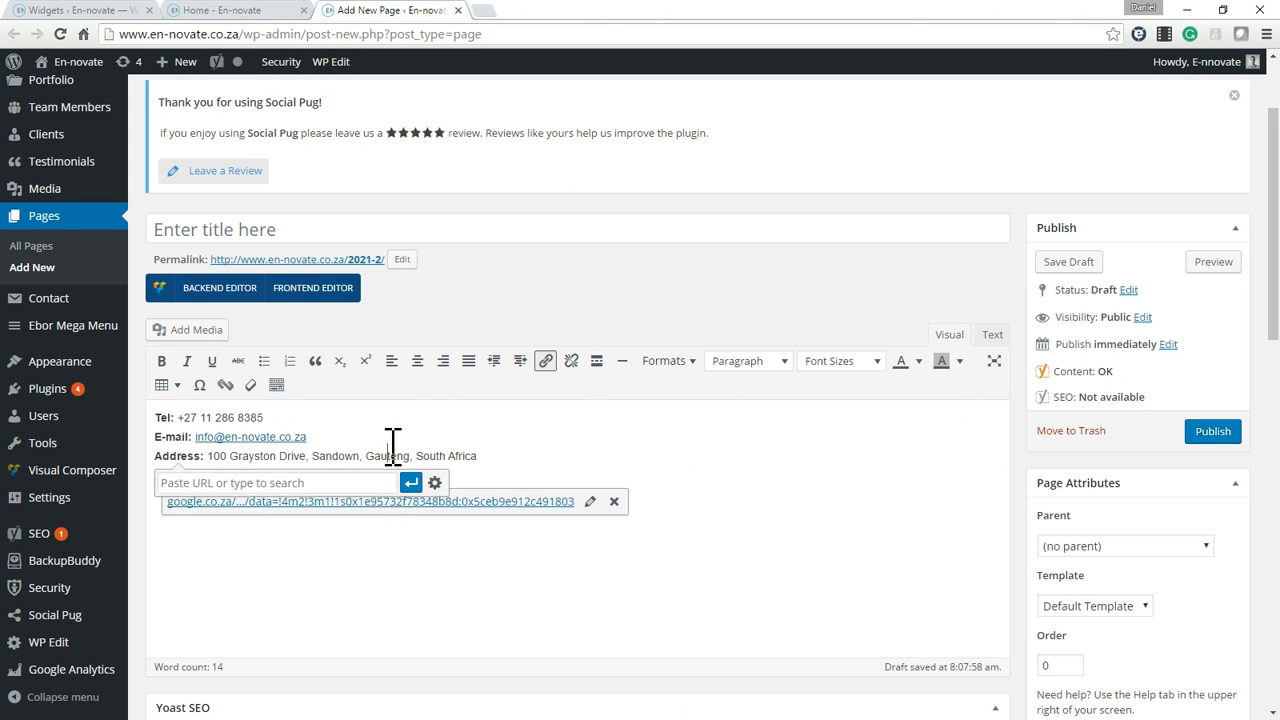
Clear the stray link box covering the View on Google Maps line, using the temporary text AS and deleting it.
click(571, 362)
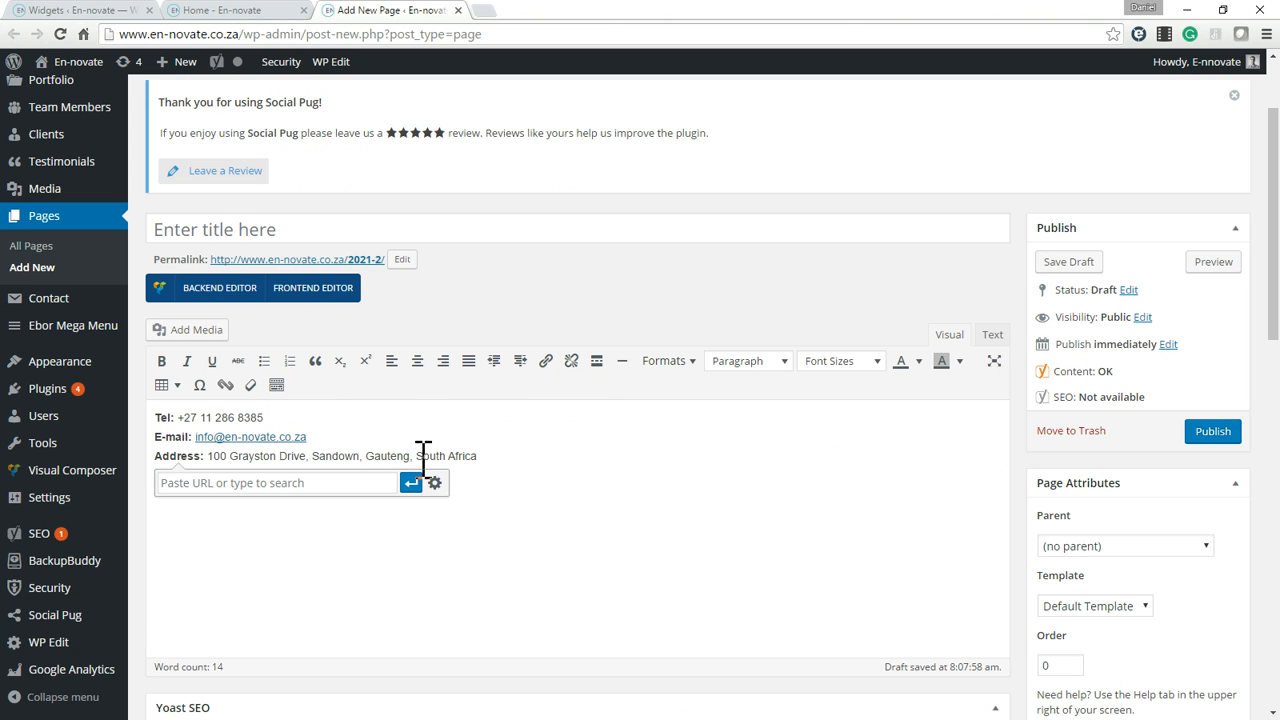
click(610, 579)
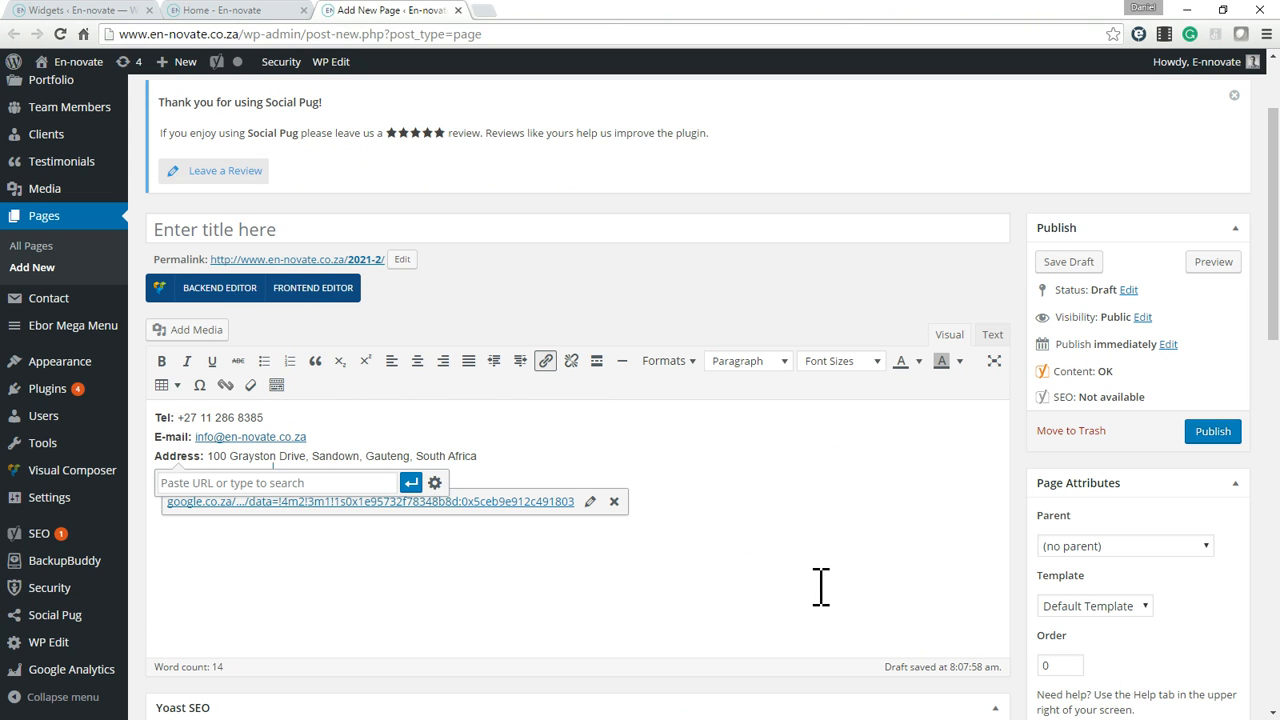
click(710, 570)
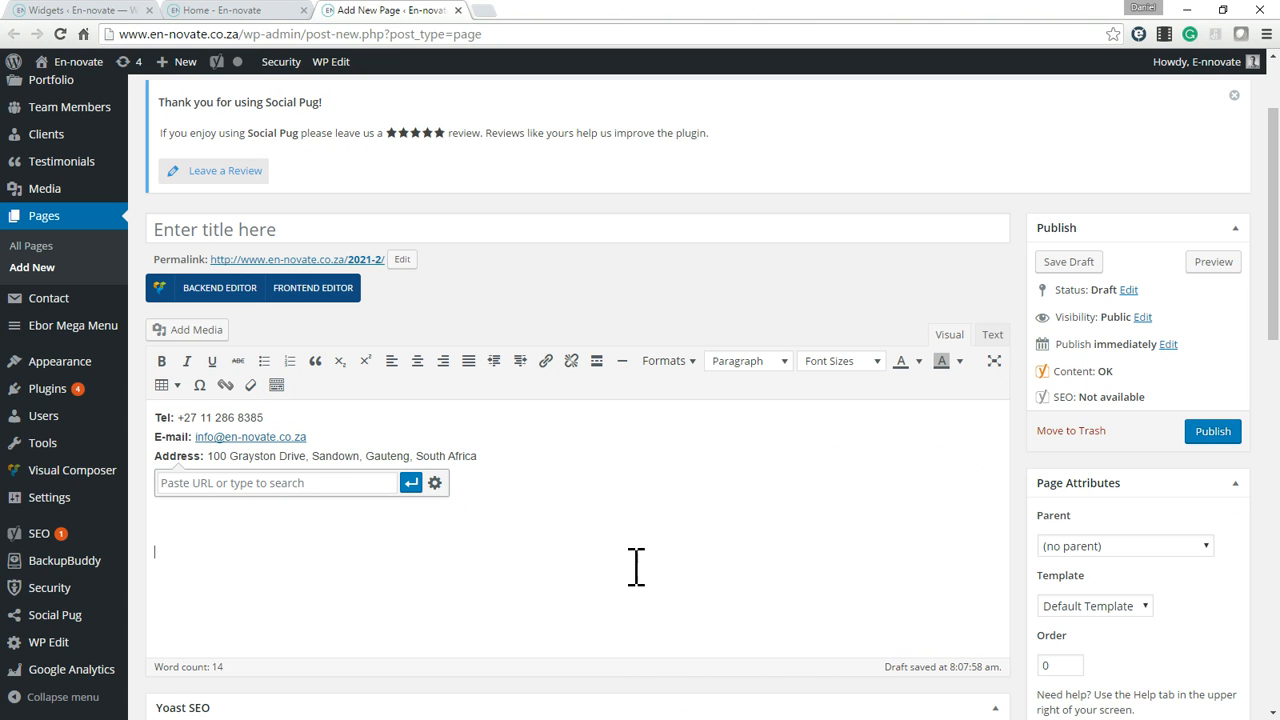
click(434, 483)
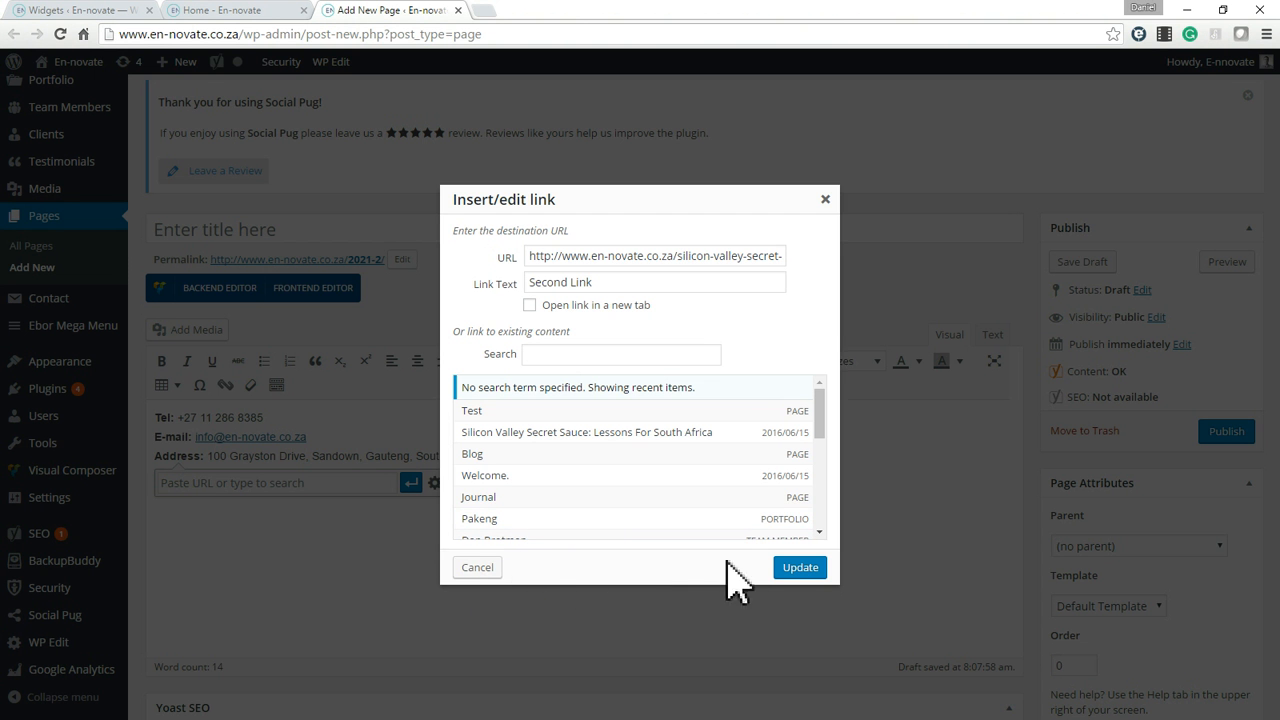
click(800, 567)
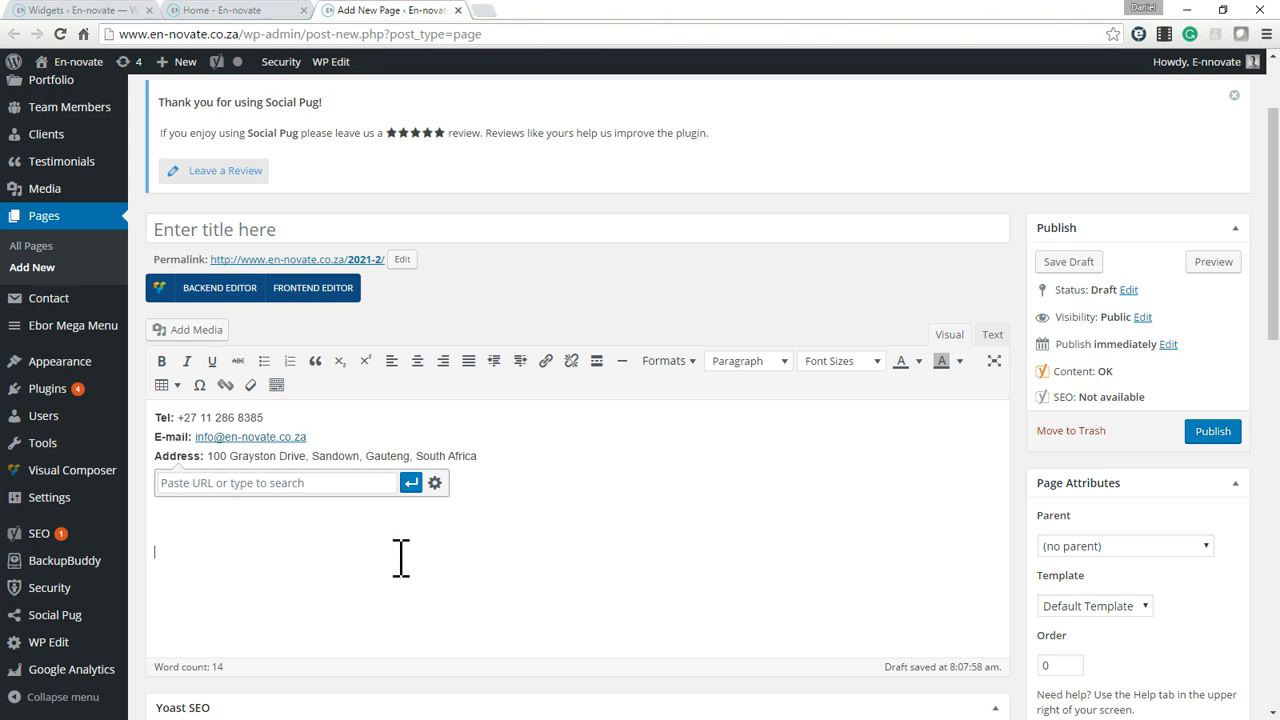
click(262, 483)
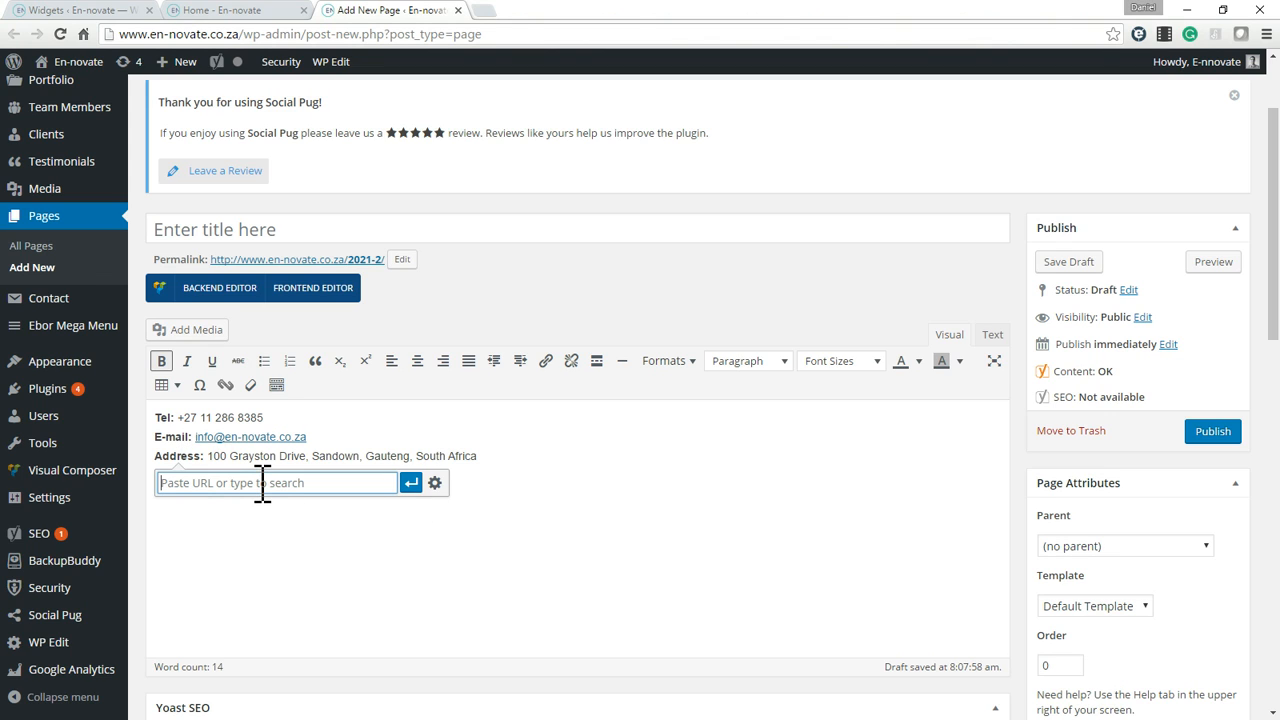
click(304, 563)
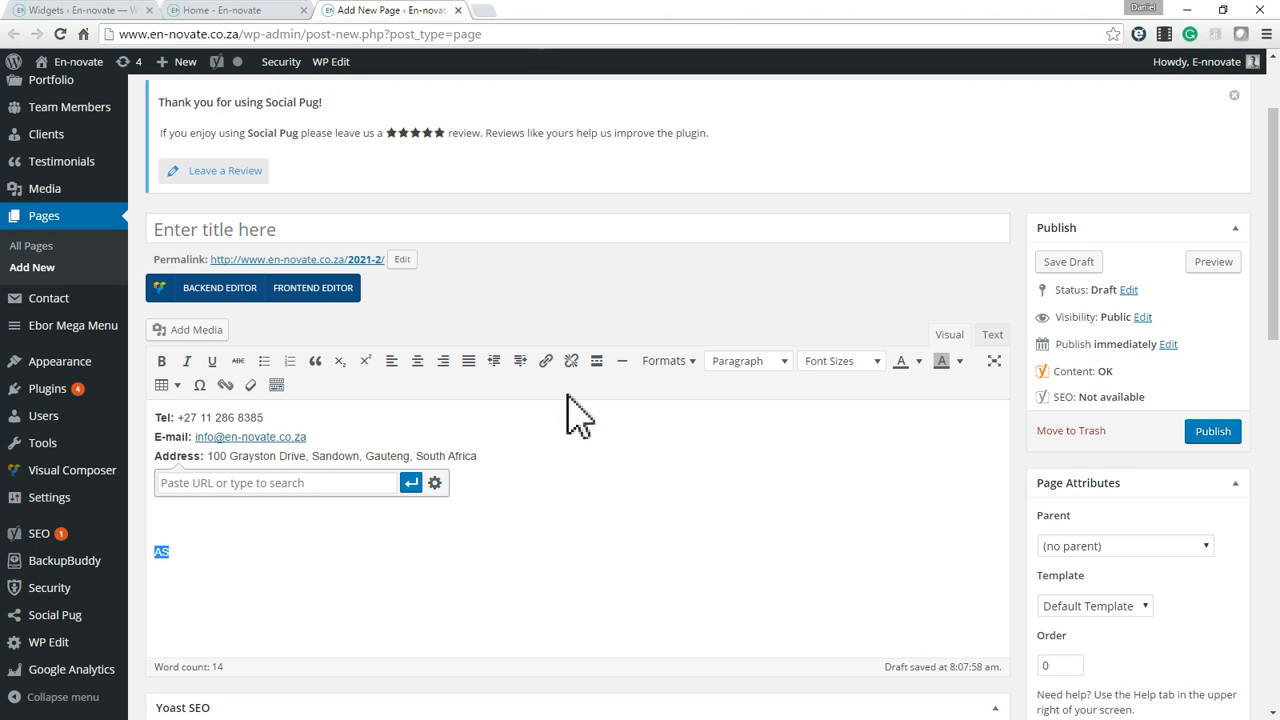
click(545, 360)
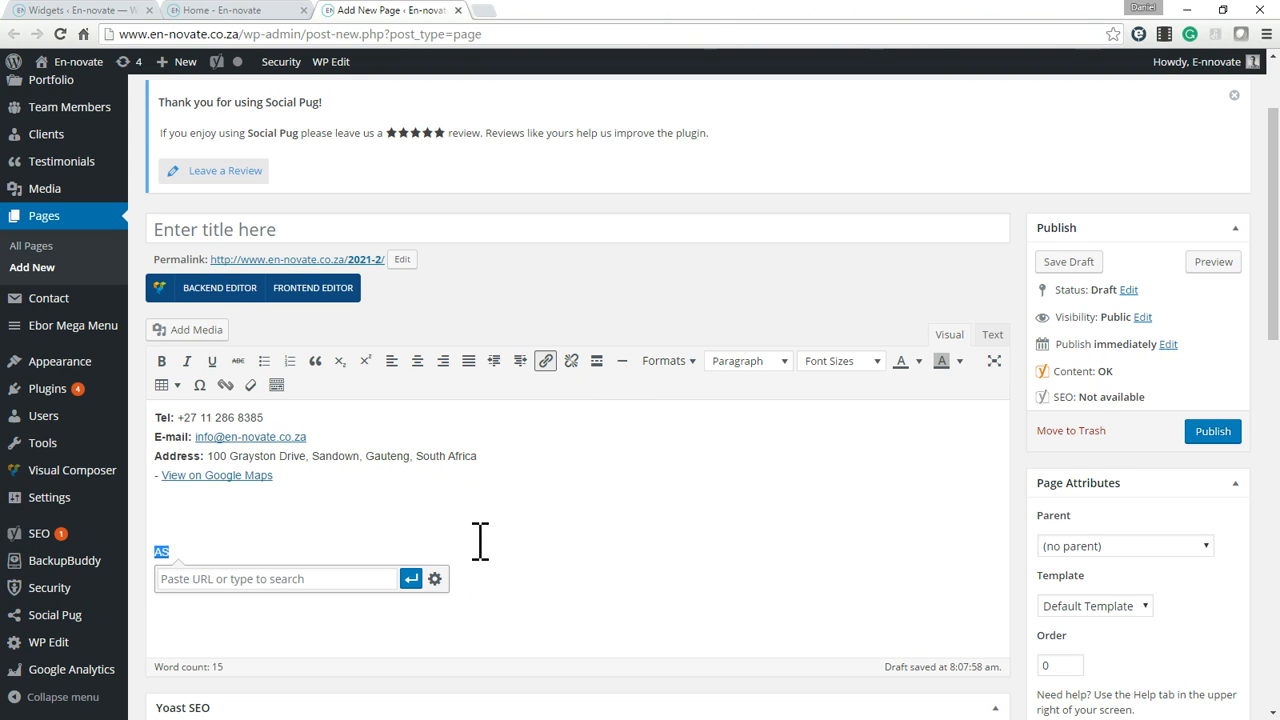
key(BackSpace)
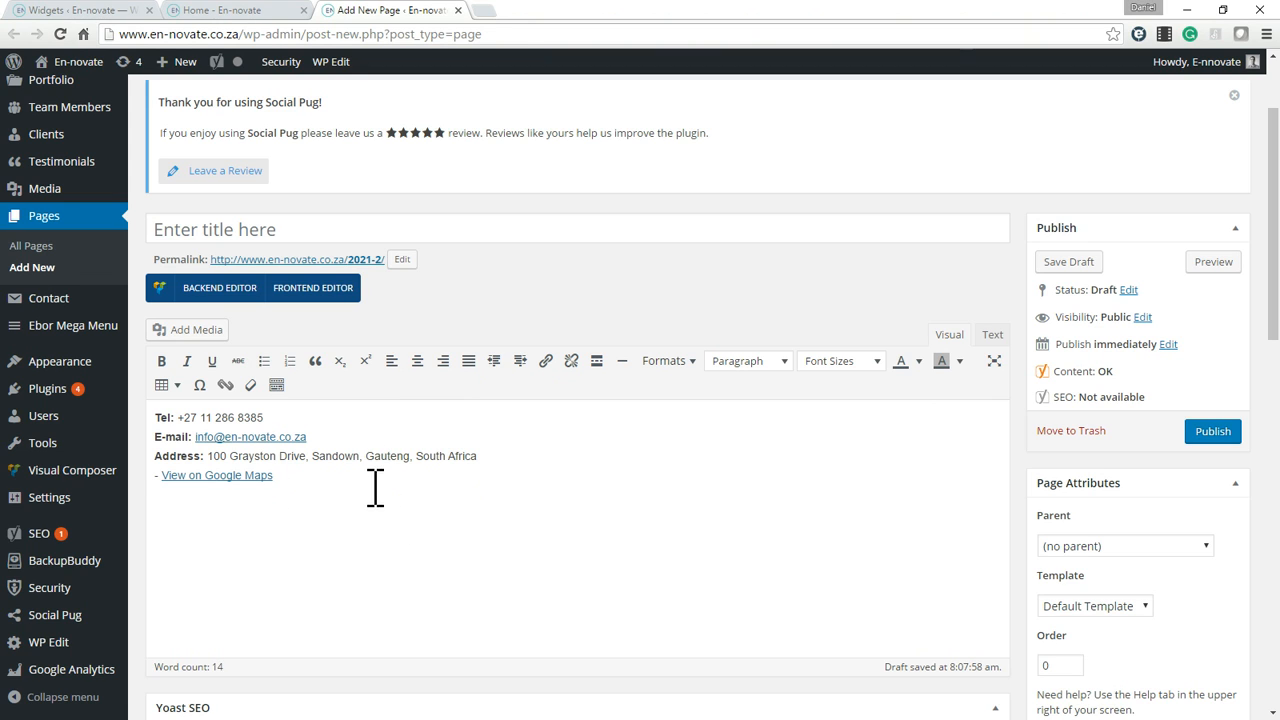
Change the Tel label in the draft page's contact details to Telephone.
drag(375, 488, 158, 415)
click(504, 470)
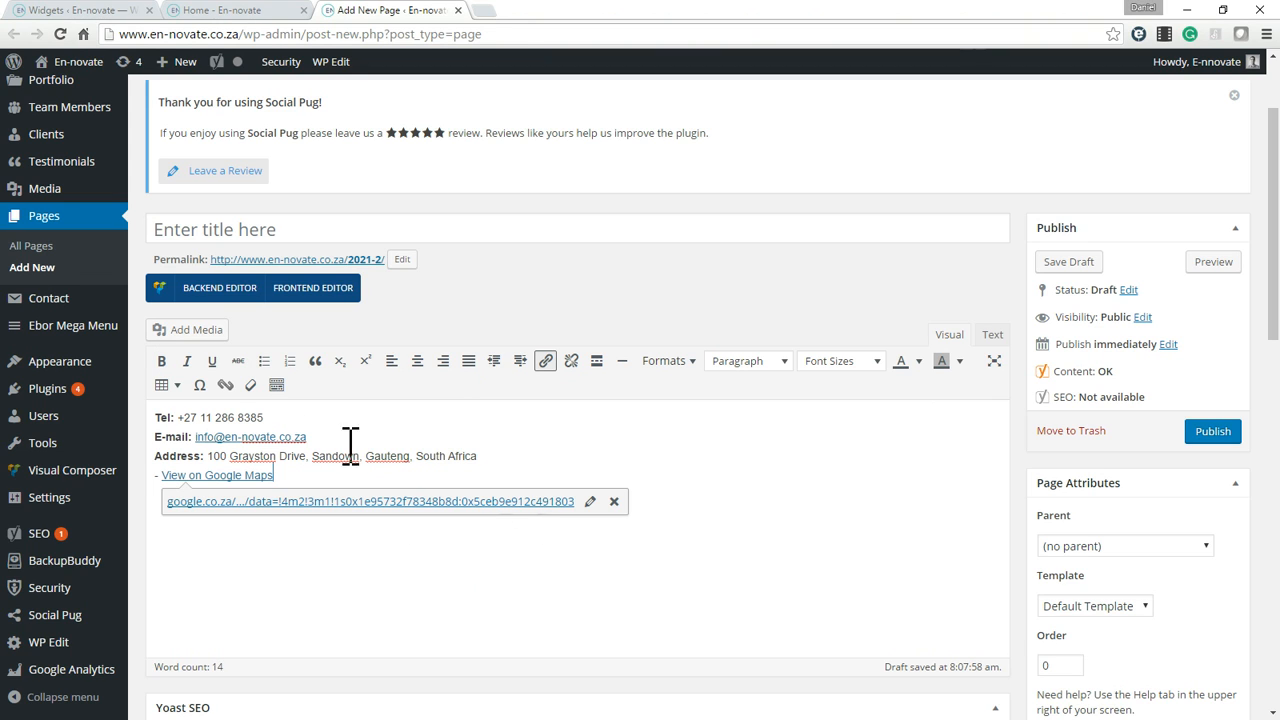
click(174, 417)
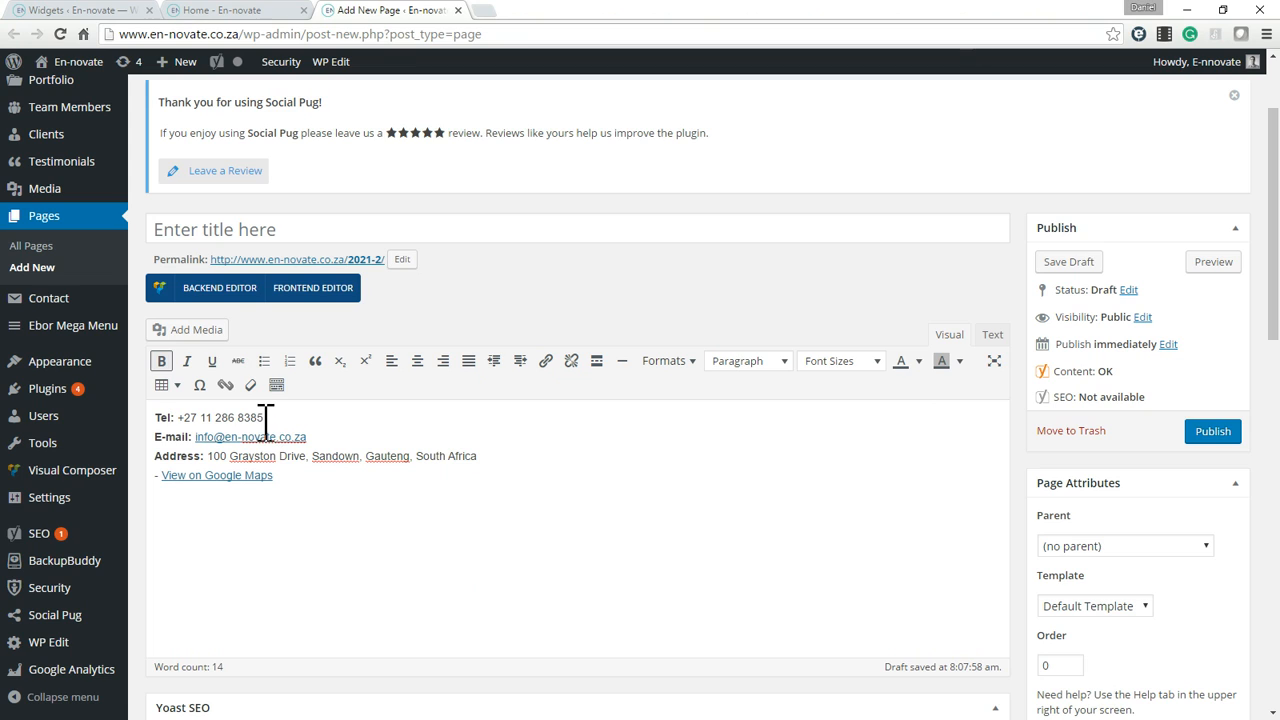
text(ephone)
triple_click(228, 417)
Add a Cell line with a placeholder number of zeros below the Telephone line and make its label bold.
click(378, 413)
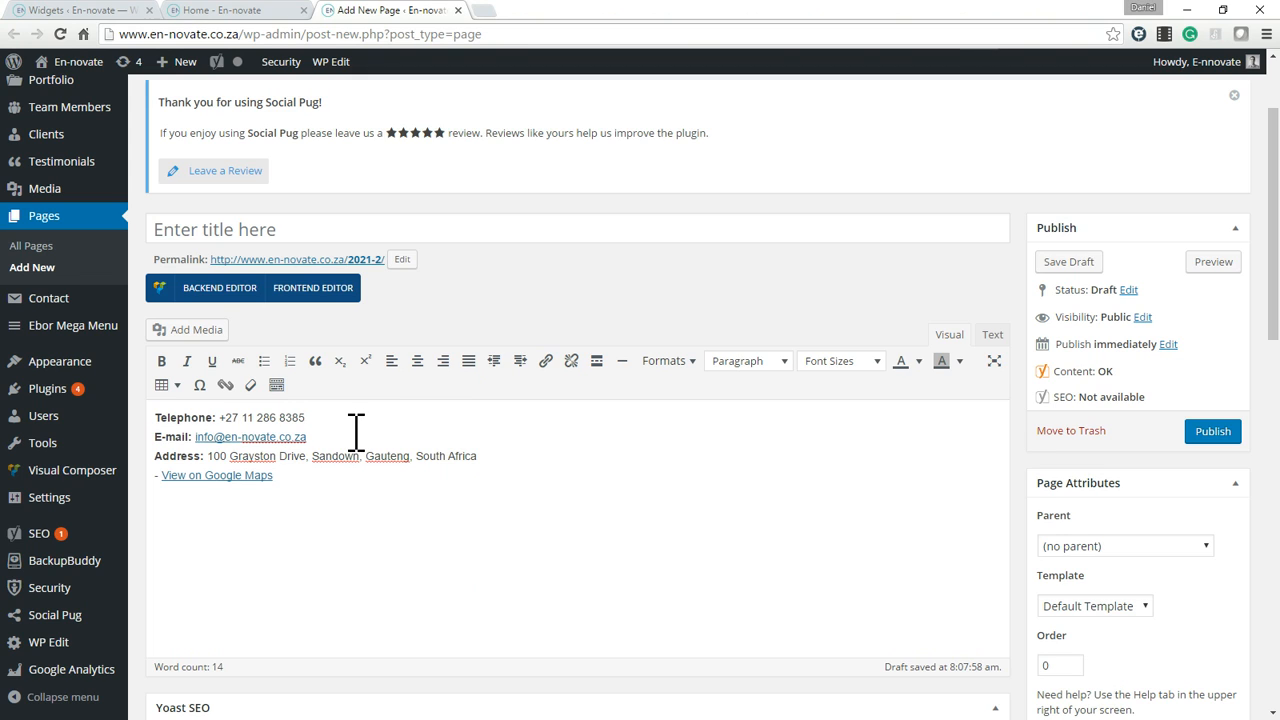
key(Return)
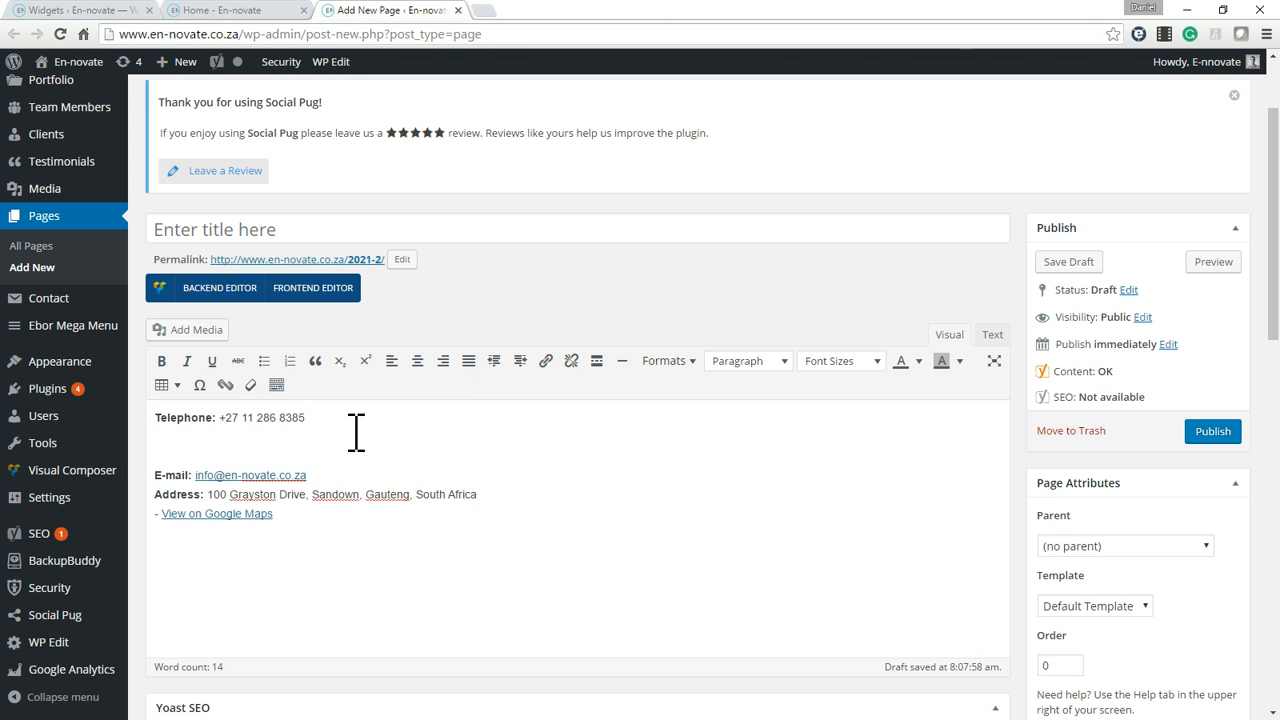
key(BackSpace)
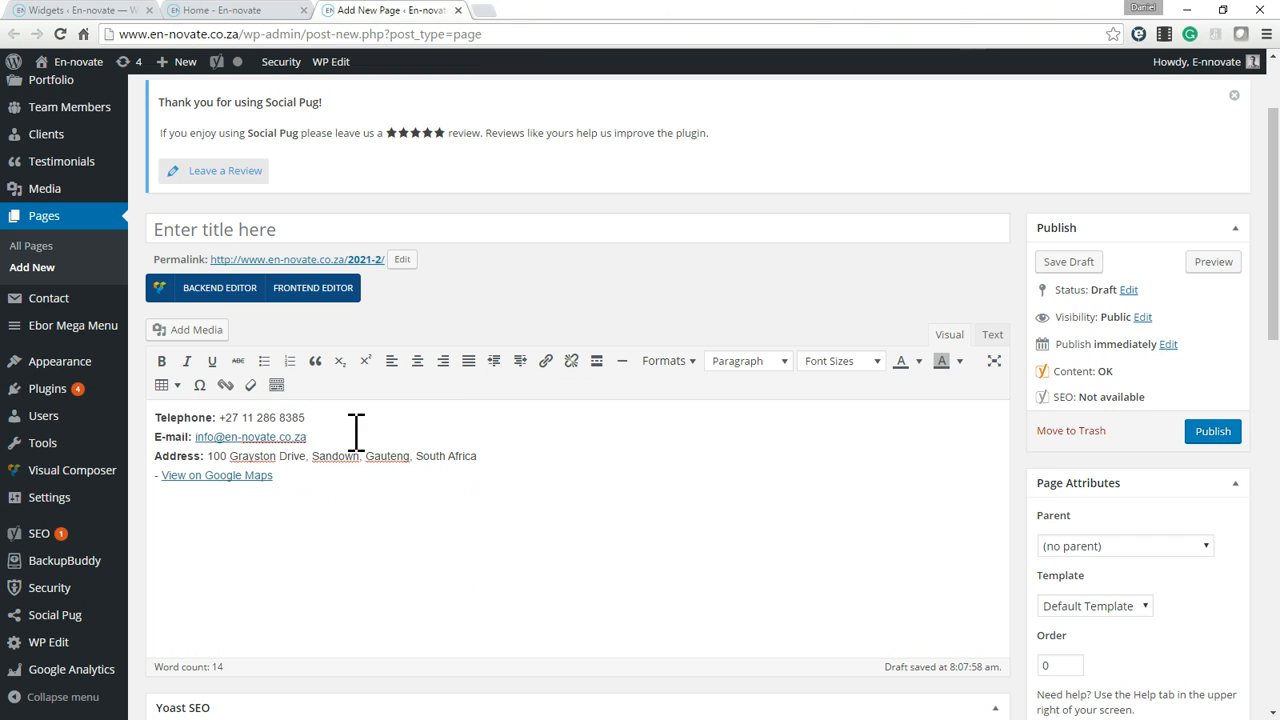
key(Return)
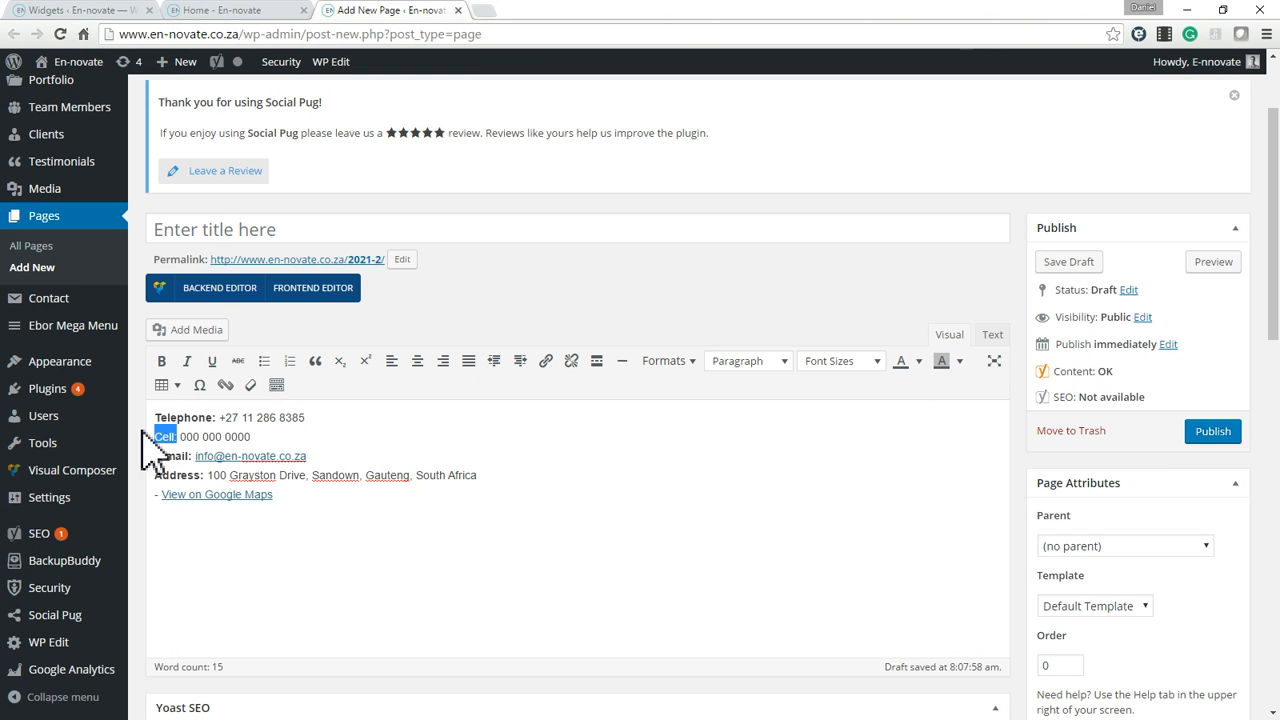
key(ctrl+n)
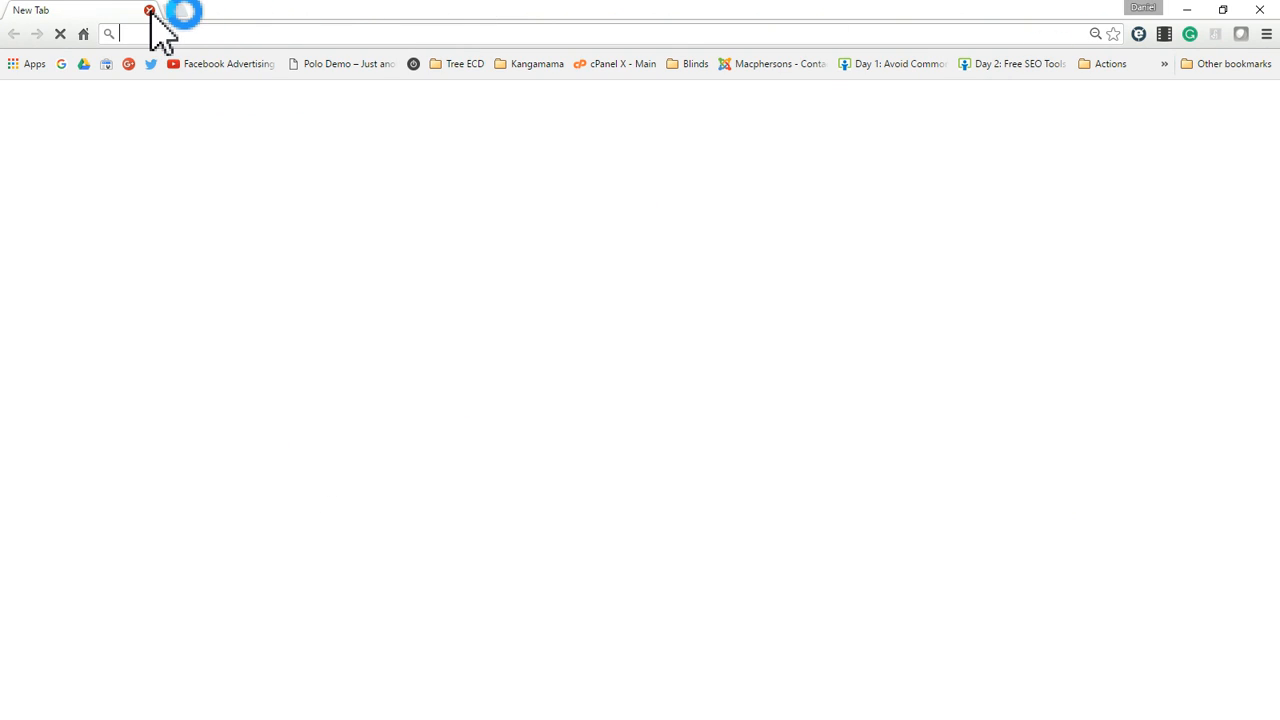
click(150, 10)
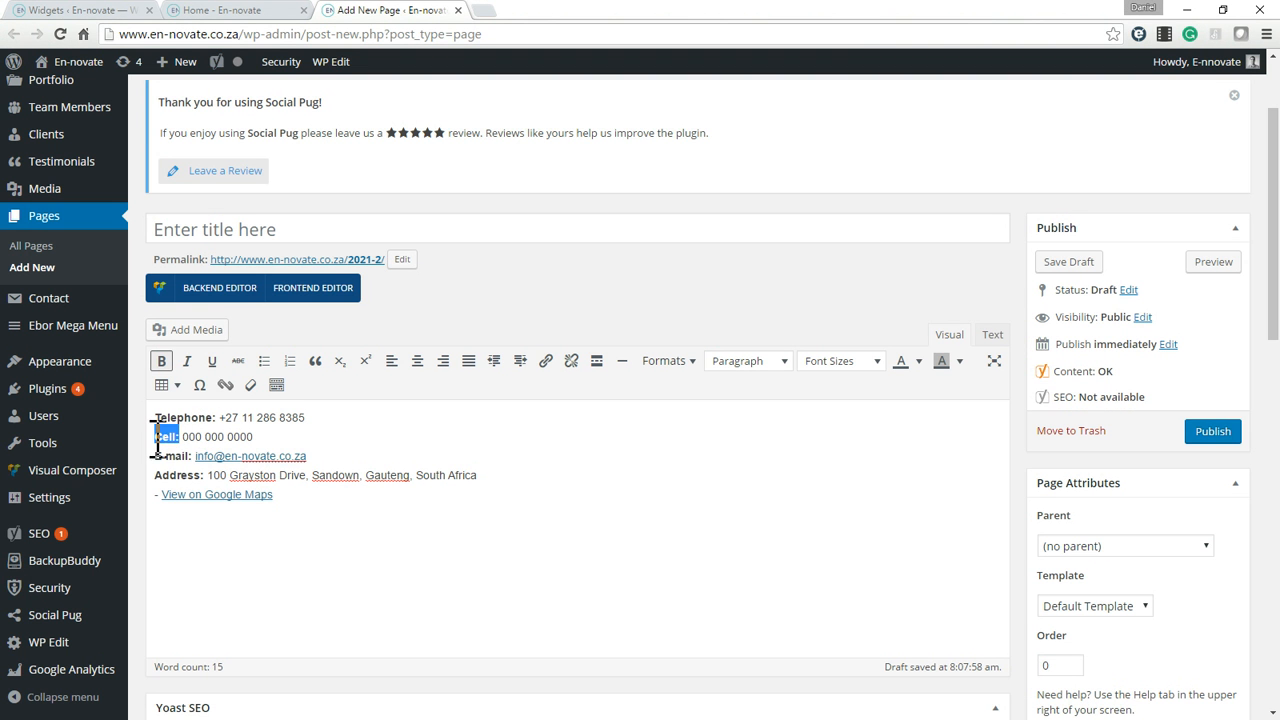
click(569, 430)
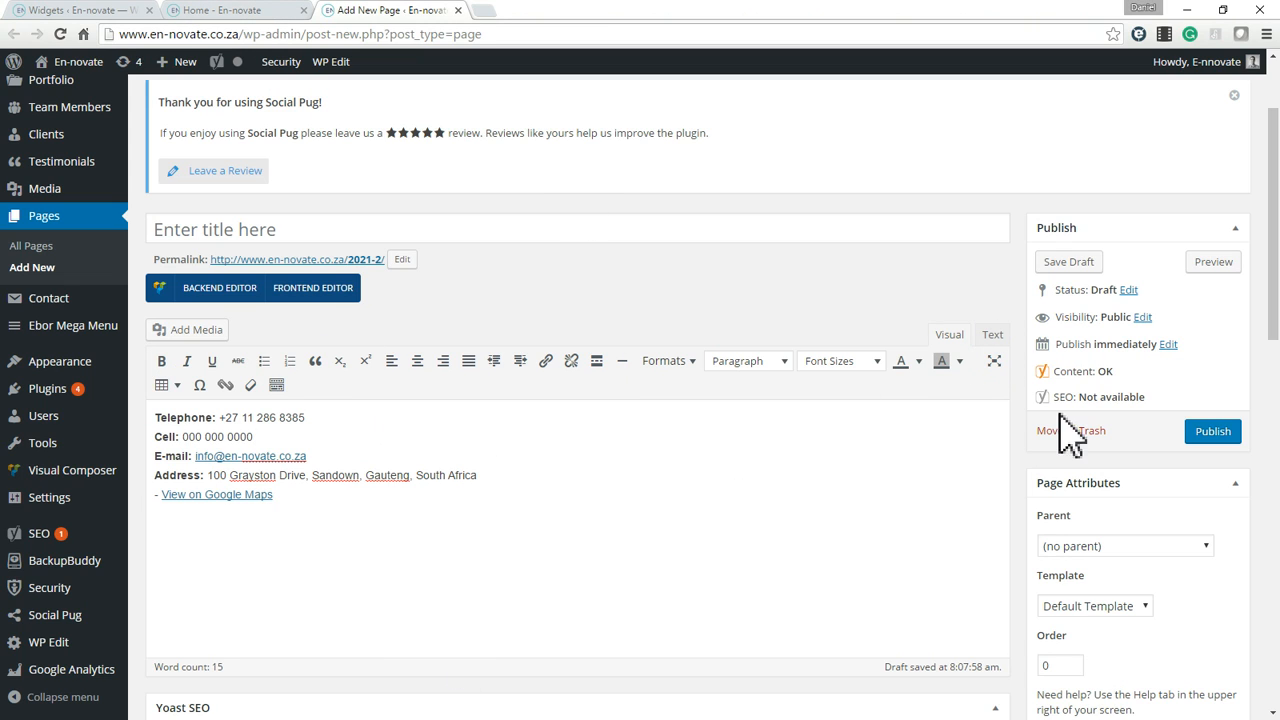
Select the revised contact code in the page's text mode and compare it with the Contact Details widget's existing content.
click(995, 338)
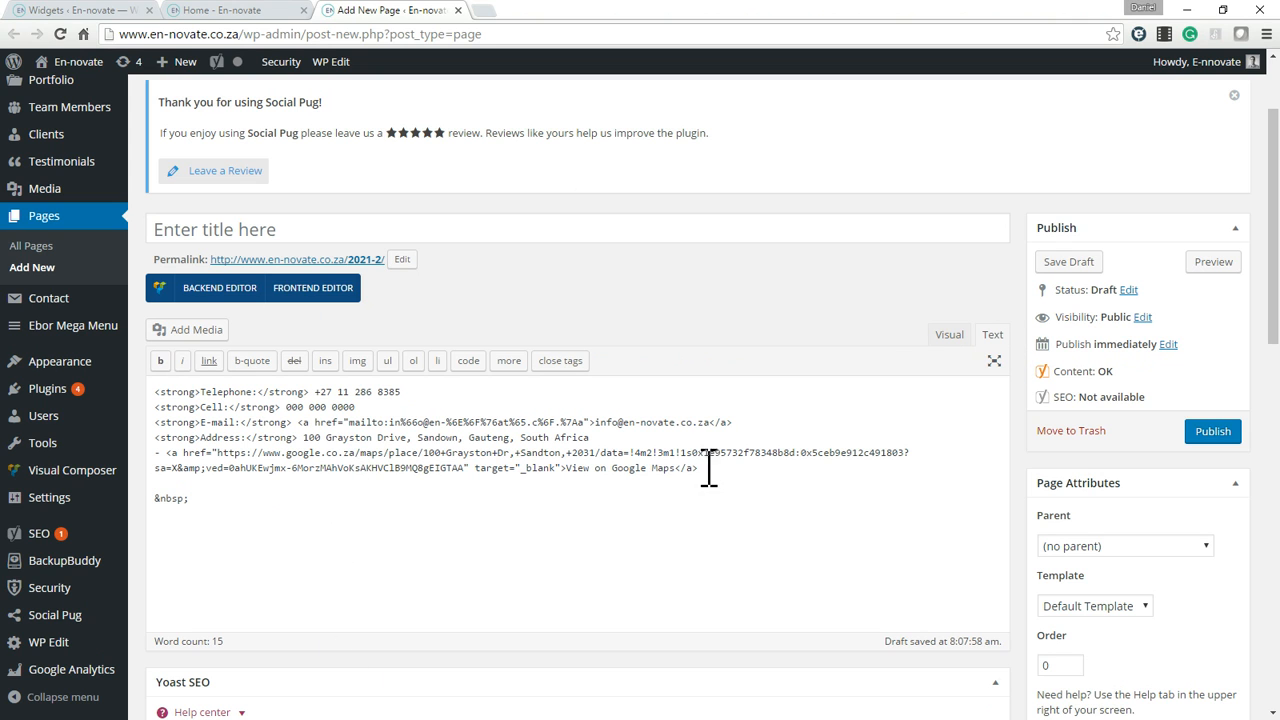
drag(708, 468, 158, 390)
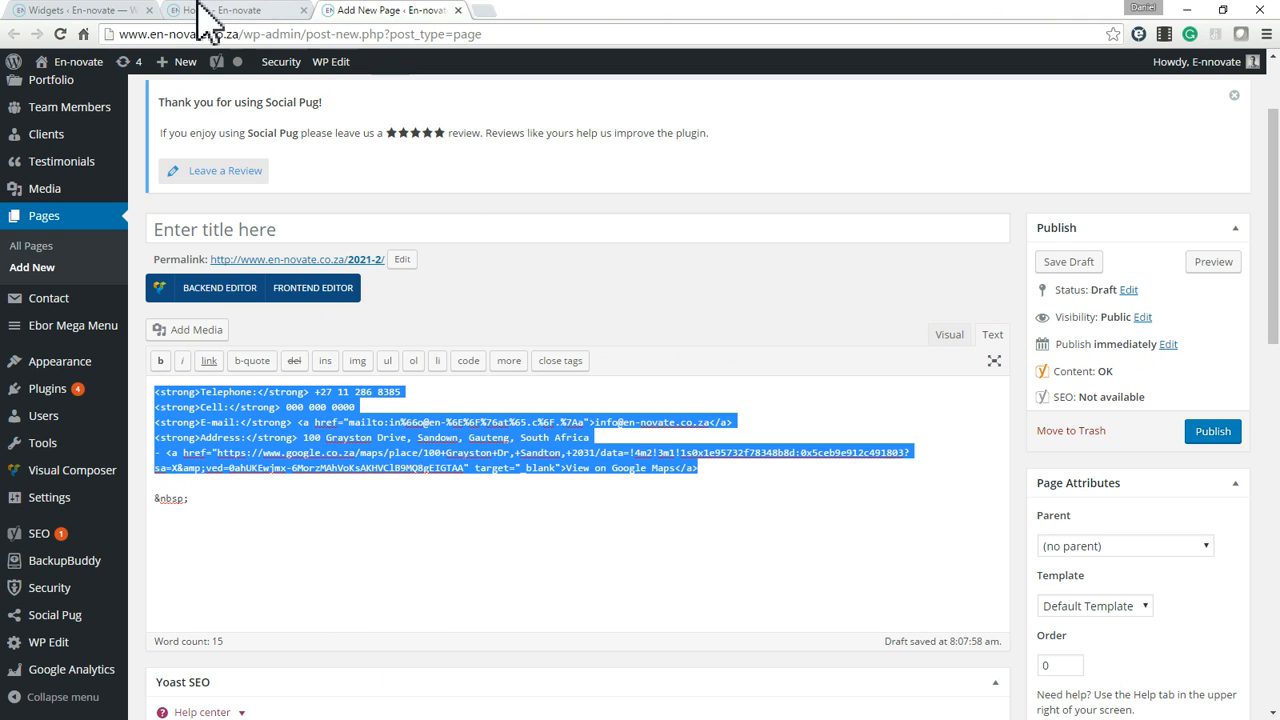
click(80, 11)
scroll(1095, 617, down, 1)
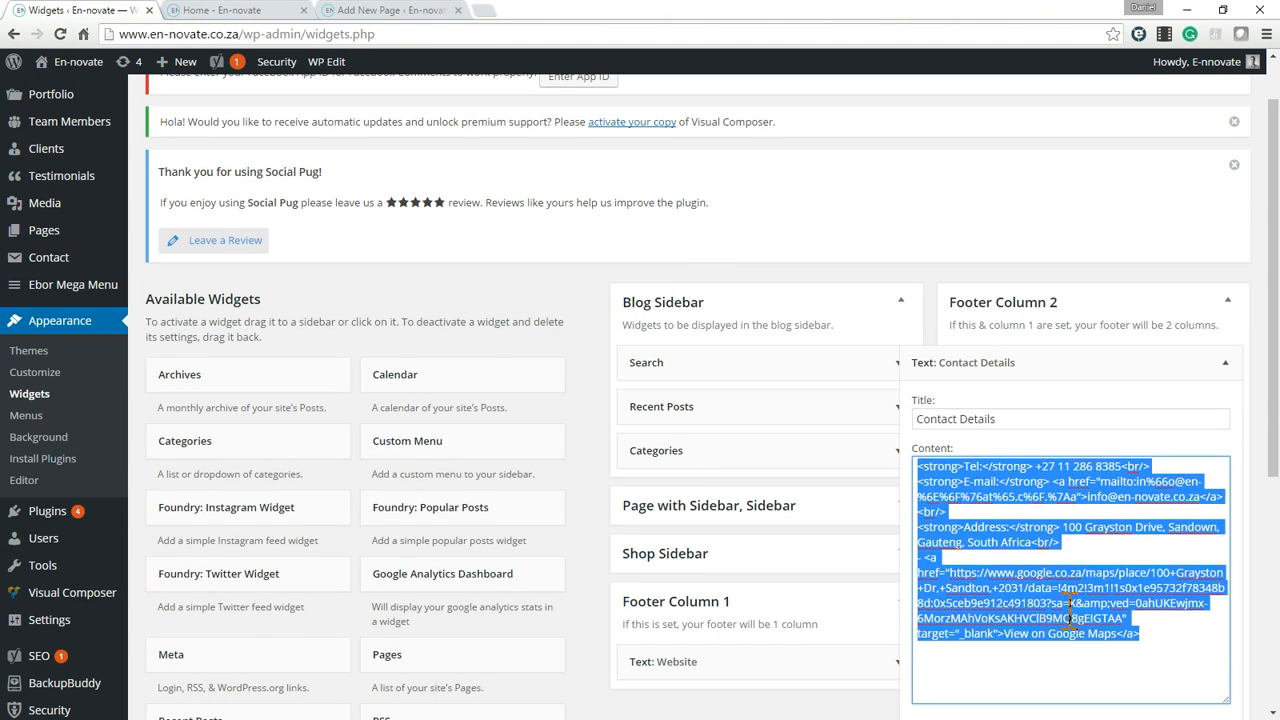
click(1070, 612)
drag(1160, 633, 930, 468)
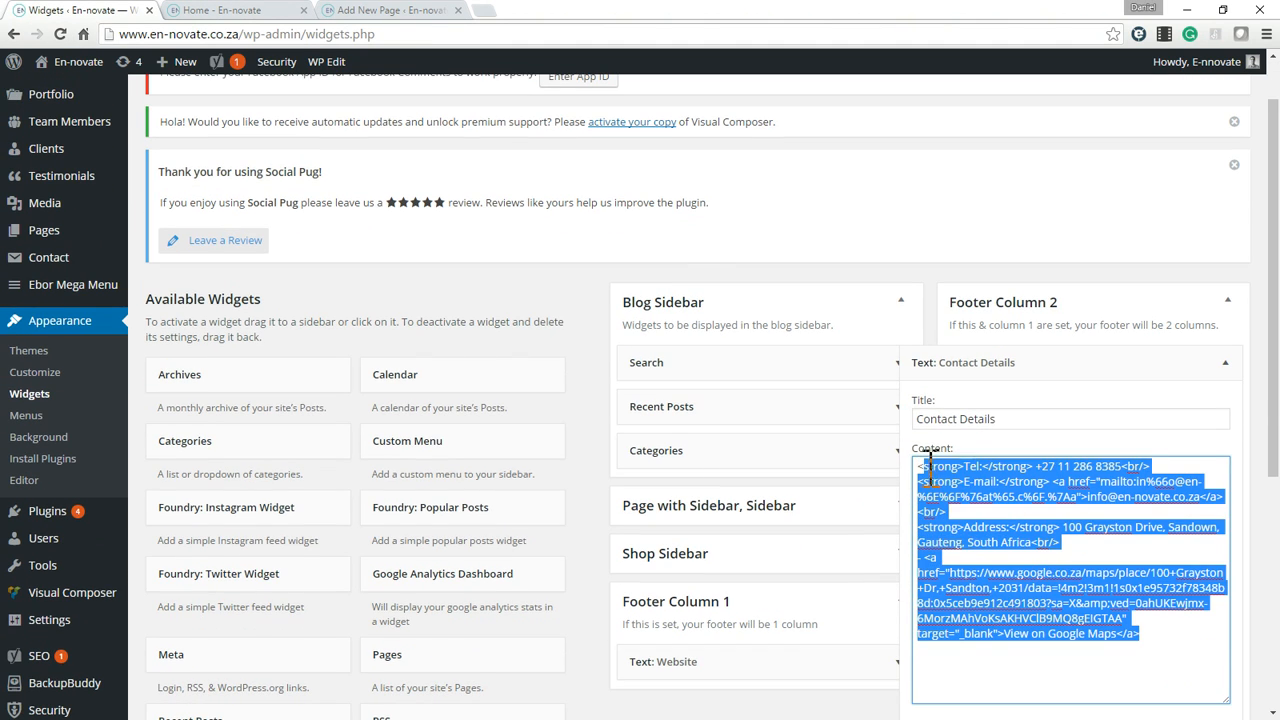
click(1108, 605)
scroll(960, 335, down, 1)
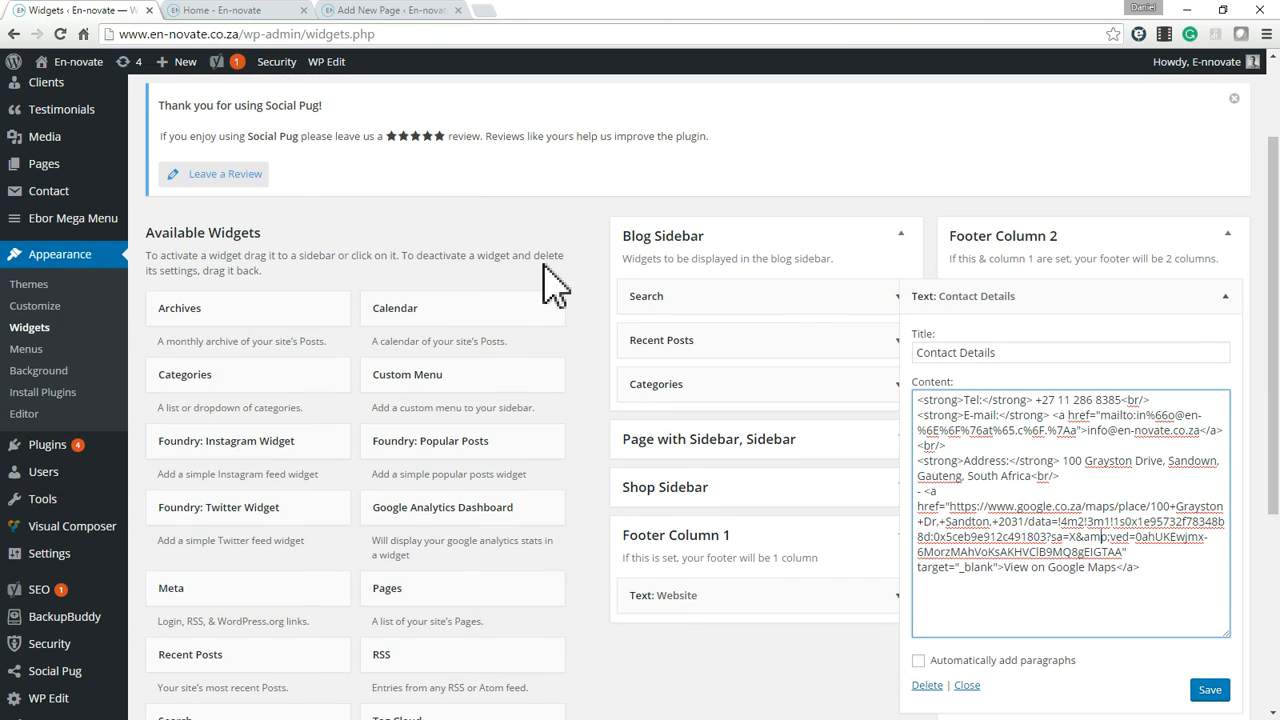
Close the Add New Page draft and leave it without saving the changes.
click(250, 11)
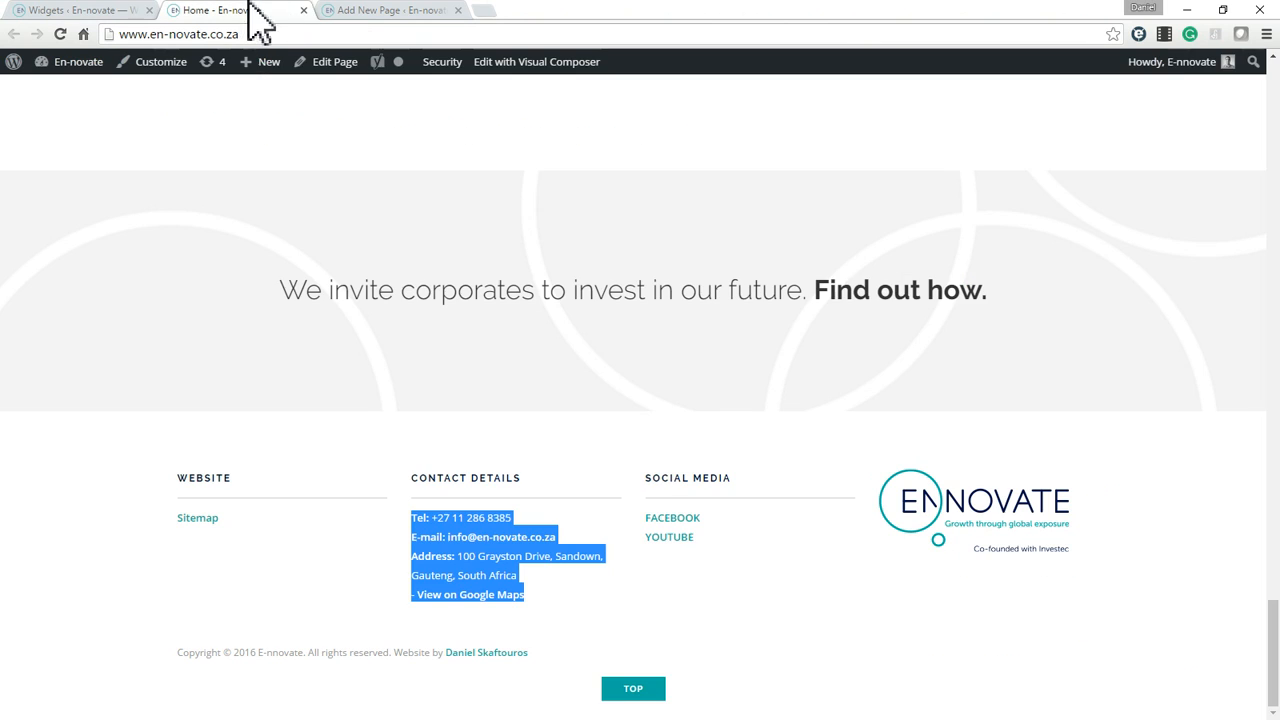
click(370, 10)
click(458, 10)
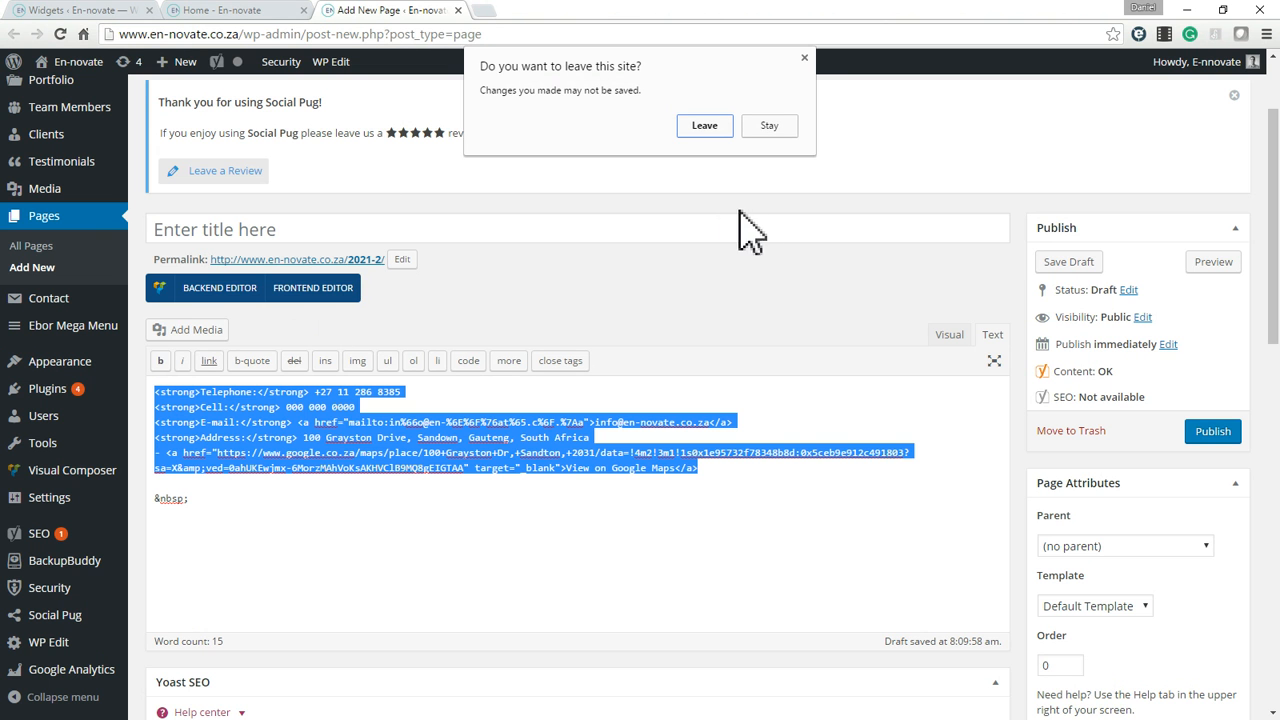
click(712, 127)
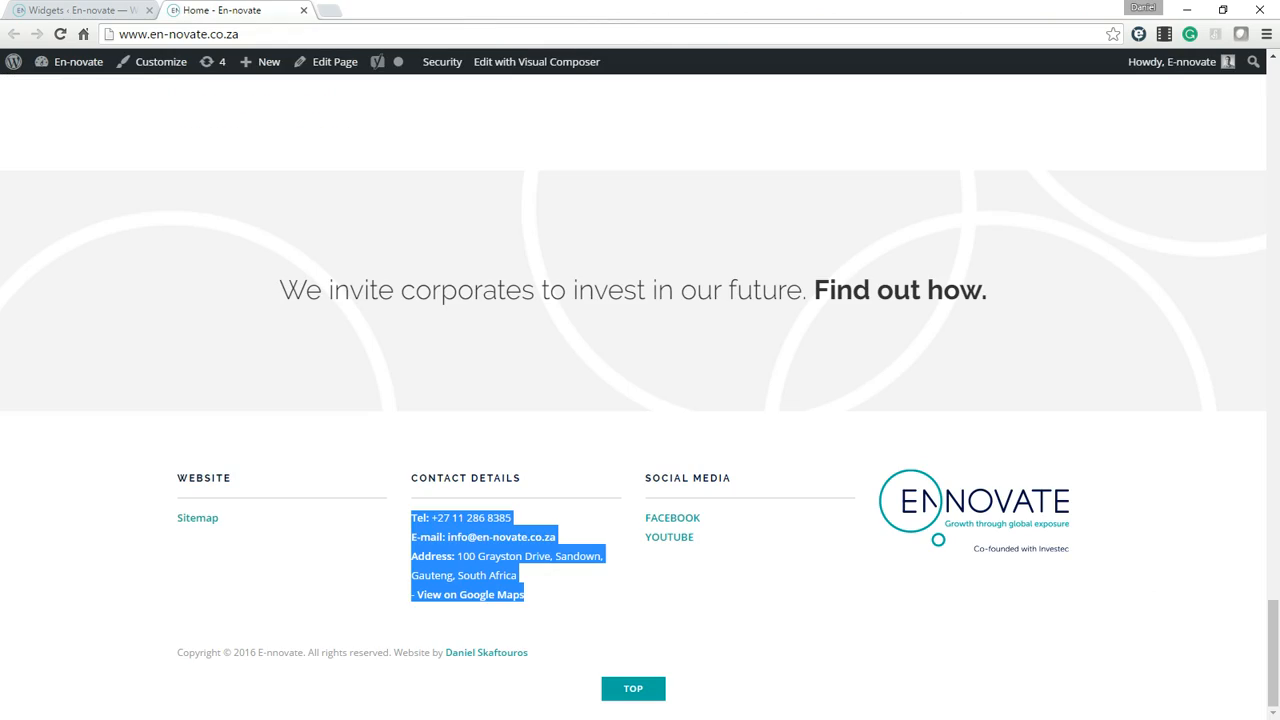
Examine the Stories from previous trips testimonials on the live home page.
scroll(580, 429, up, 20)
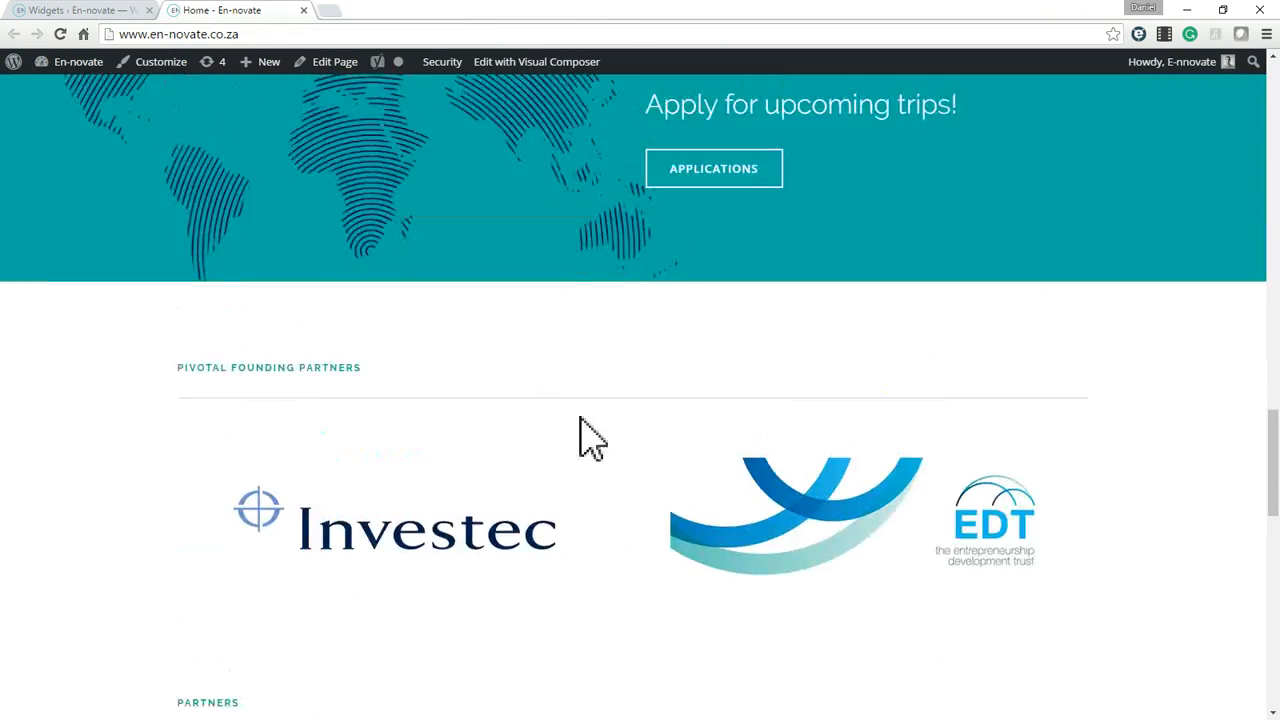
scroll(660, 487, down, 2)
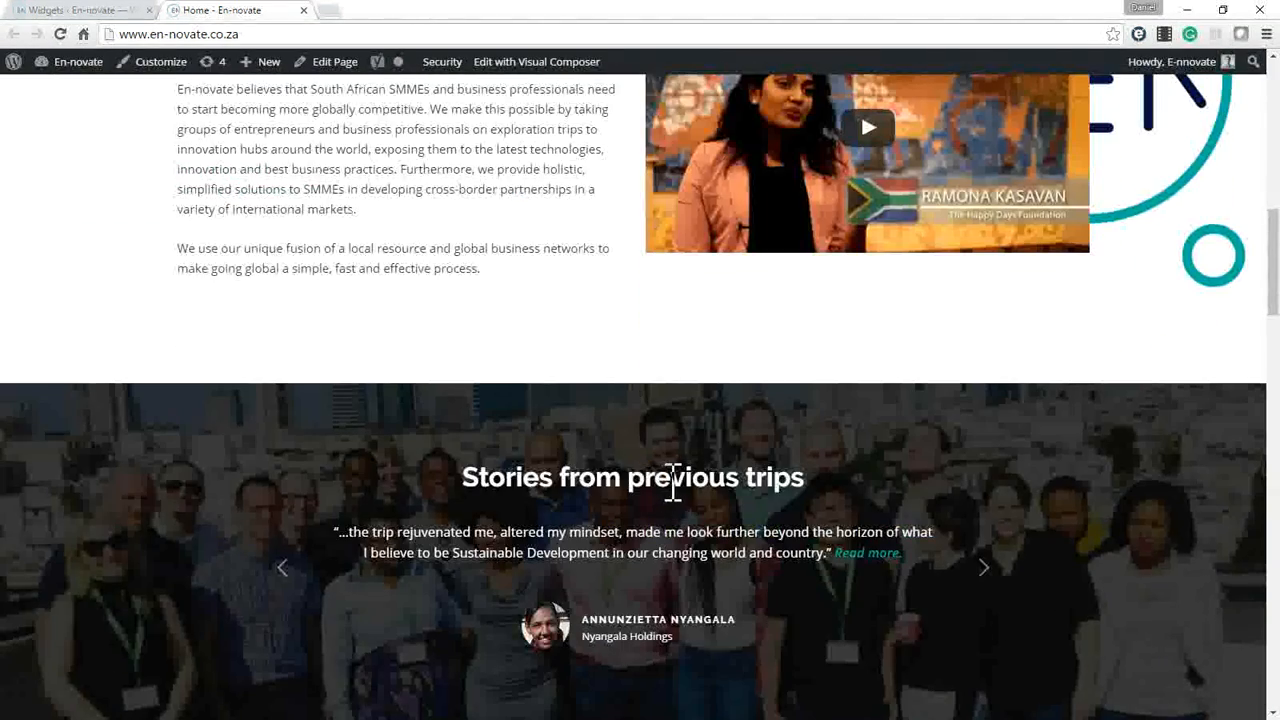
scroll(674, 485, down, 5)
scroll(609, 251, up, 5)
drag(373, 550, 488, 545)
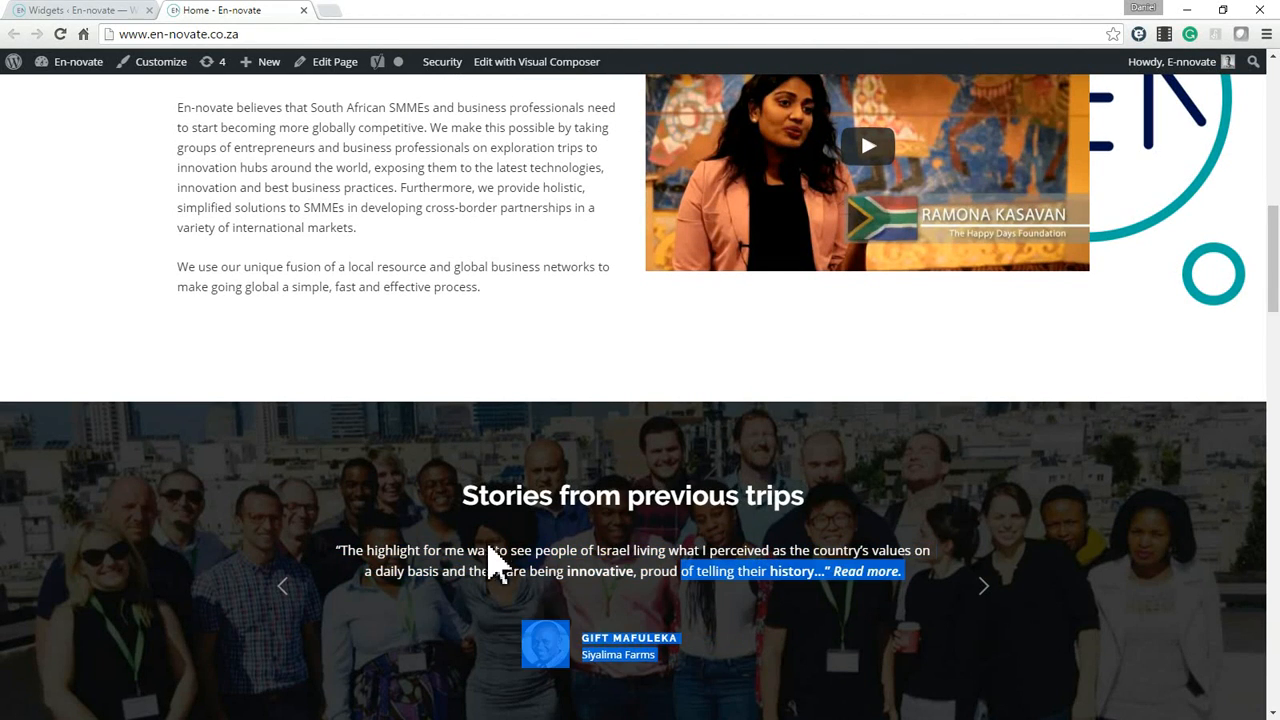
click(541, 557)
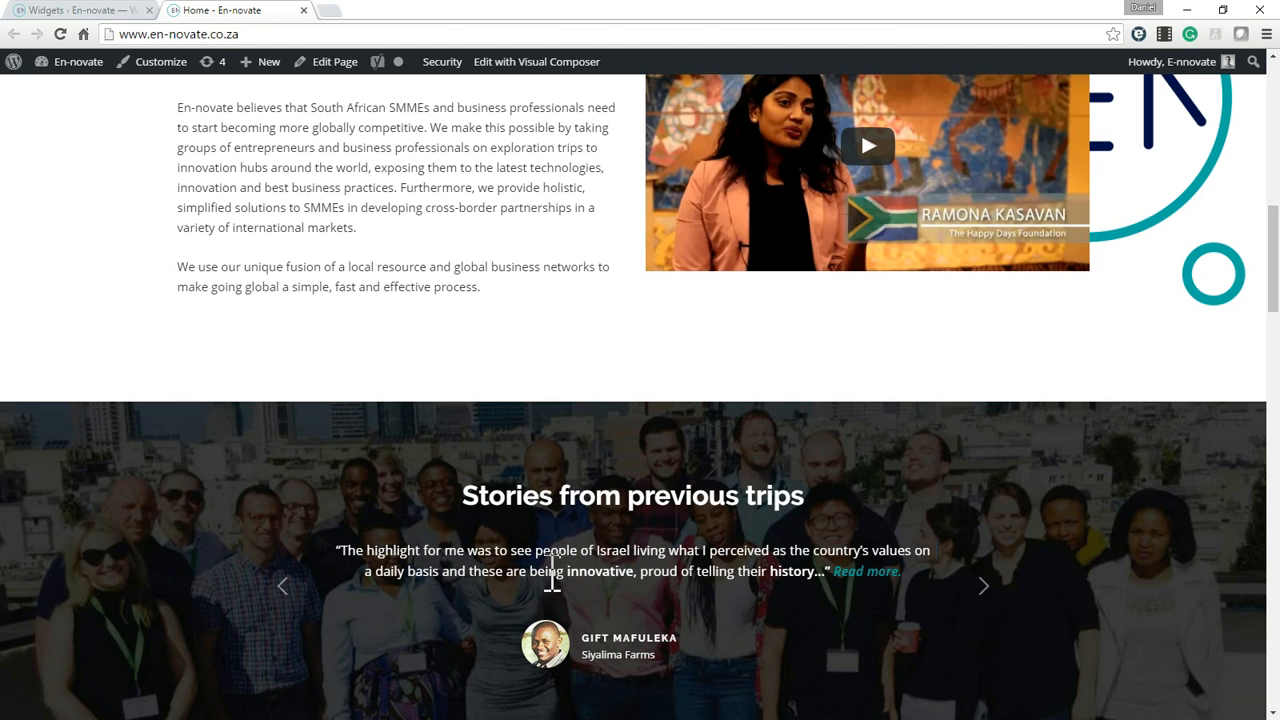
Highlight the short quotes in the home page's testimonial slider and open the live Testimonials page in a new tab.
drag(552, 576, 437, 560)
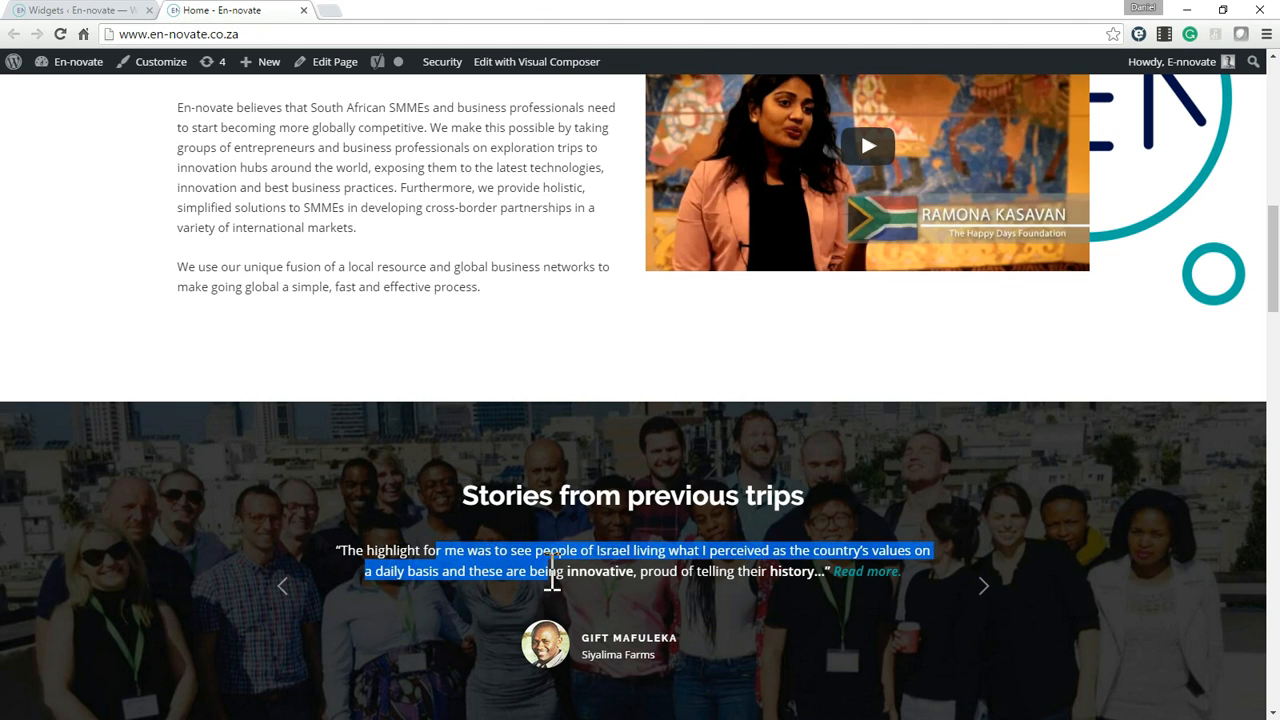
drag(463, 548, 630, 572)
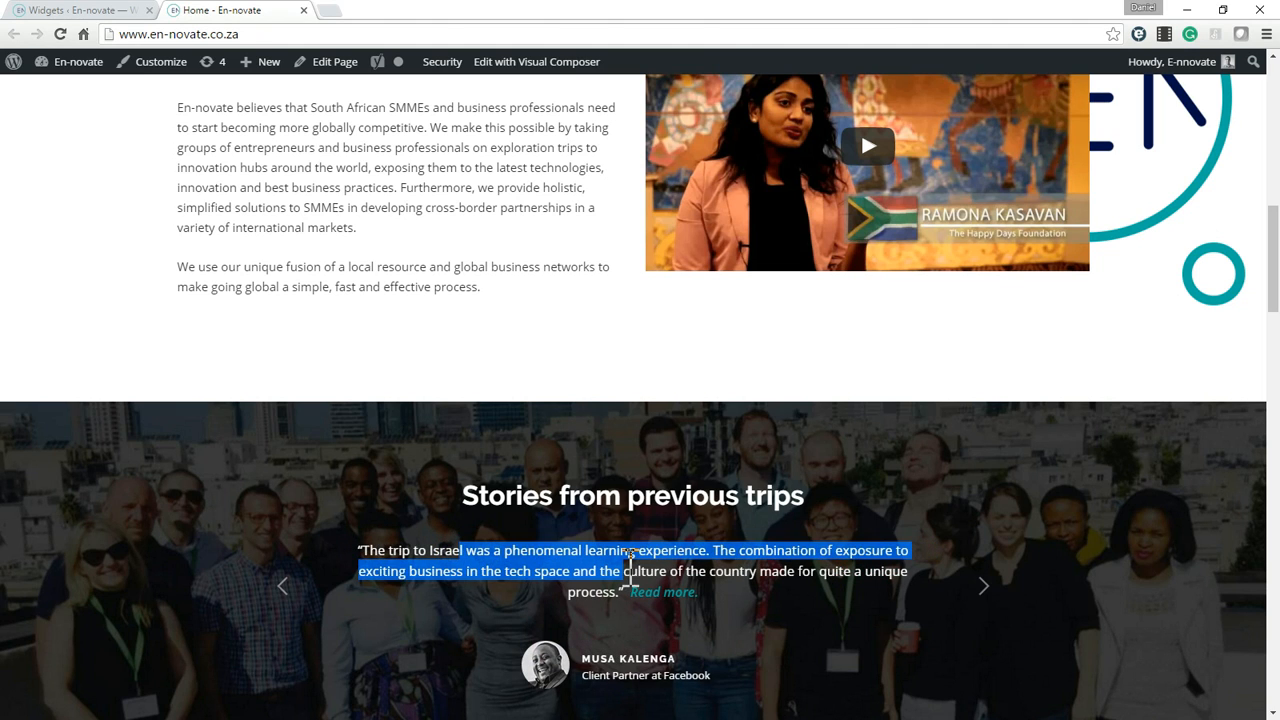
scroll(794, 577, up, 10)
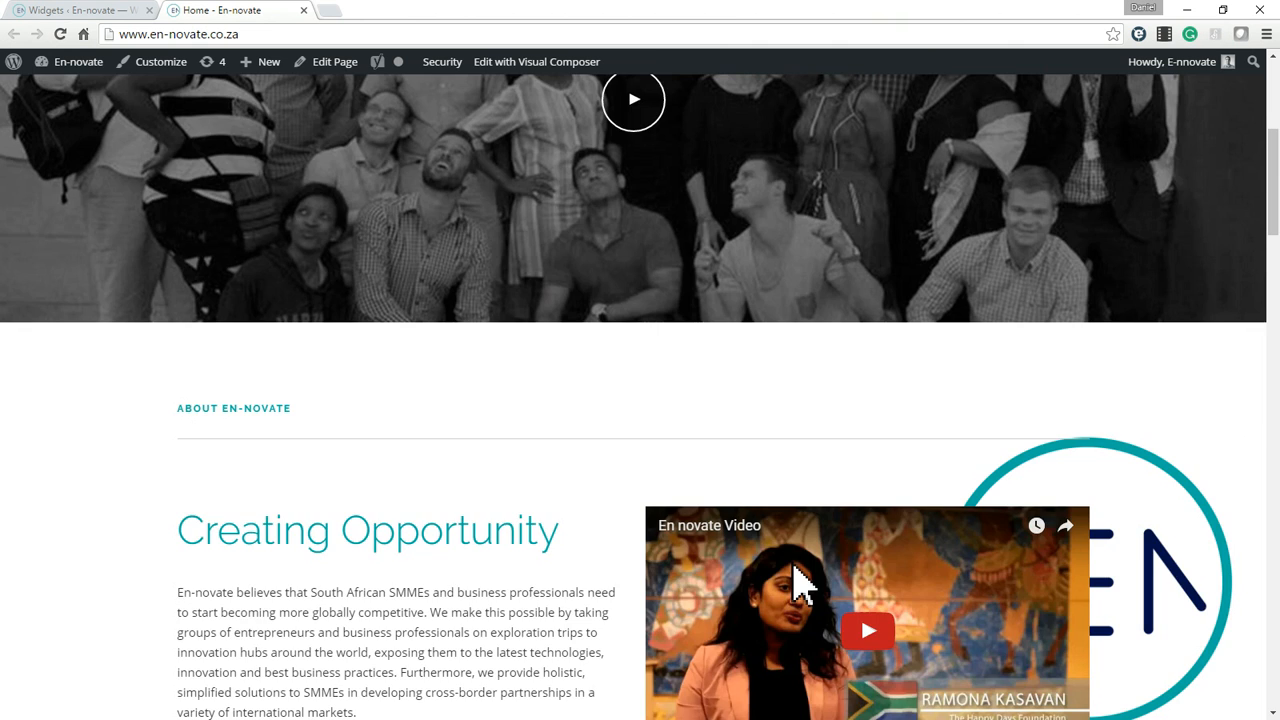
middle_click(938, 128)
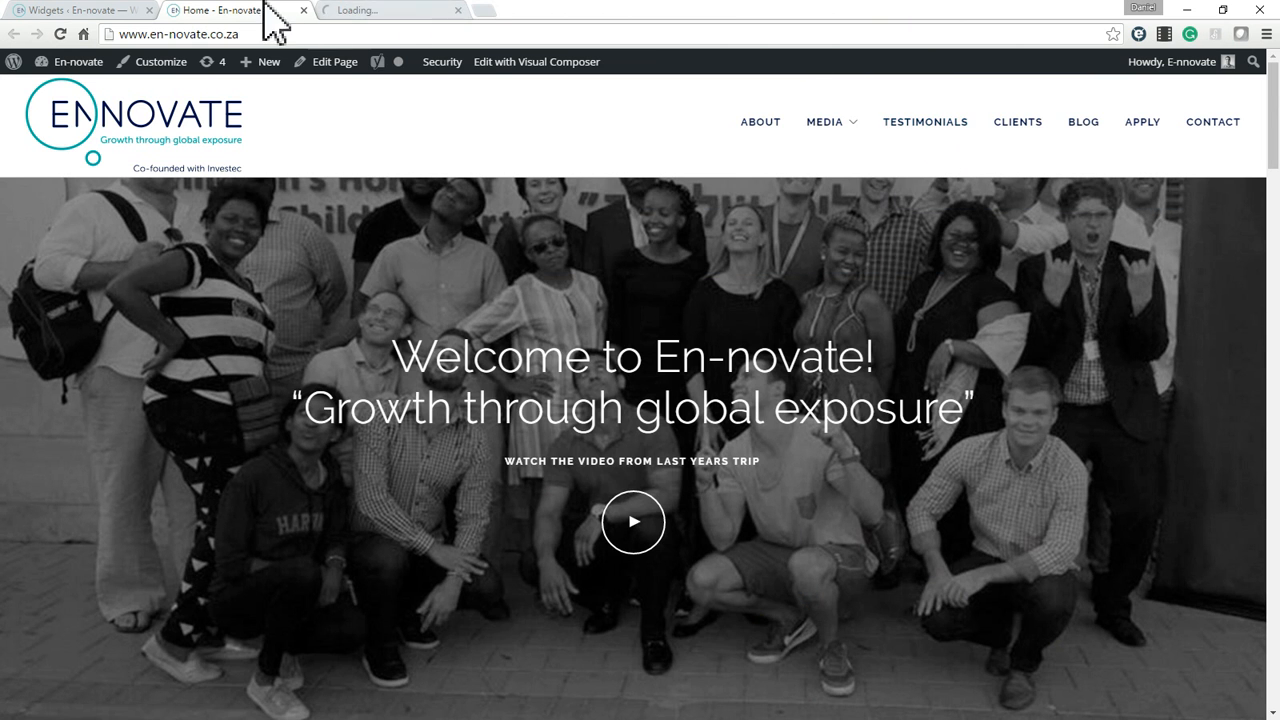
click(375, 10)
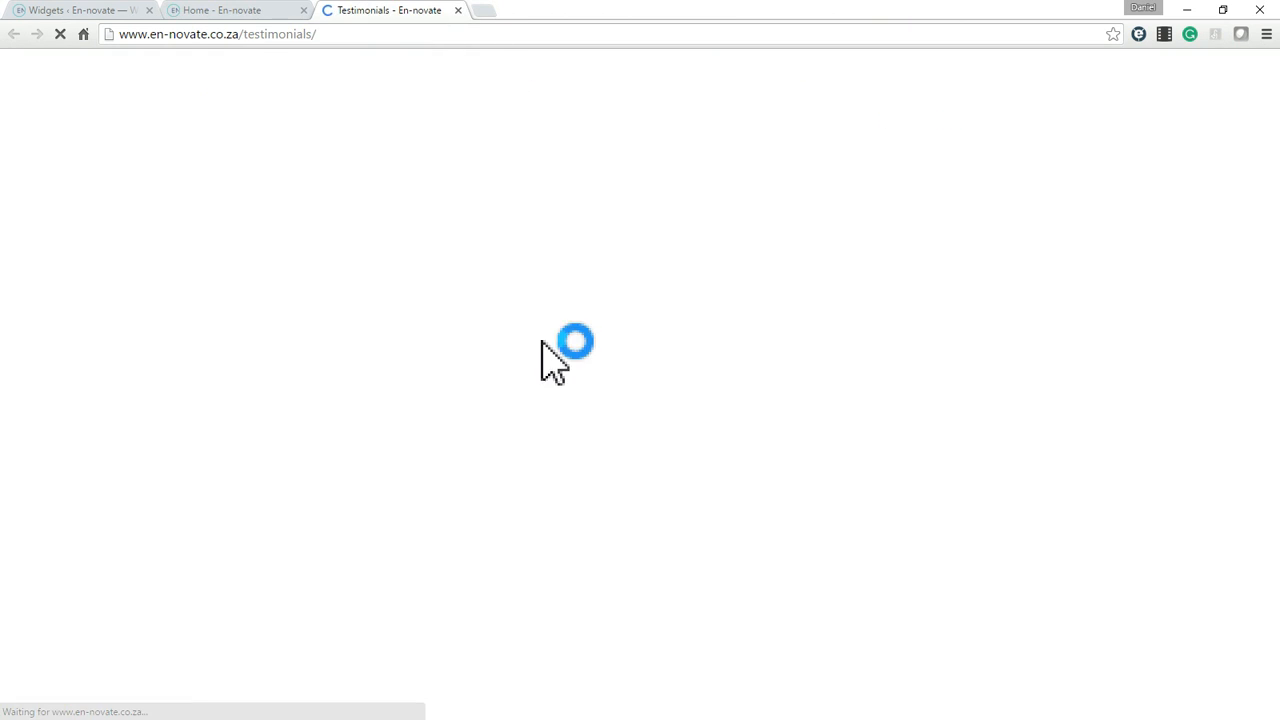
Examine the full-length testimonials on the live Testimonials page and compare them with the home page slider.
scroll(697, 495, down, 1)
scroll(697, 495, down, 6)
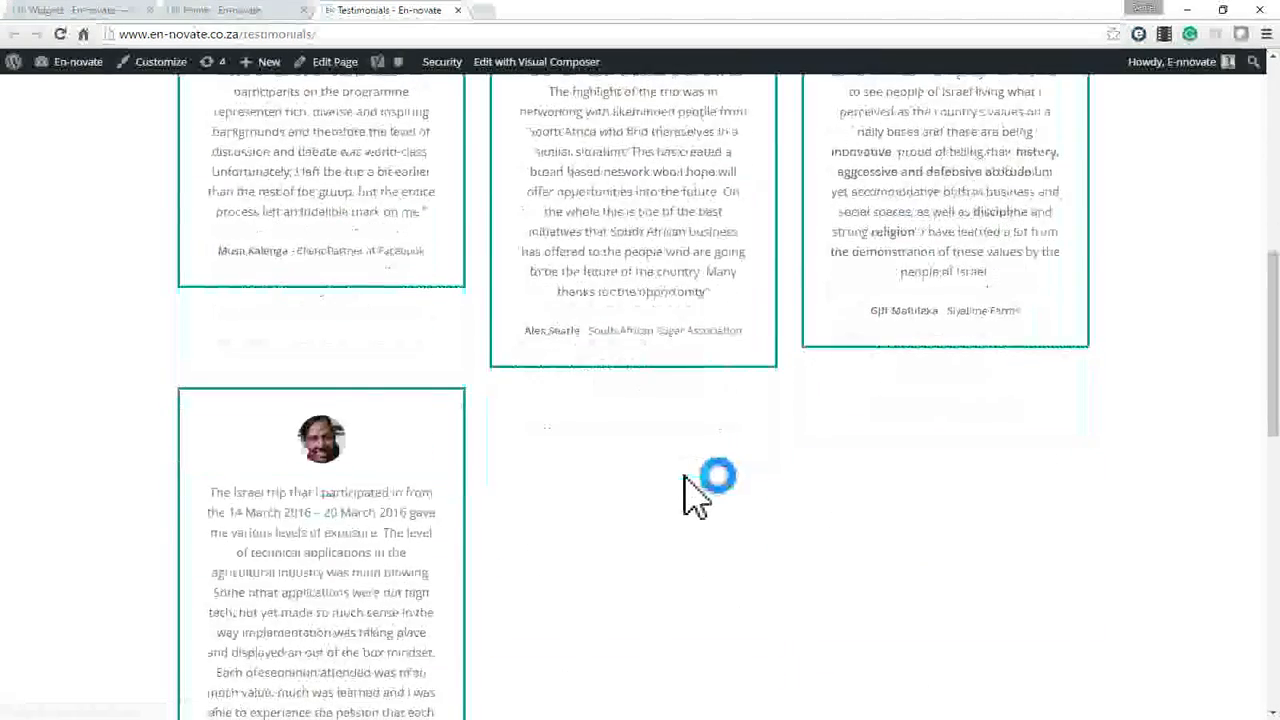
scroll(691, 491, down, 4)
scroll(691, 491, up, 4)
scroll(697, 495, up, 7)
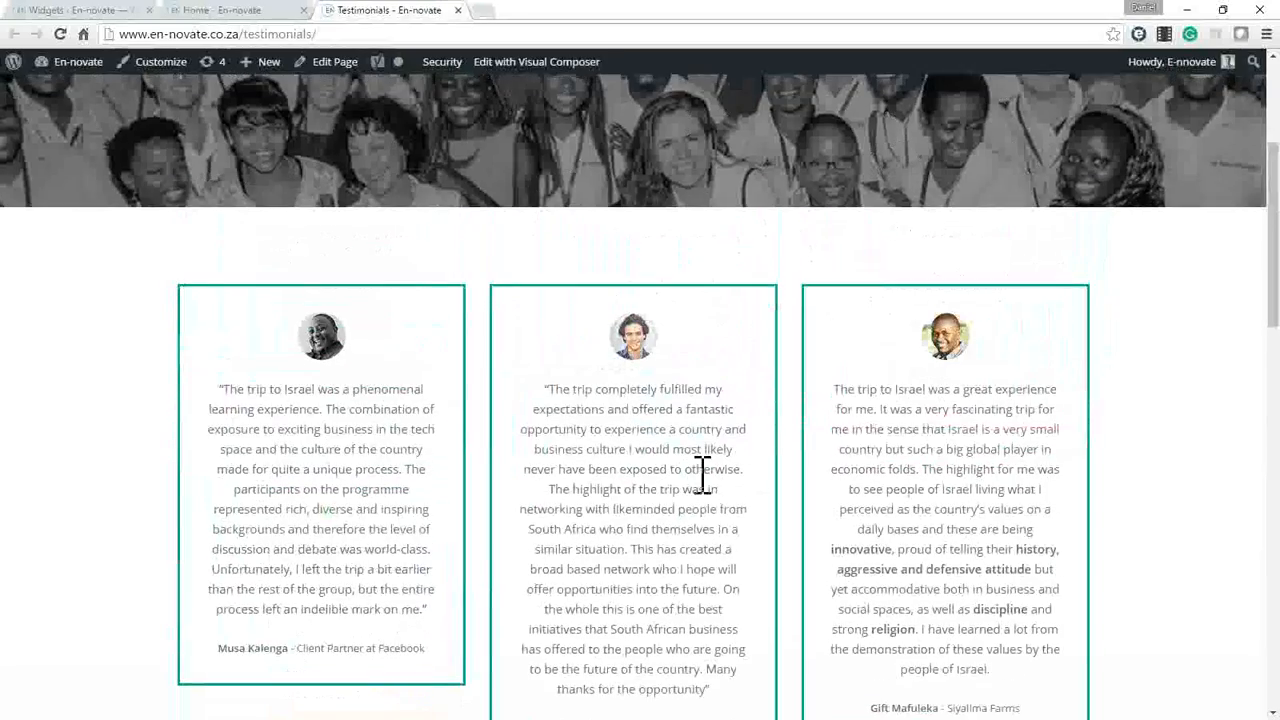
scroll(706, 491, down, 4)
scroll(703, 475, down, 1)
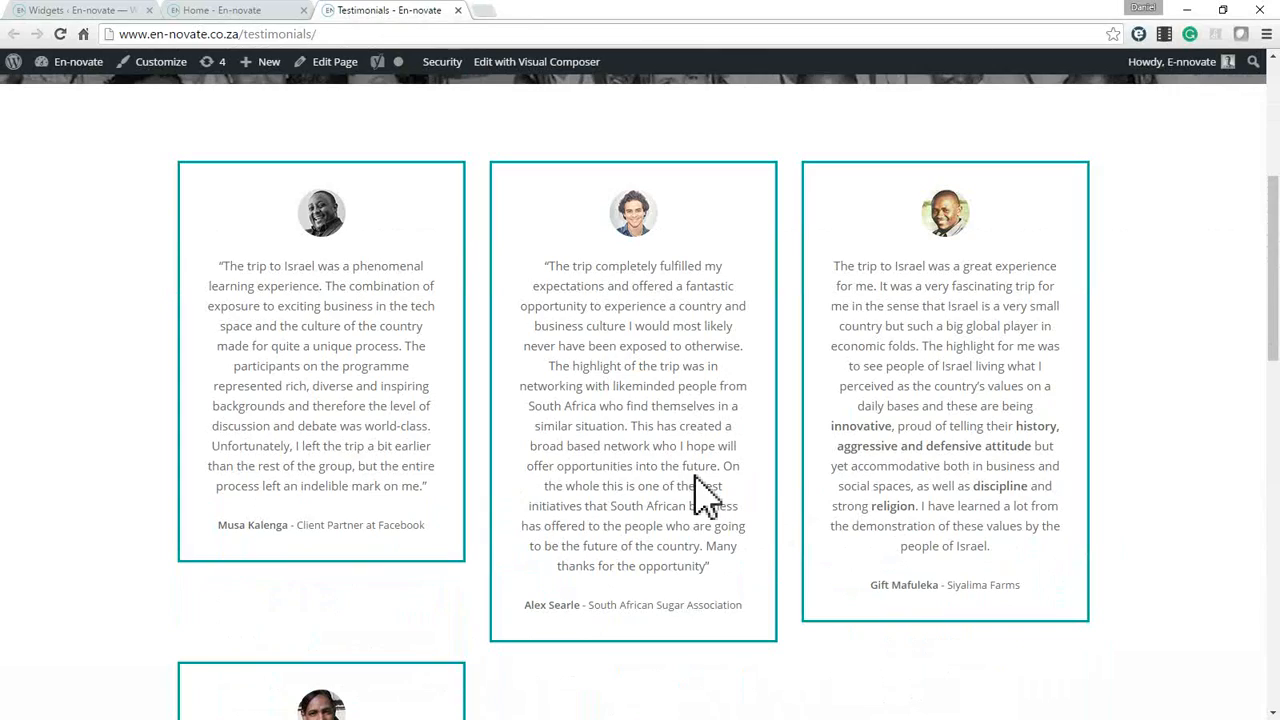
scroll(697, 480, down, 11)
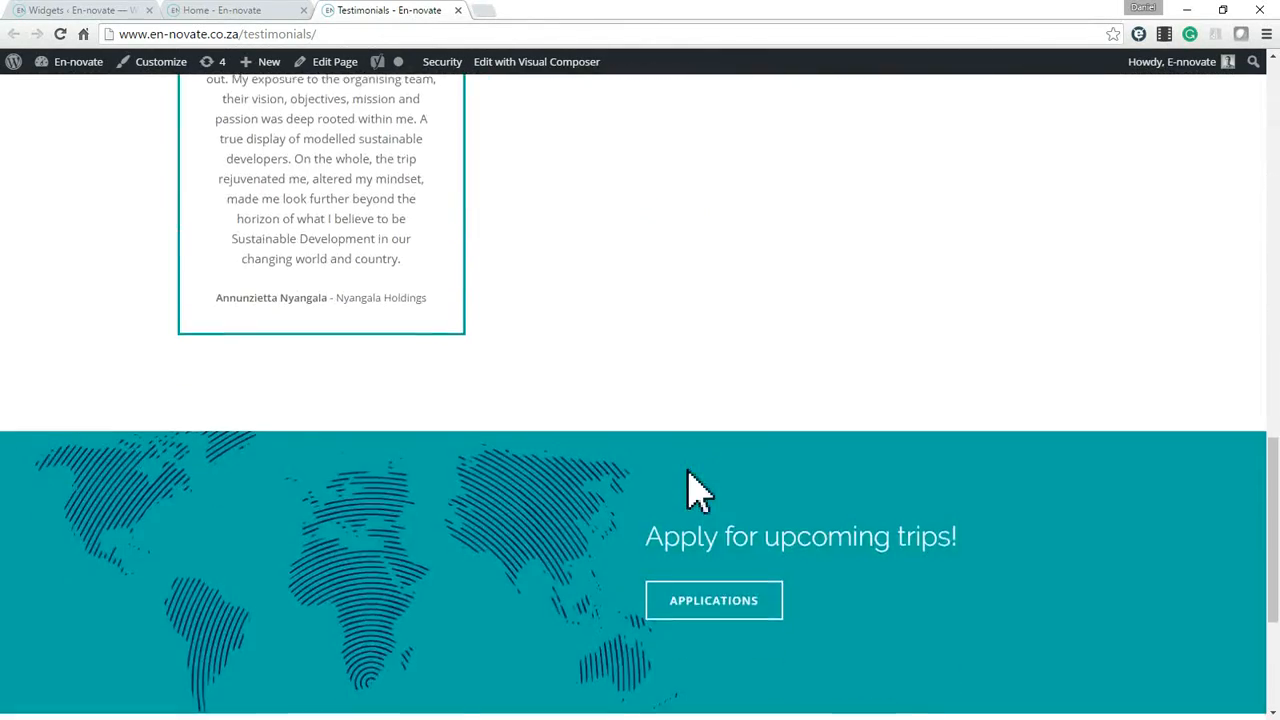
scroll(694, 486, up, 7)
scroll(690, 480, up, 8)
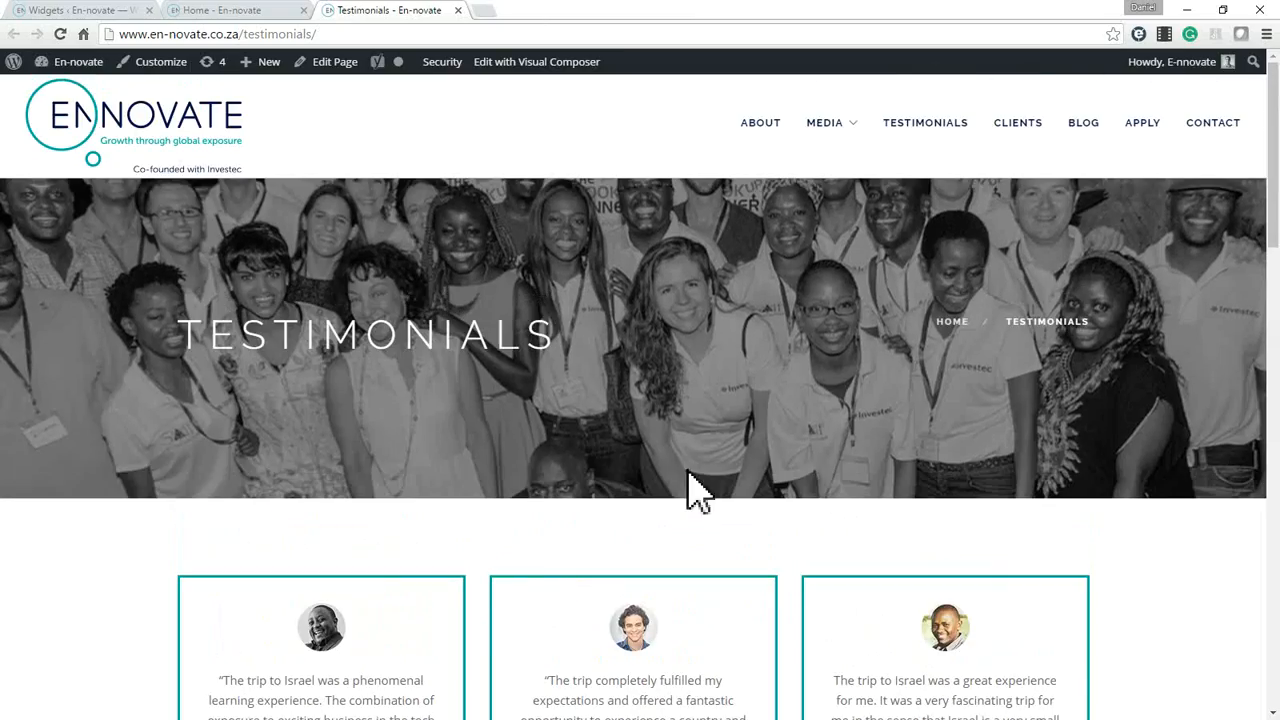
click(236, 12)
scroll(609, 537, down, 10)
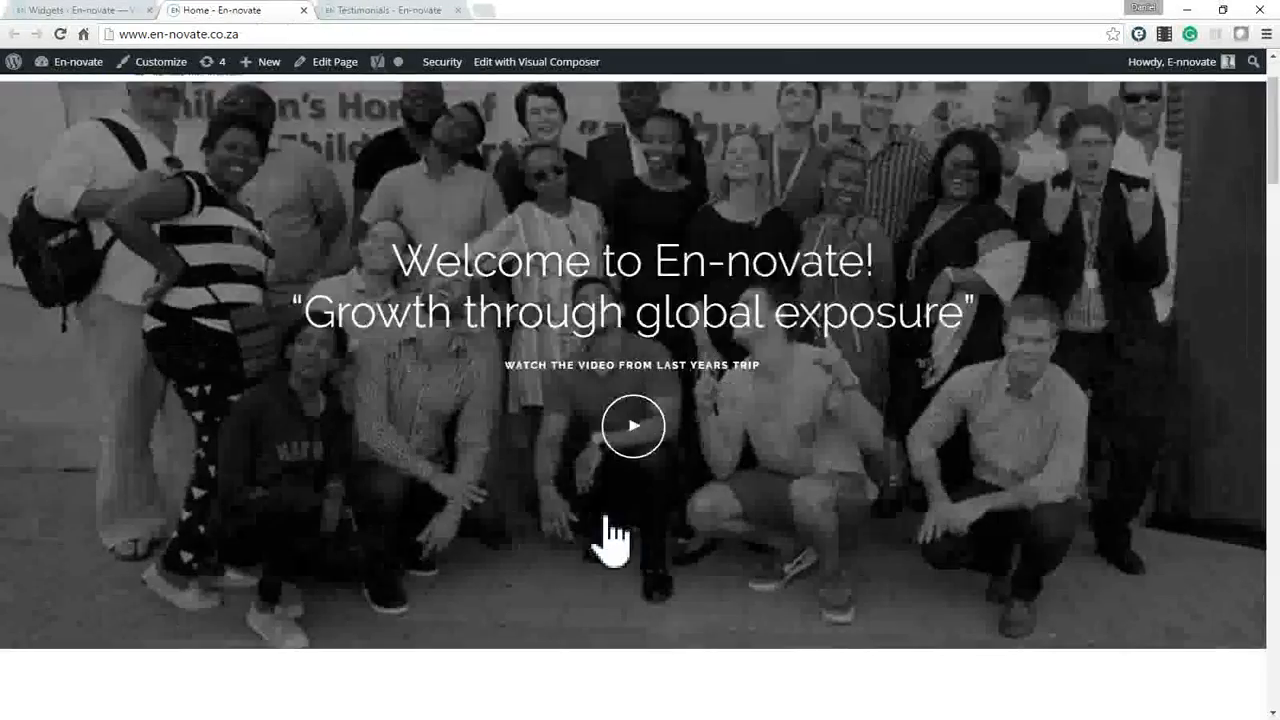
scroll(609, 537, up, 4)
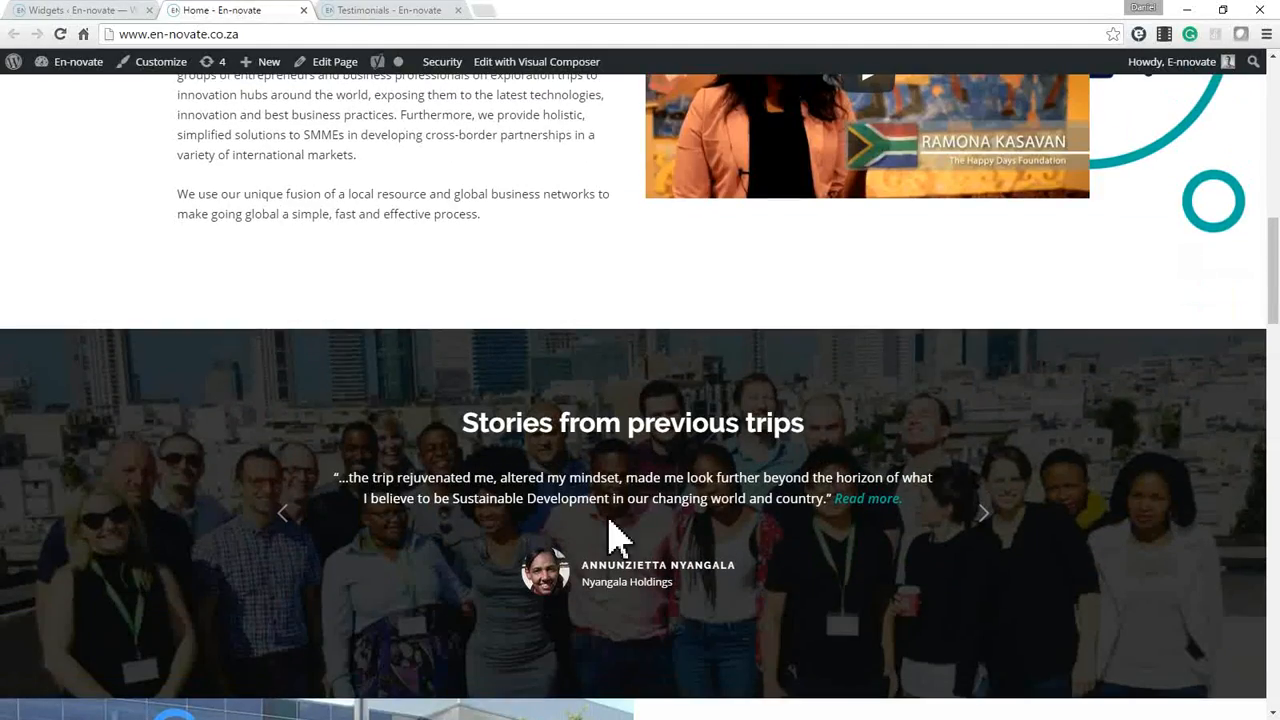
Open the admin list of all testimonials and review its entries in the Home and Full categories.
click(55, 12)
scroll(70, 245, up, 2)
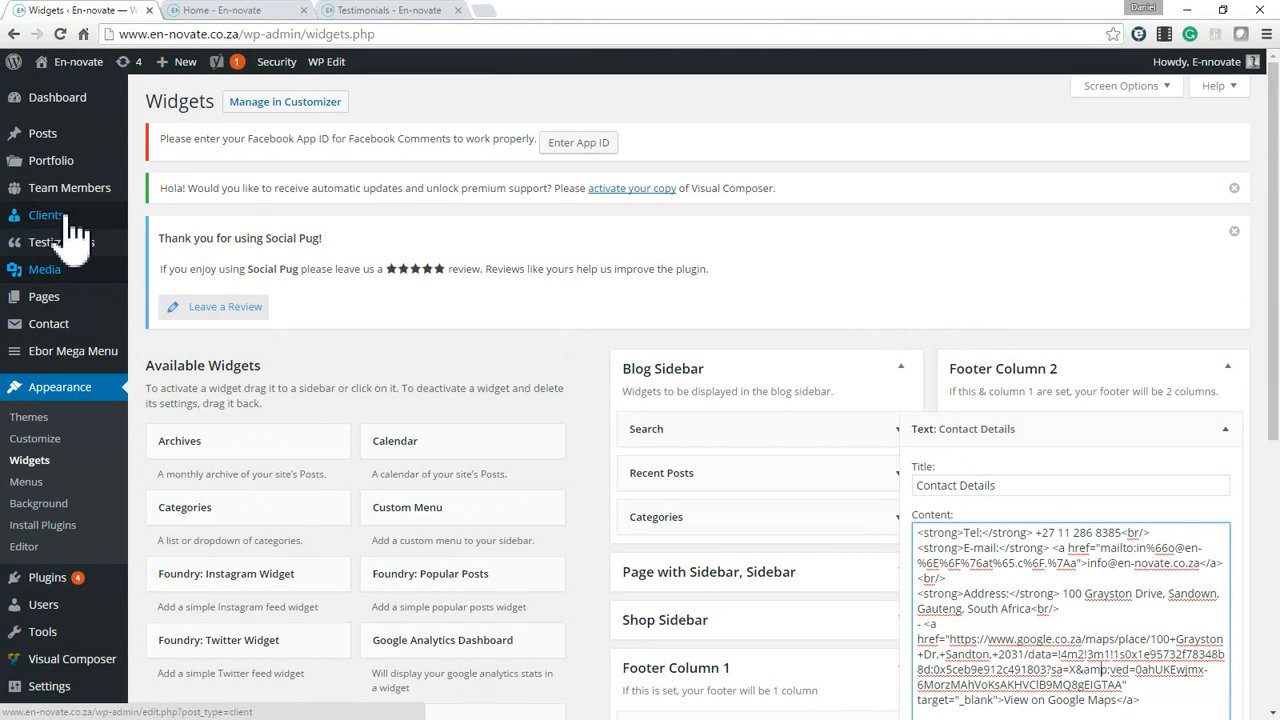
mouse_move(40, 243)
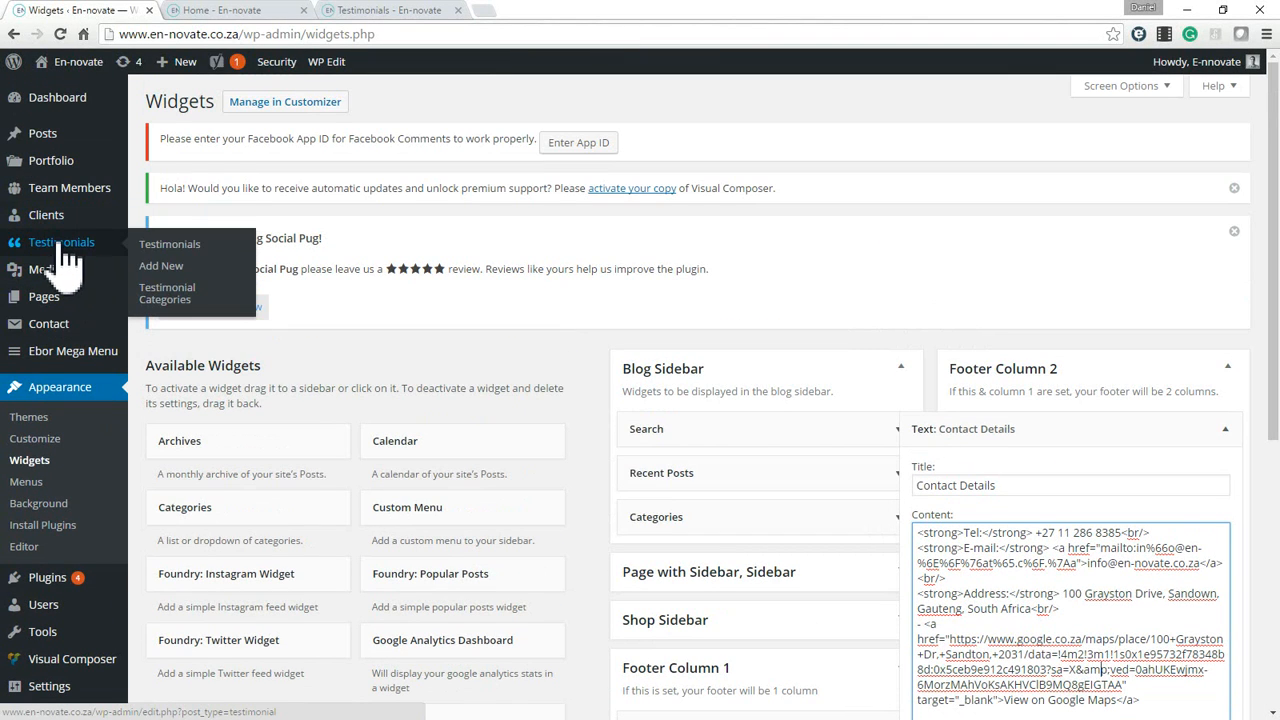
click(170, 247)
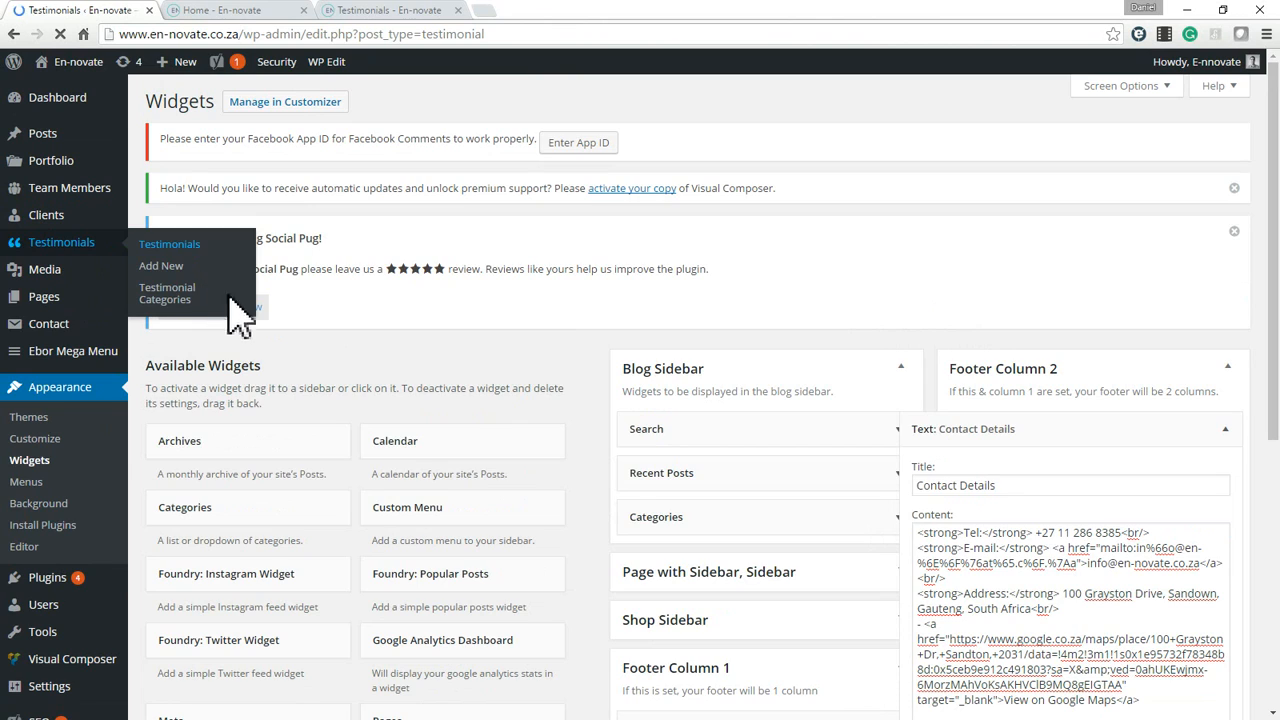
scroll(523, 413, down, 3)
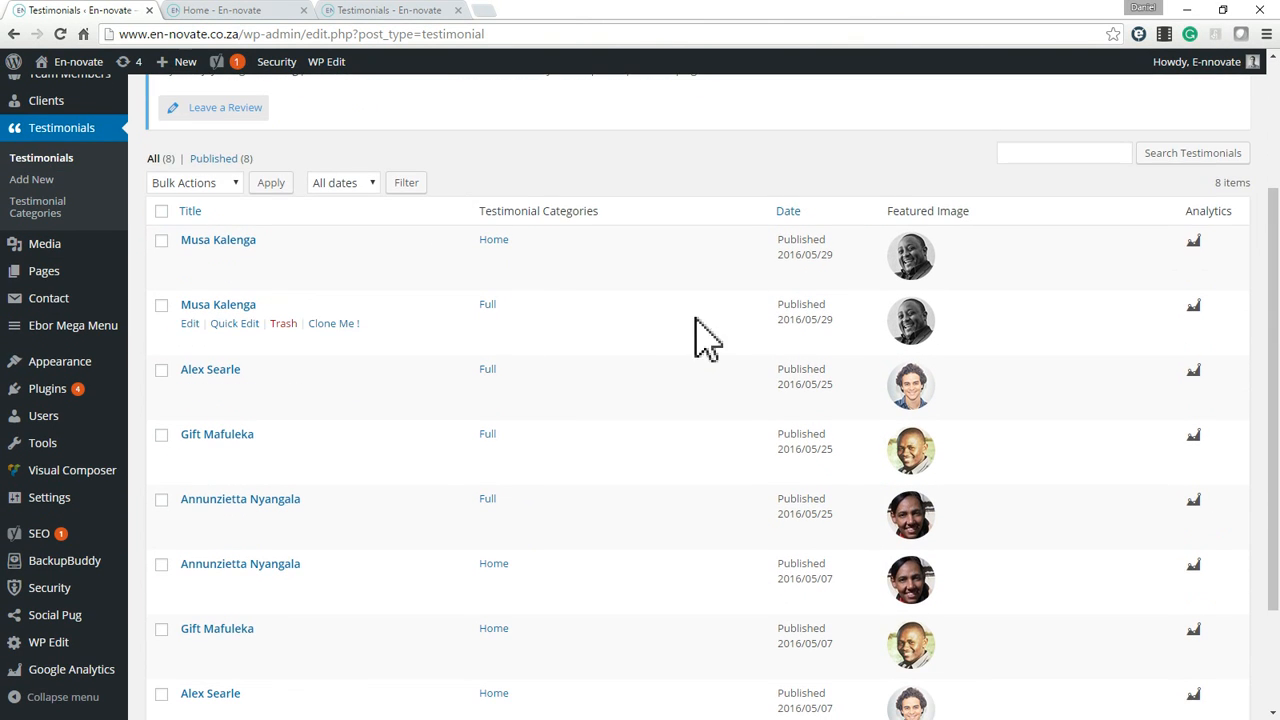
scroll(640, 350, down, 1)
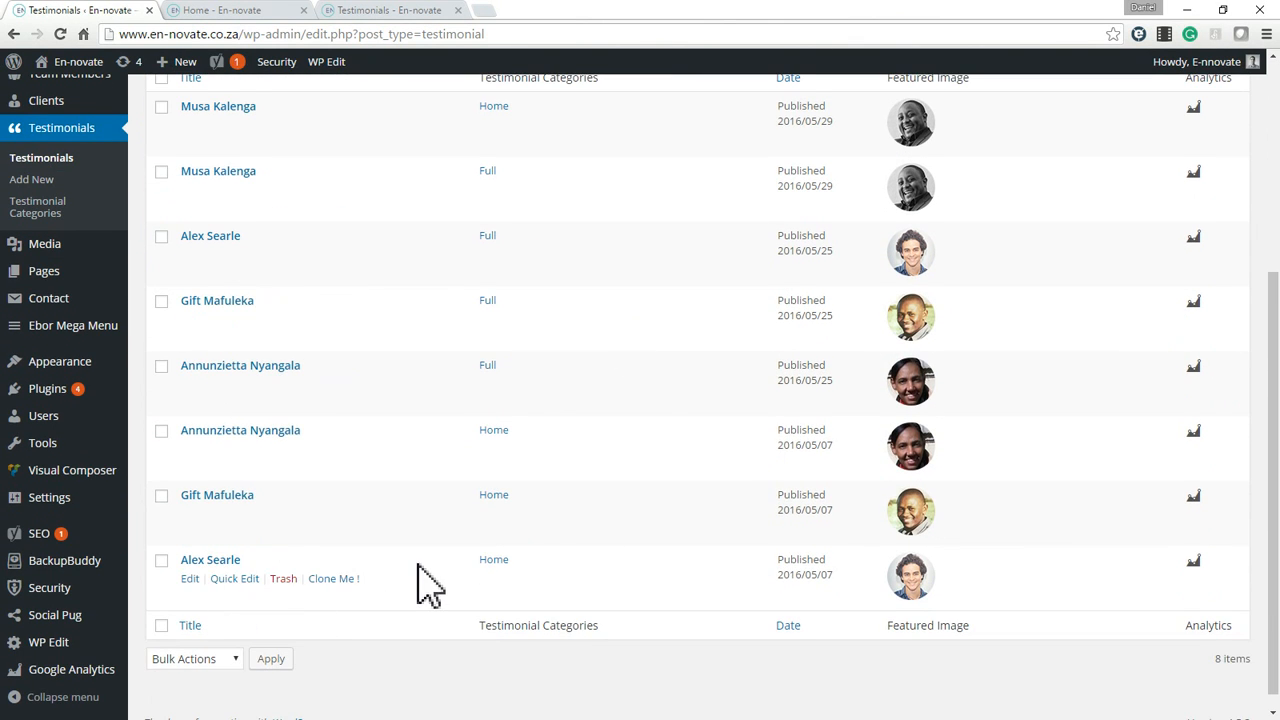
scroll(423, 586, up, 3)
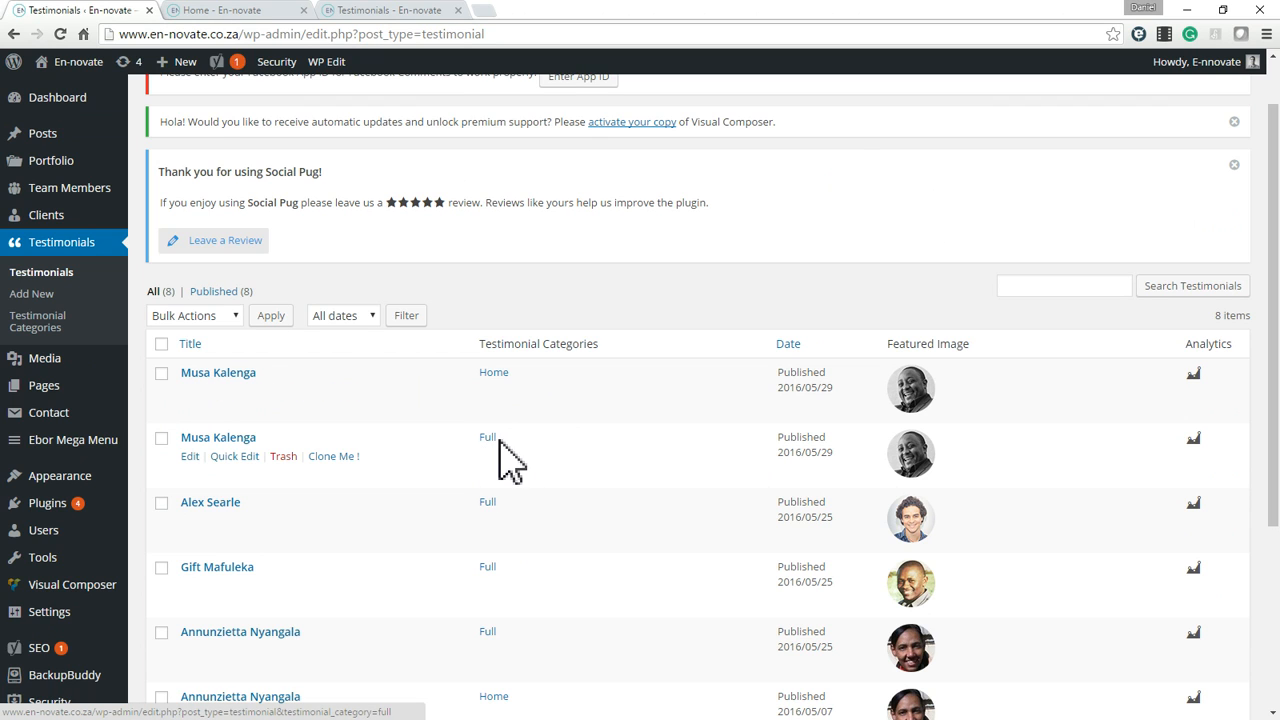
Open the Full-category testimonial by the Client Partner at Facebook for editing and examine its title, text, job title and category.
click(190, 458)
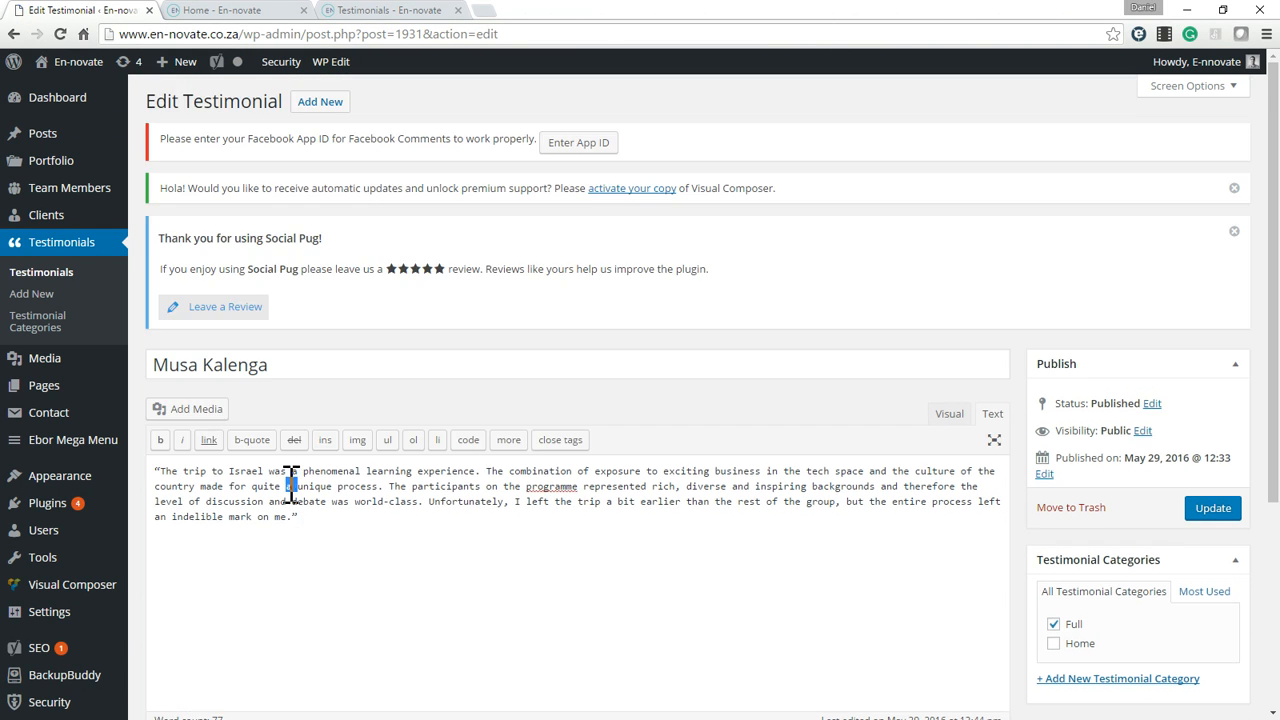
triple_click(294, 486)
click(502, 518)
scroll(545, 510, down, 1)
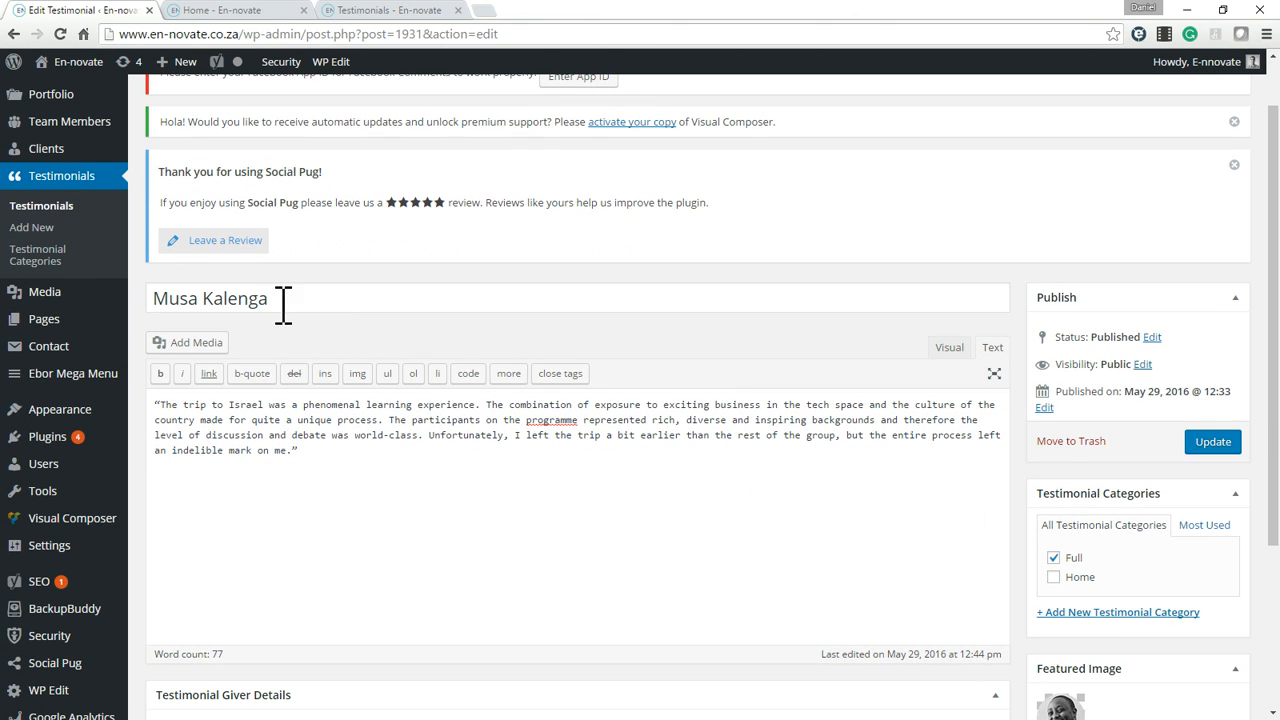
triple_click(280, 298)
scroll(438, 355, down, 3)
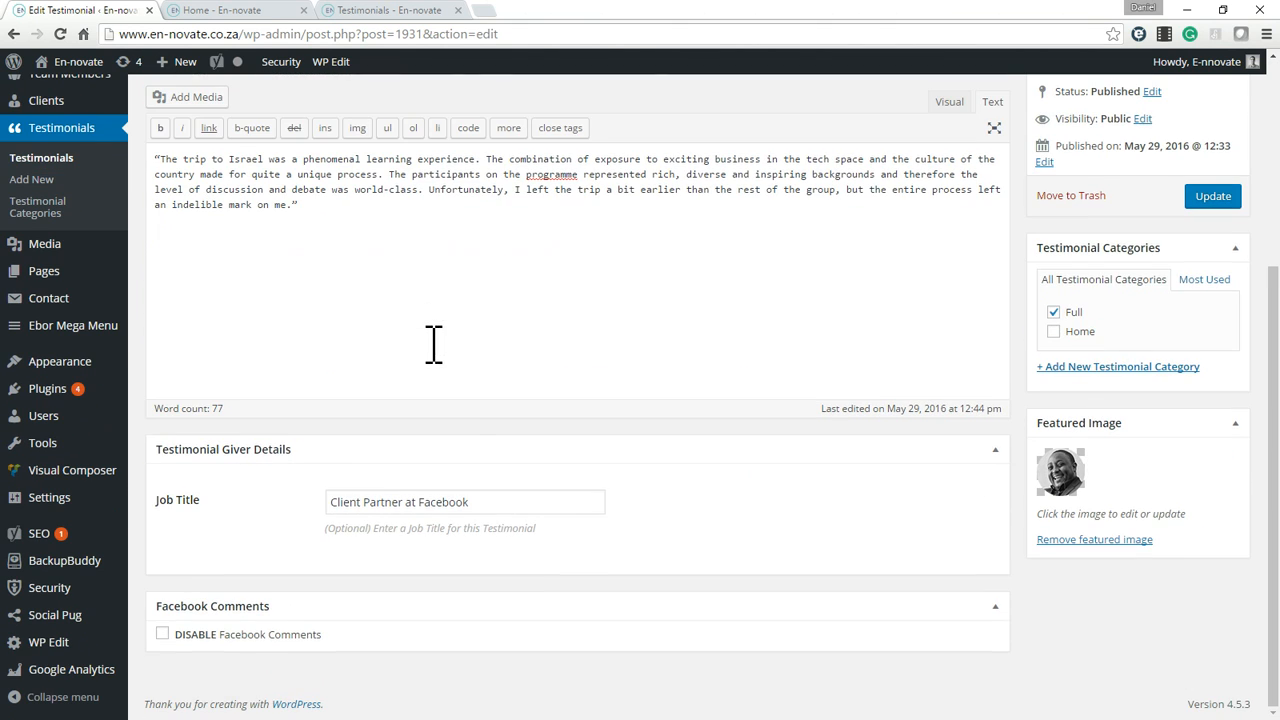
click(420, 502)
scroll(450, 497, up, 3)
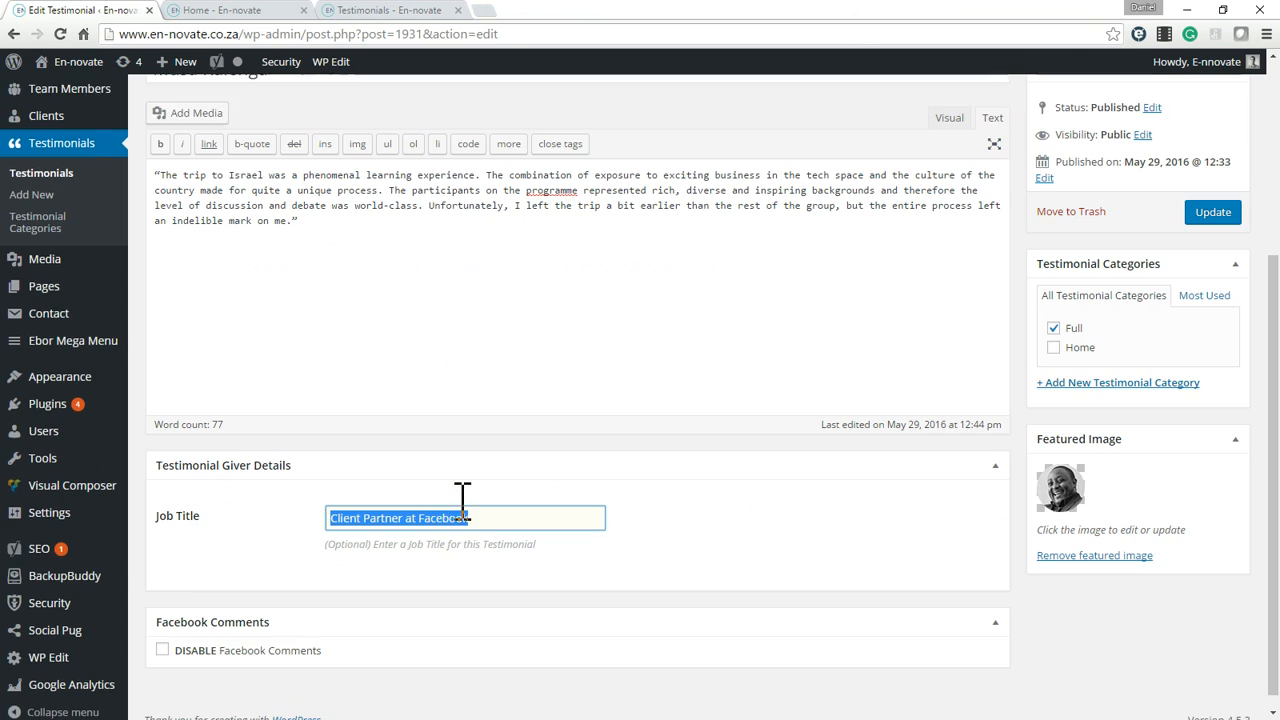
triple_click(218, 362)
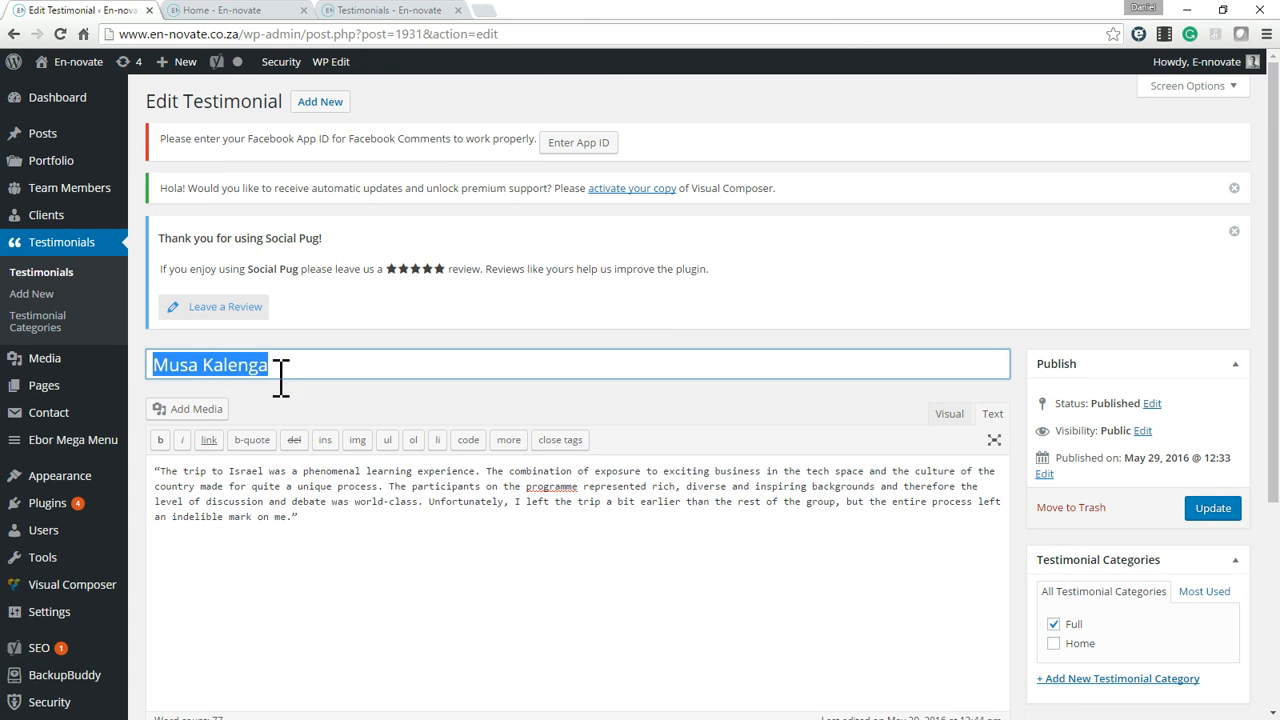
scroll(960, 510, down, 1)
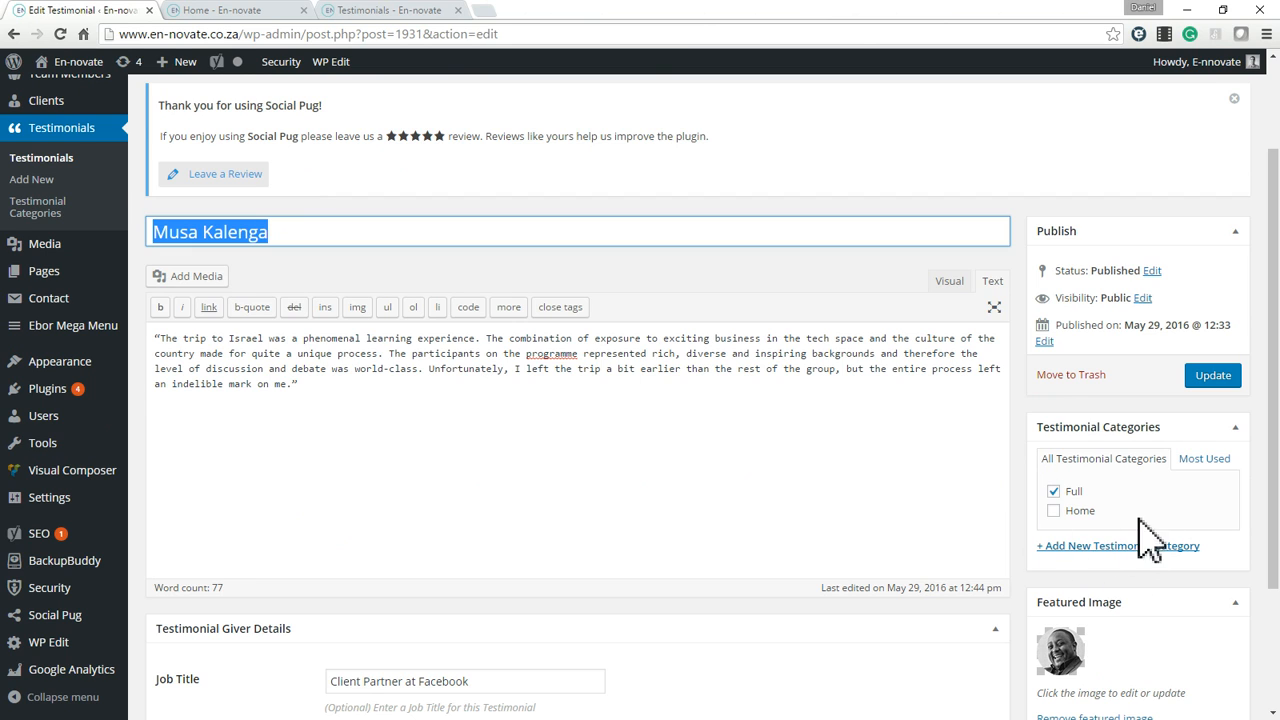
click(491, 357)
key(ctrl+a)
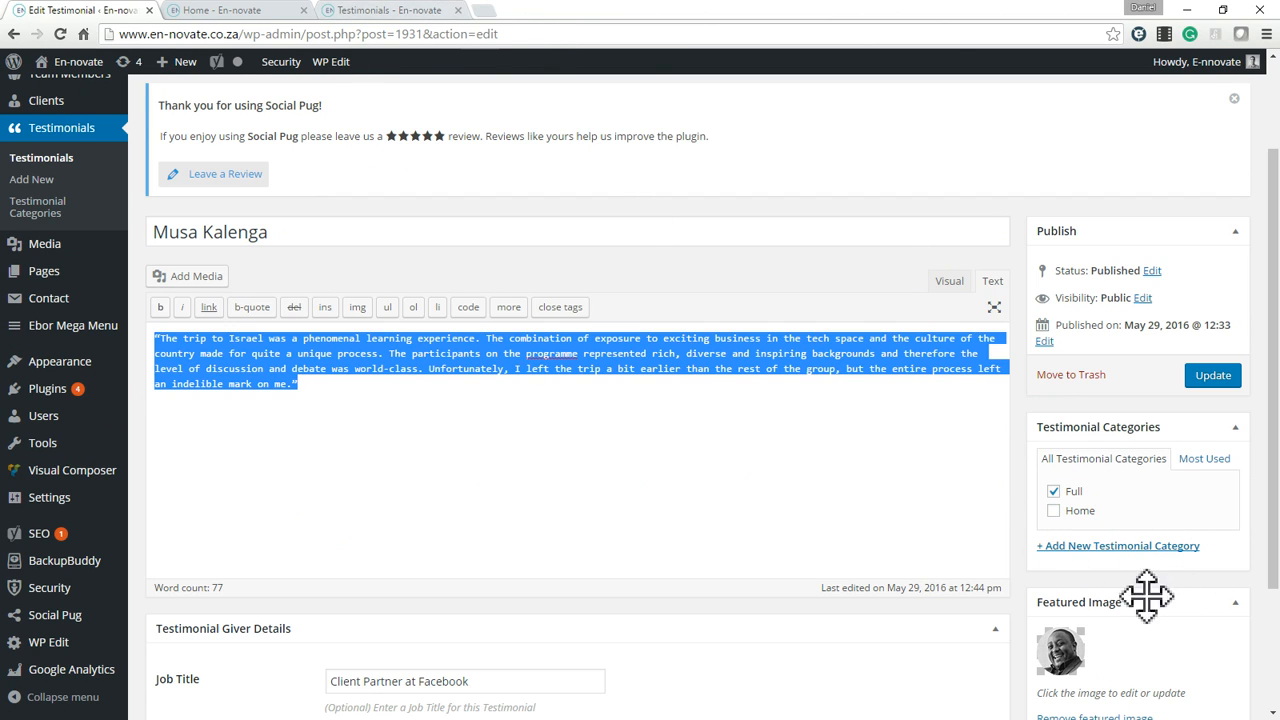
Switch the testimonial's category from Full to Home.
click(1054, 492)
click(1054, 511)
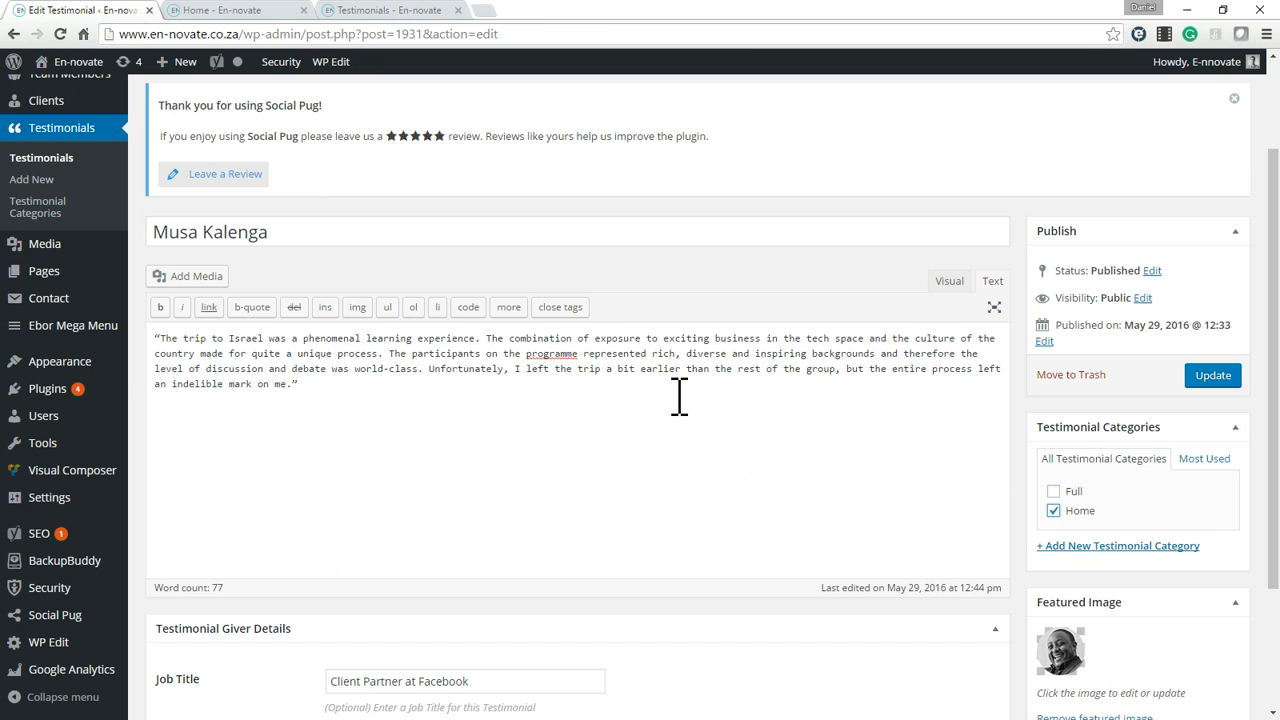
Find the Facebook client partner's shortened quote in the home page slider and compare it with the testimonial's full text.
click(286, 10)
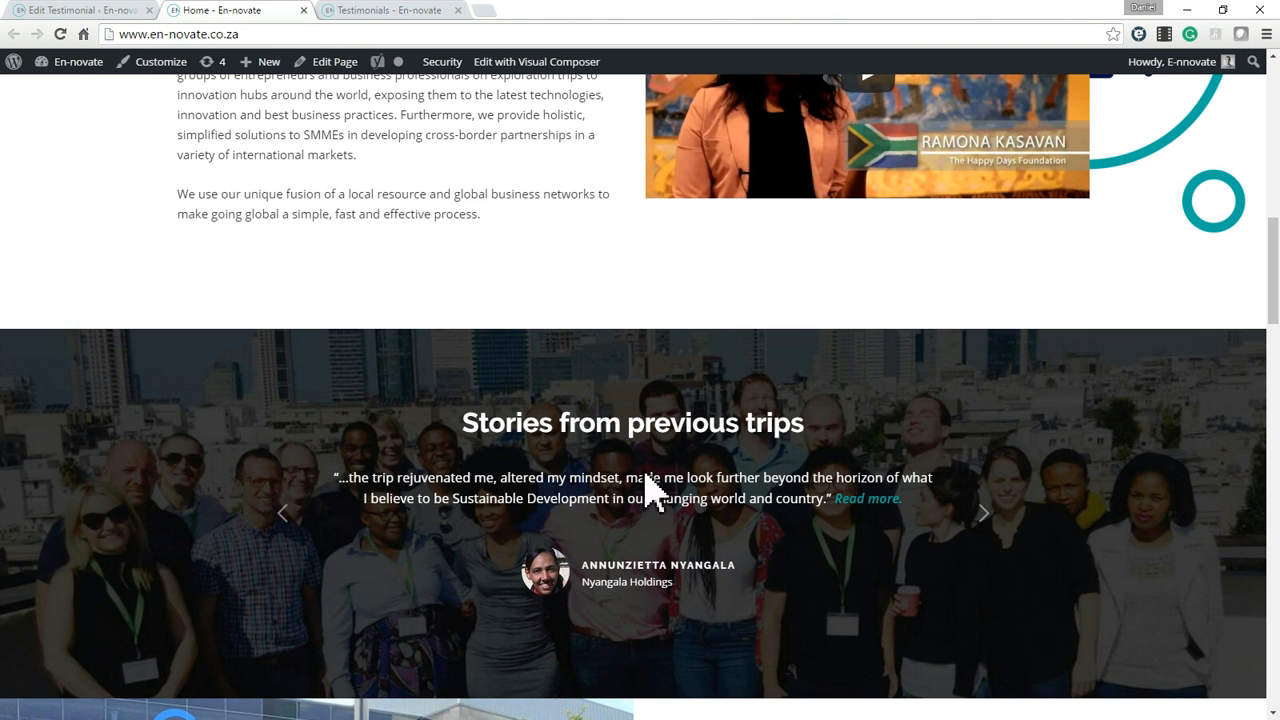
click(984, 512)
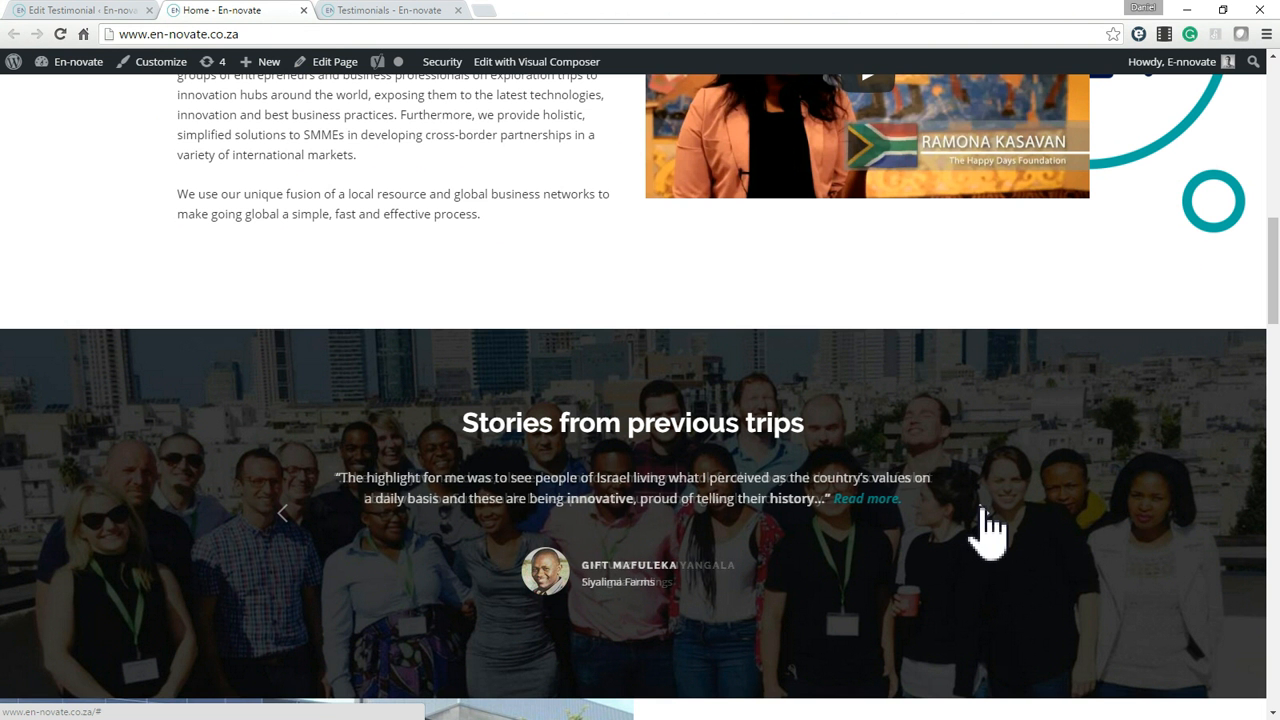
click(984, 512)
click(506, 485)
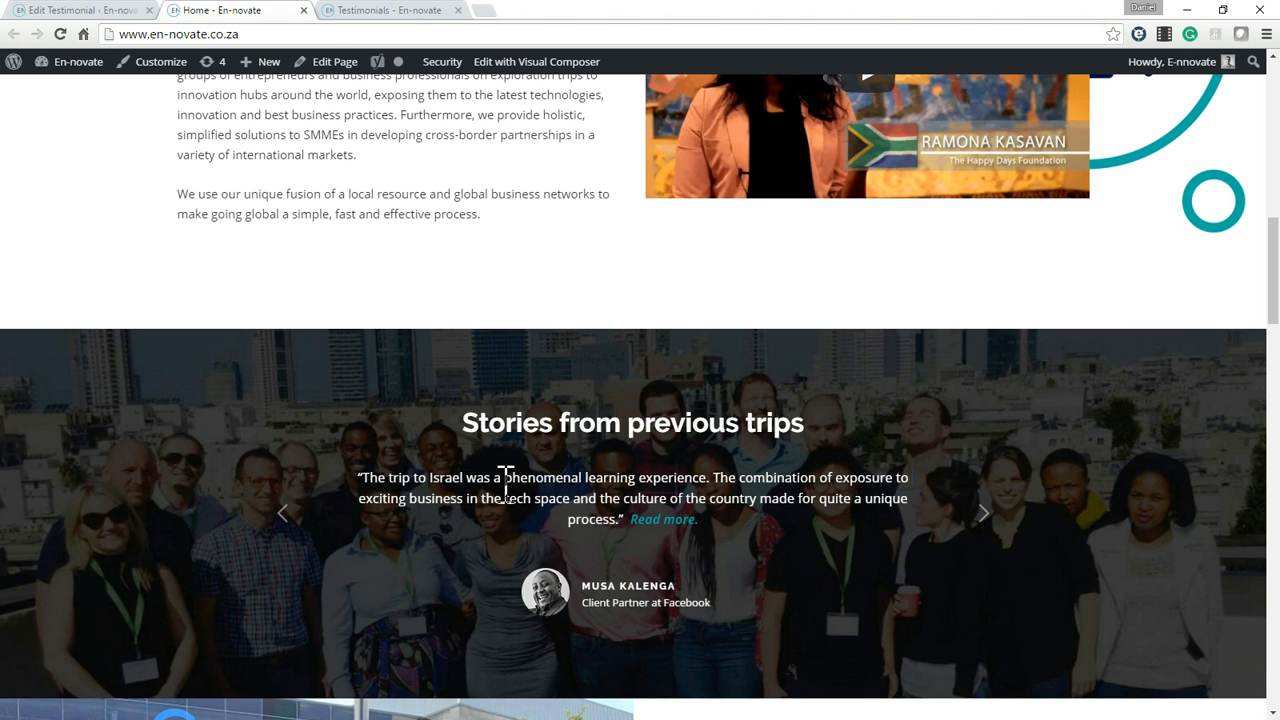
triple_click(551, 505)
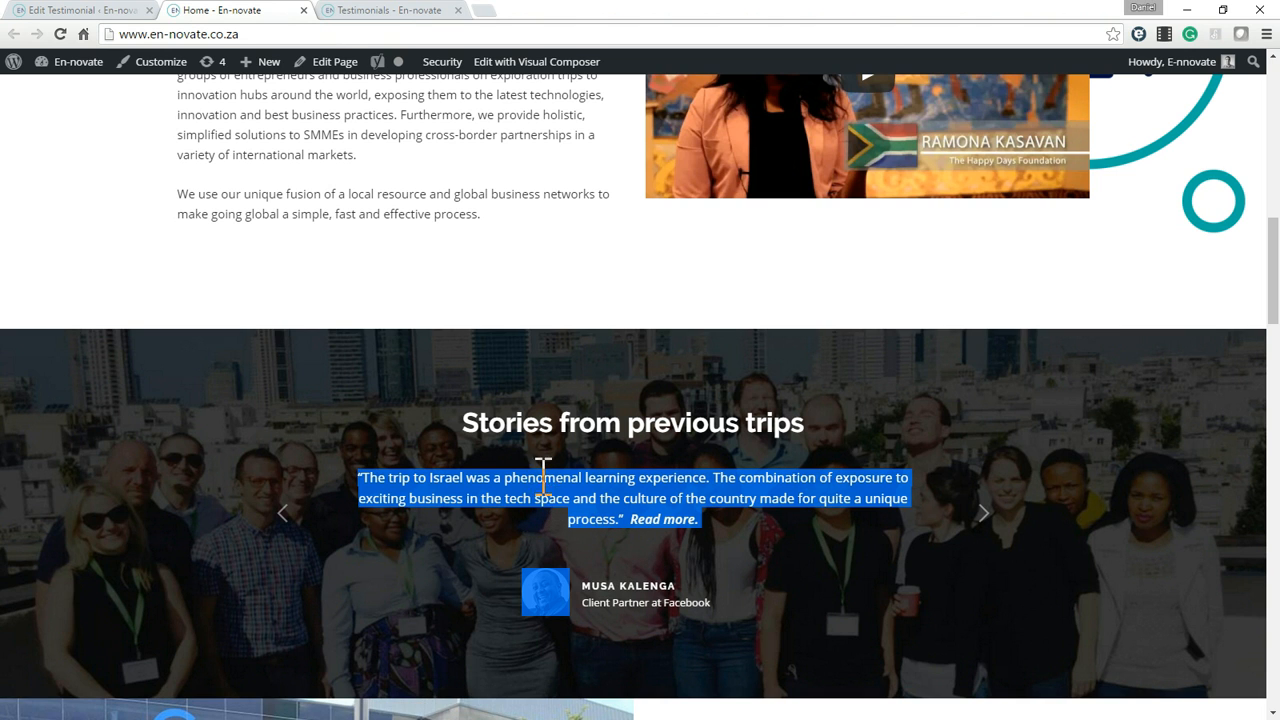
click(374, 12)
click(92, 10)
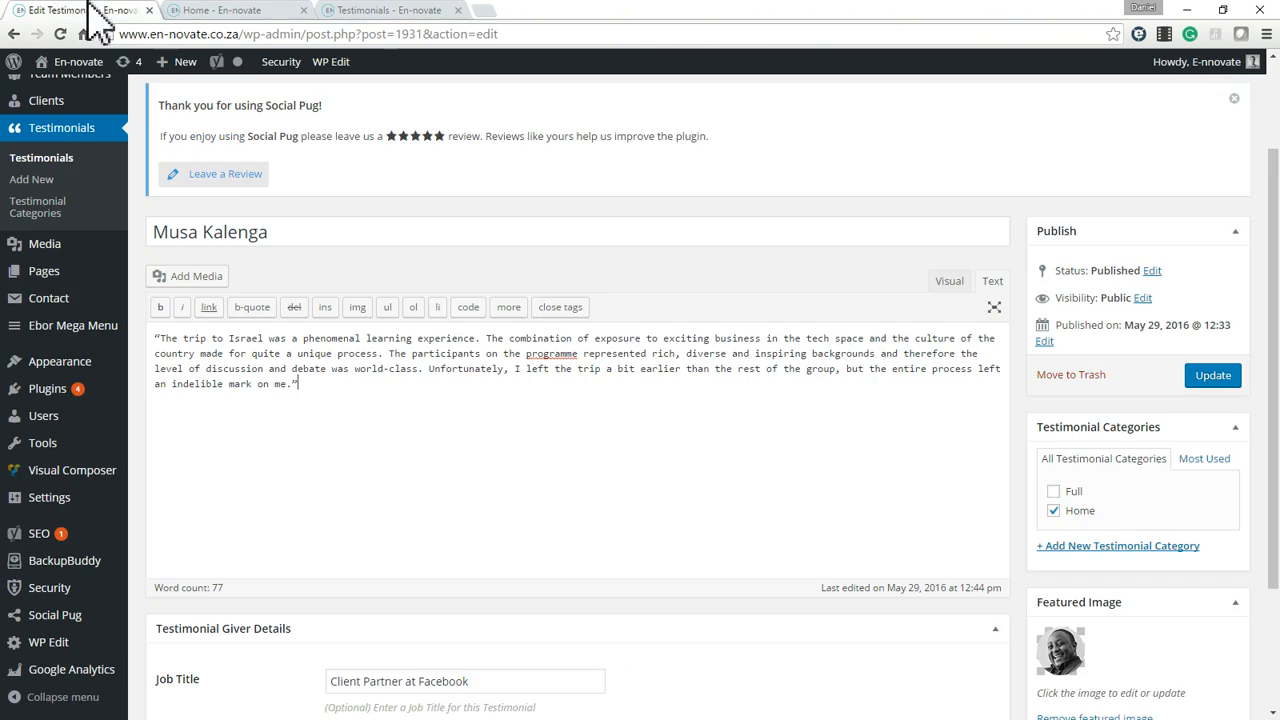
Set the testimonial's category back to Full only.
click(1053, 492)
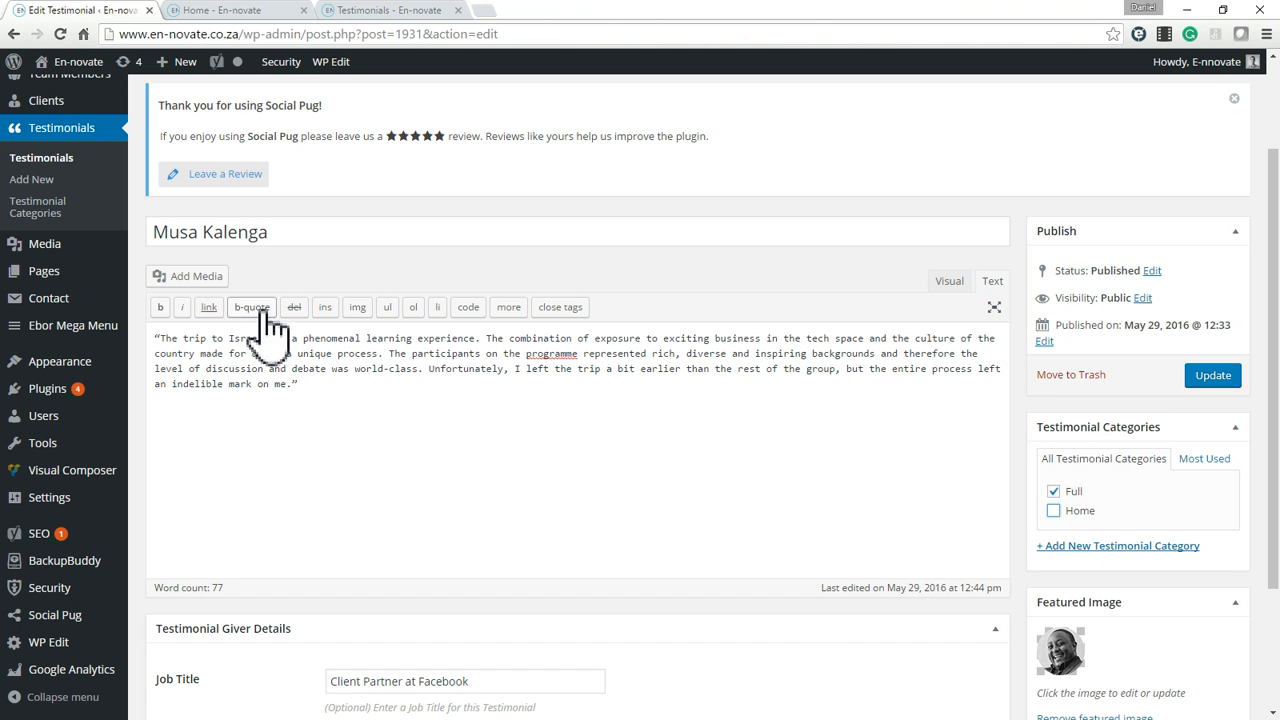
scroll(80, 210, up, 2)
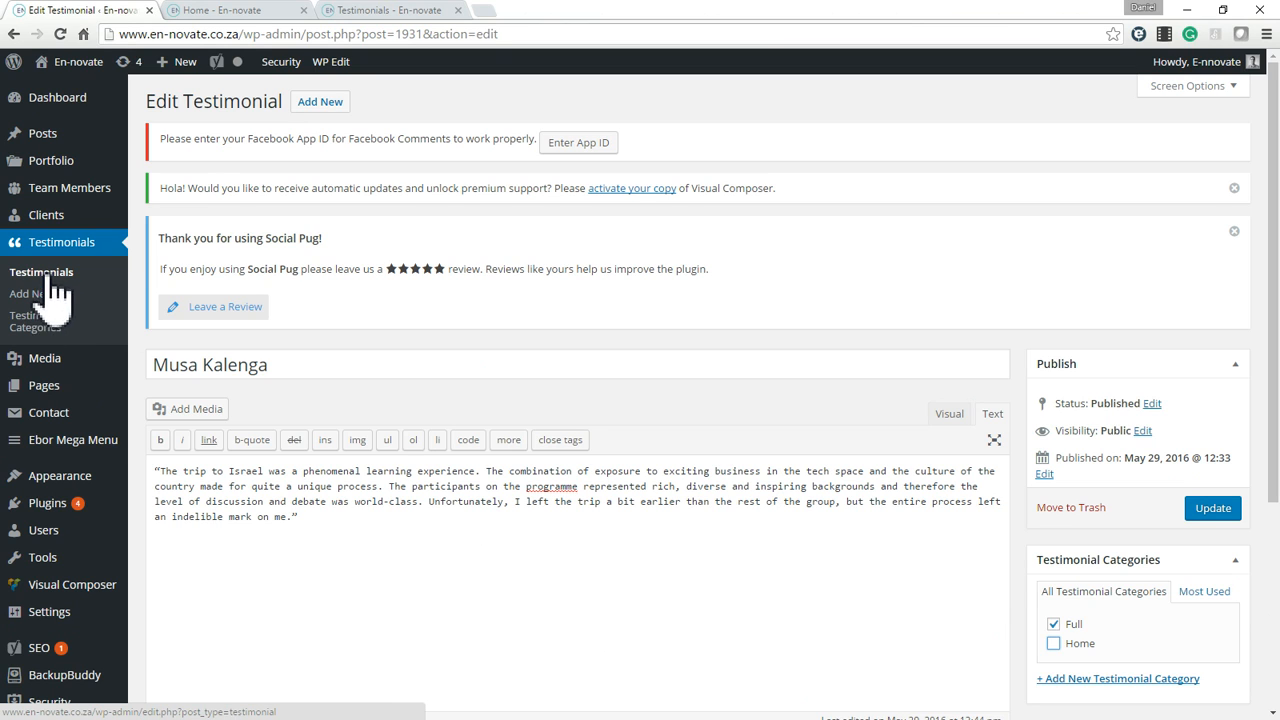
Start a new testimonial titled "New Person" with "Testimonial Text" as its body.
click(46, 276)
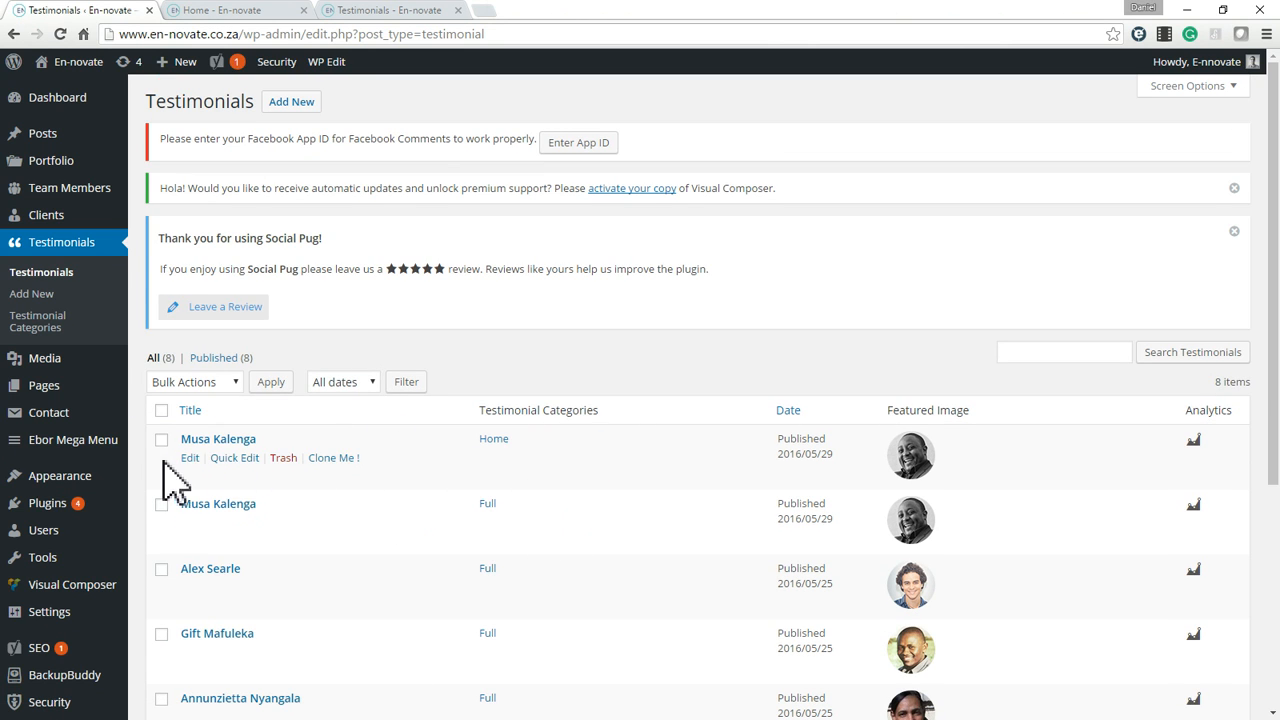
click(303, 103)
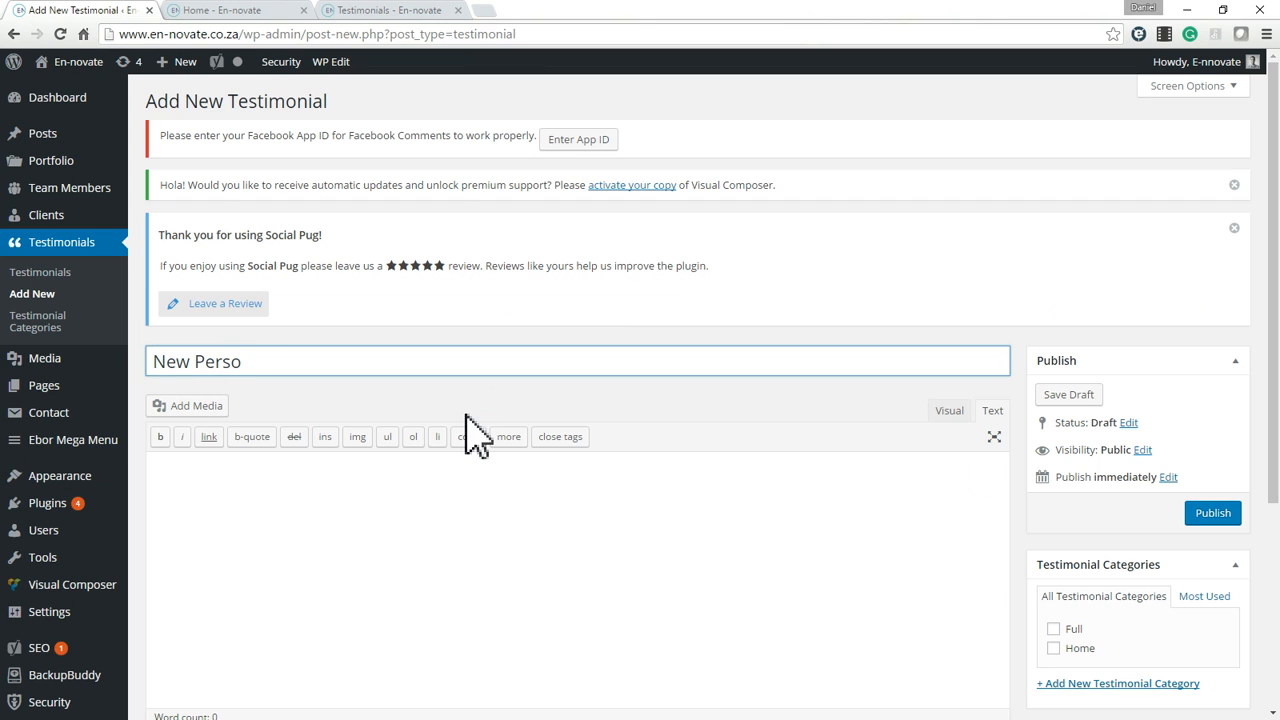
click(617, 502)
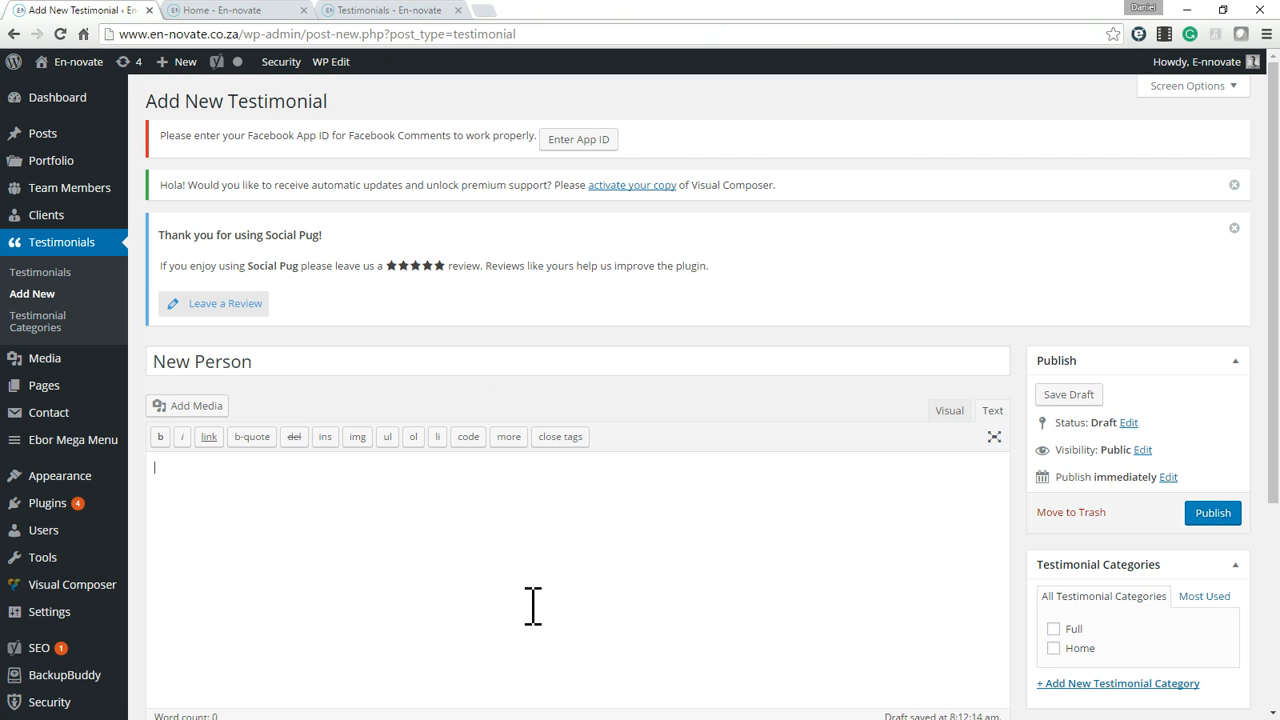
key(ctrl+v)
key(ctrl+z)
scroll(831, 615, down, 1)
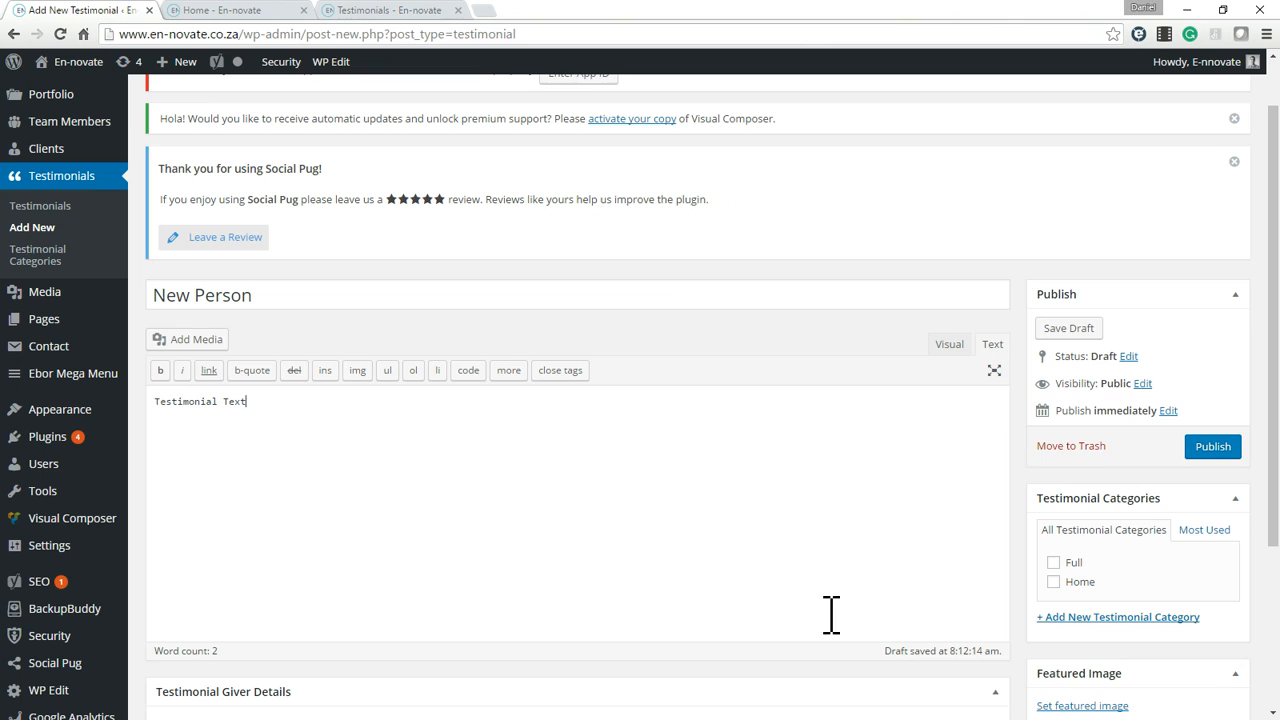
Assign the new testimonial to the Full category and enter "Job Title" as the giver's job title.
click(1053, 562)
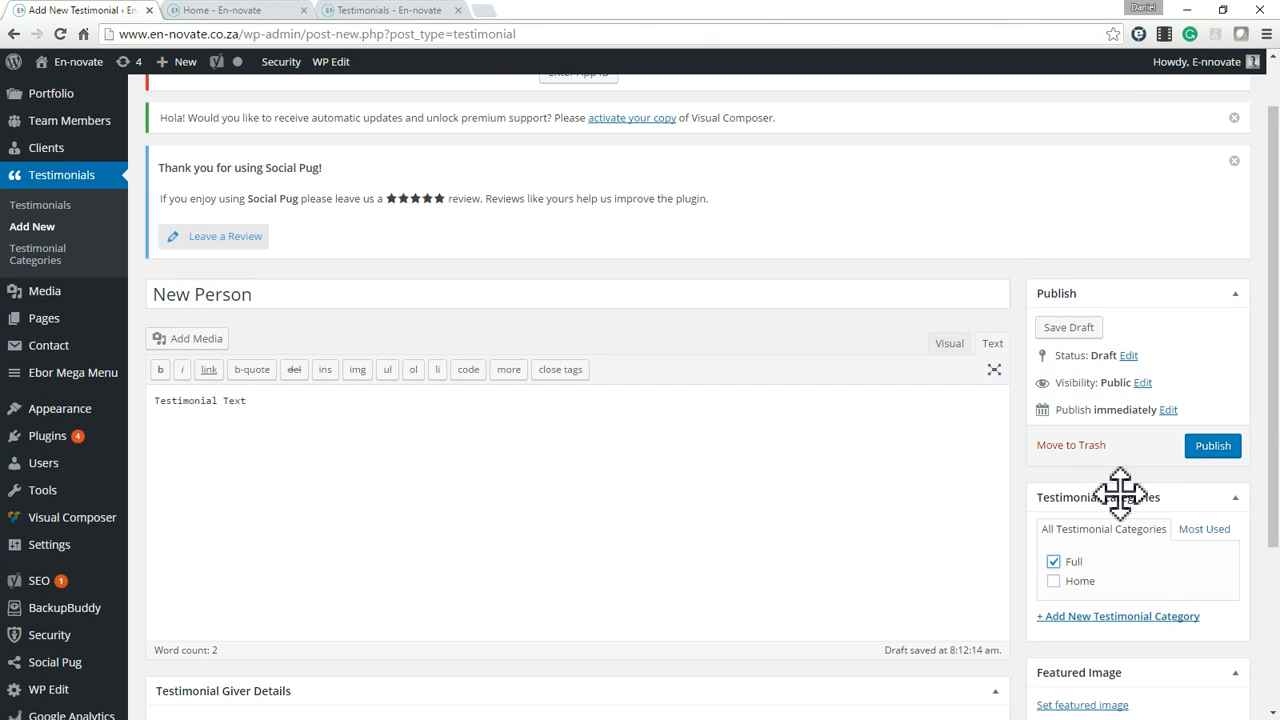
scroll(1120, 500, down, 2)
click(420, 541)
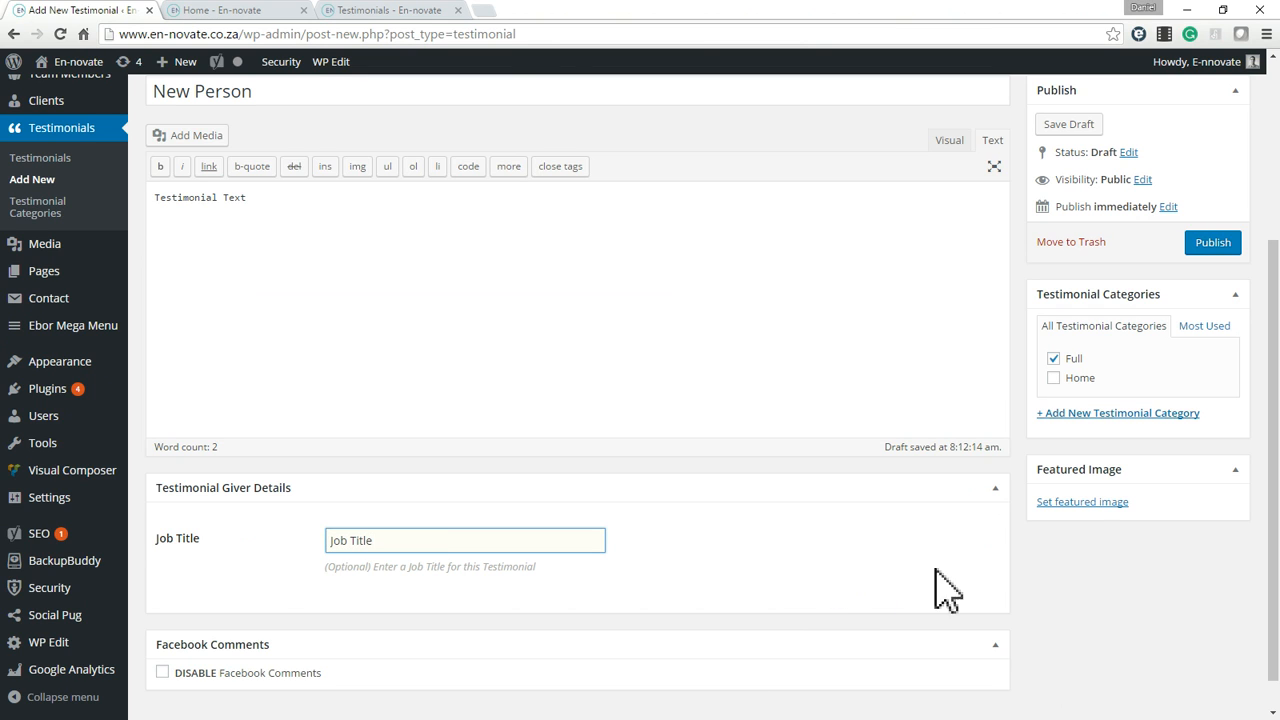
Set the black-and-white portrait of the elderly man from the media library as the testimonial's featured image.
click(1080, 502)
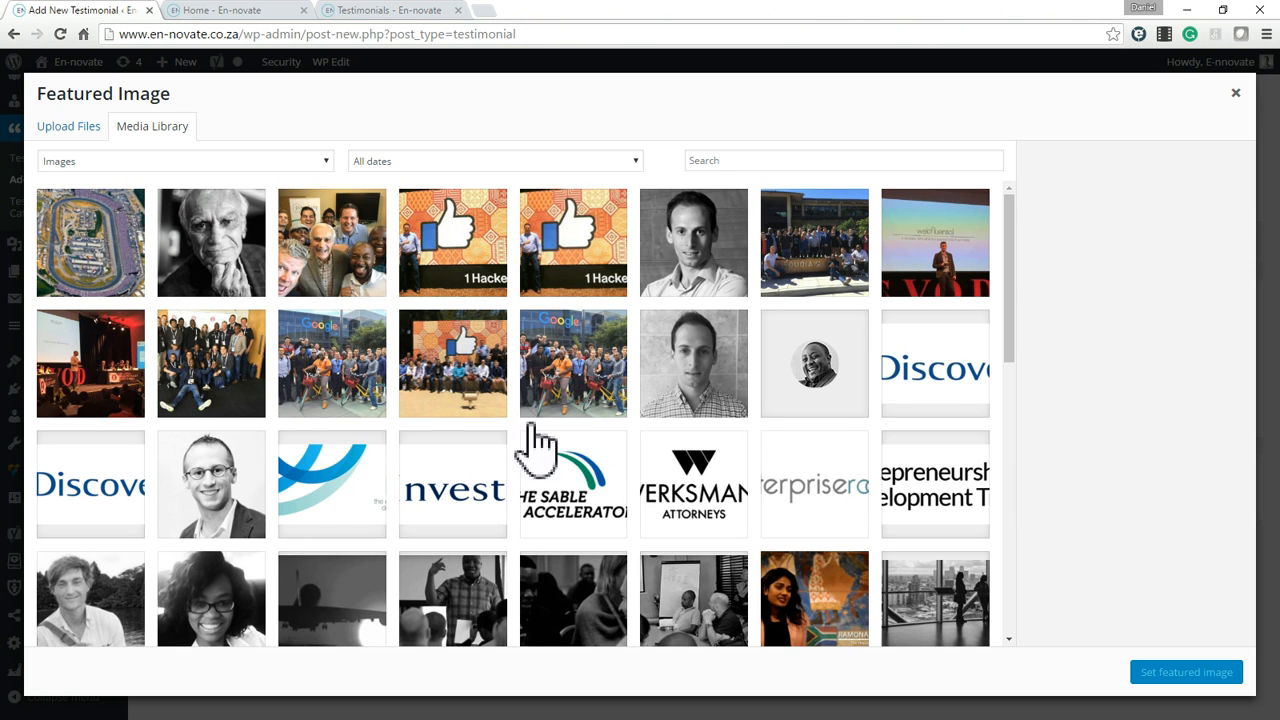
click(712, 375)
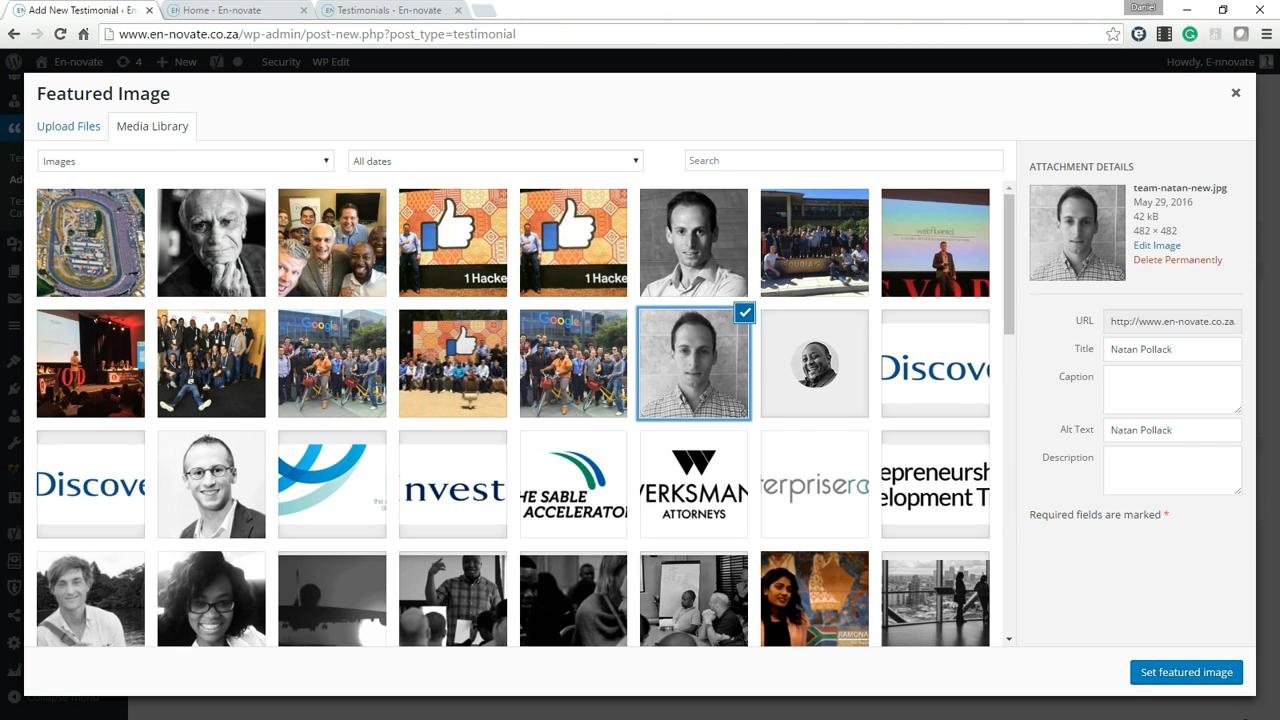
click(243, 218)
click(1188, 673)
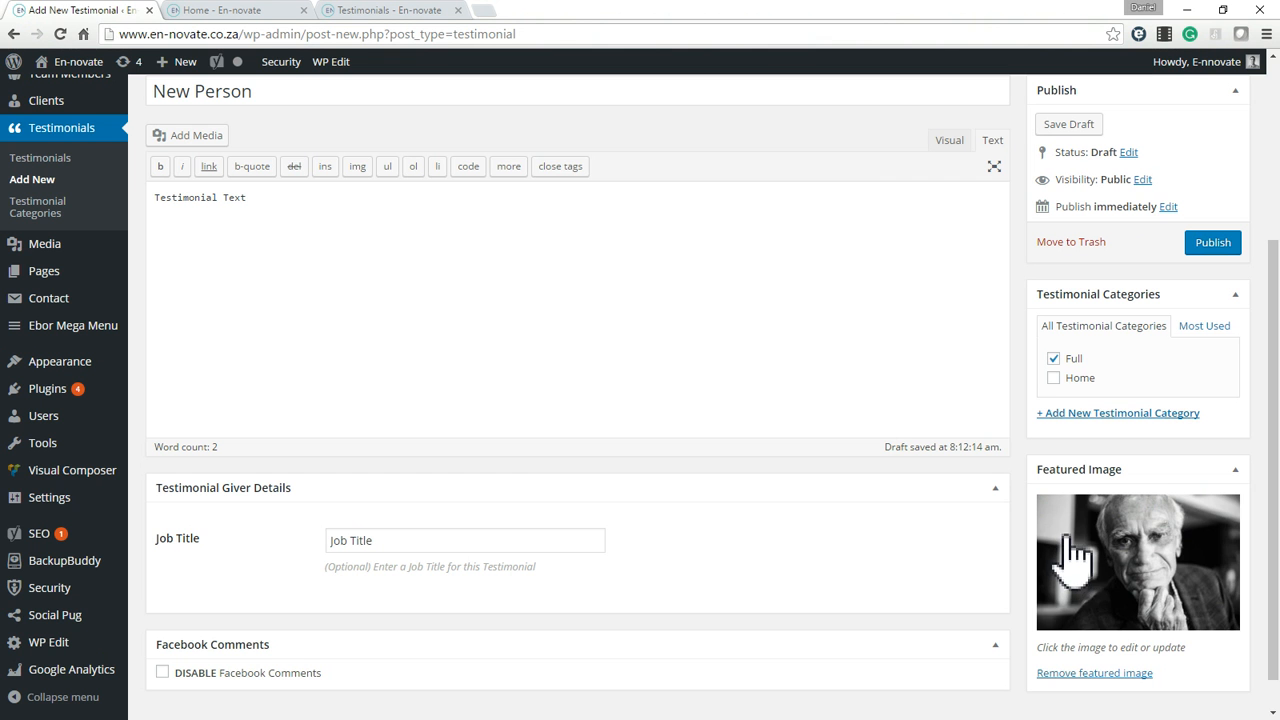
scroll(780, 440, up, 3)
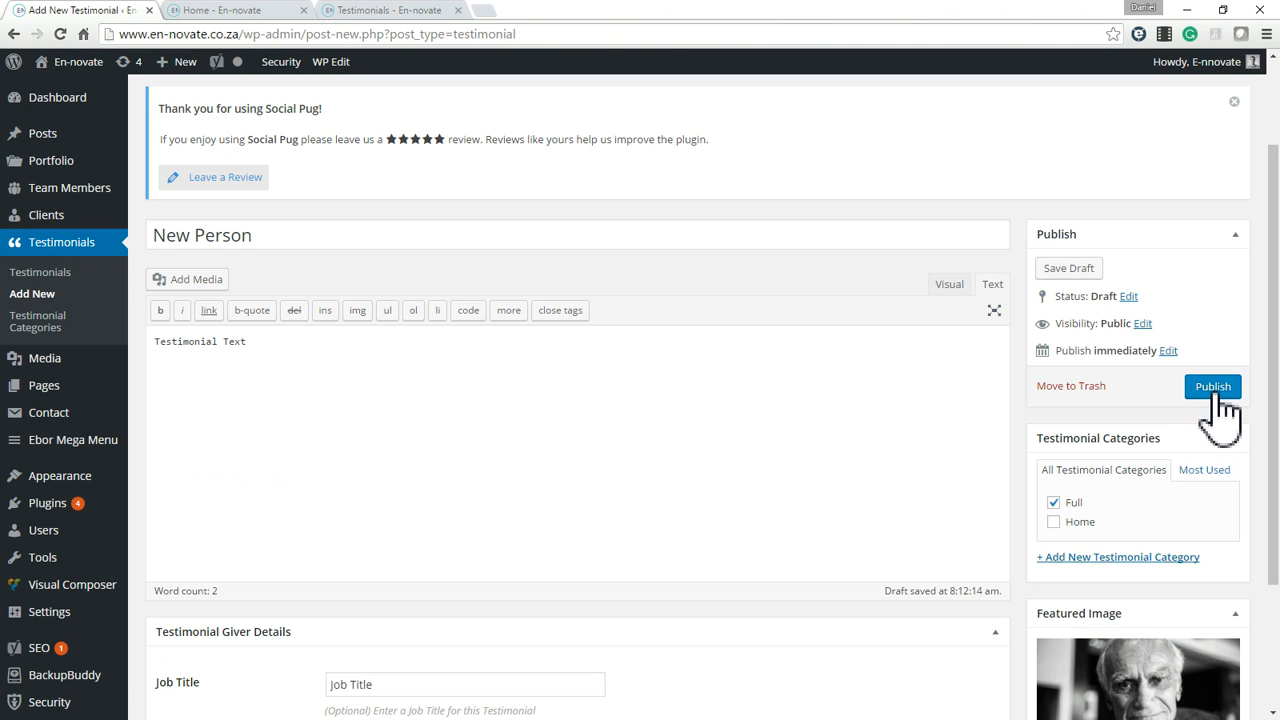
scroll(1090, 440, down, 2)
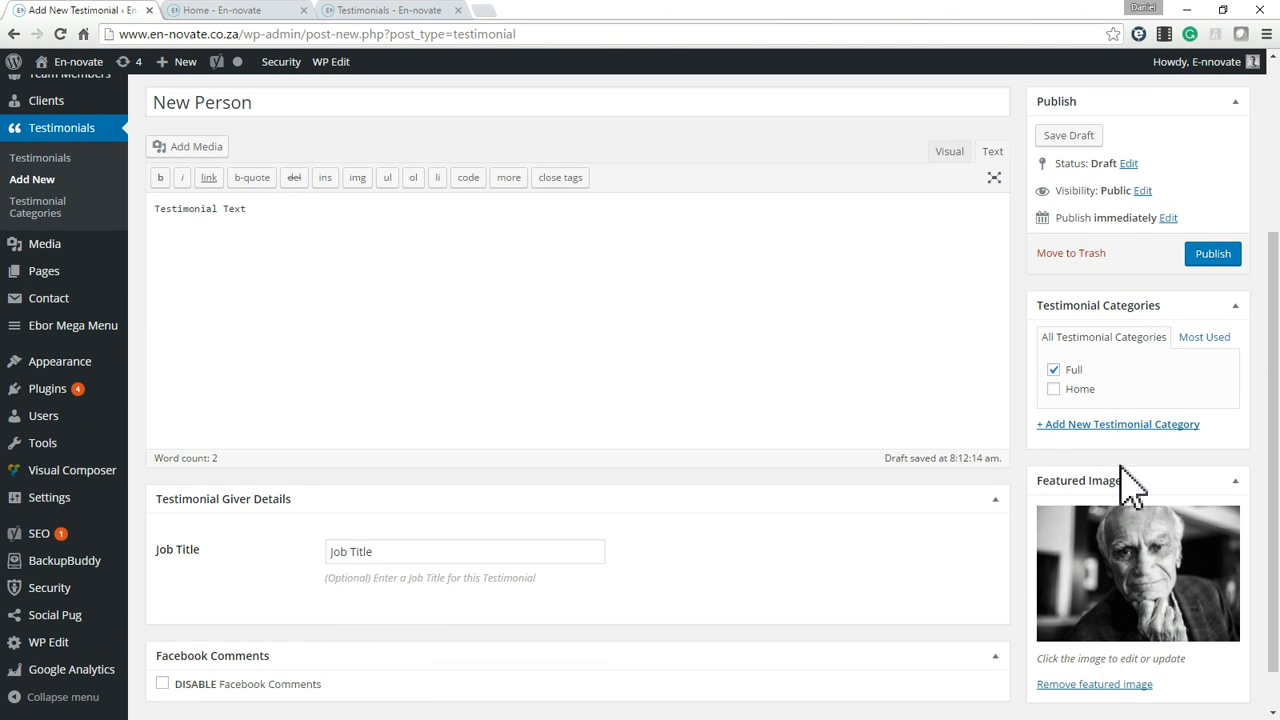
scroll(1060, 565, up, 3)
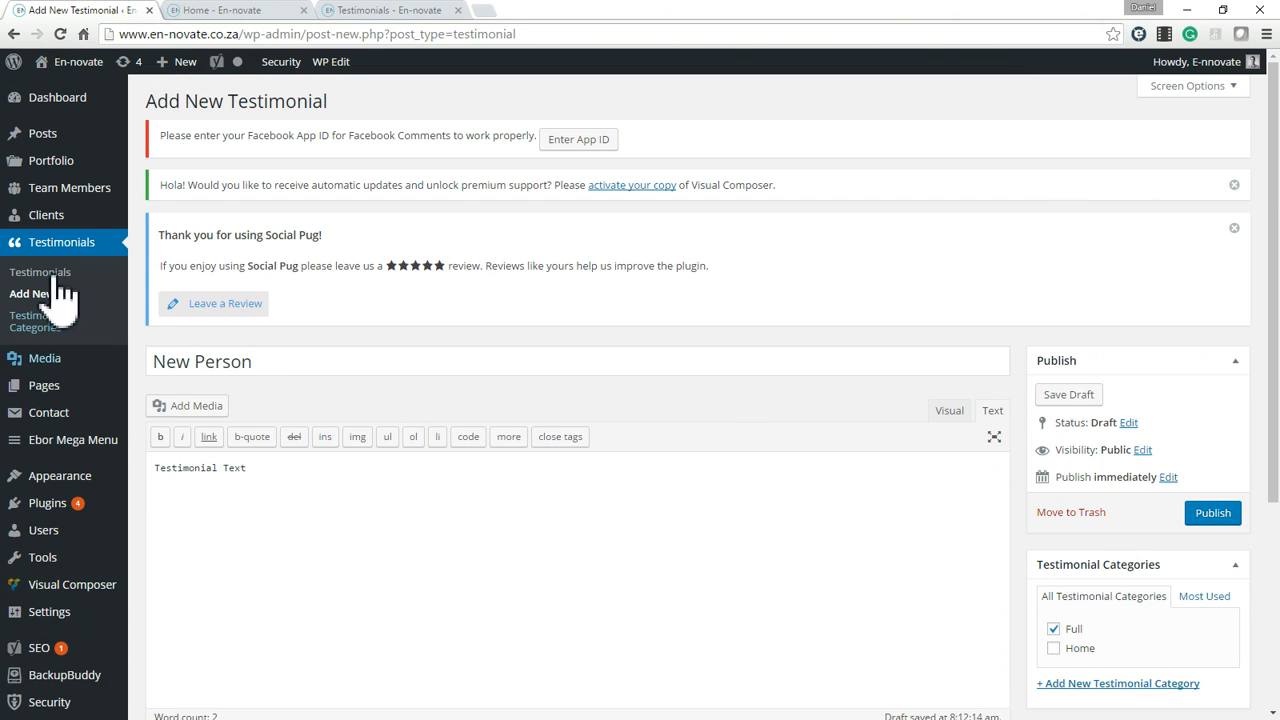
Compare the testimonial slider on the live home page with the testimonial grid on the live Testimonials page.
click(255, 20)
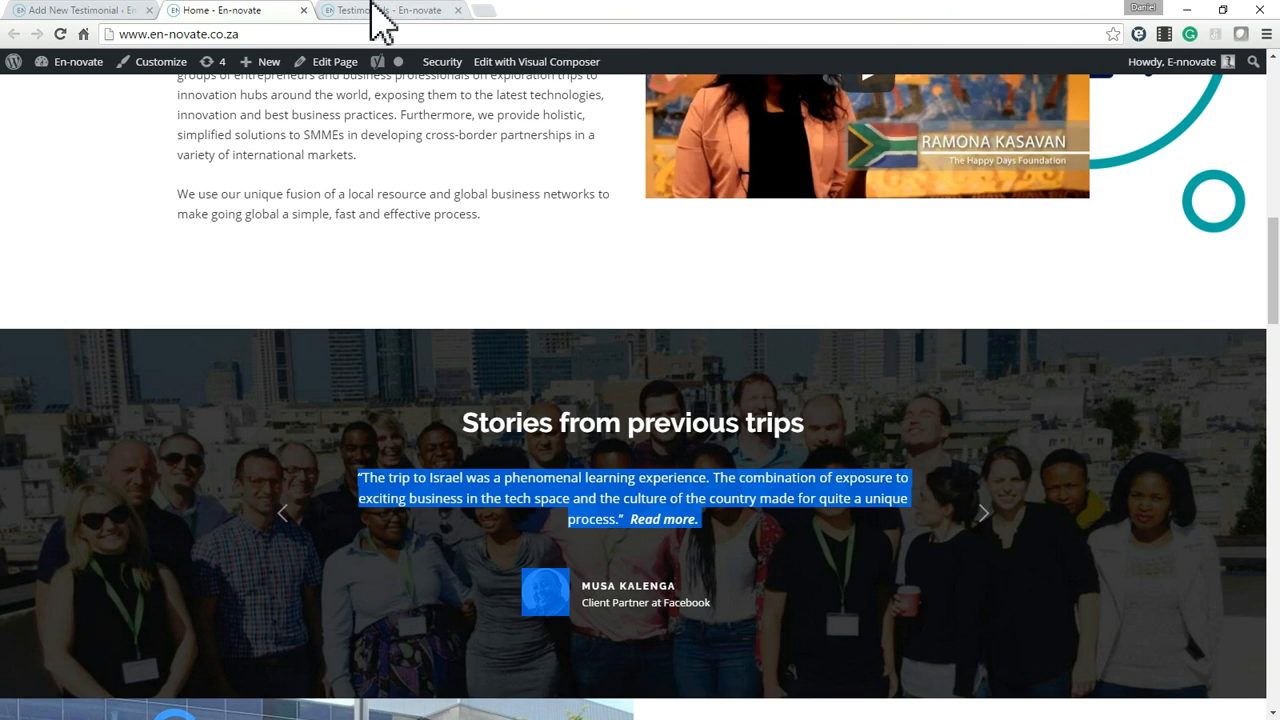
click(380, 12)
scroll(460, 395, down, 3)
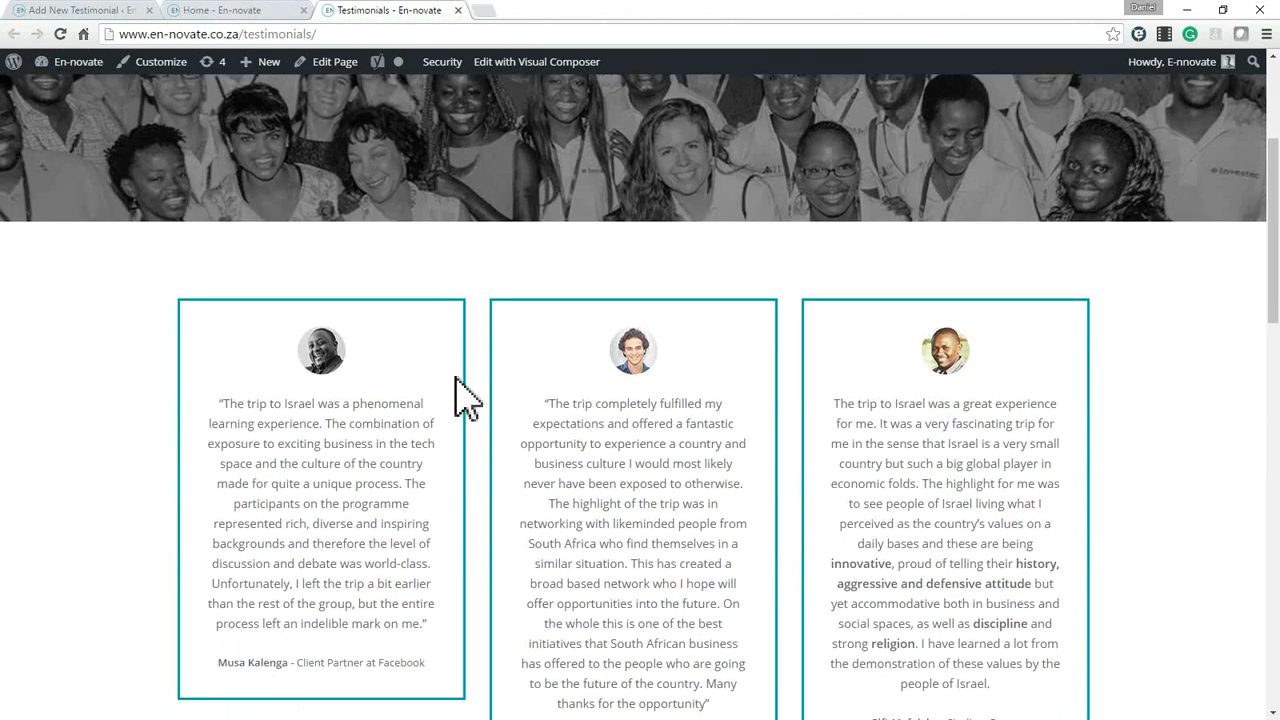
scroll(466, 394, up, 3)
Open the Testimonials page for editing and examine its rows and elements in the Visual Composer layout.
click(325, 68)
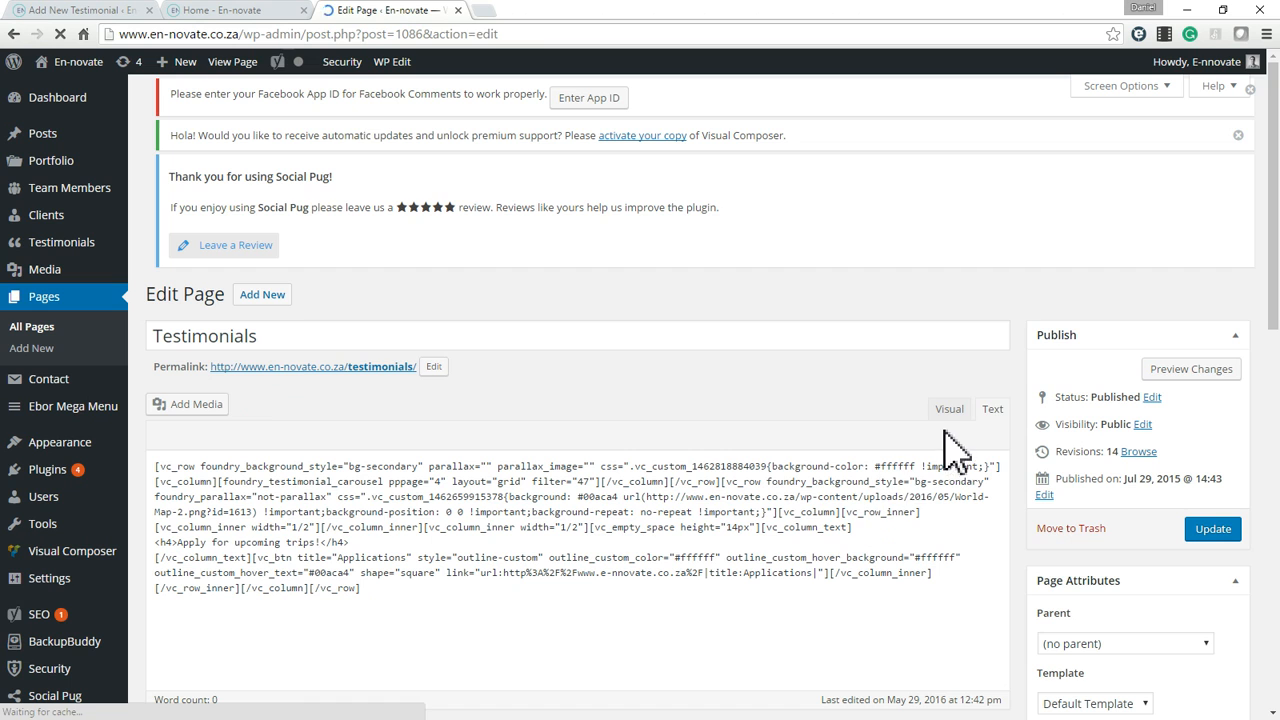
click(995, 412)
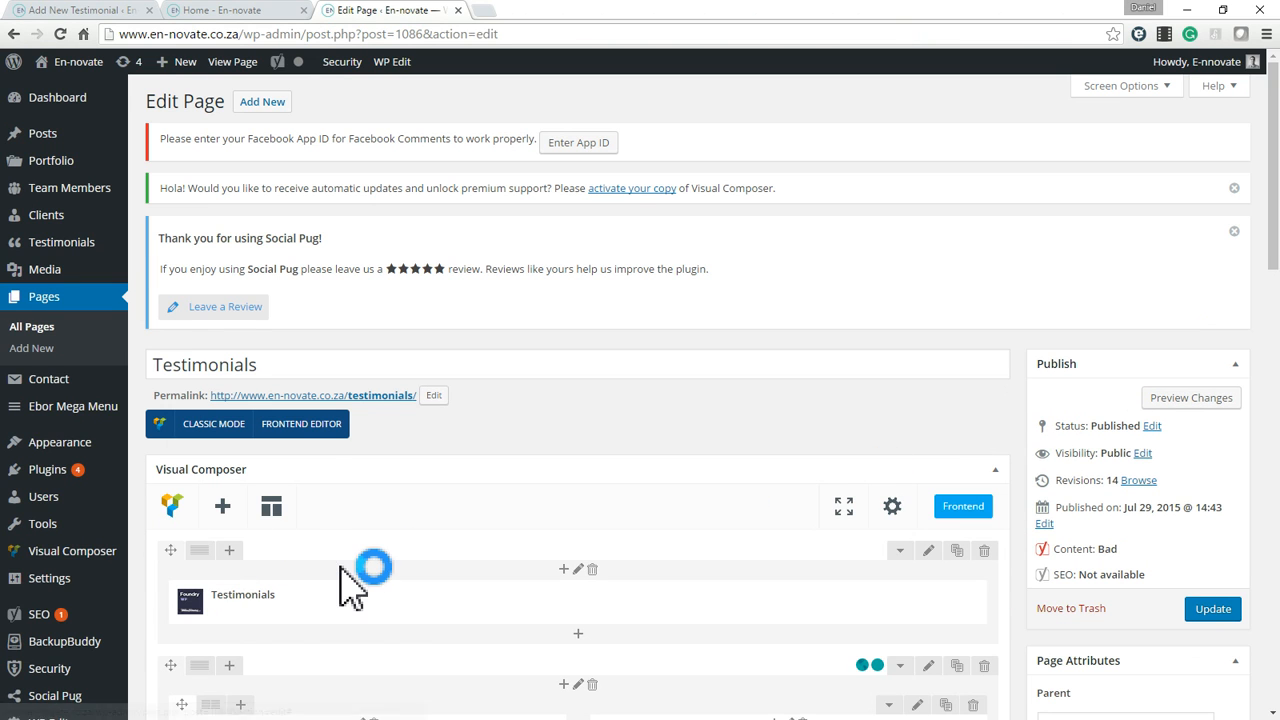
scroll(403, 517, down, 1)
scroll(300, 480, down, 1)
scroll(390, 470, down, 2)
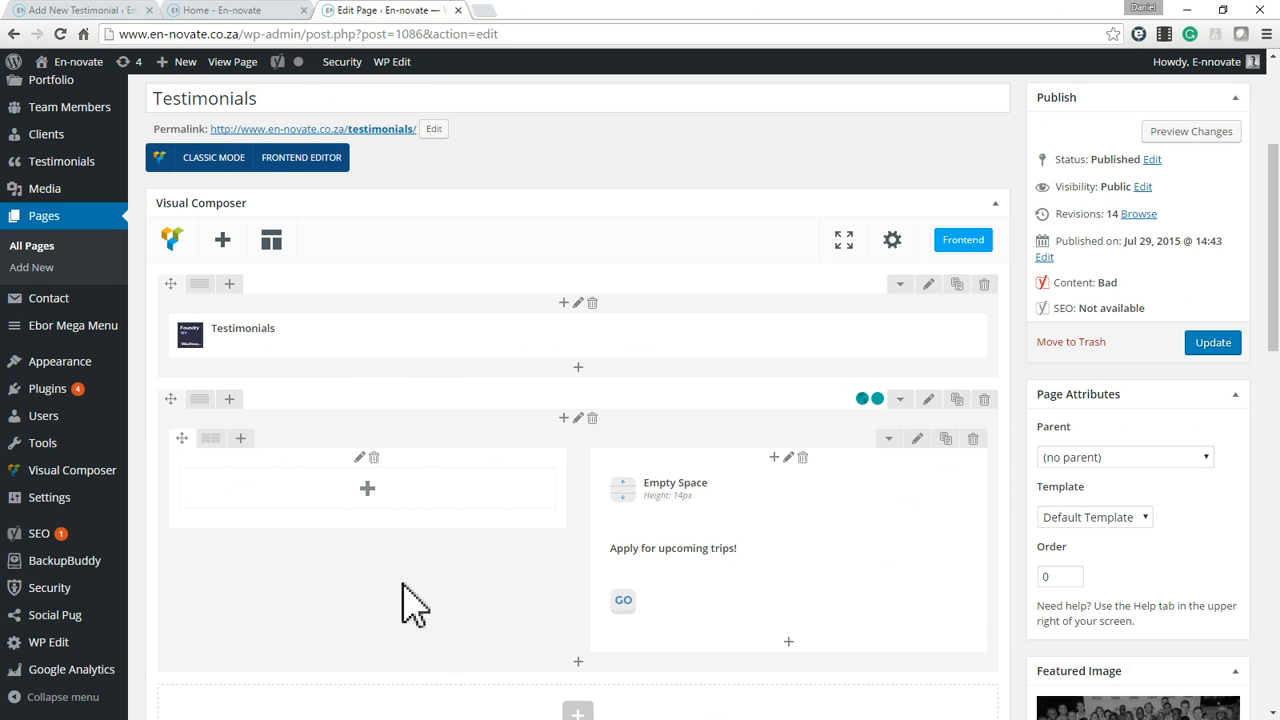
scroll(375, 560, down, 3)
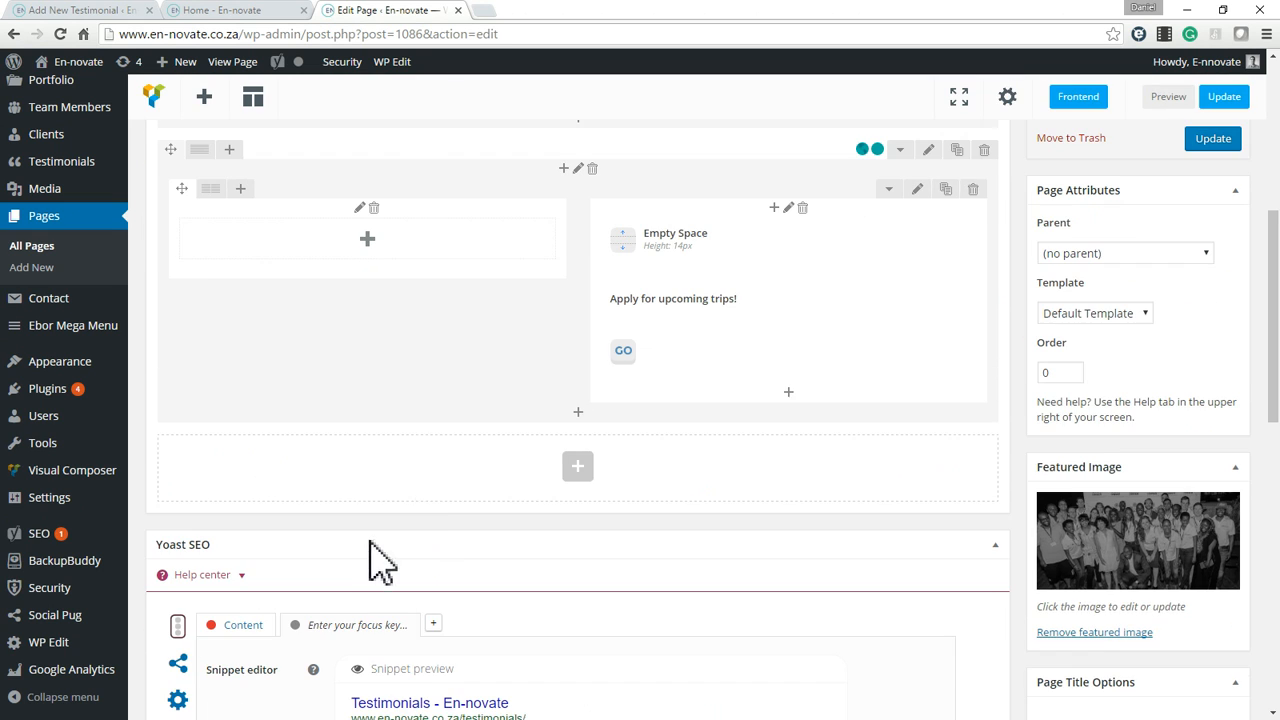
Add a Testimonials element in a new row at the end of the Testimonials page layout.
click(580, 468)
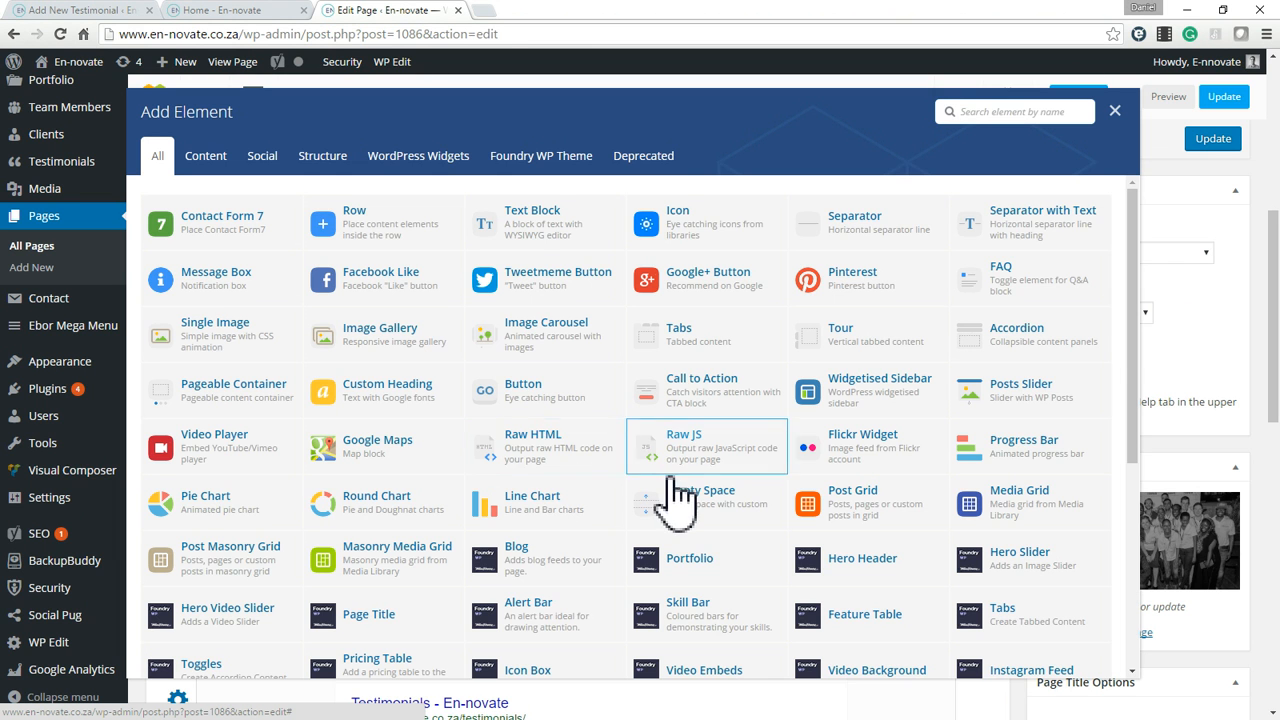
scroll(780, 543, down, 4)
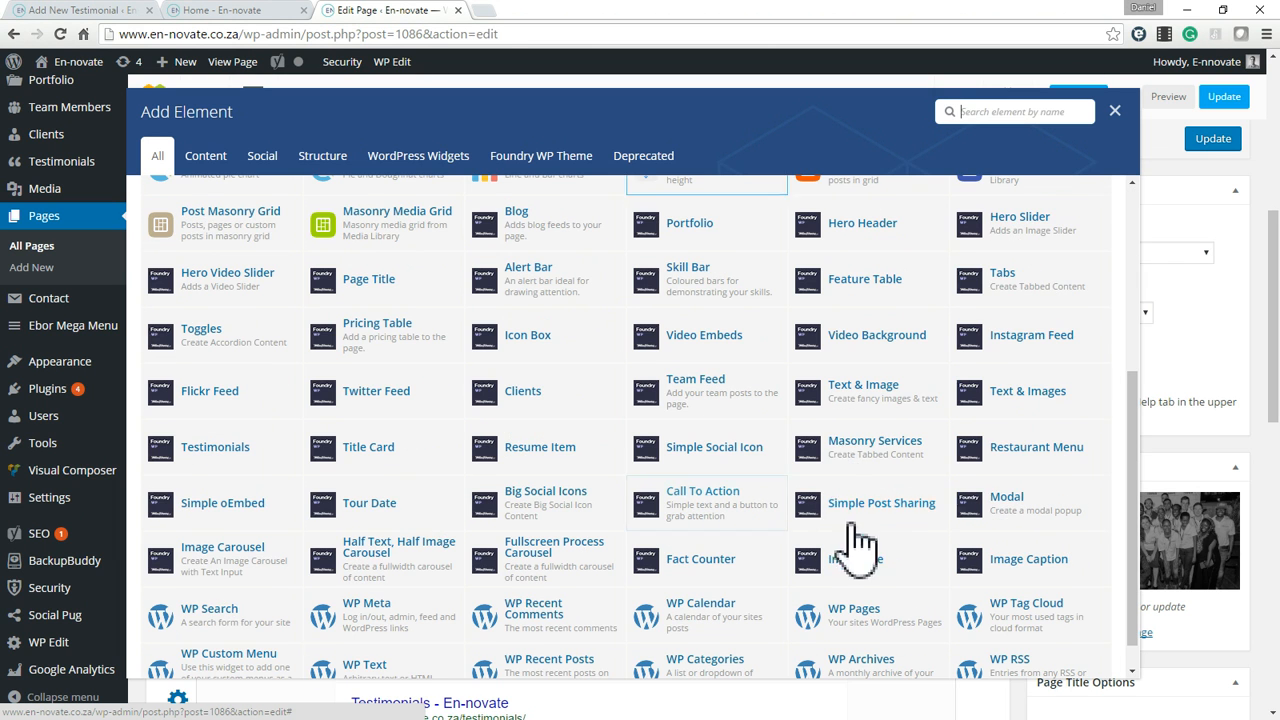
click(215, 455)
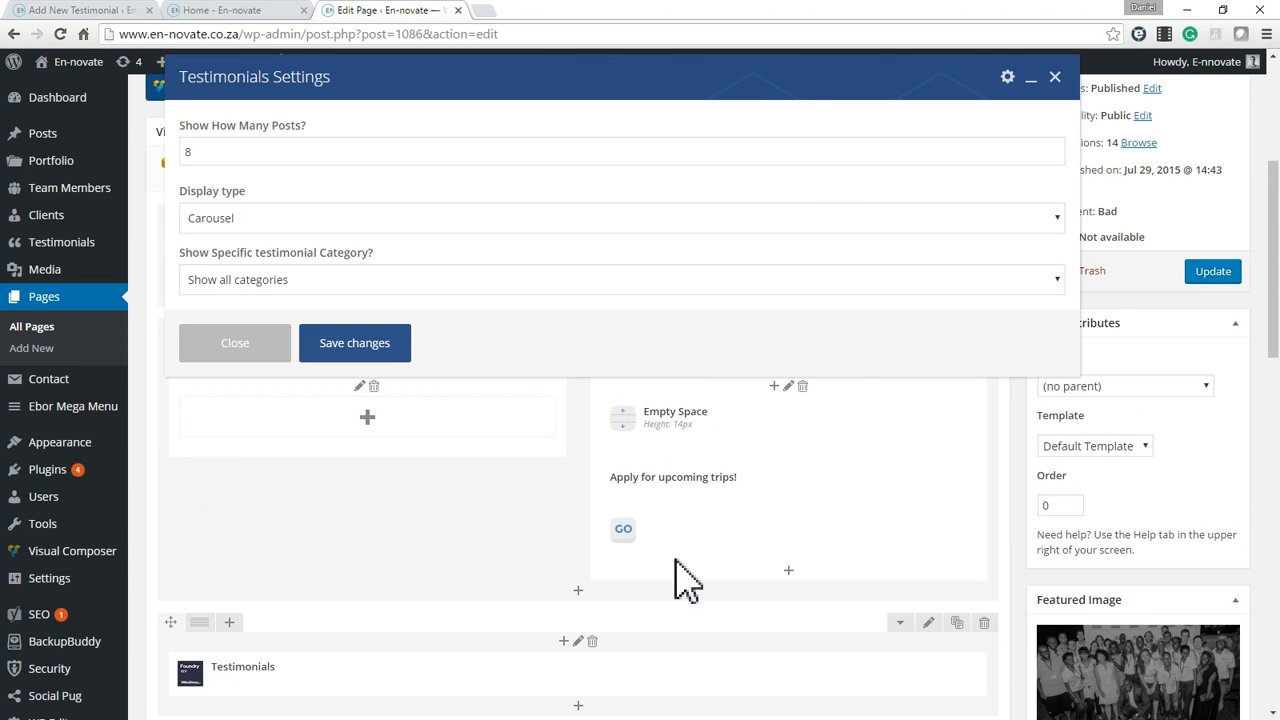
Try the Agency Carousel display type for the added Testimonials element, check its category setting, and close the settings without saving.
click(283, 226)
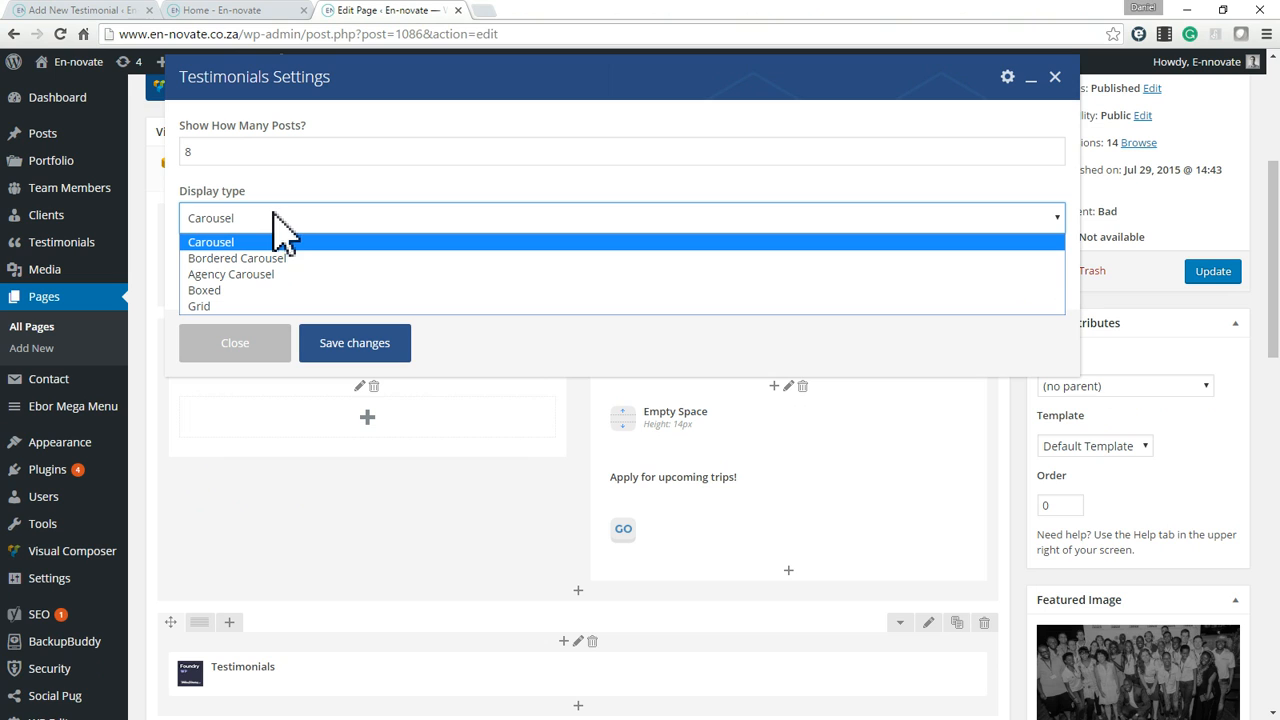
click(250, 278)
click(278, 282)
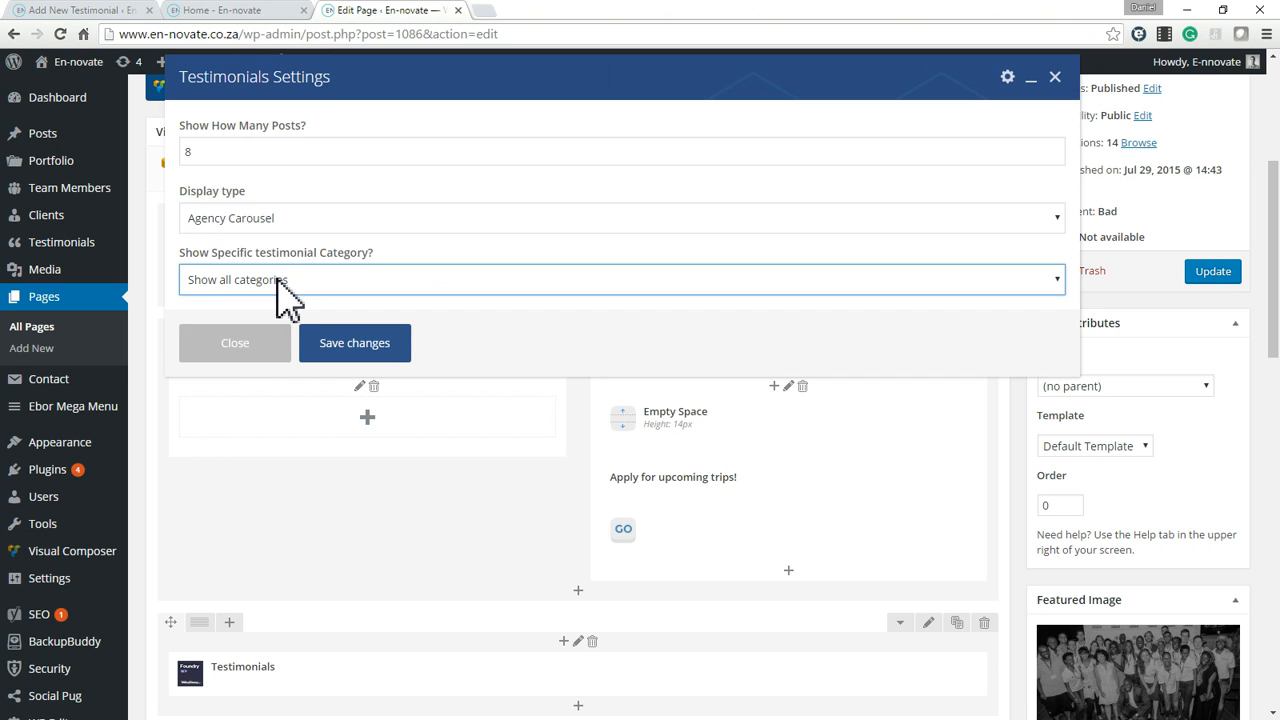
click(228, 349)
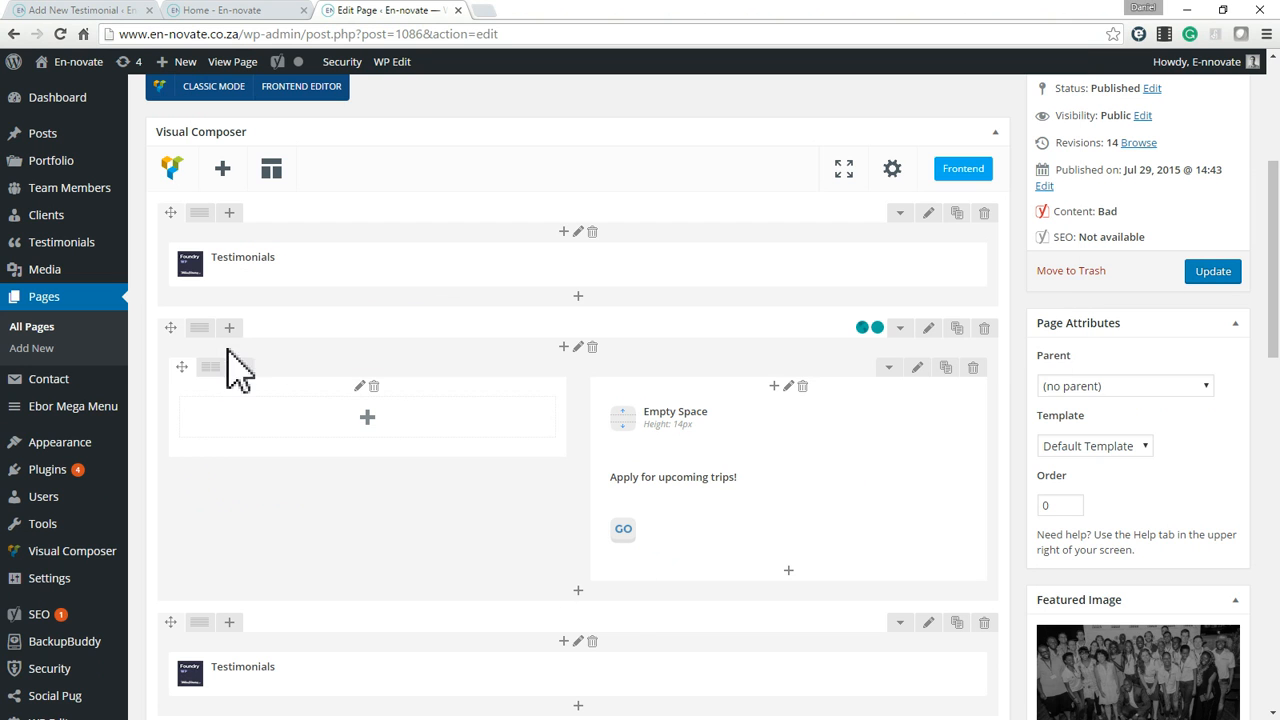
Leave the Testimonials page without saving its changes and open the Test page for editing.
scroll(1210, 375, up, 4)
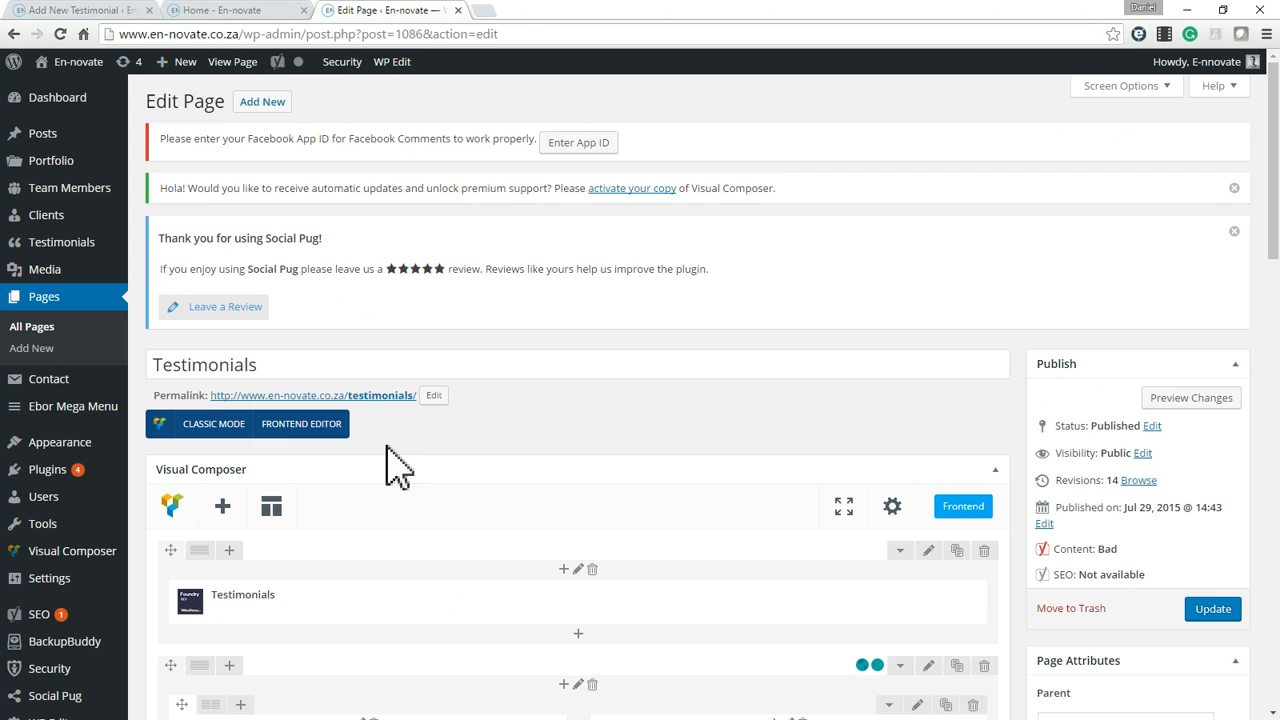
click(44, 337)
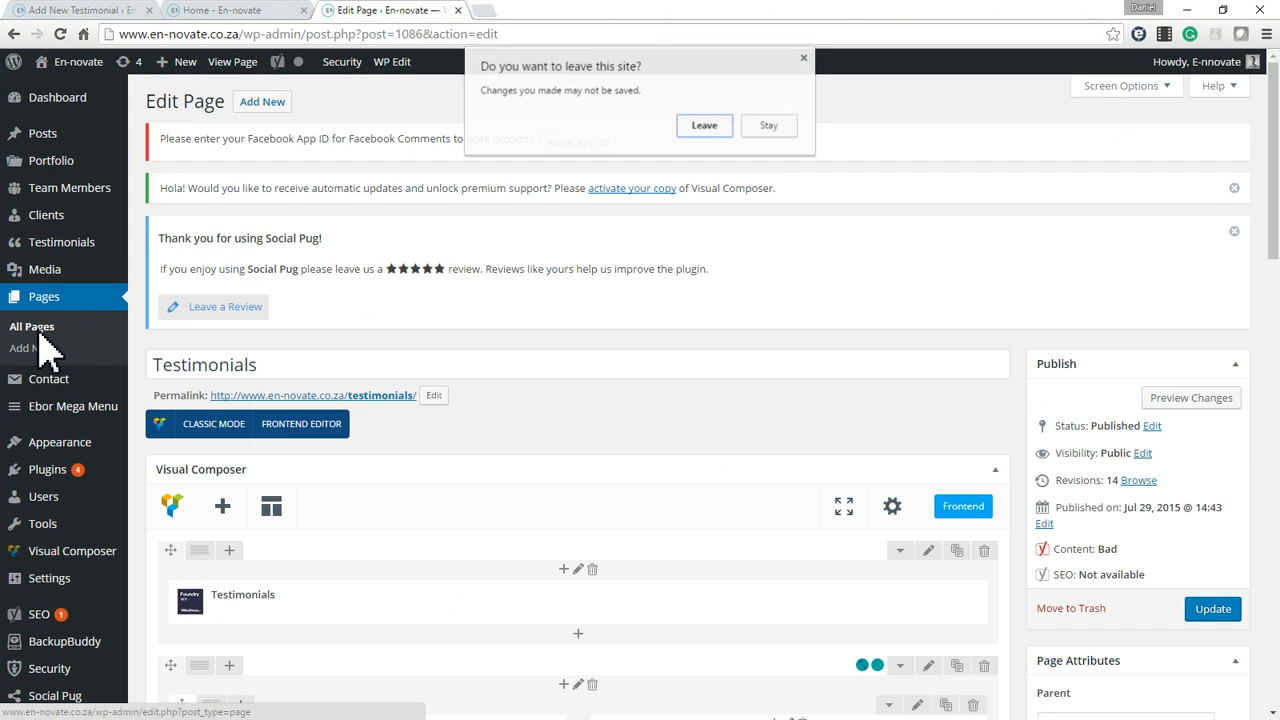
click(706, 127)
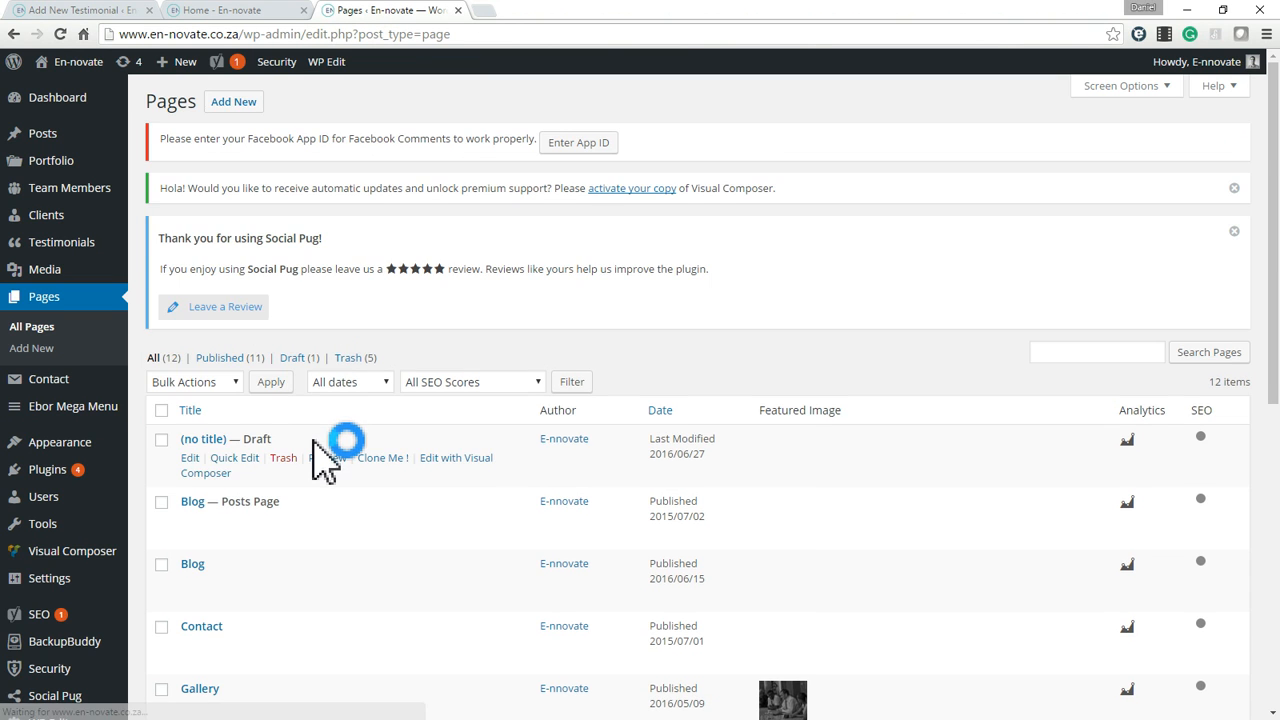
scroll(330, 450, down, 6)
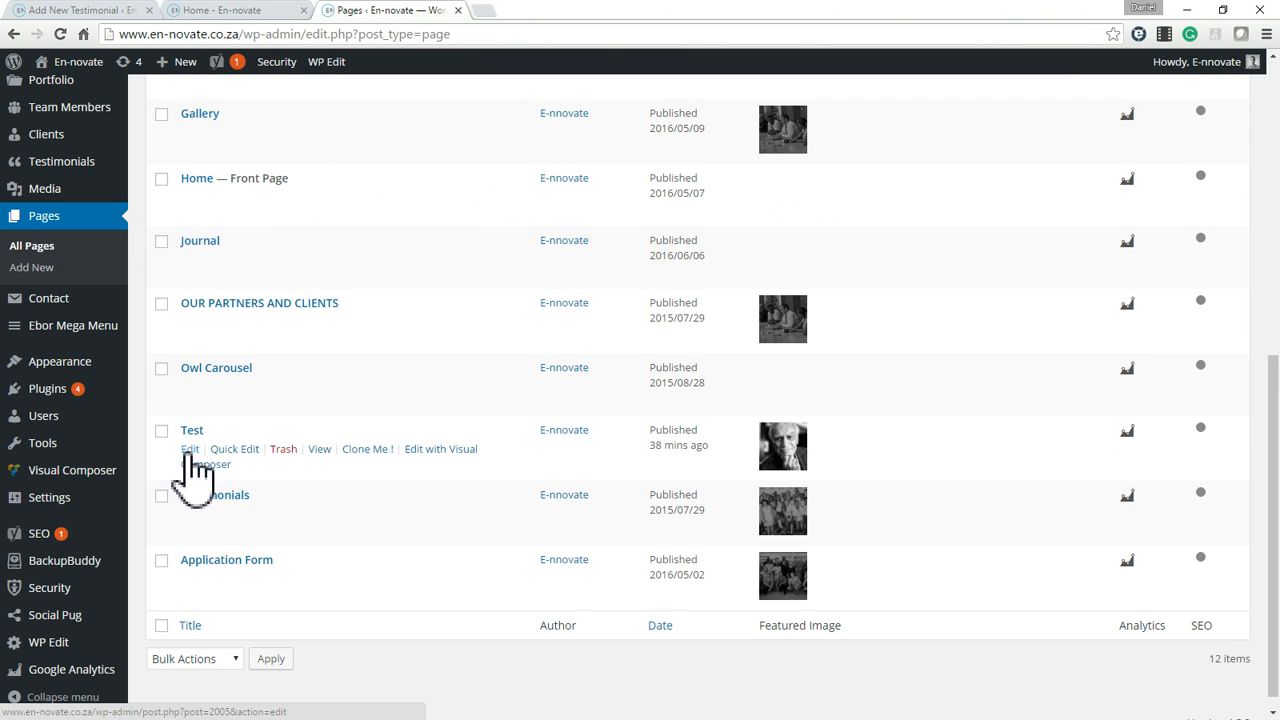
click(190, 449)
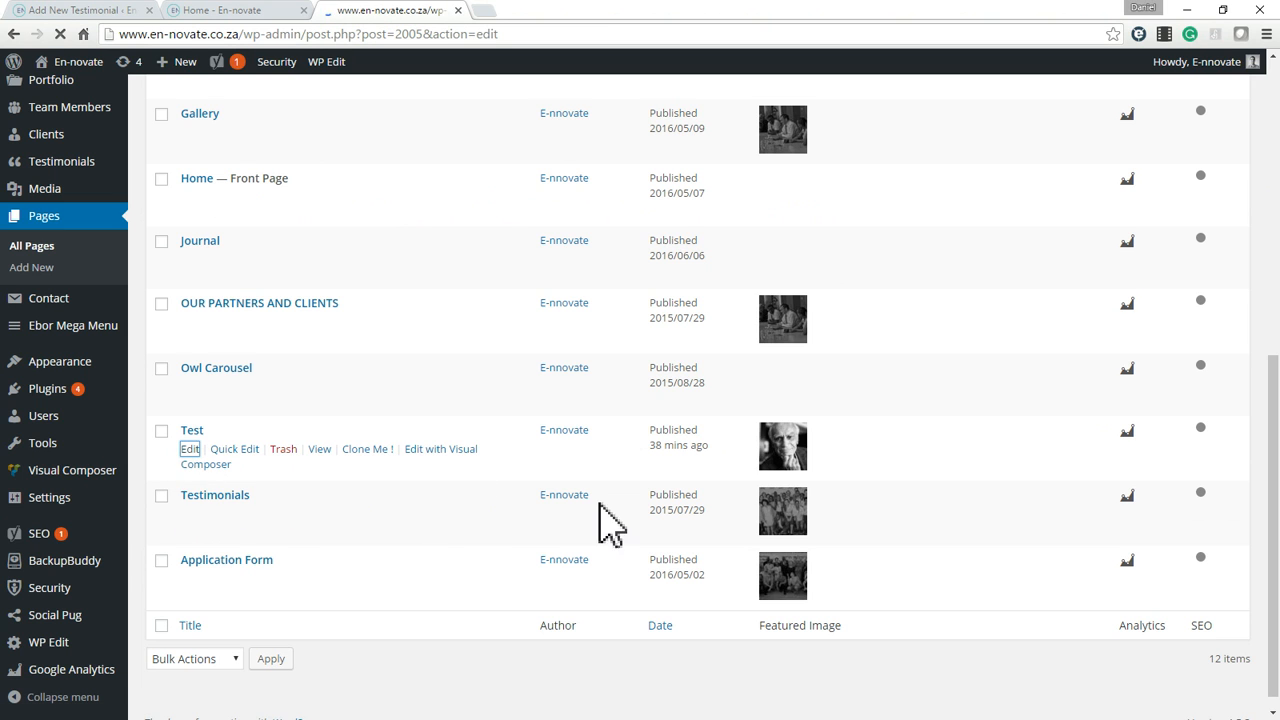
Examine the Test page's Visual Composer layout, from the testimonials row through the benefits, application and founding partners rows.
scroll(530, 385, down, 2)
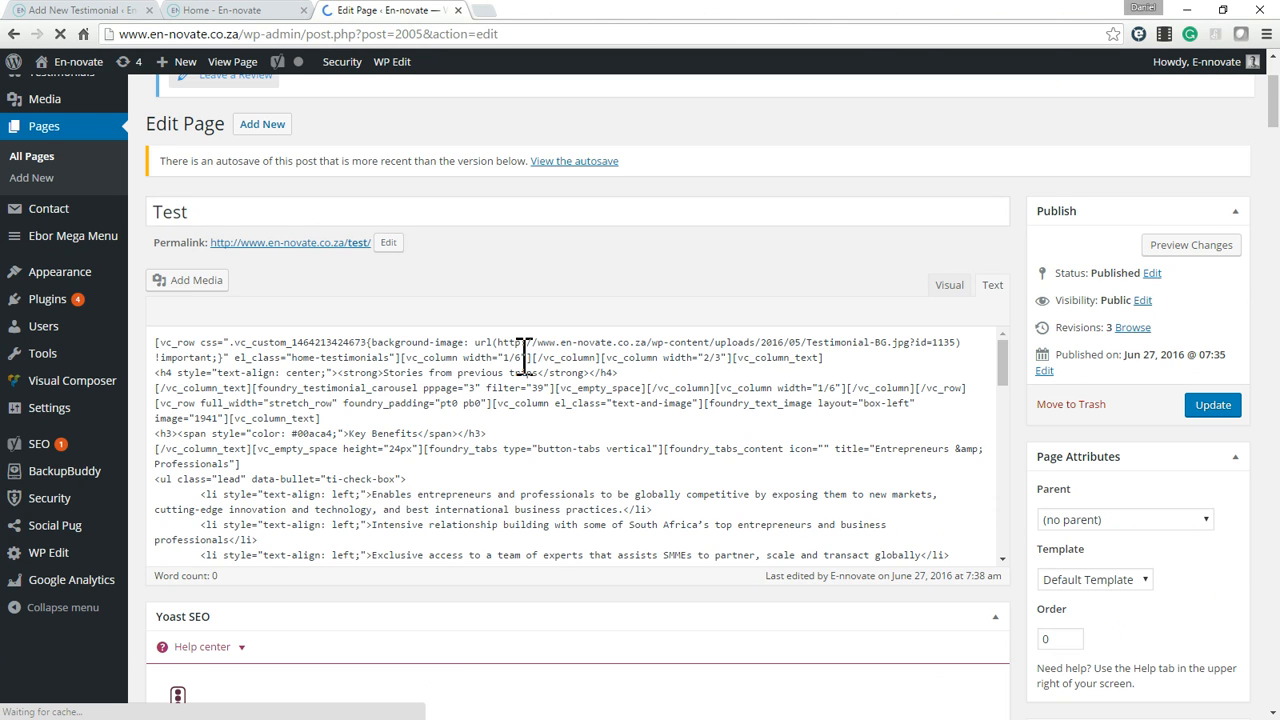
scroll(550, 395, down, 2)
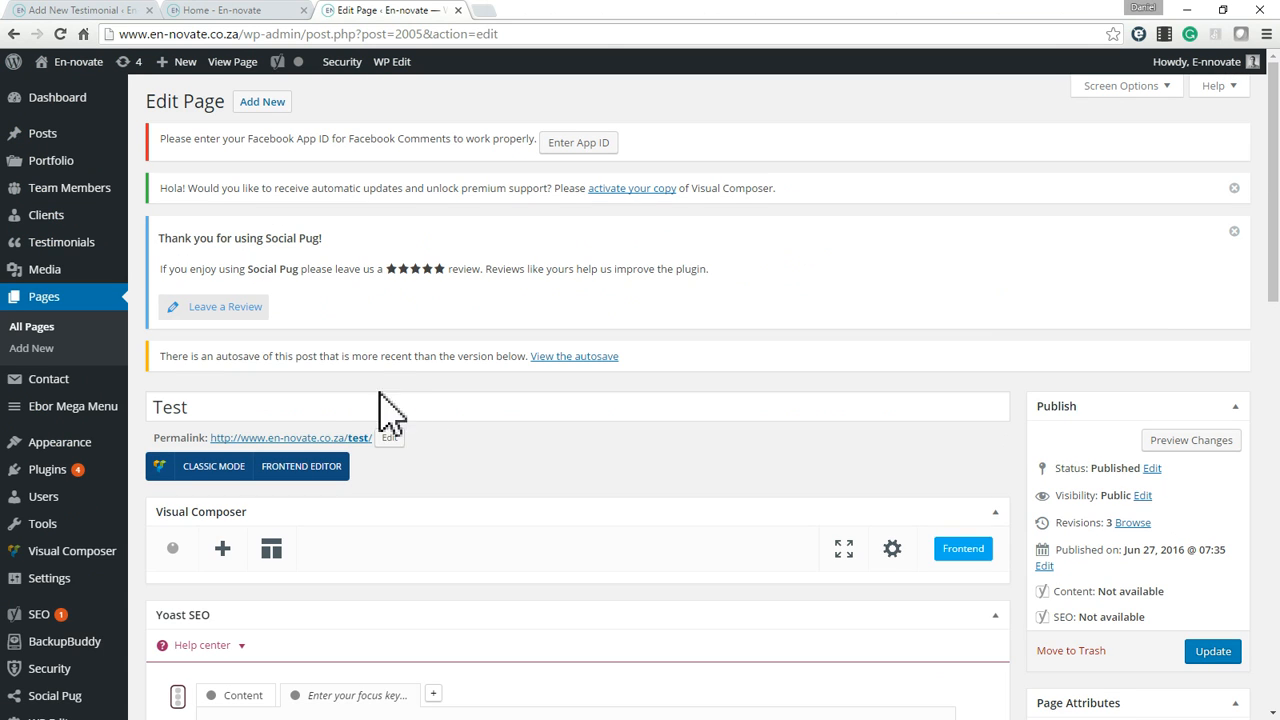
scroll(372, 455, down, 3)
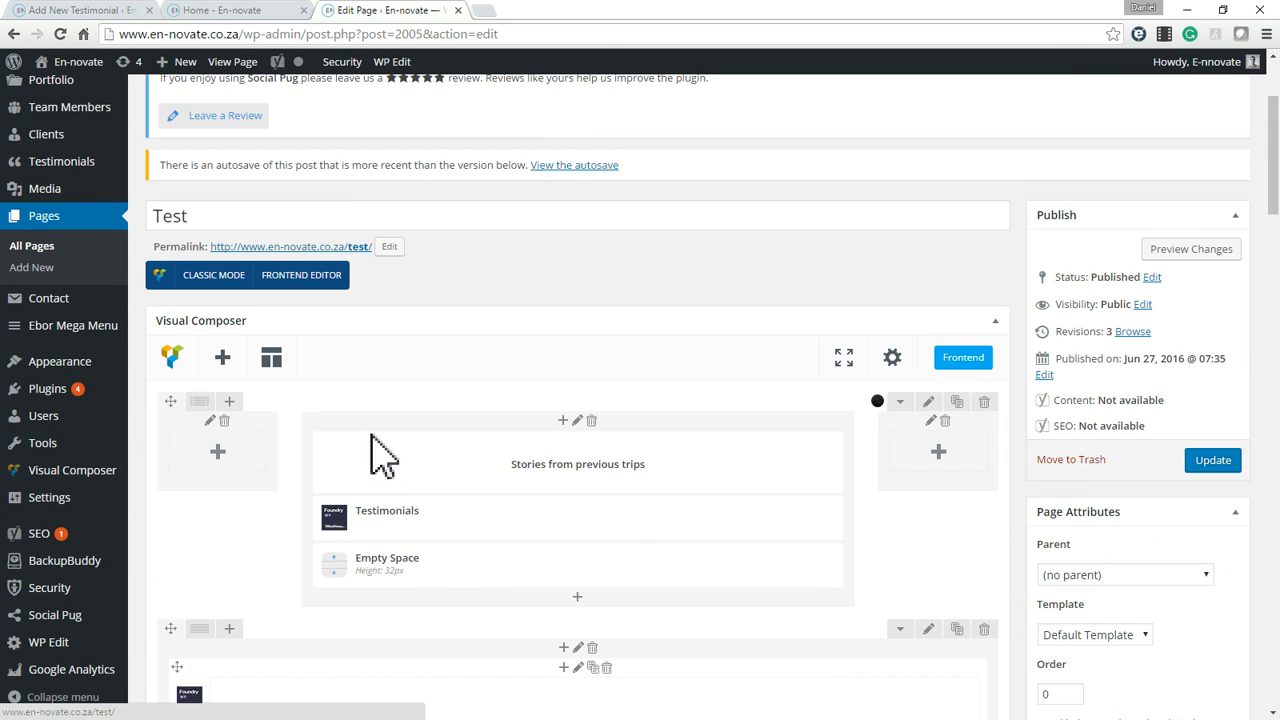
scroll(886, 534, down, 3)
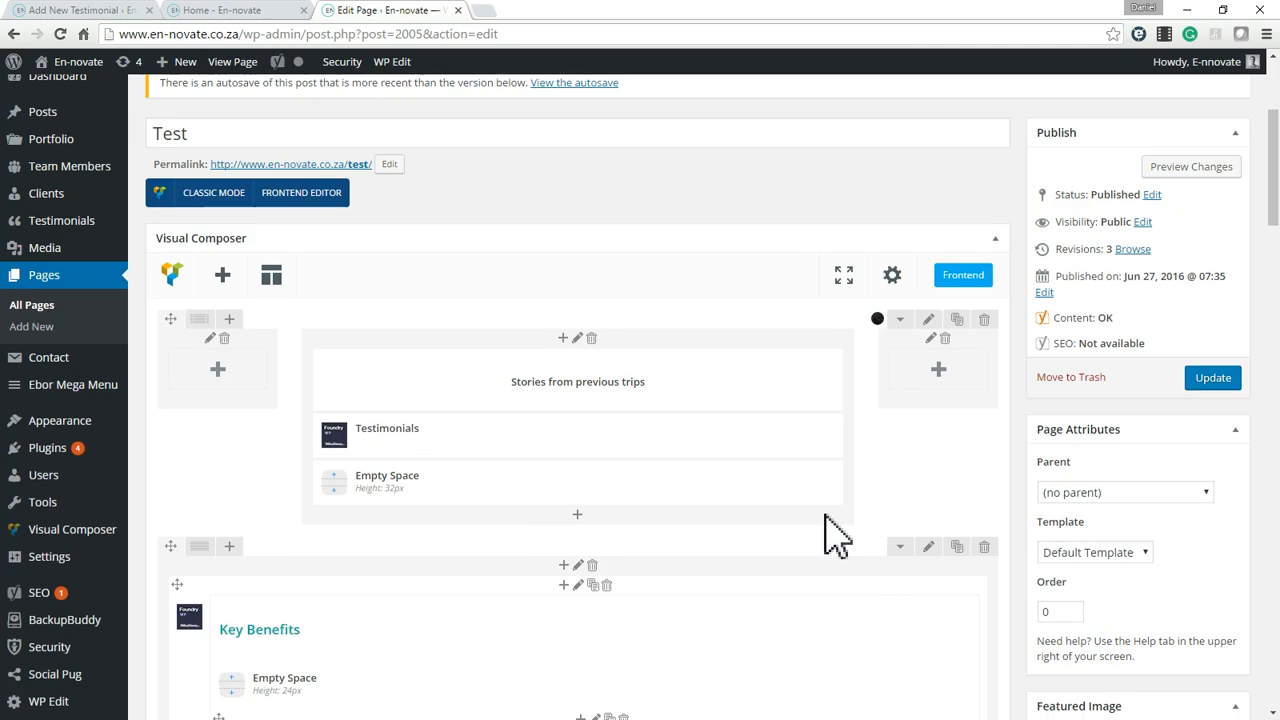
scroll(640, 472, down, 5)
scroll(655, 485, down, 2)
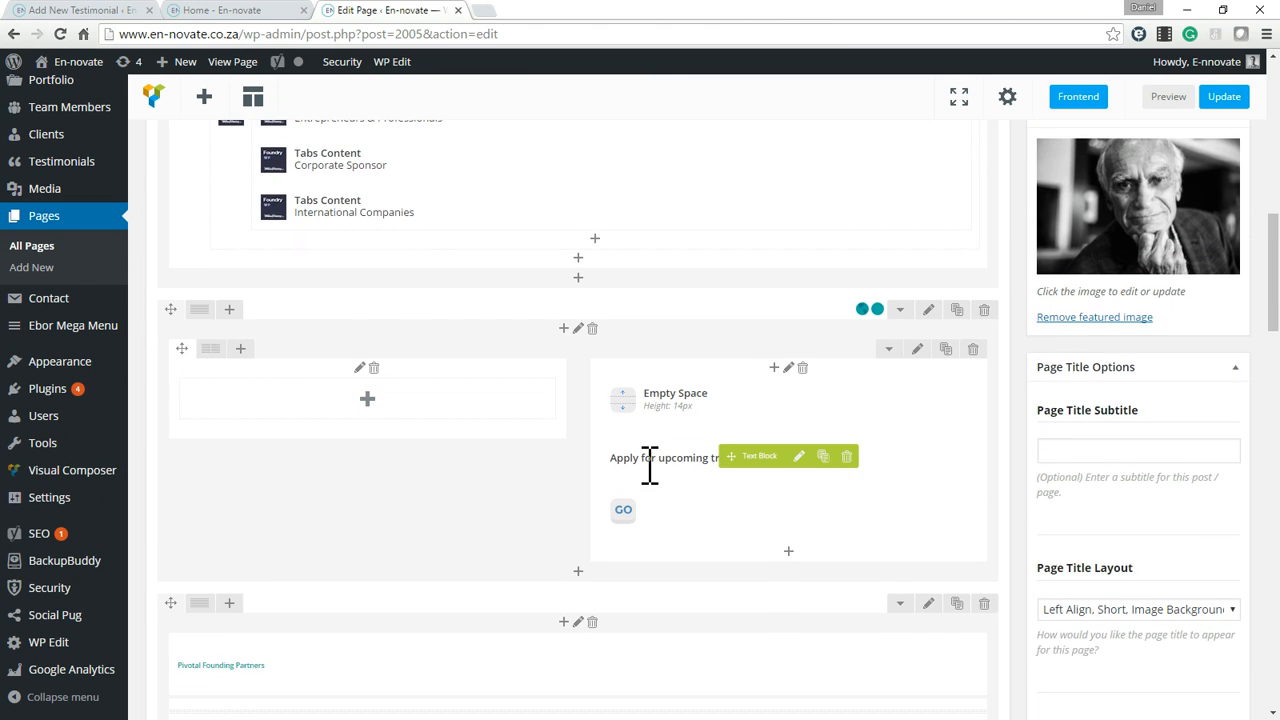
scroll(640, 500, up, 1)
scroll(512, 552, down, 2)
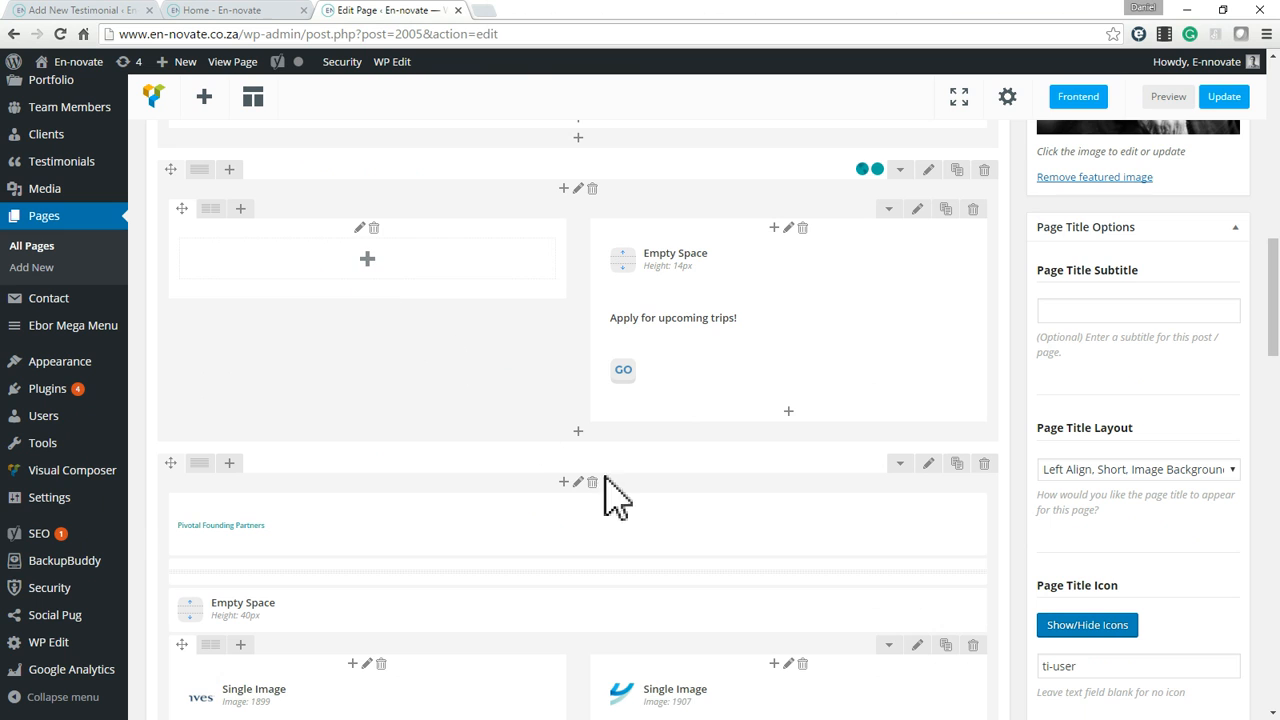
Delete the Pivotal Founding Partners, Partners and Clients rows from the Test page layout.
scroll(530, 520, down, 2)
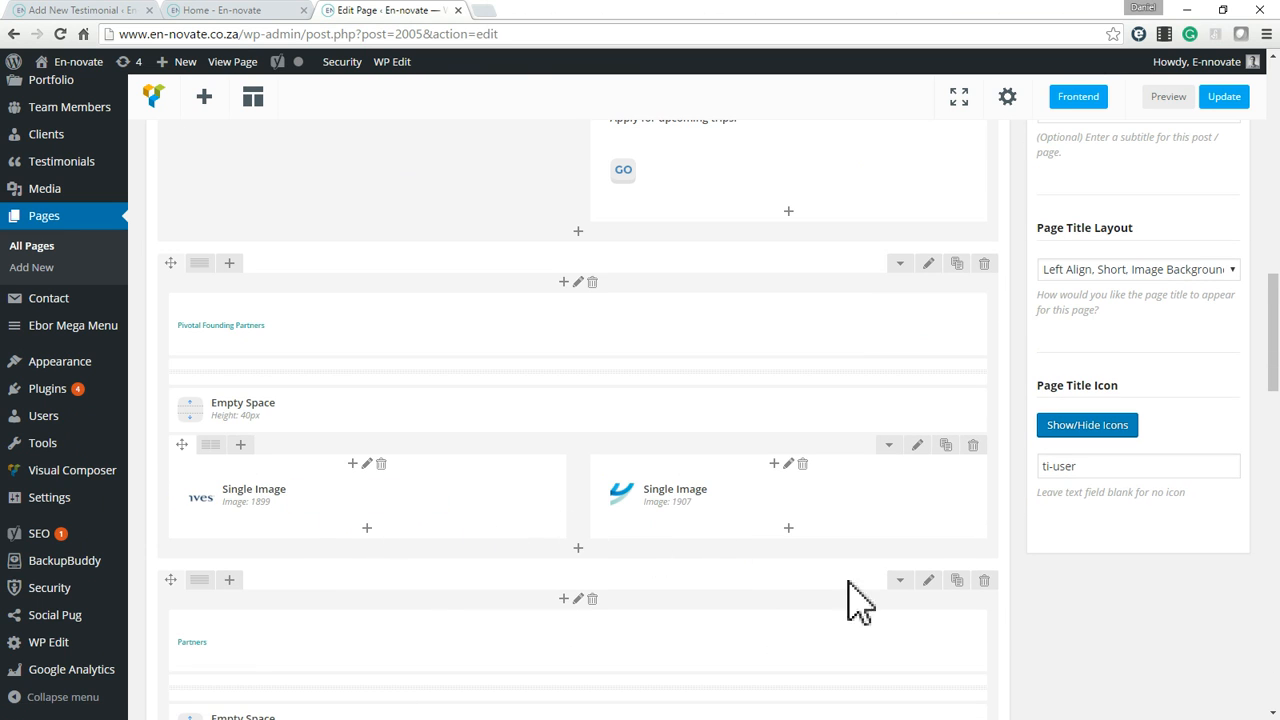
click(984, 580)
click(705, 125)
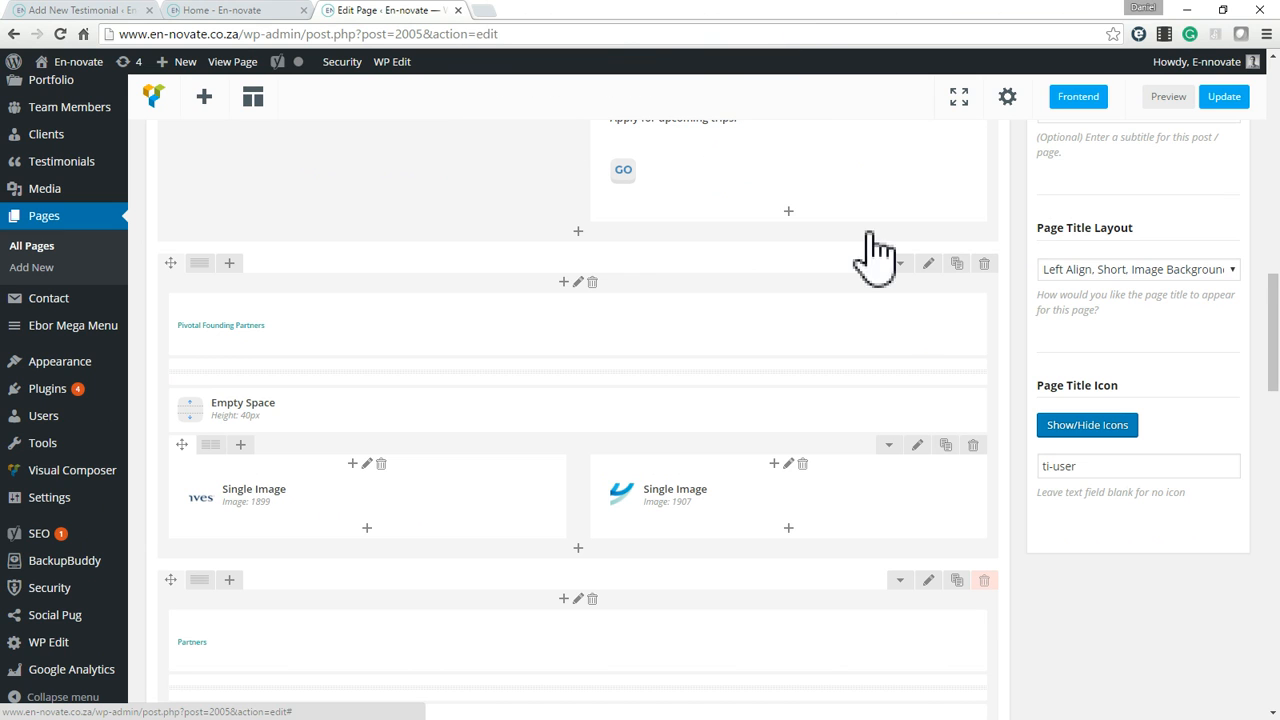
click(984, 263)
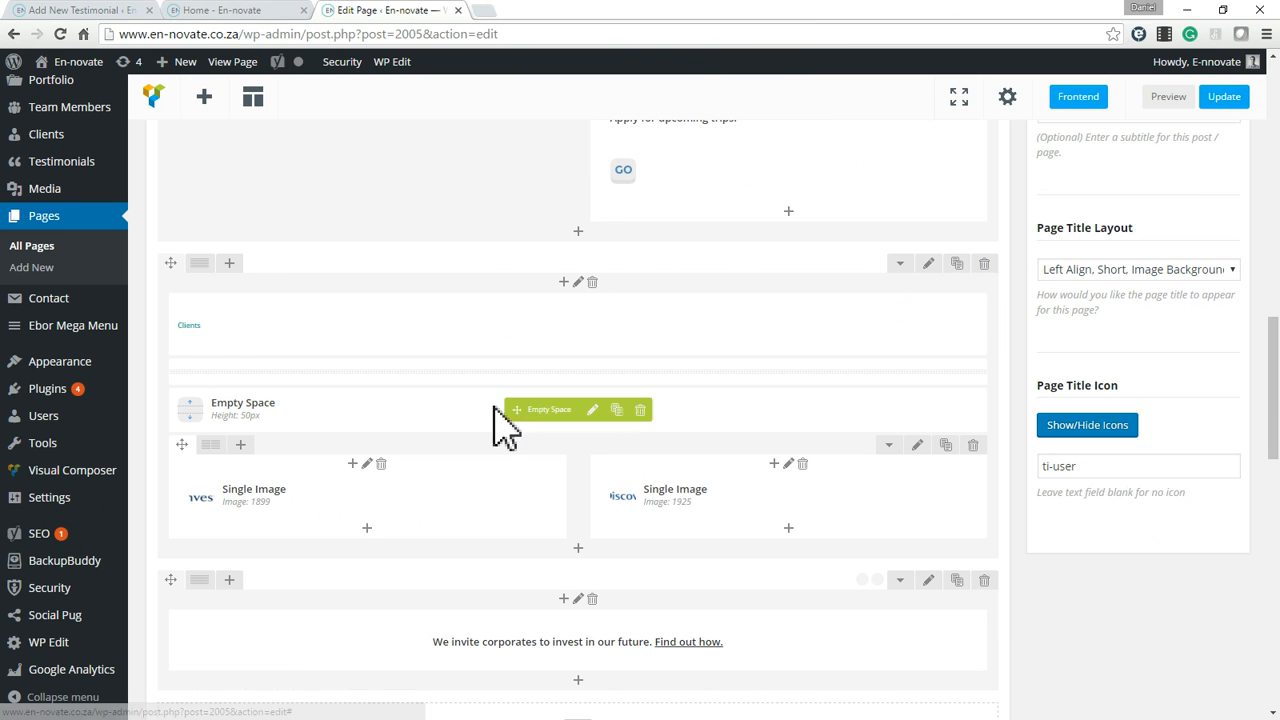
click(984, 263)
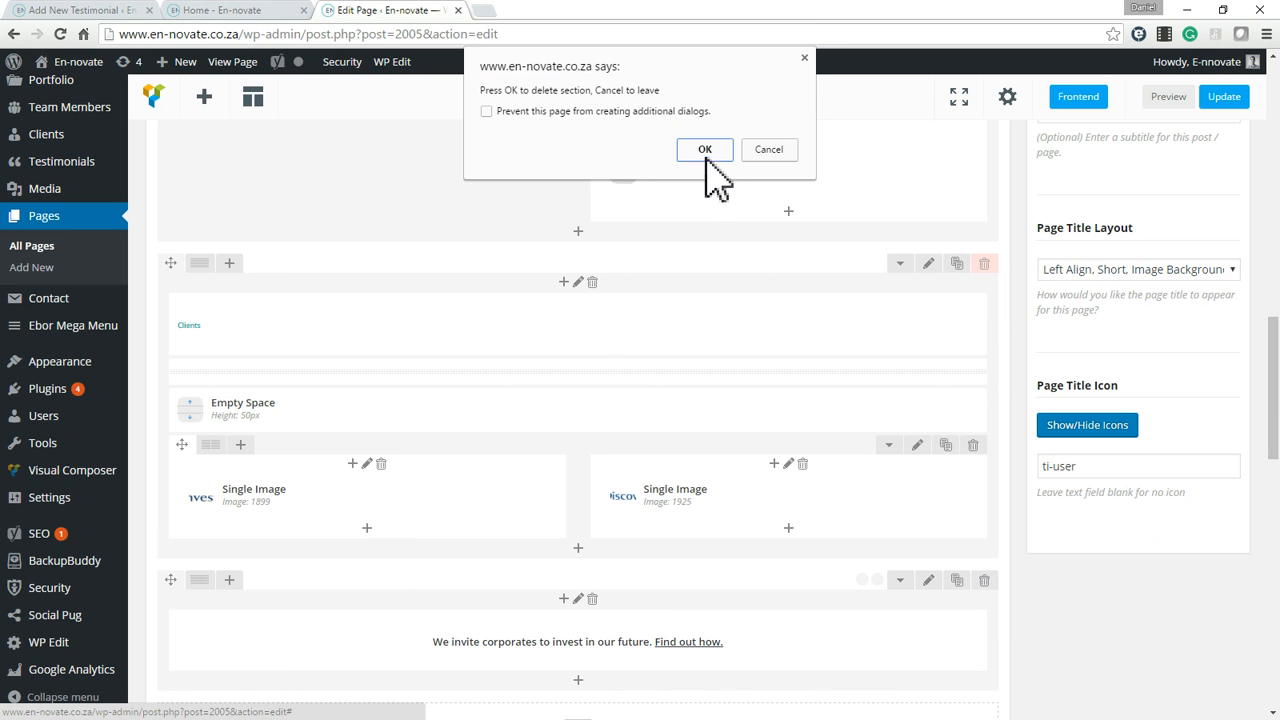
click(704, 149)
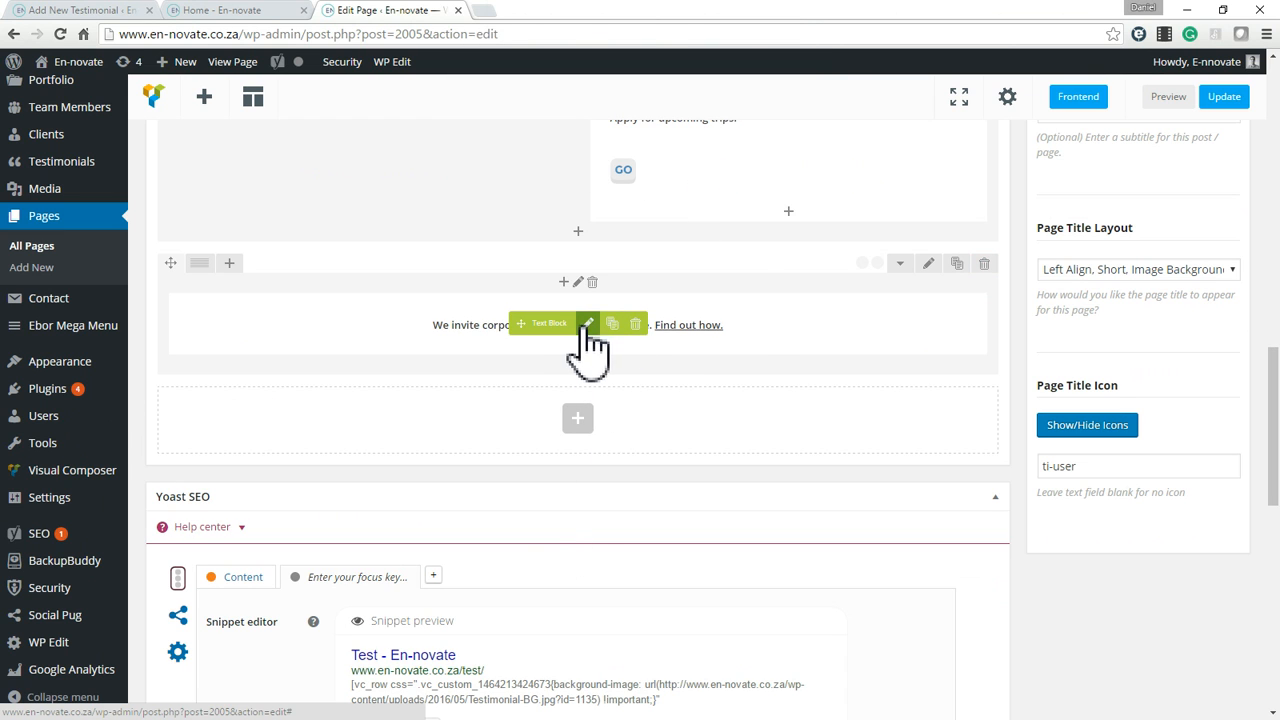
Add a Testimonials element in a new row at the end of the Test page layout.
click(577, 421)
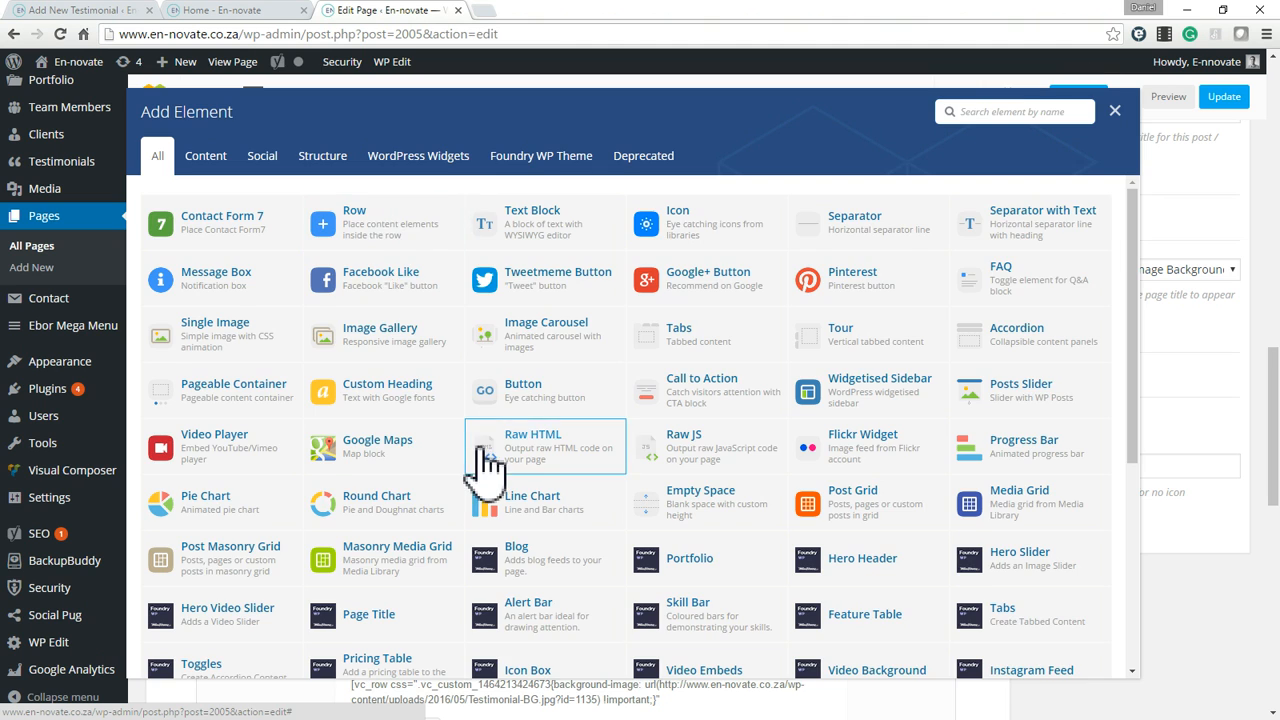
scroll(486, 509, down, 2)
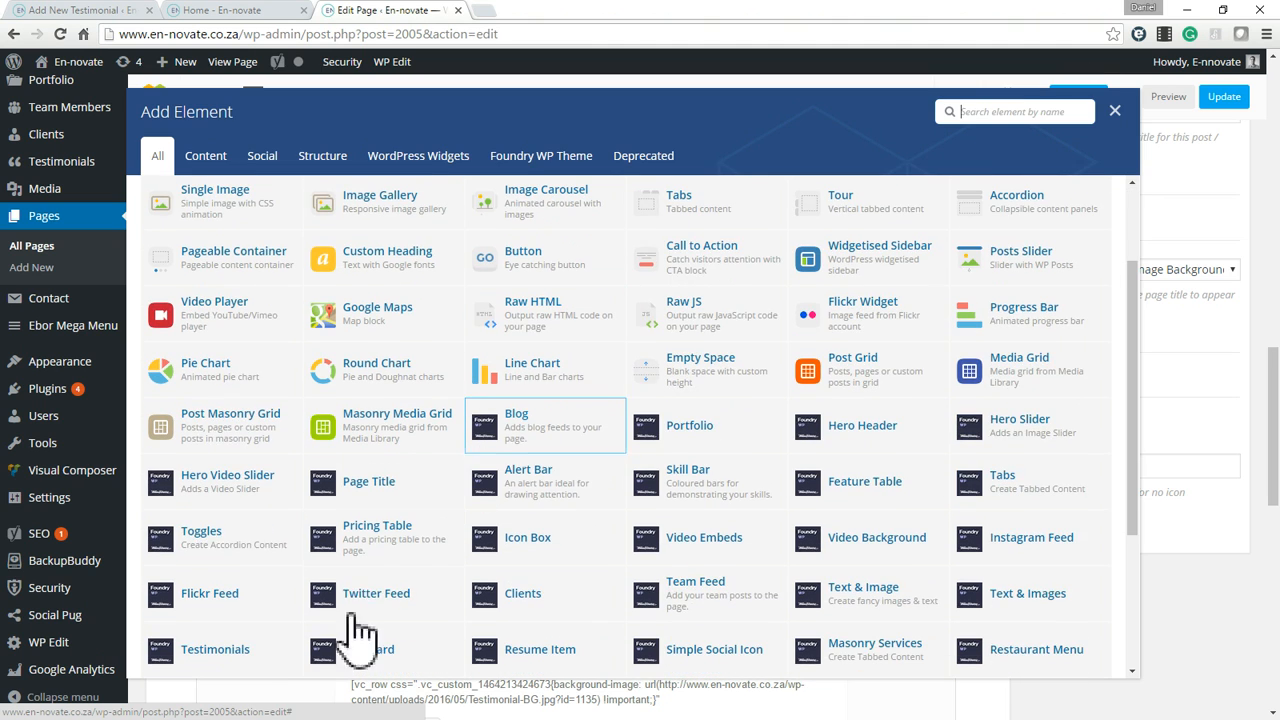
click(235, 655)
Set the new Testimonials element to show 5 posts as an Agency Carousel from the Full category, save its settings, and update the page.
click(263, 220)
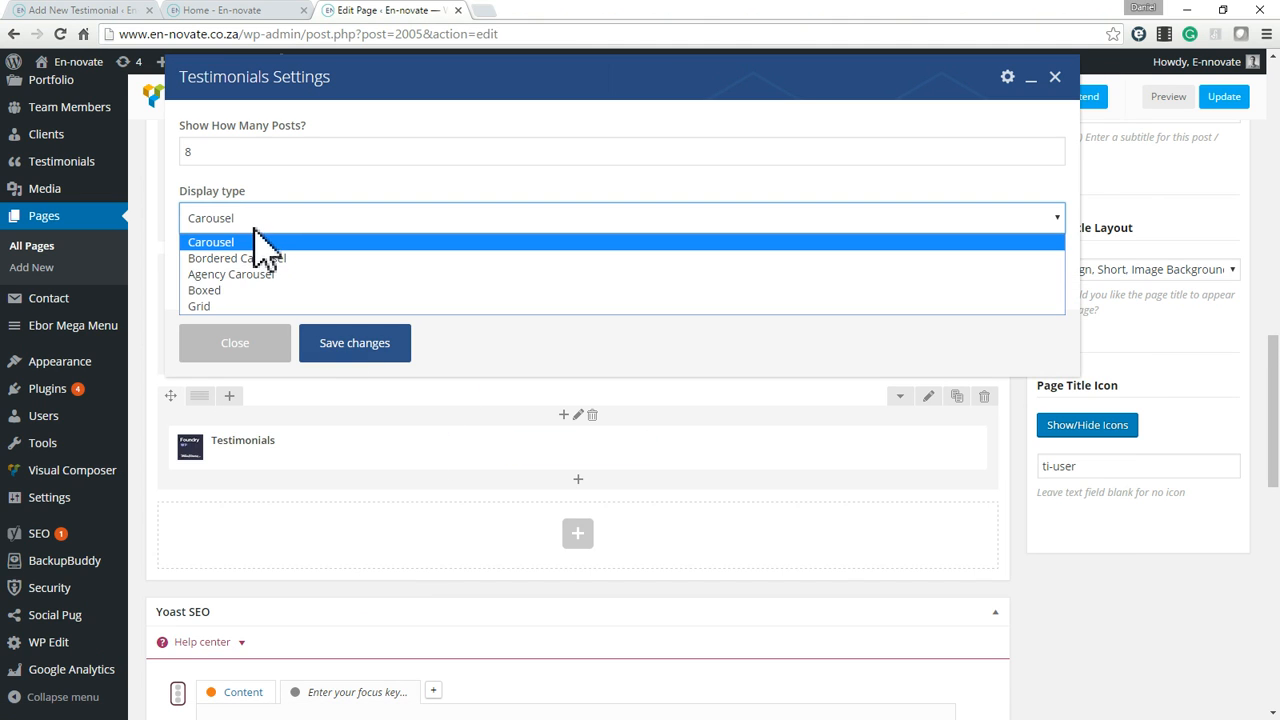
click(262, 219)
click(272, 282)
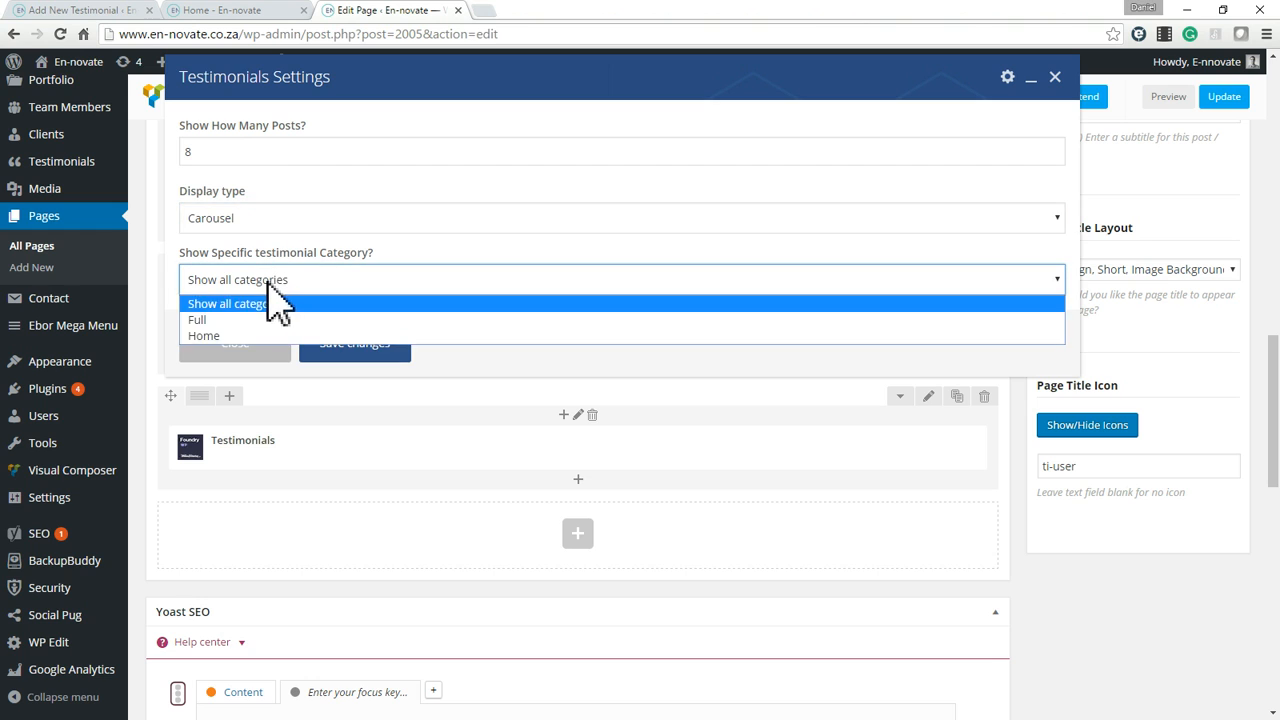
click(214, 320)
click(264, 217)
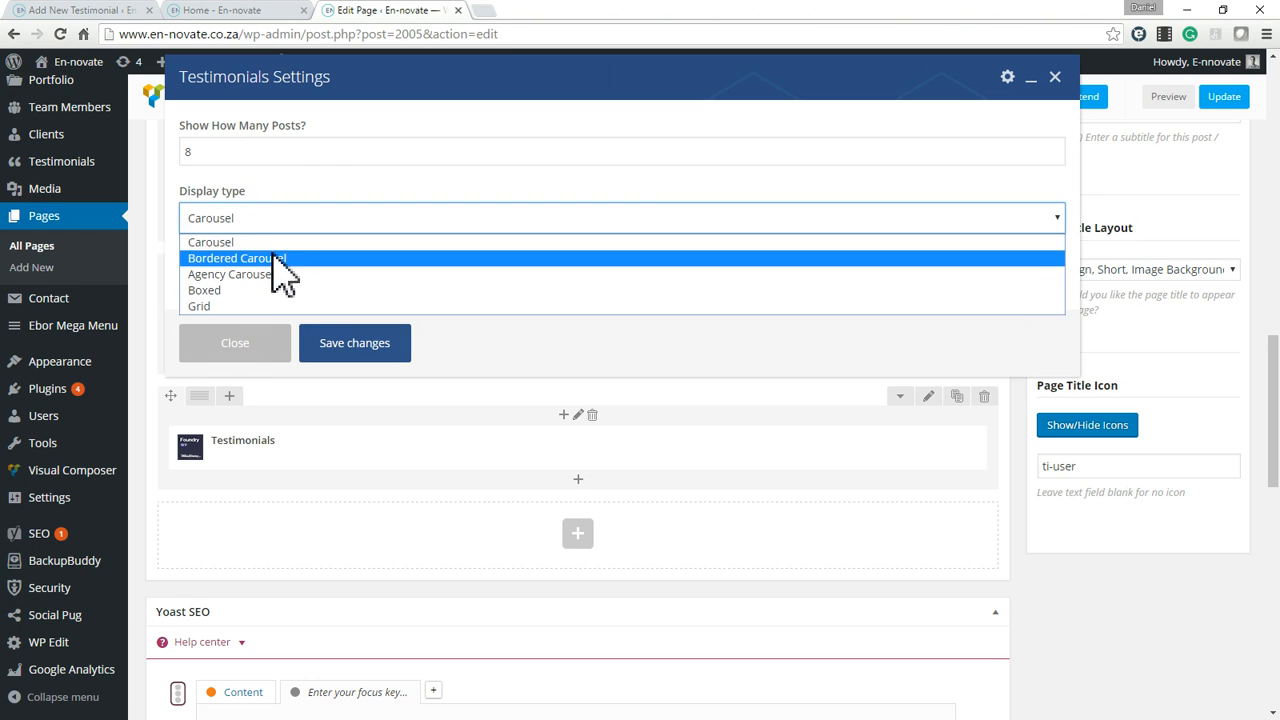
click(252, 276)
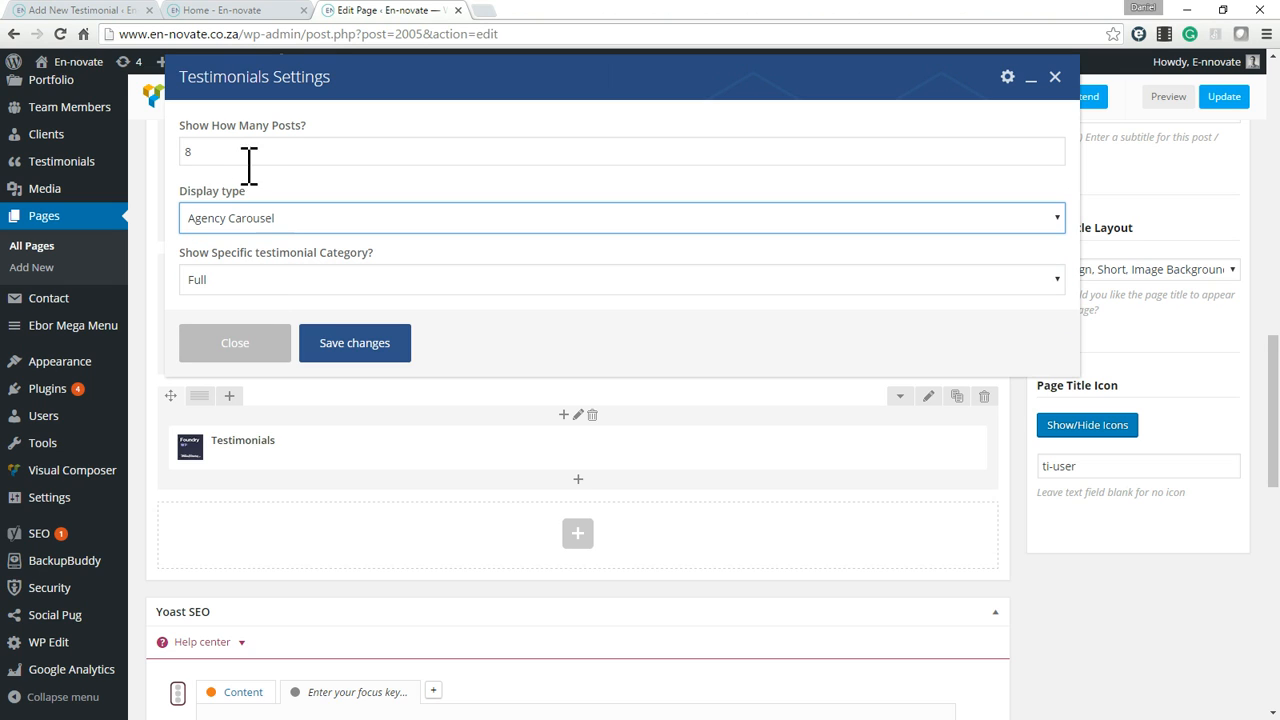
double_click(223, 155)
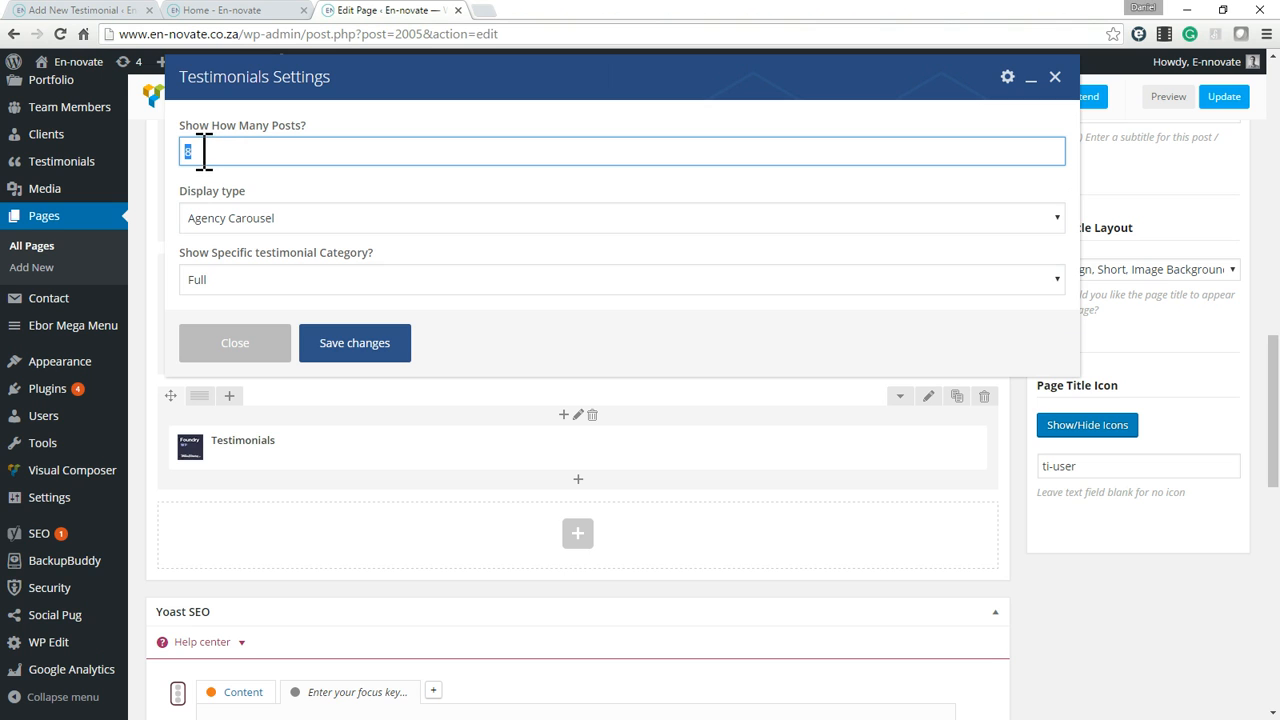
click(358, 355)
scroll(1196, 420, up, 5)
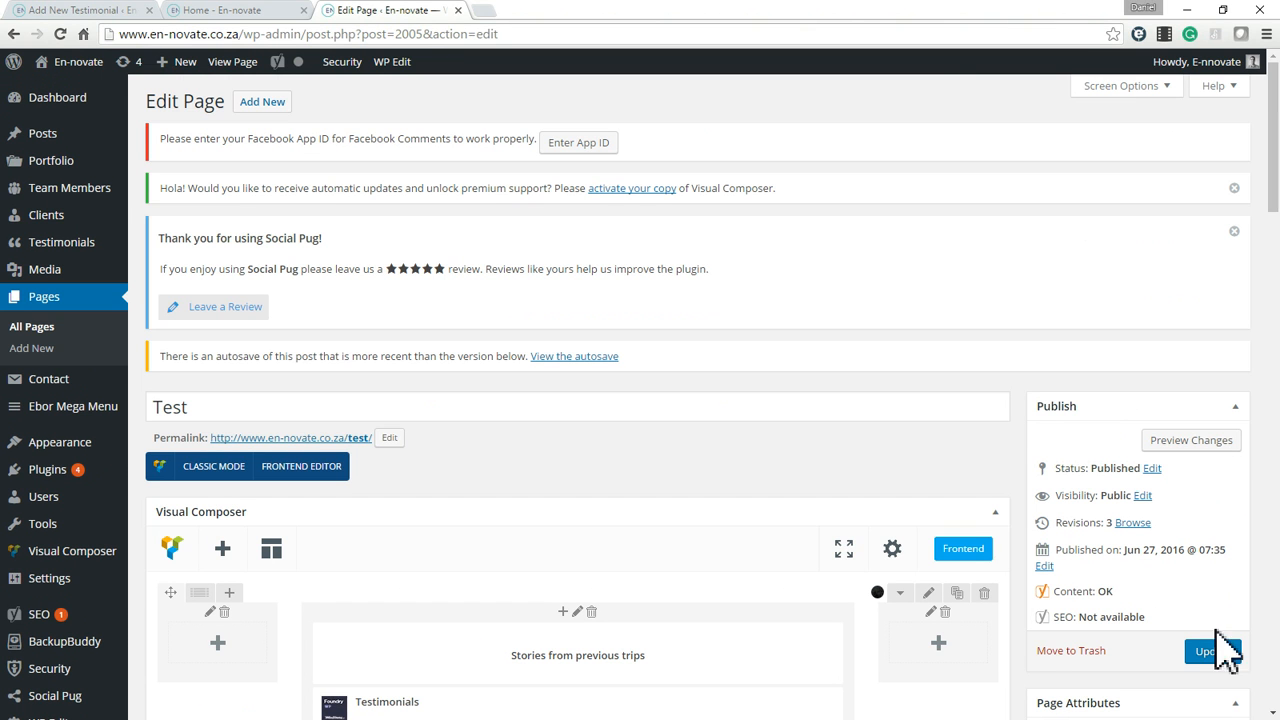
click(1213, 651)
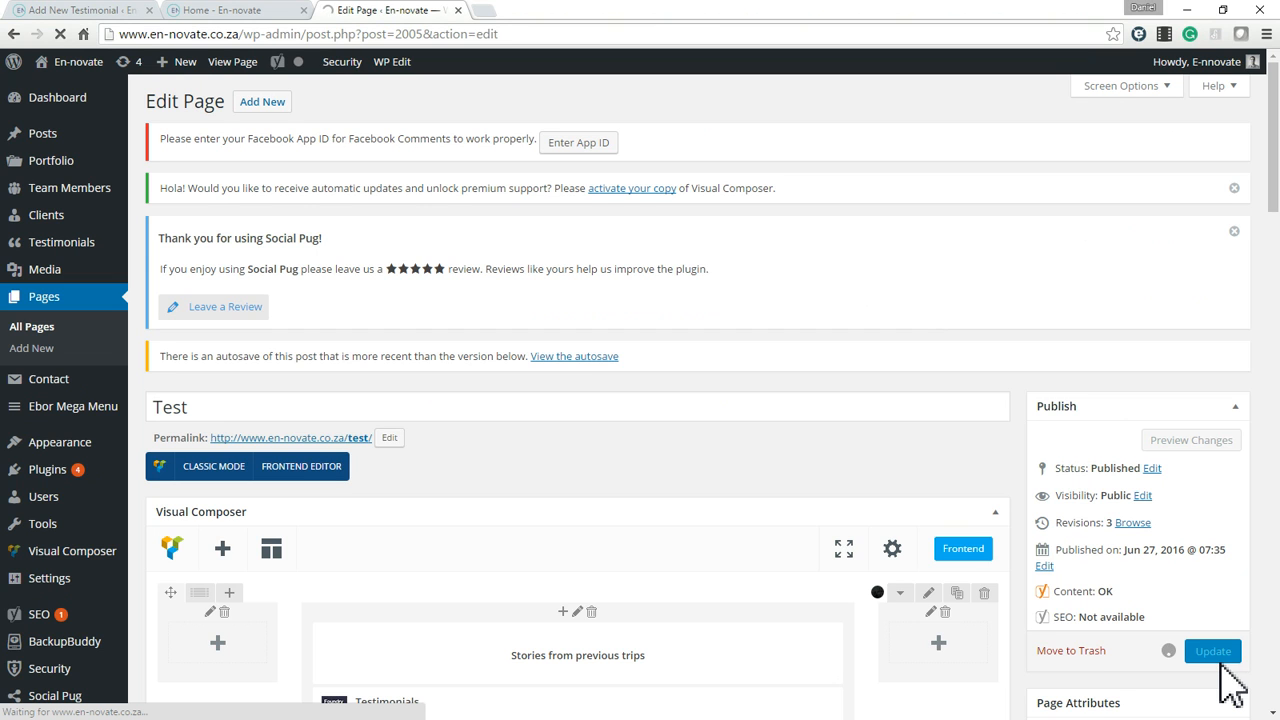
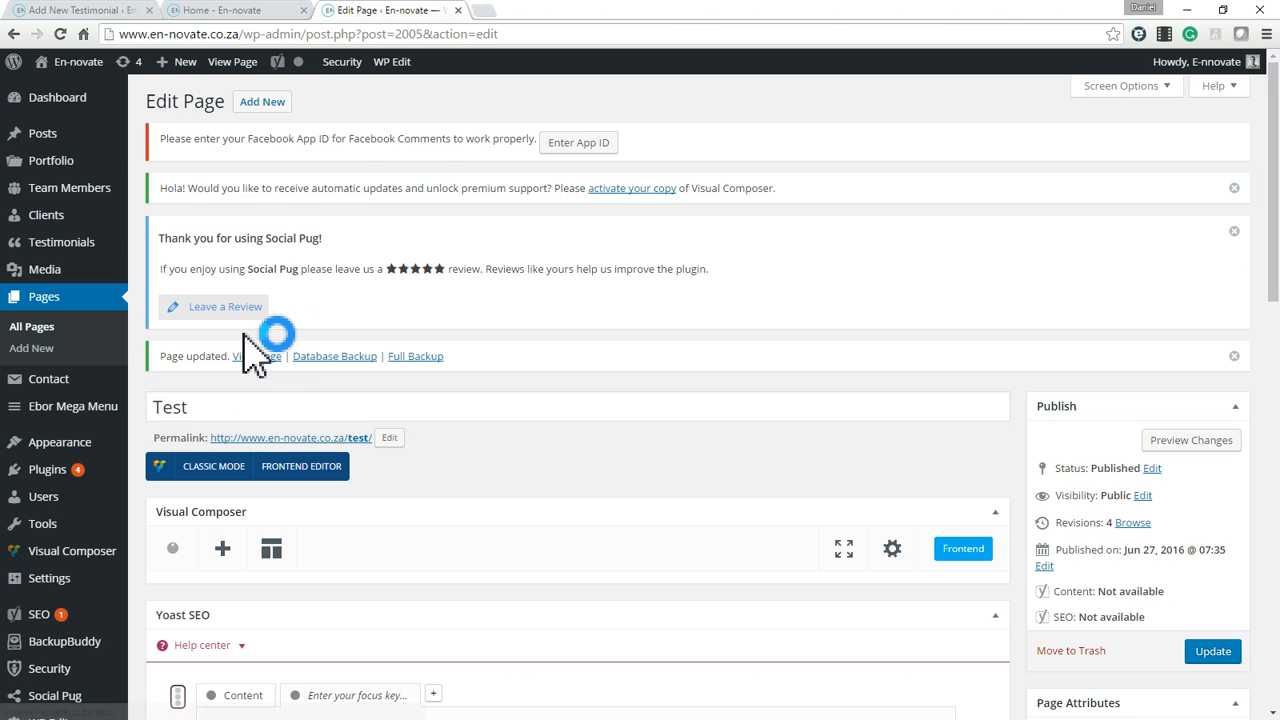
View the published Test page in a new tab and examine the new testimonials carousel above the footer.
middle_click(250, 361)
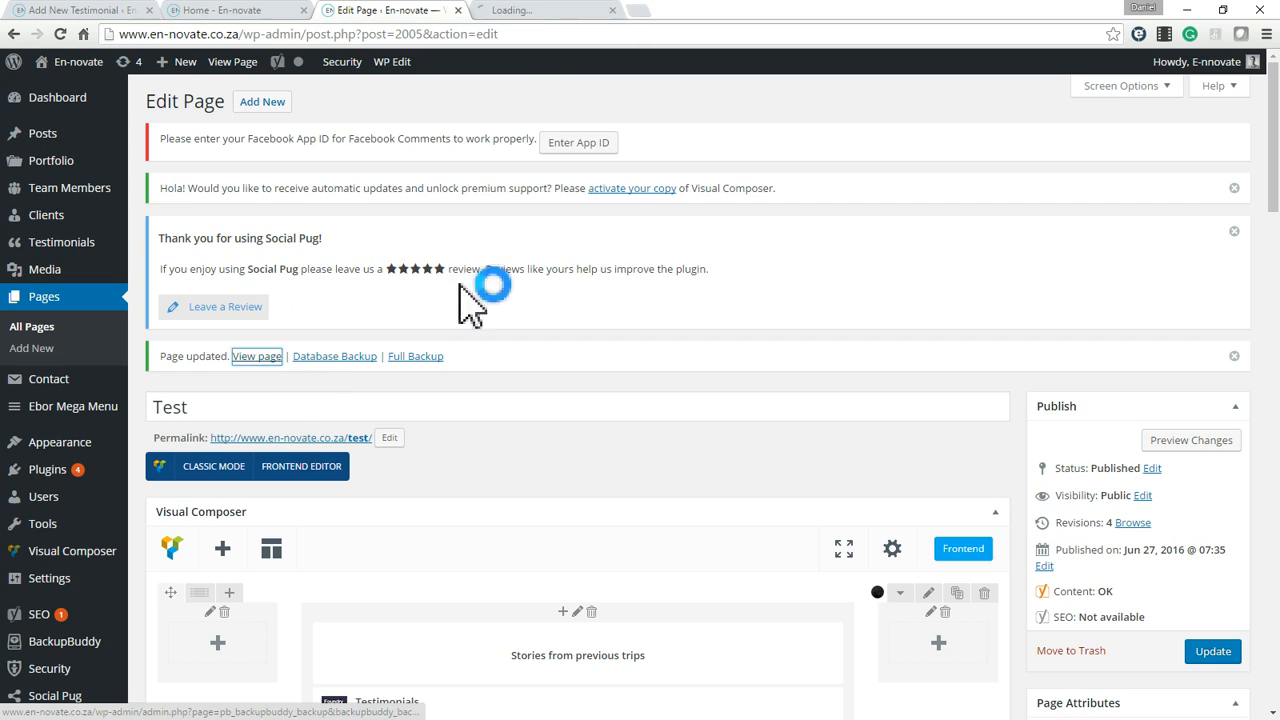
click(544, 5)
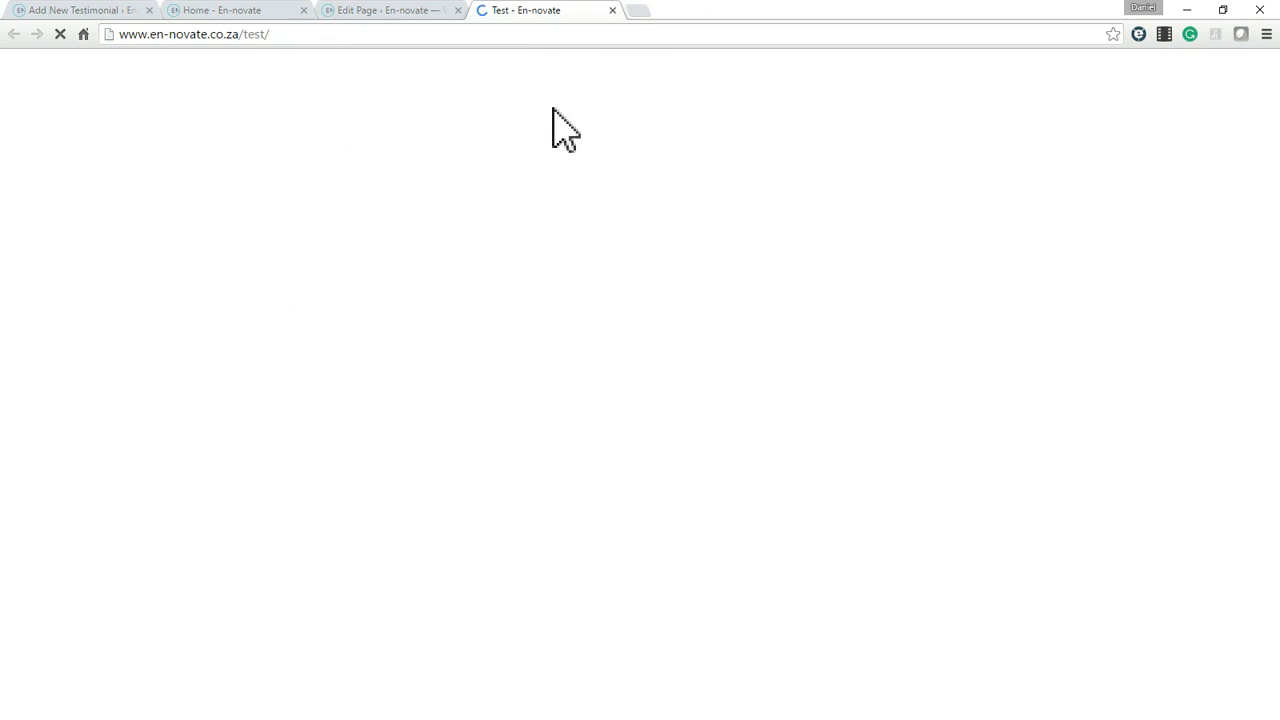
scroll(858, 340, down, 3)
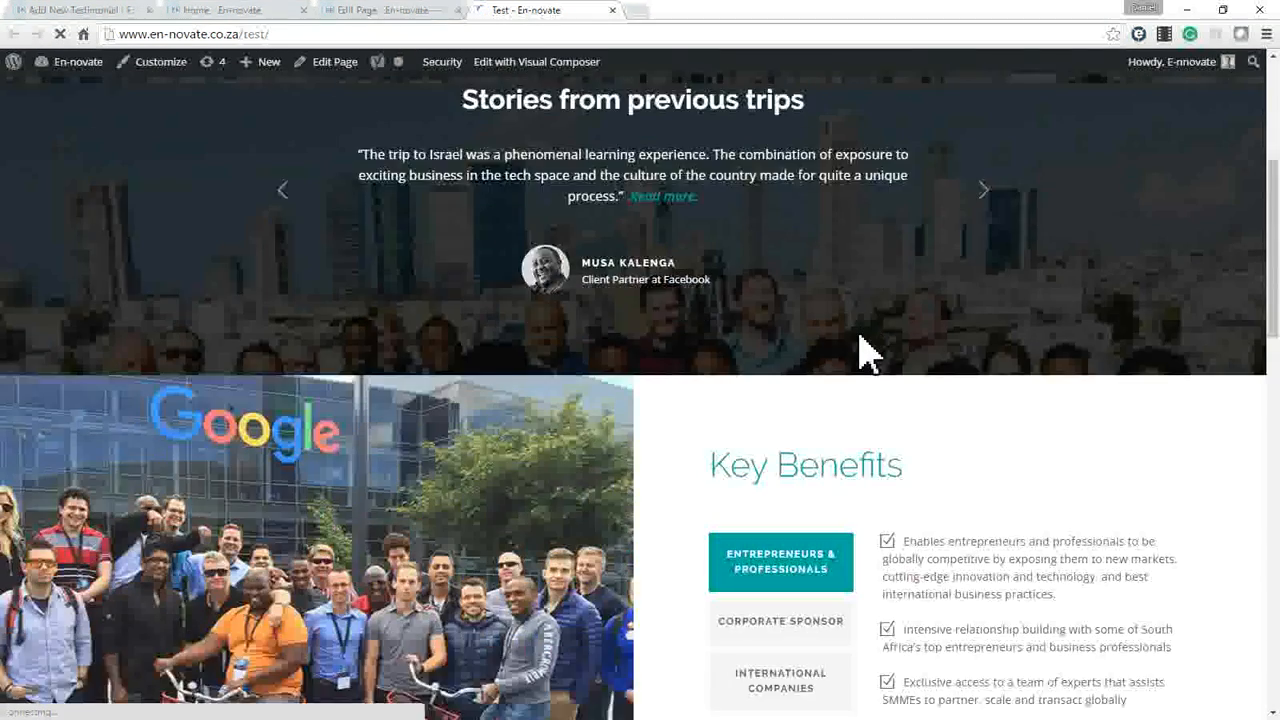
scroll(857, 349, down, 10)
scroll(766, 486, up, 4)
scroll(738, 480, down, 3)
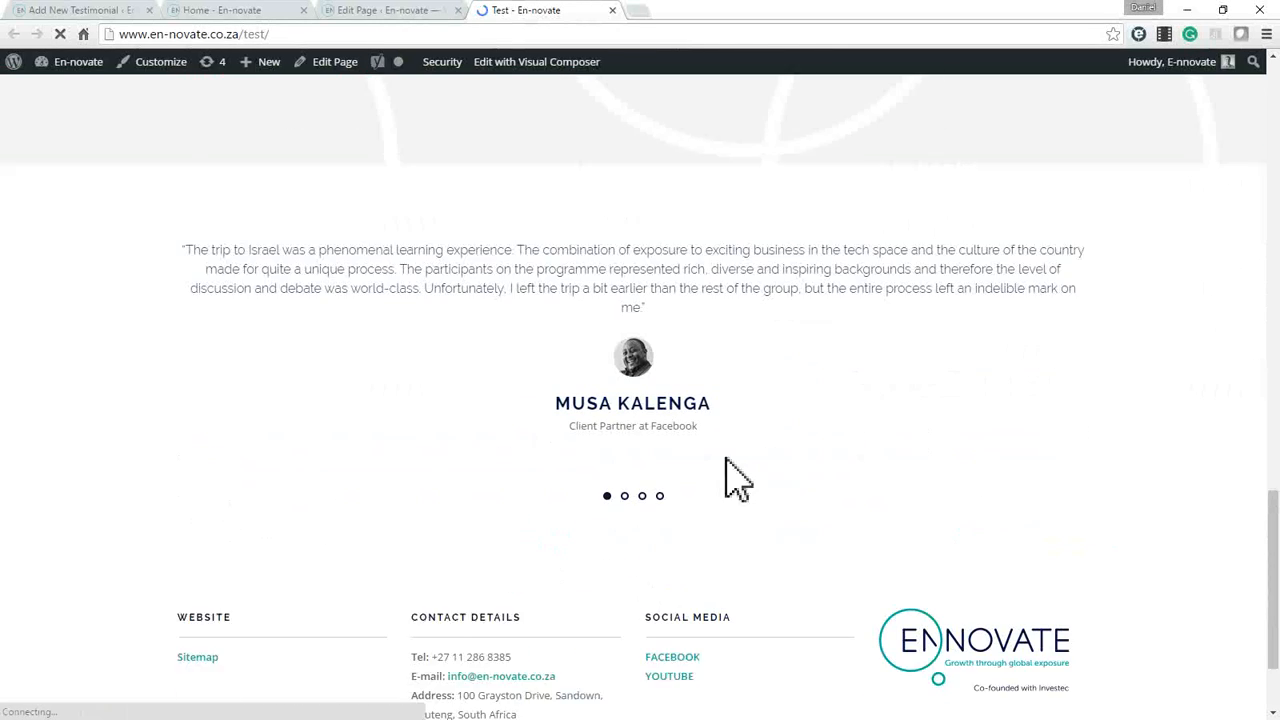
drag(212, 223, 929, 286)
click(500, 400)
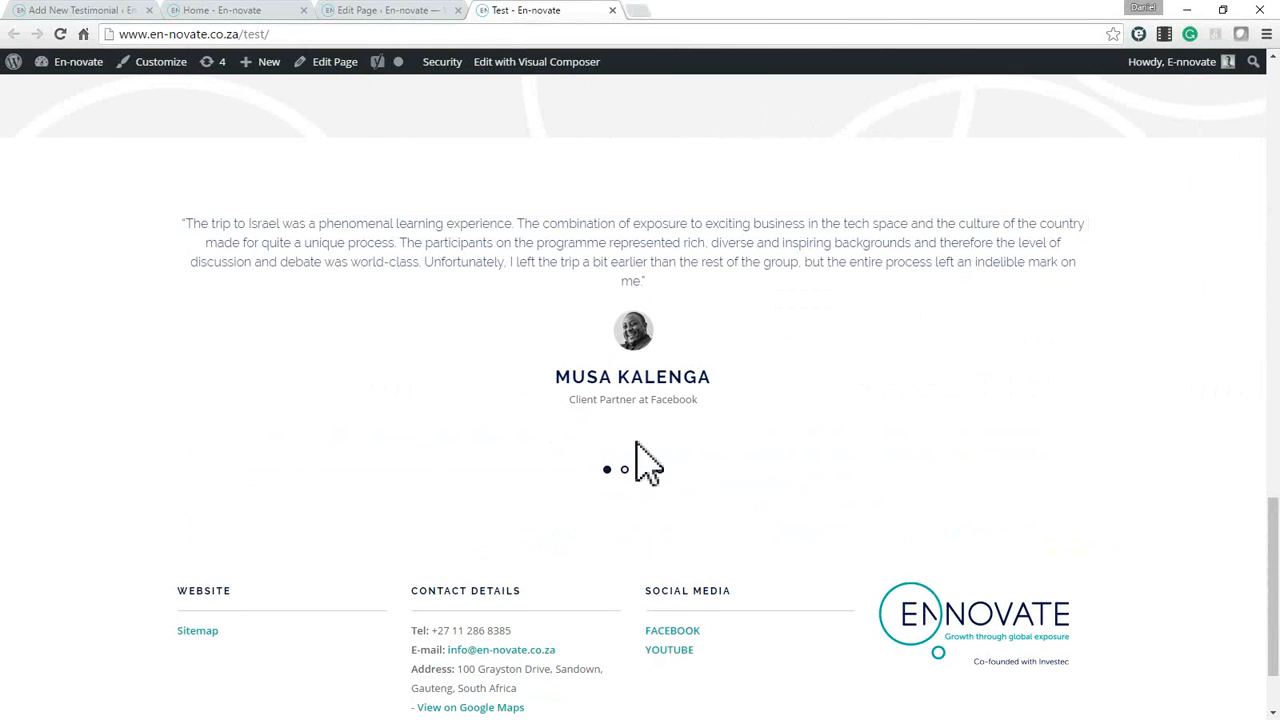
Page through the carousel's testimonials, return to the first one, and close the Test page preview.
click(624, 469)
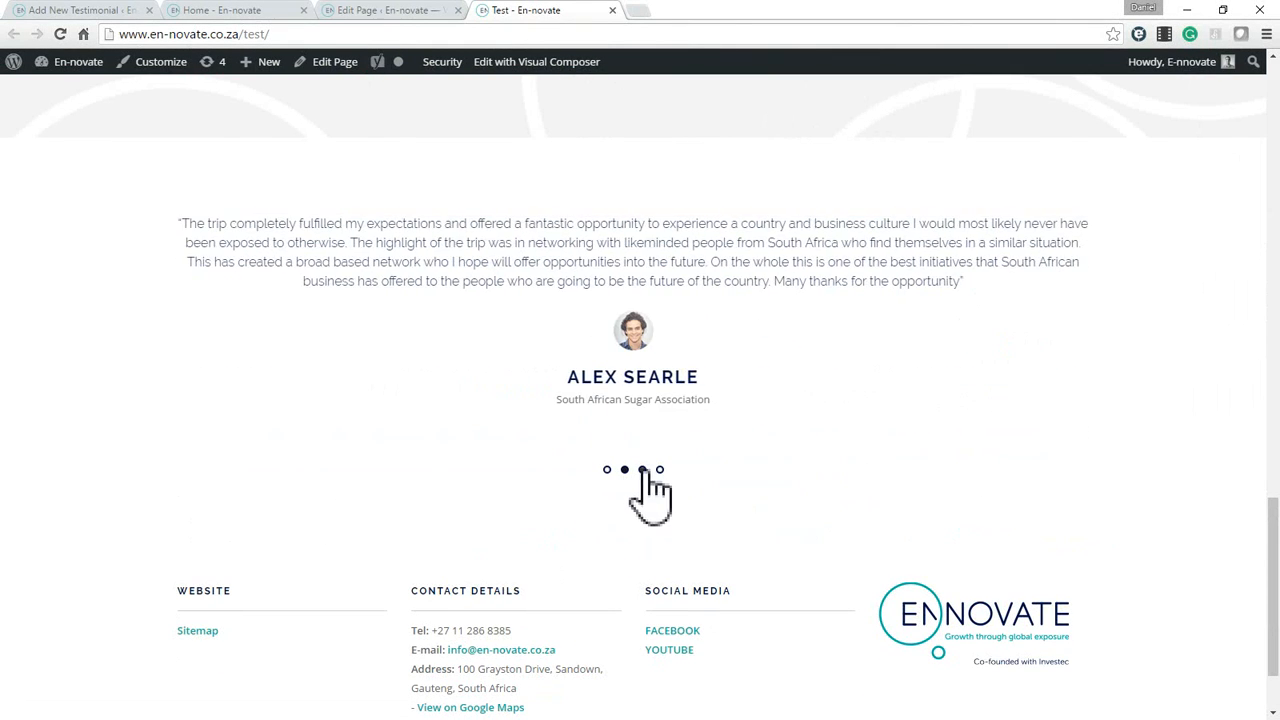
click(642, 470)
click(660, 470)
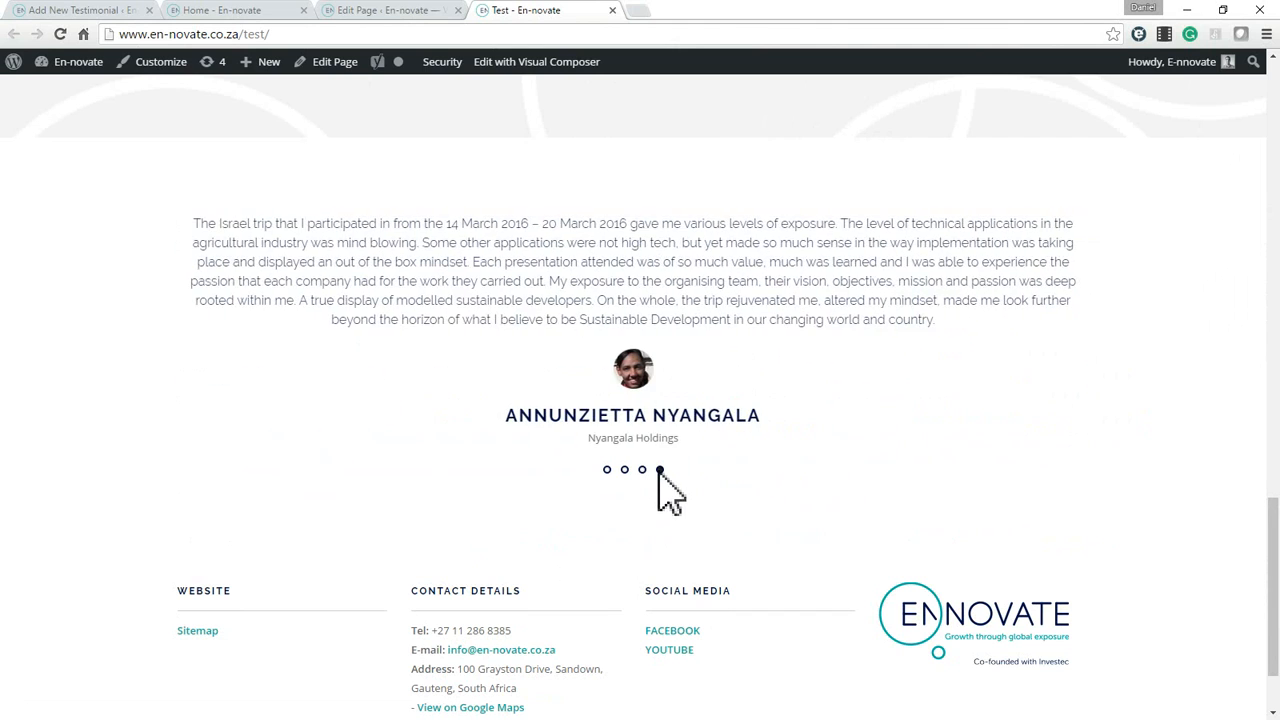
scroll(832, 482, up, 6)
scroll(830, 464, down, 6)
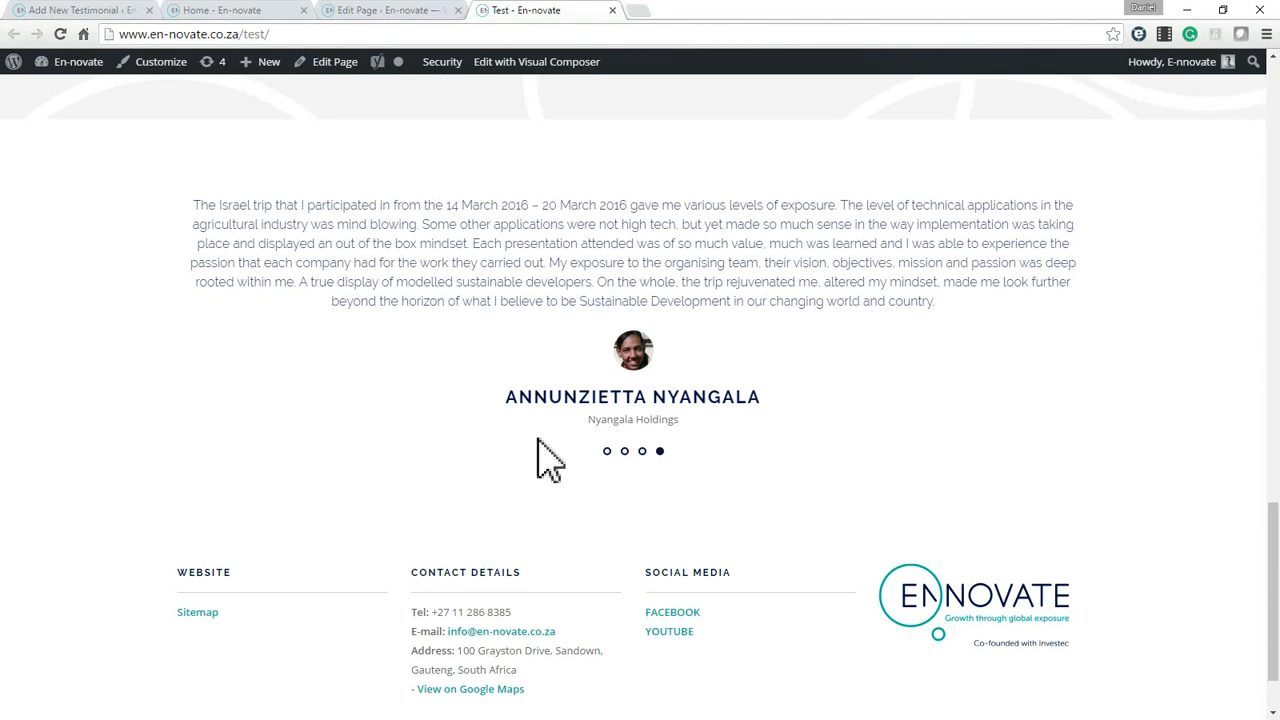
click(607, 451)
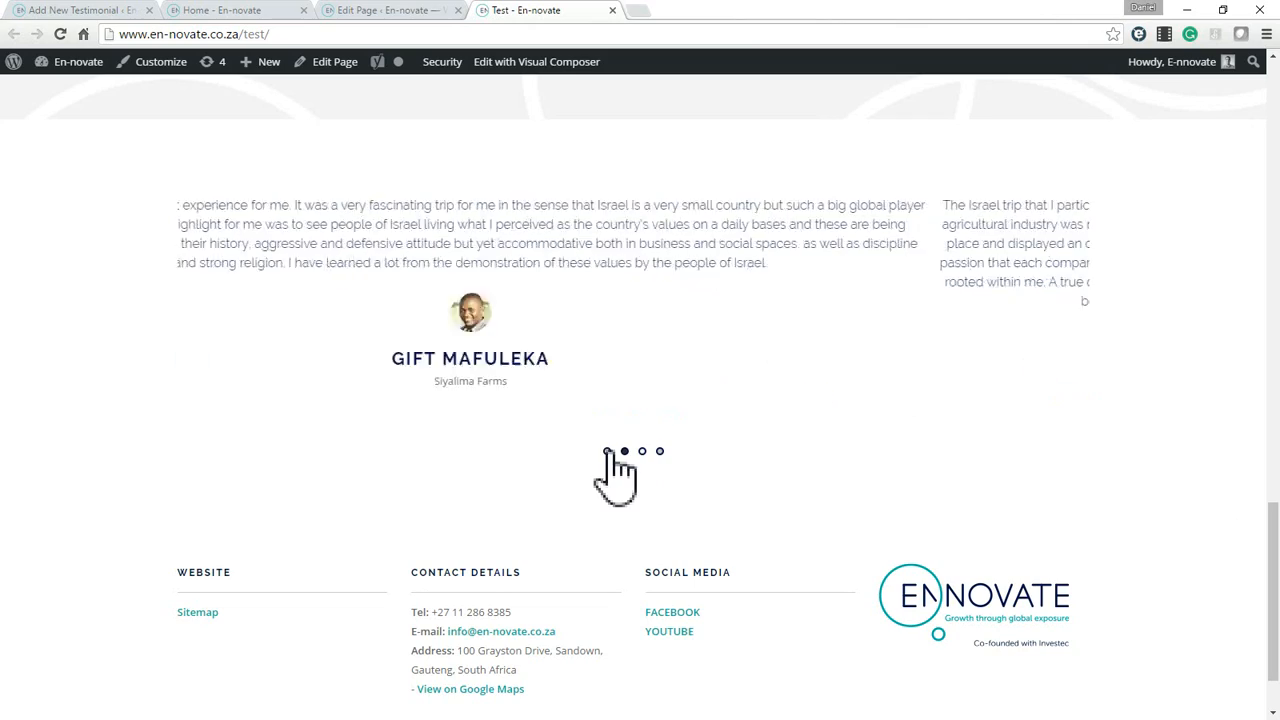
triple_click(552, 248)
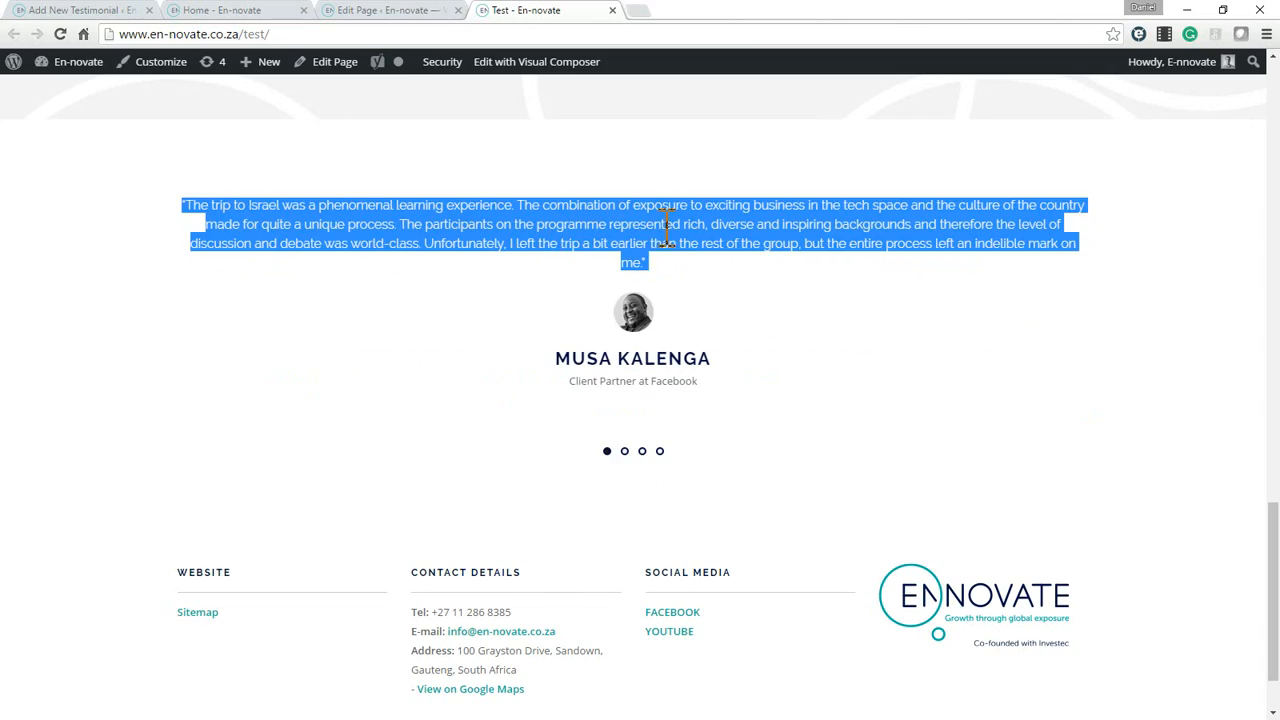
scroll(846, 320, up, 12)
scroll(543, 314, up, 3)
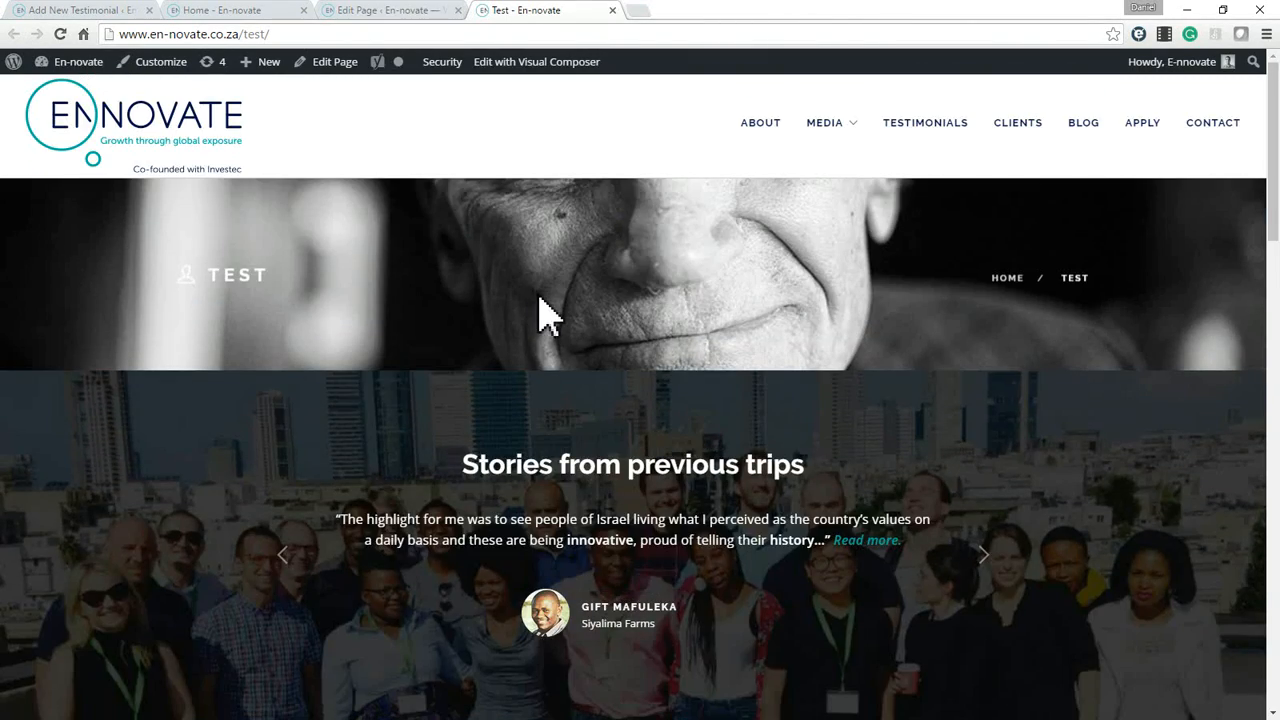
key(ctrl+w)
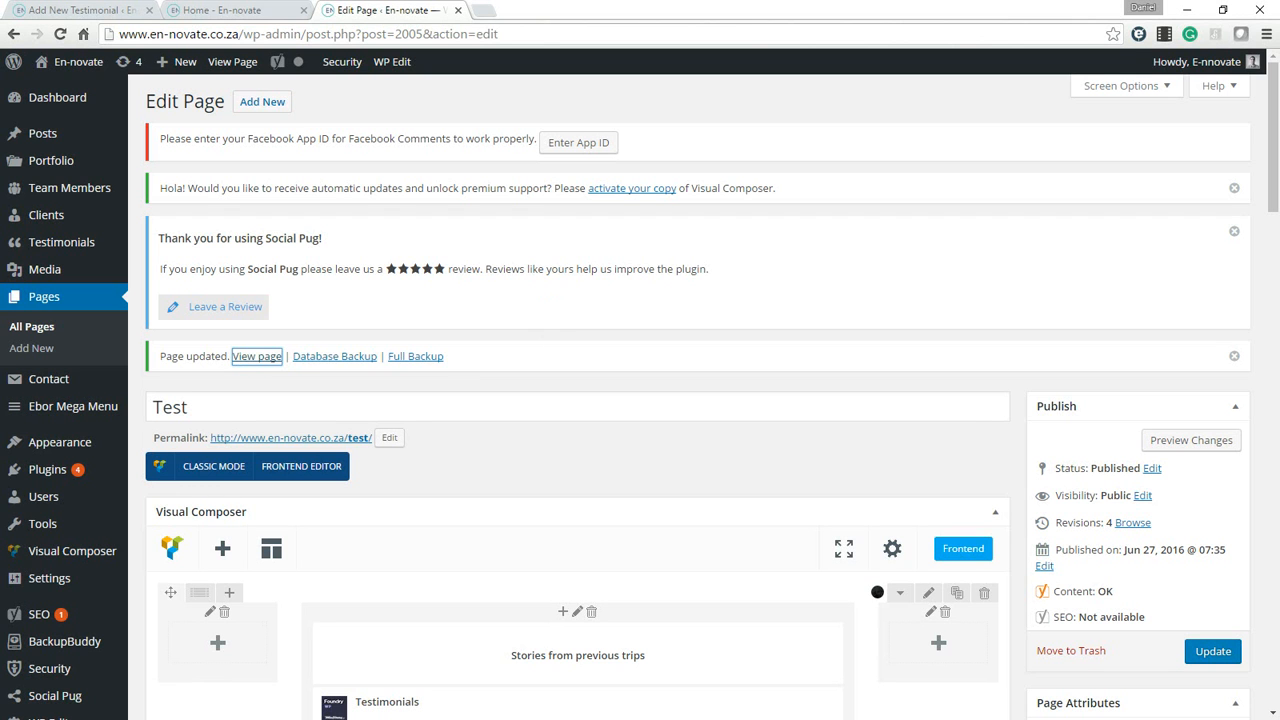
Switch to the live En-novate home page and open its About page from the site navigation.
click(140, 10)
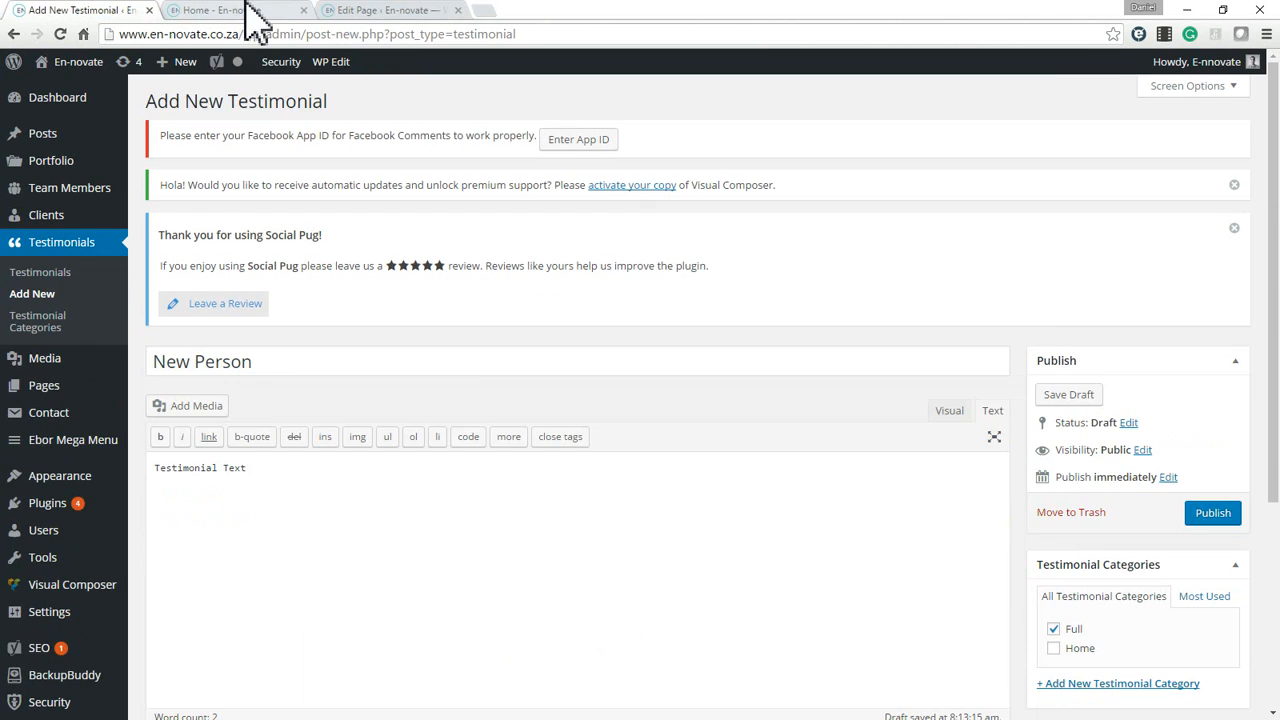
click(251, 10)
scroll(760, 600, up, 10)
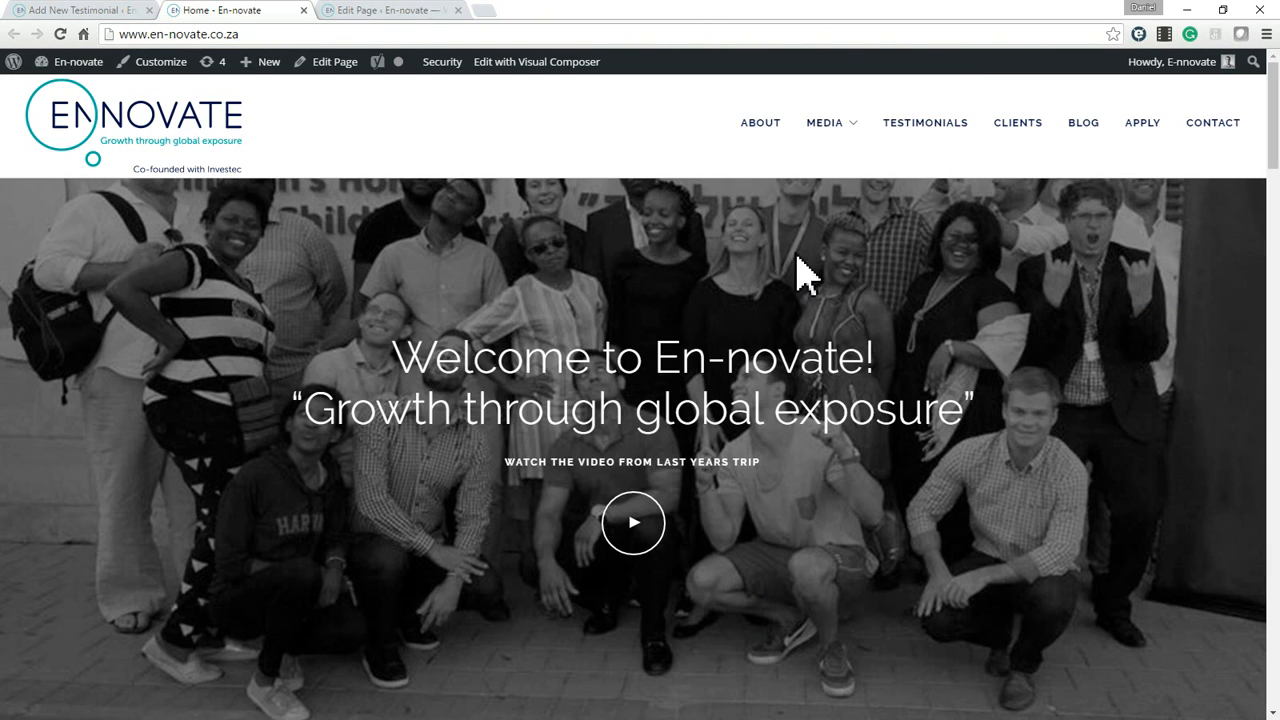
click(758, 126)
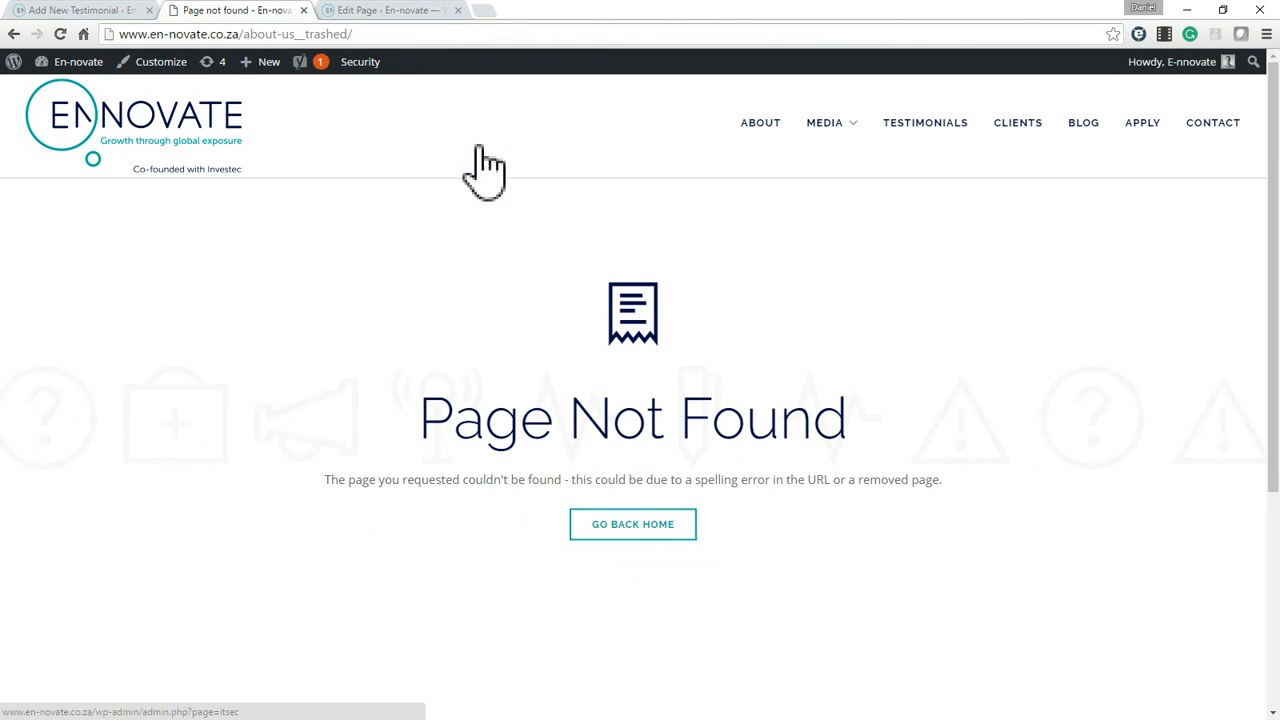
click(760, 121)
click(753, 124)
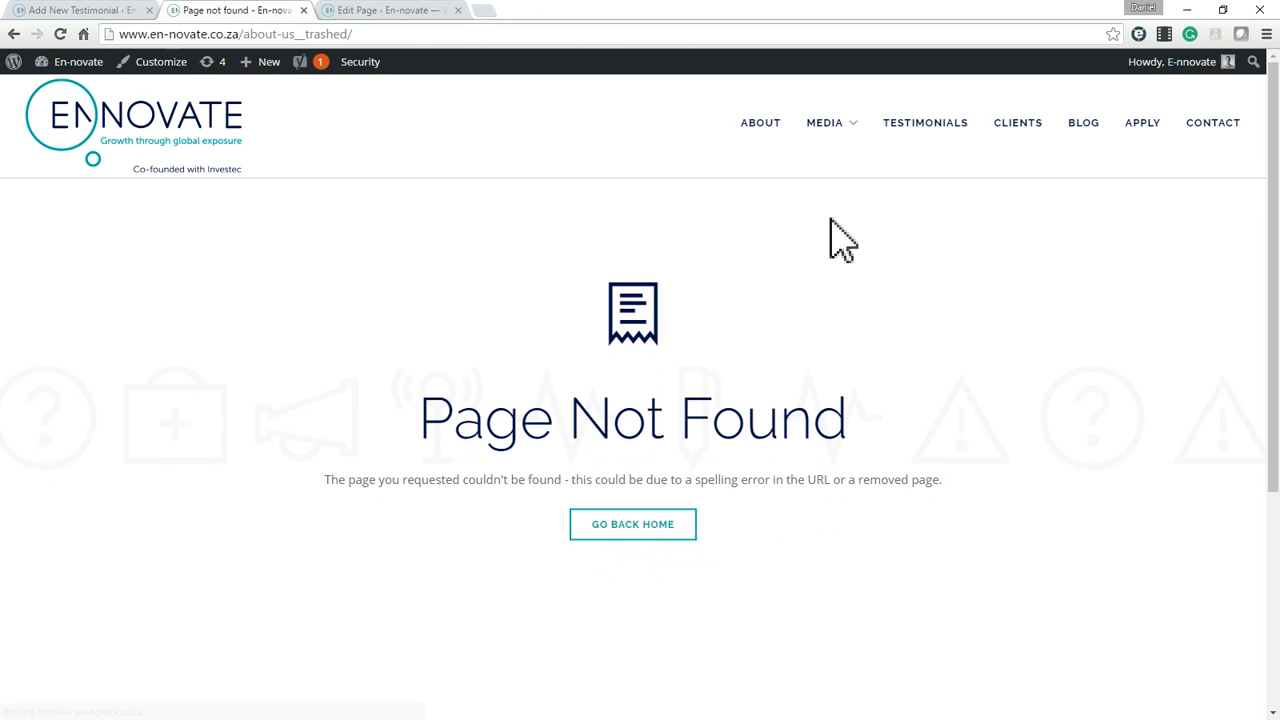
Restore the About page from the Trash in the WordPress admin and list all pages.
click(381, 12)
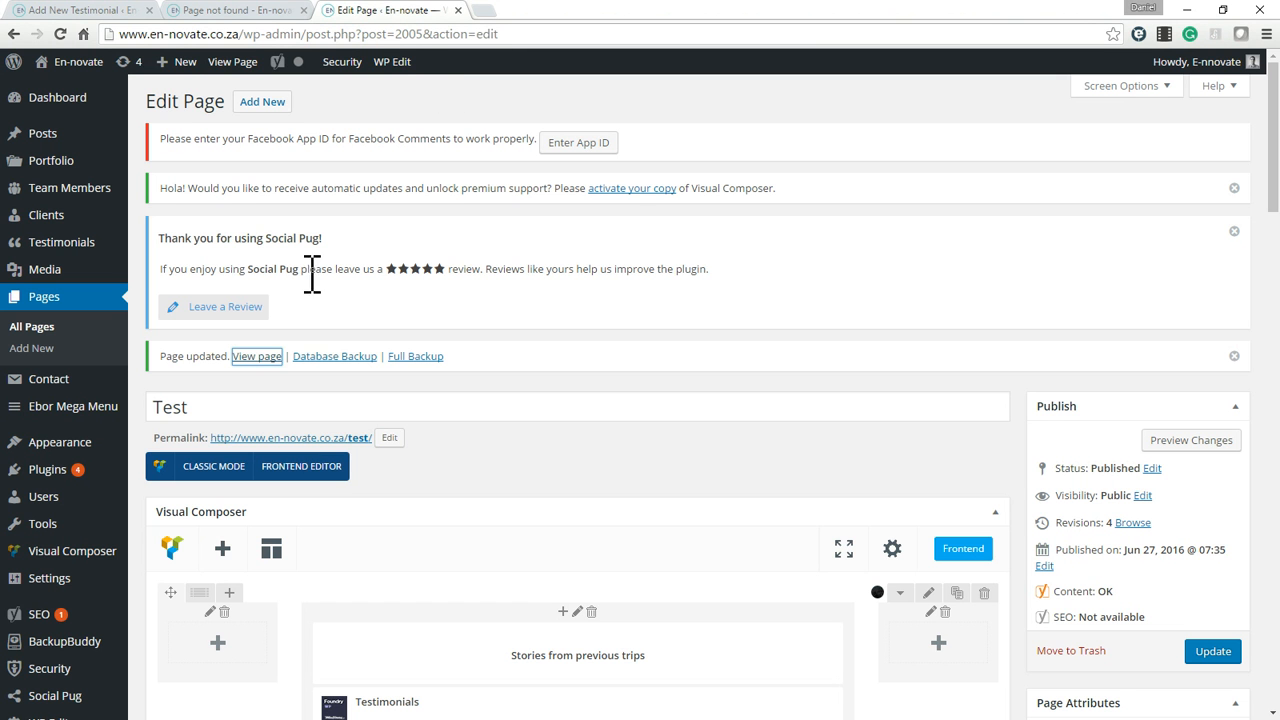
click(32, 327)
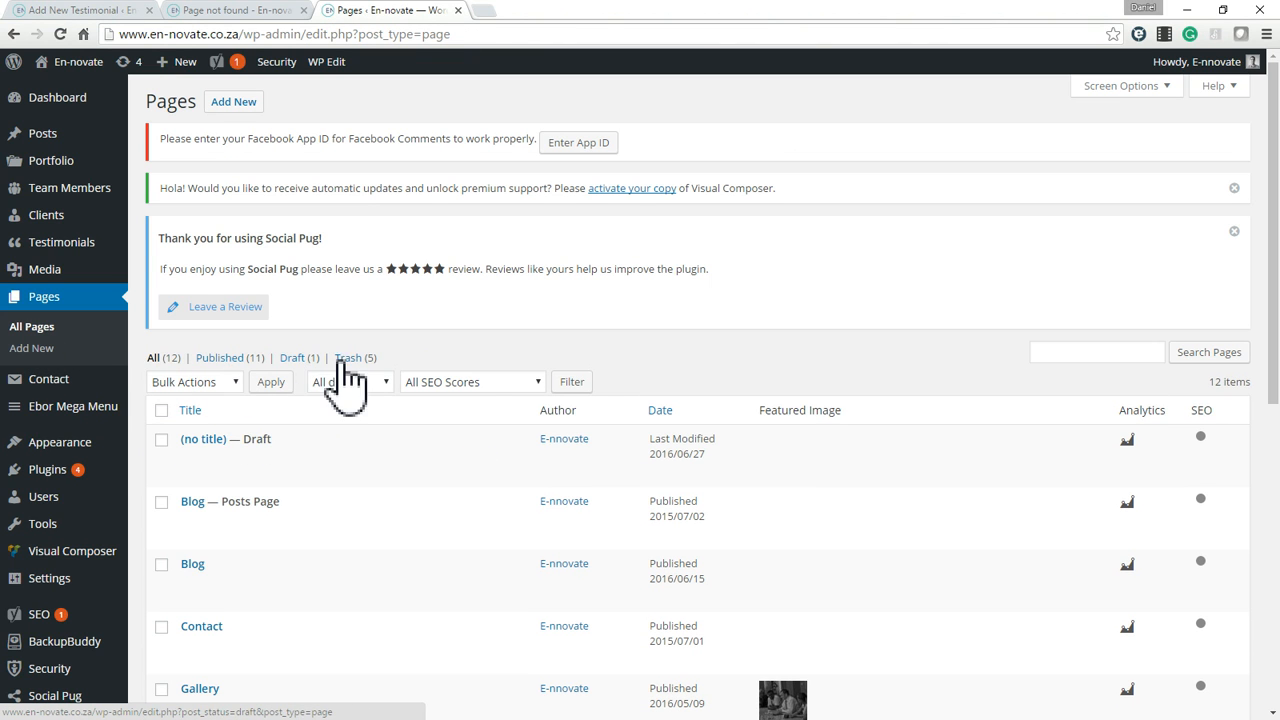
scroll(350, 380, down, 6)
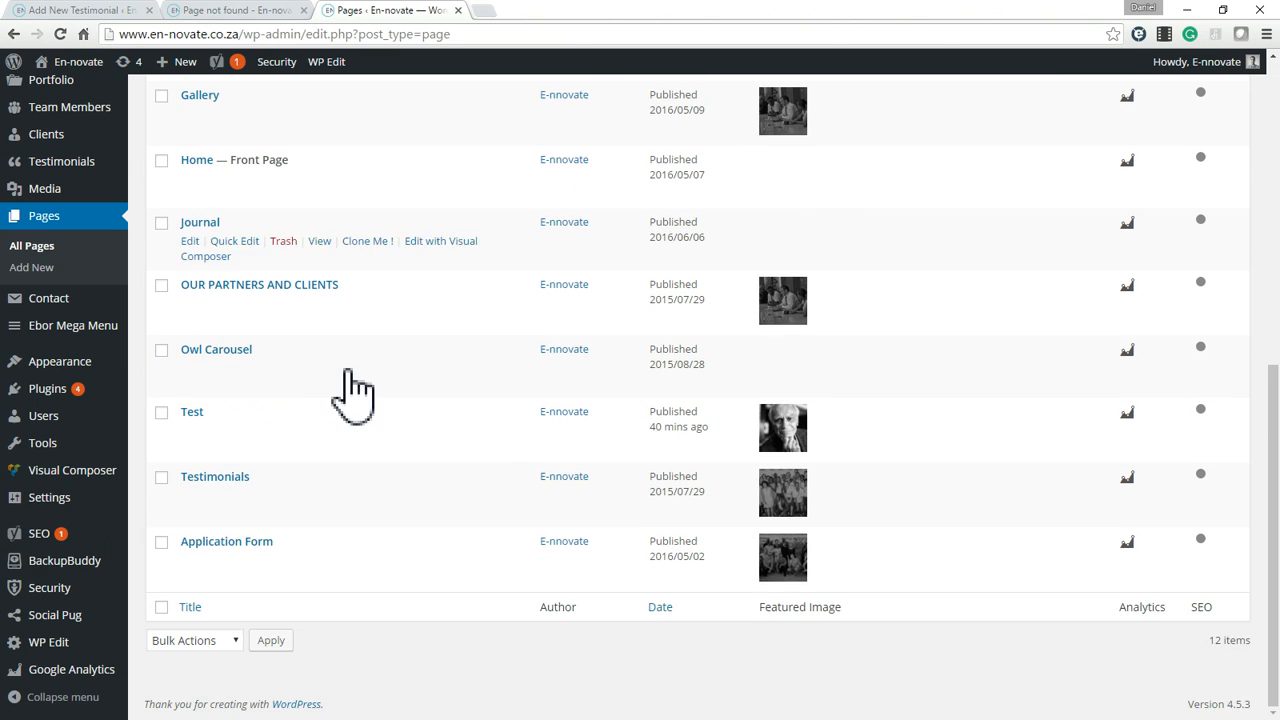
scroll(352, 386, up, 6)
click(350, 358)
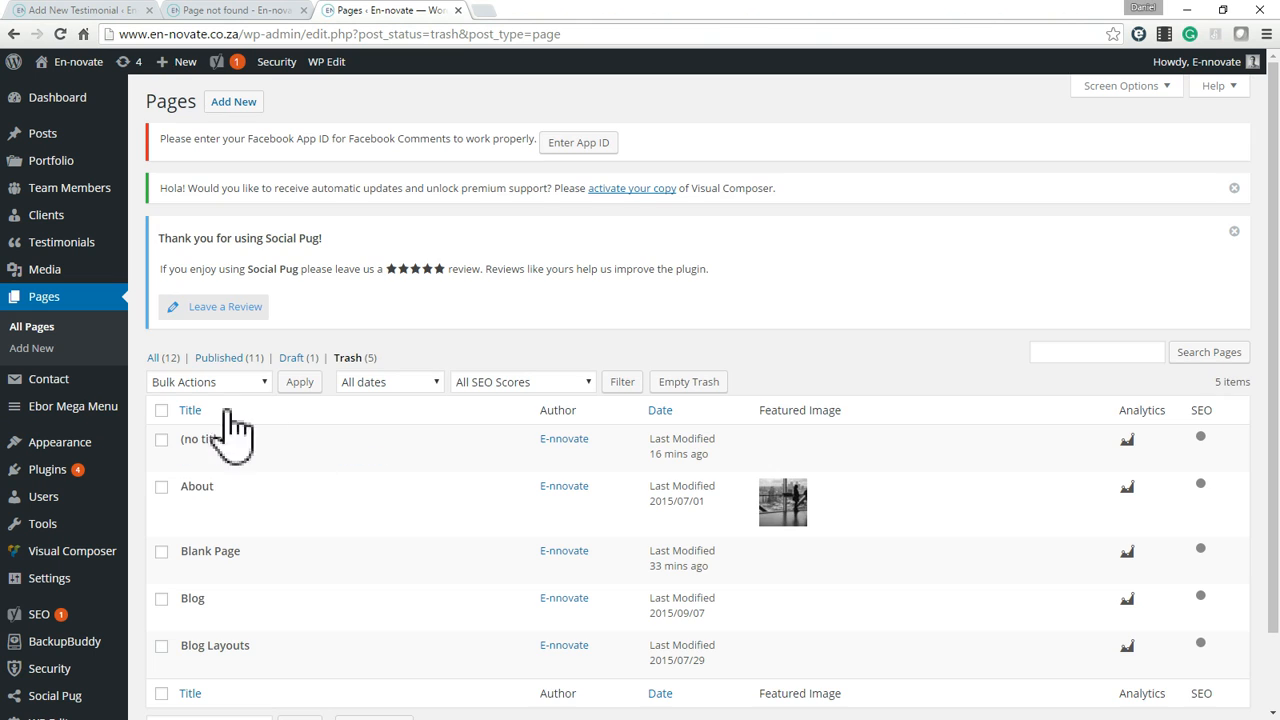
click(162, 488)
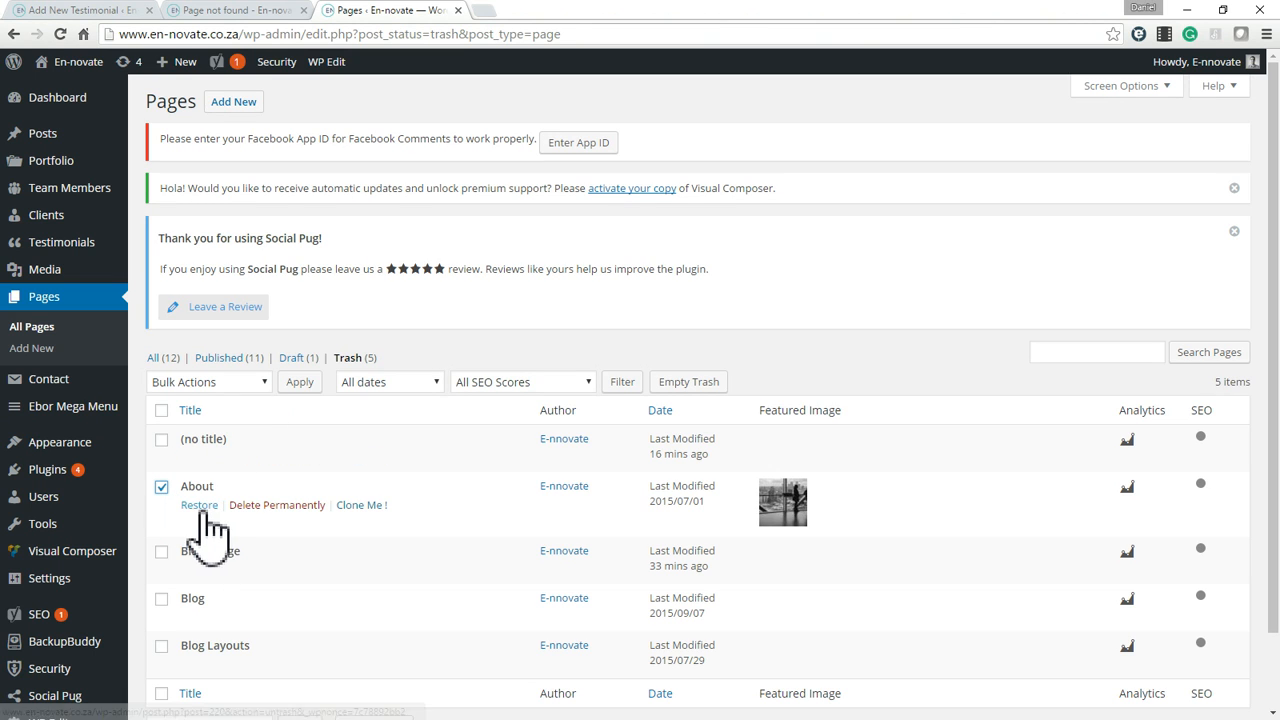
click(199, 505)
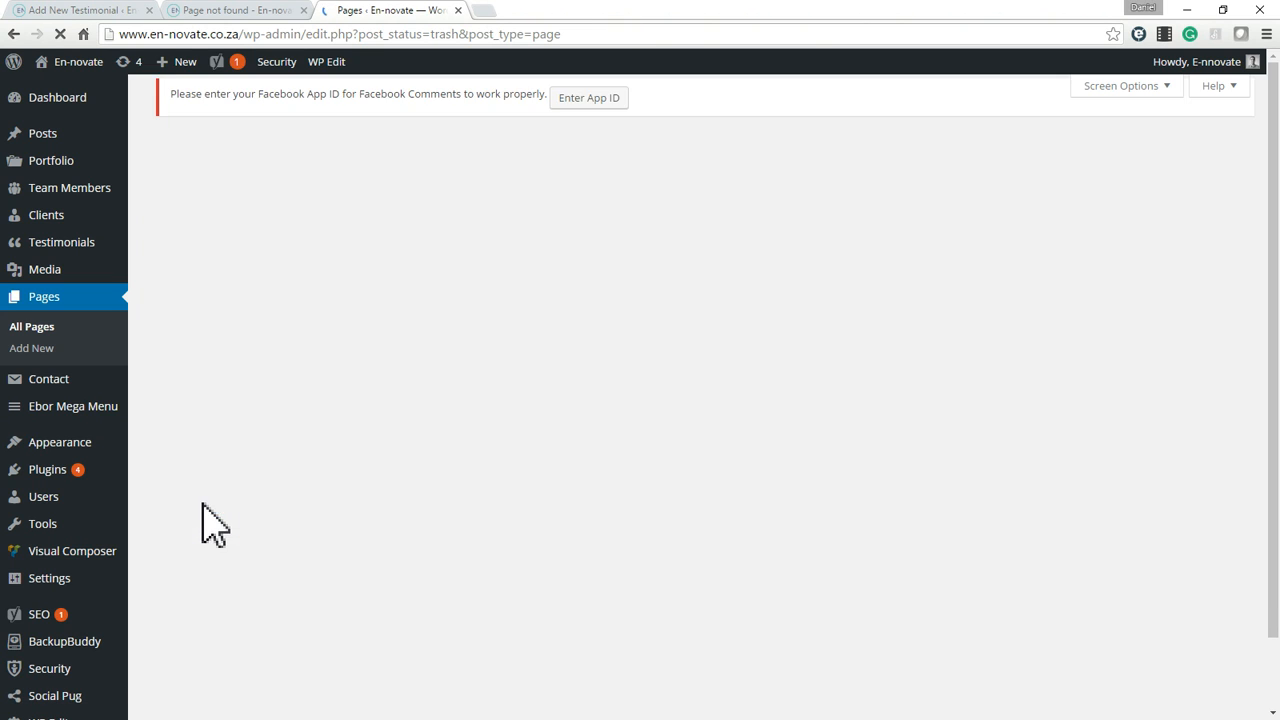
scroll(520, 470, down, 1)
scroll(535, 485, down, 1)
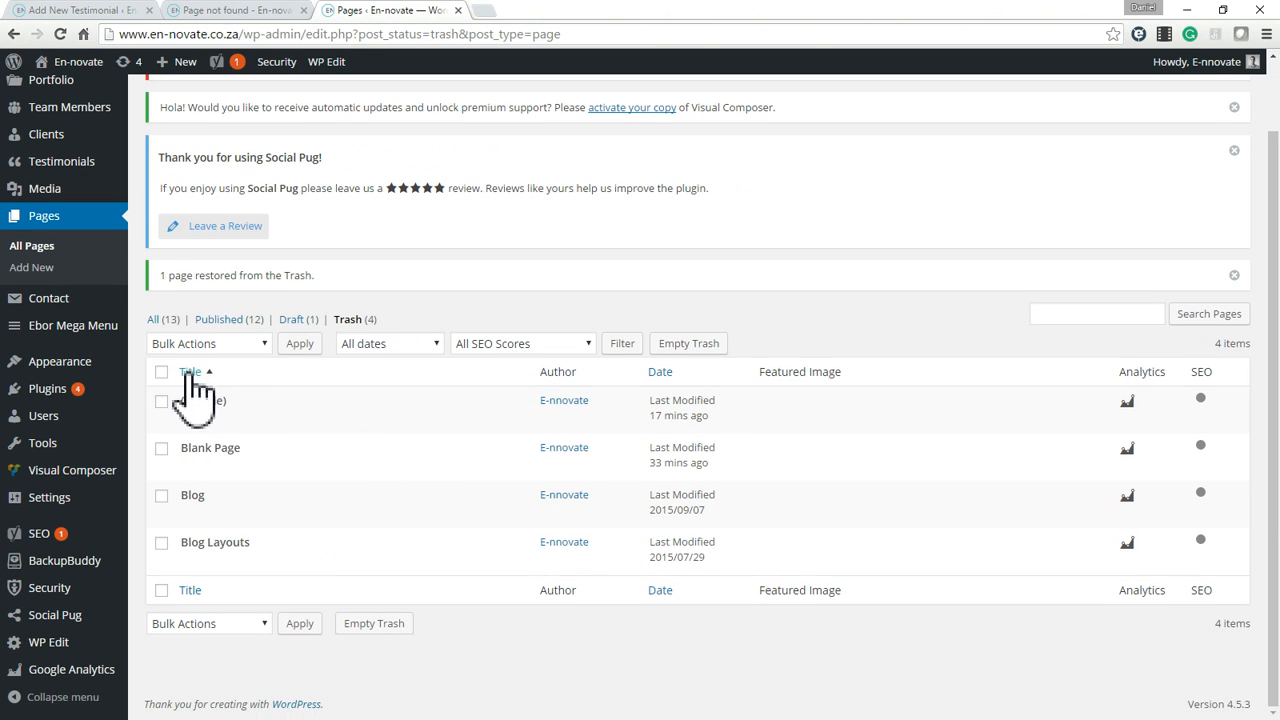
click(155, 319)
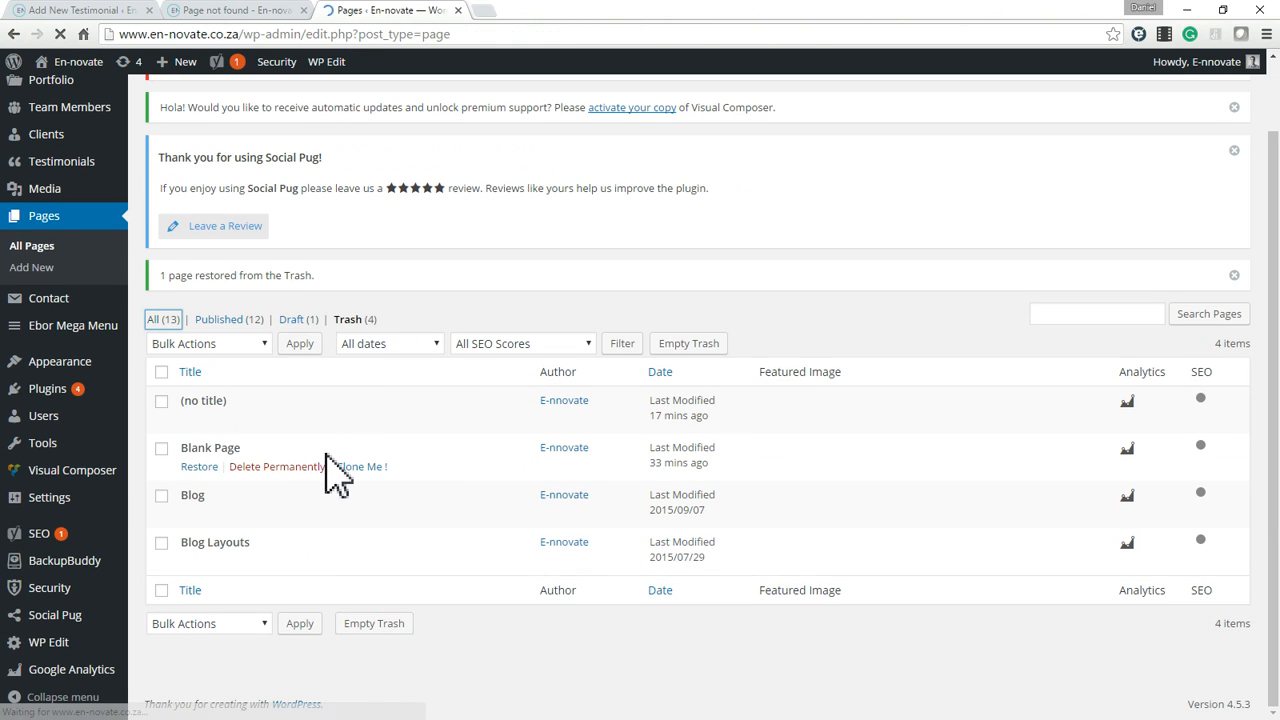
scroll(335, 475, down, 3)
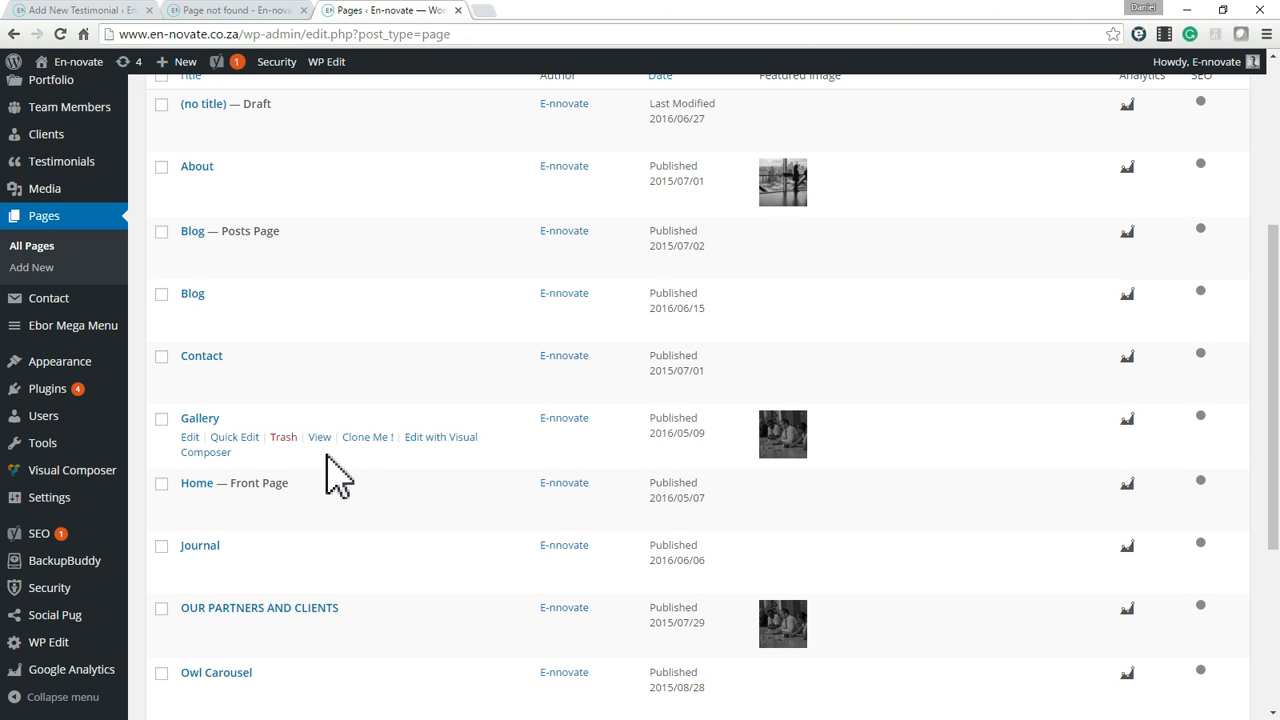
Open the Blog page on the live site and compare it with the admin's page list.
click(258, 18)
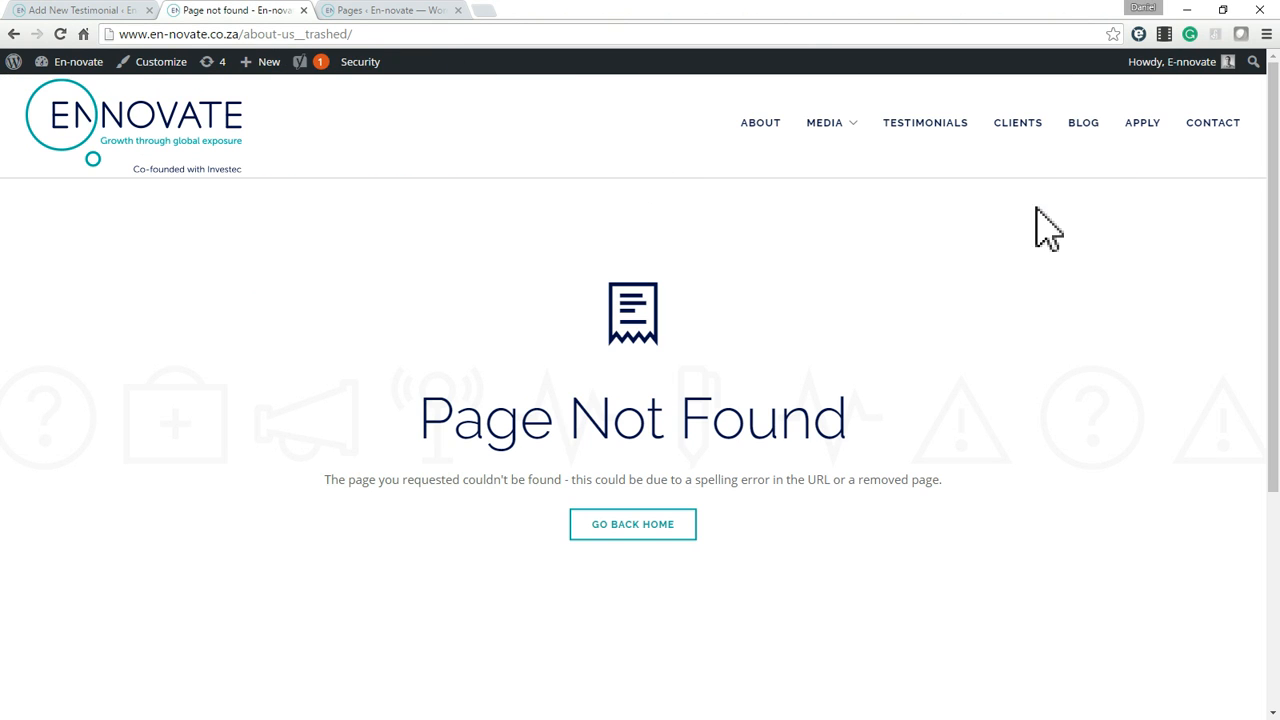
click(1088, 128)
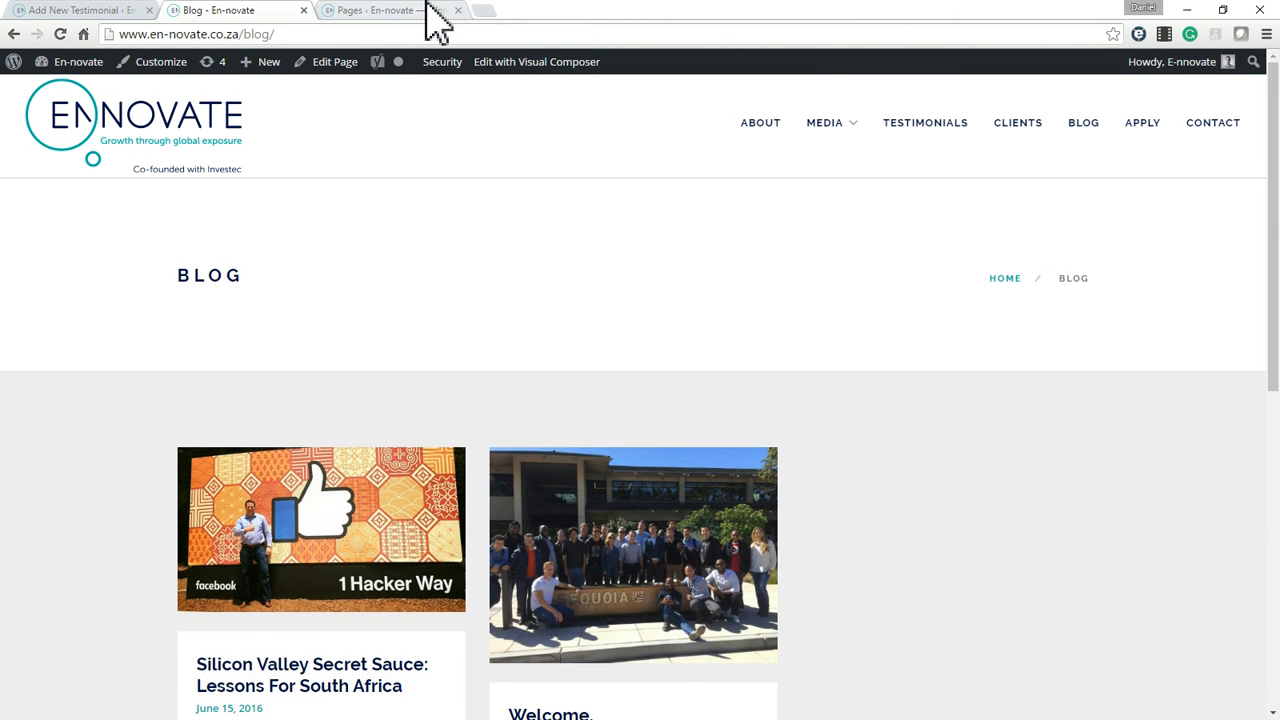
click(426, 12)
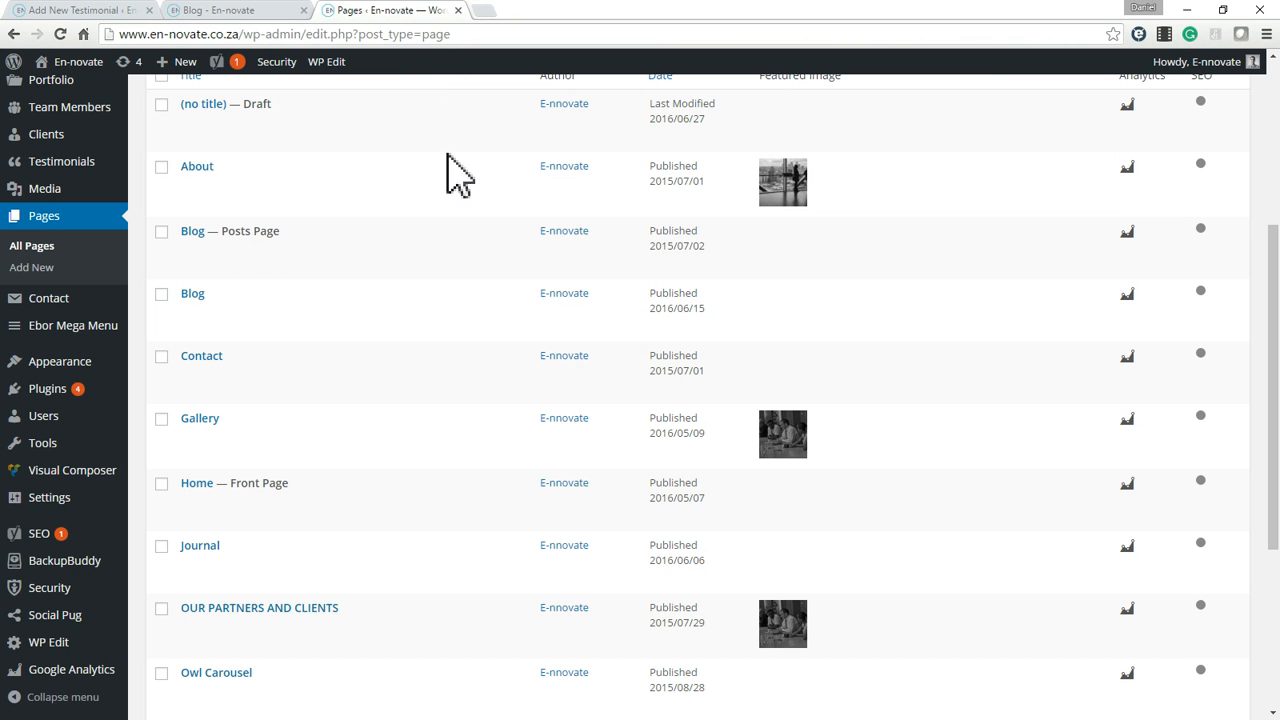
scroll(414, 337, up, 1)
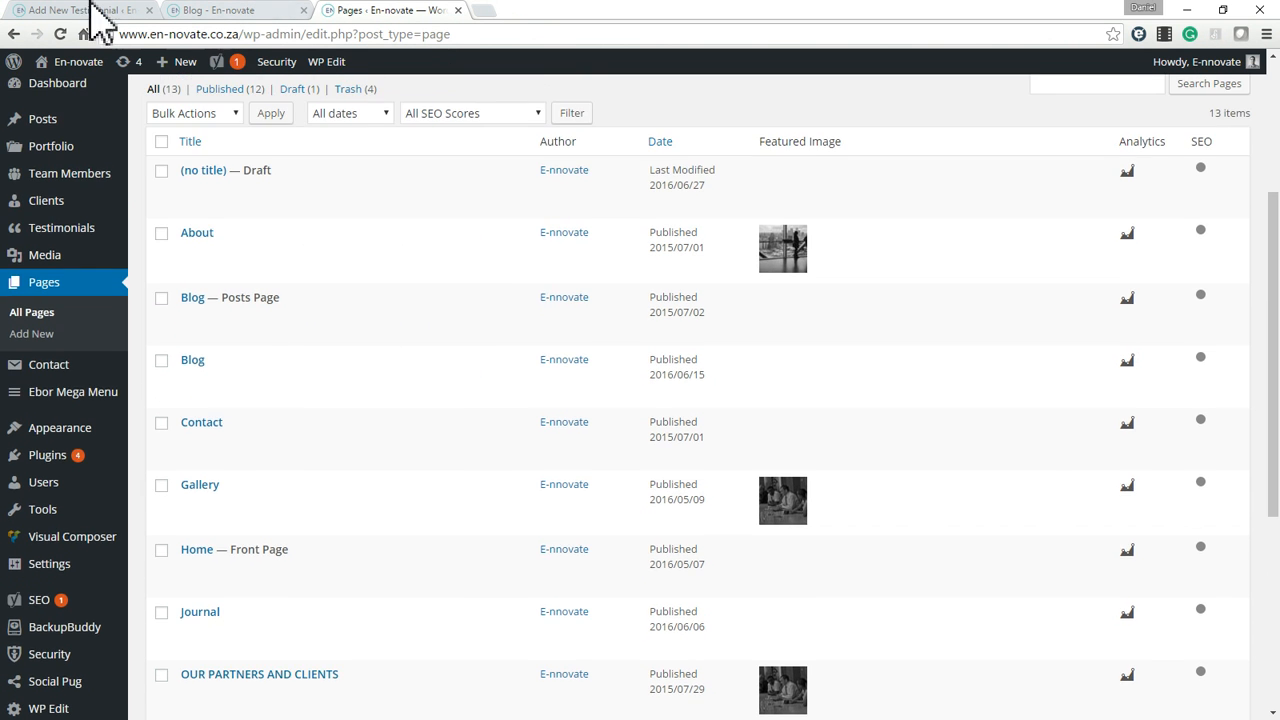
click(100, 12)
click(245, 12)
click(395, 12)
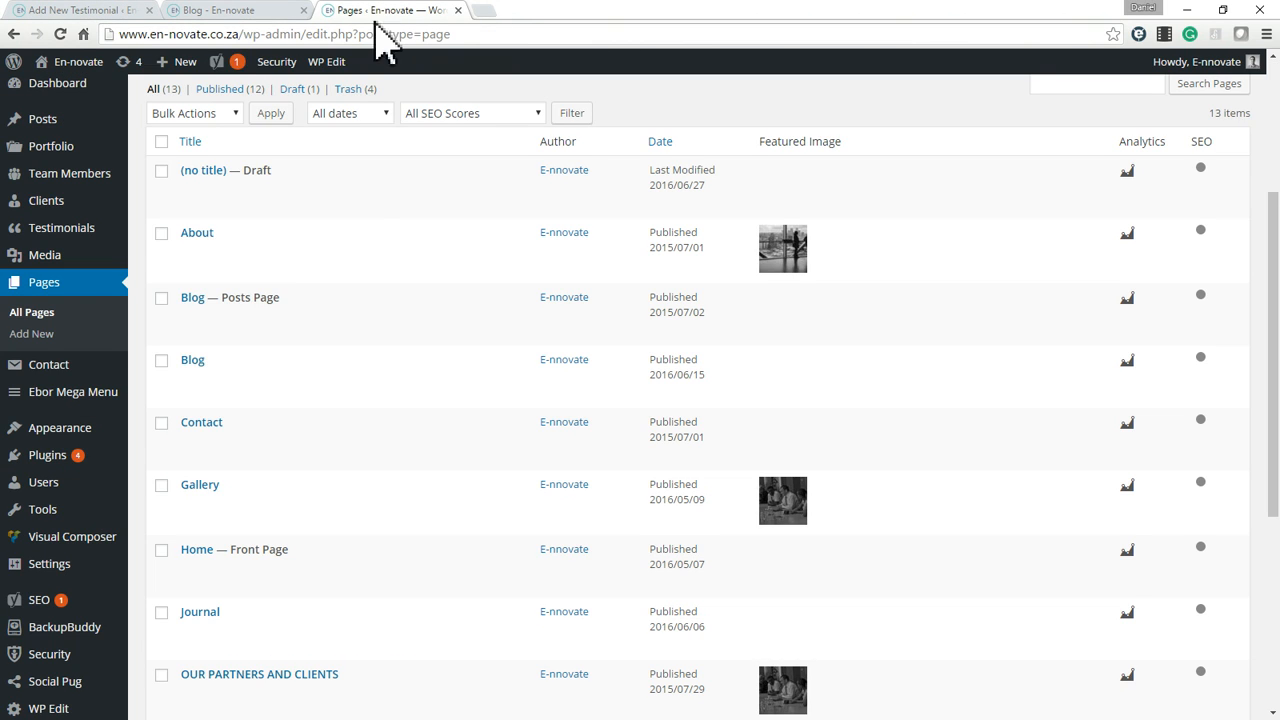
click(238, 12)
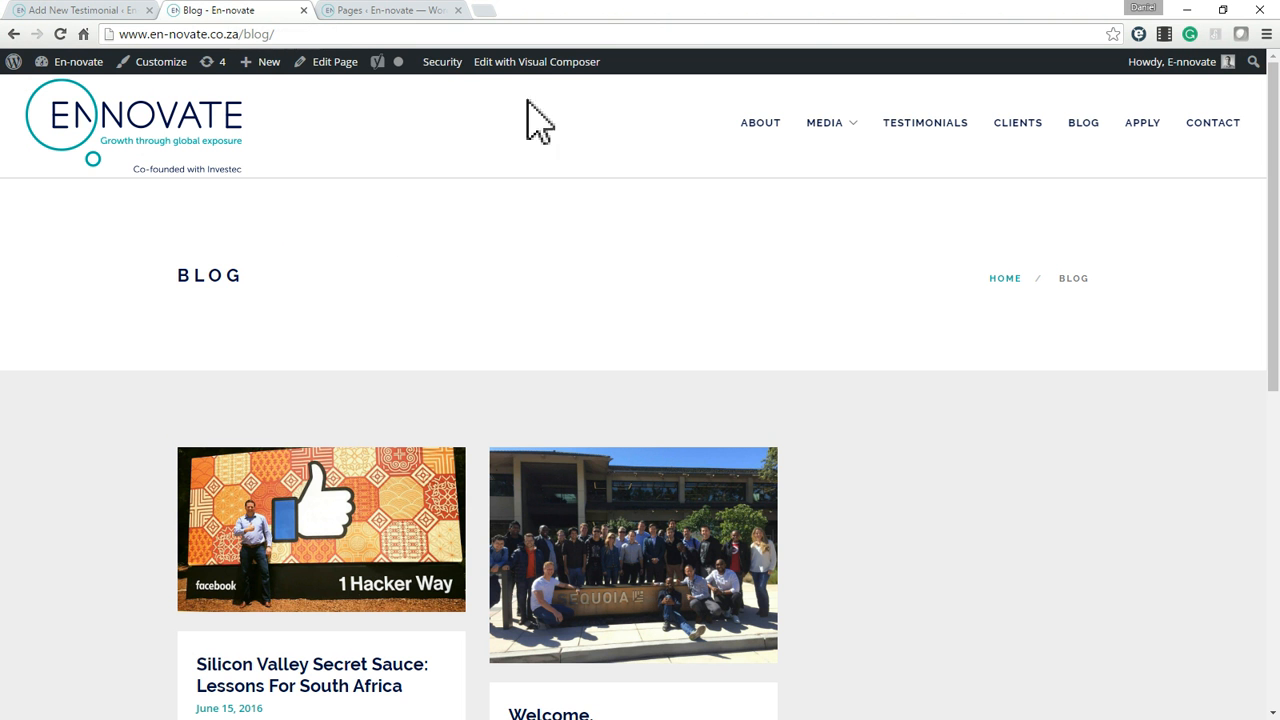
Open the live site's About page and examine its Creating Opportunity introduction and The Team section.
click(760, 124)
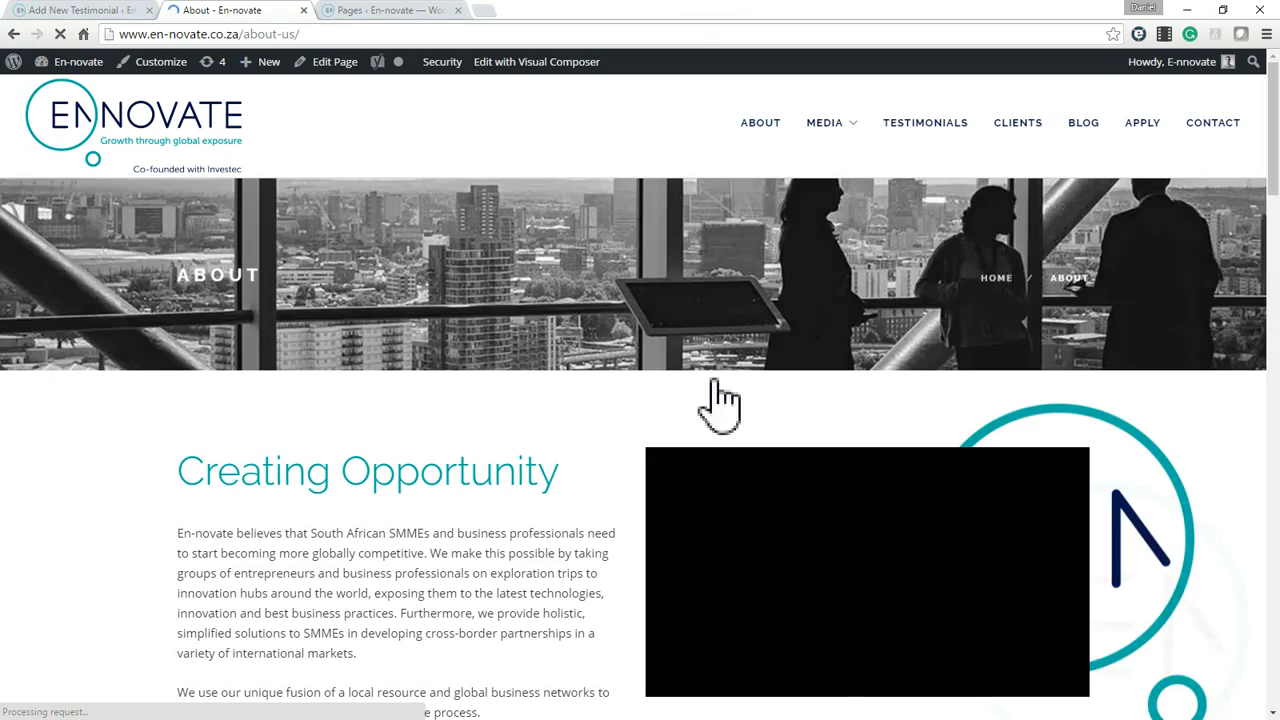
scroll(480, 530, down, 5)
scroll(480, 540, down, 10)
scroll(480, 540, up, 13)
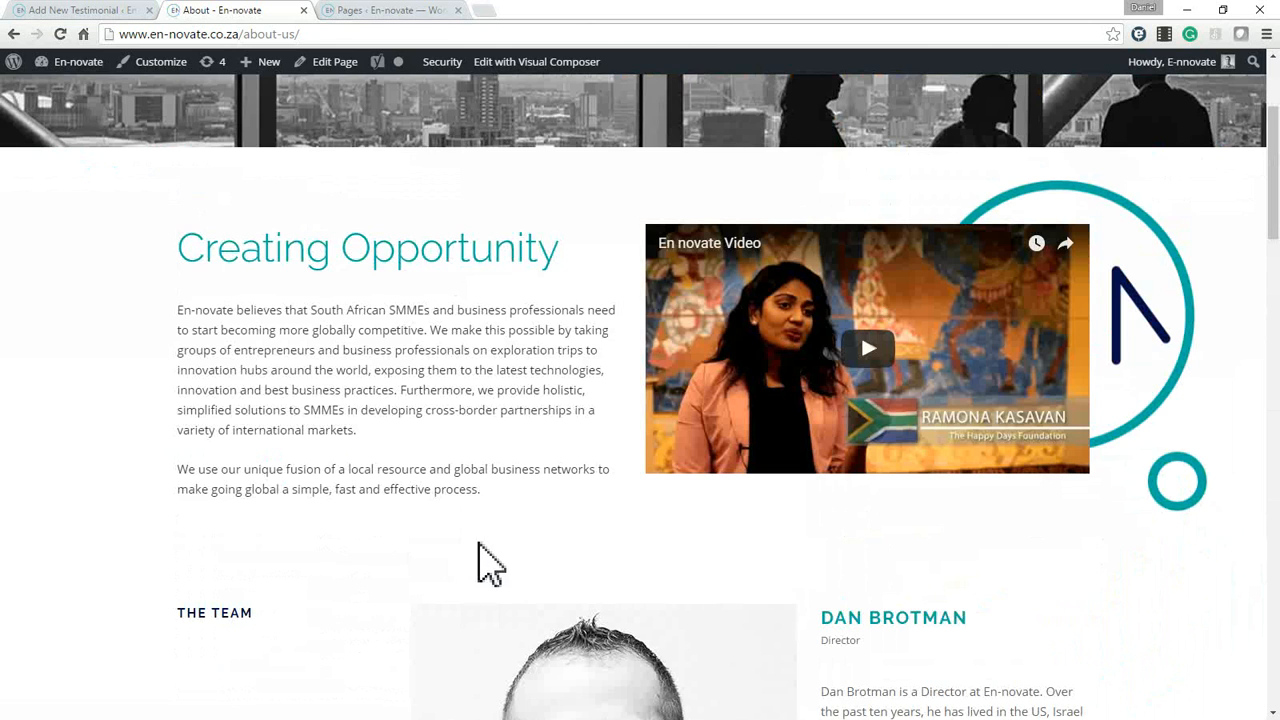
scroll(486, 563, down, 3)
scroll(800, 420, down, 4)
scroll(905, 410, up, 3)
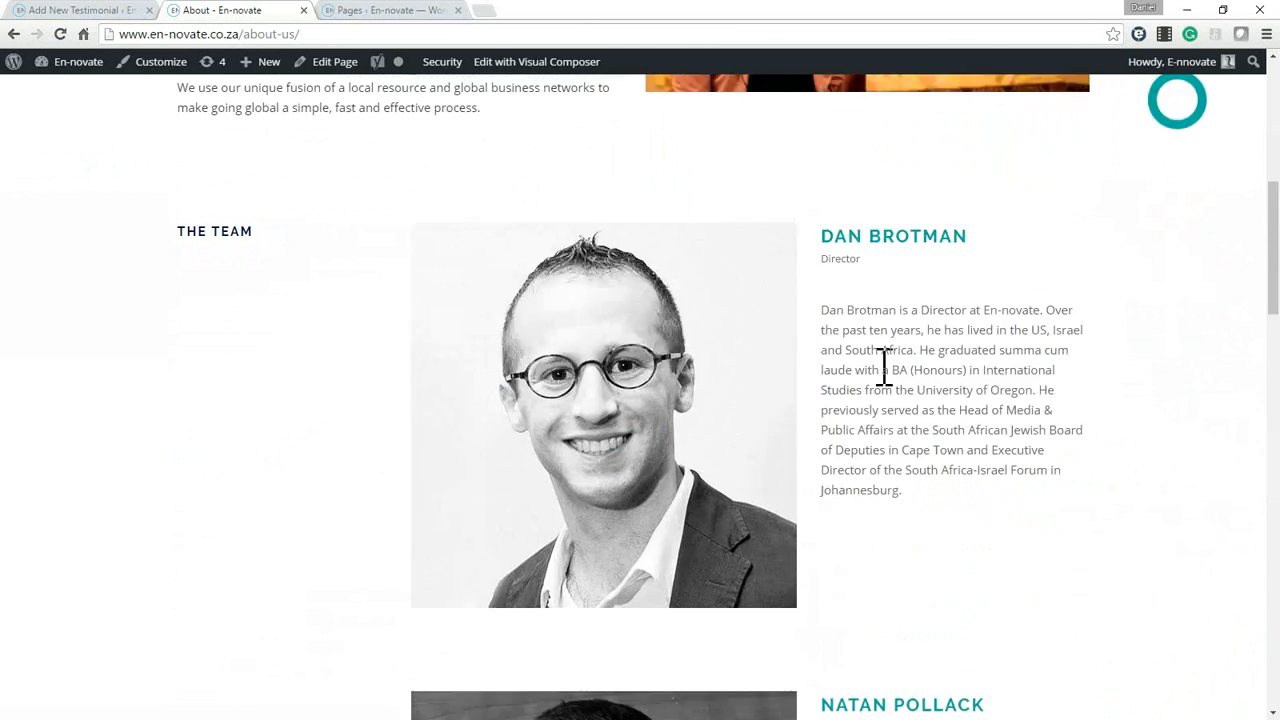
scroll(900, 420, up, 2)
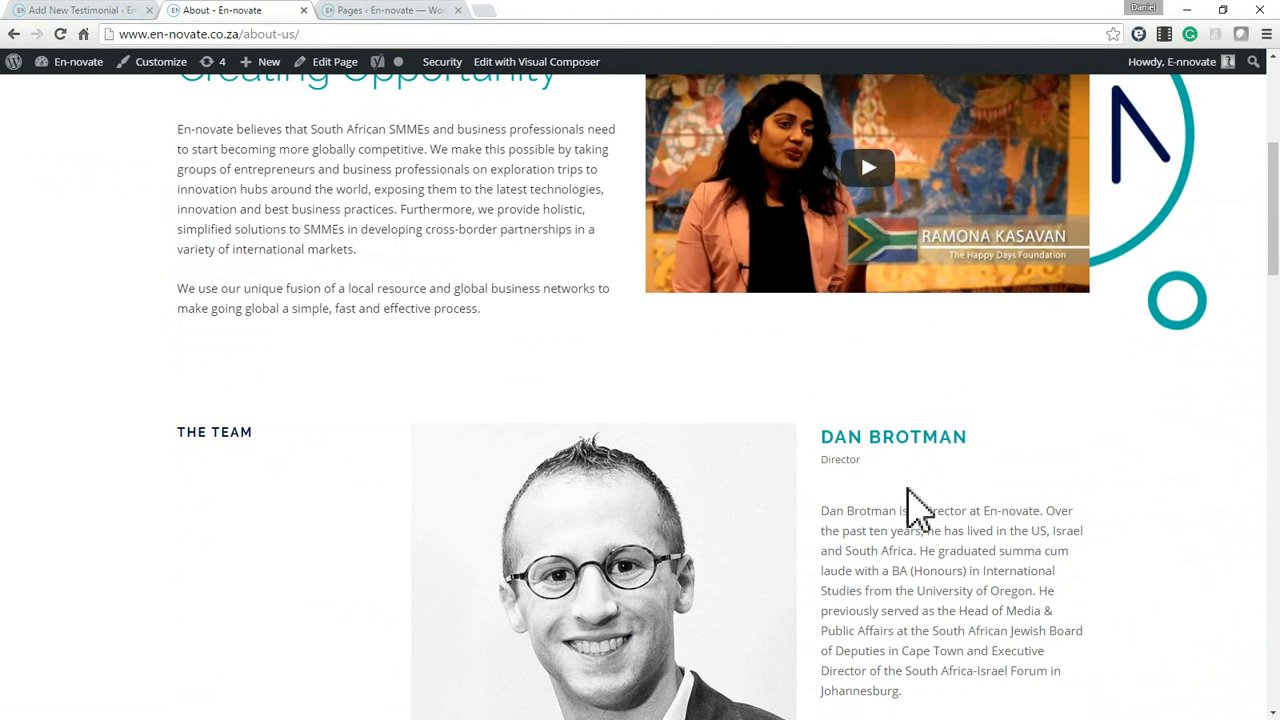
Switch back to the WordPress admin and list all team members.
click(350, 10)
mouse_move(100, 272)
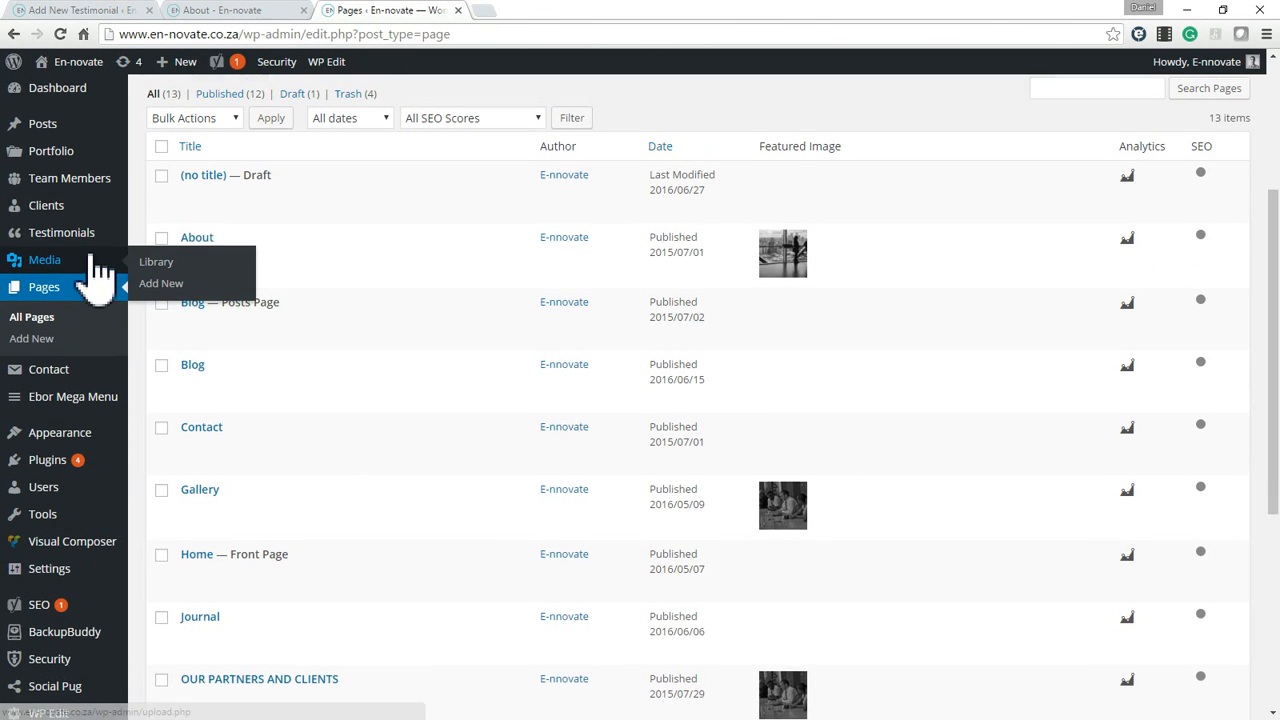
scroll(100, 272, up, 1)
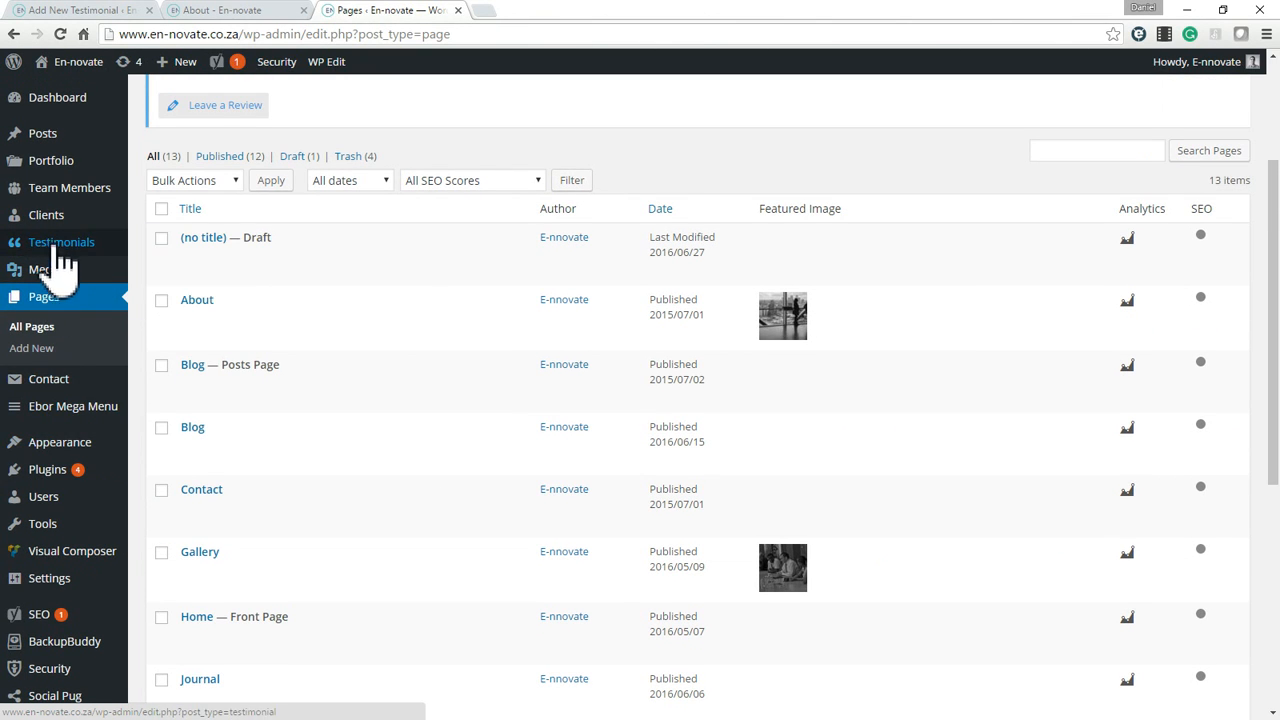
scroll(60, 200, up, 2)
mouse_move(68, 215)
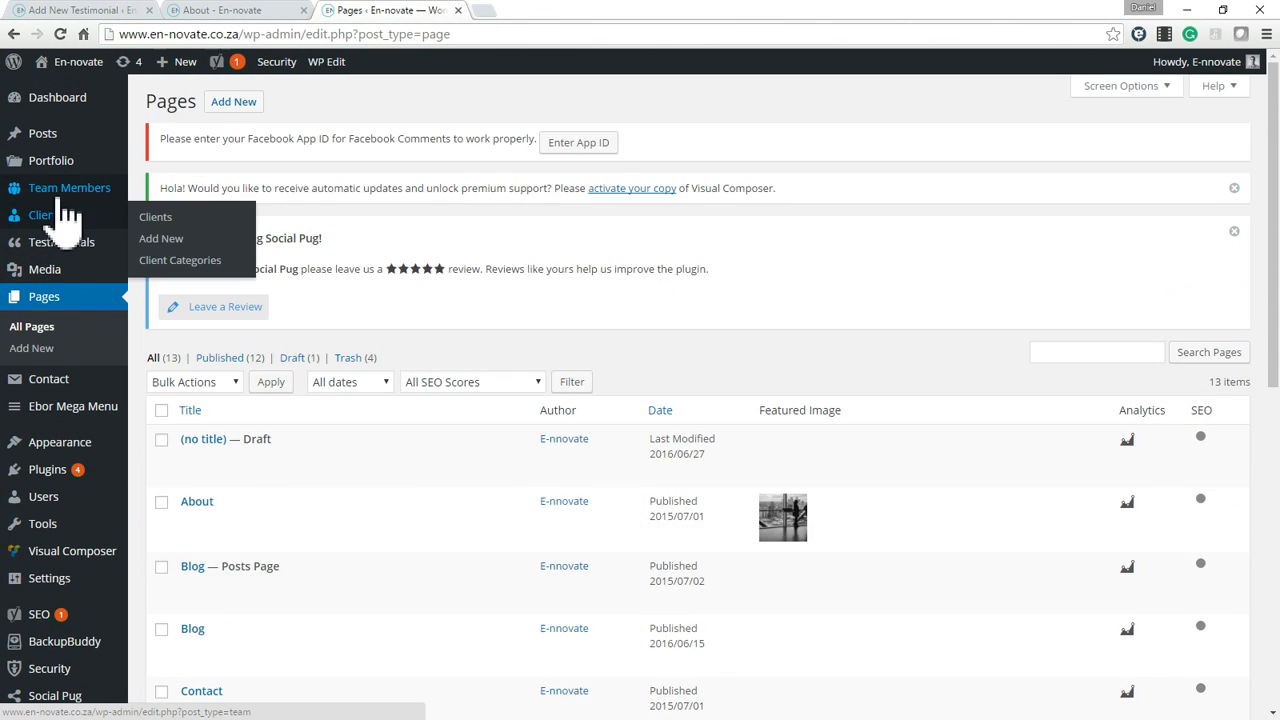
mouse_move(70, 190)
click(185, 192)
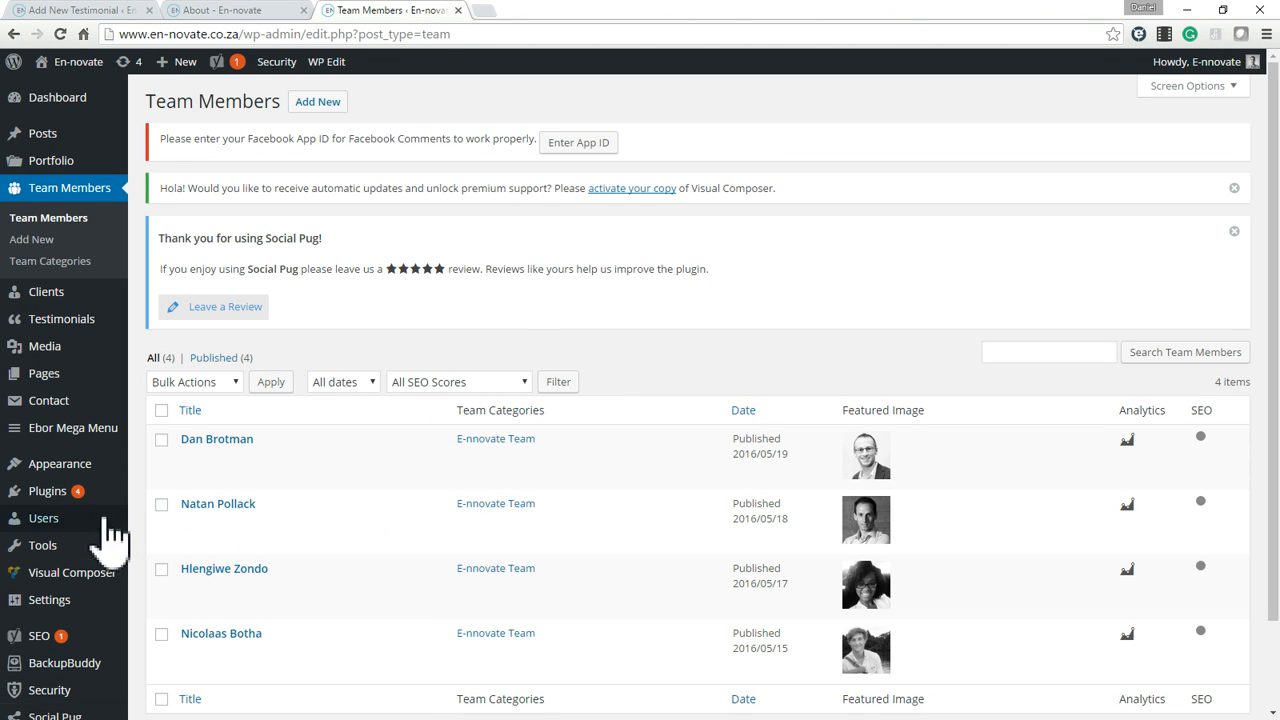
Open the first listed team member for editing and show the biography in the visual editor.
mouse_move(194, 478)
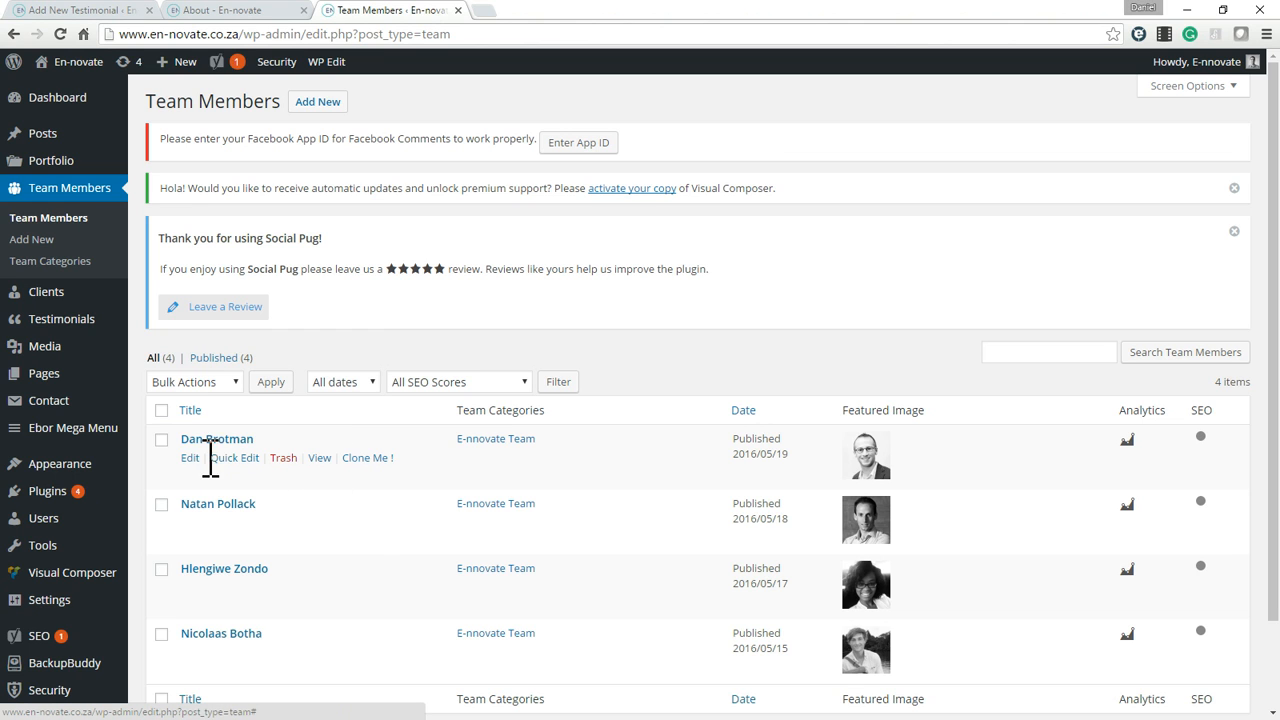
click(190, 458)
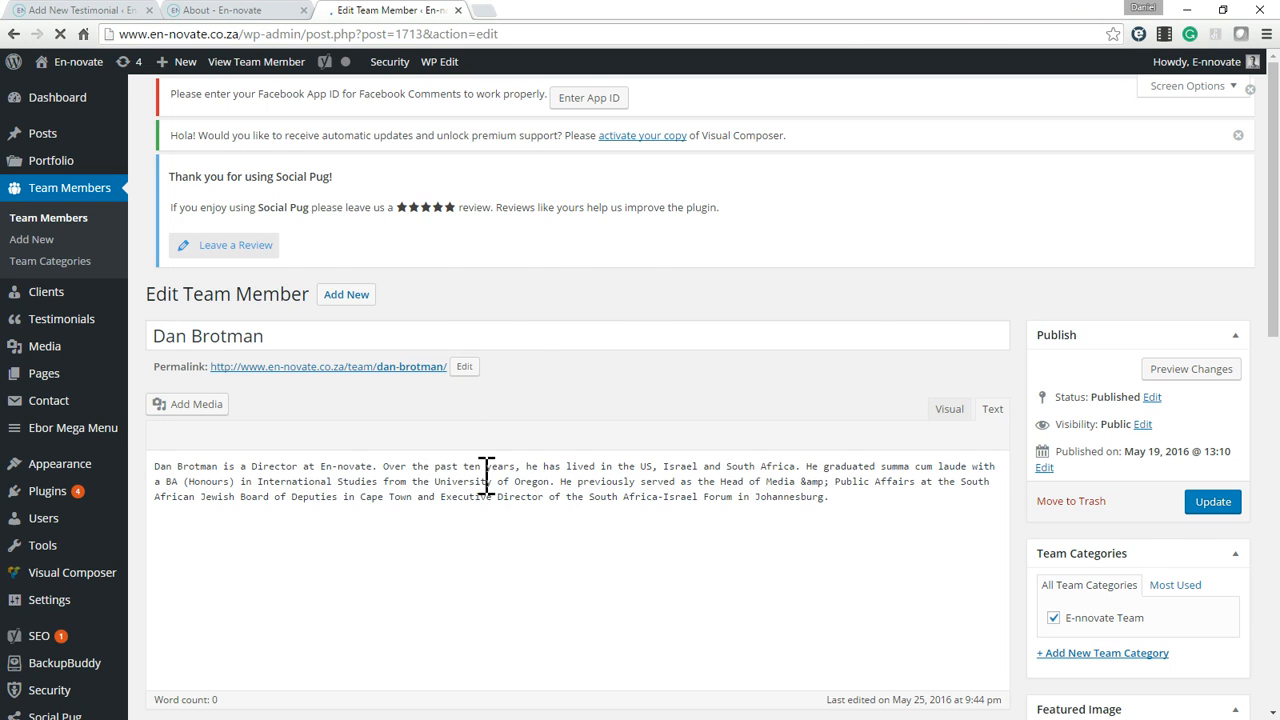
triple_click(485, 474)
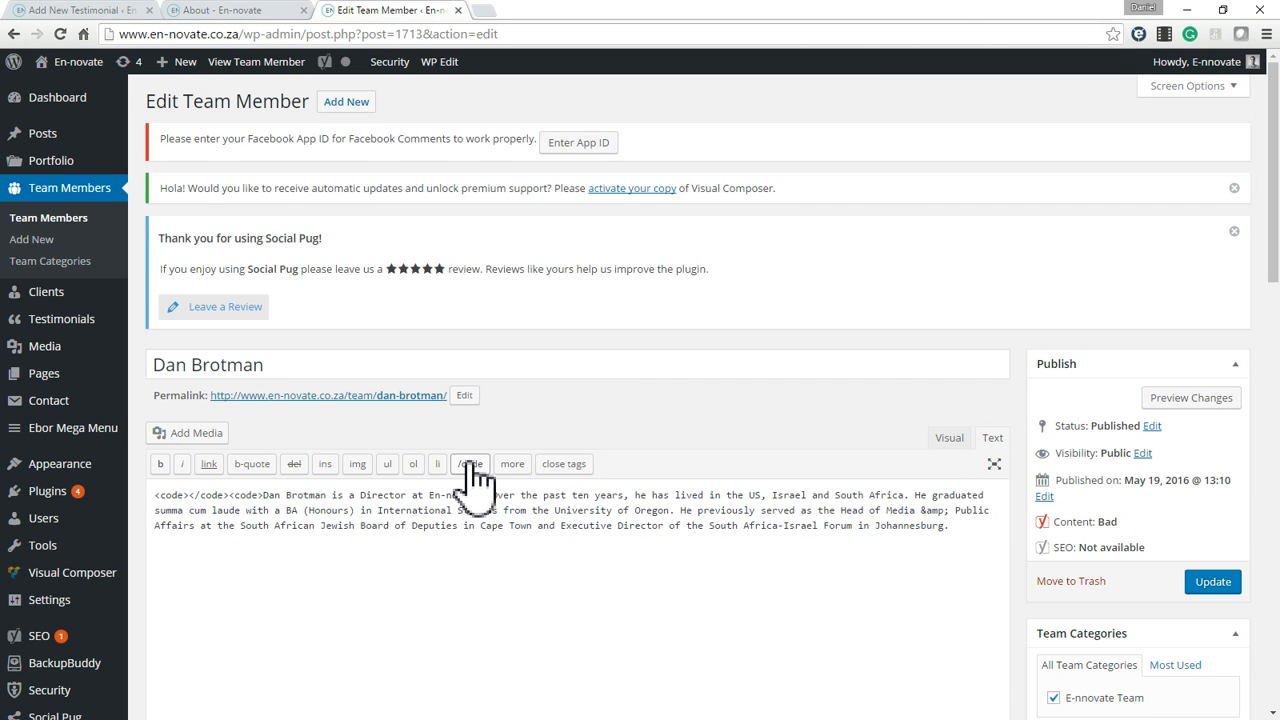
click(947, 438)
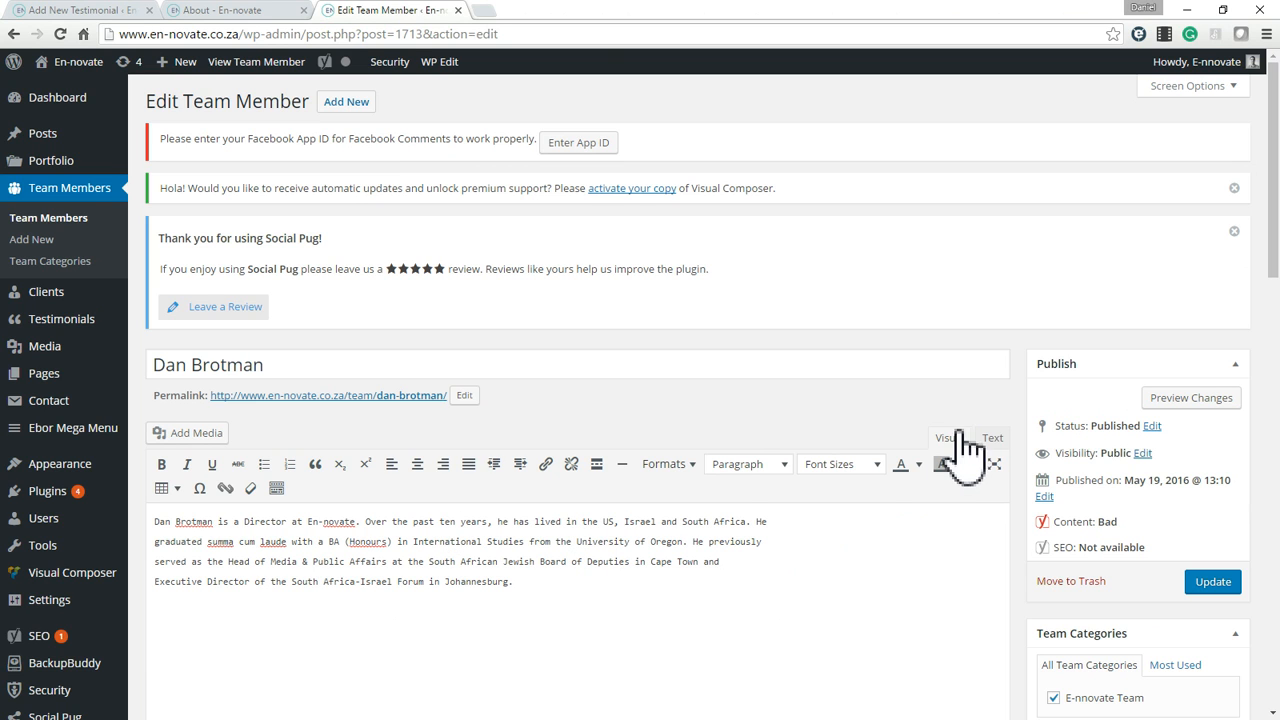
Examine the team member's biography, category, featured image, page title options and job title.
triple_click(525, 573)
click(571, 561)
scroll(1235, 570, down, 2)
scroll(1235, 573, down, 1)
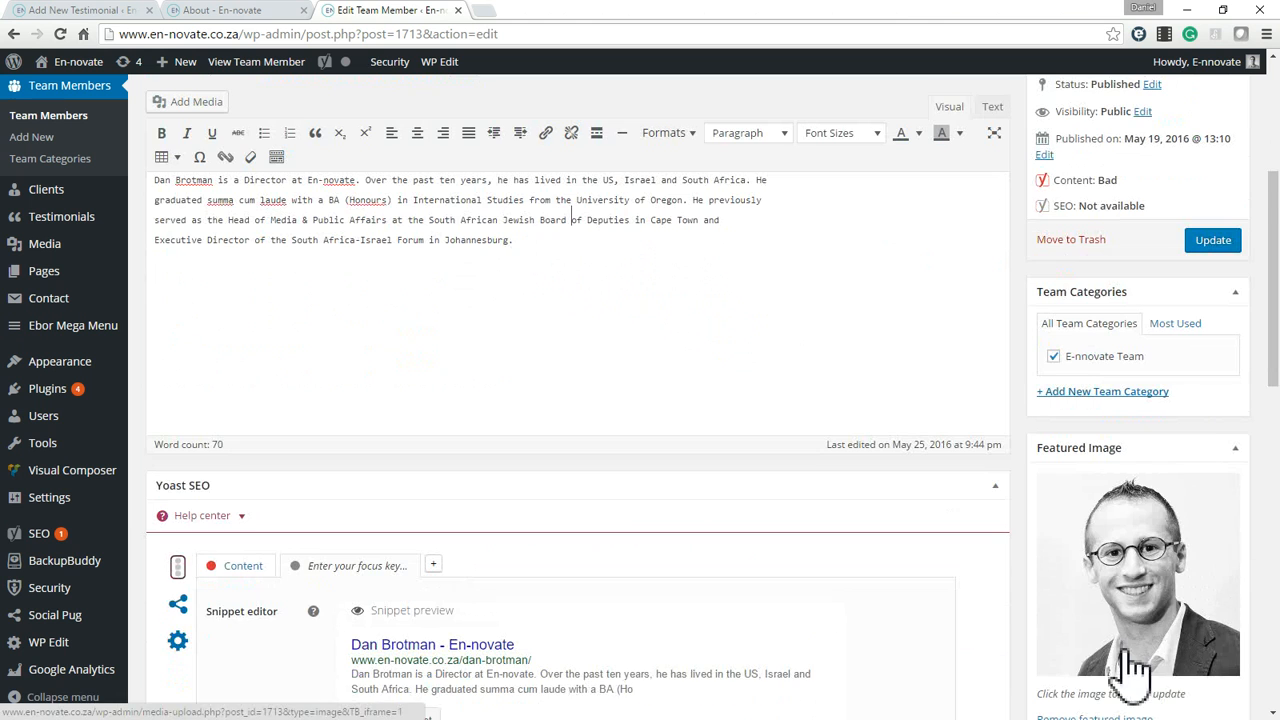
scroll(1134, 671, down, 1)
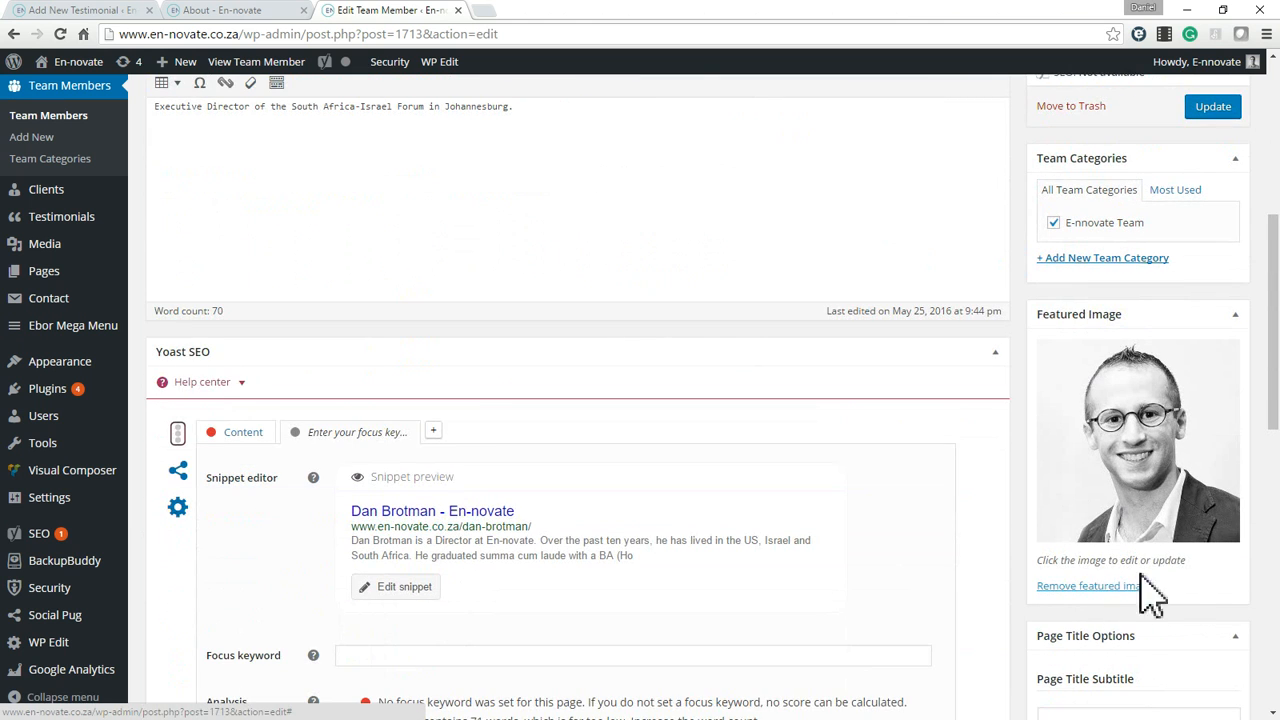
scroll(1120, 585, down, 1)
scroll(1110, 530, down, 4)
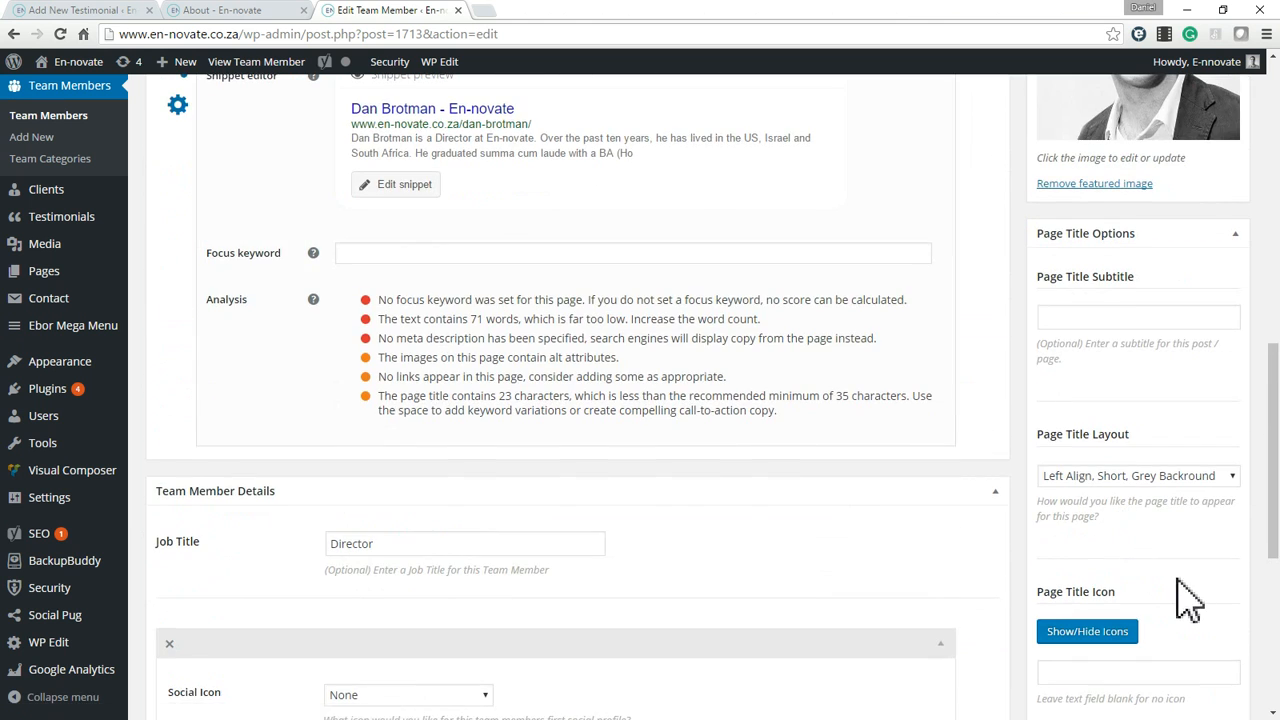
scroll(1155, 600, up, 3)
scroll(1200, 580, up, 5)
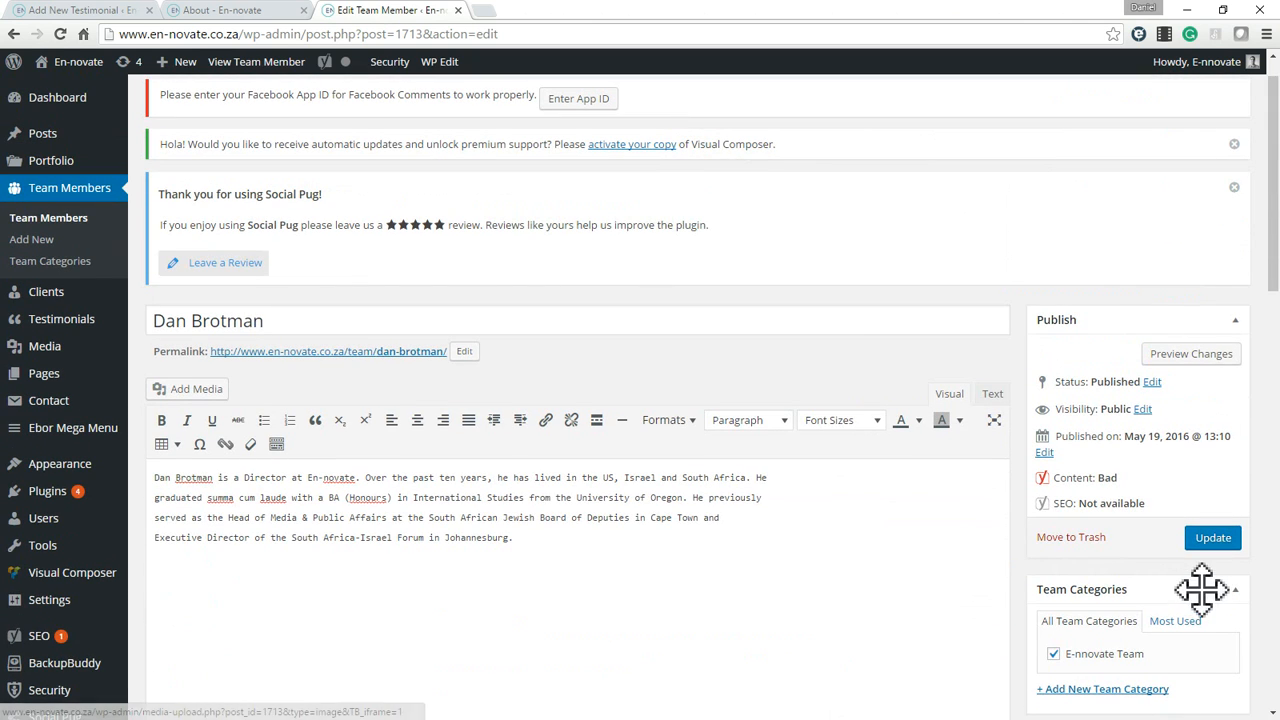
Reveal the fields for adding a new team category in the team member's editor.
scroll(1183, 629, down, 1)
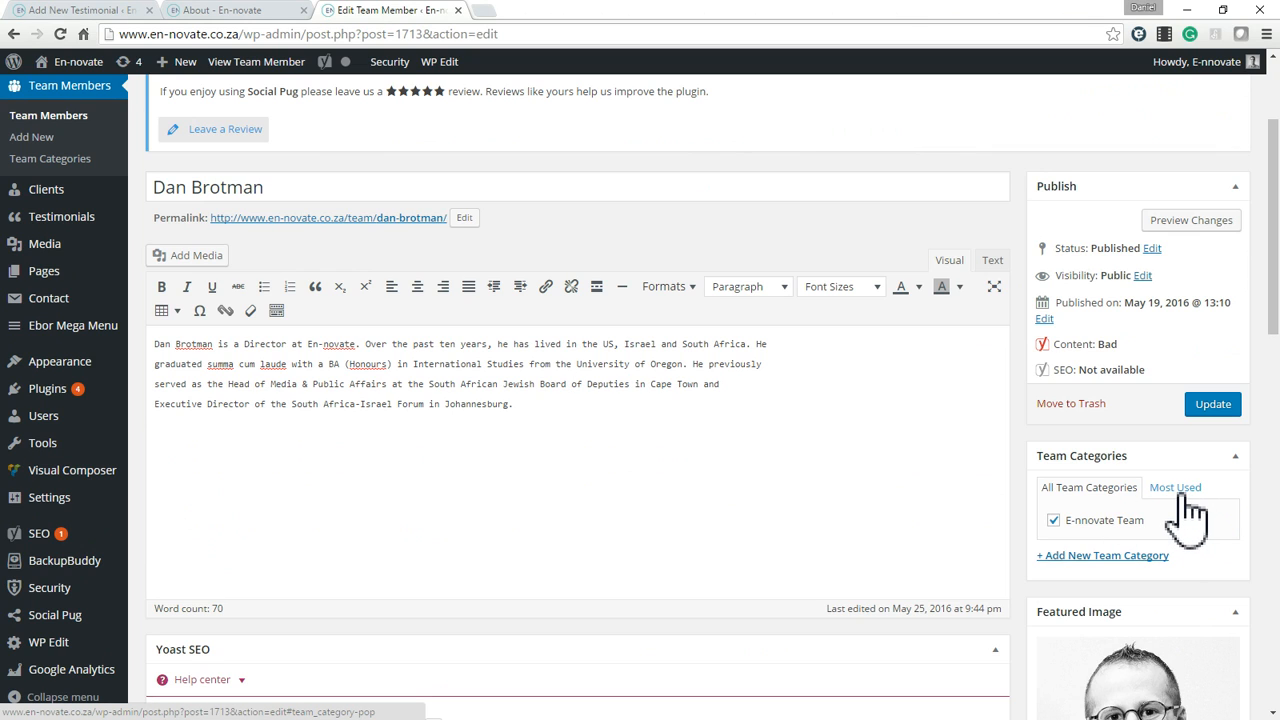
click(1105, 558)
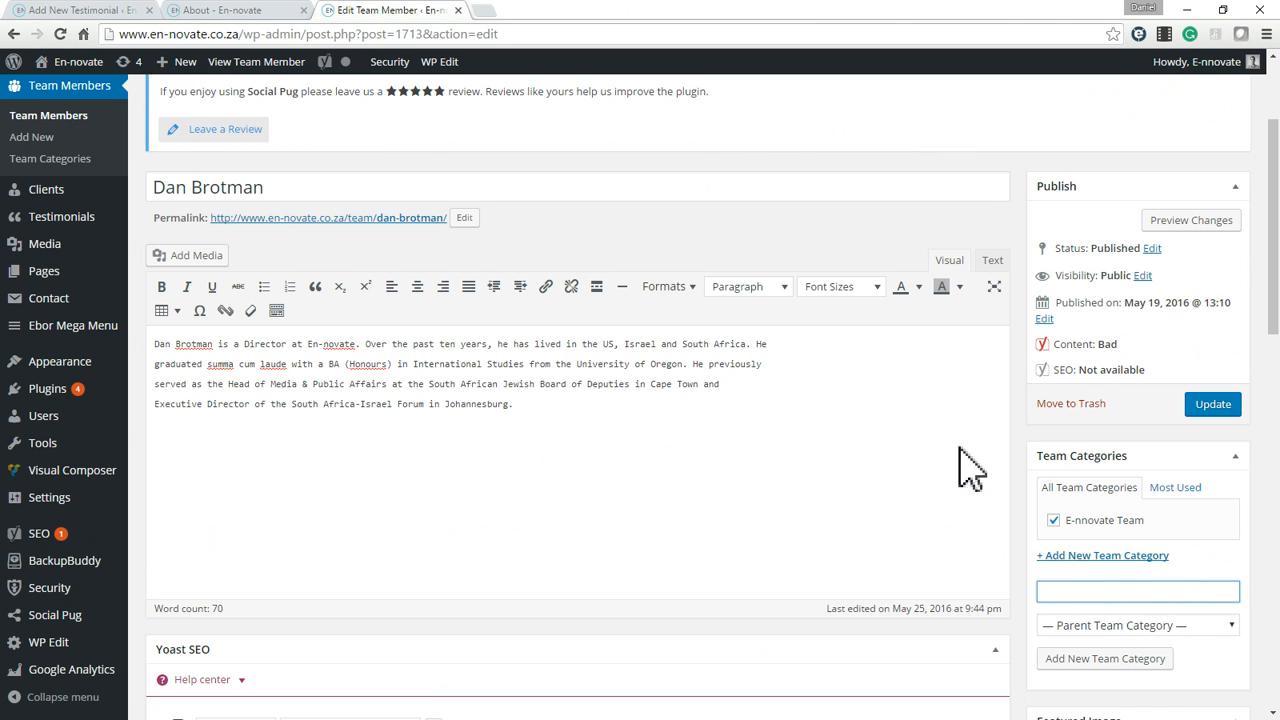
scroll(550, 435, up, 3)
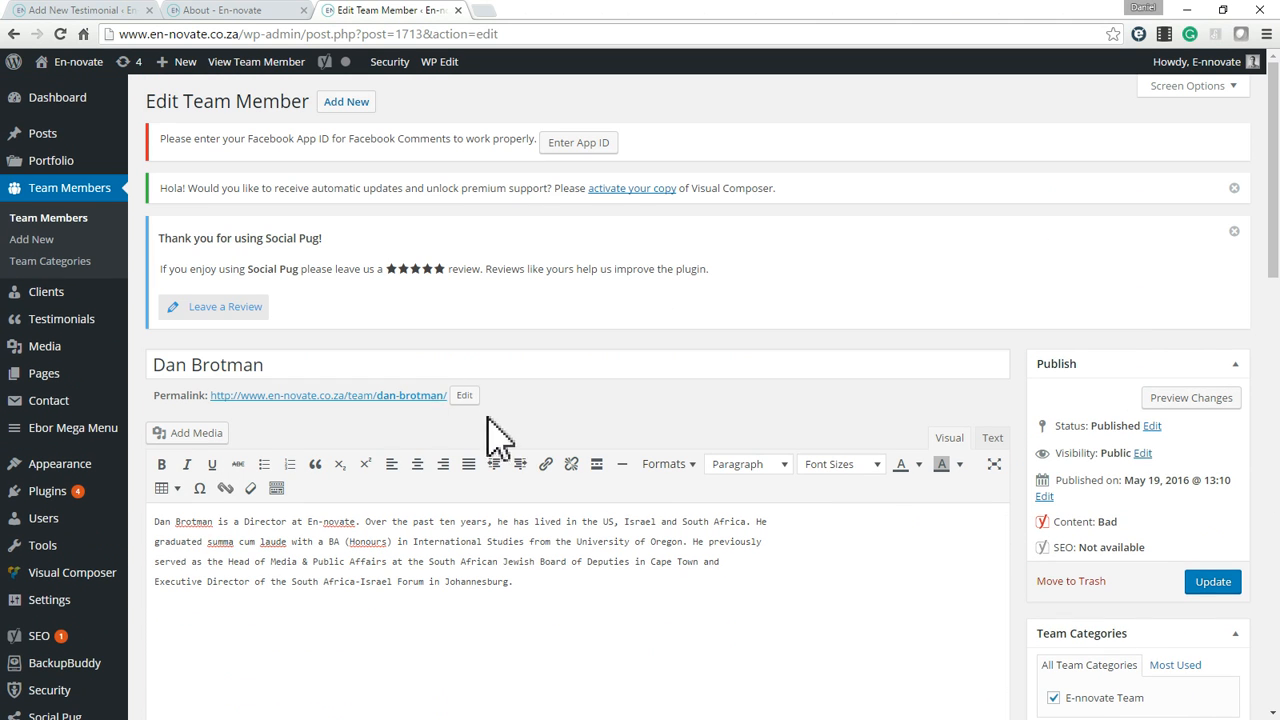
Review all the team member entries in The Team section of the live About page.
click(255, 10)
scroll(800, 514, up, 4)
scroll(914, 586, down, 7)
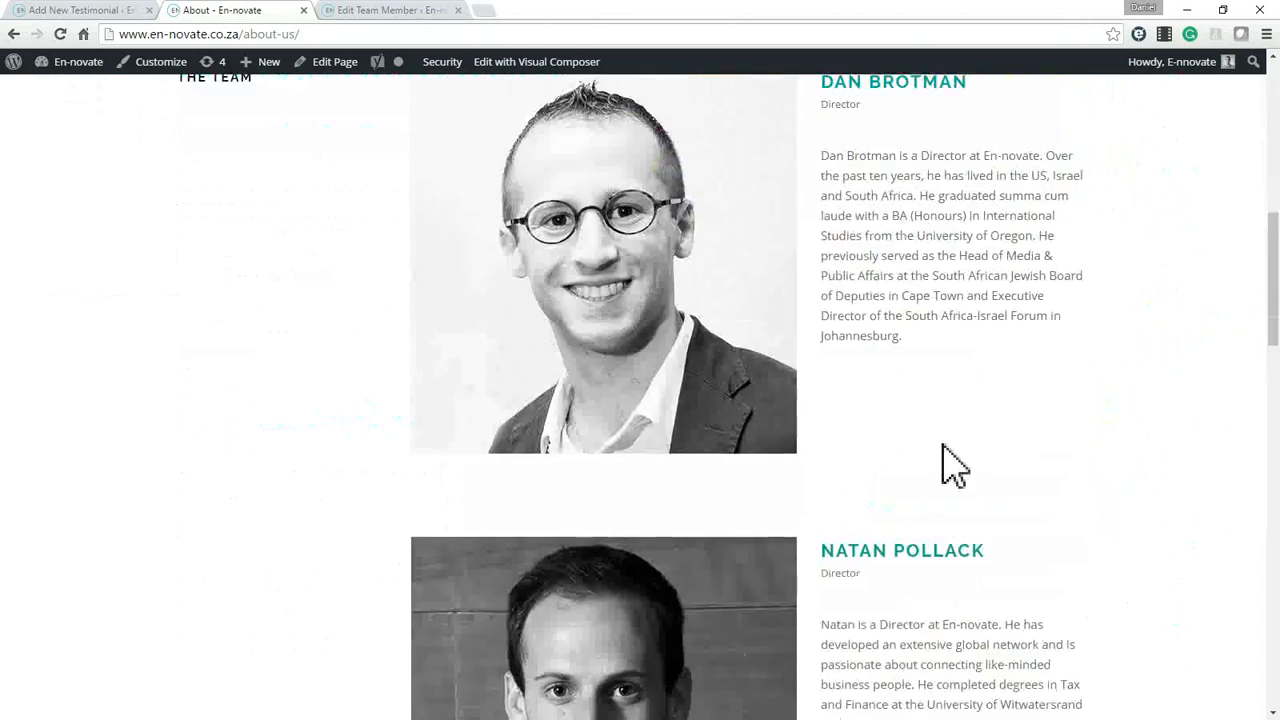
scroll(945, 455, up, 4)
scroll(908, 491, down, 5)
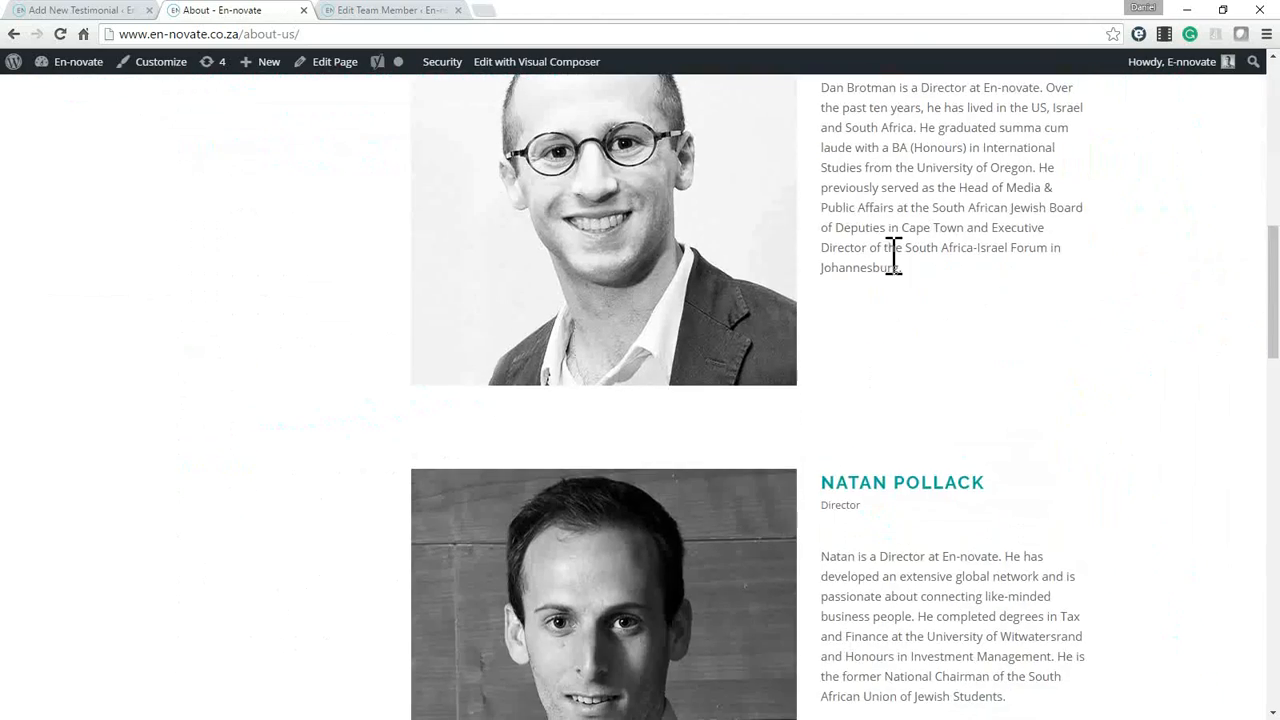
scroll(862, 212, down, 5)
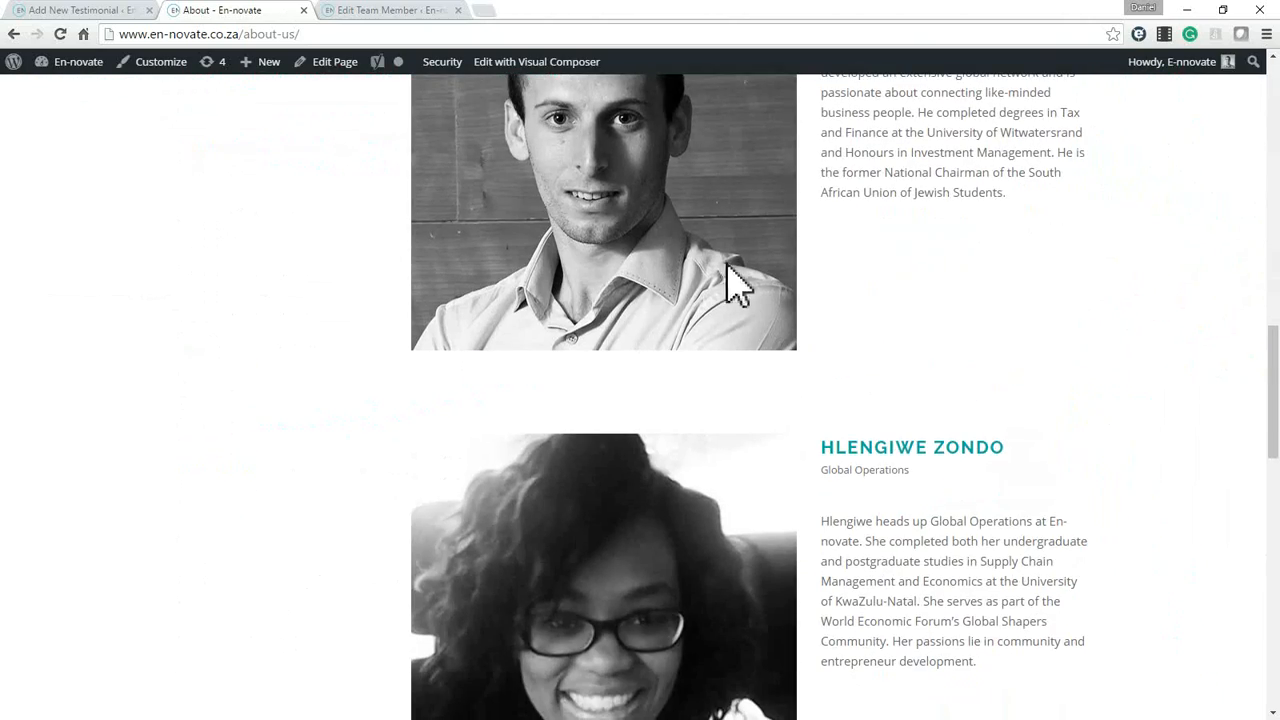
scroll(812, 320, down, 8)
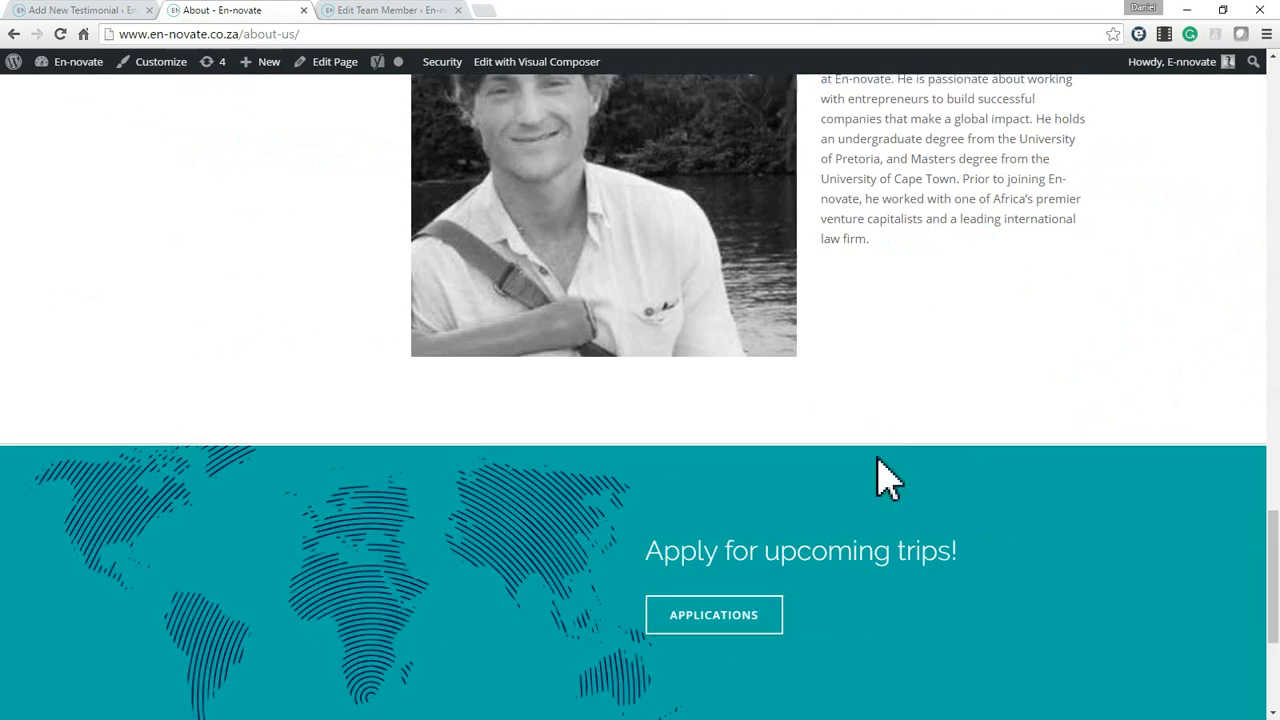
scroll(840, 400, up, 3)
scroll(820, 330, up, 2)
Switch to the new testimonial draft and leave it for the admin's list of all pages.
click(100, 12)
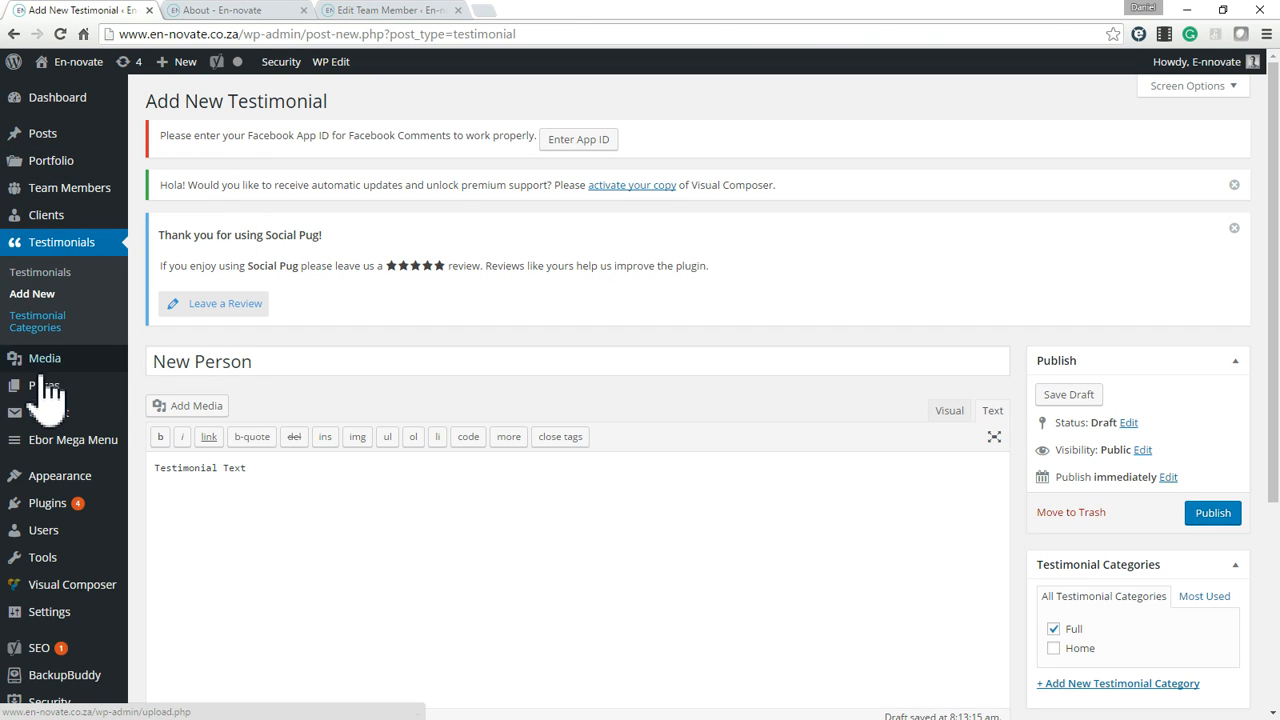
mouse_move(40, 386)
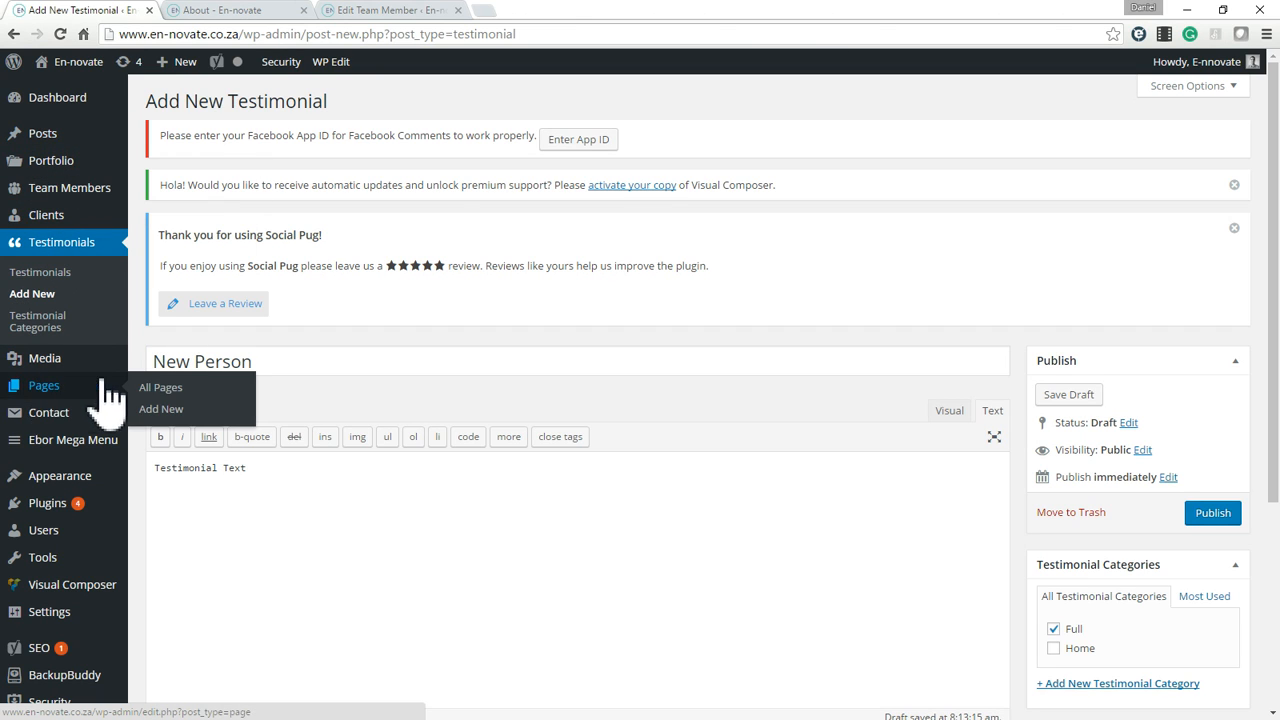
click(181, 390)
click(716, 126)
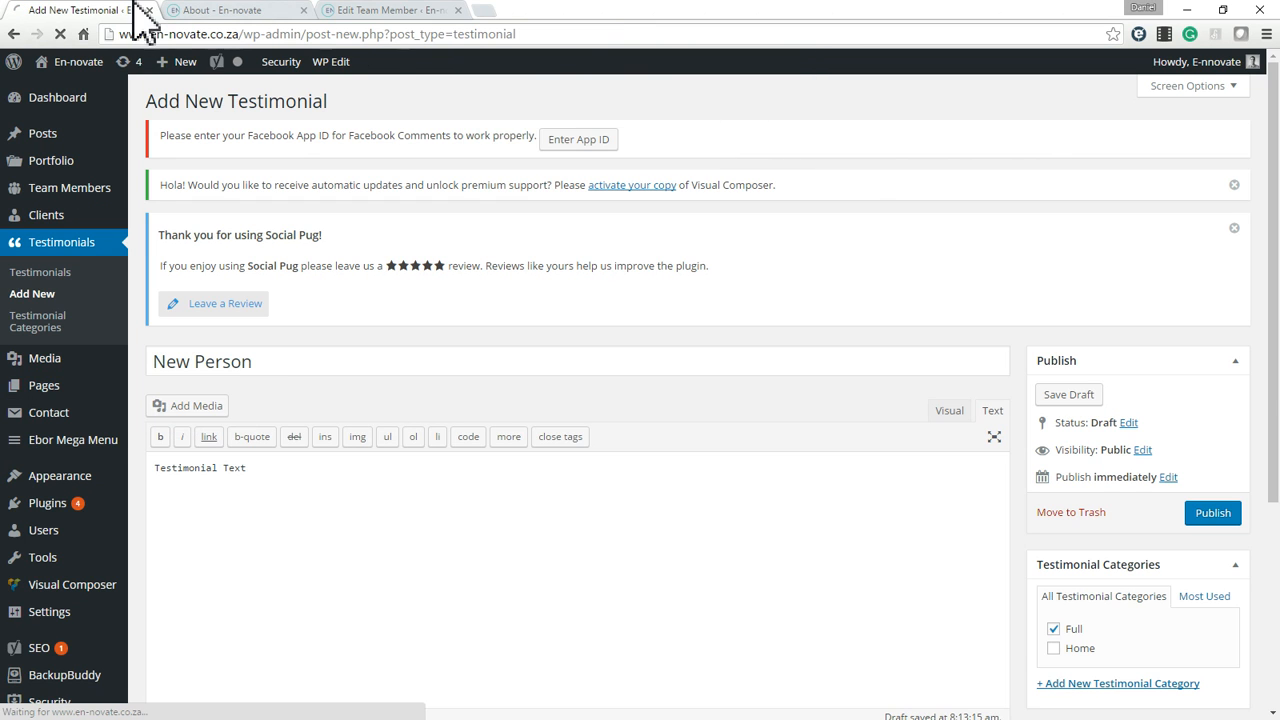
Close the browser tabs with the live About page and the team member editor.
click(226, 9)
scroll(420, 210, up, 1)
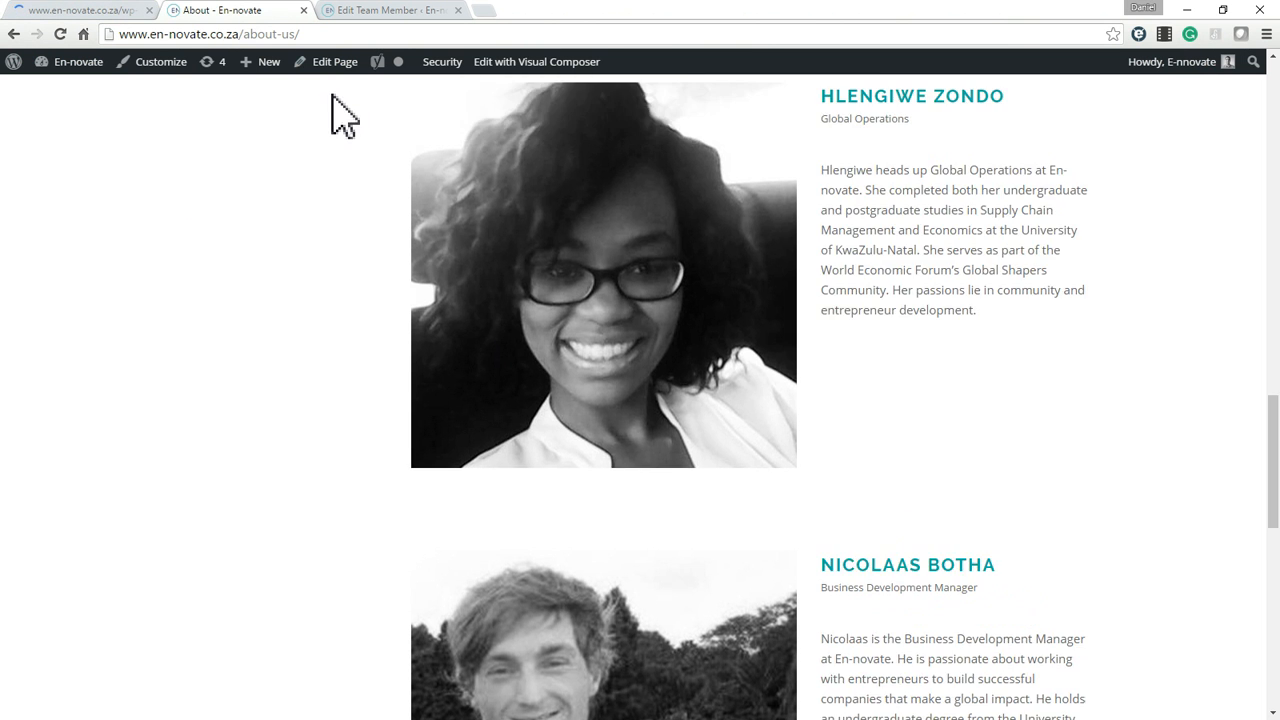
key(ctrl+w)
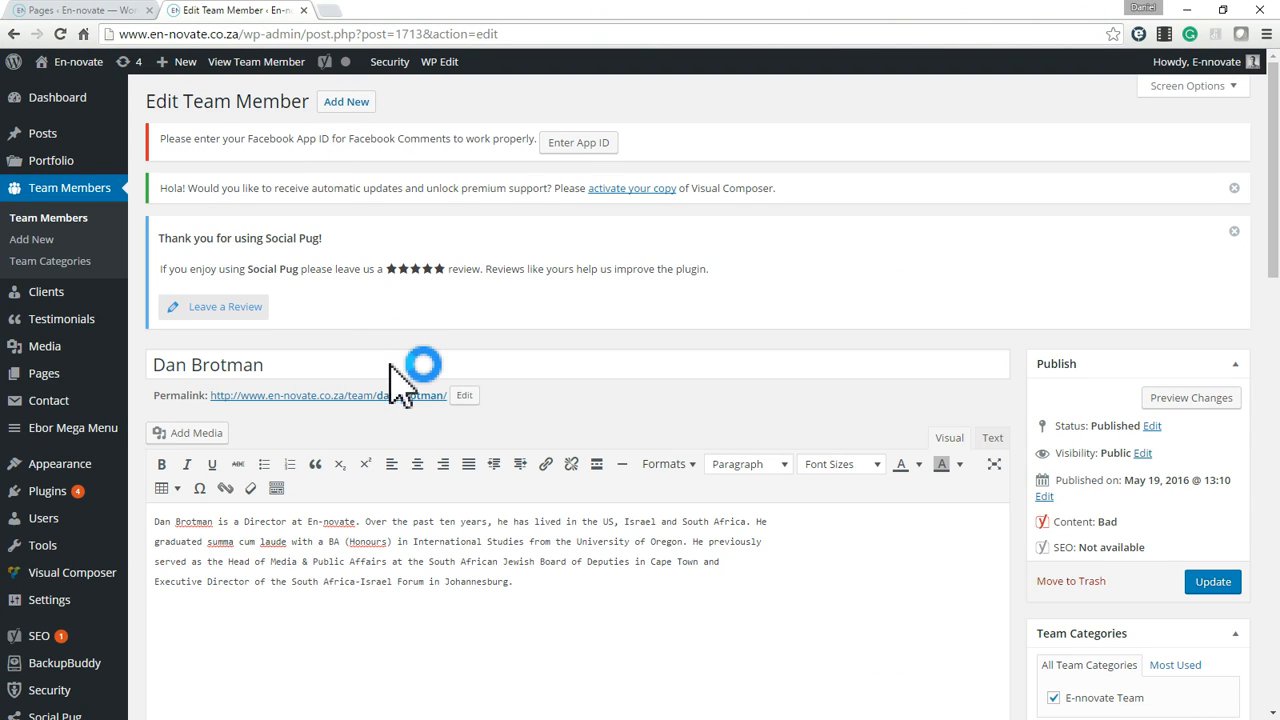
key(ctrl+w)
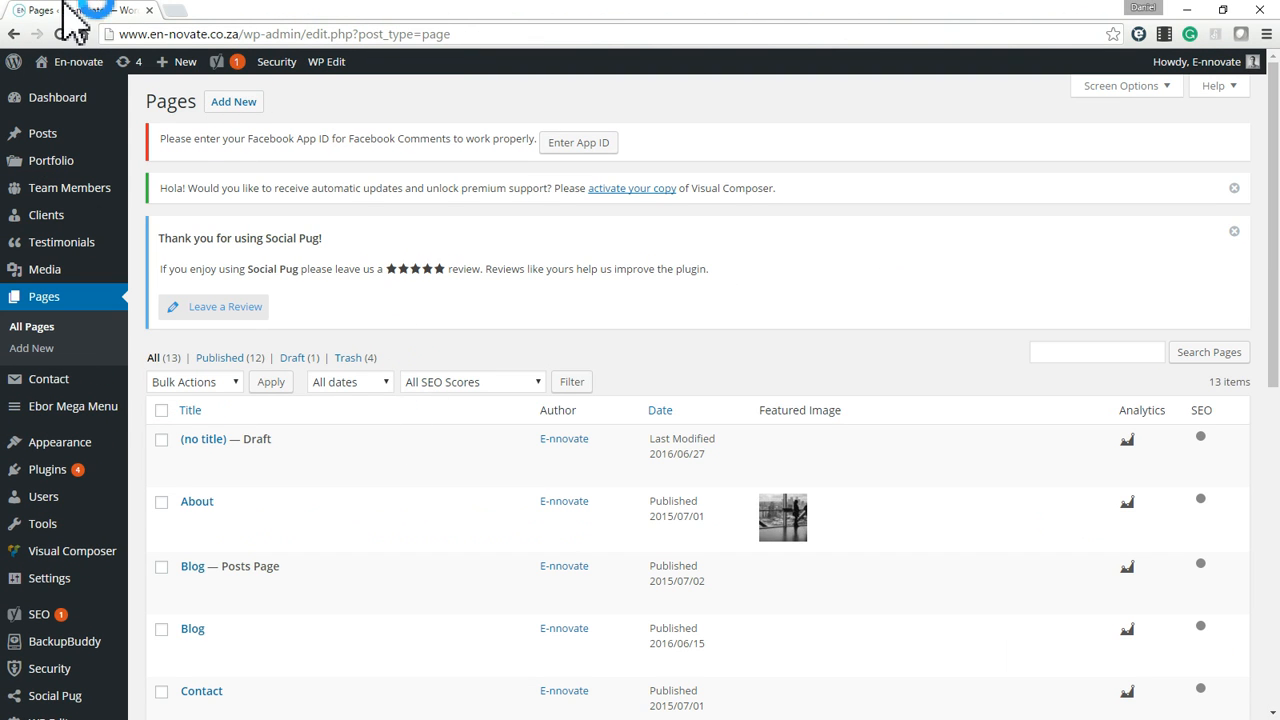
Open the Test page for editing from the pages list.
scroll(560, 440, down, 5)
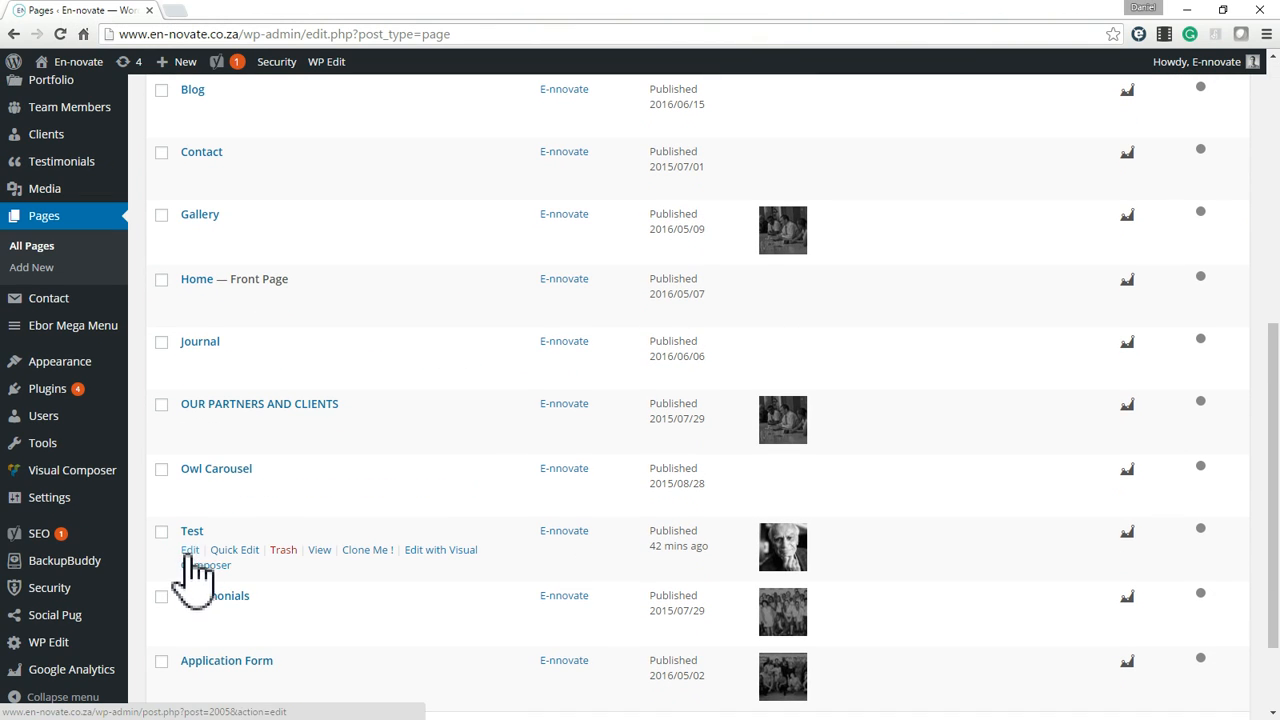
click(188, 550)
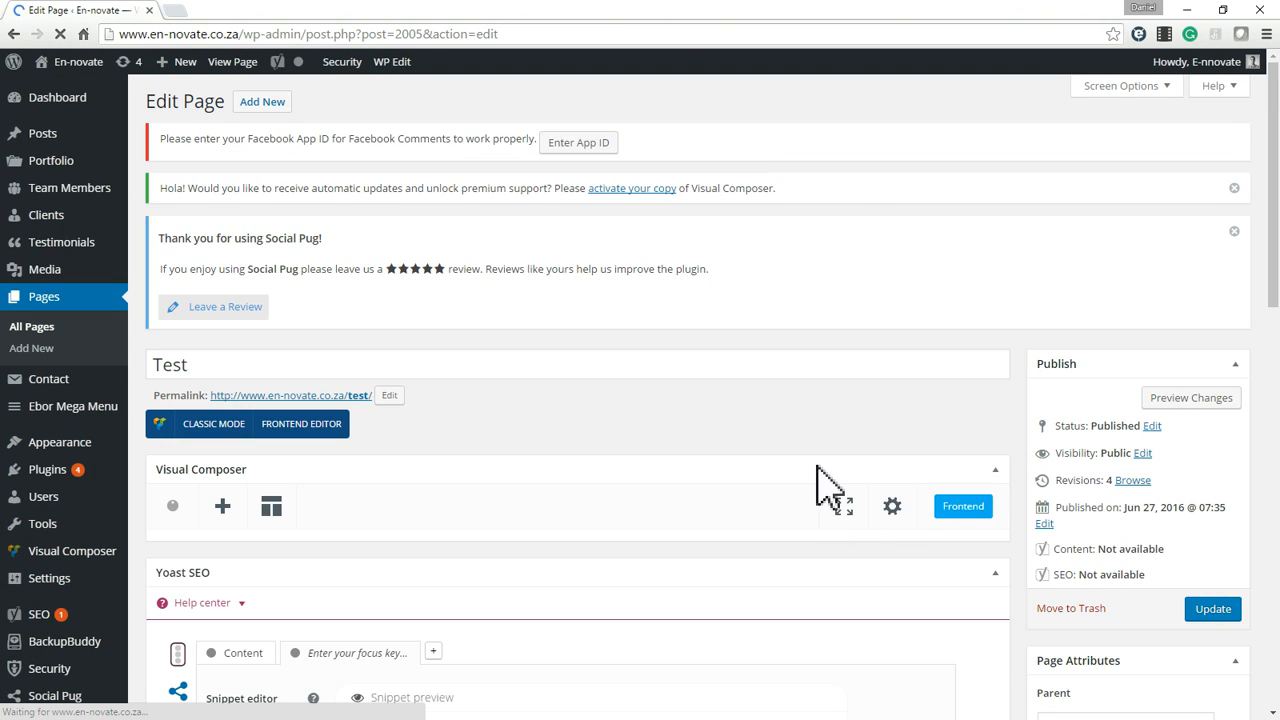
scroll(629, 386, down, 3)
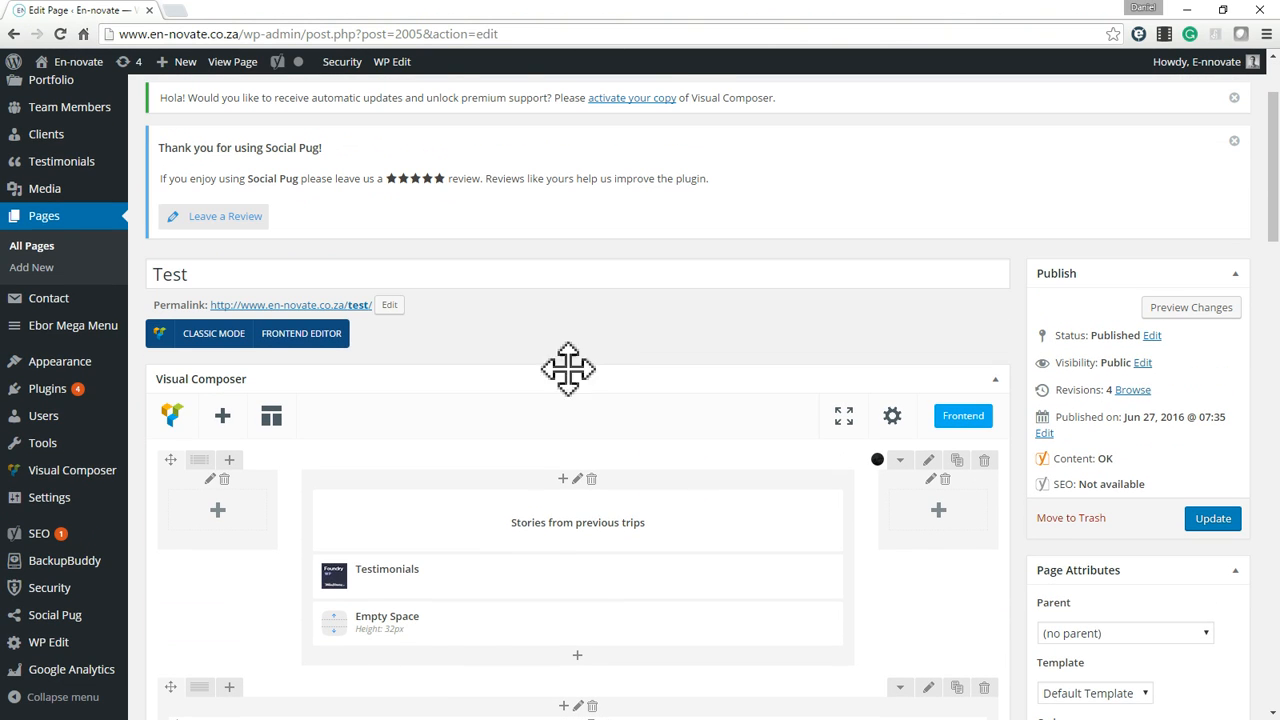
Add a Team Feed element below the Testimonials row at the end of the Test page layout.
scroll(570, 366, down, 12)
scroll(603, 390, up, 10)
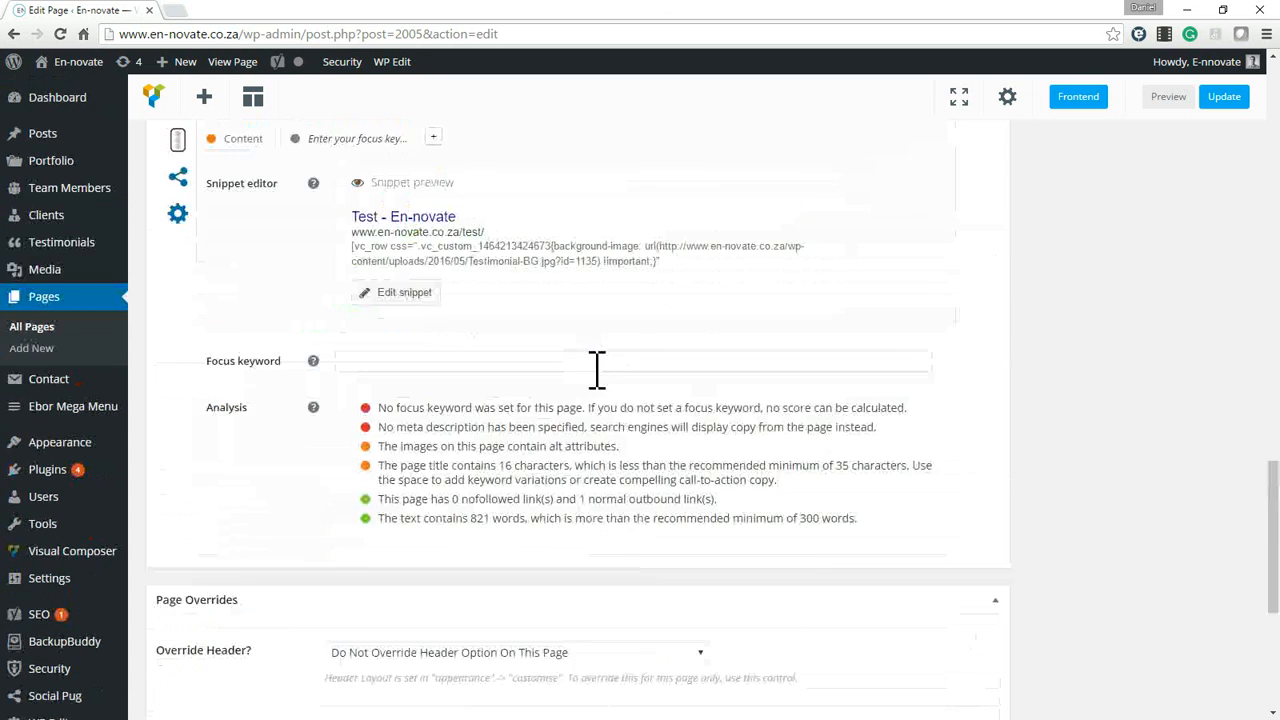
click(578, 550)
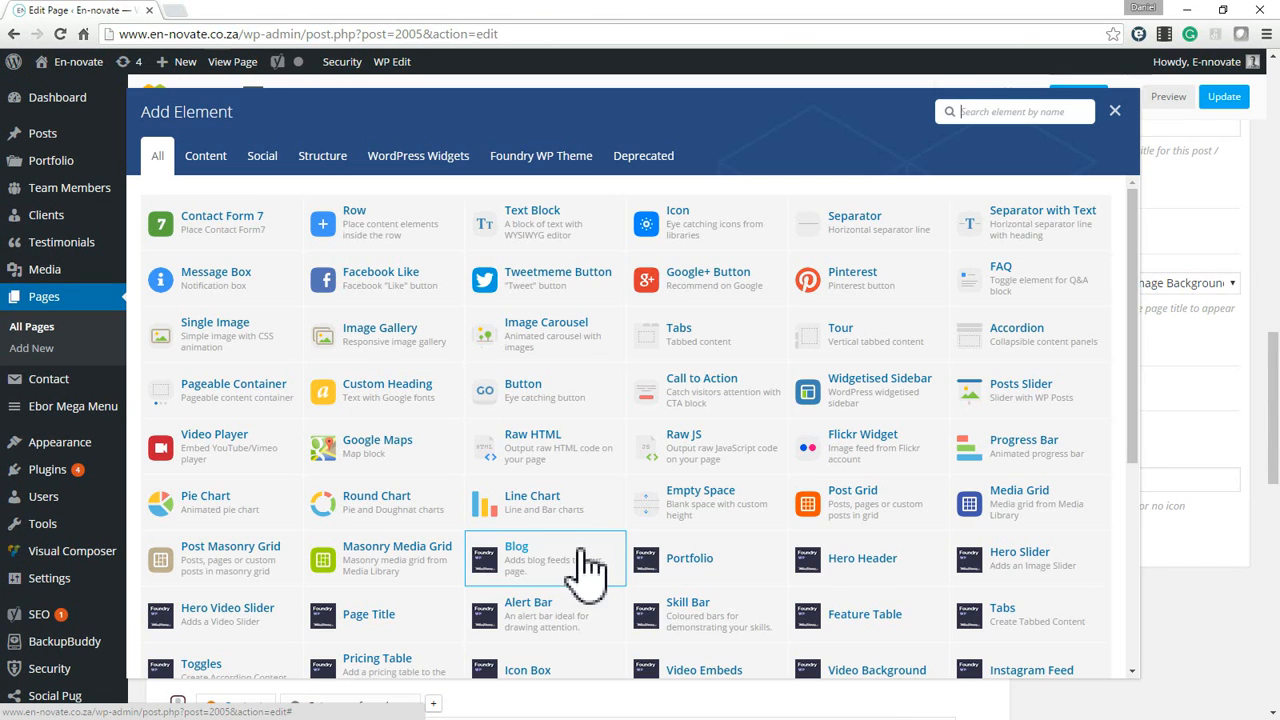
click(1015, 111)
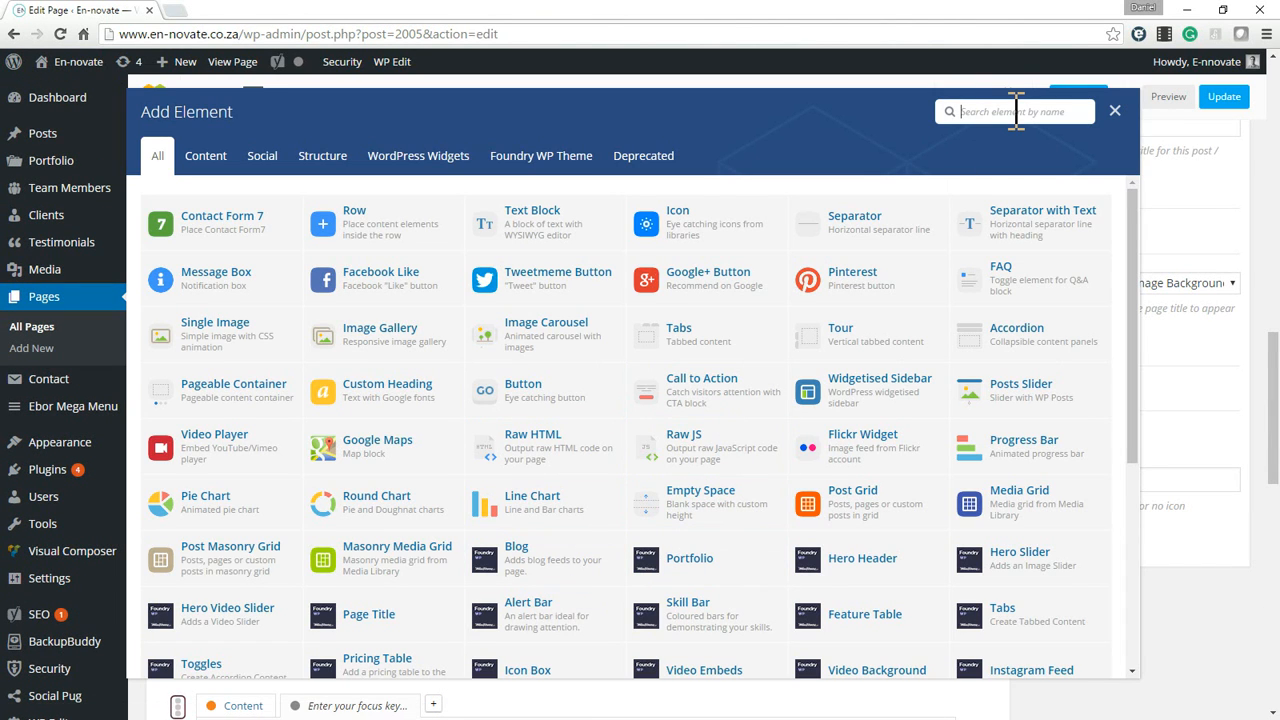
text(t)
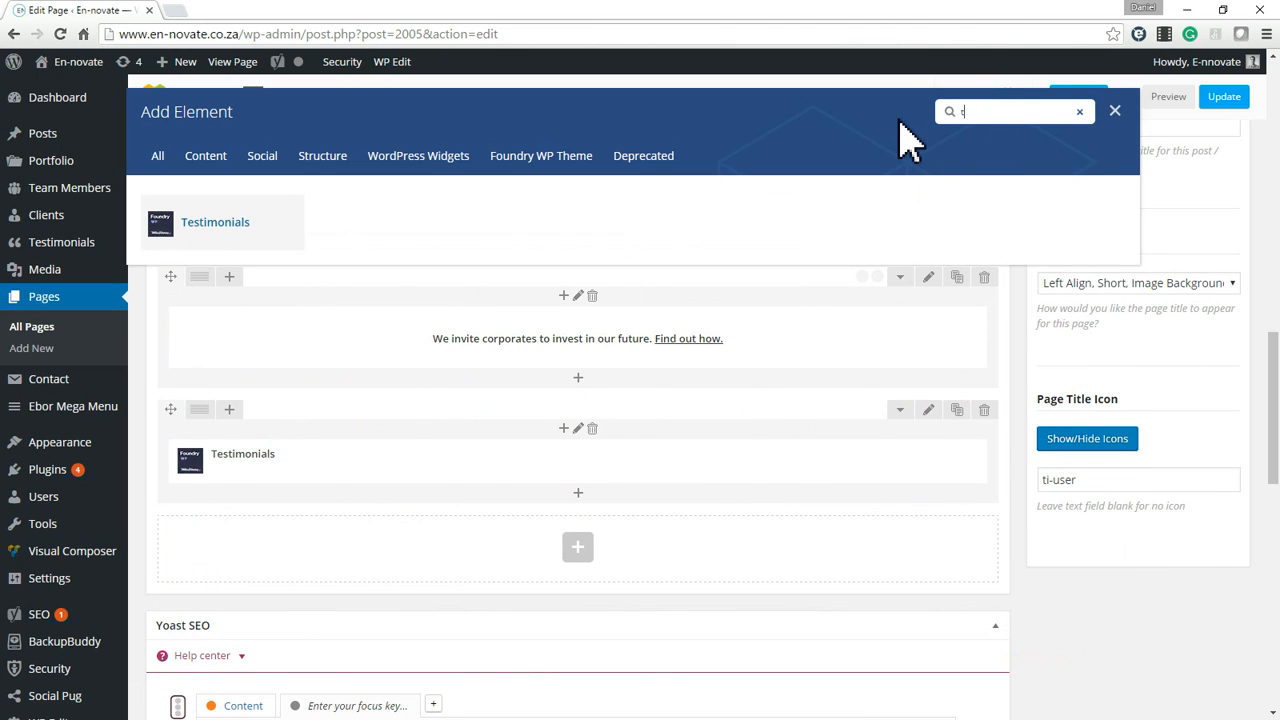
text(esteam)
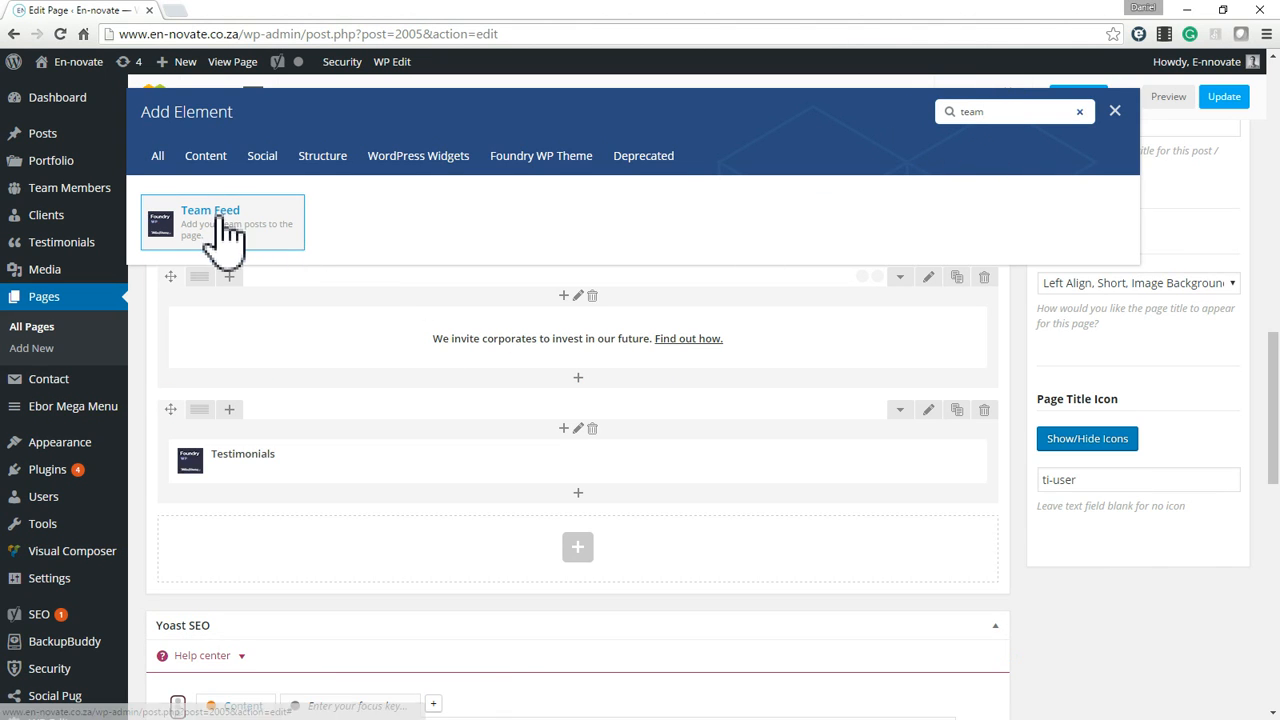
click(214, 238)
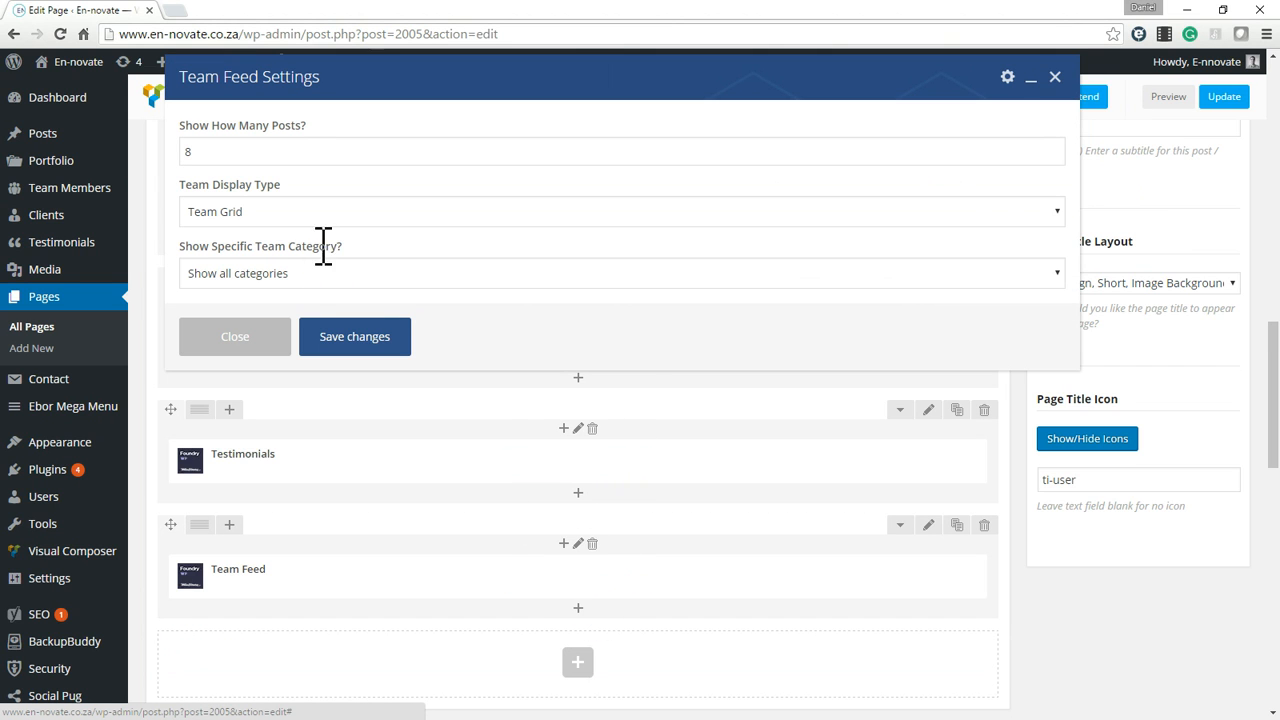
Configure the Team Feed to show 4 posts as FullWidth Team from the E-nnovate Team category, and save the element's settings.
click(272, 214)
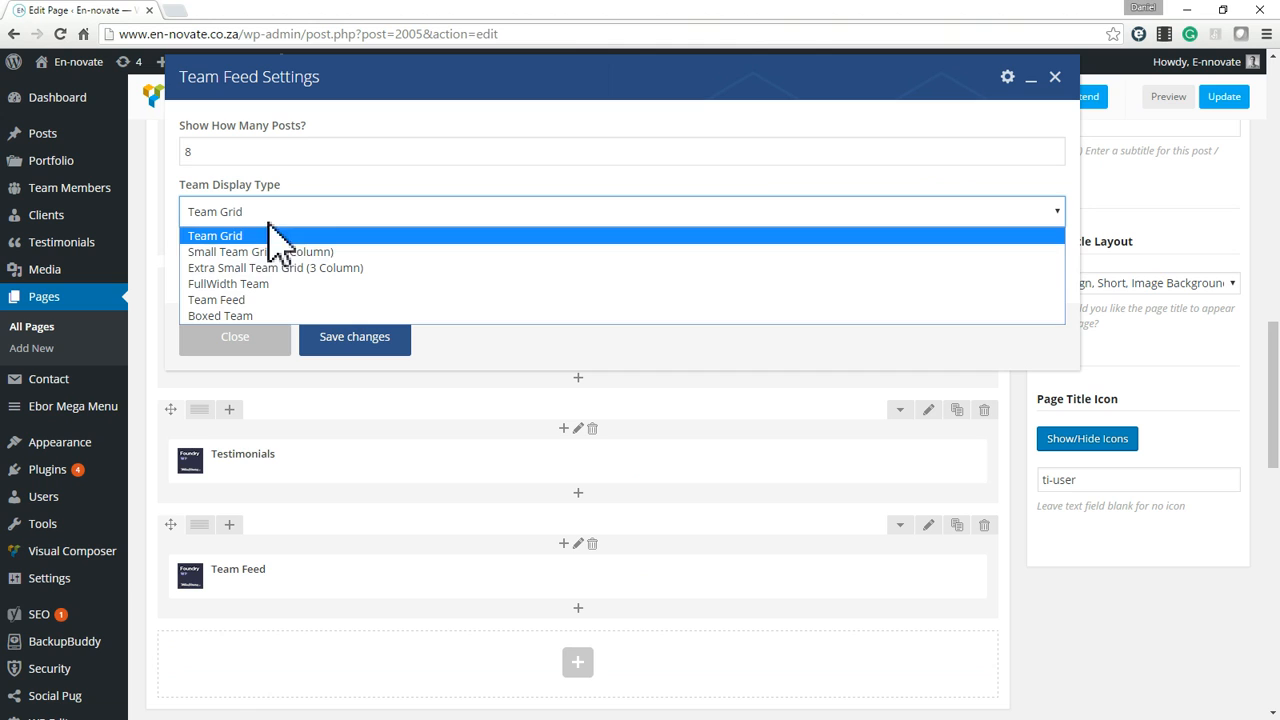
click(245, 284)
mouse_move(571, 575)
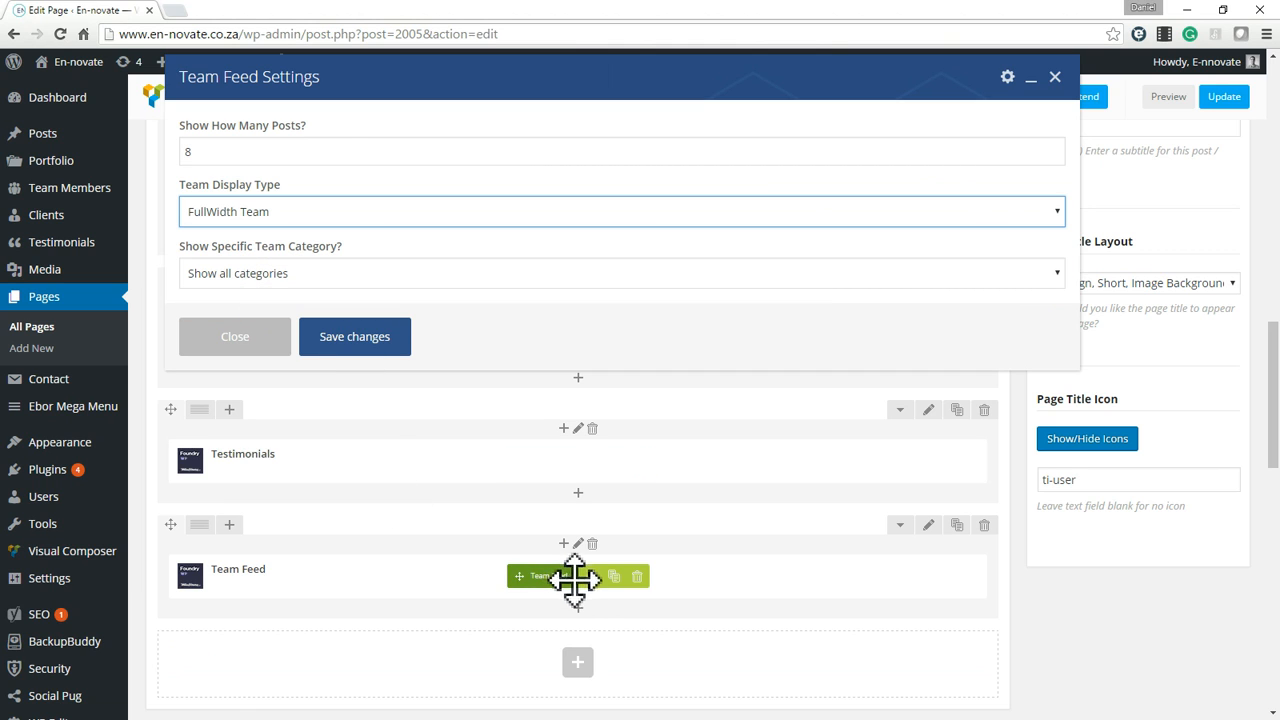
scroll(586, 520, down, 2)
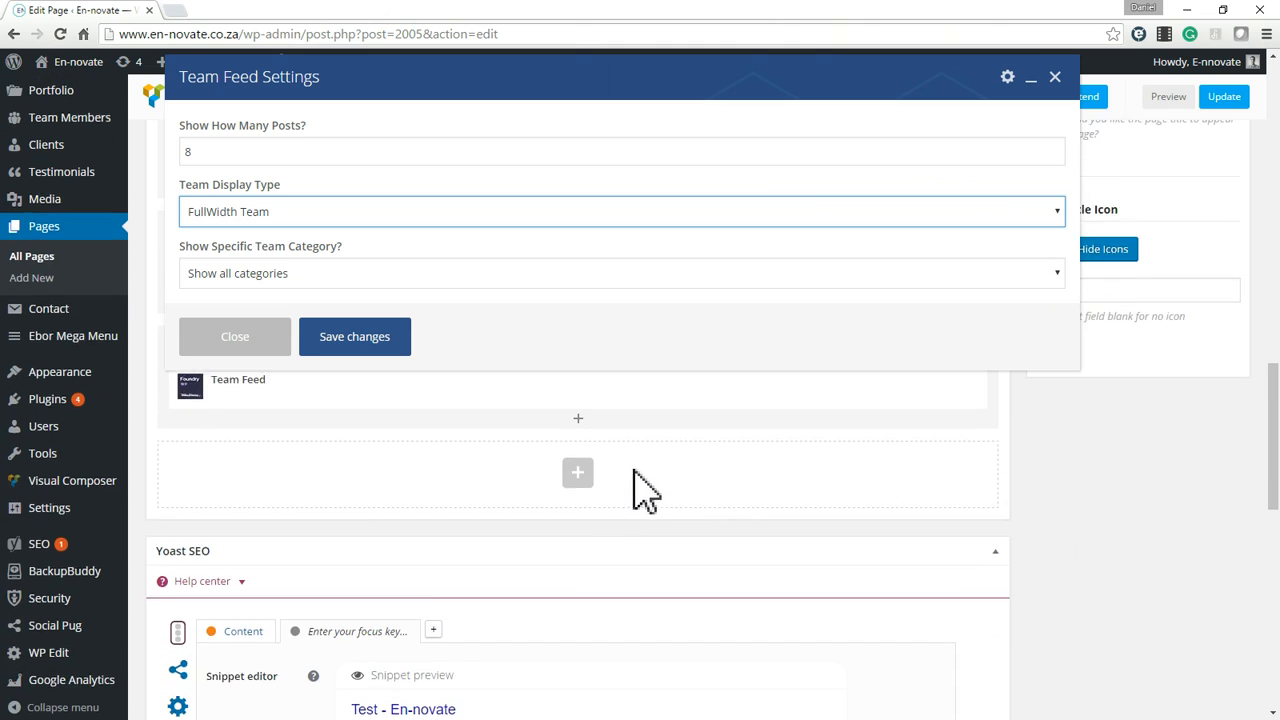
scroll(645, 490, up, 2)
click(280, 285)
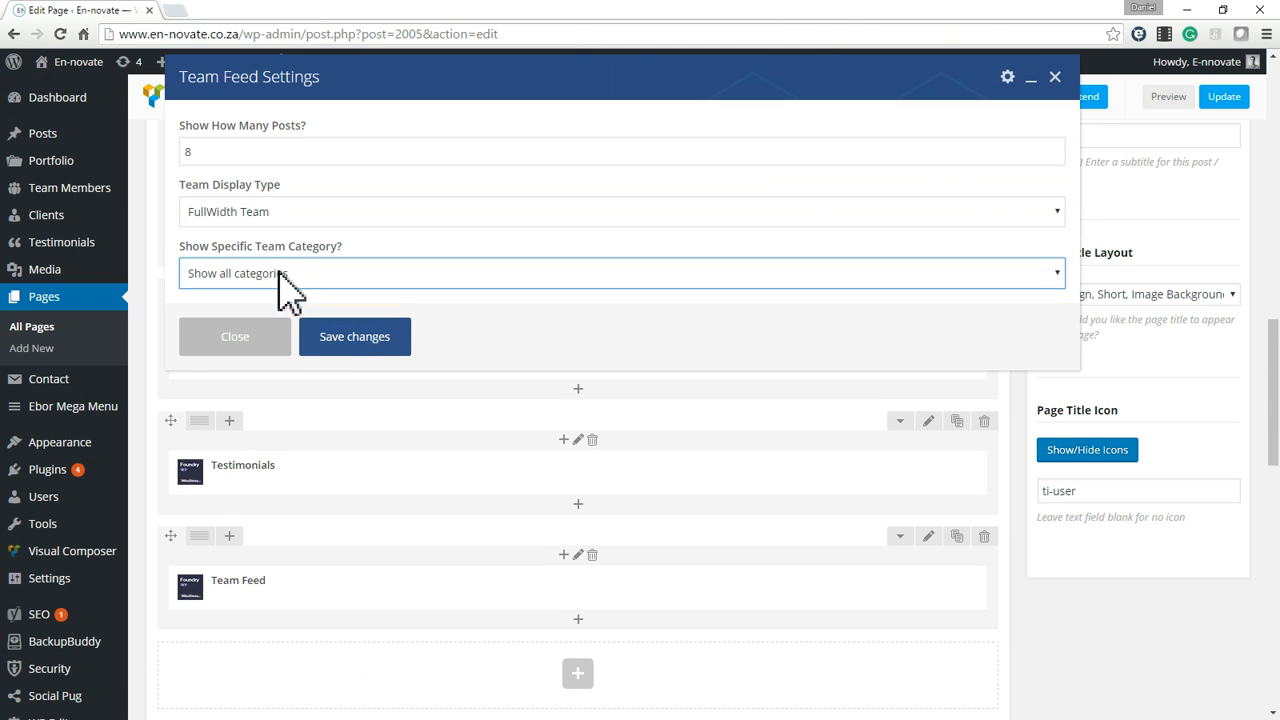
click(212, 150)
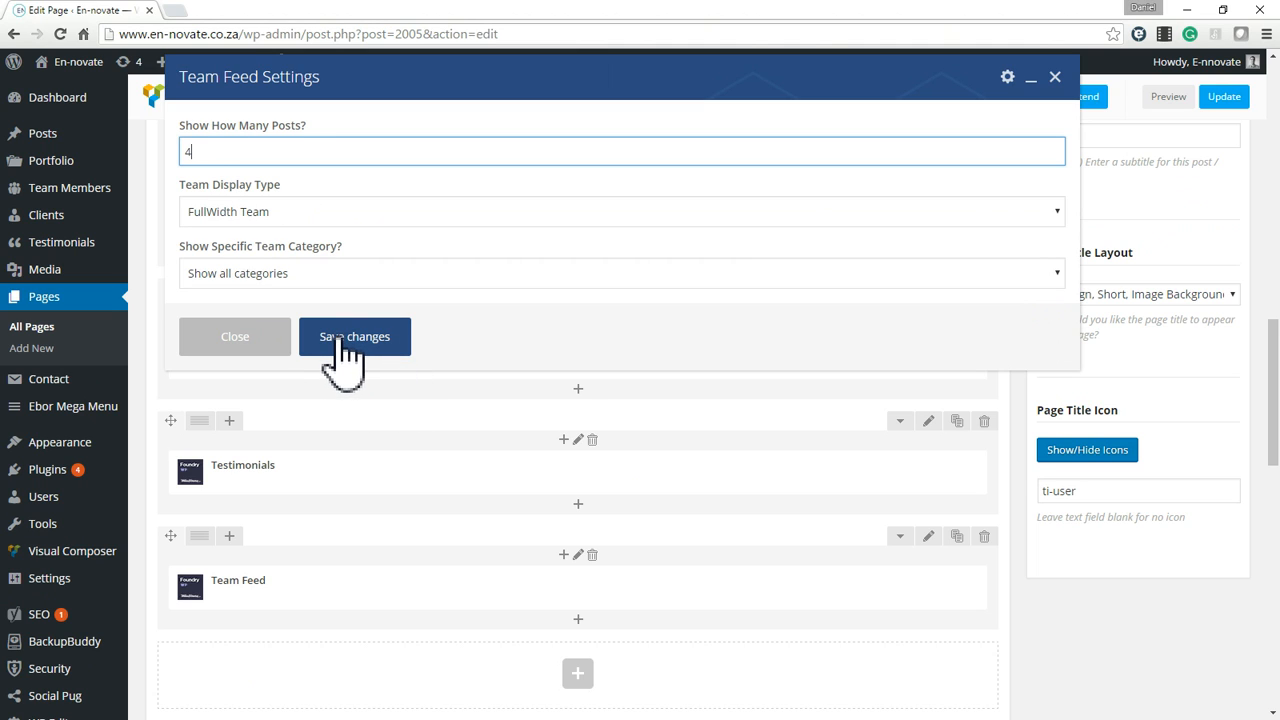
click(326, 278)
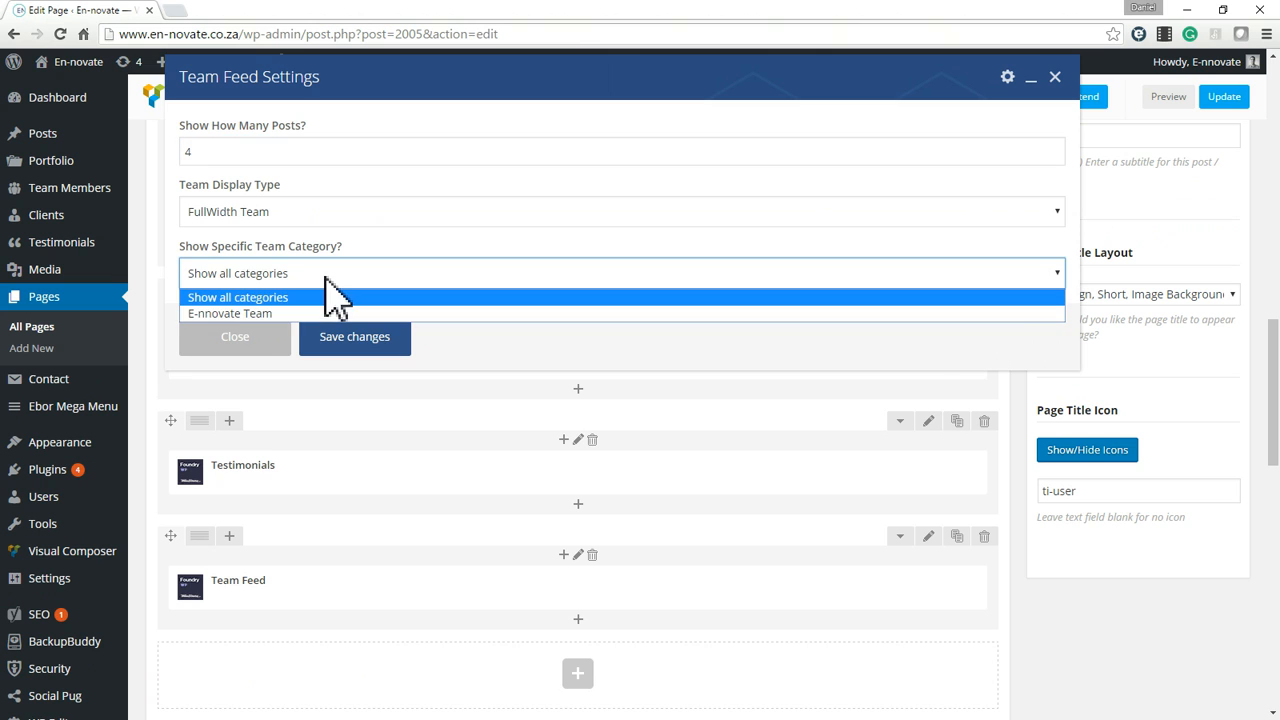
click(248, 313)
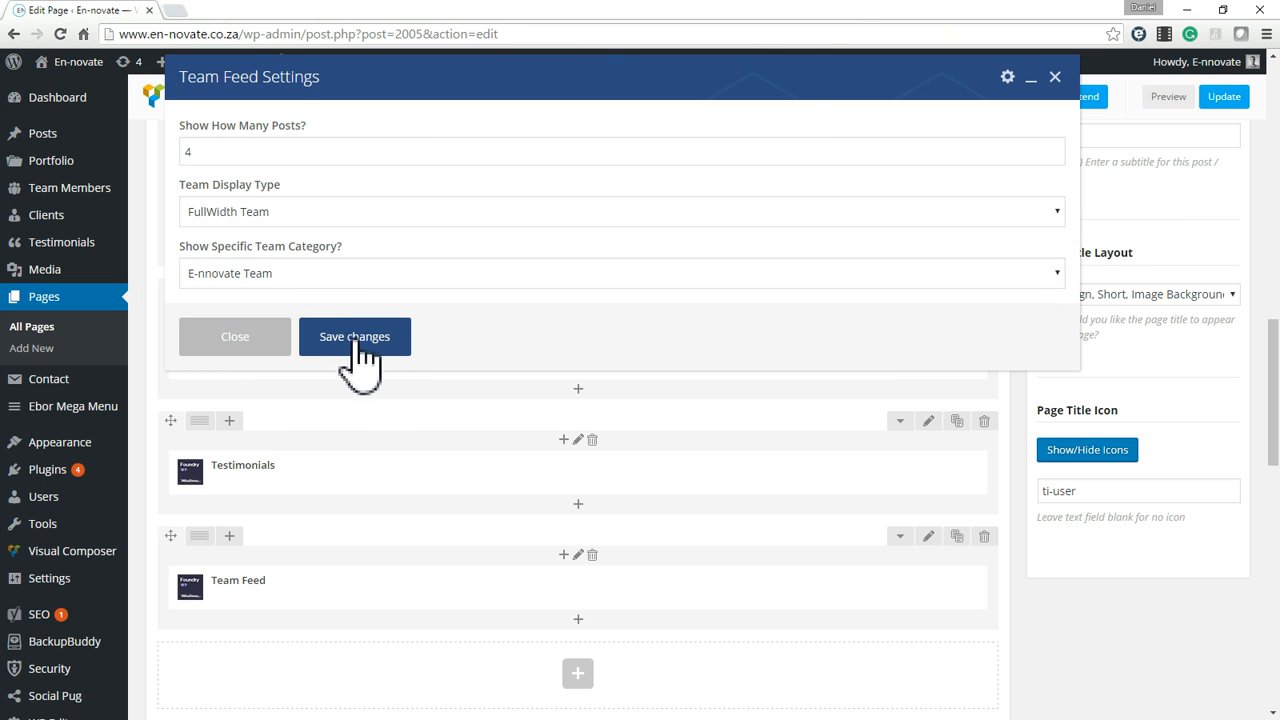
click(355, 340)
Update the Test page and open its live version in a new browser tab.
scroll(1143, 380, up, 5)
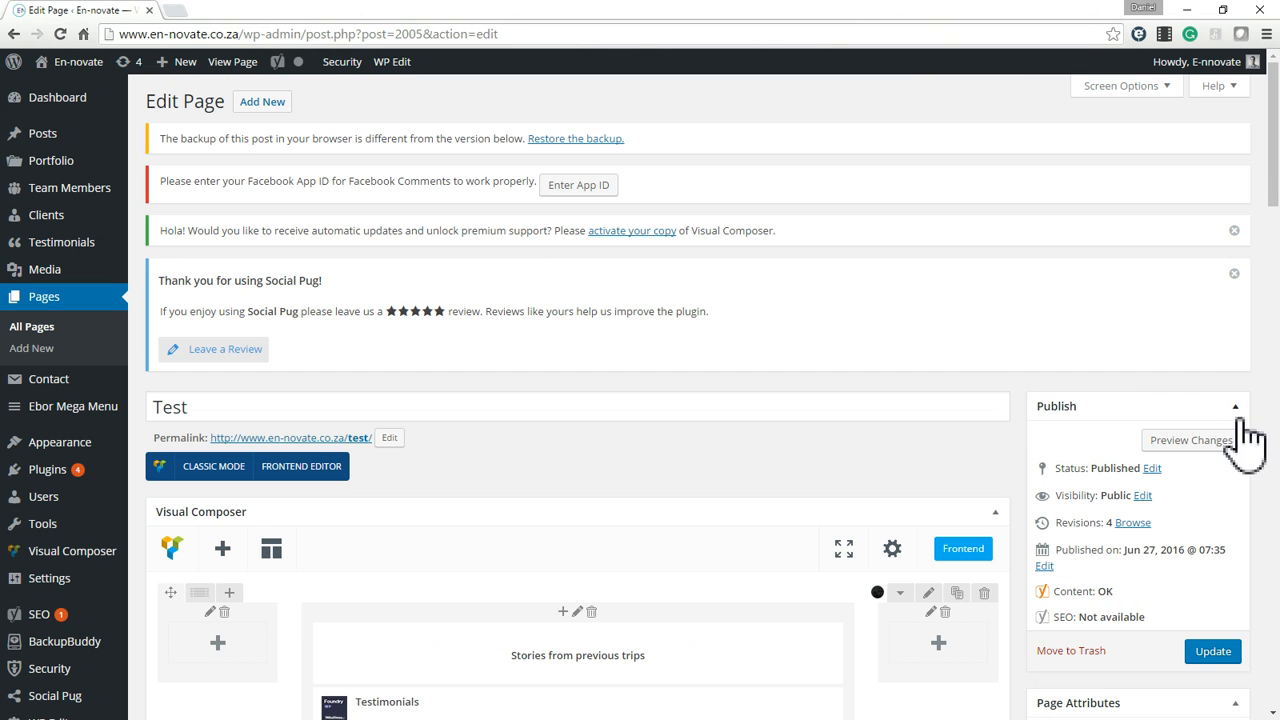
click(1213, 651)
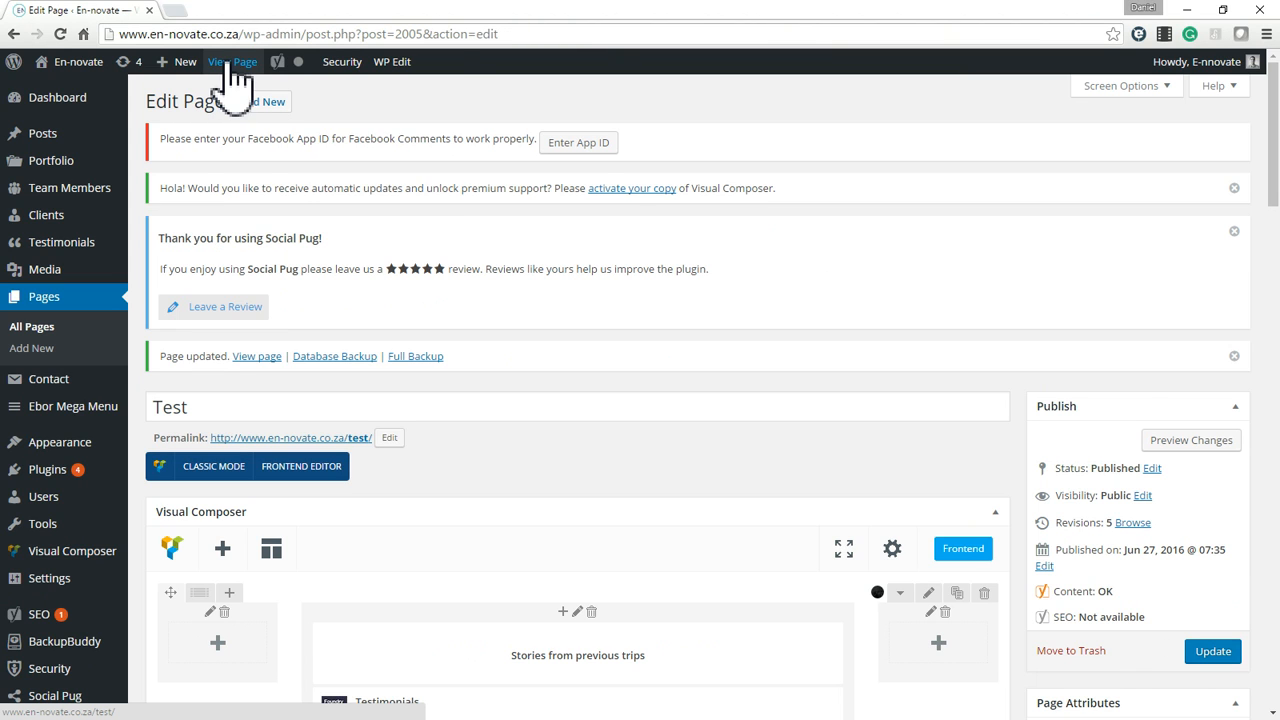
right_click(232, 62)
click(294, 80)
click(240, 10)
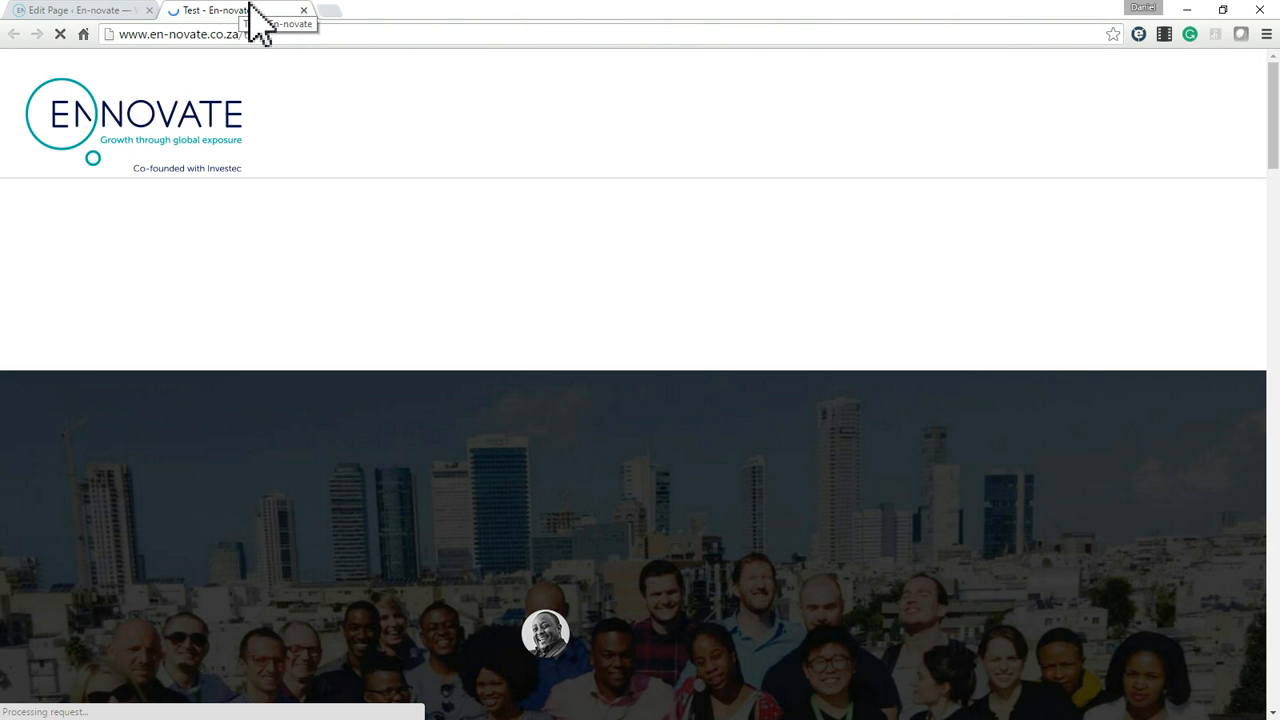
Examine how the team feed is displayed below the testimonials on the live Test page.
scroll(677, 300, down, 12)
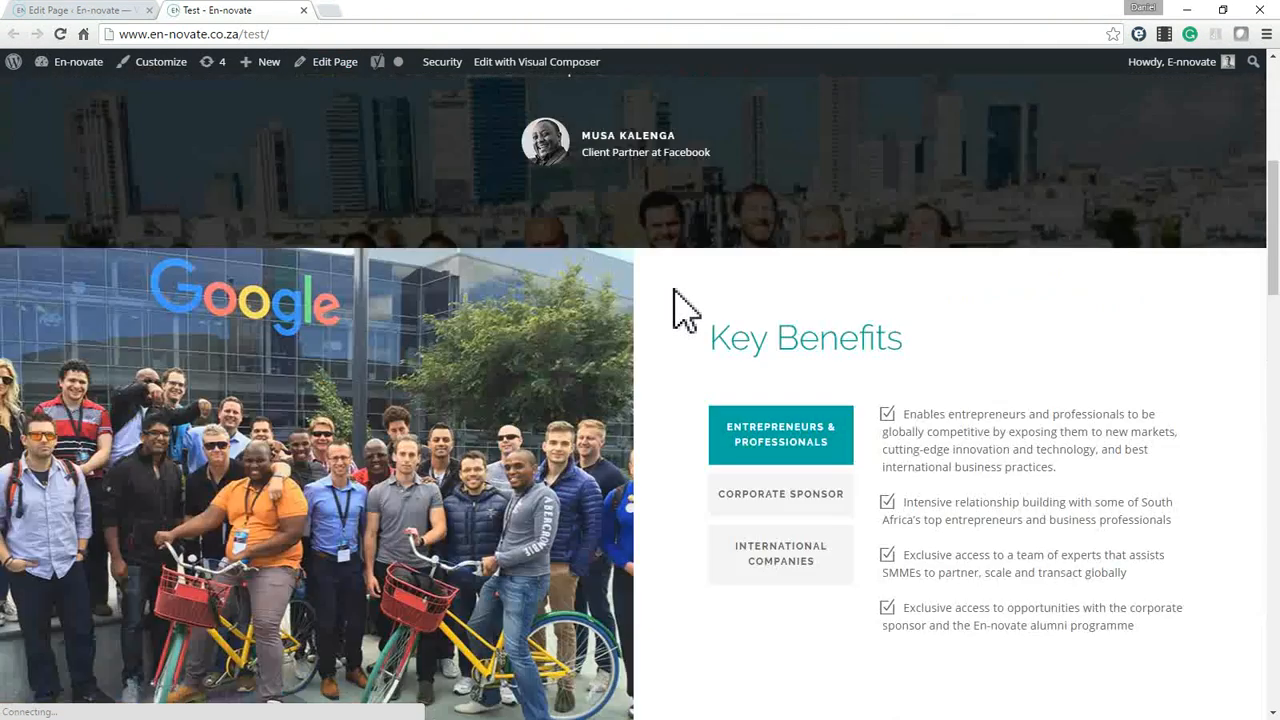
scroll(677, 294, down, 6)
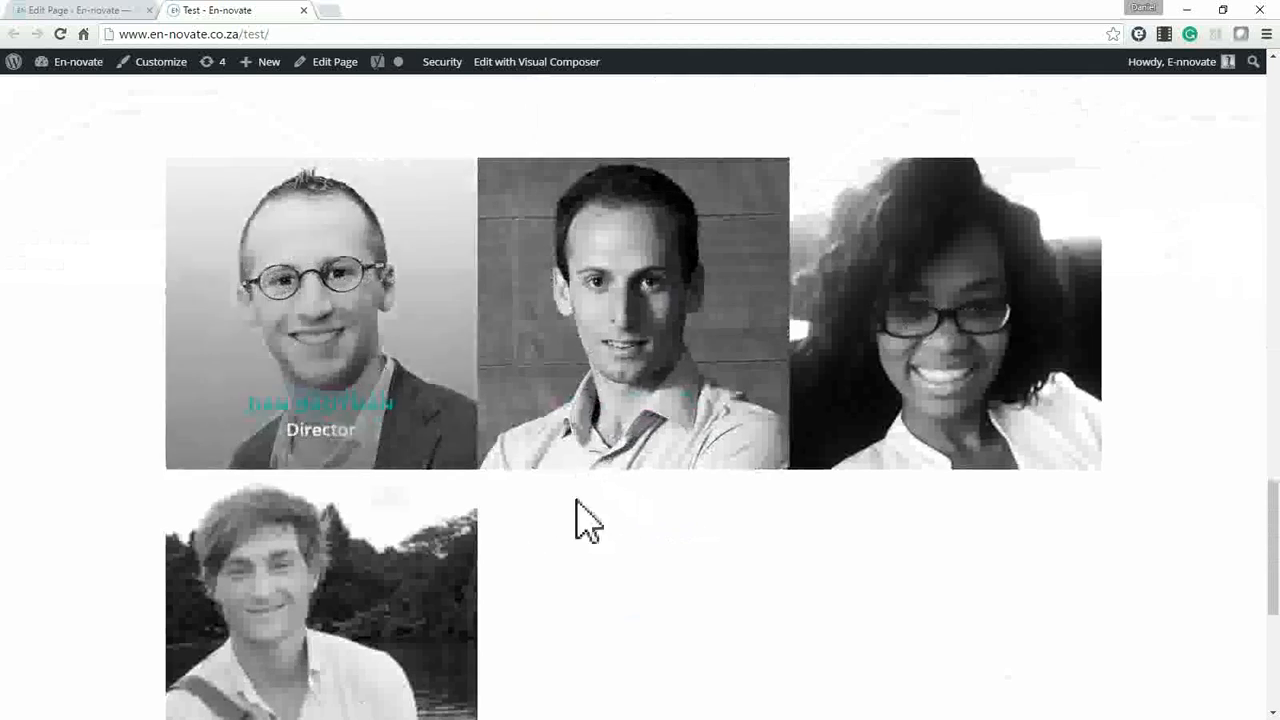
scroll(574, 449, up, 5)
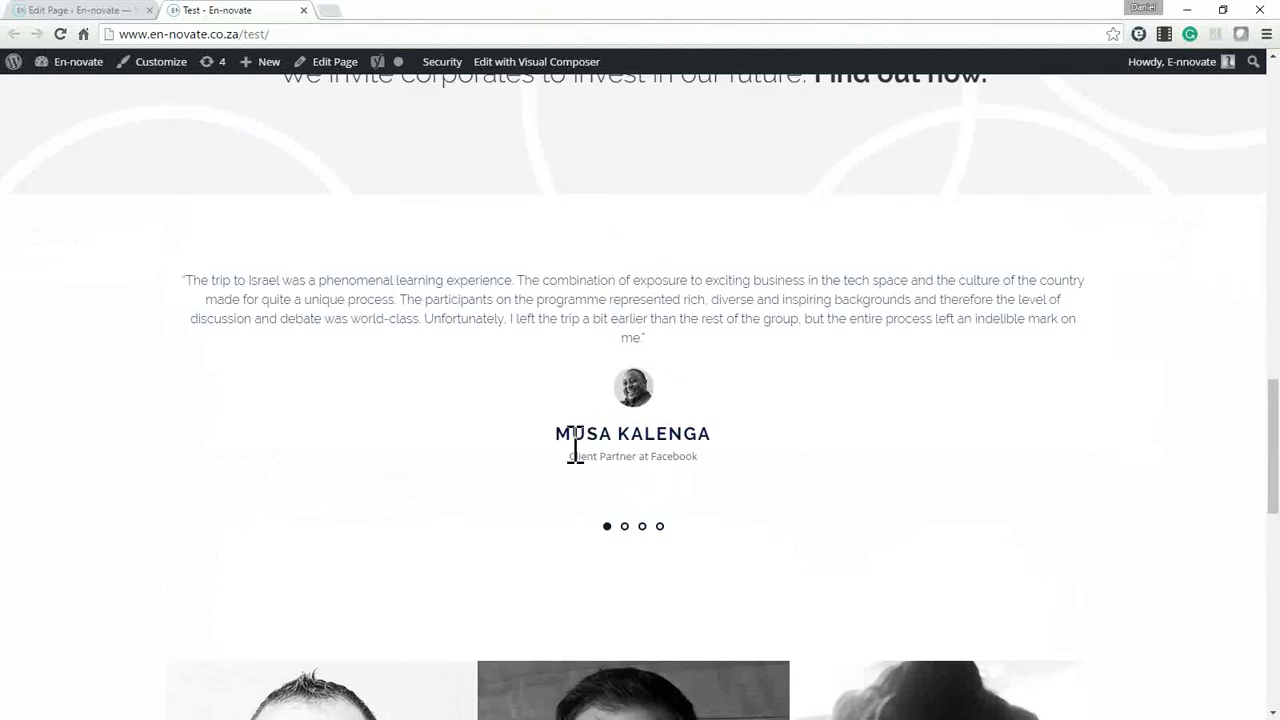
scroll(541, 438, down, 4)
scroll(366, 443, up, 1)
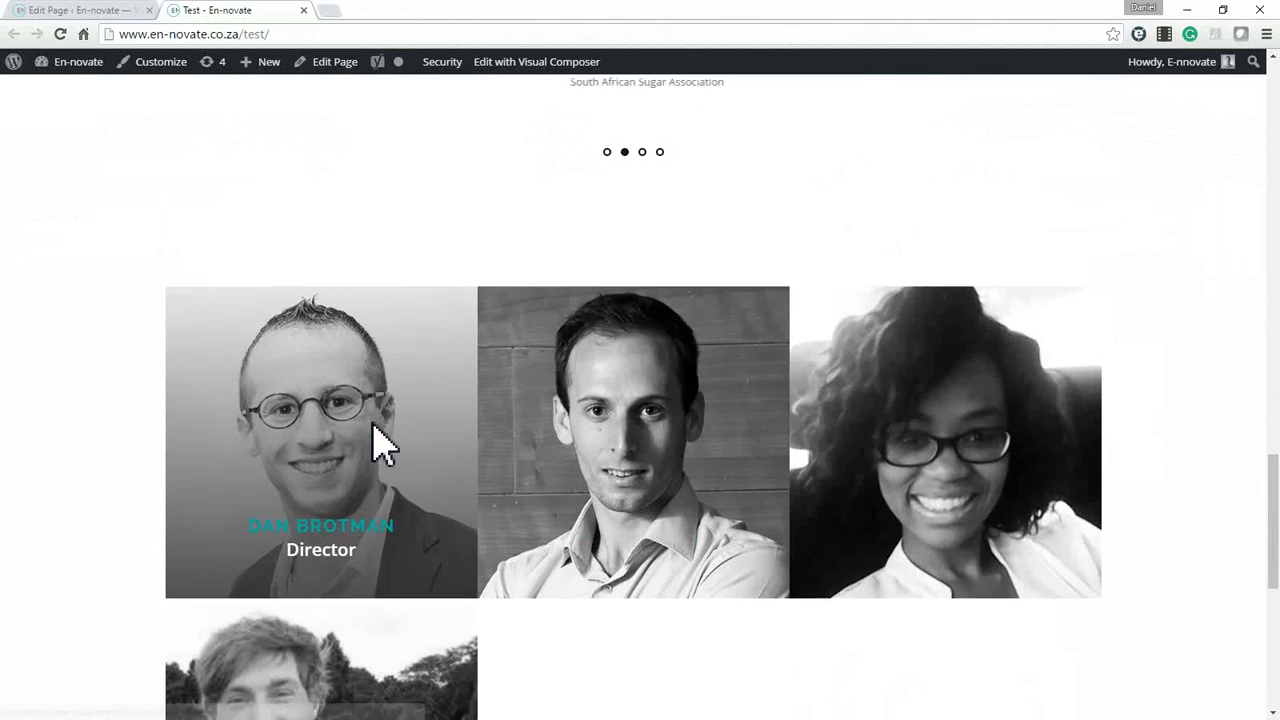
scroll(377, 440, down, 5)
scroll(371, 422, up, 3)
Open the director's profile from the team feed and examine its biography and comment section.
click(323, 398)
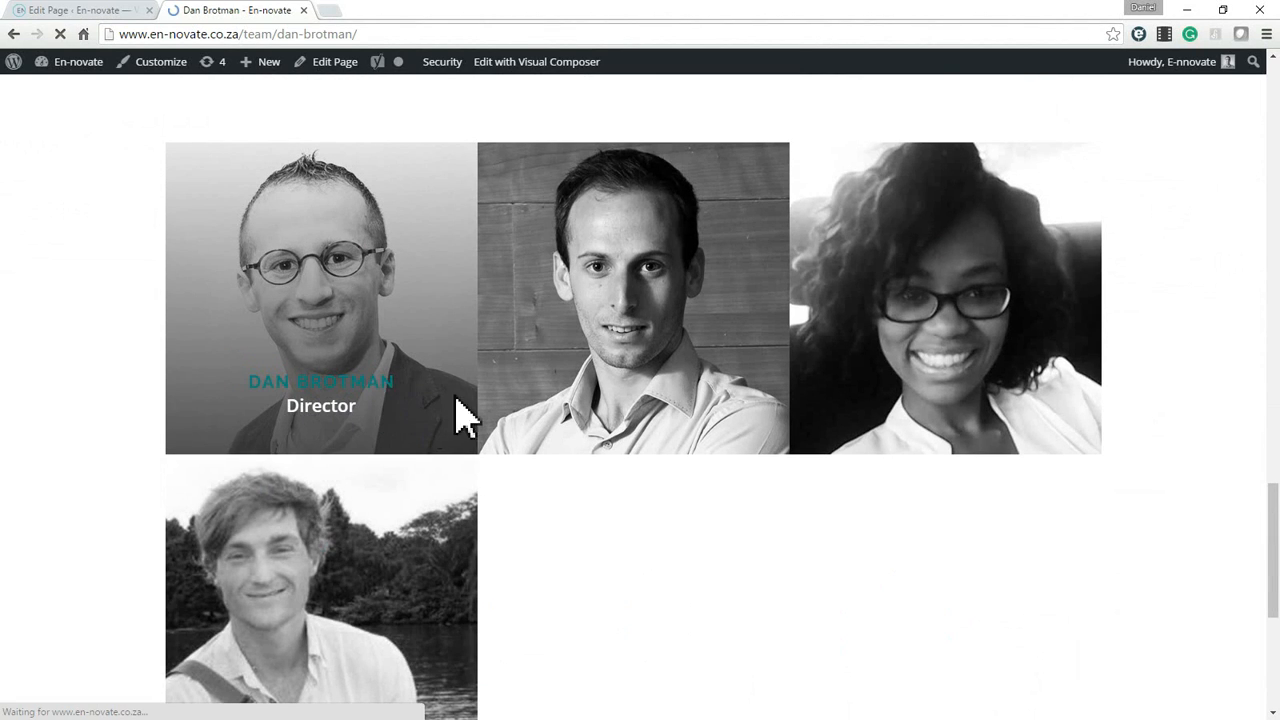
scroll(657, 429, down, 7)
scroll(800, 449, up, 4)
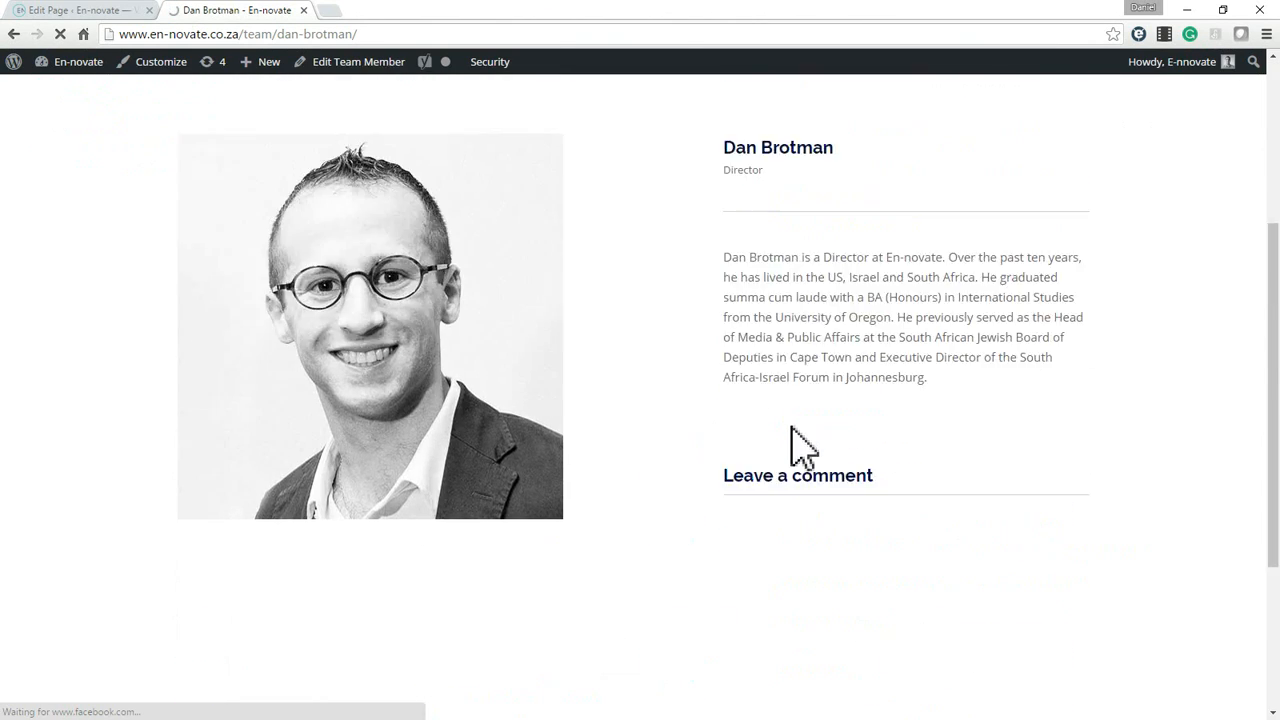
scroll(829, 400, down, 3)
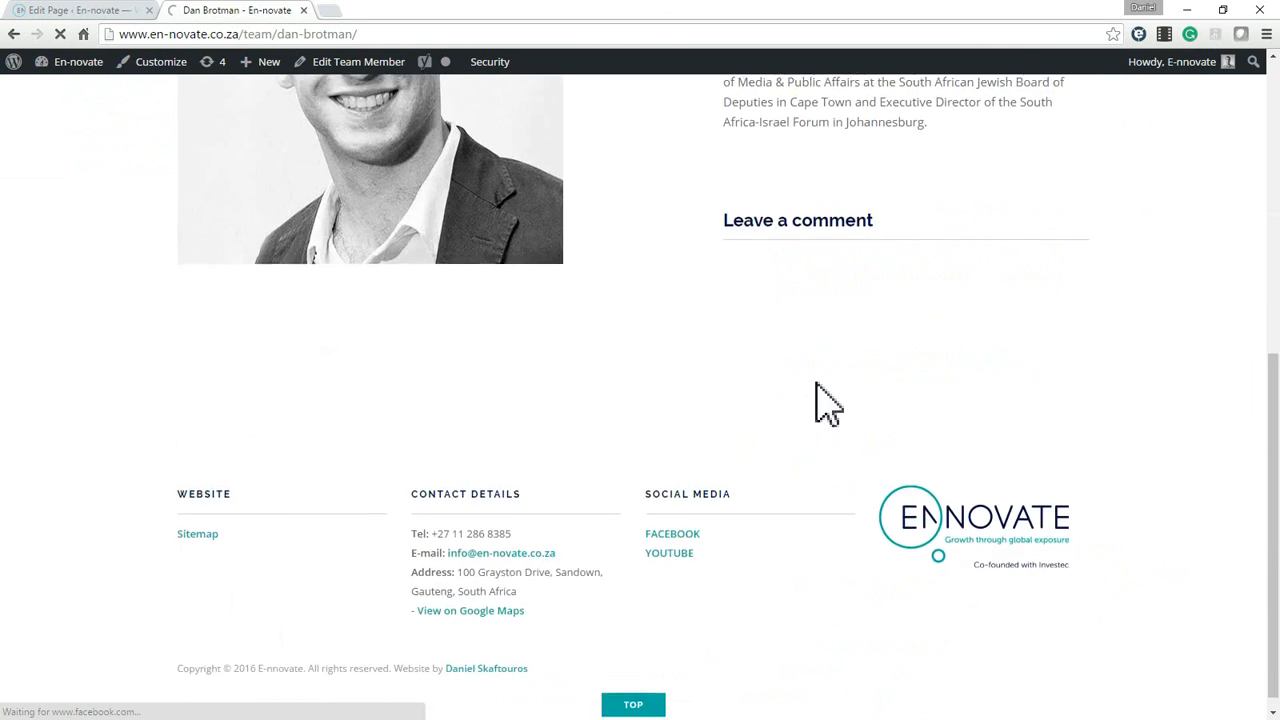
scroll(820, 380, up, 5)
scroll(829, 400, down, 4)
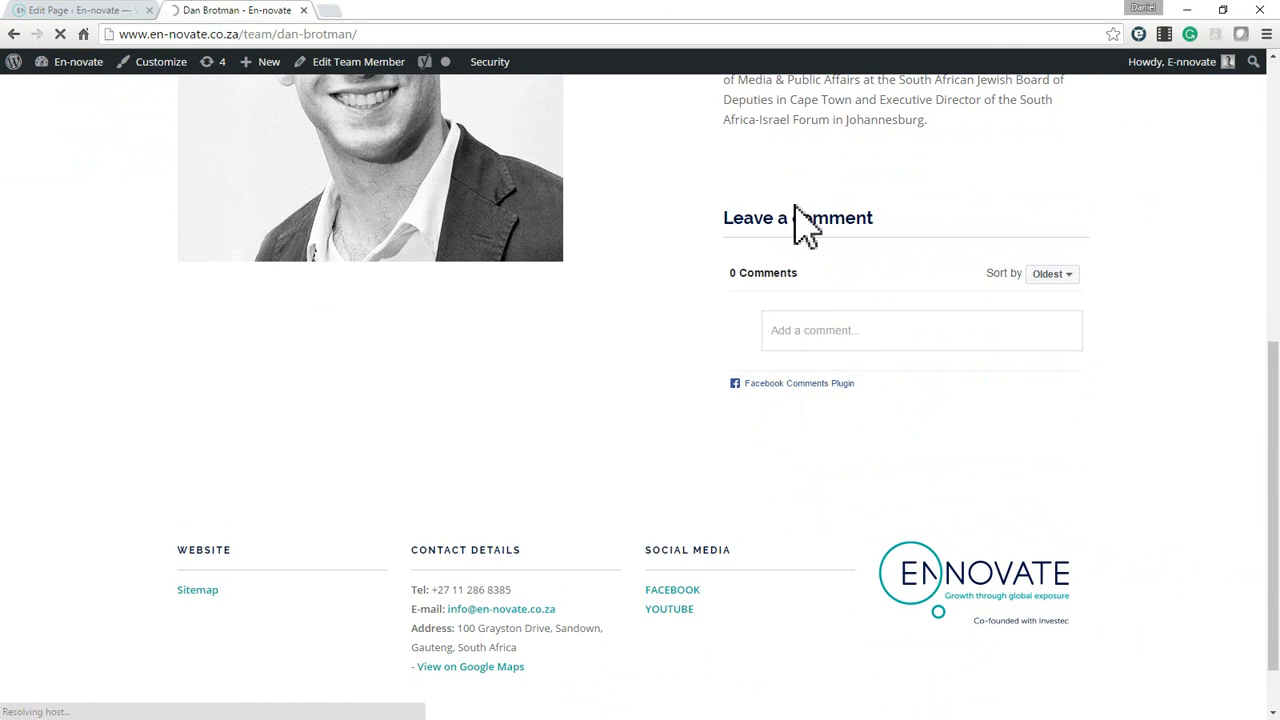
scroll(808, 232, up, 5)
scroll(849, 423, down, 4)
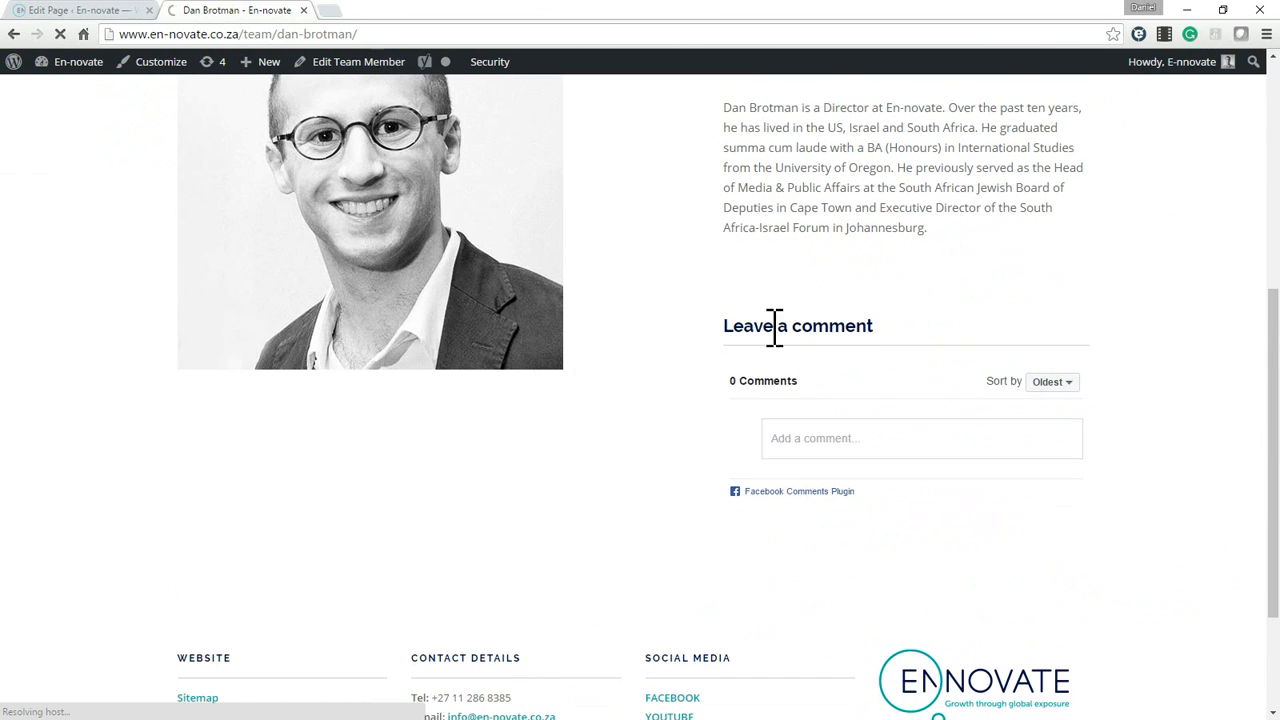
scroll(831, 366, up, 2)
scroll(863, 403, down, 1)
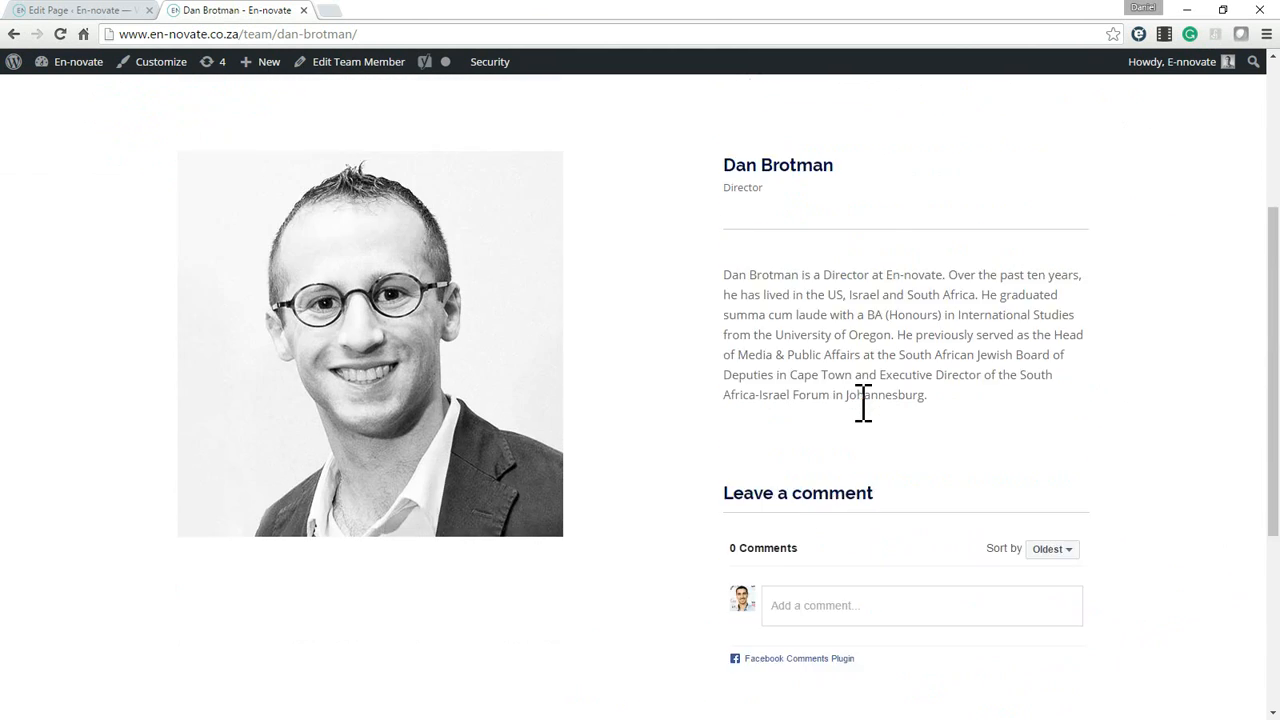
scroll(855, 418, up, 1)
scroll(864, 442, down, 4)
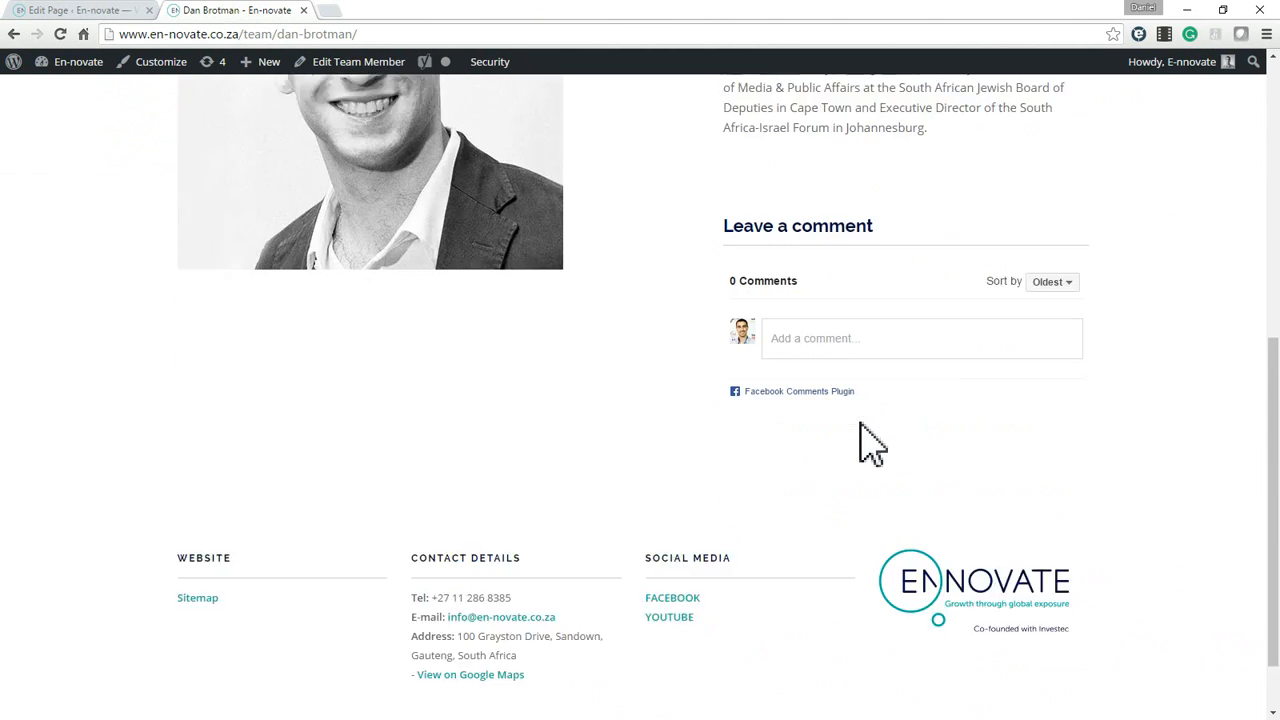
scroll(815, 400, up, 3)
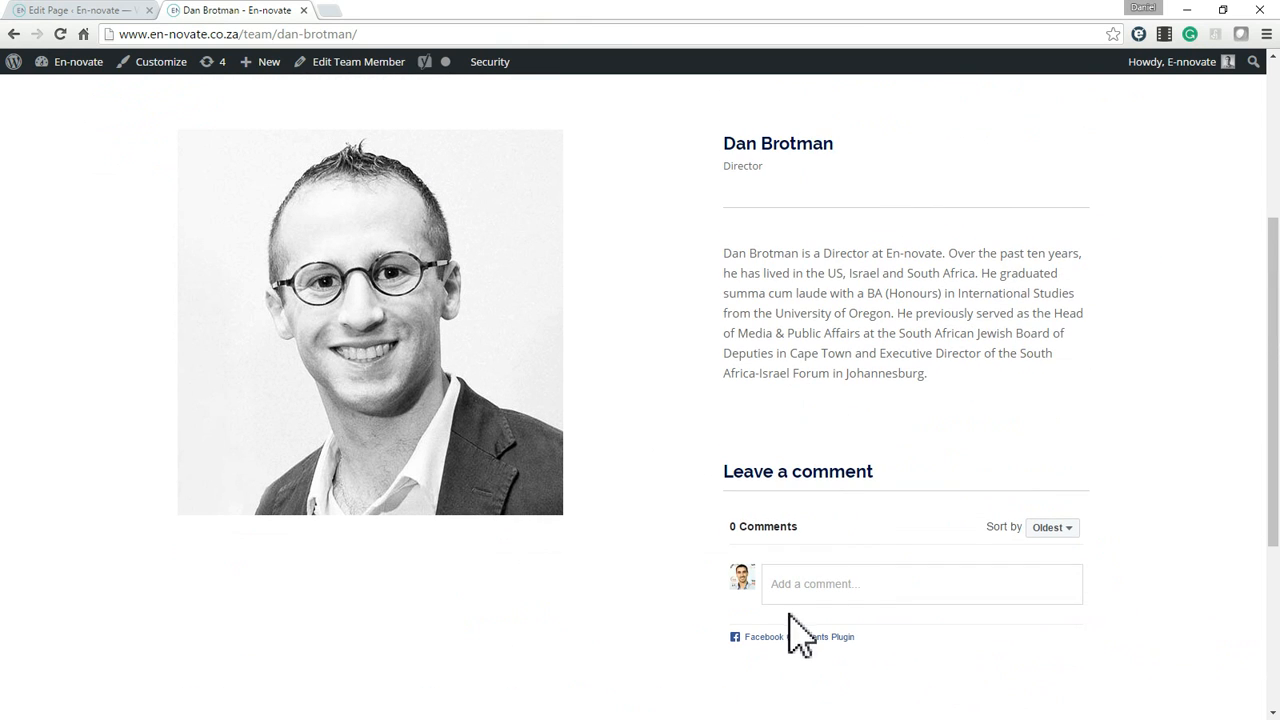
scroll(770, 290, up, 4)
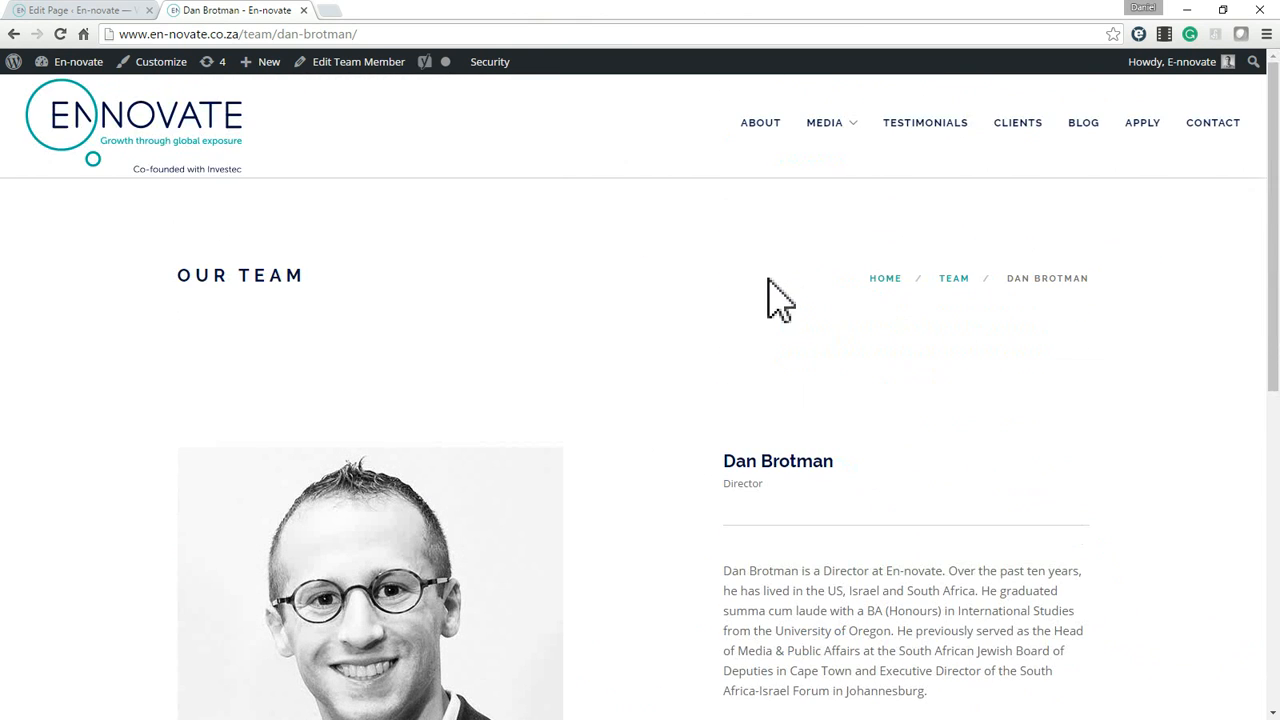
Return to the admin tab and open the director's entry for editing from the Team Members list.
click(90, 10)
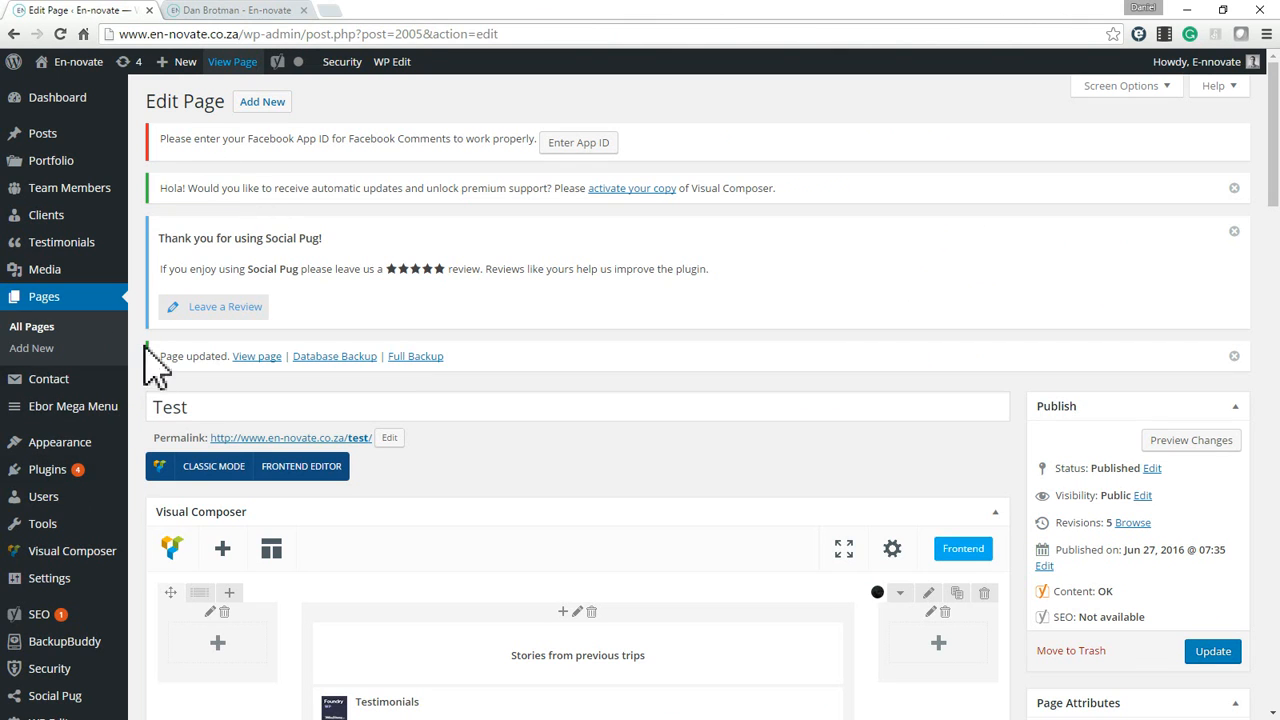
mouse_move(75, 195)
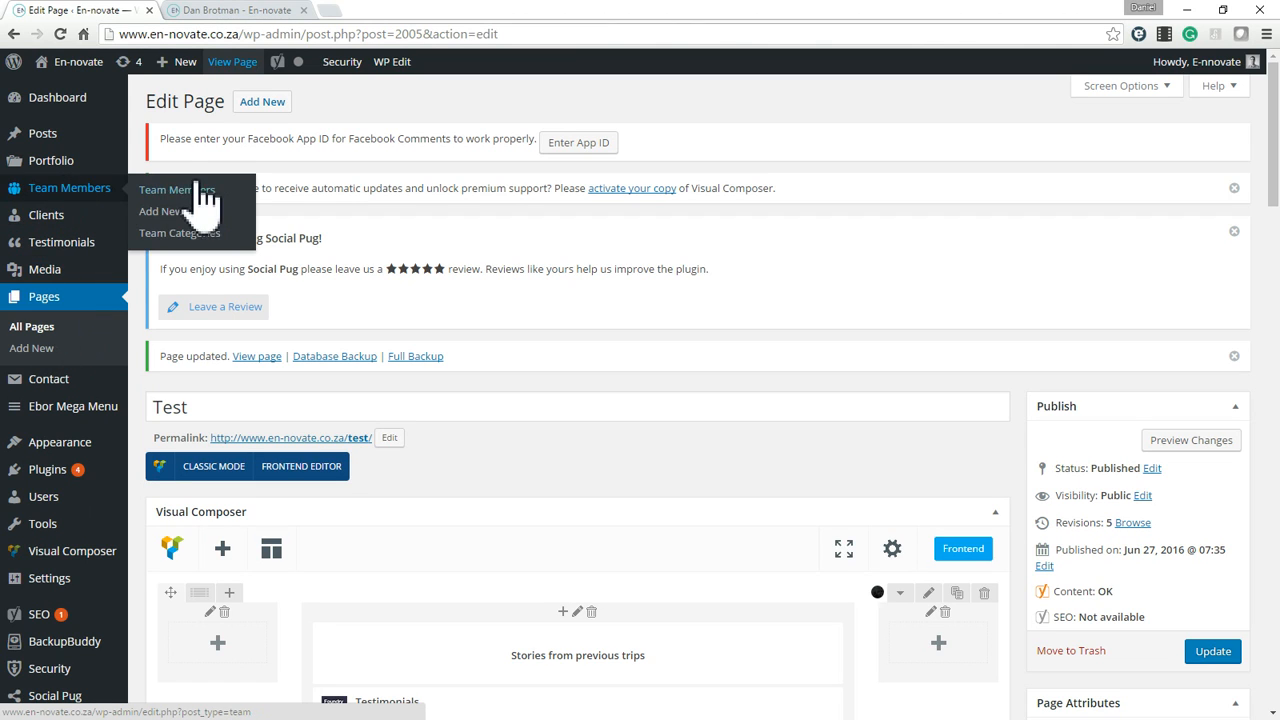
click(176, 191)
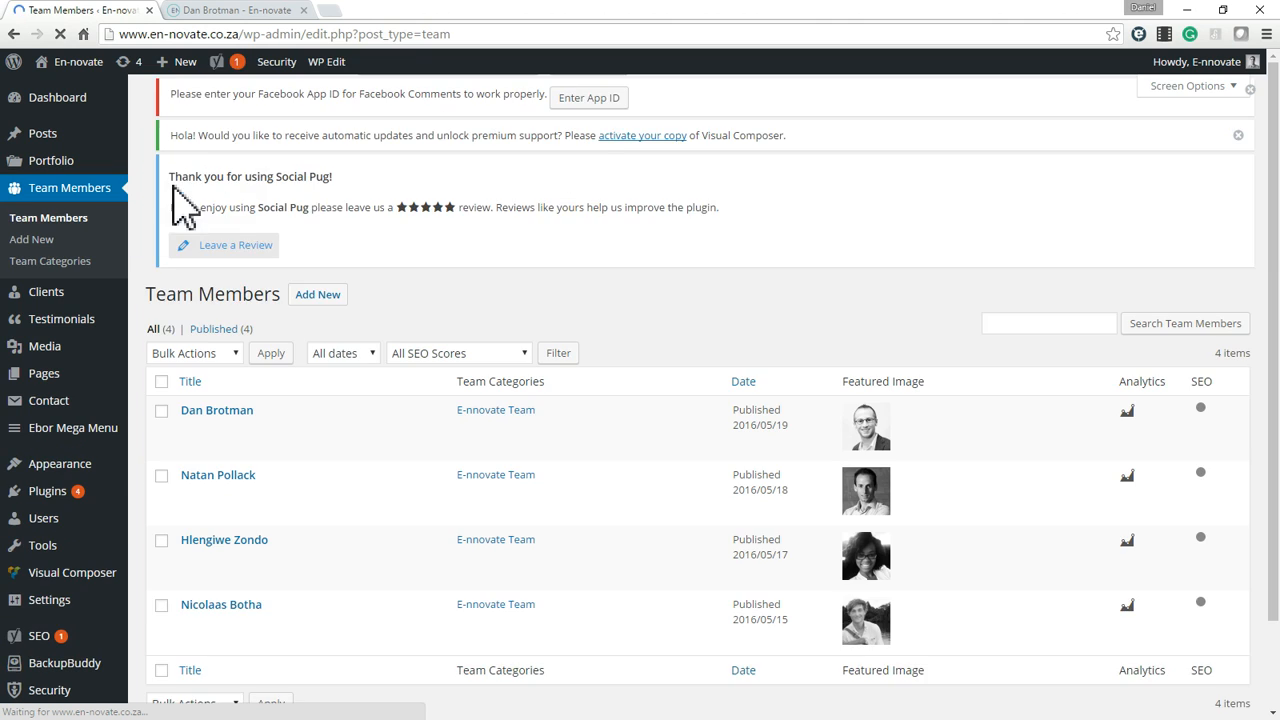
click(189, 459)
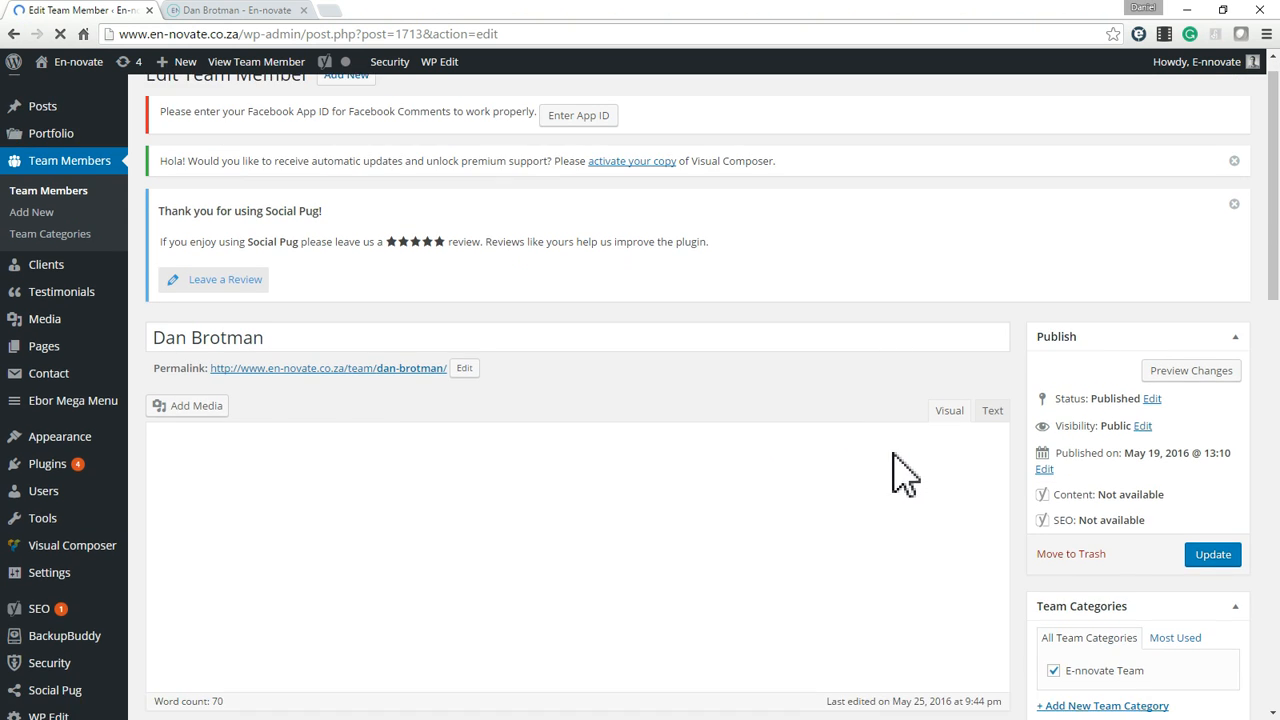
Disable Facebook comments for this team member and update the entry.
scroll(894, 466, down, 3)
scroll(578, 440, down, 10)
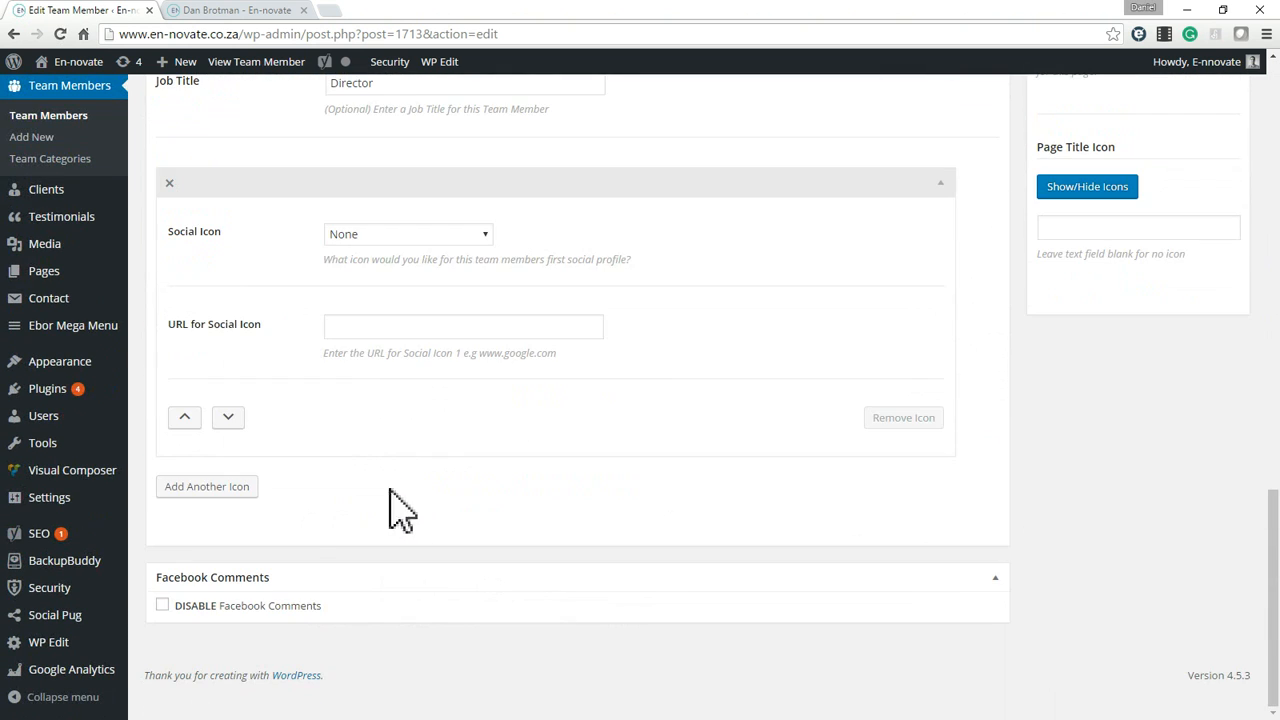
click(162, 606)
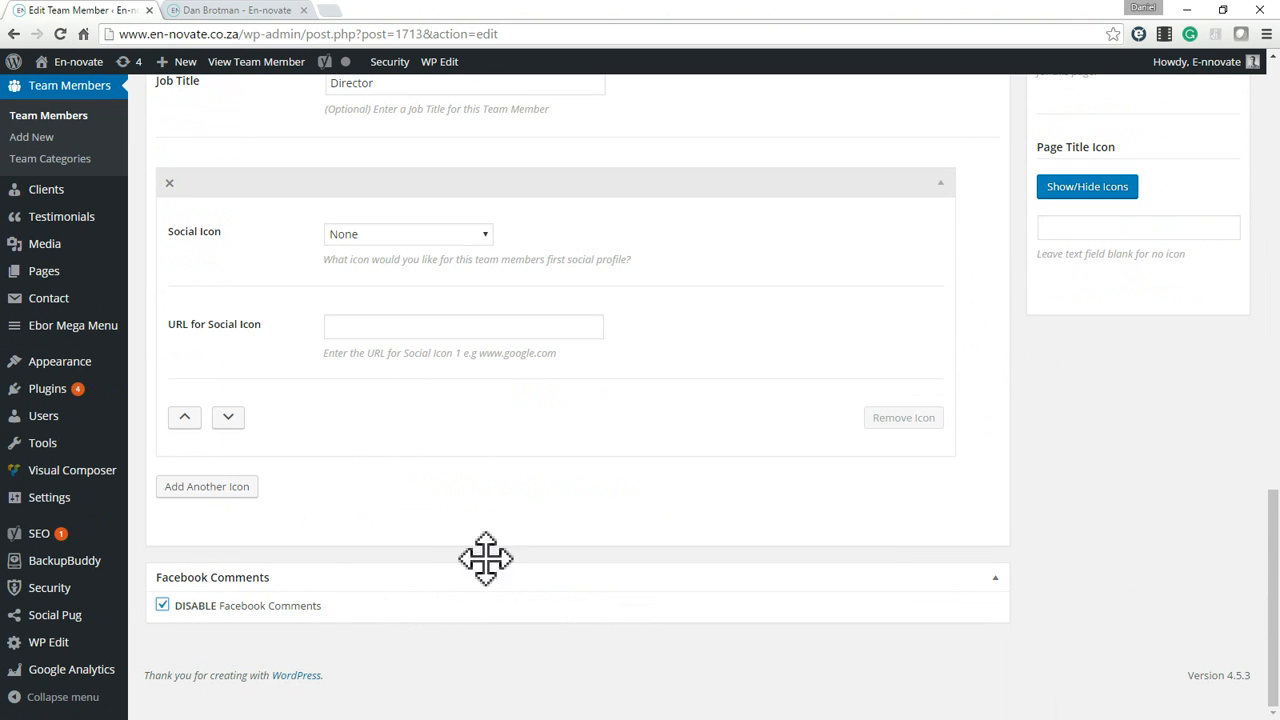
scroll(486, 558, up, 15)
click(1213, 581)
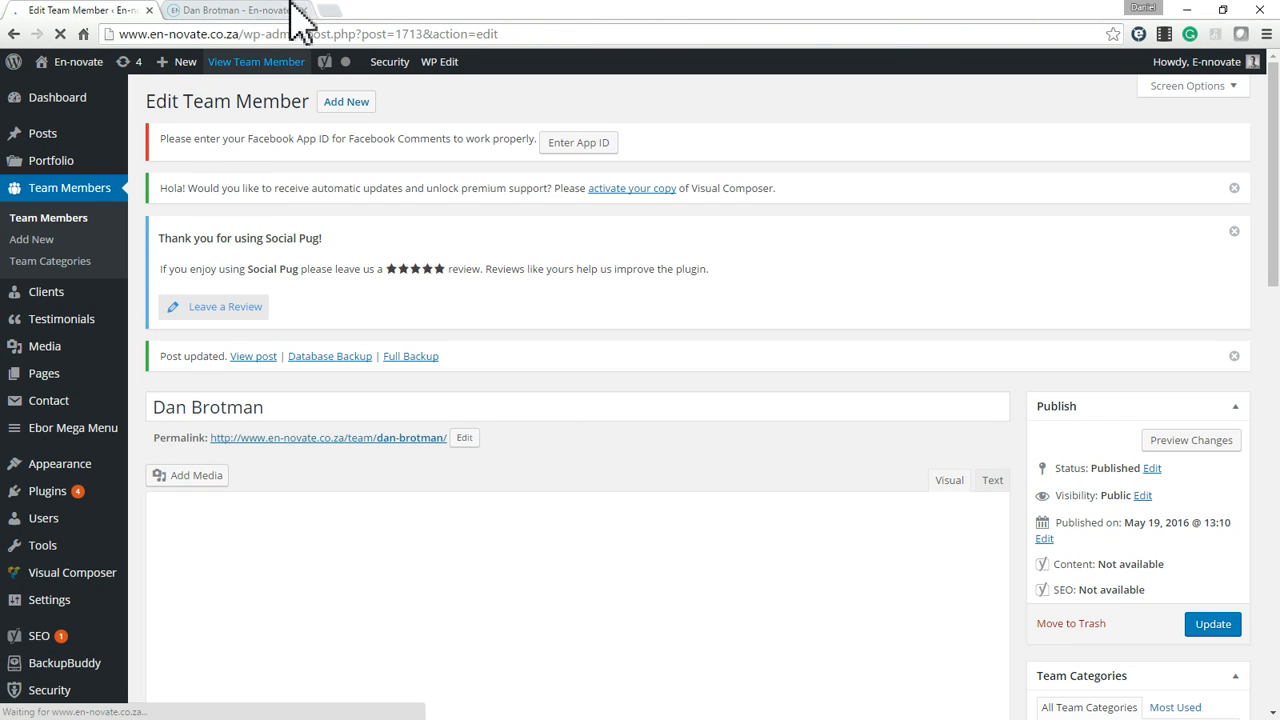
Switch to the director's live profile tab and look over the page and its comment section.
click(298, 18)
scroll(594, 306, down, 5)
scroll(598, 305, up, 3)
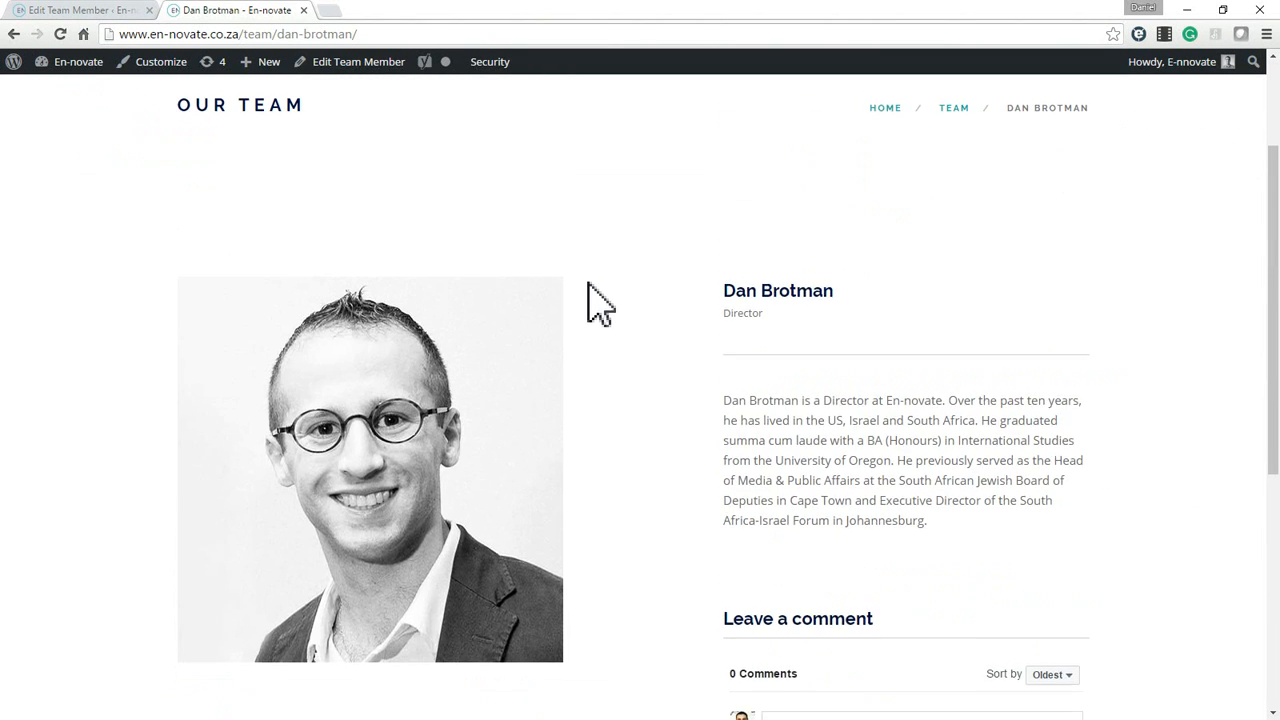
scroll(598, 305, up, 2)
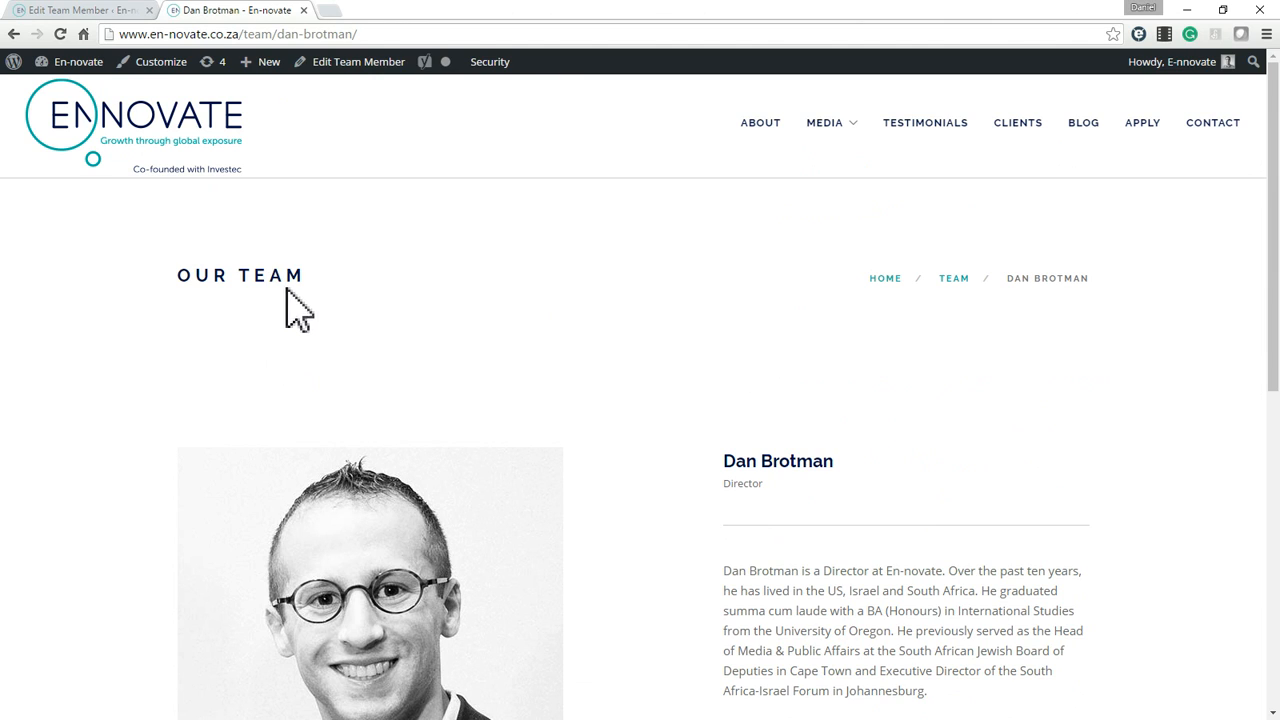